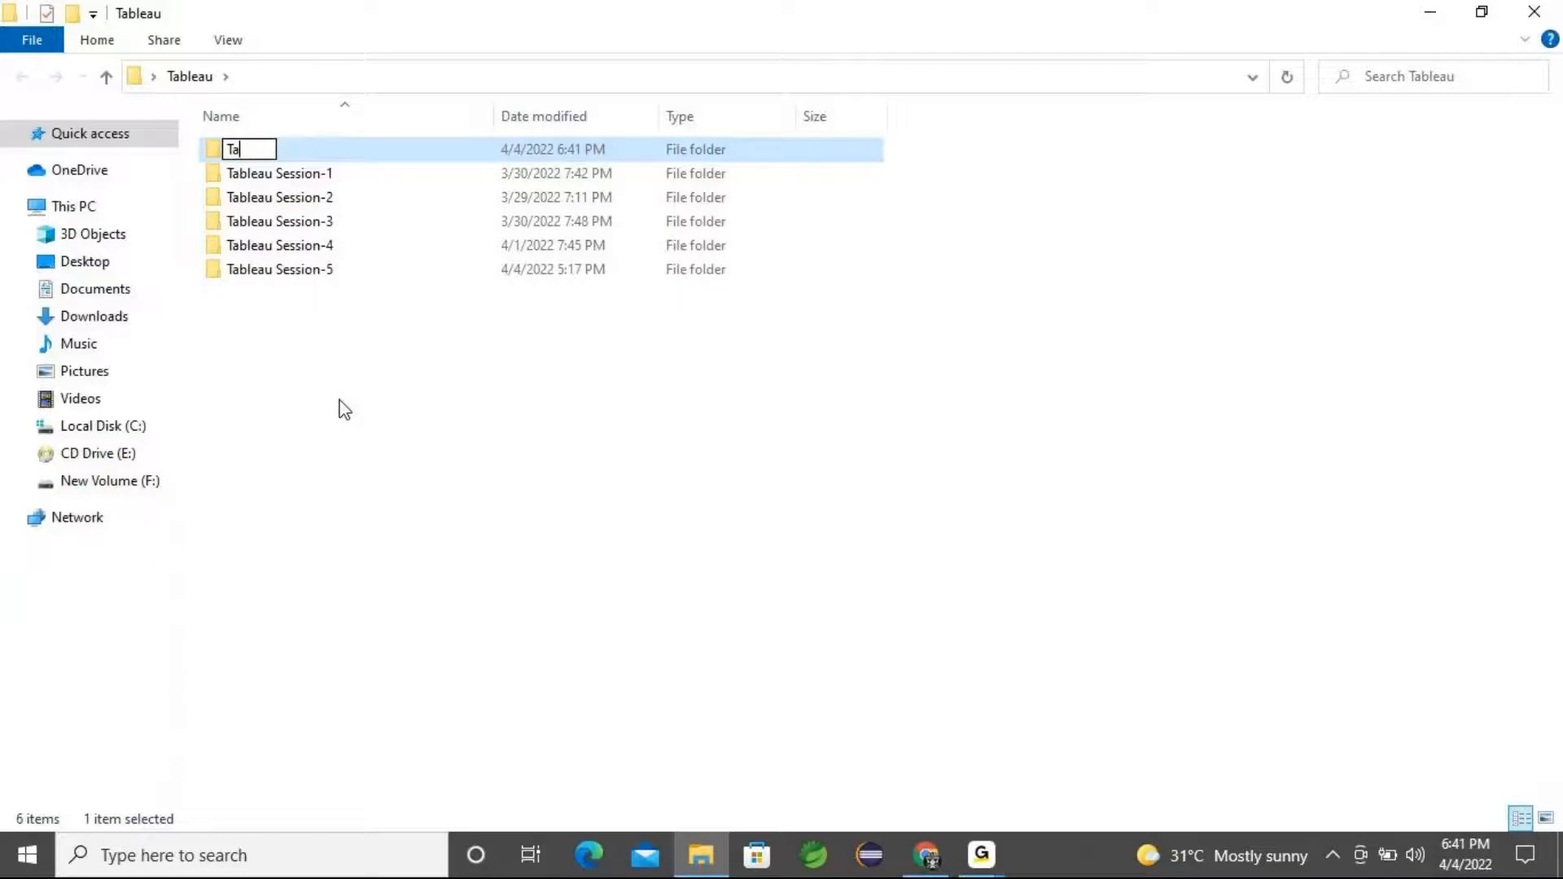
Name the new folder Tableau Session-6
type("Session-6")
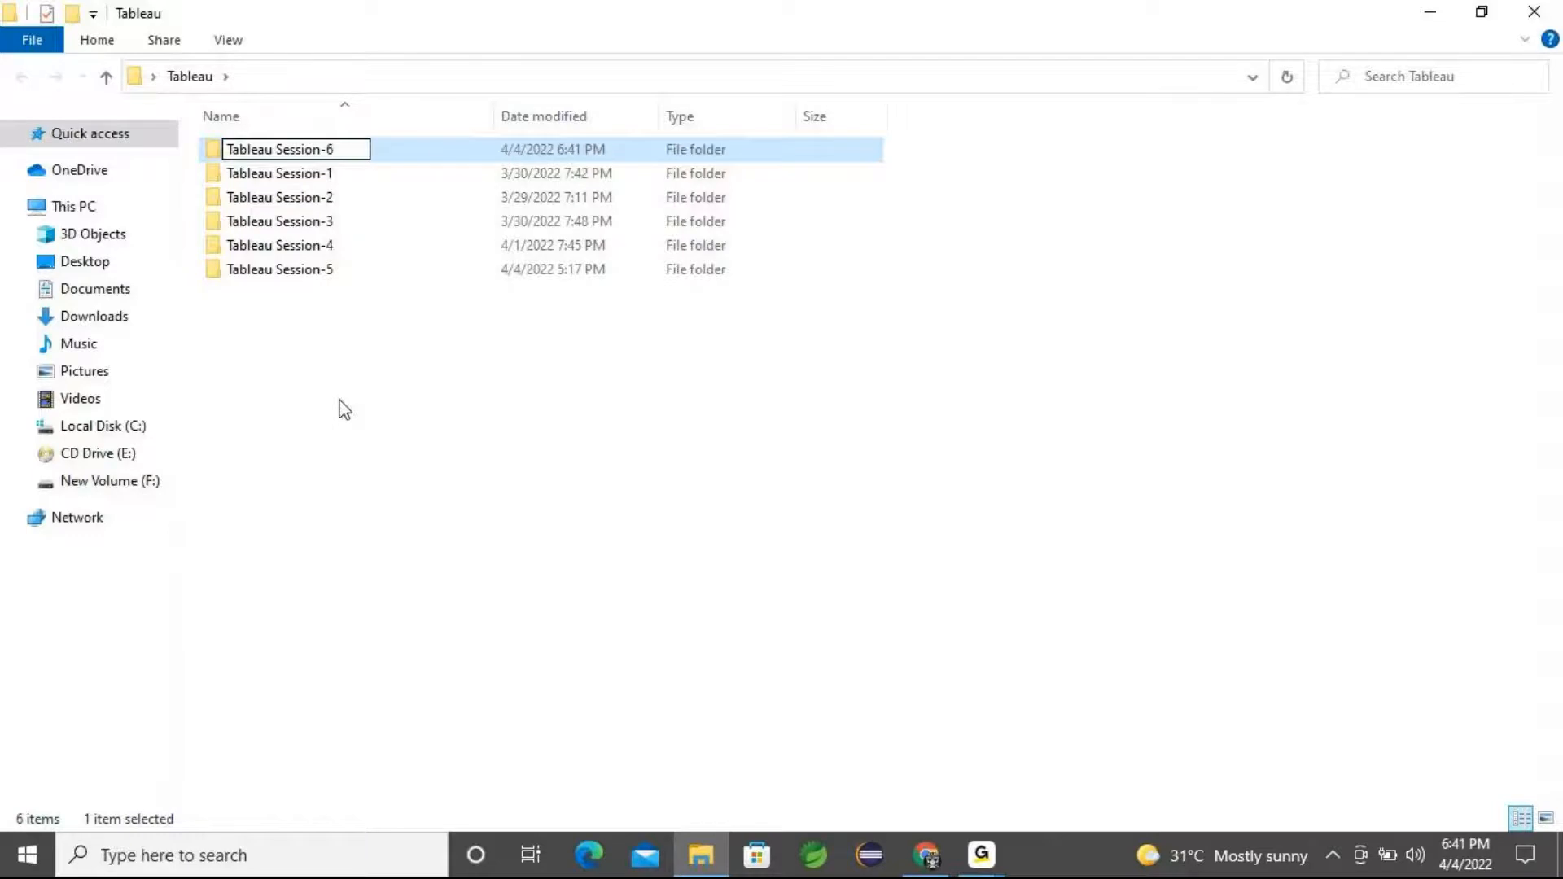
key("Return")
left_click(321, 344)
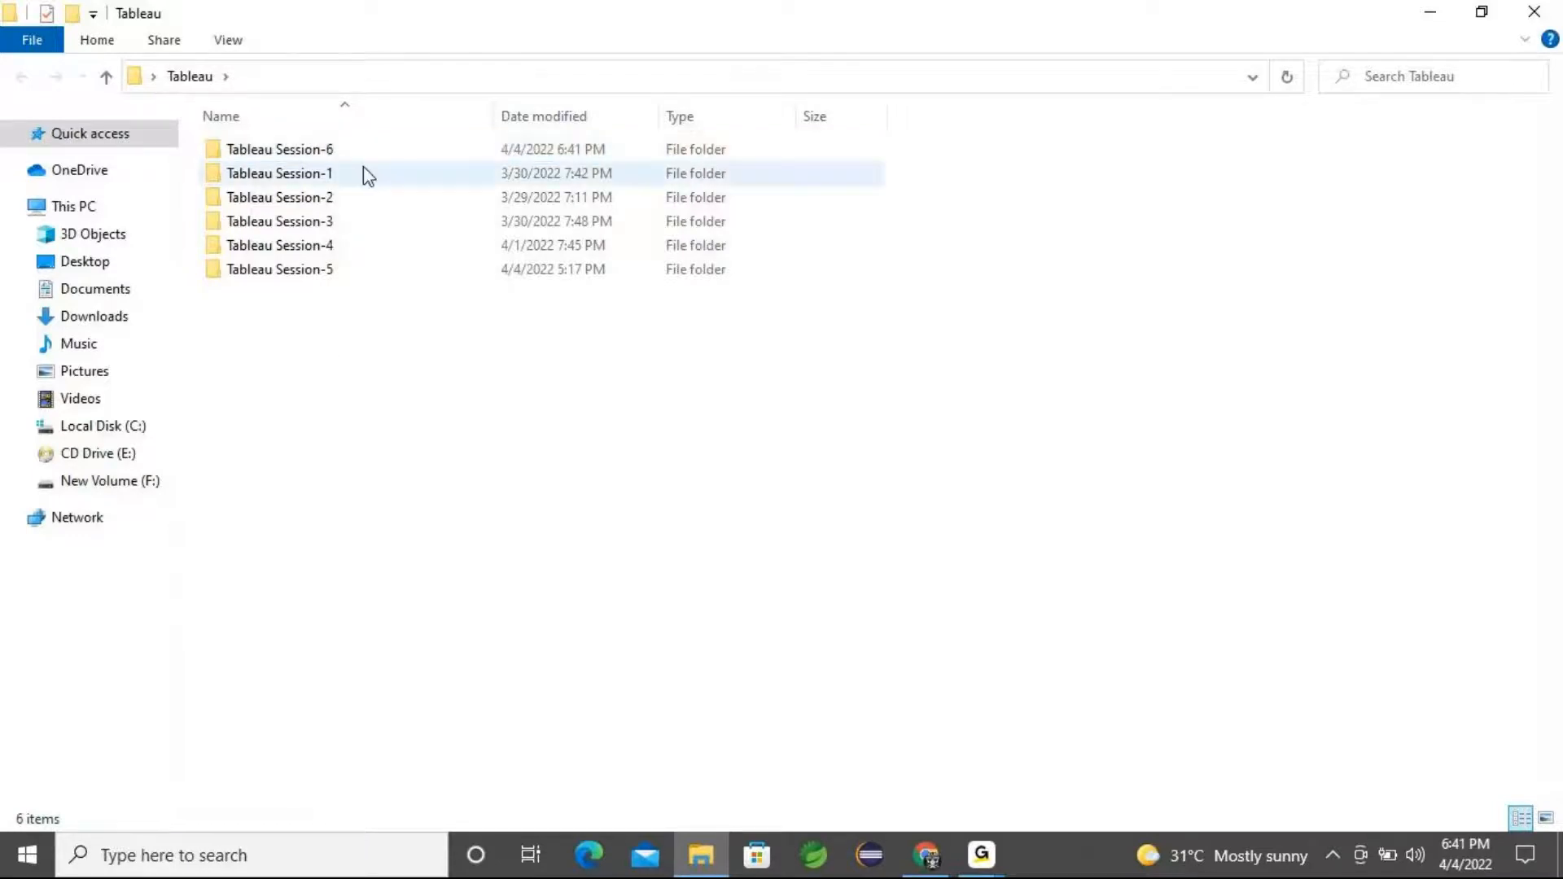
Open the Tableau Session-6 folder and move the Retail Data Excel file from the desktop into it
double_click(341, 159)
left_click(1482, 11)
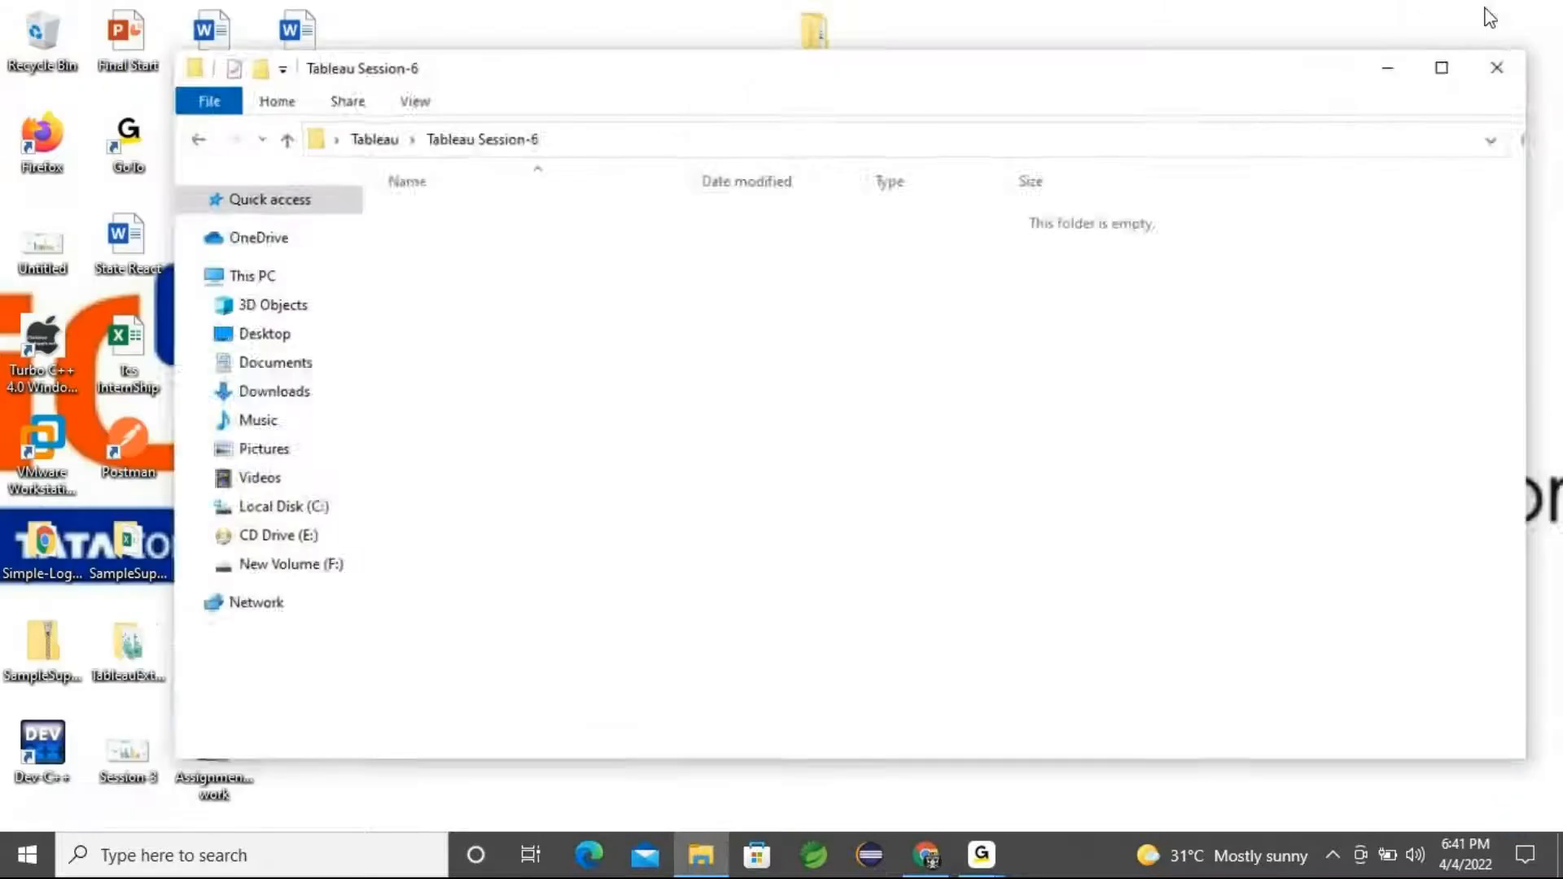
left_click_drag(681, 110, 906, 80)
left_click_drag(291, 259, 851, 403)
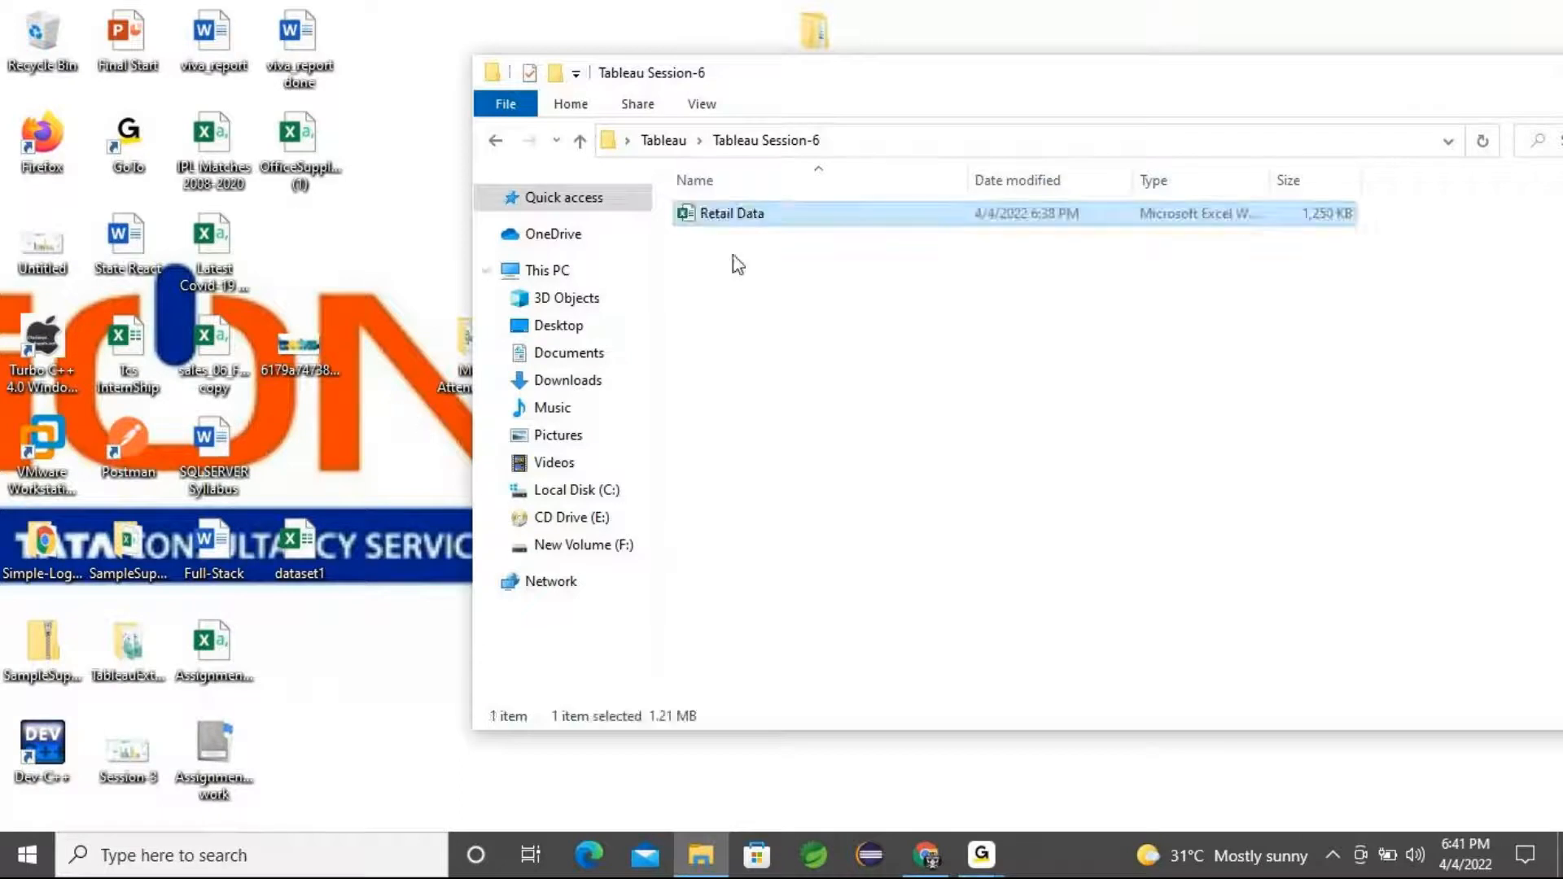
left_click_drag(918, 89, 648, 68)
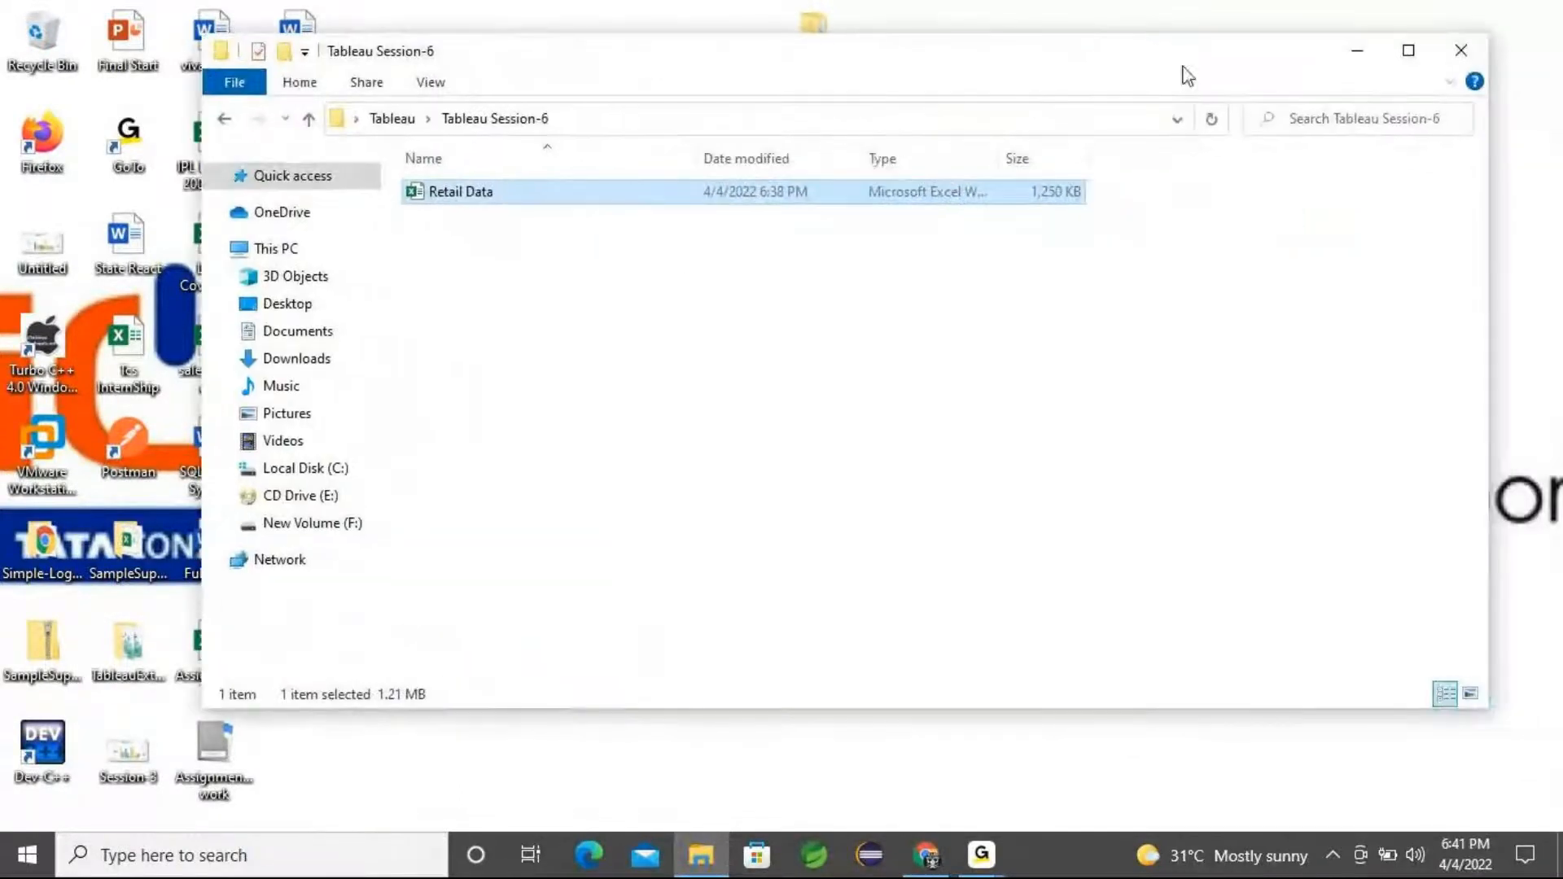
left_click(1409, 51)
left_click(516, 495)
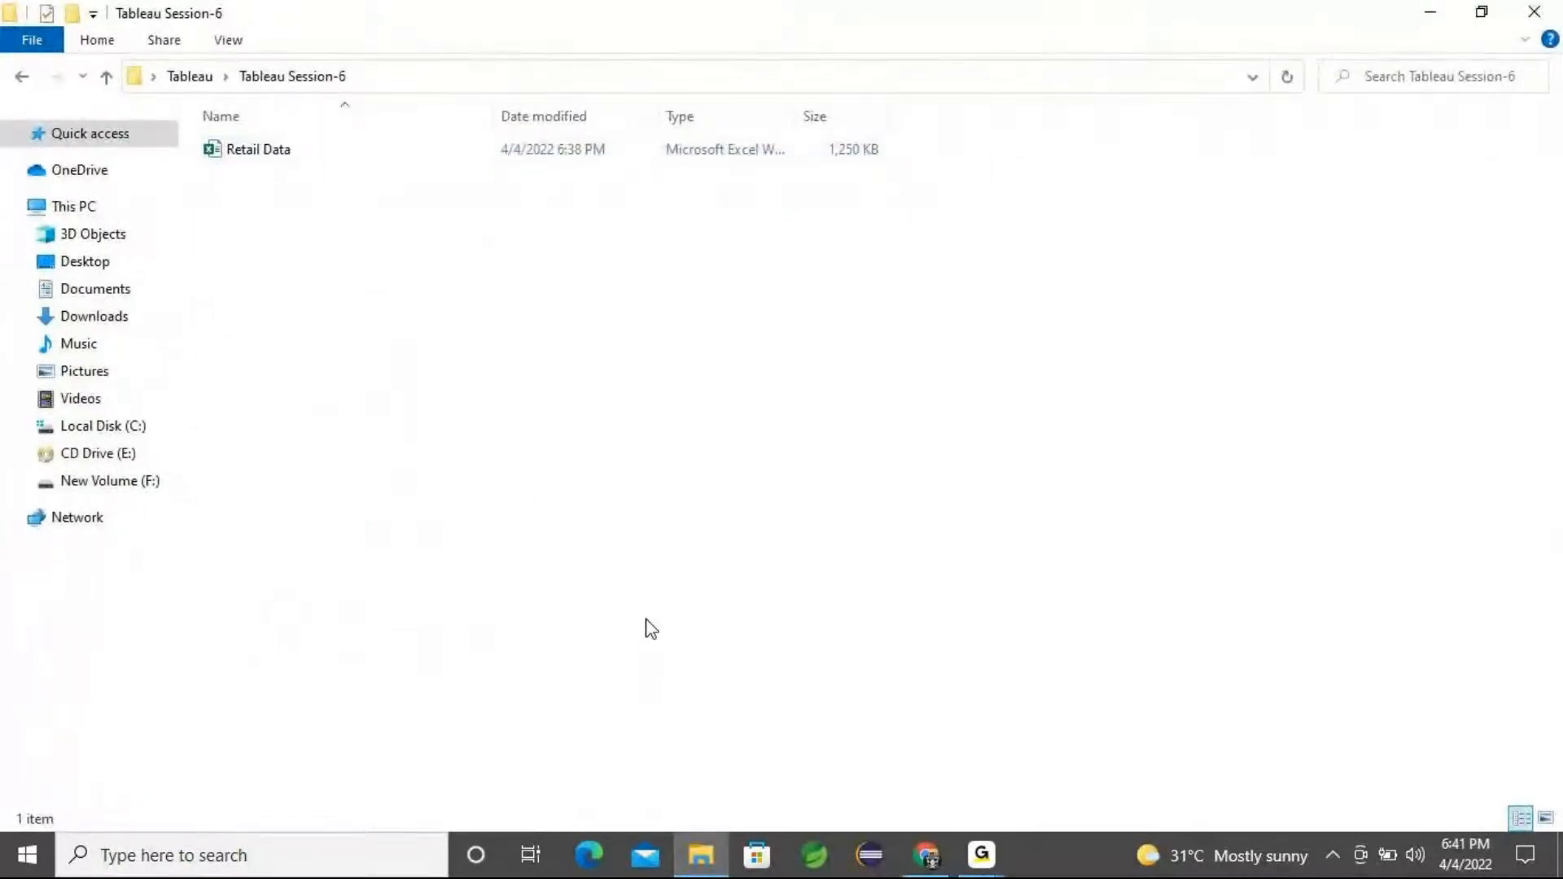
Launch Notepad through the Run dialog
key("super+r")
type("notepad")
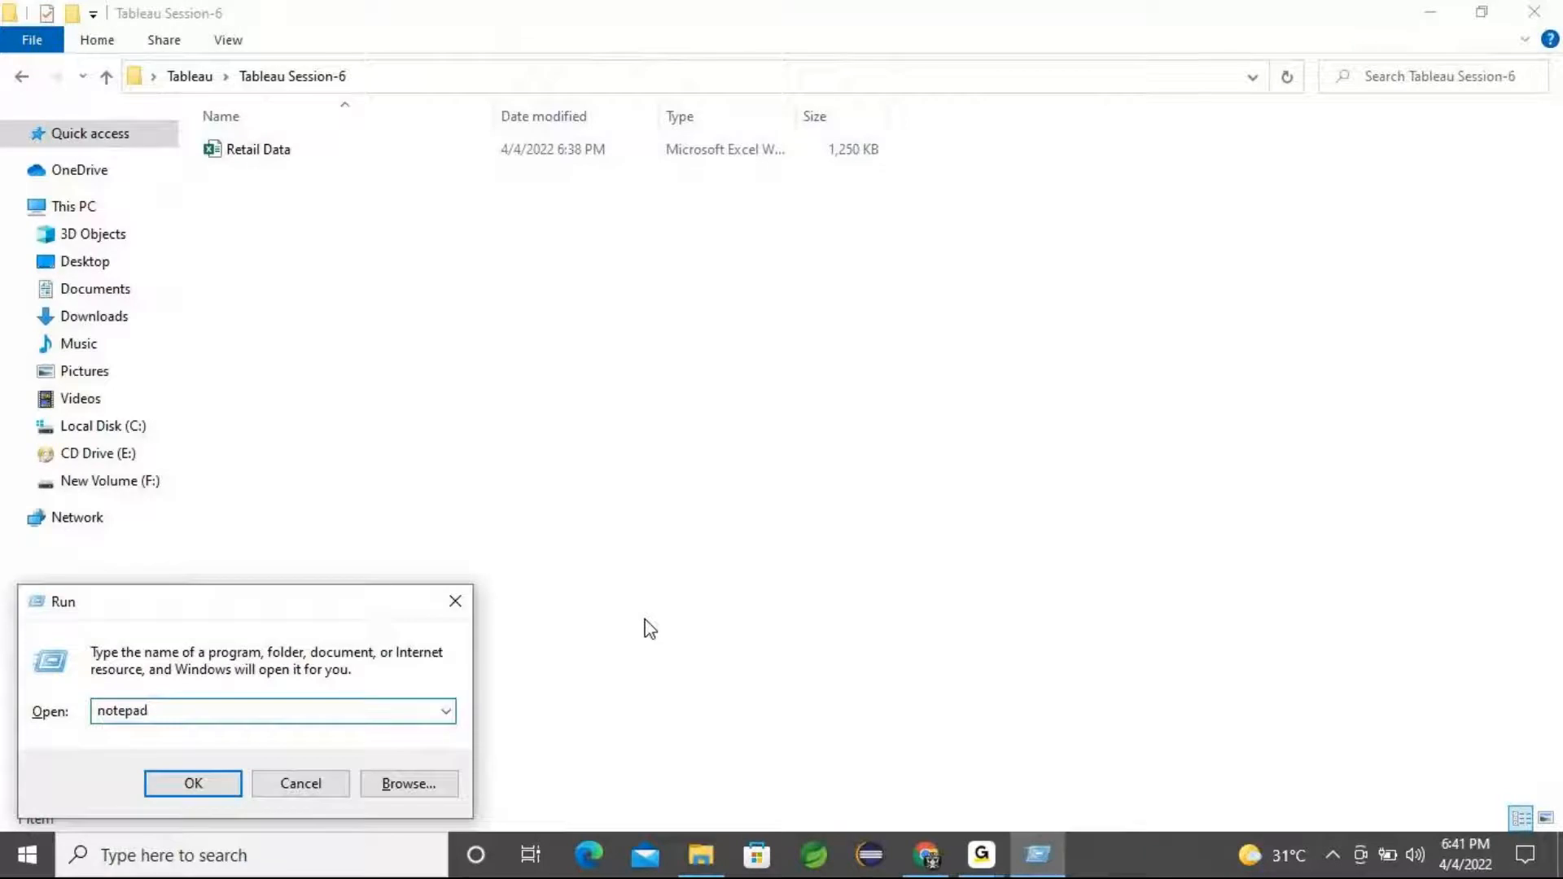
left_click(195, 784)
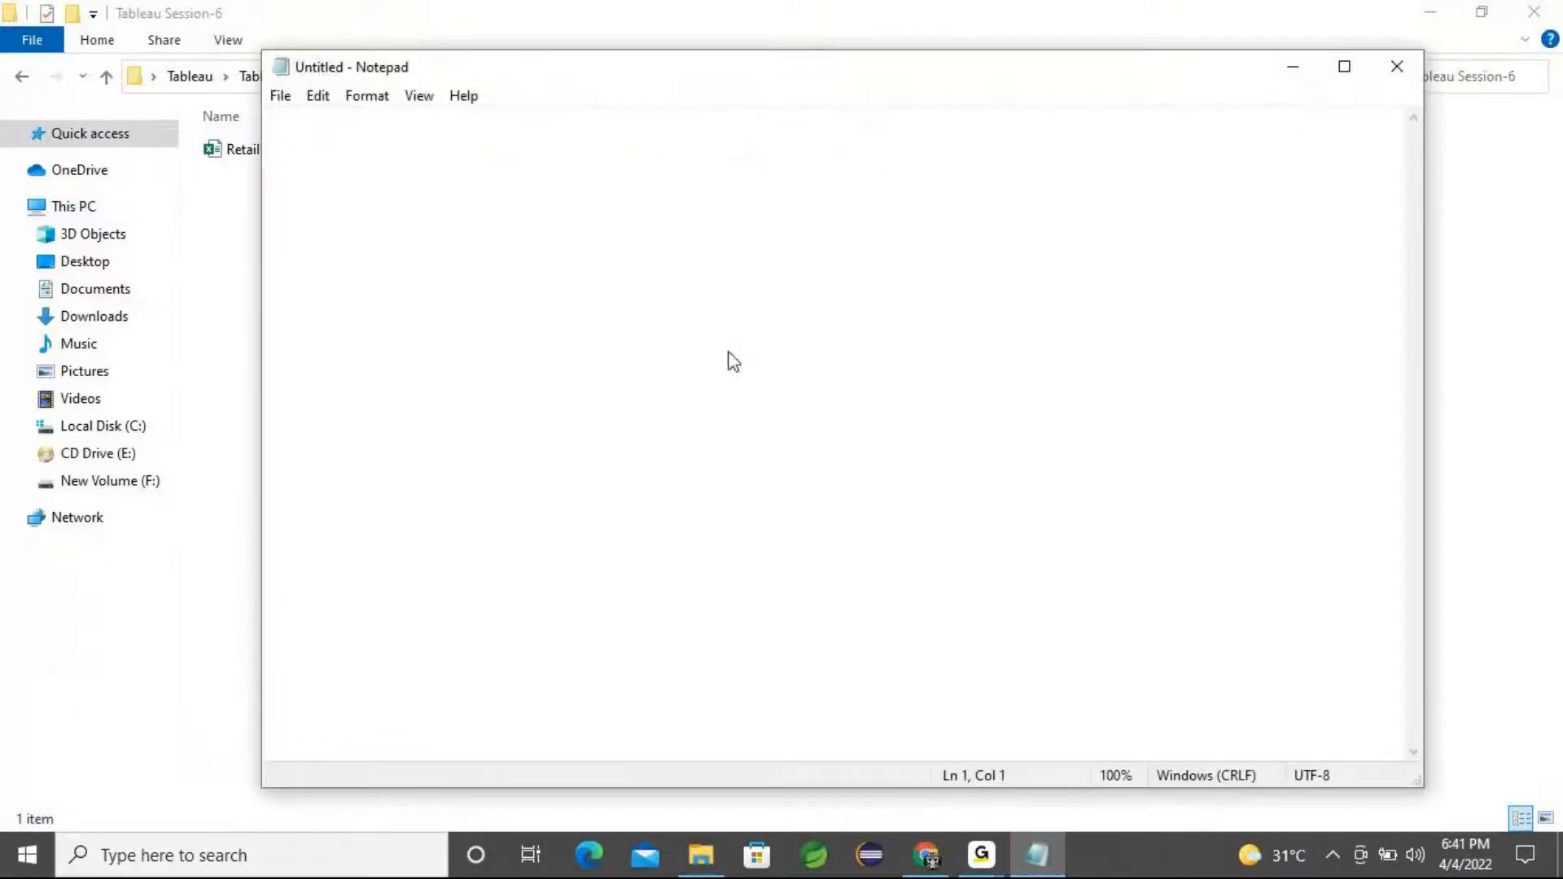
Write the heading line "DataSet : Retail Data : Excel File Format"
type("DataSet")
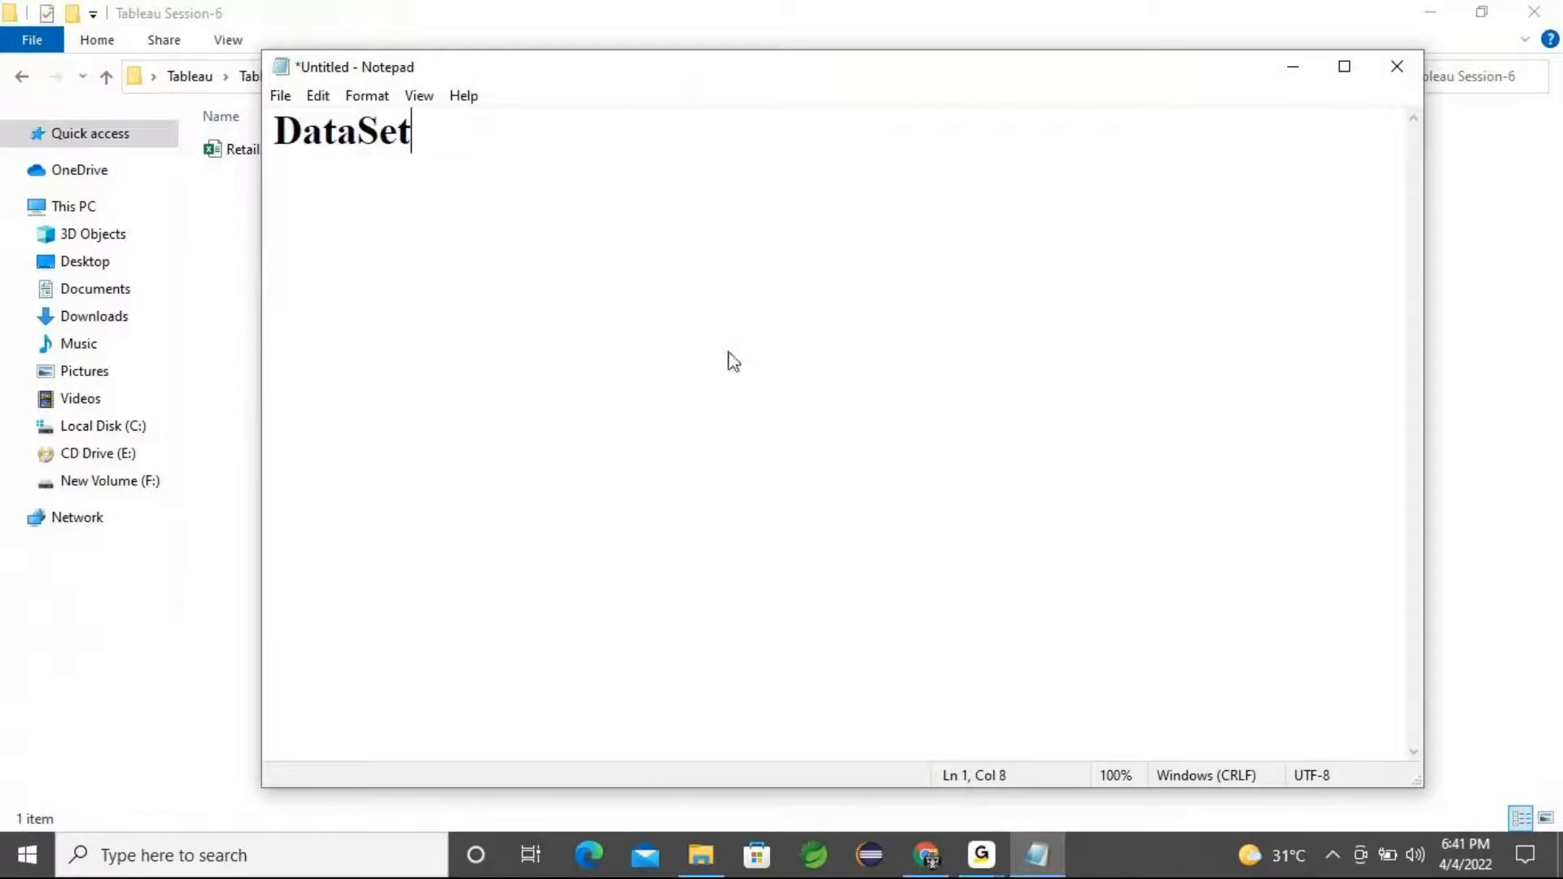
type(" : Retail")
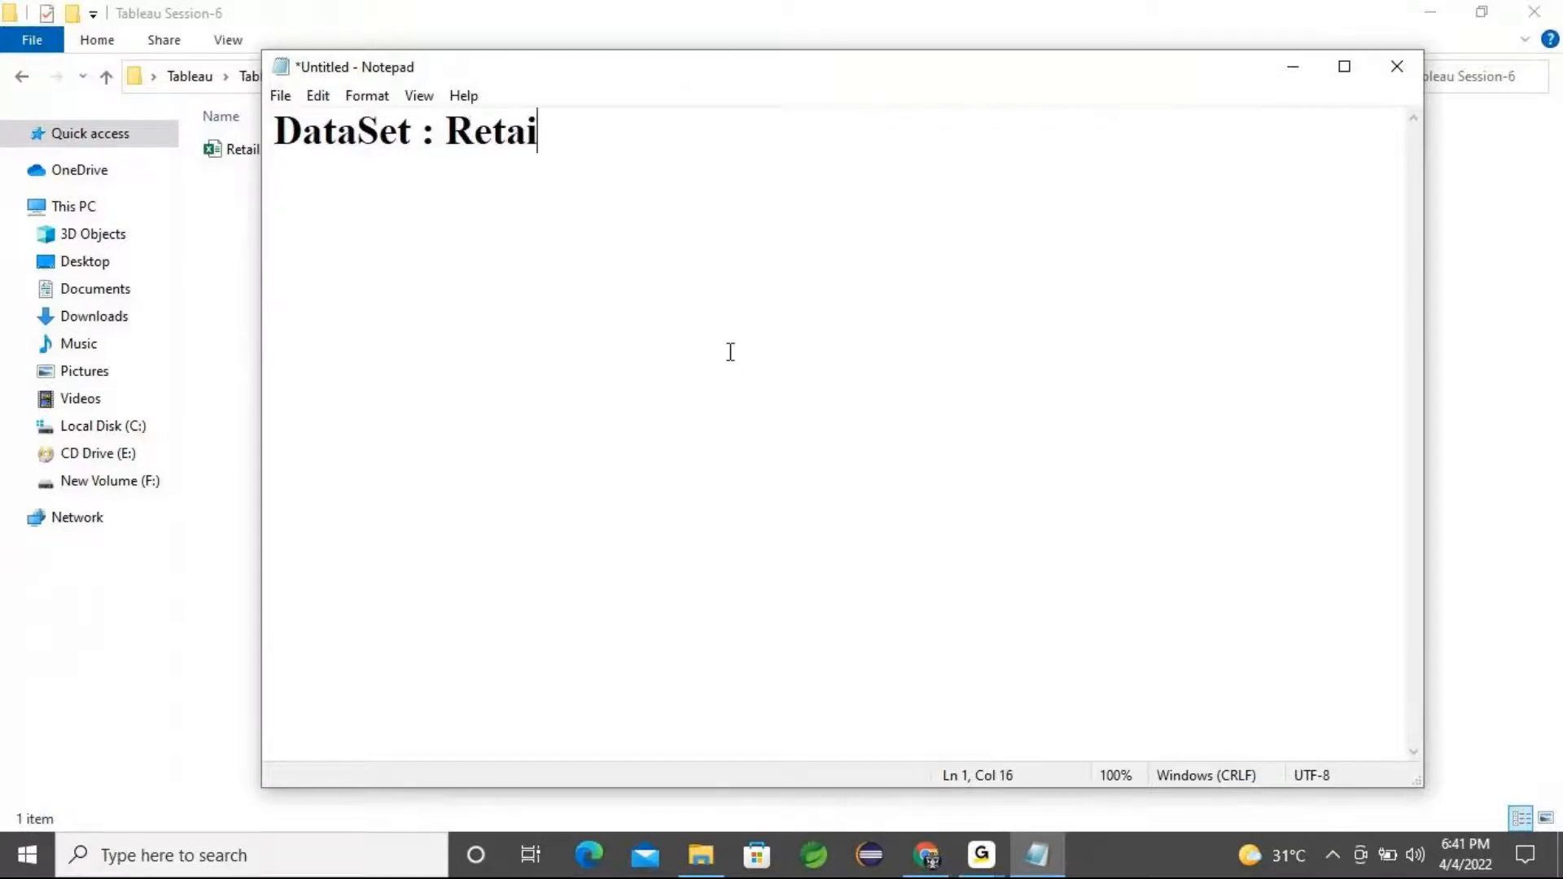
left_click_drag(901, 83, 1072, 119)
type("DAta")
key("BackSpace")
key("BackSpace")
key("BackSpace")
type("ata")
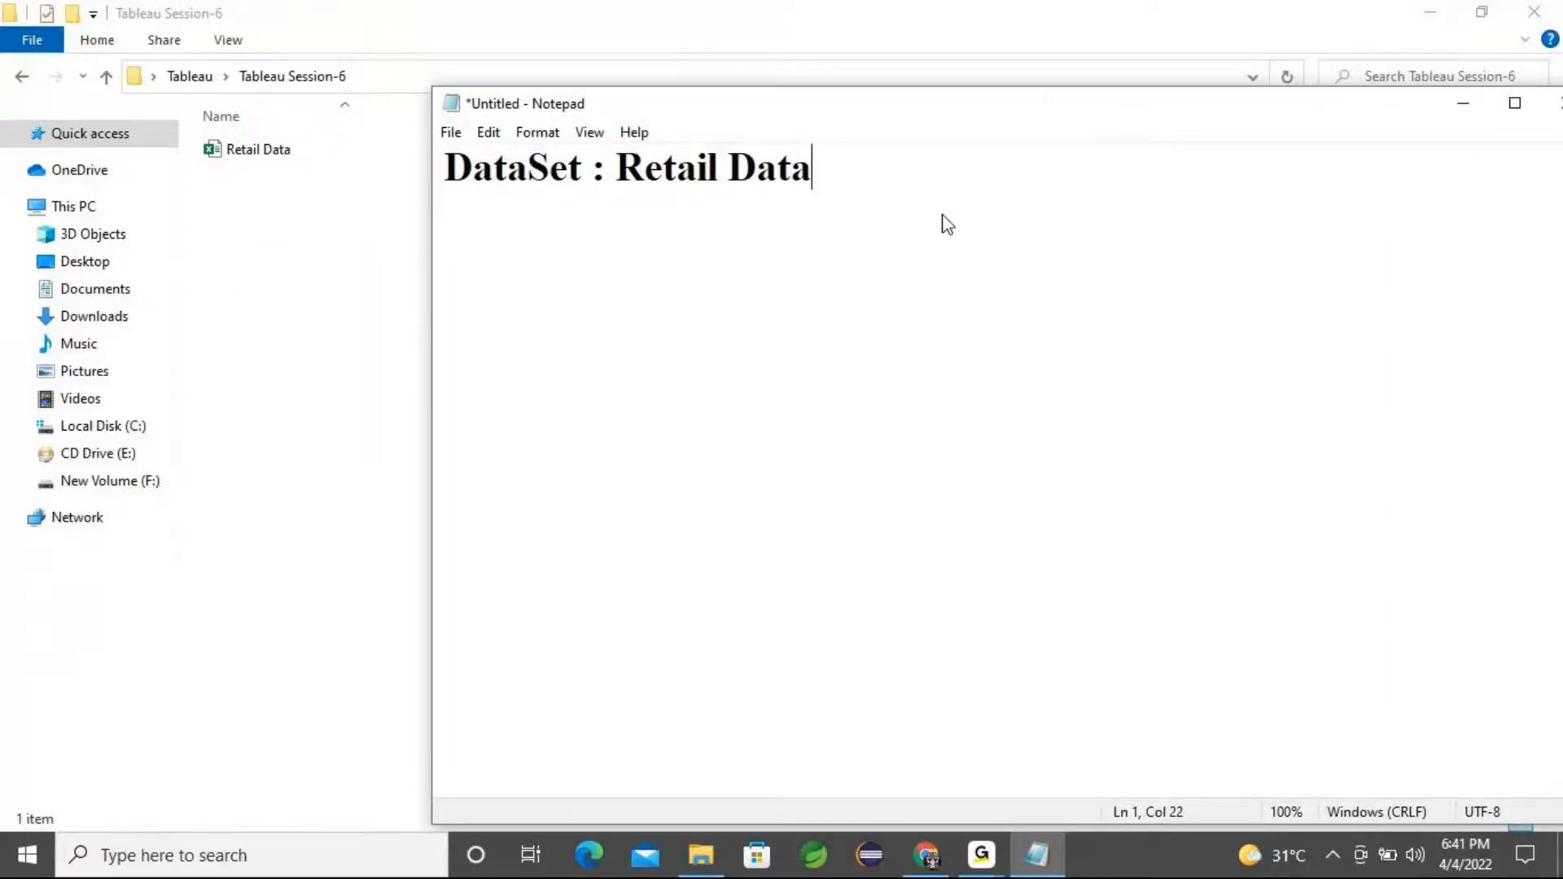
type(" : Excel ")
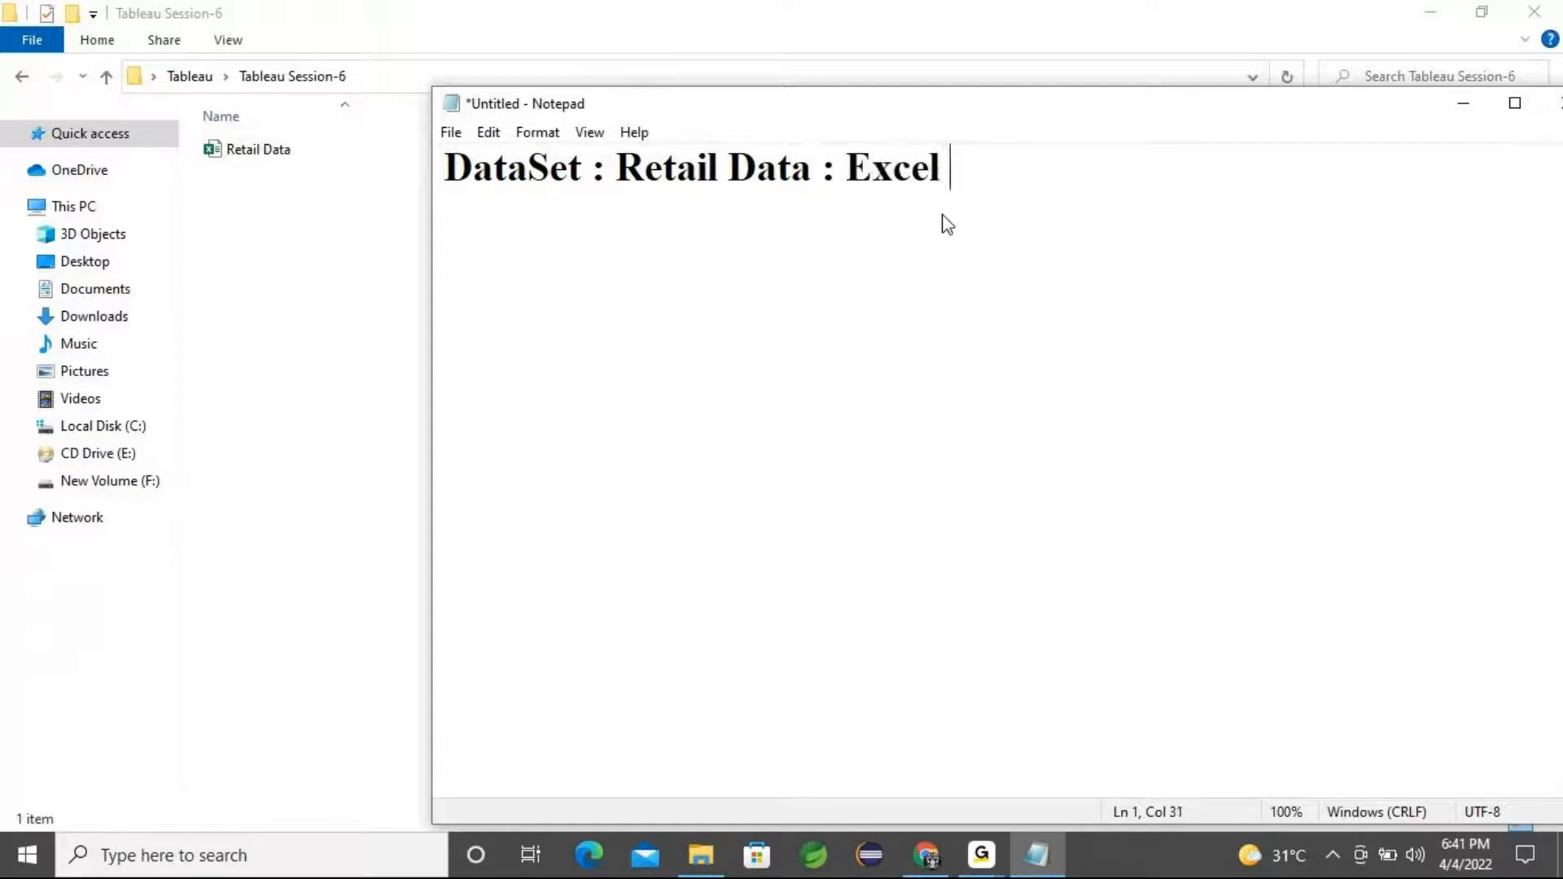
type("File Format")
key("Return")
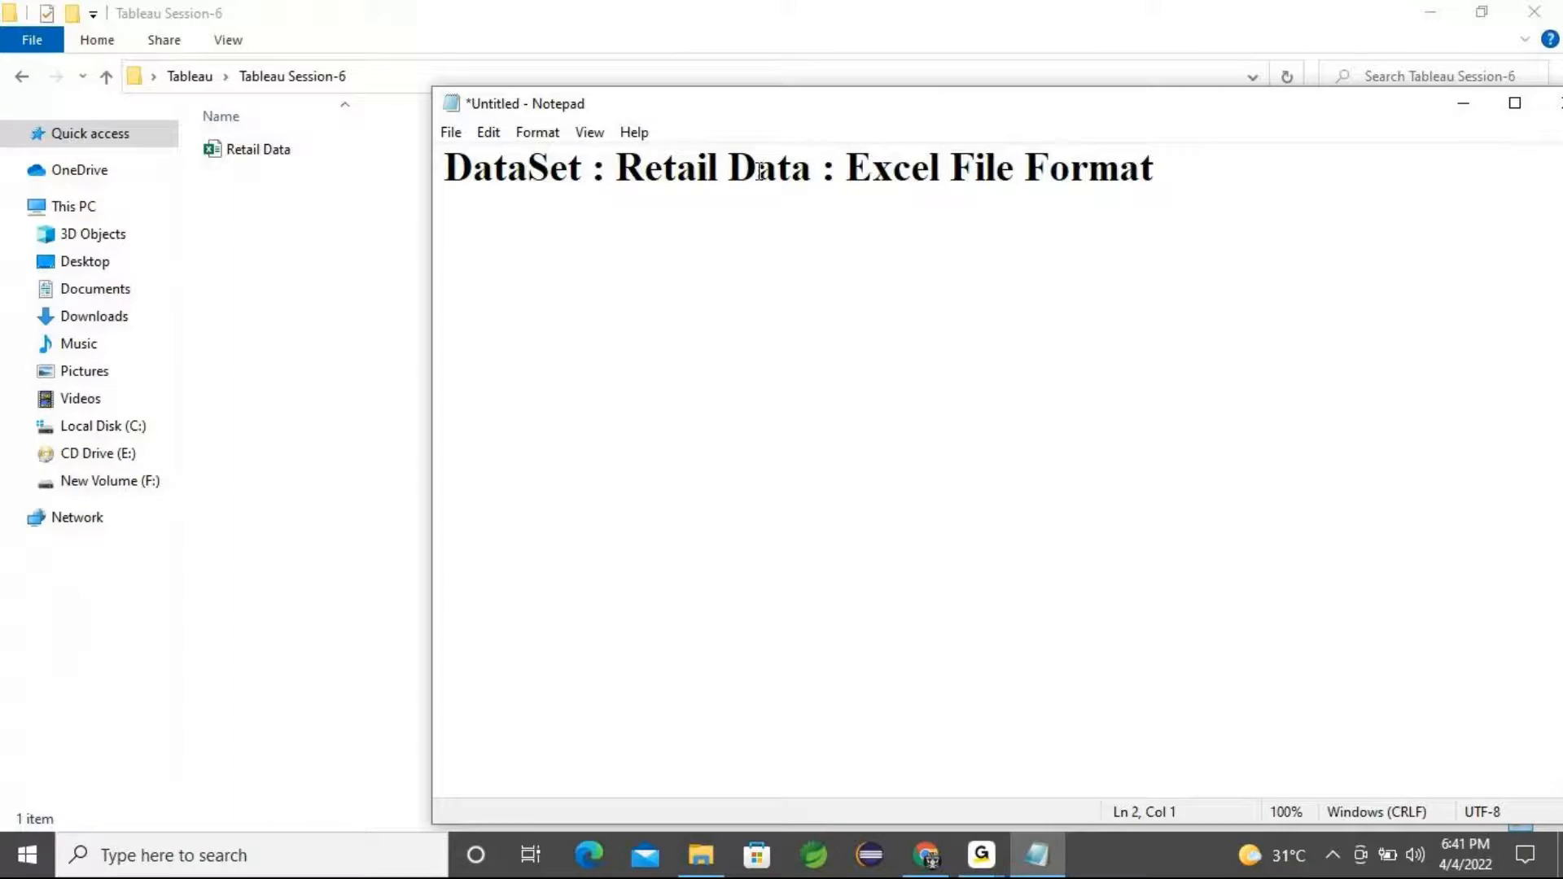
Append a colon to the heading and add the line "Example:" below it
left_click(1176, 176)
key("BackSpace")
type(":")
key("Return")
type("Example:")
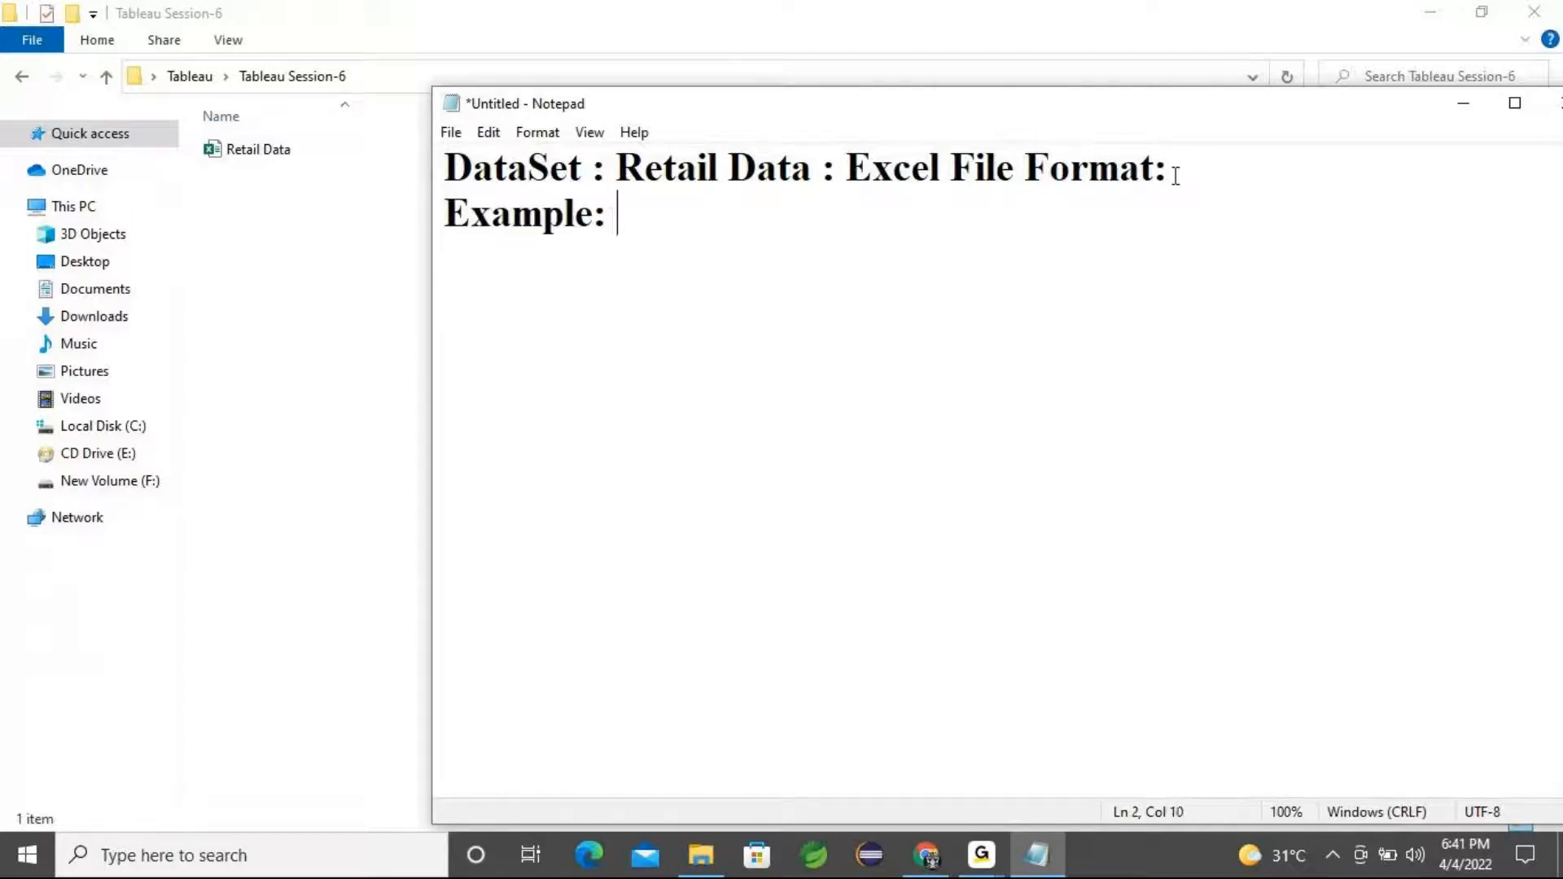
List the fields productName, category, State, pincode, sales and ship mode on separate lines
key("Return")
type("productName")
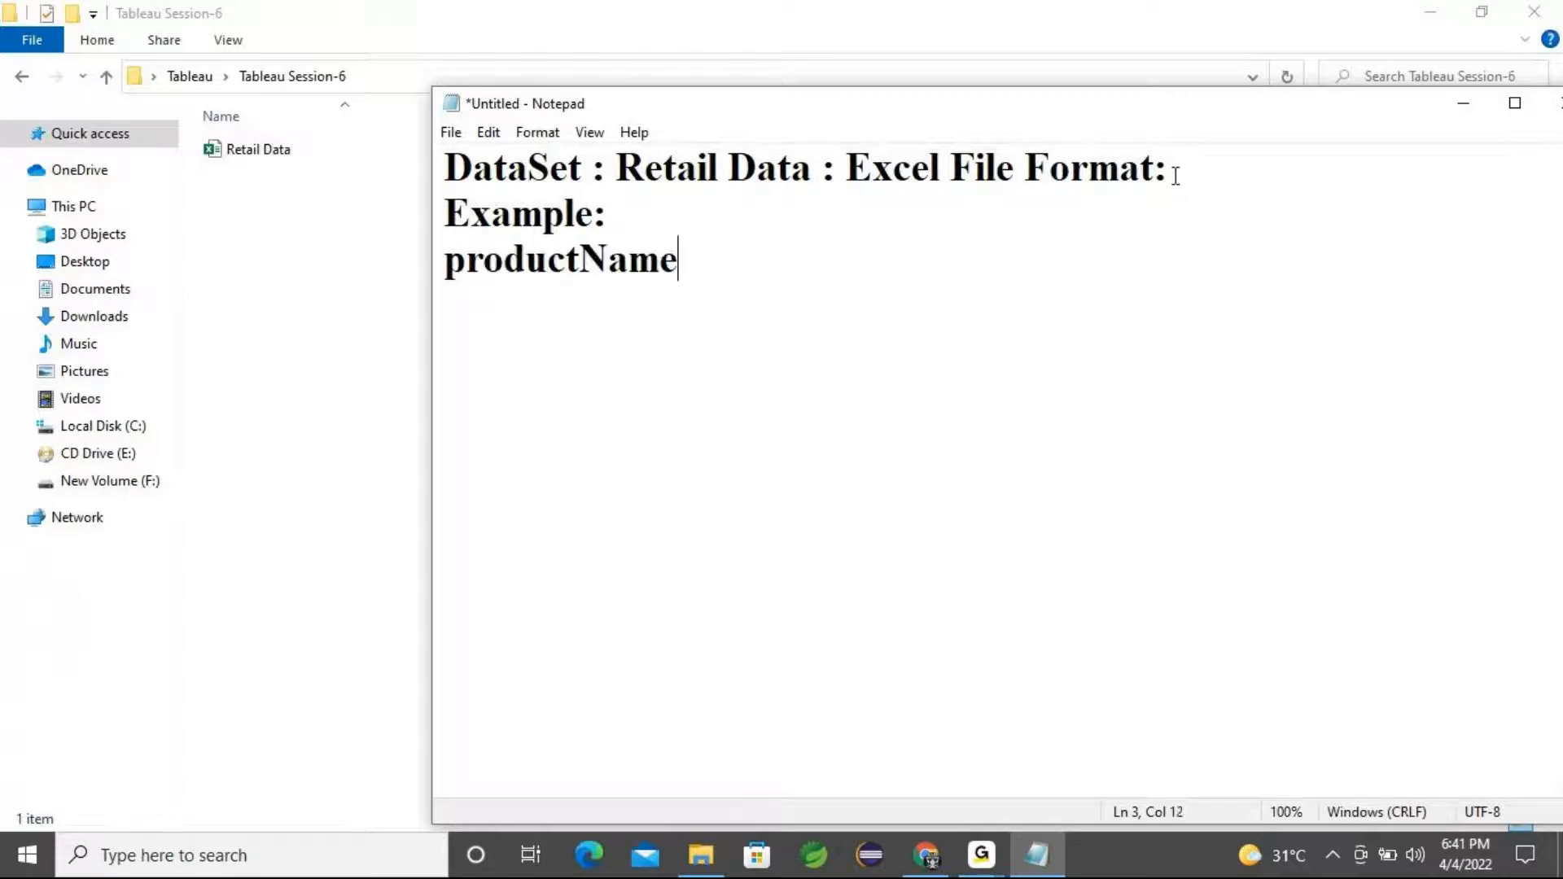
key("Return")
type("category")
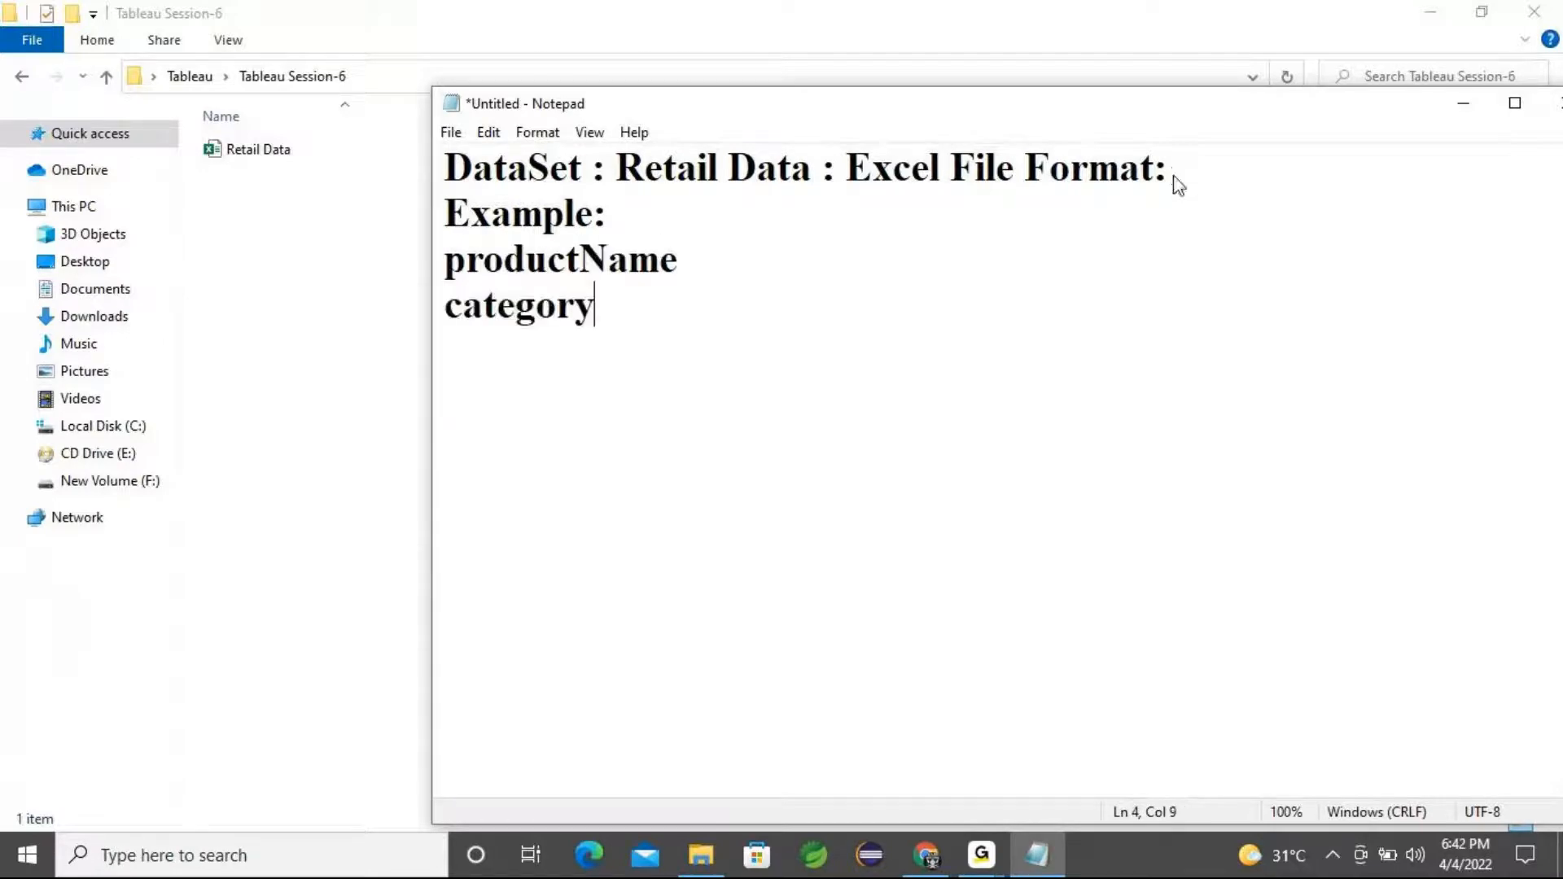
key("Return")
type("State")
key("Return")
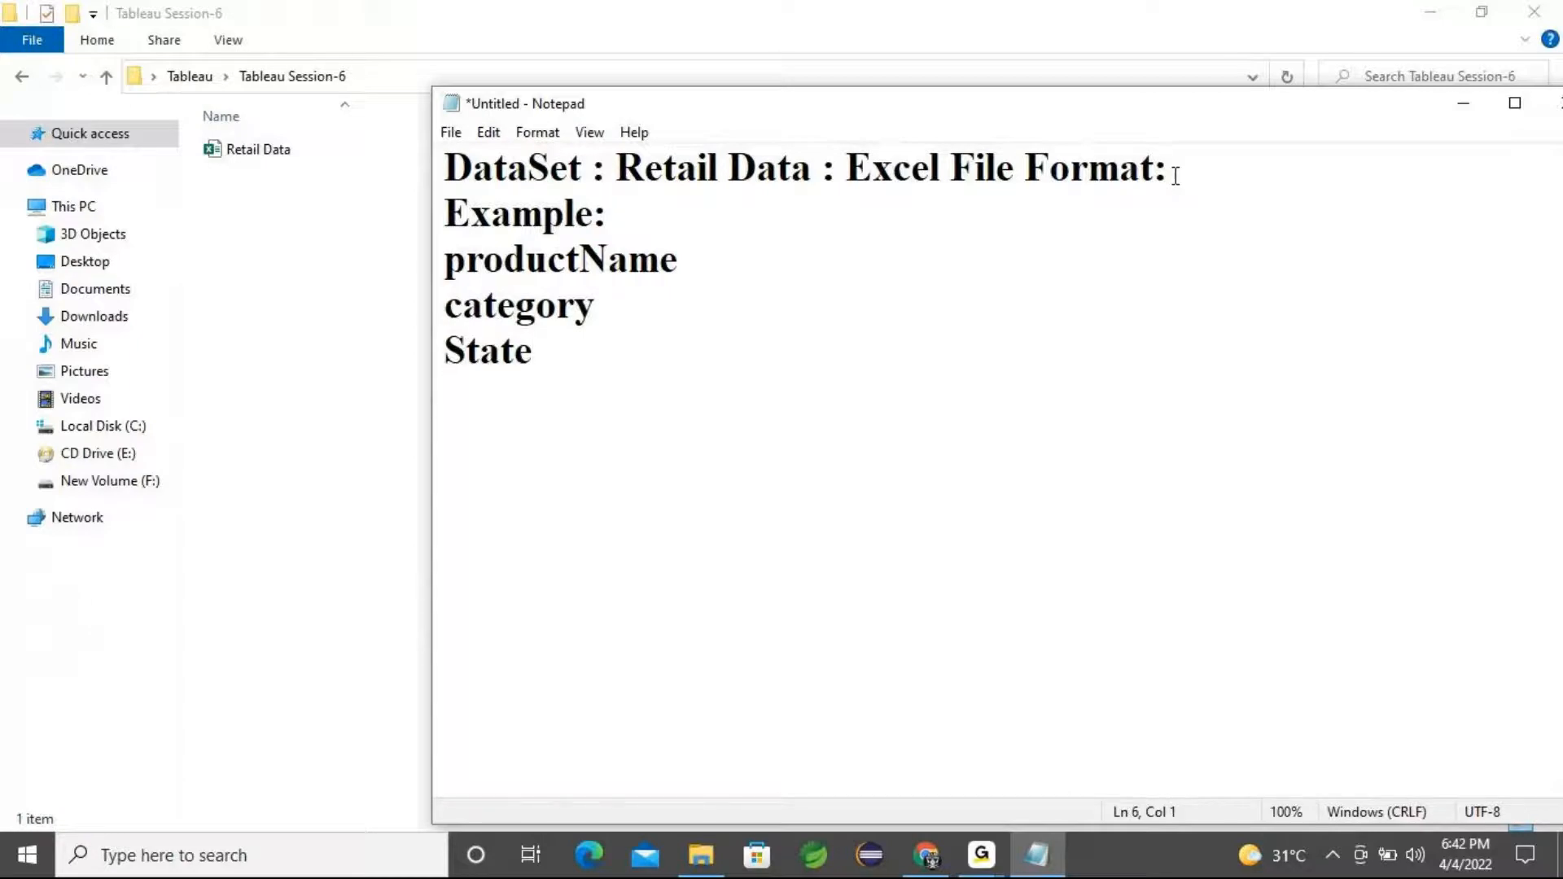
type("pincode")
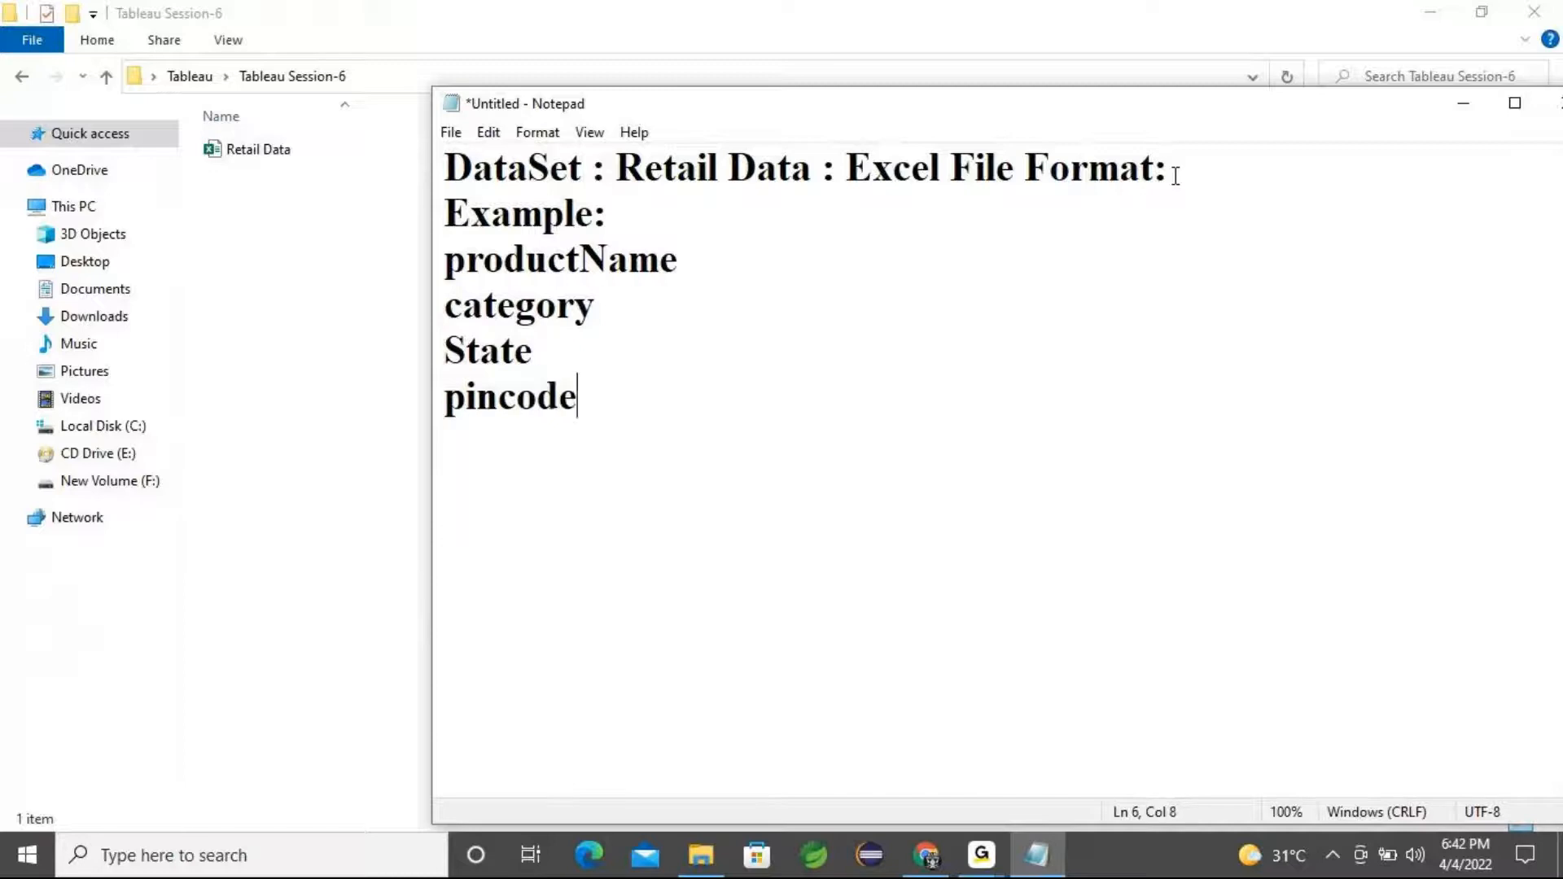
key("Return")
type("sales")
key("Return")
type("sh")
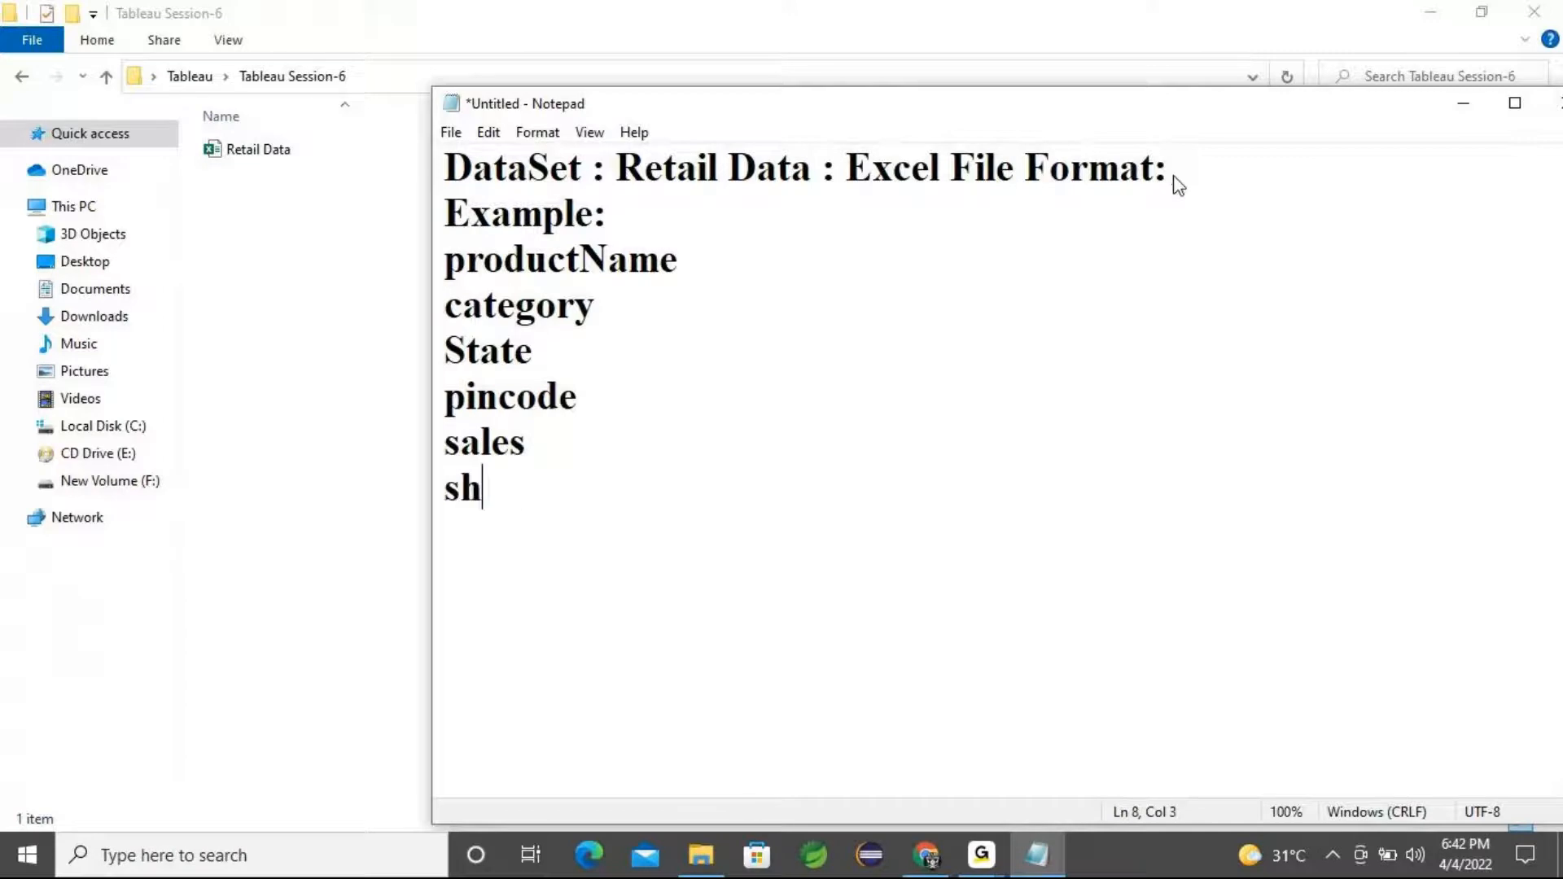
type("ip mode")
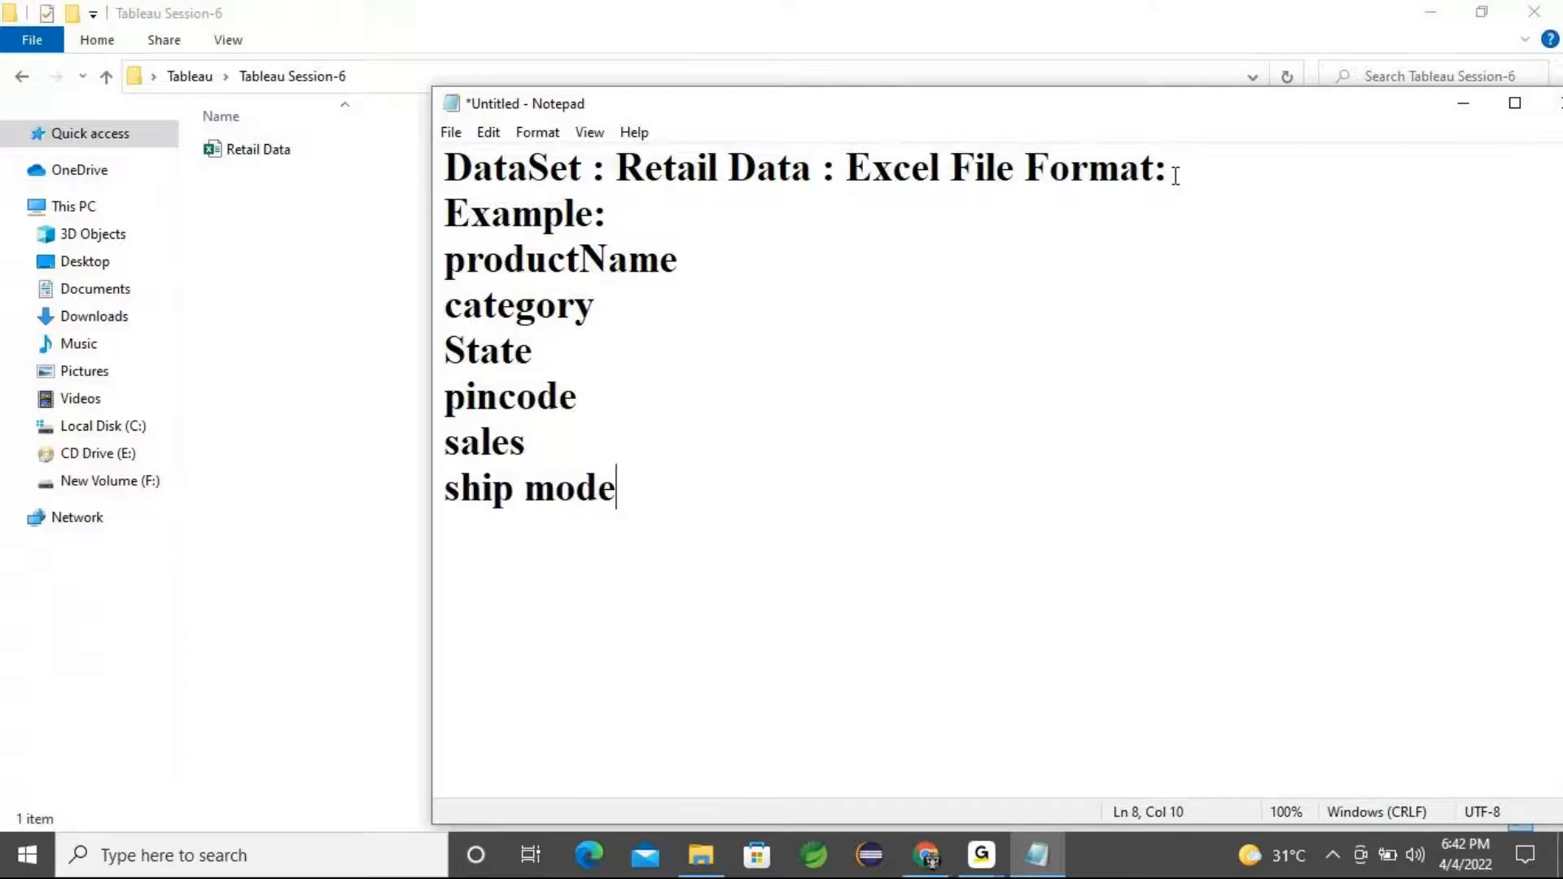
Add the task line "1. Create Map Chart" below the field list
left_click_drag(618, 492, 442, 277)
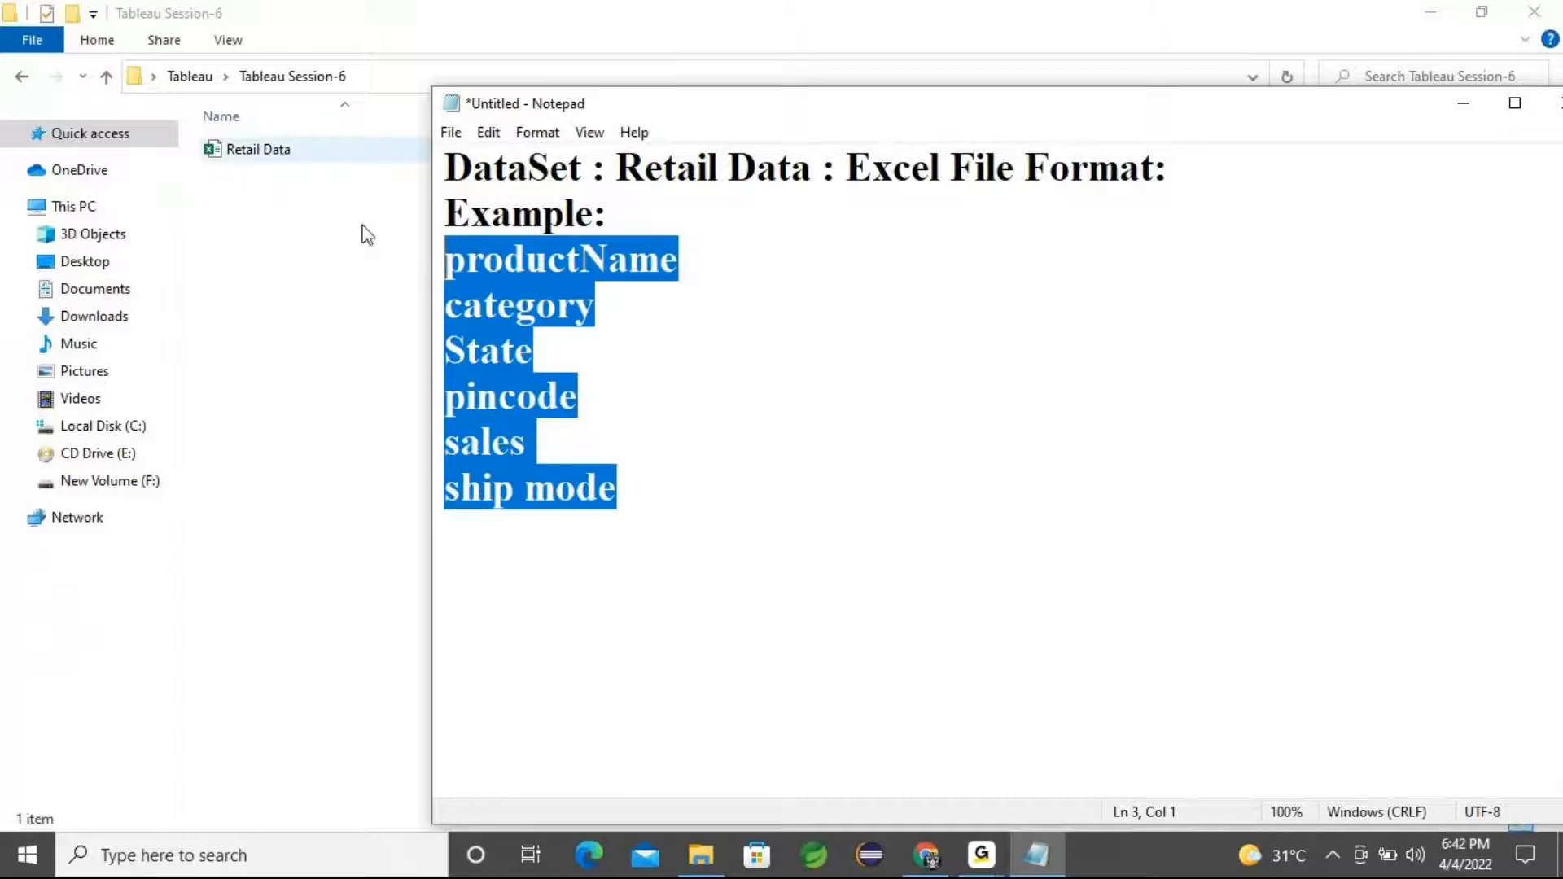
left_click(665, 480)
key("Return")
type("1. ")
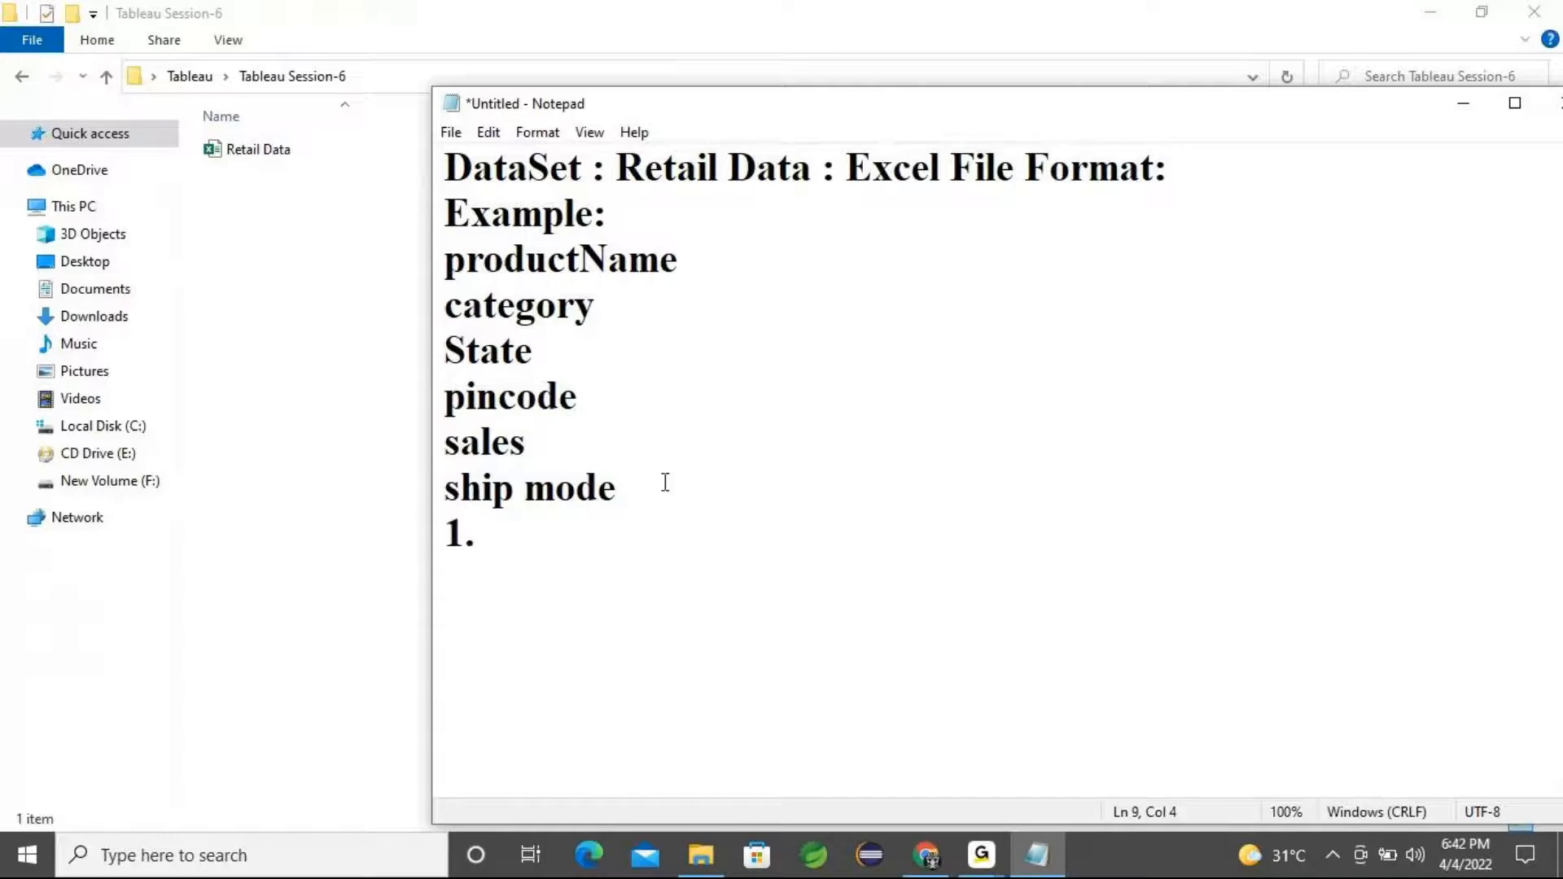
type("Cre")
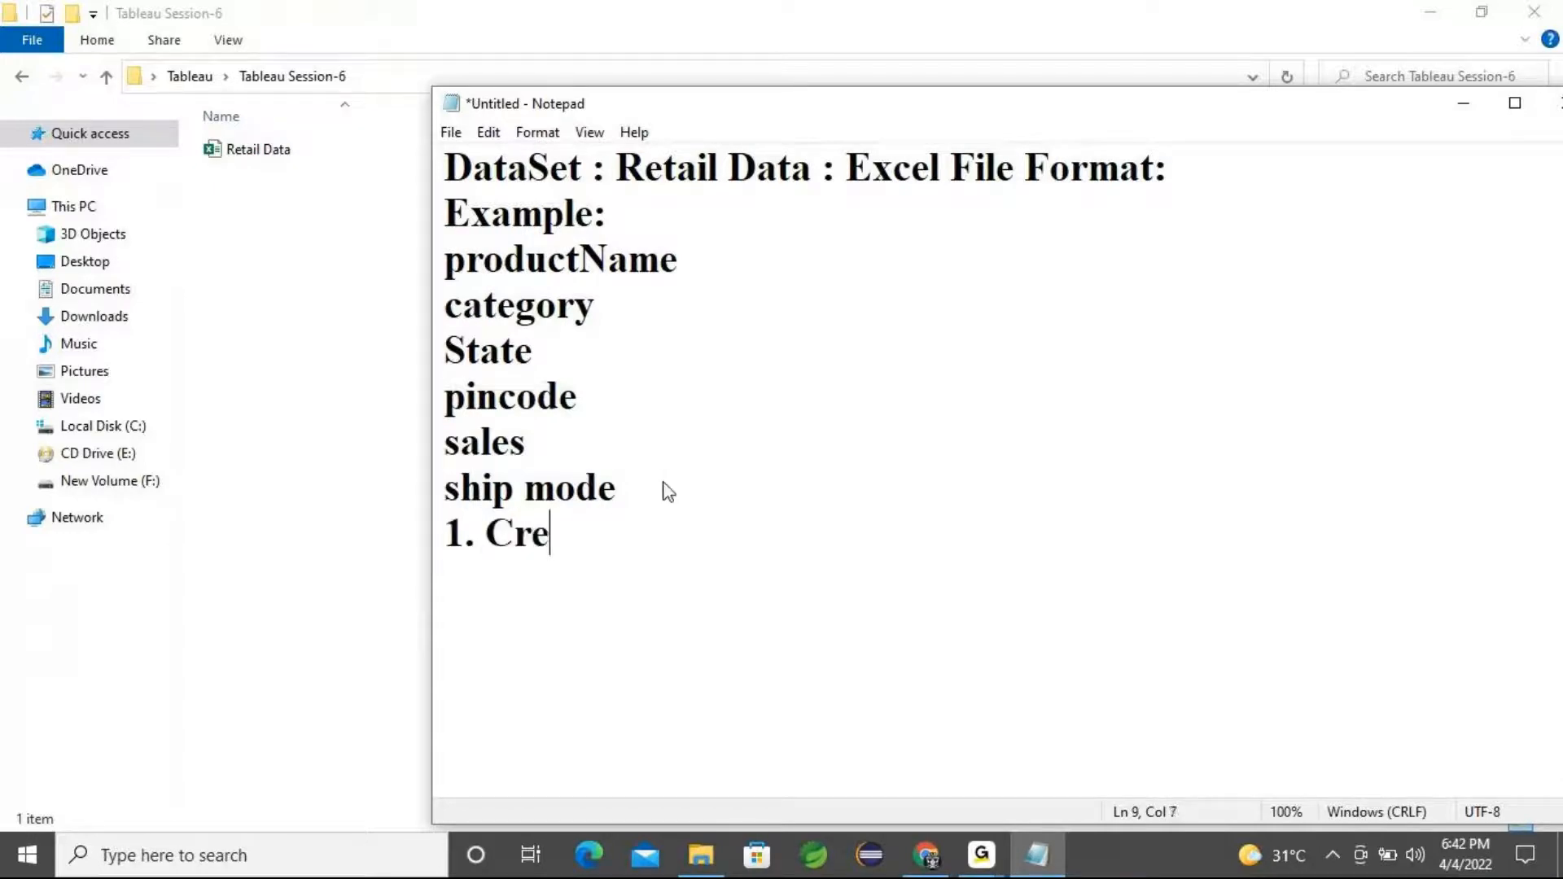
type("ate Ap")
key("BackSpace")
key("BackSpace")
type("Map Chart")
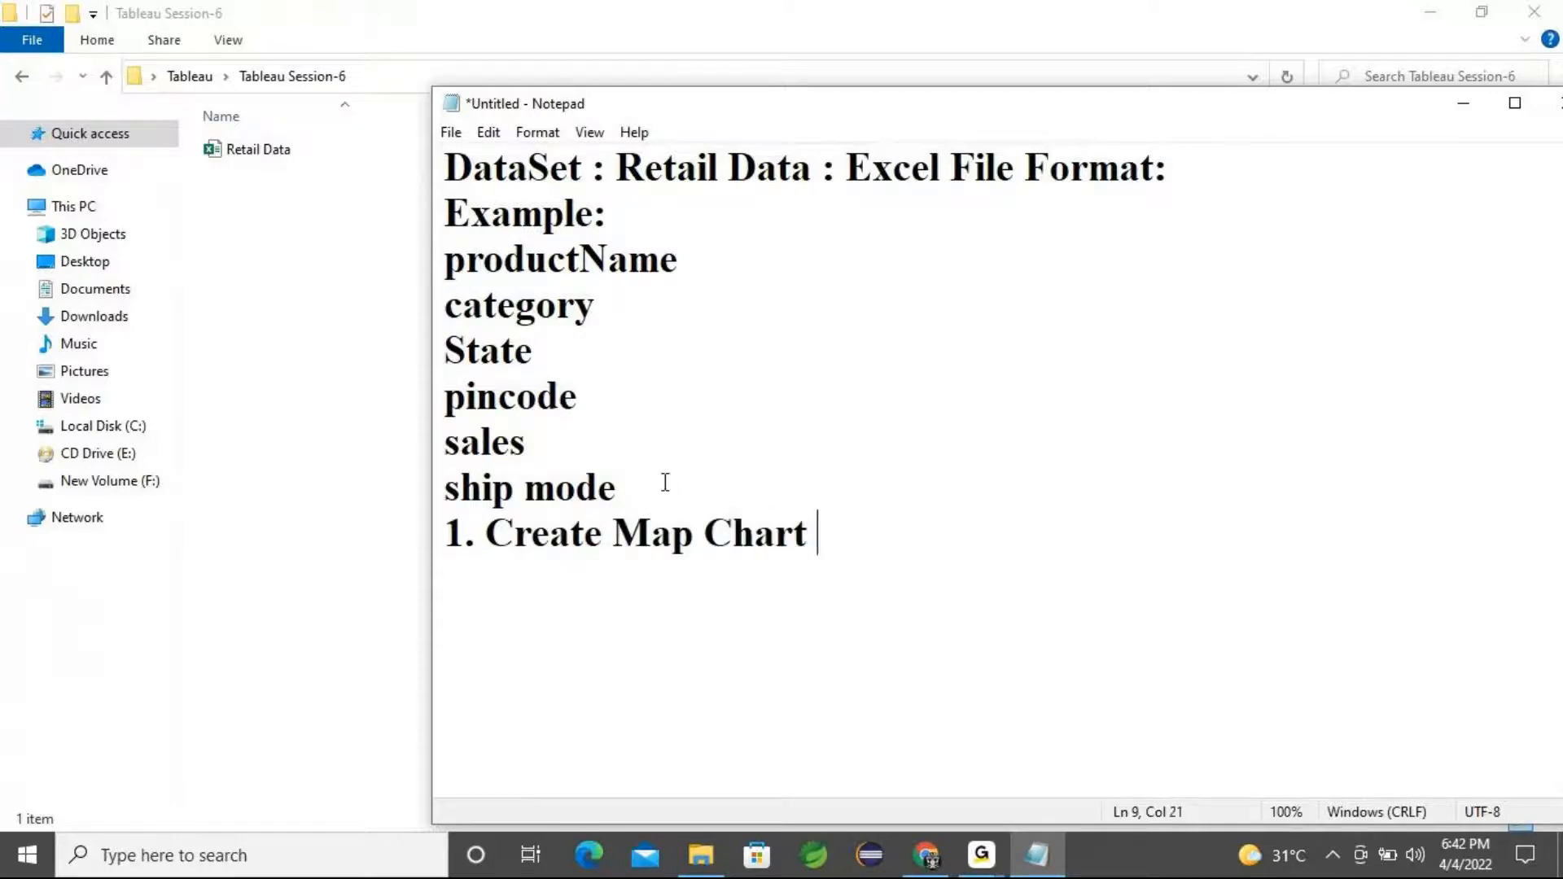
Add the task lines "2. Donut Chart" and "3. Pie-Chart"
key("Return")
type("2. Donut ")
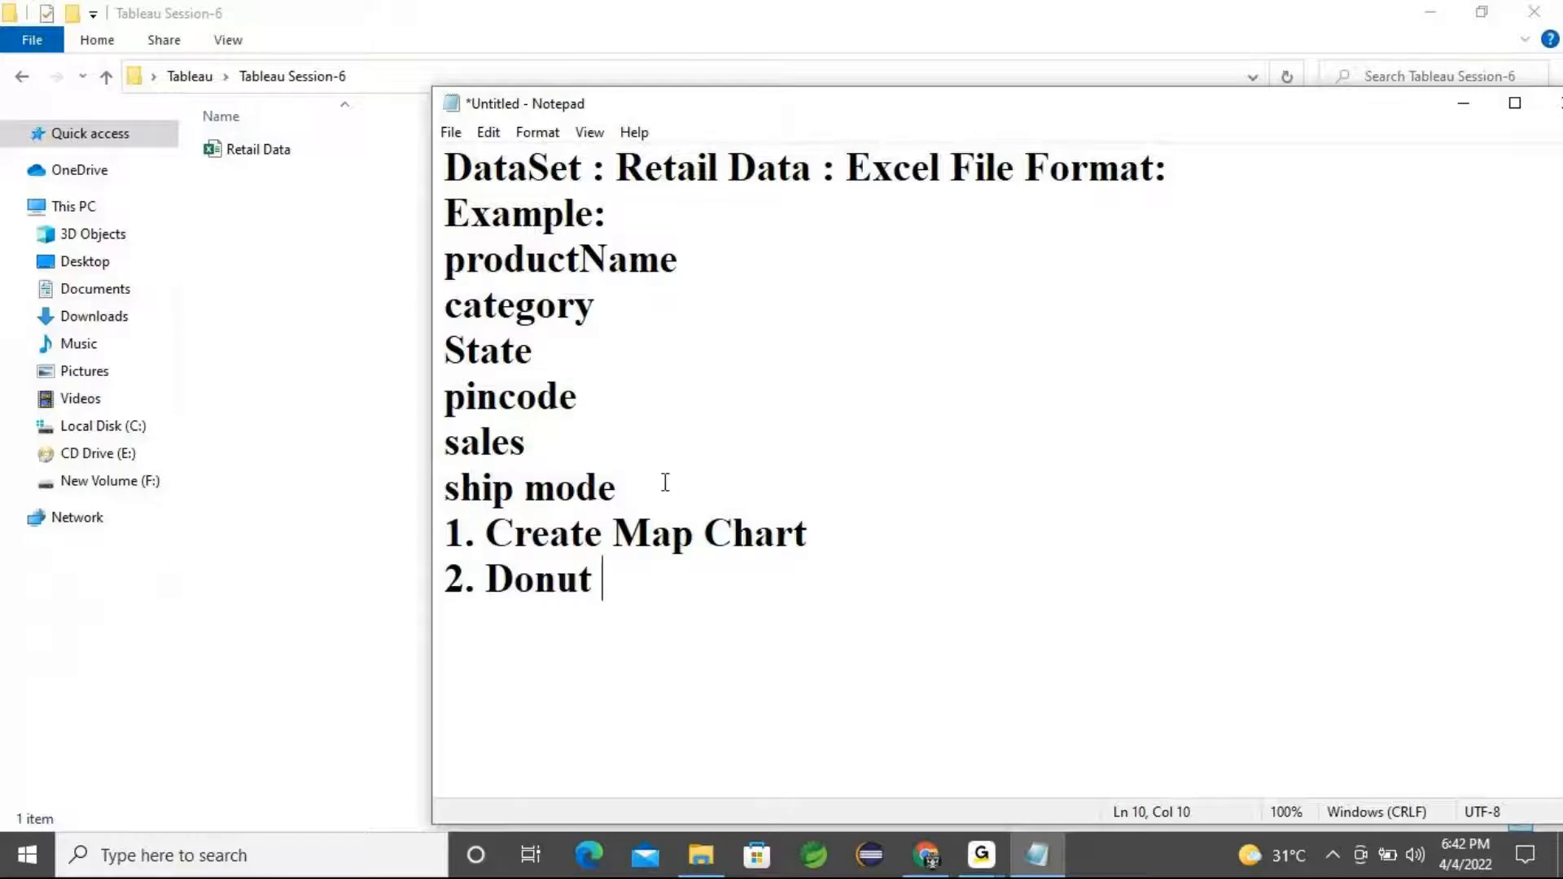
type("Chart")
key("Return")
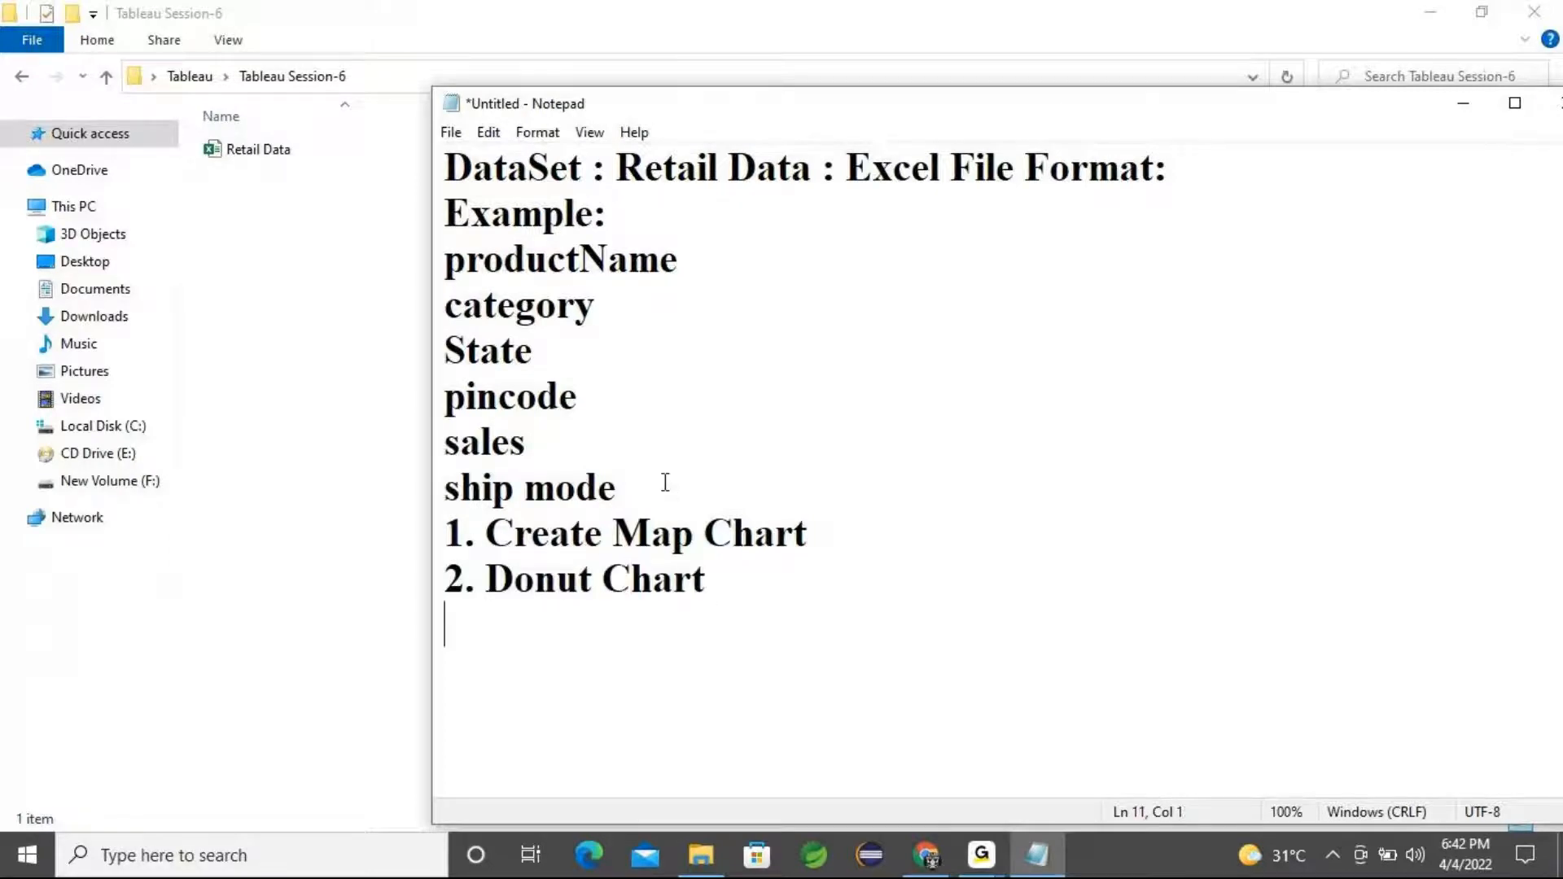
type("3. Pi")
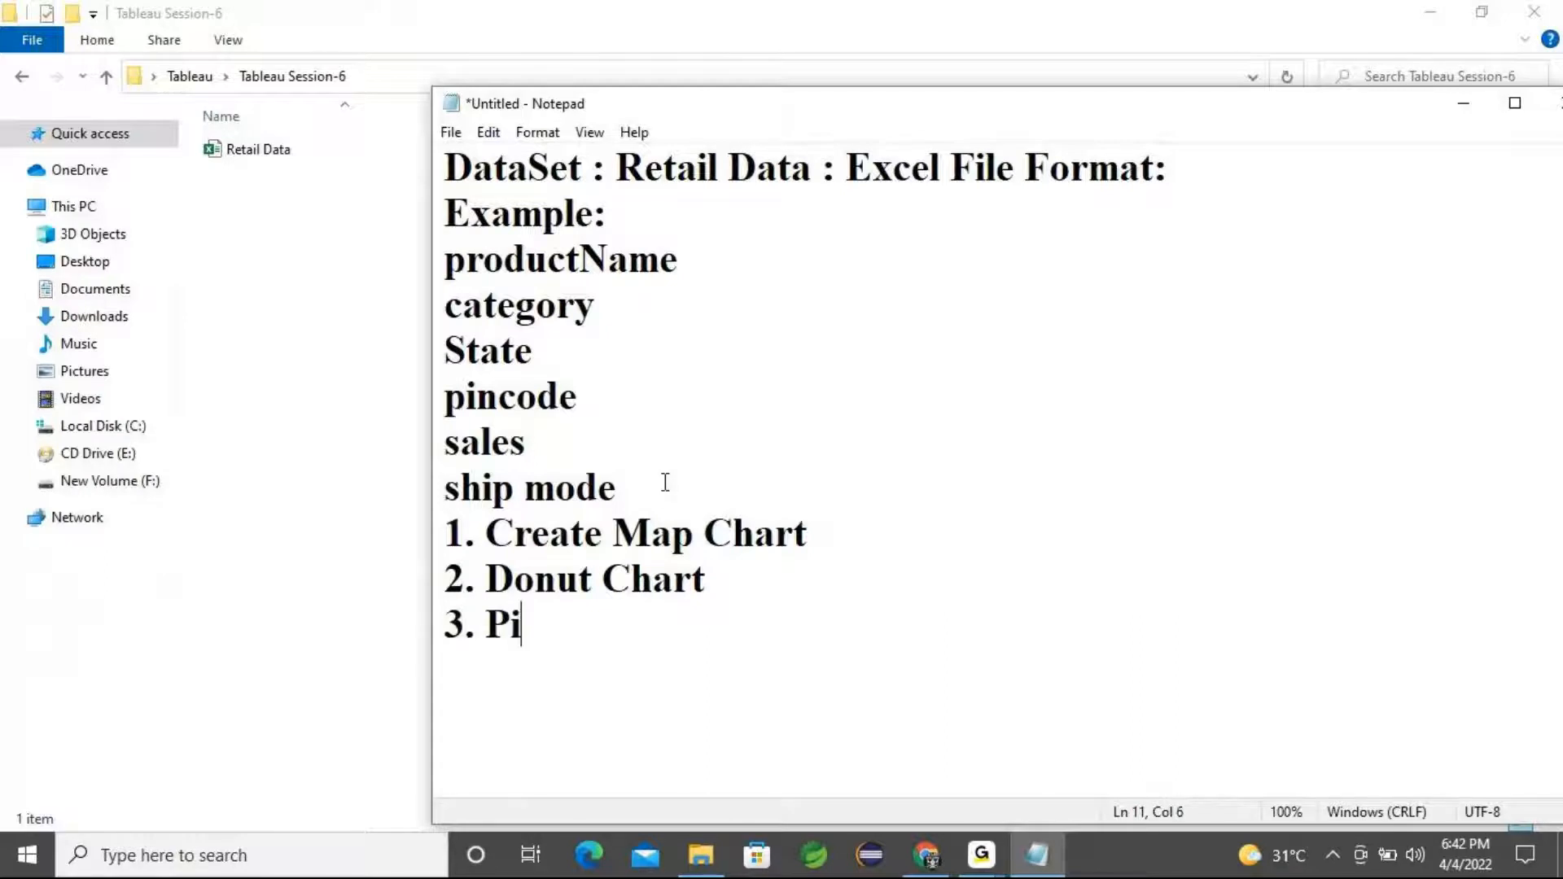
type("e-Chart")
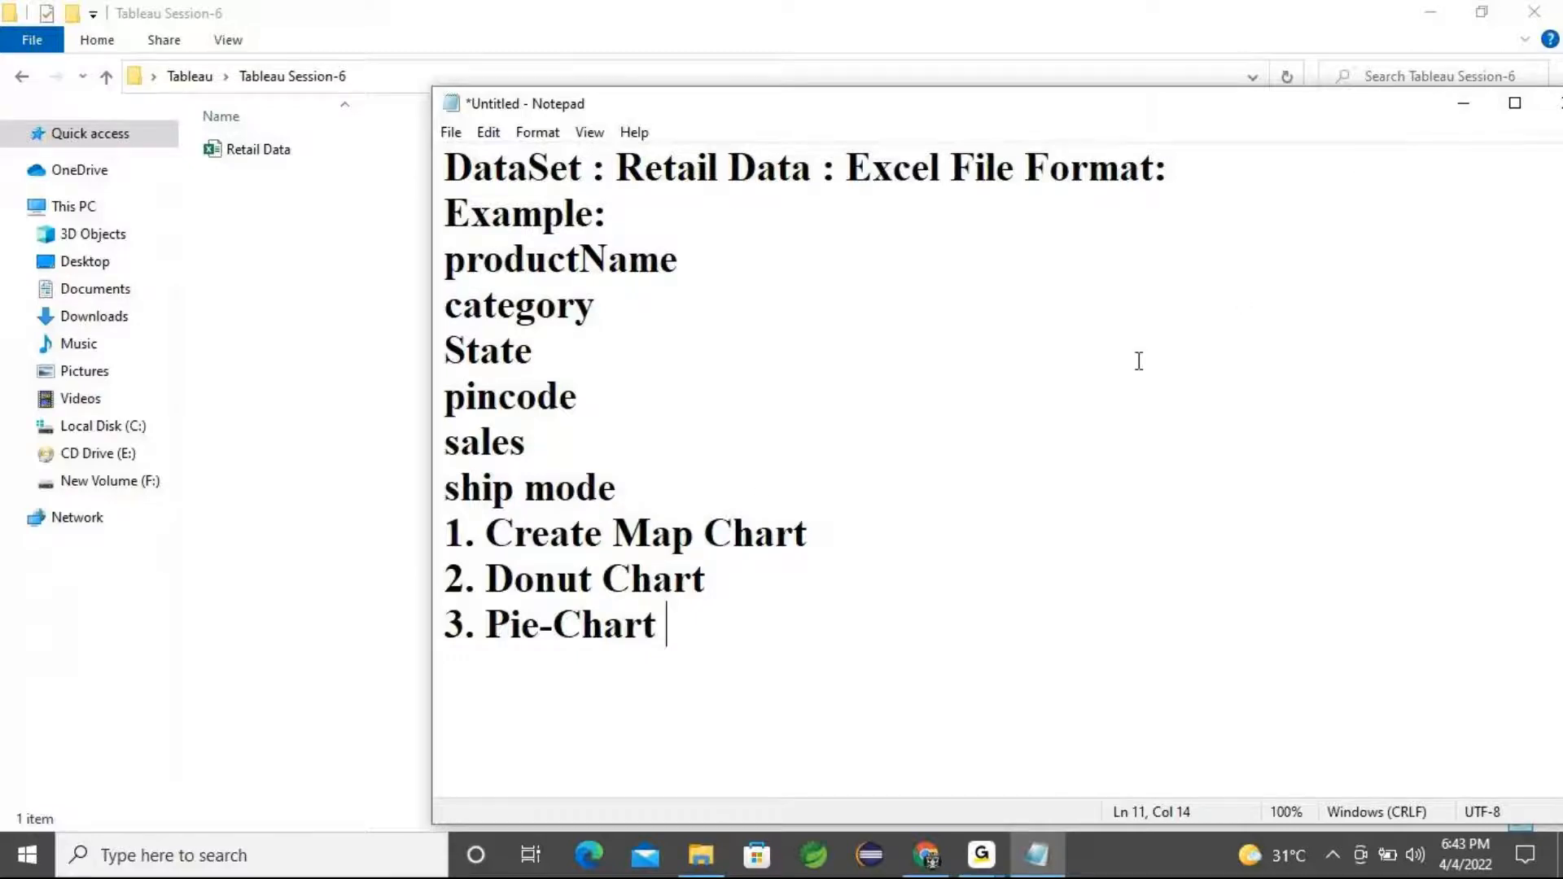
Save the note as Note in the Tableau Session-6 folder
key("ctrl+s")
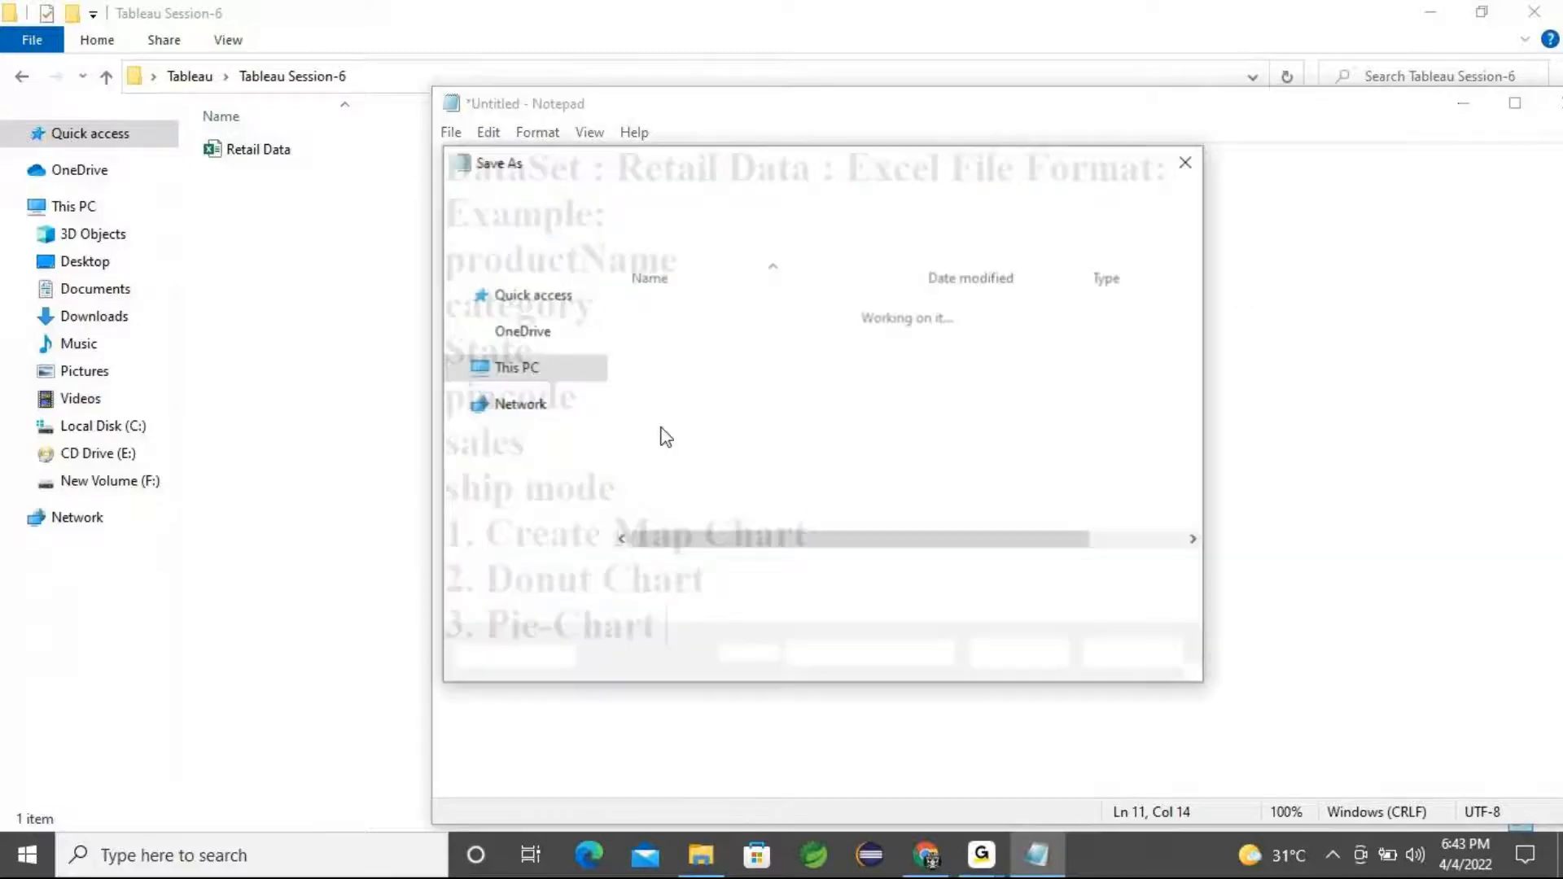
left_click(630, 202)
left_click(746, 431)
double_click(746, 432)
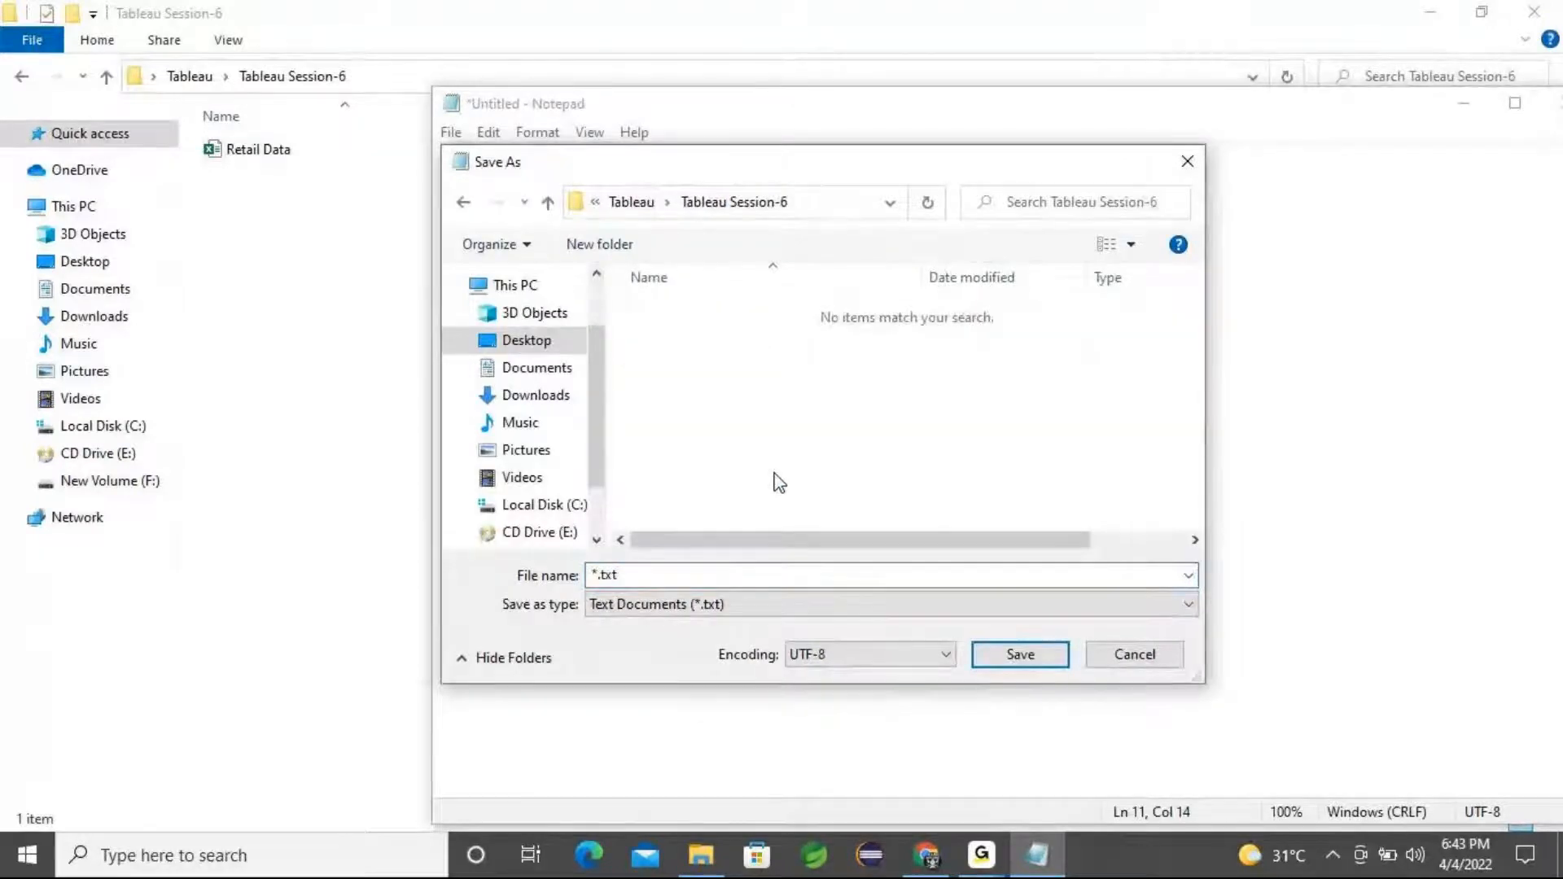
left_click(620, 578)
type("Note")
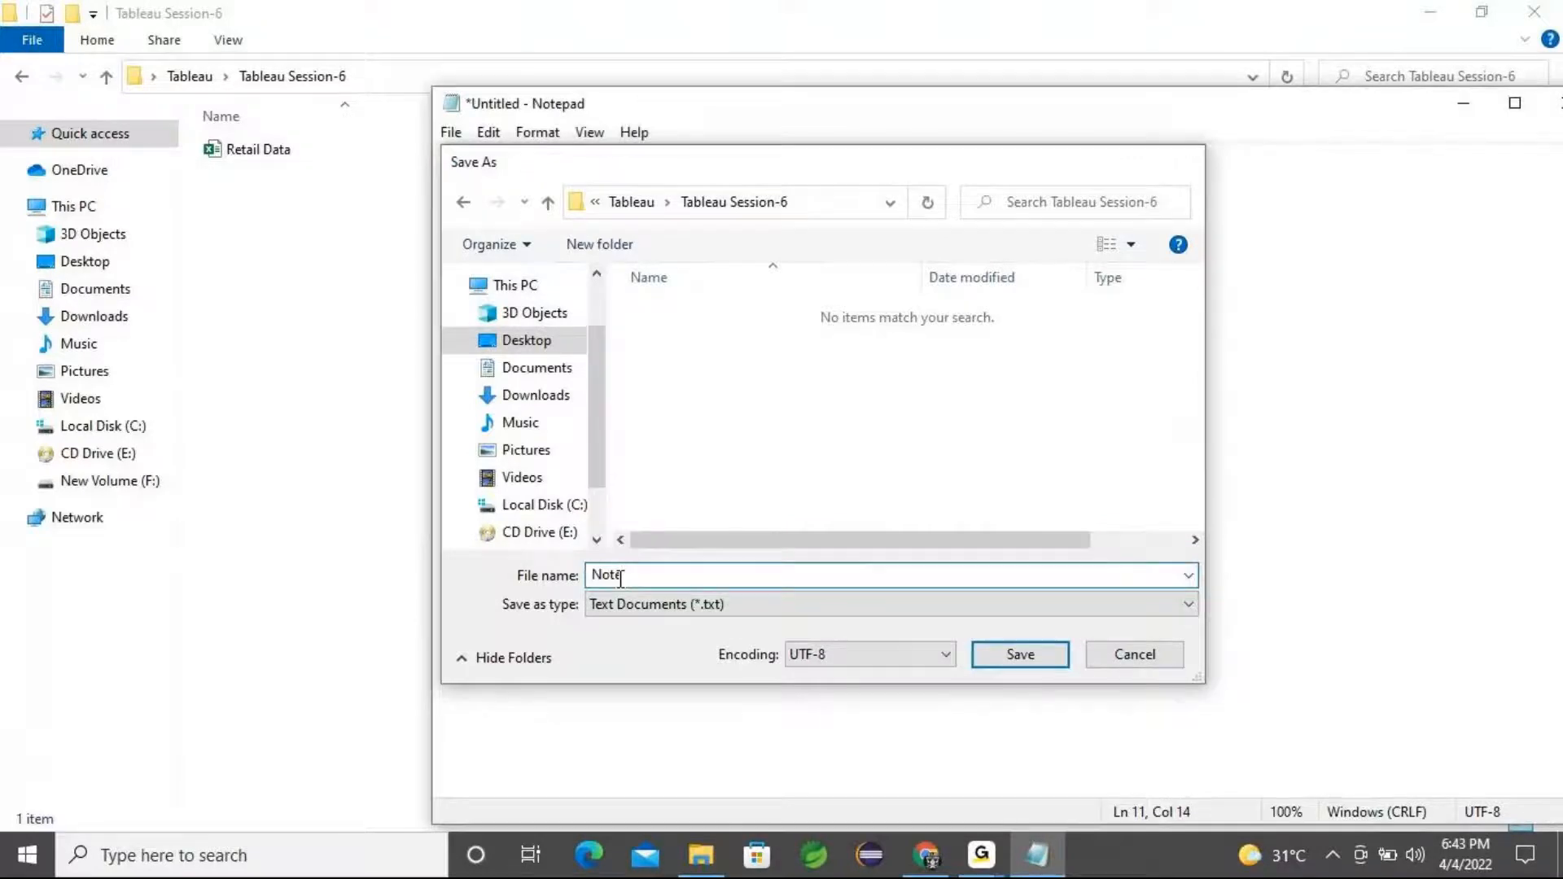
key("Return")
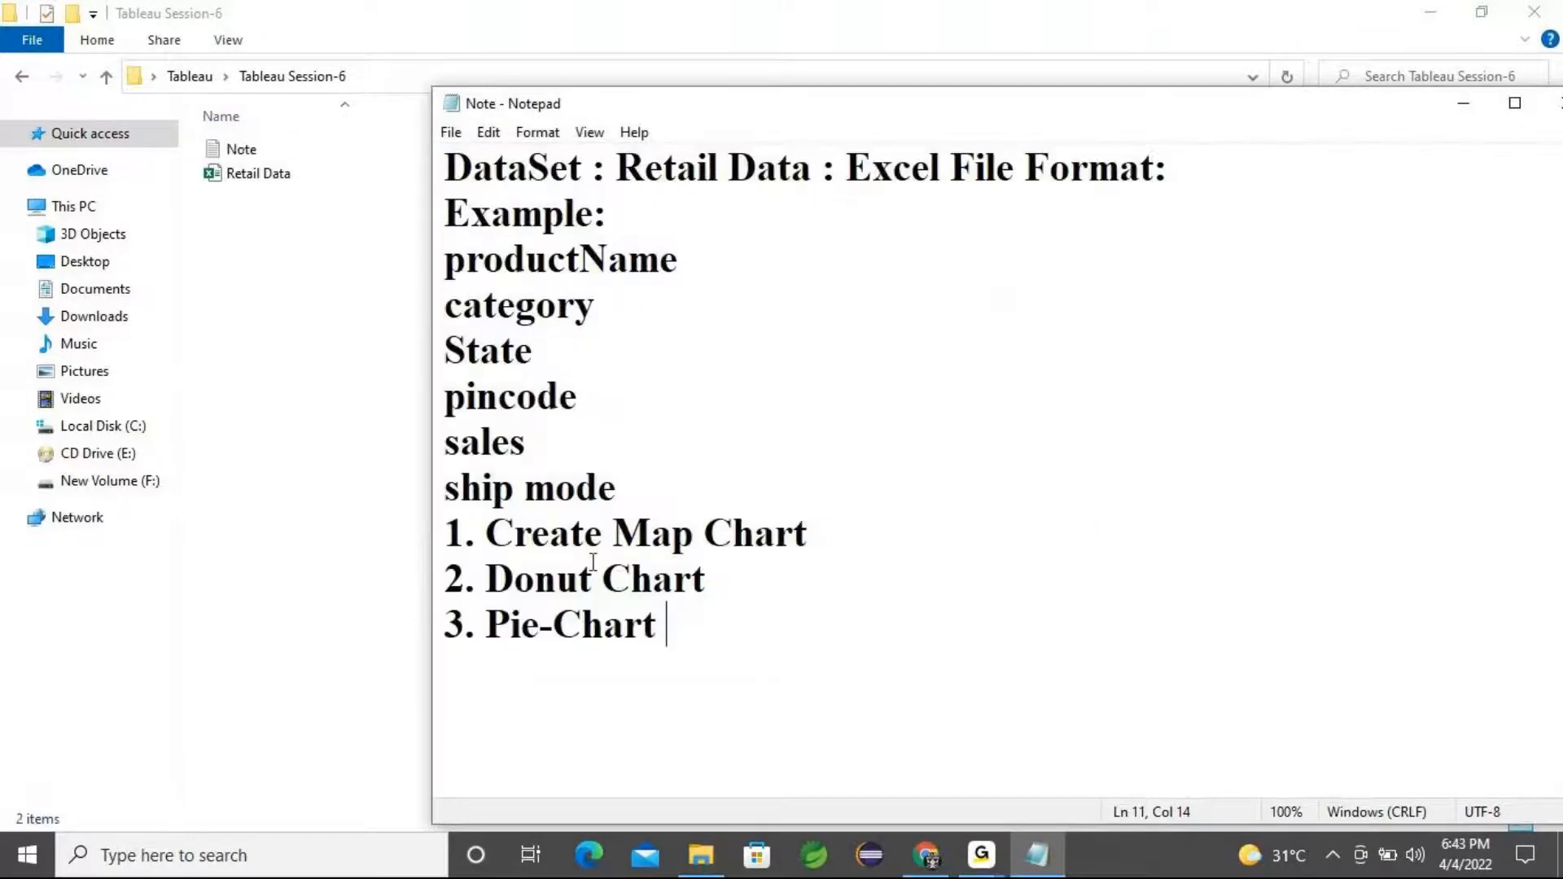
Search for and launch Tableau 2021.4
left_click(339, 861)
type("tabl")
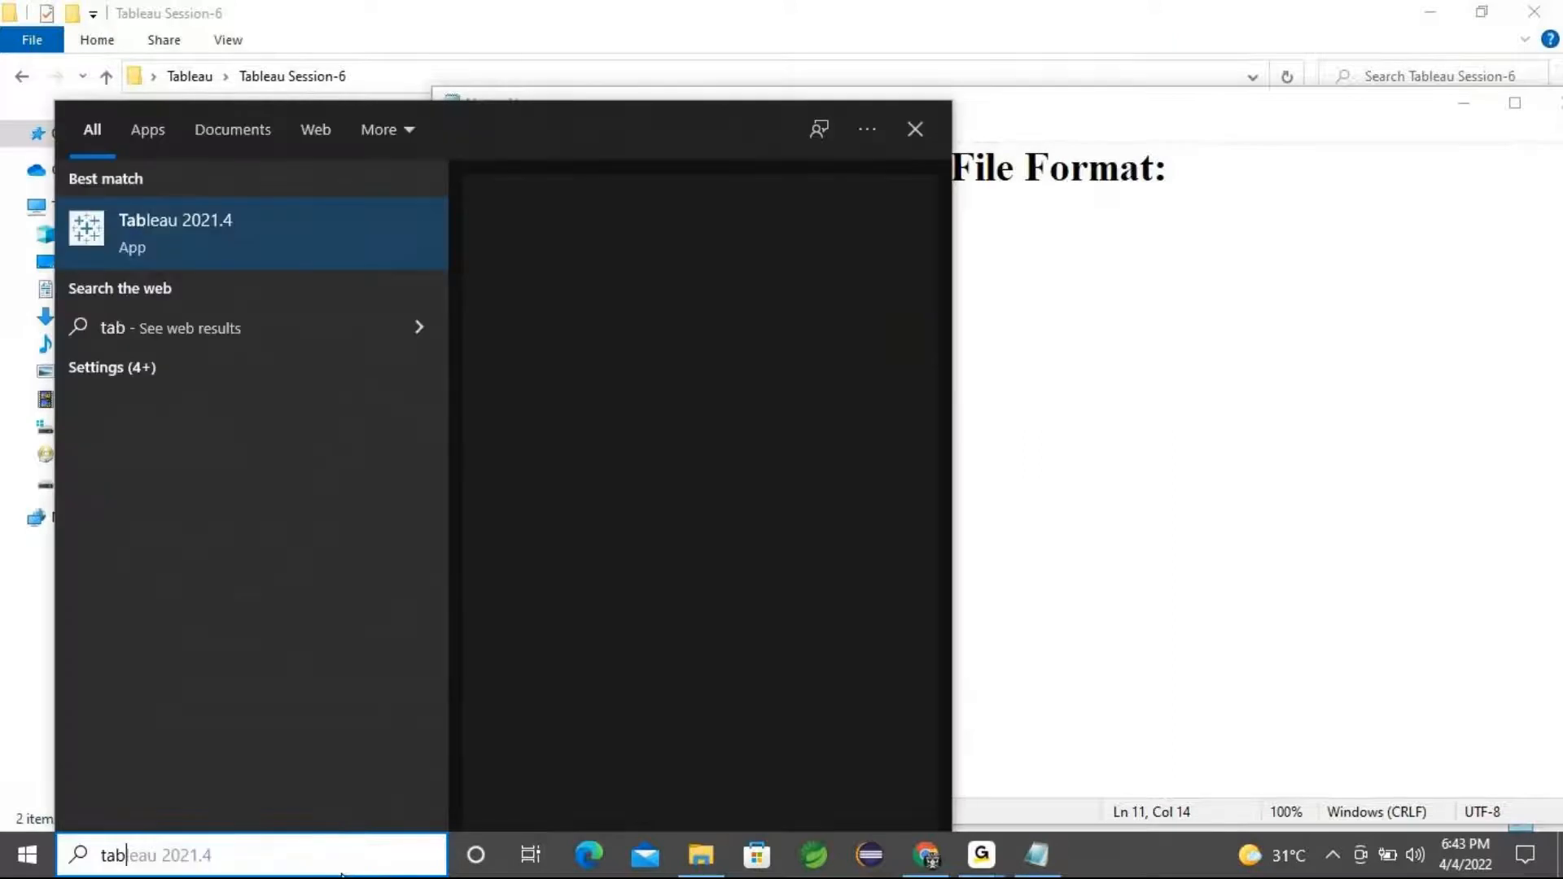
left_click(193, 236)
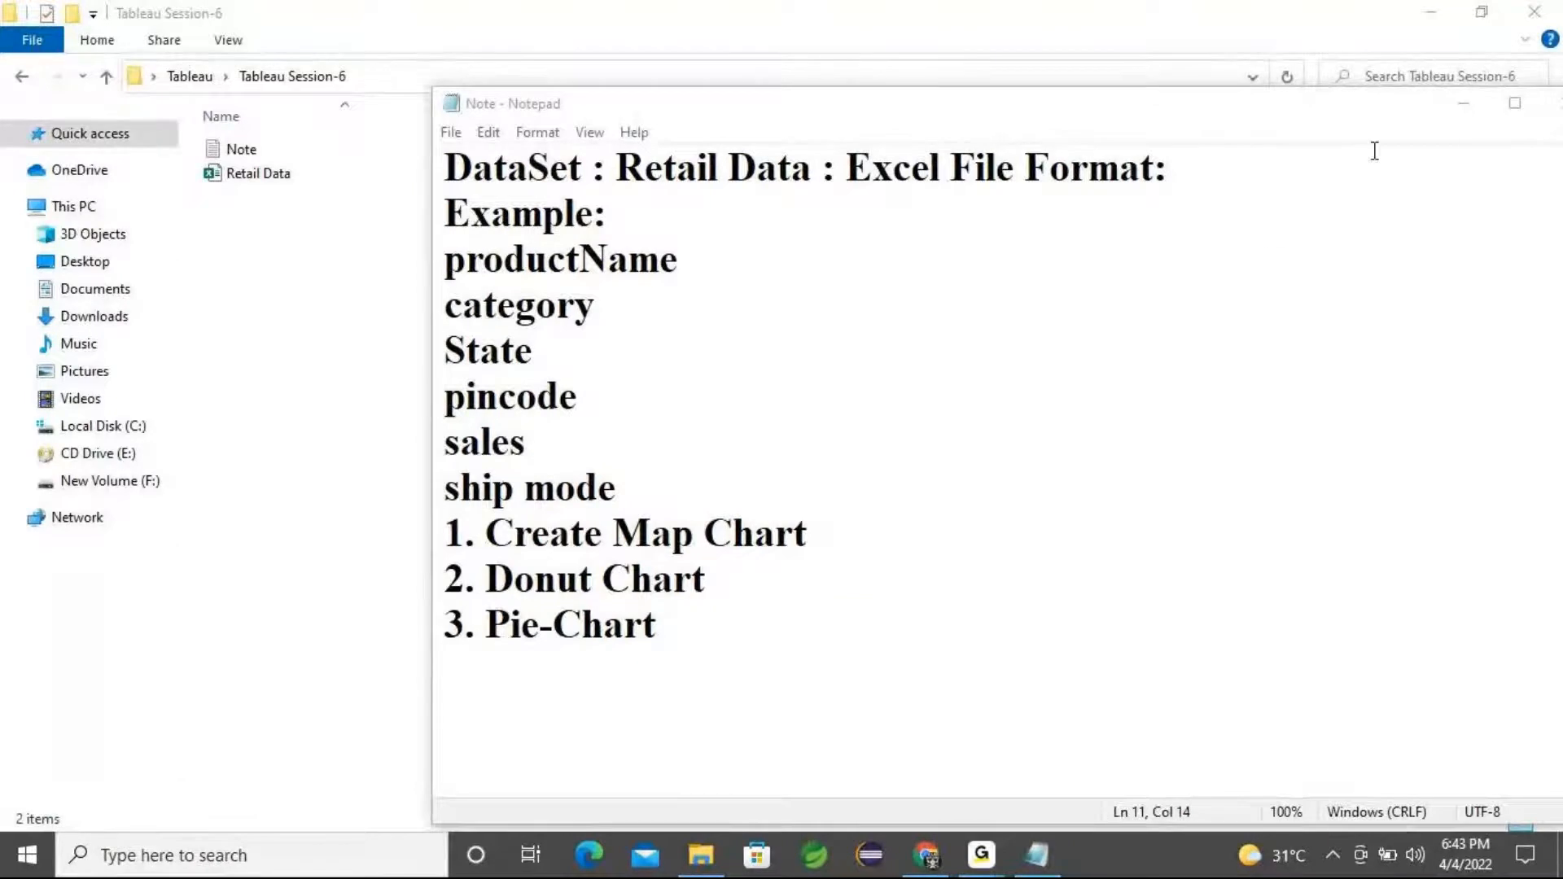
Open the Retail Data workbook from the folder and continue the Tableau trial
left_click(1463, 105)
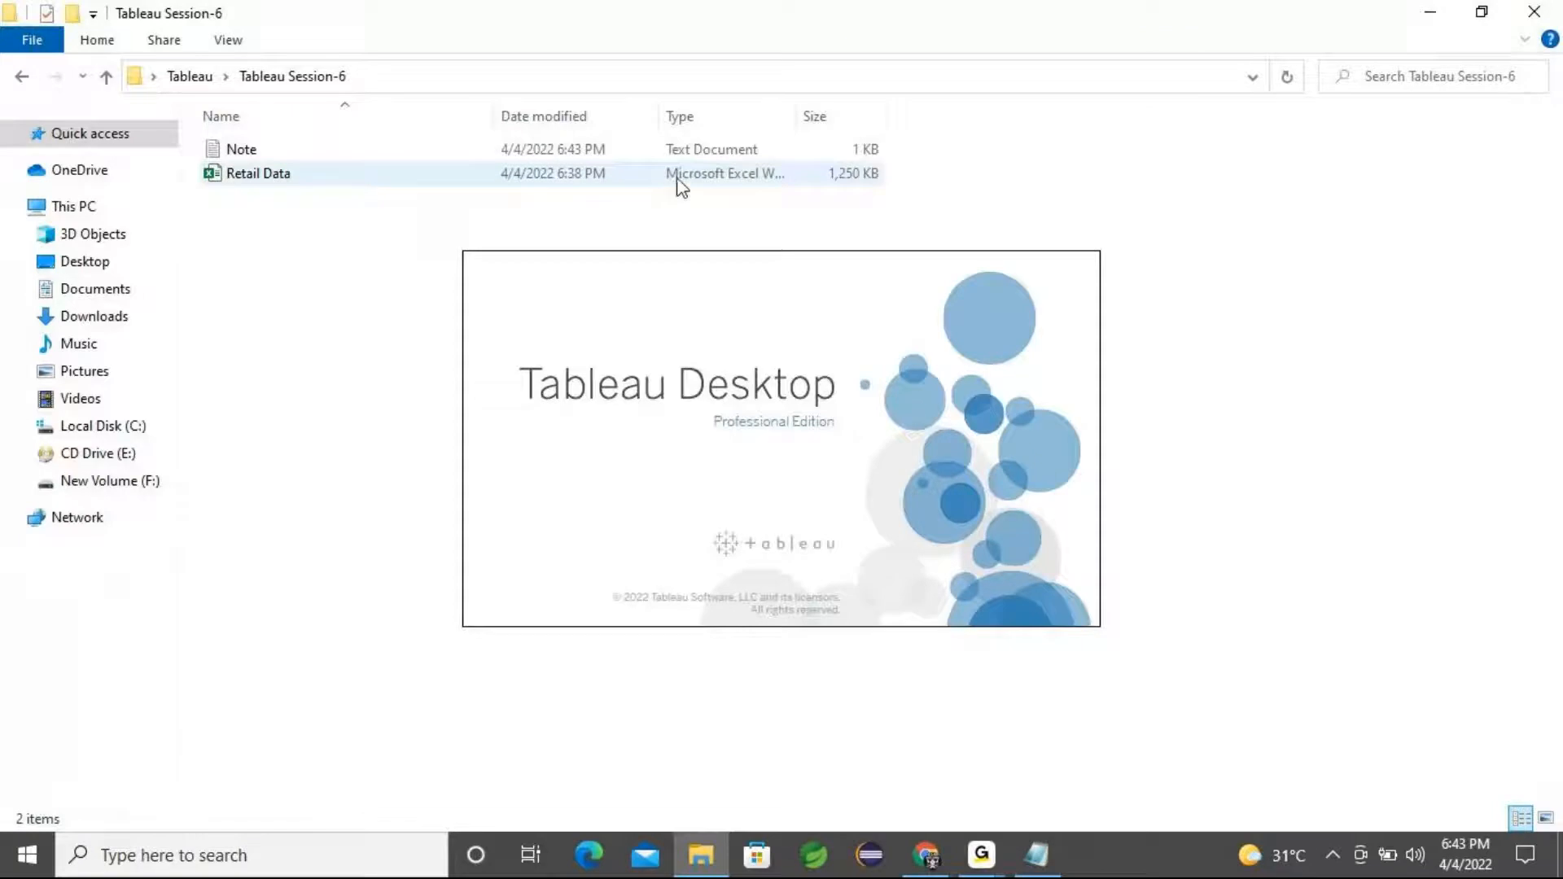
left_click(288, 173)
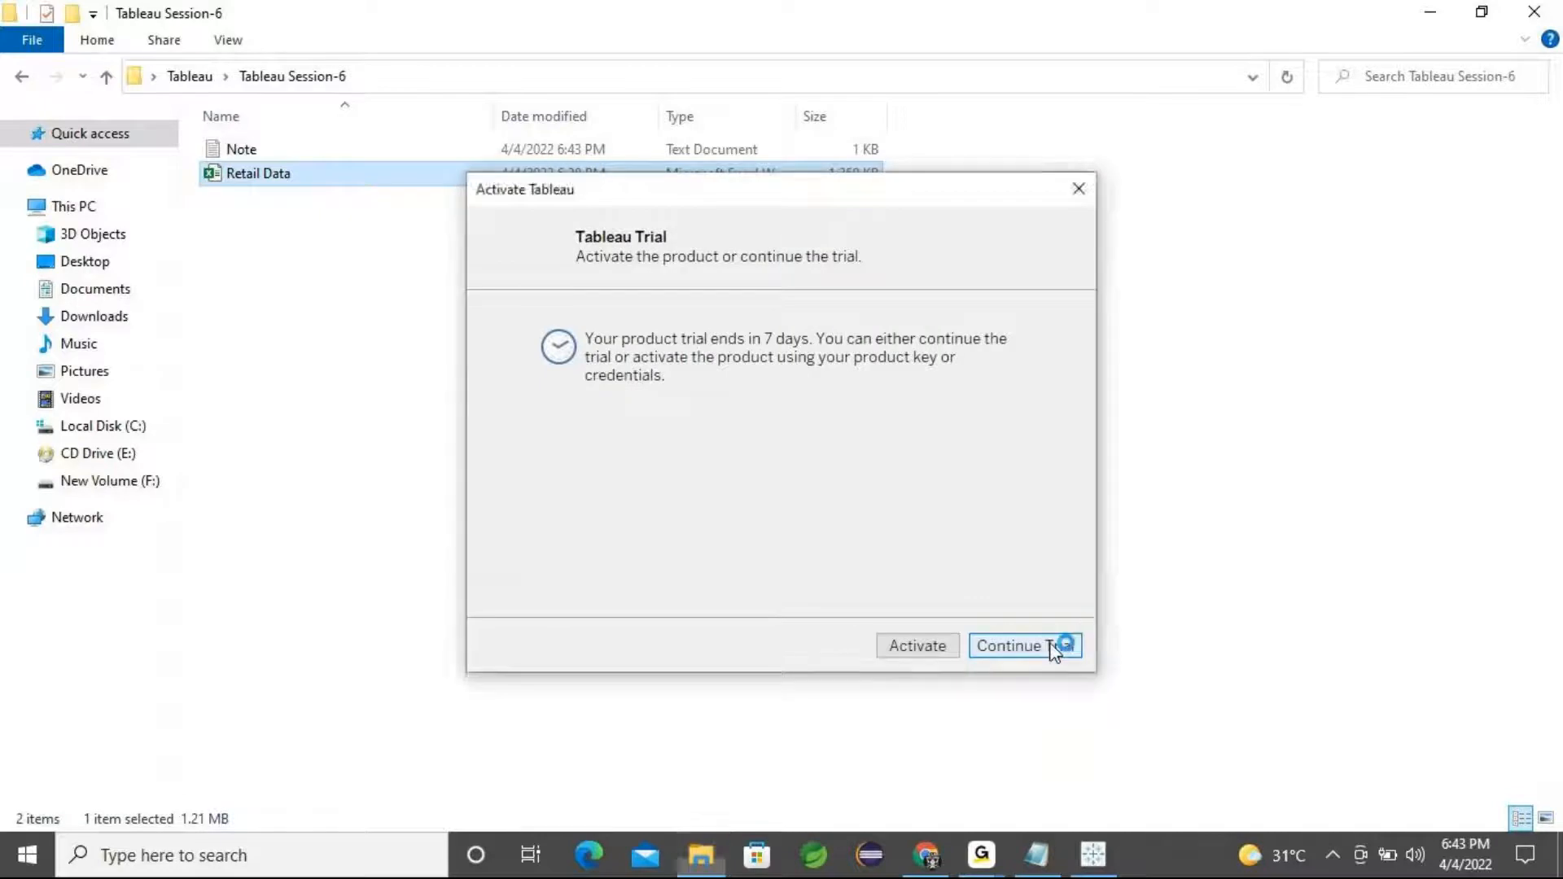
left_click(1058, 645)
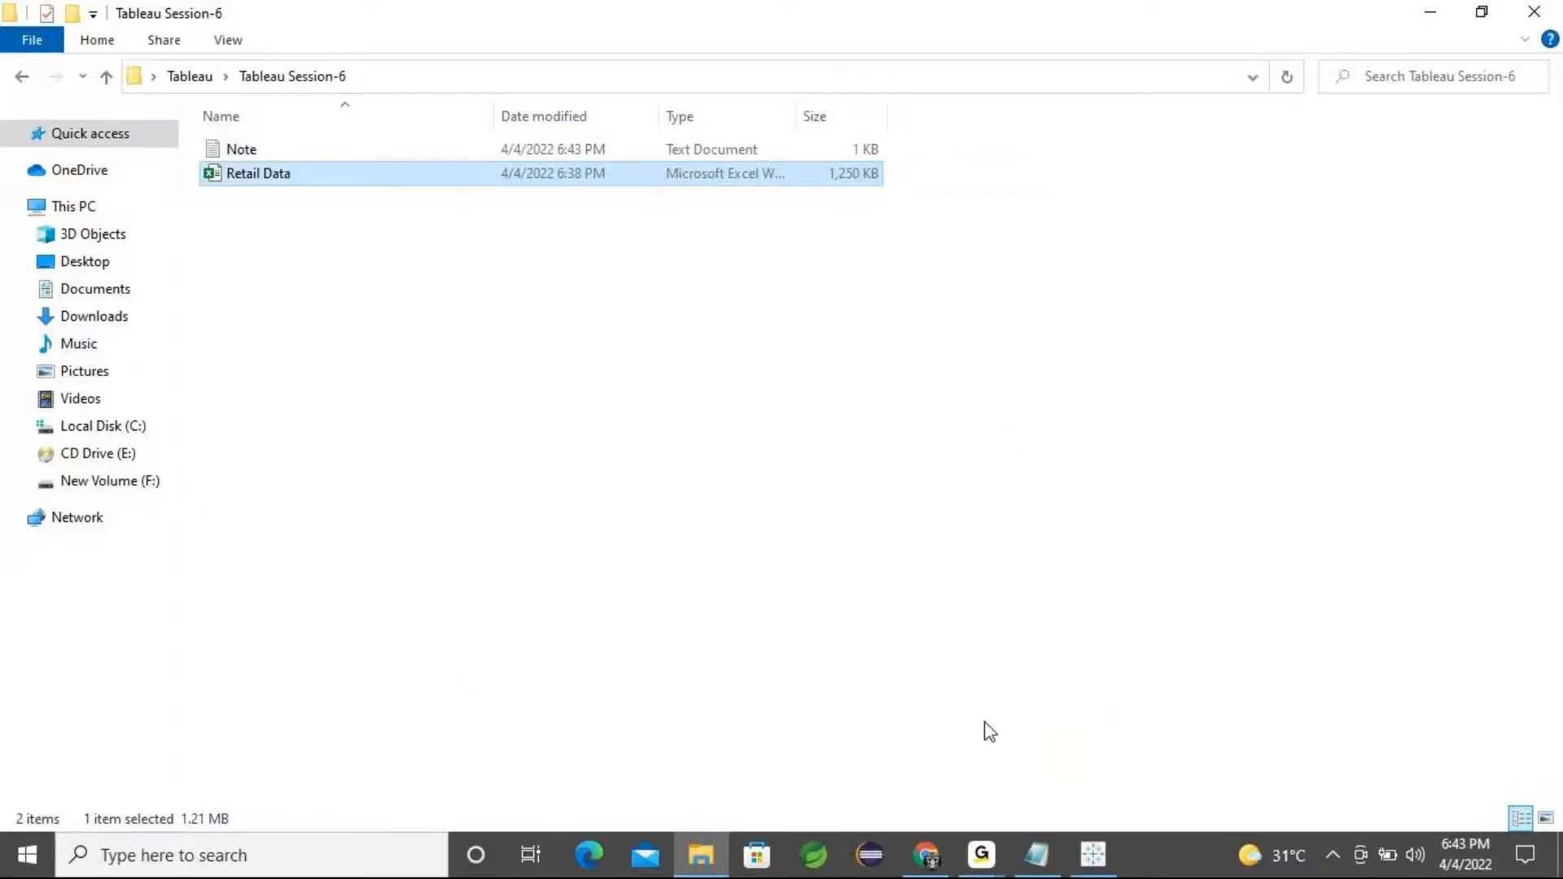
Minimize Tableau and enable editing in the Retail Data workbook
left_click(1433, 18)
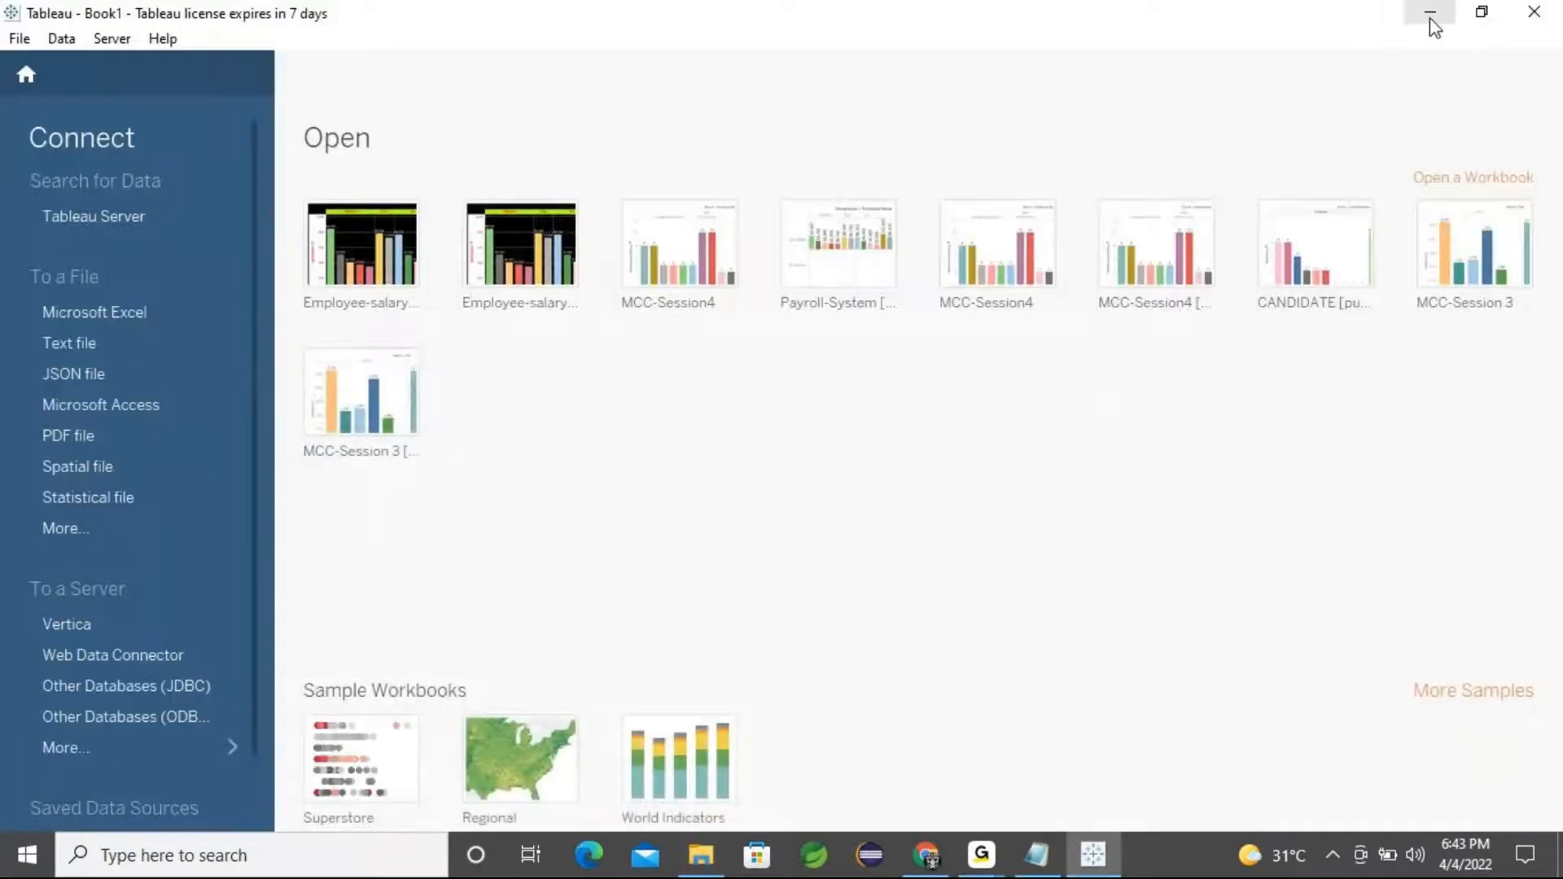
left_click(1431, 18)
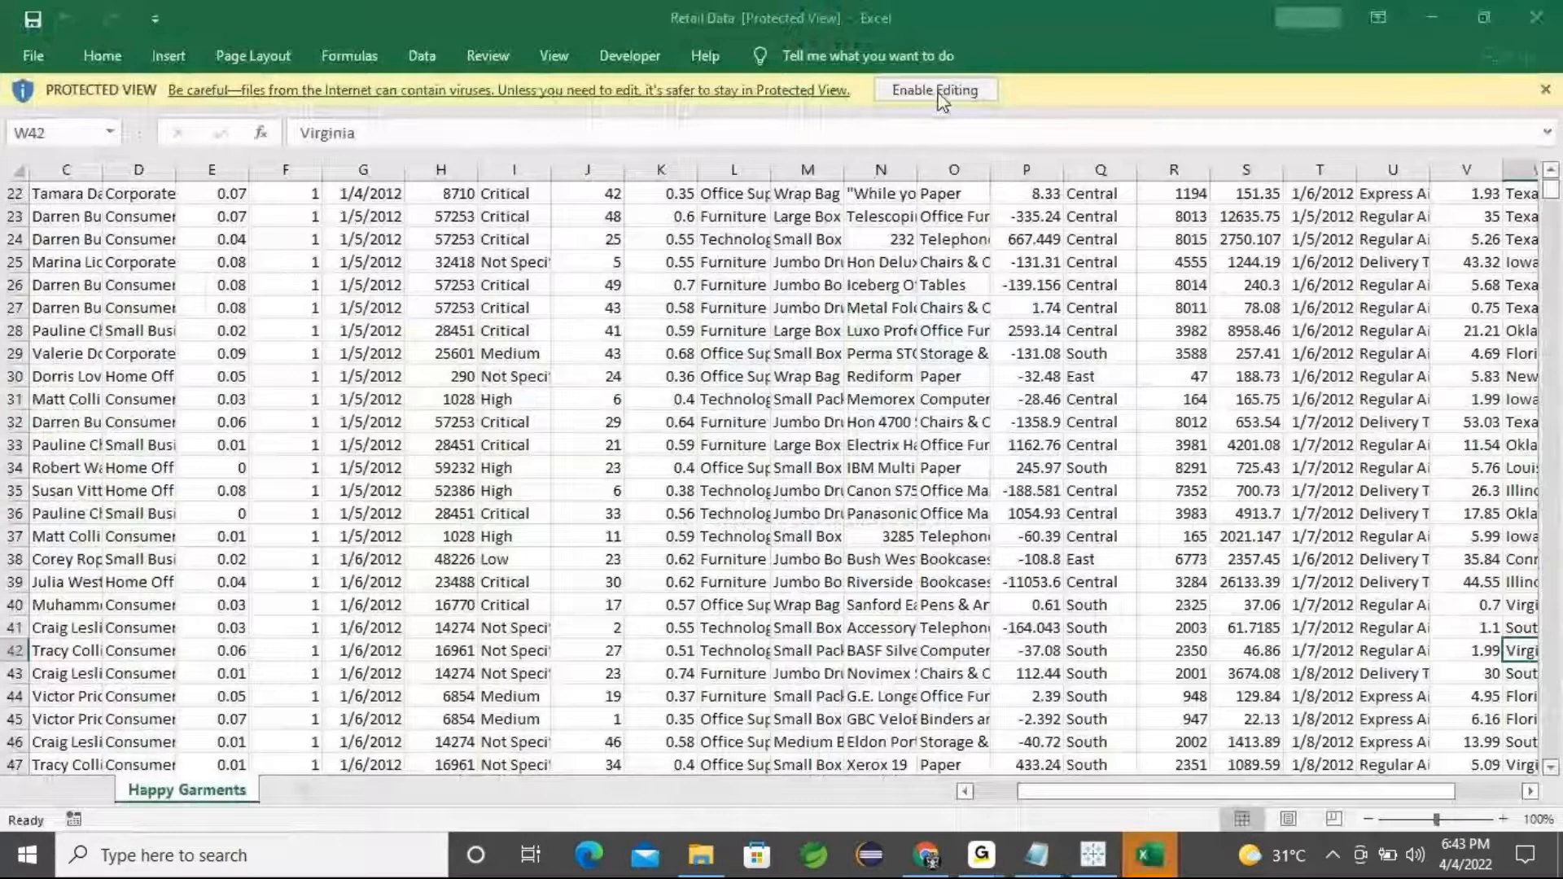
left_click(936, 90)
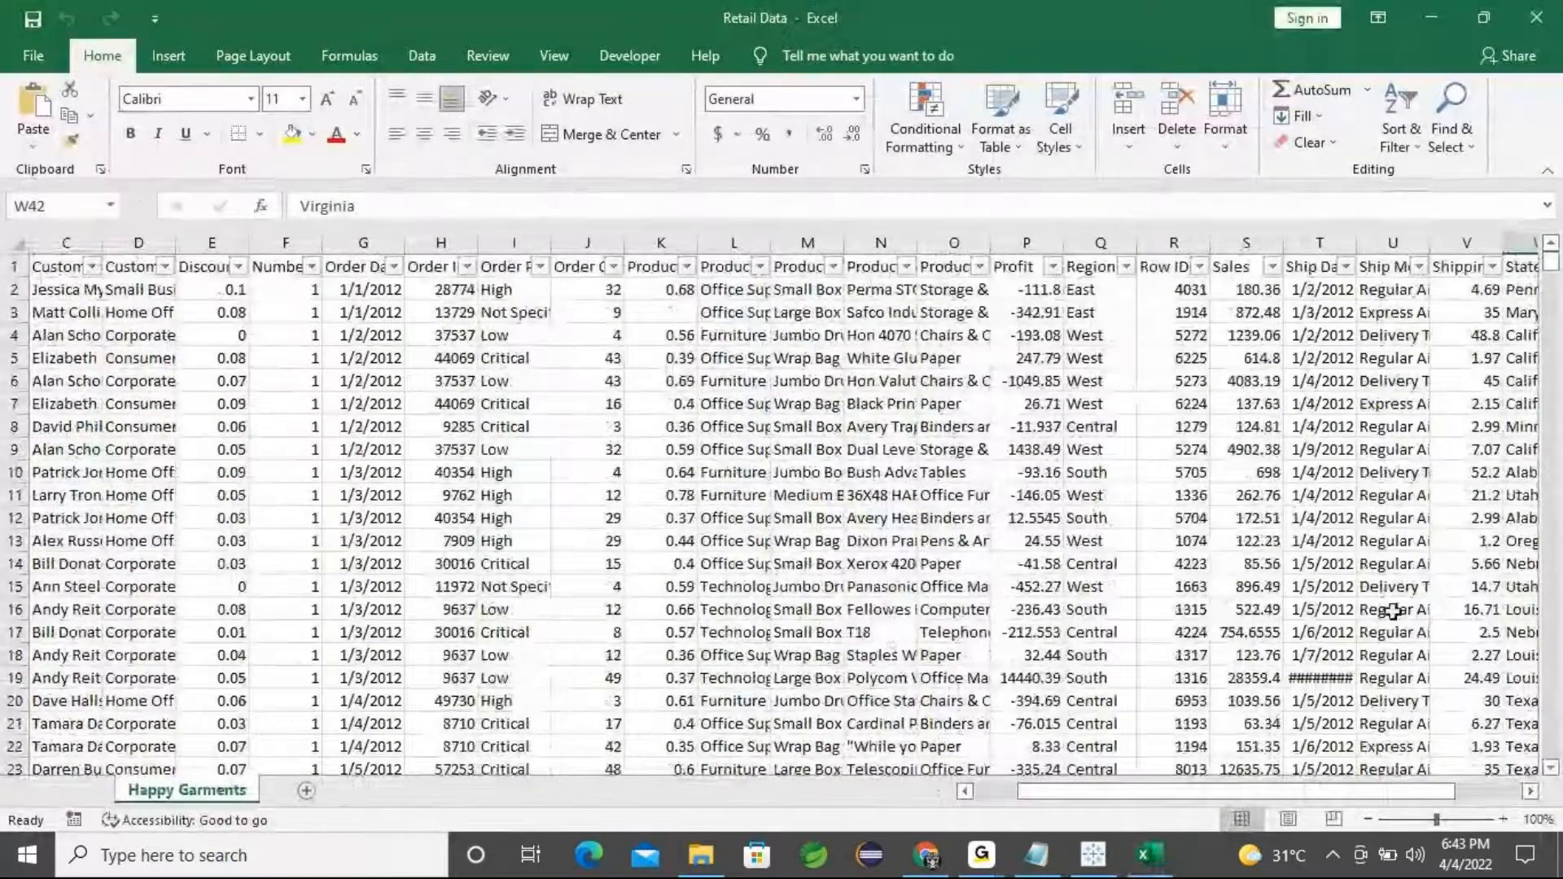
Widen the Customer Name column so its header fits
left_click(54, 267)
left_click_drag(108, 243, 119, 244)
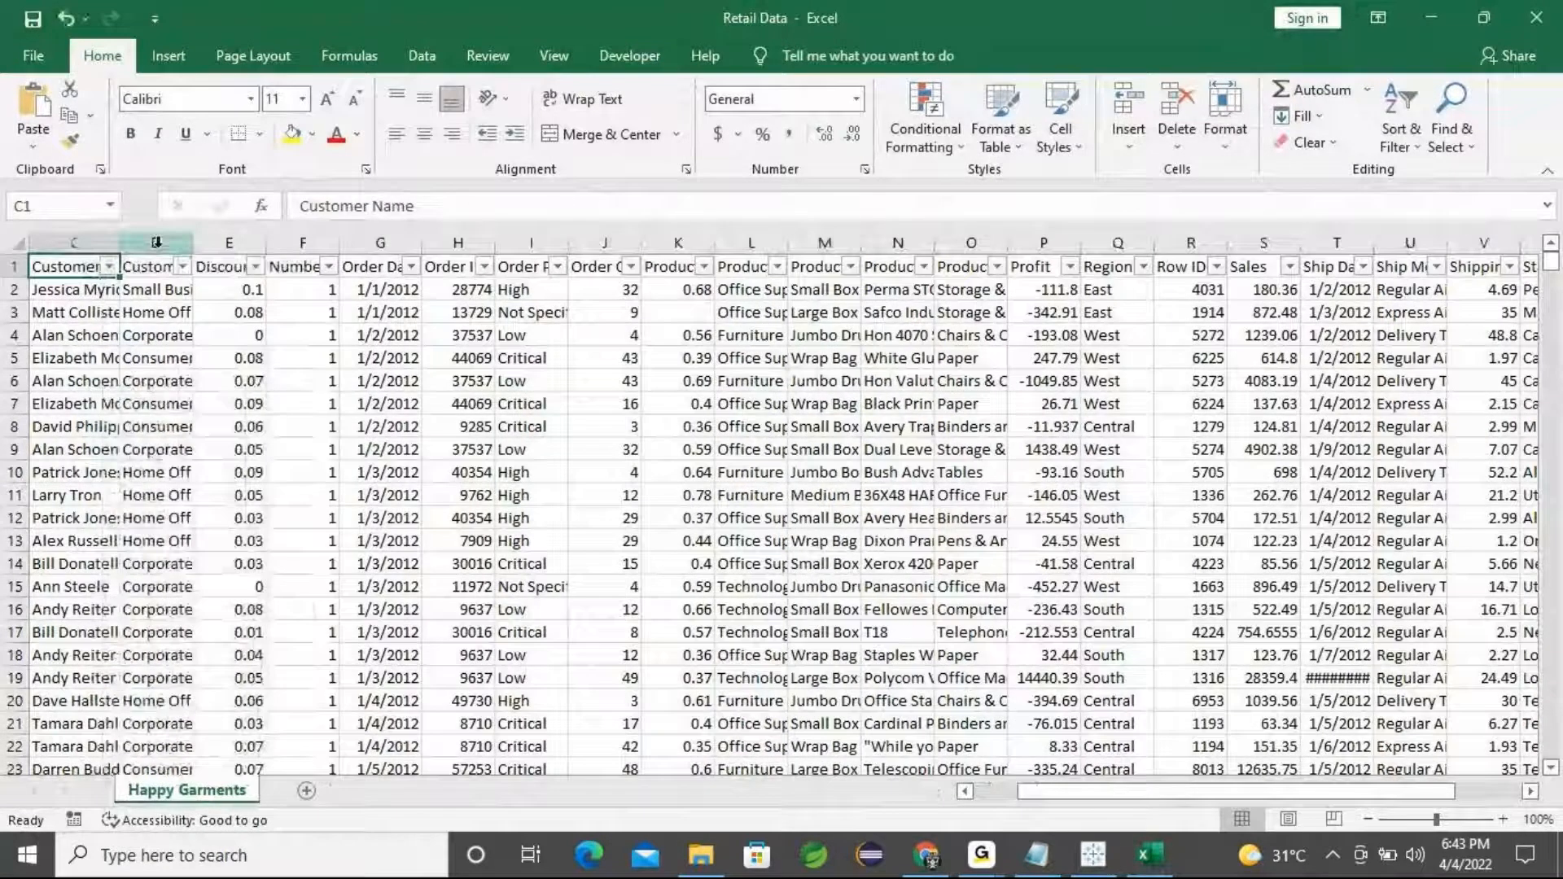
Step through the column headers across the sheet to review the available fields
key("Right")
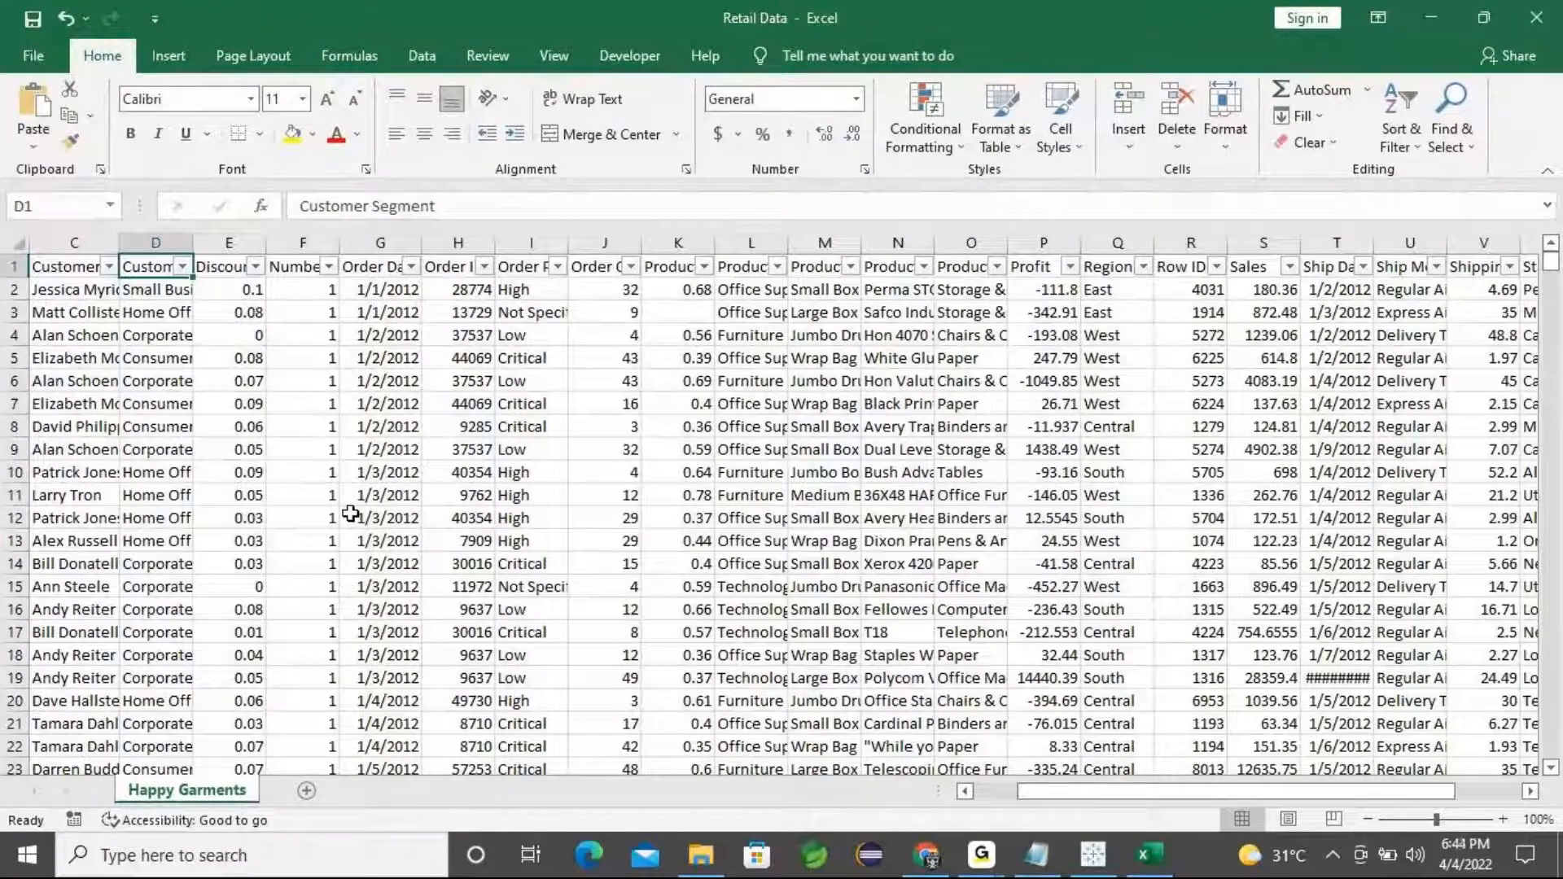
key("Right")
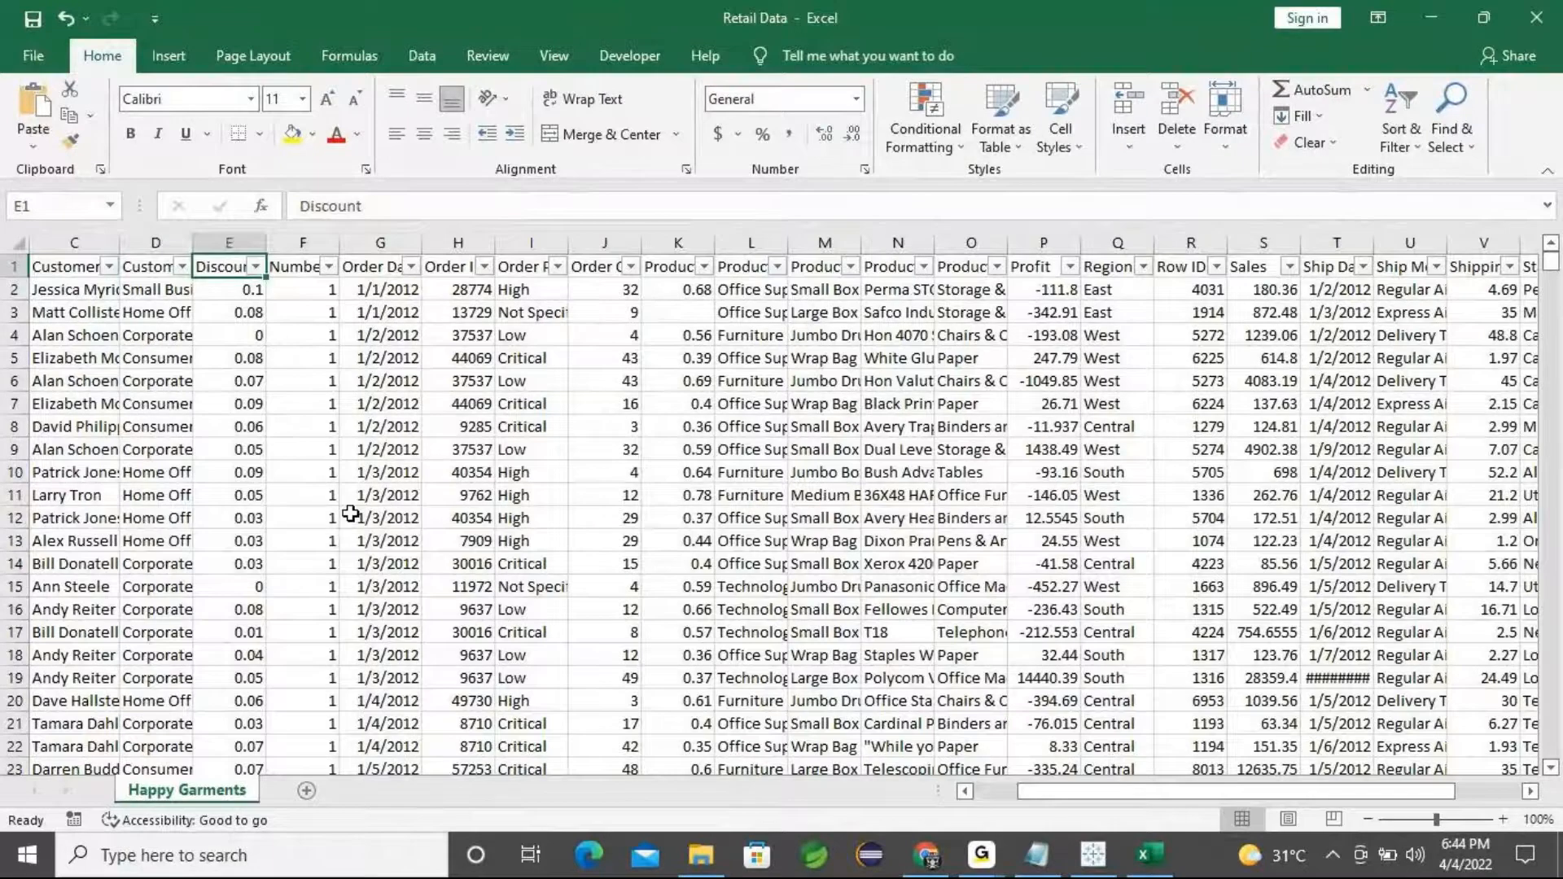
key("Right")
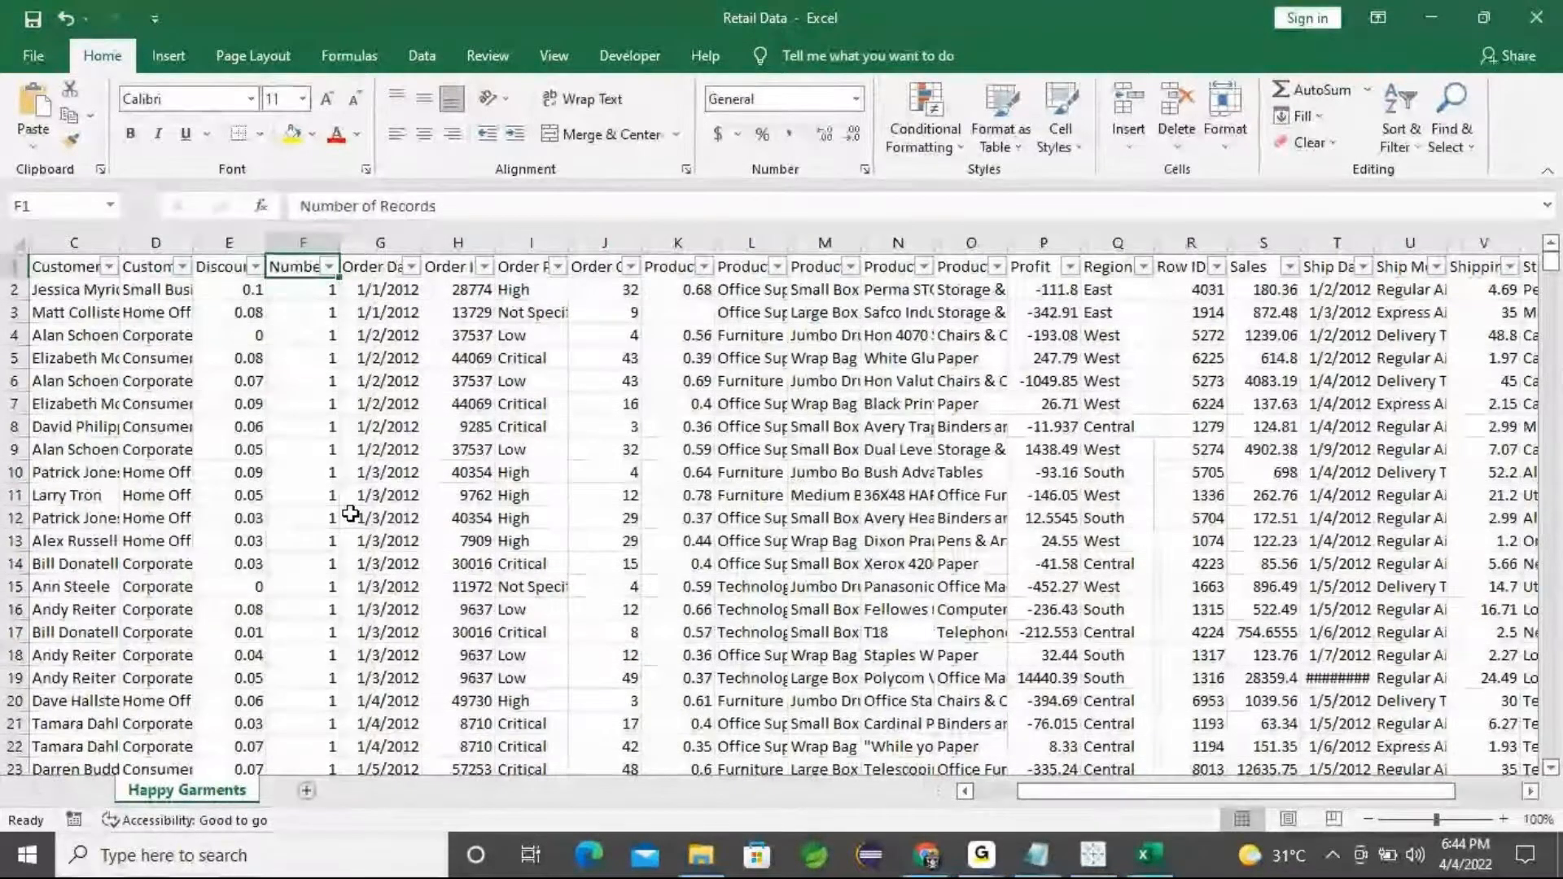
key("Right")
key("Right")
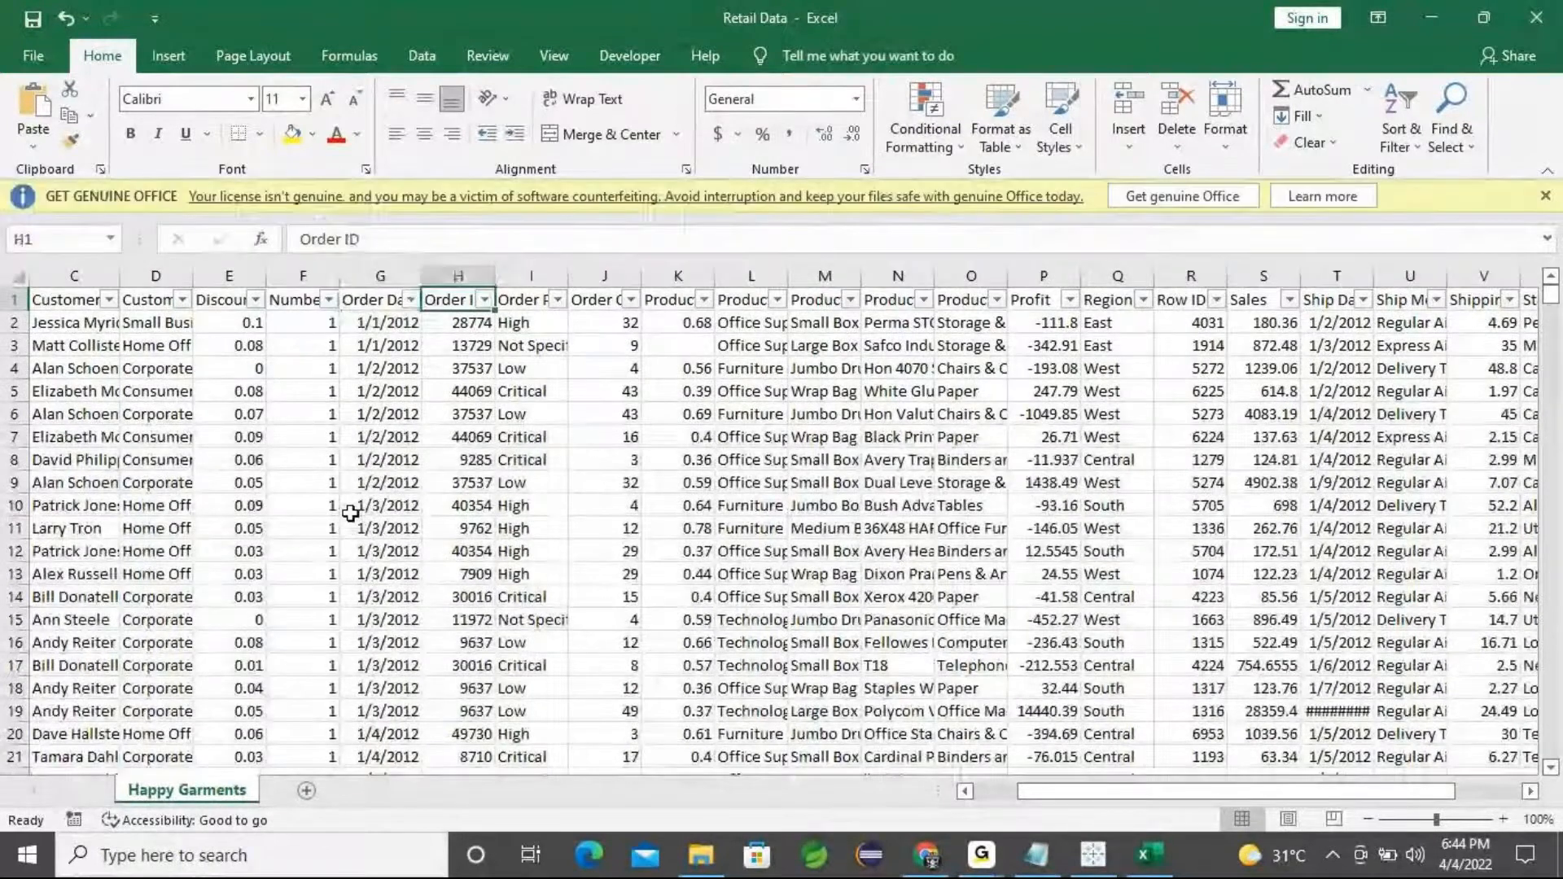
key("Right")
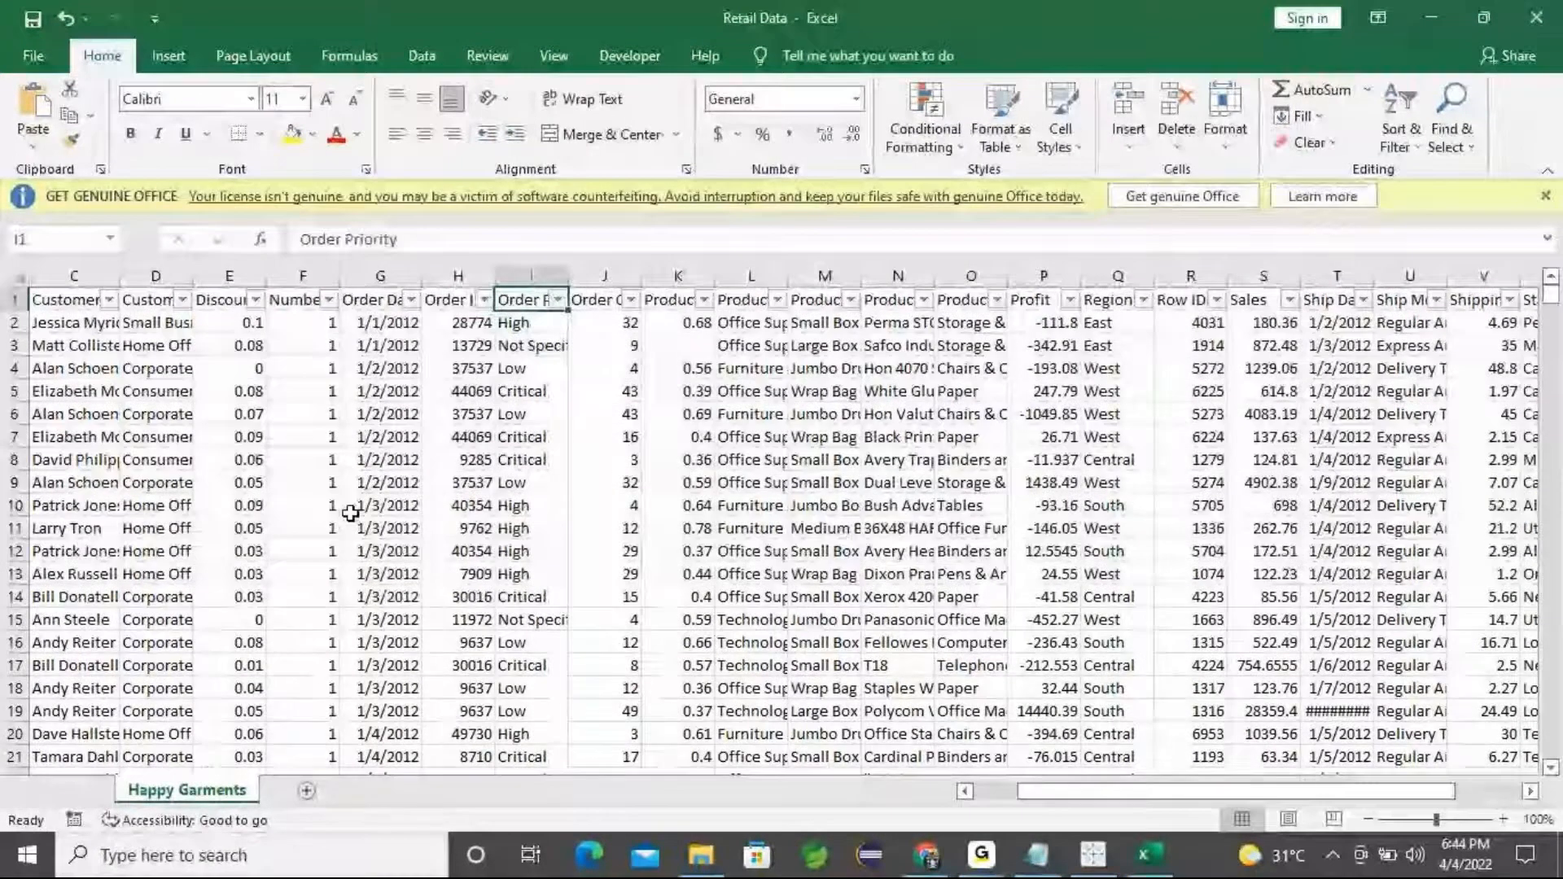
key("Right")
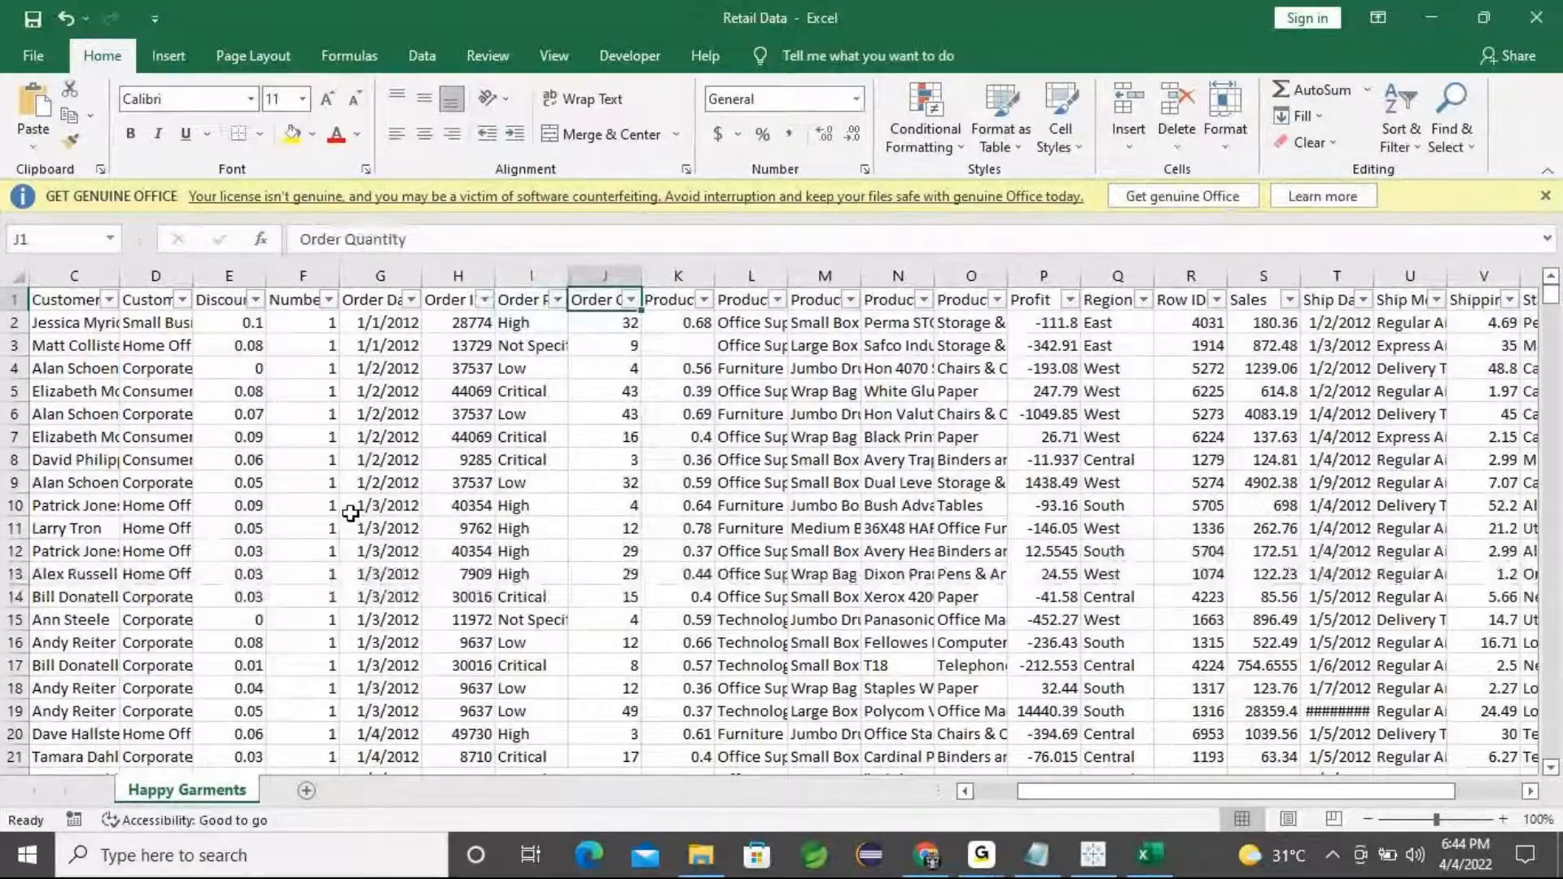
key("Right")
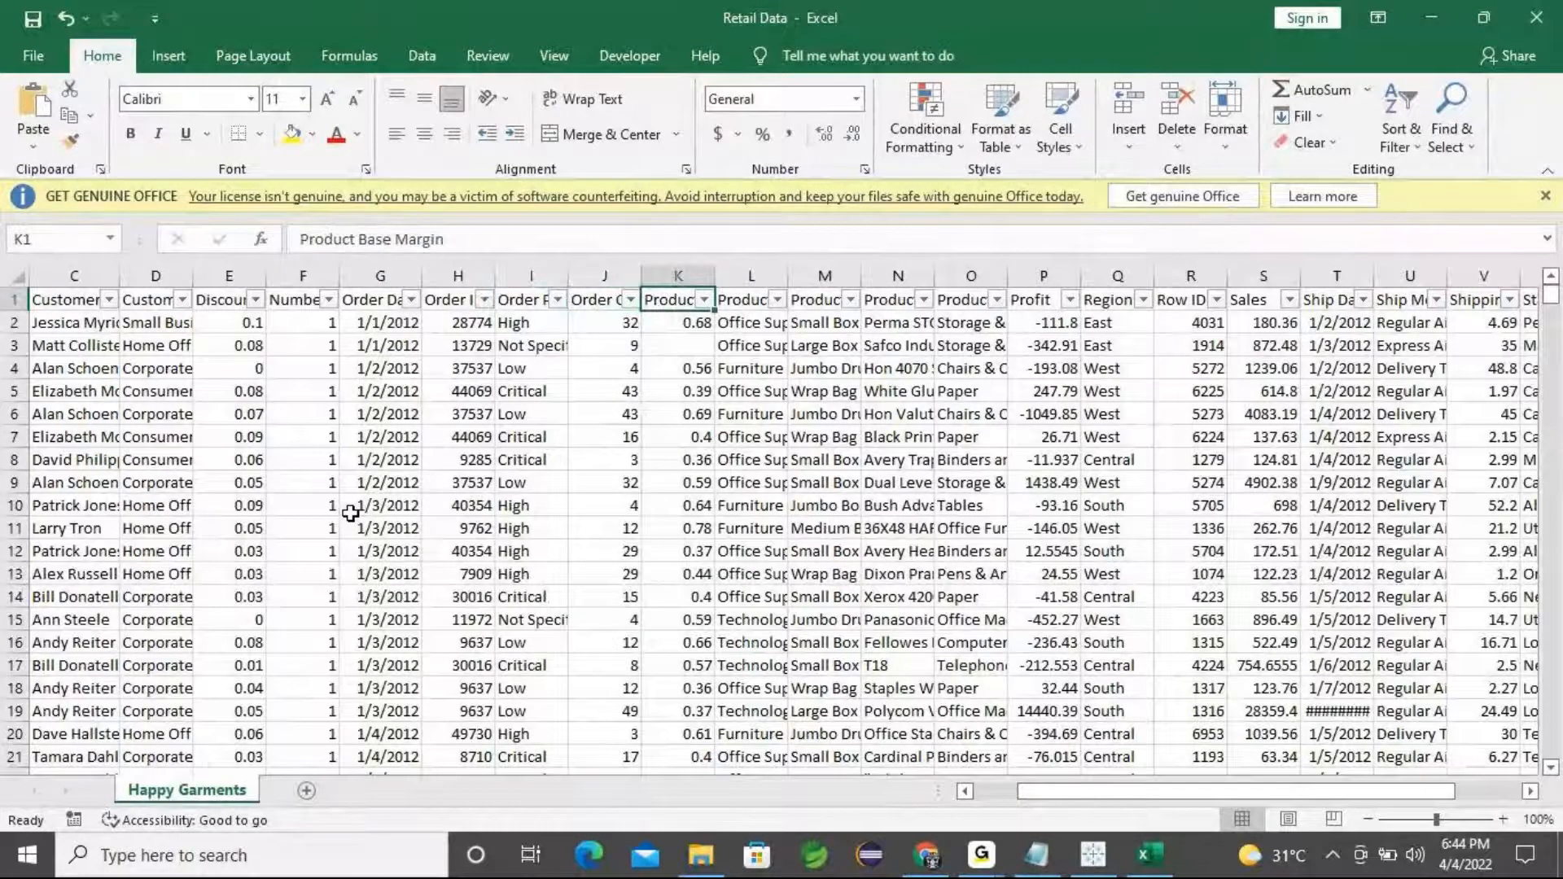
key("Right")
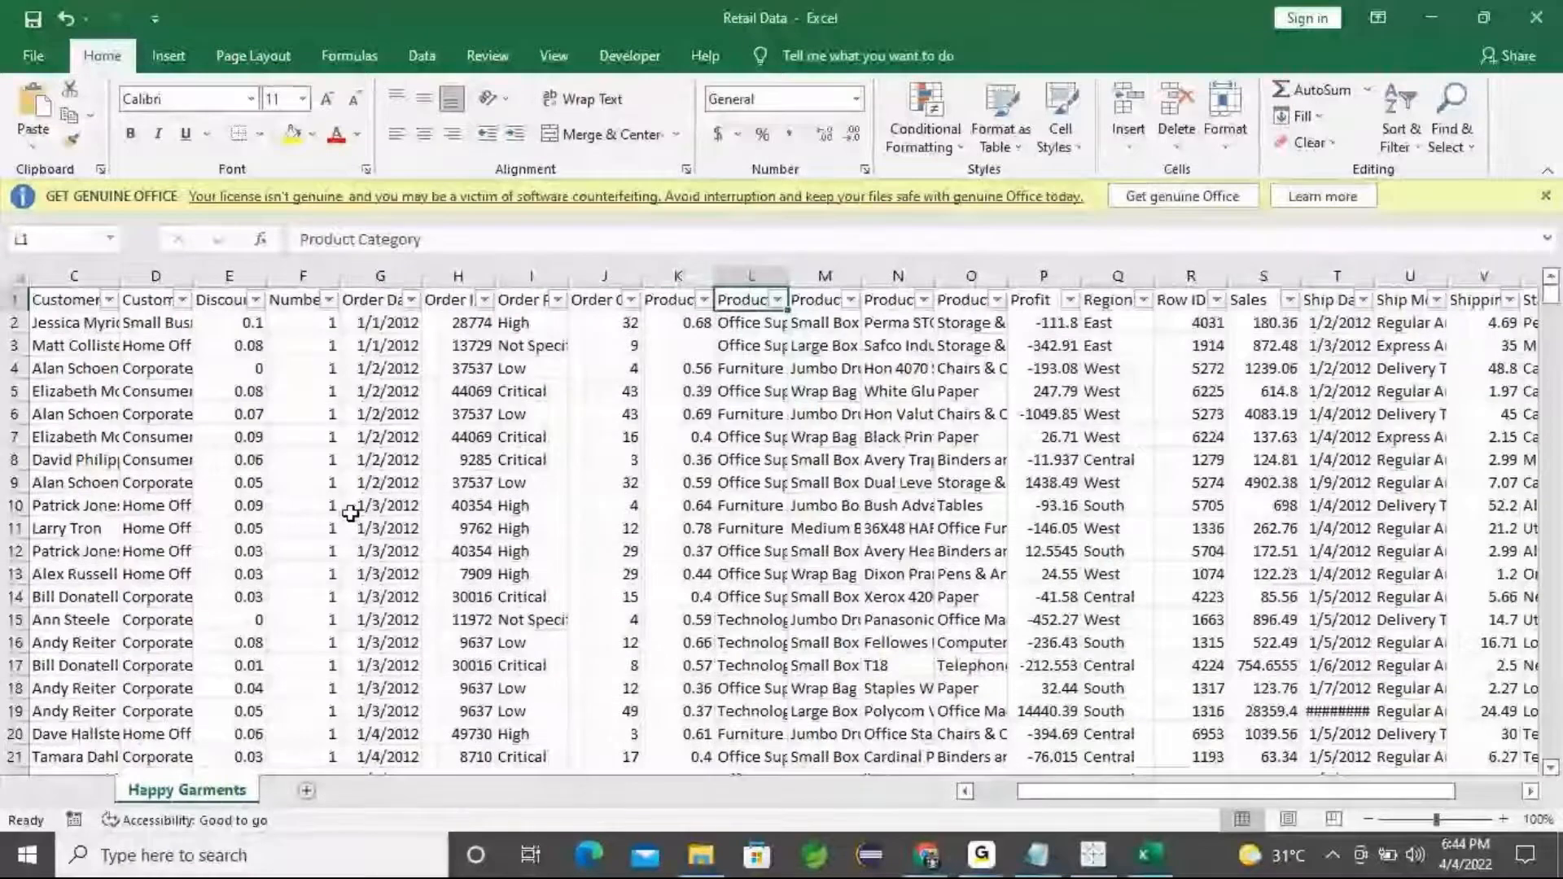
key("Right")
key("Right")
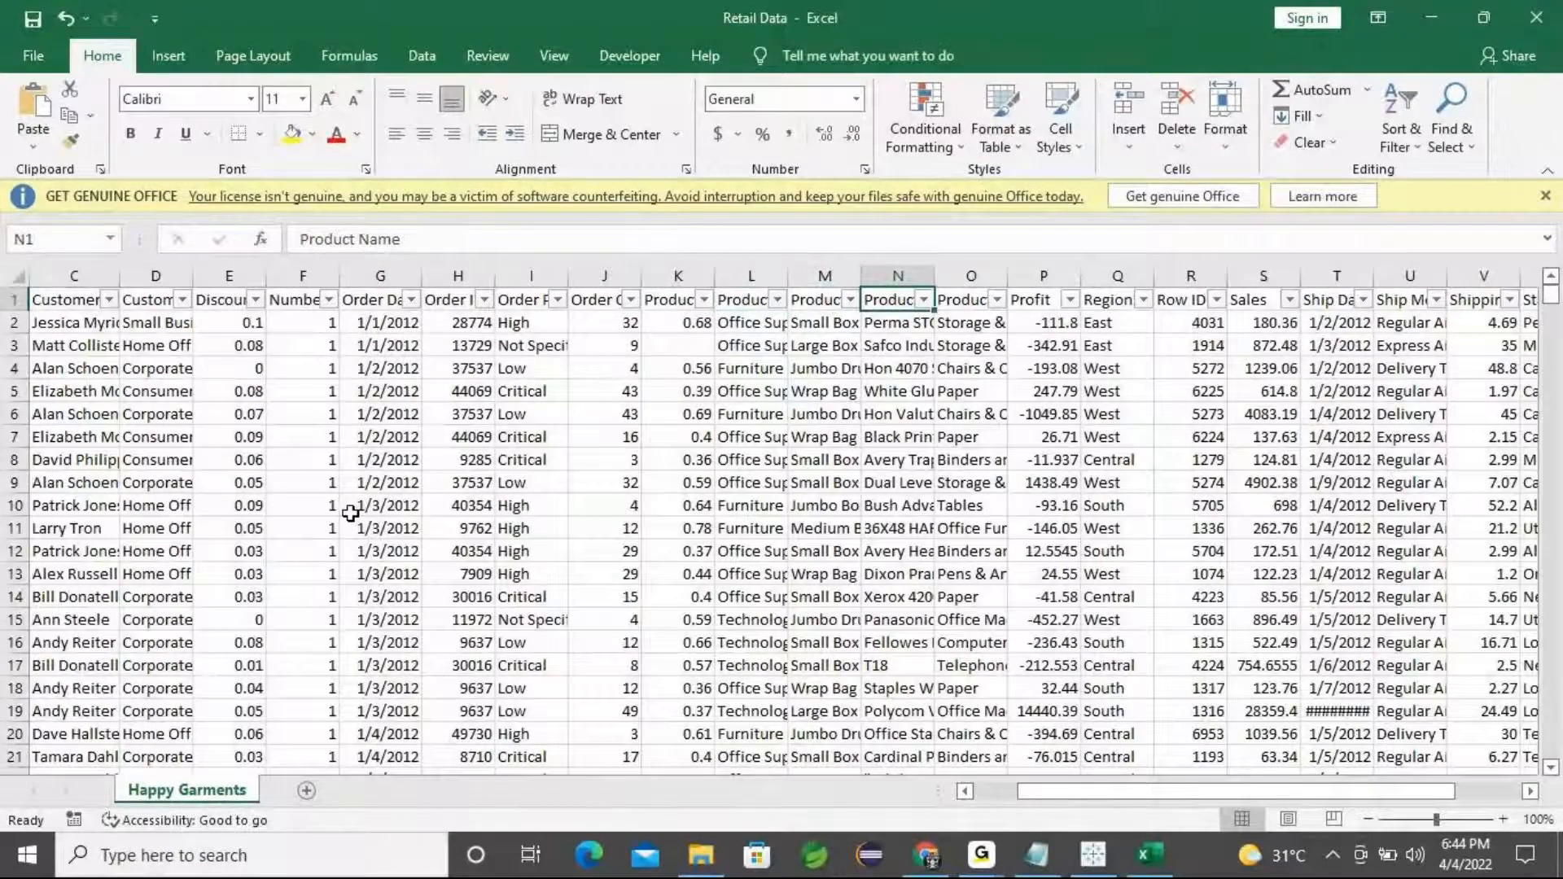
key("Left")
key("Down")
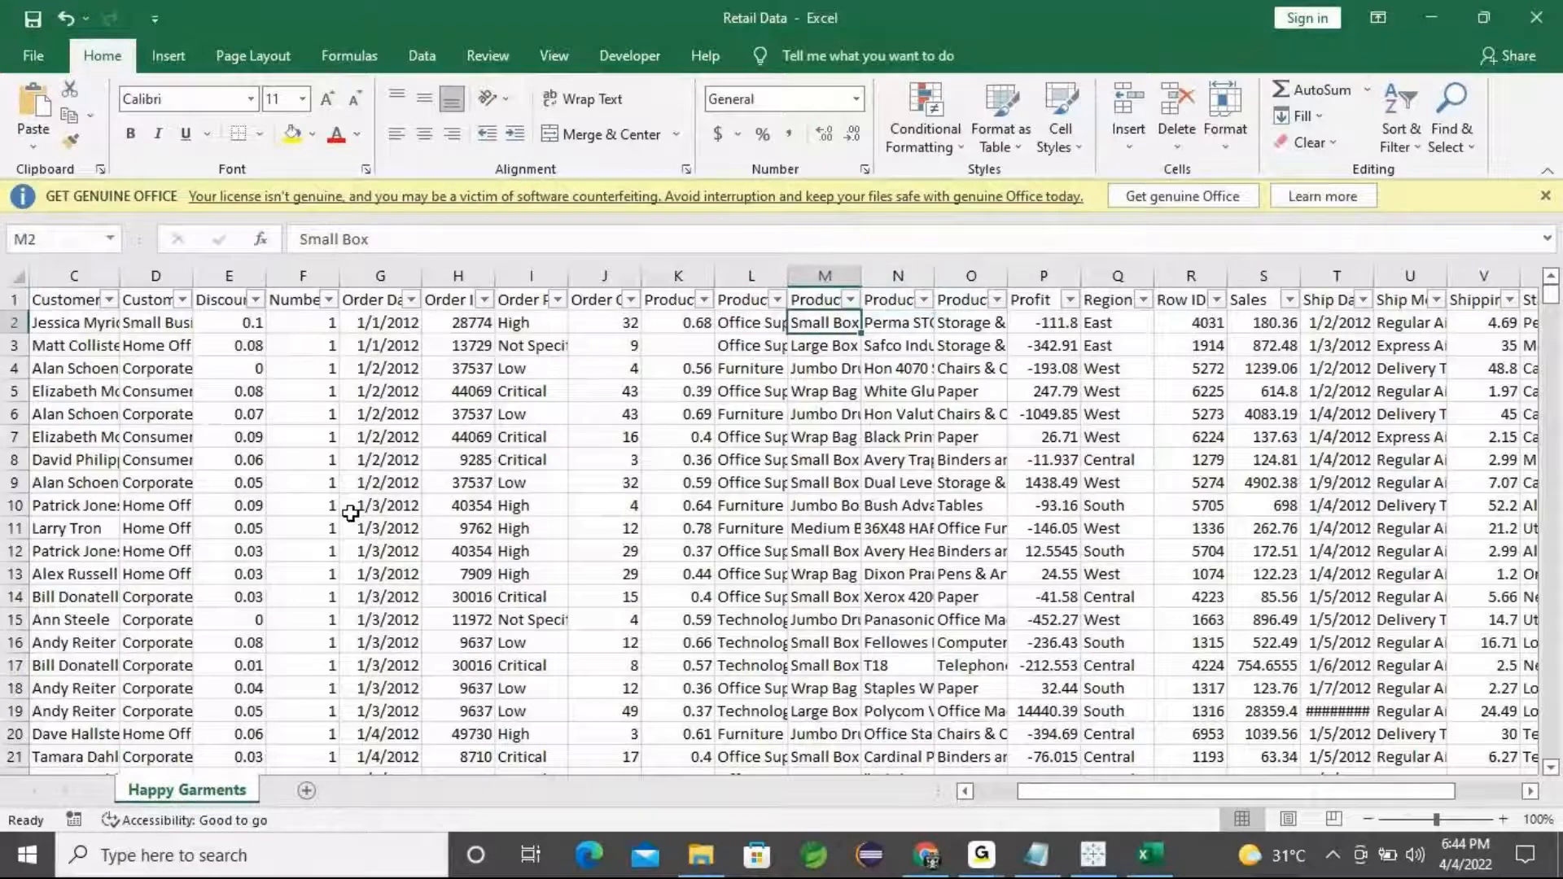
key("Down")
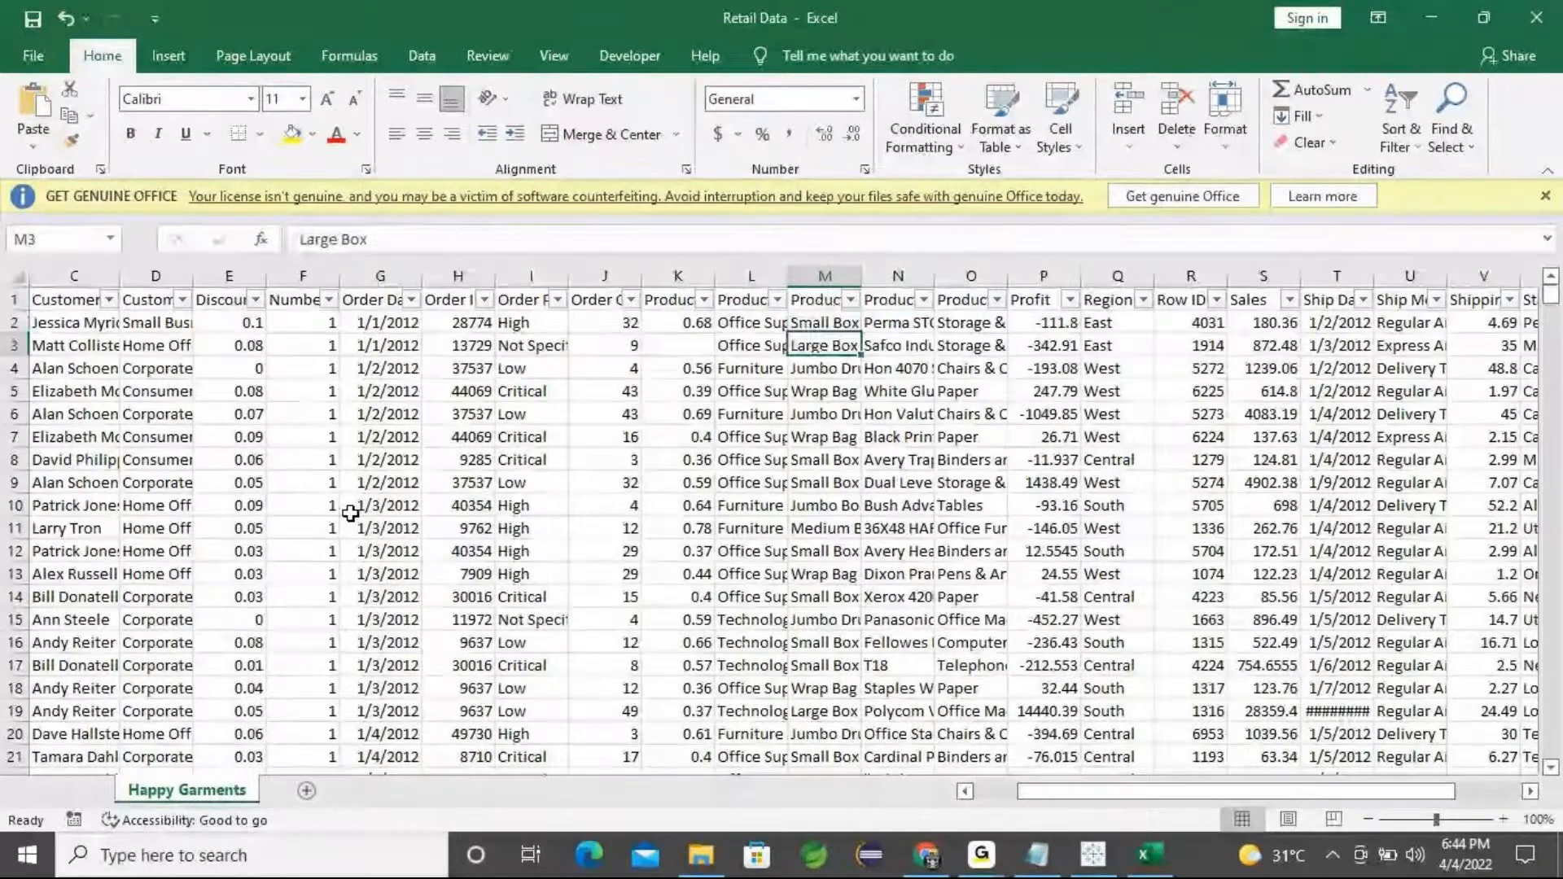
key("Up")
key("Up")
key("Right")
key("Right")
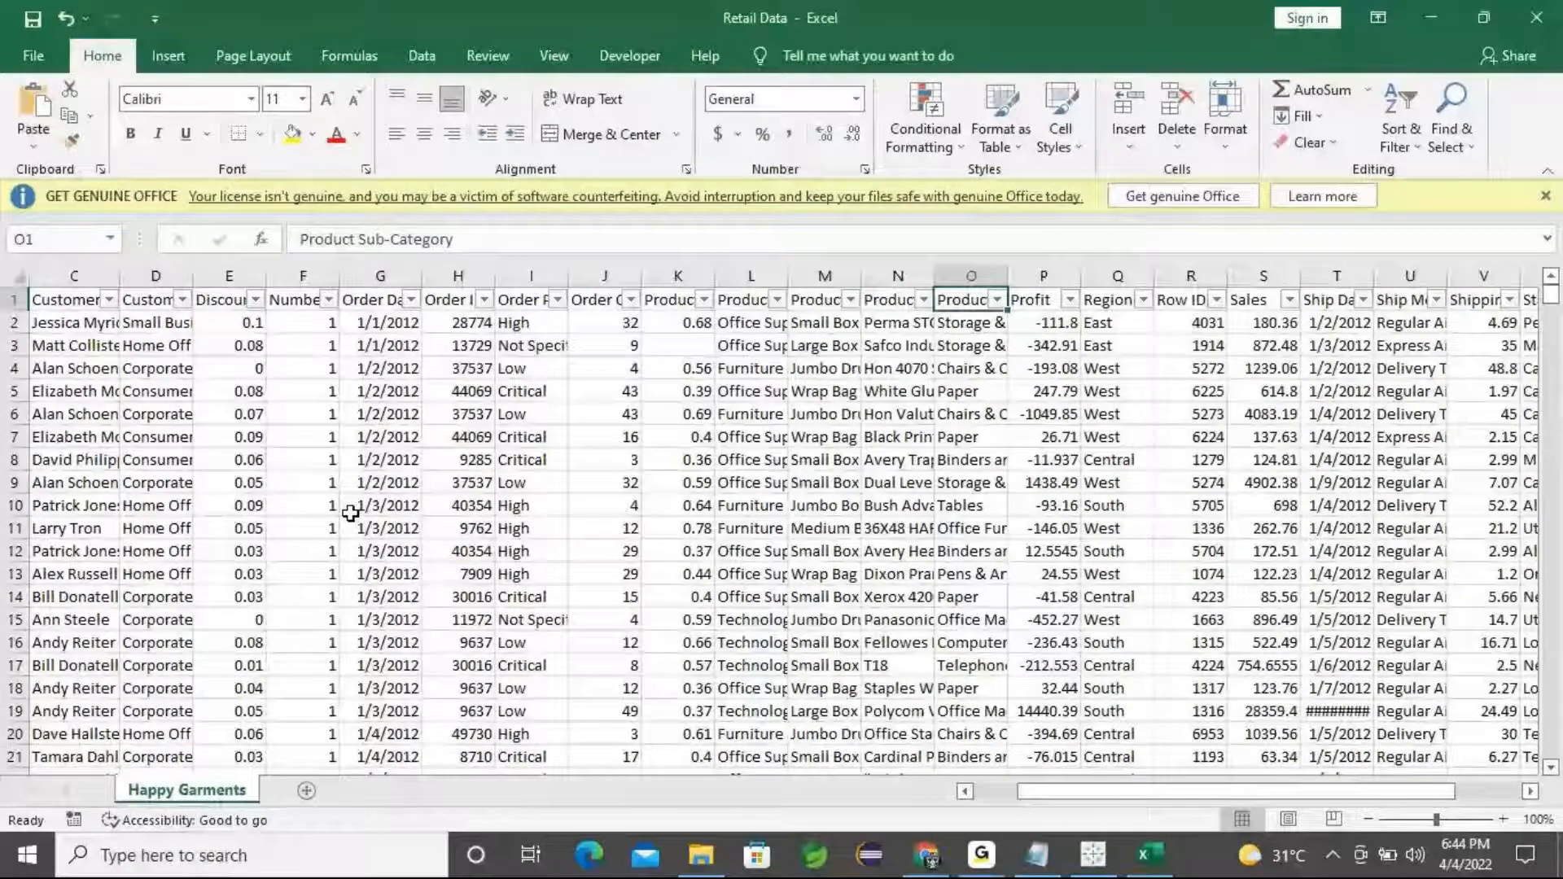
key("Right")
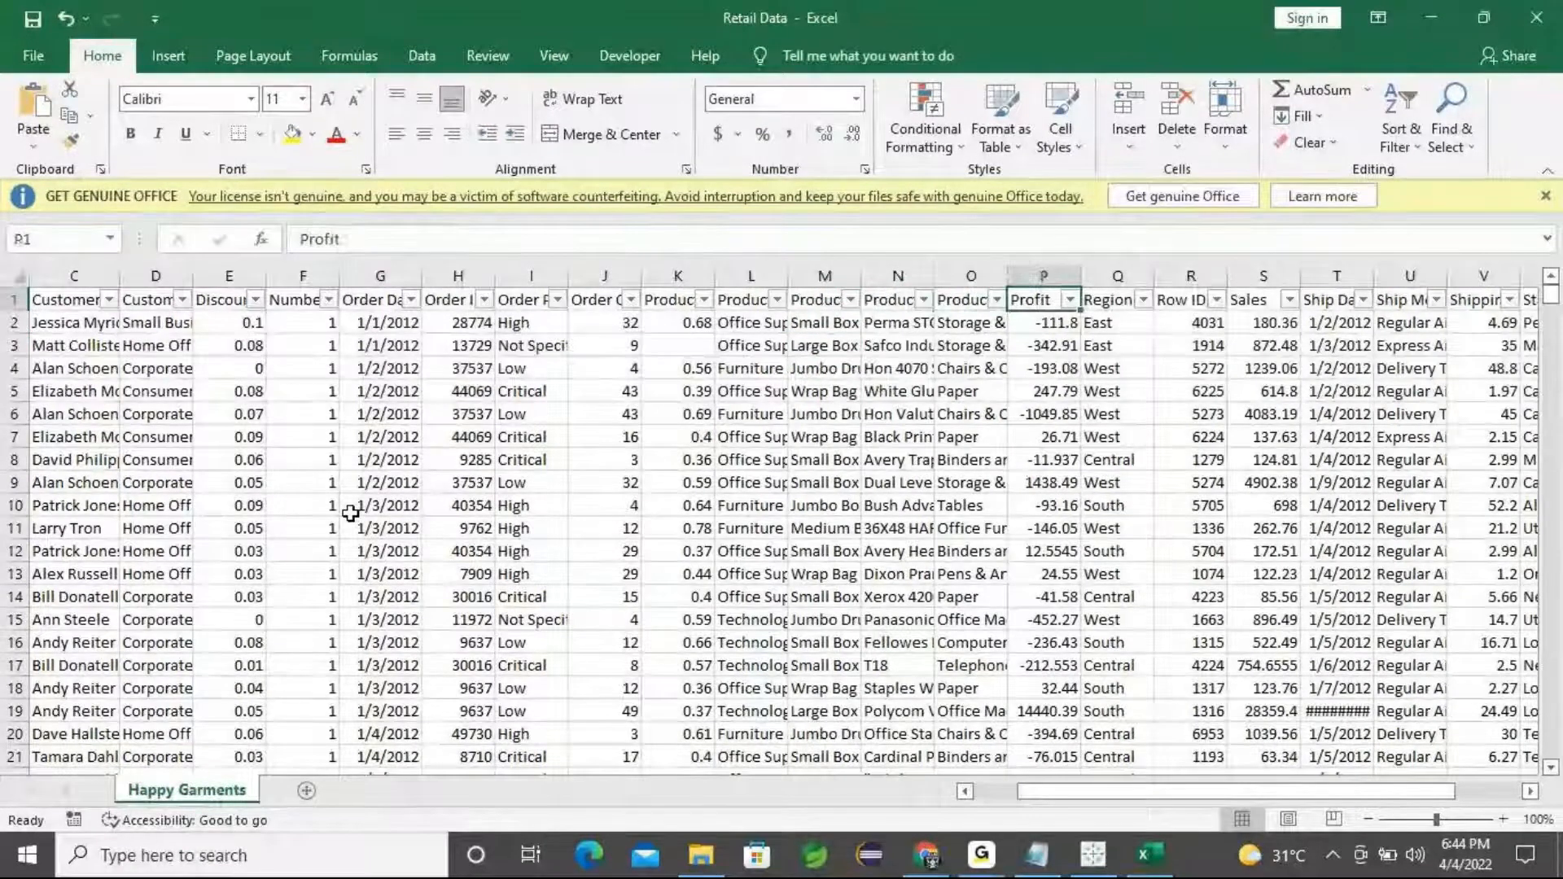
key("Right")
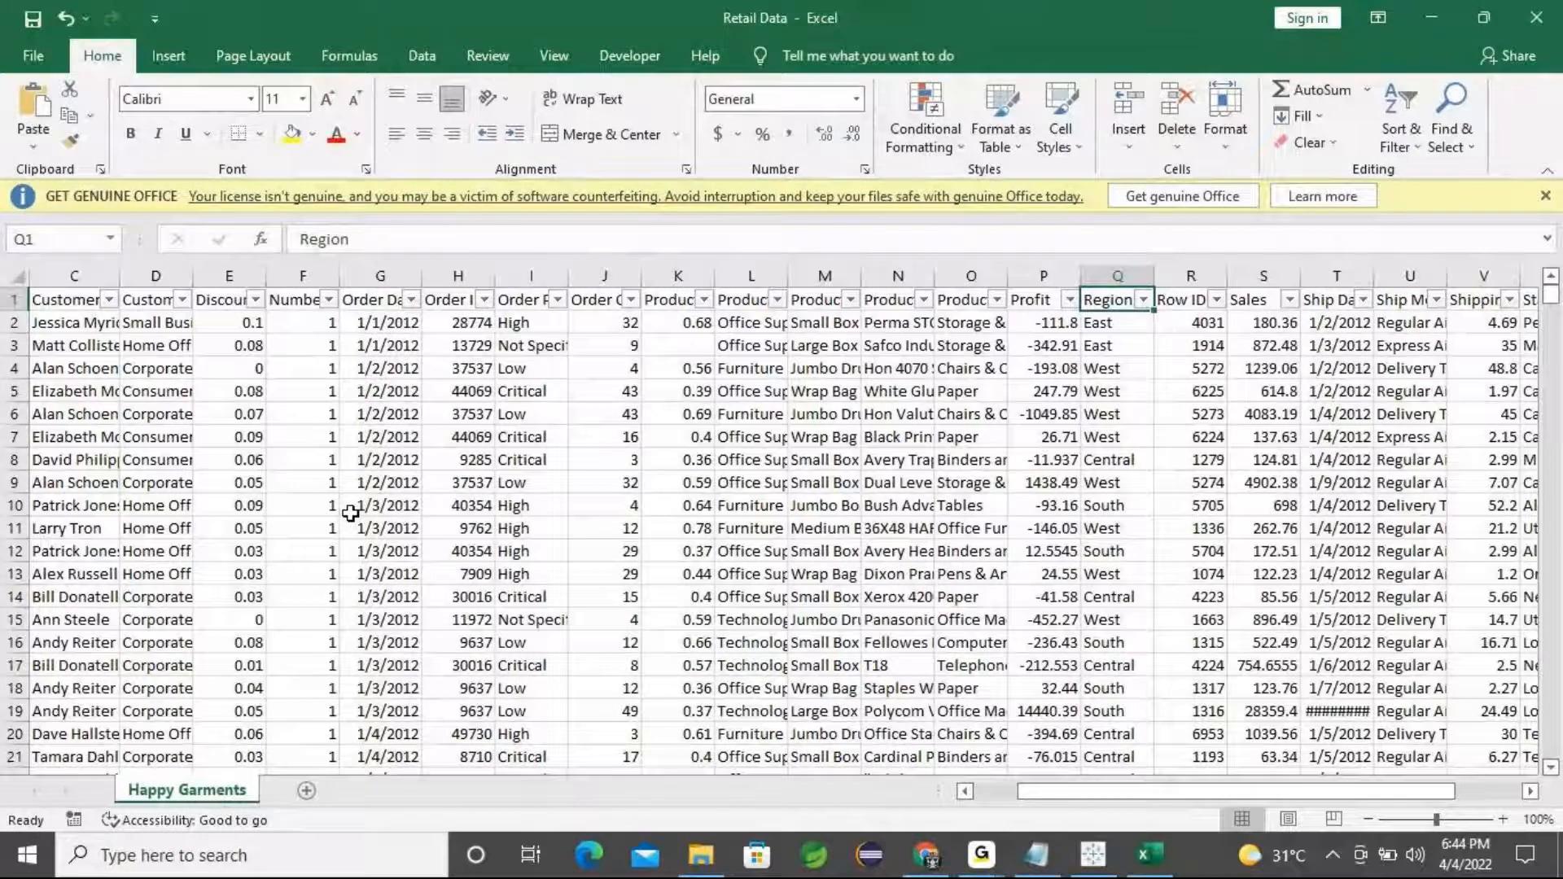
key("Right")
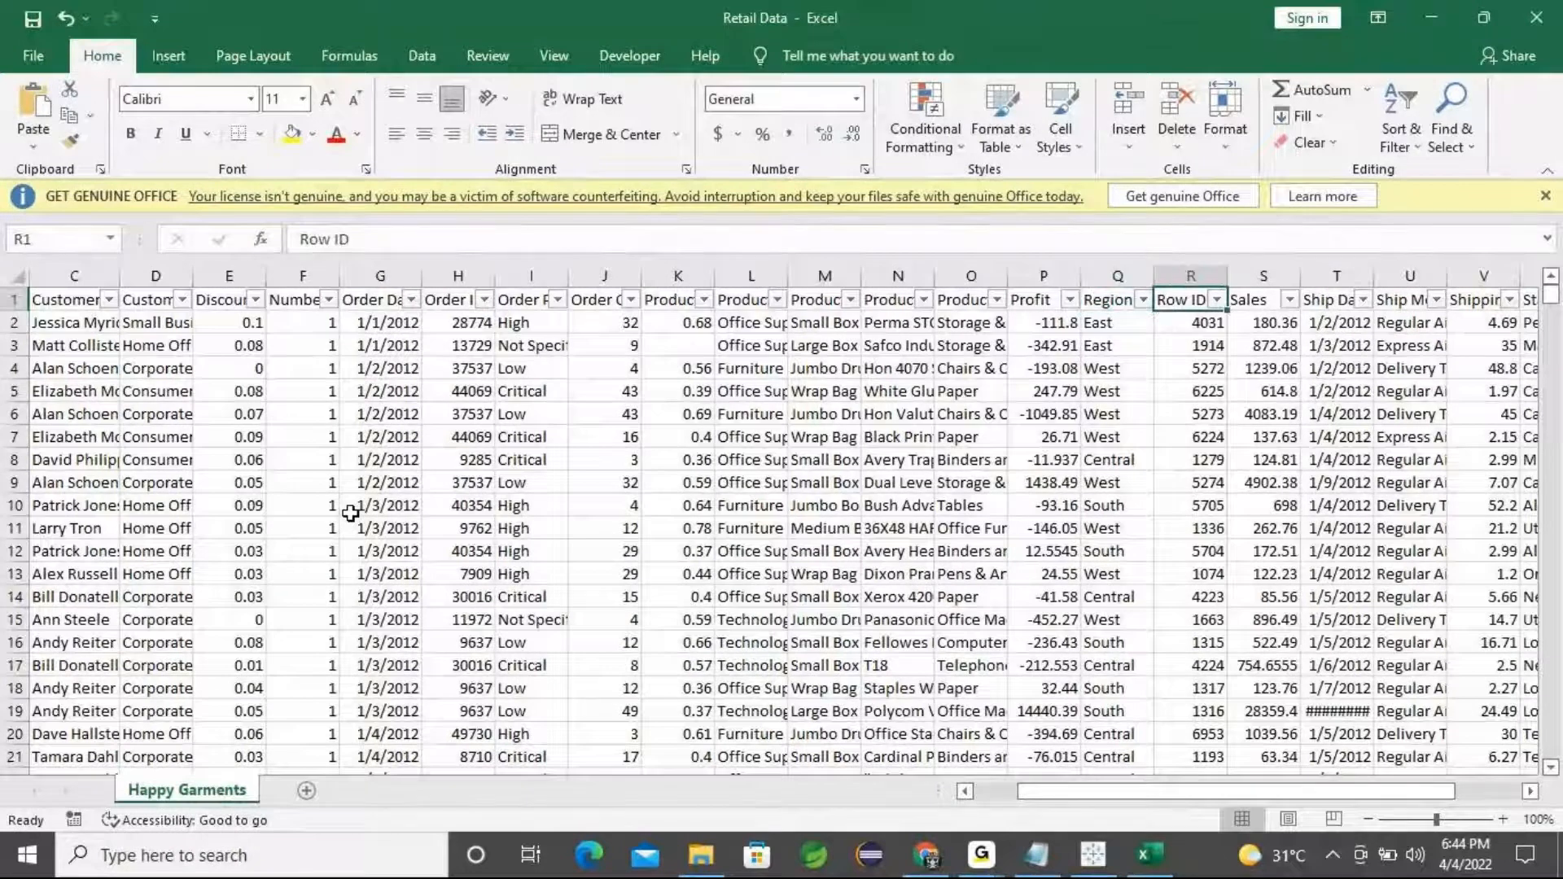
key("Right")
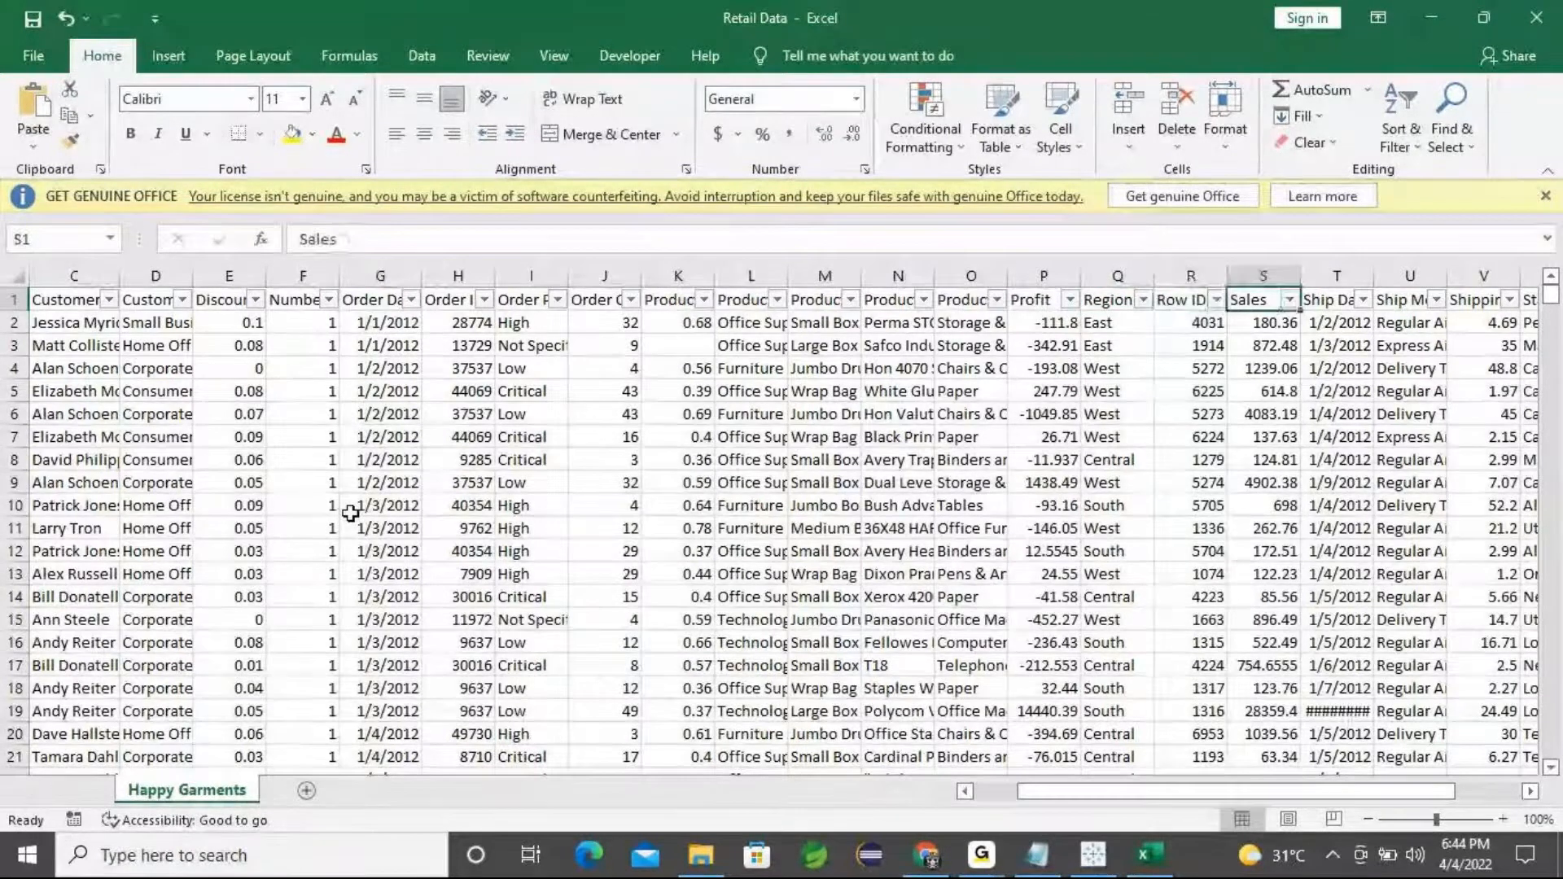
key("Right")
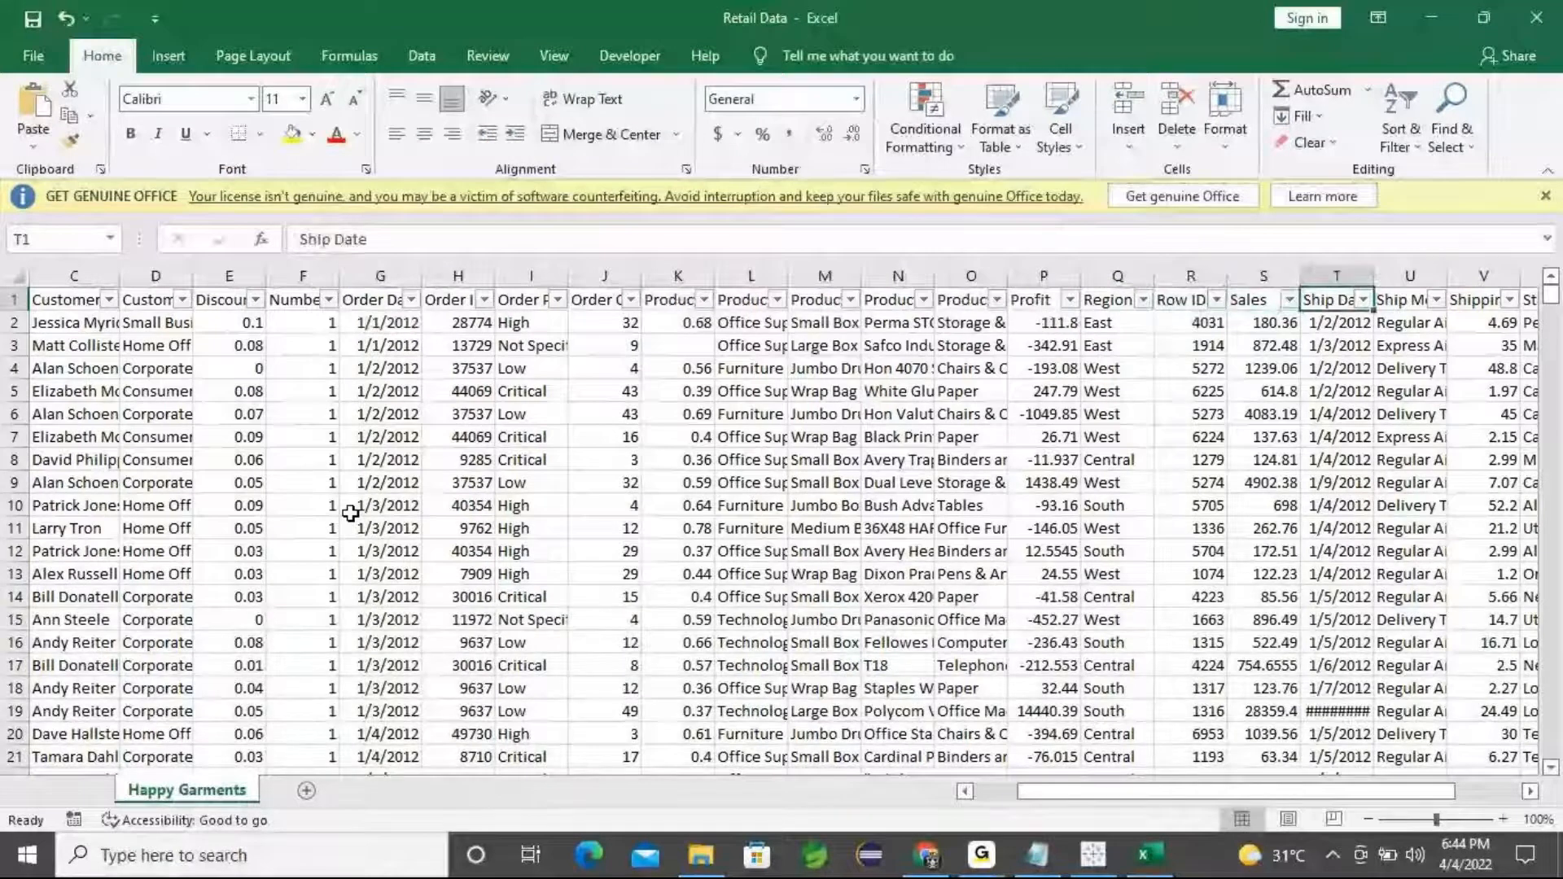
key("Right")
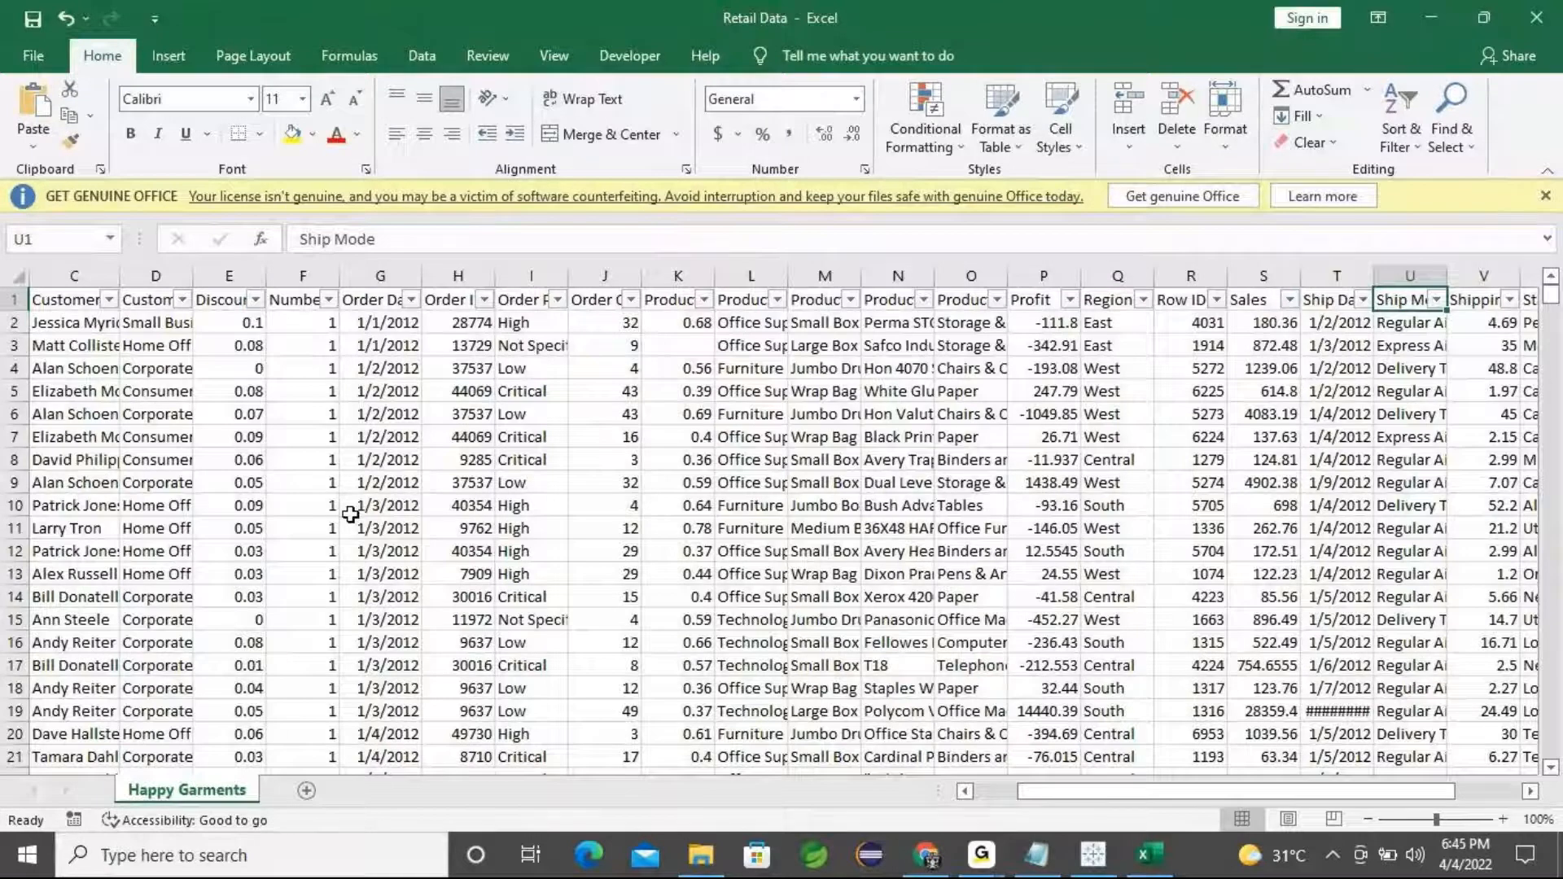
Widen the Ship Mode column so its values show in full
left_click_drag(1444, 276, 1462, 276)
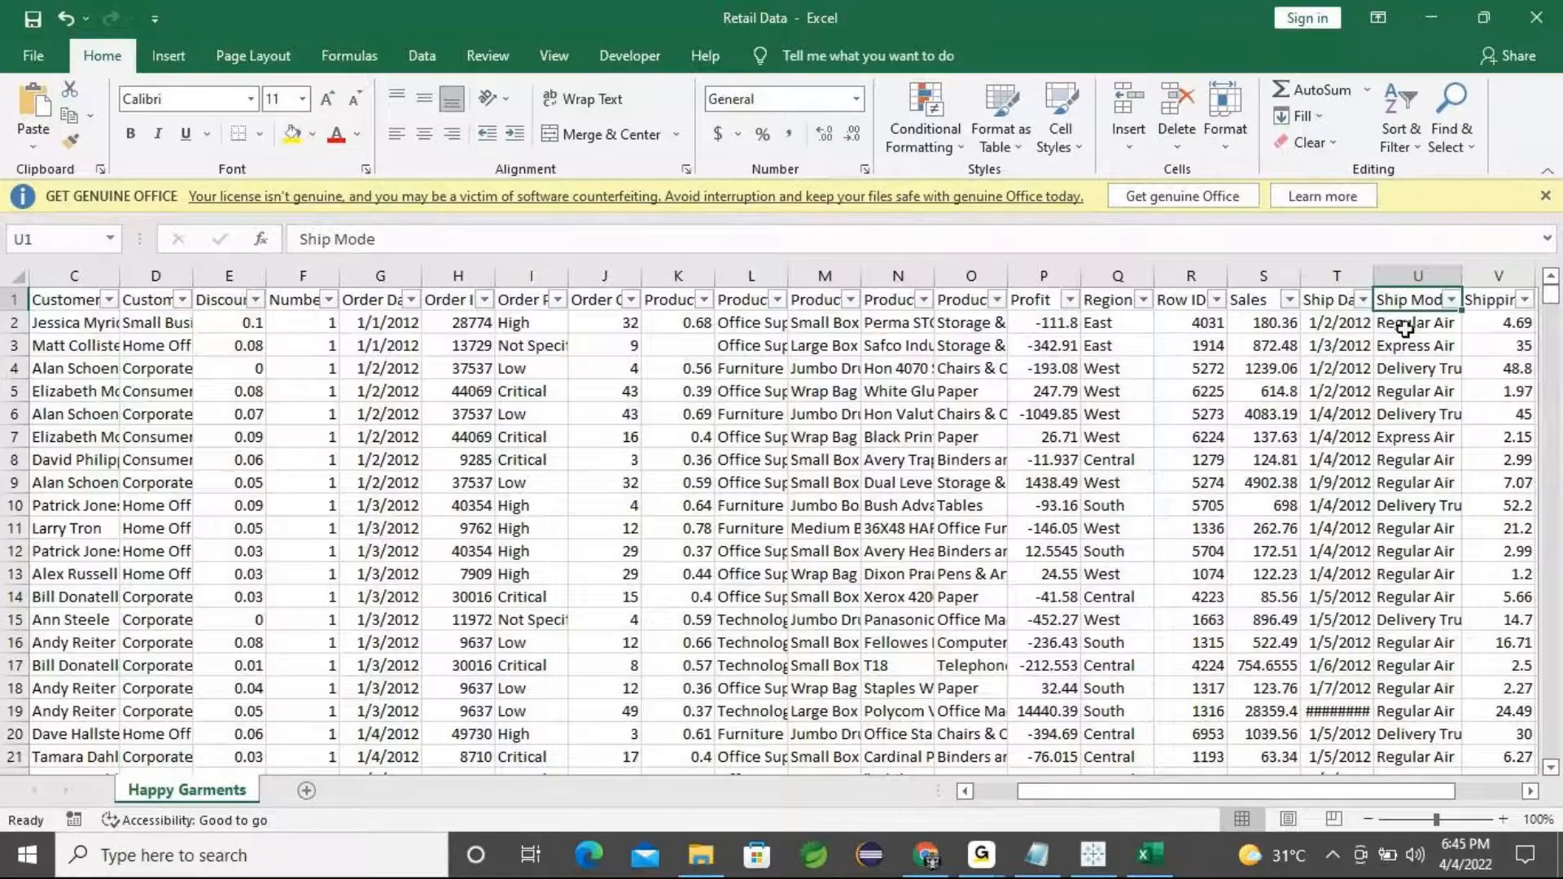
left_click(1422, 344)
key("Down")
left_click_drag(1455, 275, 1475, 273)
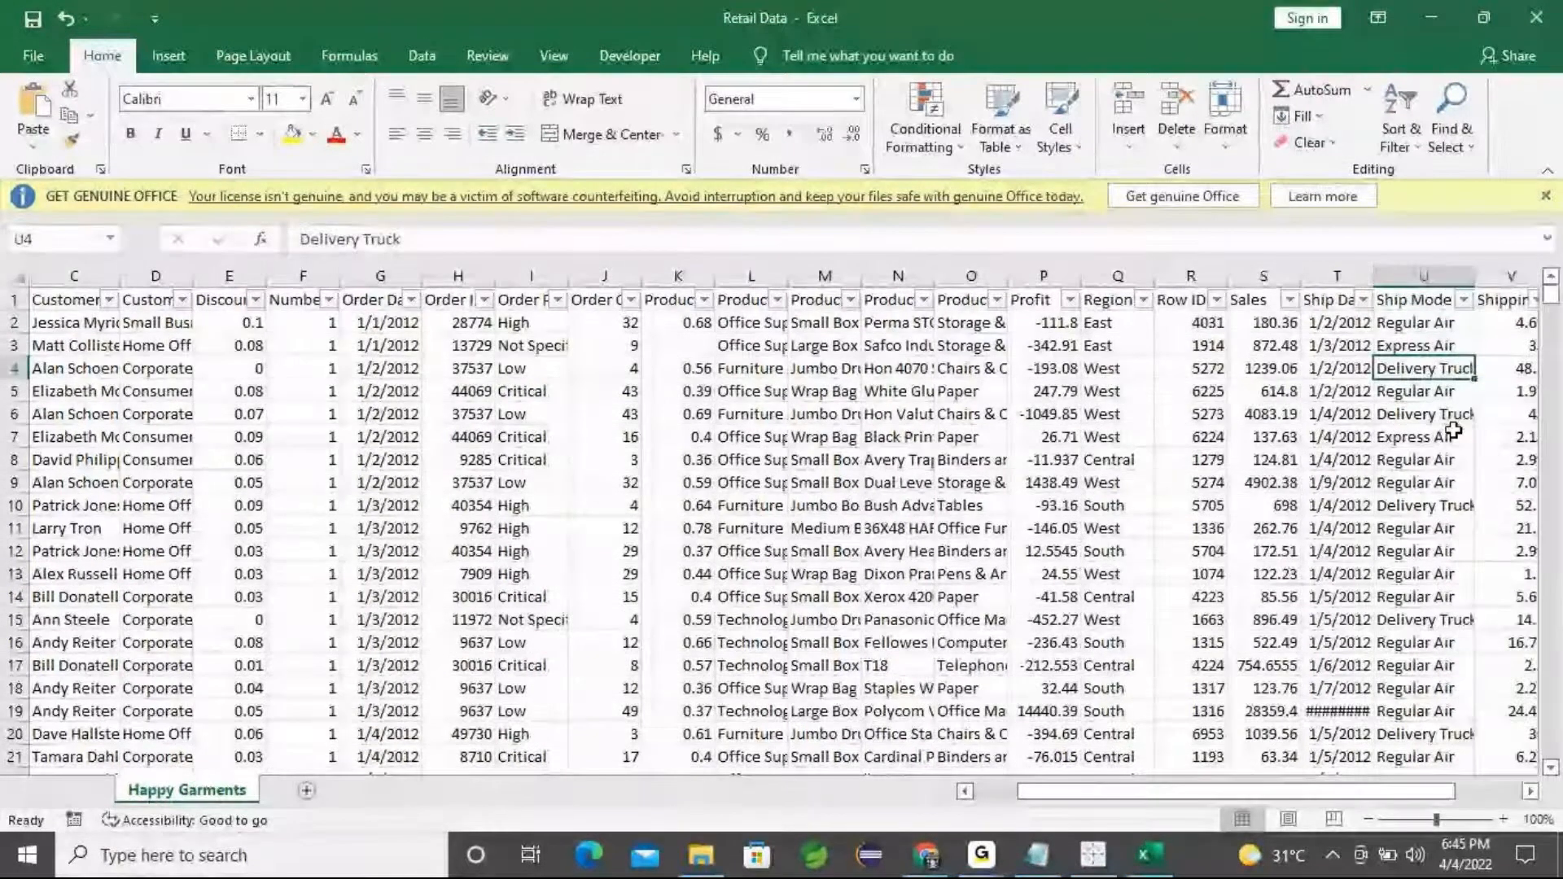
left_click_drag(1429, 396, 1441, 541)
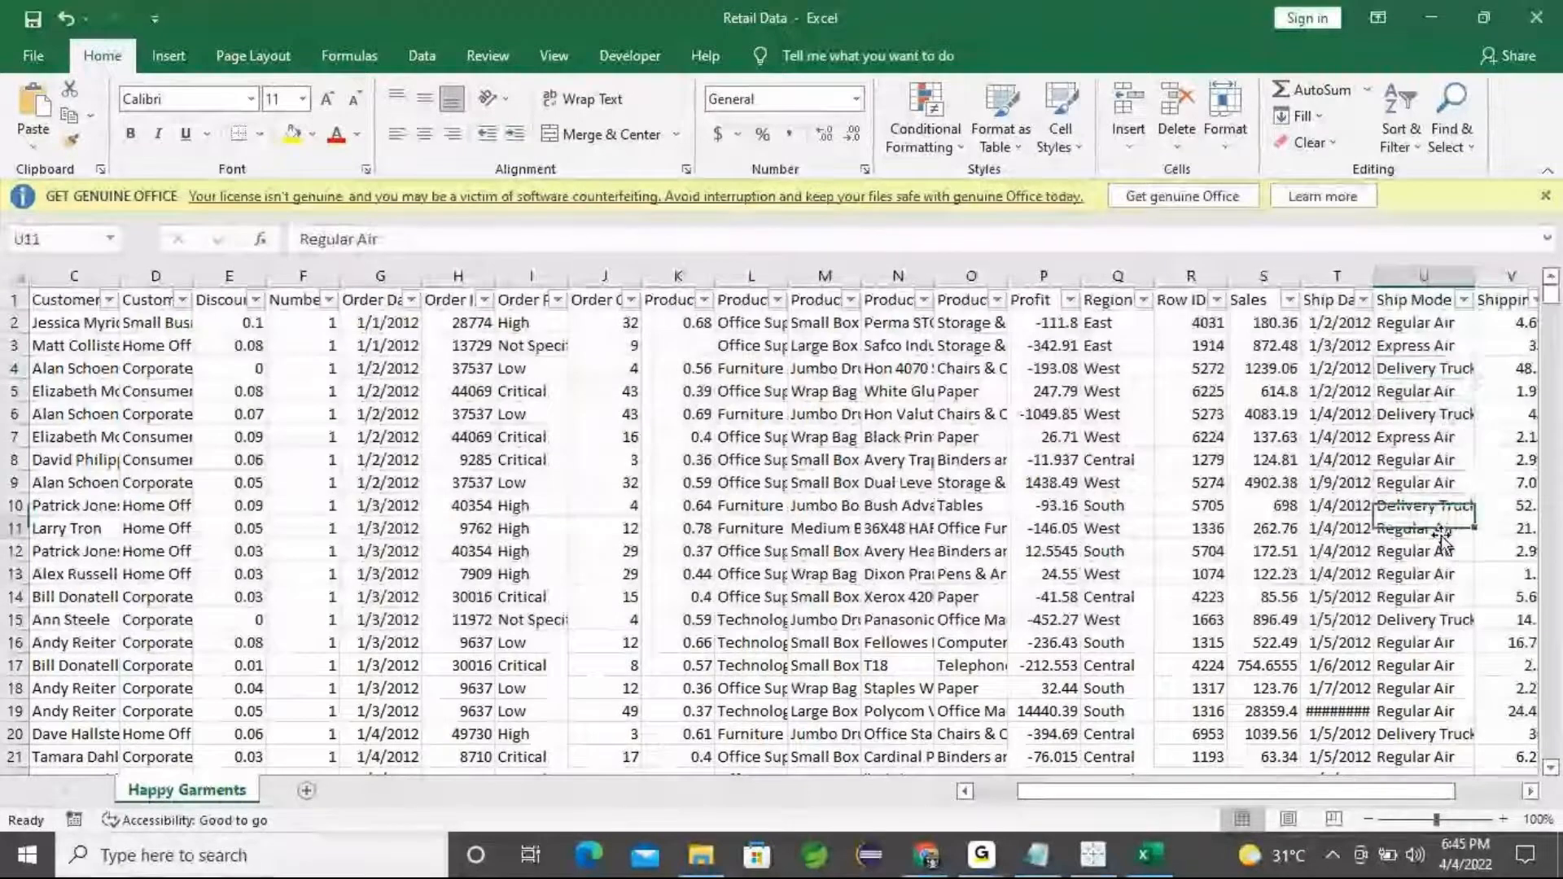
Widen the State column so the state names show in full
key("Right")
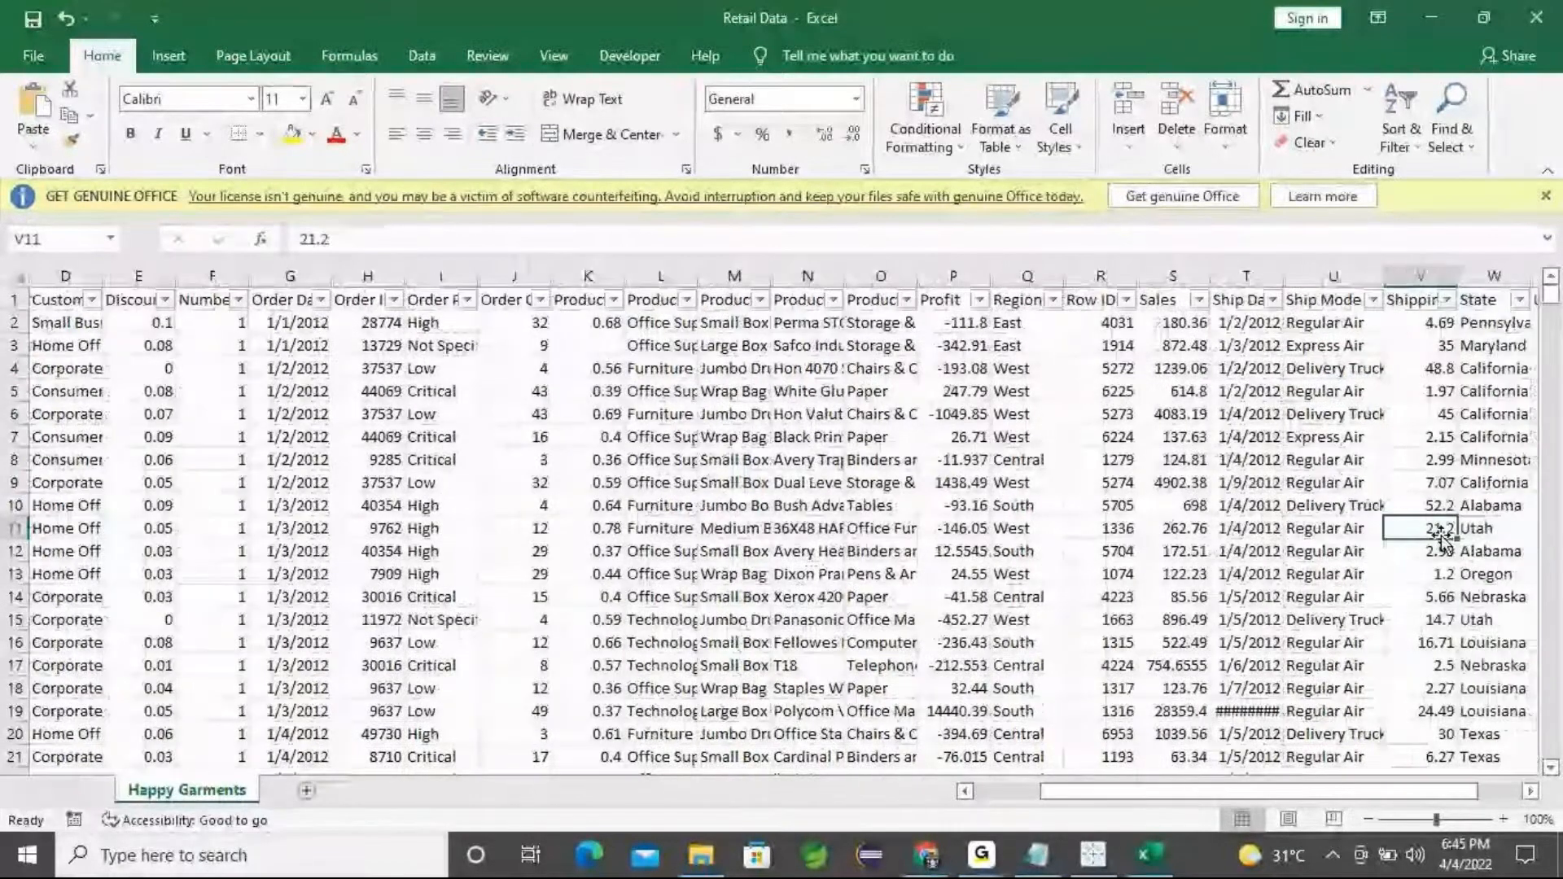
key("Right")
key("Right")
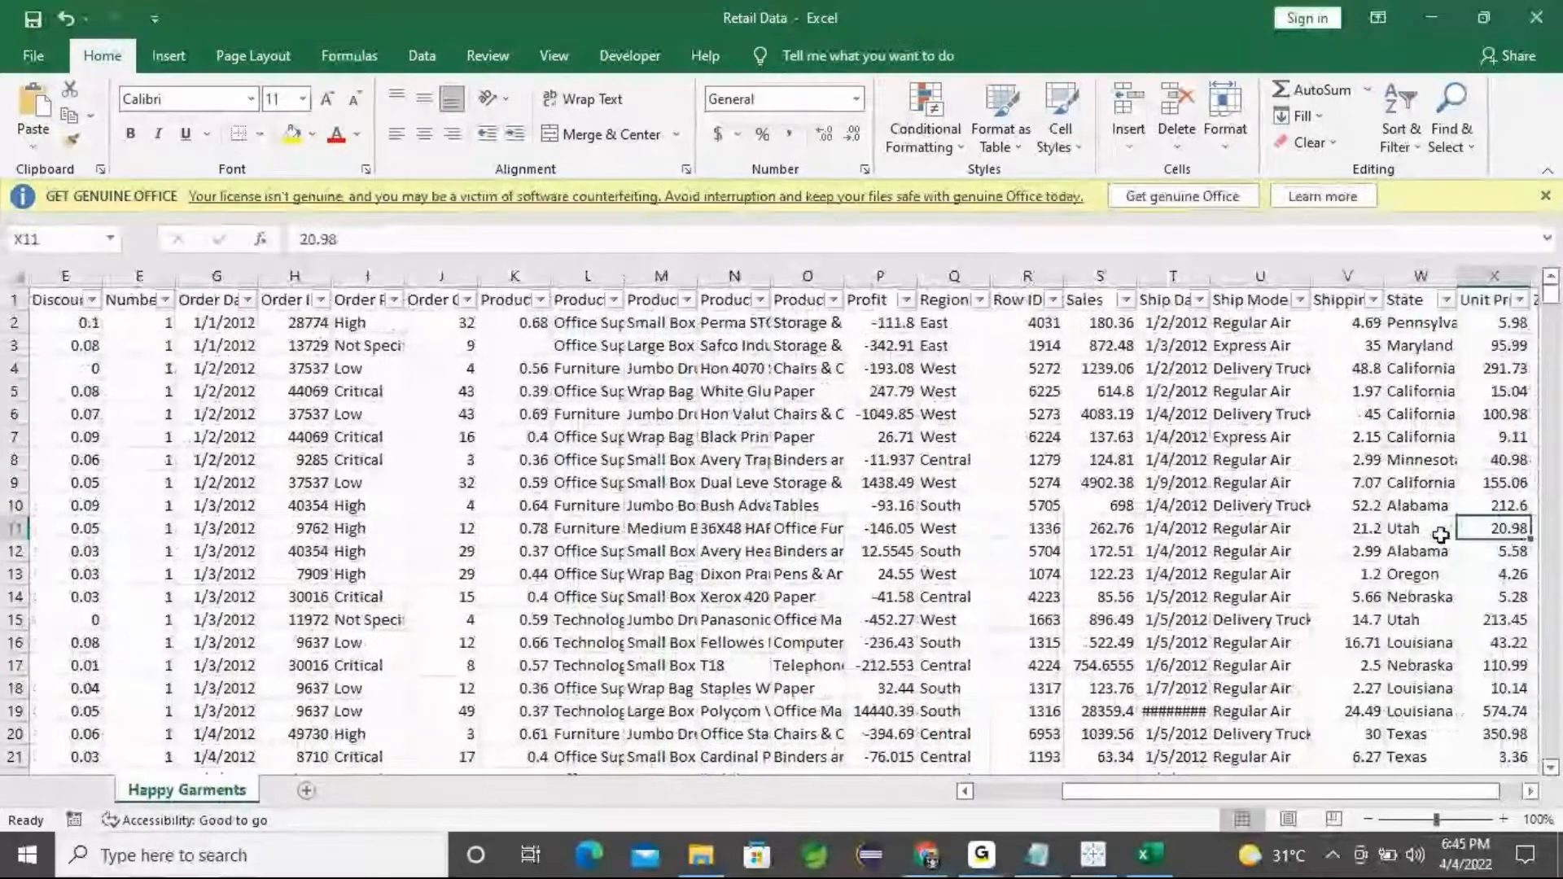
left_click(1440, 535)
left_click_drag(1458, 277, 1486, 279)
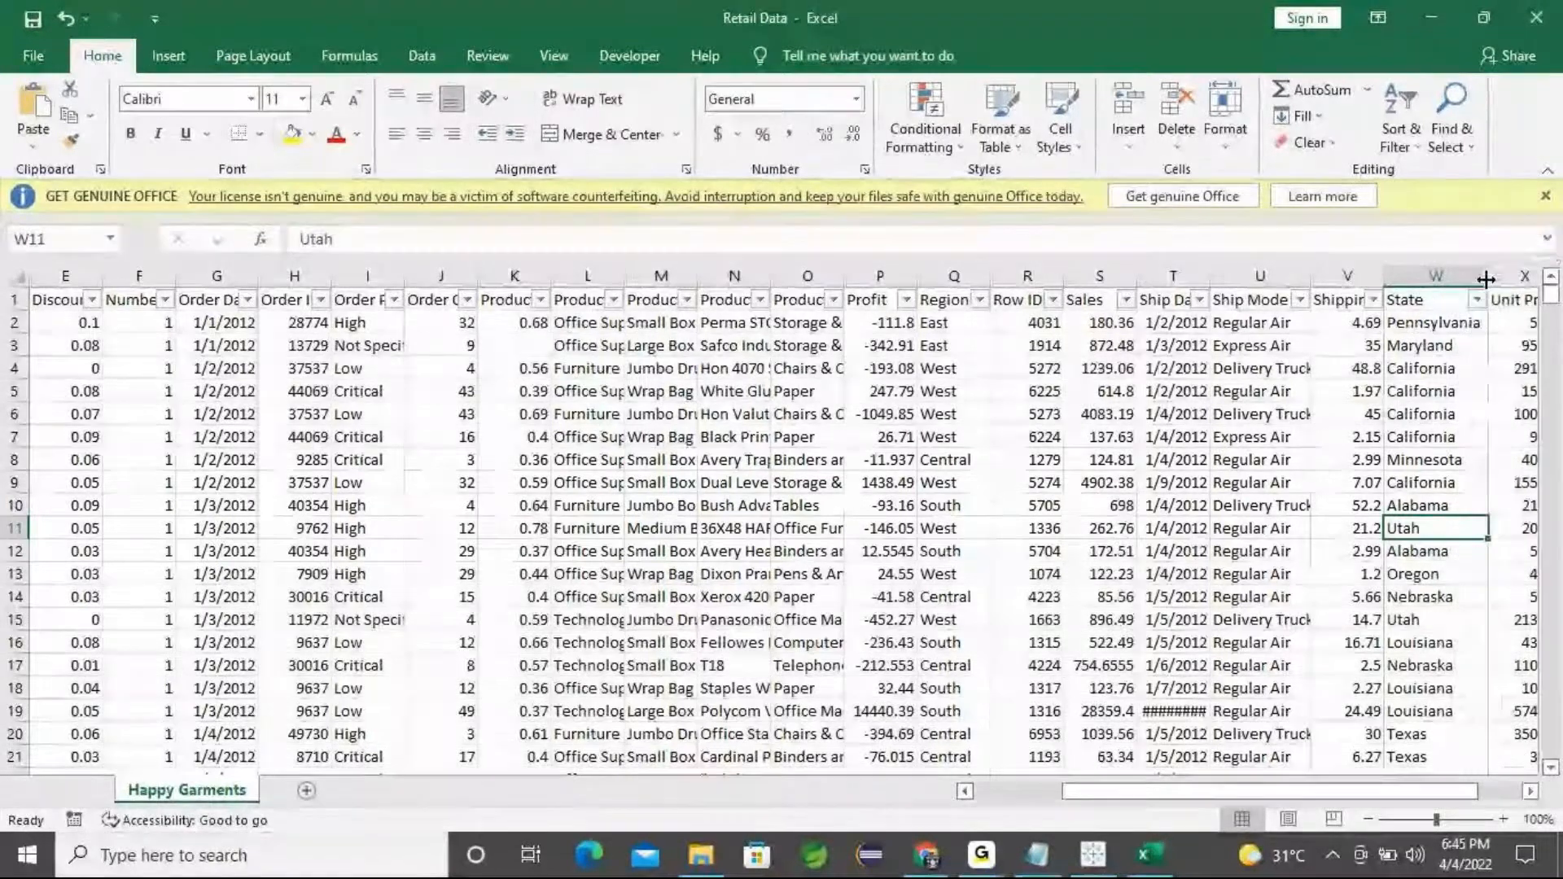
Inspect the State values and scroll down through the rows of data
left_click(1432, 325)
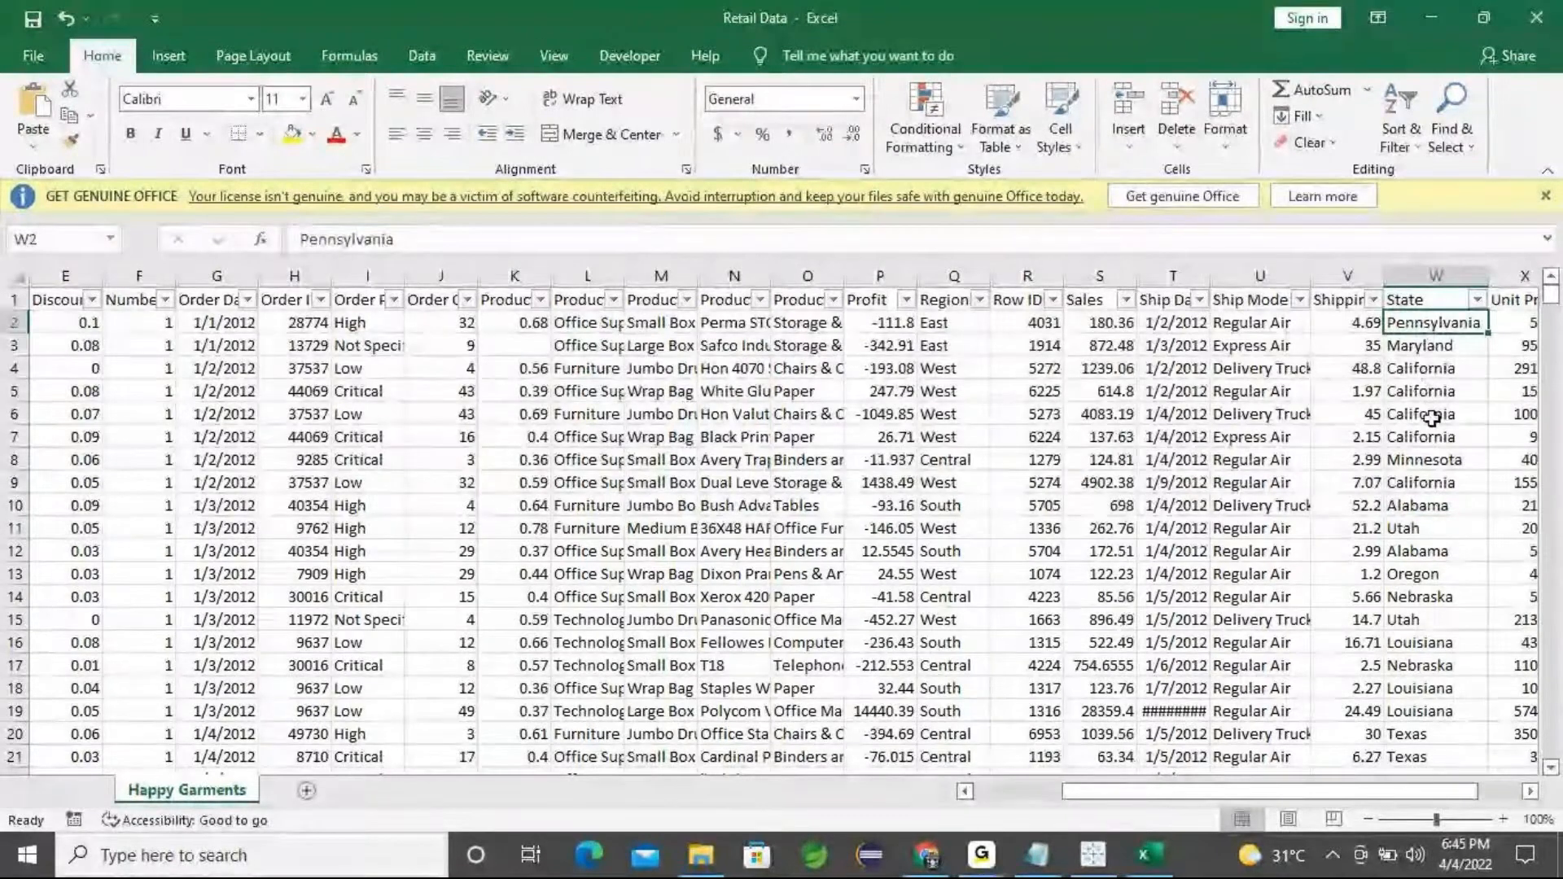
left_click(1423, 393)
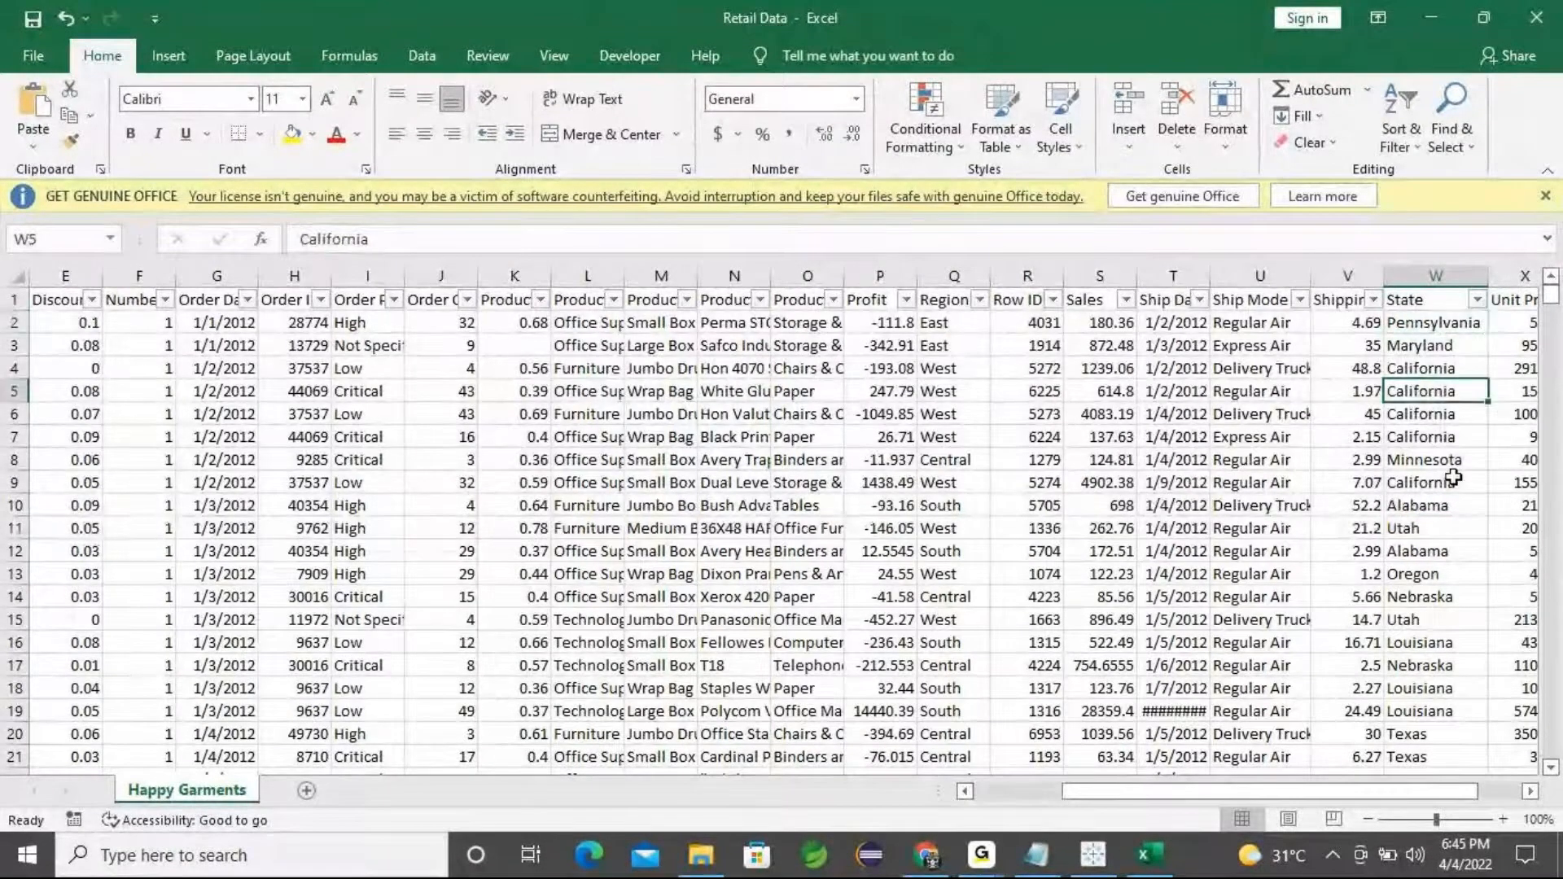
scroll(1433, 489, "down", 2)
scroll(1443, 570, "down", 3)
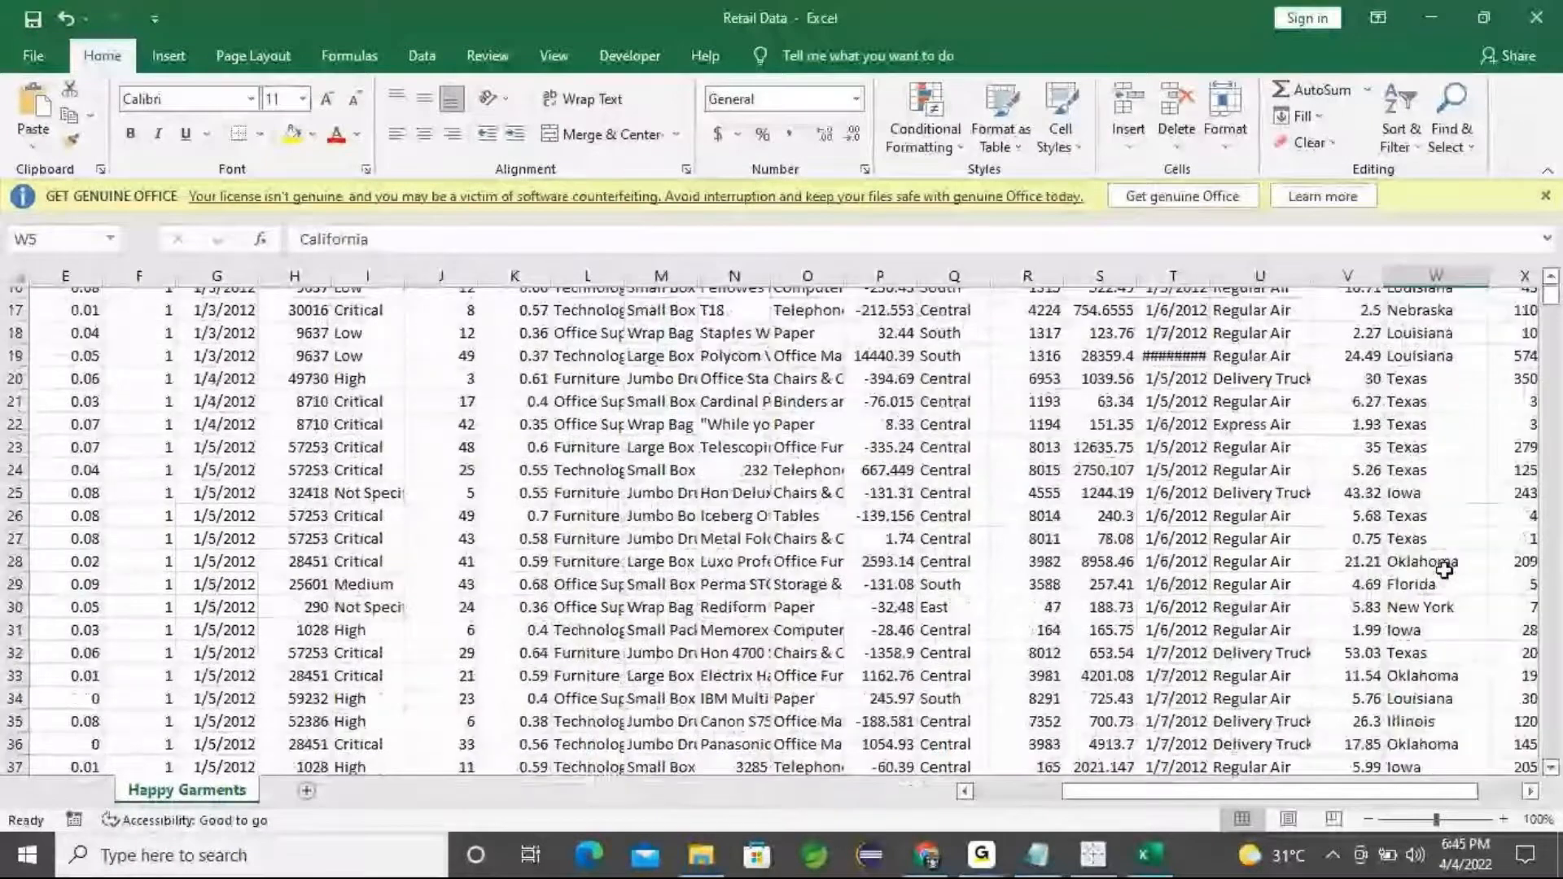
scroll(1443, 569, "down", 9)
scroll(1443, 570, "down", 2)
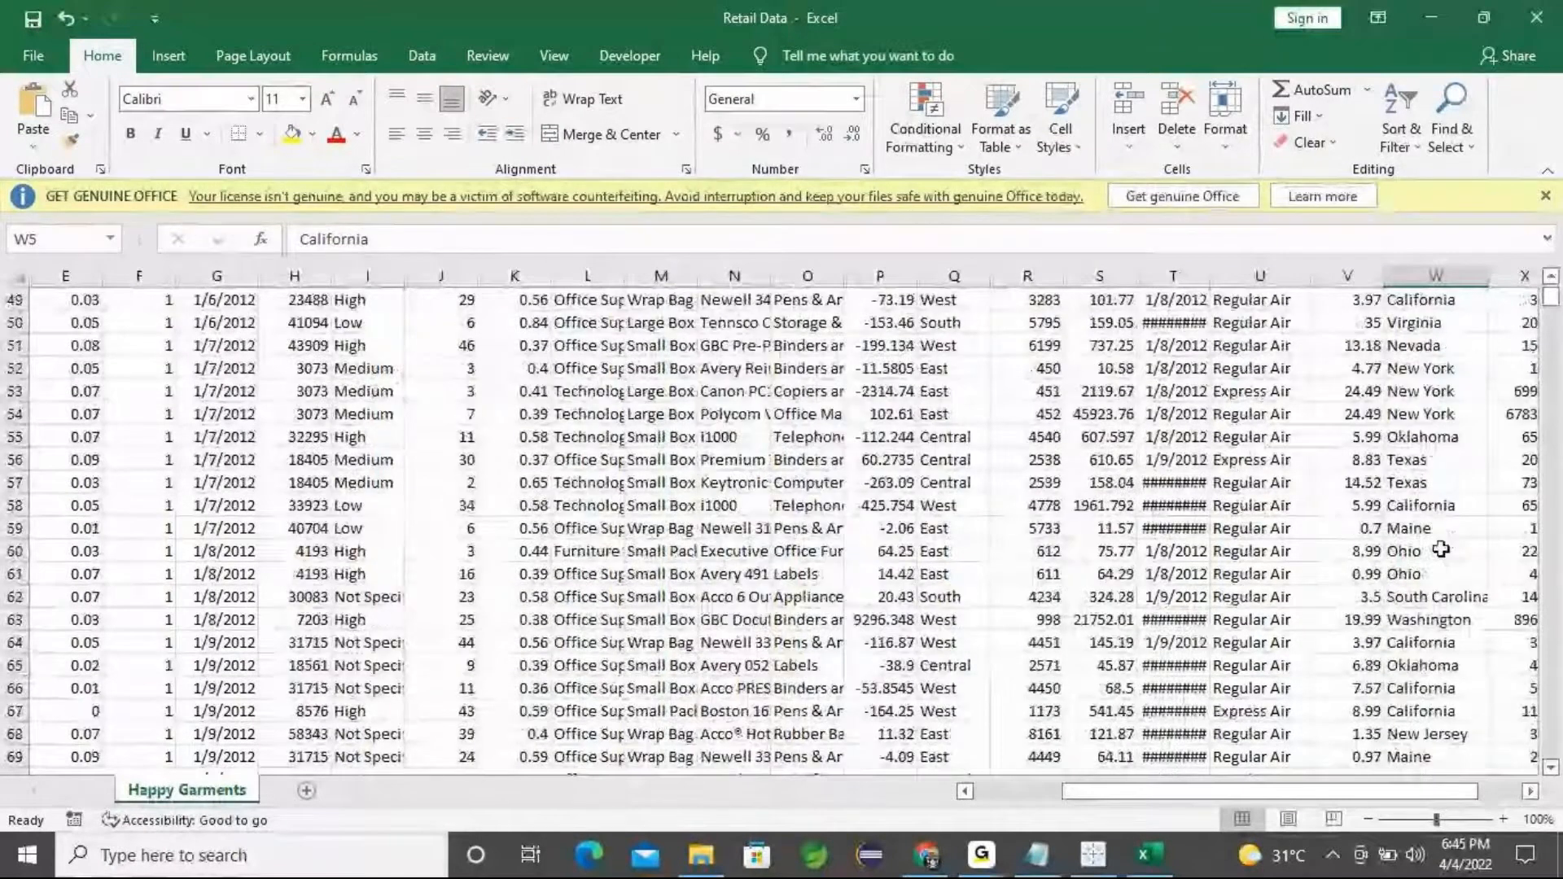
Scroll through the sheet's columns and rows down to the last row of the dataset
scroll(1441, 549, "down", 6)
scroll(1441, 550, "up", 20)
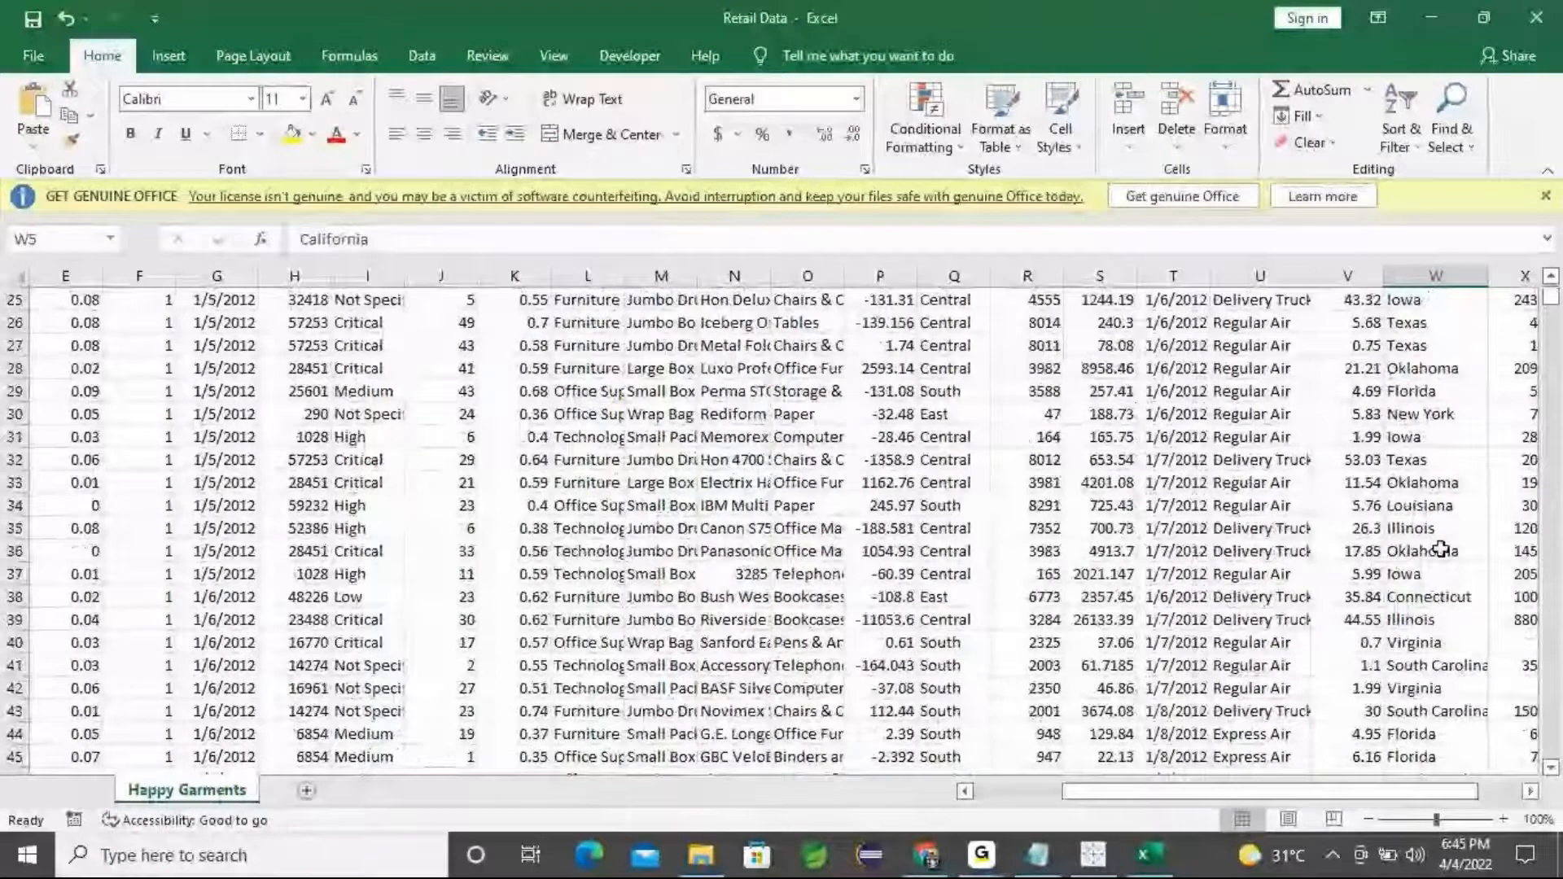
left_click_drag(1470, 801, 1513, 802)
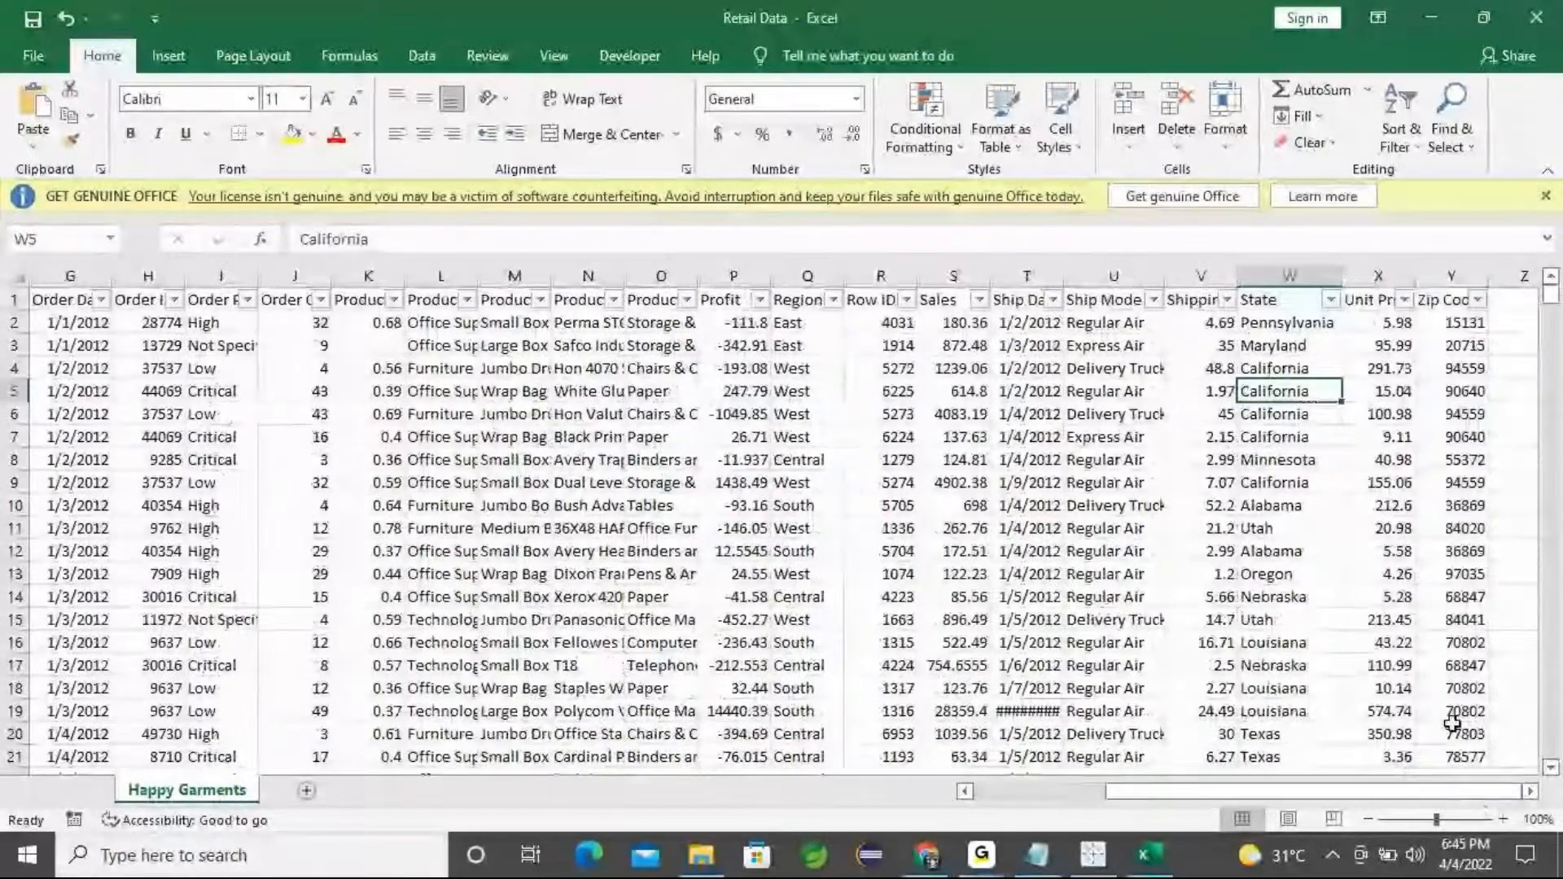
left_click(1372, 308)
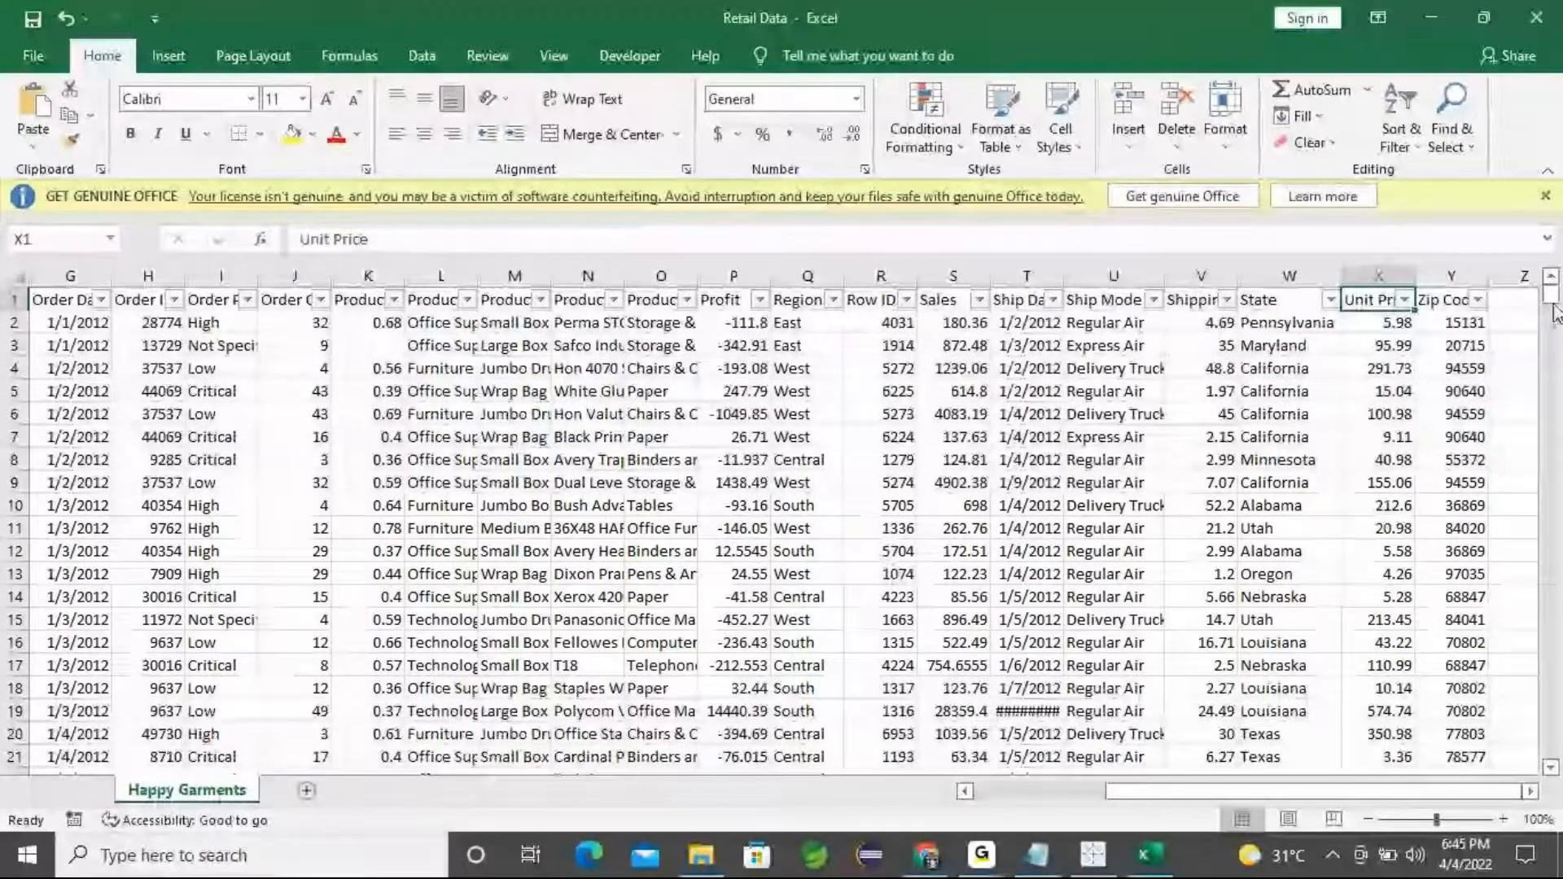
left_click_drag(1557, 314, 1558, 753)
scroll(443, 608, "up", 10)
scroll(272, 548, "down", 14)
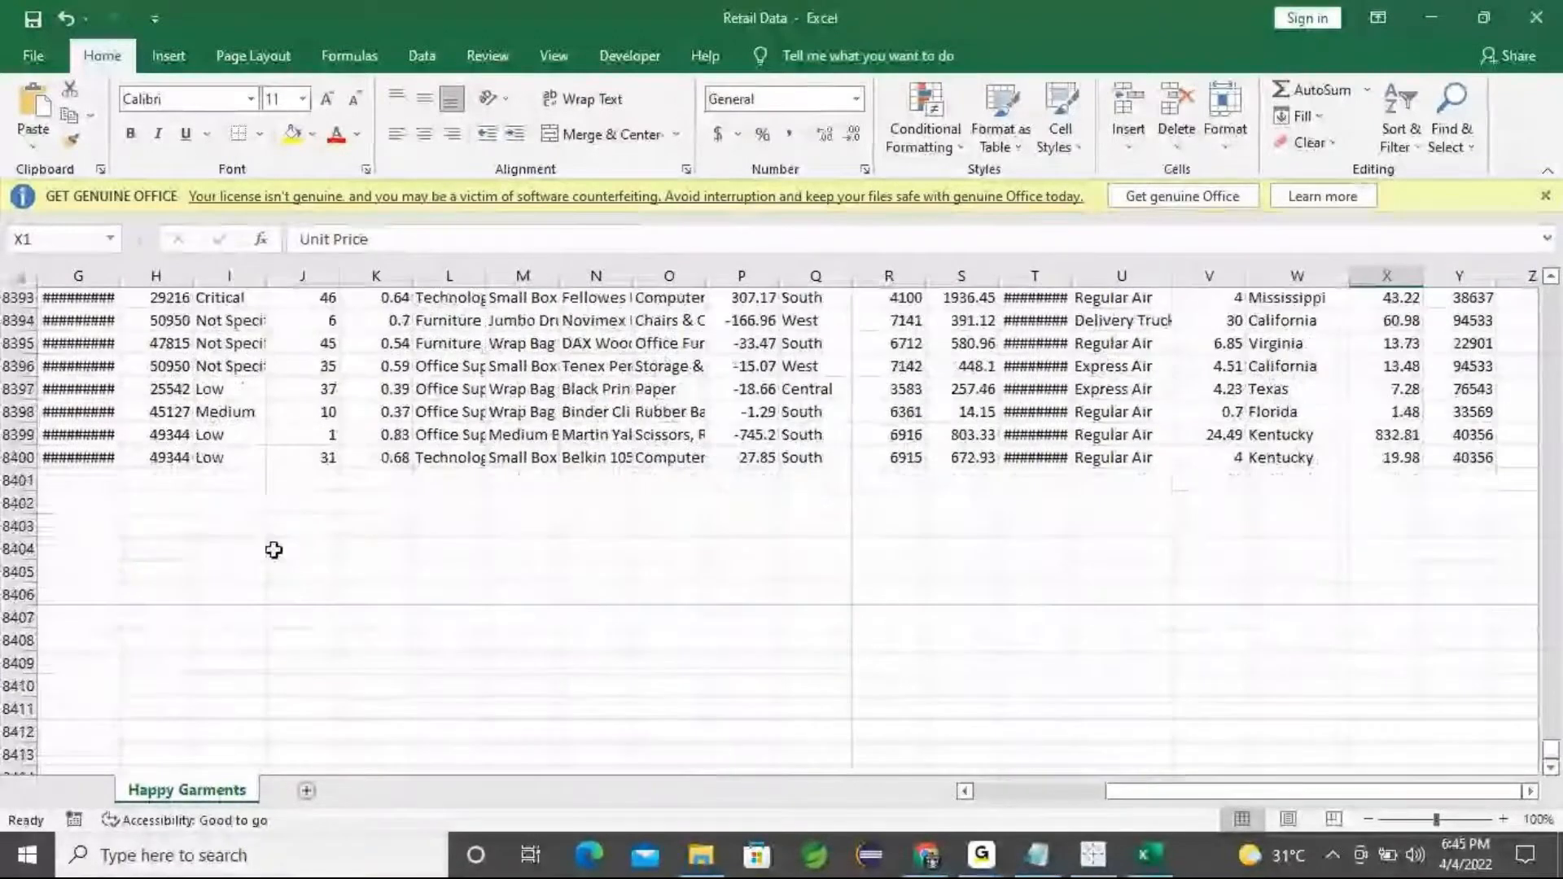
scroll(272, 548, "up", 1)
left_click(18, 554)
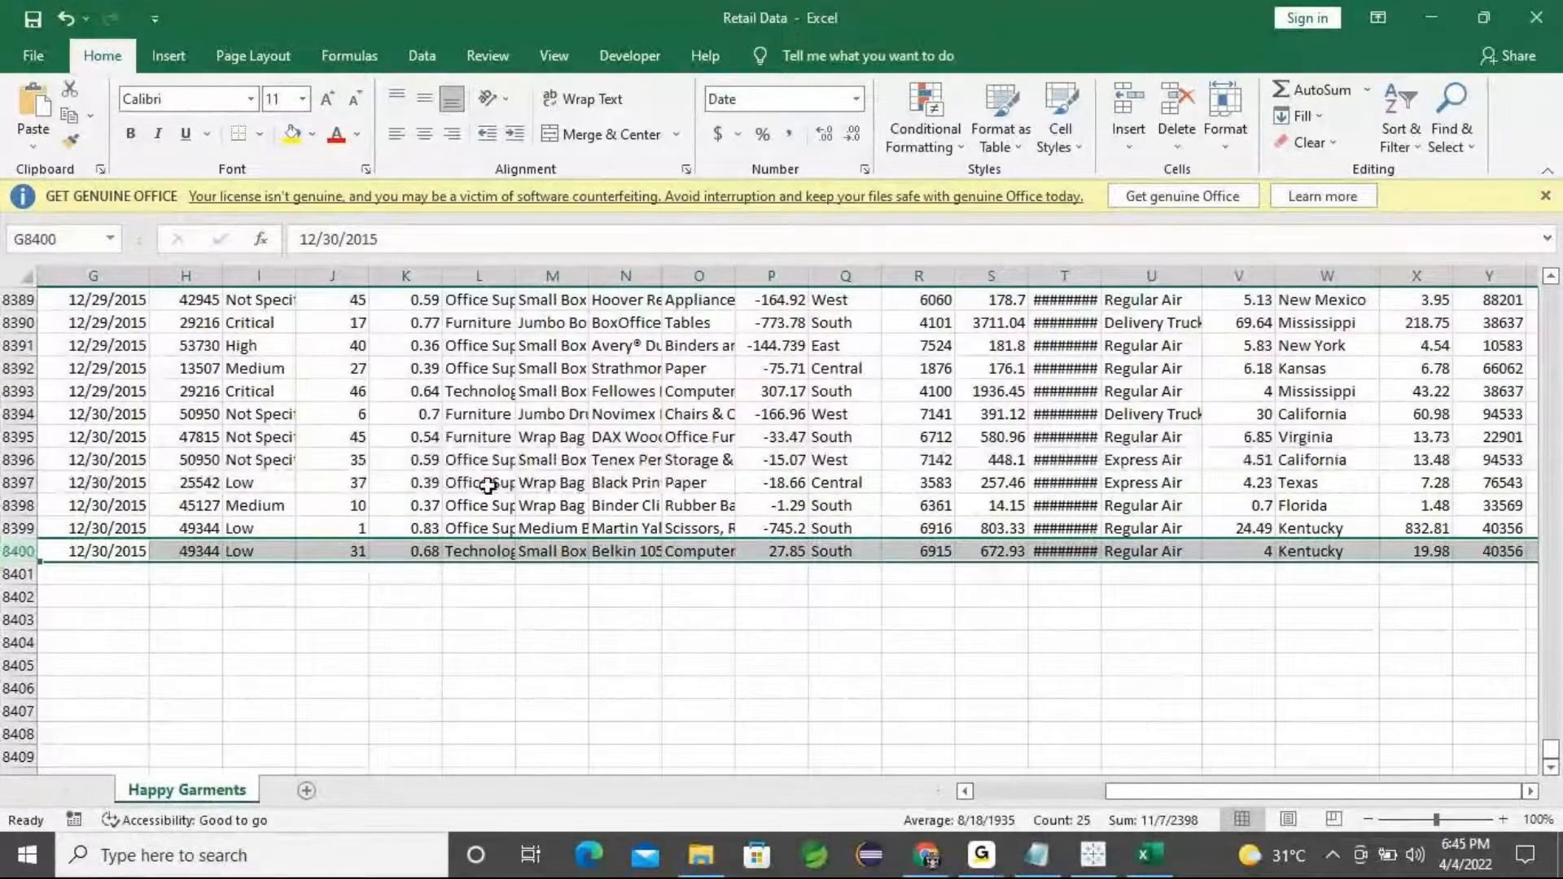
scroll(522, 486, "up", 13)
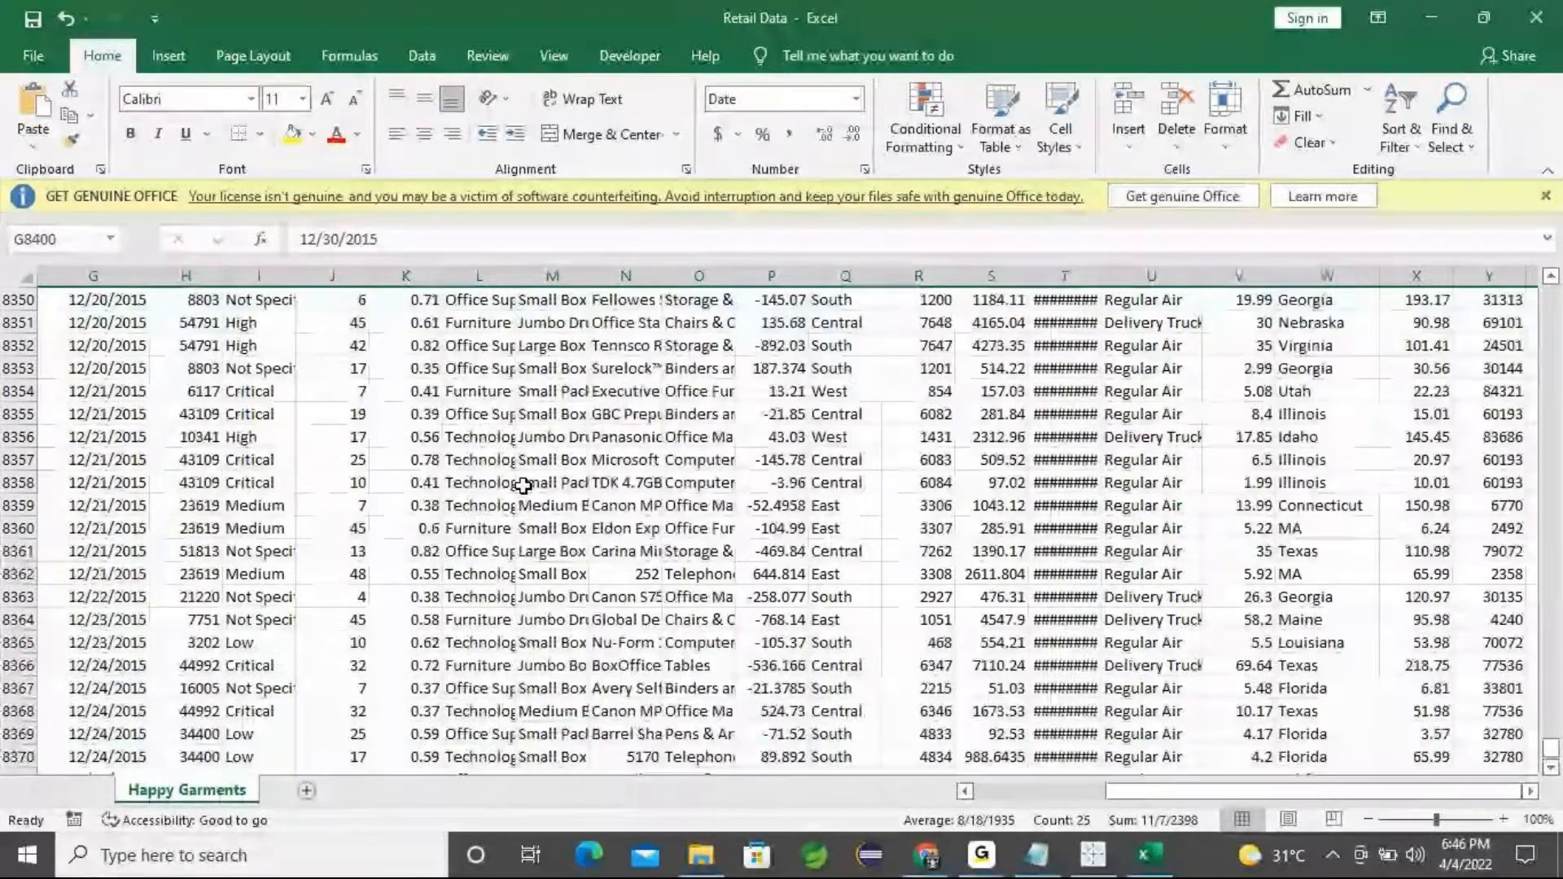
scroll(523, 486, "up", 4)
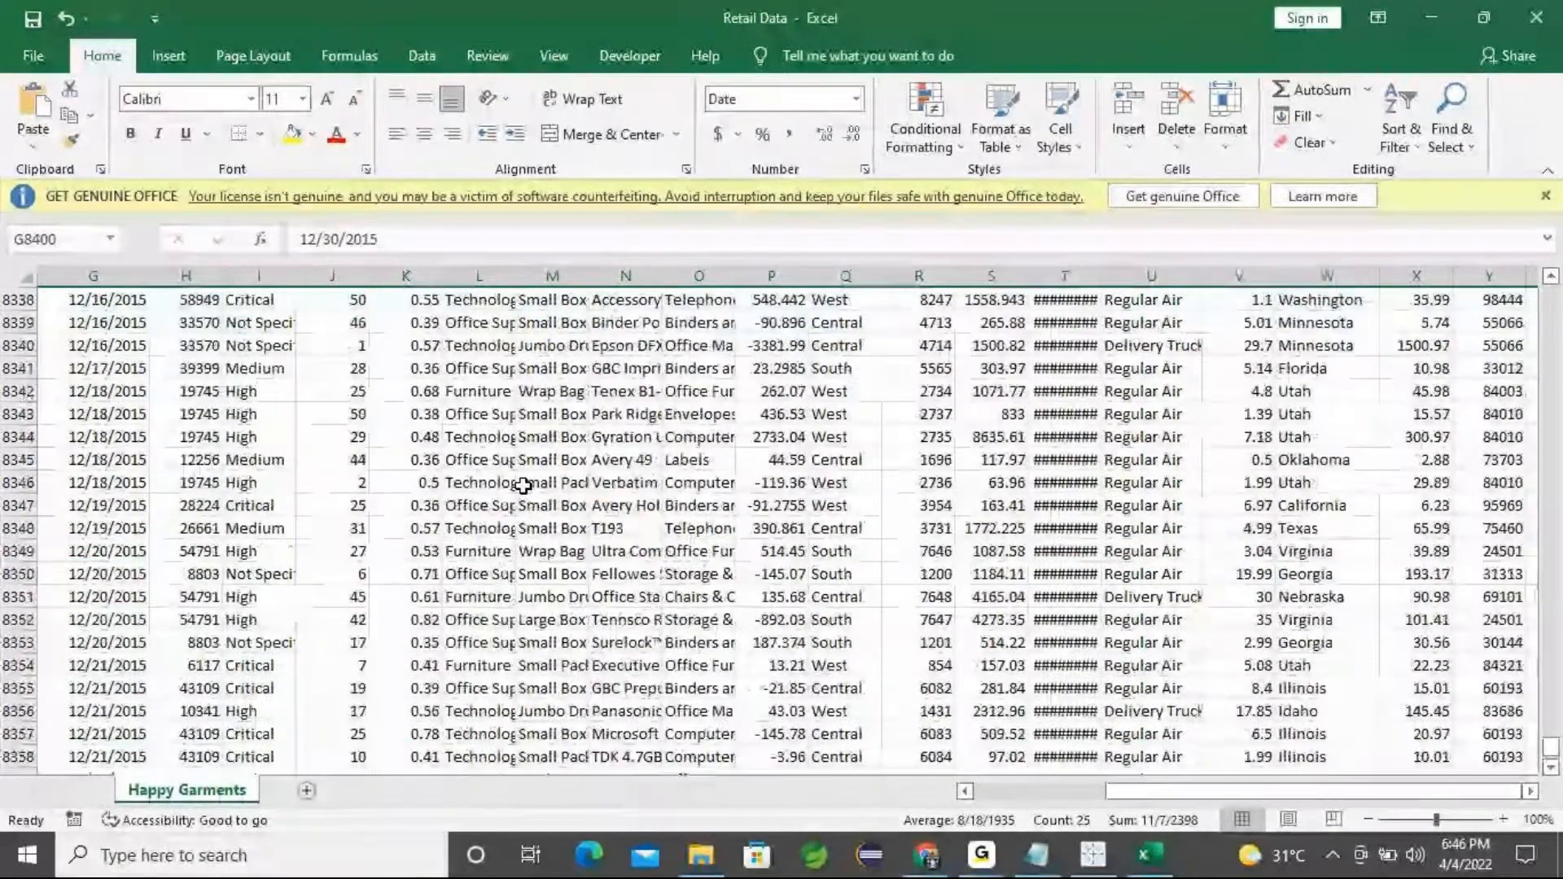
Dismiss the licence notification bar and scroll back up through the rows of data
left_click(1544, 196)
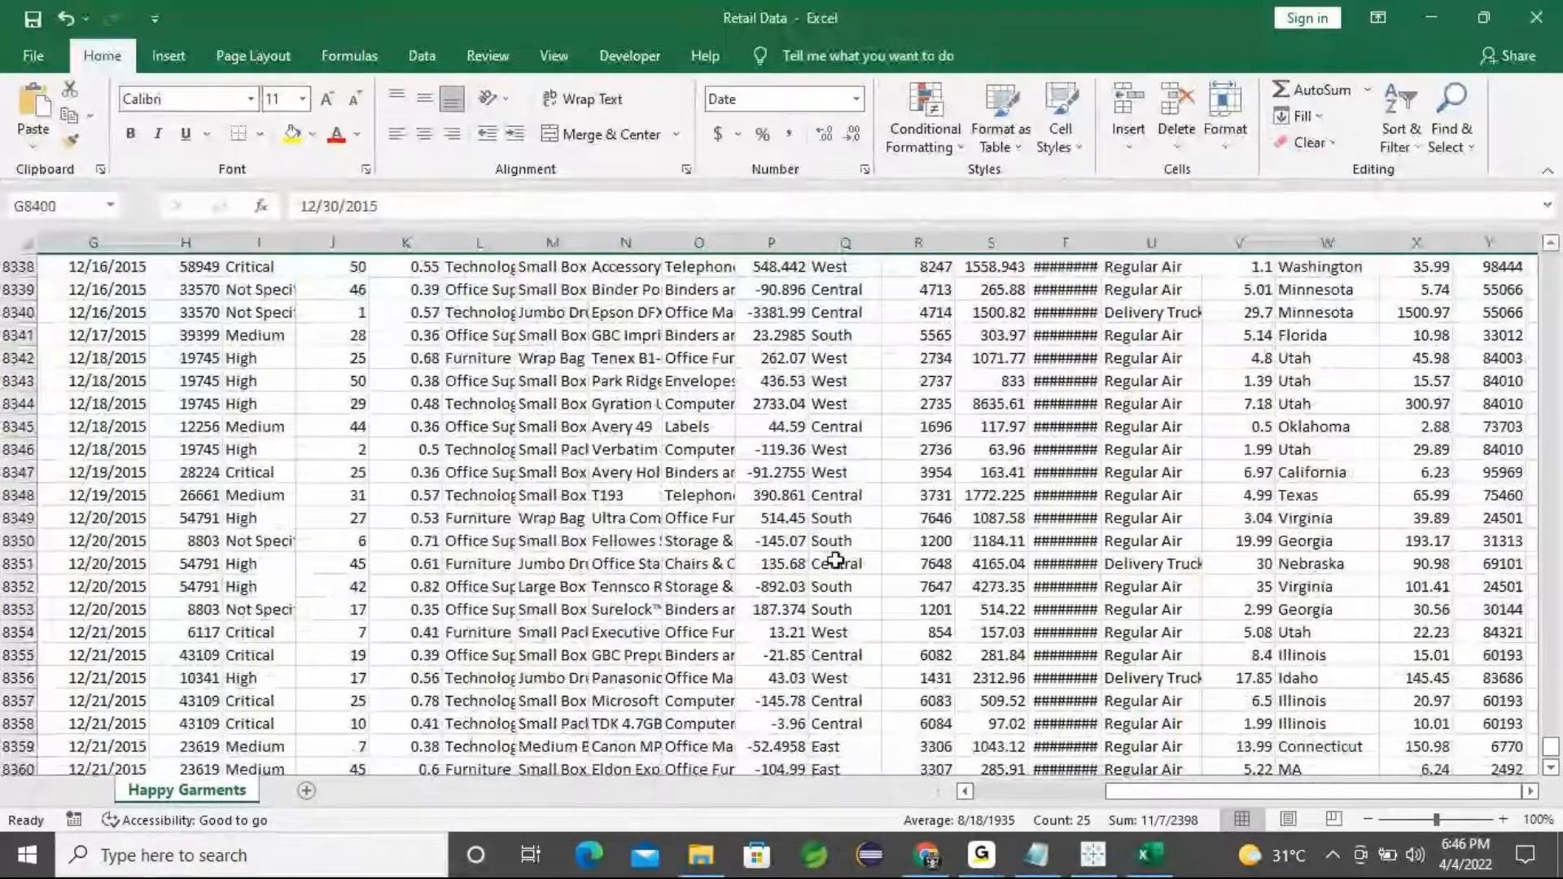
left_click(832, 560)
scroll(832, 560, "up", 5)
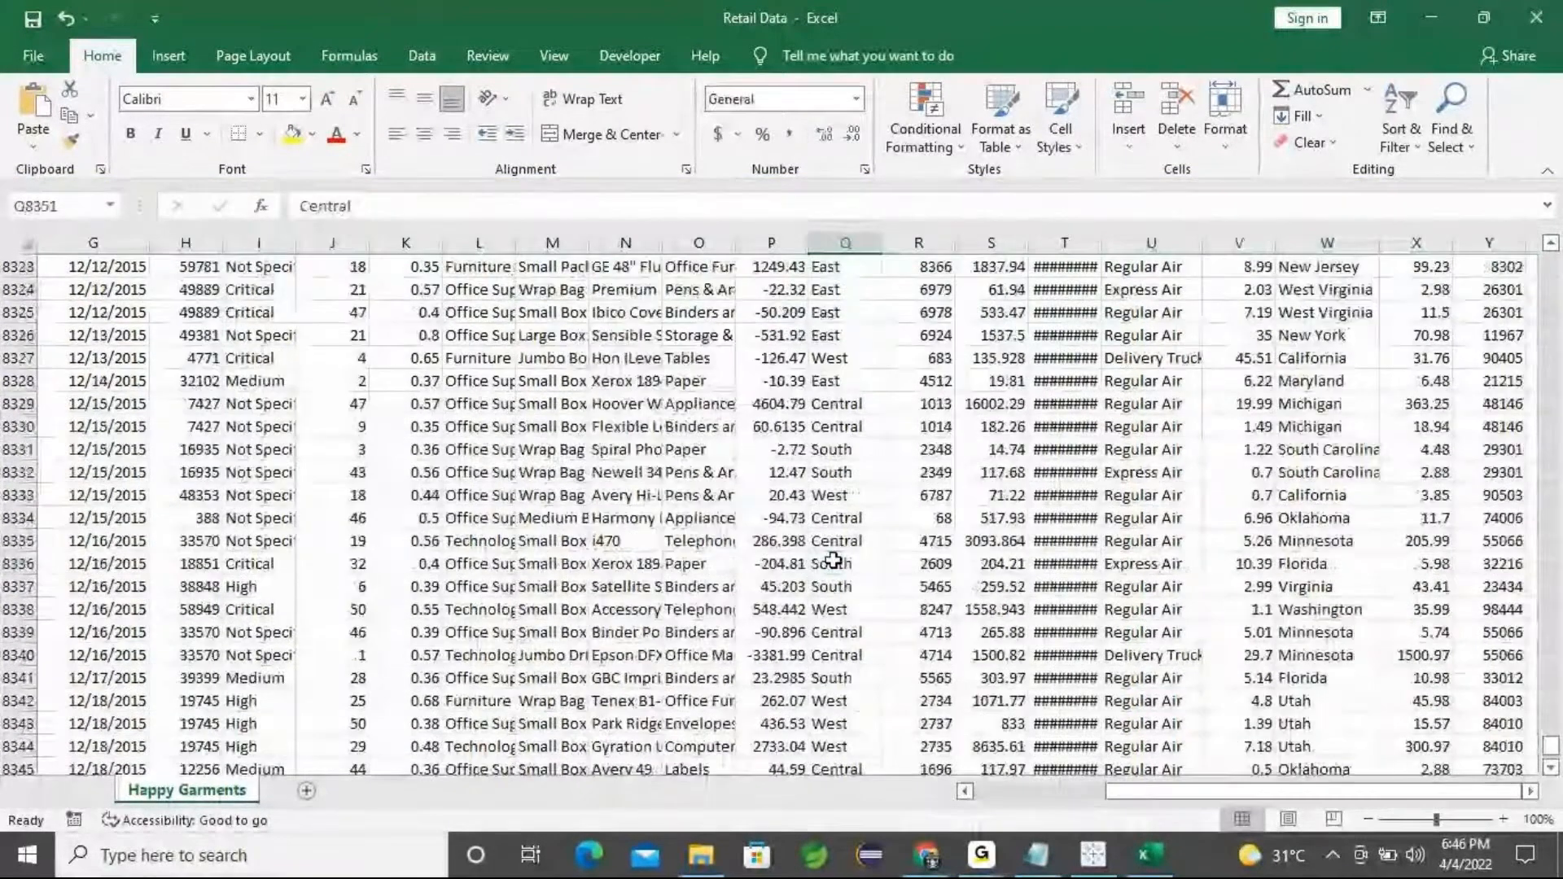
scroll(831, 560, "up", 18)
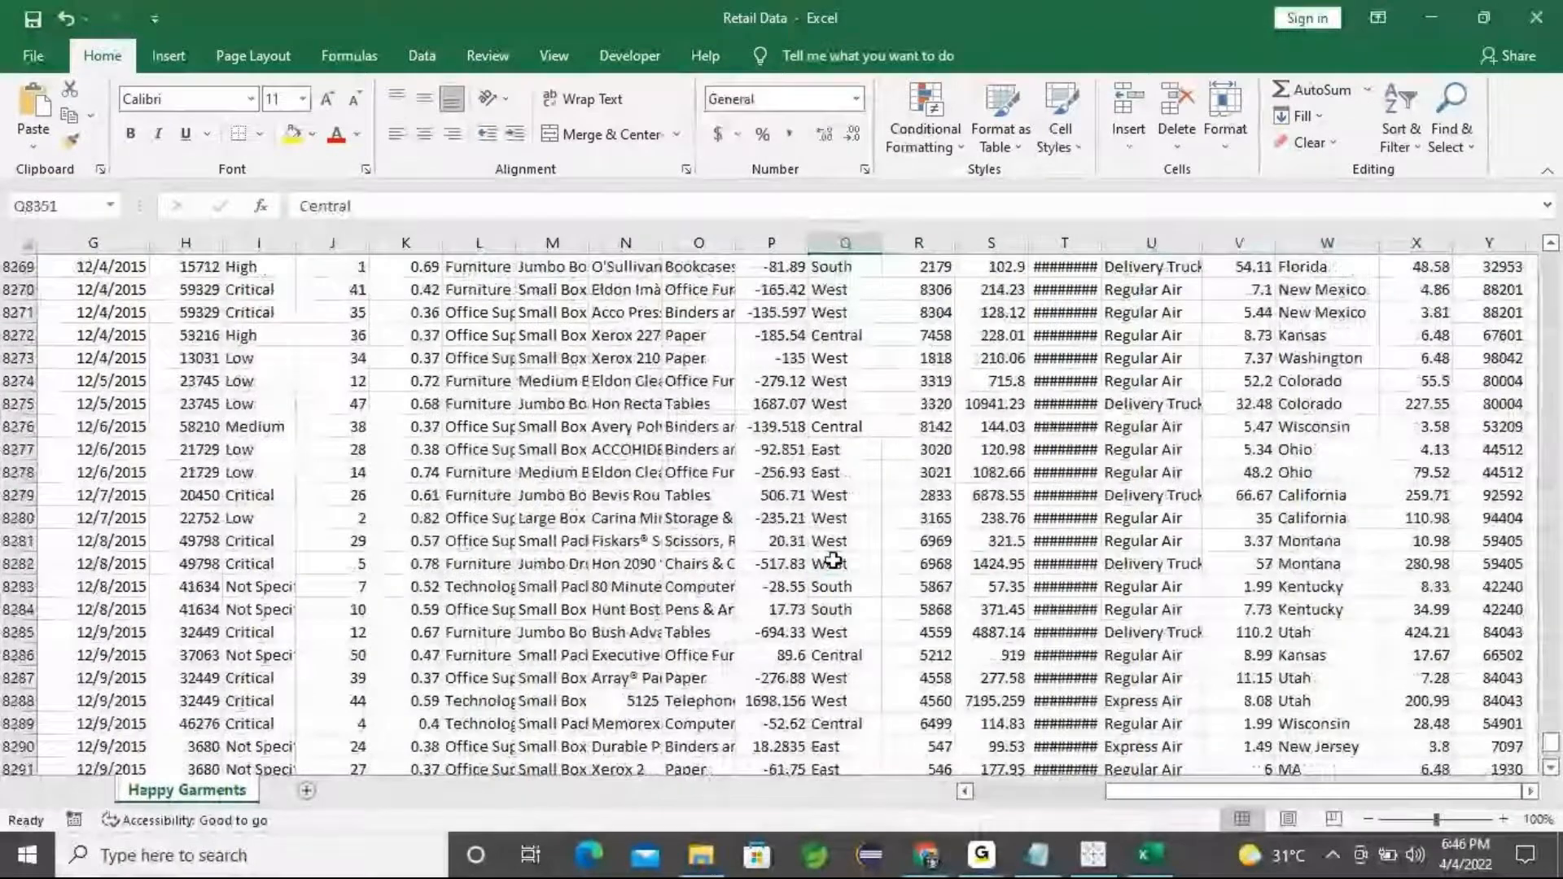
Switch to the Notepad notes and add a '--------- DASHBOARD ------' line after 'ship mode'
left_click(1536, 18)
left_click(1036, 855)
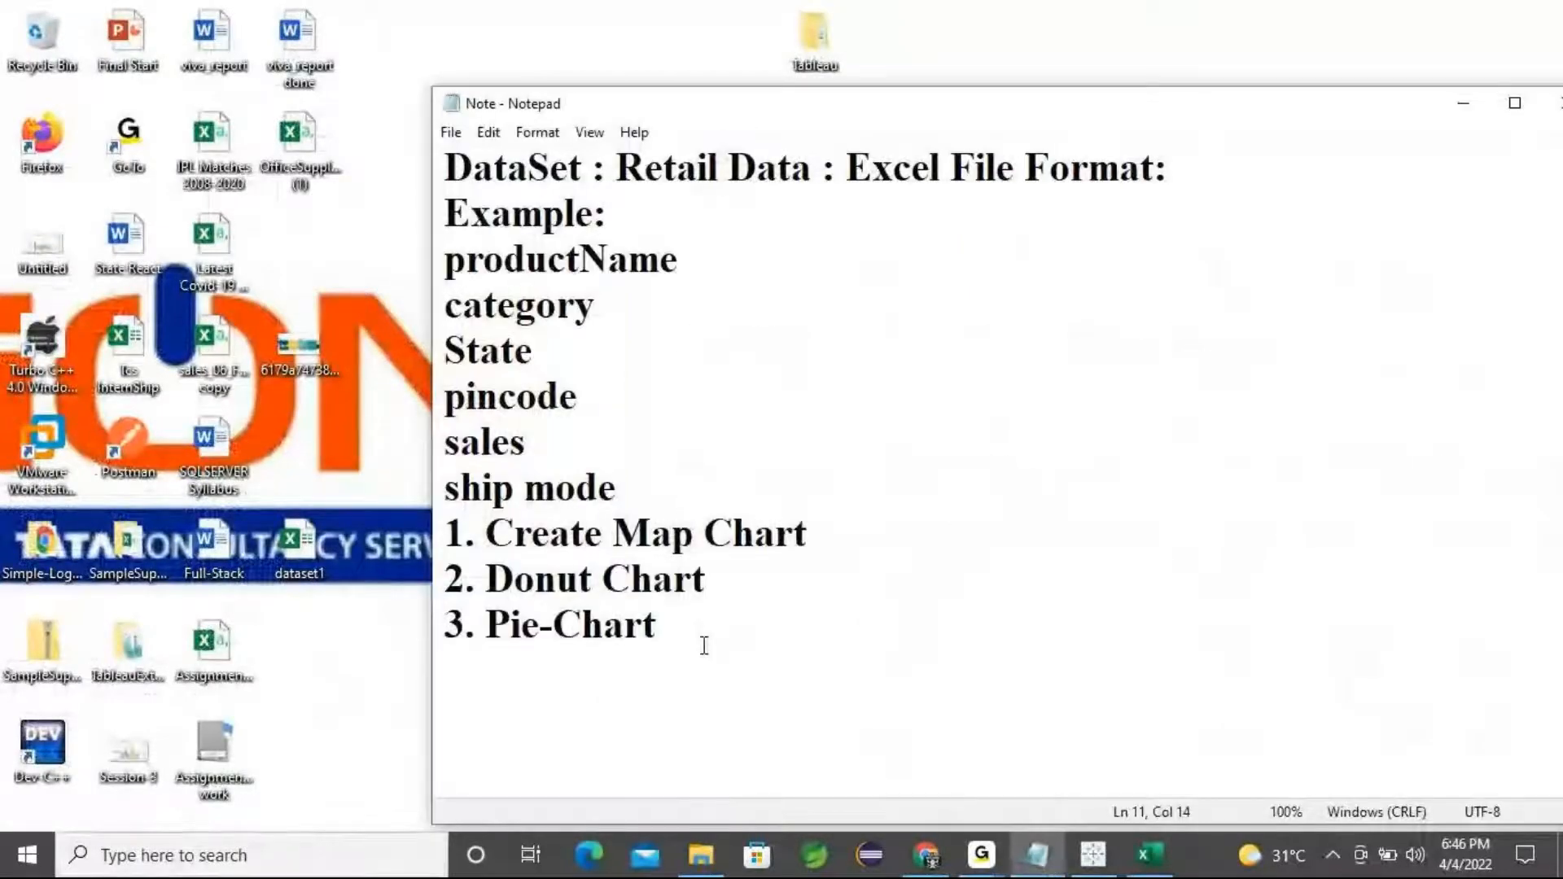
left_click(620, 488)
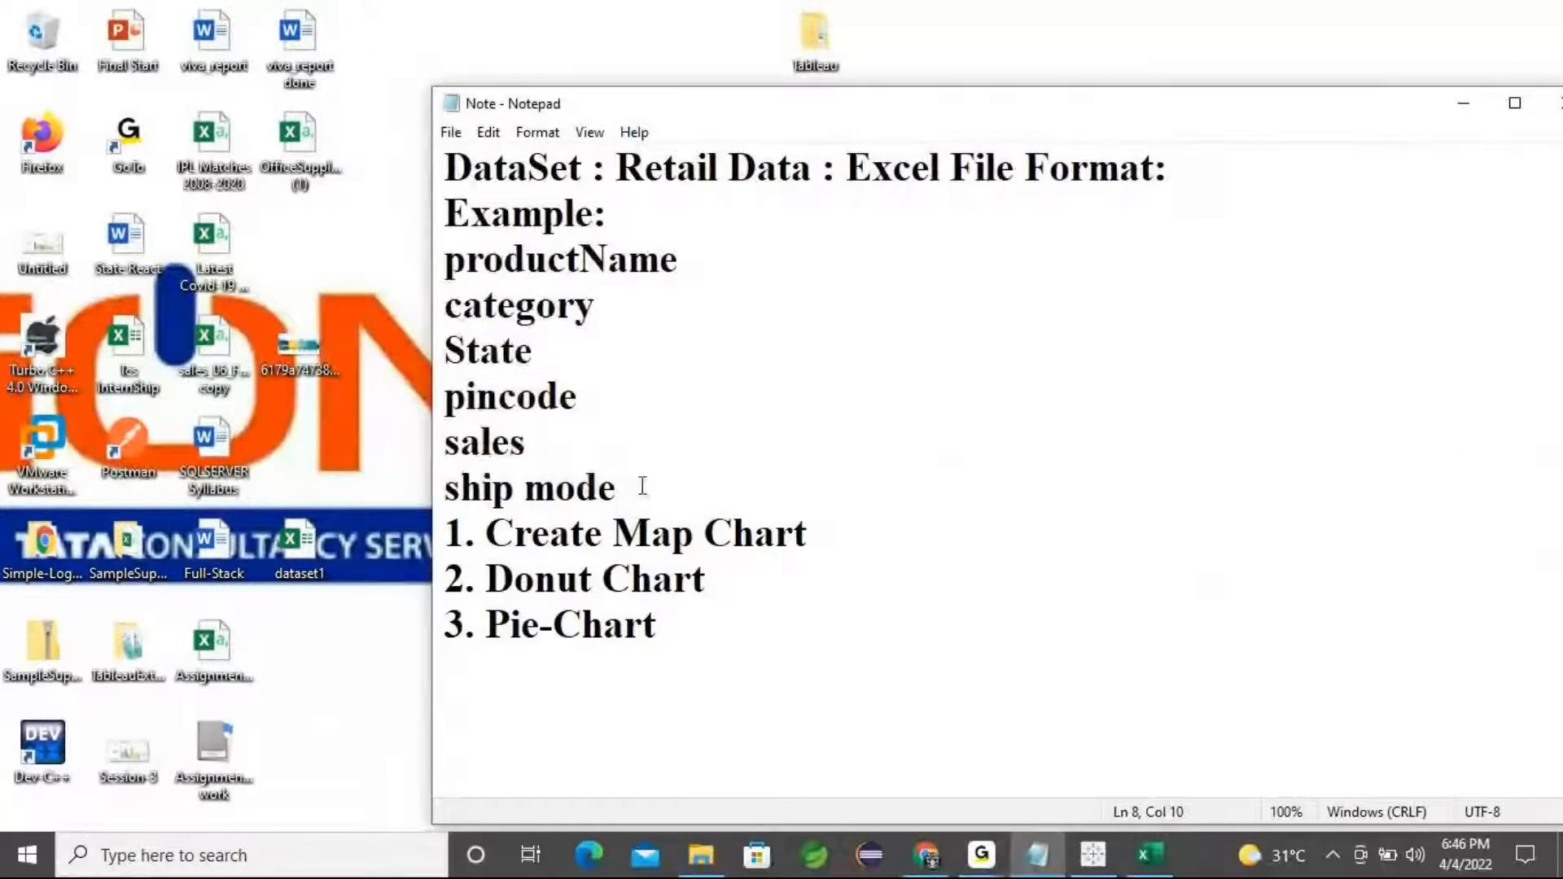
key("Return")
type("-----")
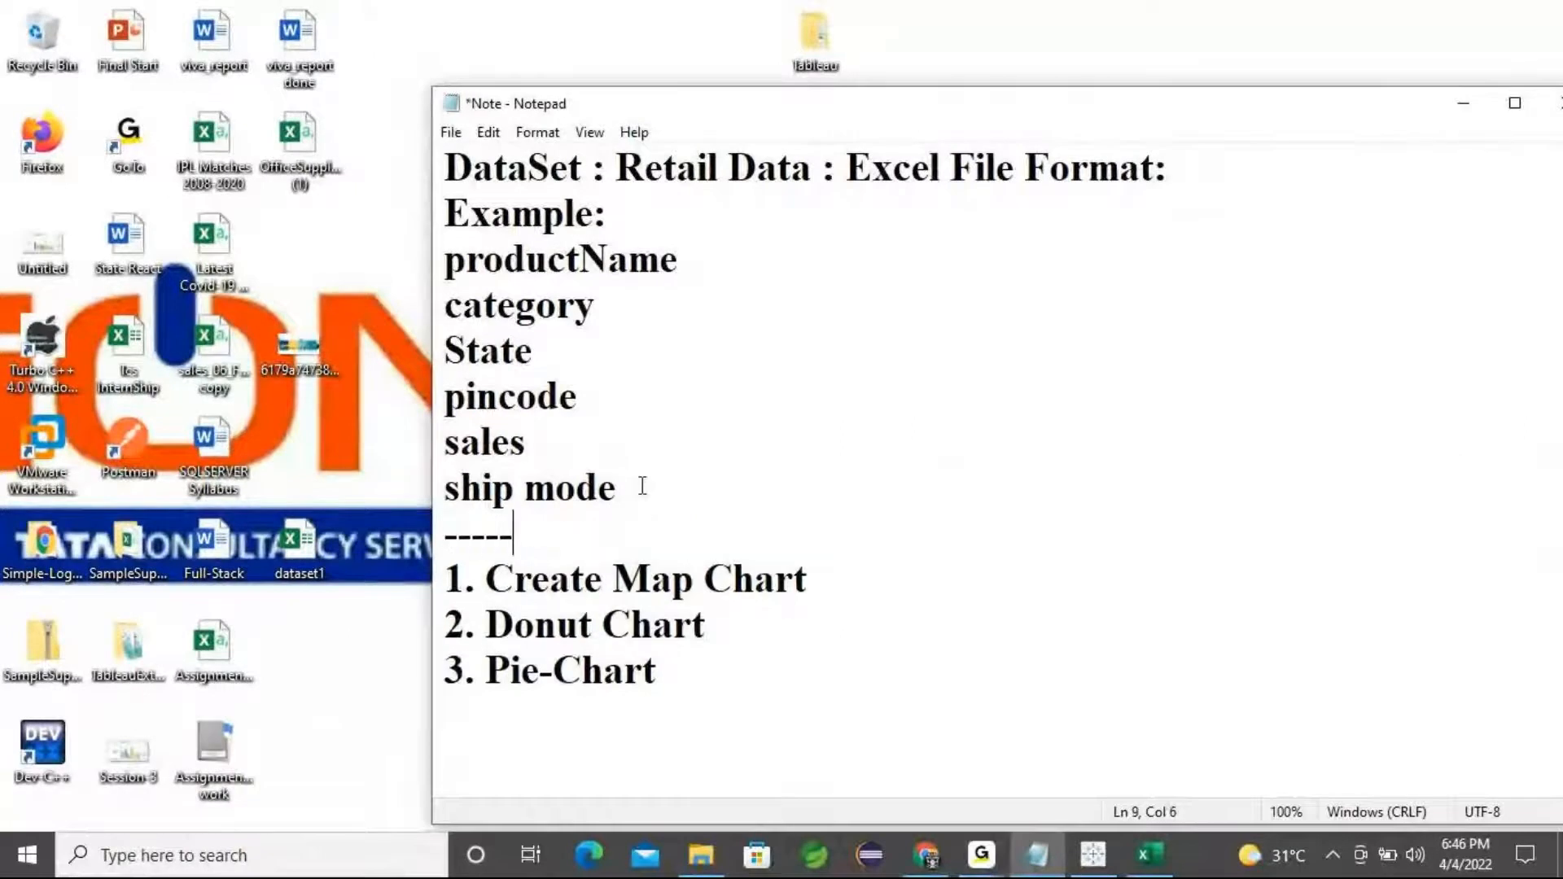
type("---- D")
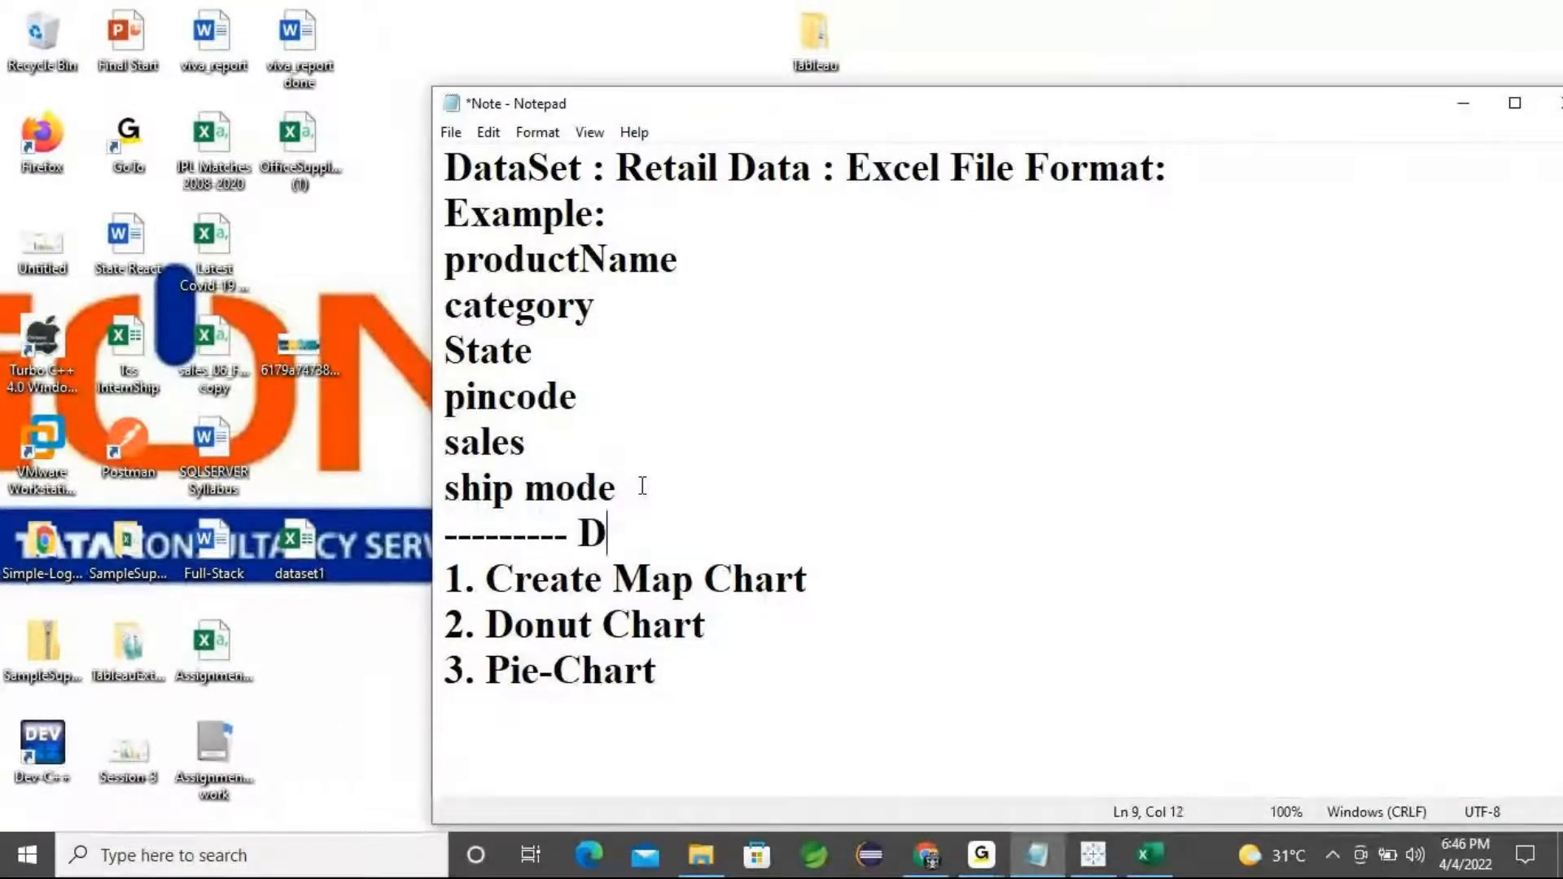
type("ASHBOA")
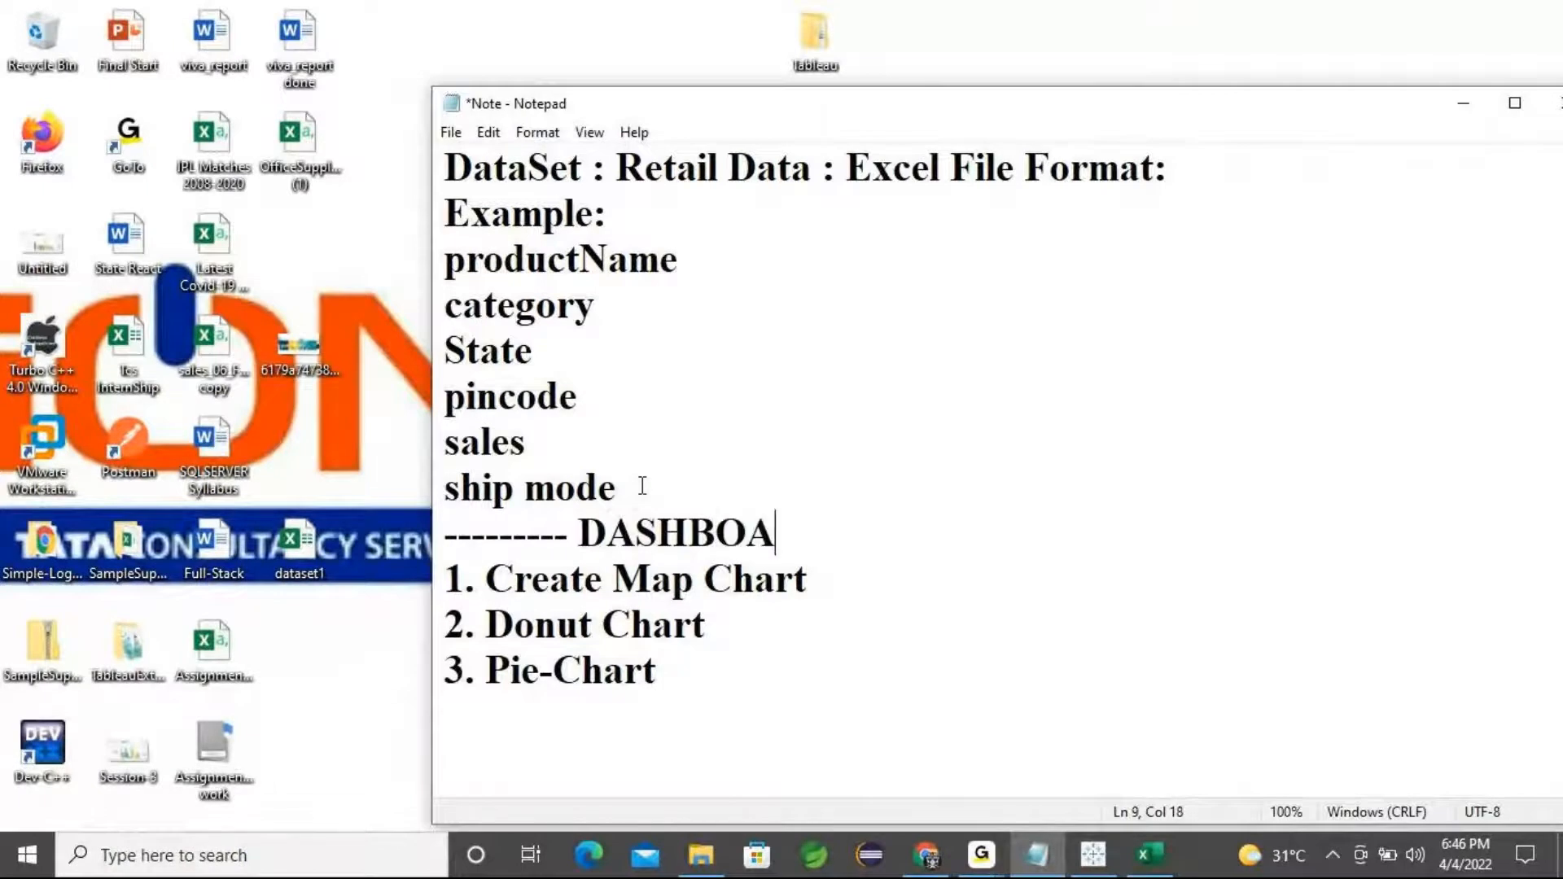
type("RD ------")
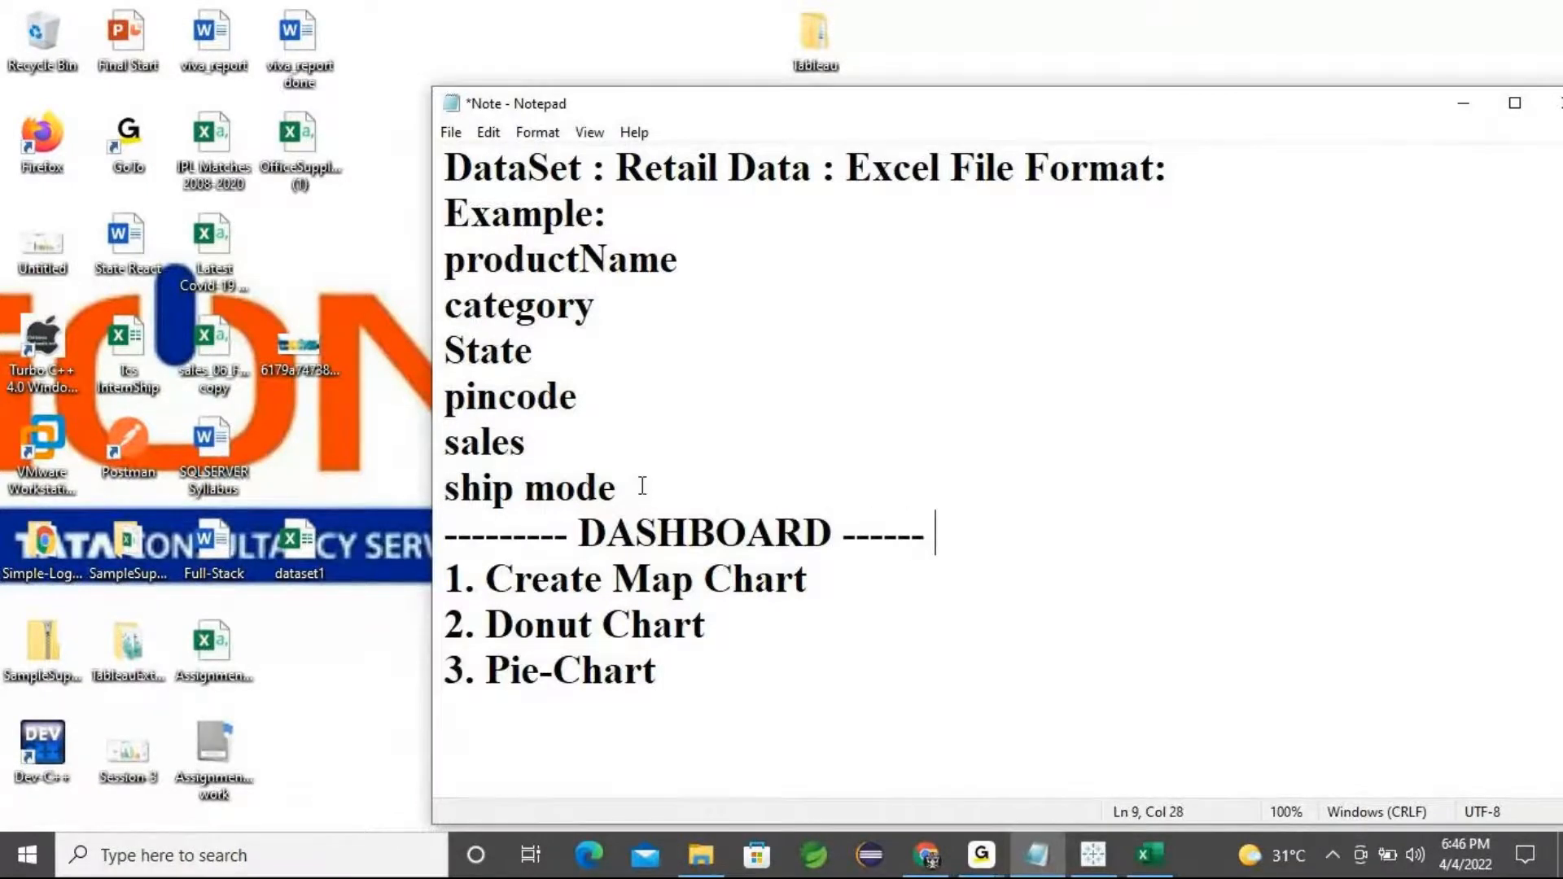
Return to the Retail Data workbook and scroll up through the rows to review the data
left_click(1150, 853)
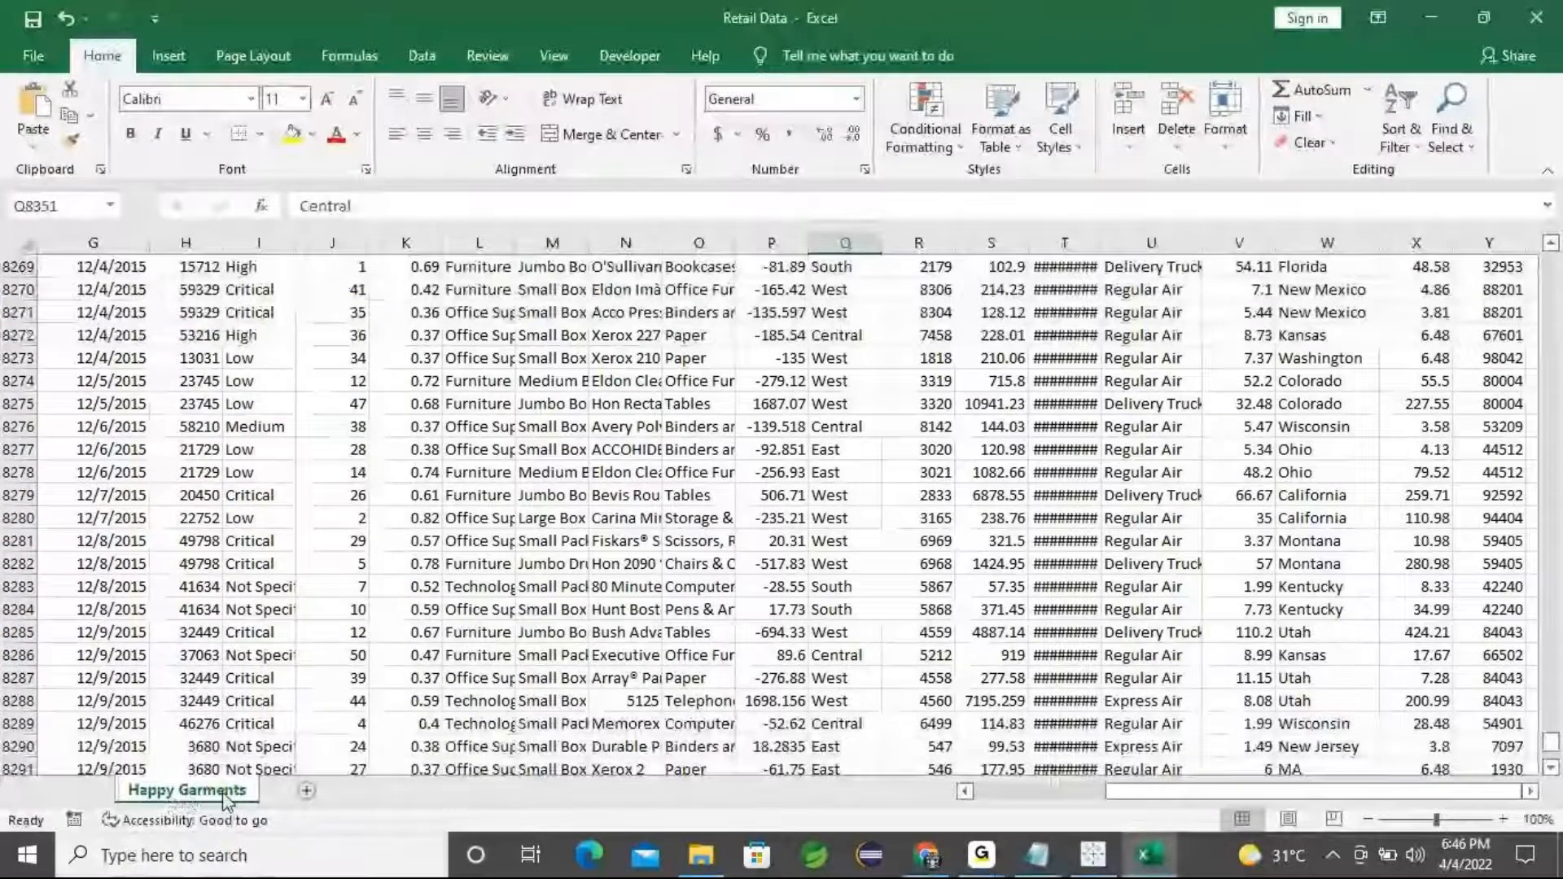
left_click(447, 510)
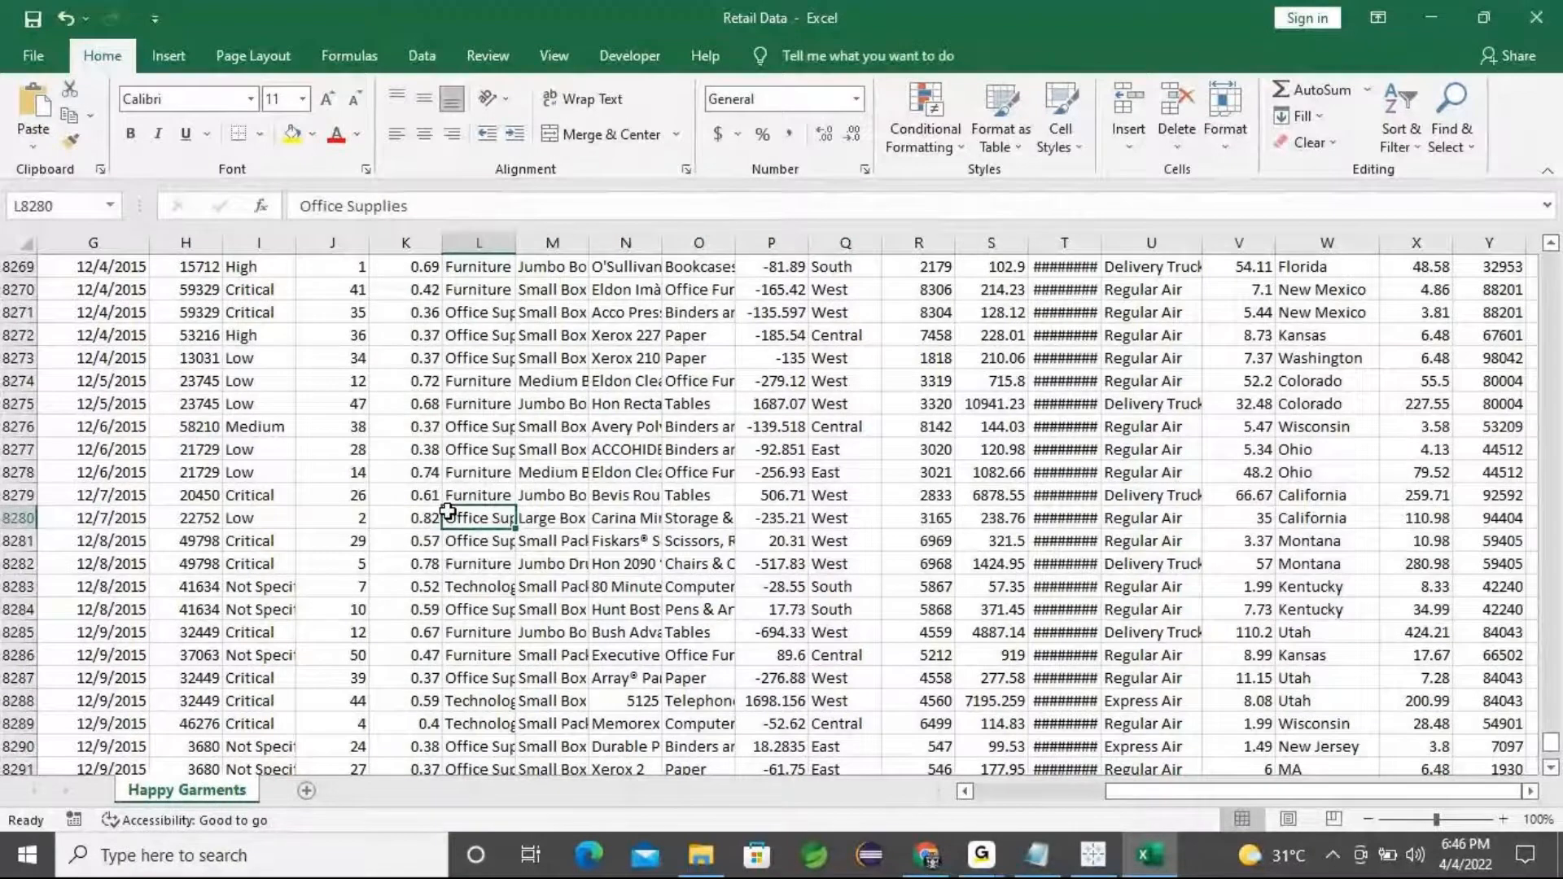
scroll(446, 511, "up", 3)
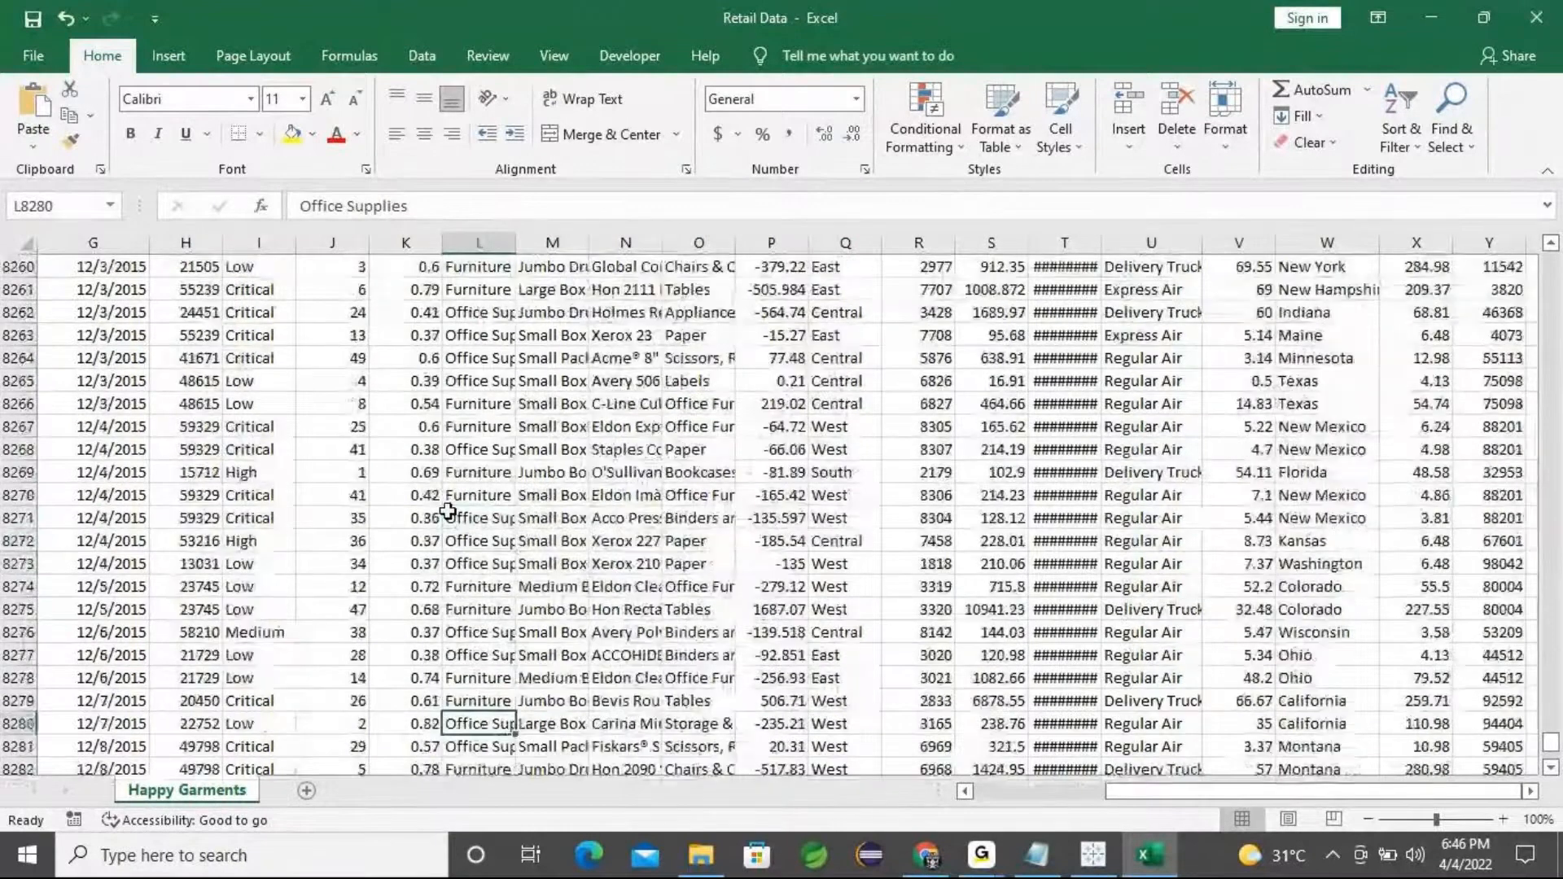
scroll(447, 511, "up", 4)
scroll(446, 511, "up", 8)
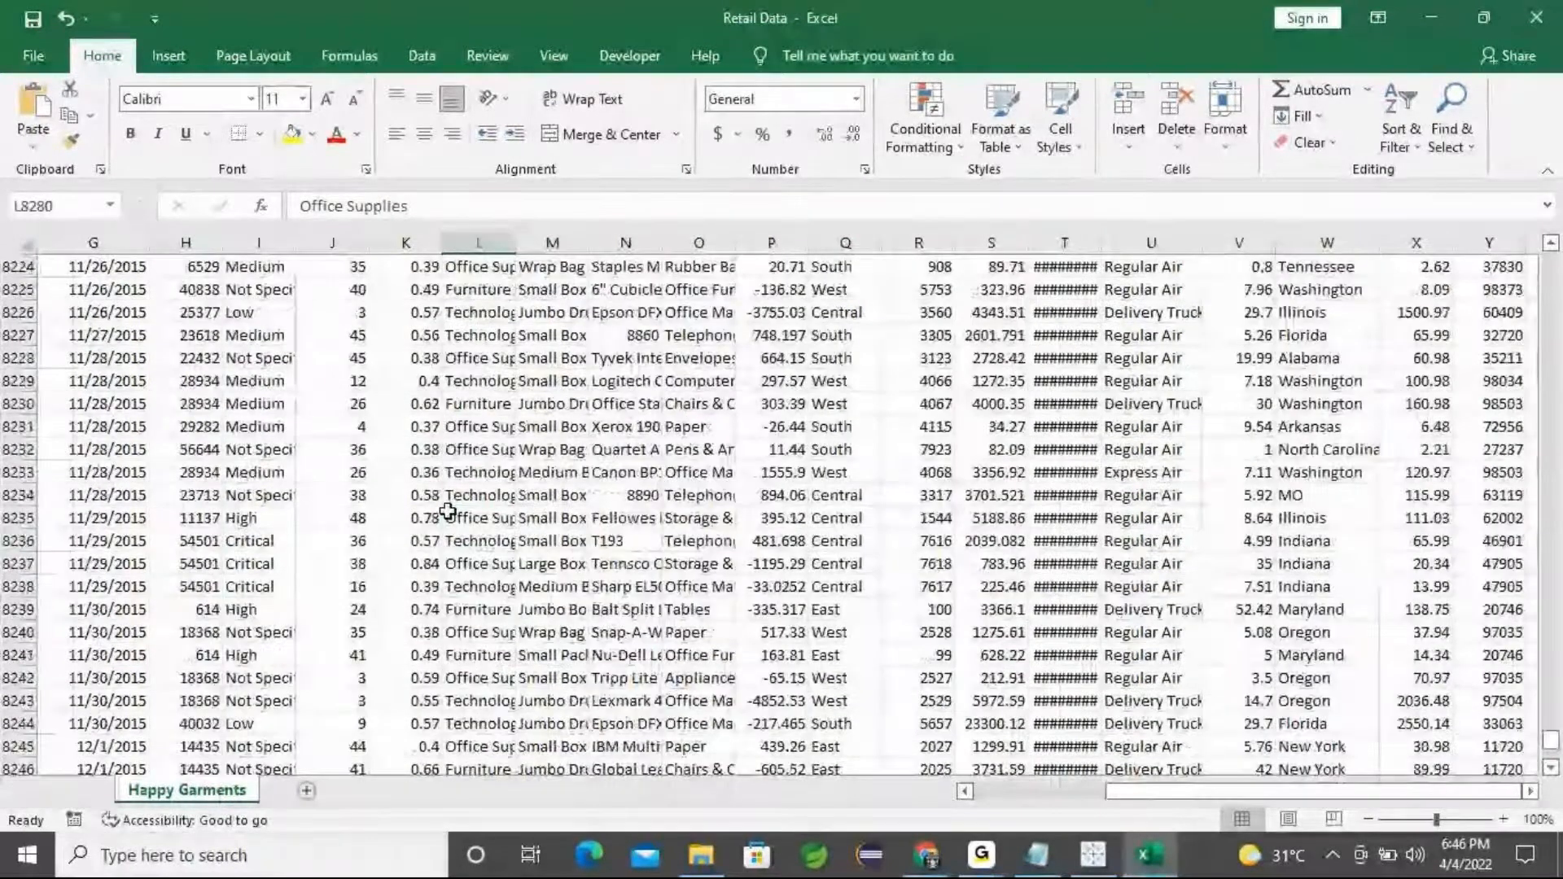
scroll(446, 511, "up", 8)
scroll(447, 511, "up", 13)
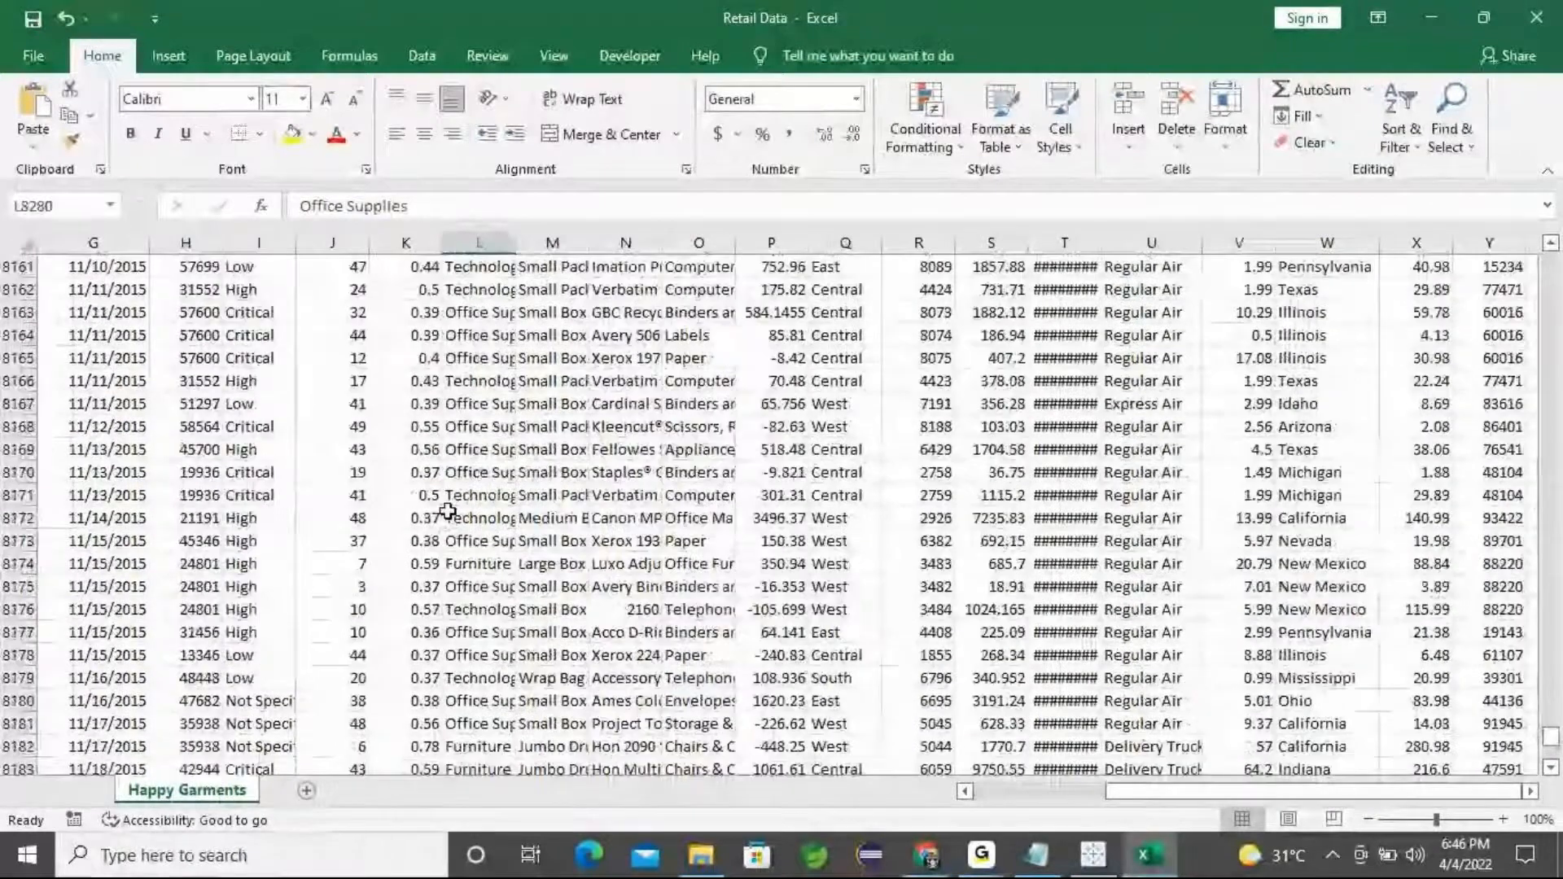
scroll(447, 511, "up", 4)
scroll(447, 511, "up", 18)
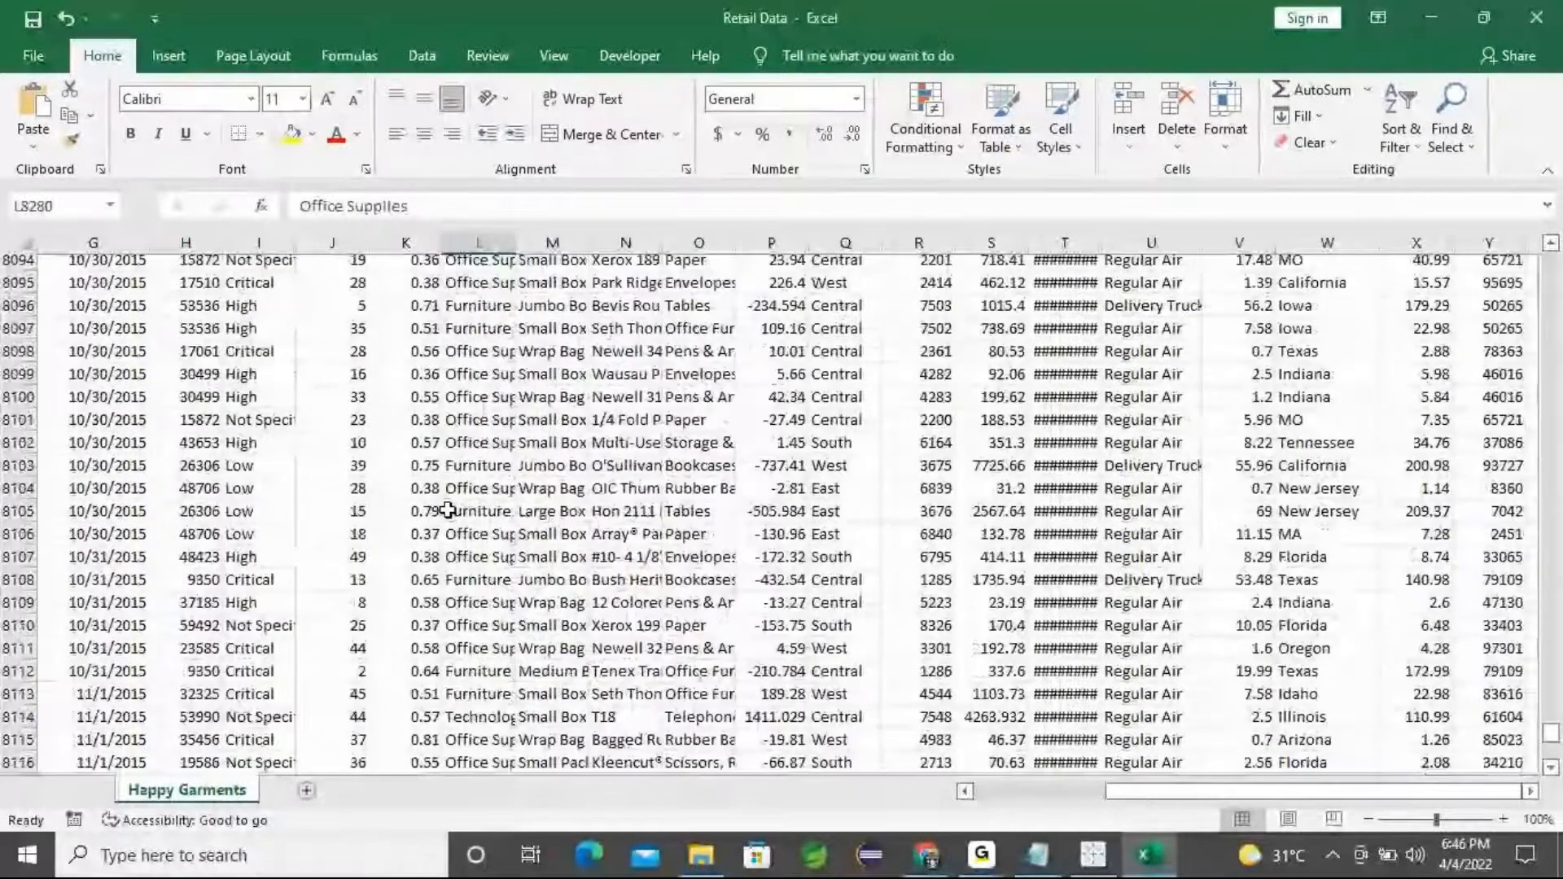
scroll(447, 511, "up", 6)
scroll(445, 510, "up", 12)
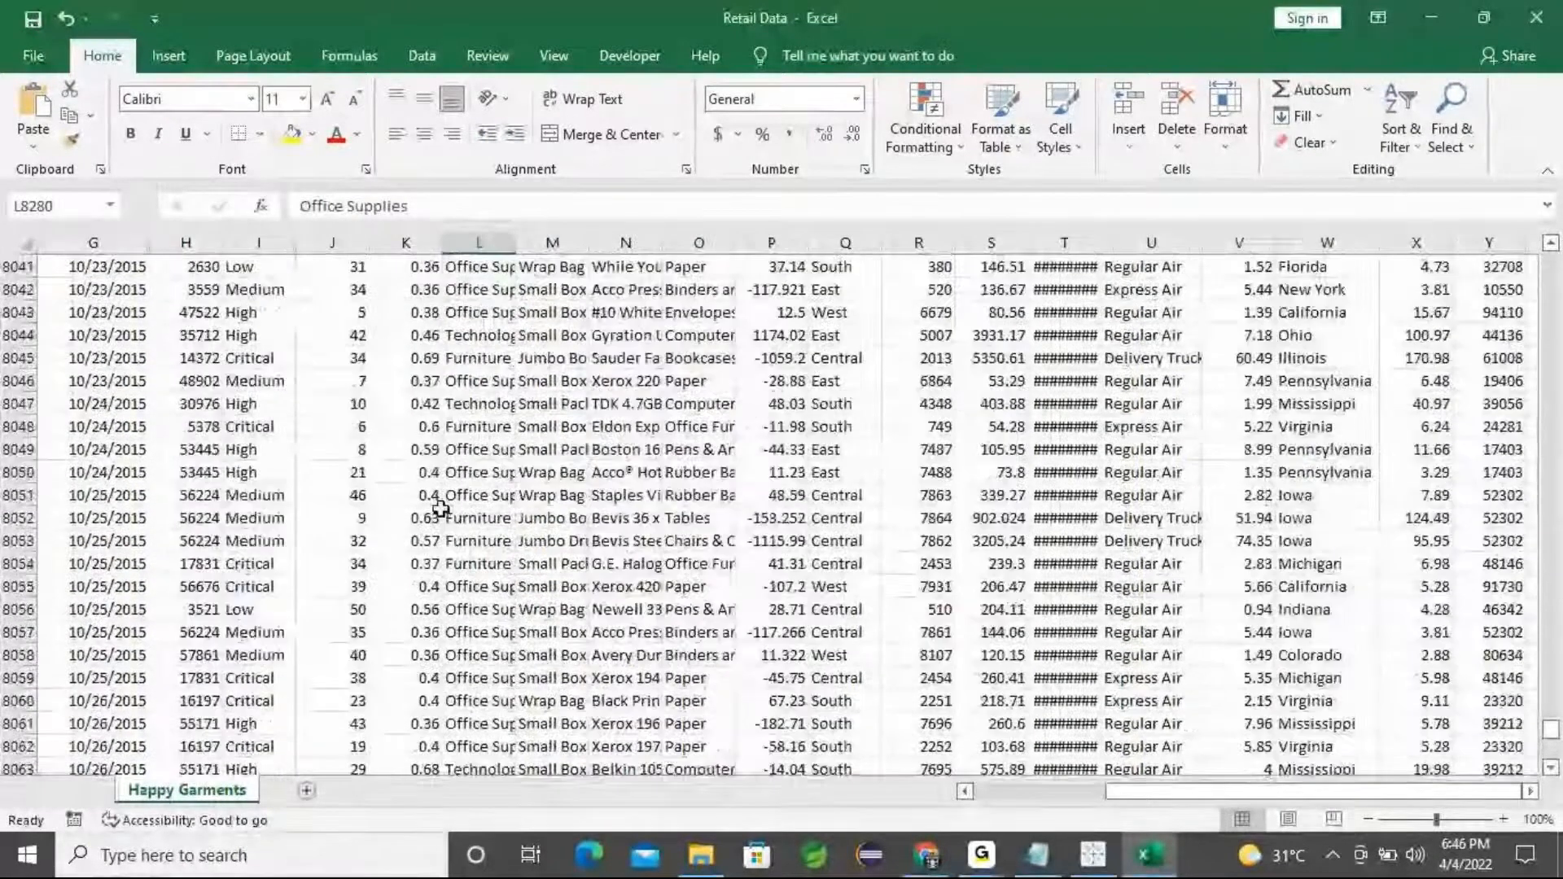
scroll(440, 509, "up", 8)
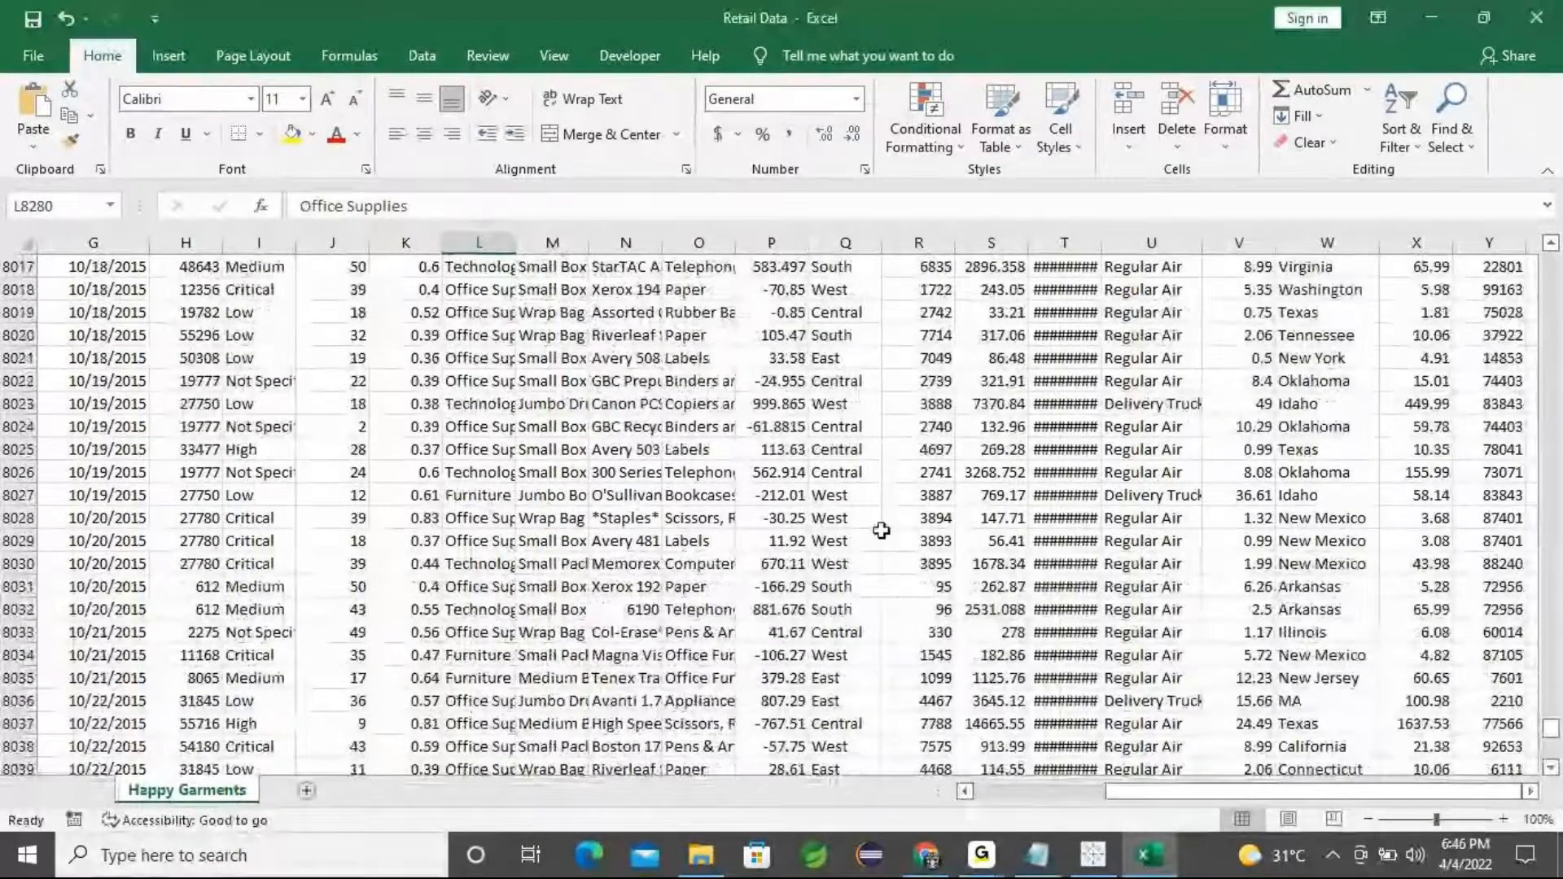
Return to the notes and highlight the 'Create Map Chart', 'State' and 'sales' lines
left_click(1431, 17)
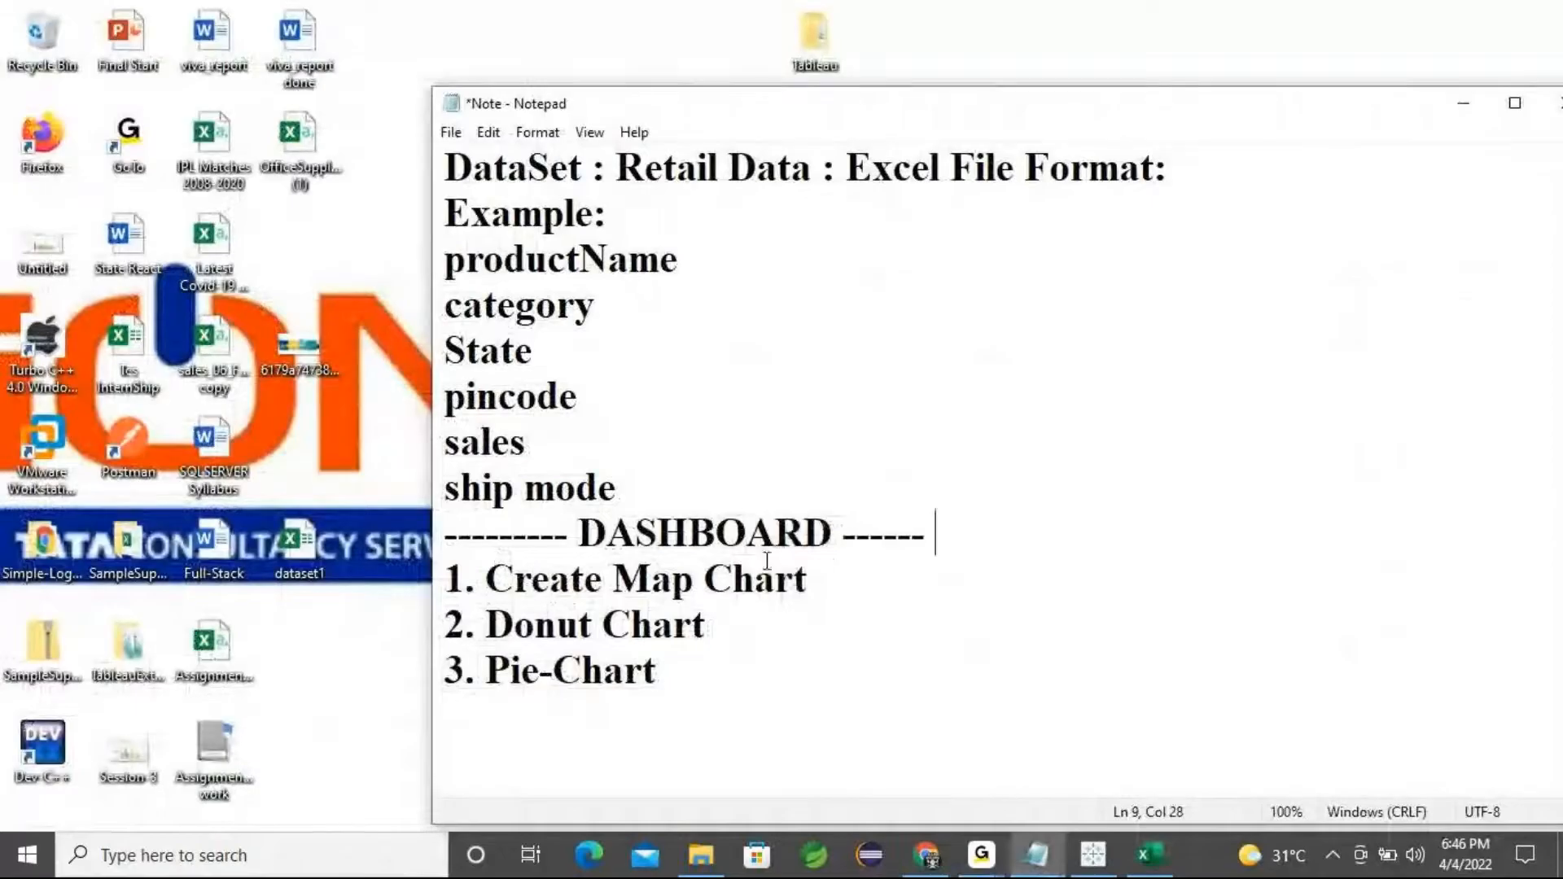
left_click_drag(829, 568, 444, 579)
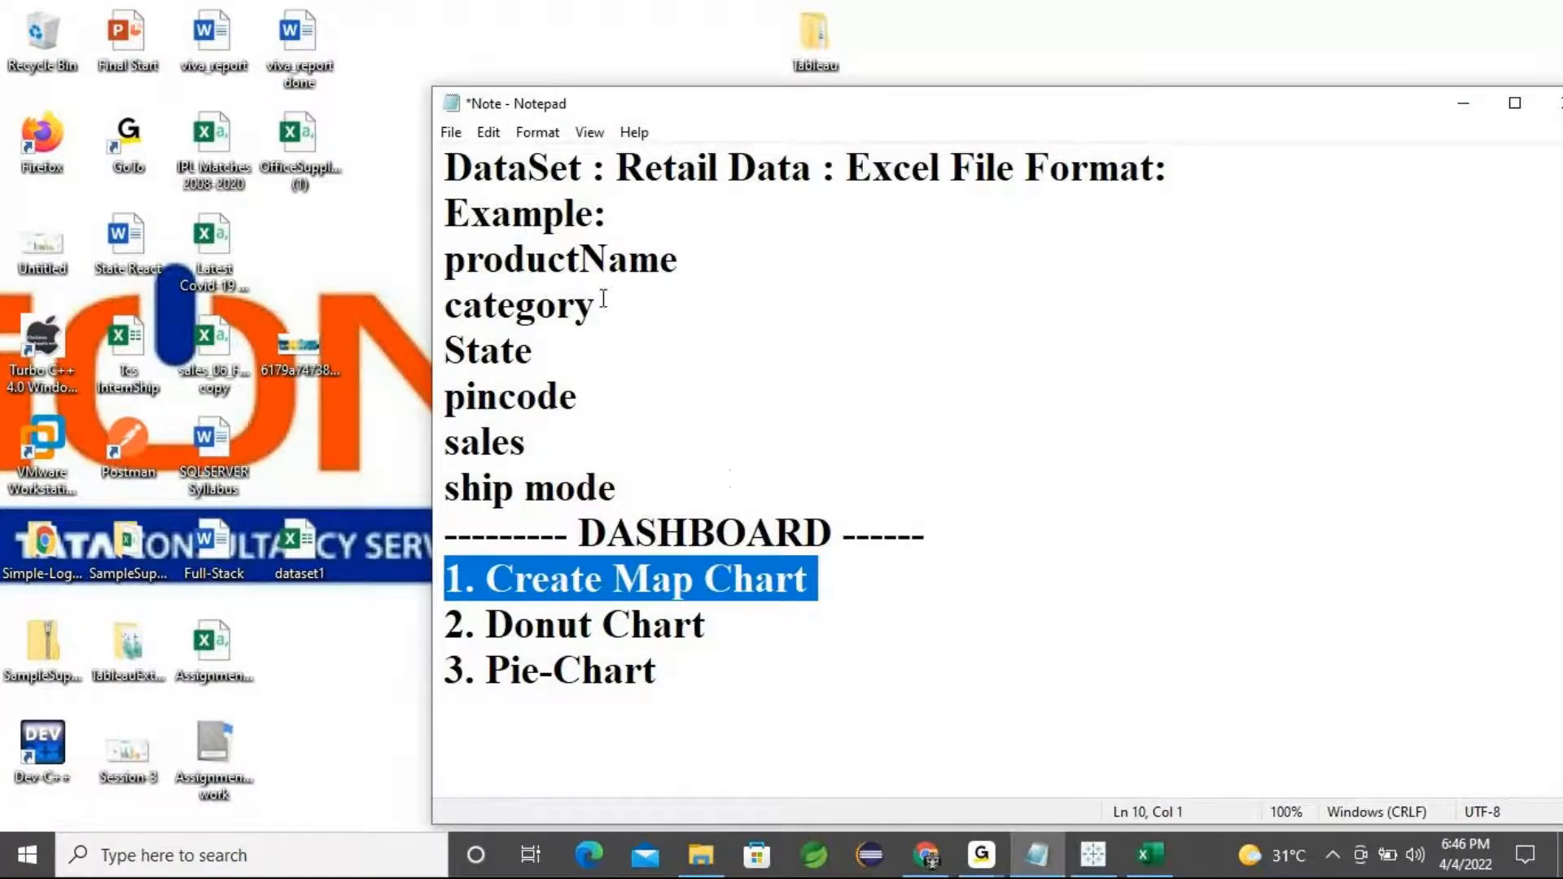
left_click_drag(554, 354, 444, 350)
left_click_drag(539, 444, 444, 448)
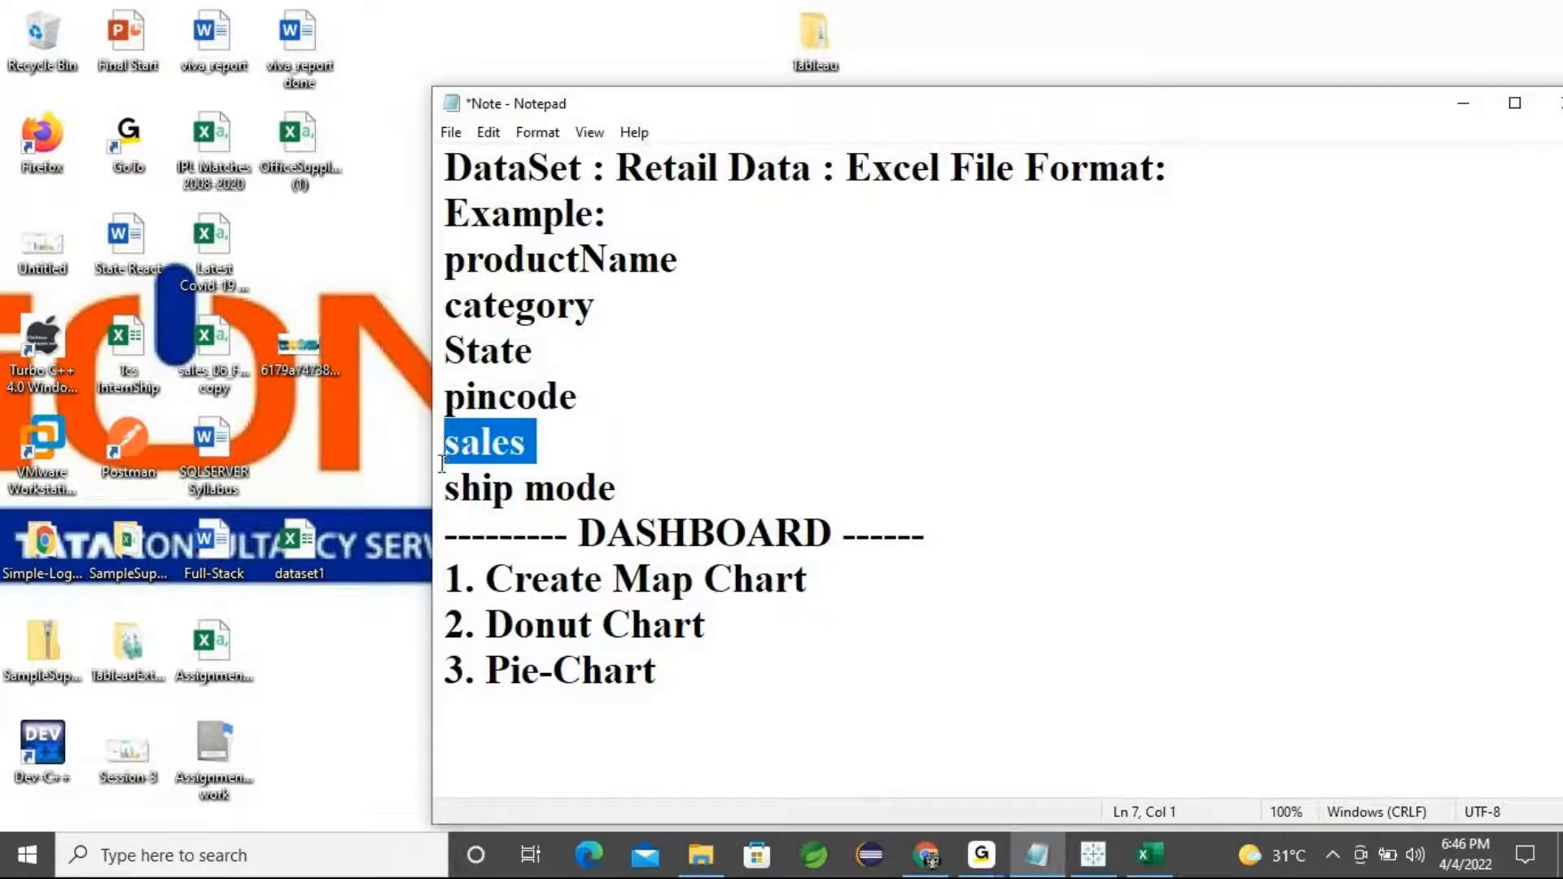
left_click_drag(1361, 121, 1270, 110)
Switch to the GoTo meeting window
left_click(979, 862)
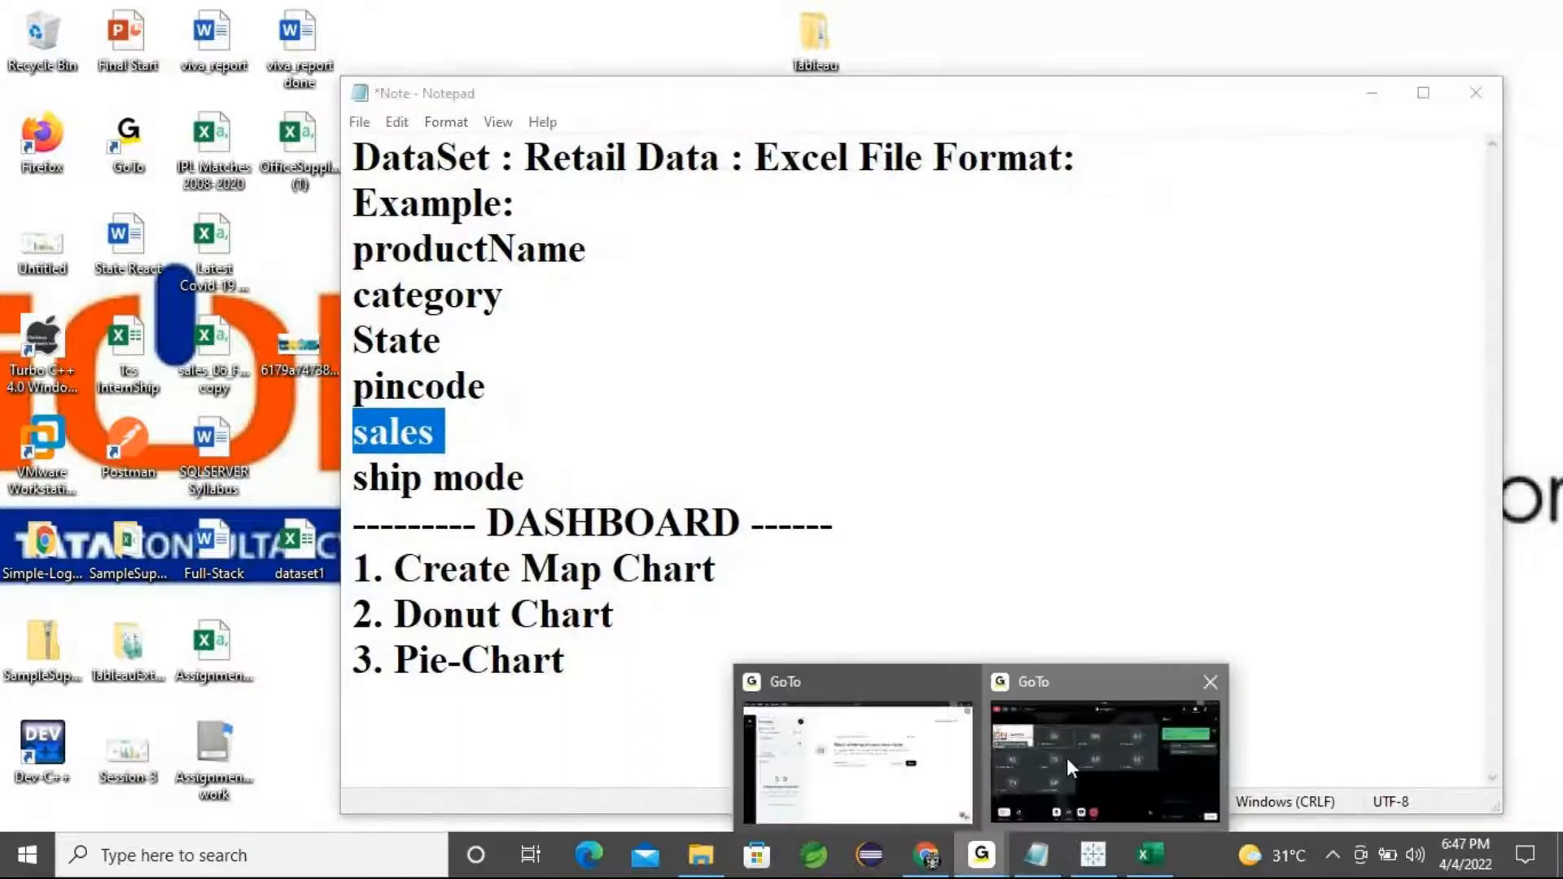
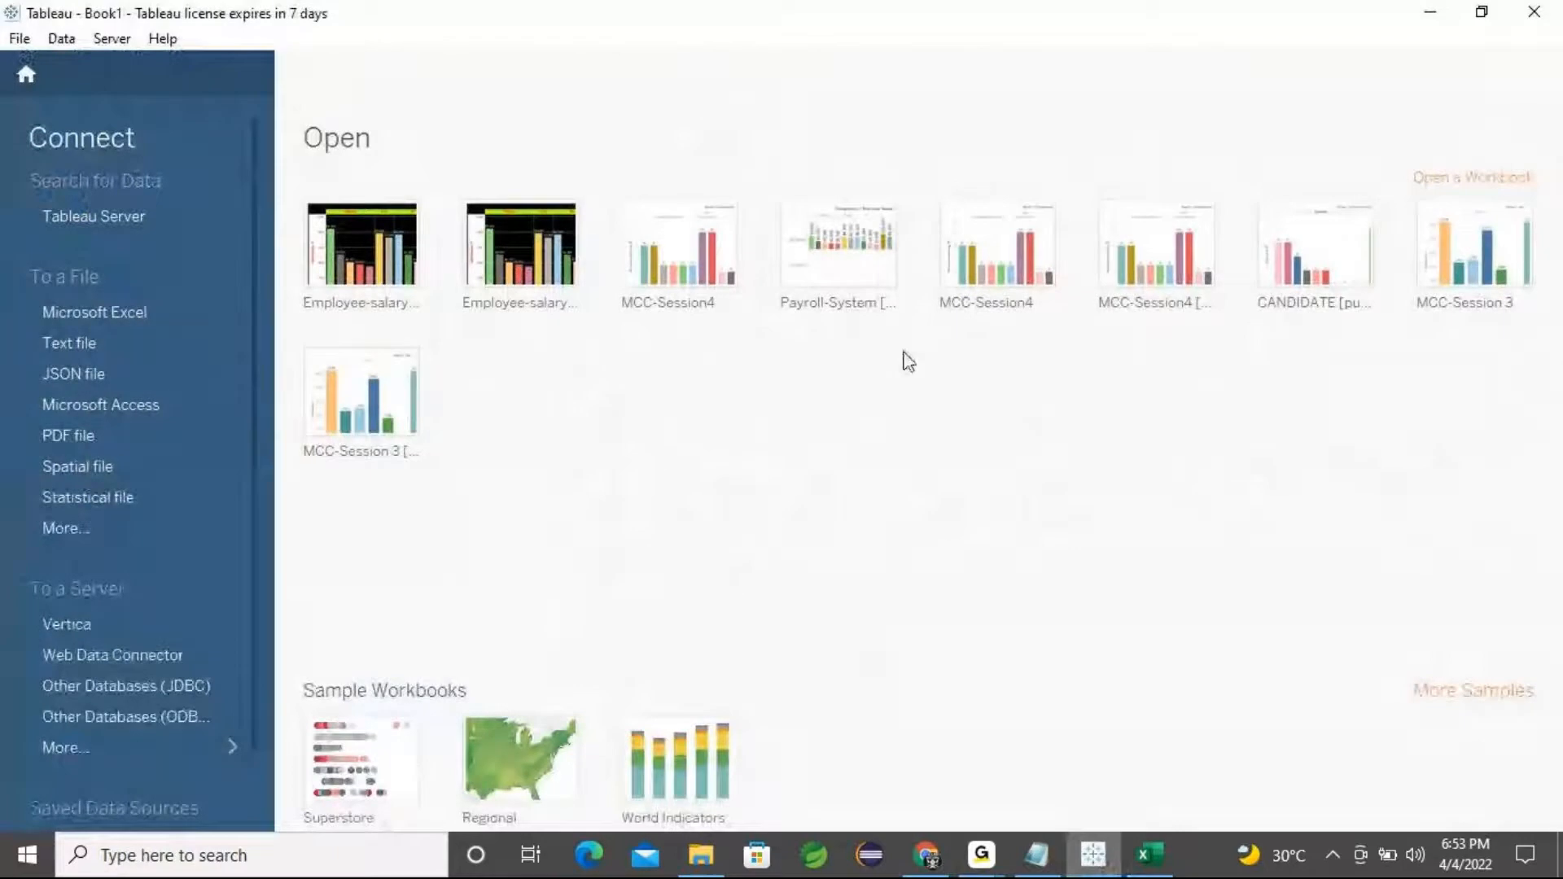
Switch to the Retail Data workbook and scroll back to the first rows of the data
left_click(1136, 858)
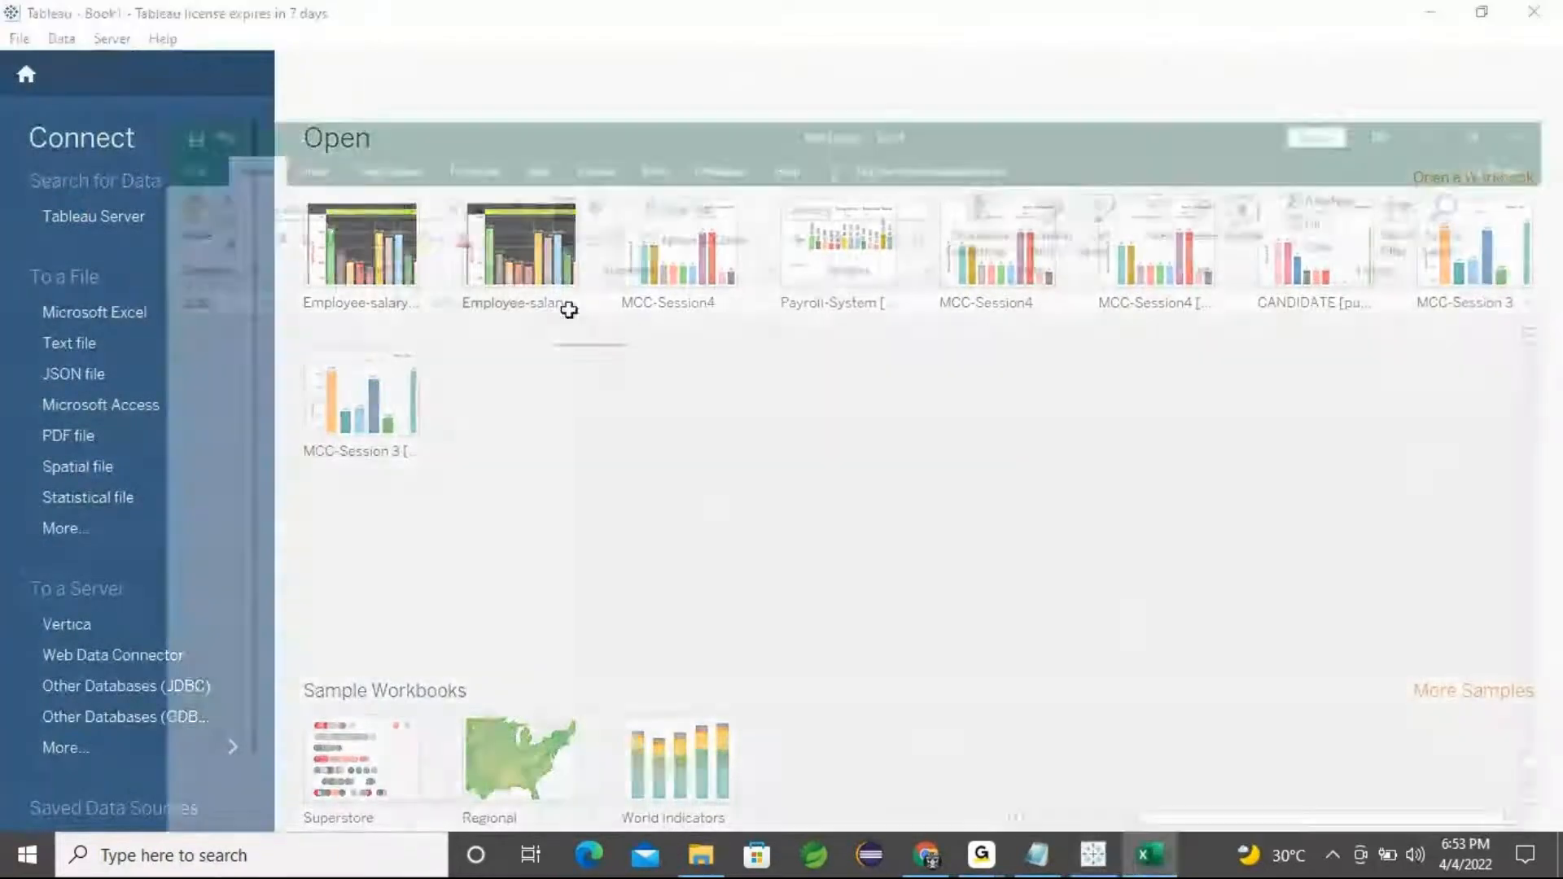
scroll(273, 486, "up", 5)
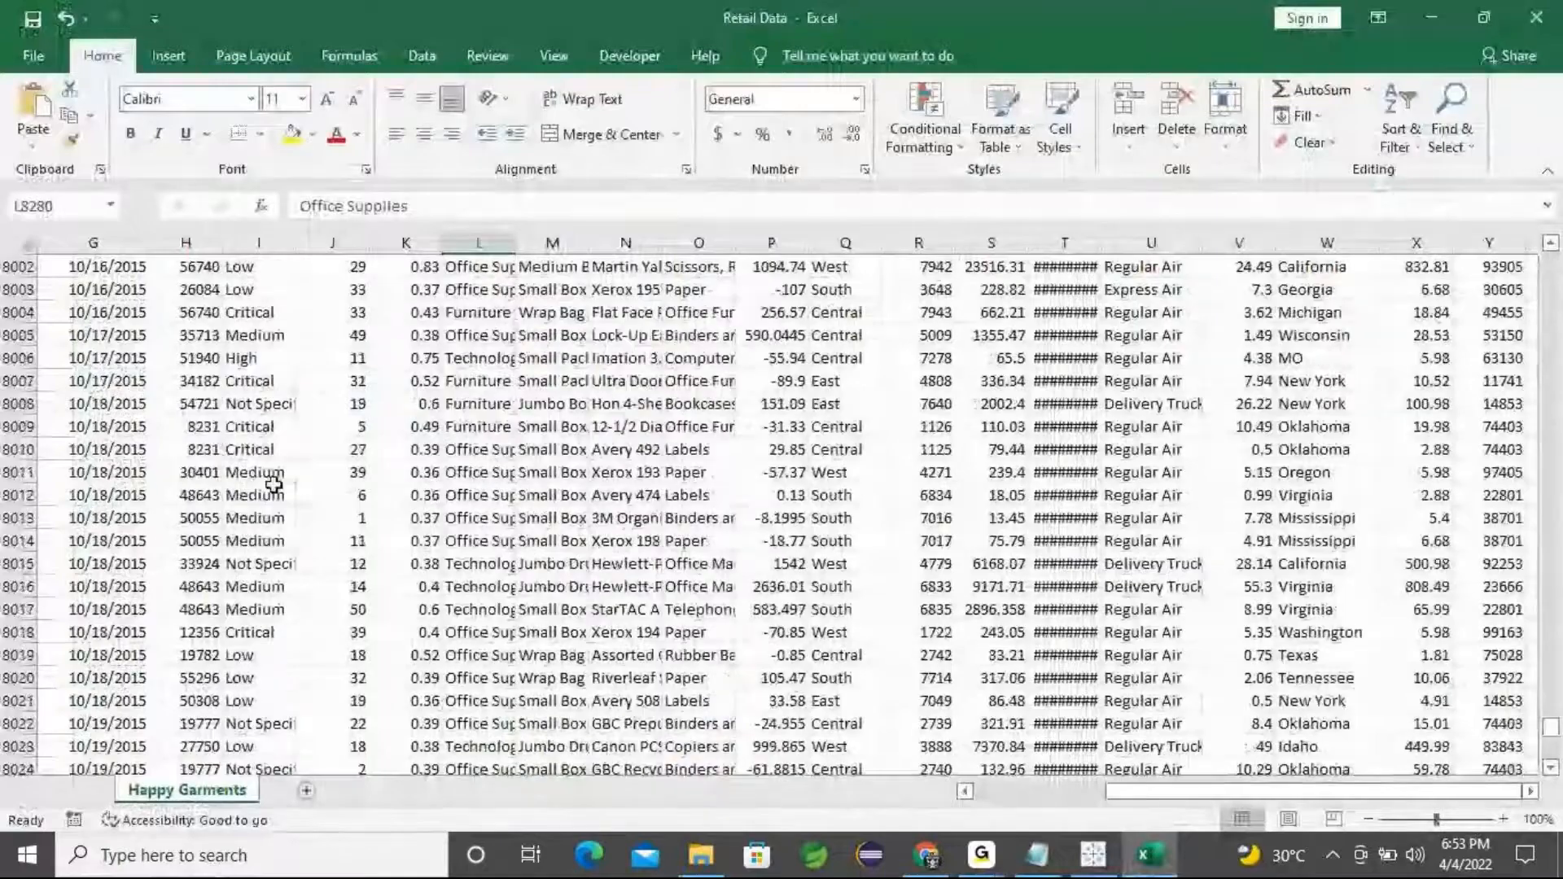
scroll(273, 485, "up", 5)
left_click_drag(1549, 741, 1550, 262)
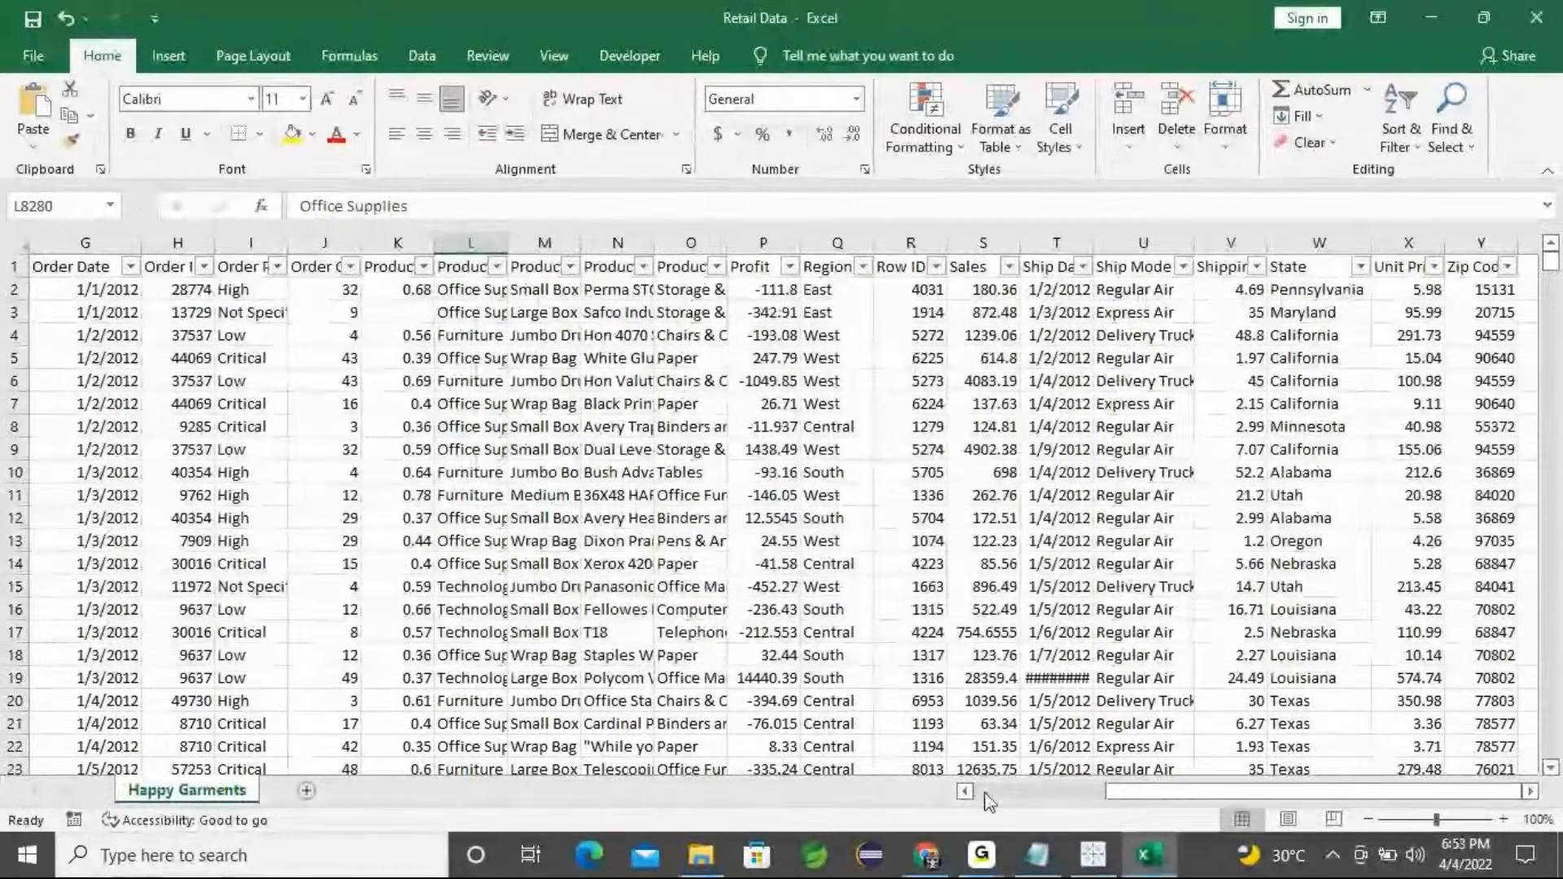
Switch to the notes and highlight the 'Create Map Chart', 'Donut Chart' and 'Pie-Chart' task lines
key("alt+Tab")
left_click_drag(724, 570, 405, 553)
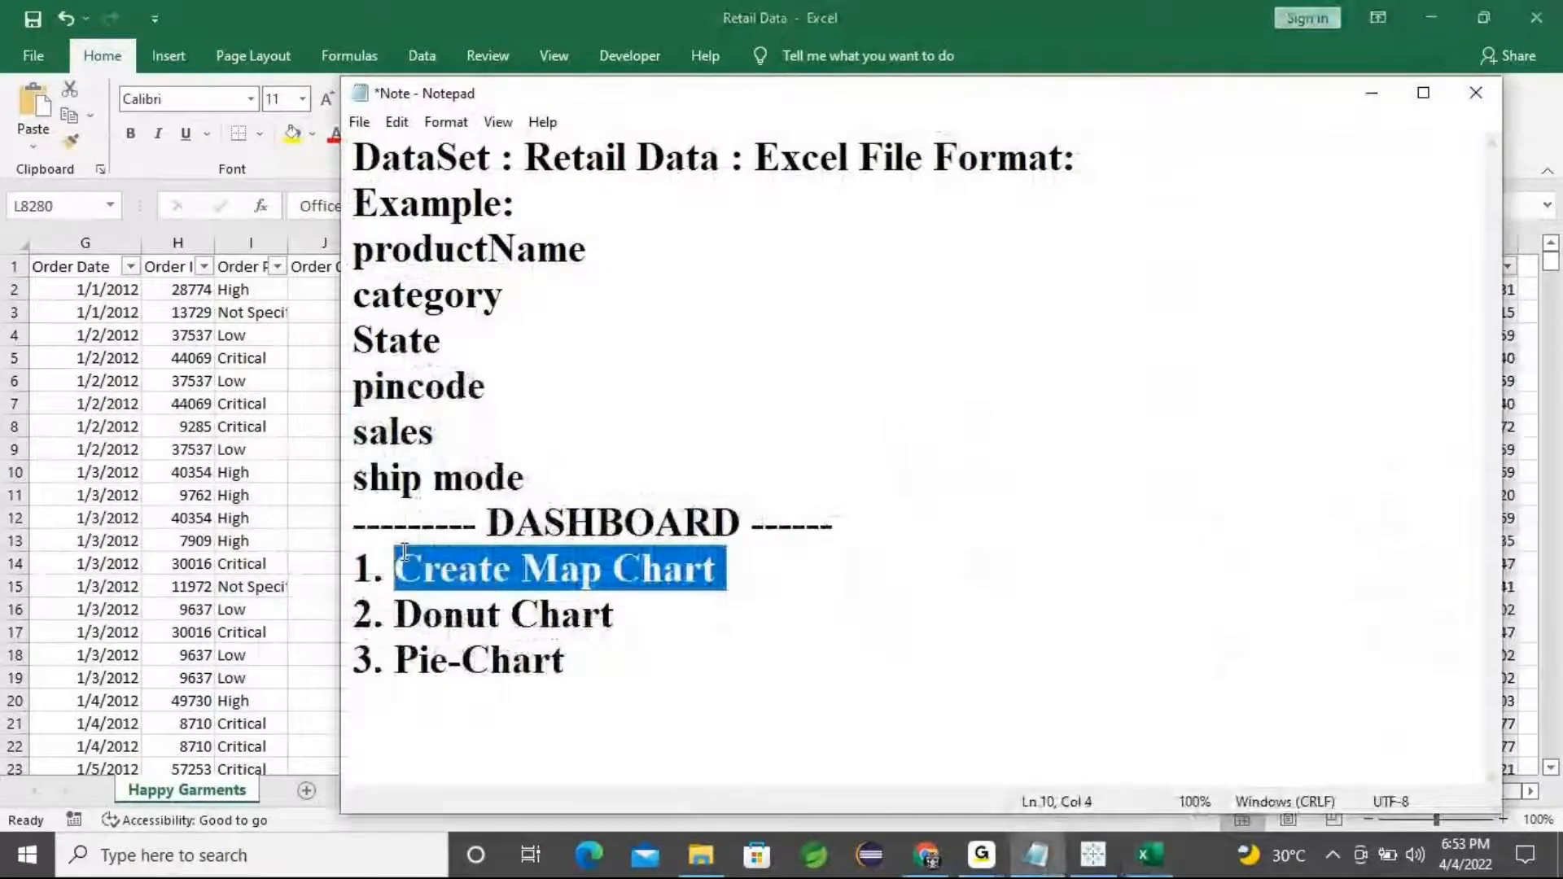
left_click_drag(645, 614, 396, 615)
left_click_drag(567, 663, 491, 663)
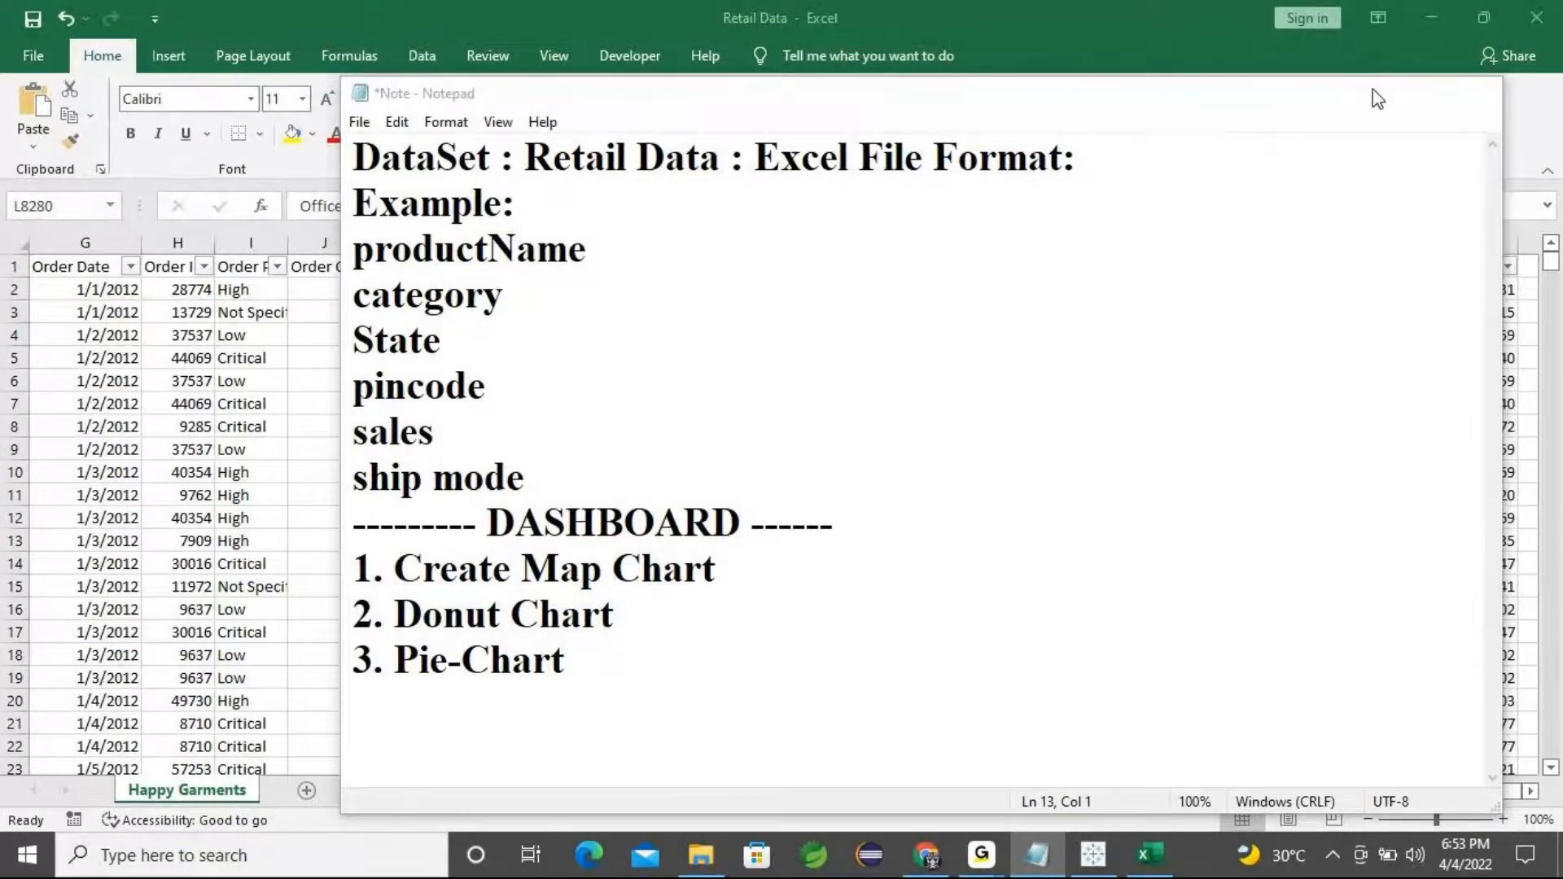
Connect Tableau to the Retail Data Excel file in the Tableau Session-6 folder
left_click(1372, 91)
left_click(1432, 18)
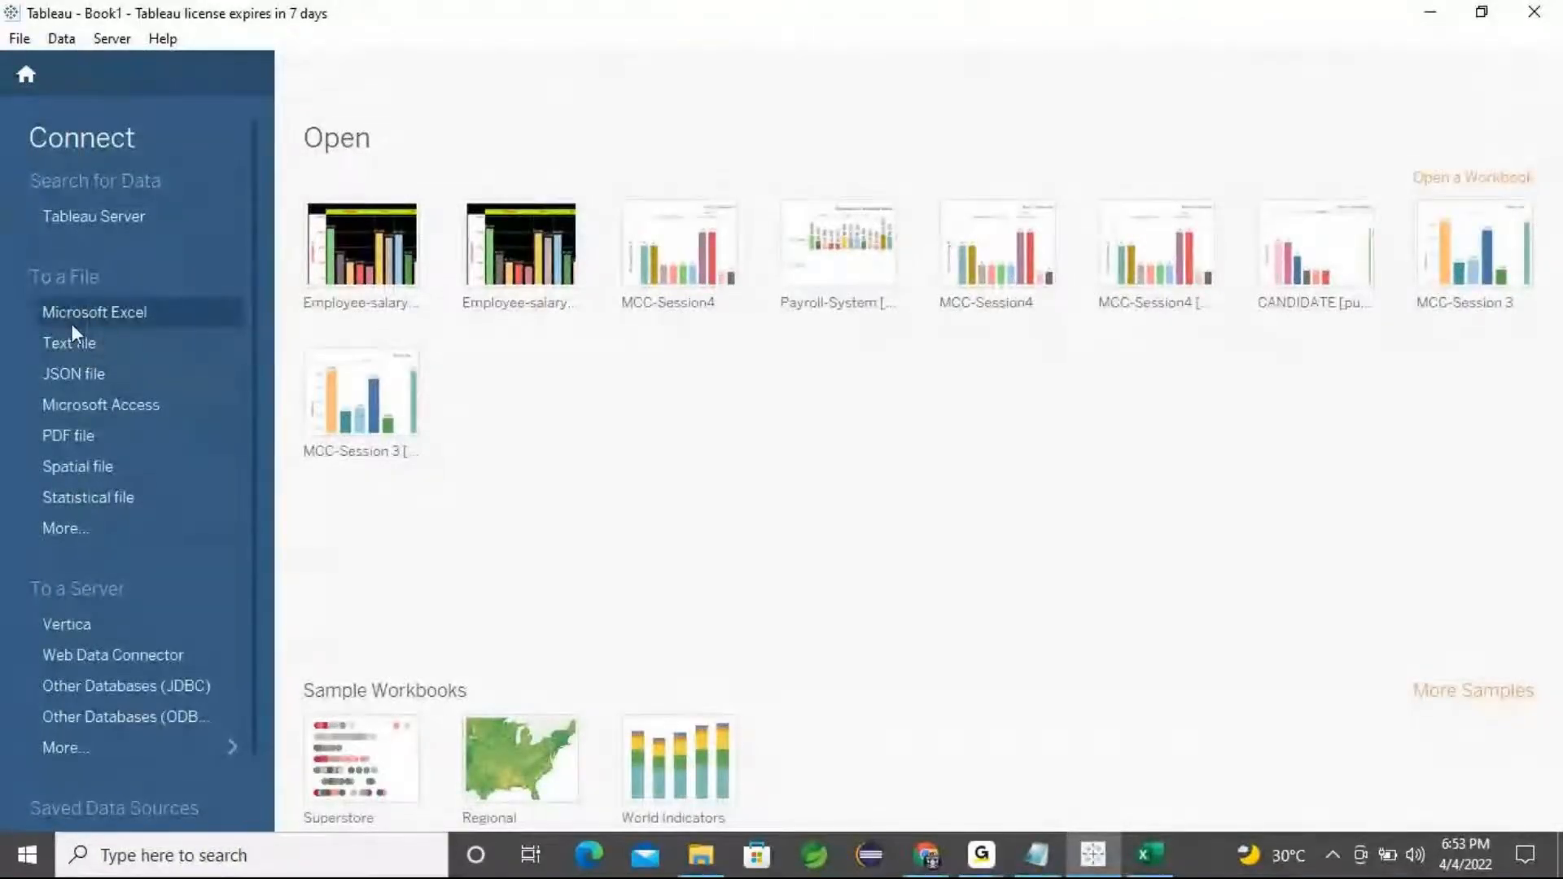
left_click(116, 316)
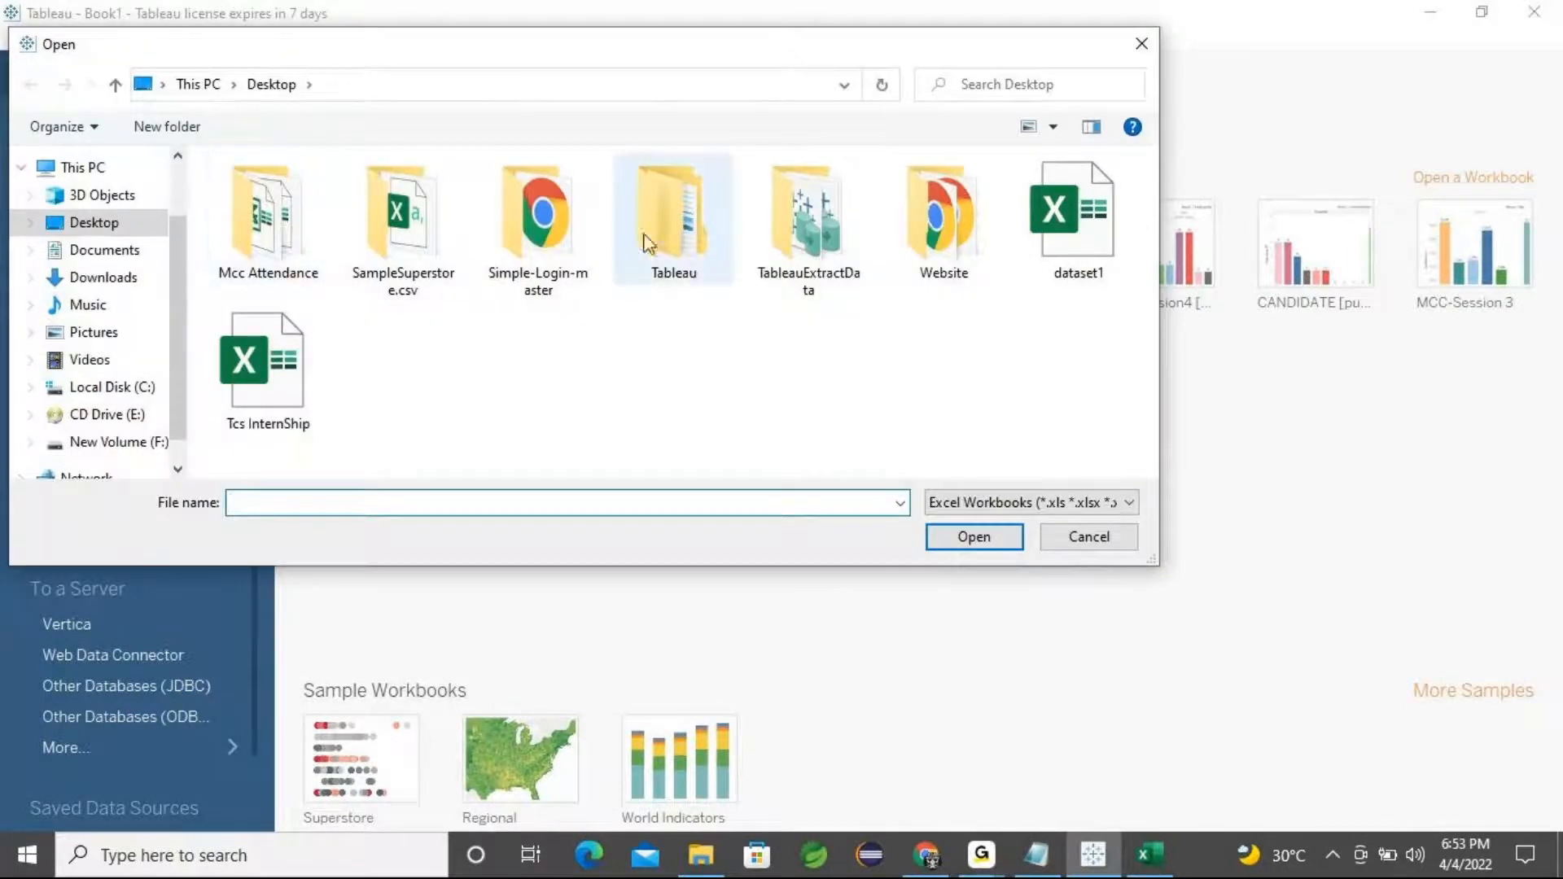
double_click(674, 219)
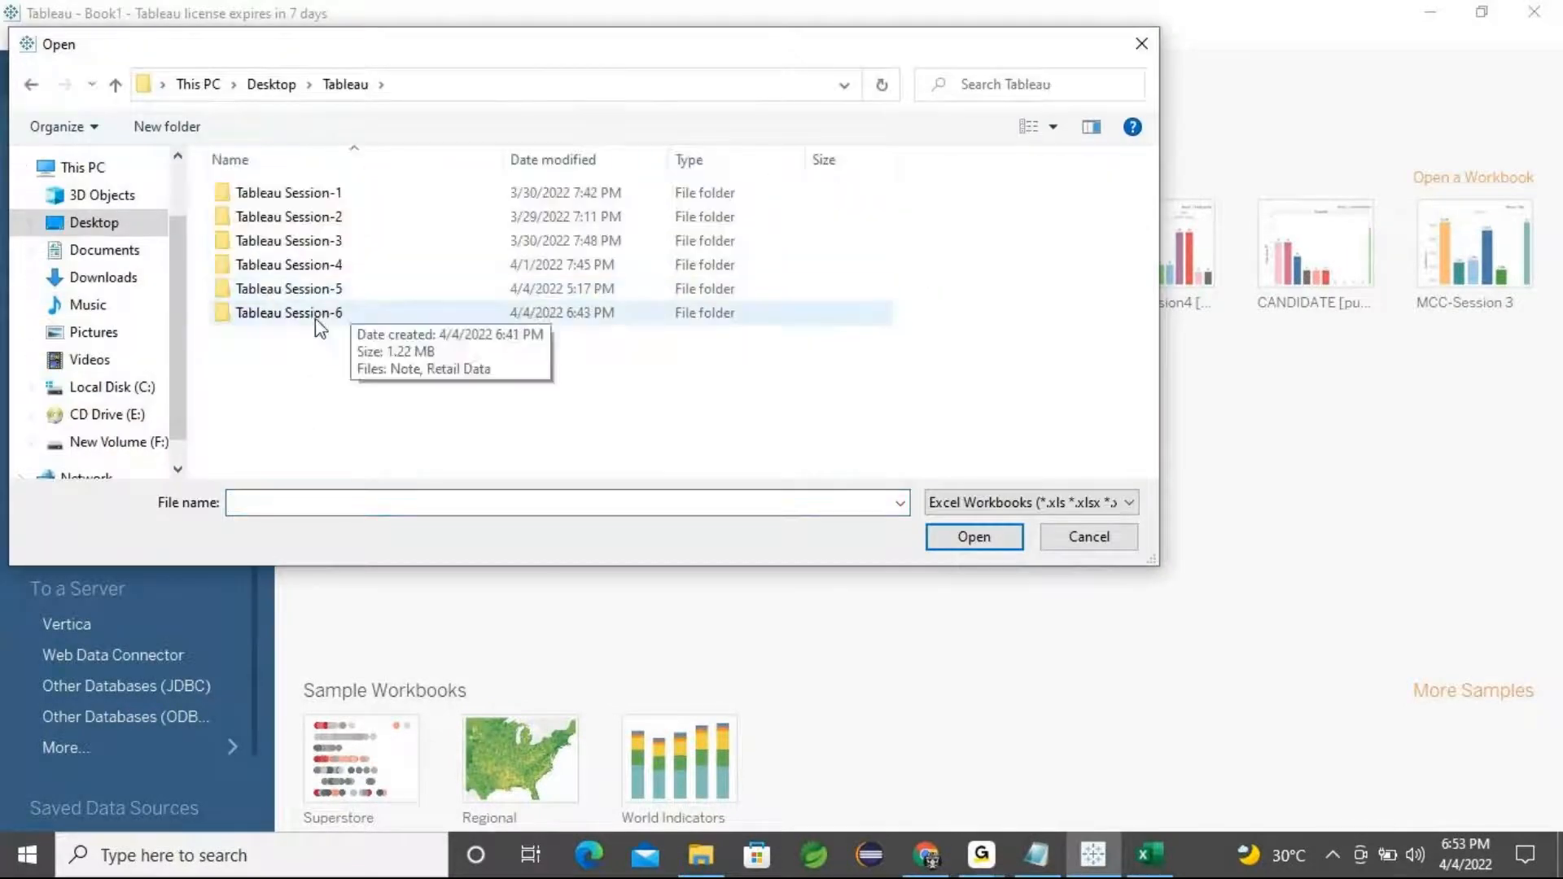
double_click(315, 316)
left_click(279, 194)
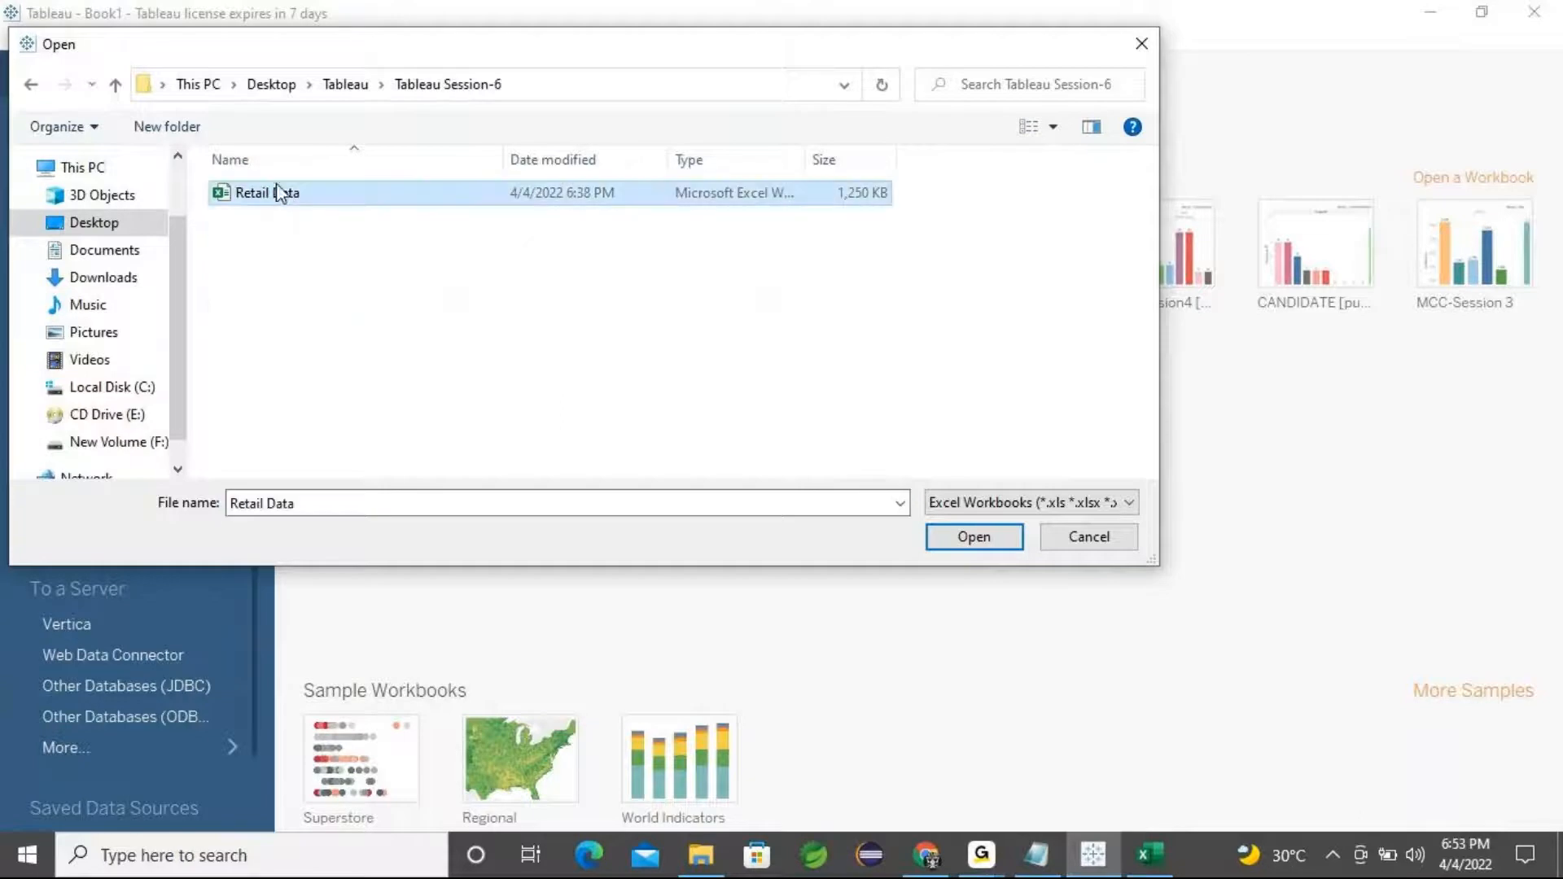
left_click(975, 538)
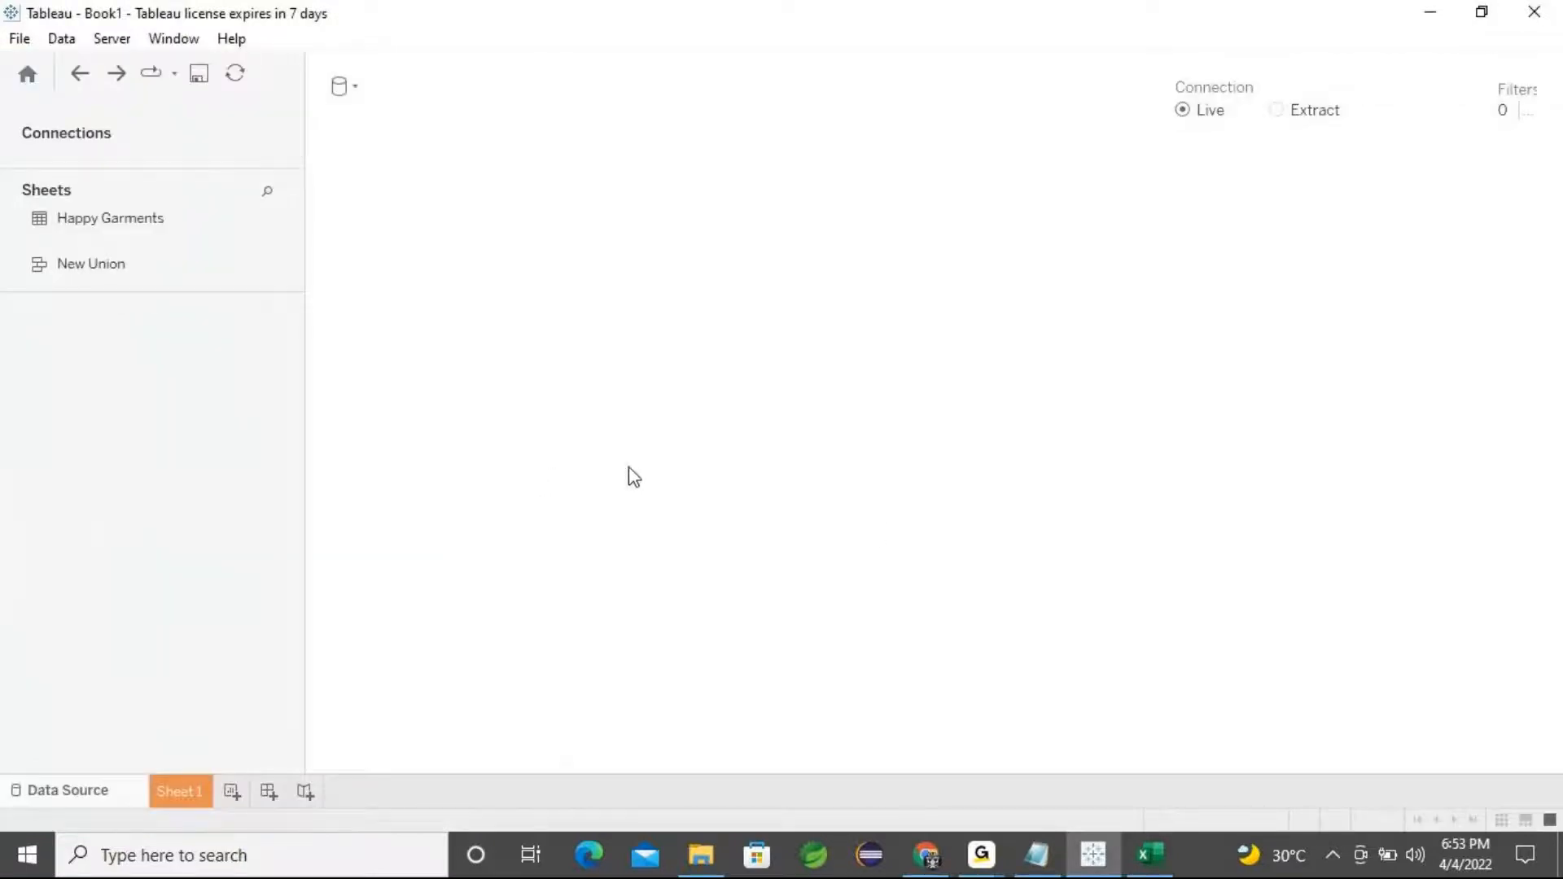
Expand the data preview of the Happy Garments table and scroll across its columns
left_click(1154, 871)
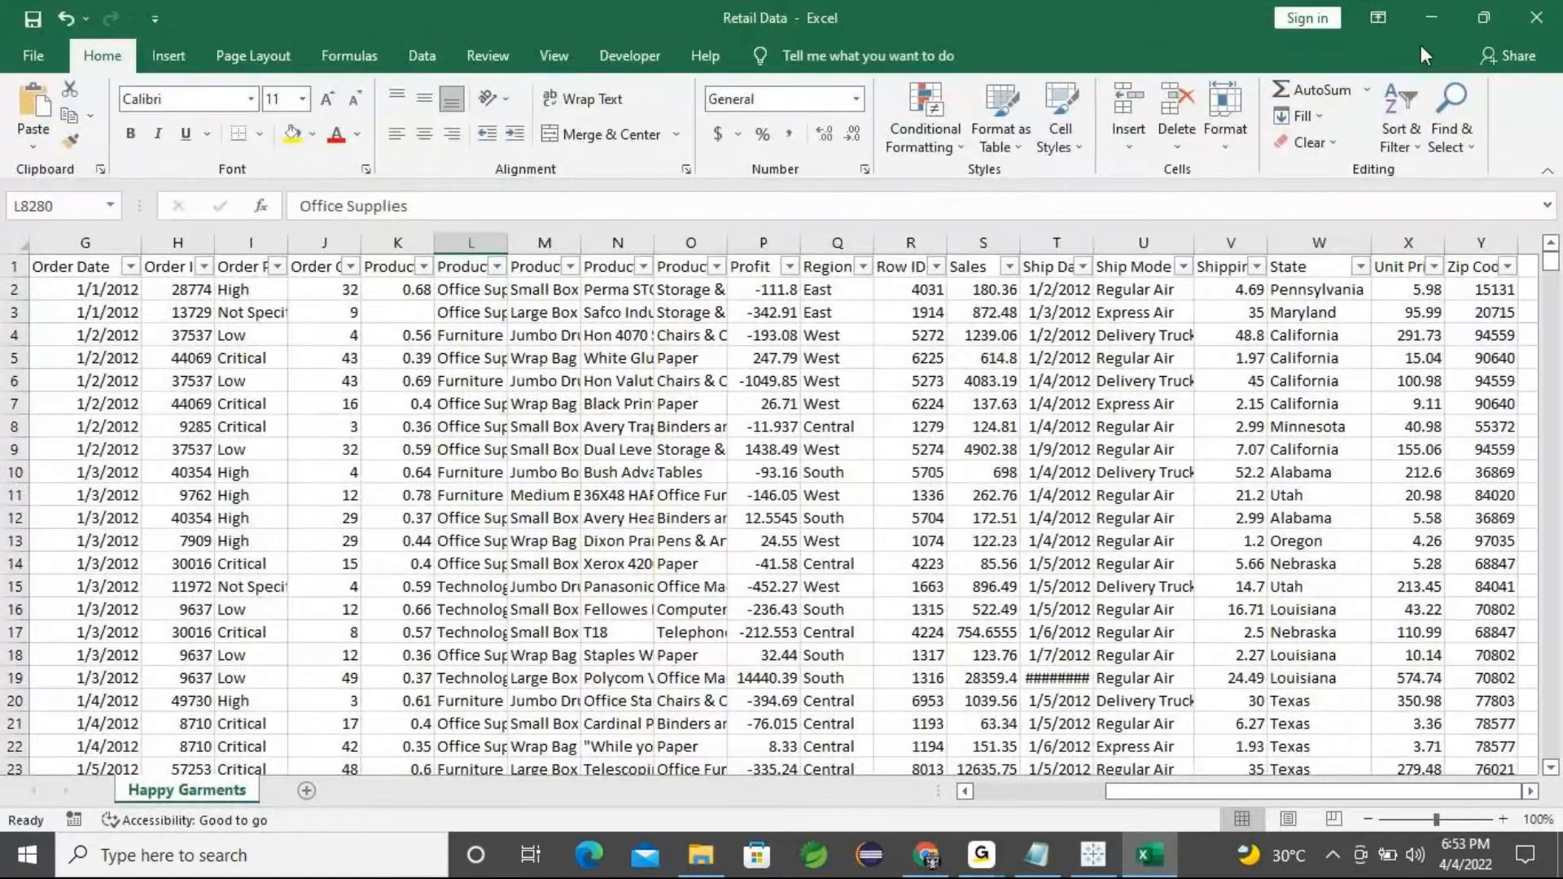
left_click(1423, 11)
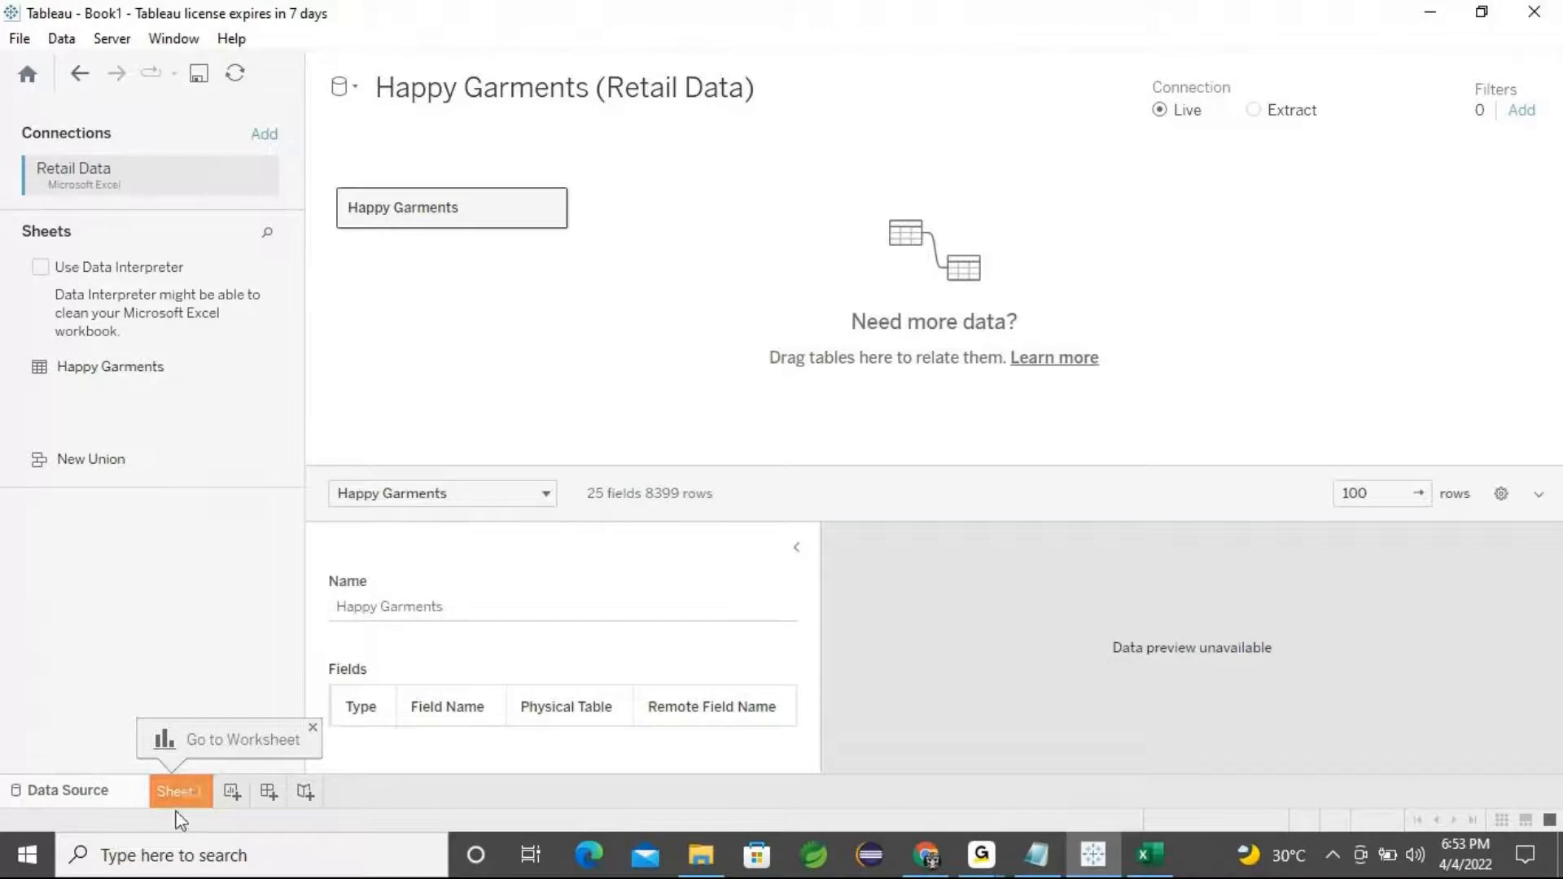
left_click(797, 547)
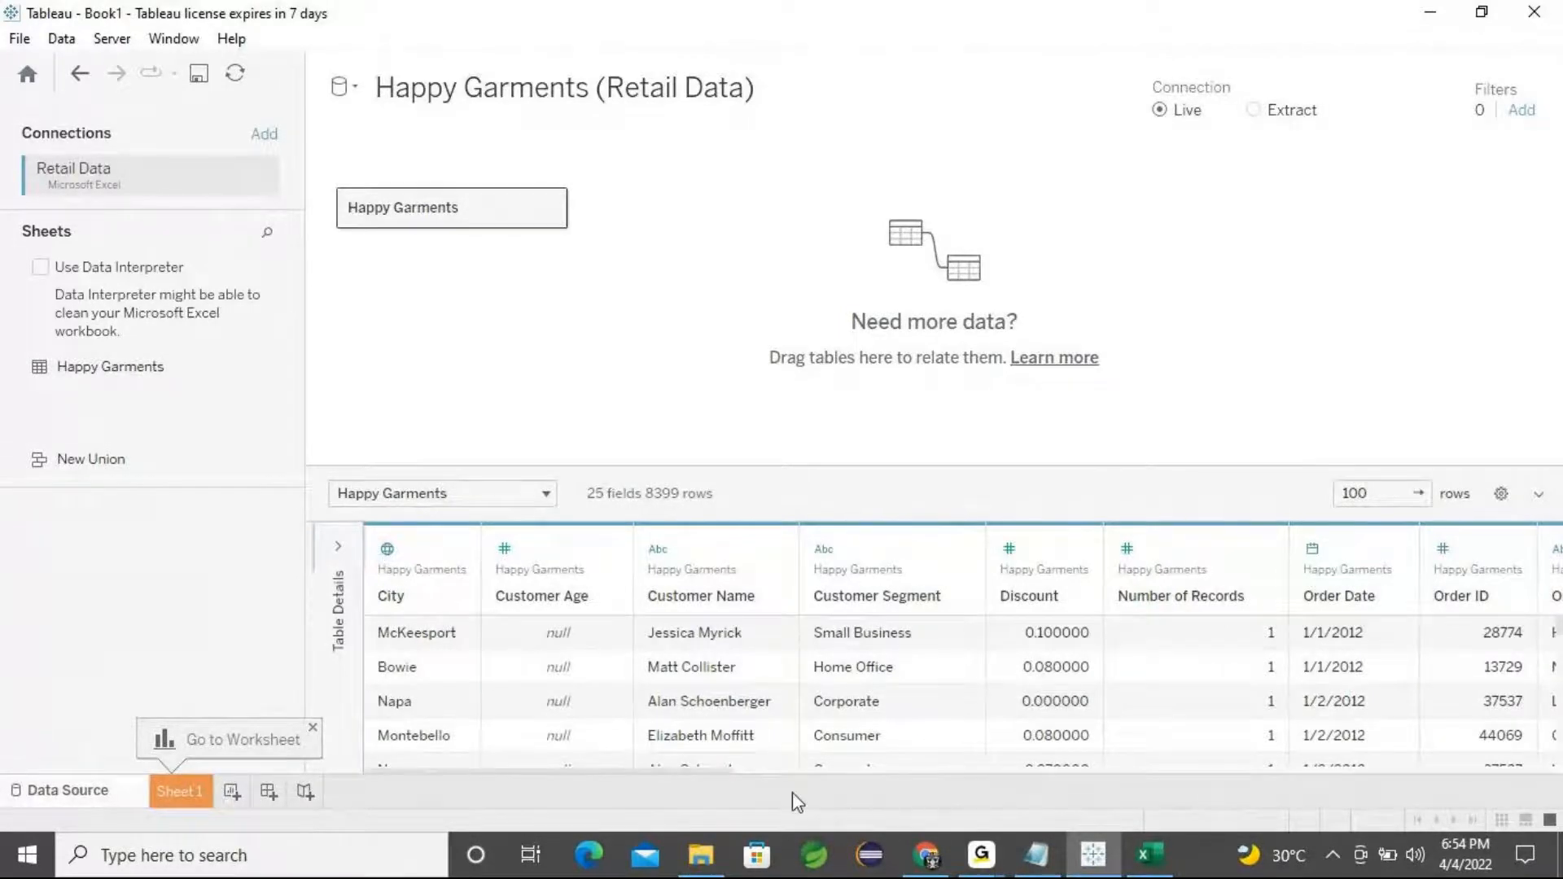
left_click_drag(689, 772, 1478, 769)
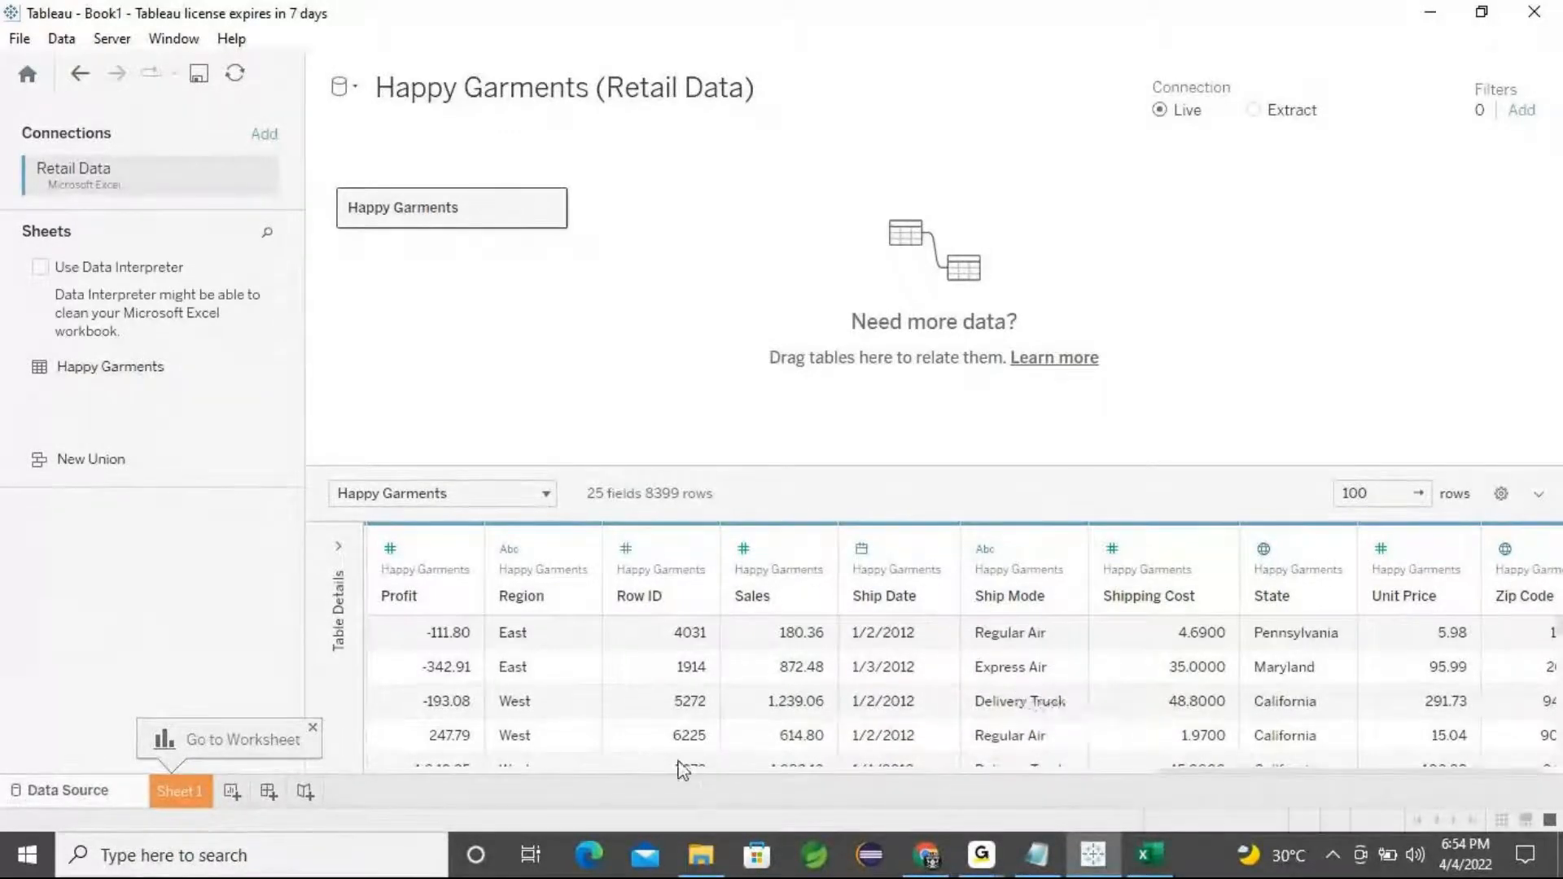
Open Sheet 1 and look through the dimensions and measures in the data pane
left_click(174, 792)
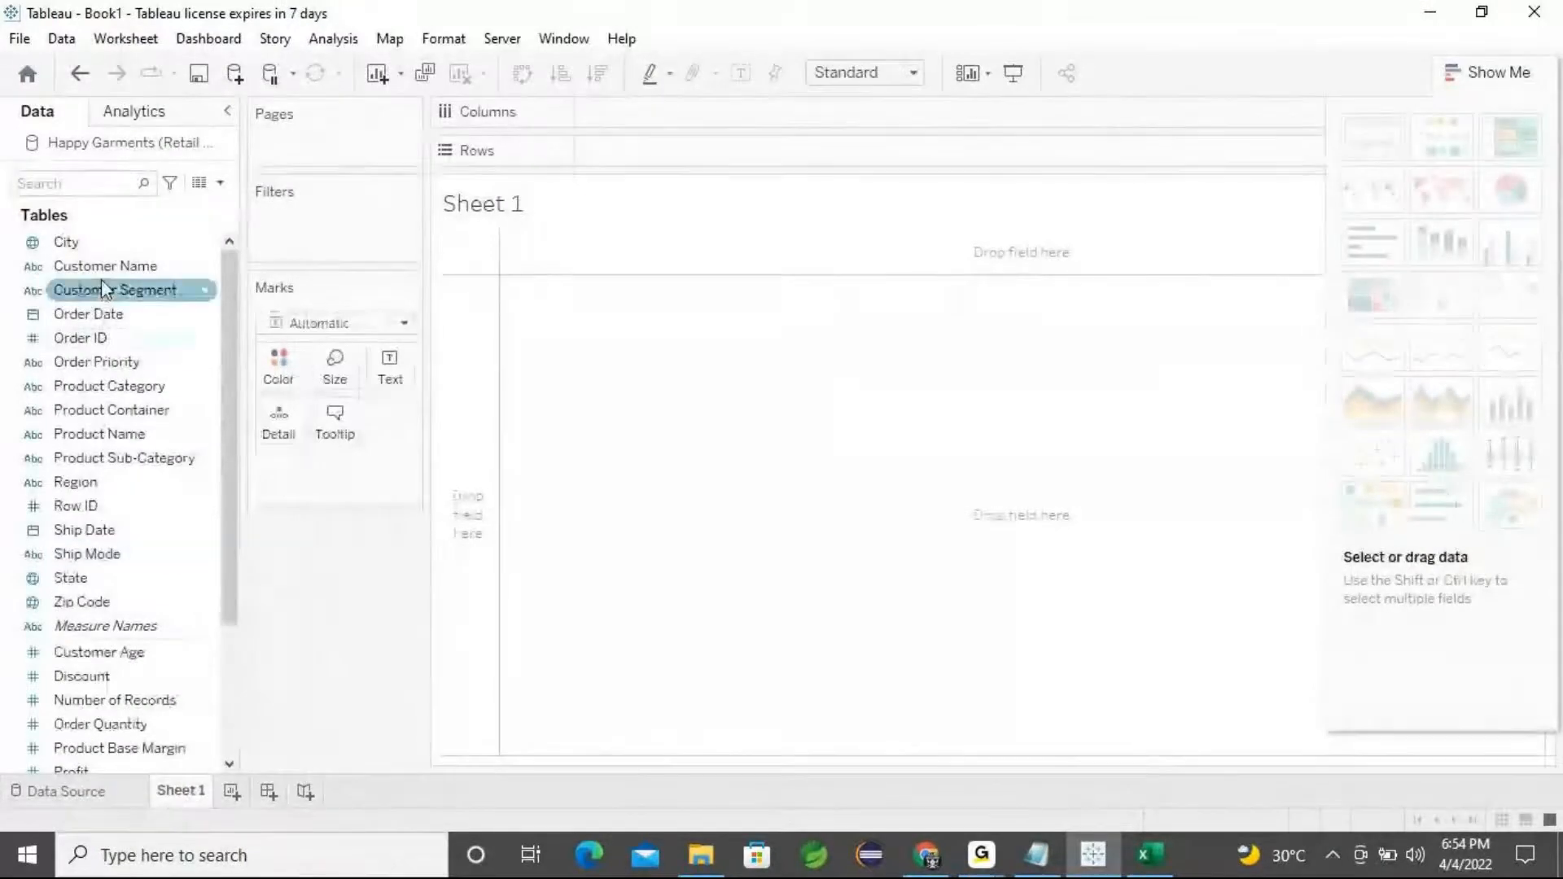
scroll(181, 588, "down", 3)
scroll(181, 593, "up", 3)
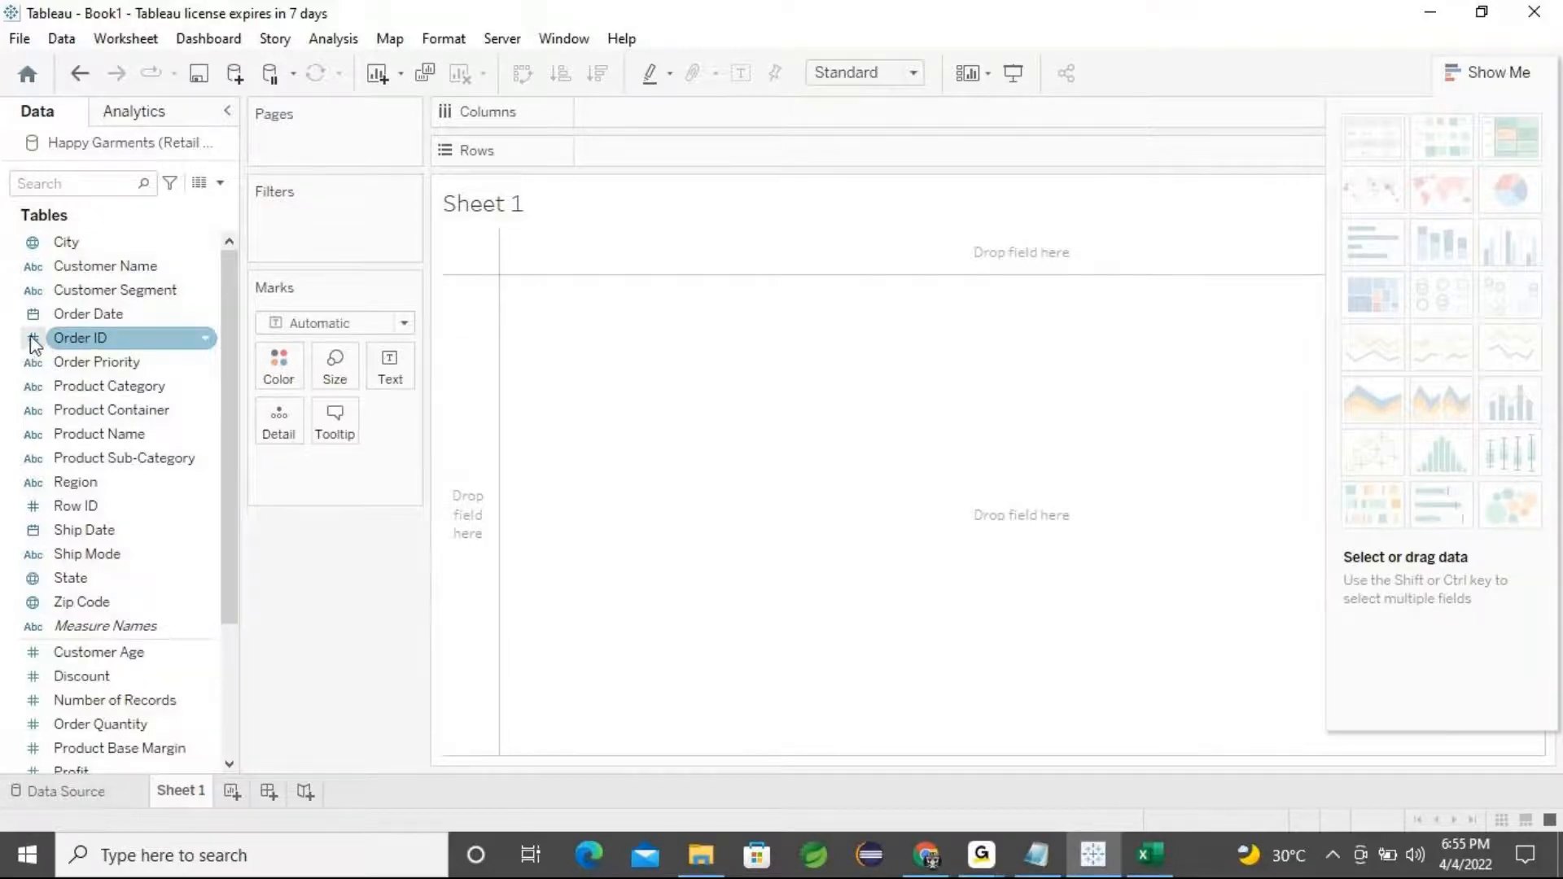
left_click(101, 530)
scroll(70, 743, "down", 3)
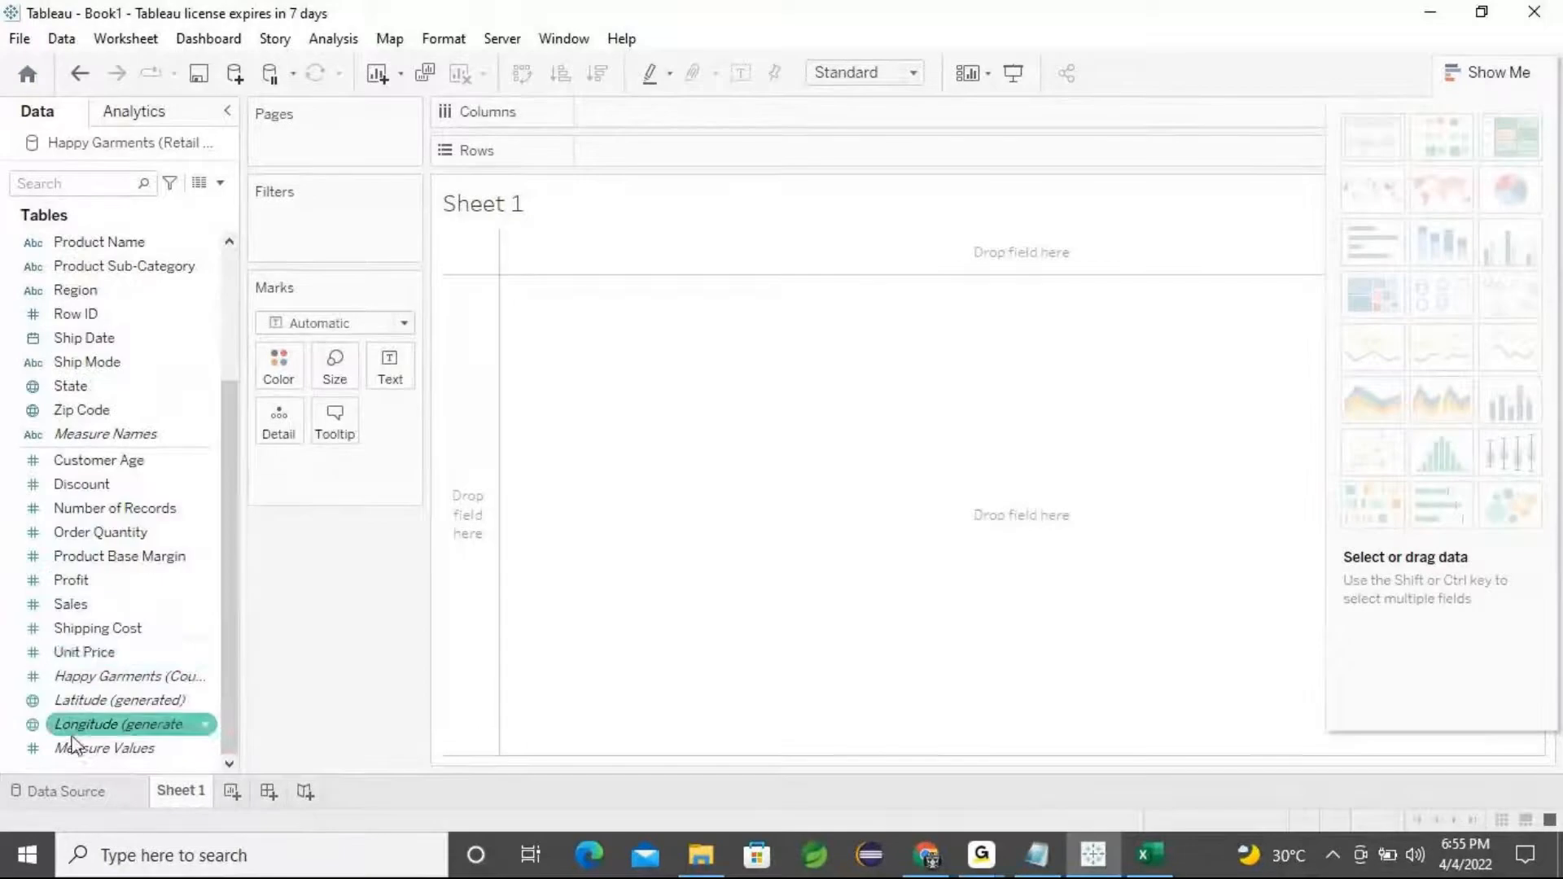
left_click(36, 464)
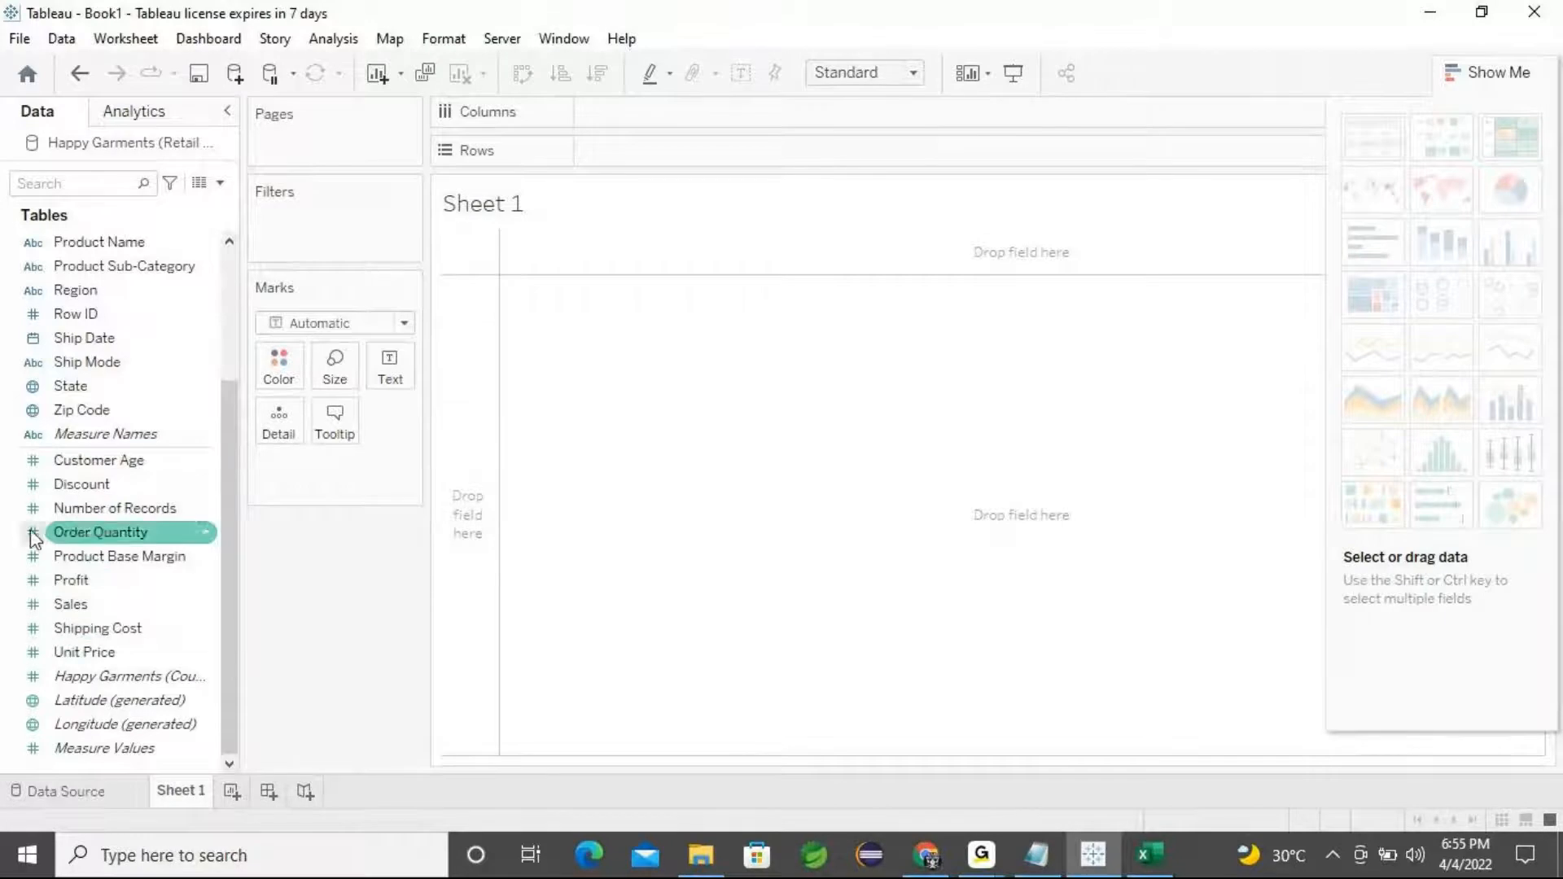
scroll(33, 582, "up", 3)
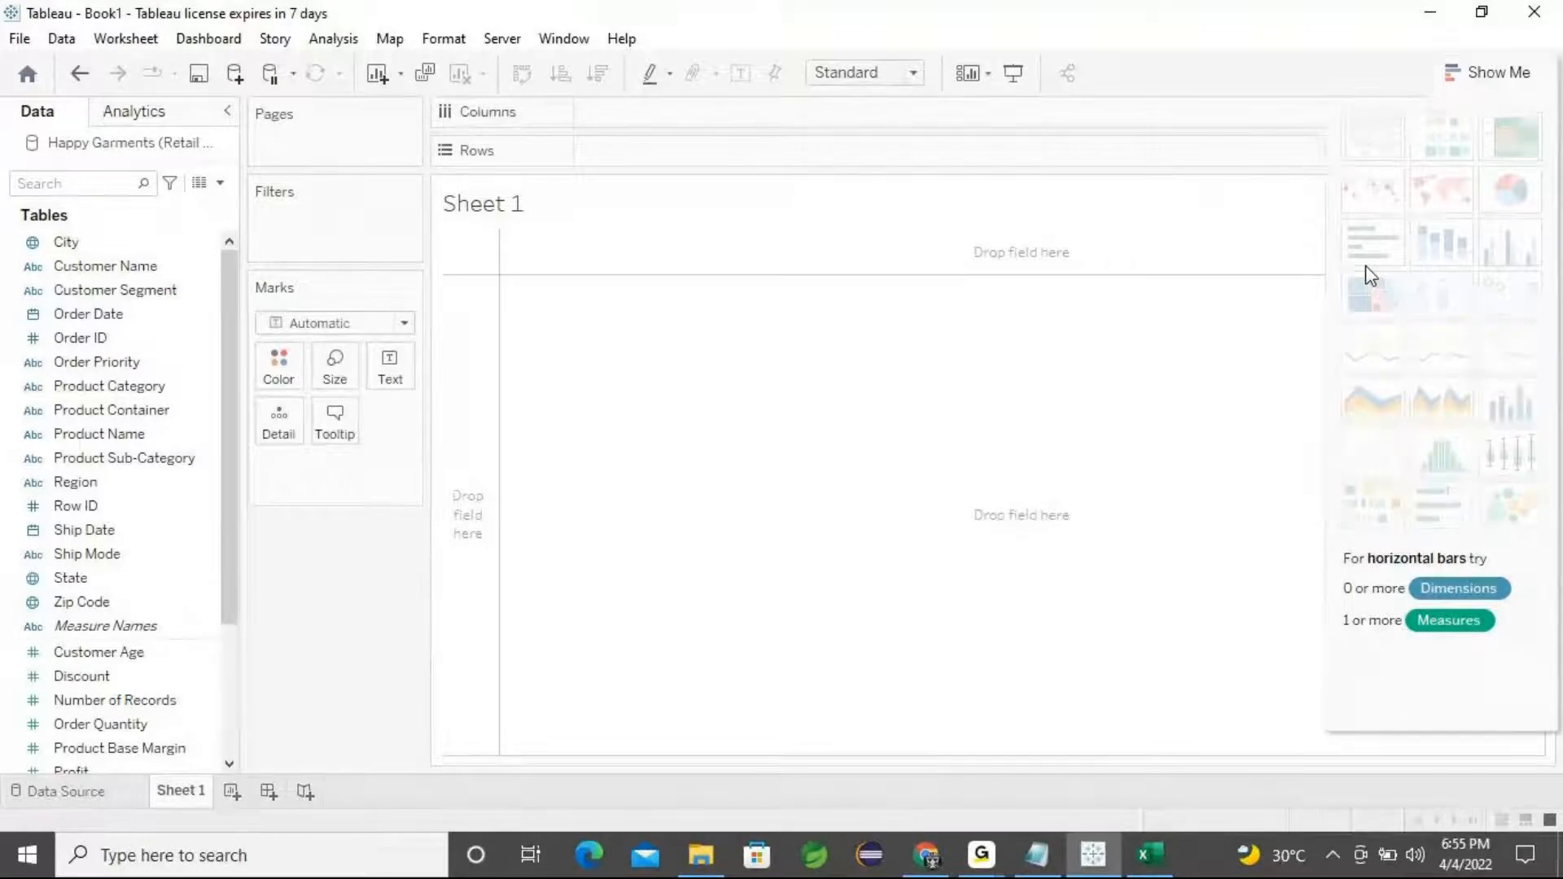
left_click(1331, 851)
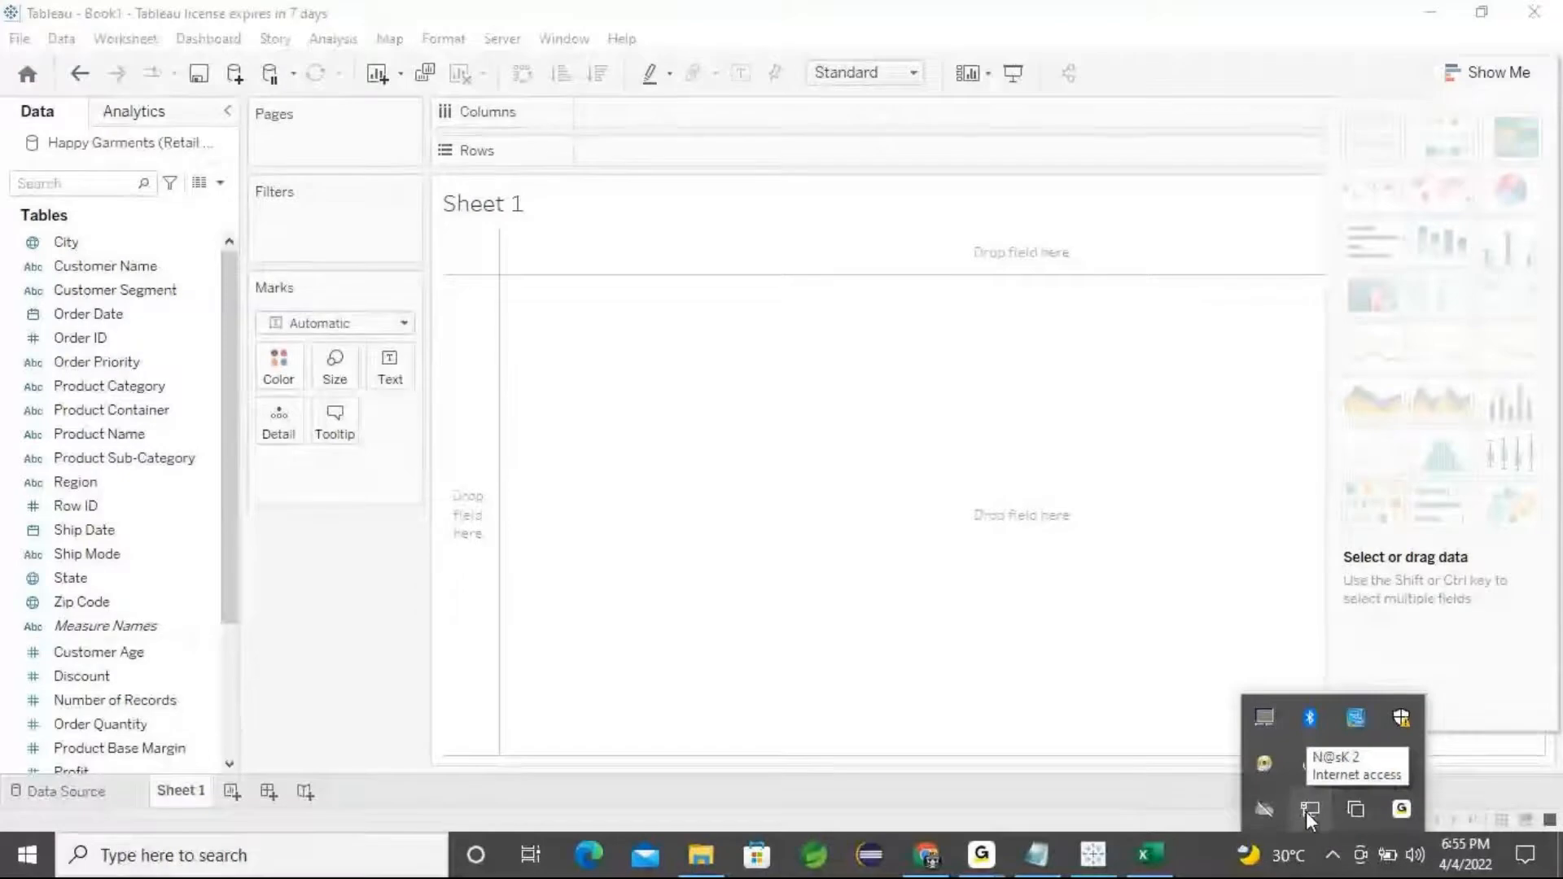
left_click(837, 471)
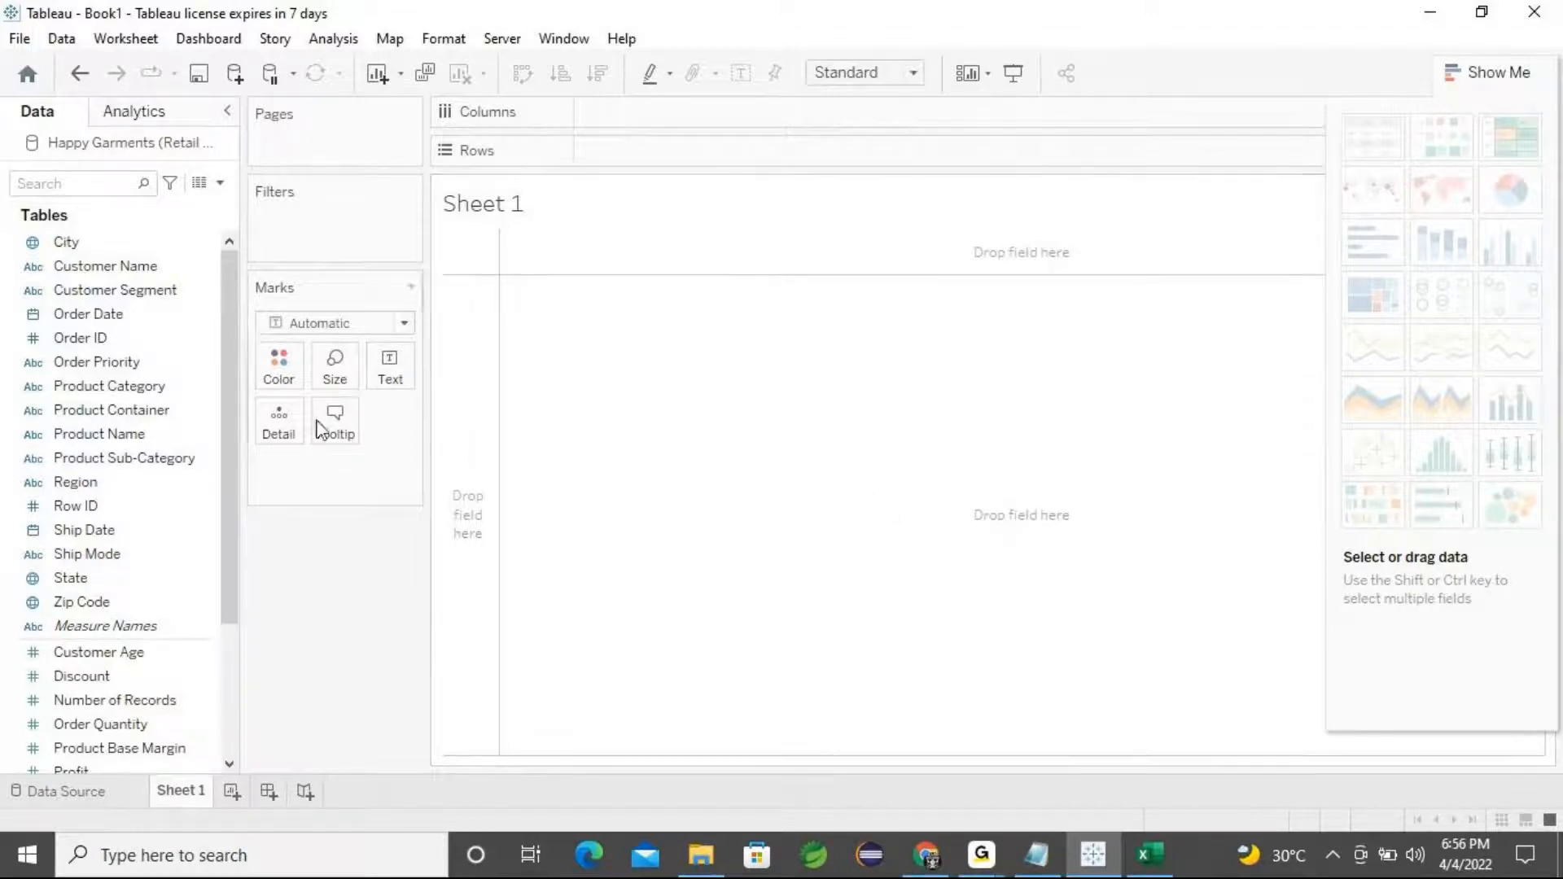
Build a symbol map by adding the State field and zoom the map into the United States
left_click(88, 579)
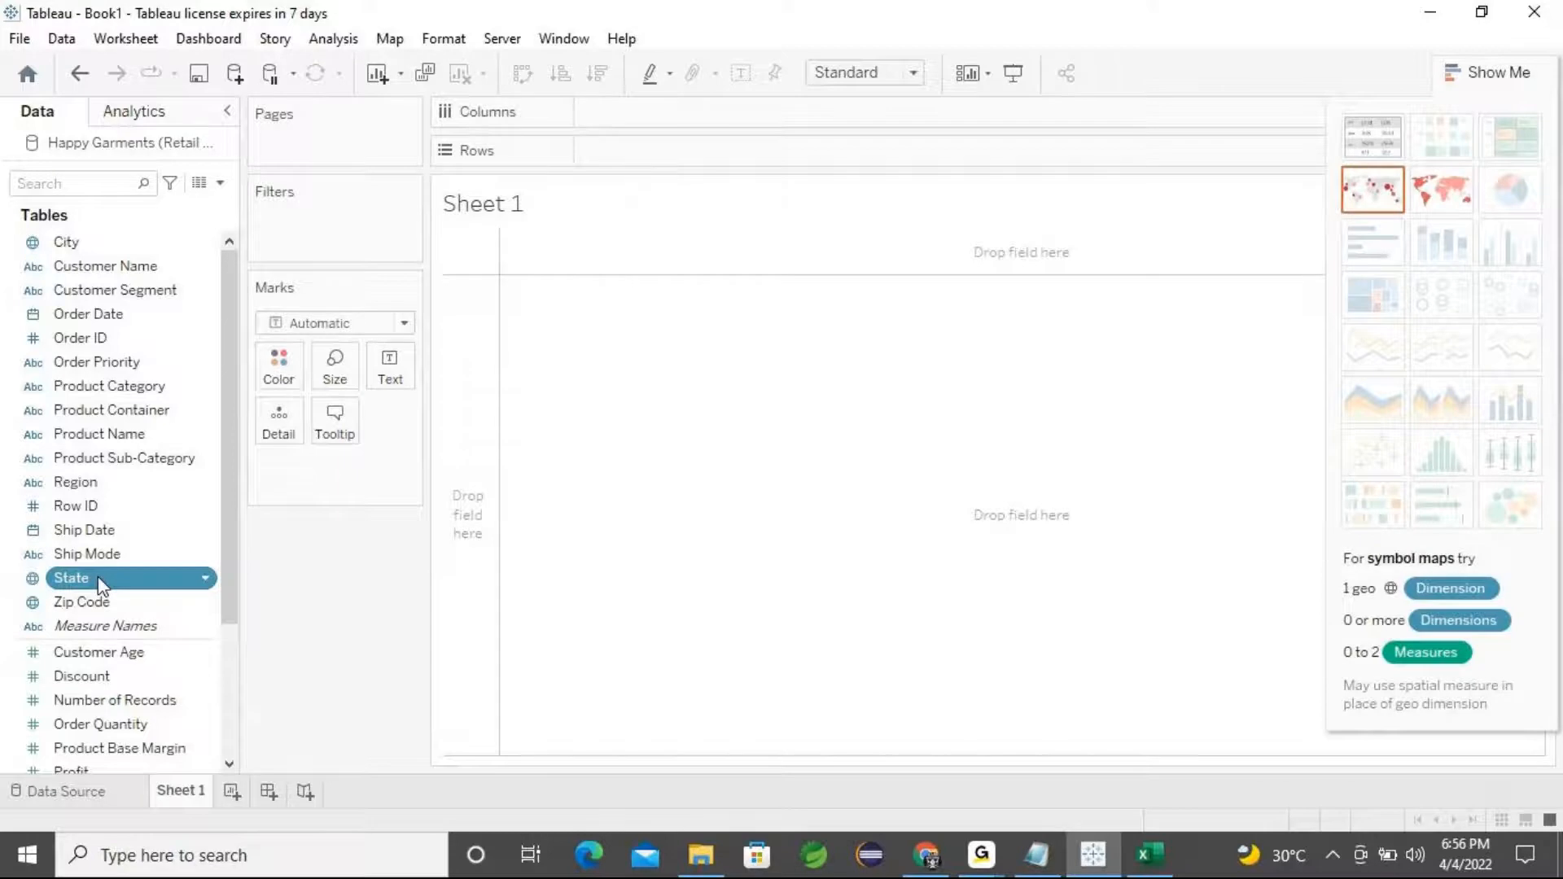
double_click(98, 582)
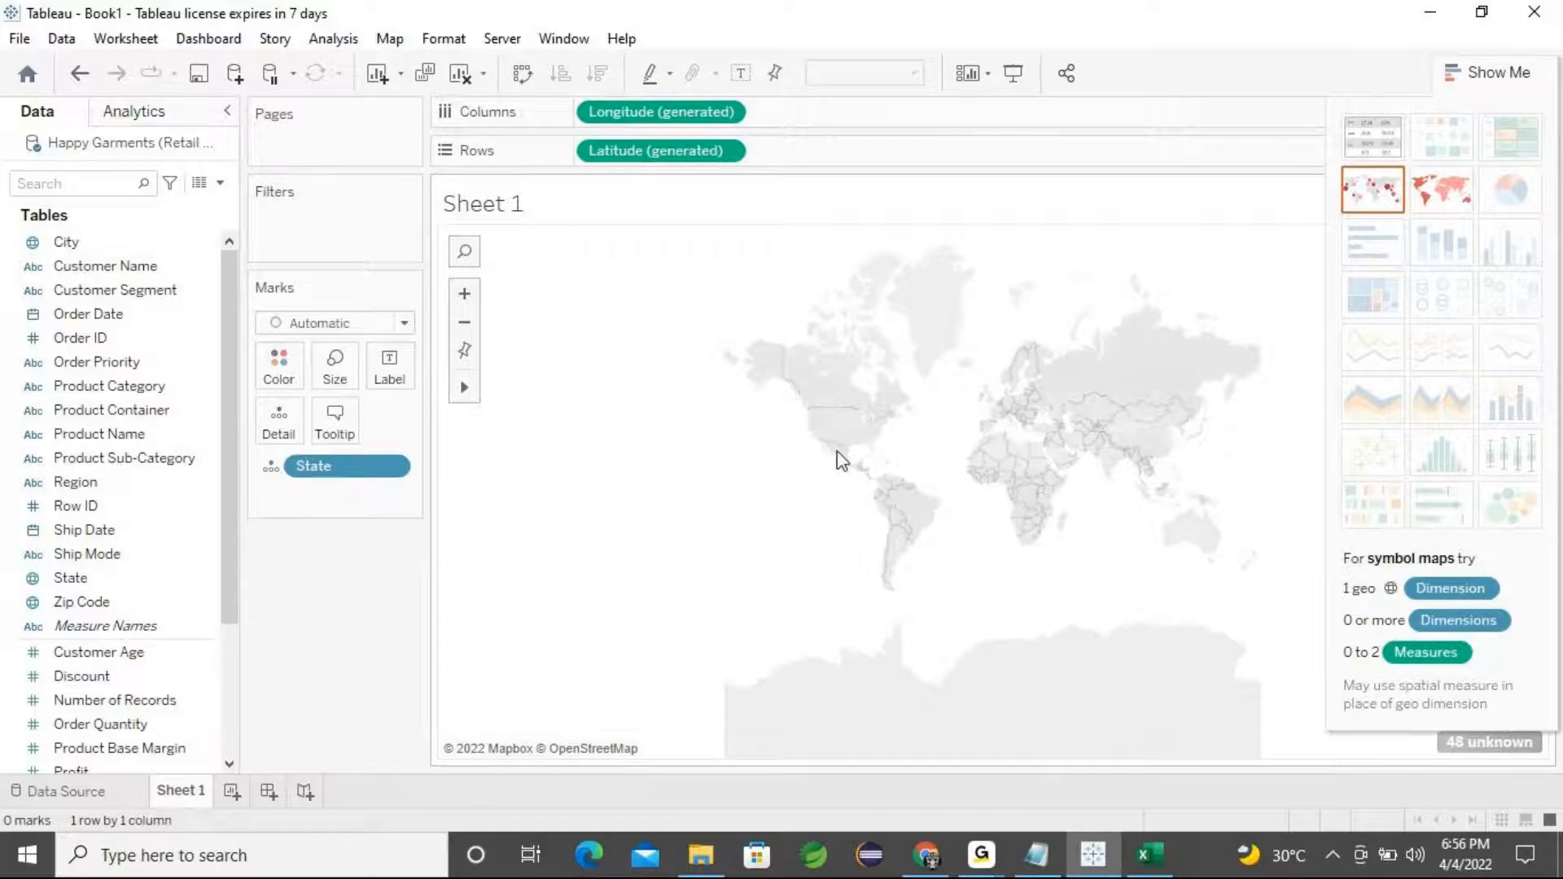
scroll(865, 442, "up", 1)
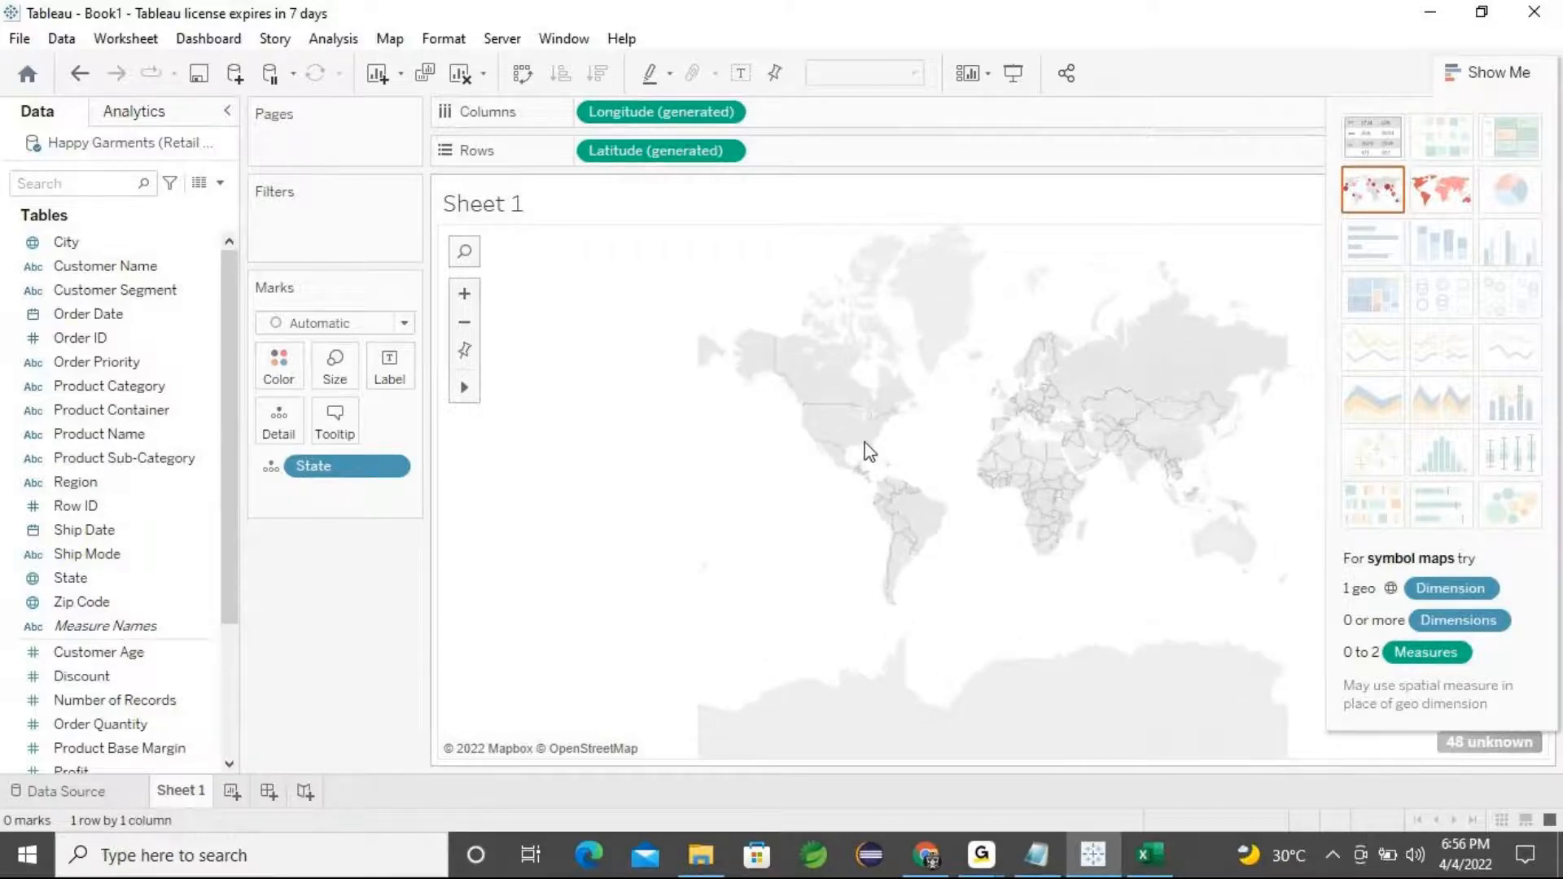
scroll(869, 452, "up", 4)
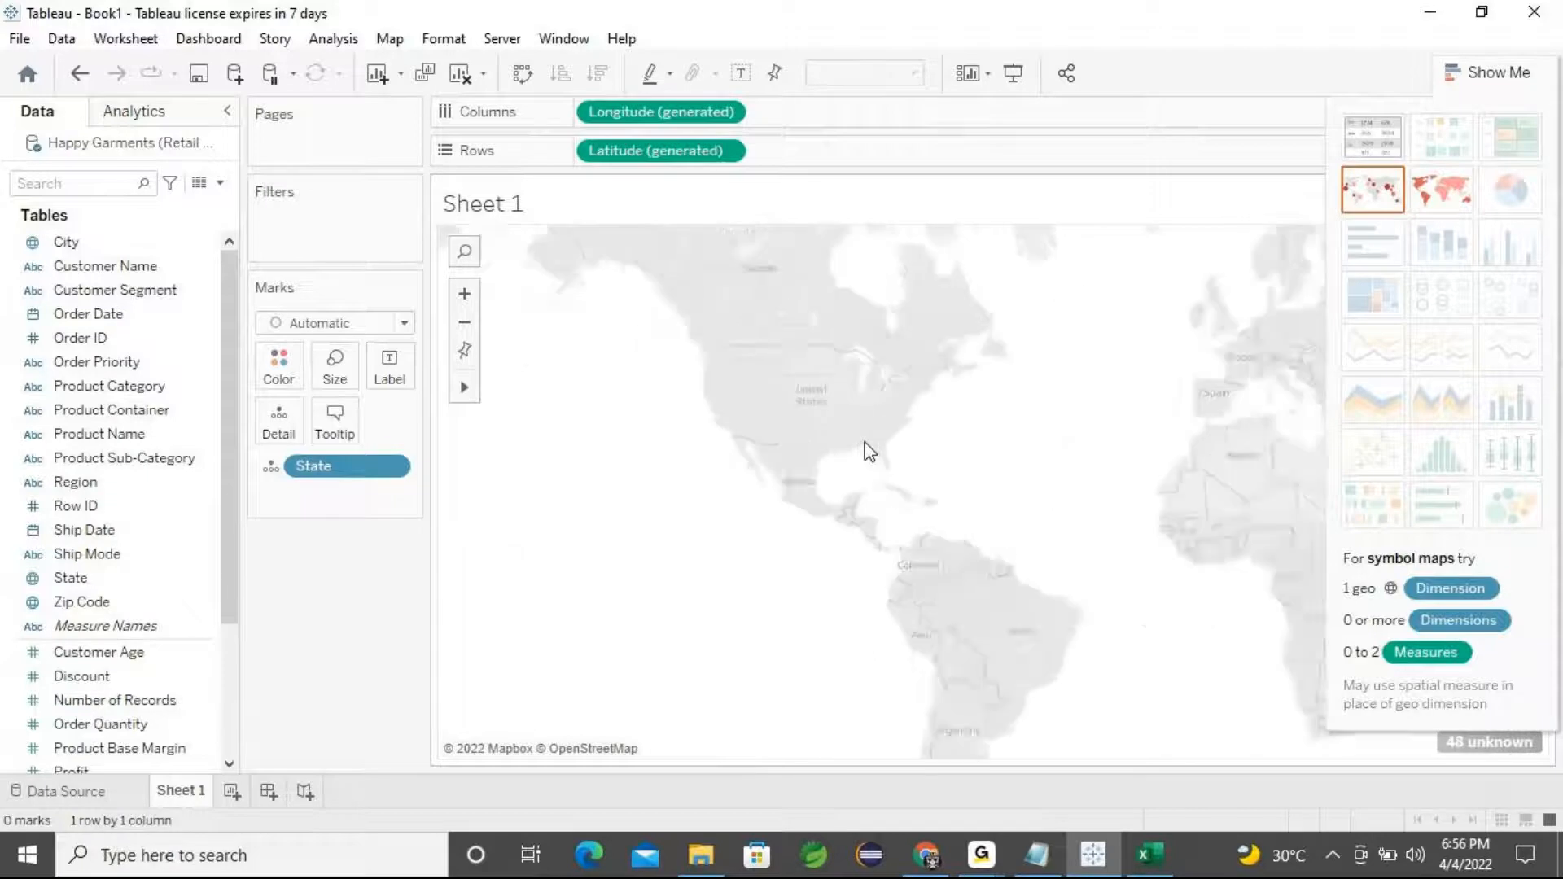
scroll(870, 452, "up", 2)
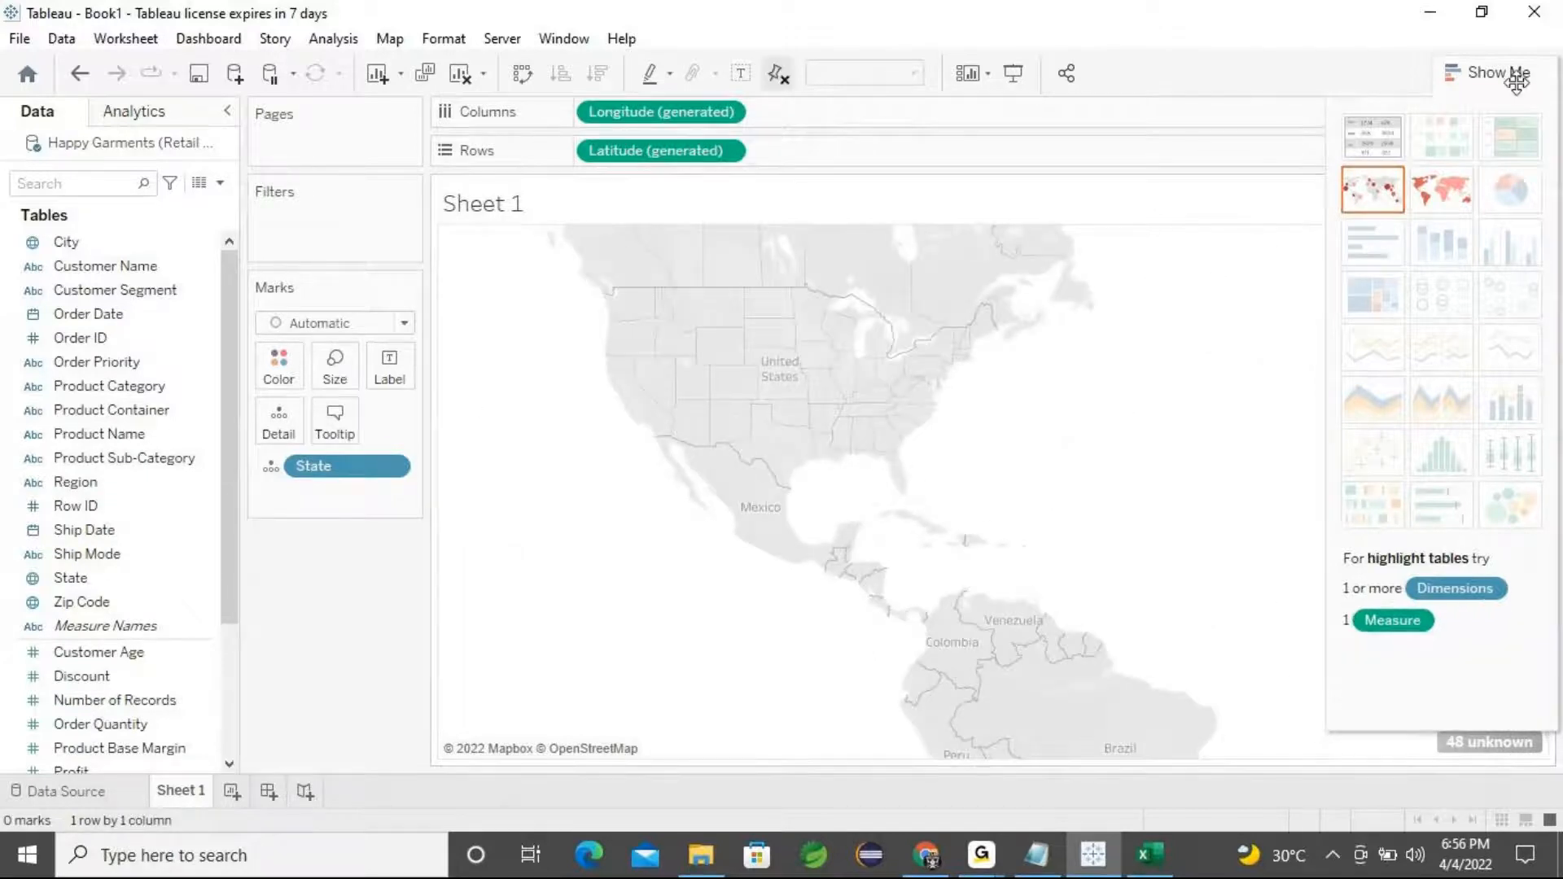
scroll(1026, 421, "up", 1)
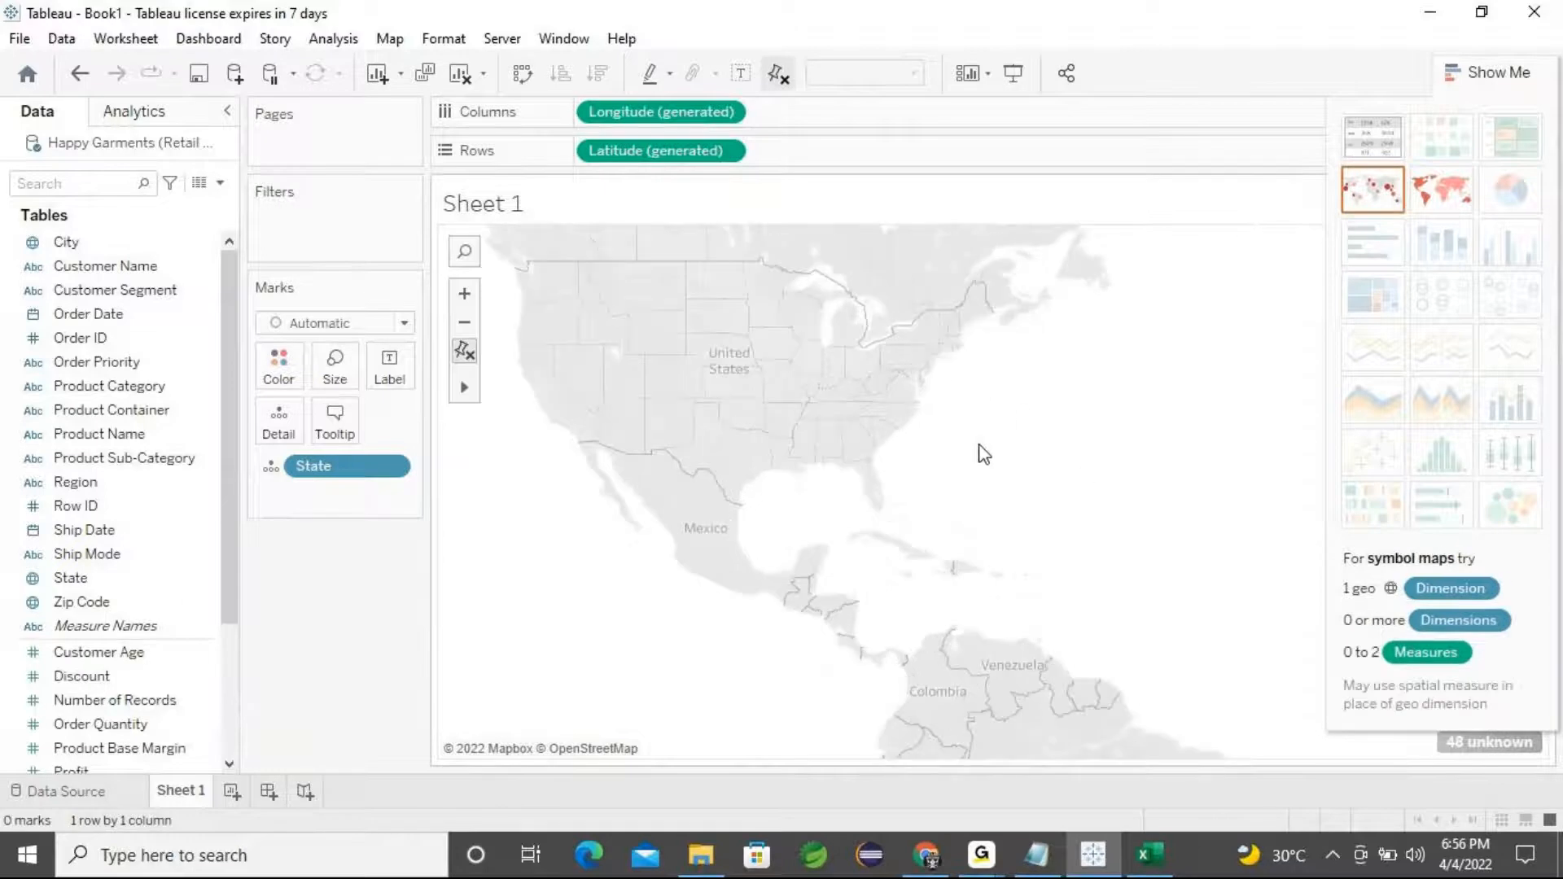
mouse_move(466, 393)
left_click(524, 387)
left_click_drag(588, 342, 662, 488)
scroll(775, 479, "up", 1)
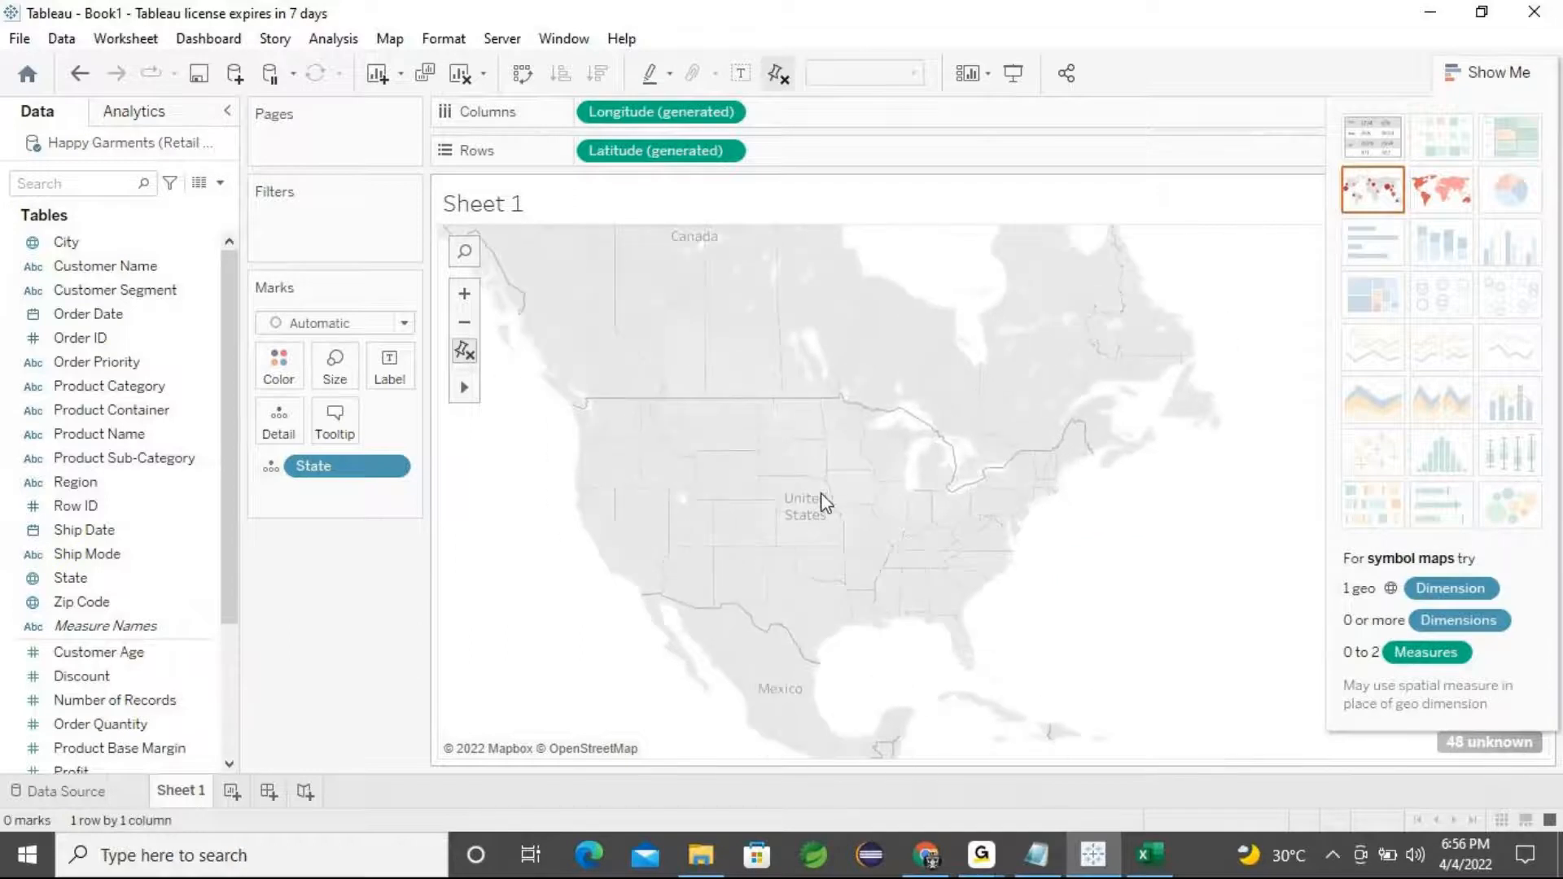
Center the map on the continental United States and hide the Show Me pane
scroll(820, 493, "down", 1)
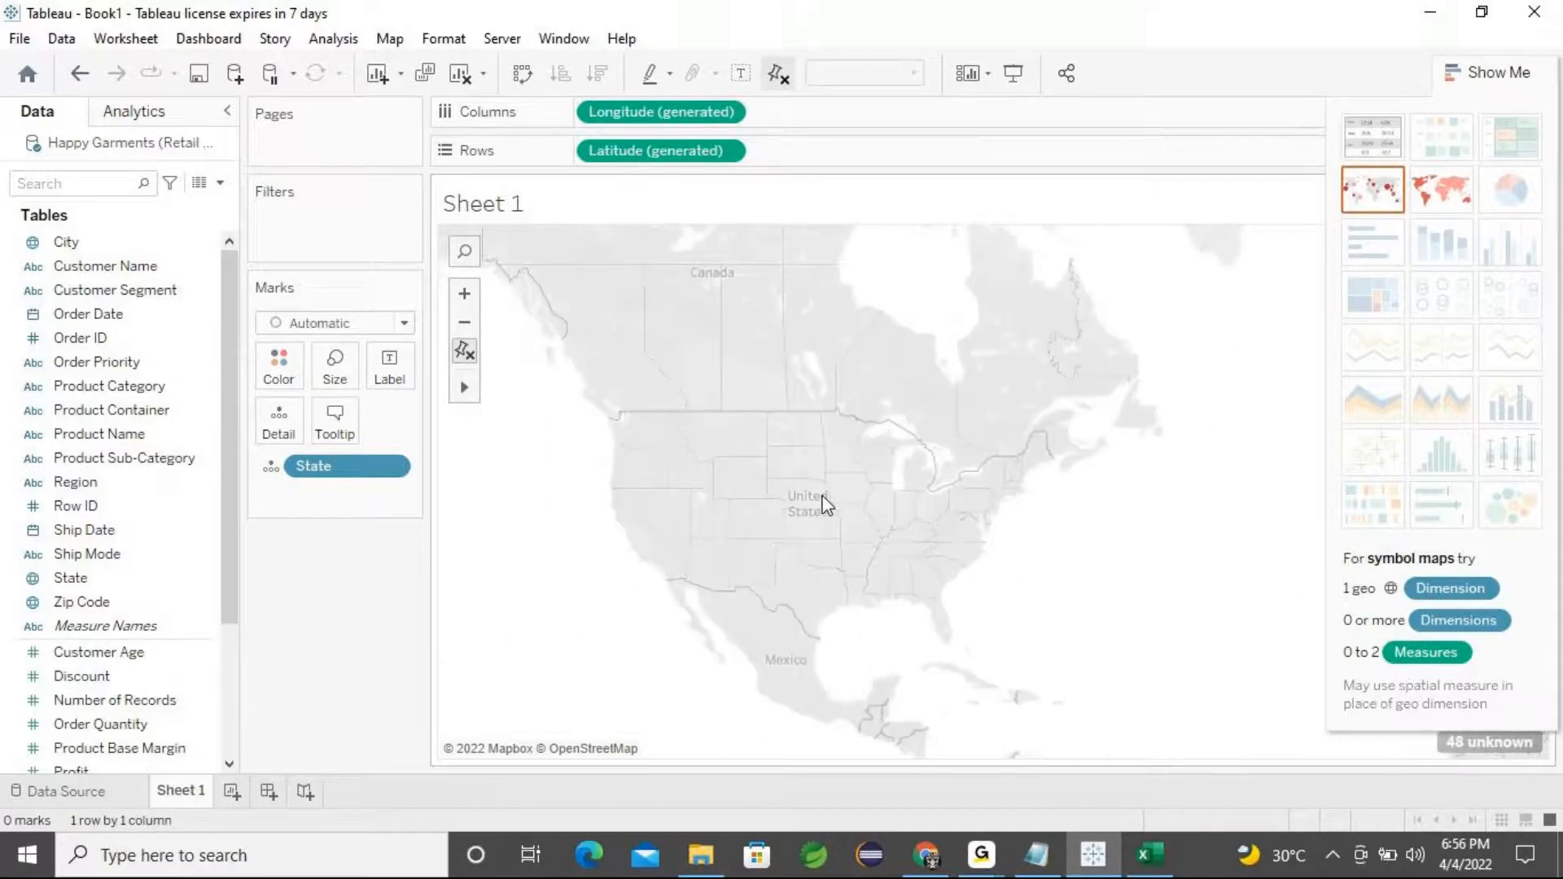
scroll(823, 505, "down", 1)
scroll(824, 505, "up", 3)
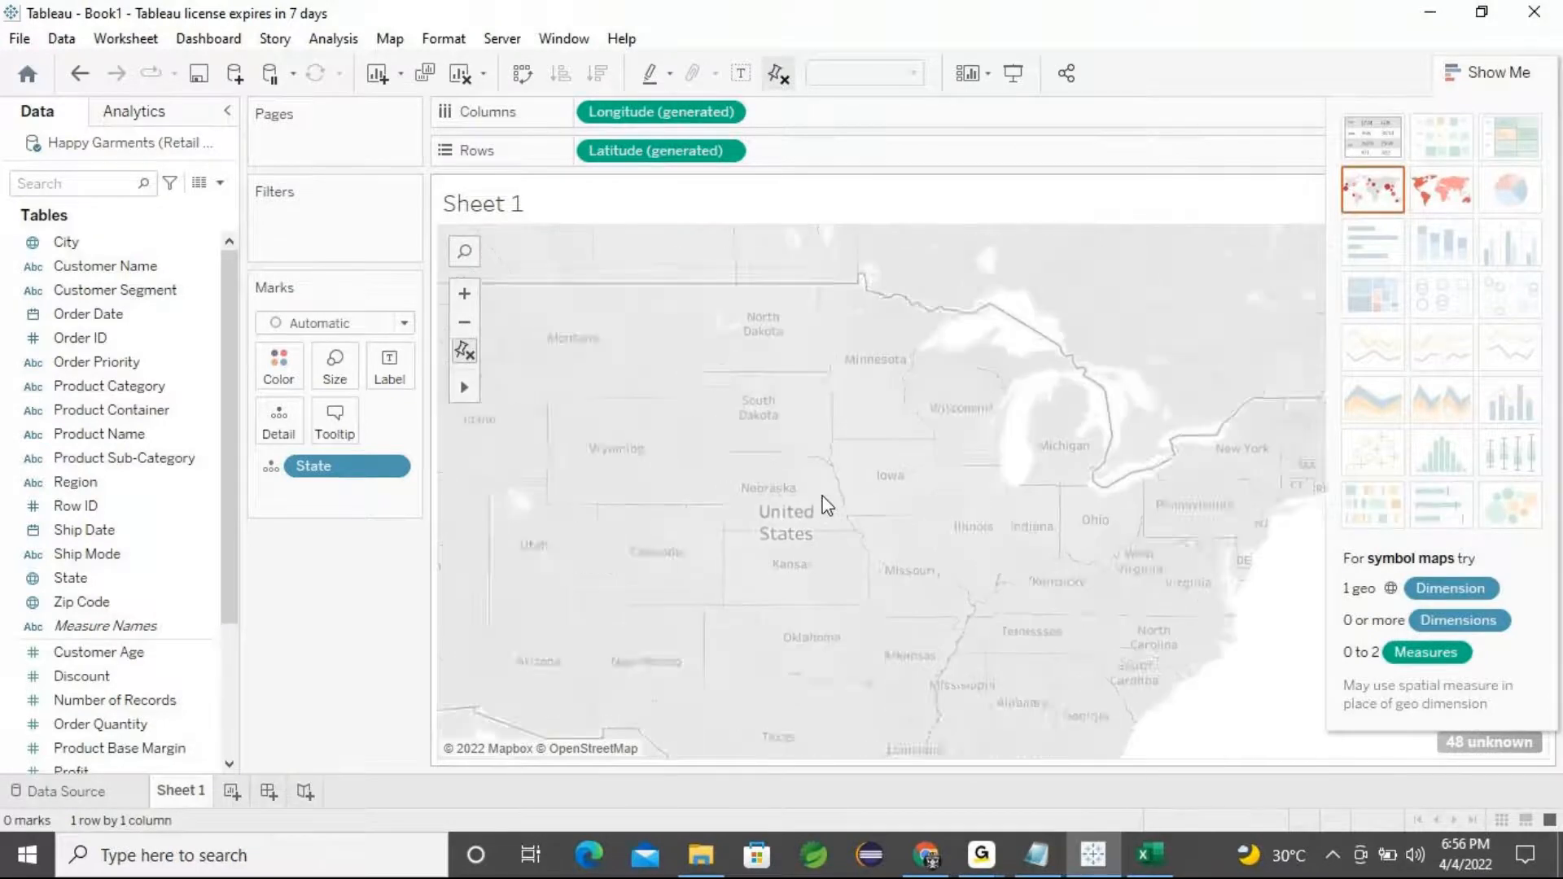
scroll(824, 505, "down", 1)
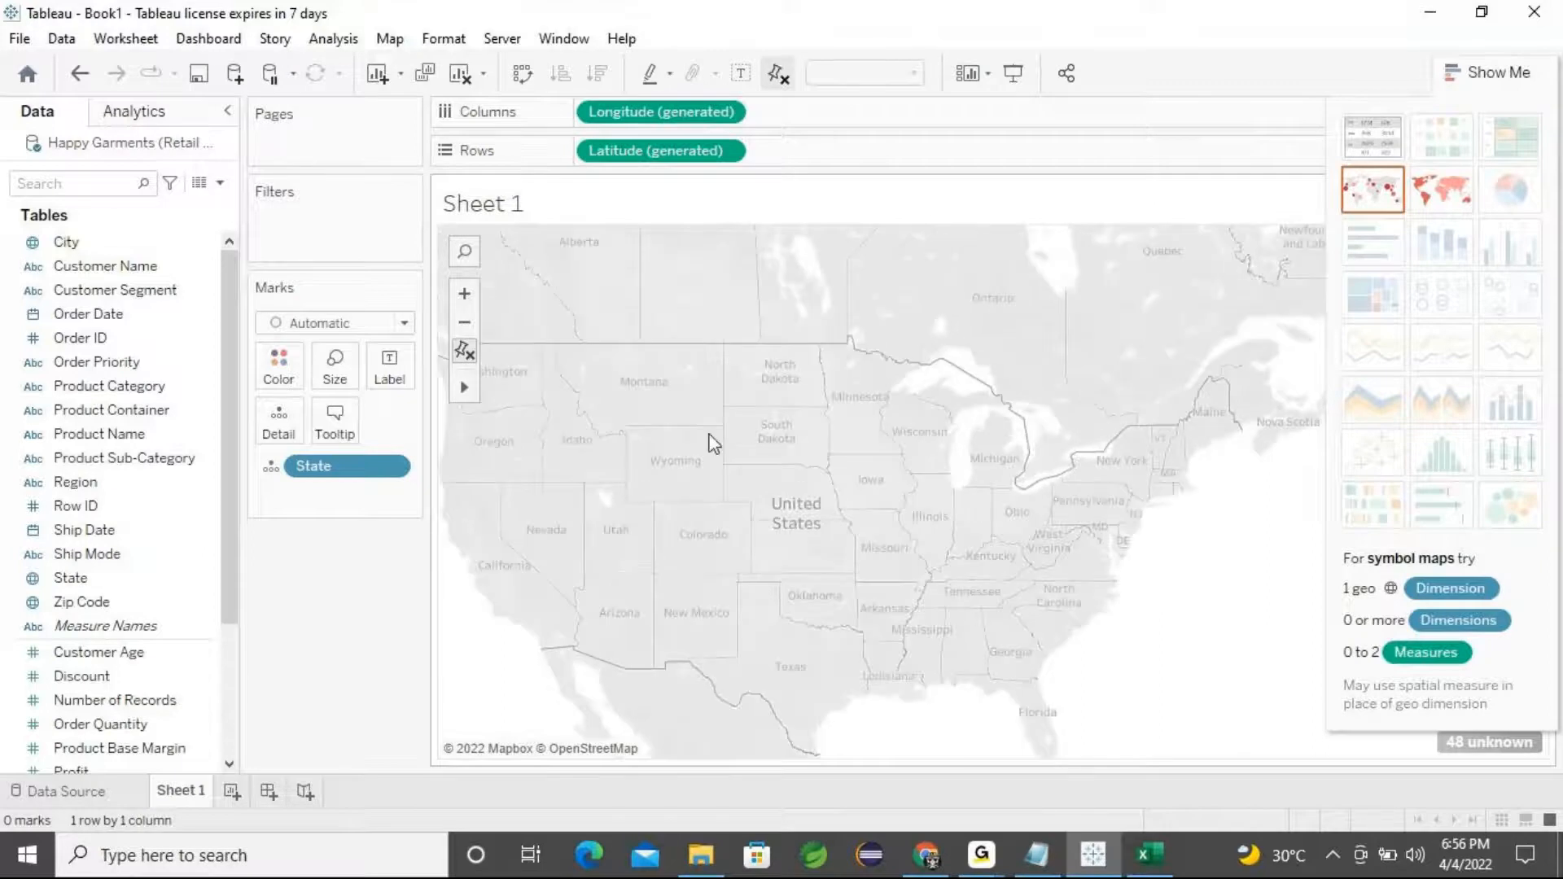
left_click_drag(970, 348, 1058, 324)
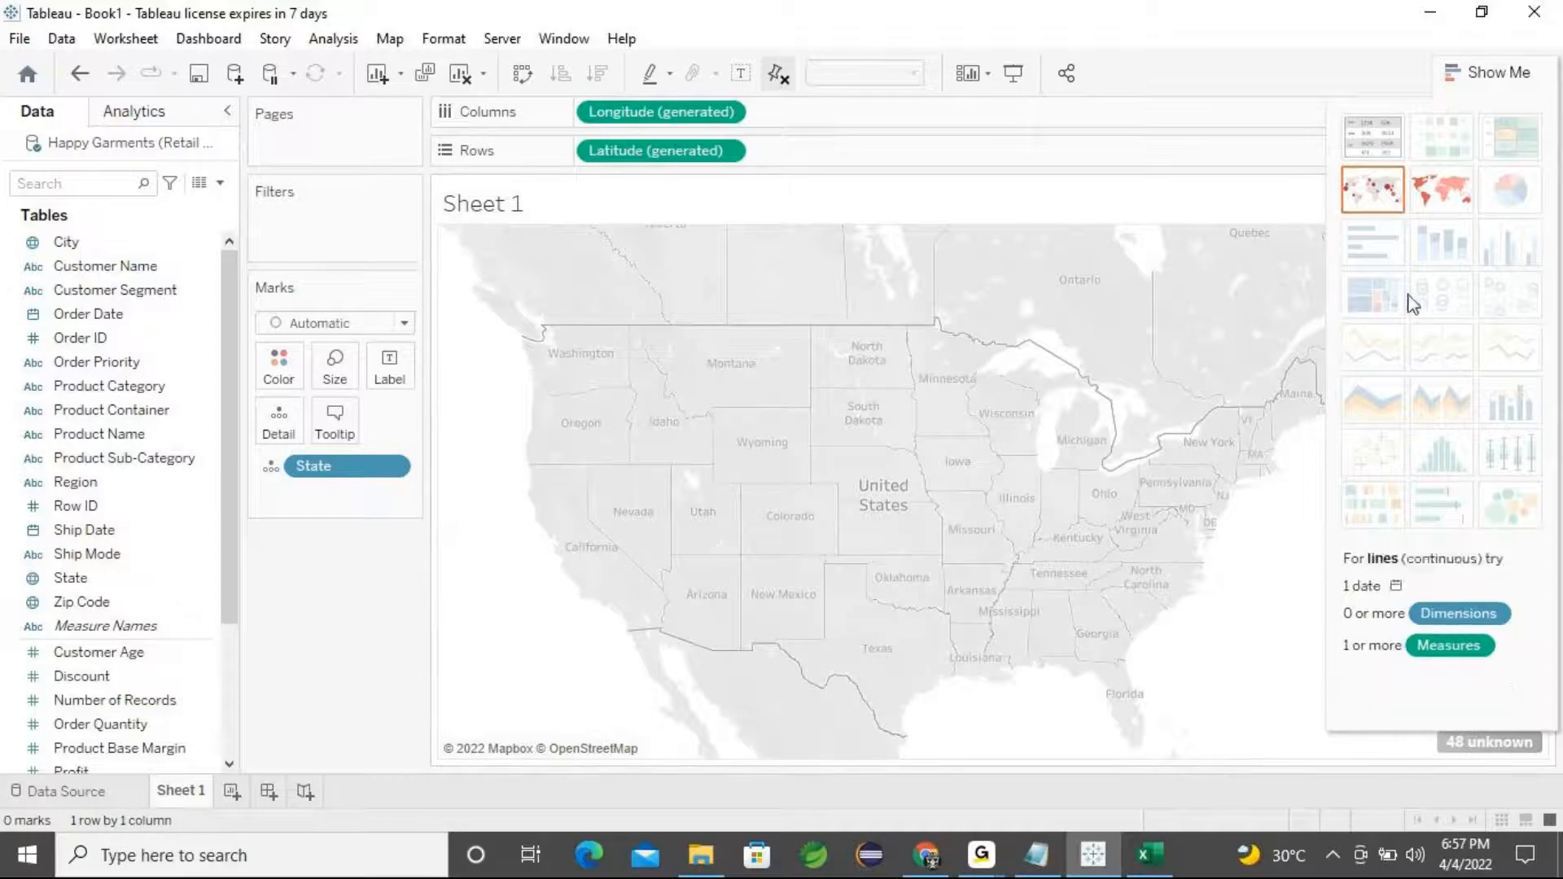
left_click(1502, 73)
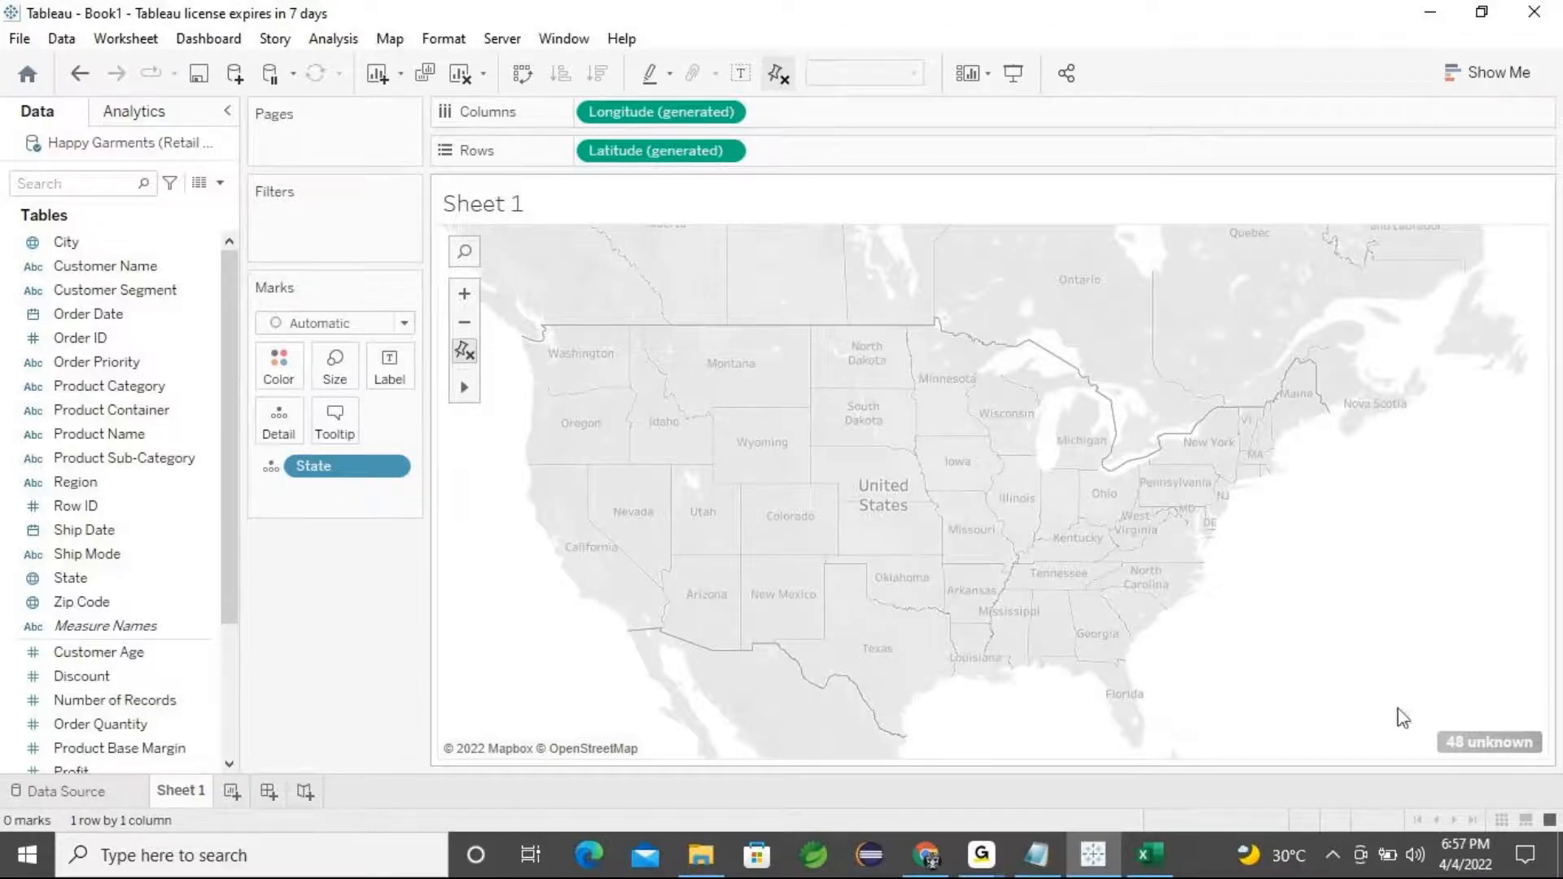
Remove the State field from the map's marks detail
mouse_move(1448, 744)
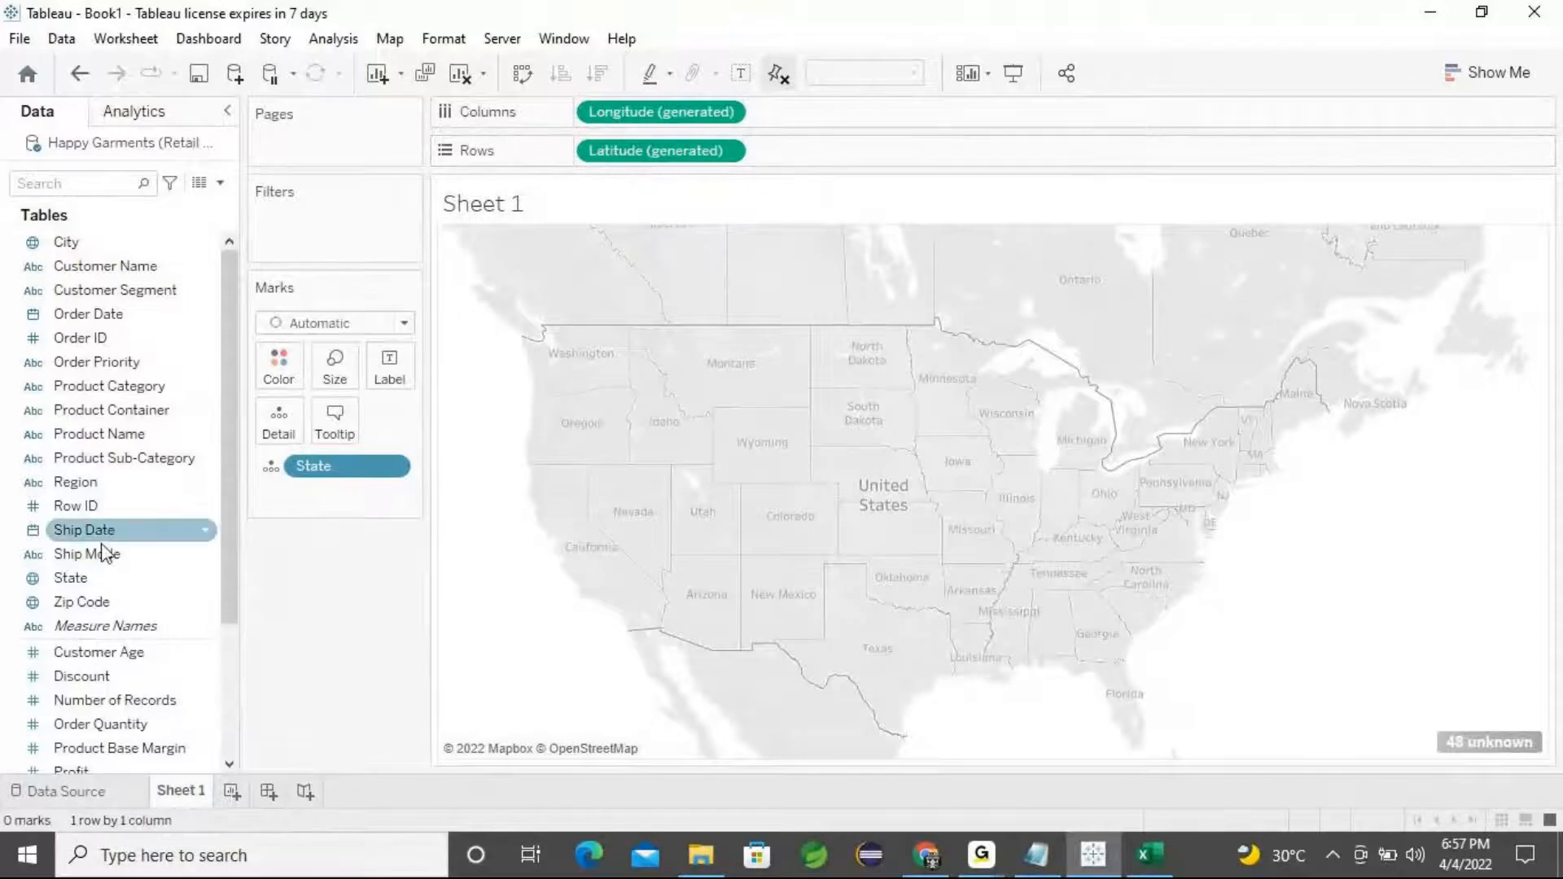
left_click_drag(330, 468, 95, 579)
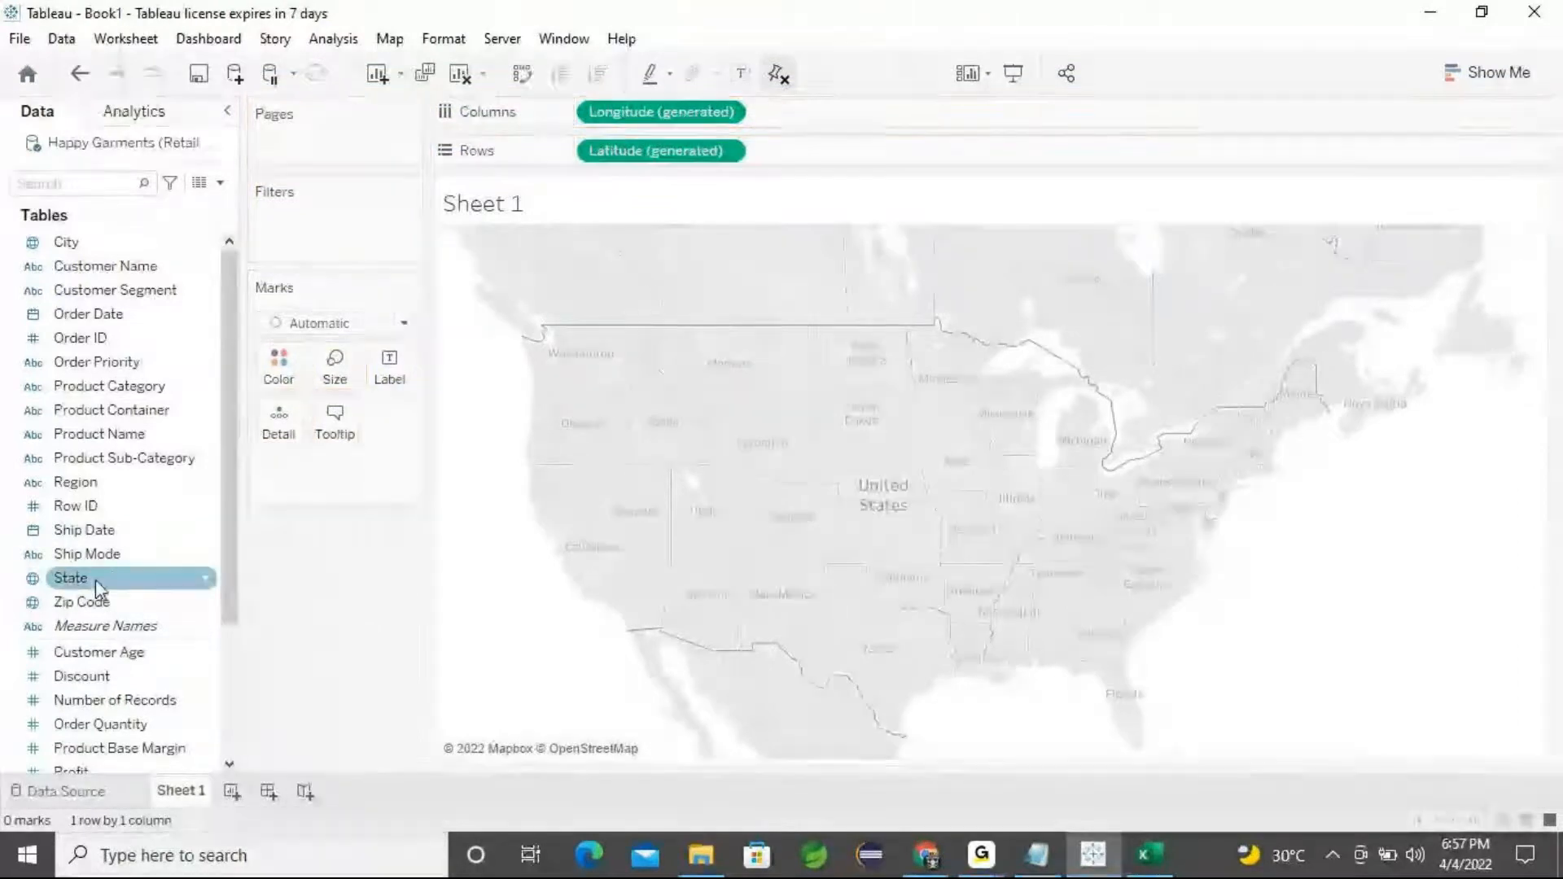
Clear the generated longitude and latitude fields and add State again to rebuild the map
left_click_drag(684, 112, 369, 659)
left_click_drag(634, 160, 310, 603)
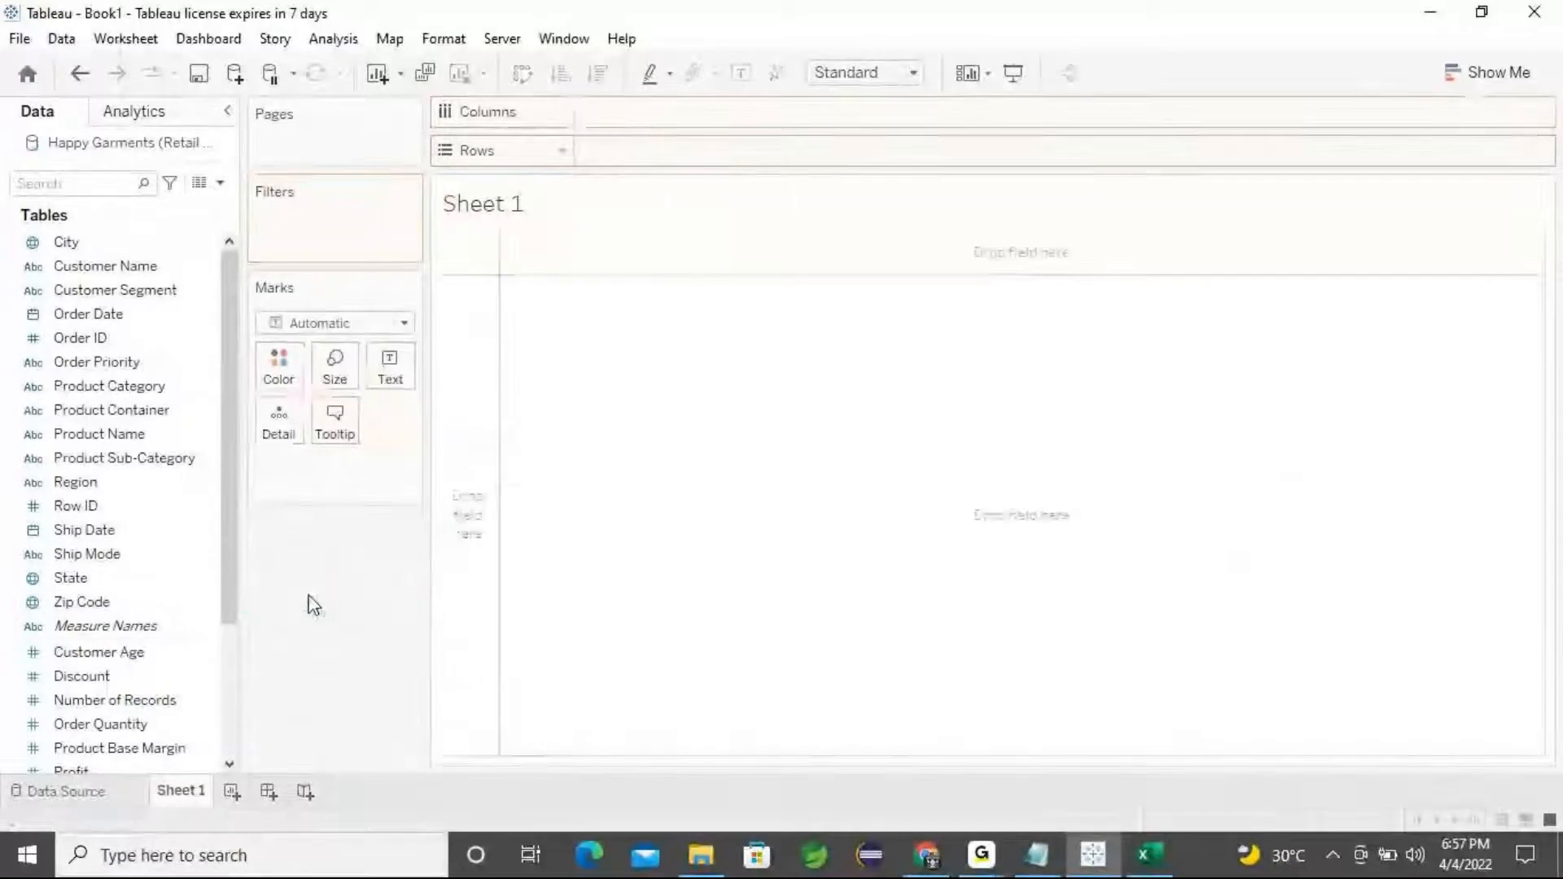
double_click(86, 579)
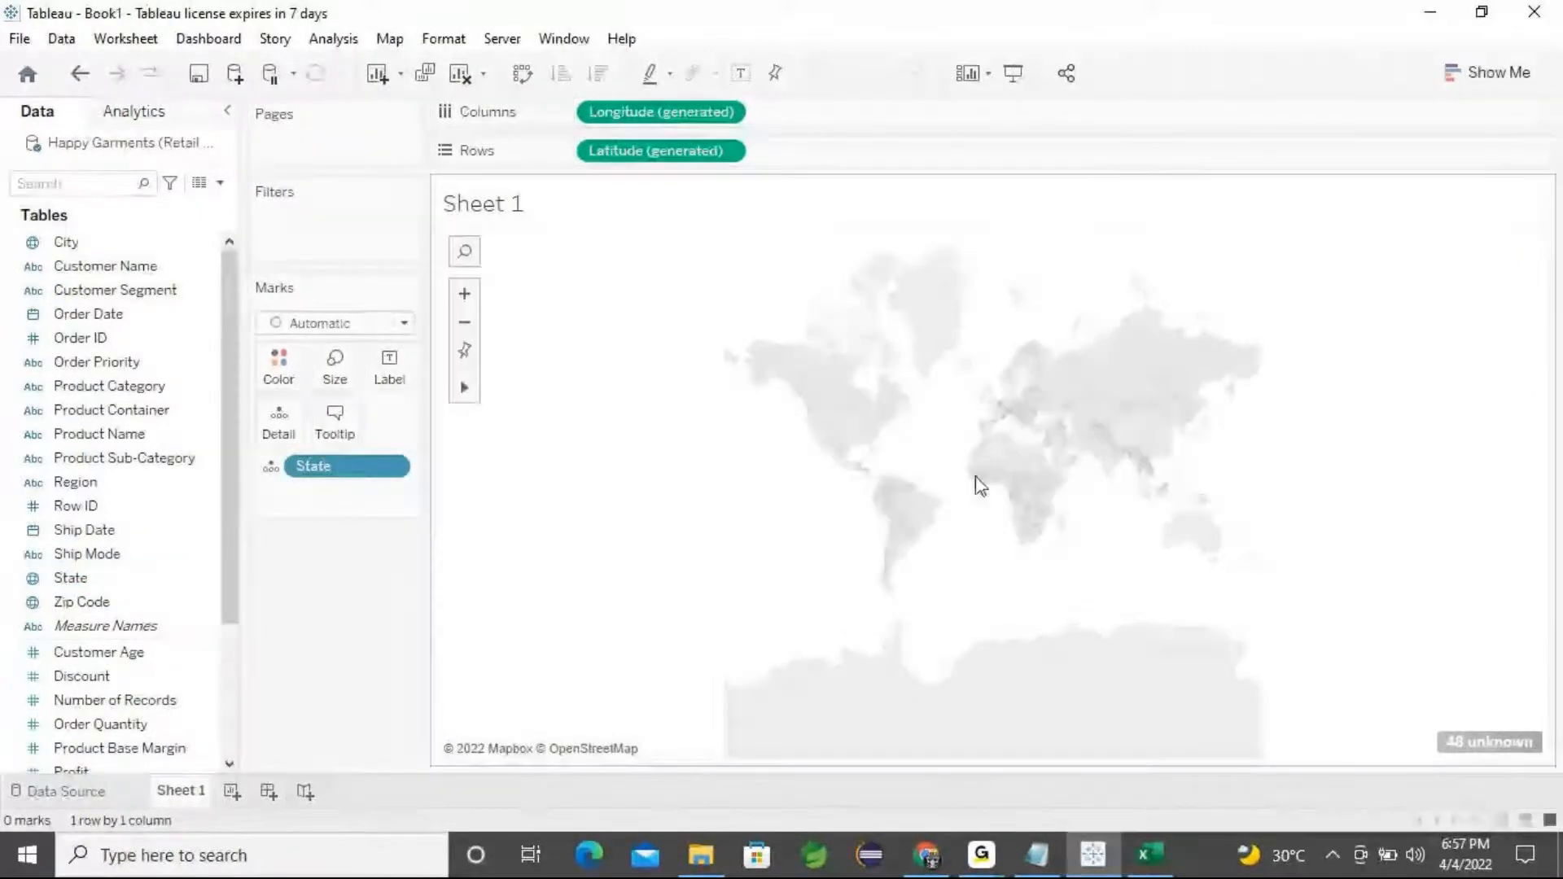
Zoom and pan the map to center on the continental United States
scroll(1009, 472, "up", 2)
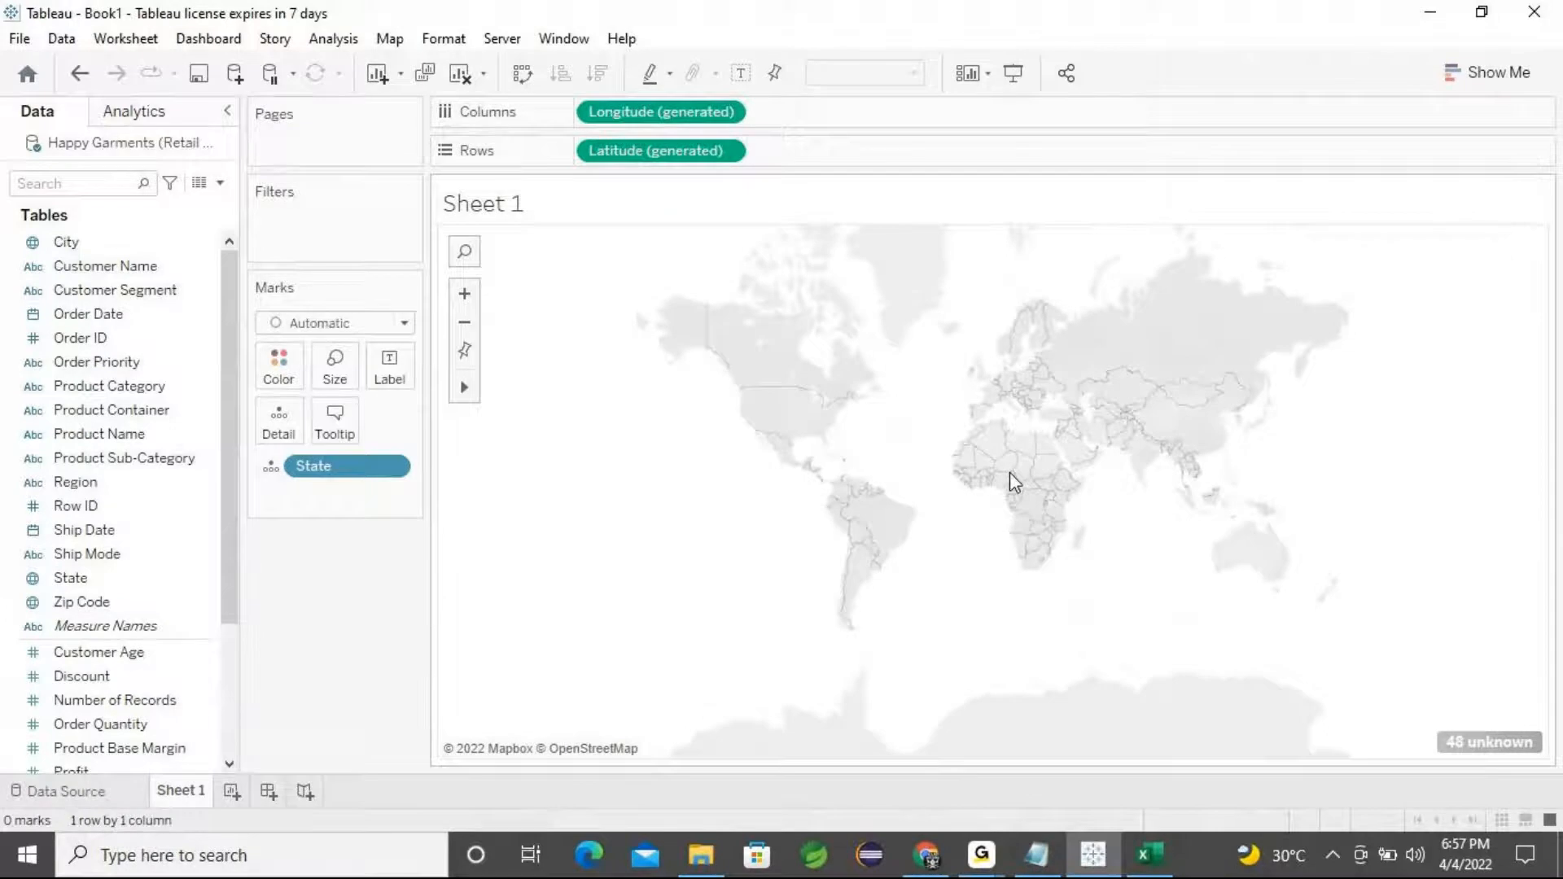
scroll(896, 508, "up", 2)
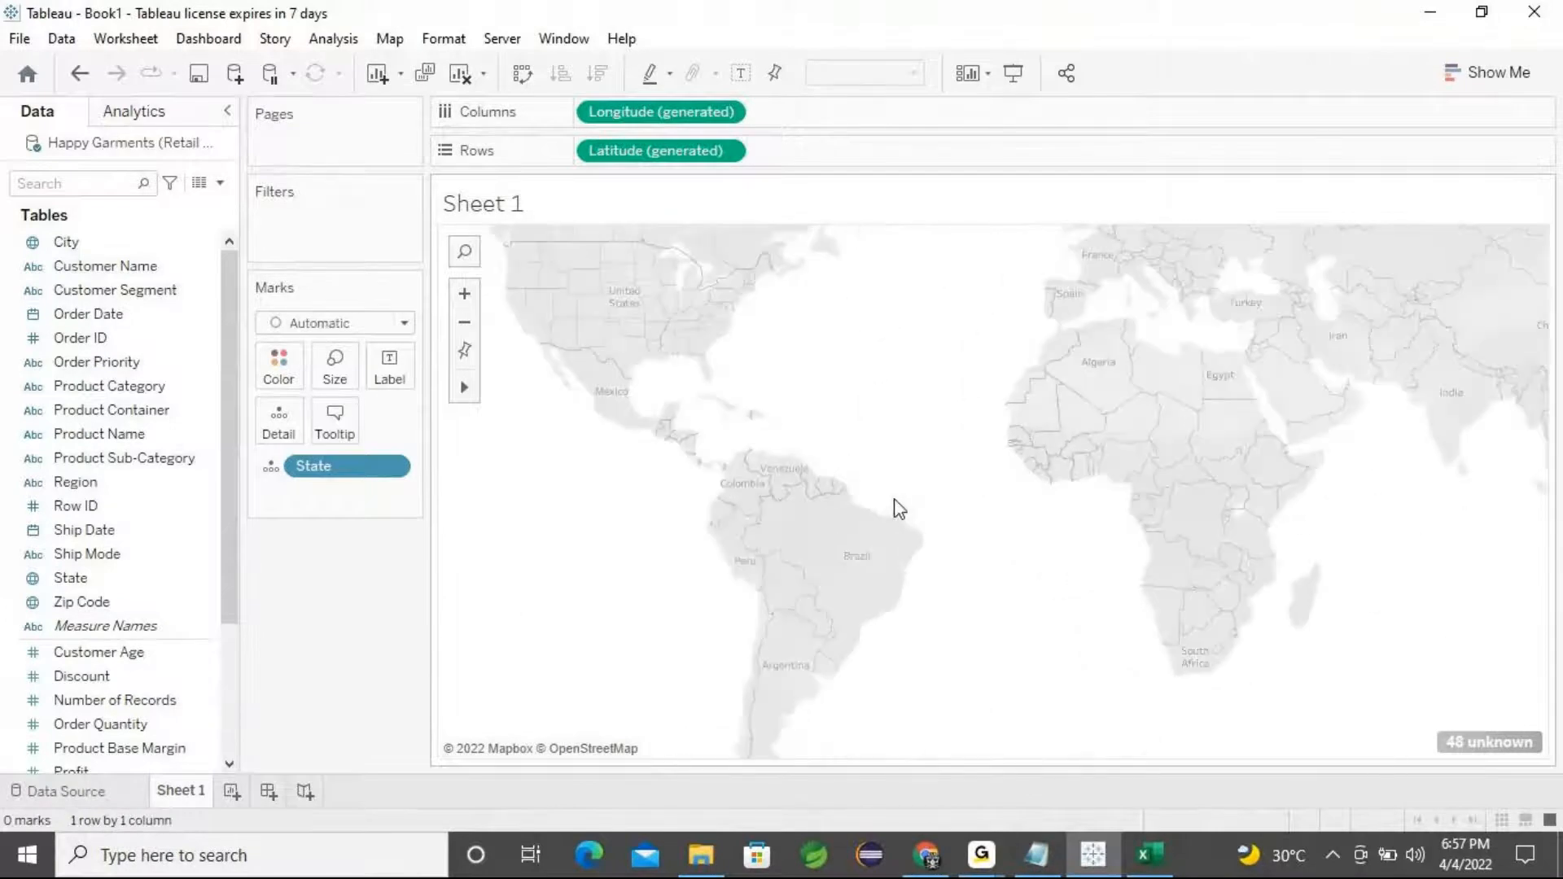
scroll(895, 507, "up", 1)
mouse_move(464, 388)
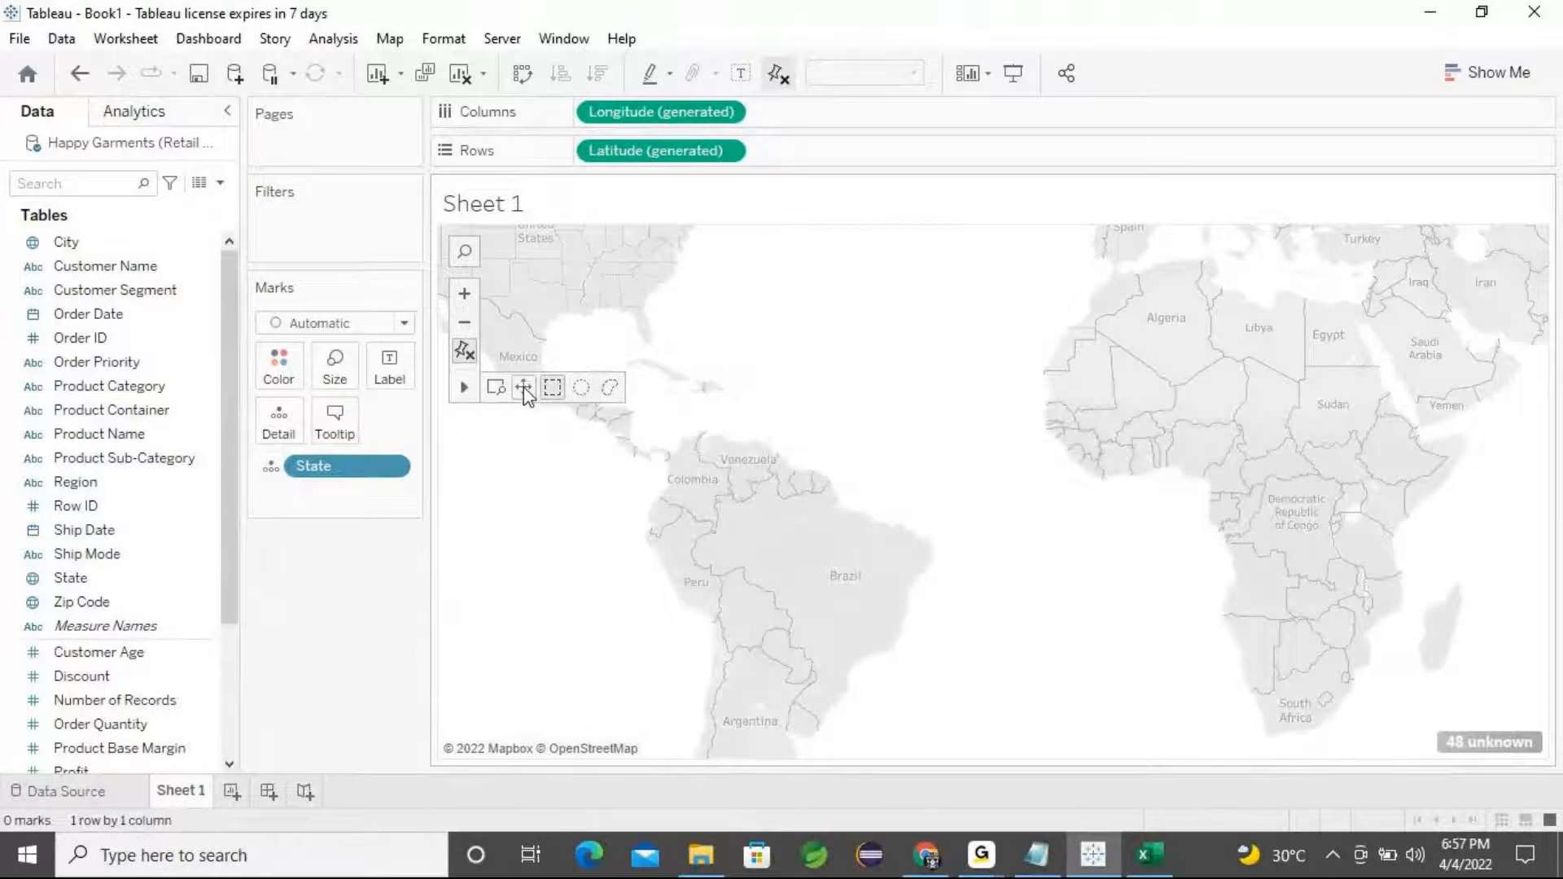
left_click(523, 392)
left_click_drag(562, 334, 852, 652)
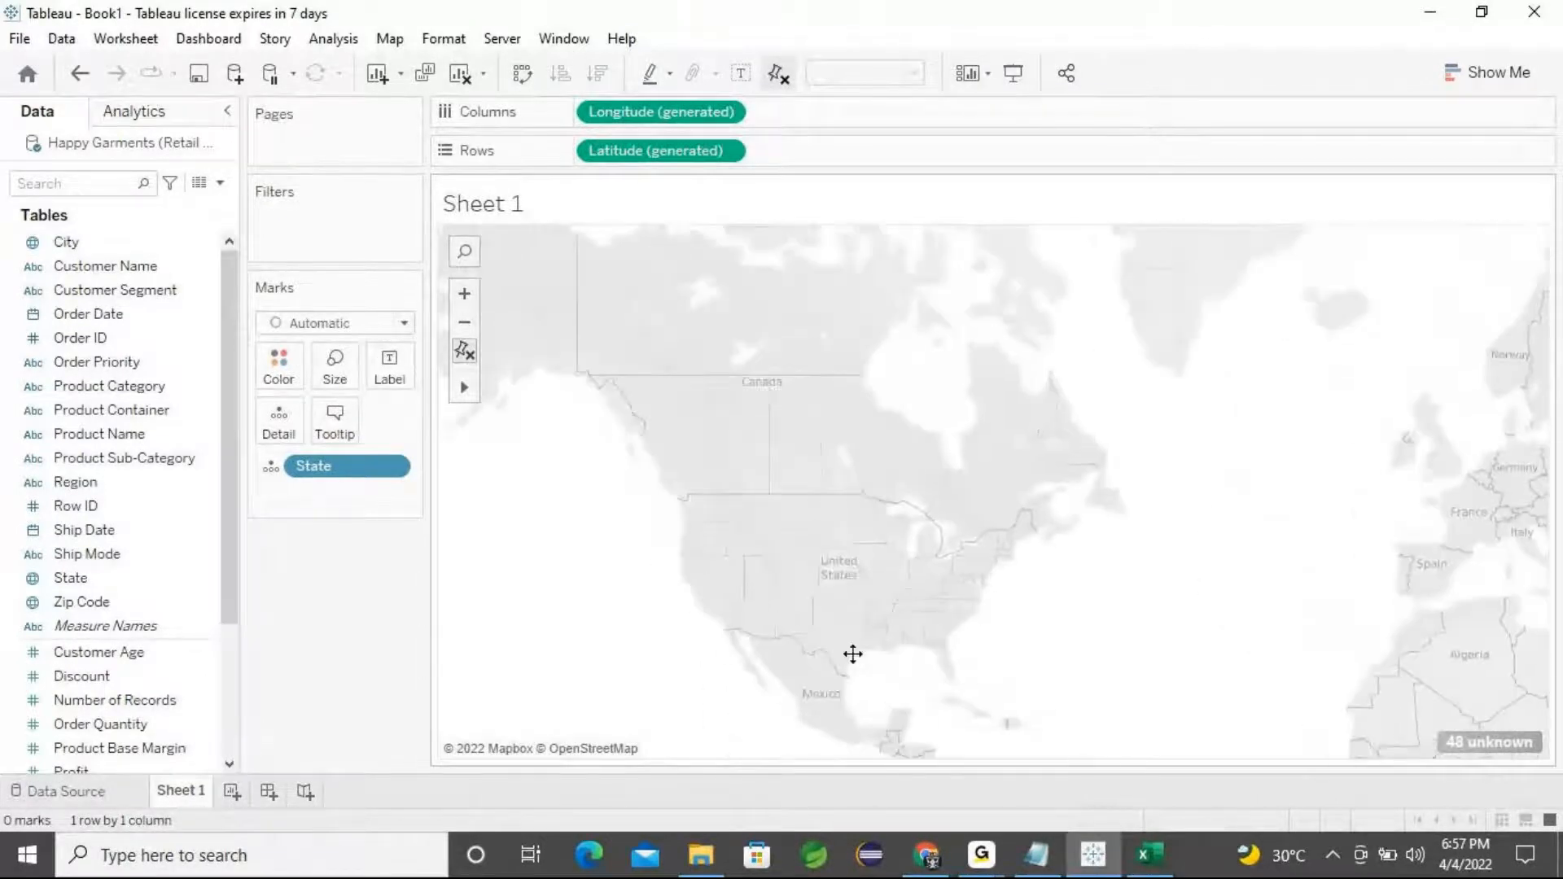
scroll(938, 523, "up", 2)
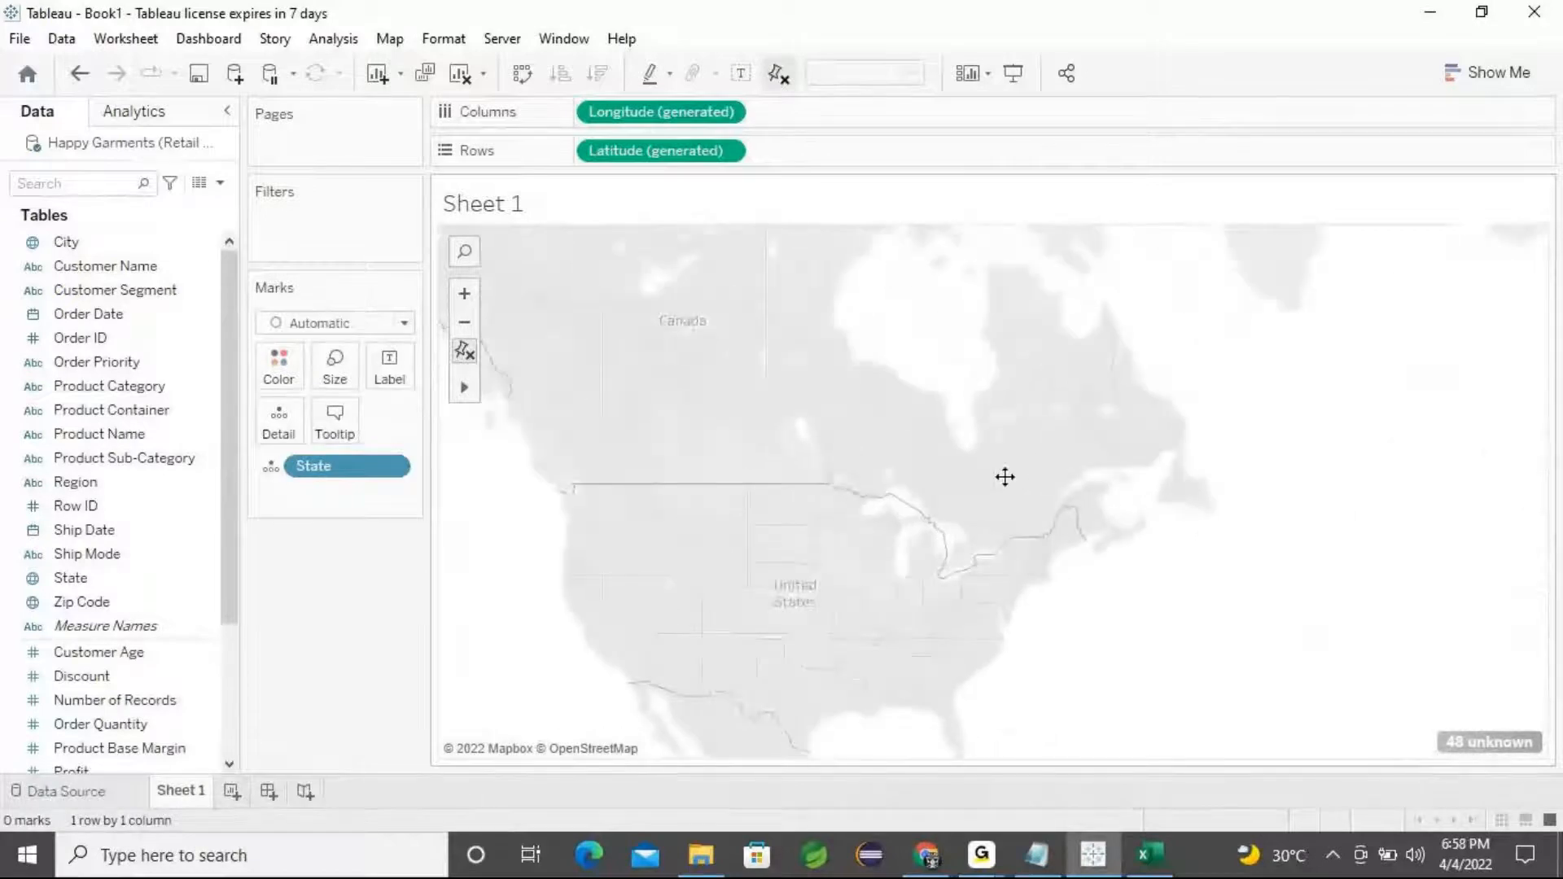
scroll(1039, 464, "up", 2)
left_click_drag(1012, 420, 1127, 369)
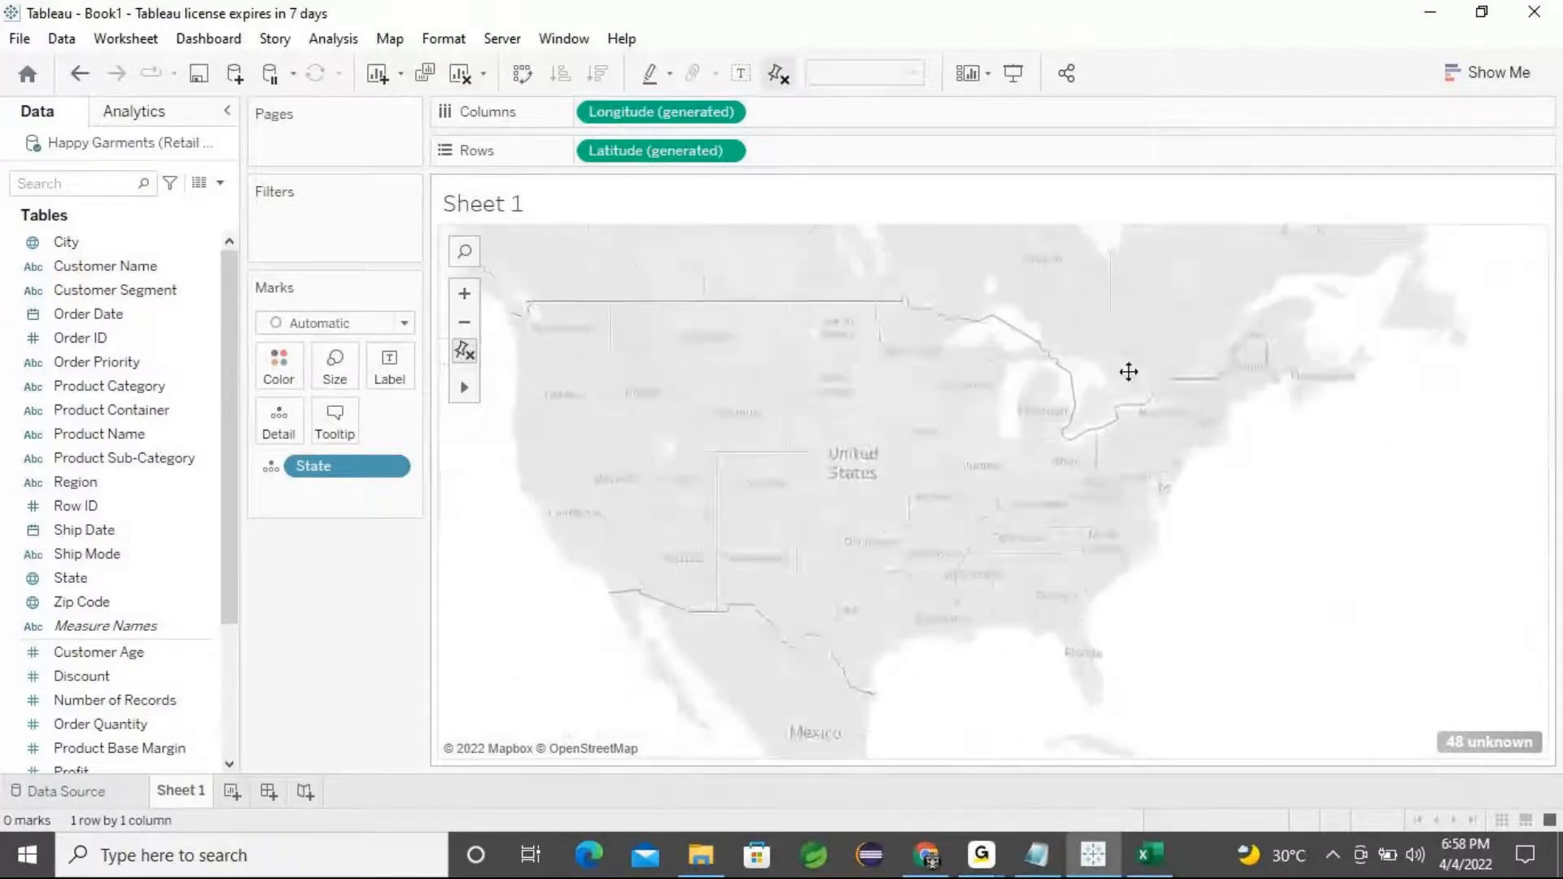
left_click_drag(1151, 453, 1270, 424)
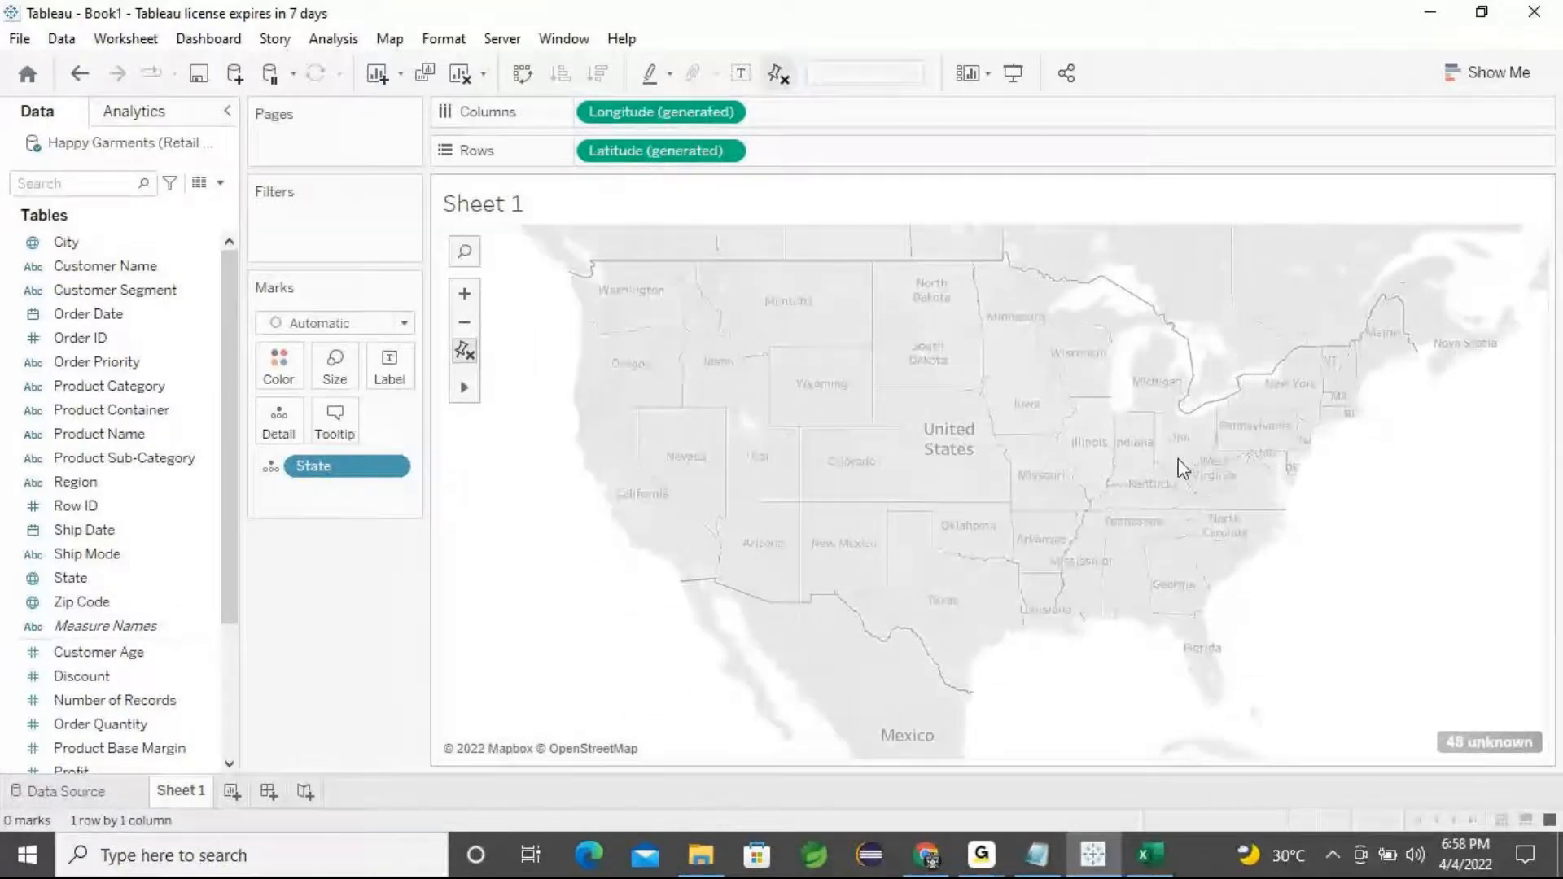
left_click_drag(1077, 444, 1073, 527)
scroll(1063, 486, "up", 1)
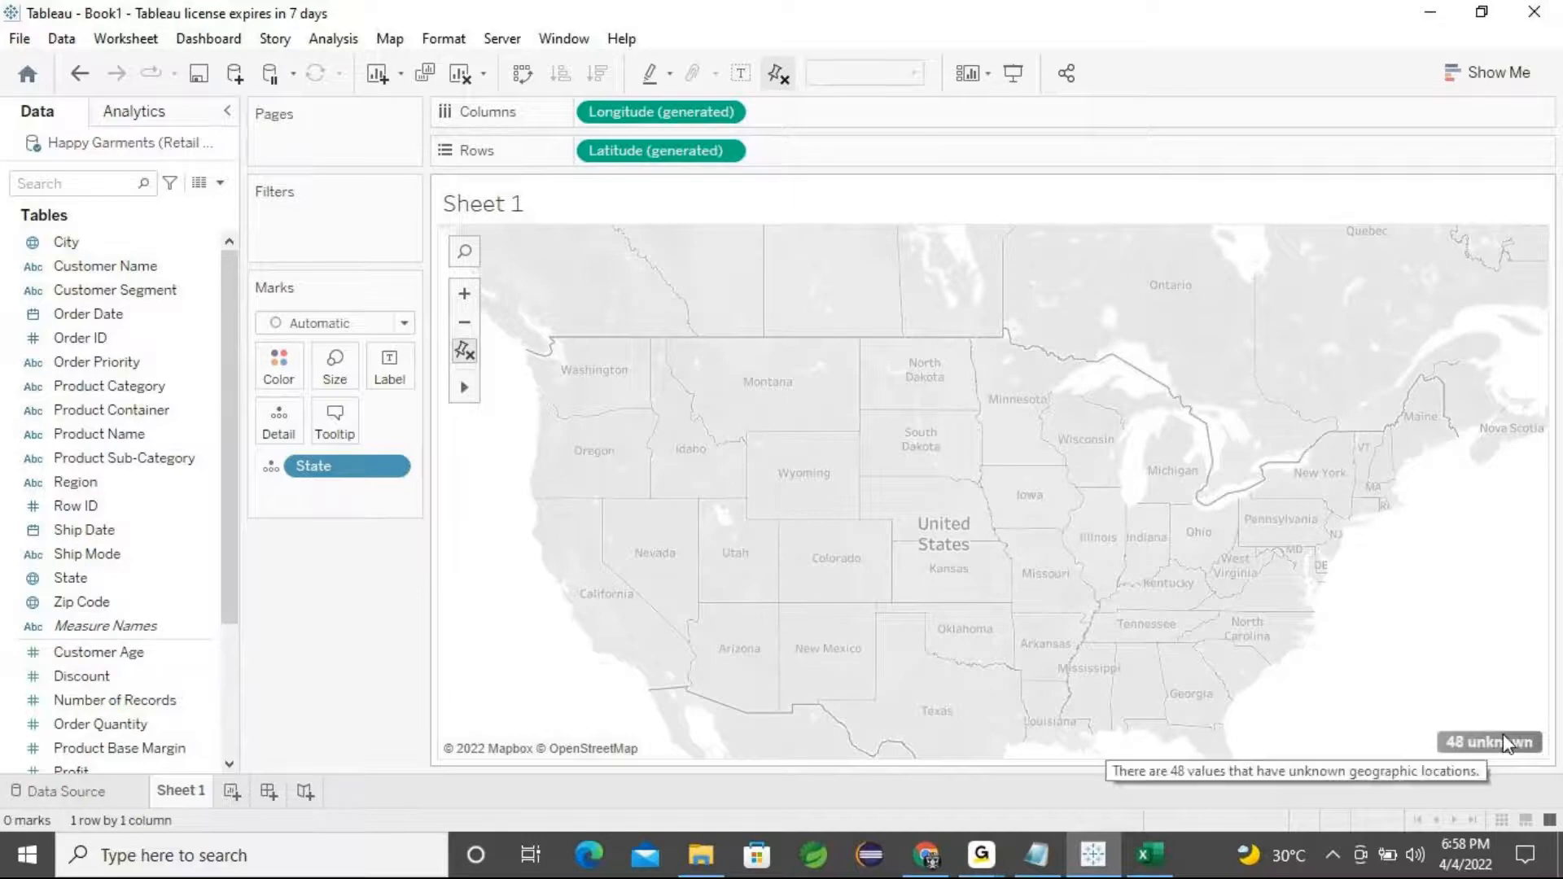
Open the unknown locations dialog for State and review the unrecognized state values in Edit Locations
left_click(1482, 739)
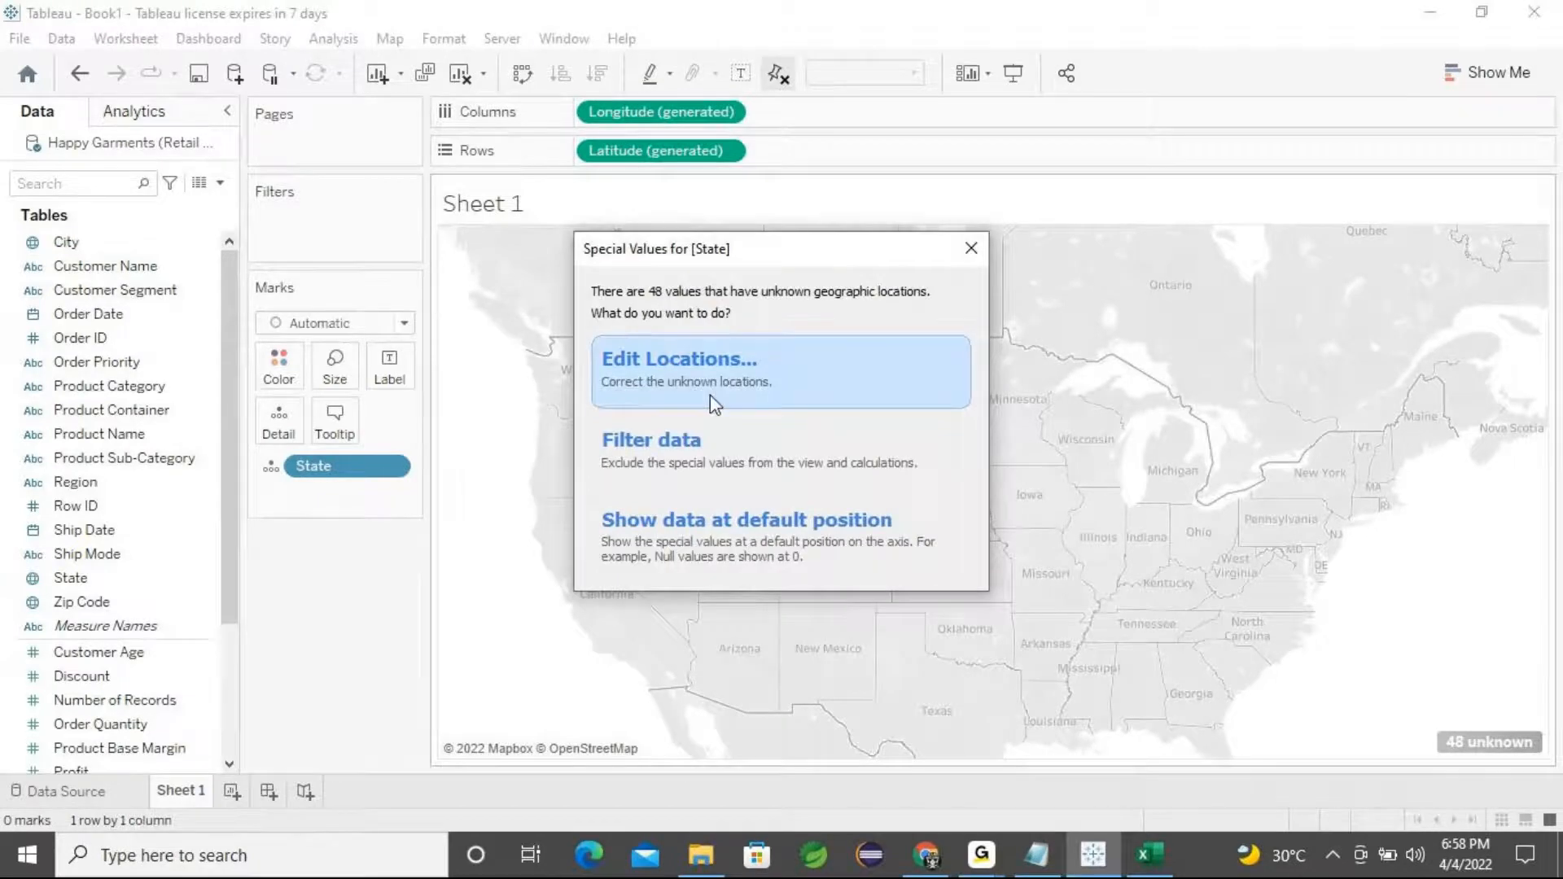
left_click(970, 248)
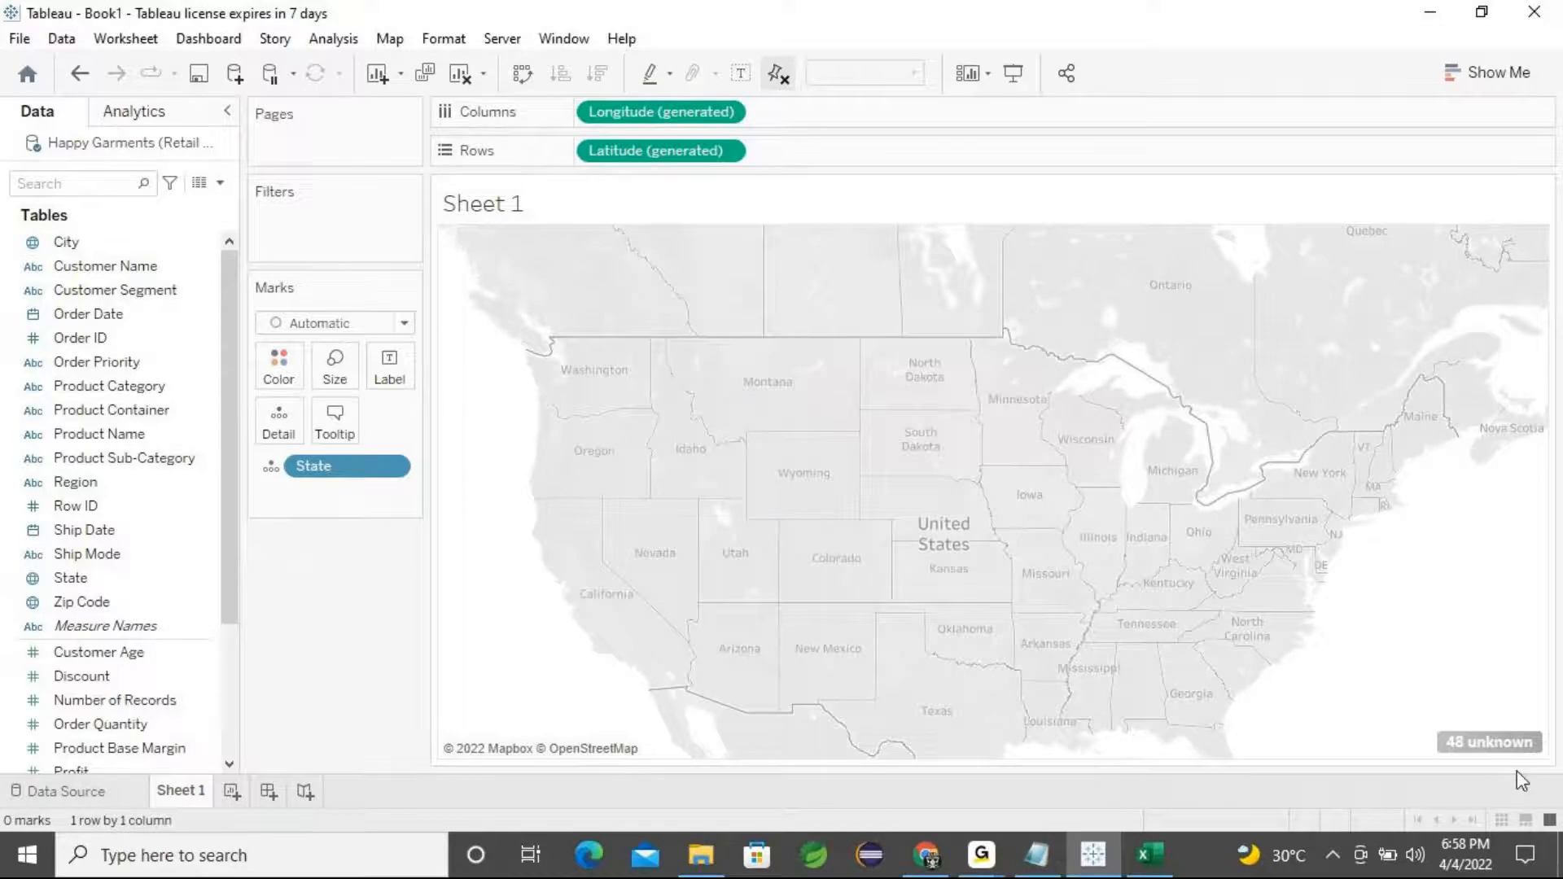
left_click(1480, 741)
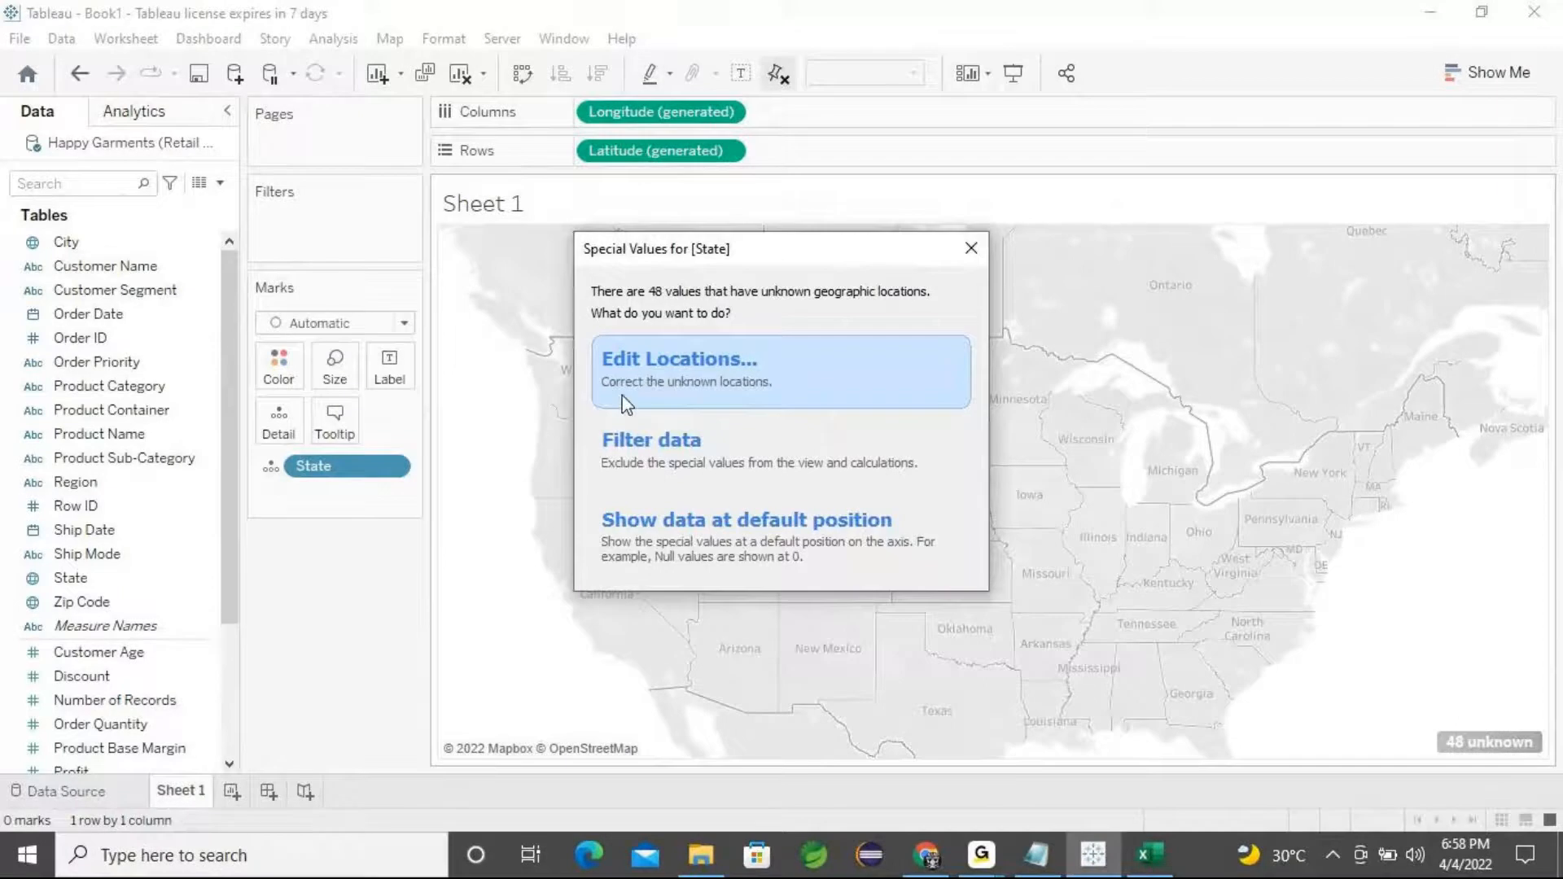
left_click(764, 379)
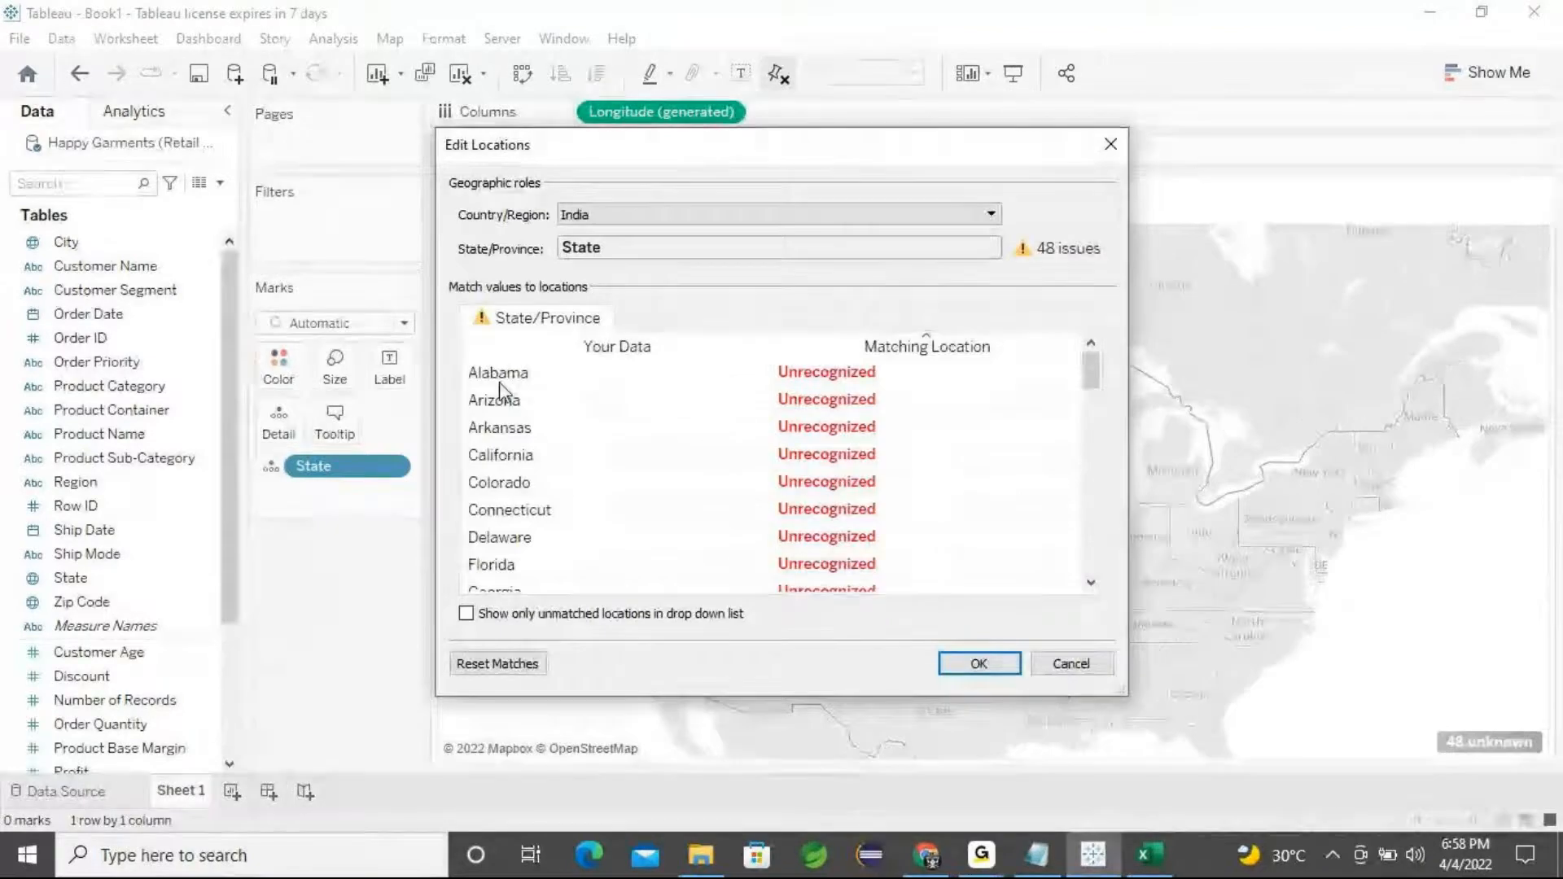
scroll(830, 423, "down", 14)
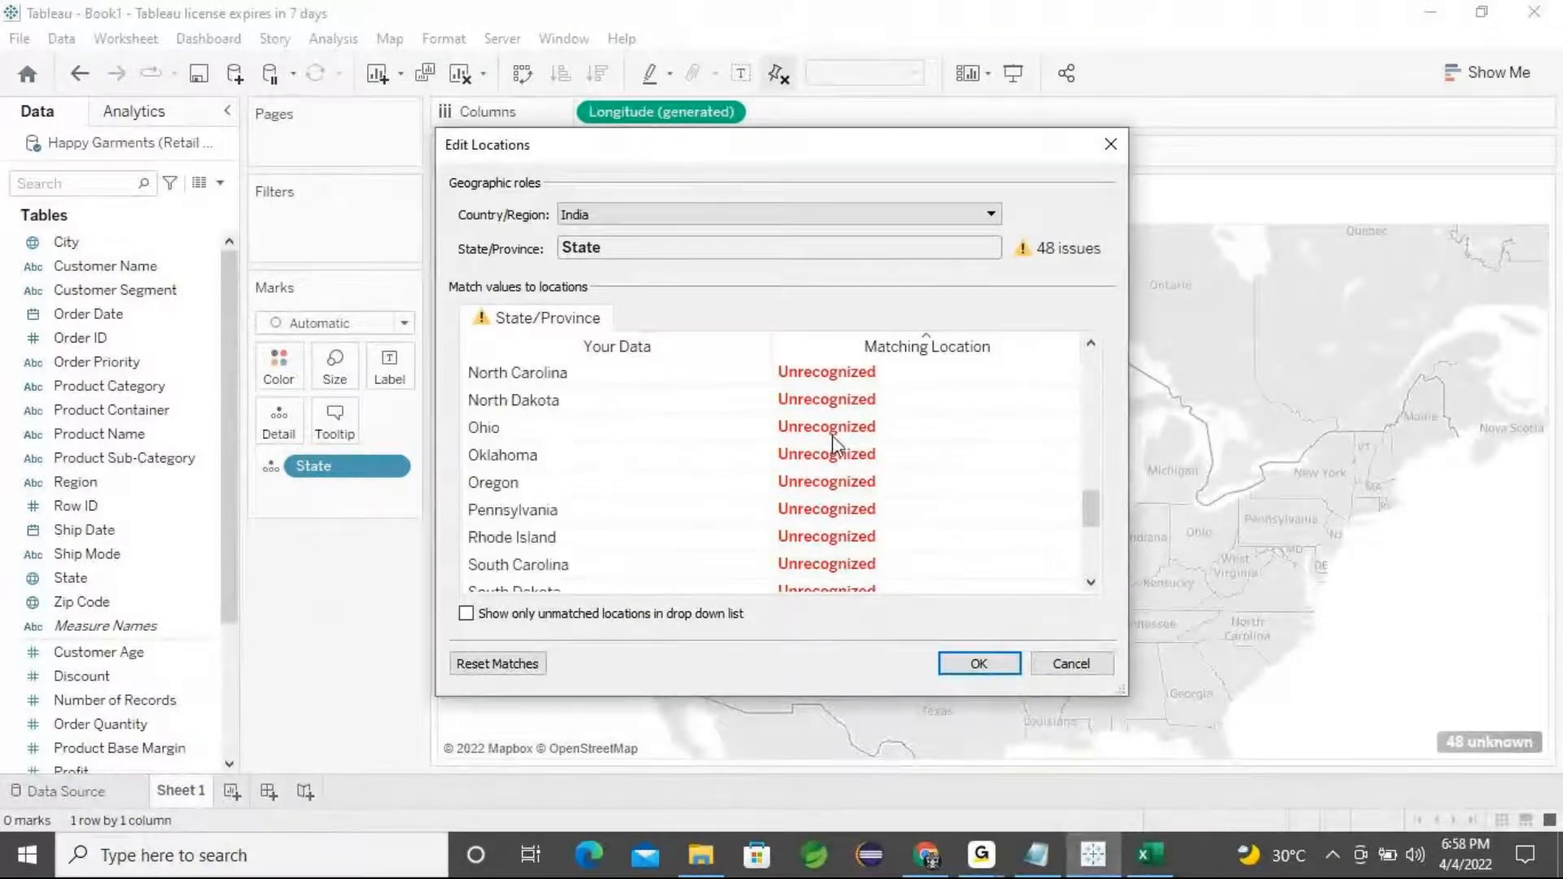
scroll(834, 448, "up", 13)
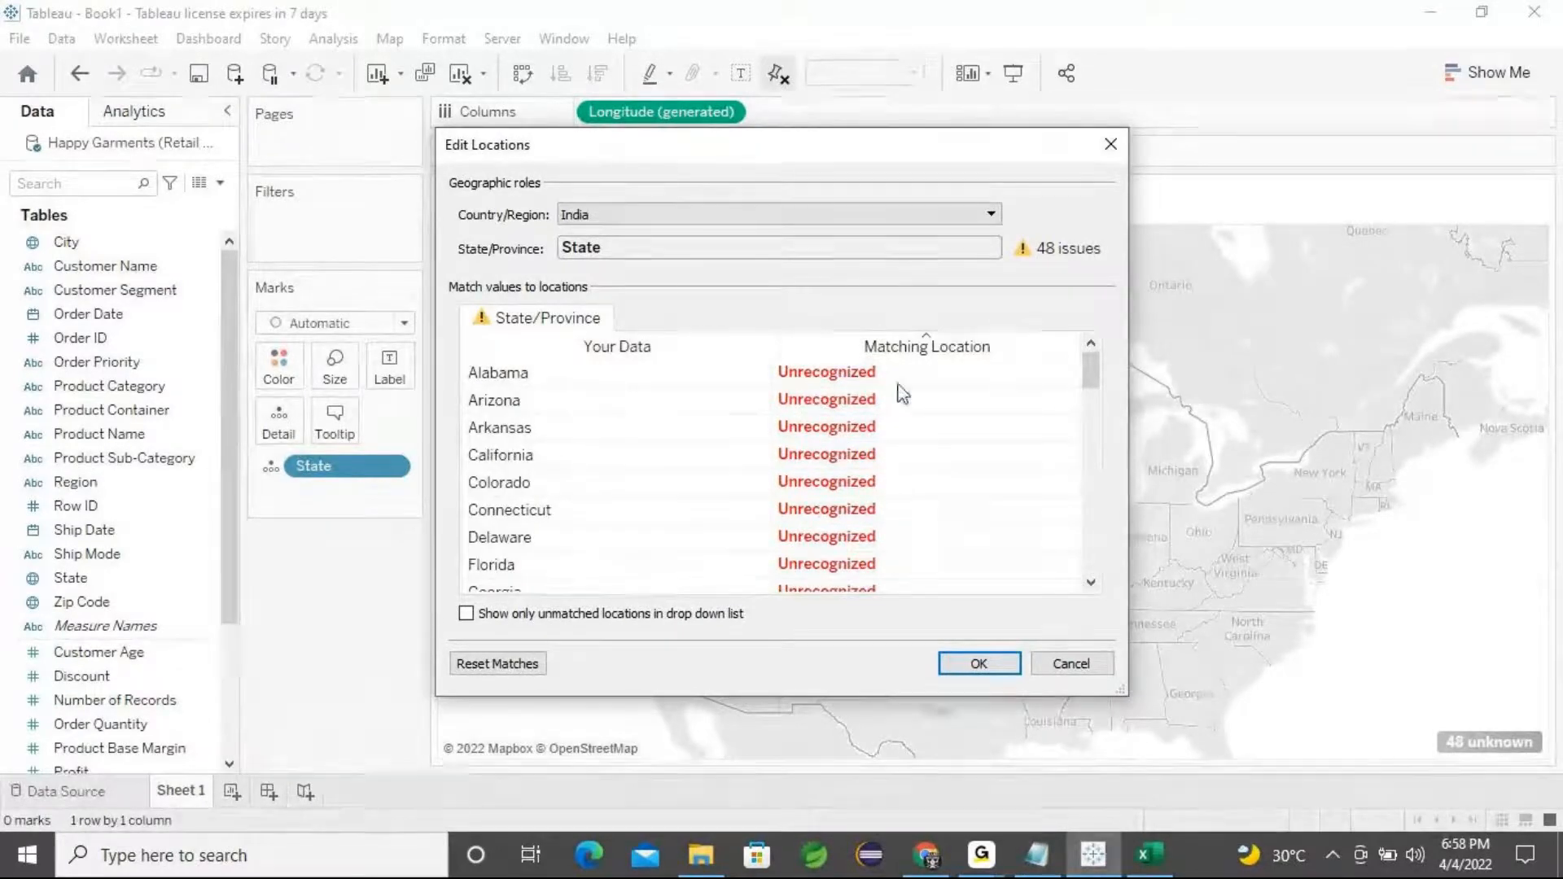
scroll(831, 489, "down", 8)
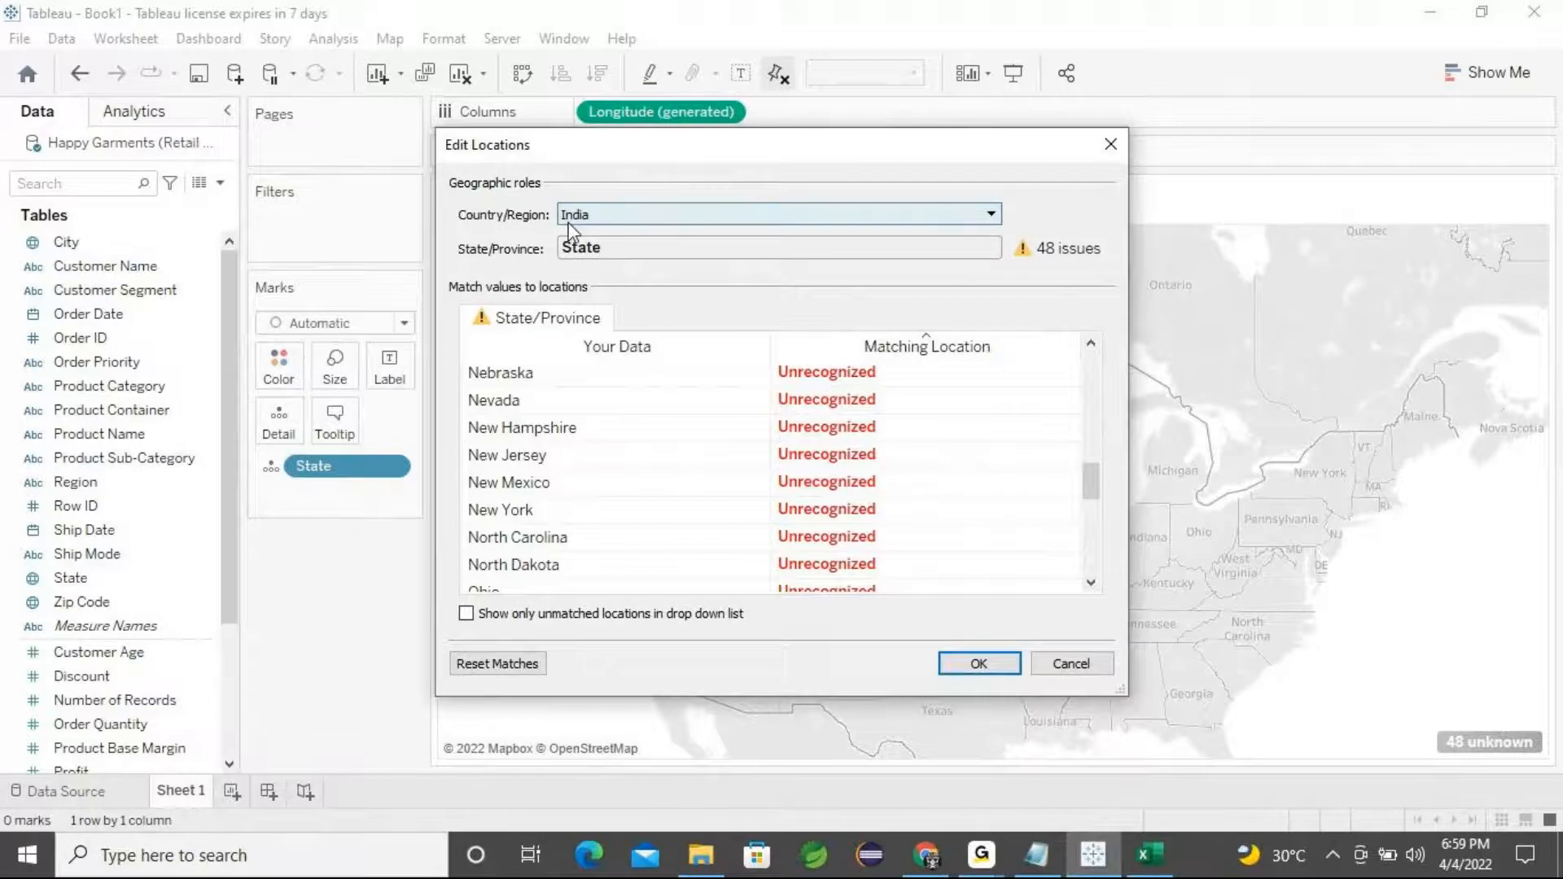
Set the fixed Country/Region for the State locations to United States and confirm
left_click(626, 216)
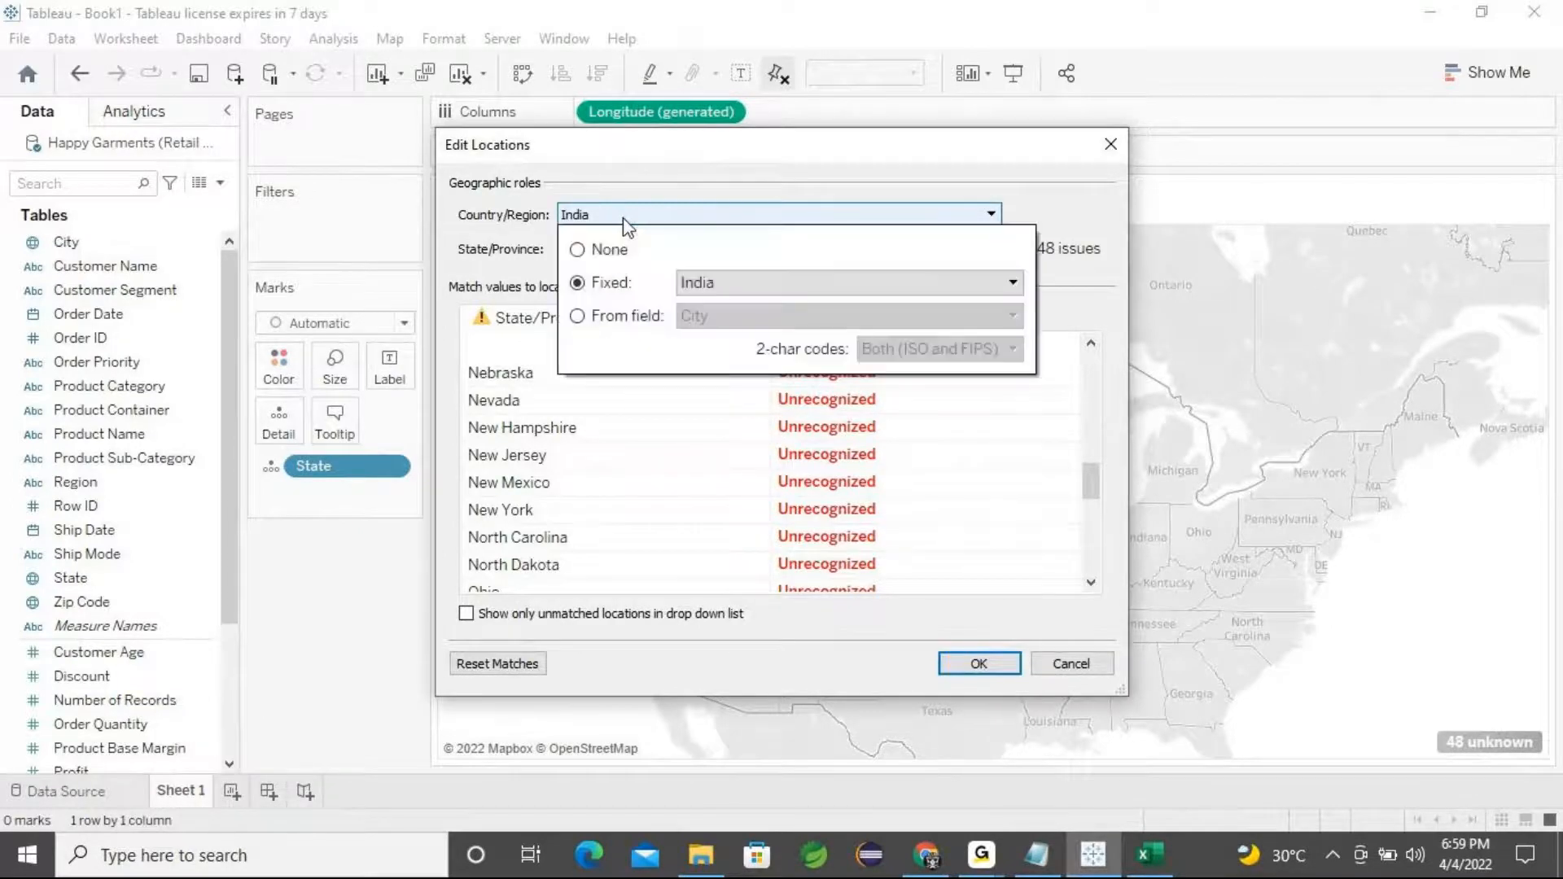
left_click(738, 298)
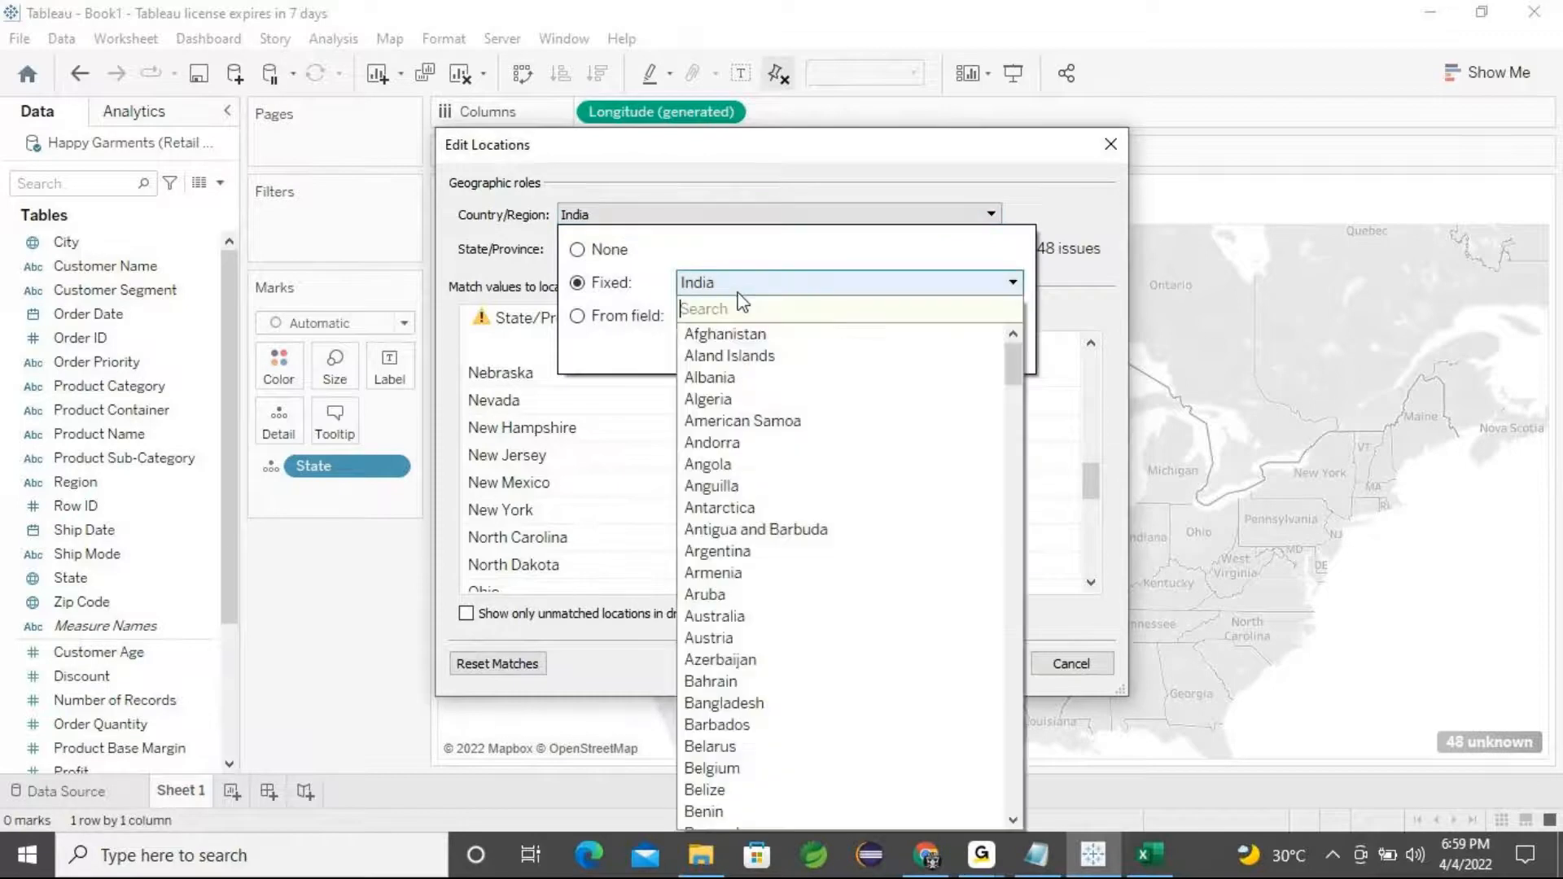
scroll(788, 544, "down", 12)
scroll(788, 550, "down", 20)
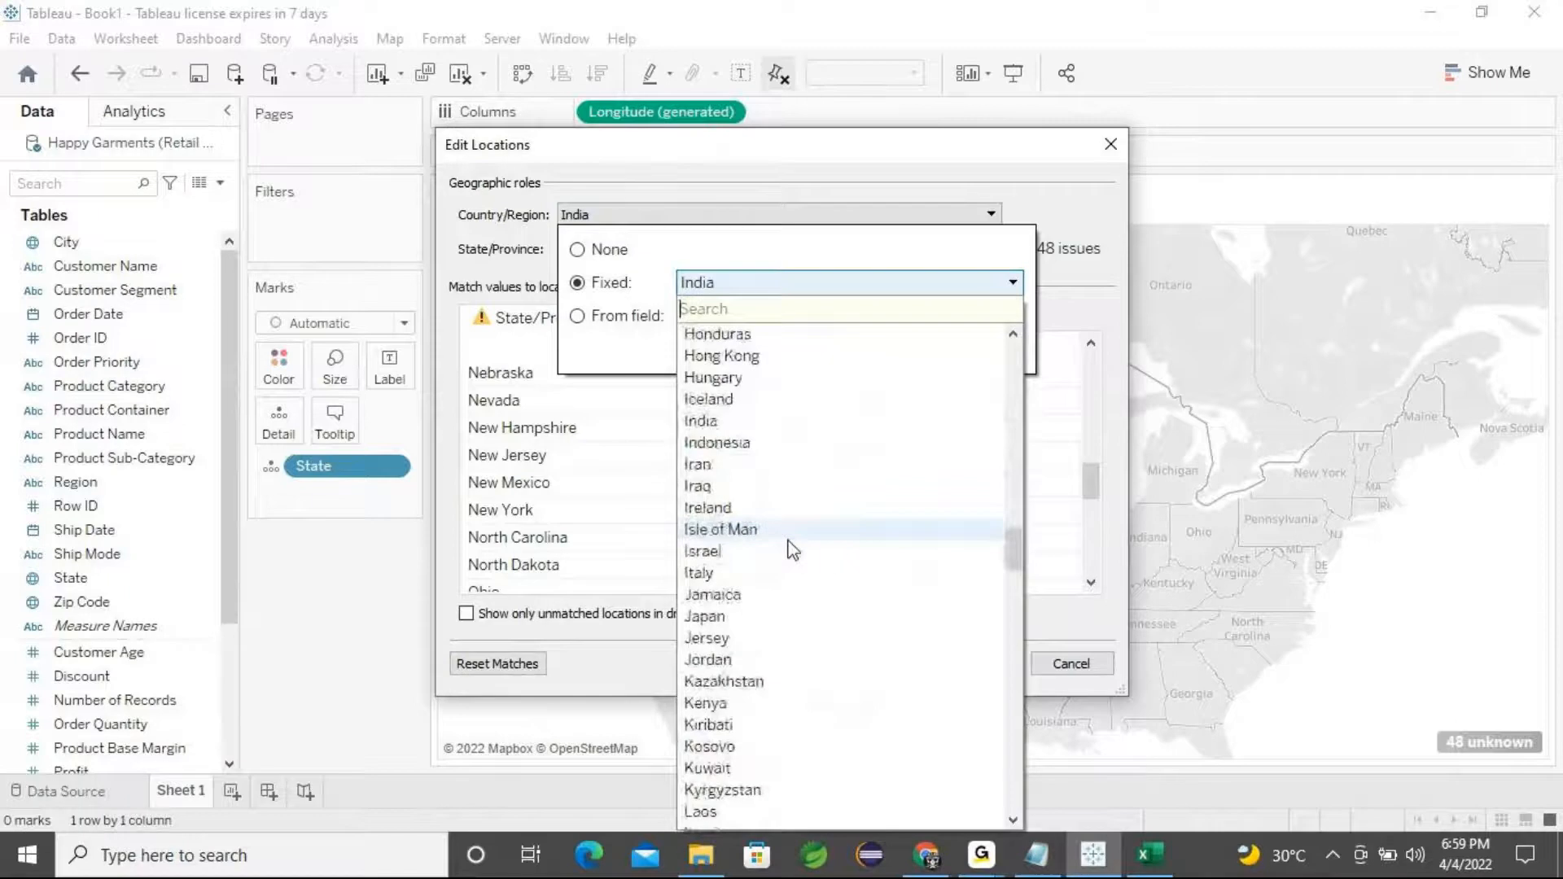
scroll(788, 551, "down", 20)
scroll(788, 550, "down", 12)
scroll(788, 550, "down", 2)
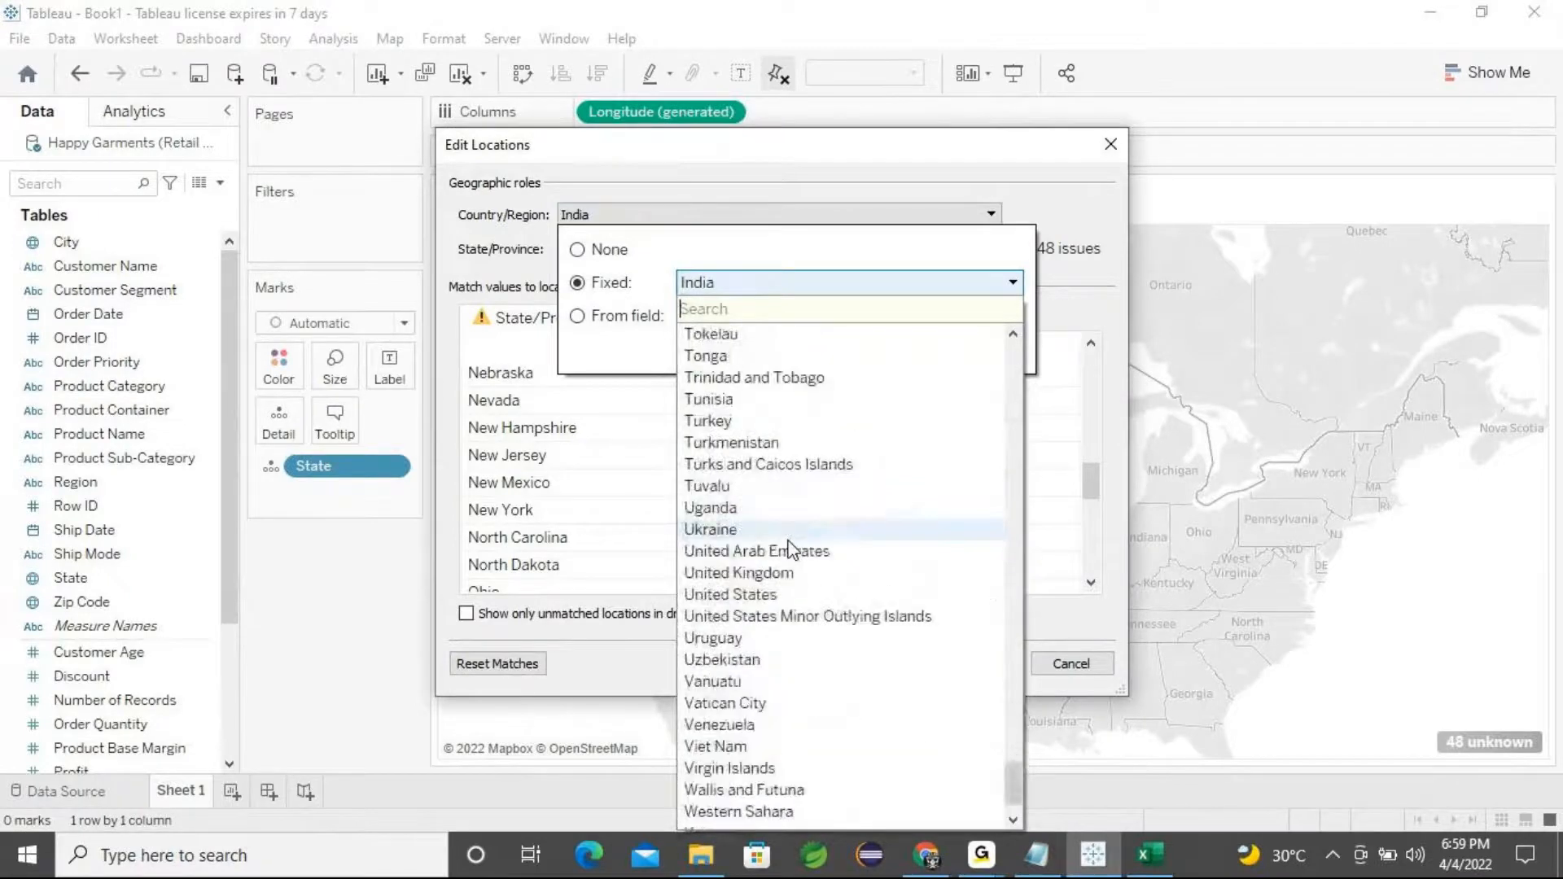
left_click(717, 595)
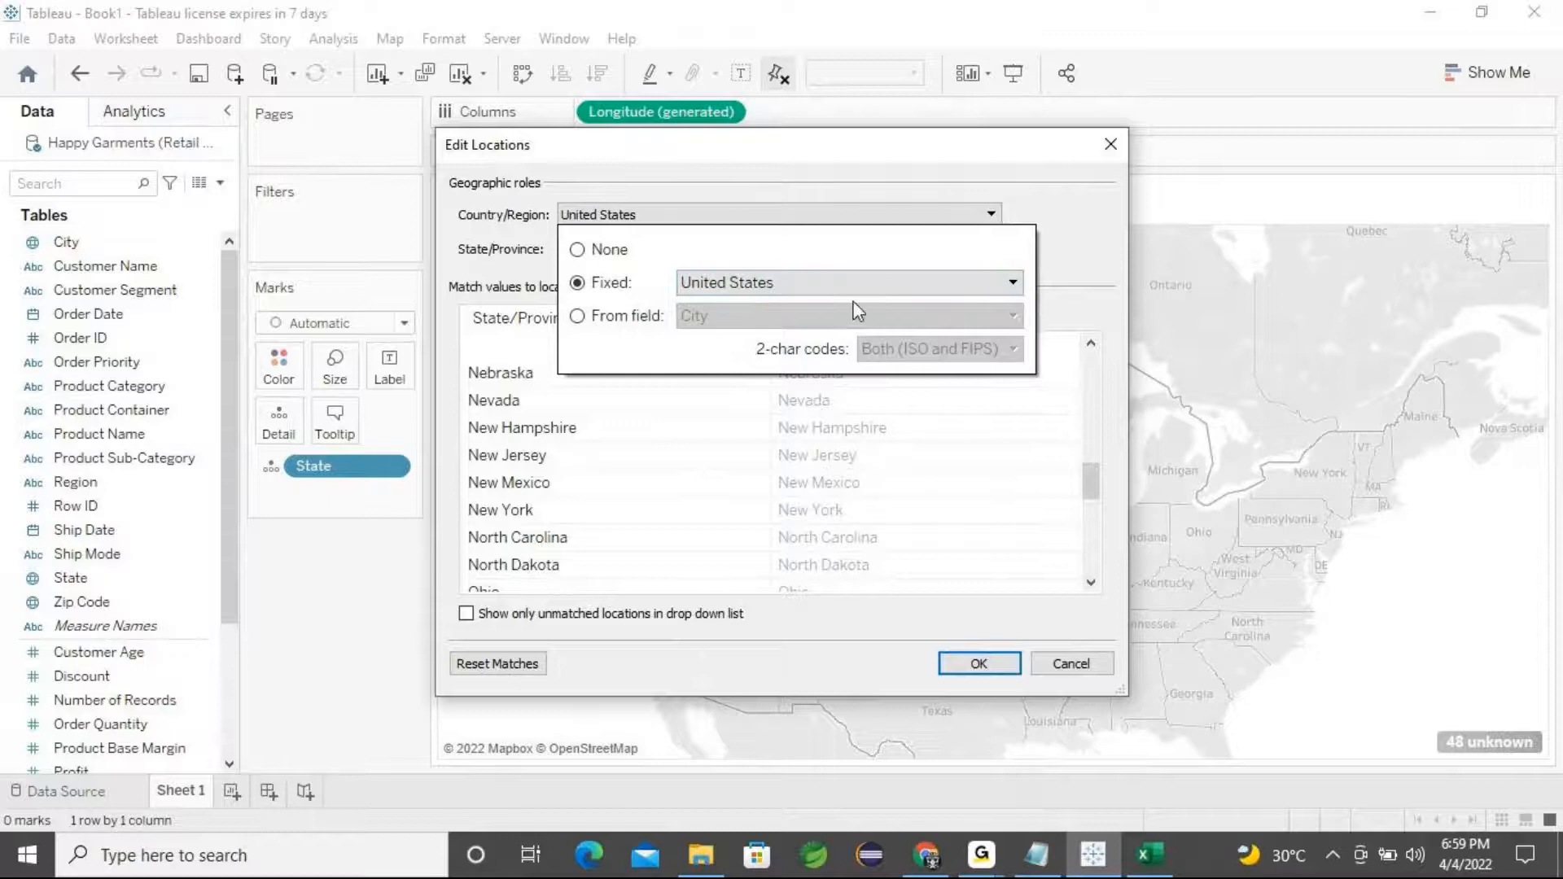
left_click(1074, 274)
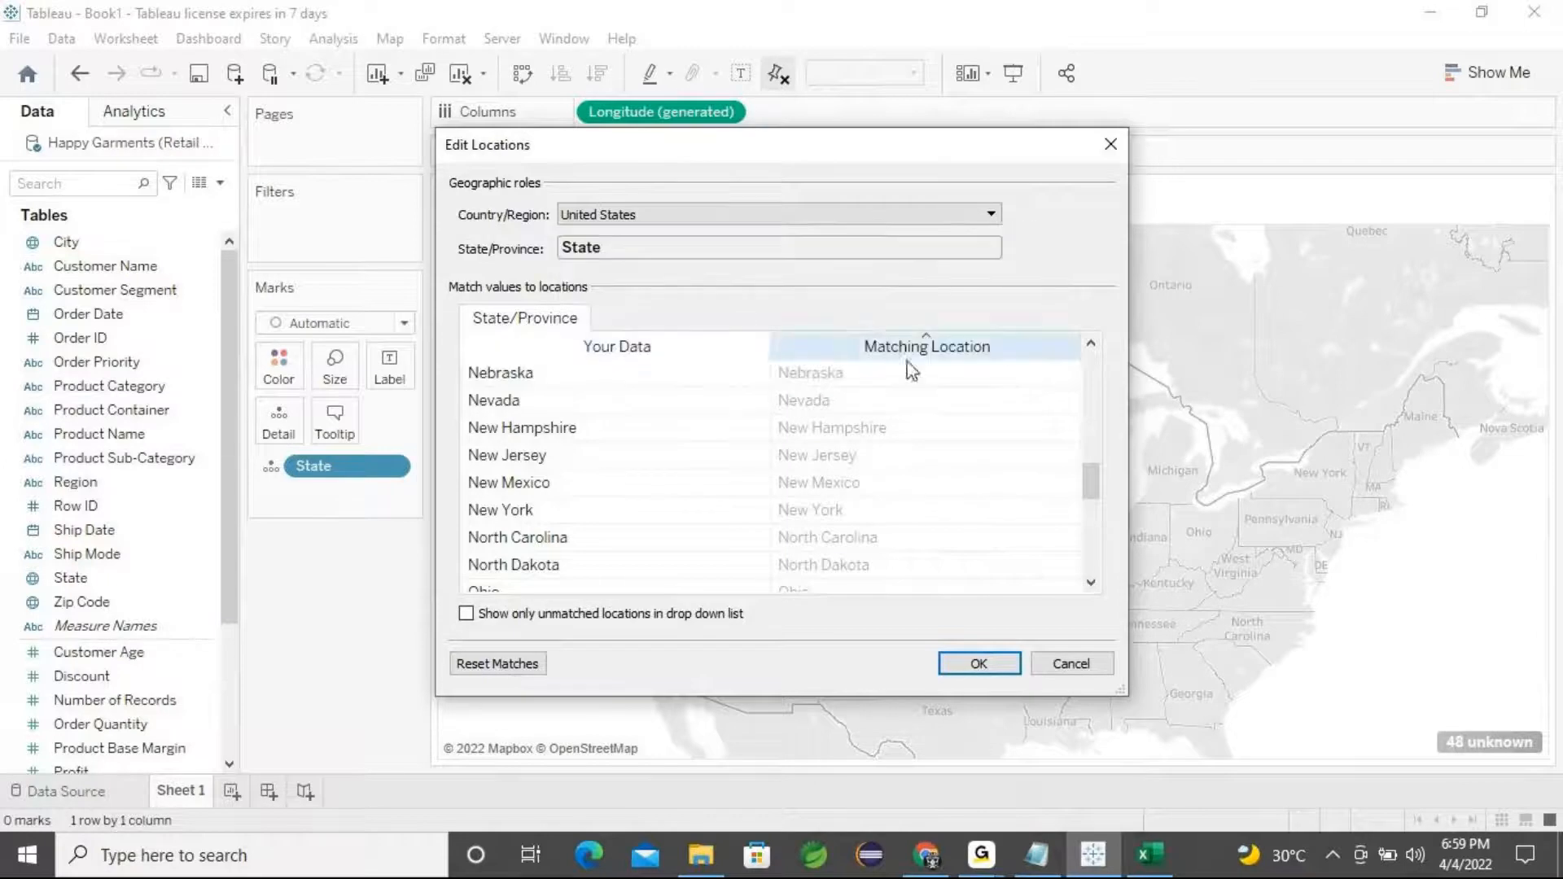
left_click(958, 674)
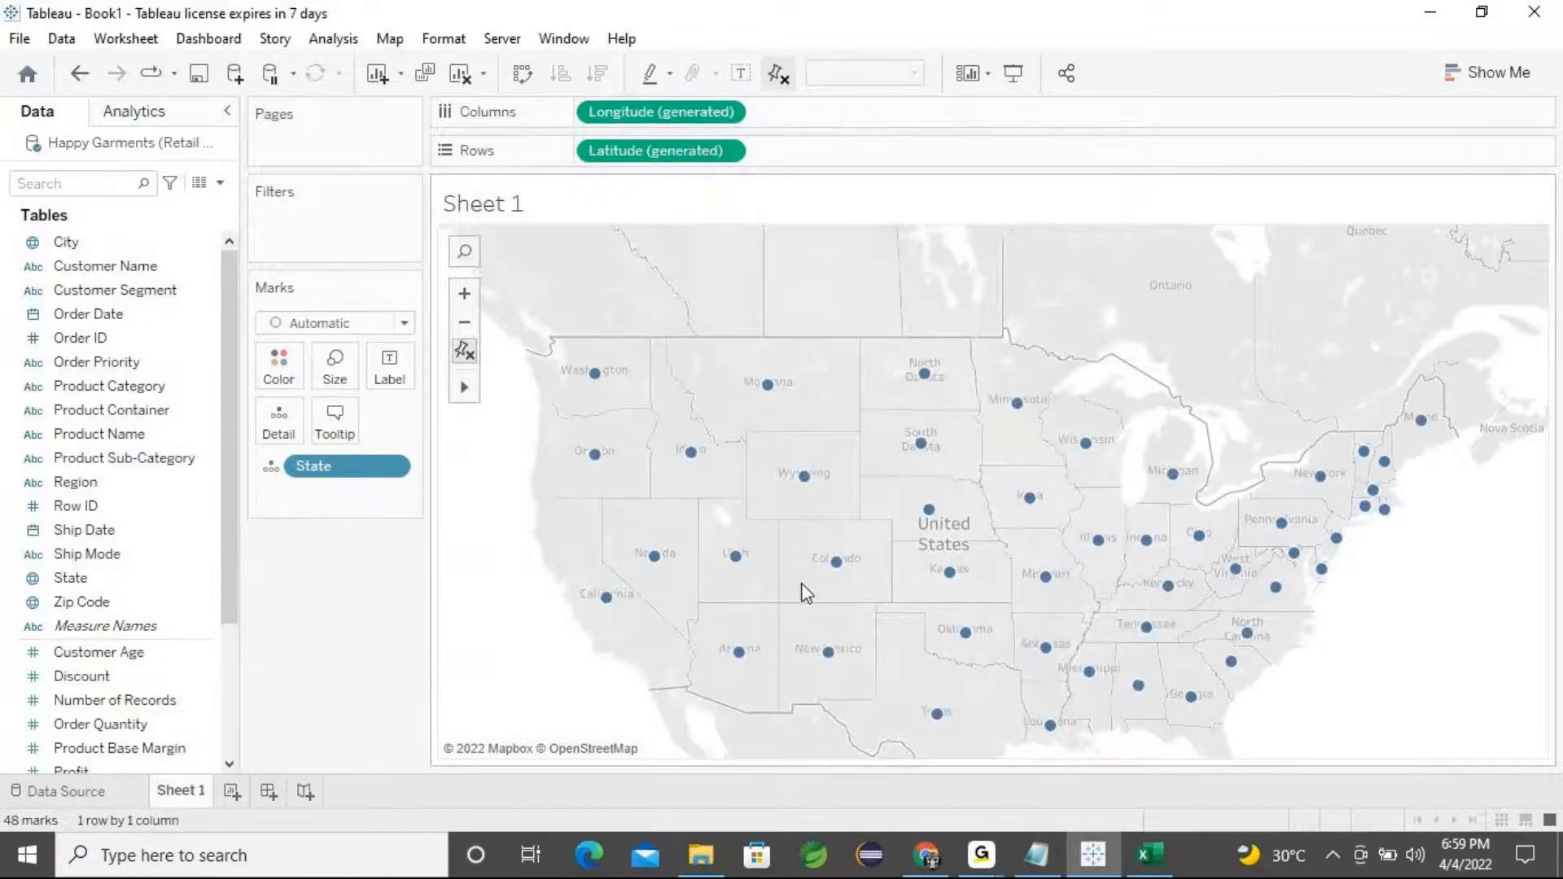
Try adding State to the marks' color and label, removing each again
left_click(981, 855)
left_click(76, 584)
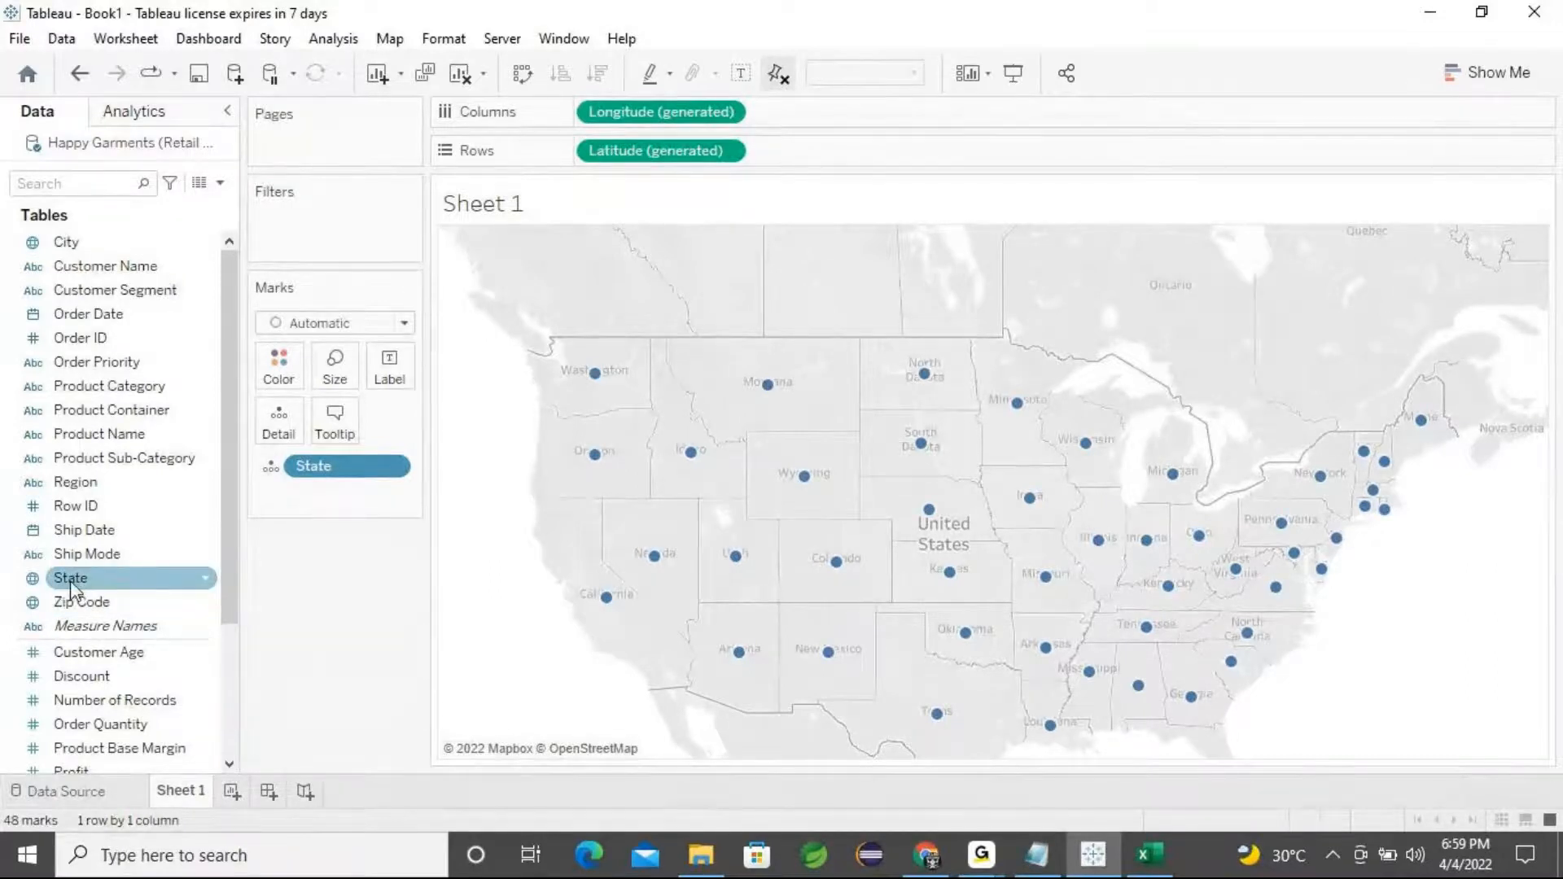
left_click_drag(70, 579, 276, 363)
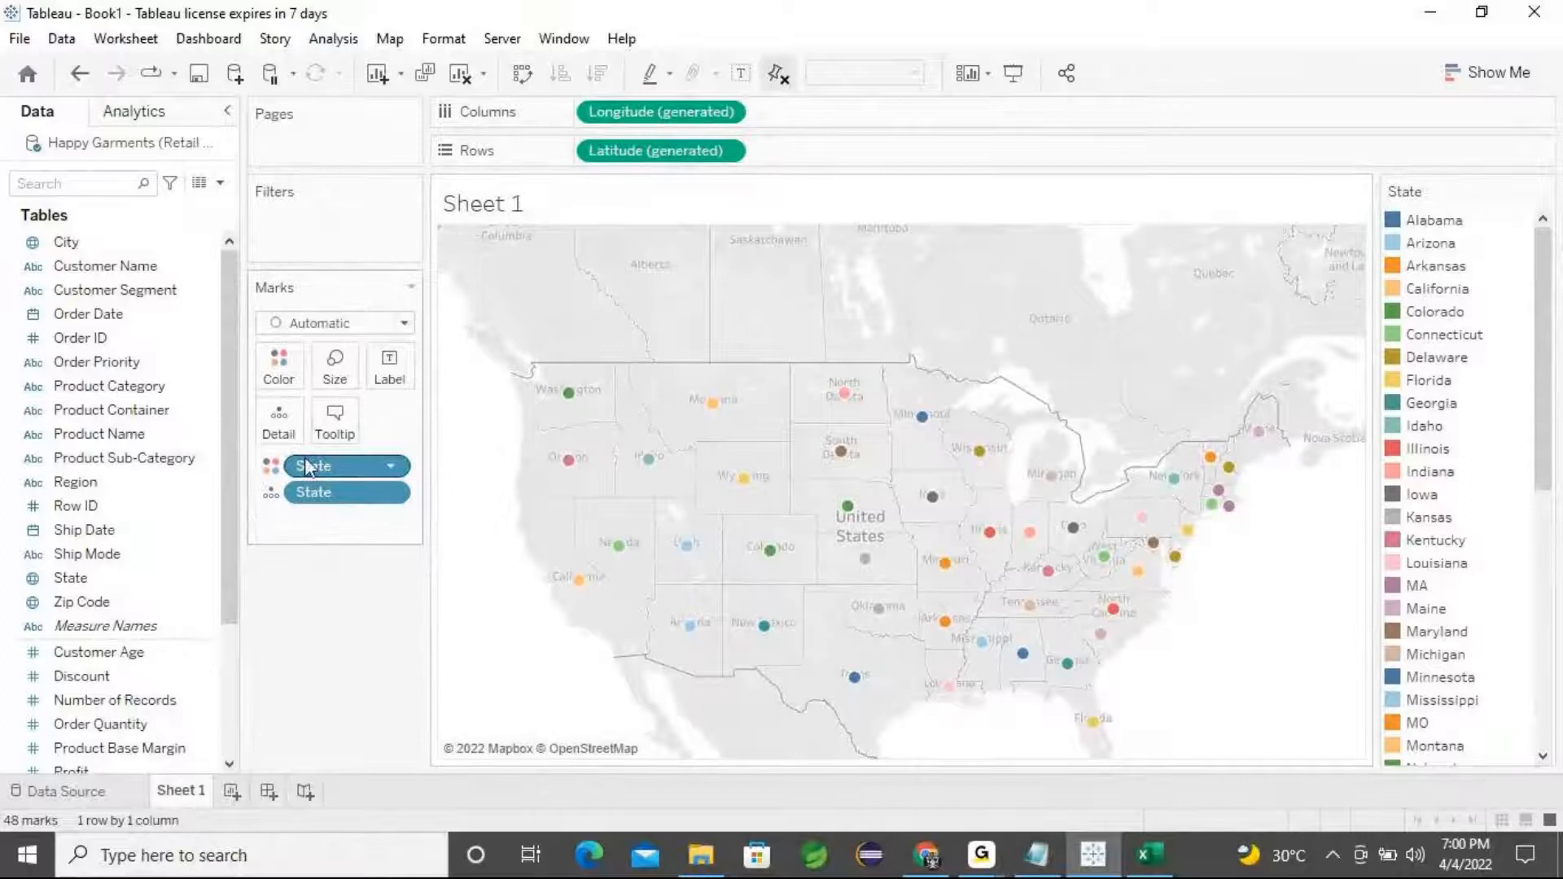
left_click_drag(310, 464, 321, 638)
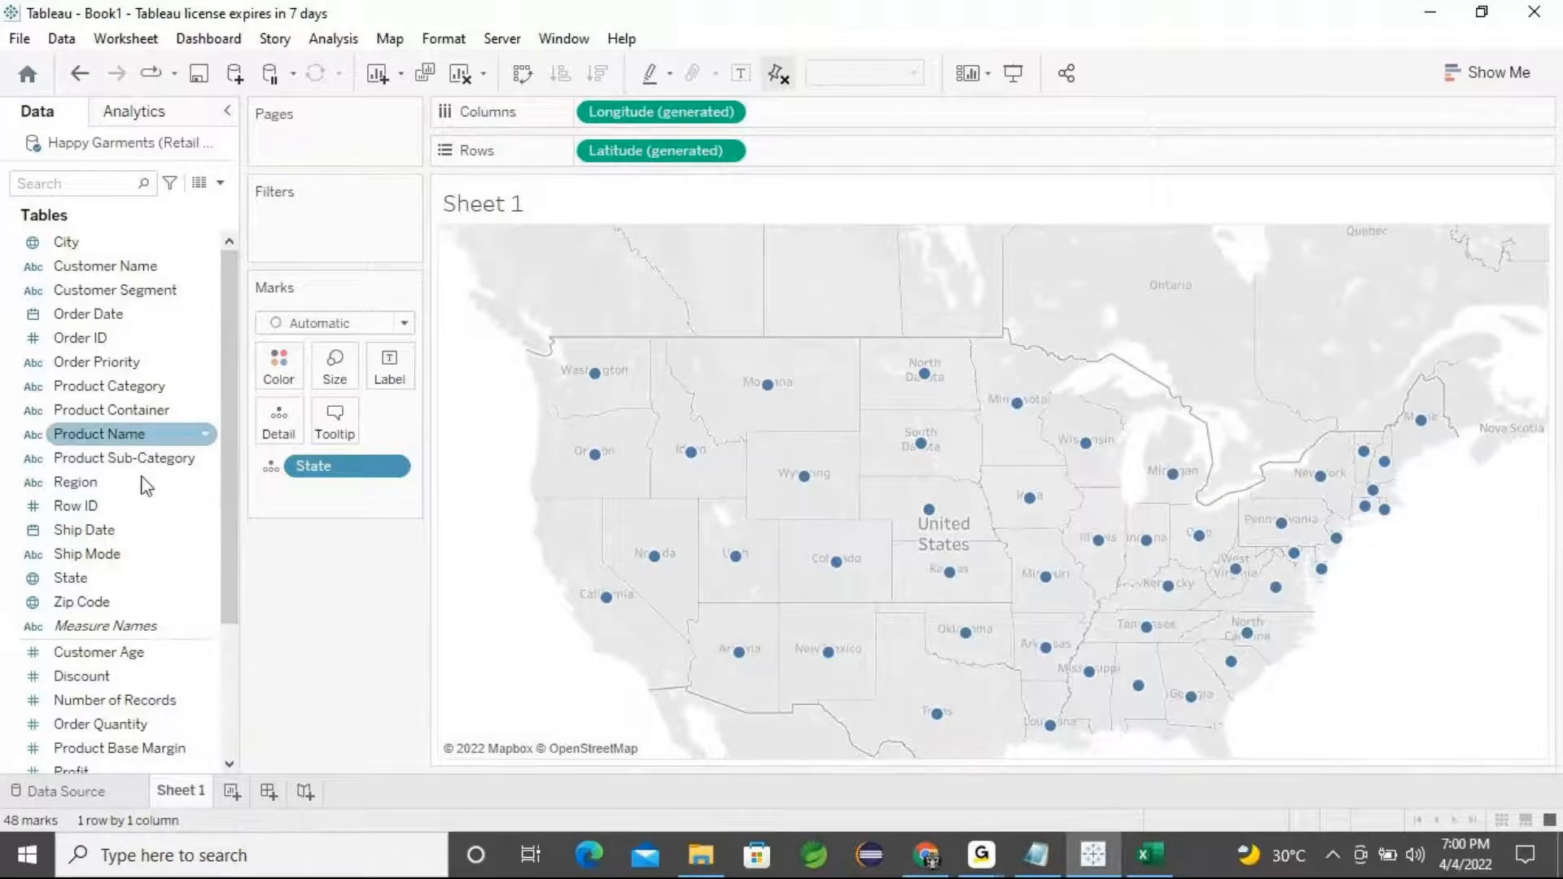
left_click_drag(86, 580, 402, 381)
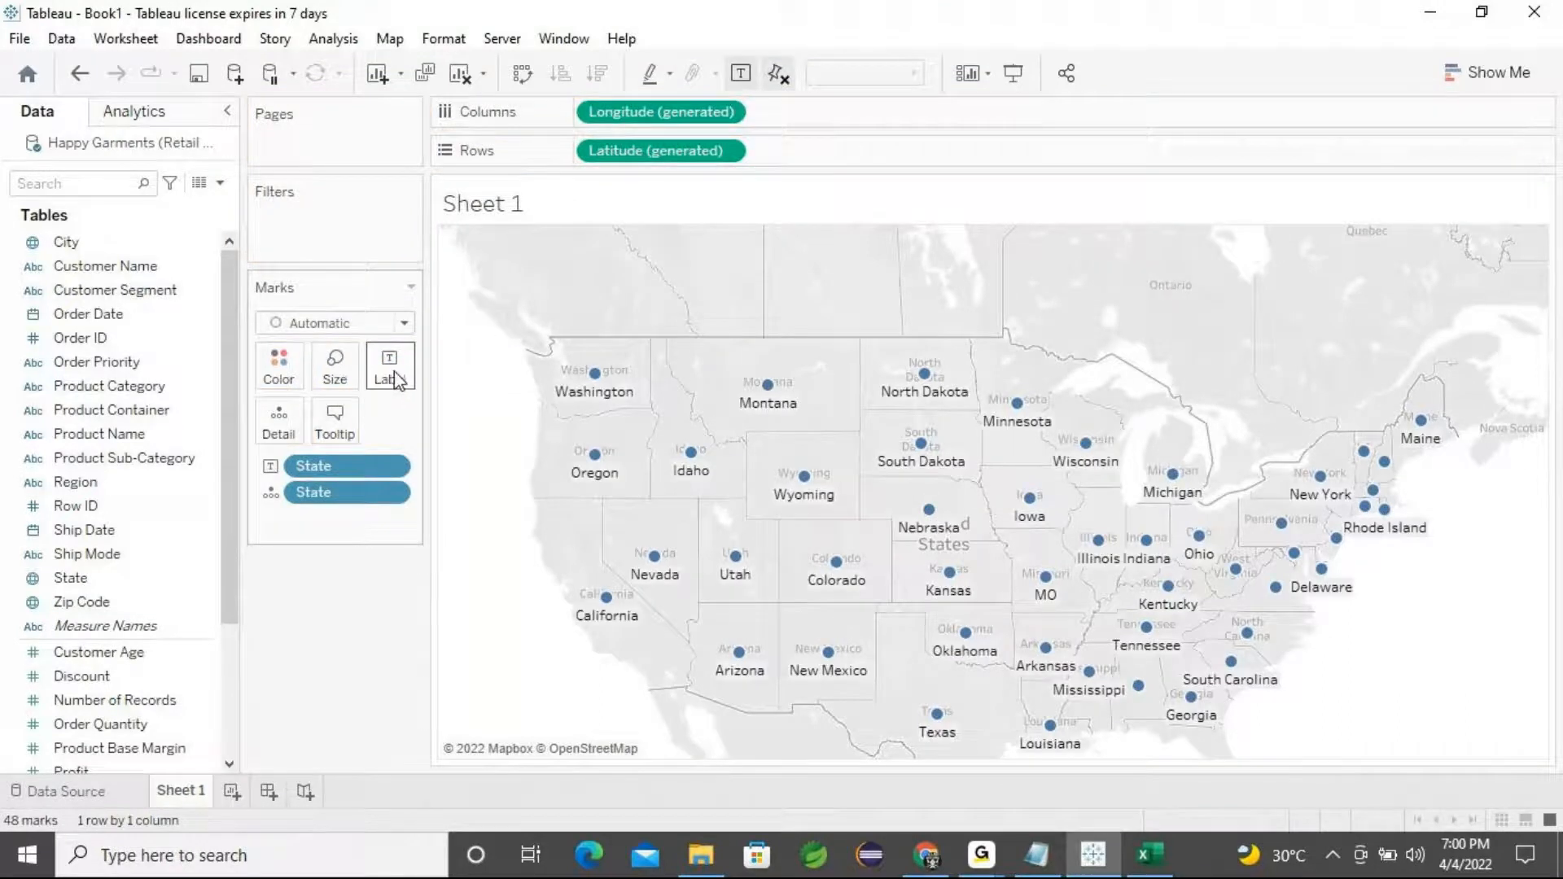
left_click_drag(345, 495, 317, 600)
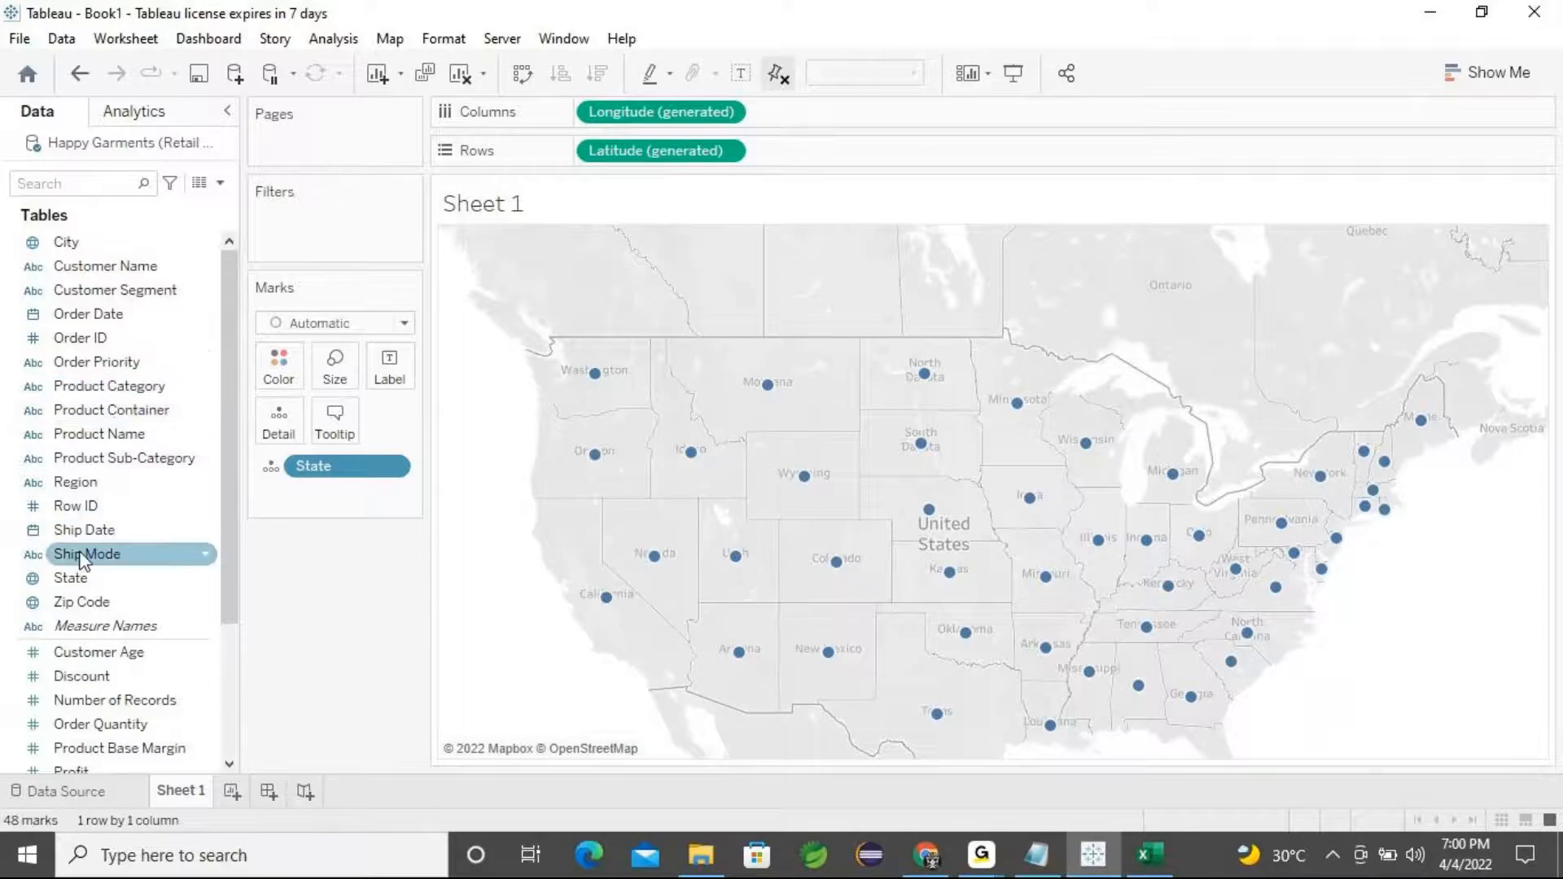
Label the state marks with the sum of Sales
left_click_drag(231, 500, 225, 598)
left_click(114, 652)
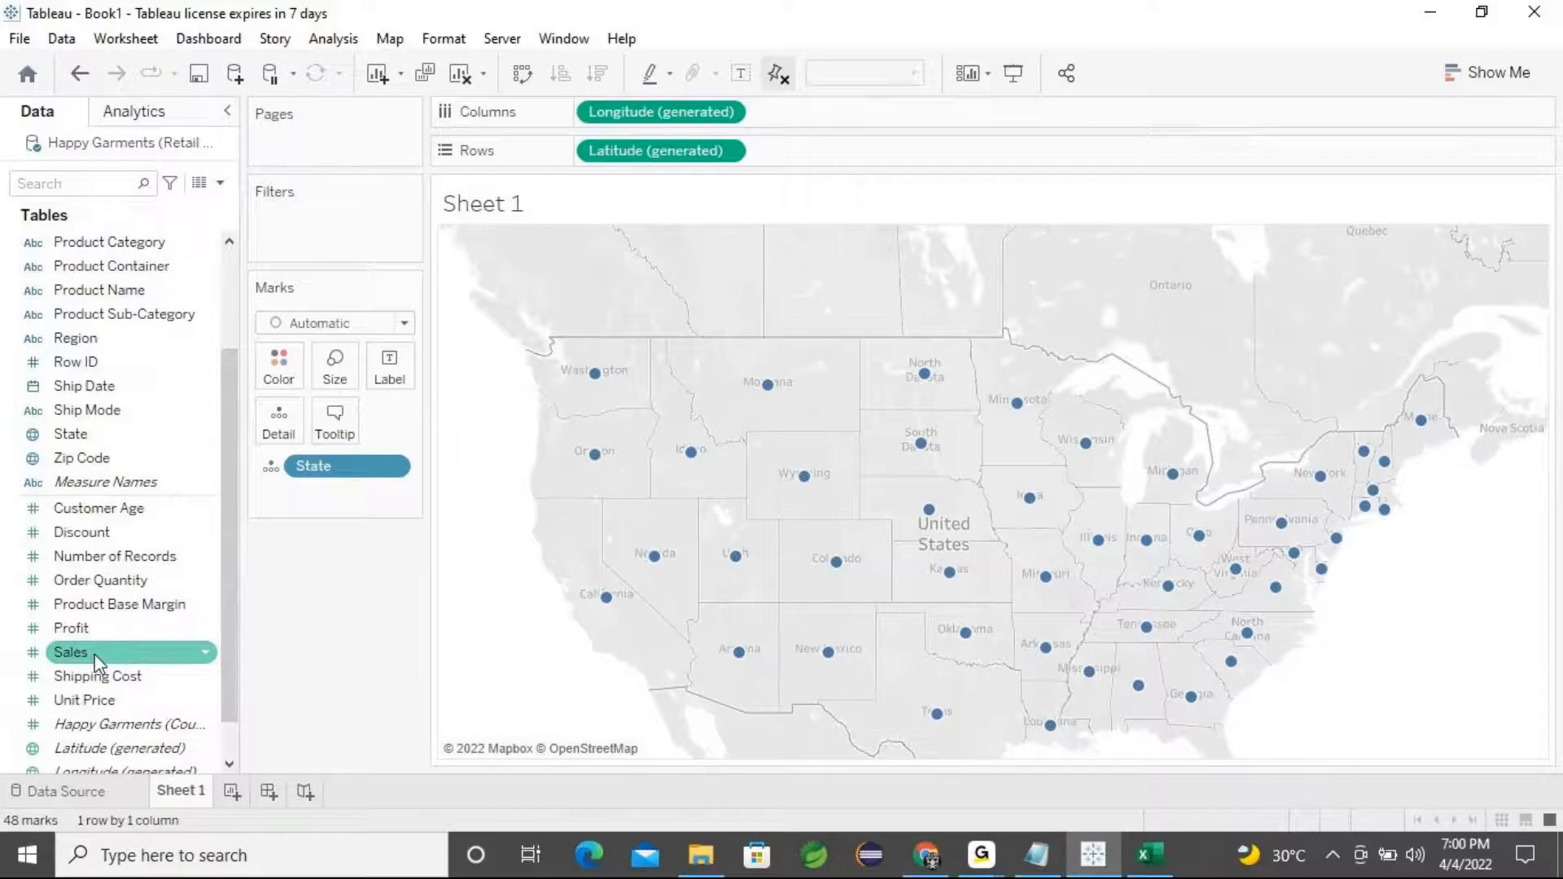
left_click_drag(98, 661, 389, 372)
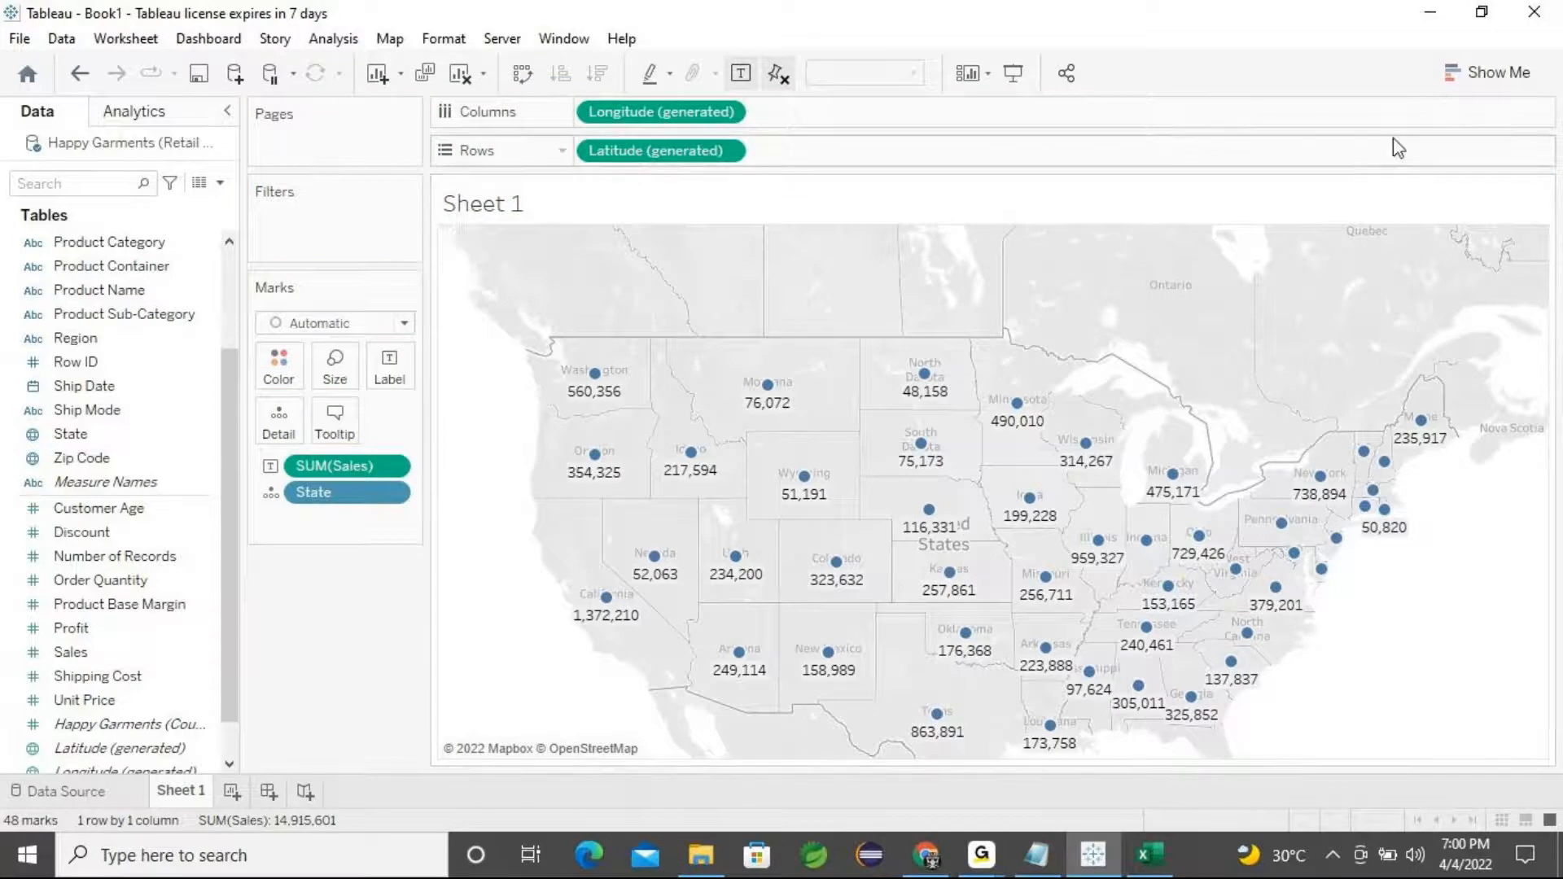
Switch the chart to a filled map colored by Sales
left_click(1486, 72)
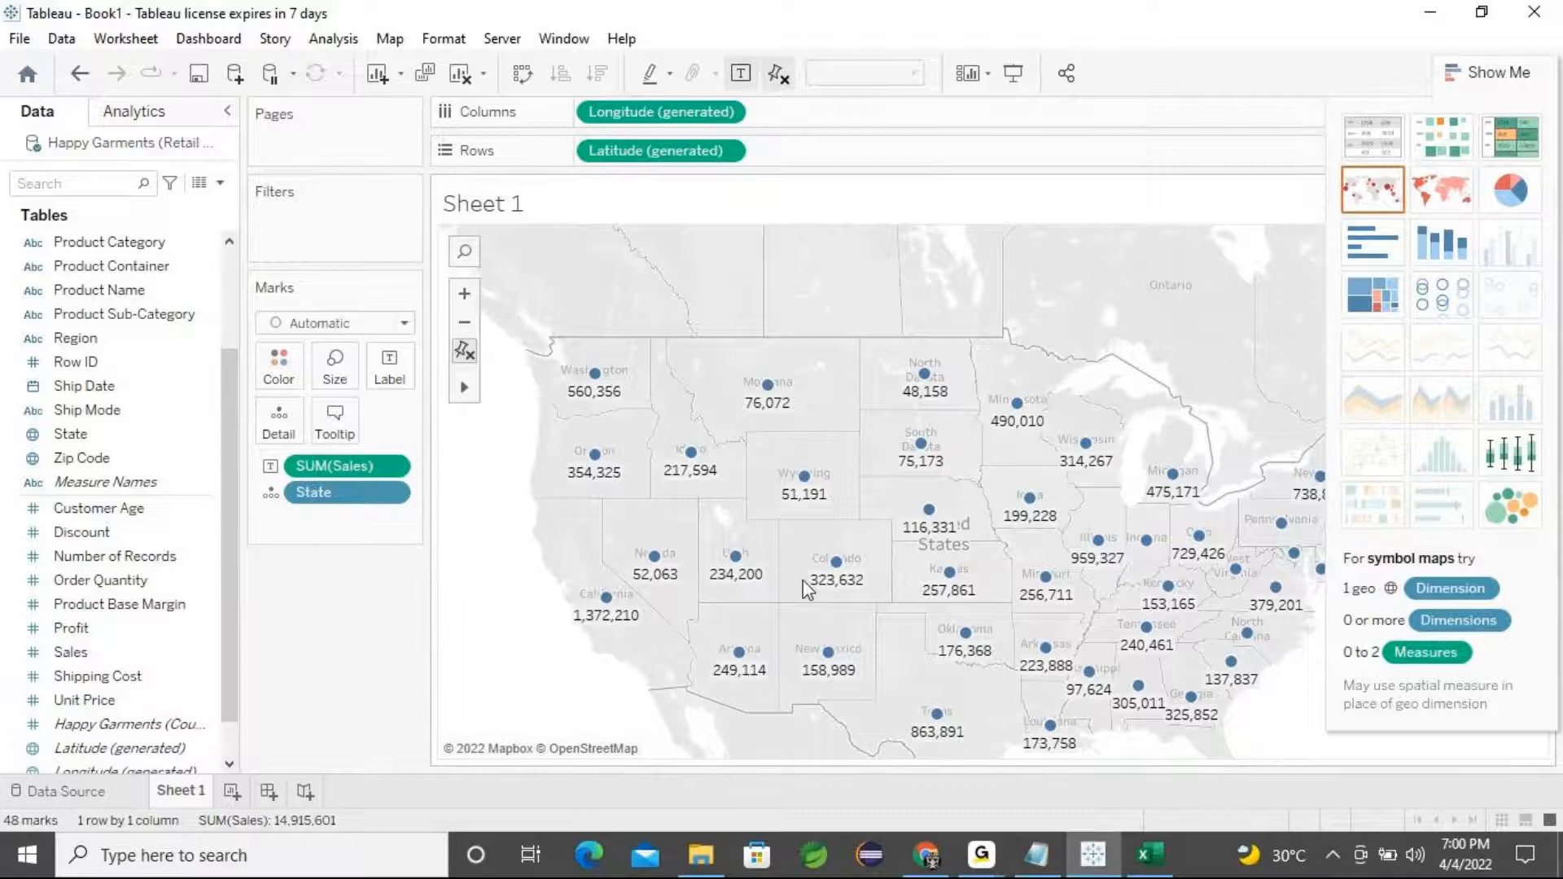
left_click(1428, 189)
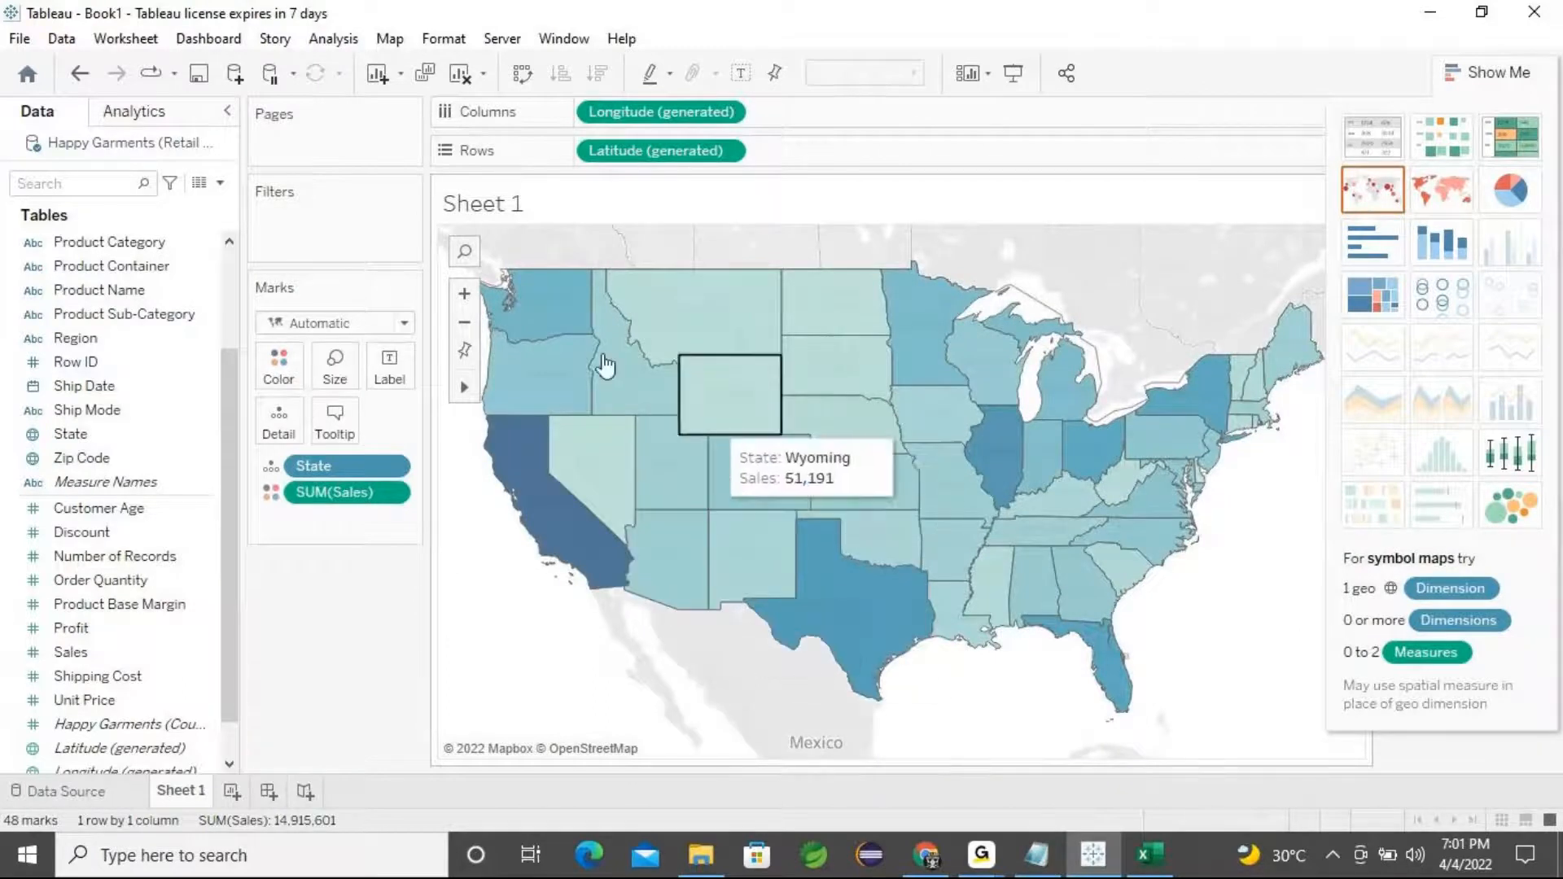
left_click(279, 376)
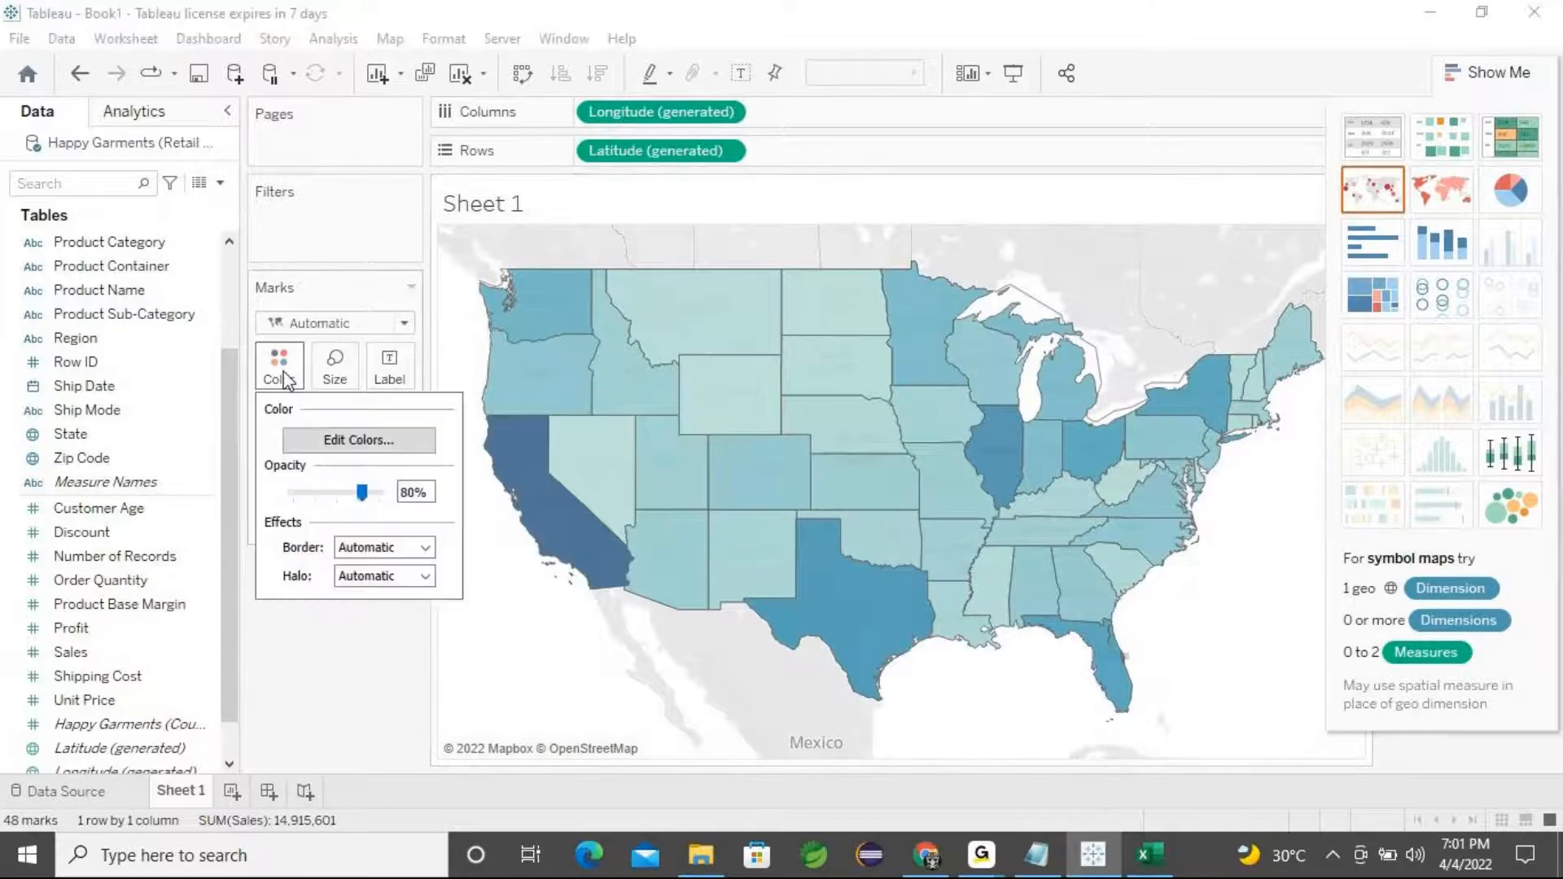
left_click(367, 440)
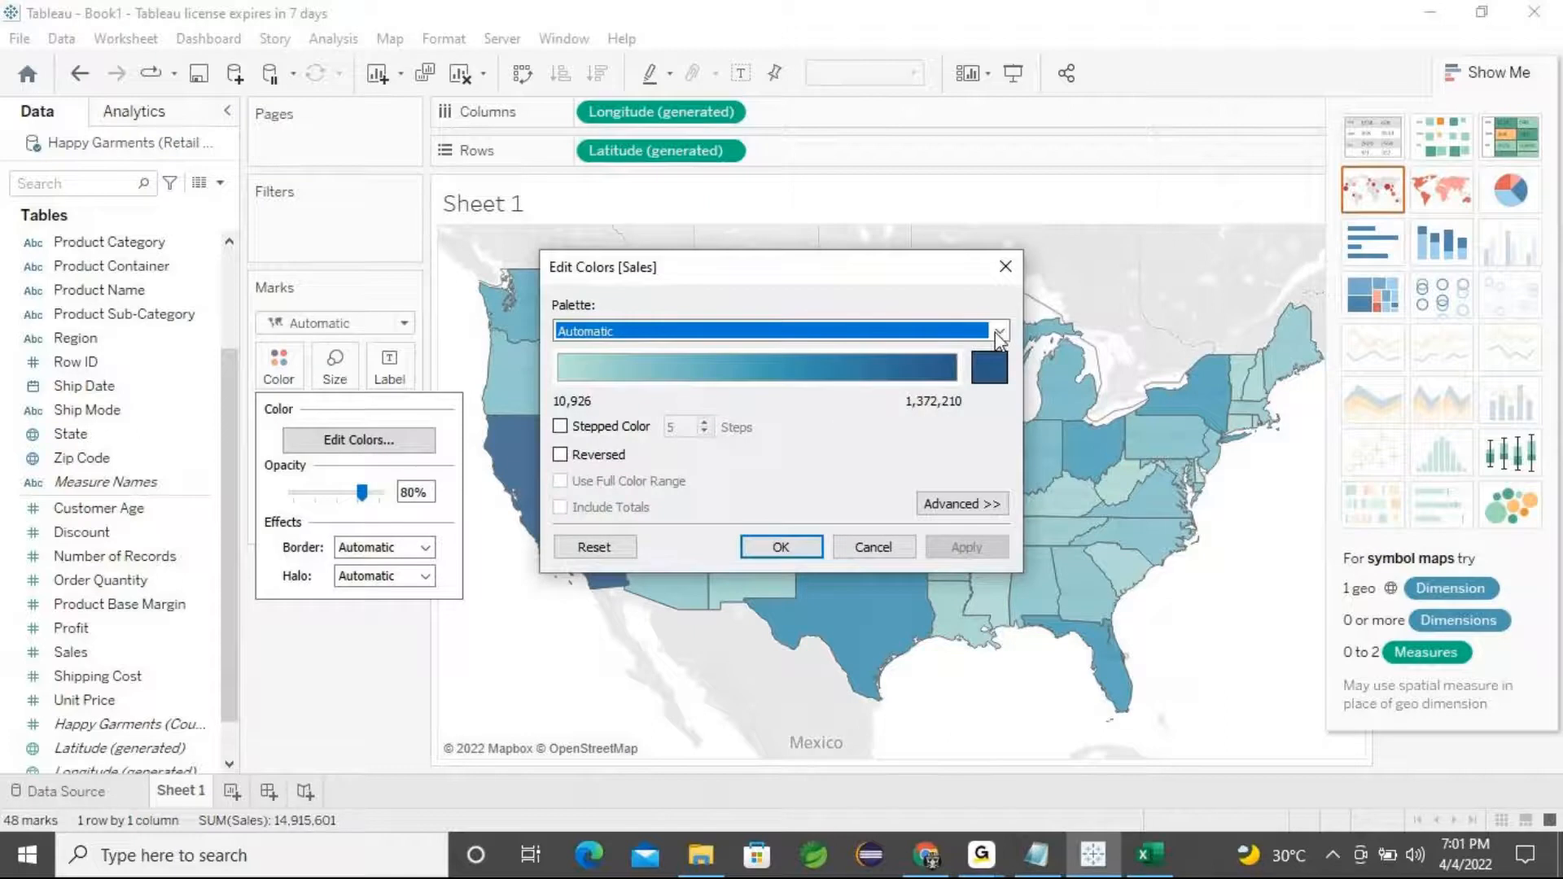
left_click(1005, 267)
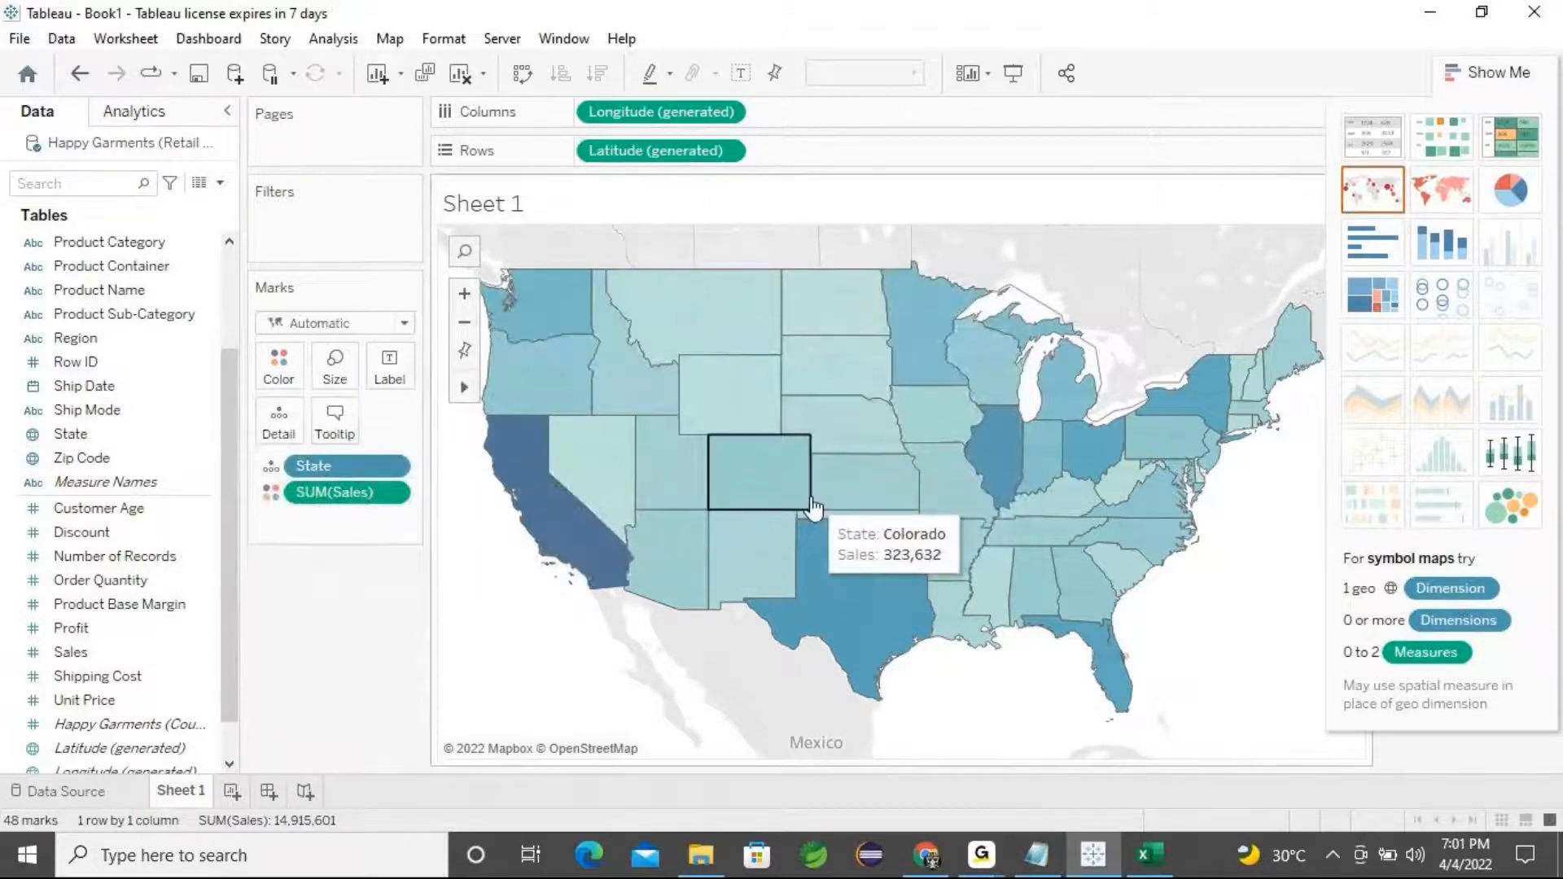
Undo the last change and switch the chart back to a filled map
key("ctrl+z")
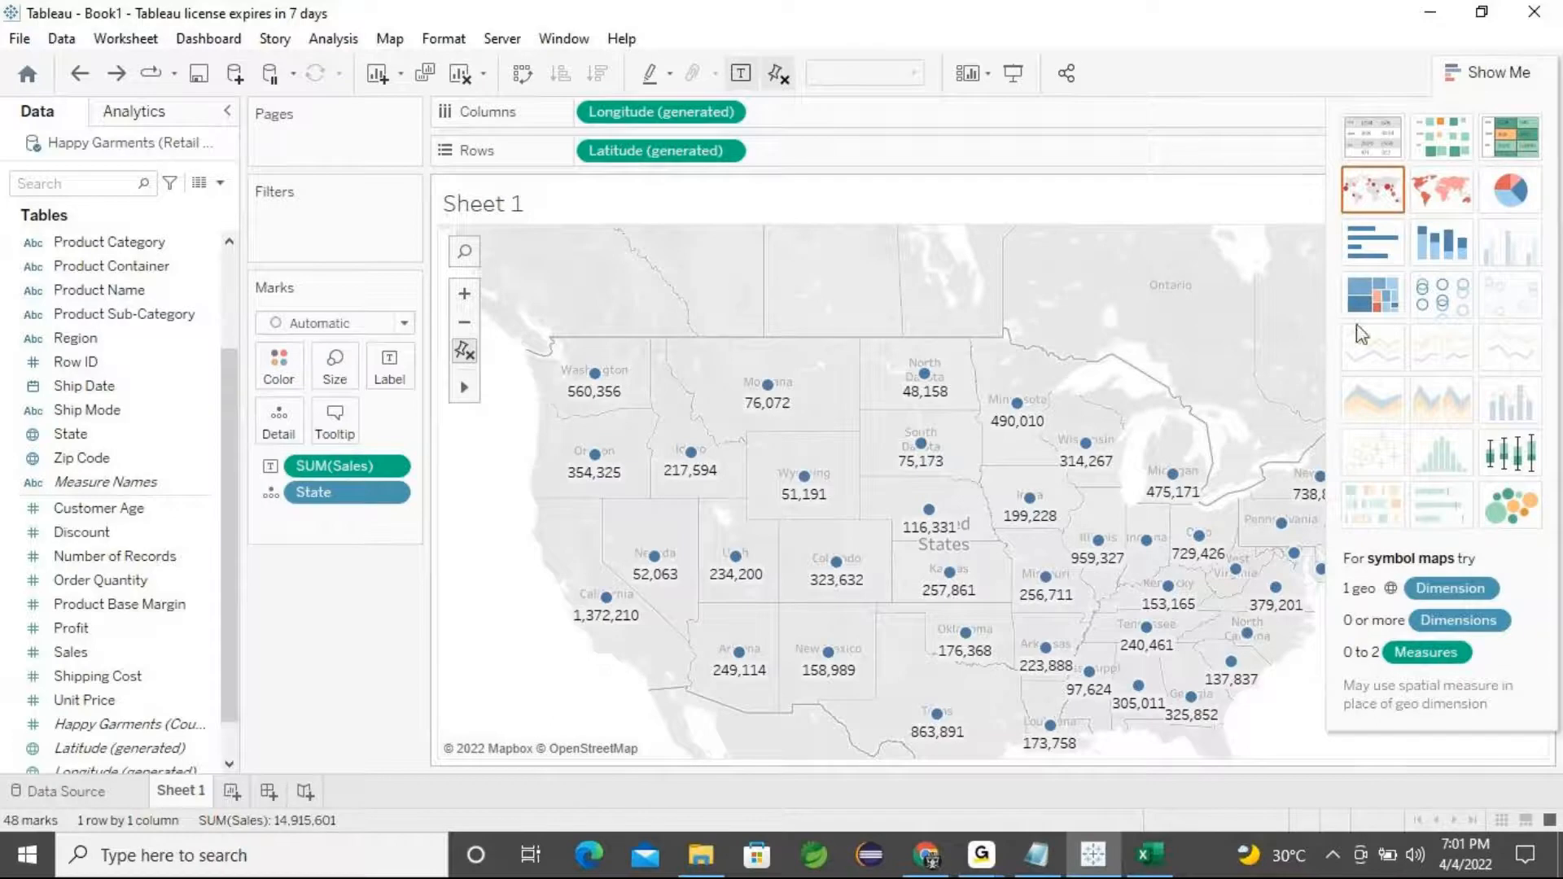
left_click(1437, 200)
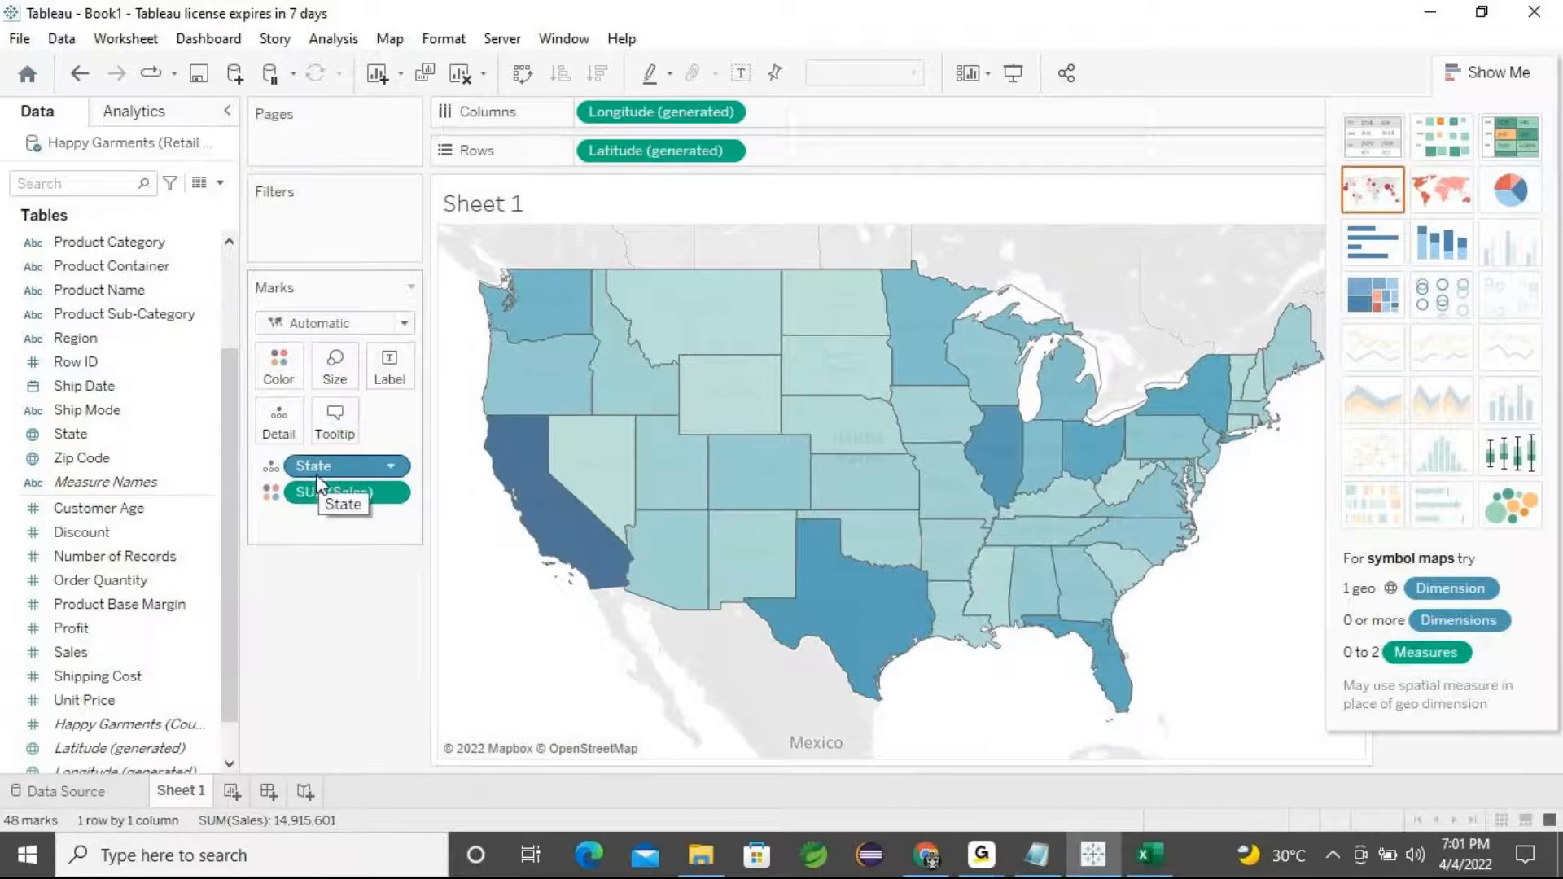
Change the Sales color palette to a custom green sequential palette ending in color #55aa00 and apply it
left_click(278, 367)
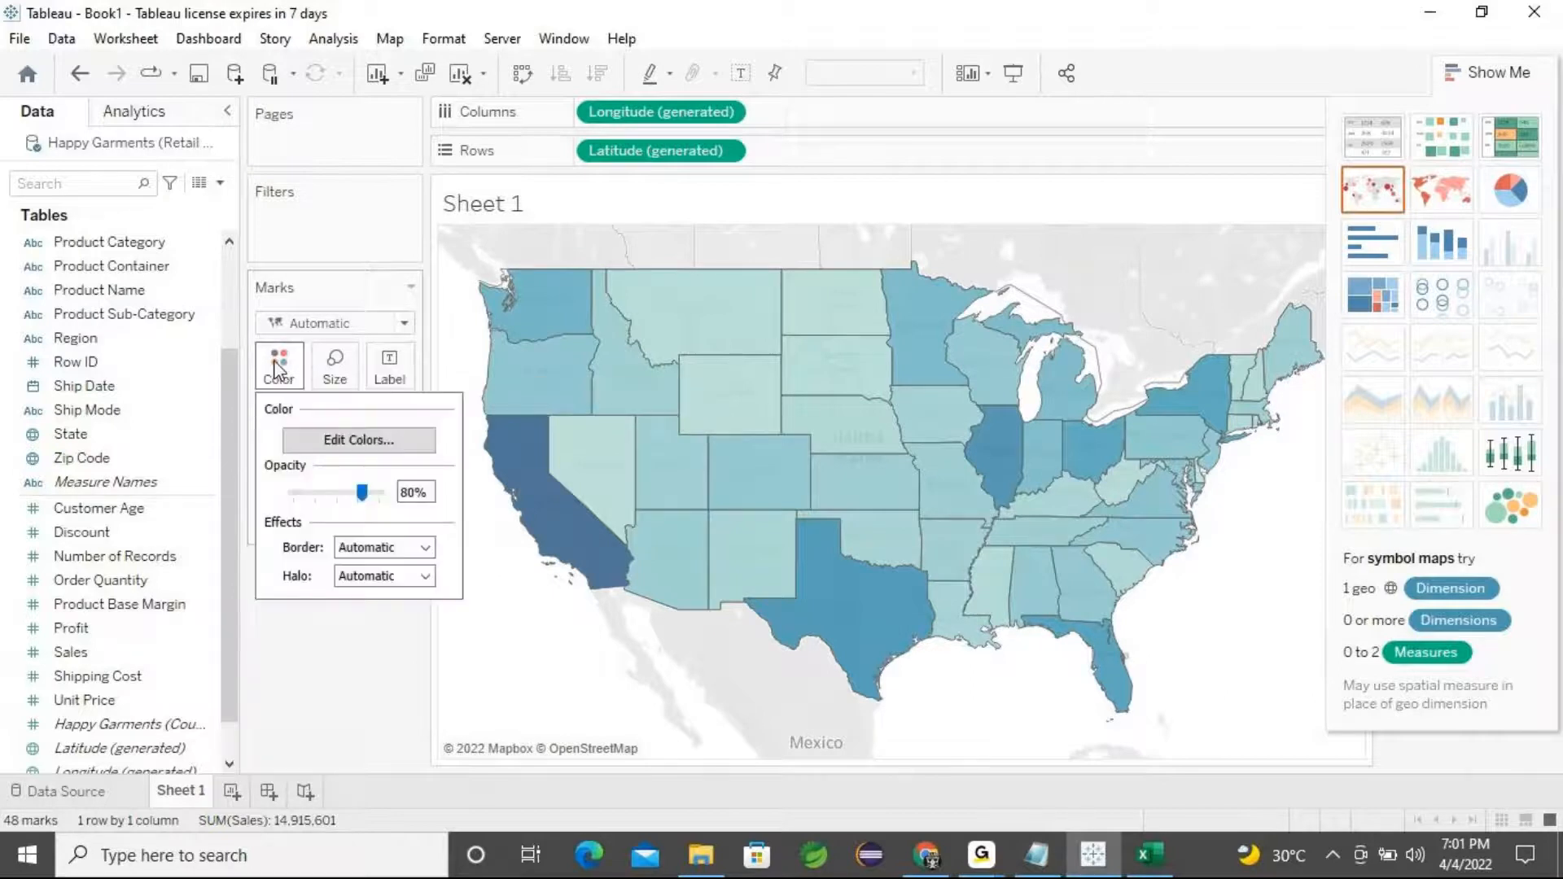
left_click(361, 440)
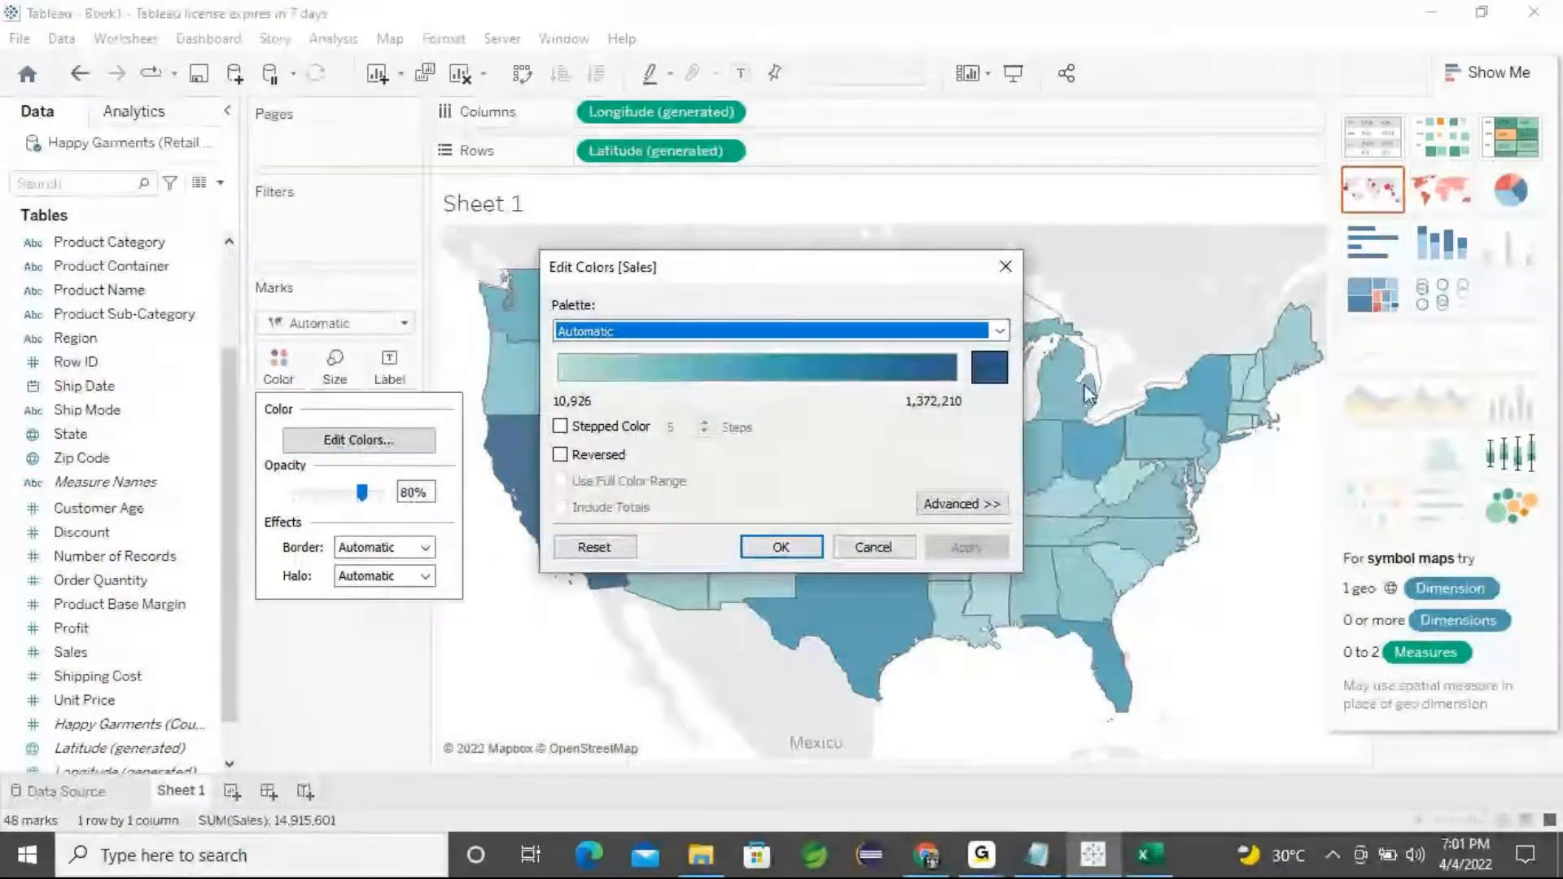
left_click(993, 380)
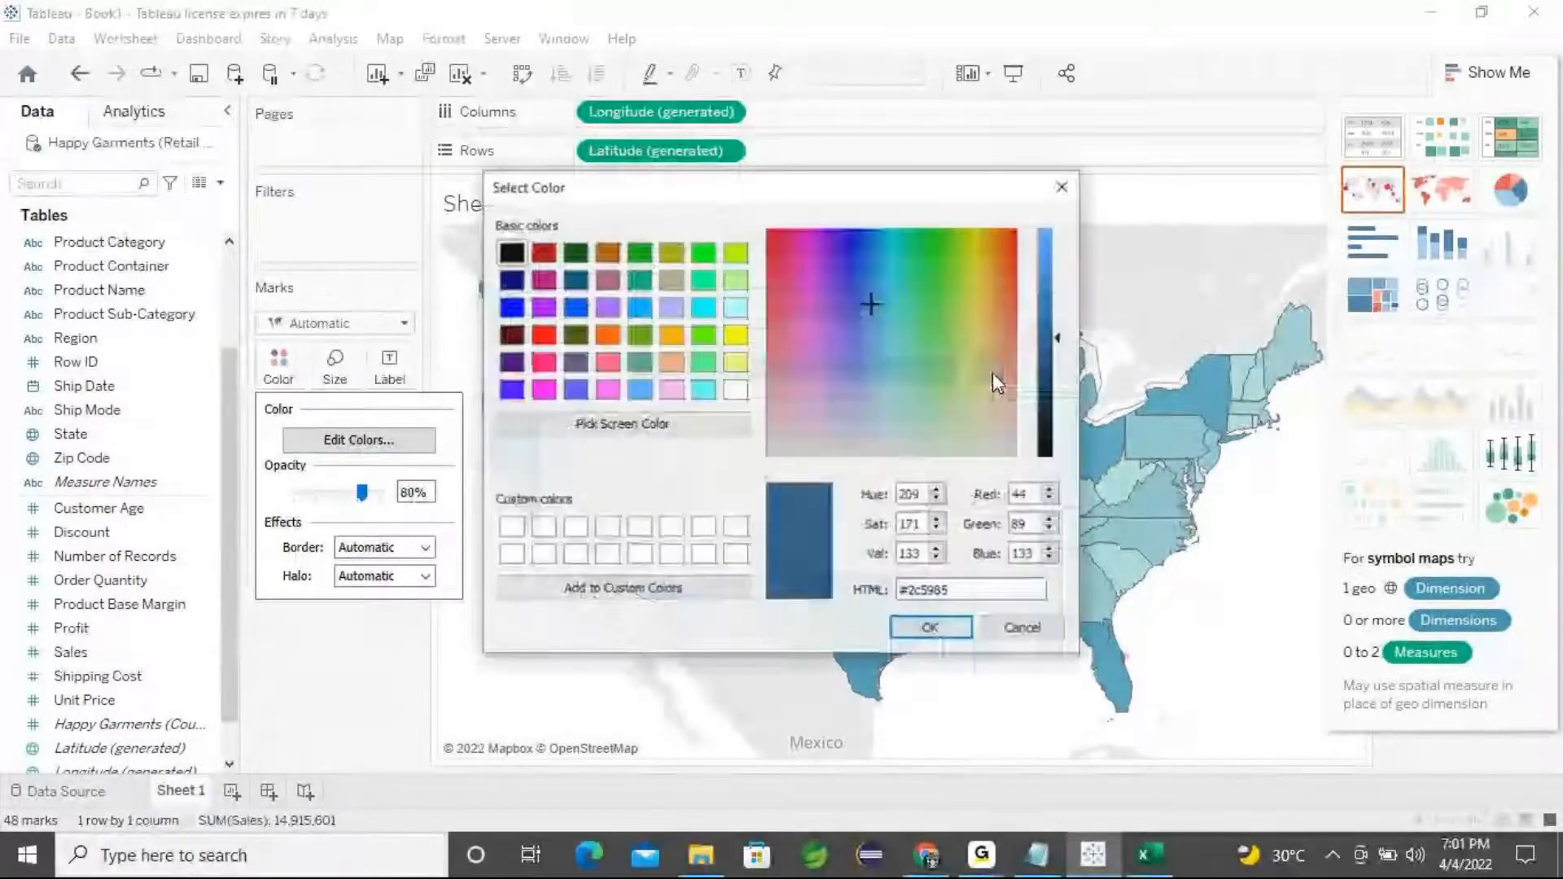
left_click(735, 252)
left_click(639, 335)
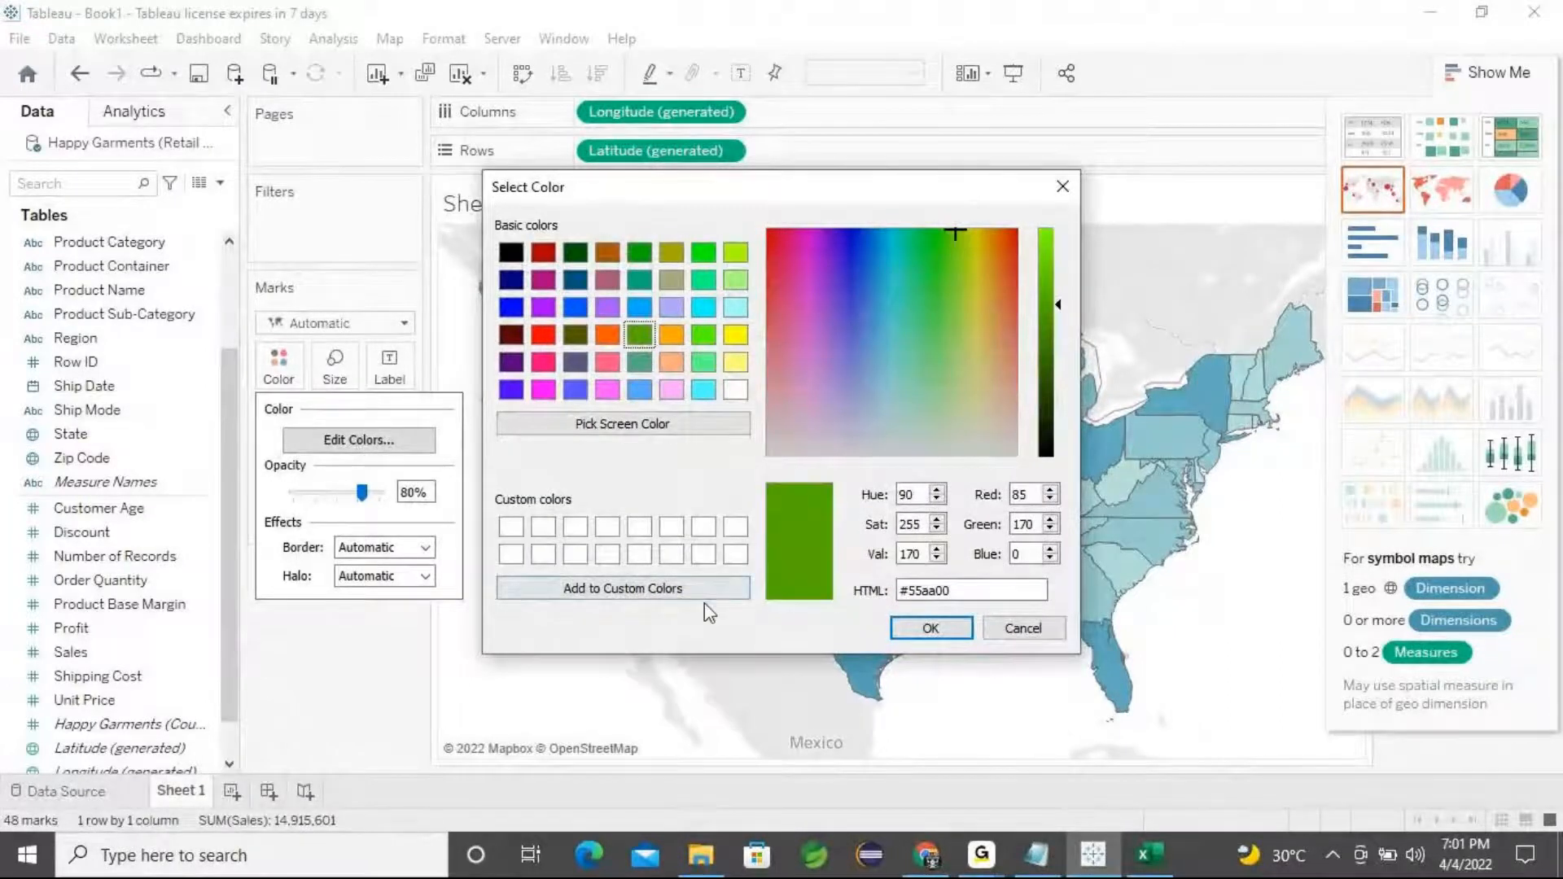
left_click(912, 626)
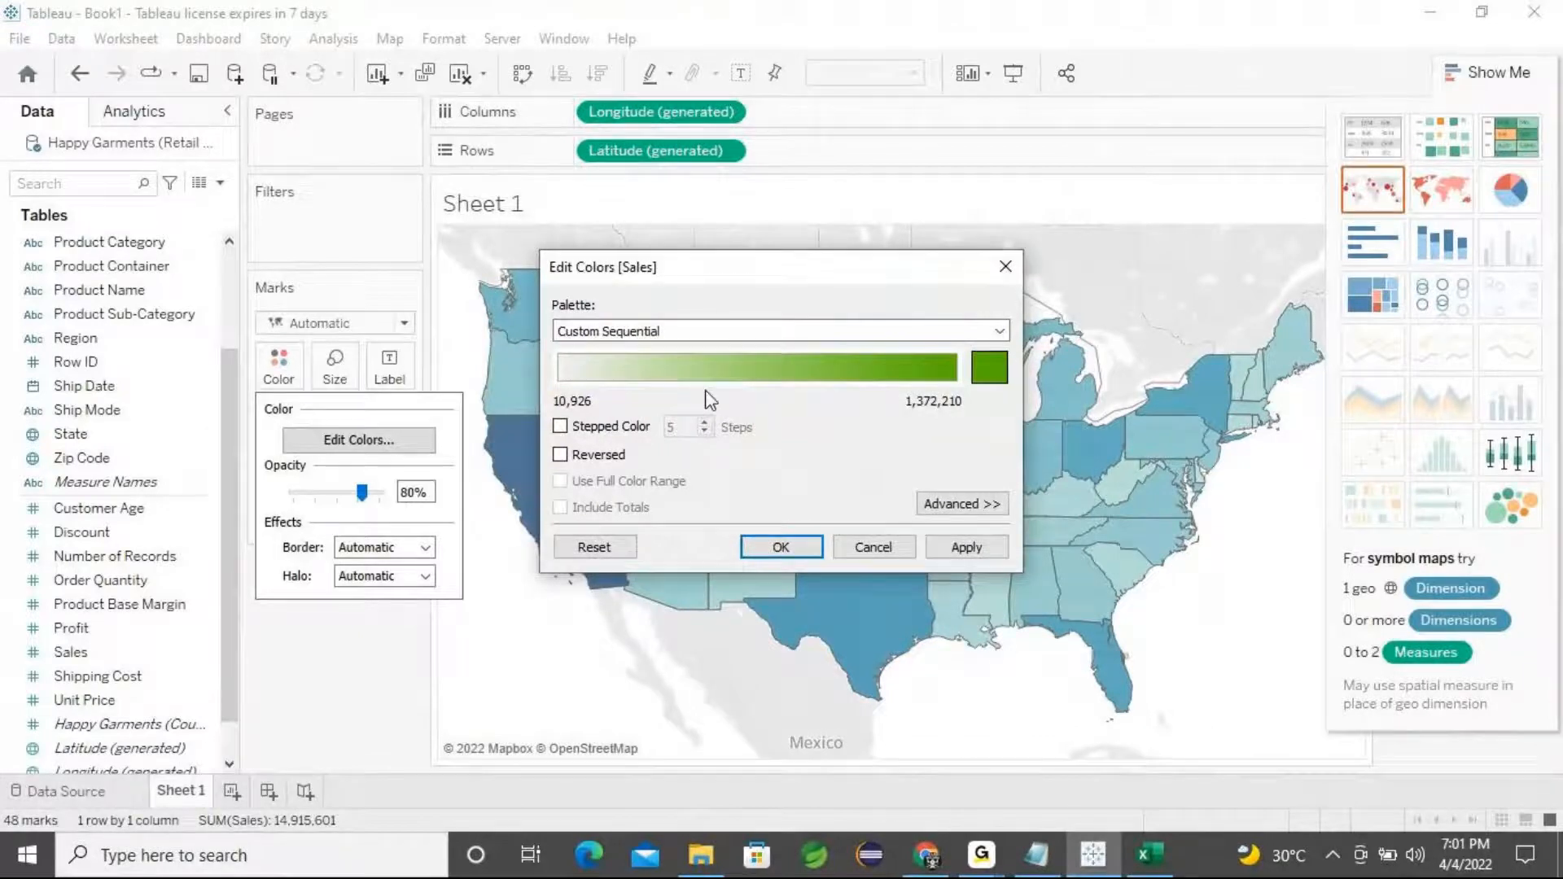
left_click(967, 547)
left_click(780, 547)
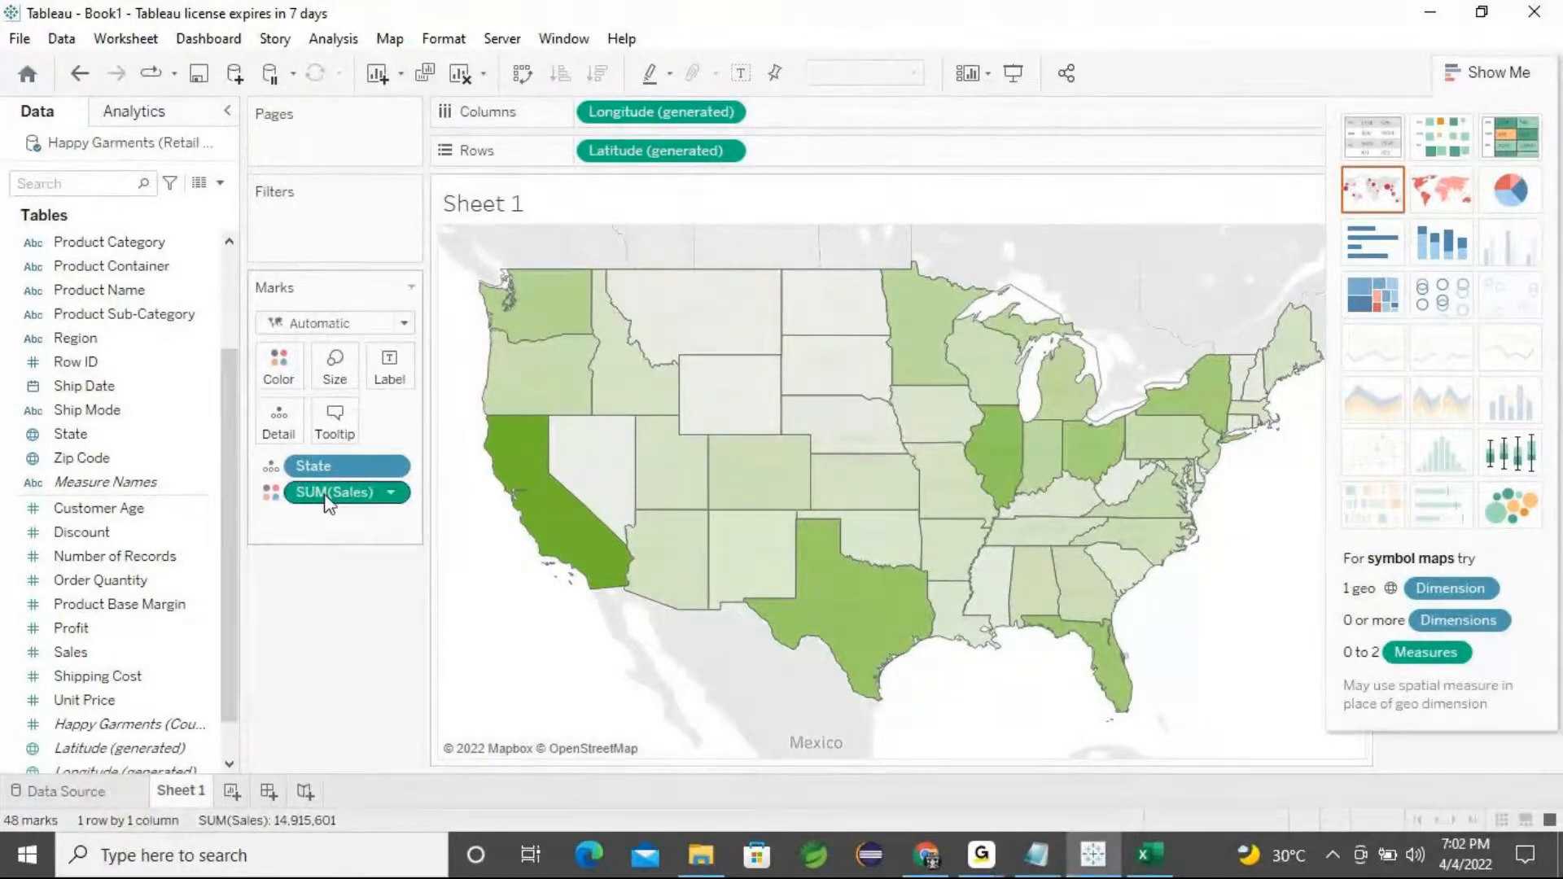
Label the filled states with the sum of Sales
mouse_move(575, 544)
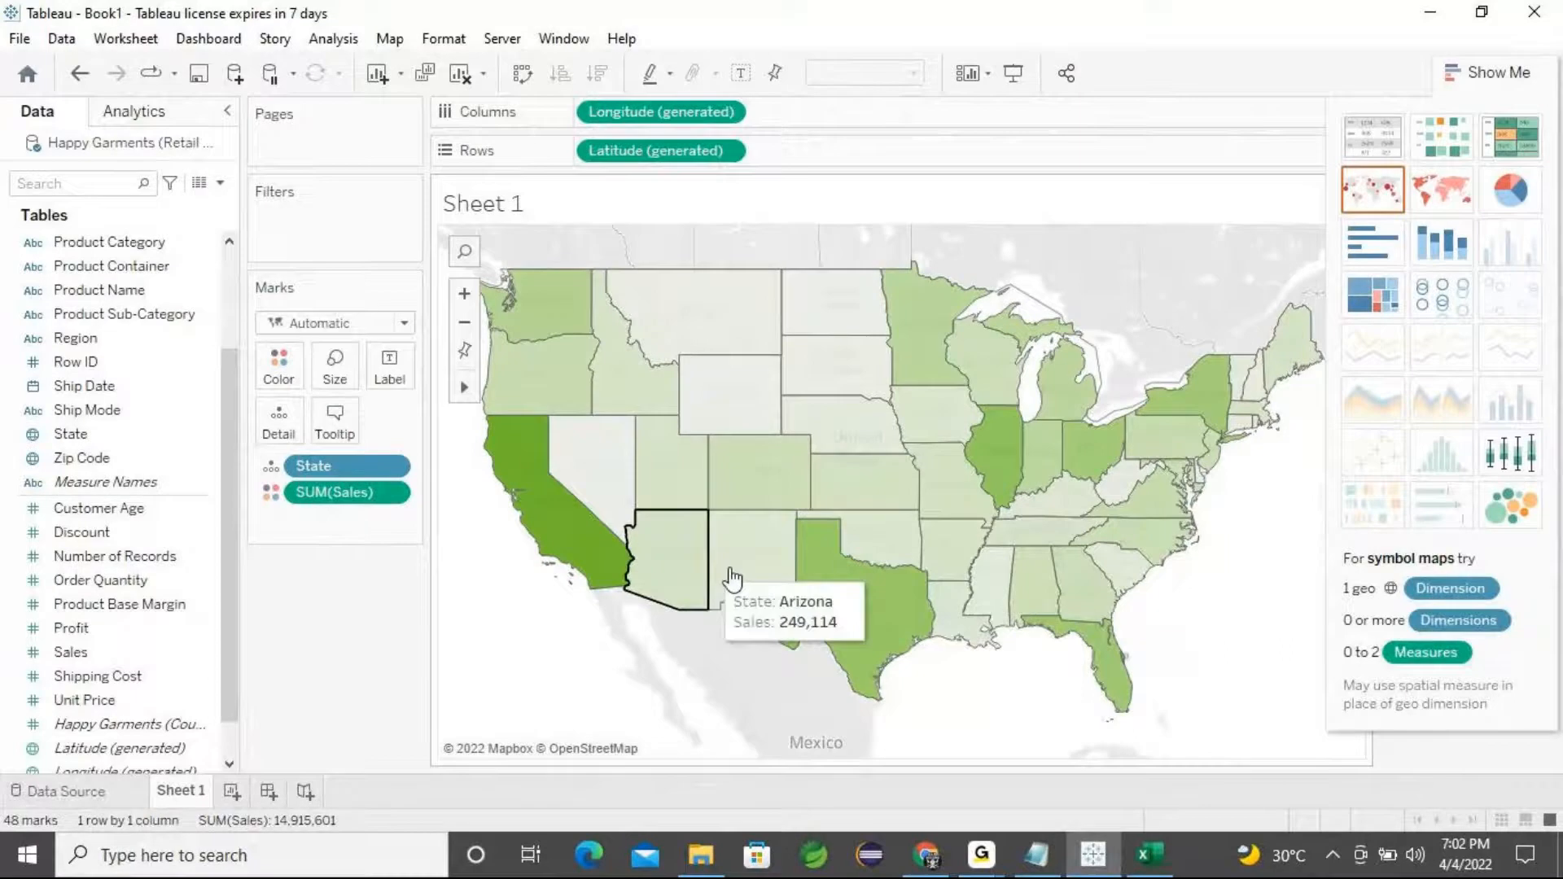
mouse_move(1073, 457)
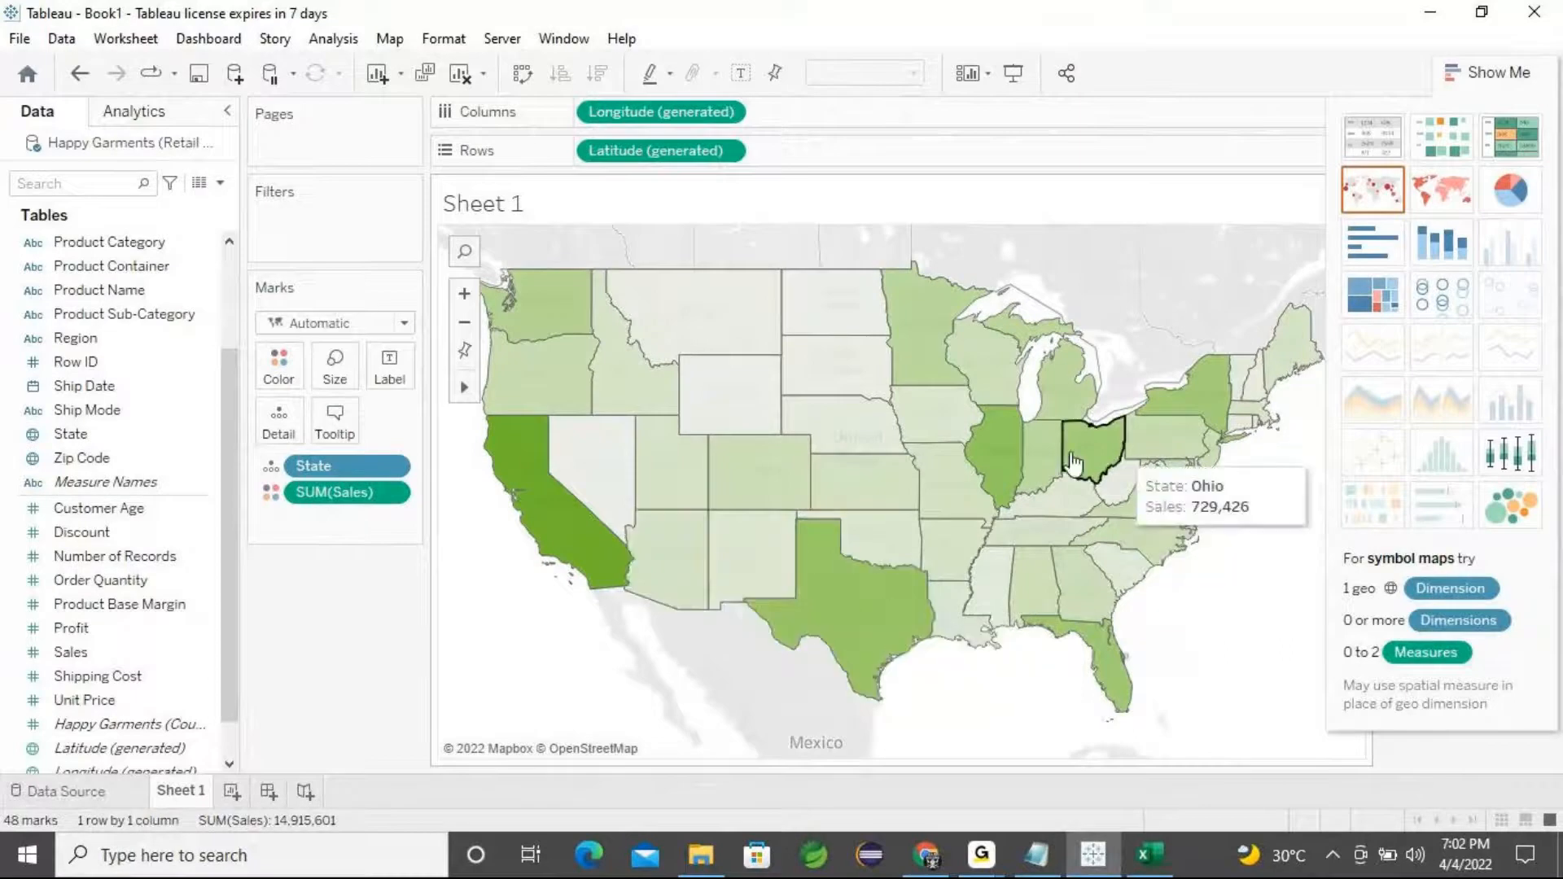
mouse_move(888, 529)
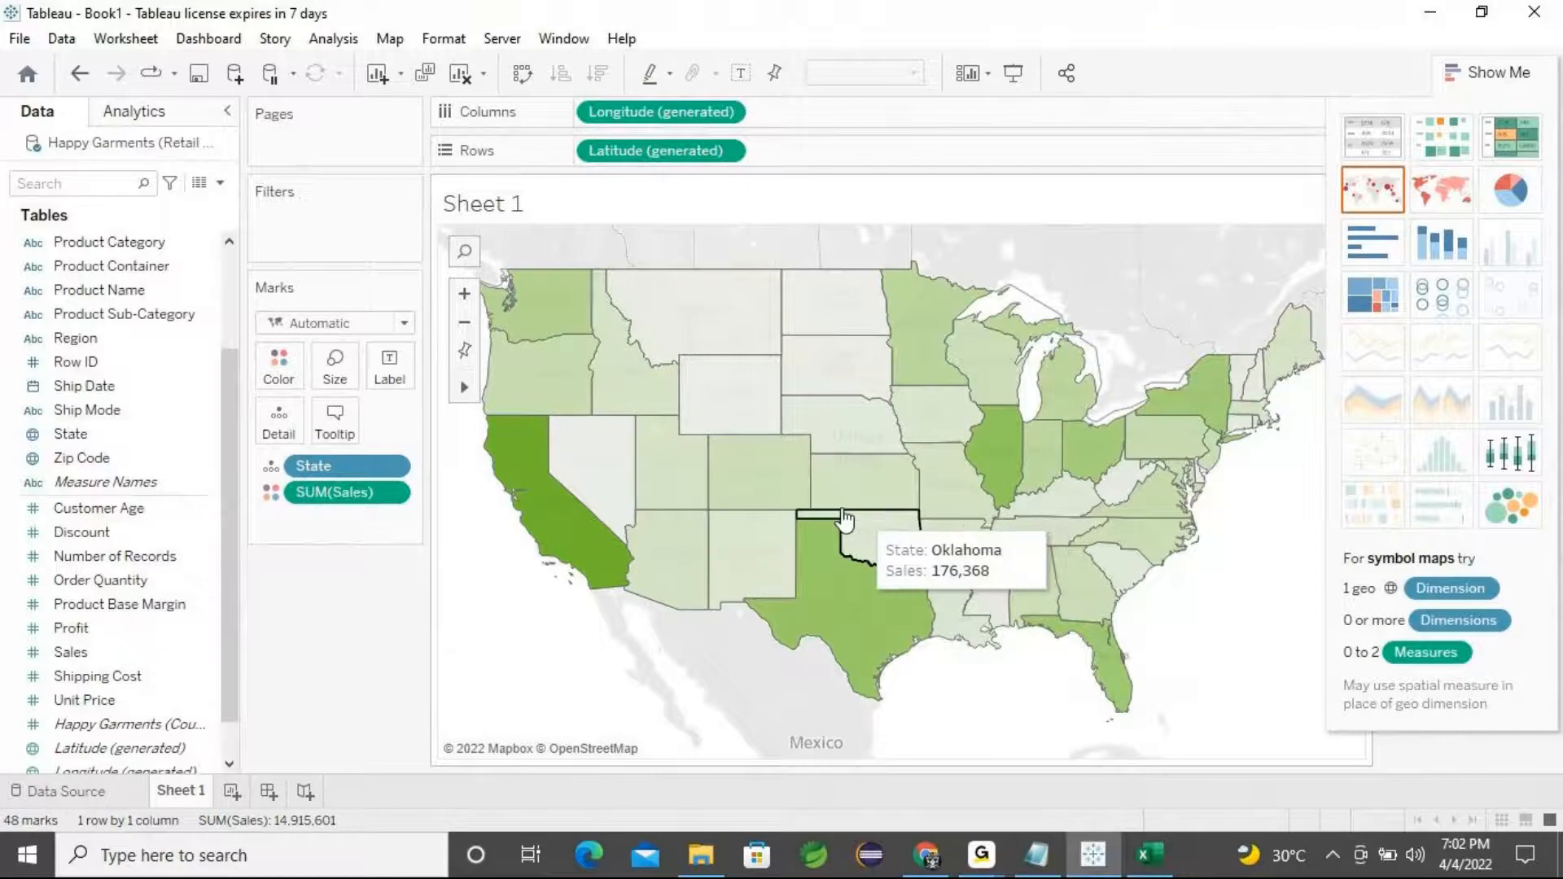
mouse_move(673, 486)
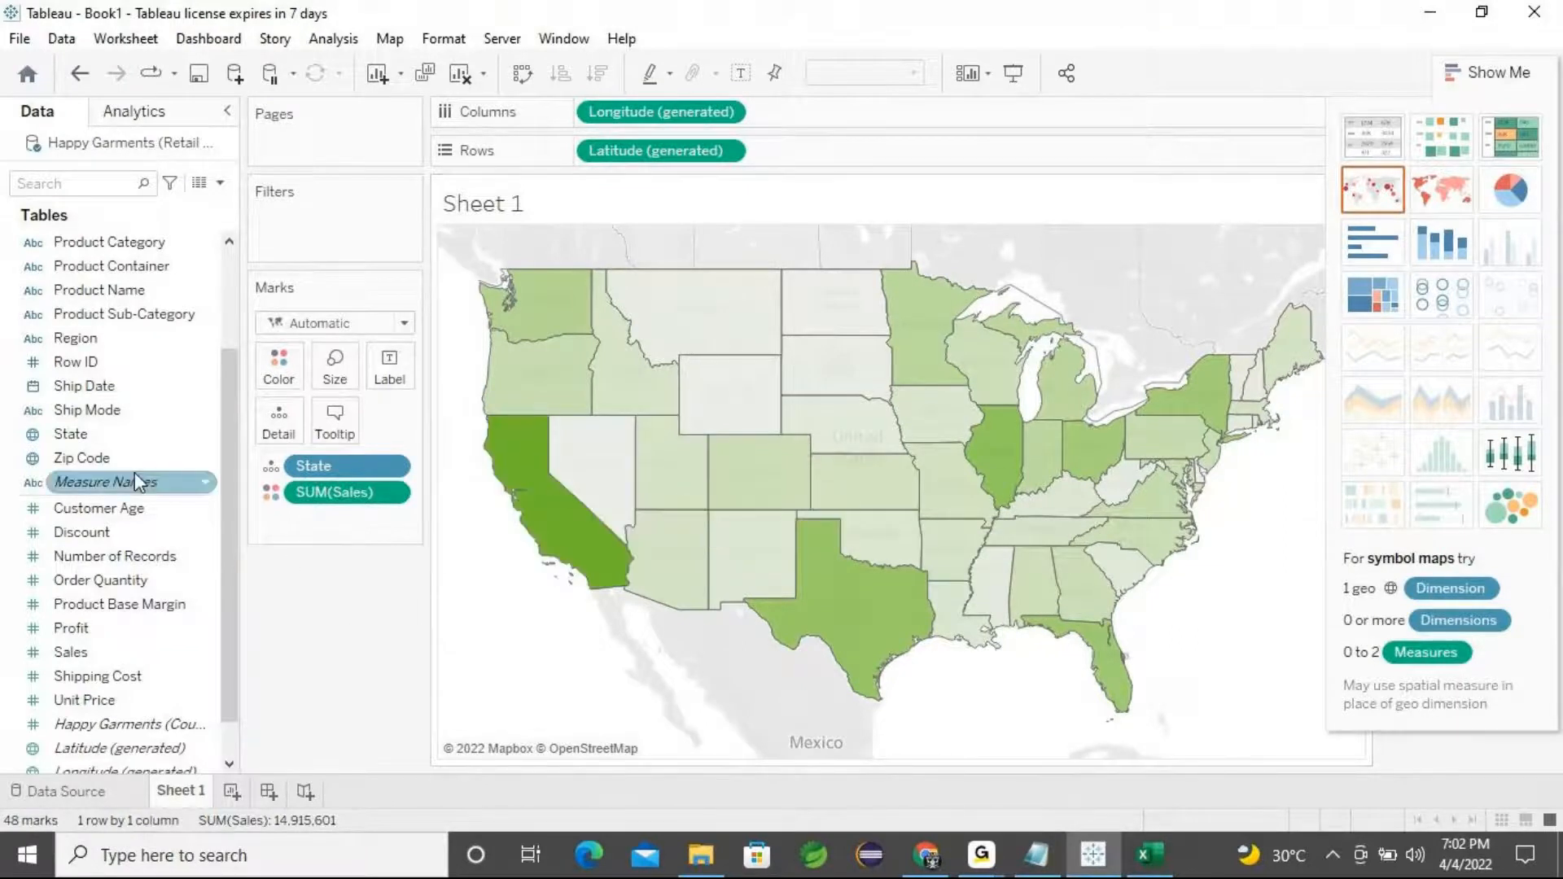
left_click_drag(84, 659, 384, 369)
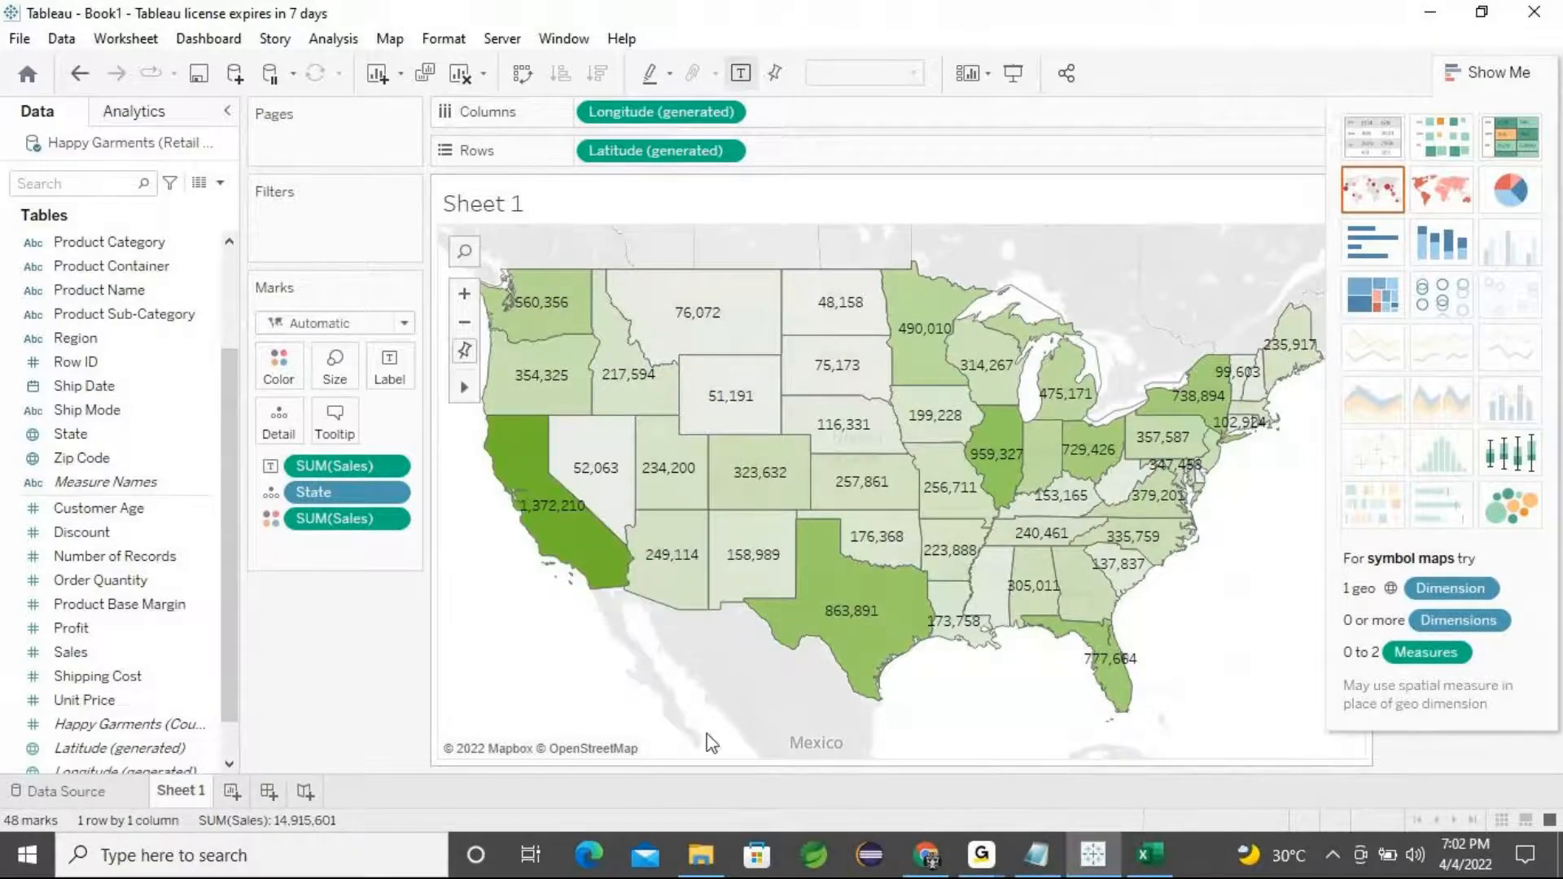
Try the Normal and then the Dark background map styles
left_click(389, 42)
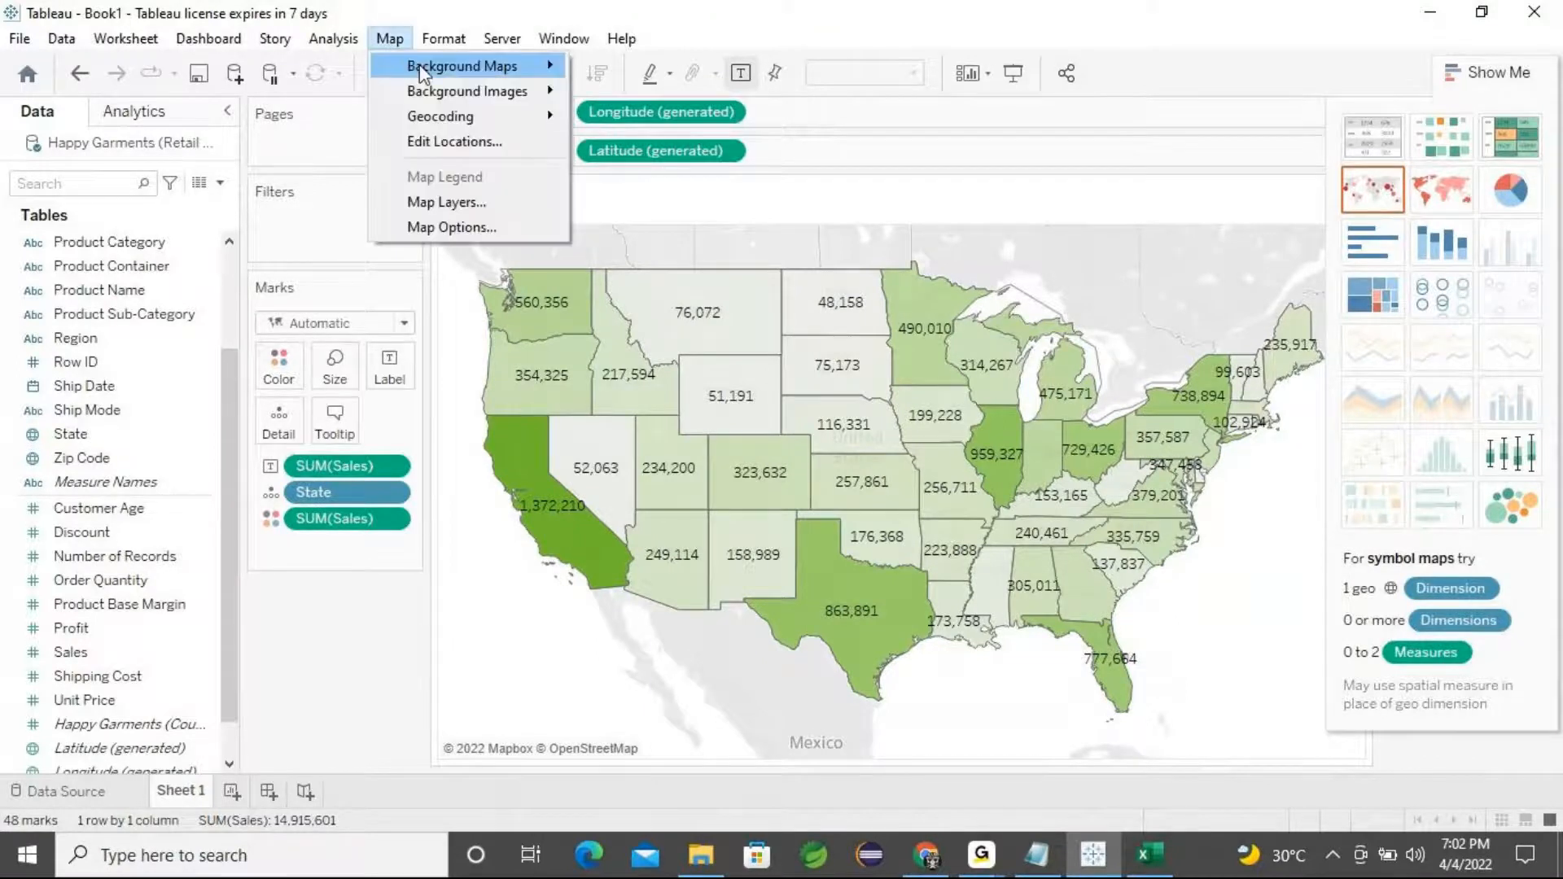
mouse_move(427, 68)
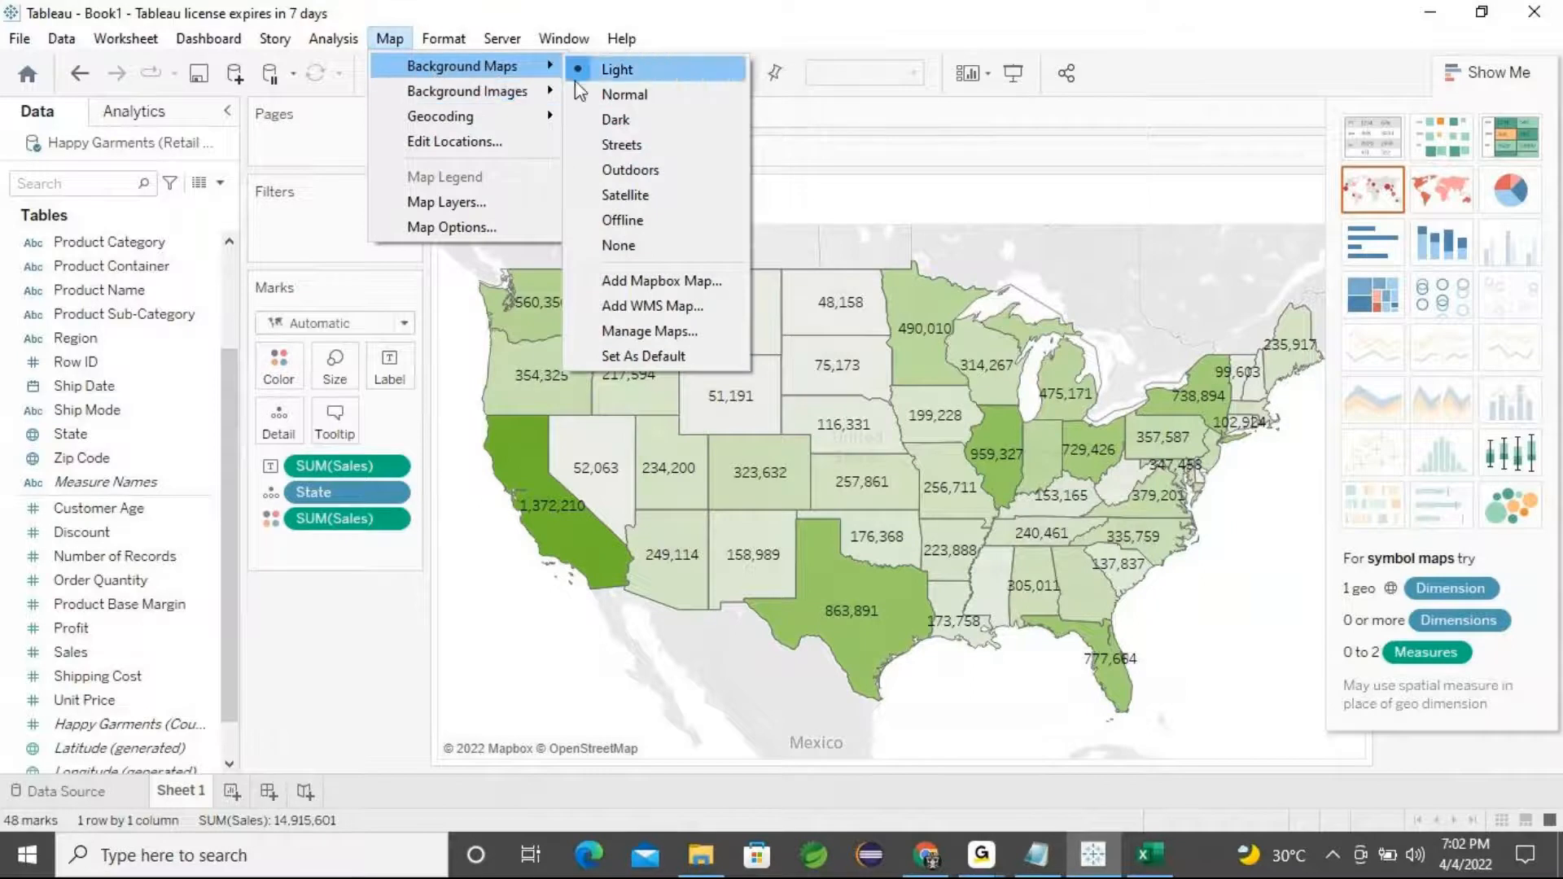
left_click(643, 97)
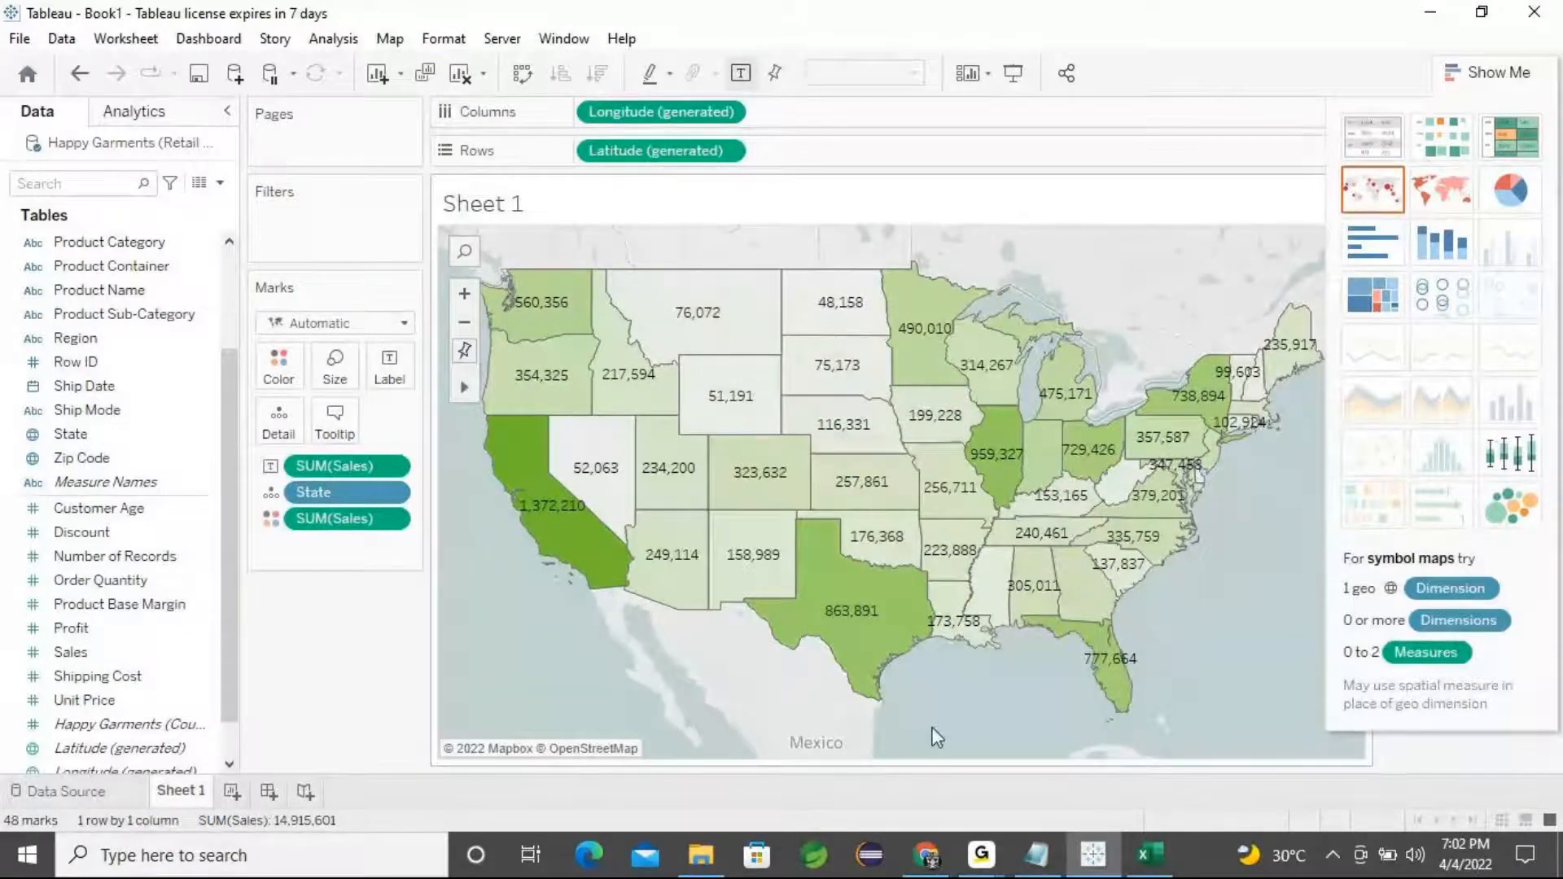
left_click(390, 39)
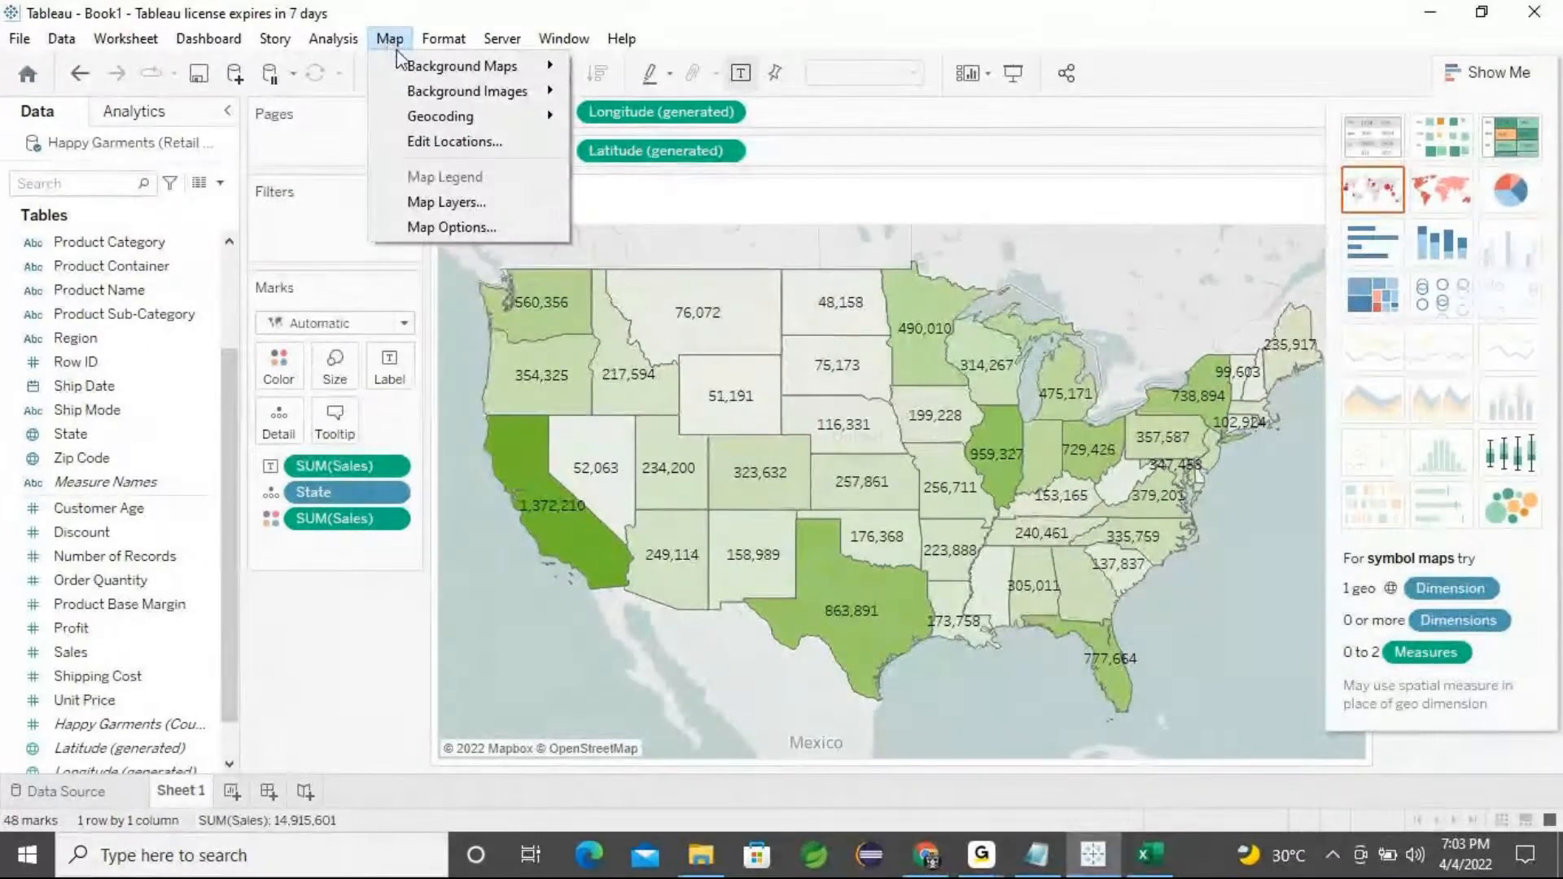
mouse_move(411, 72)
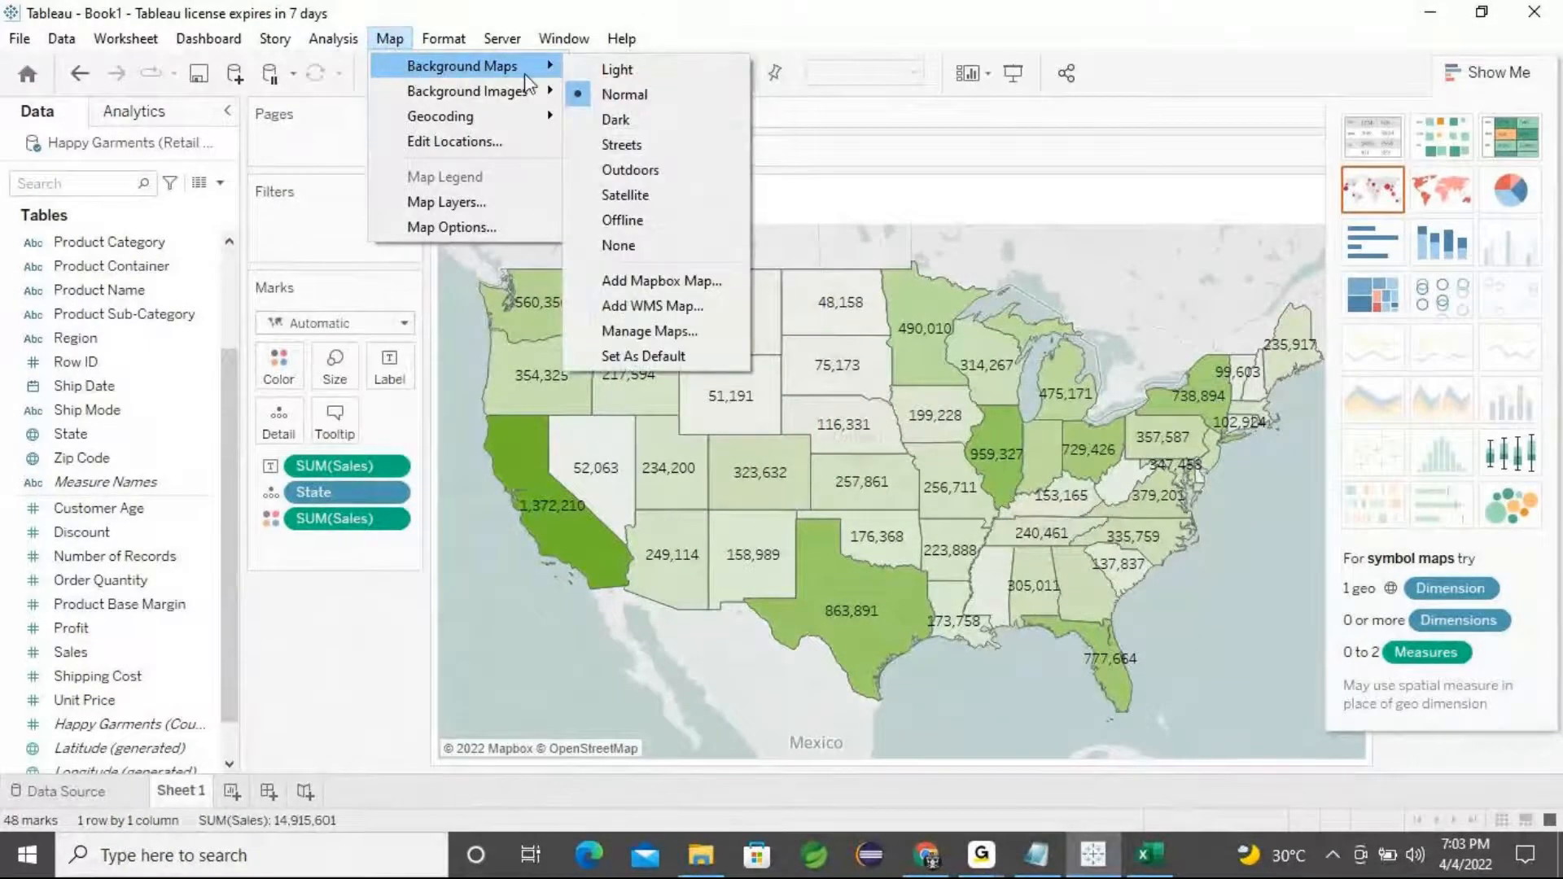
left_click(616, 120)
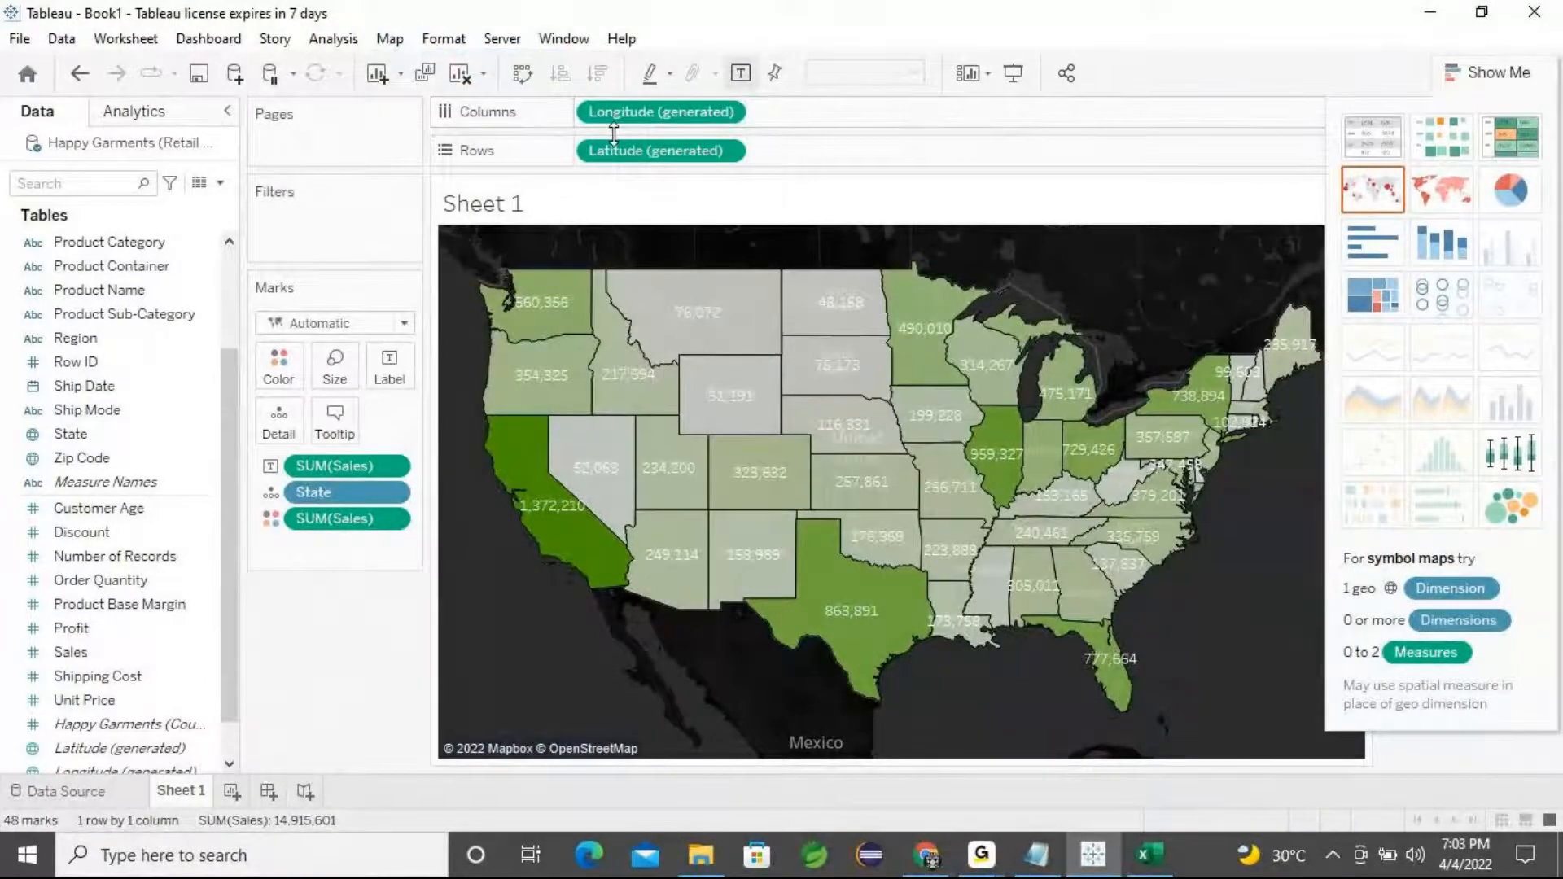
Try the Streets and then the Satellite background map styles
left_click(389, 39)
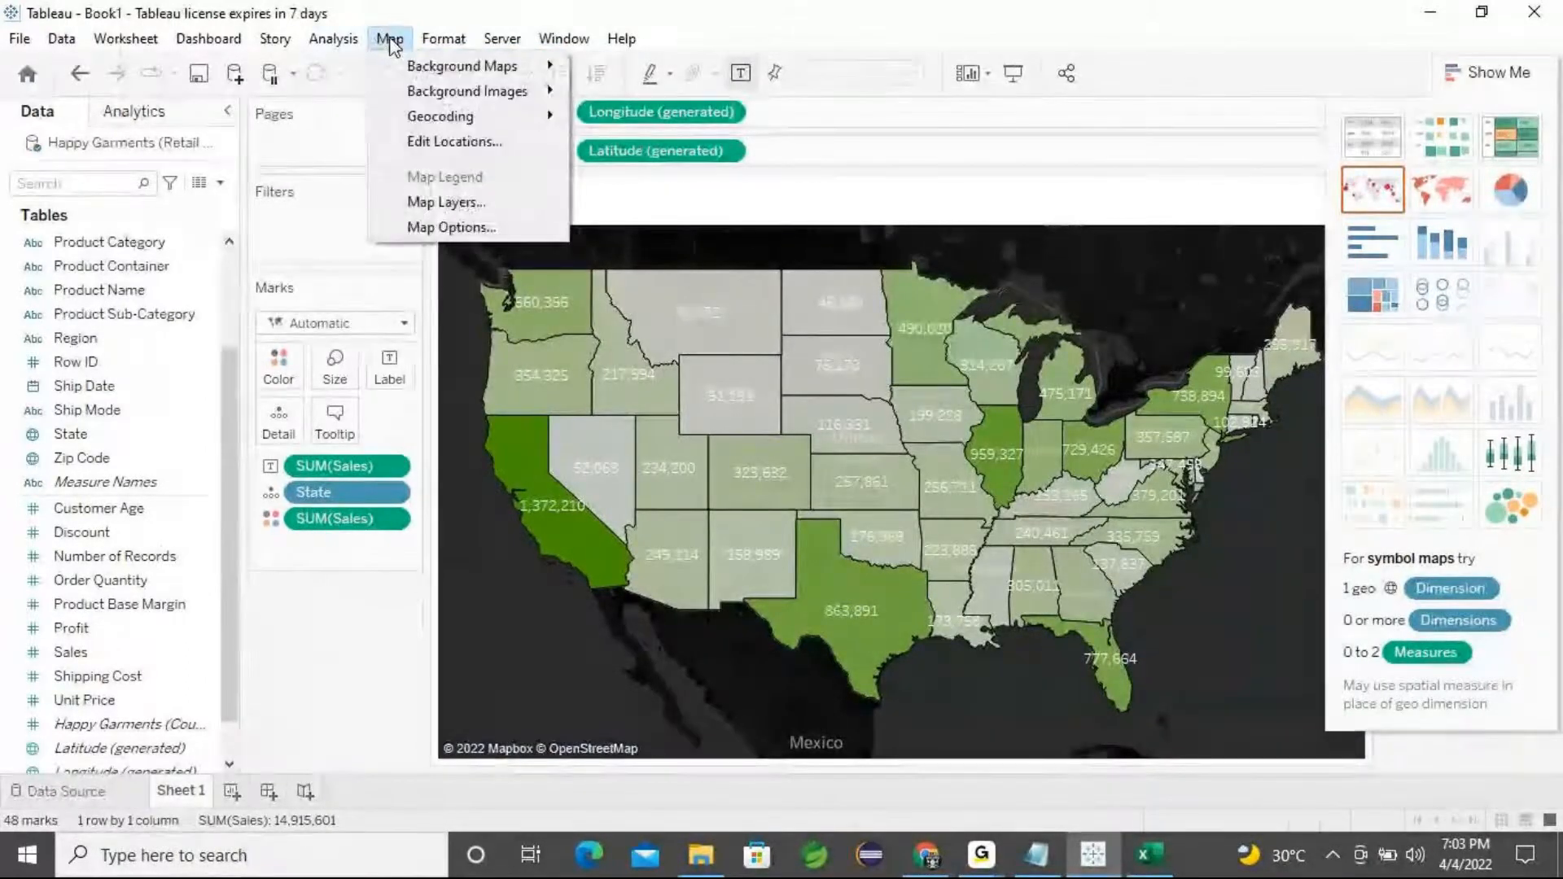
mouse_move(423, 65)
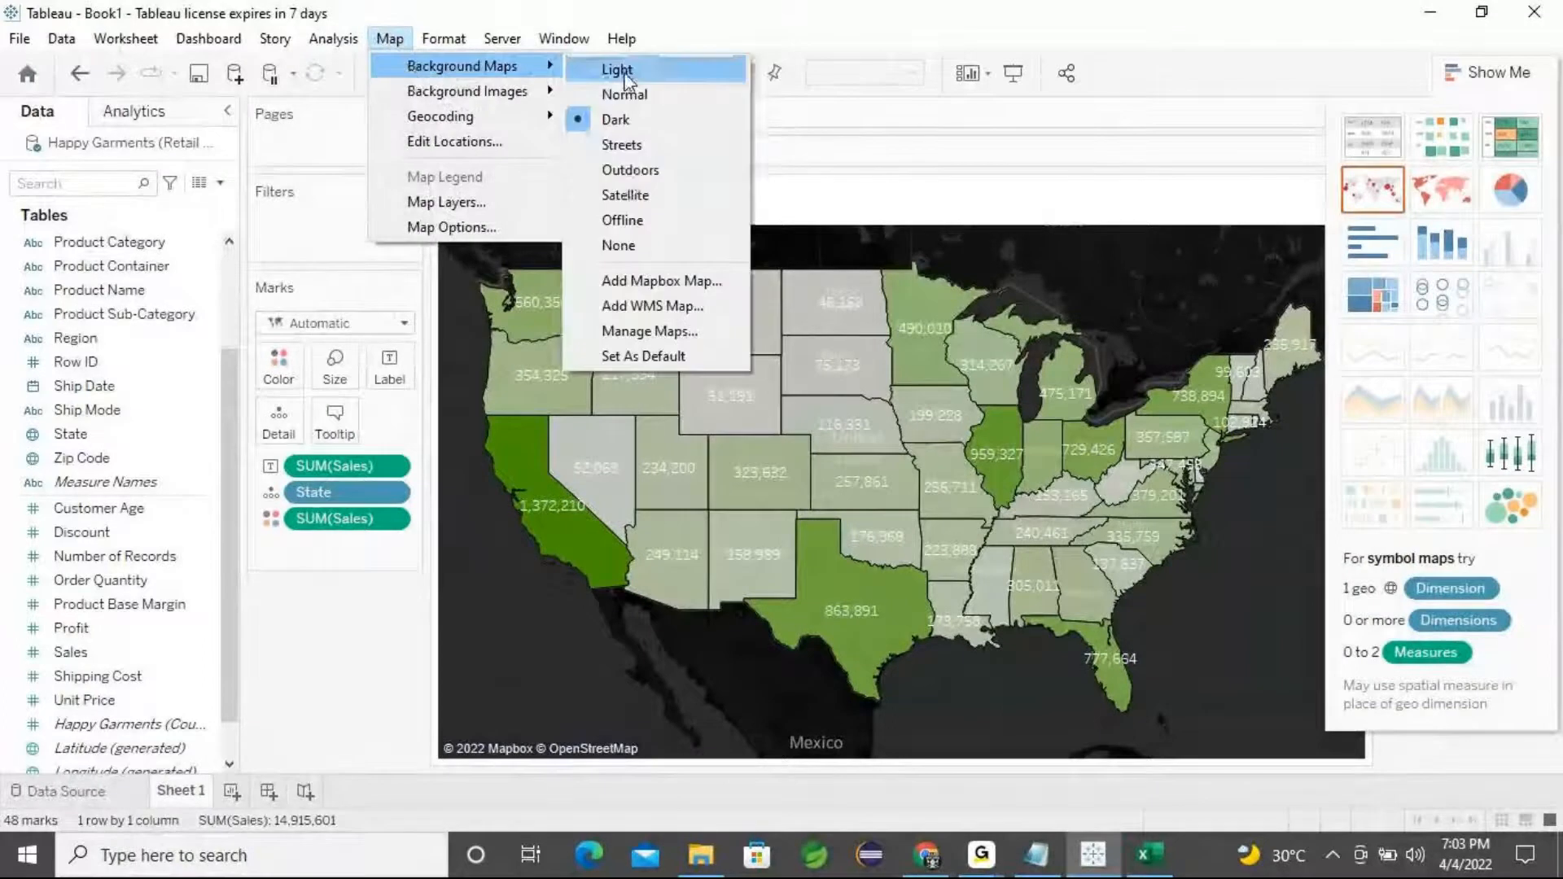
left_click(653, 145)
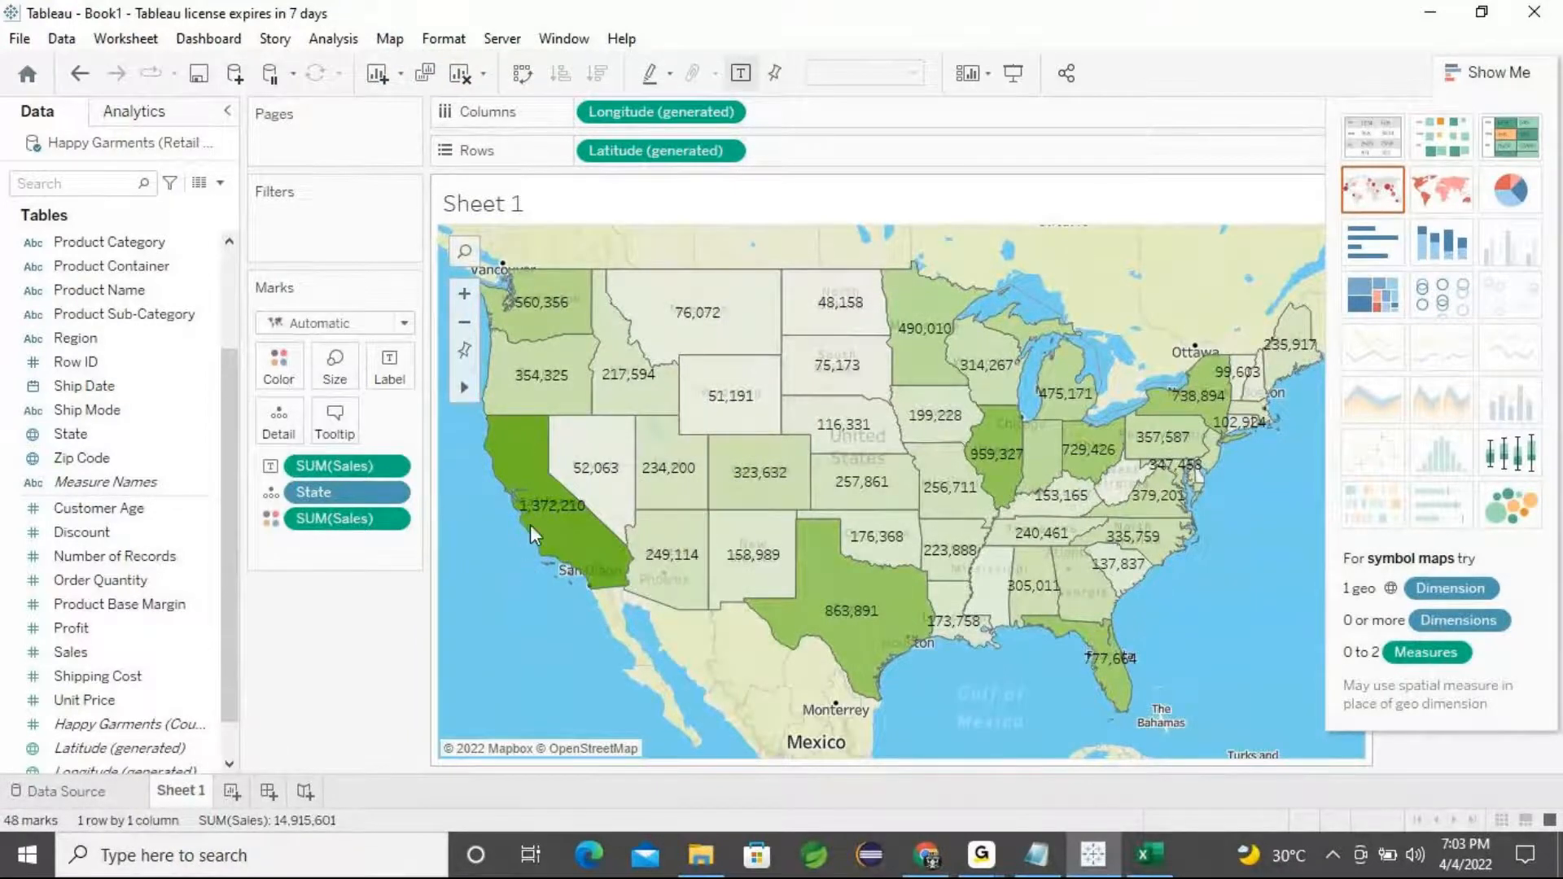
left_click(405, 40)
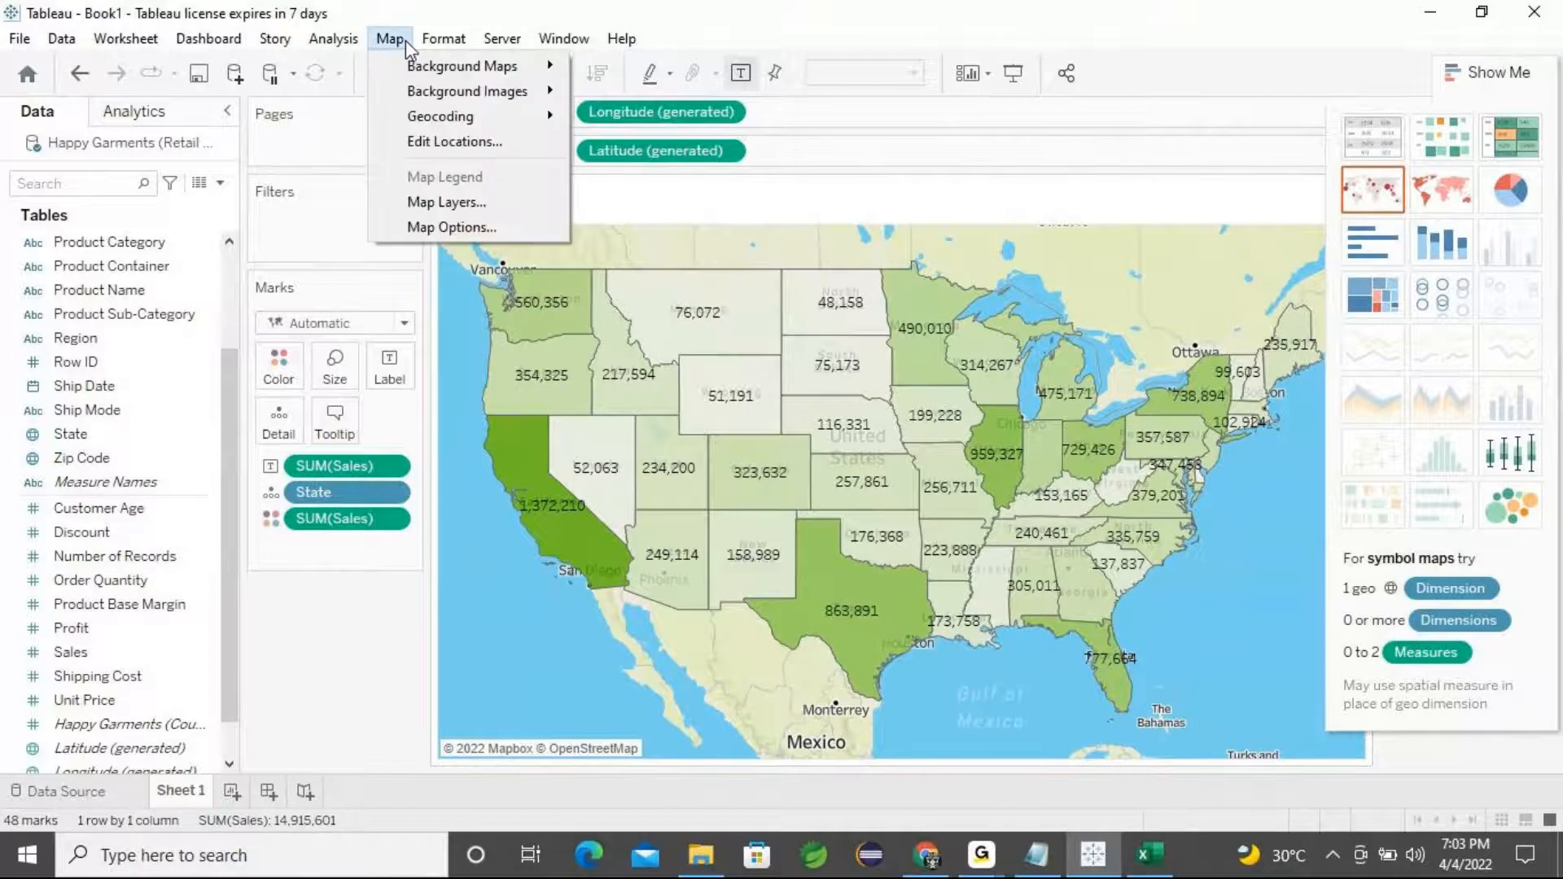
mouse_move(440, 66)
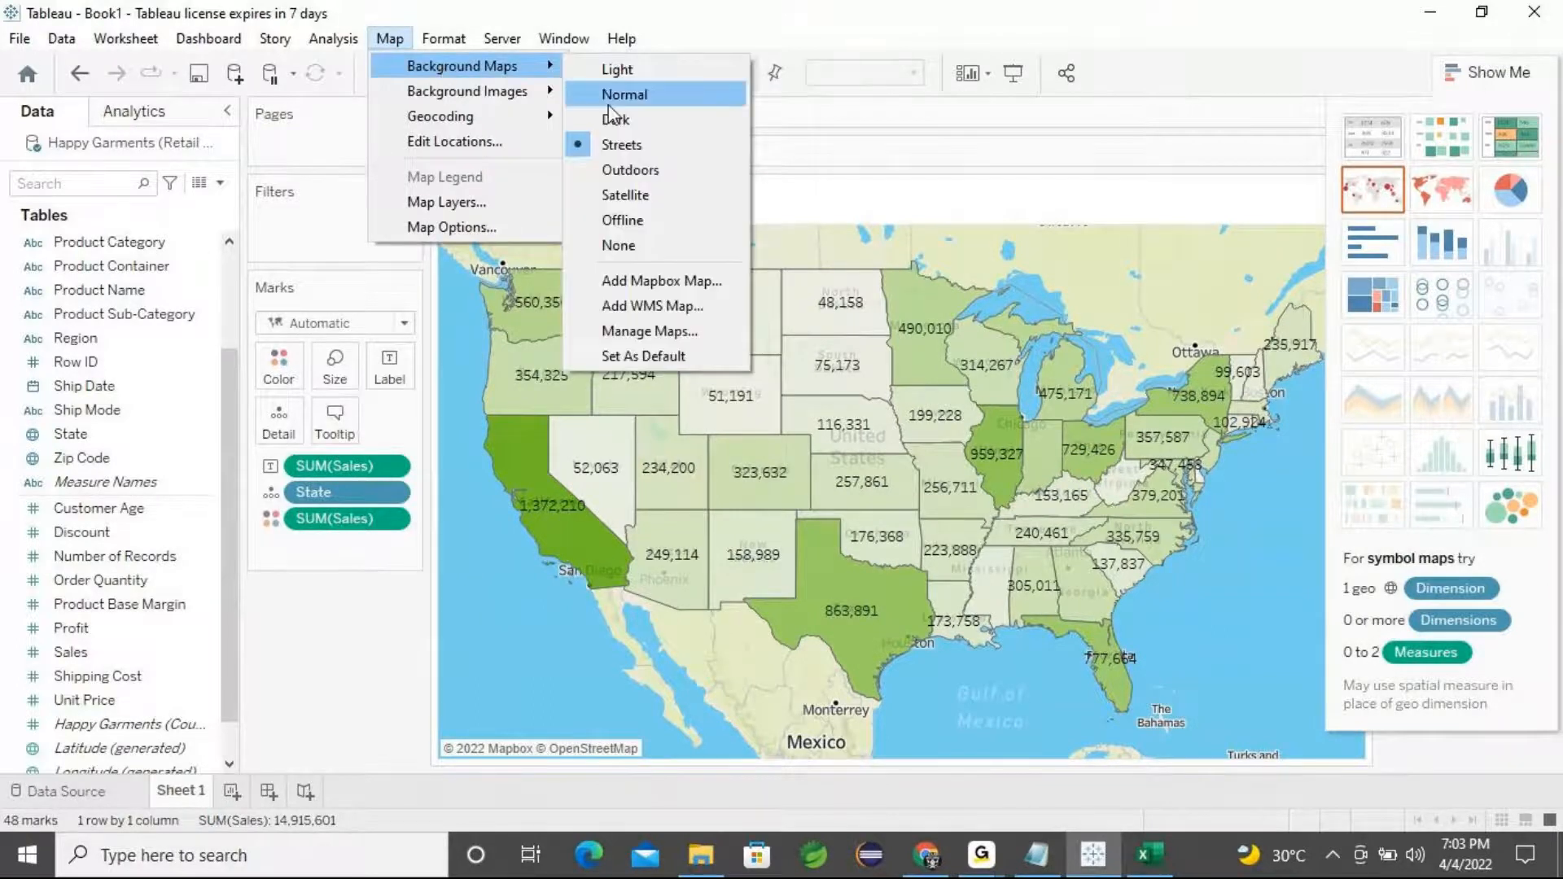
left_click(648, 195)
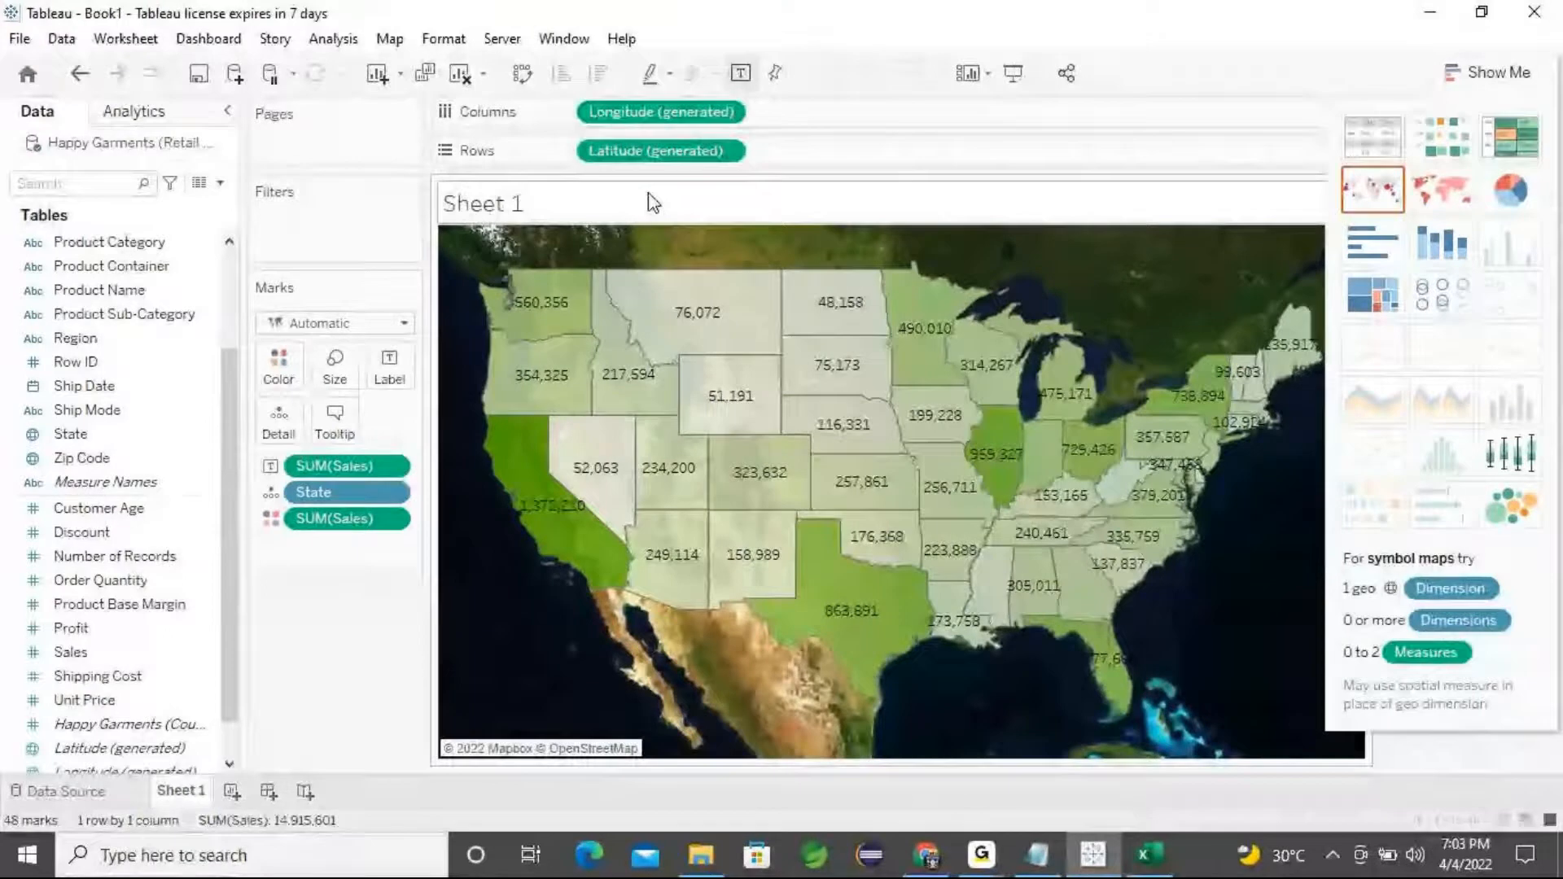
Add State to the labels alongside the sales values
mouse_move(571, 302)
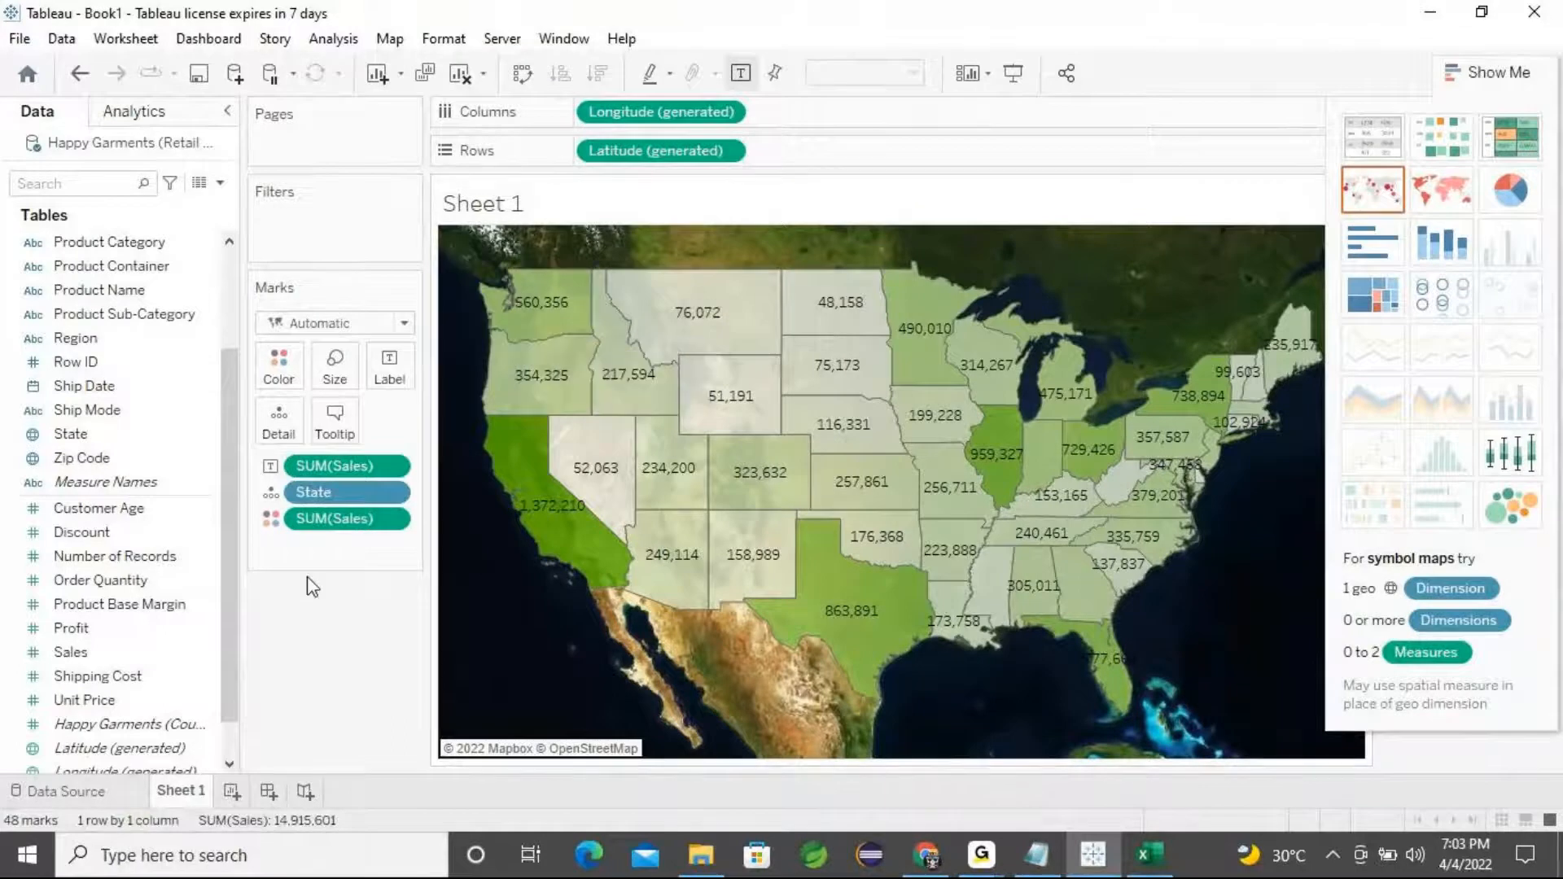
left_click(140, 410)
left_click(114, 556)
left_click_drag(90, 434, 390, 373)
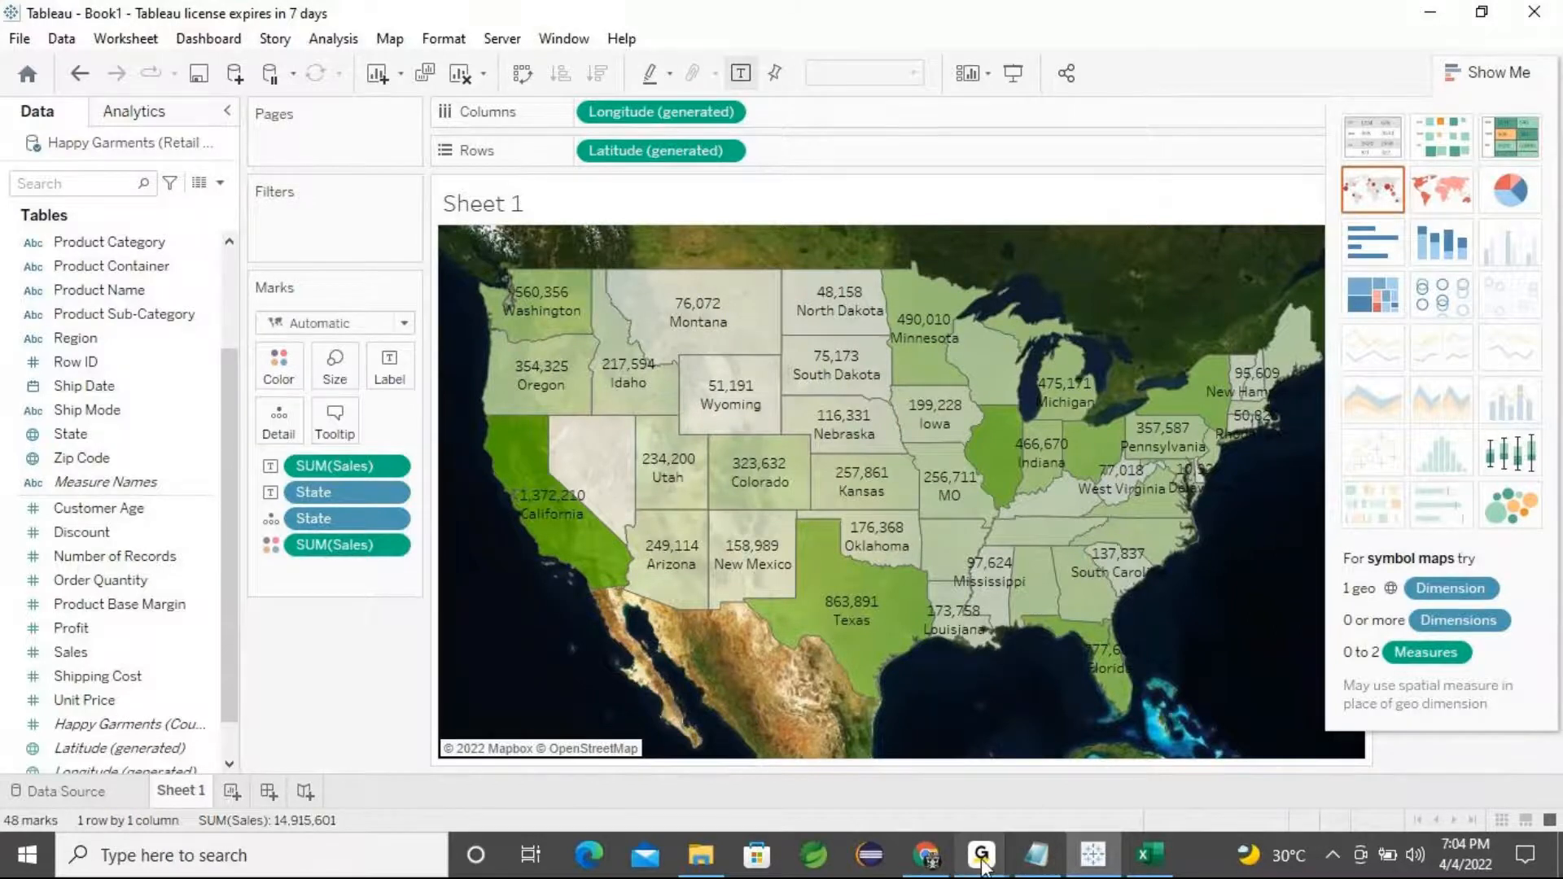
Undo the State and Sales labels and all background map style changes
mouse_move(982, 859)
left_click(1208, 682)
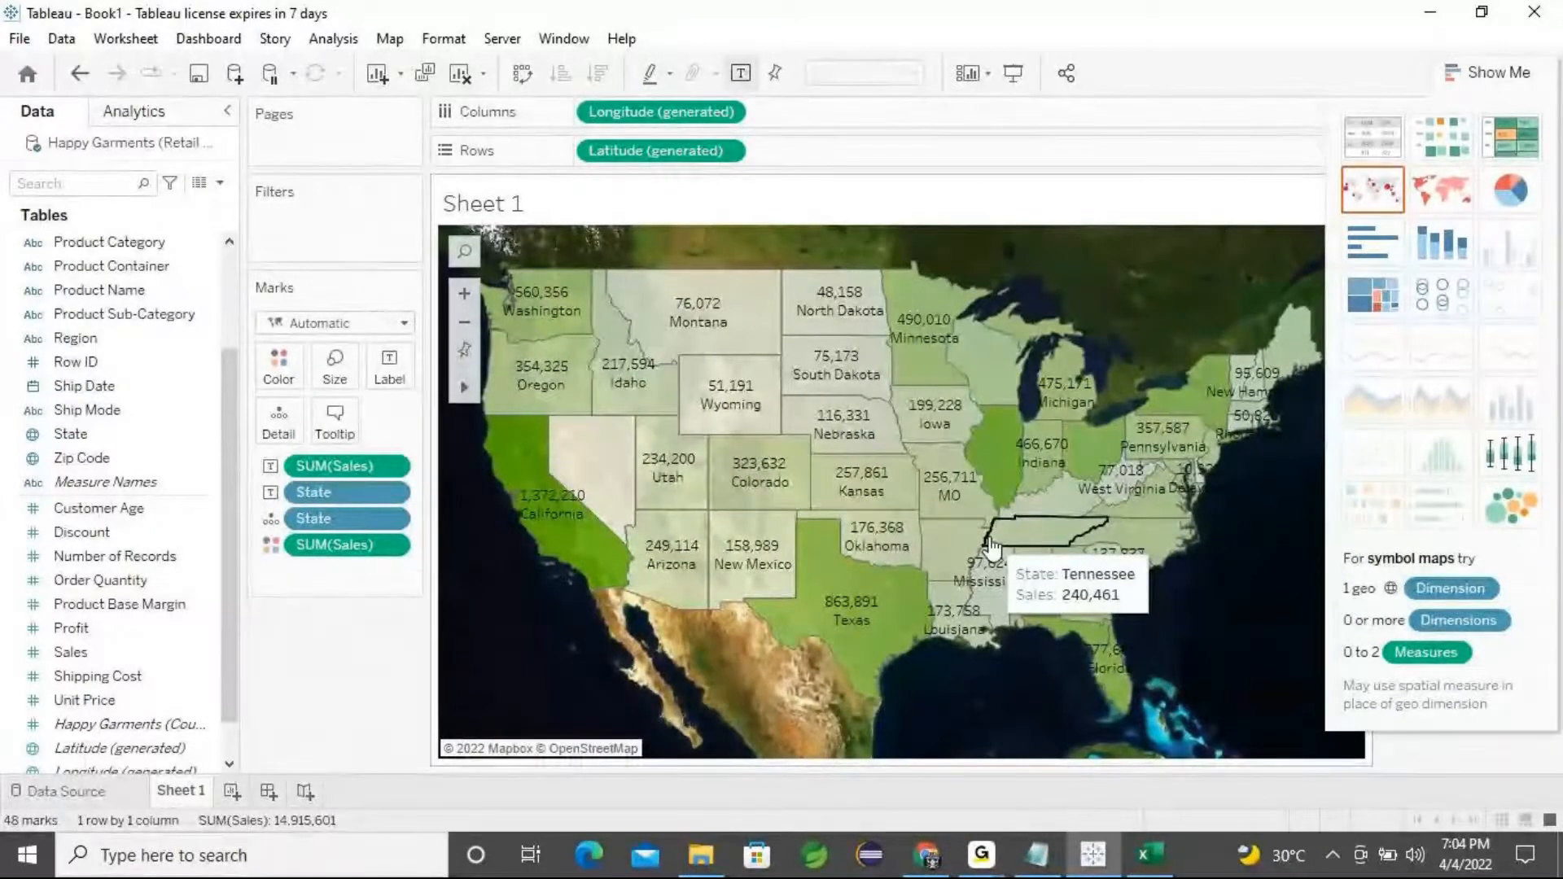
key("ctrl+z")
key("ctrl+z")
key("ctrl+z")
key("ctrl+z")
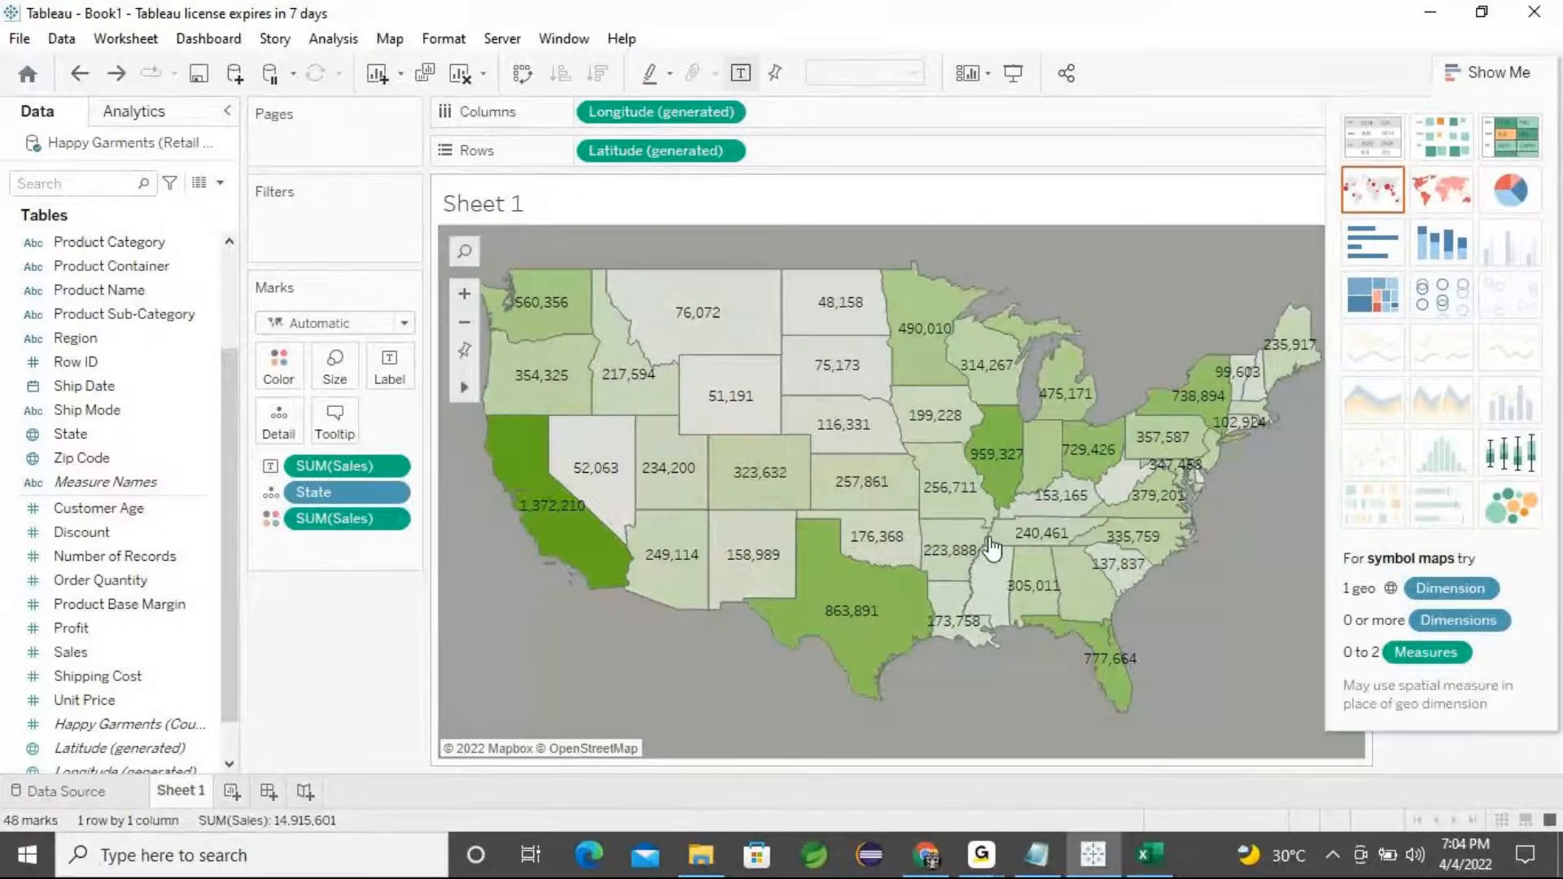
key("ctrl+z")
key("ctrl+z")
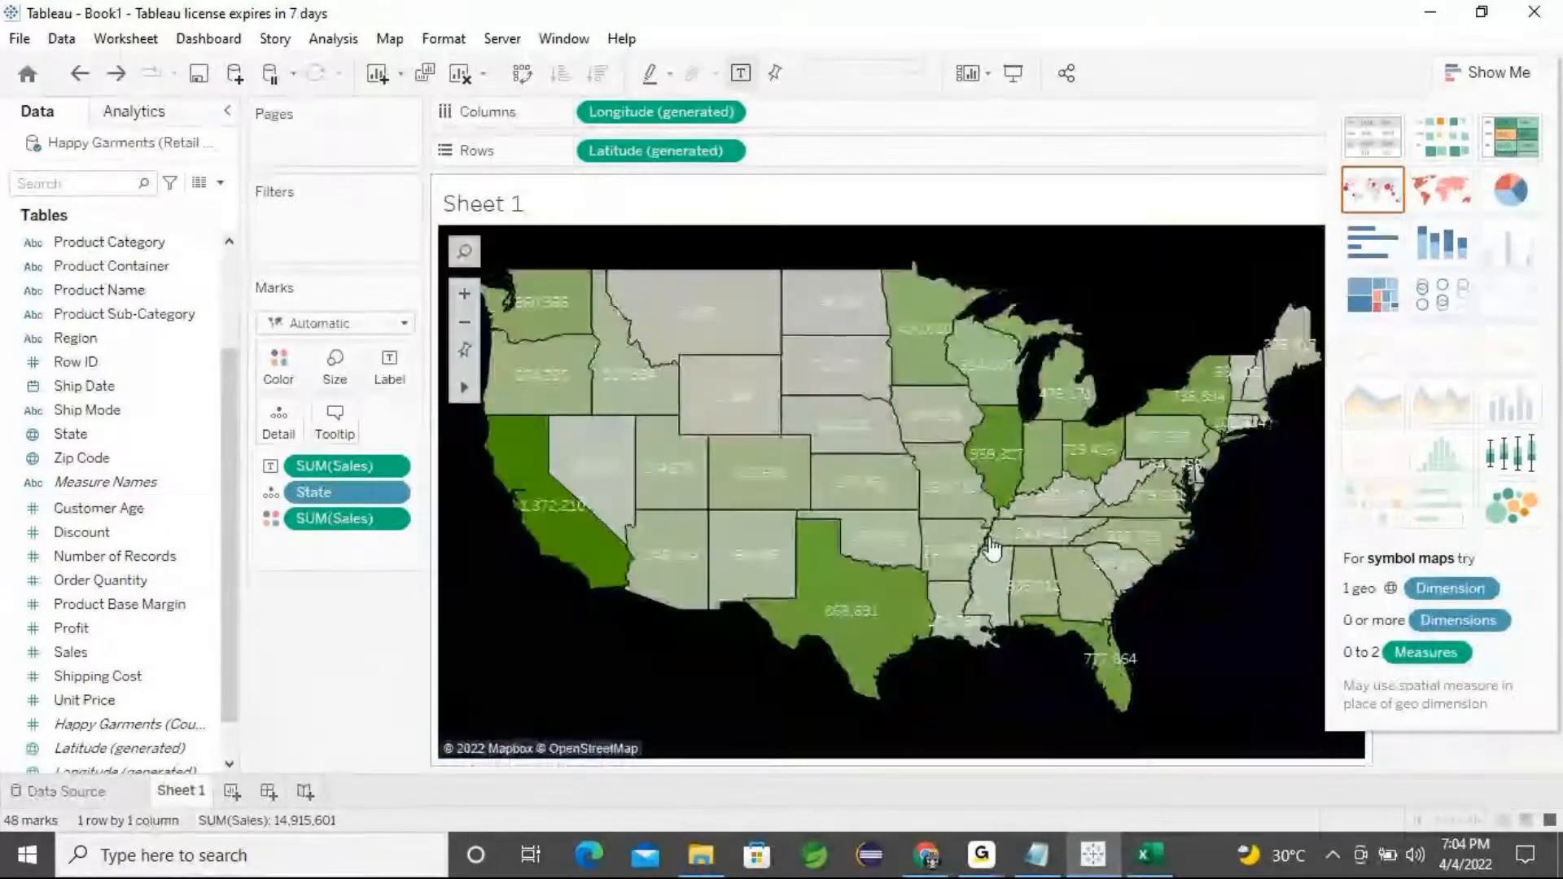
key("ctrl+z")
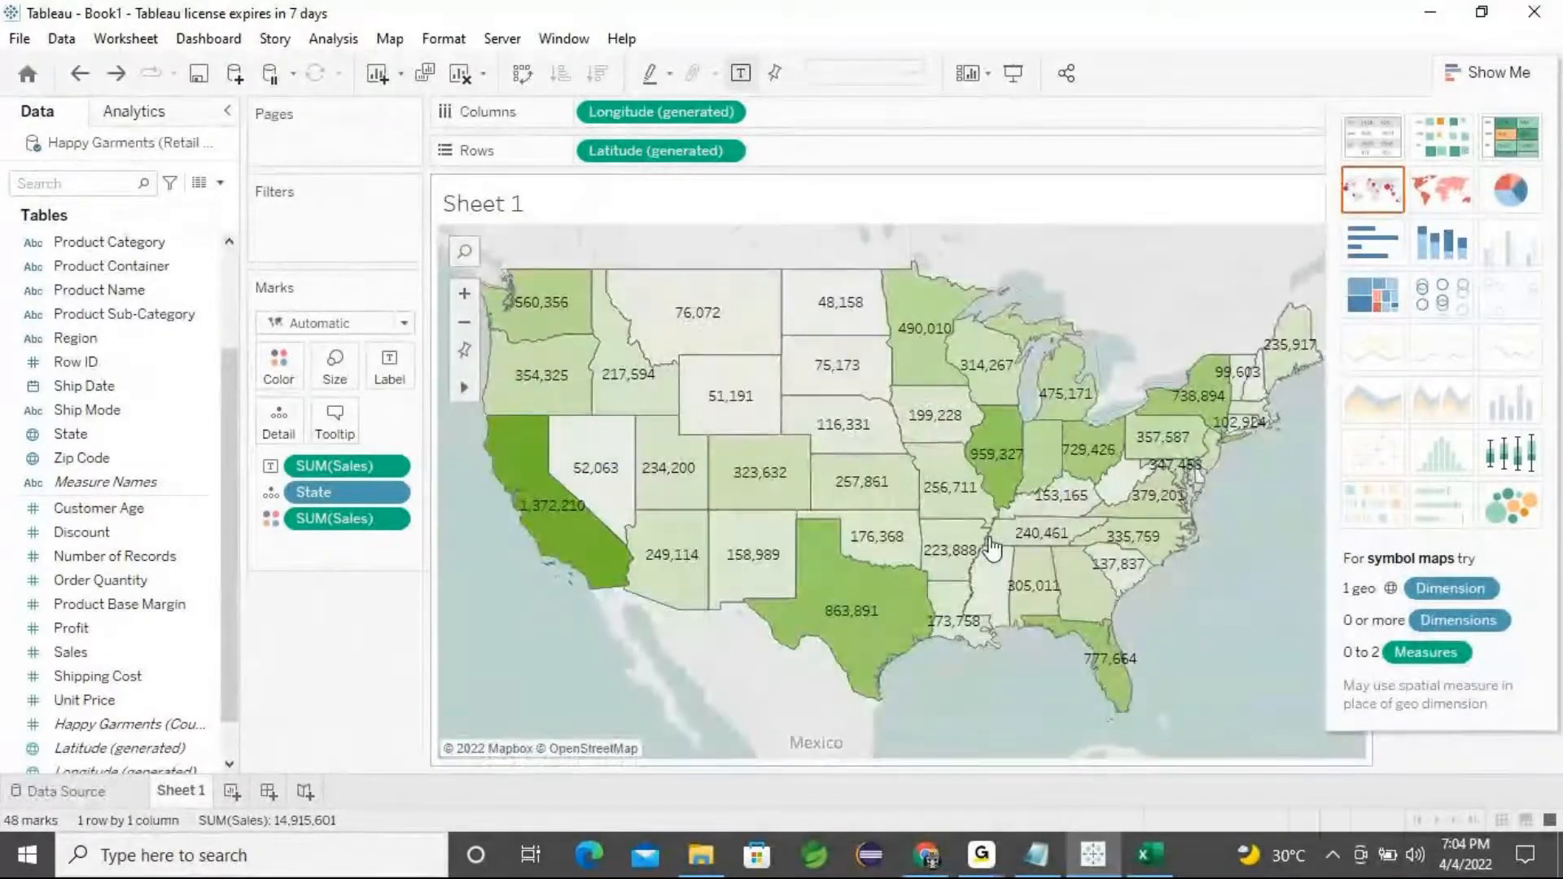
key("ctrl+z")
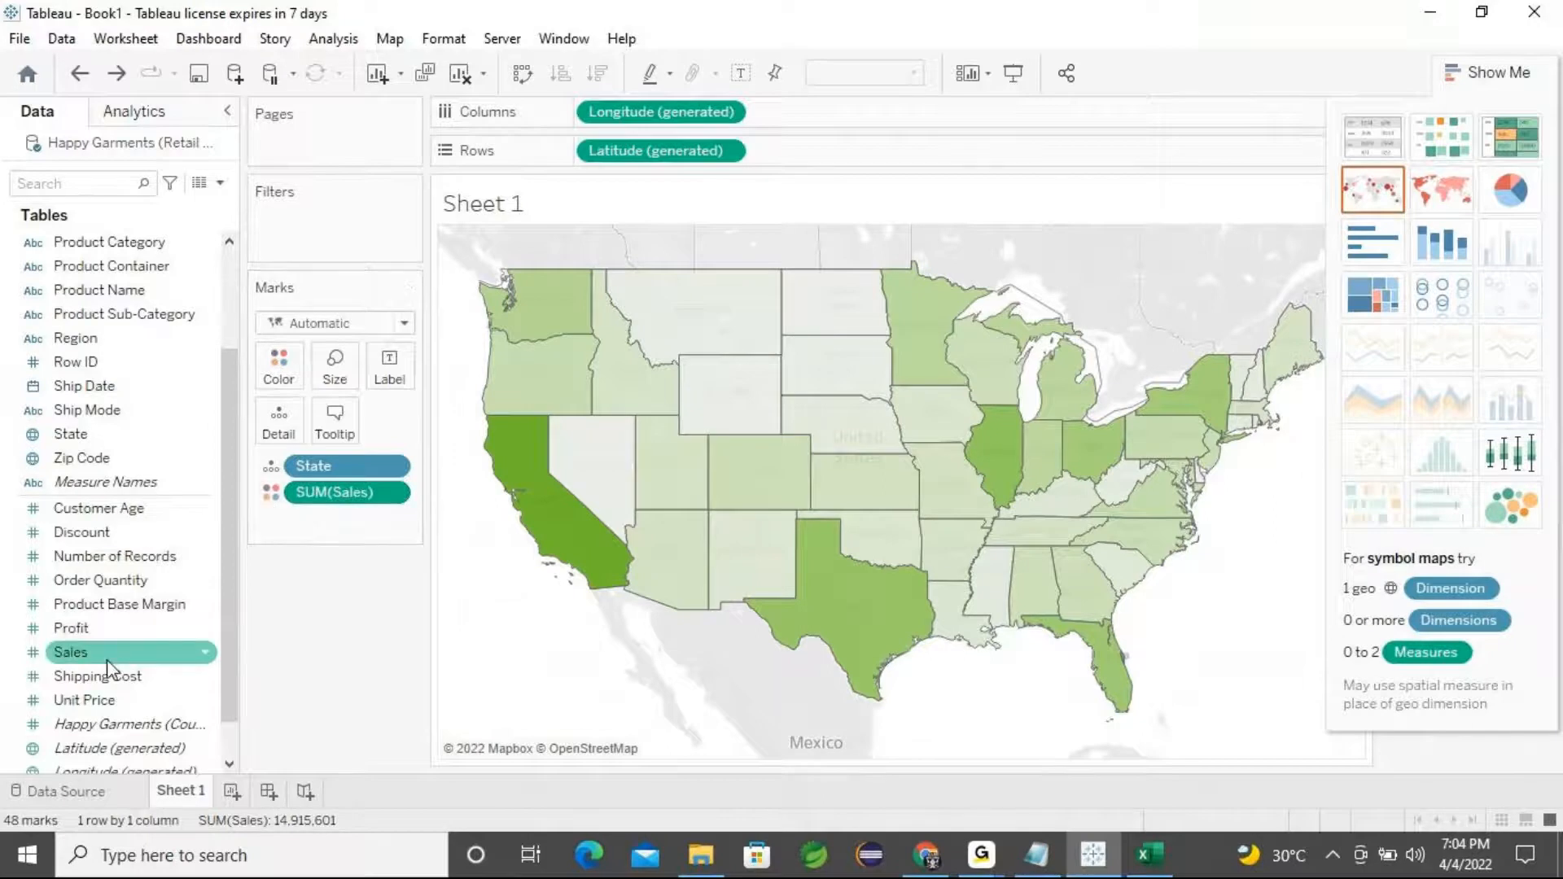
Set the state border colour of the map marks to black, trying red and green first
left_click(278, 384)
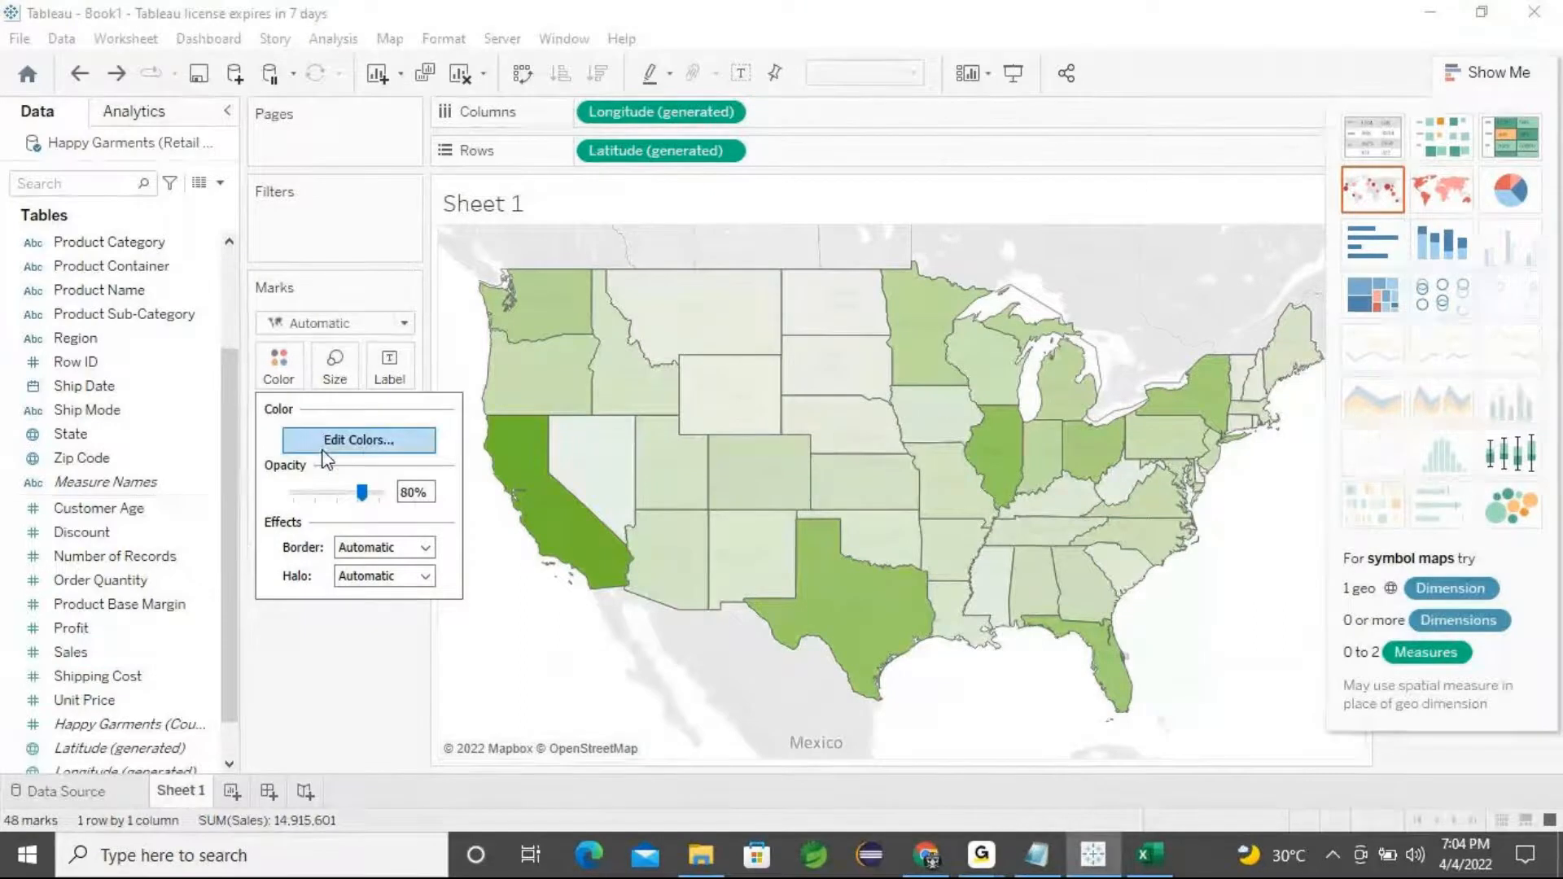
left_click(425, 553)
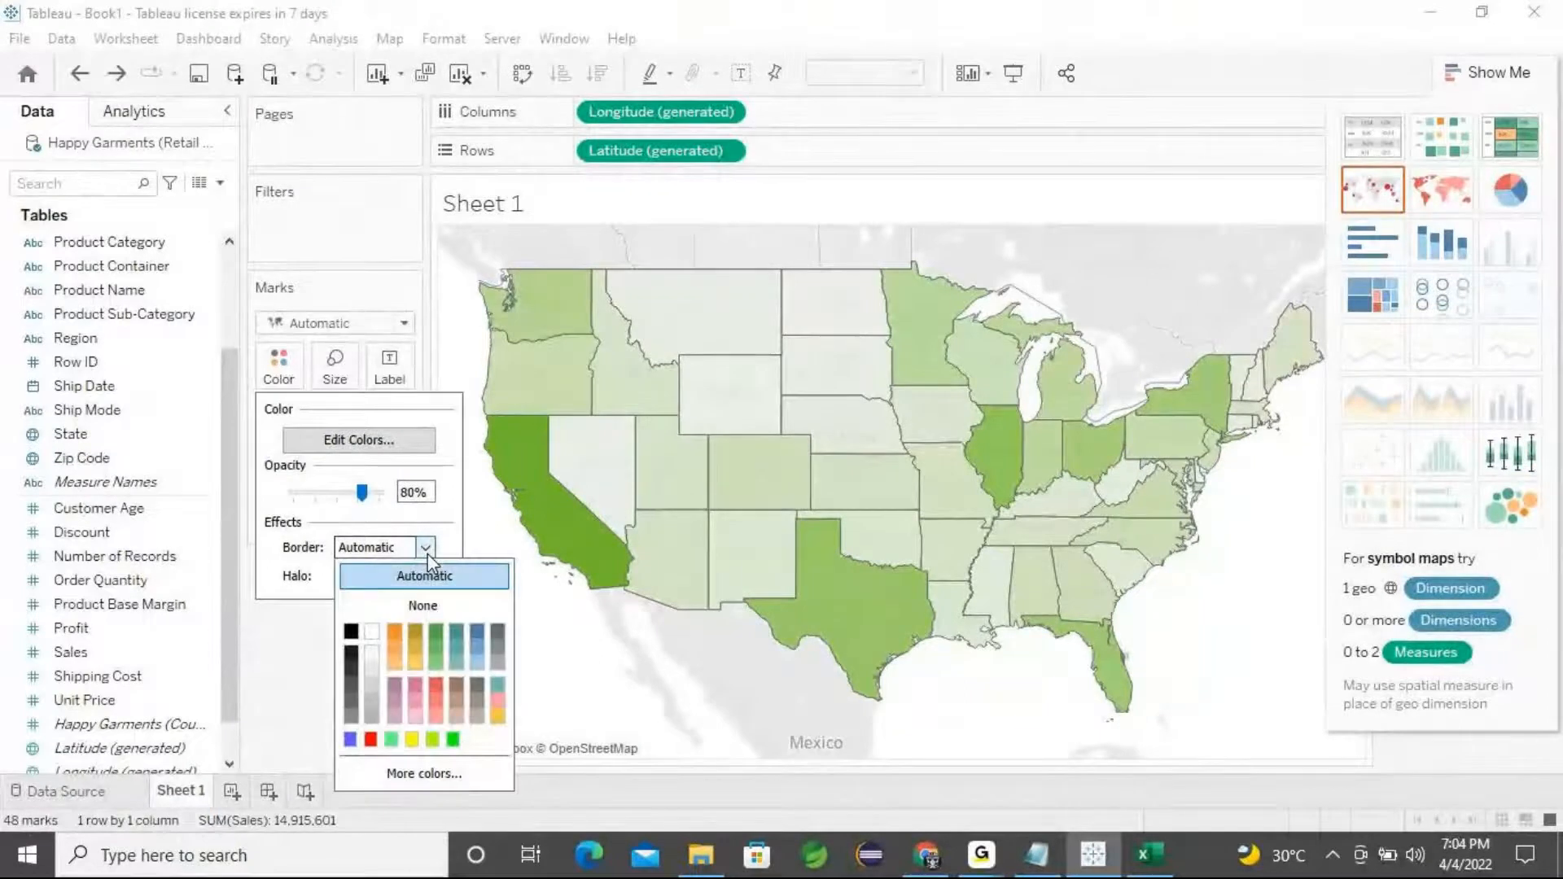
left_click(370, 739)
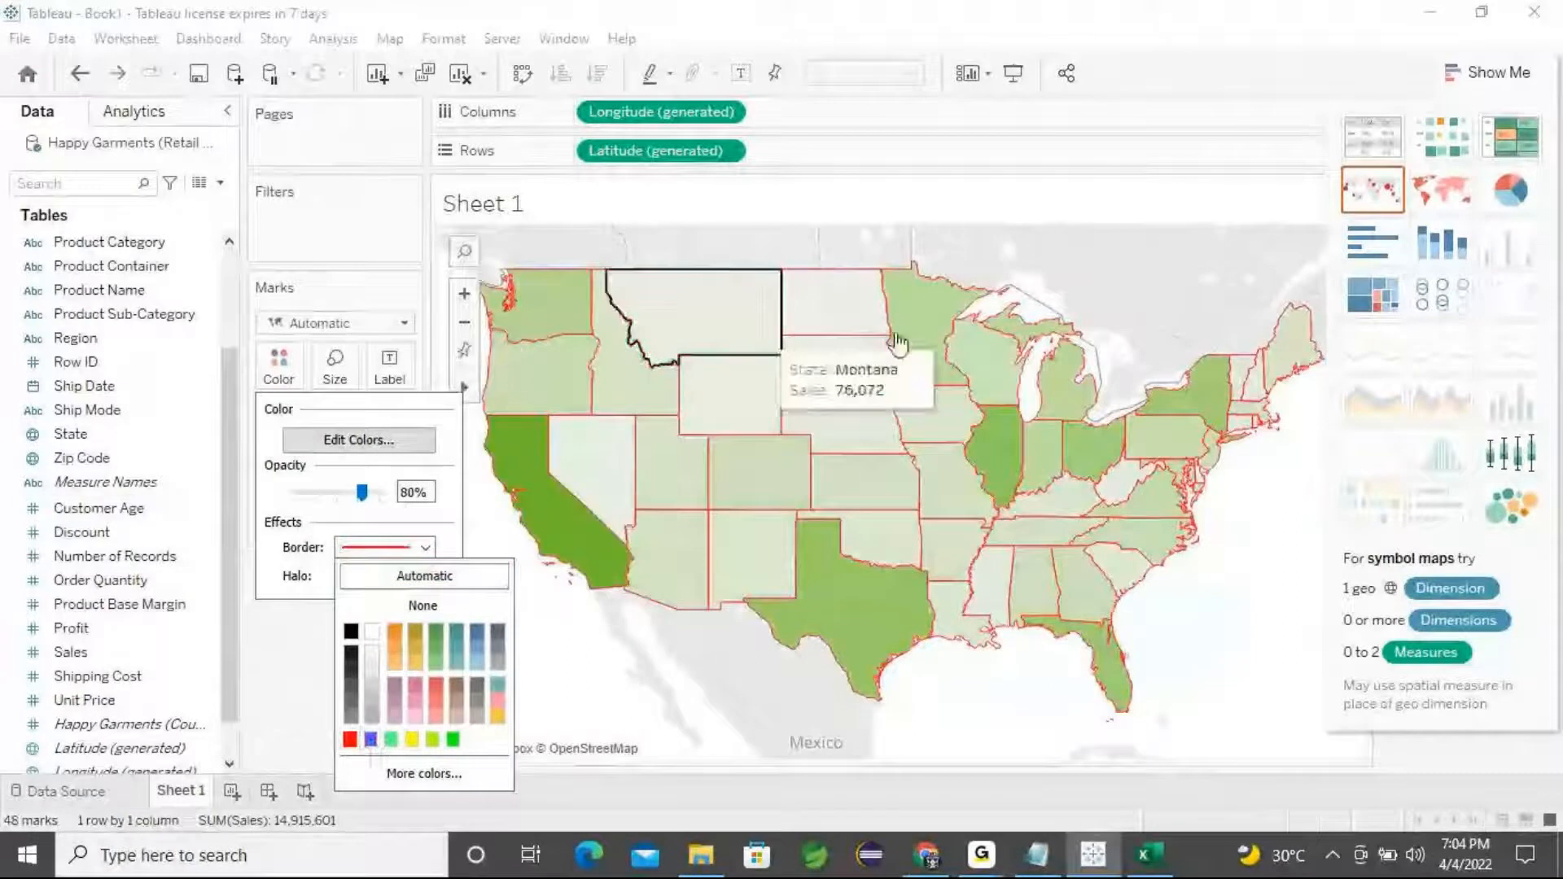
left_click(453, 739)
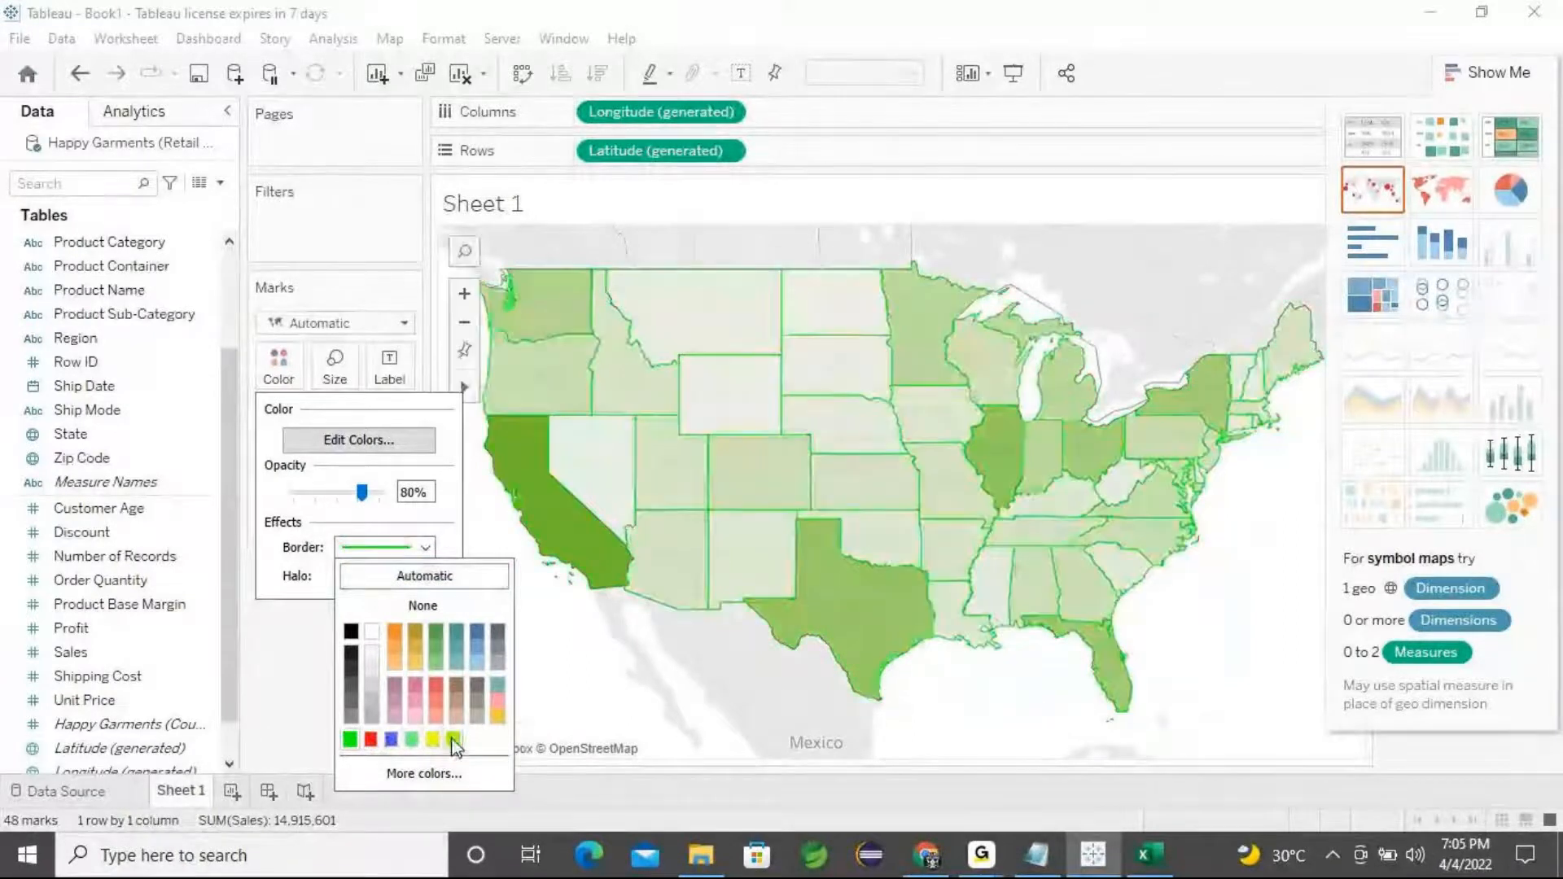
left_click(349, 682)
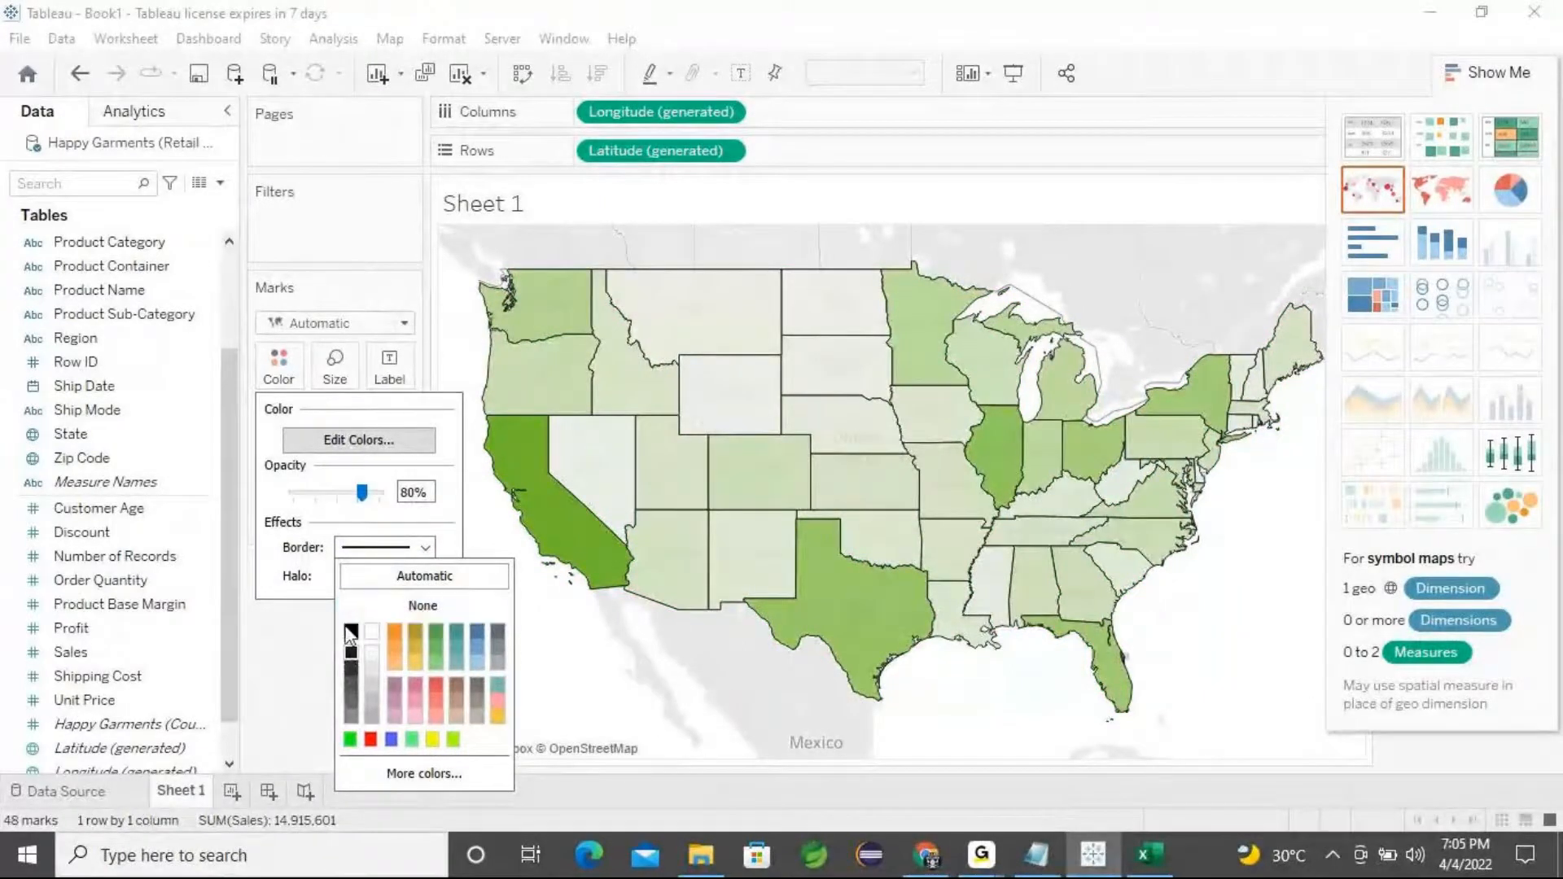
Set the halo colour of the map marks to orange
left_click(297, 589)
left_click(432, 580)
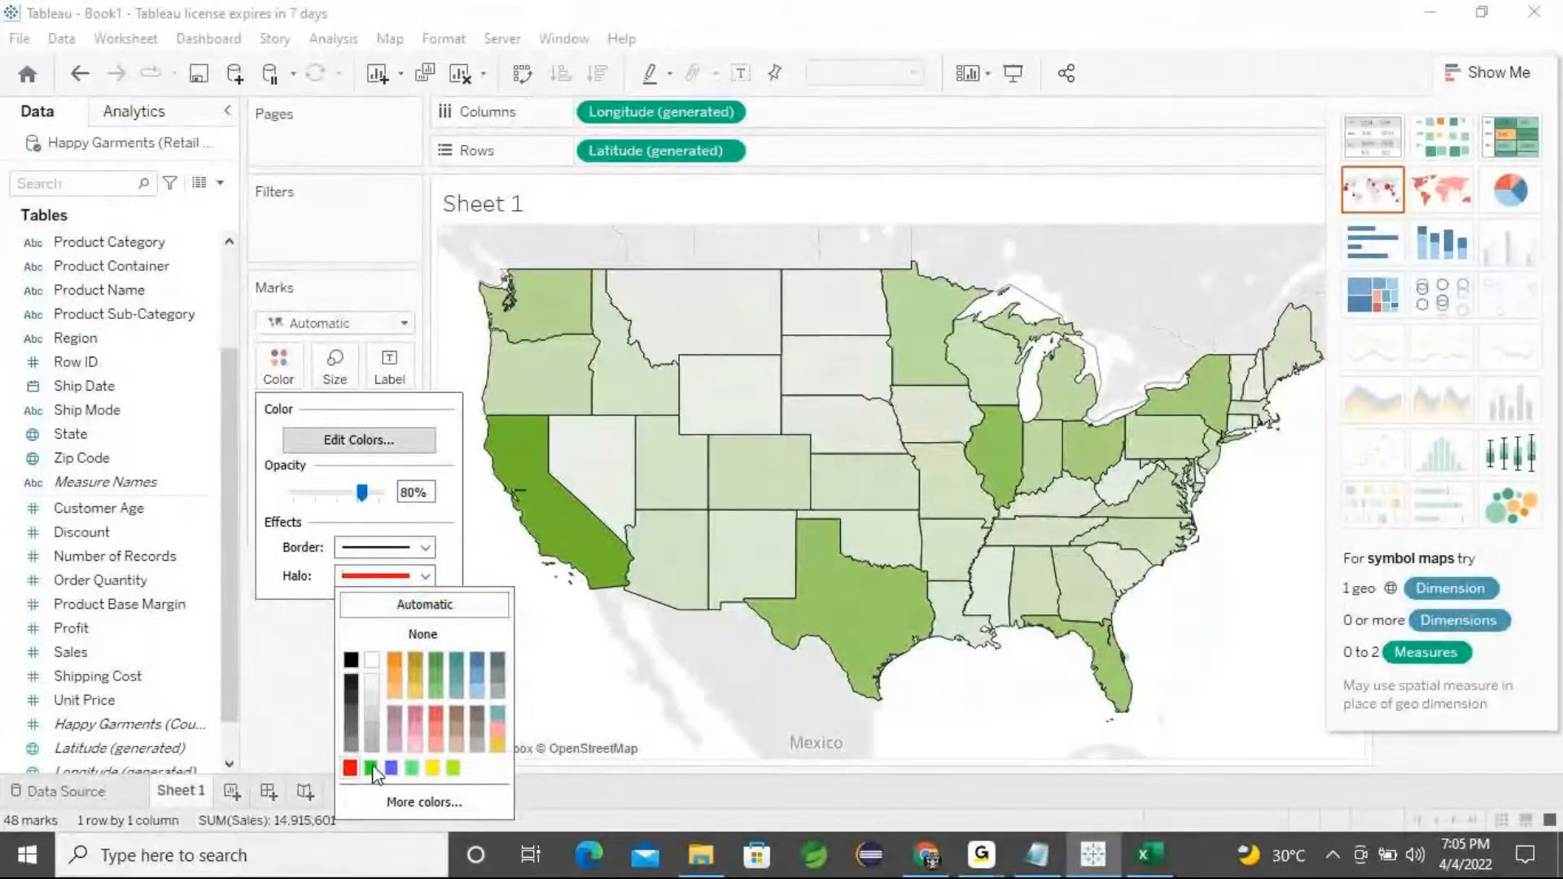
left_click(429, 576)
left_click(432, 578)
Open Edit Colors for Sales and browse the palette list and the end-colour picker
left_click(356, 446)
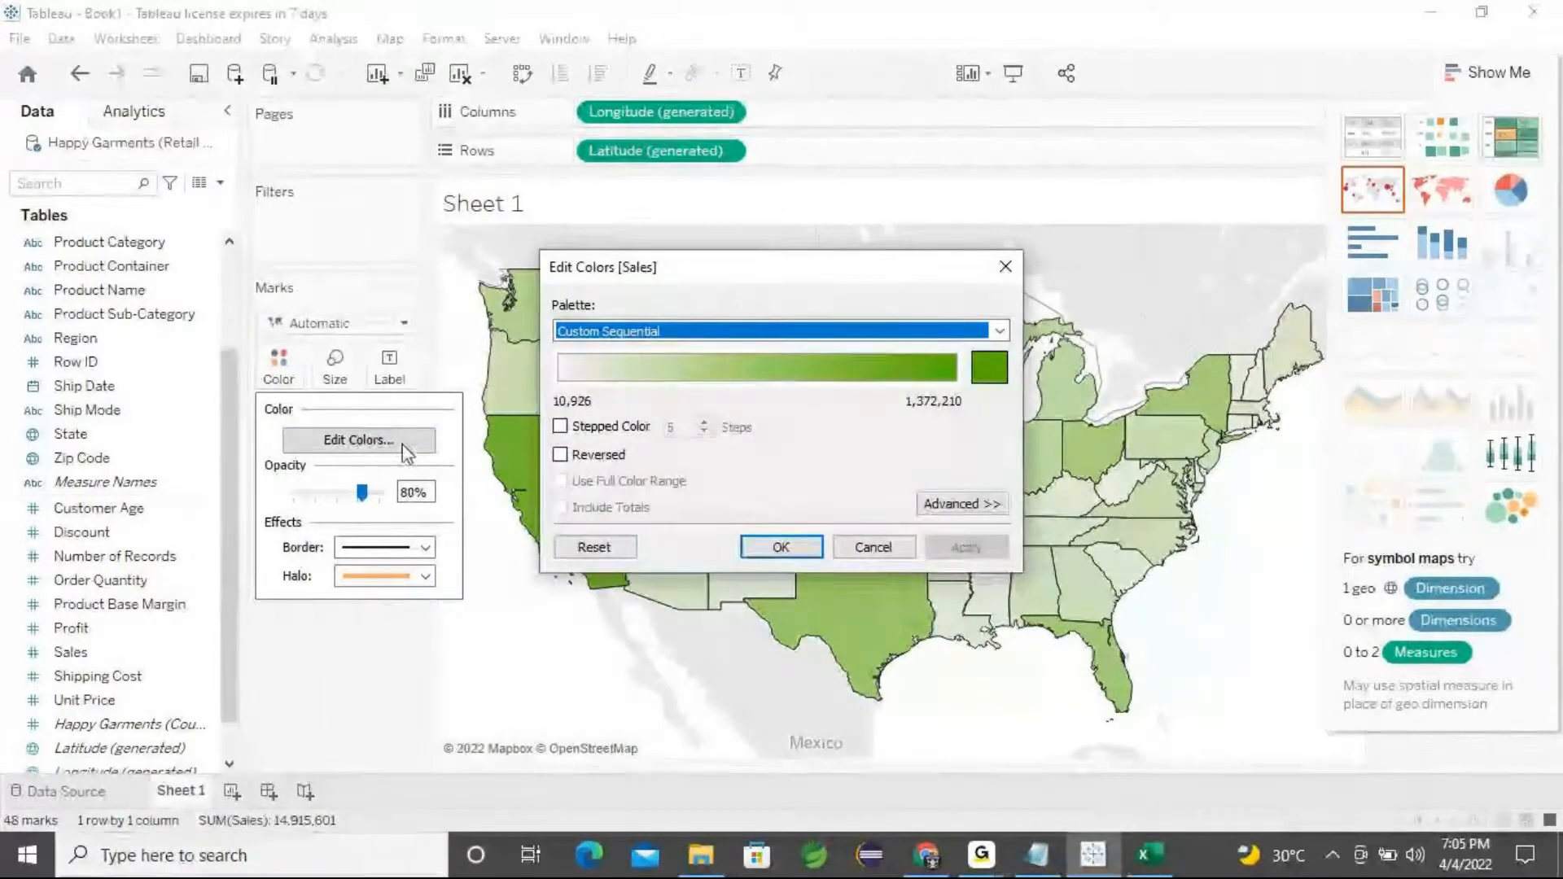
left_click(999, 330)
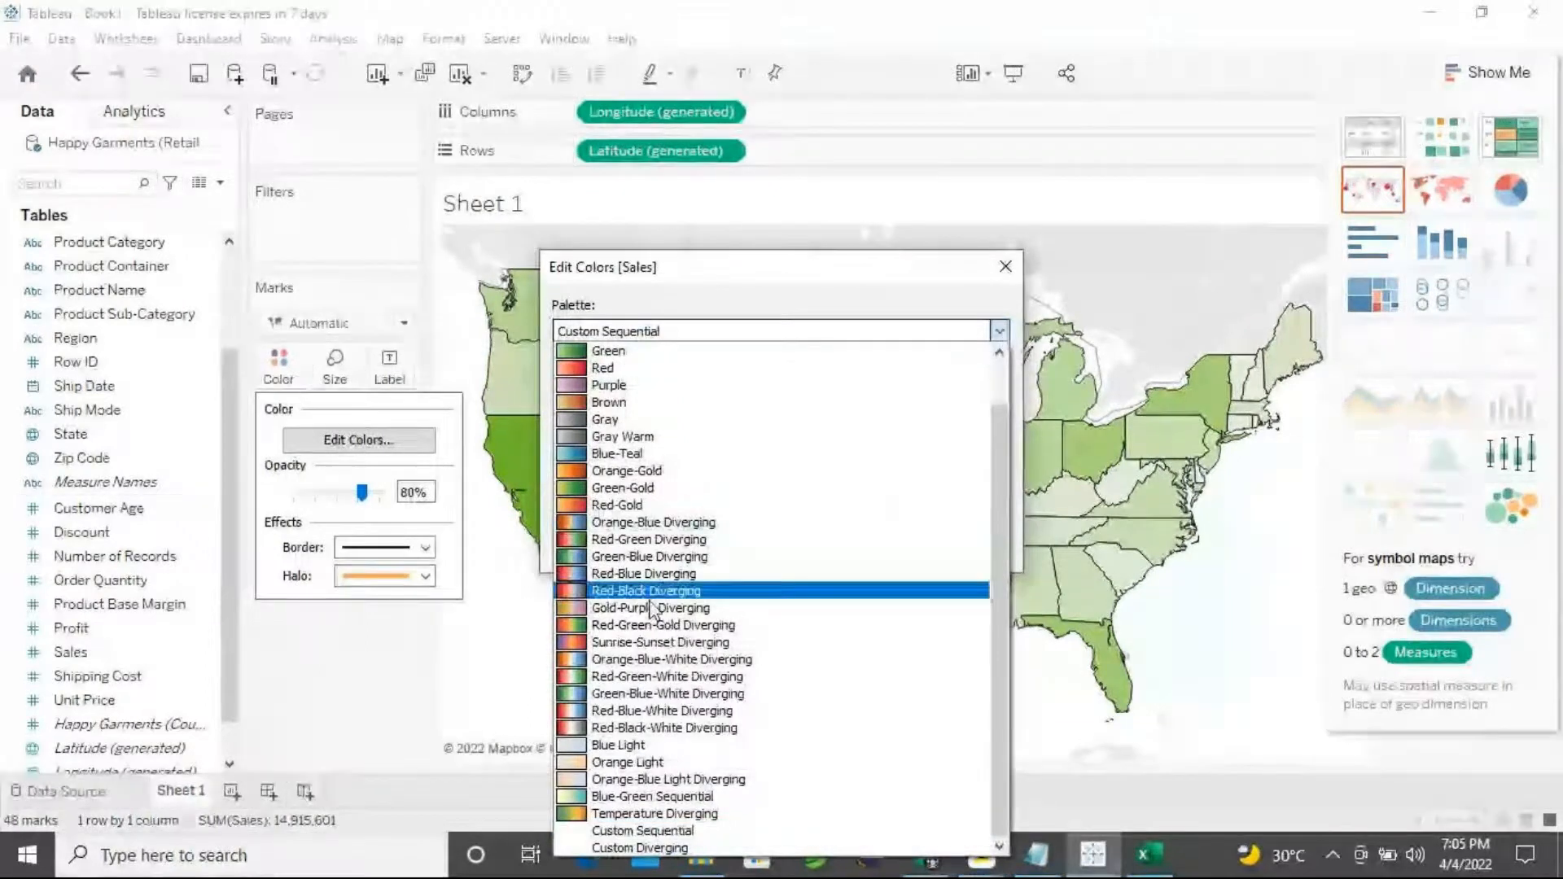
scroll(740, 638, "up", 1)
left_click(863, 293)
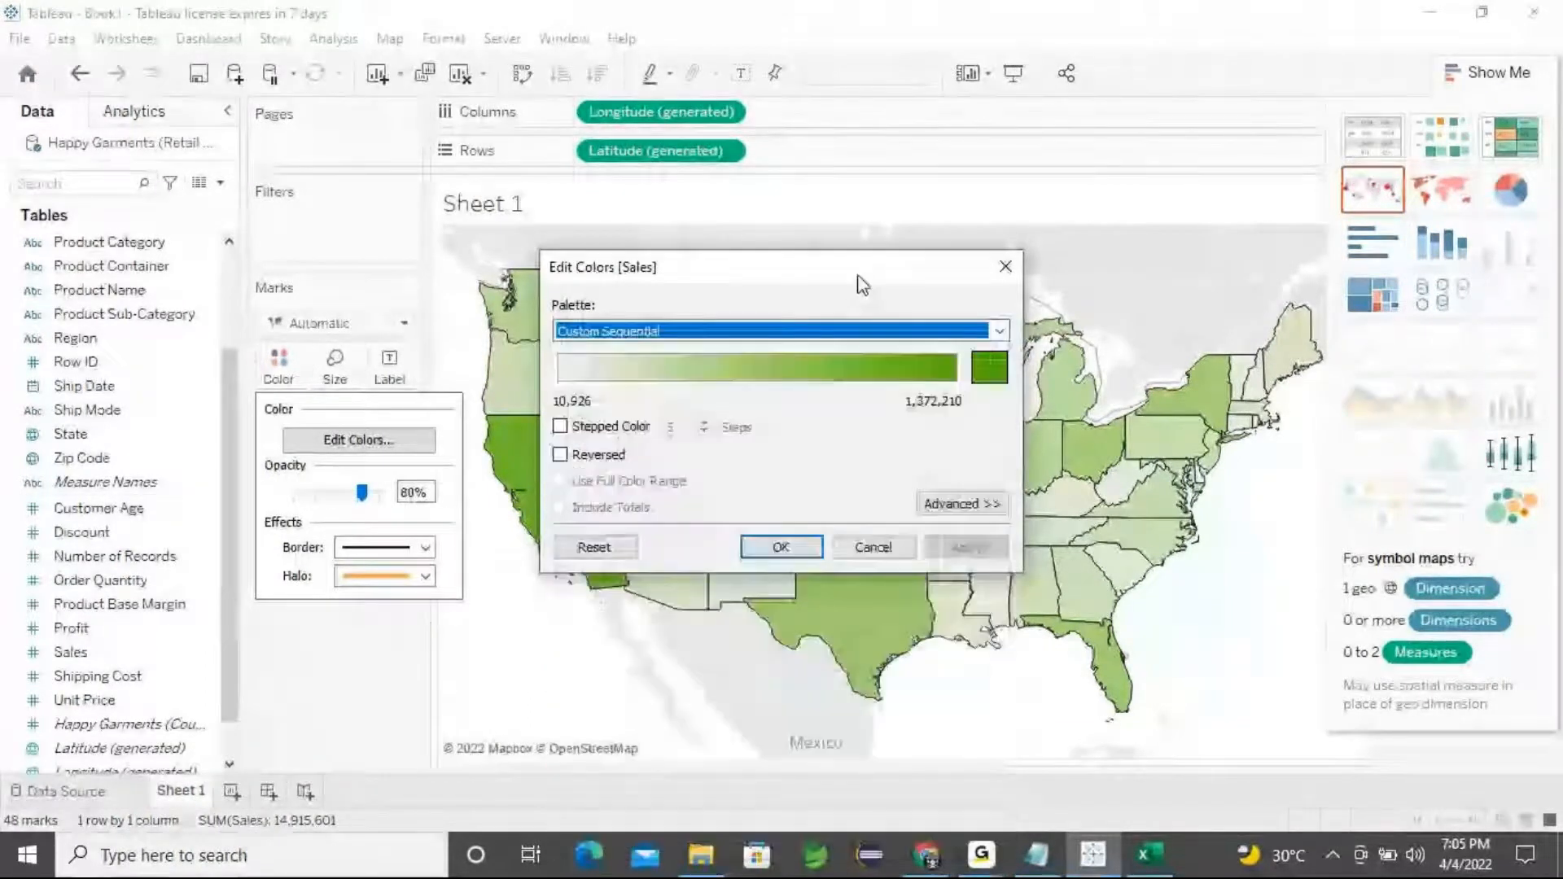
left_click(982, 371)
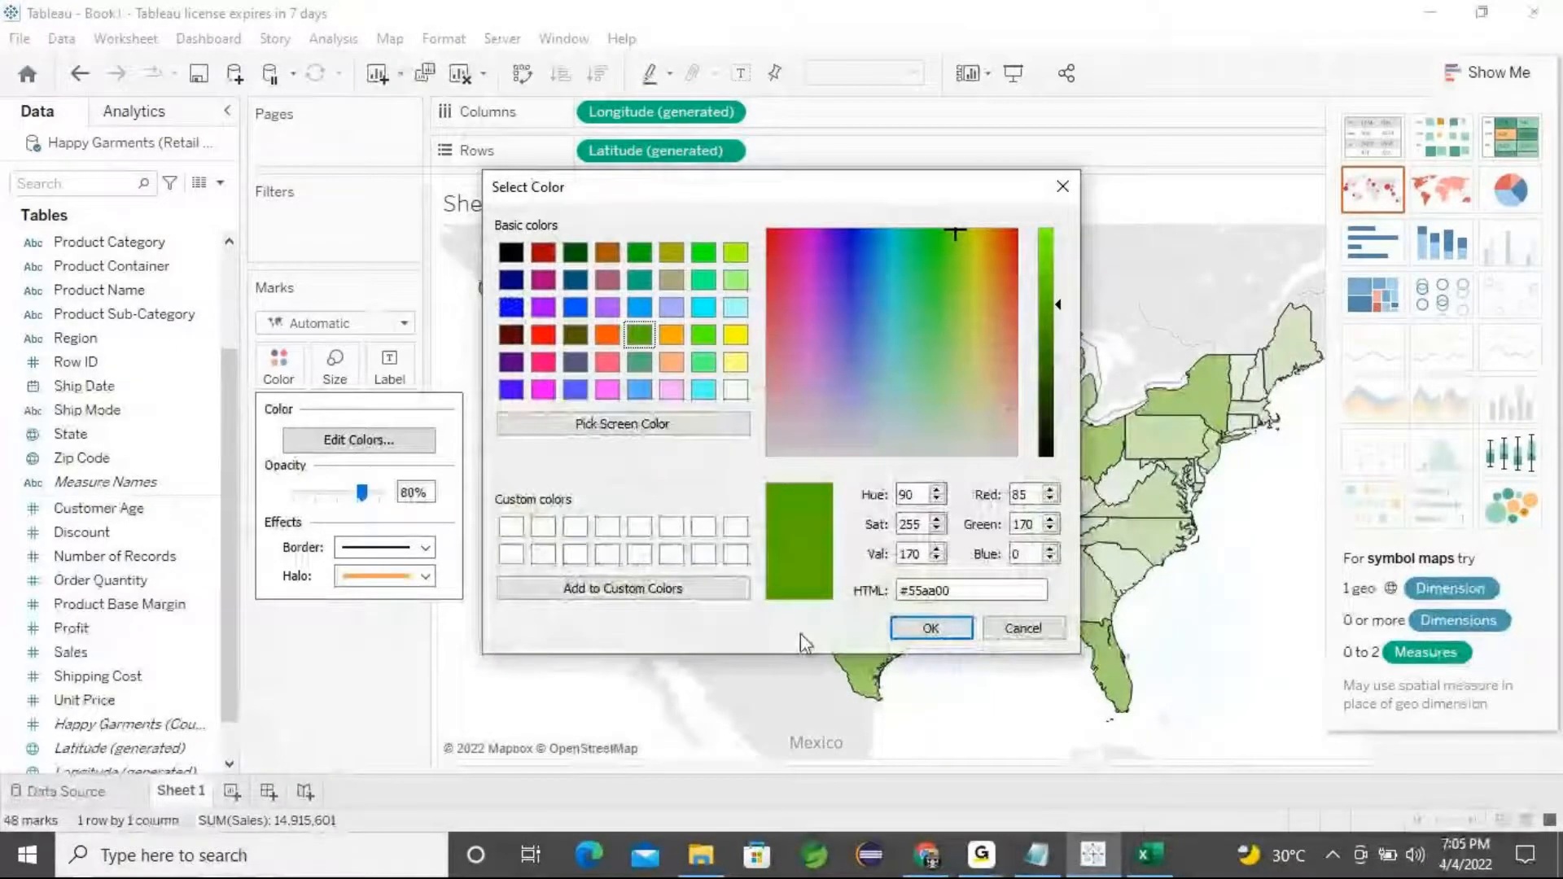
left_click(926, 629)
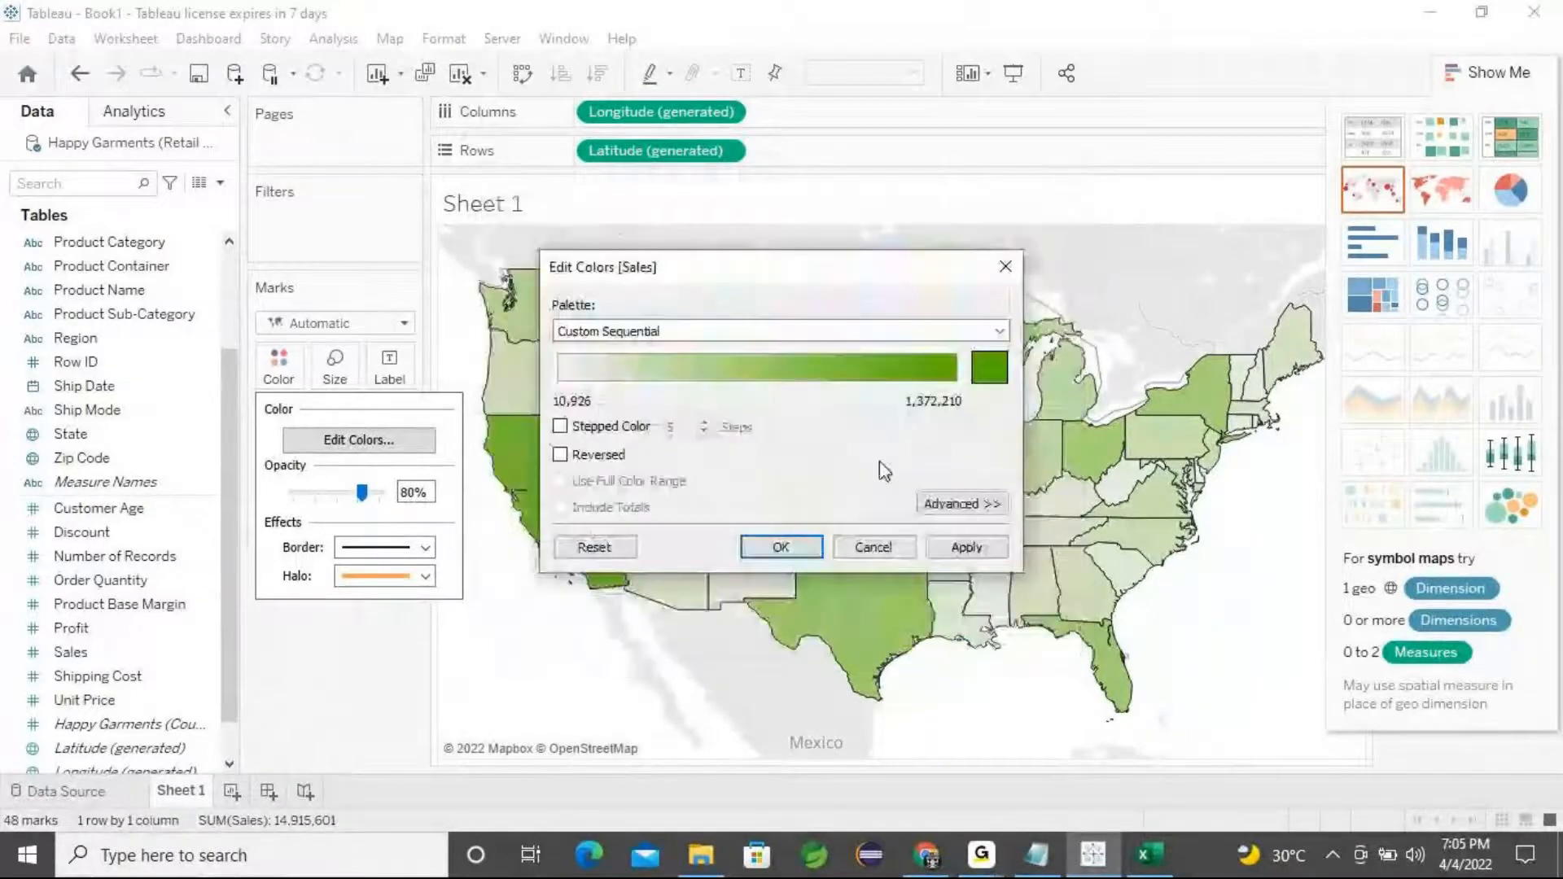
Change the Sales colour palette to Green and then to Red, and apply it
left_click(1000, 332)
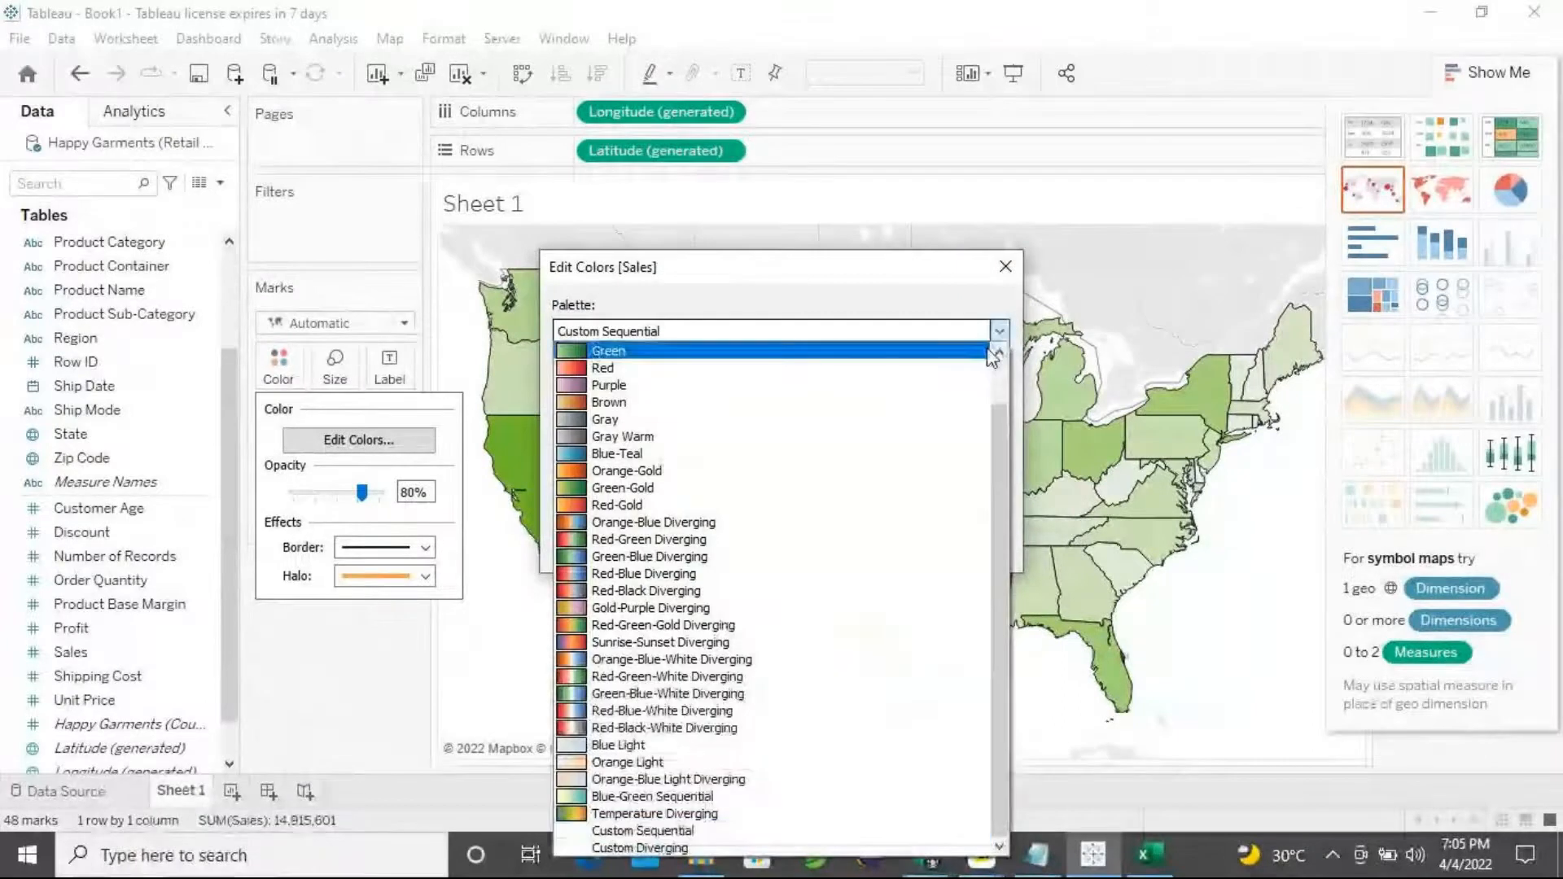
left_click_drag(1001, 451, 1010, 374)
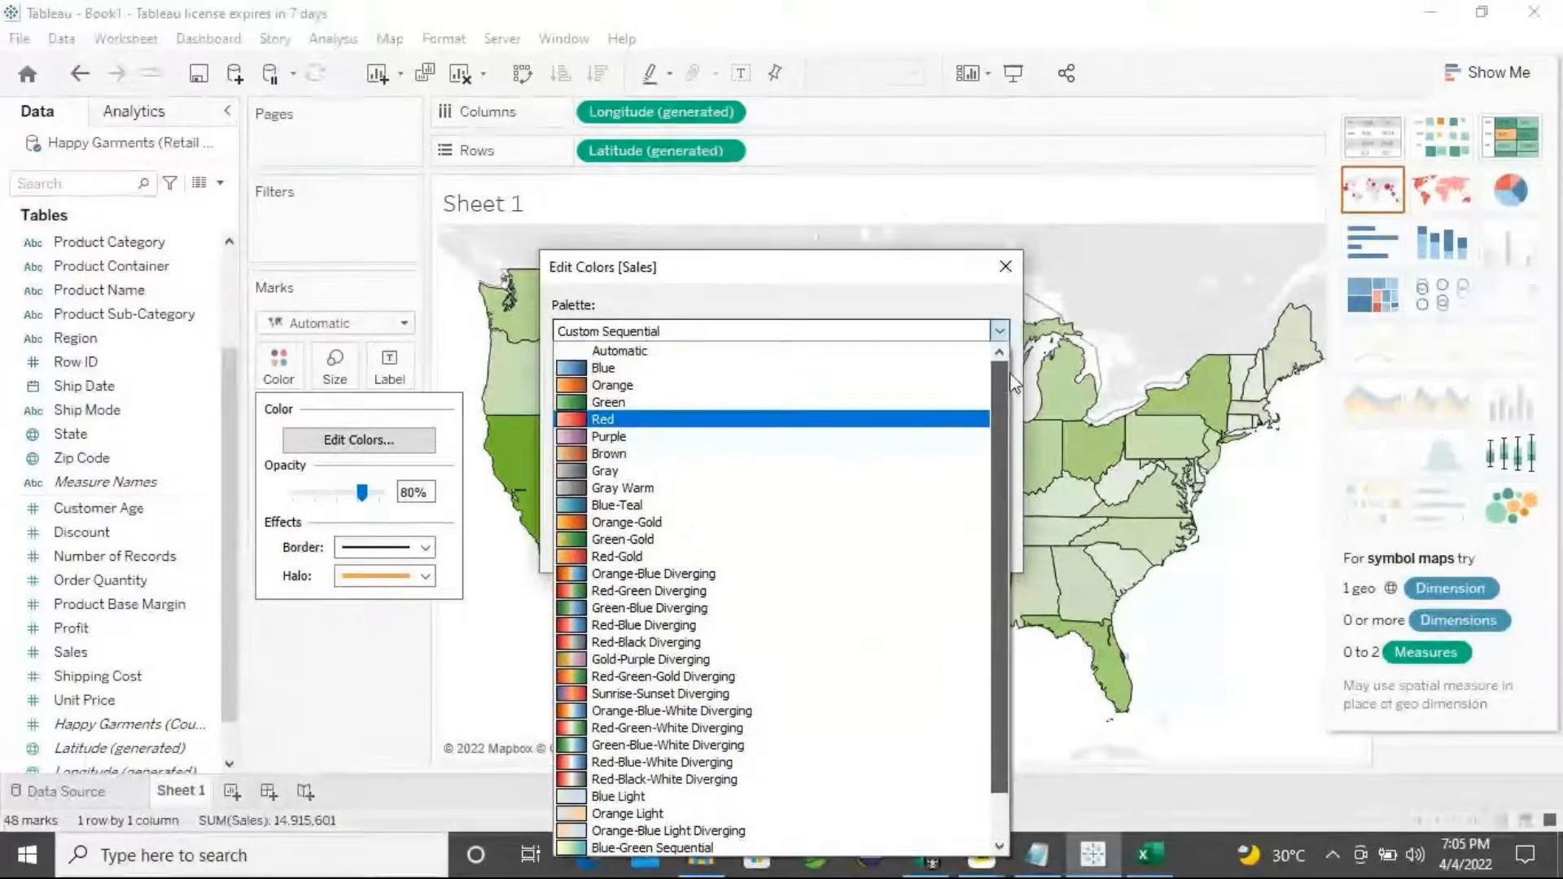
left_click(657, 403)
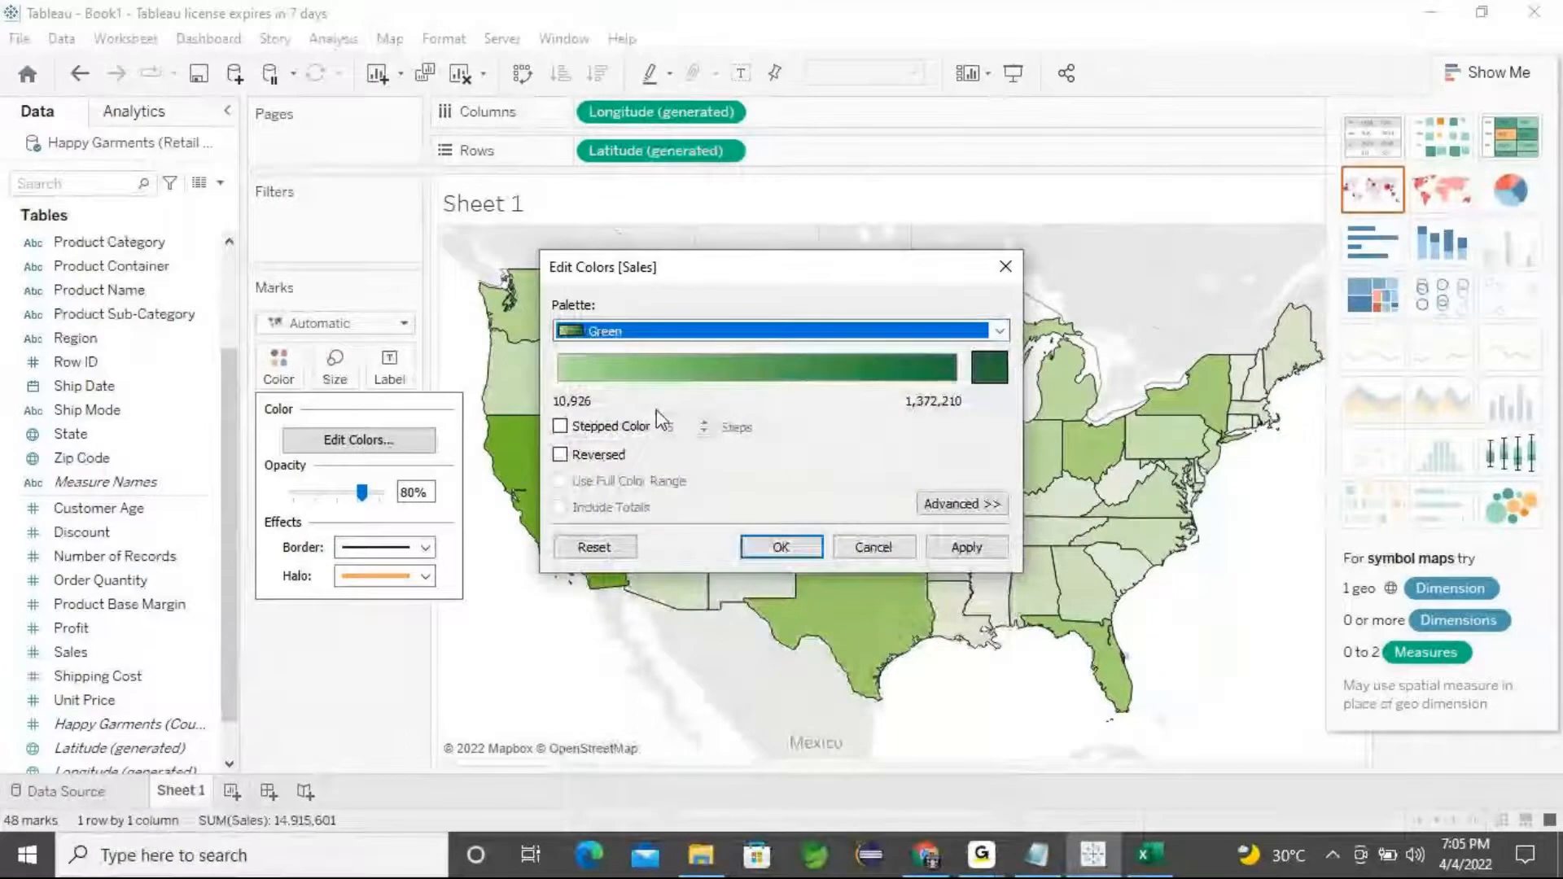
left_click(997, 330)
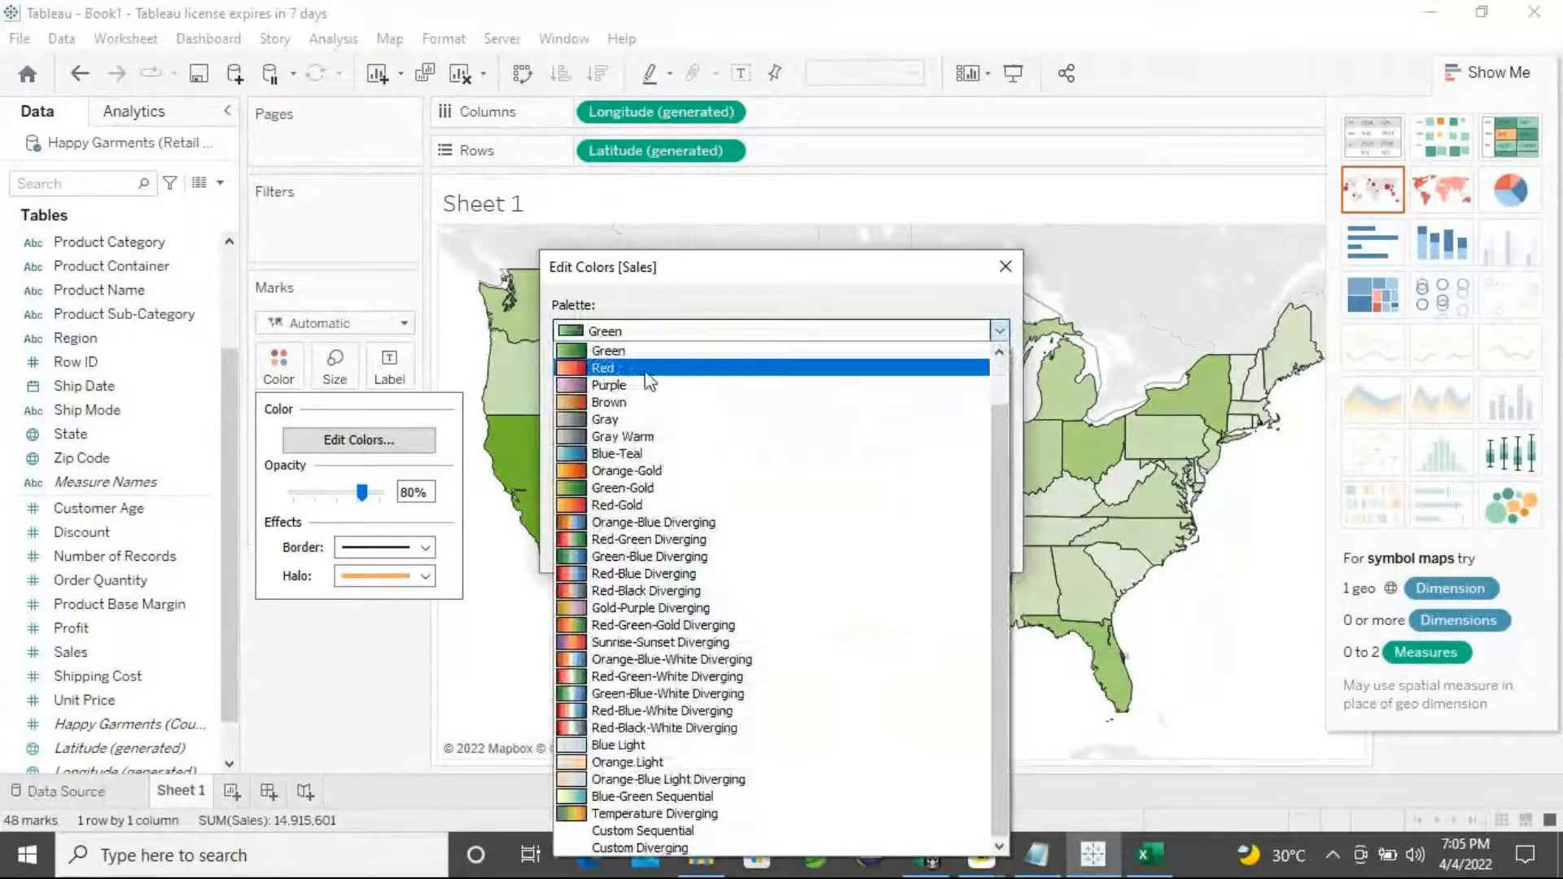
left_click(644, 369)
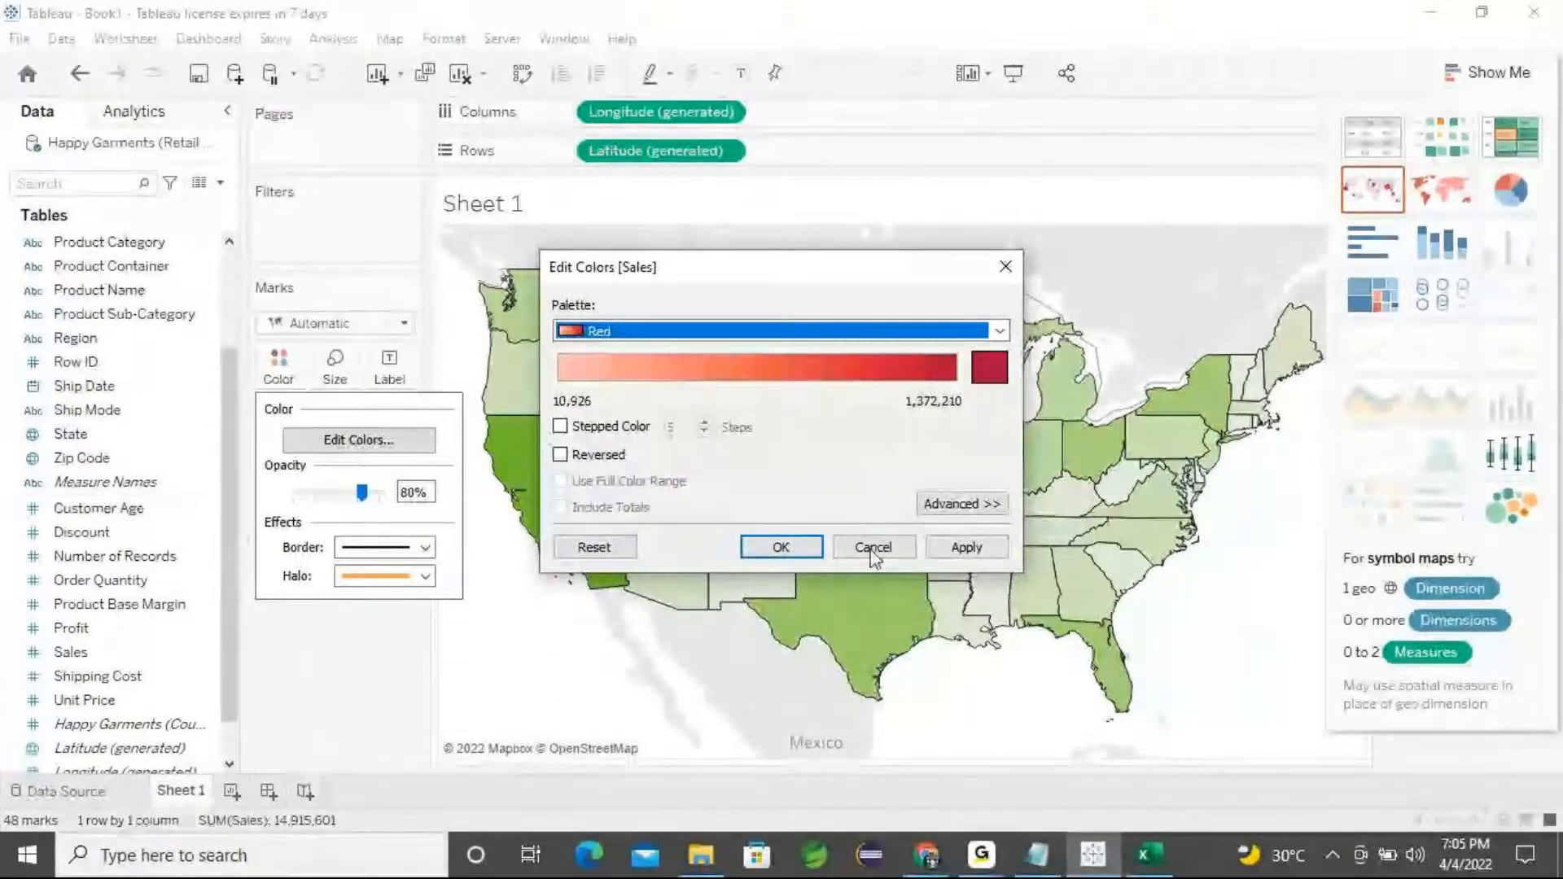
left_click(964, 547)
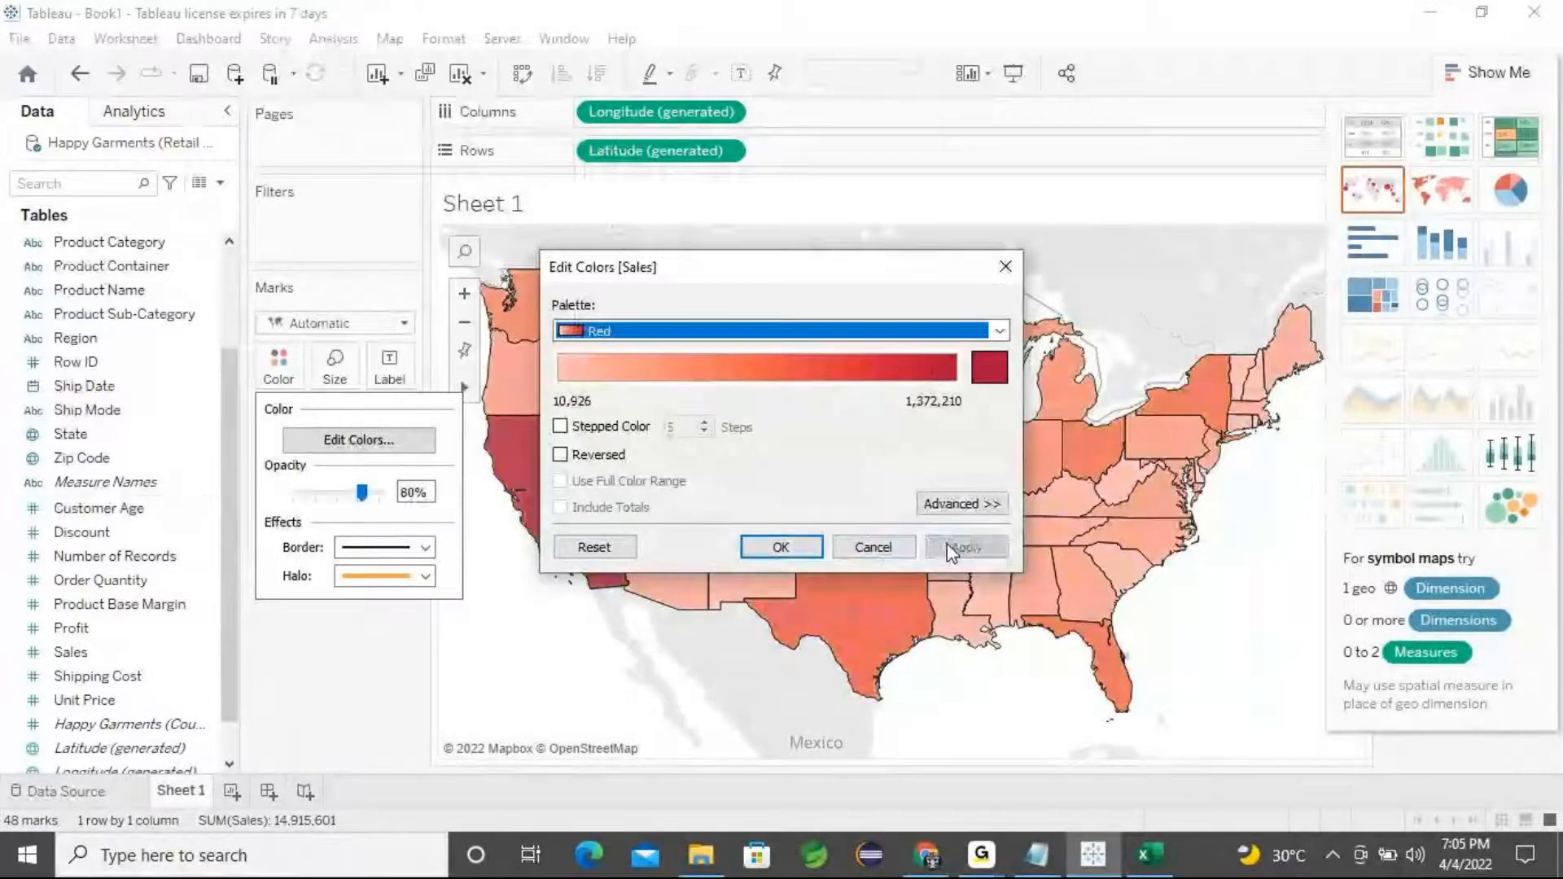
left_click(781, 547)
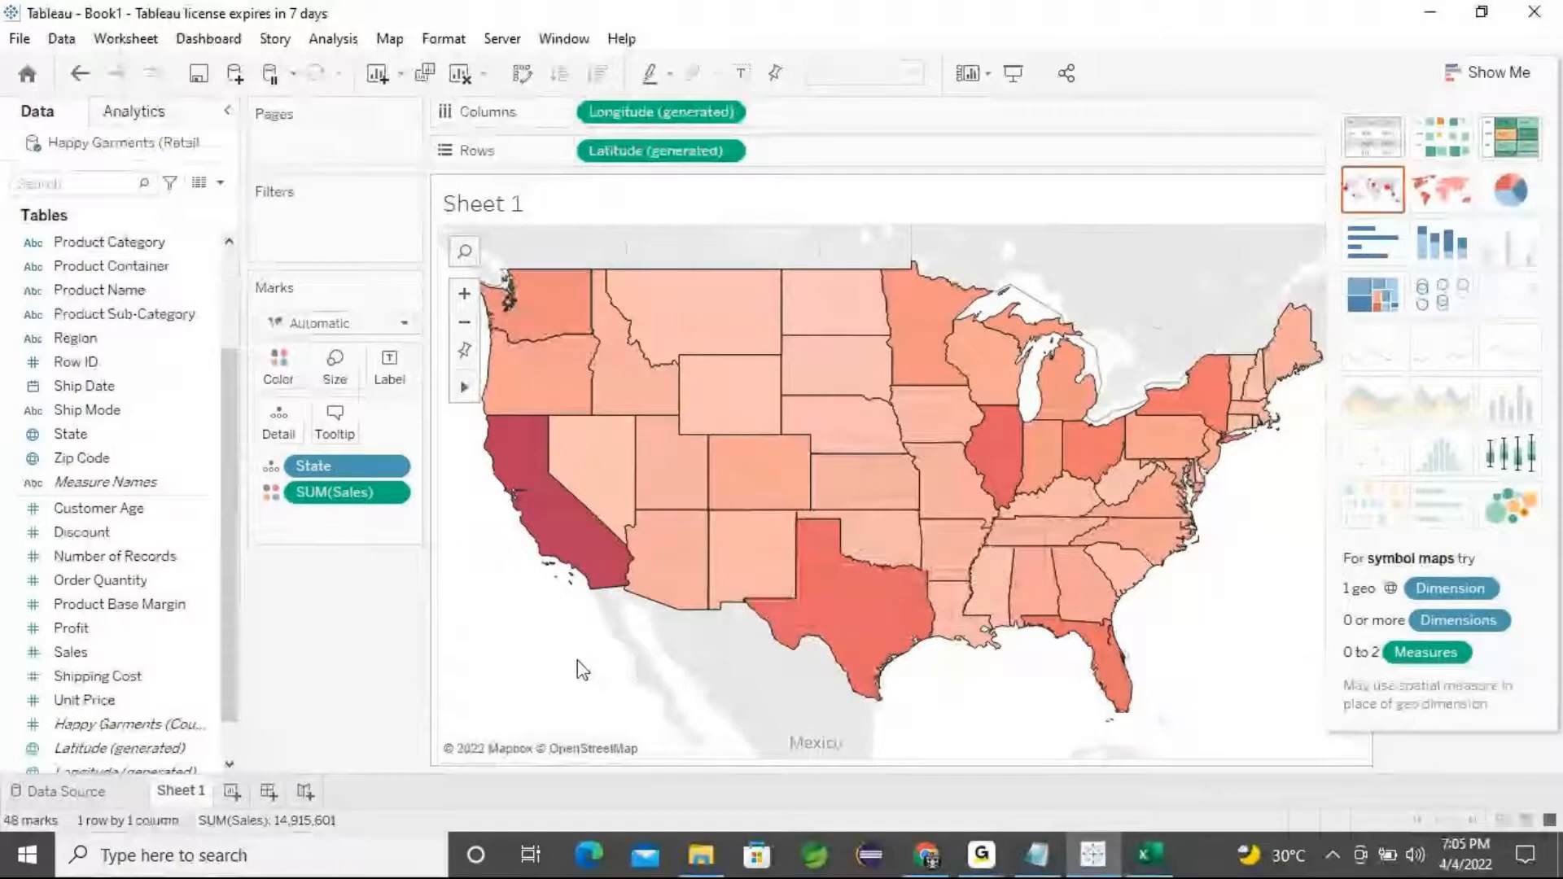
mouse_move(544, 453)
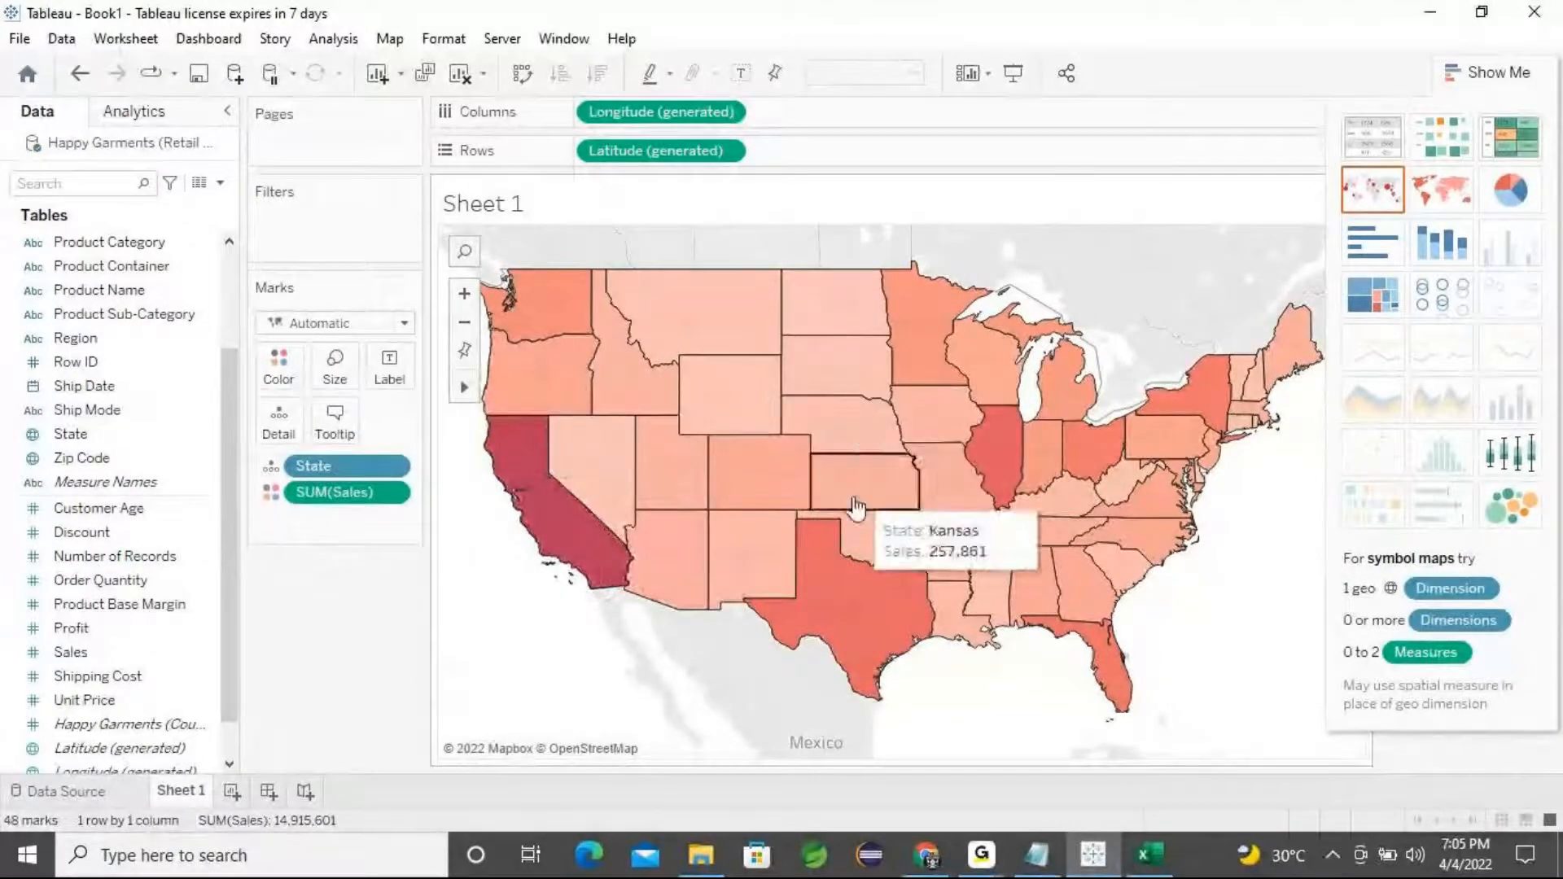
mouse_move(612, 574)
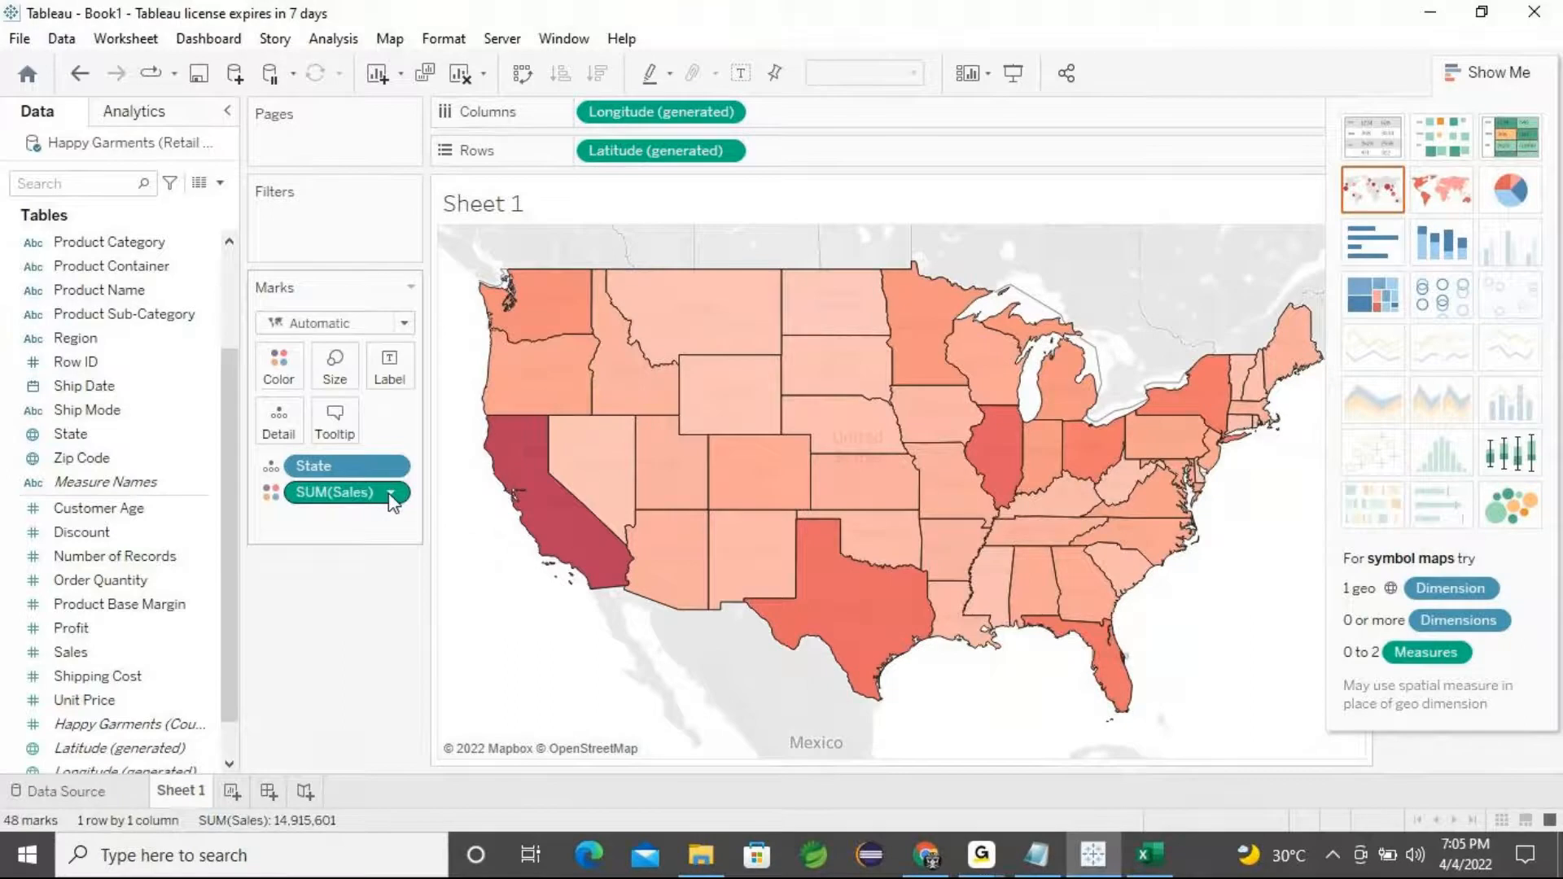
mouse_move(525, 482)
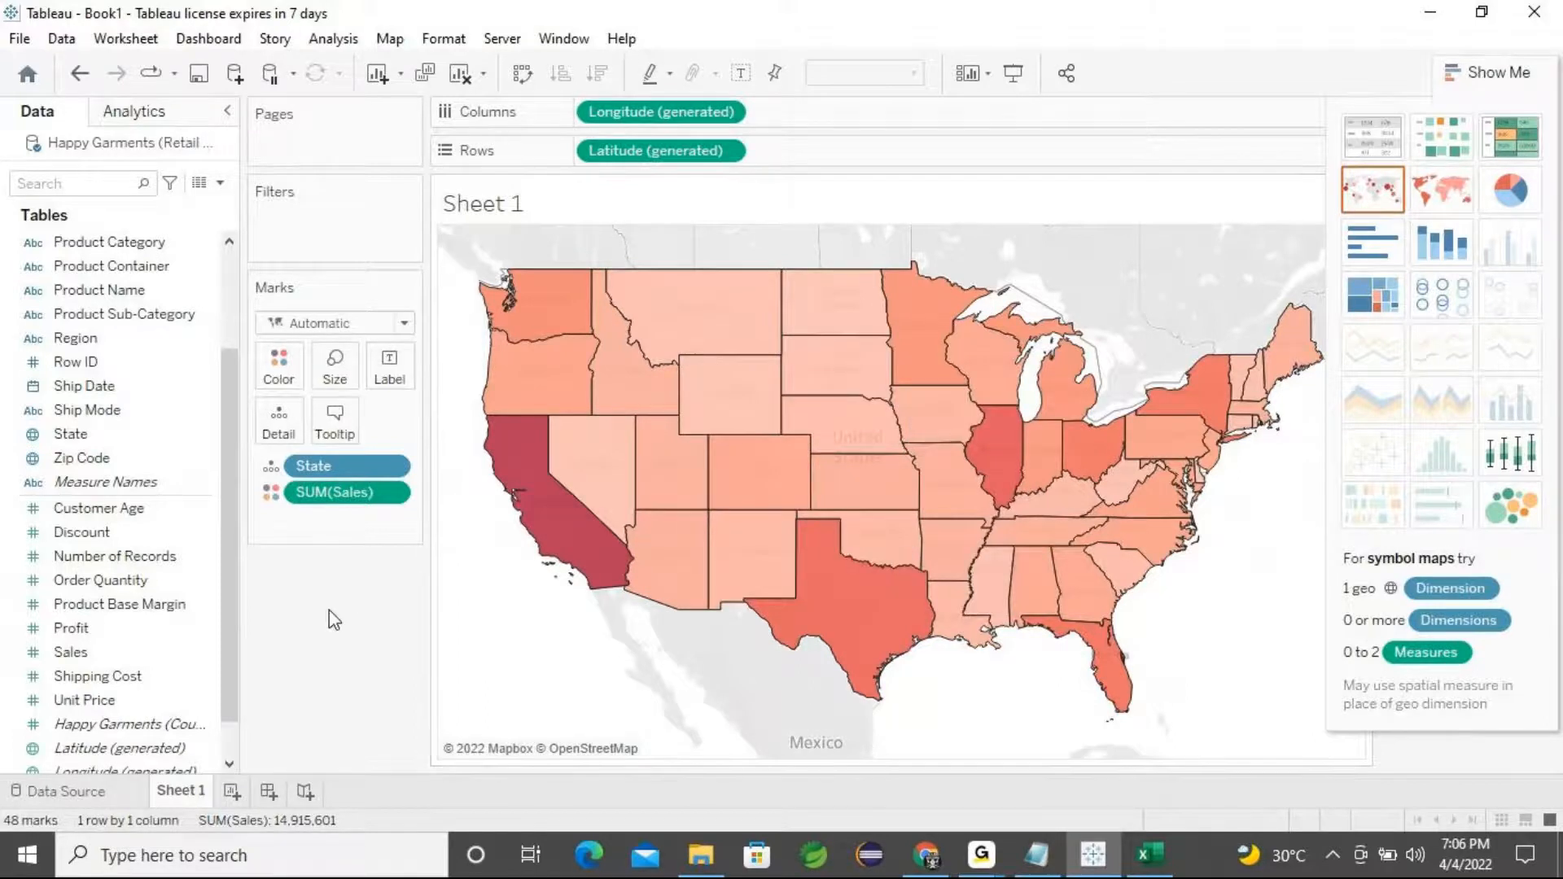
left_click(86, 436)
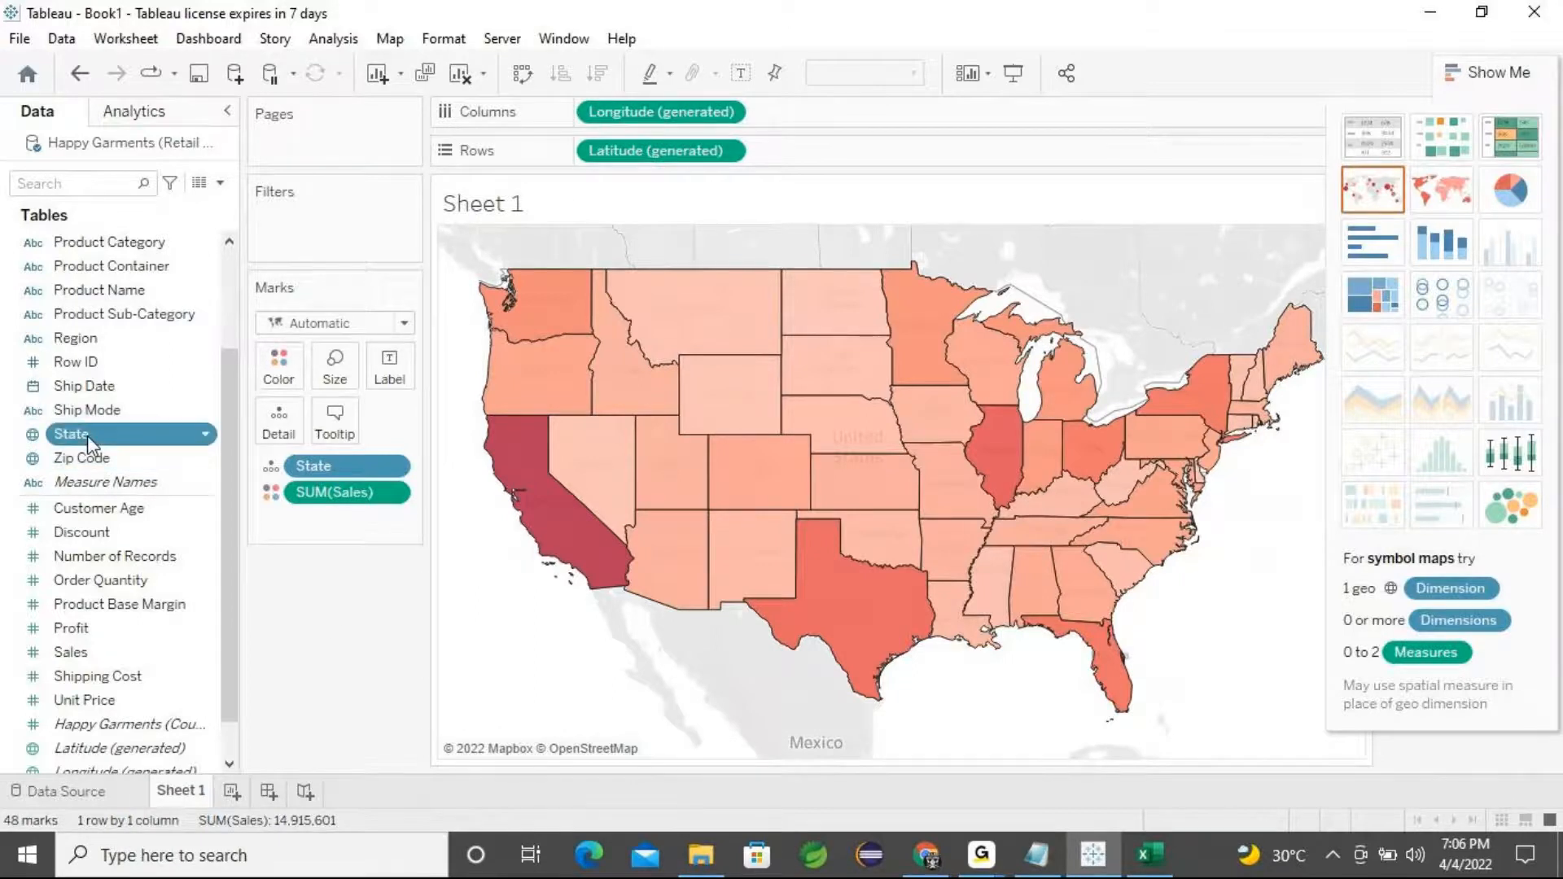
left_click(87, 437)
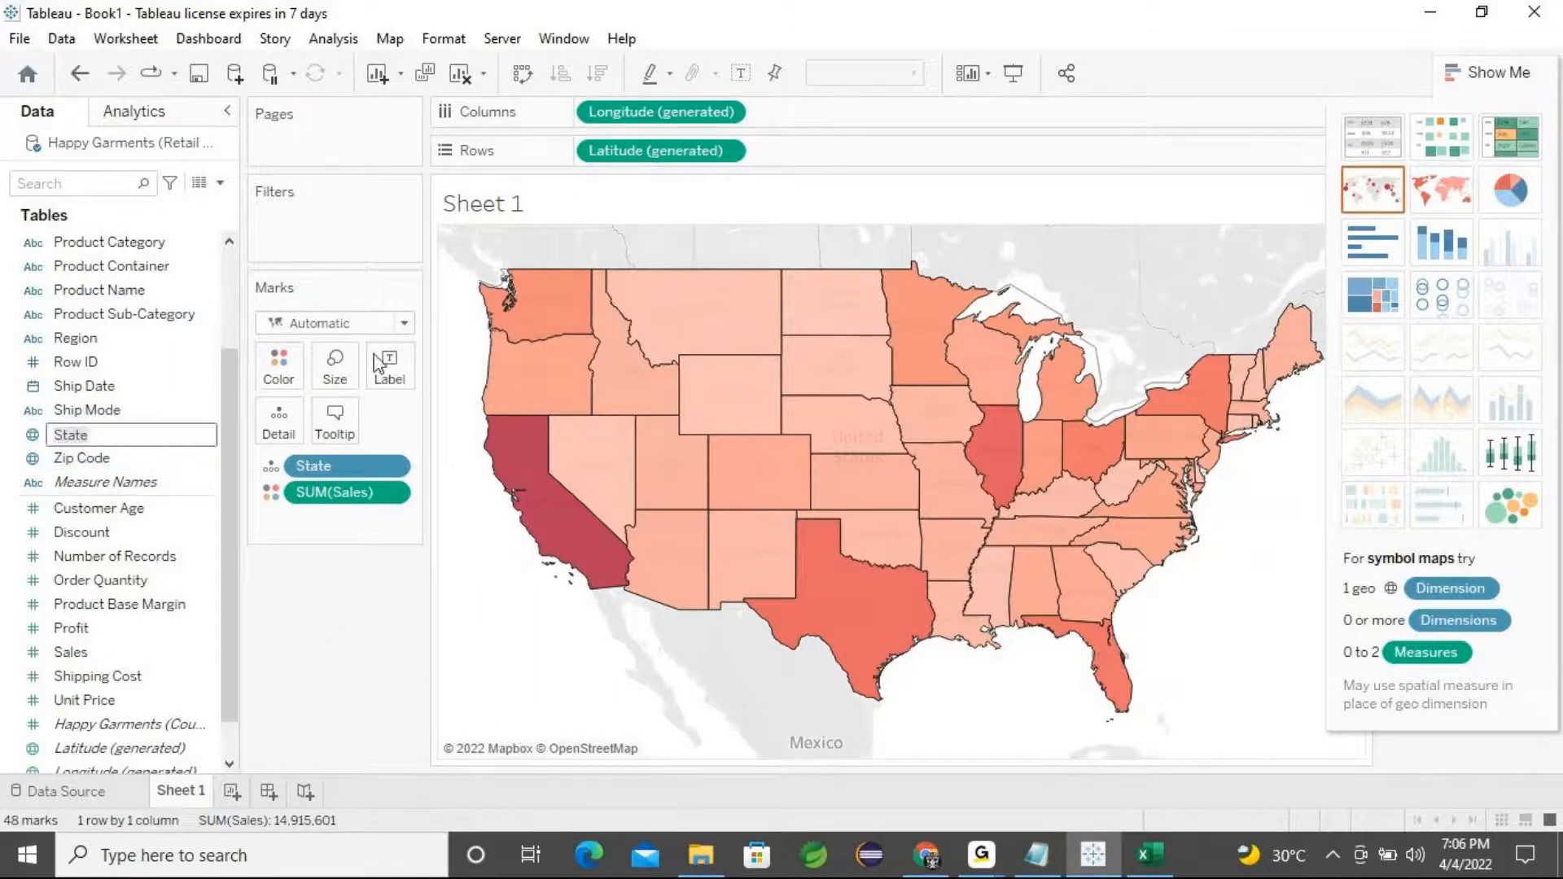
left_click(334, 559)
Label each state on the map with its State name and Sales value
left_click_drag(88, 439, 394, 376)
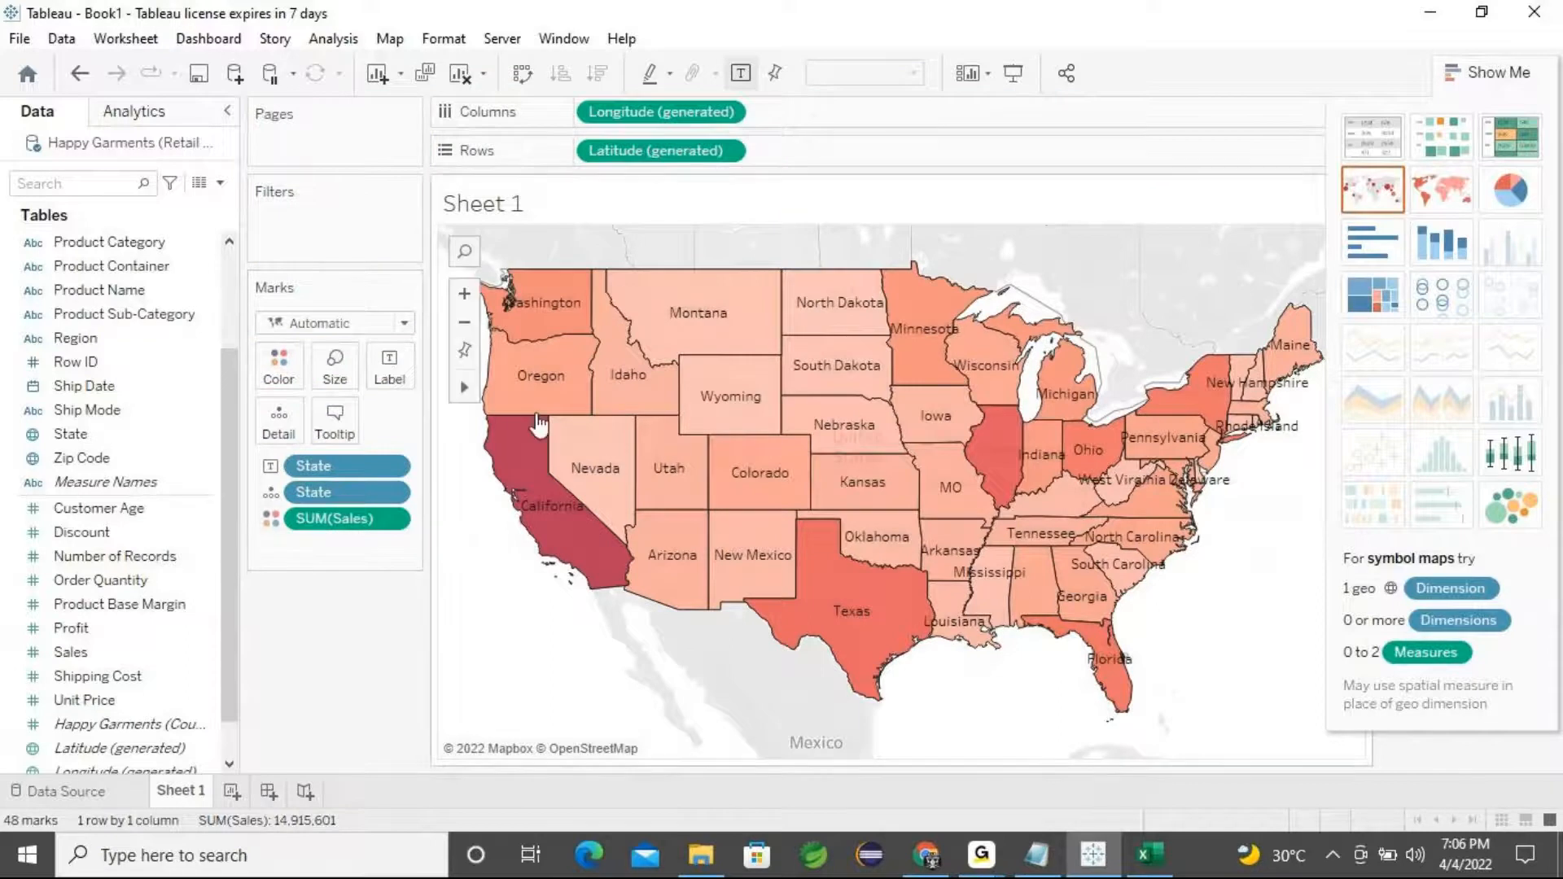
mouse_move(544, 389)
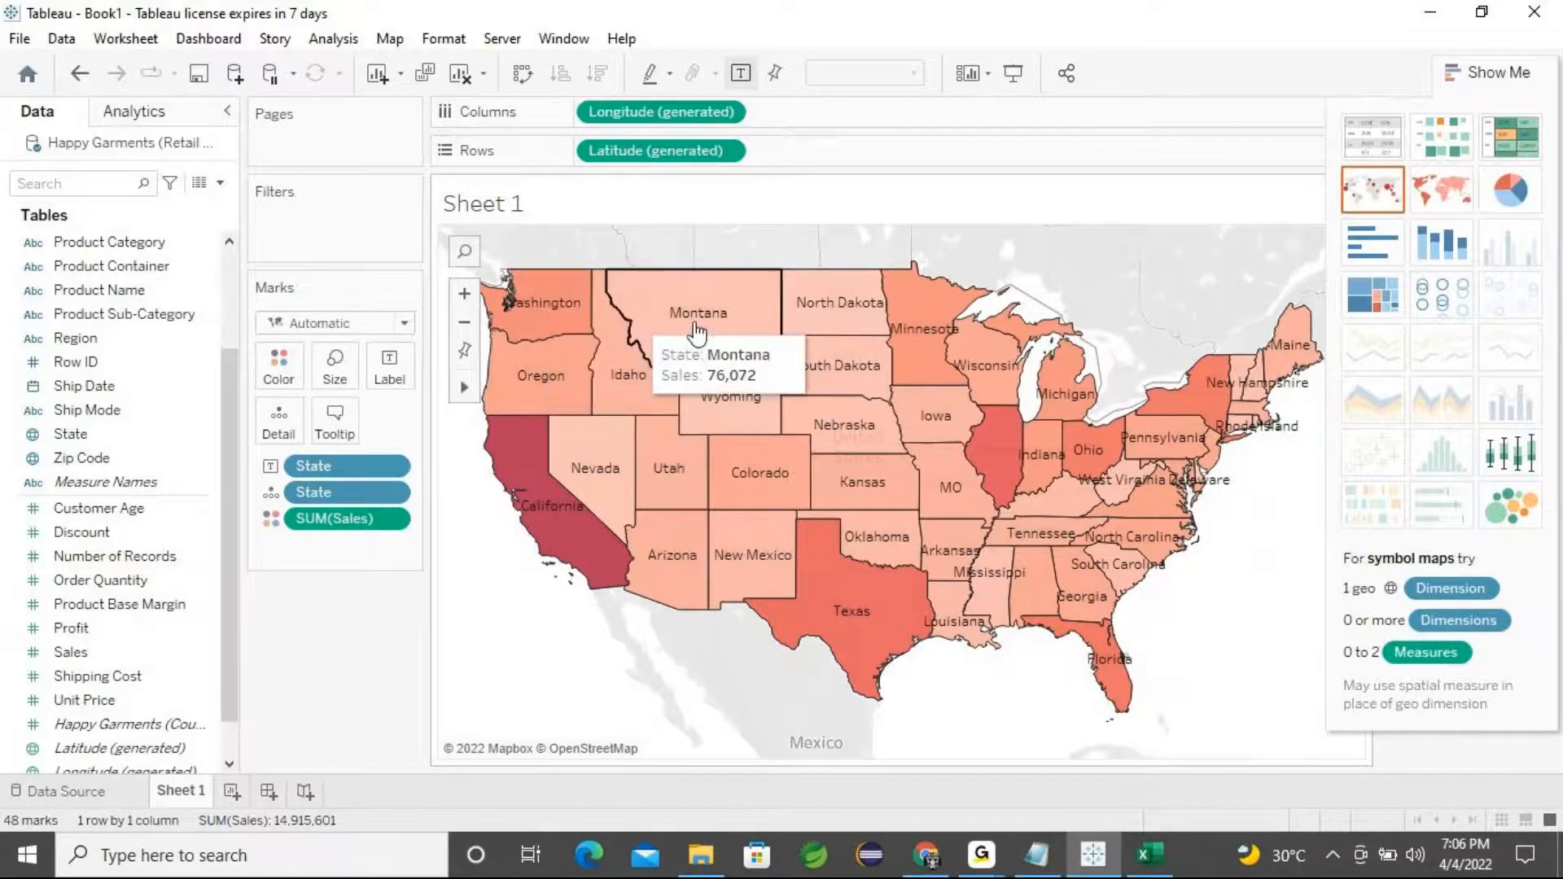
mouse_move(573, 335)
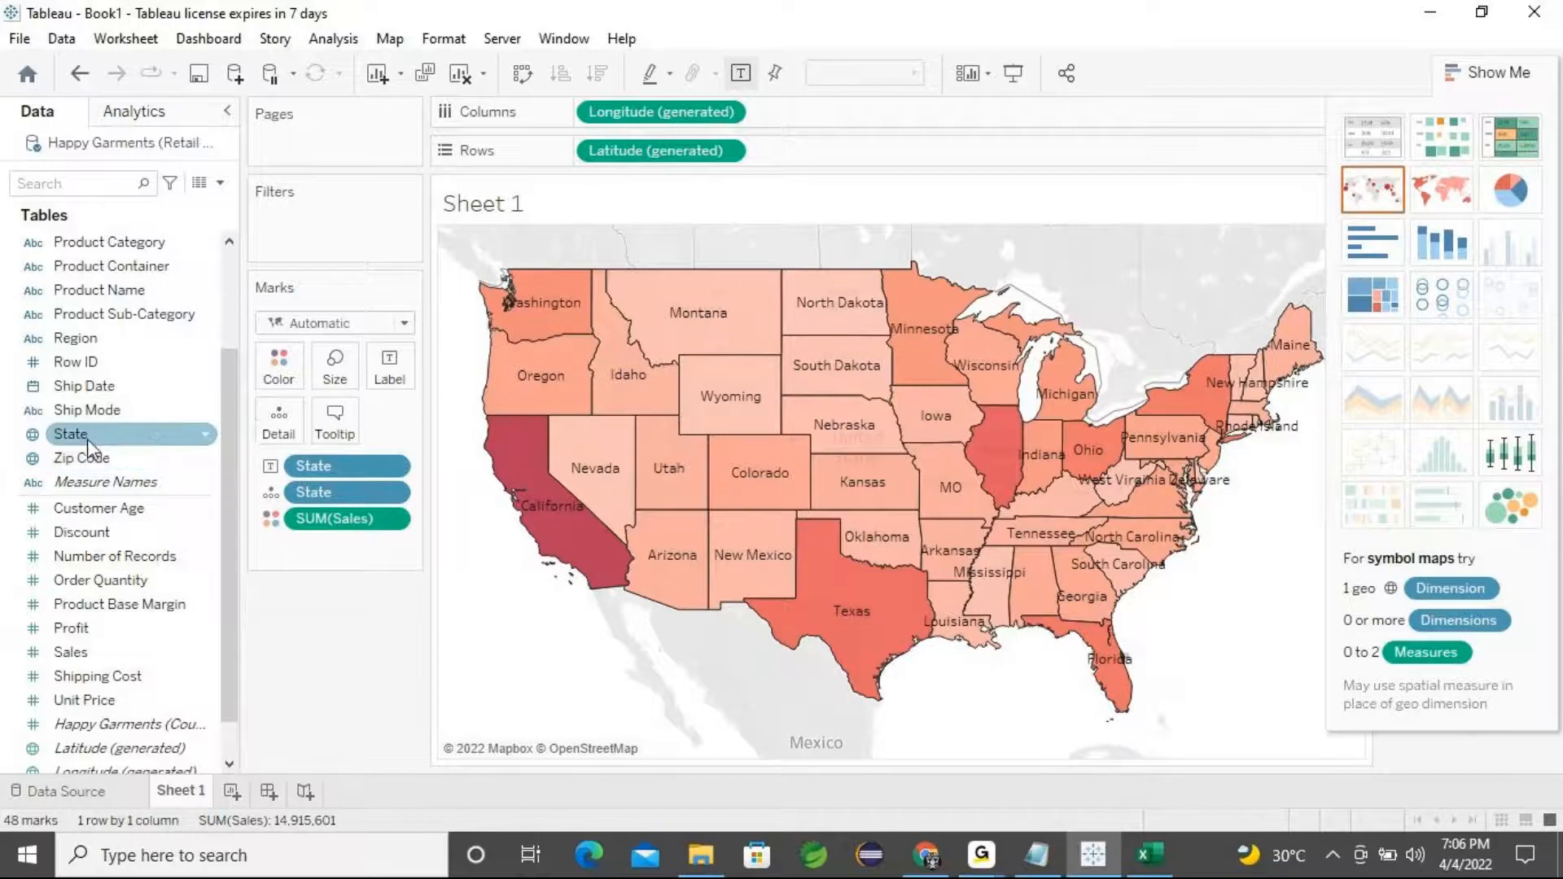
left_click(102, 508)
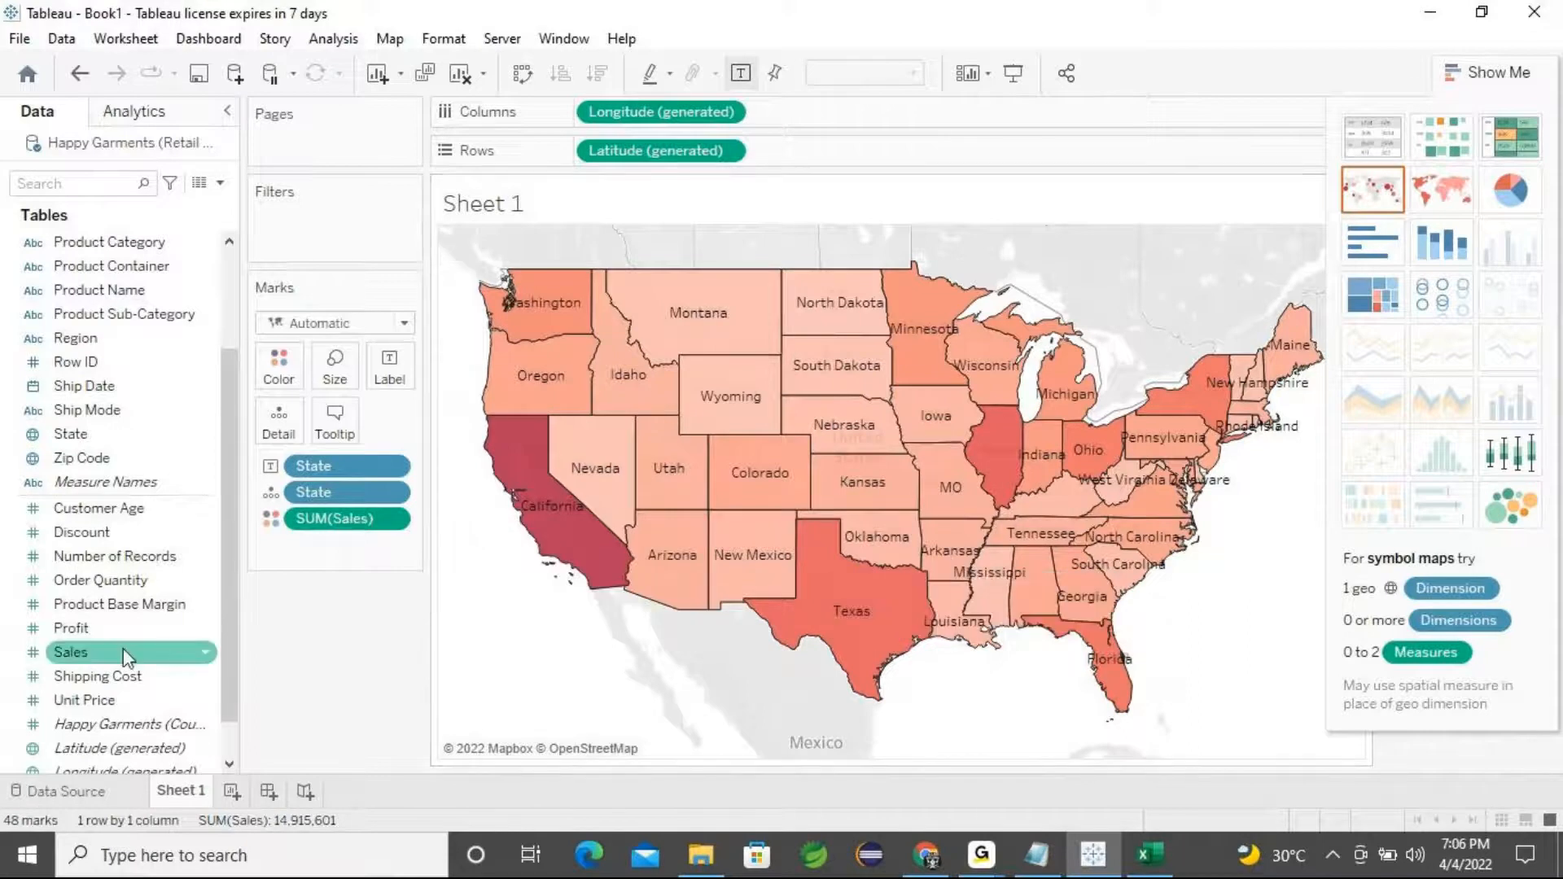
left_click_drag(114, 656, 402, 366)
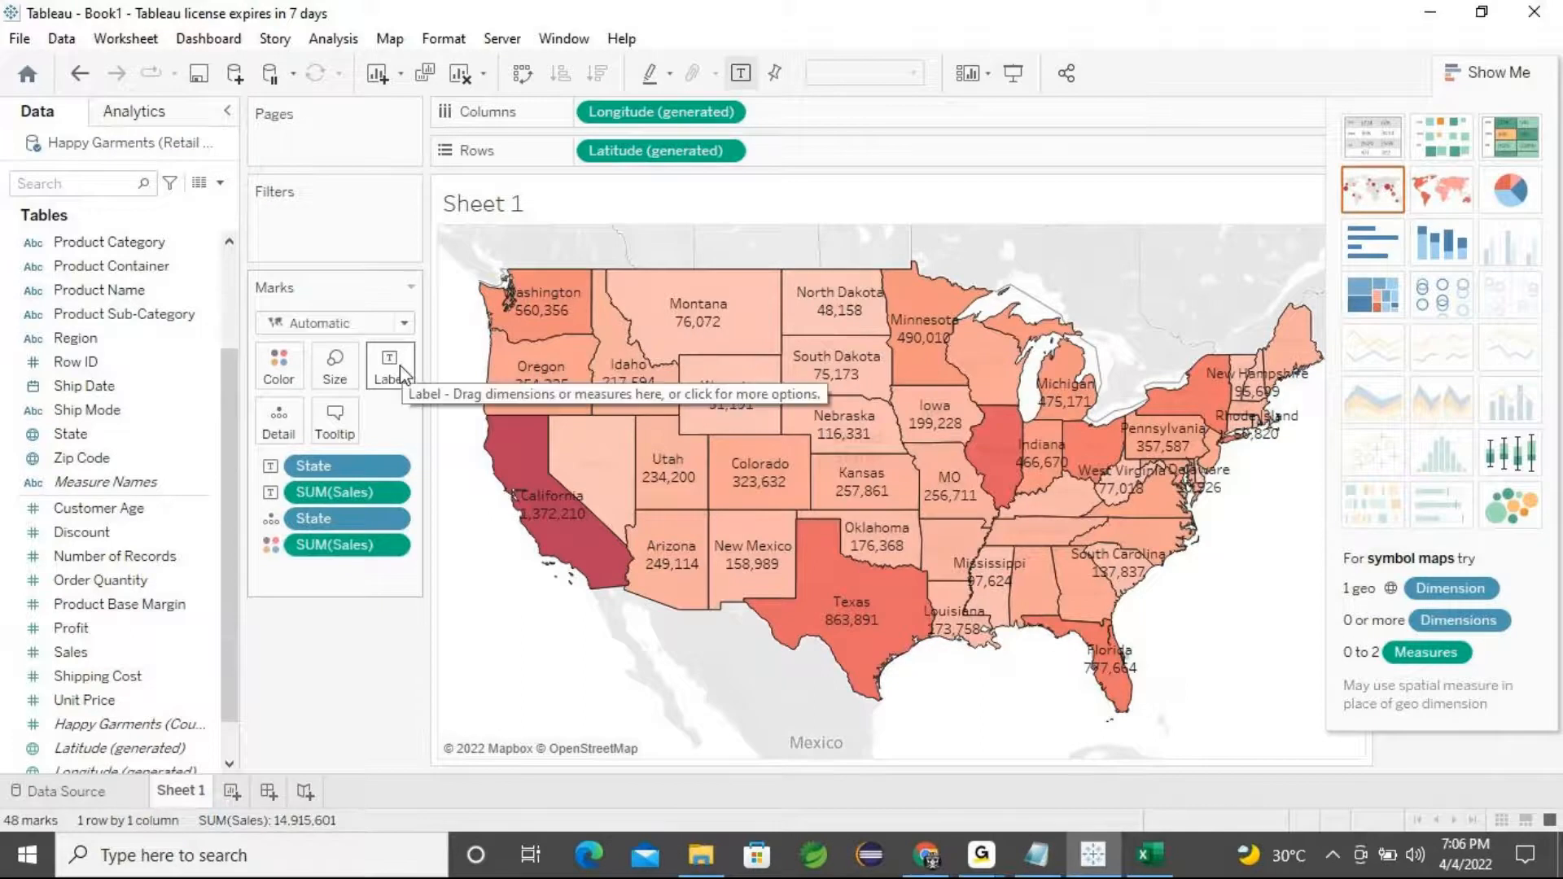
mouse_move(857, 645)
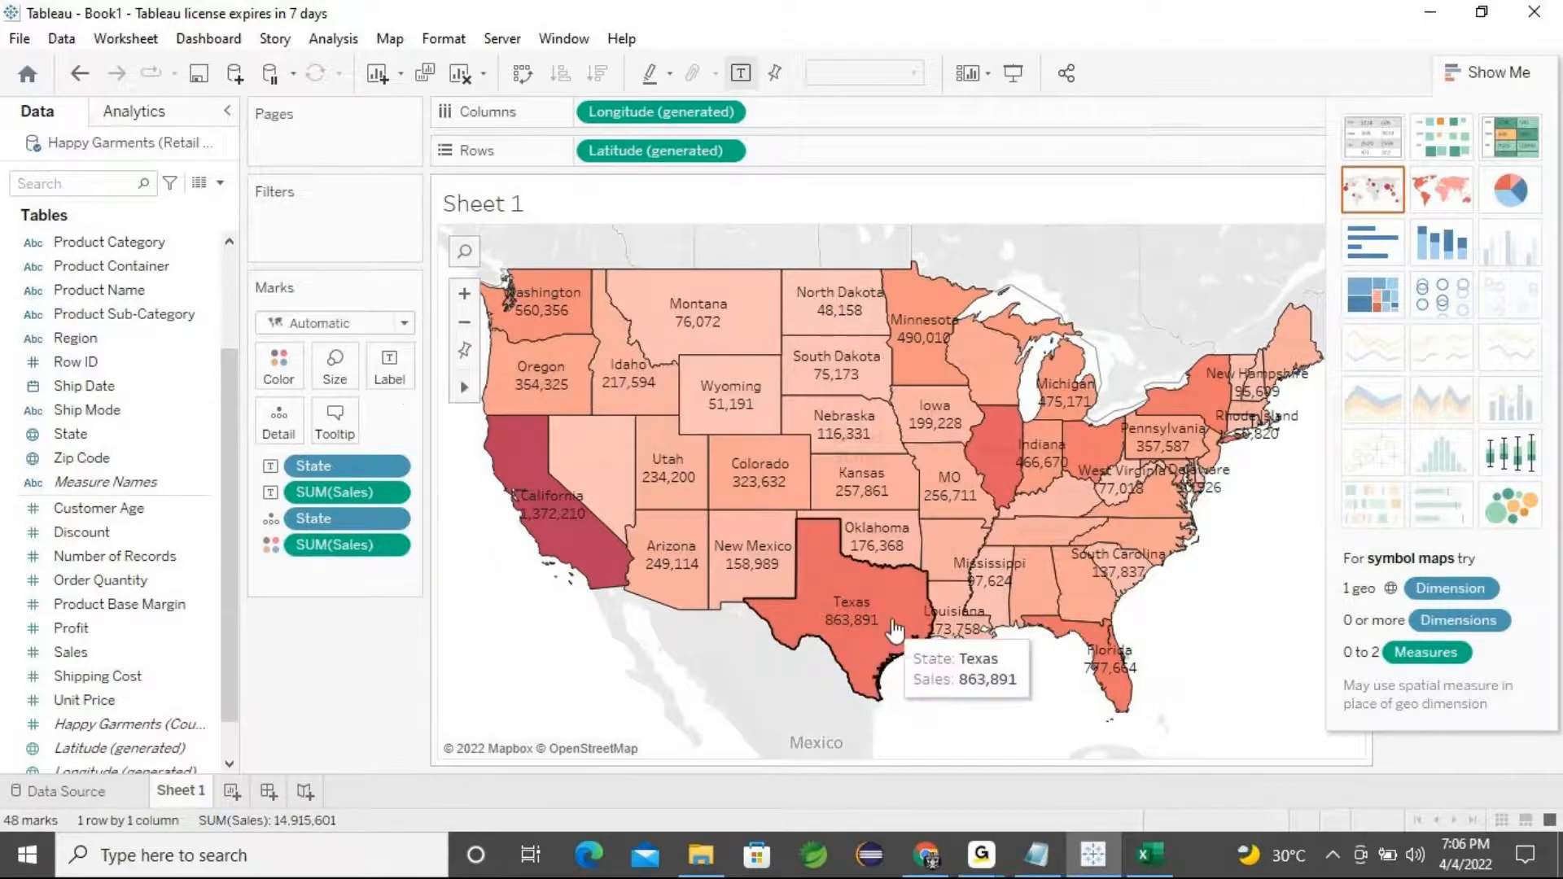
Switch the background map style to Dark and then to Satellite
left_click(398, 43)
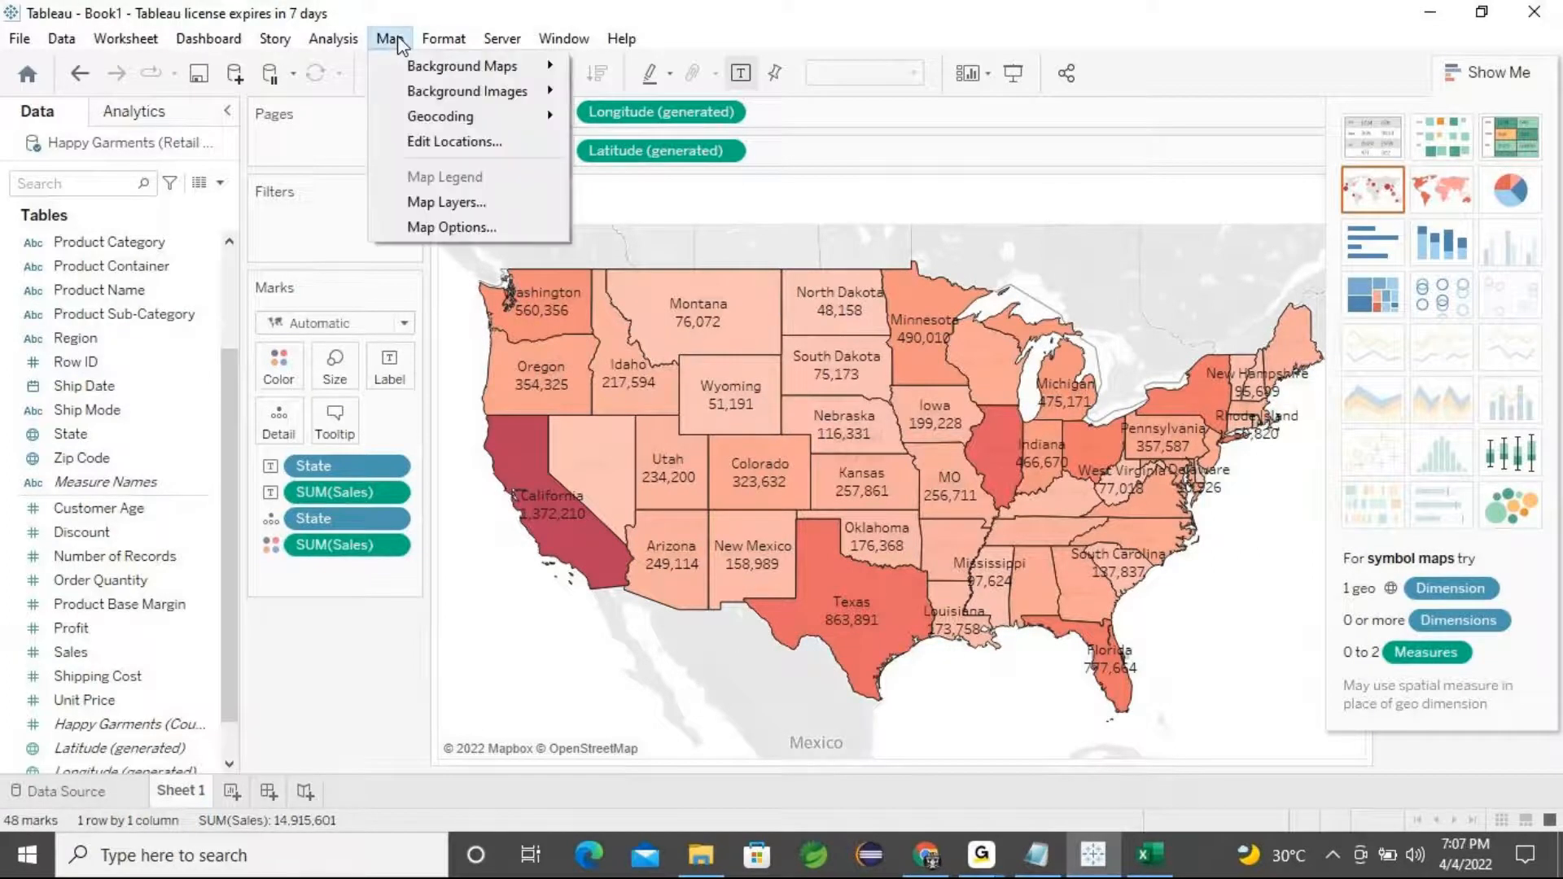
mouse_move(436, 68)
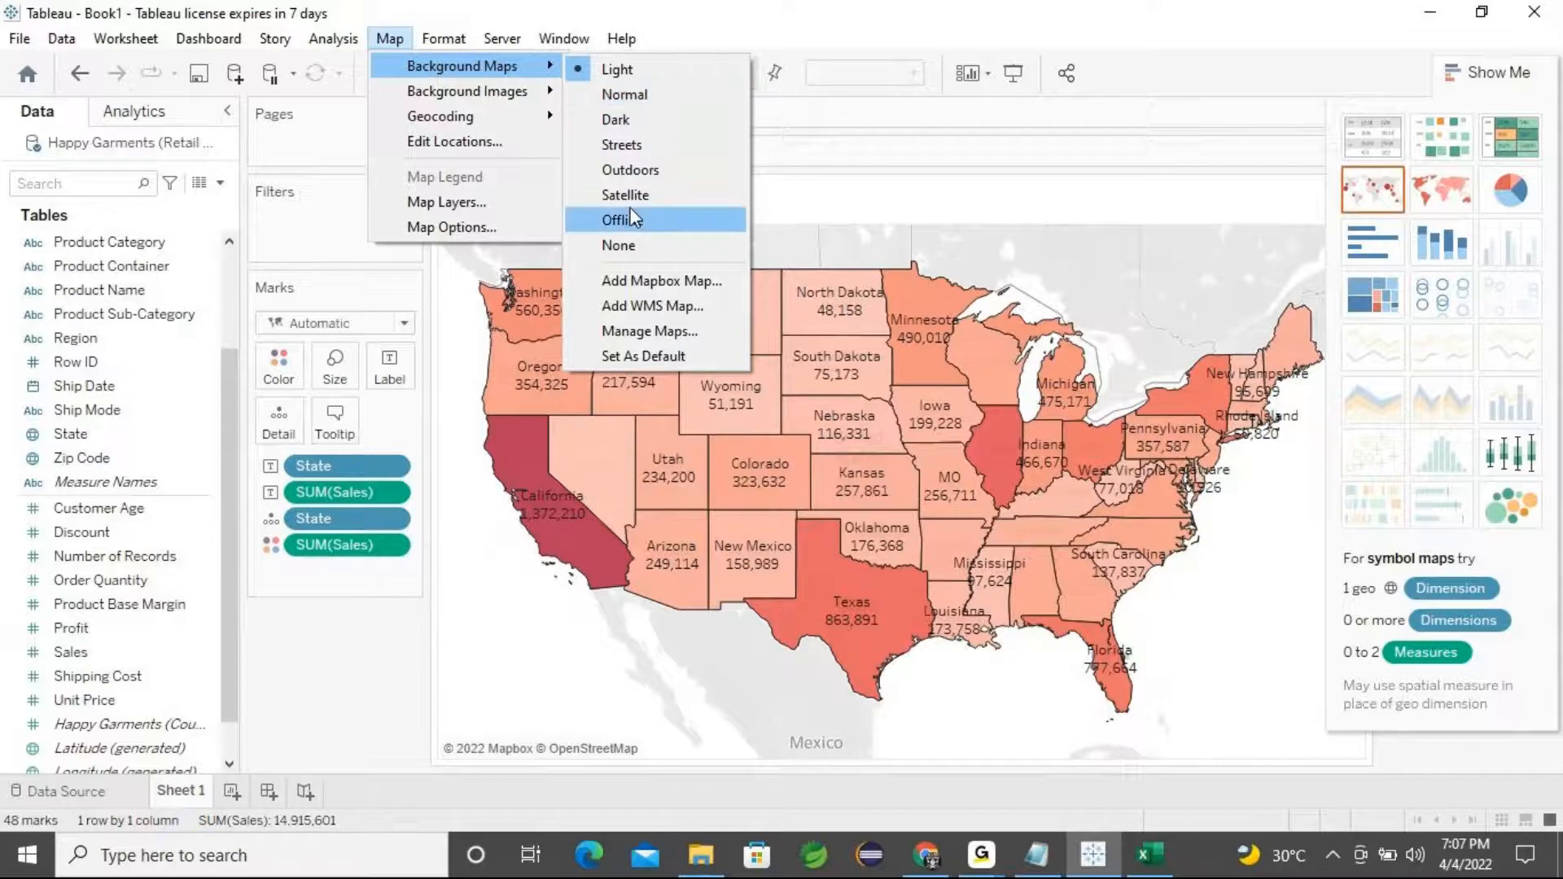
left_click(632, 119)
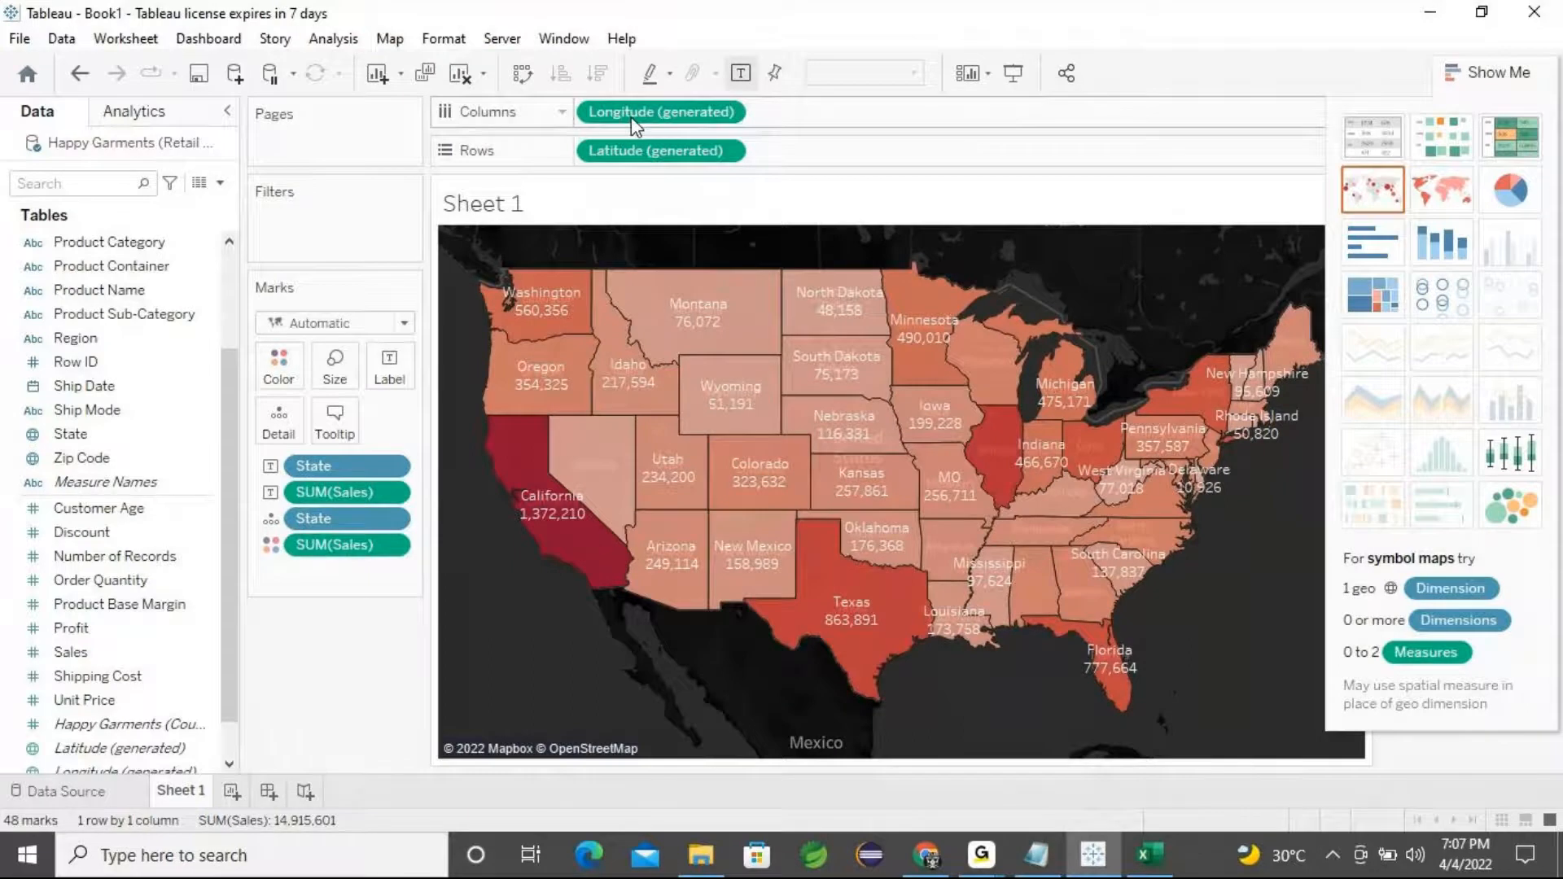
left_click(390, 38)
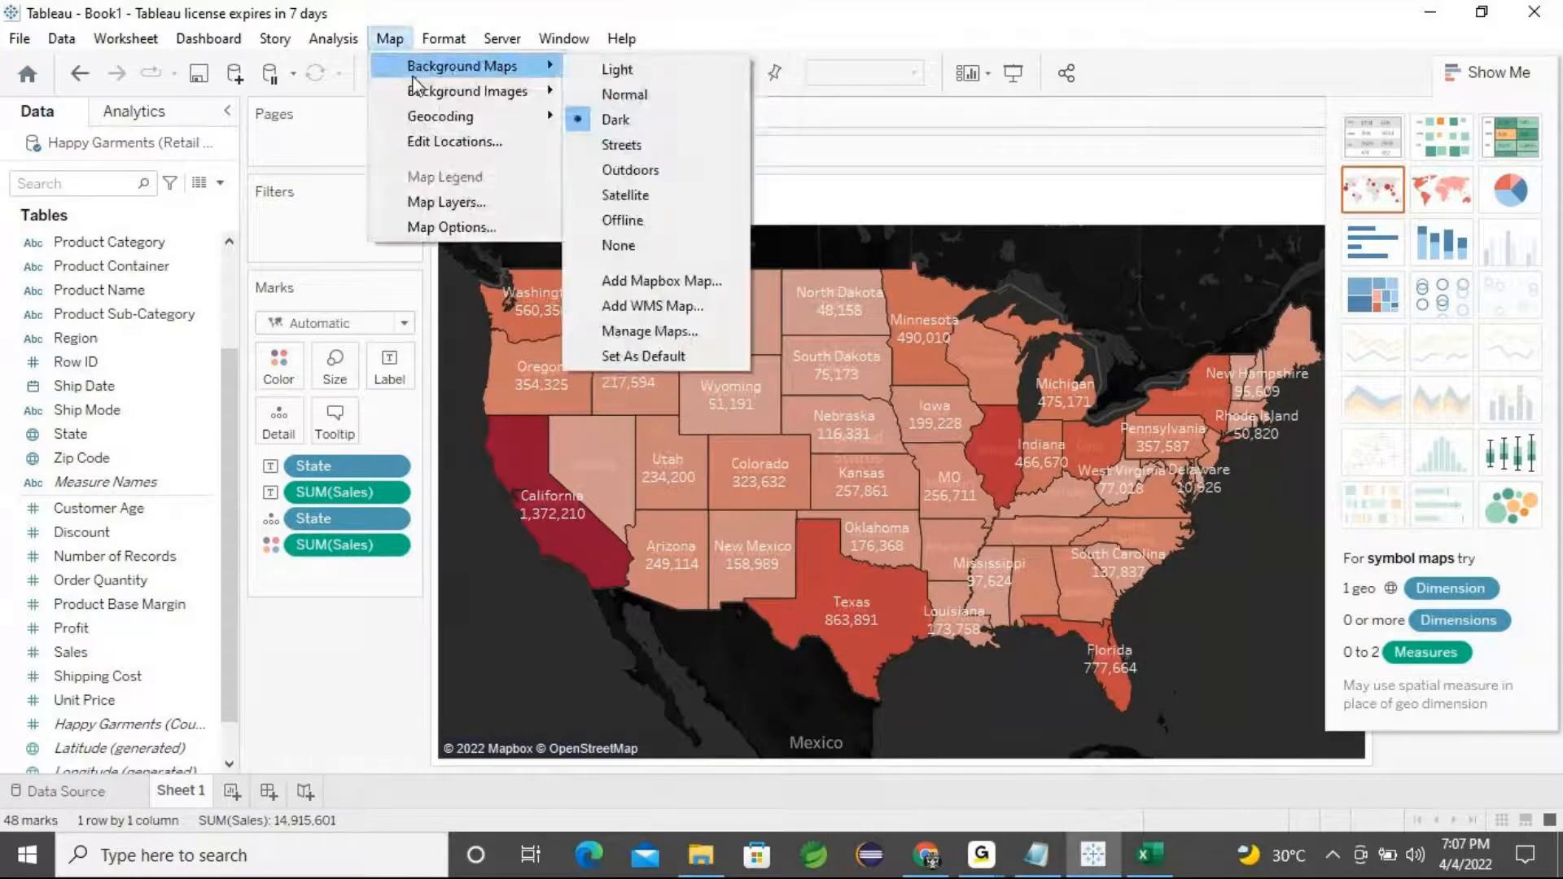
left_click(623, 196)
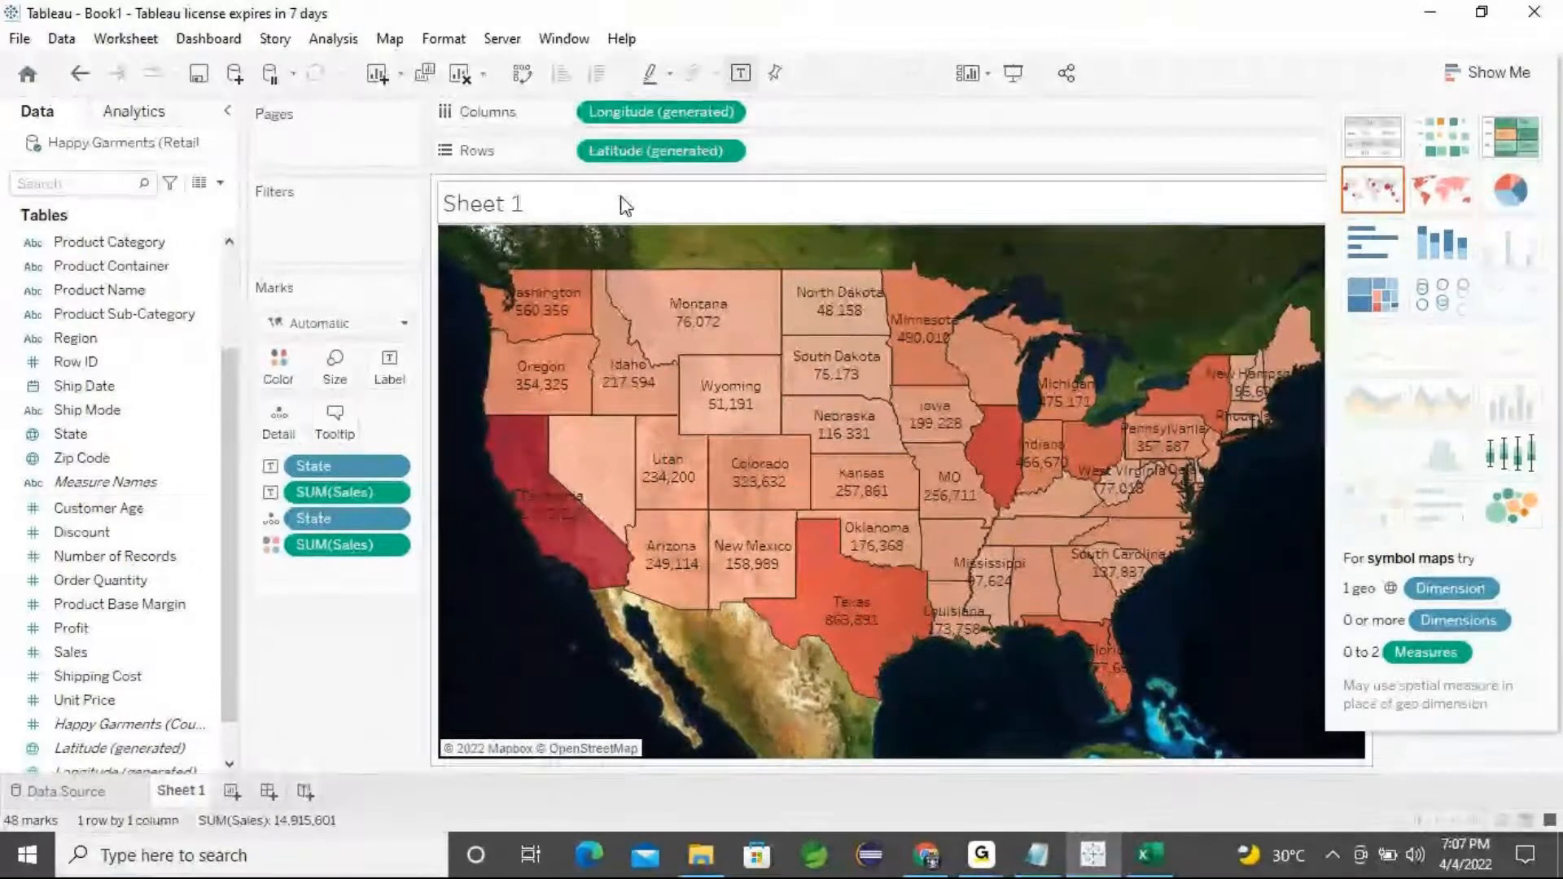
mouse_move(691, 236)
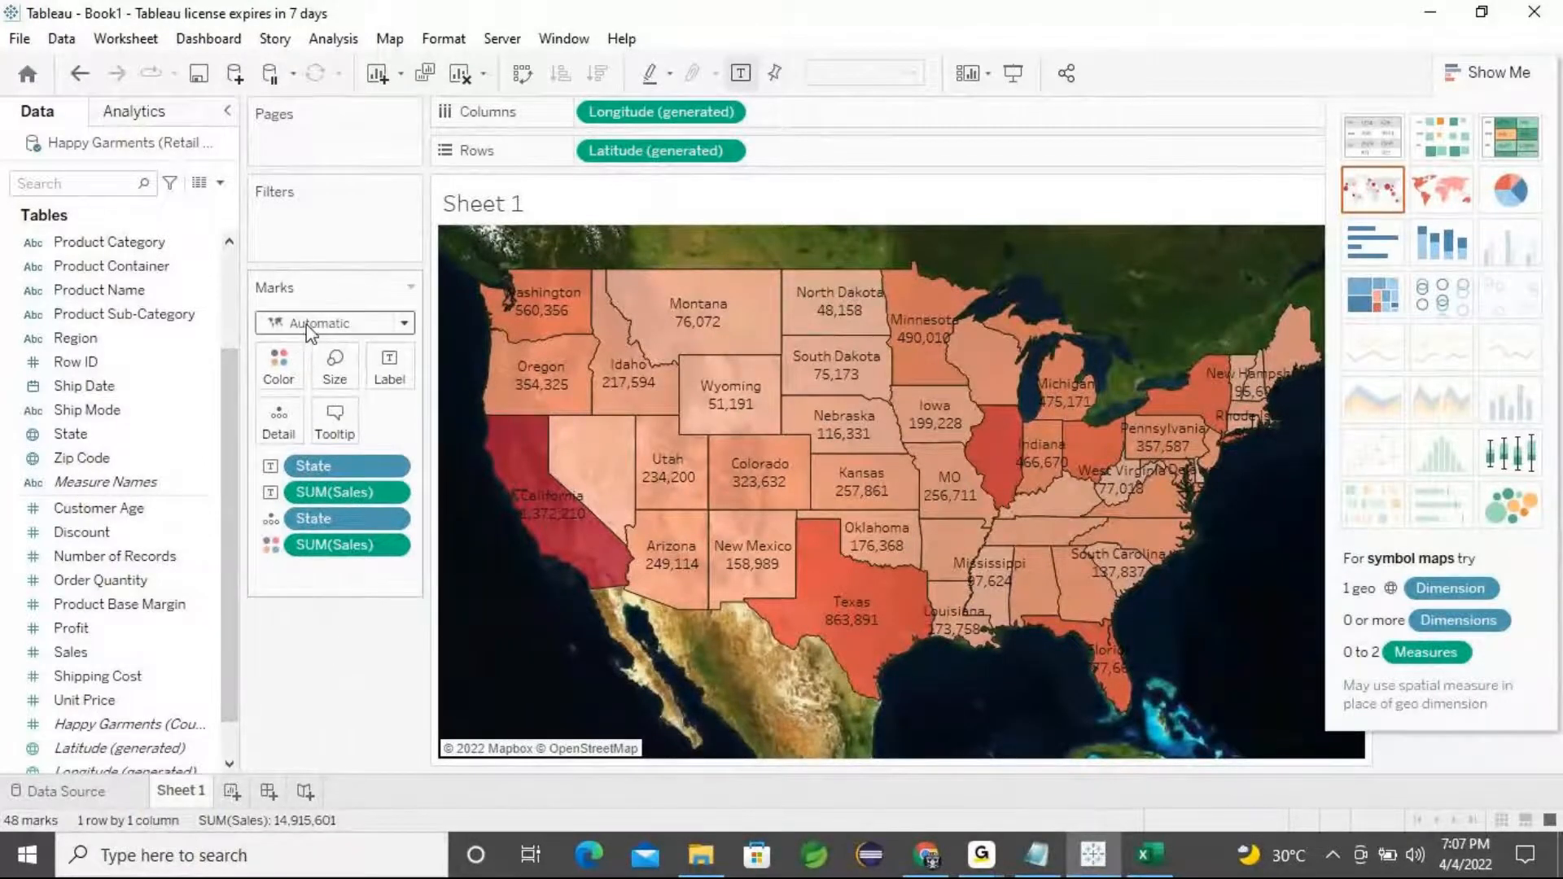
Set the map's mark type to Map
left_click(404, 326)
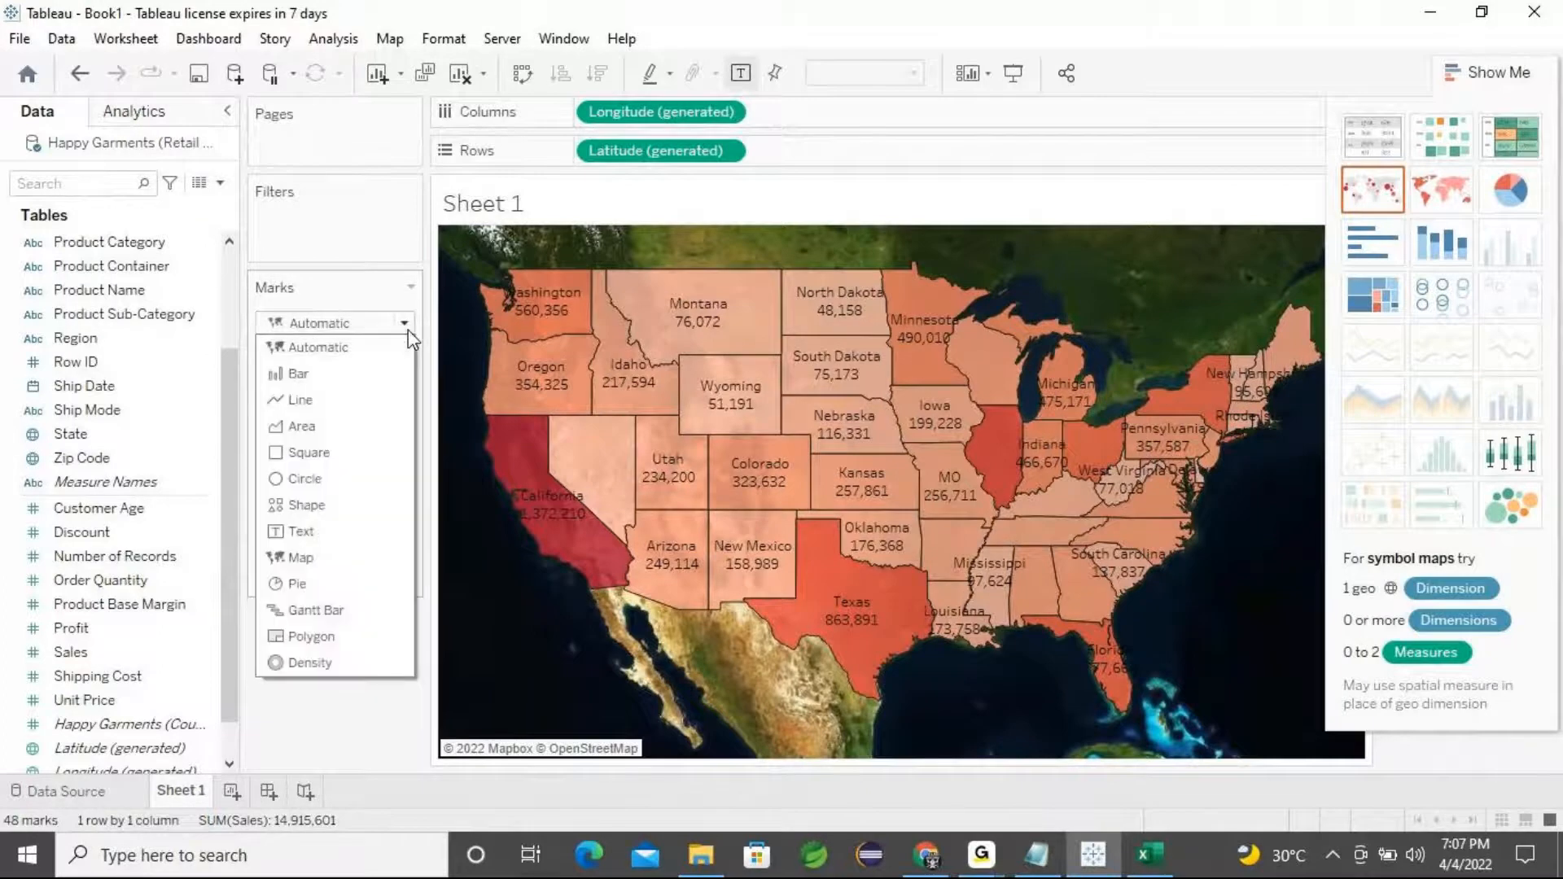
left_click(301, 558)
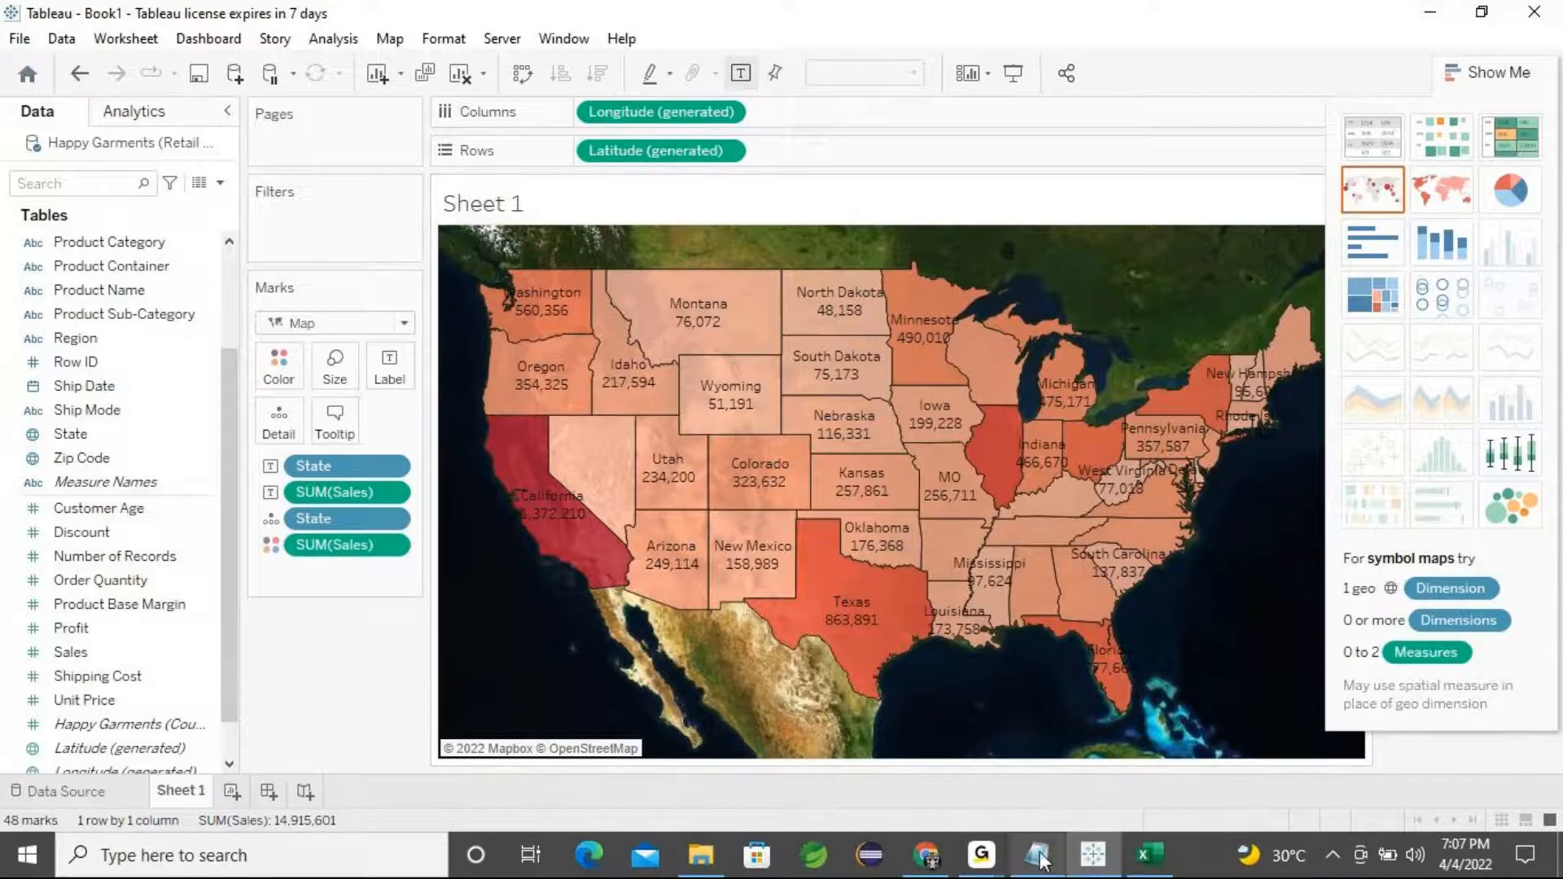
left_click(985, 864)
left_click(1081, 774)
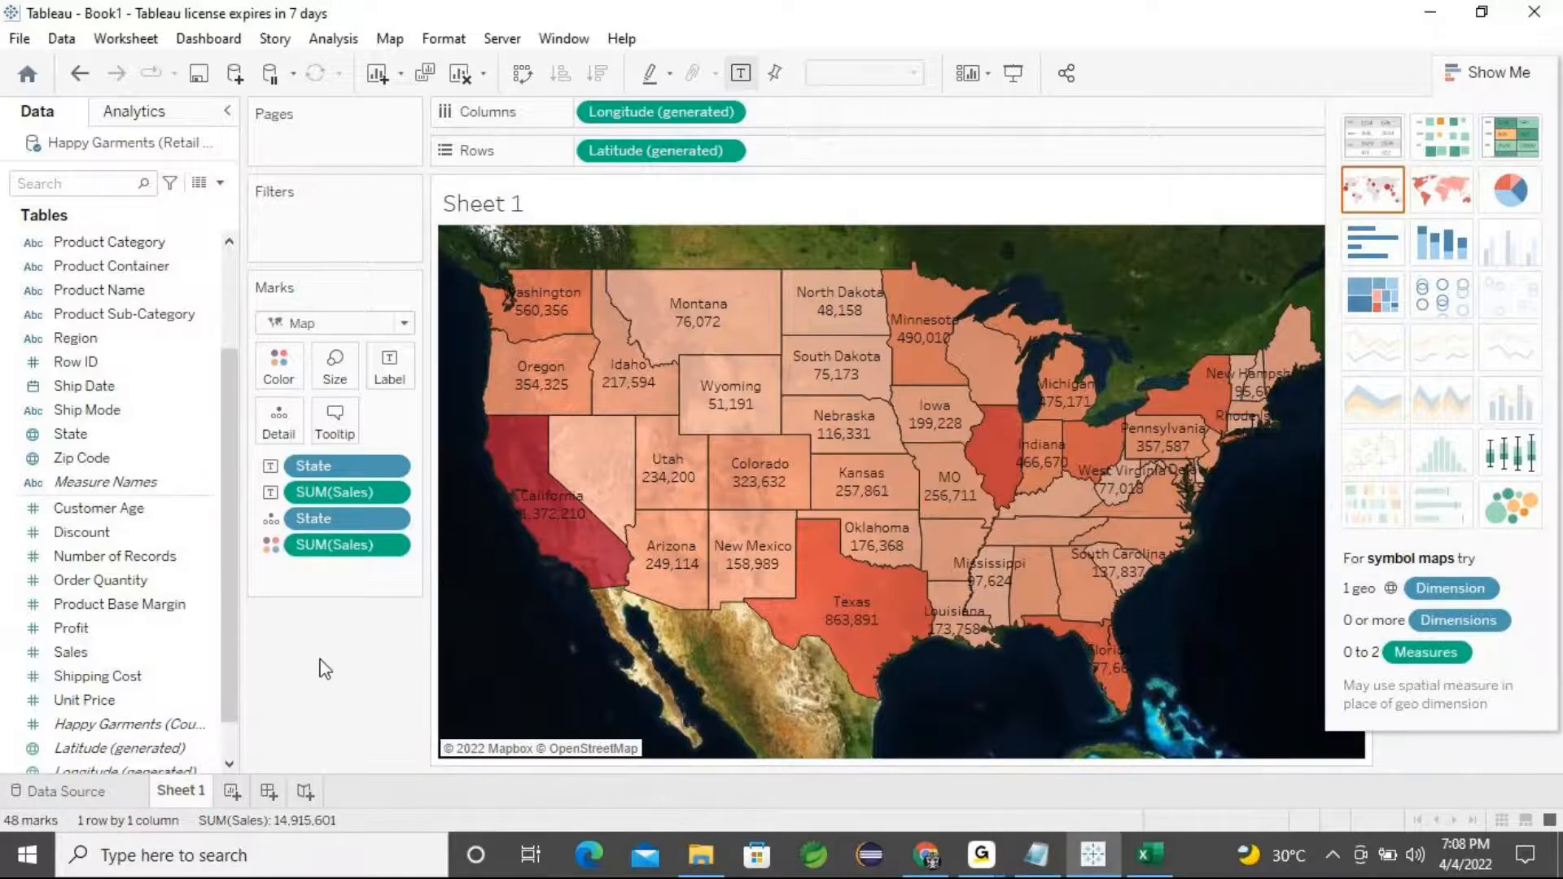
Rename the map worksheet to MapChart
right_click(183, 799)
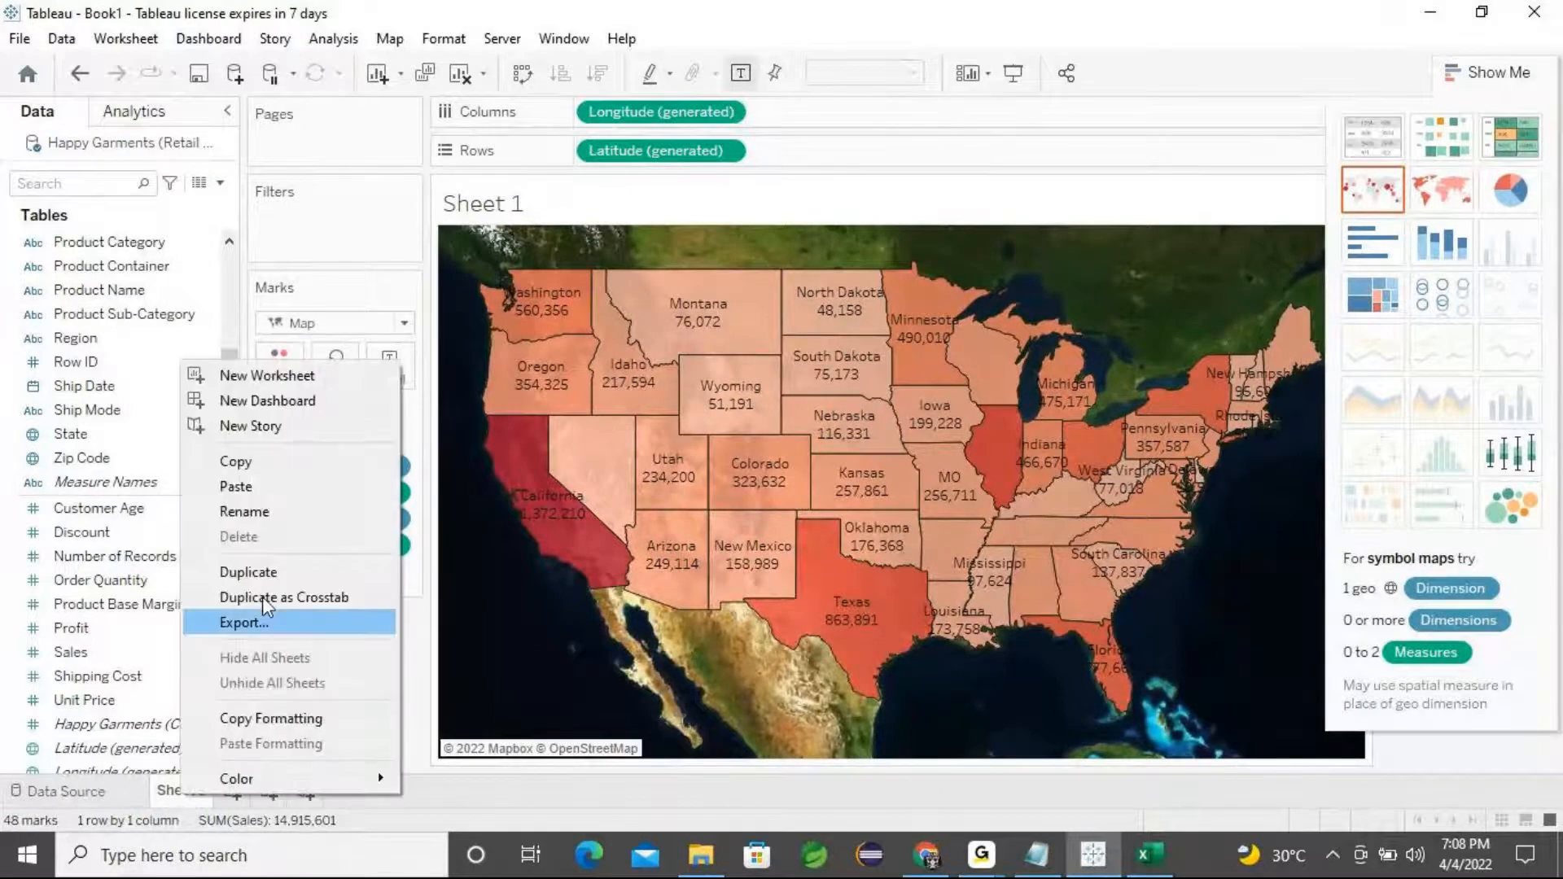
left_click(272, 521)
type("Ma")
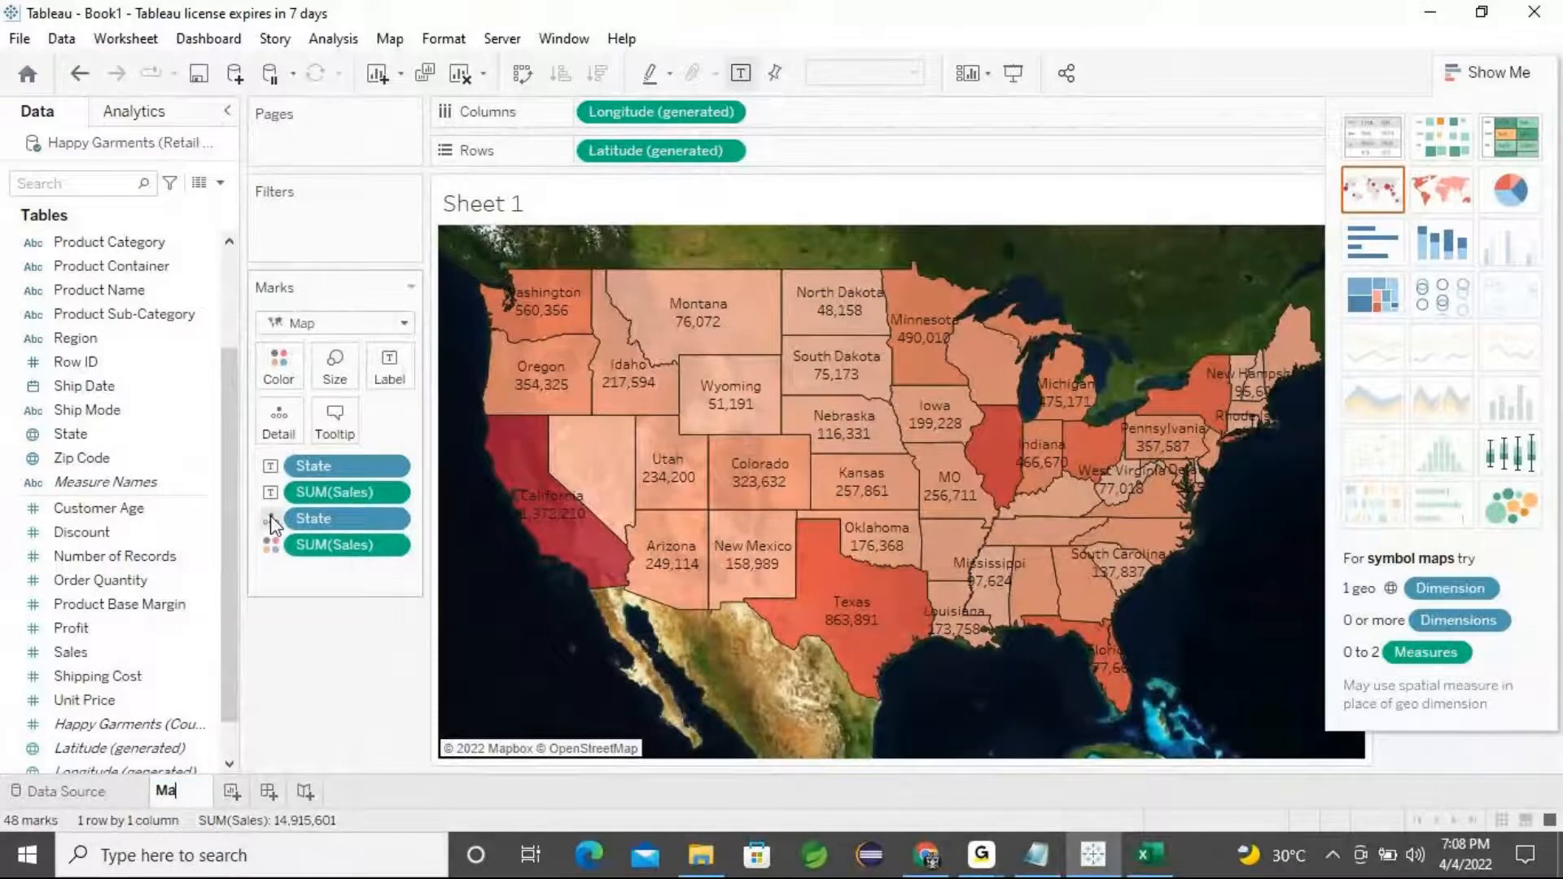
type("pChart")
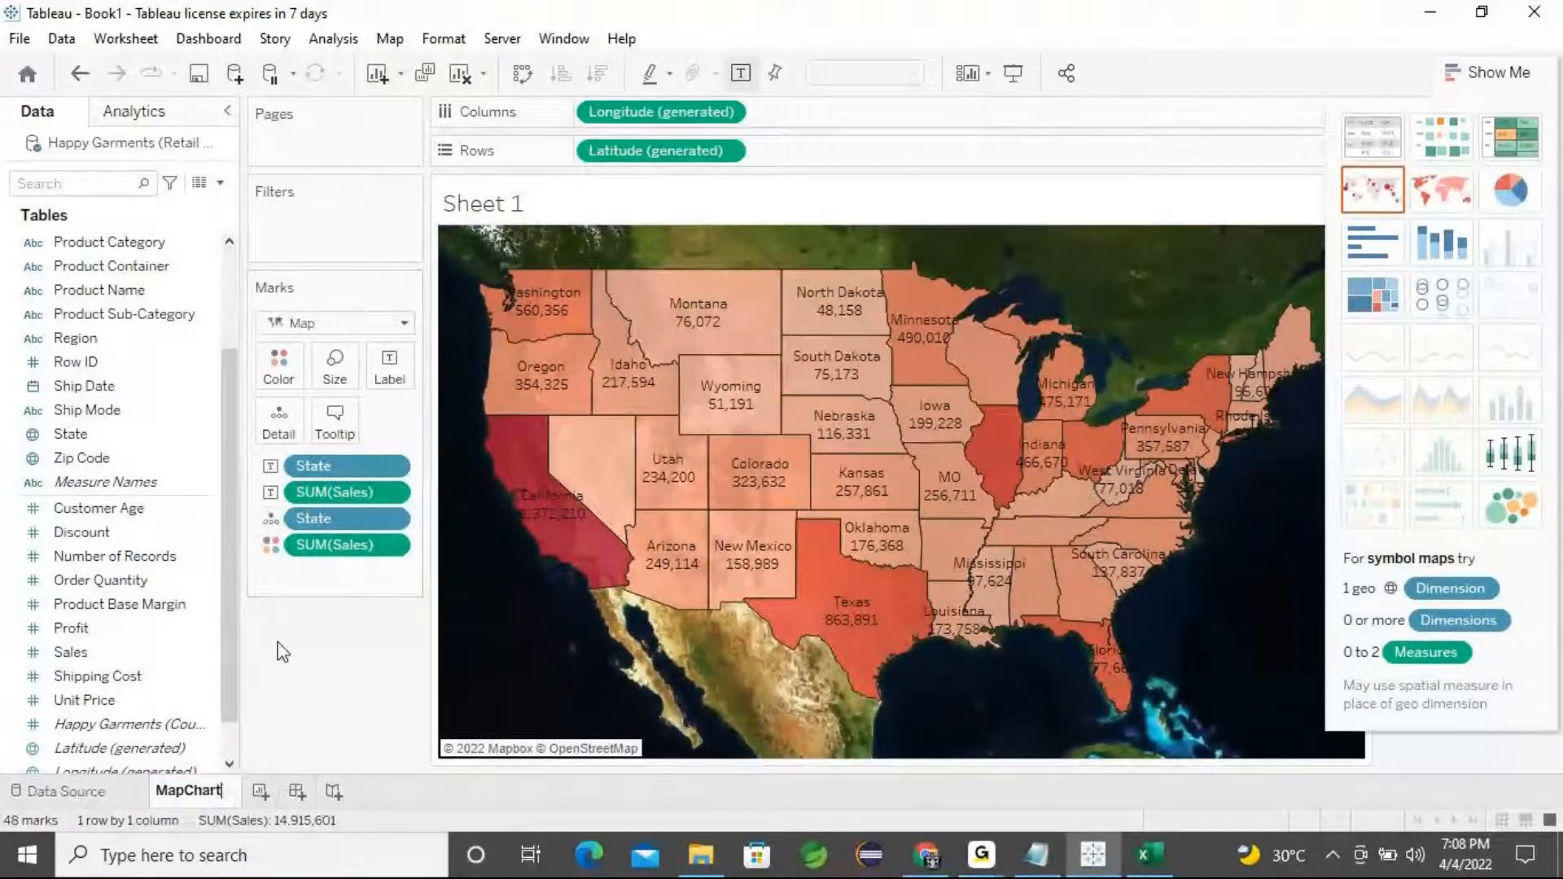
left_click(310, 707)
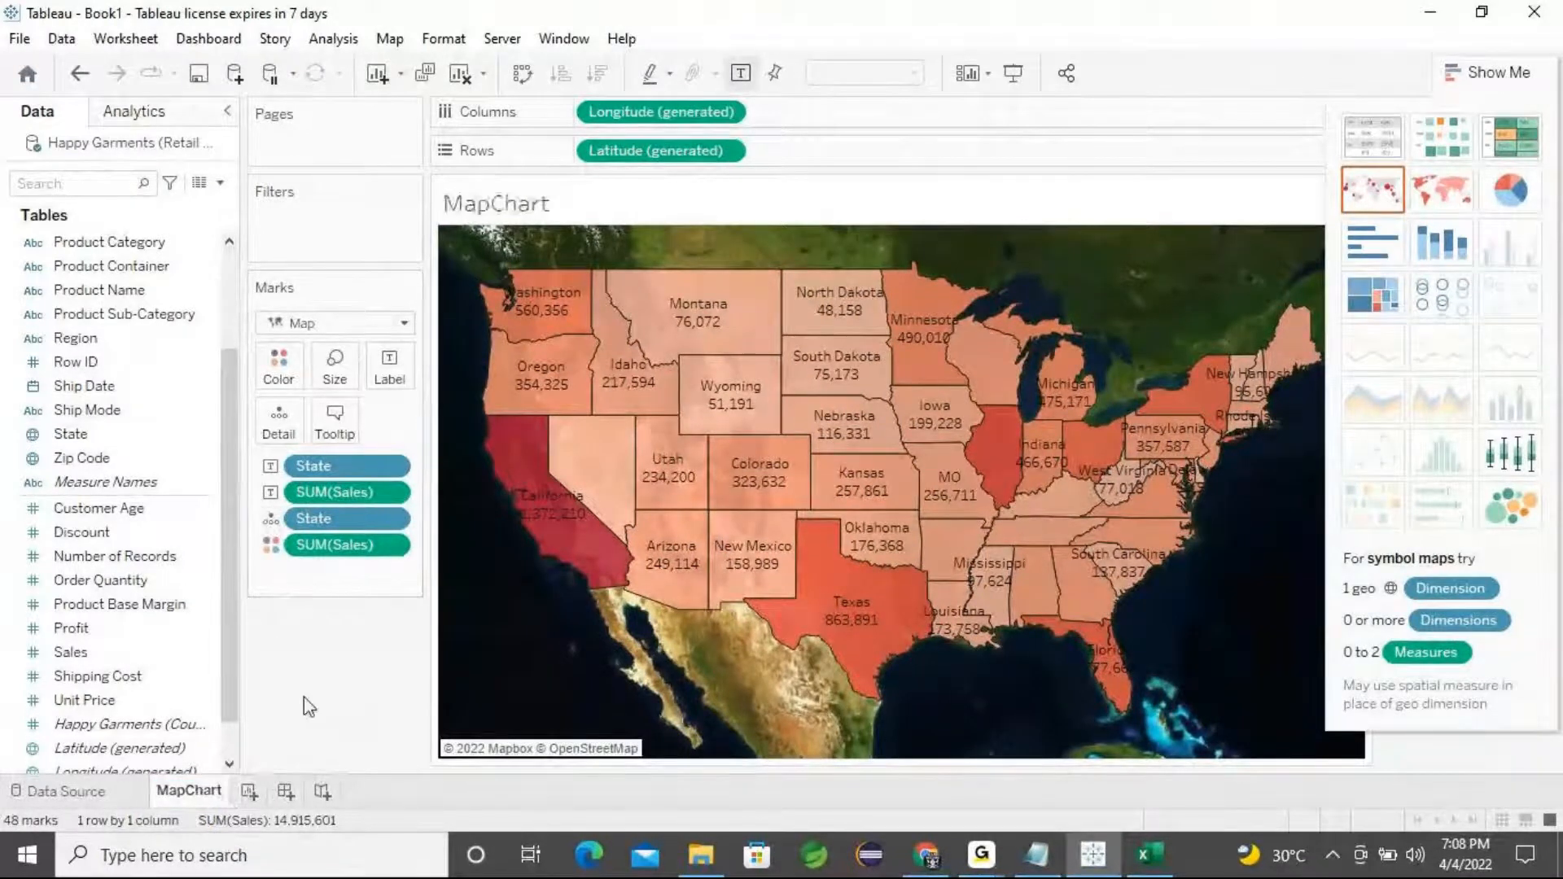
Add a new blank worksheet and browse its field list
left_click(249, 793)
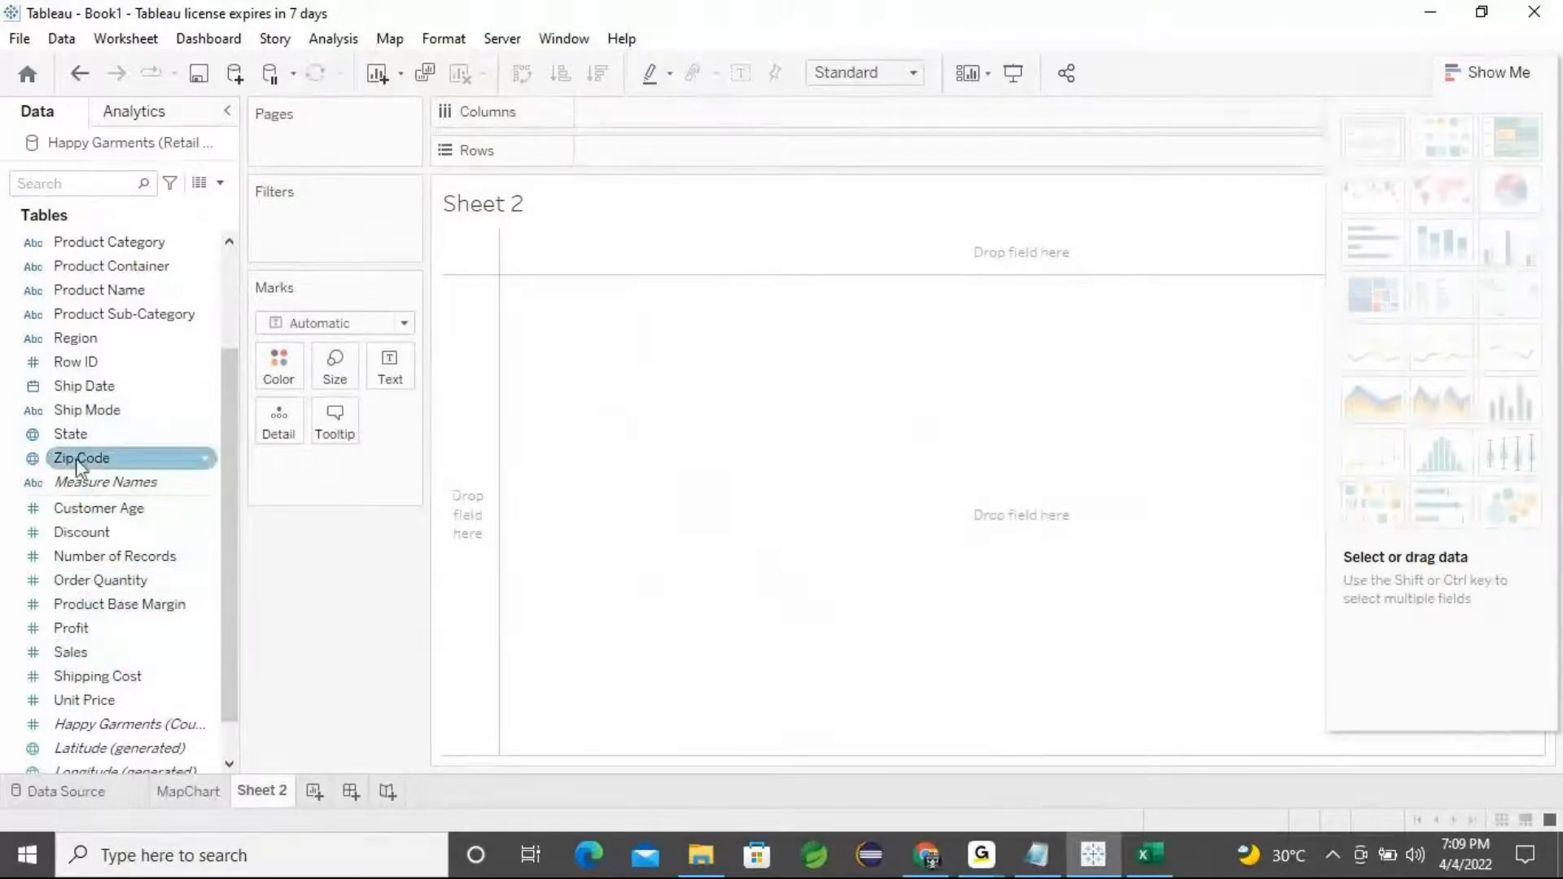
scroll(106, 356, "up", 2)
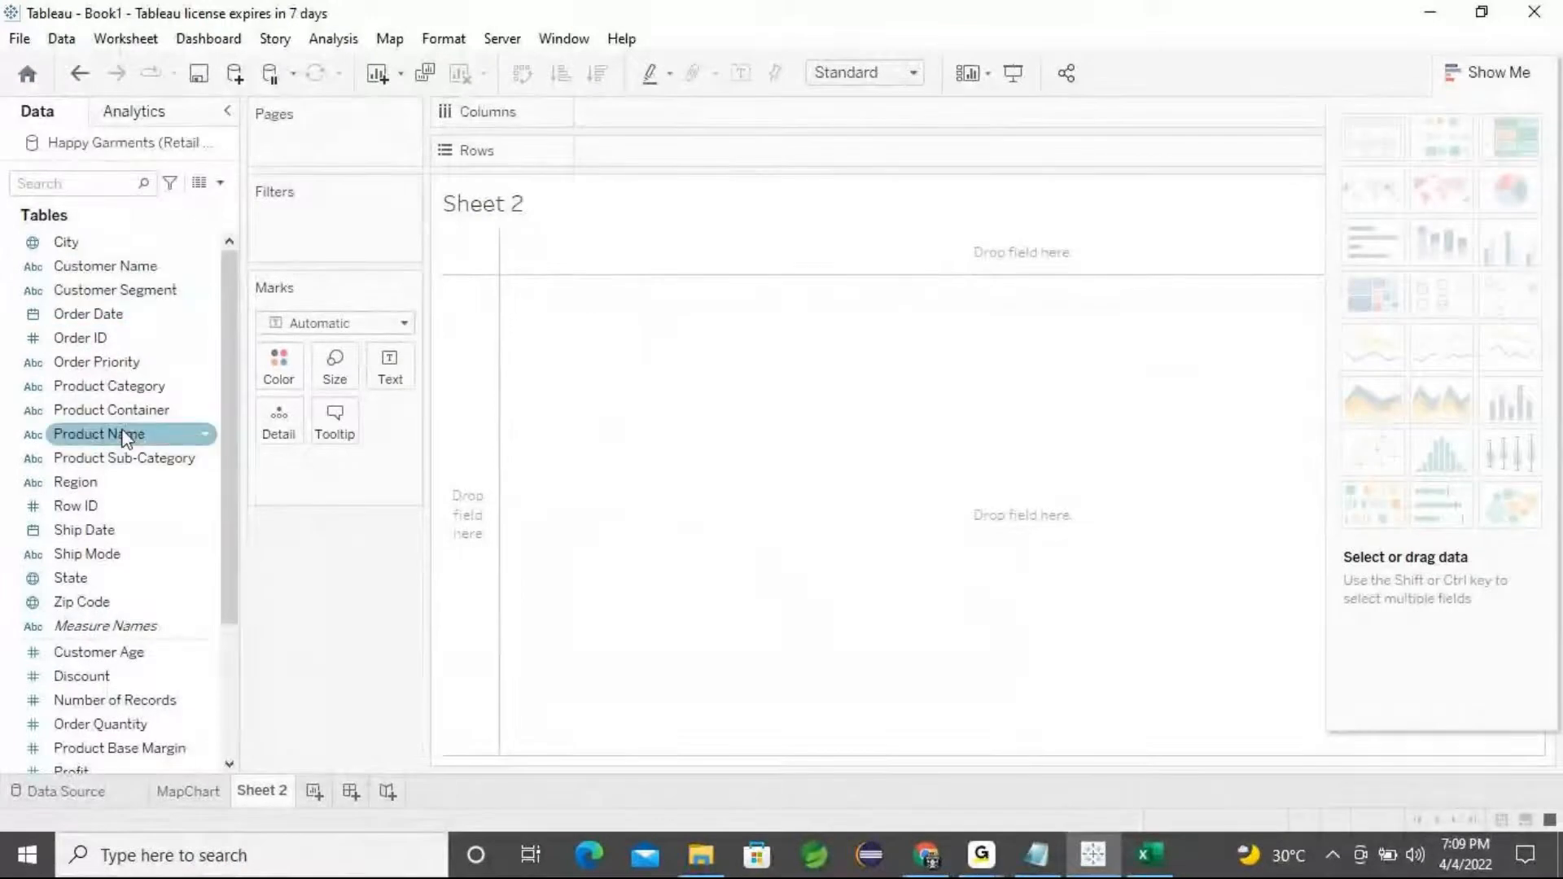
scroll(159, 393, "down", 1)
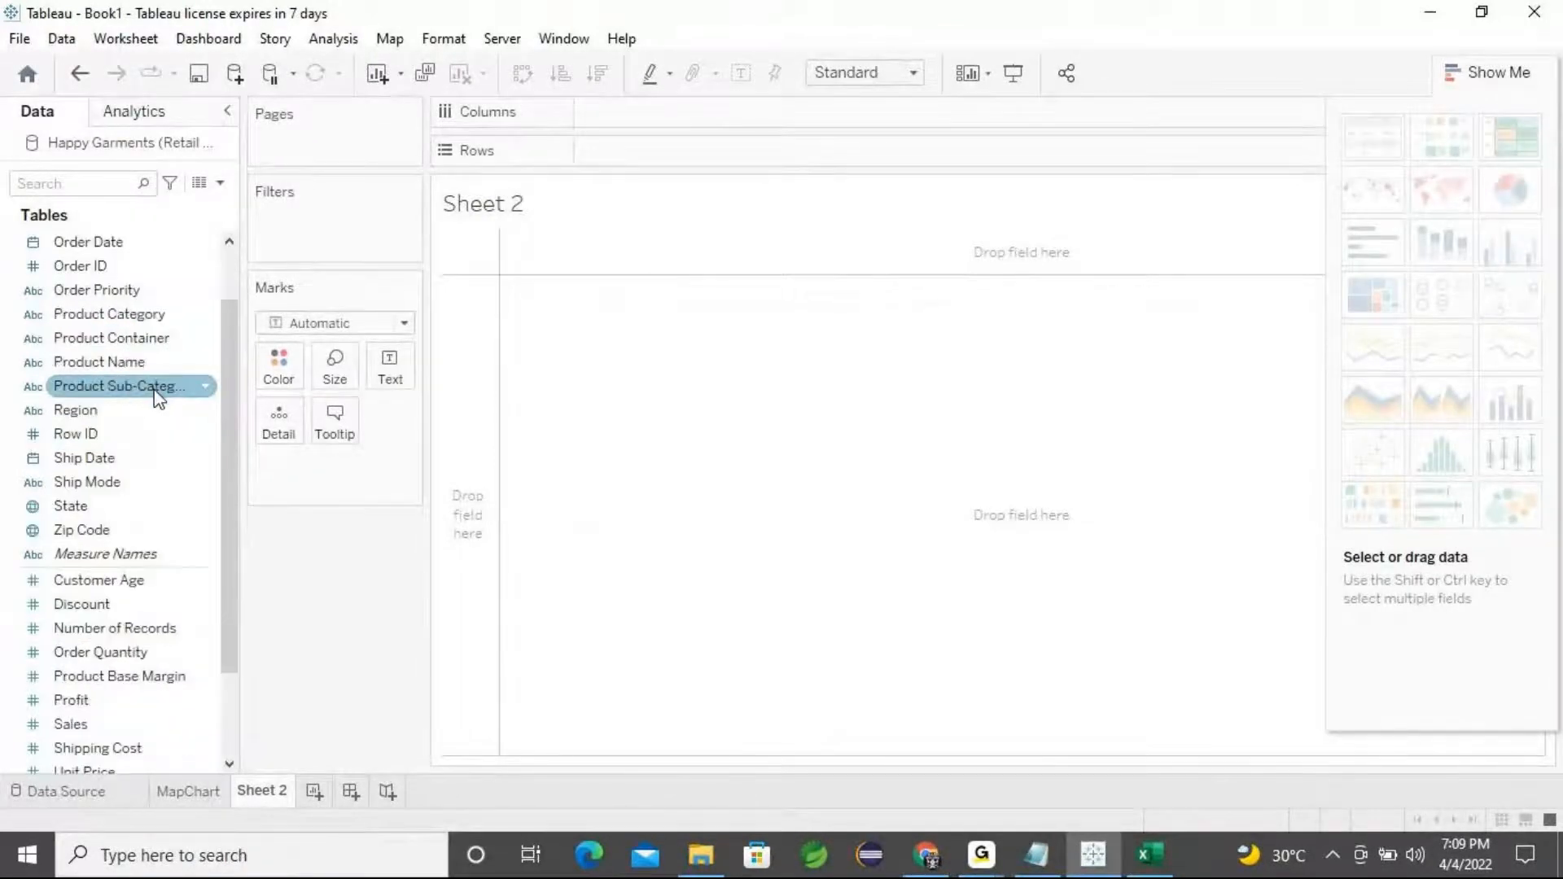
scroll(158, 403, "down", 1)
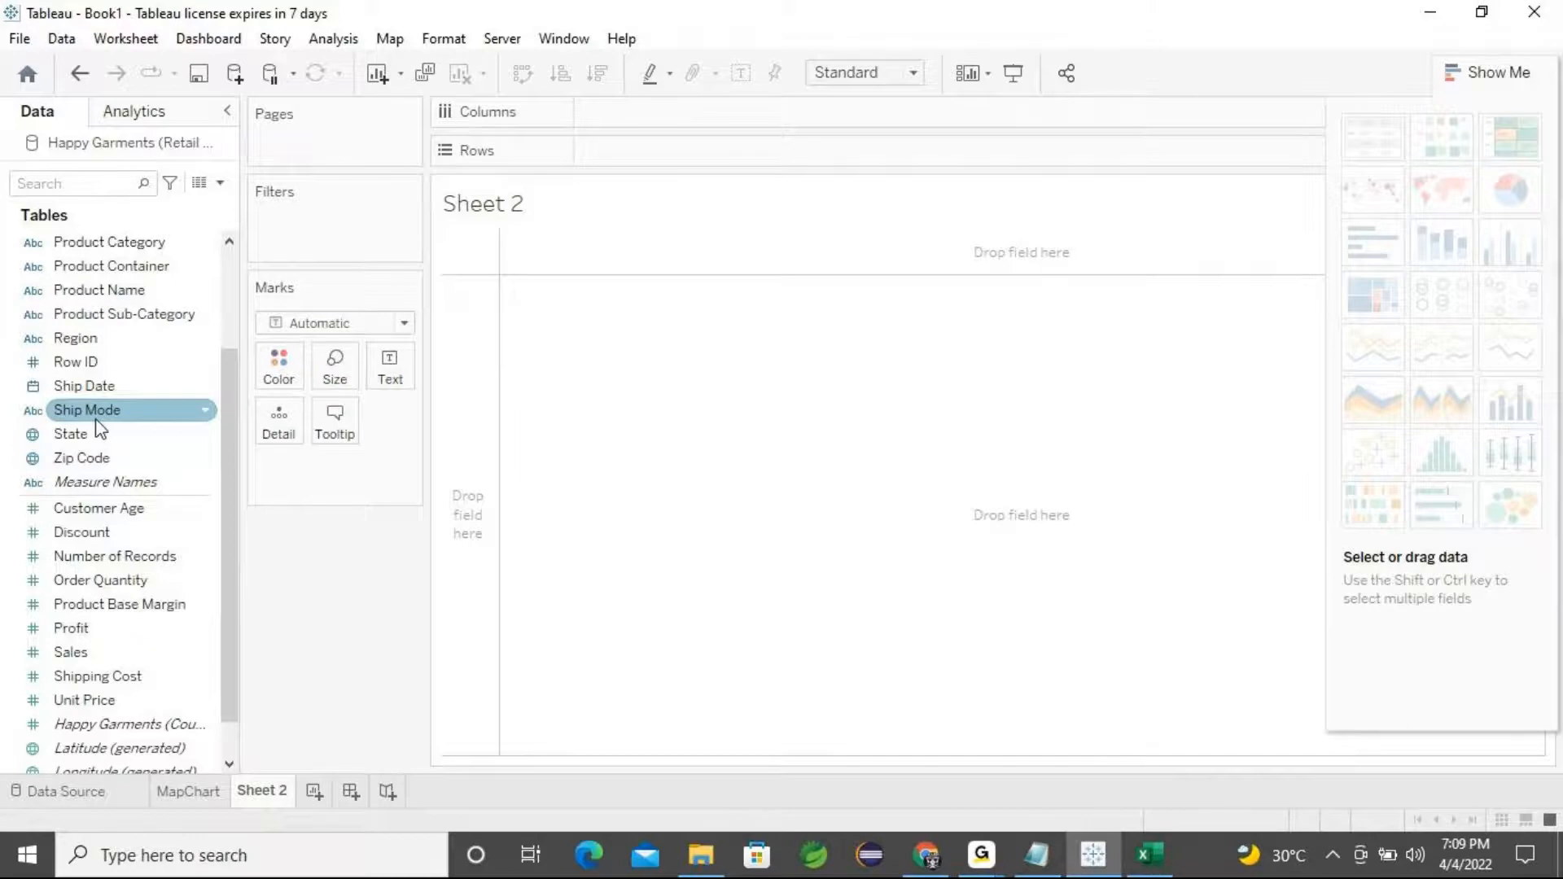
Switch to Excel and inspect the Ship Mode values in the Retail Data sheet
left_click(1150, 855)
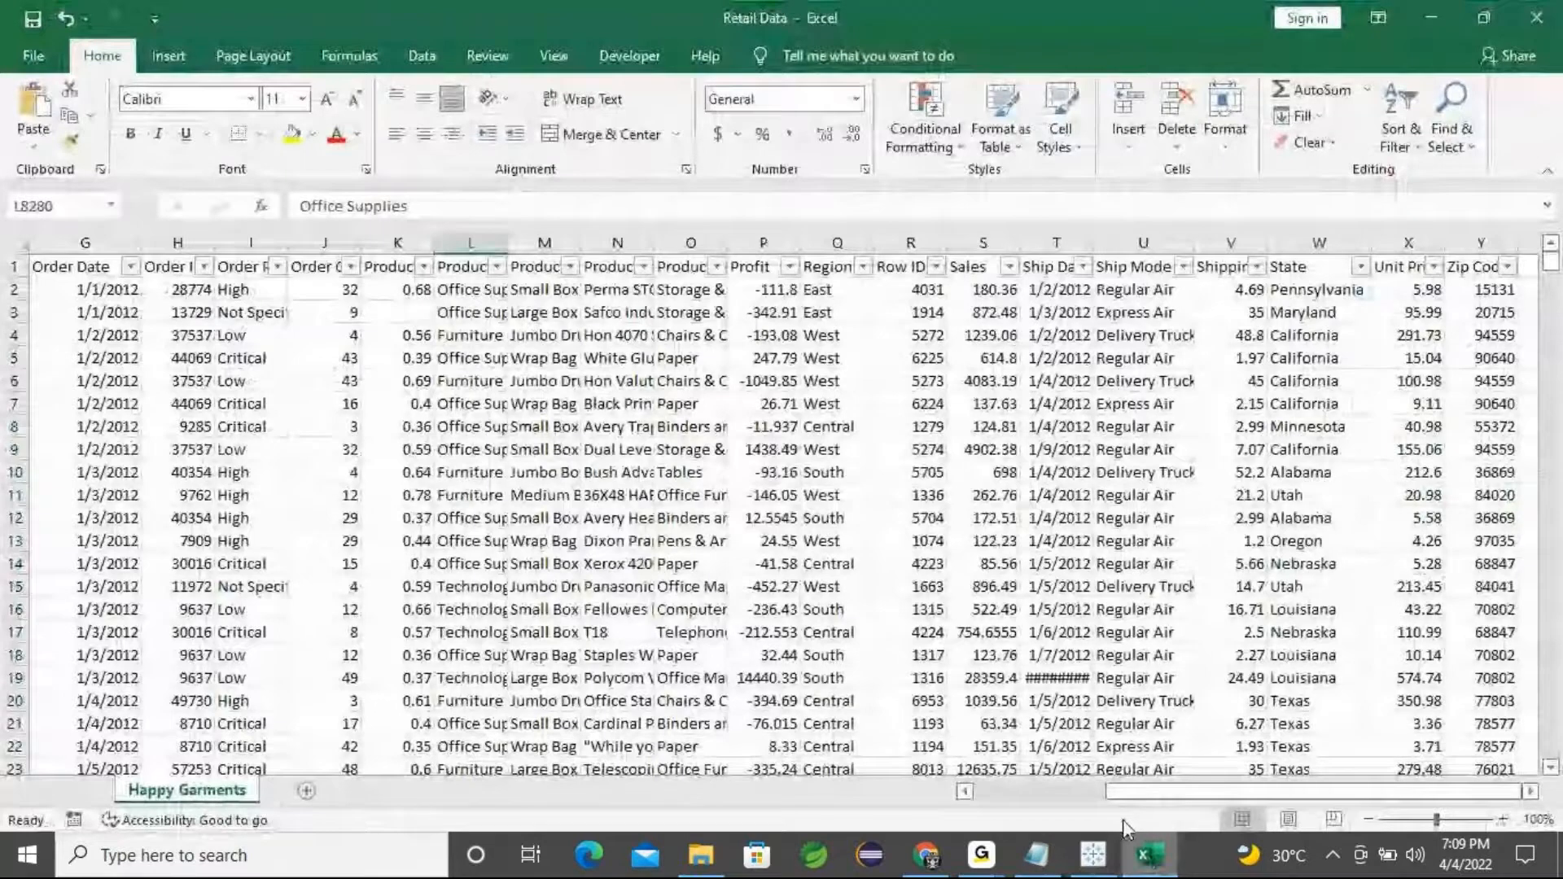
left_click(1148, 283)
left_click(1136, 310)
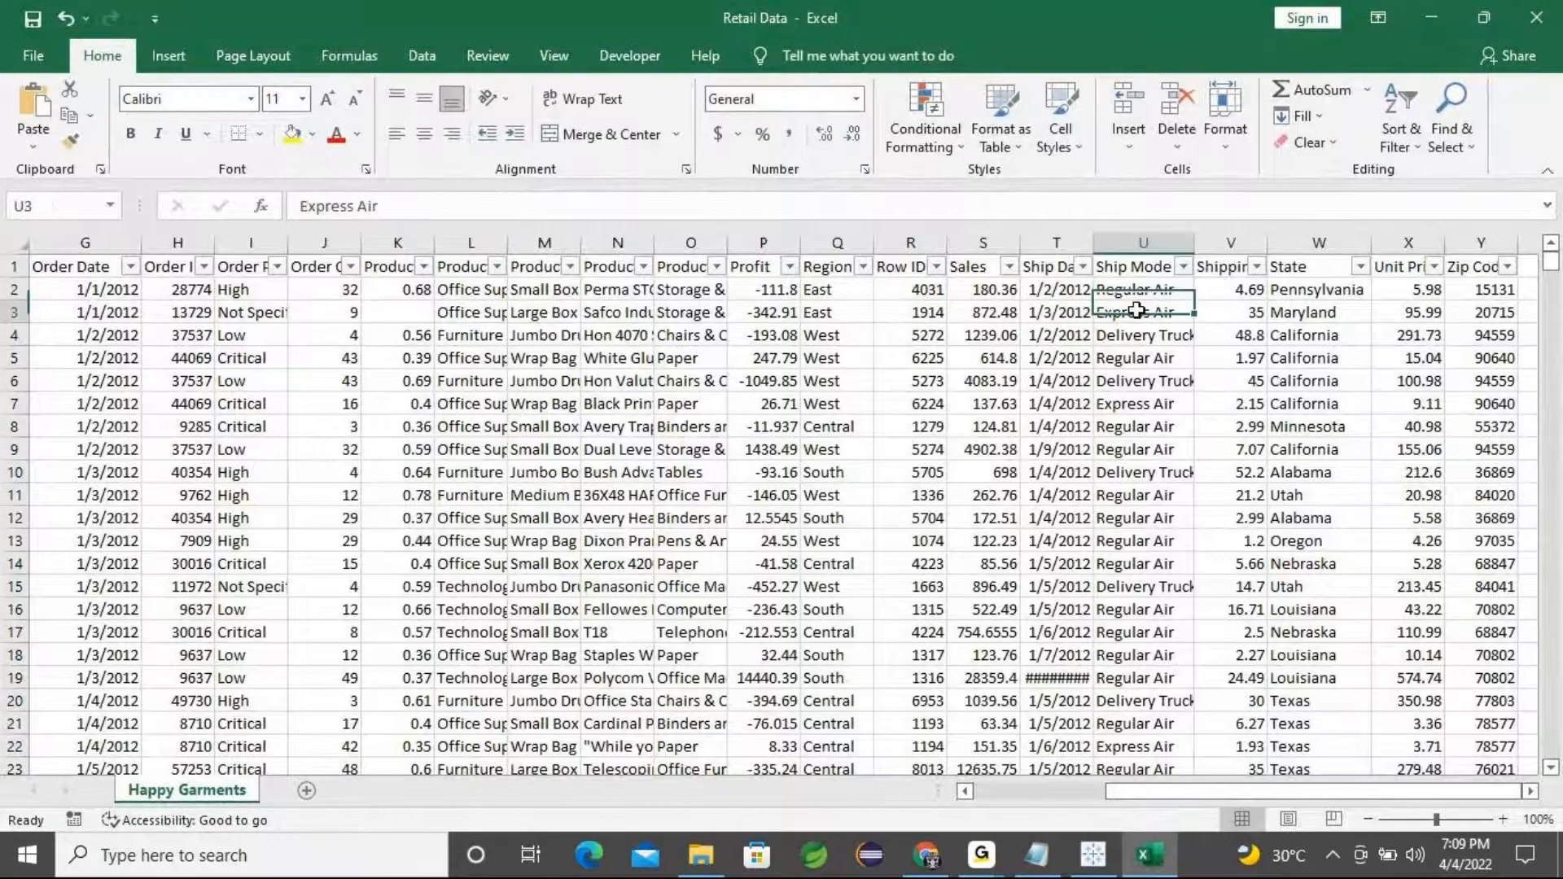
key("Up")
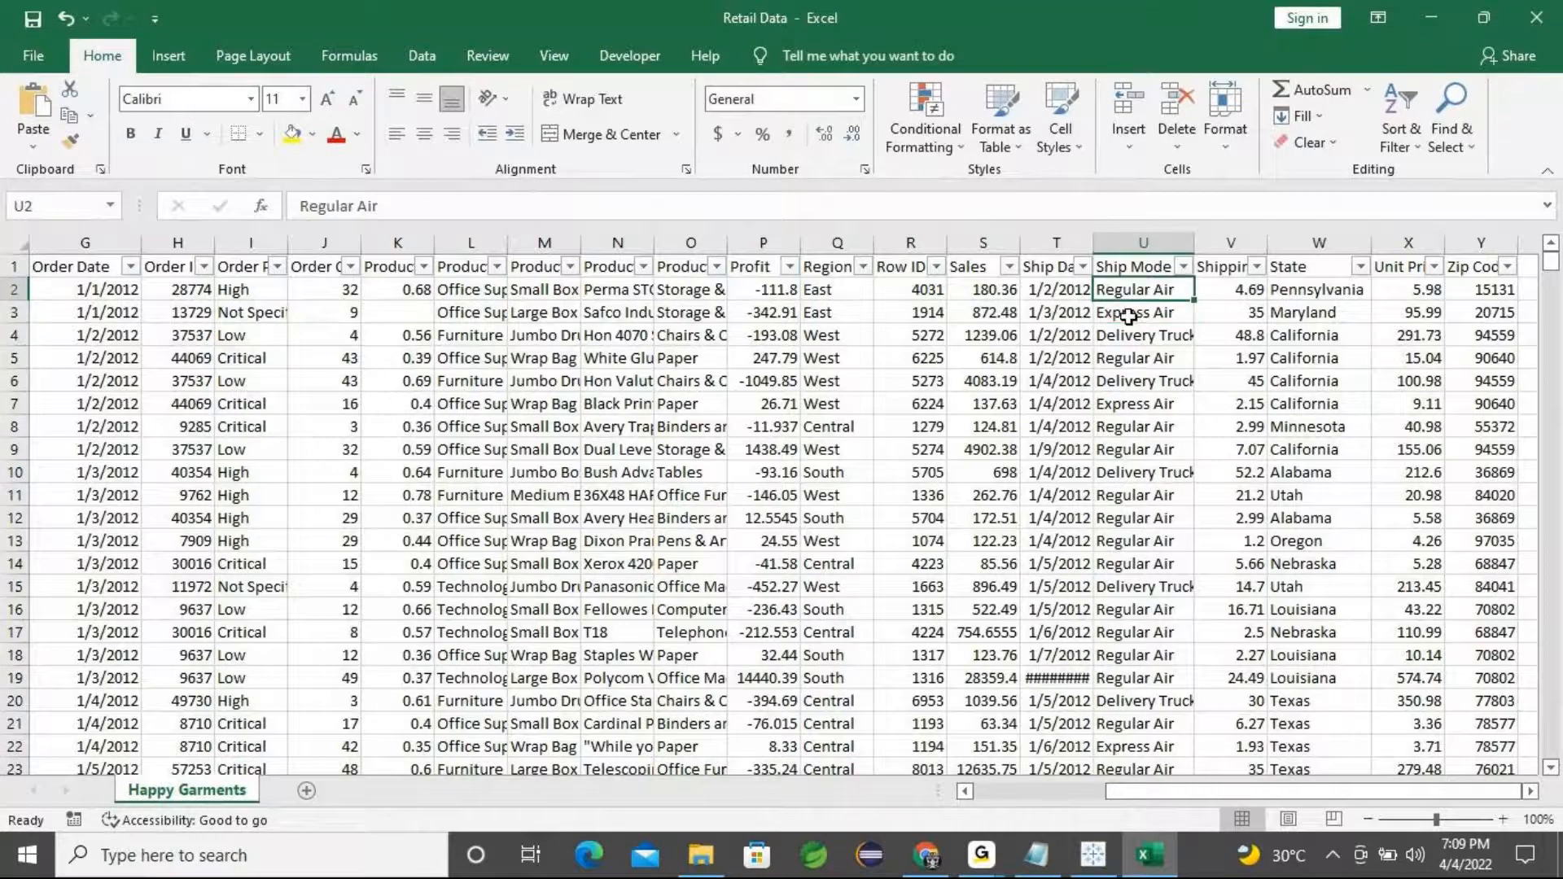
left_click(1129, 314)
left_click(1143, 294)
left_click(1150, 320)
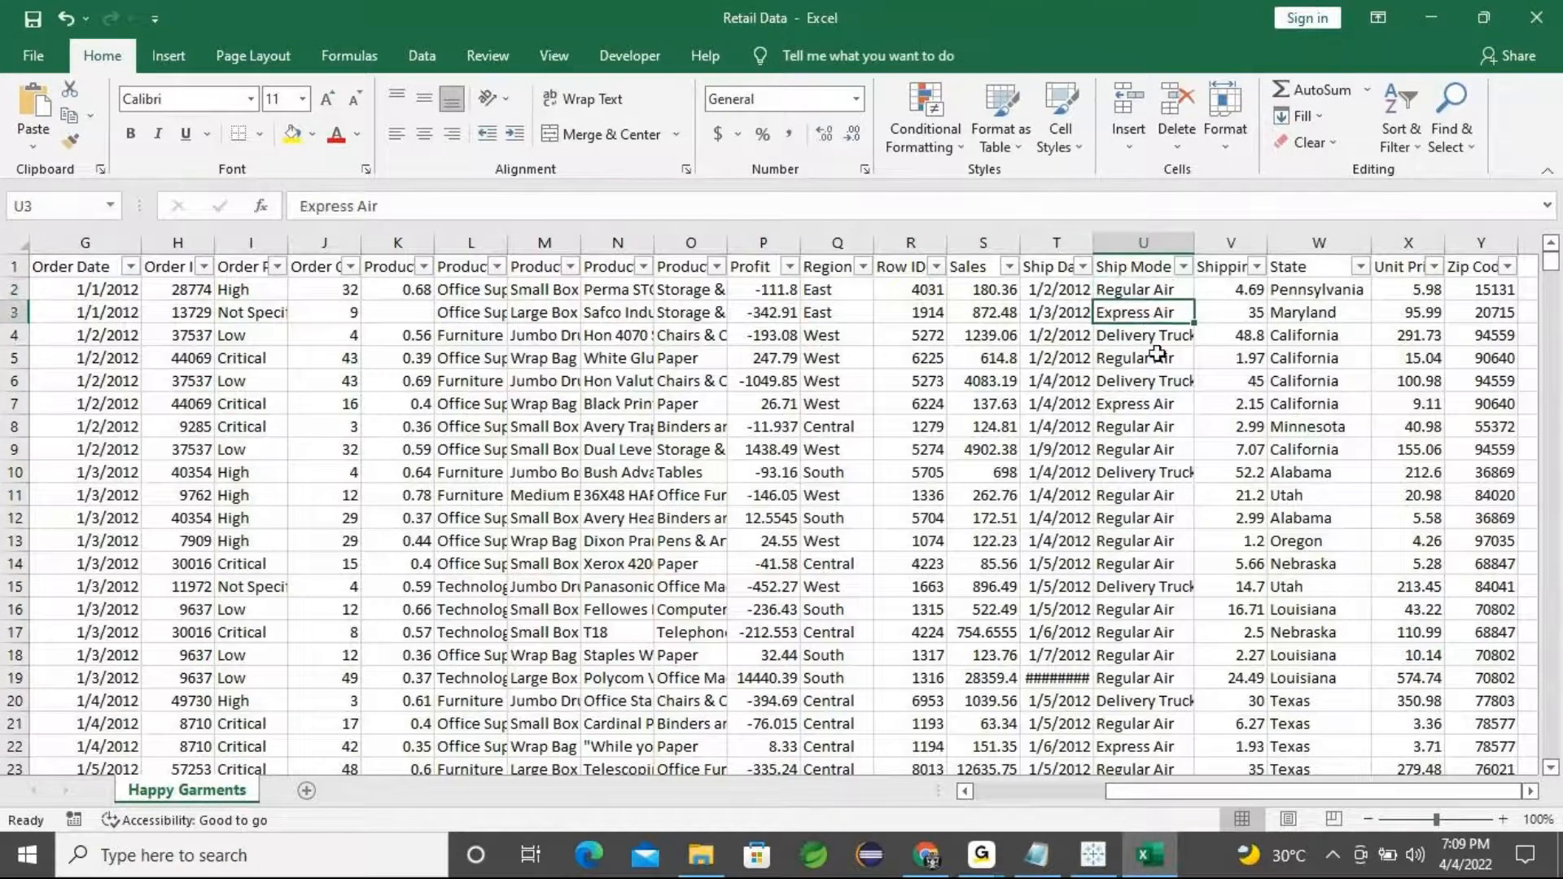
key("Down")
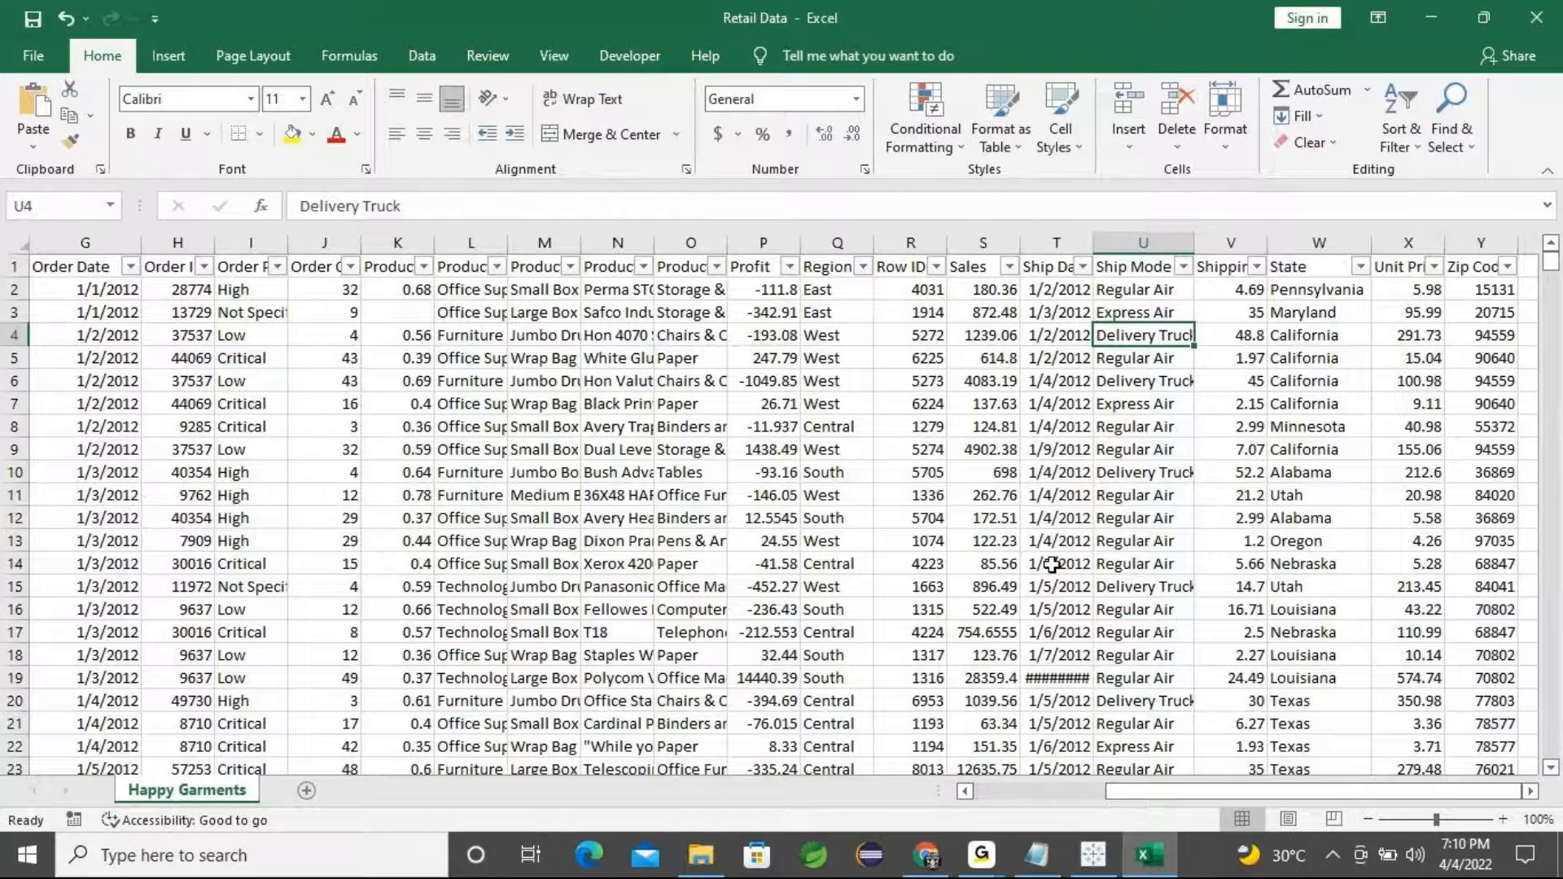
Widen the Order Priority column and review its values
left_click(244, 286)
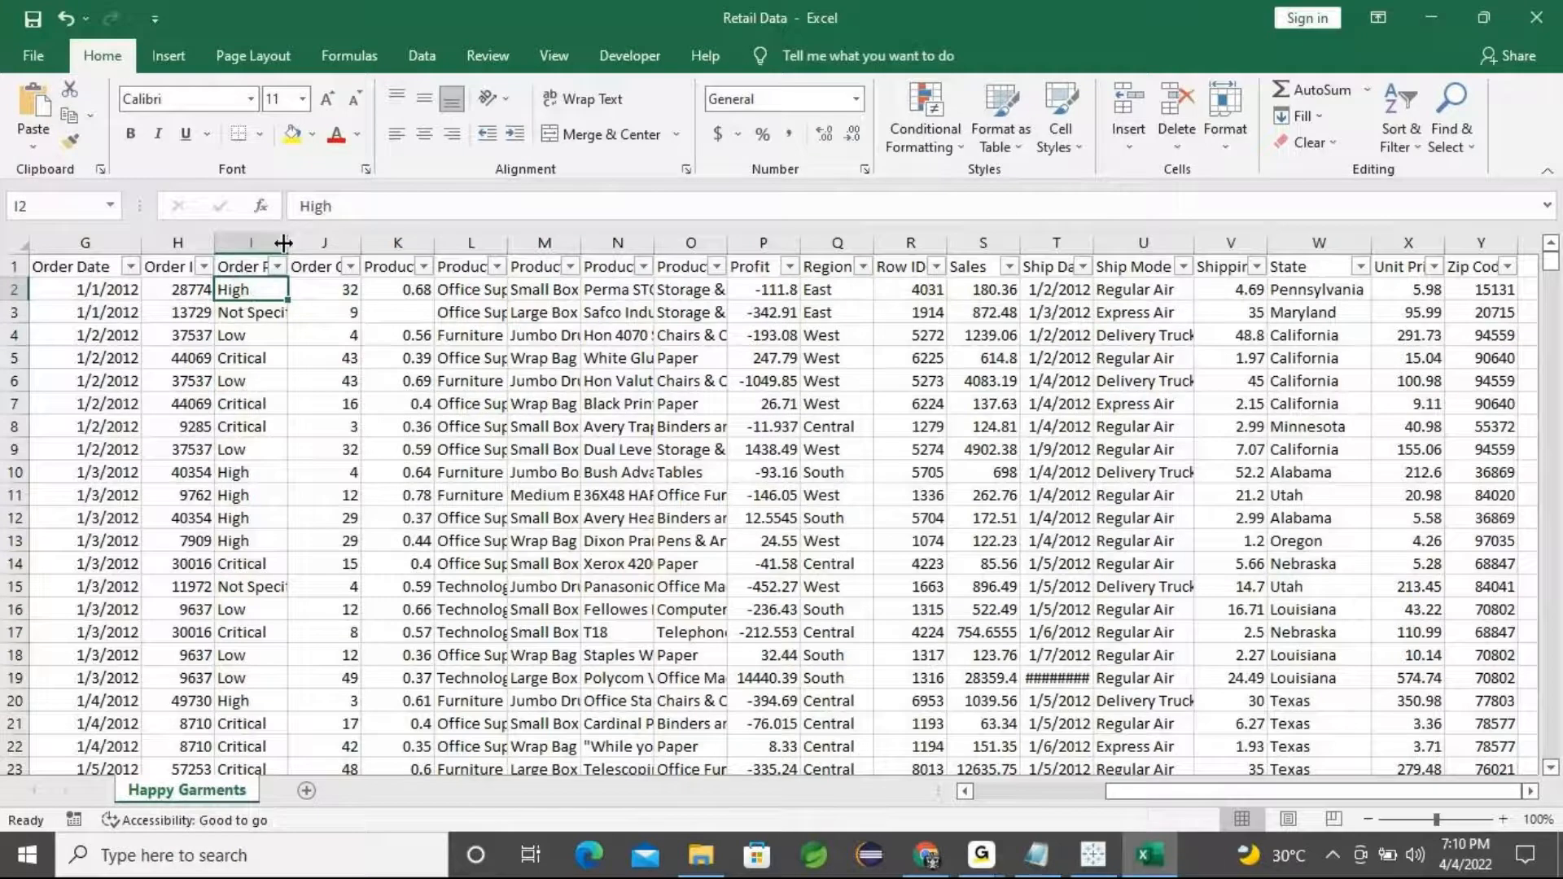
left_click_drag(284, 243, 355, 246)
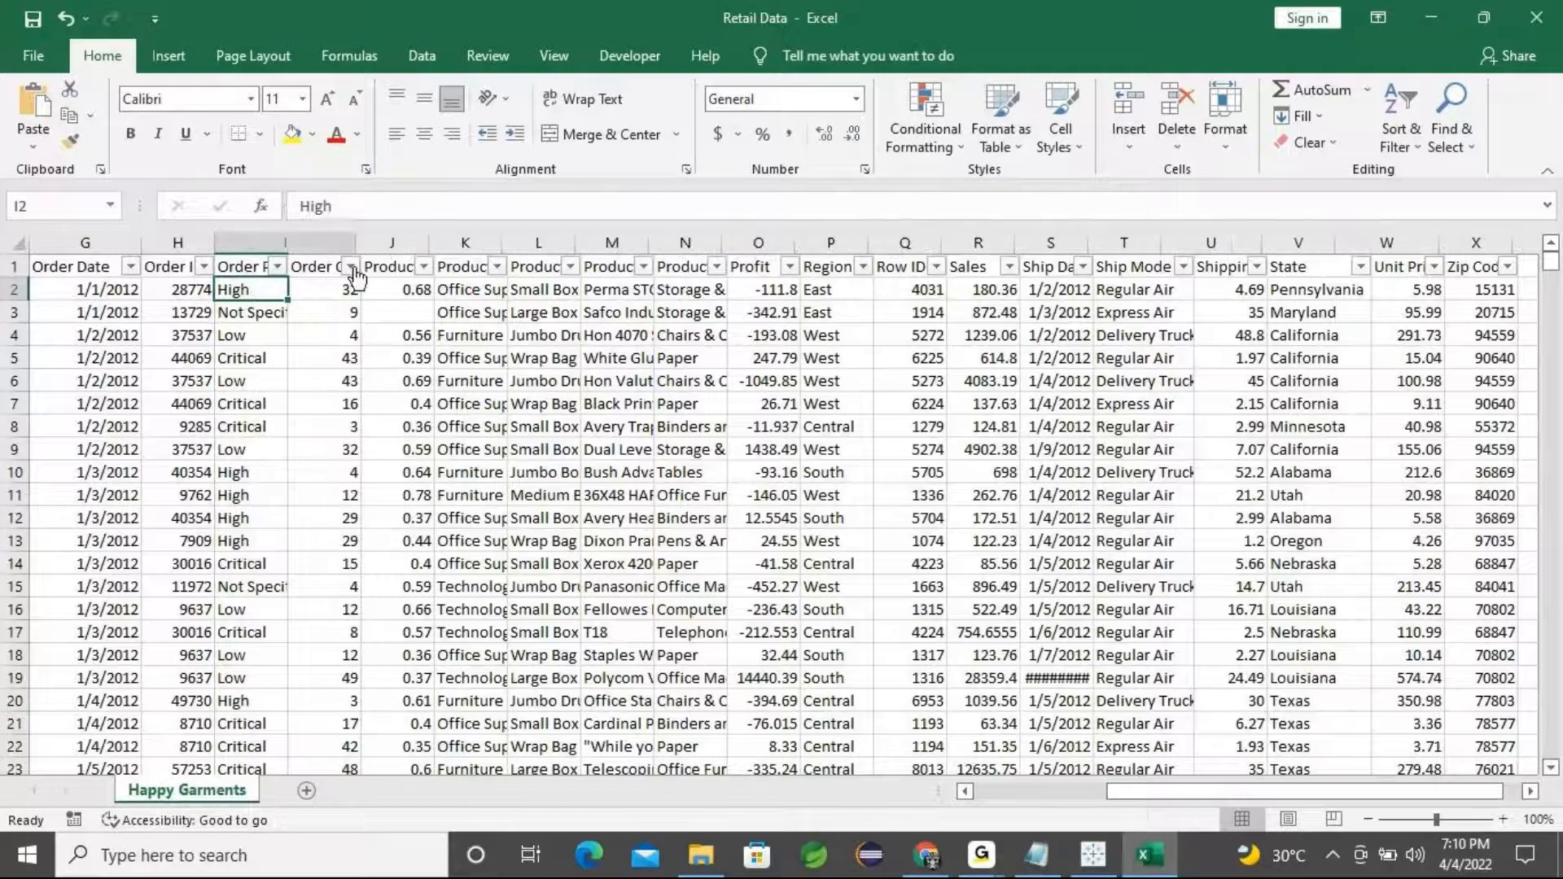
left_click(297, 321)
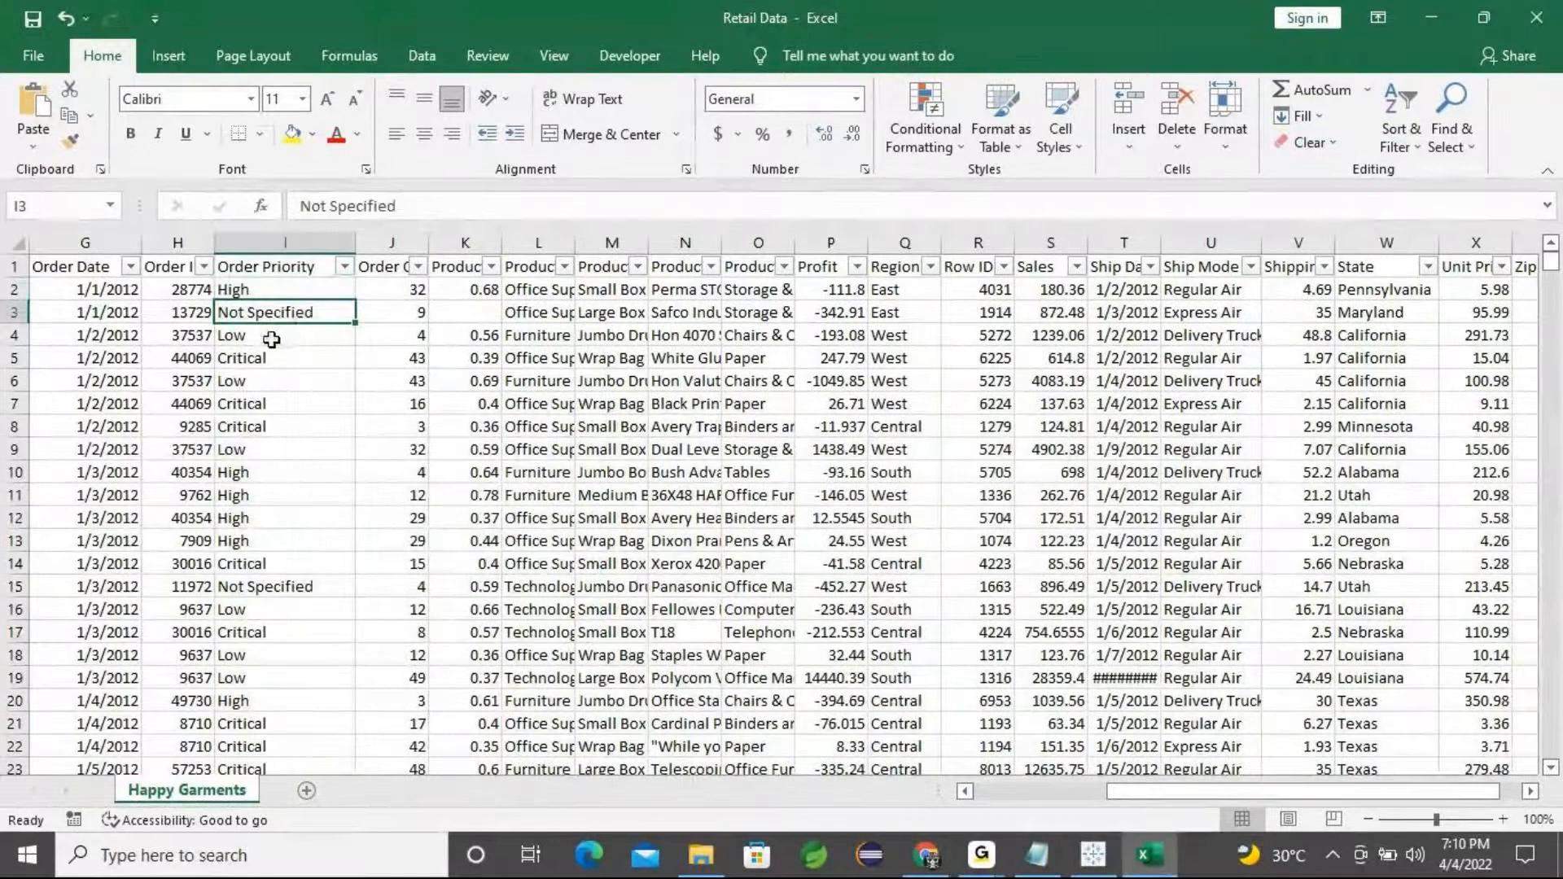
left_click(272, 341)
left_click(281, 361)
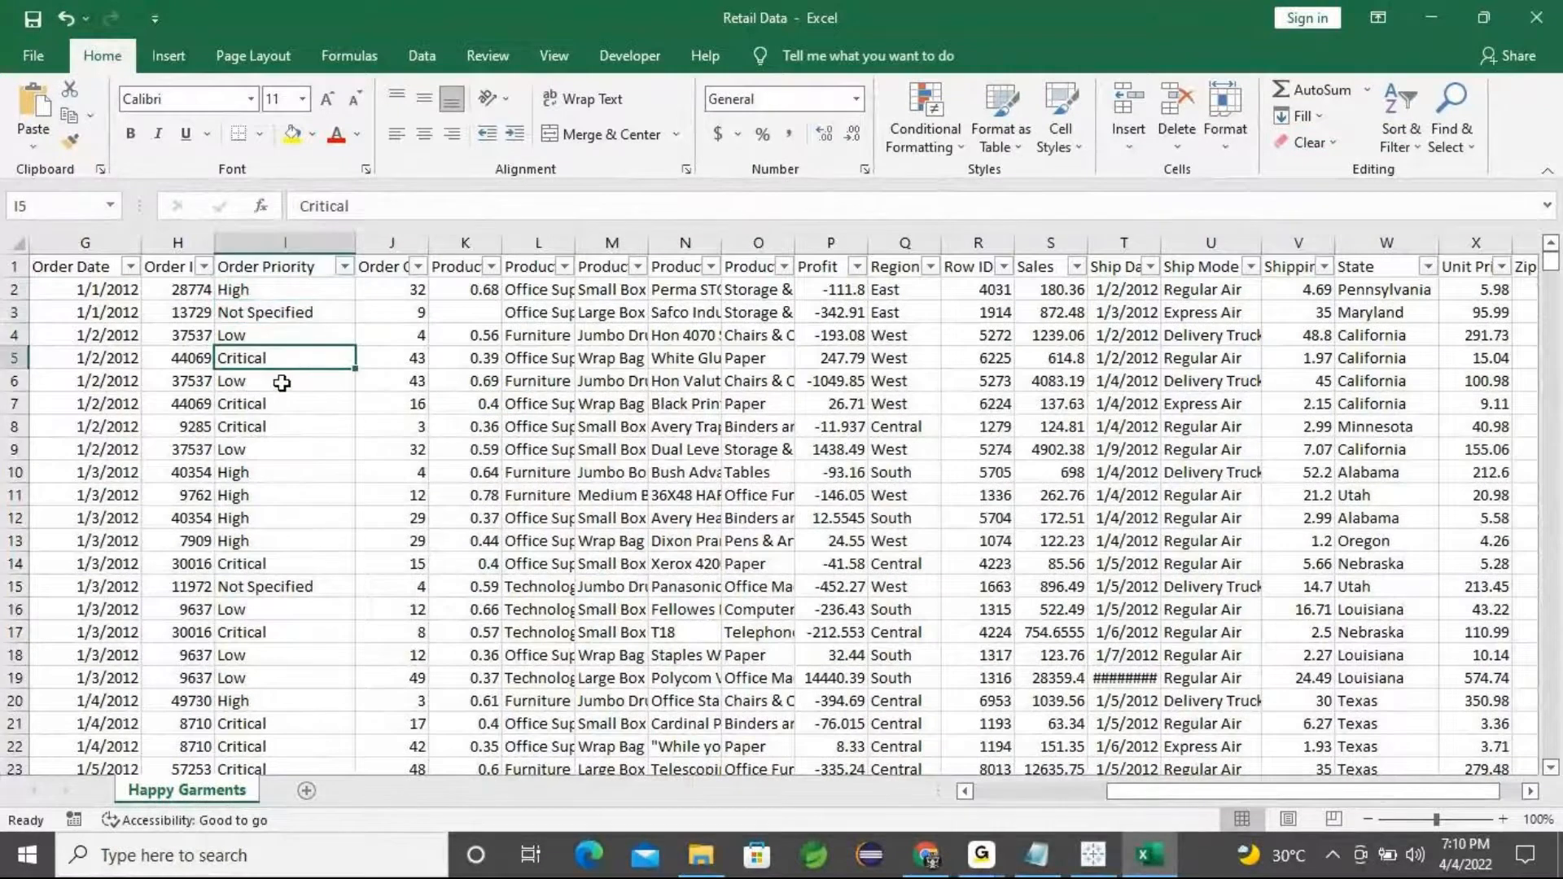
left_click(281, 383)
left_click(293, 426)
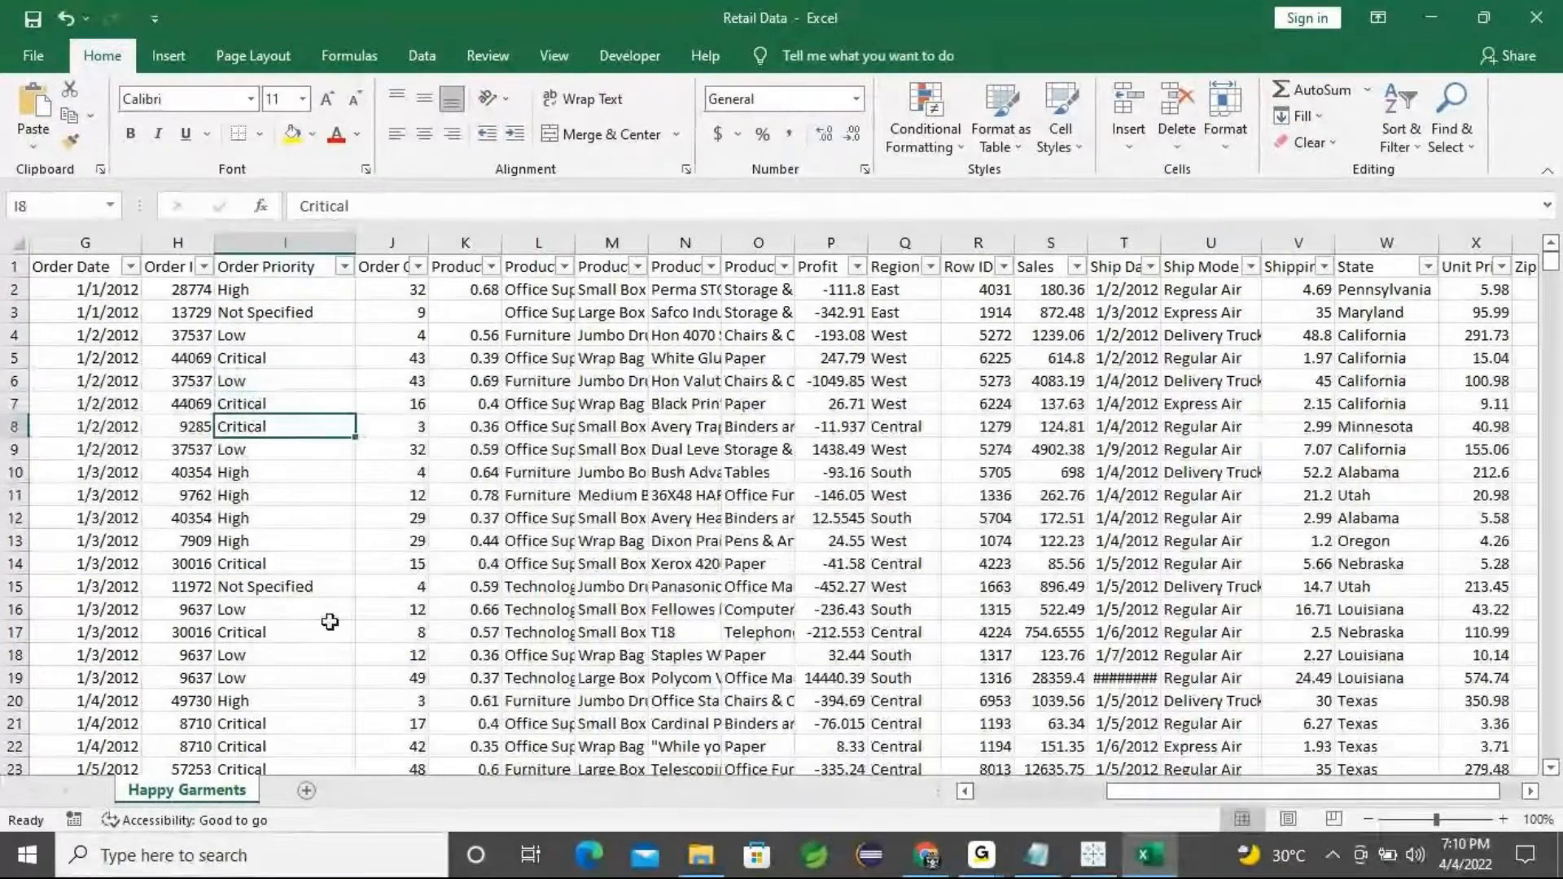
Review the Region column values, then minimize Excel
left_click(896, 292)
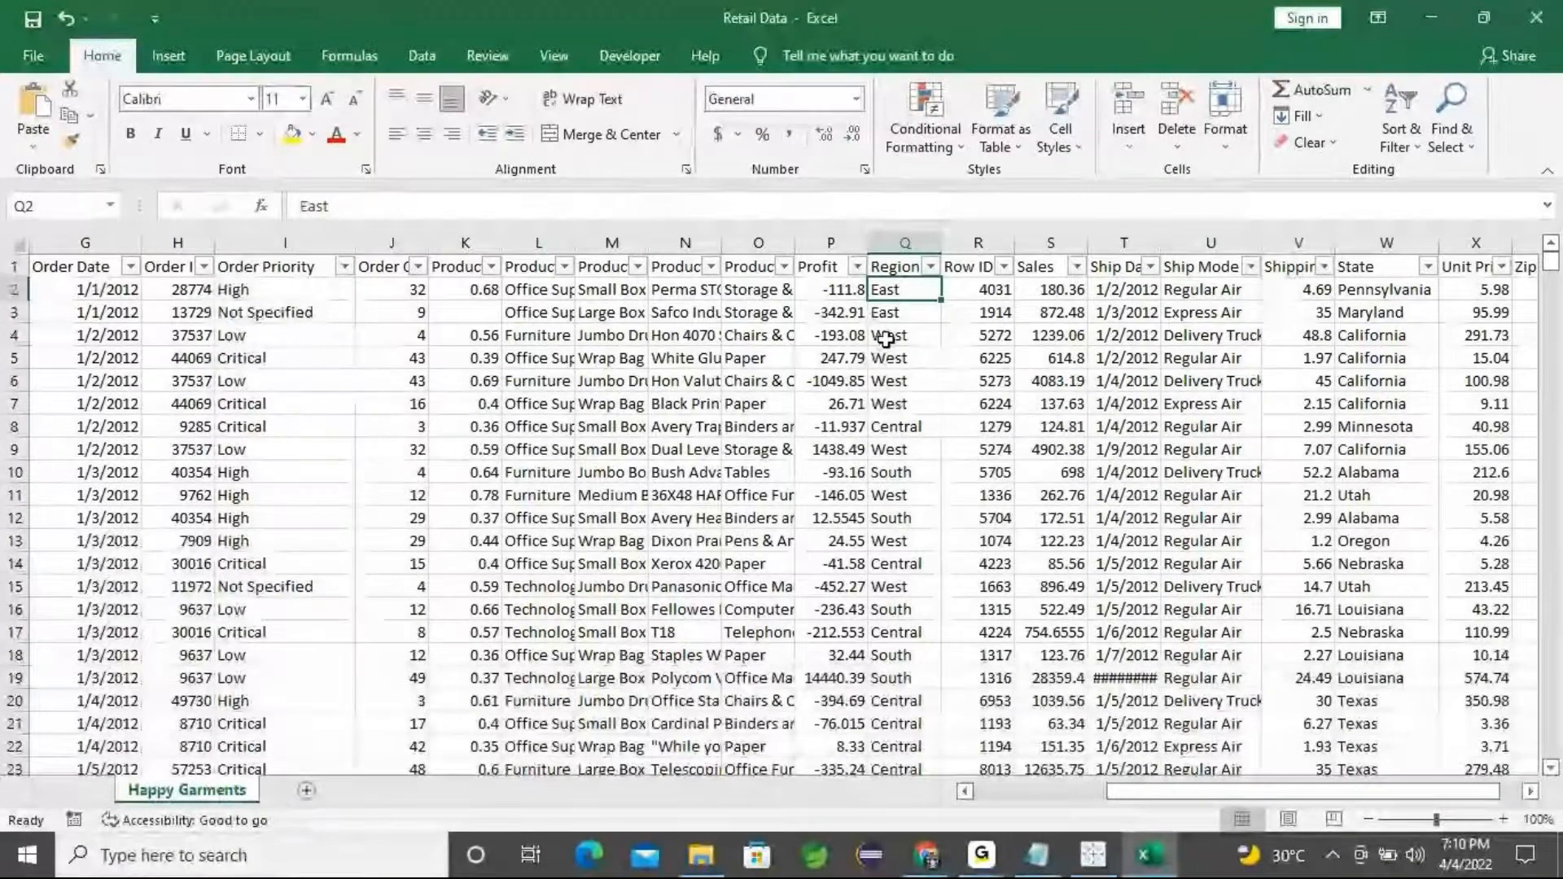
left_click(895, 450)
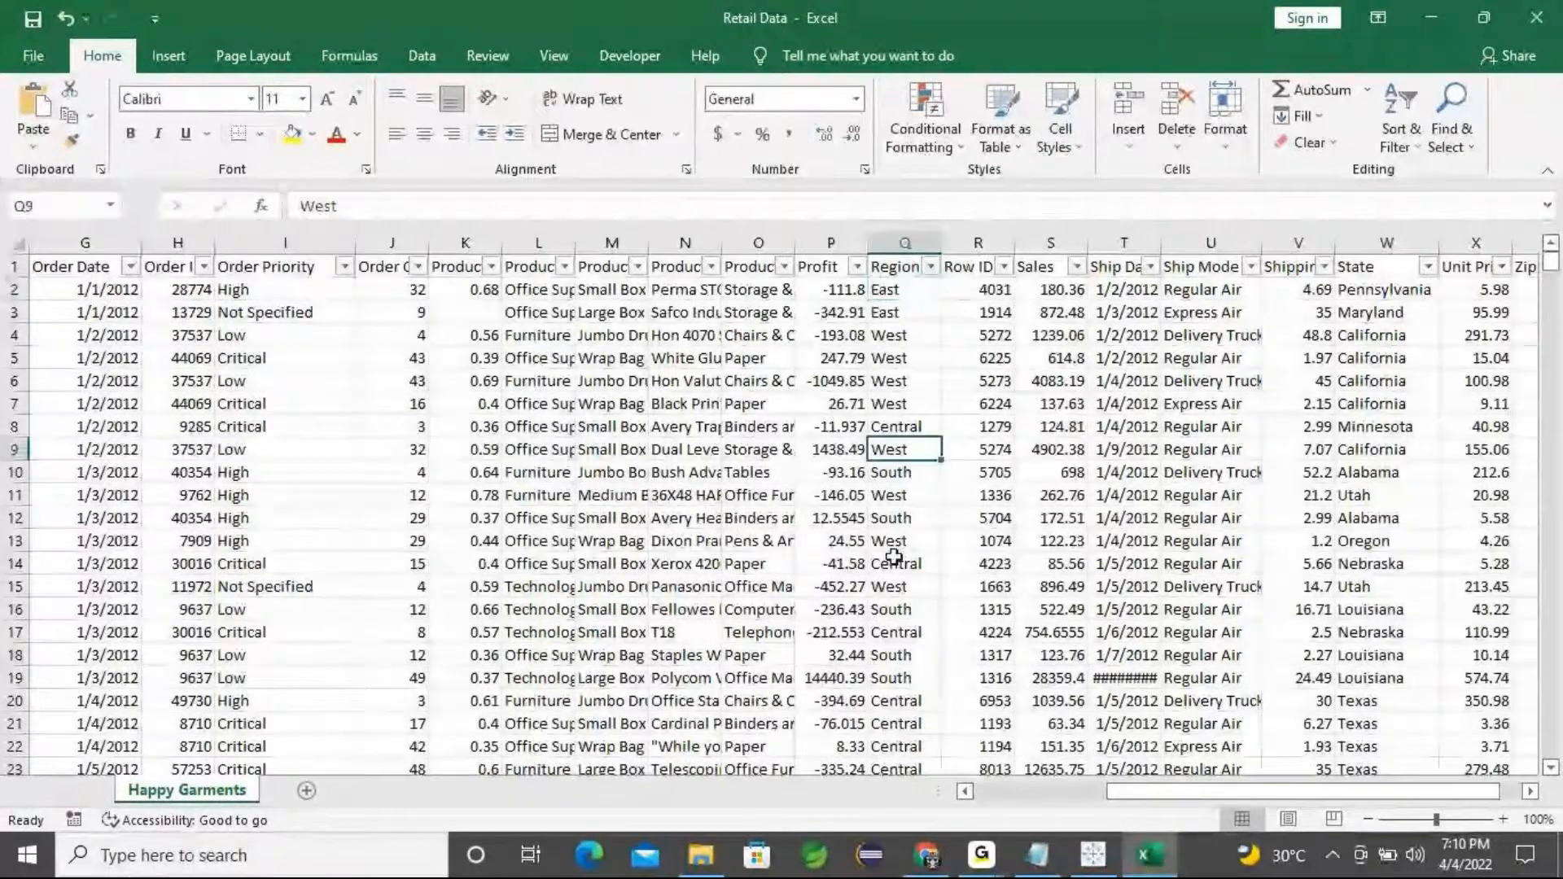
left_click(900, 586)
left_click(917, 648)
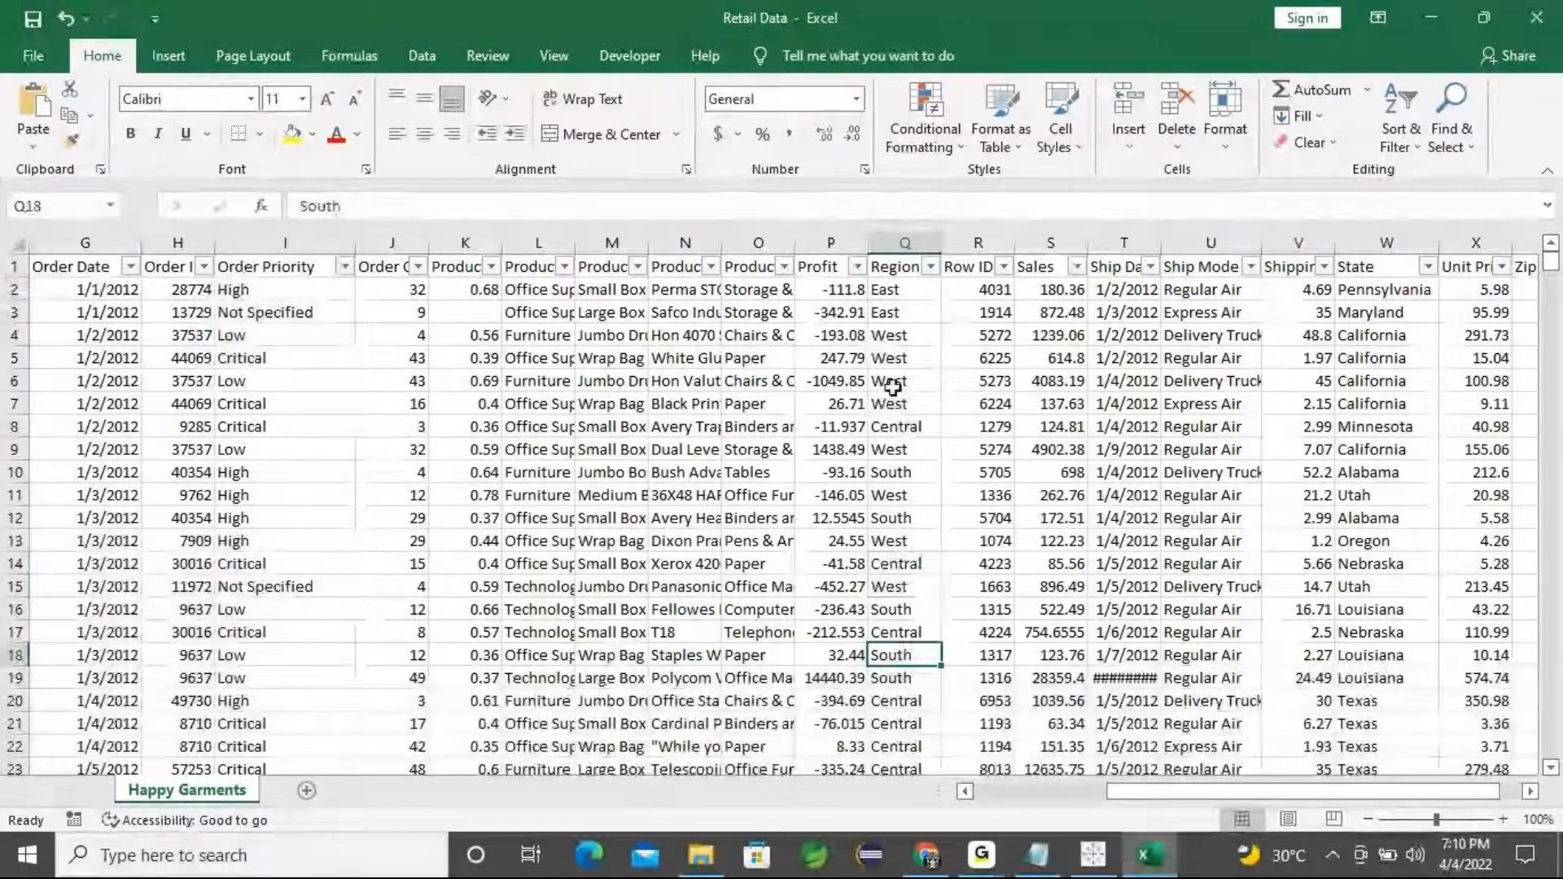
left_click(893, 384)
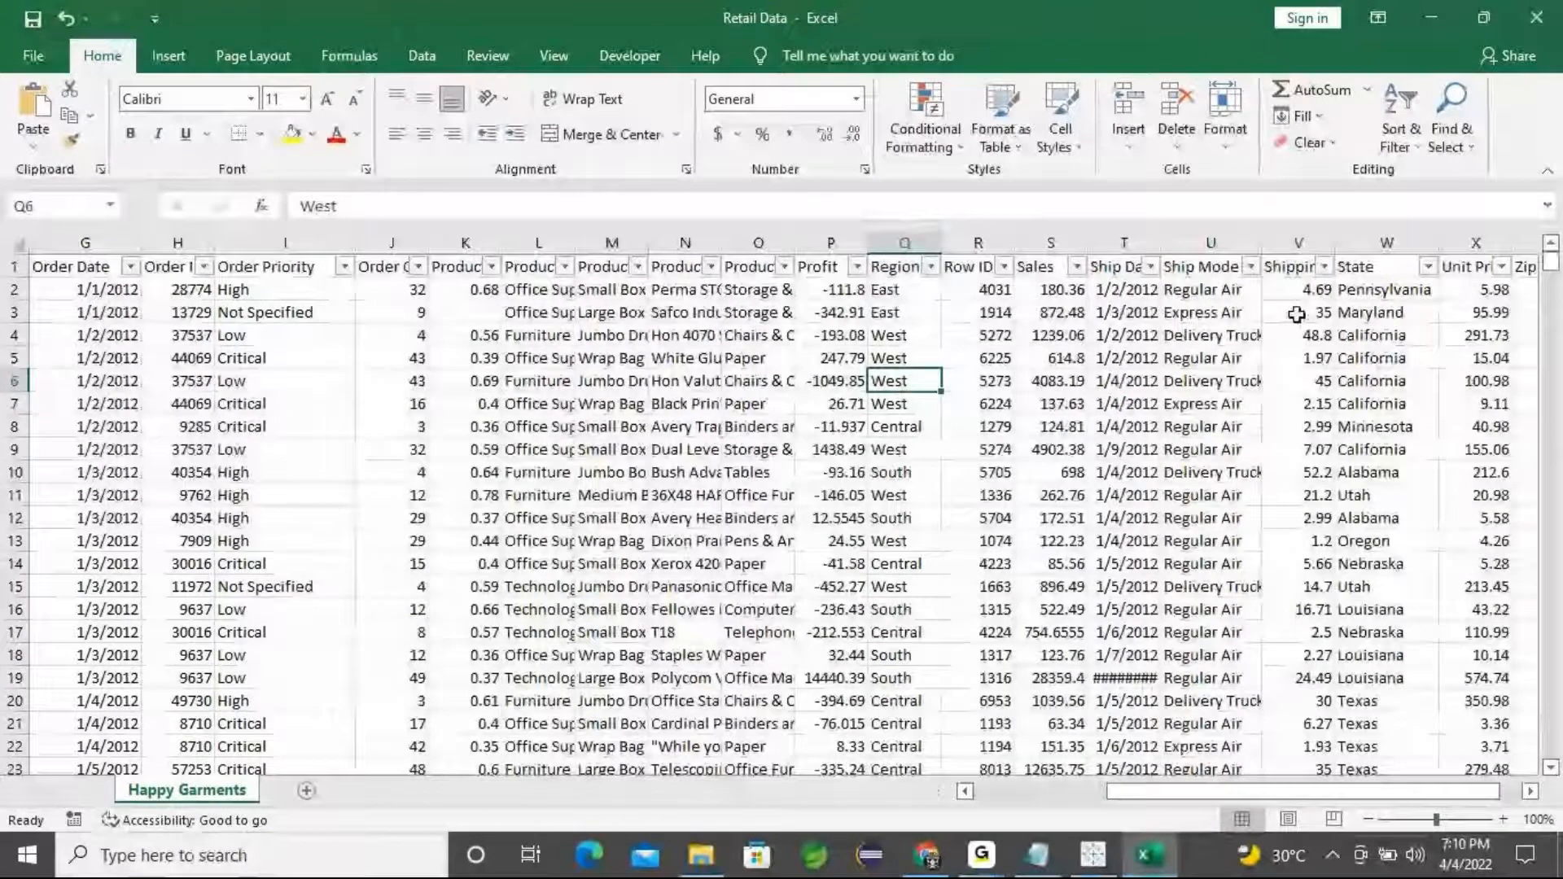
left_click(1224, 289)
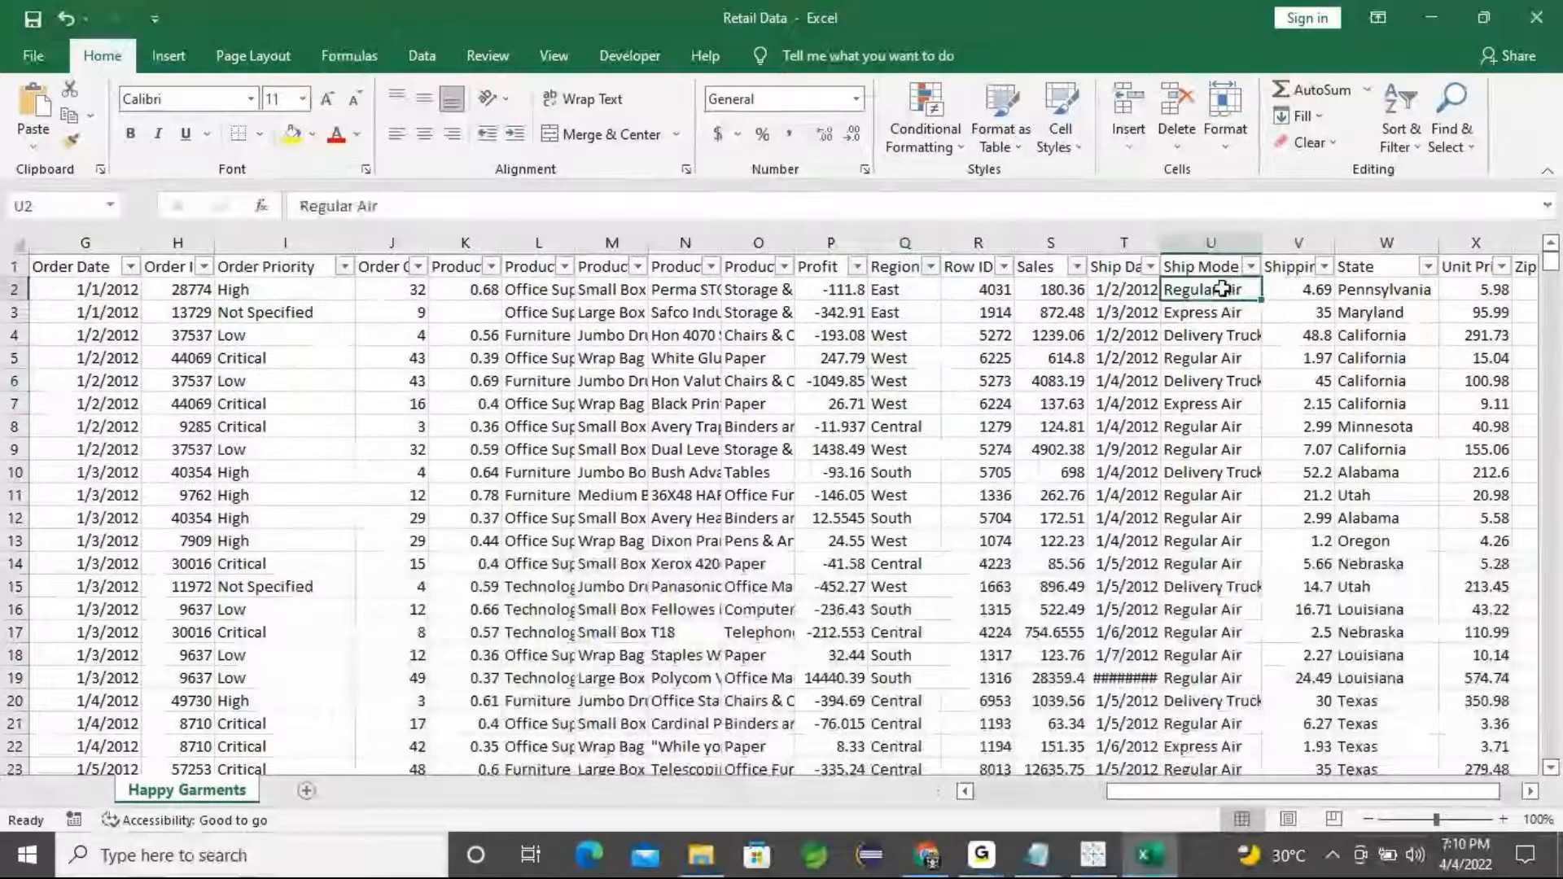
left_click(911, 290)
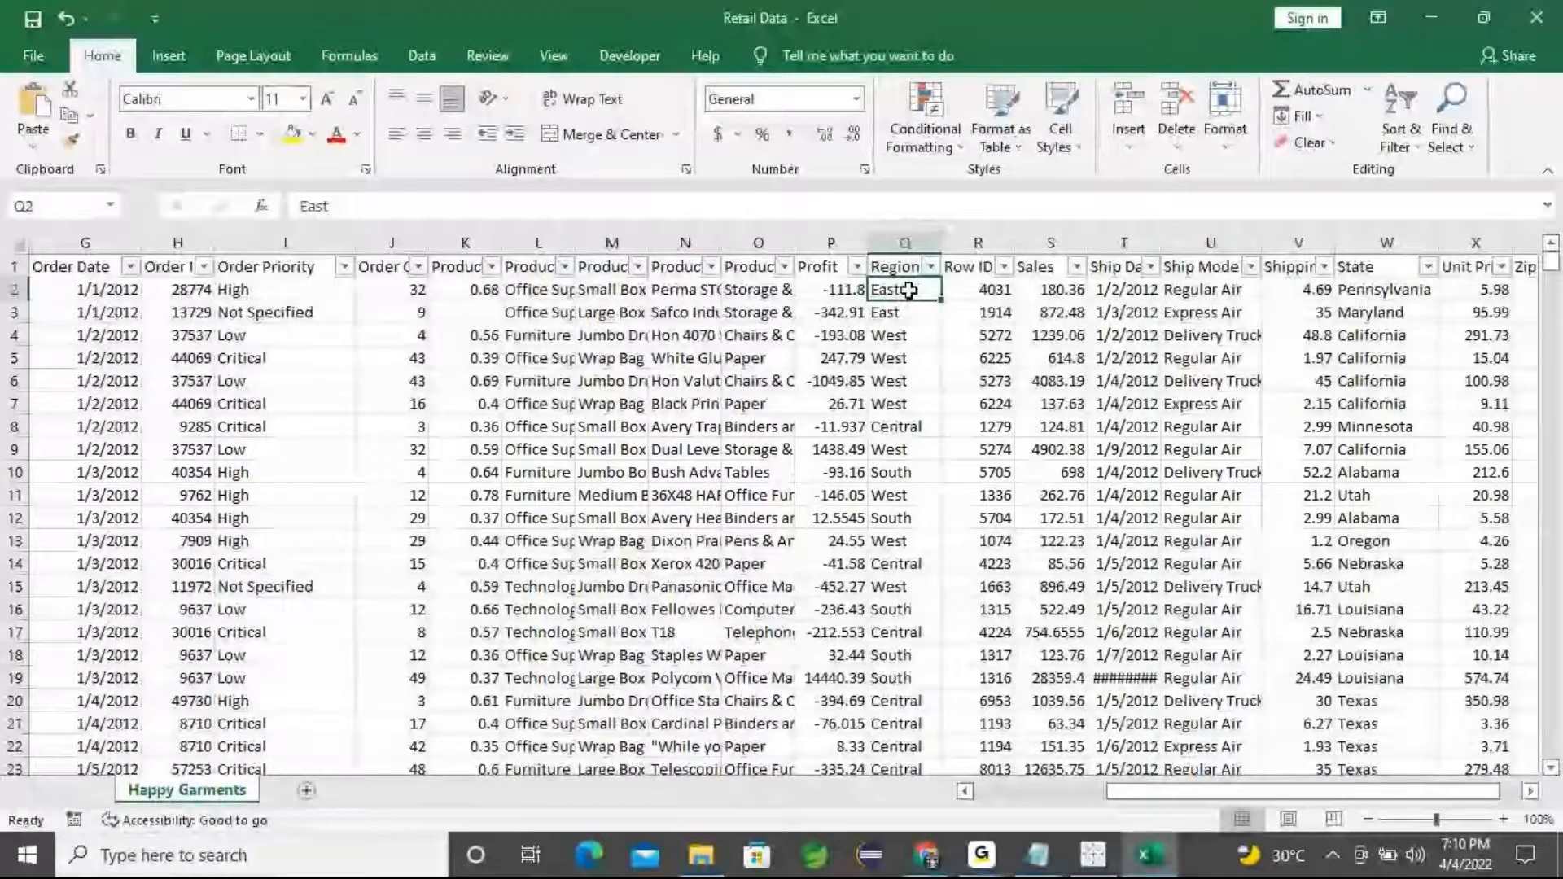
key("Up")
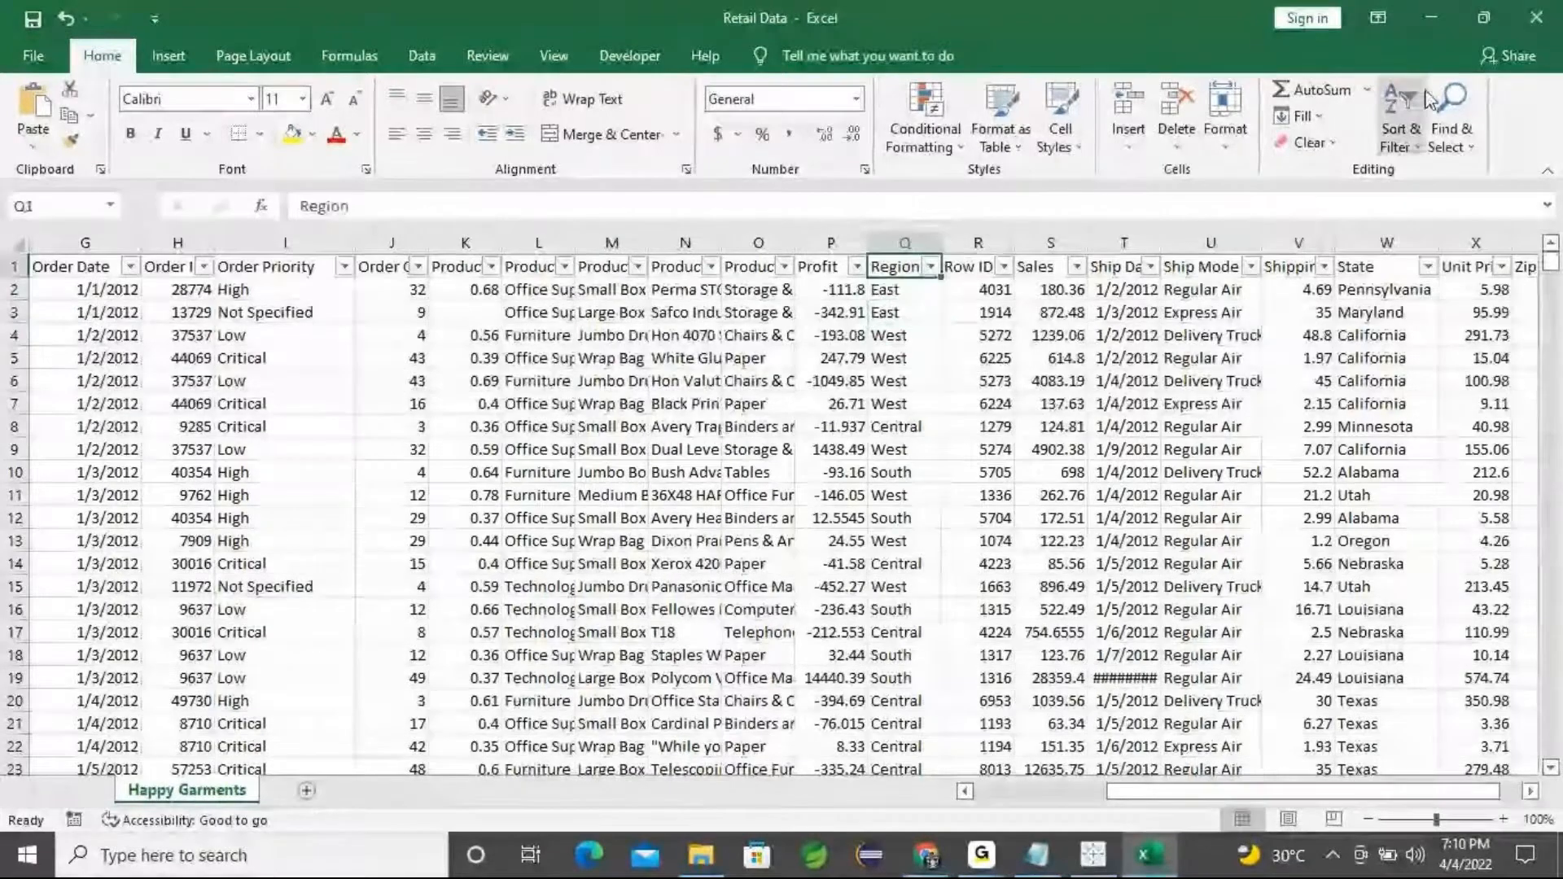
left_click(1432, 18)
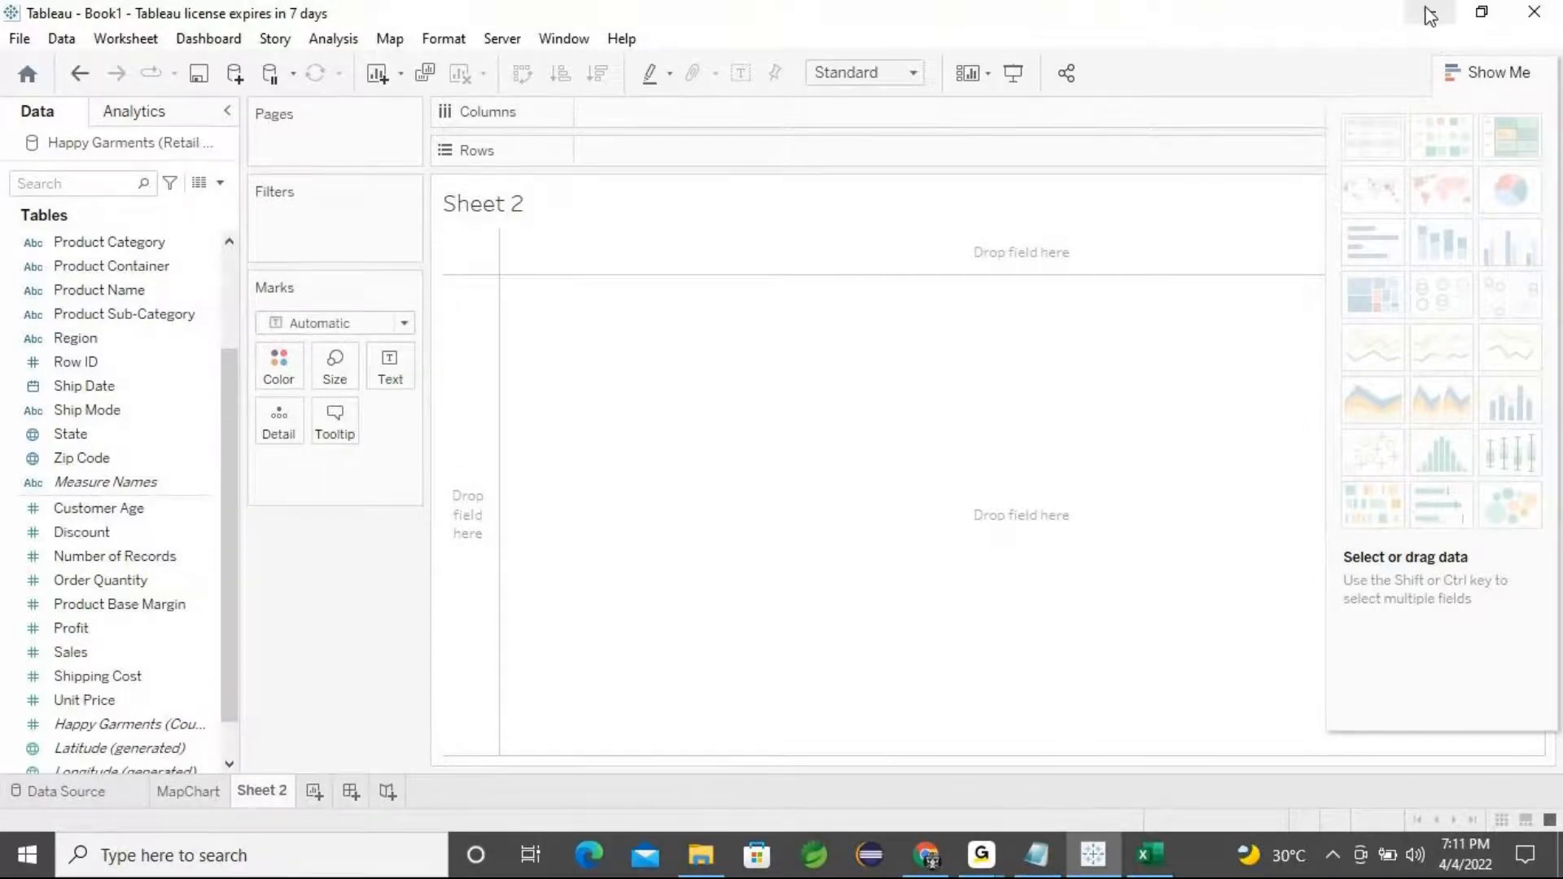
Open the Notepad task list to check the next chart to build, then minimize it
left_click(1039, 859)
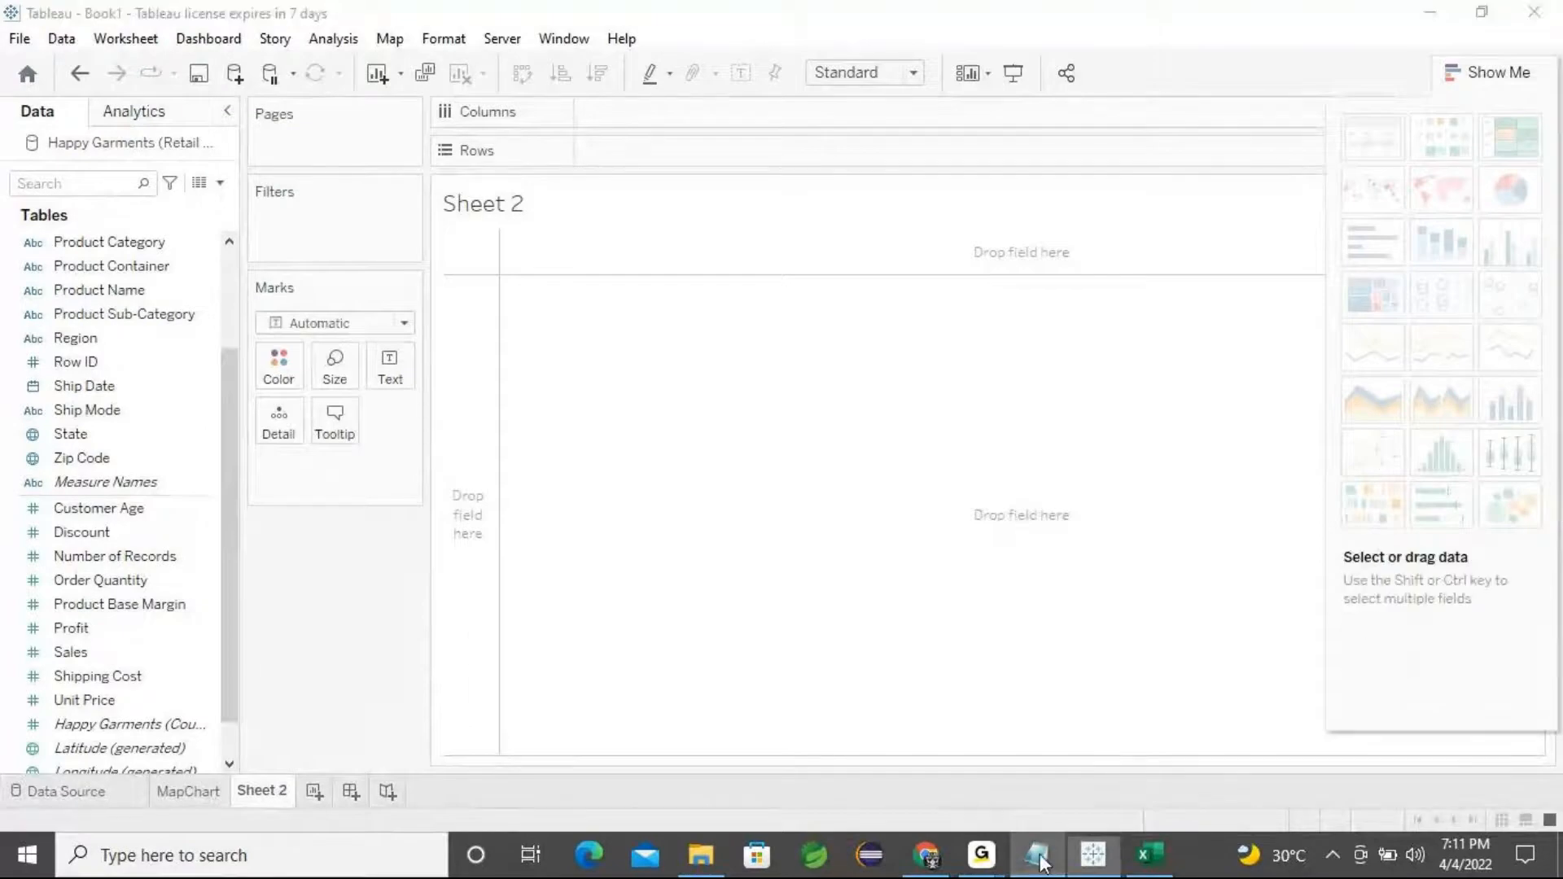
left_click_drag(625, 618, 355, 621)
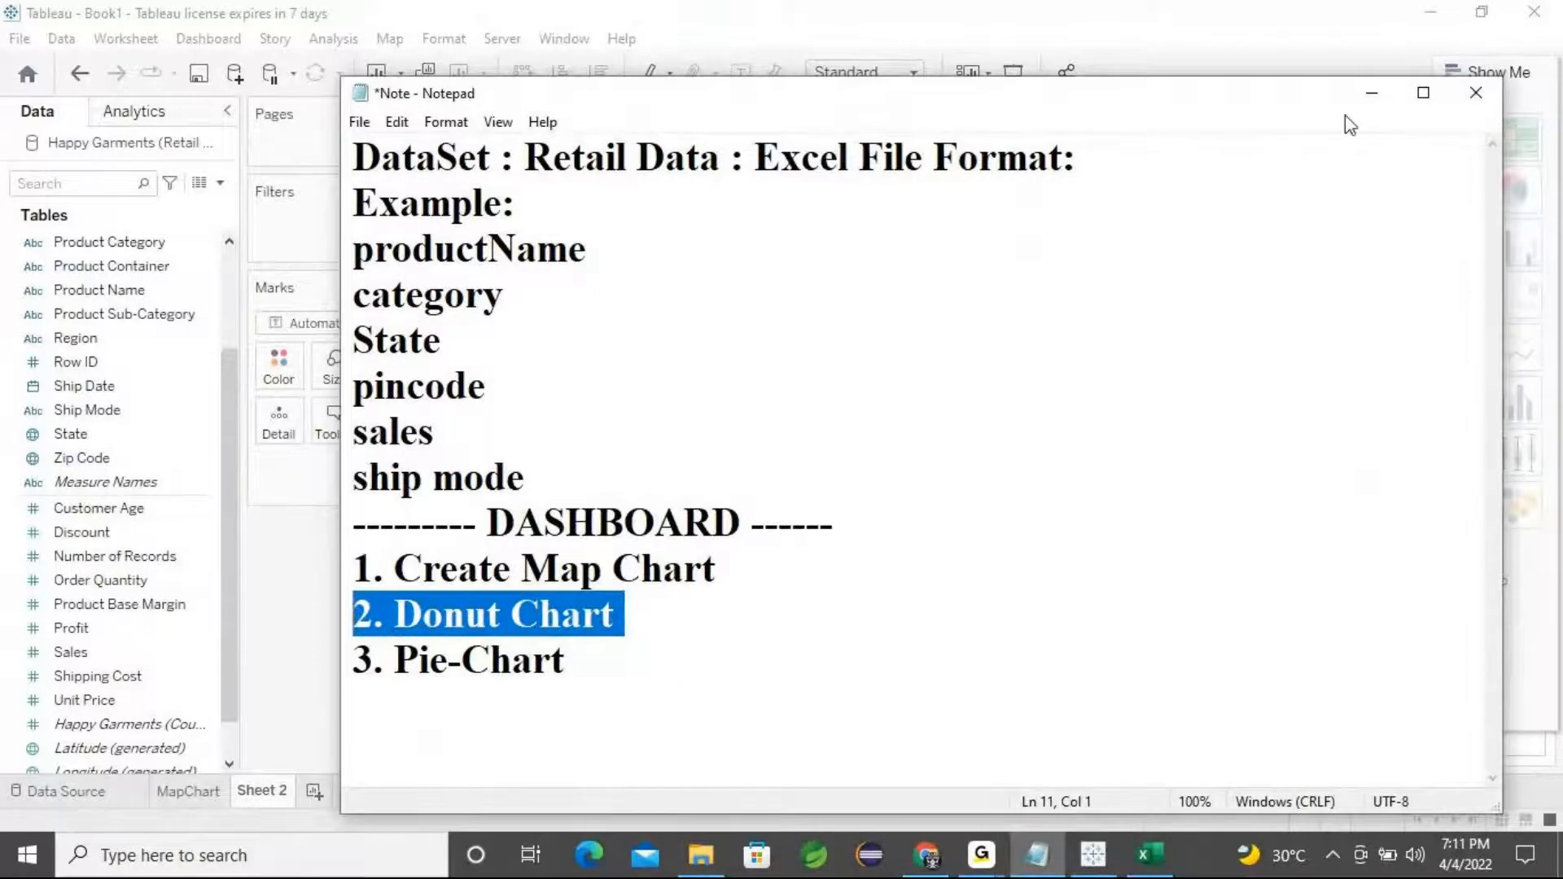
left_click(1372, 92)
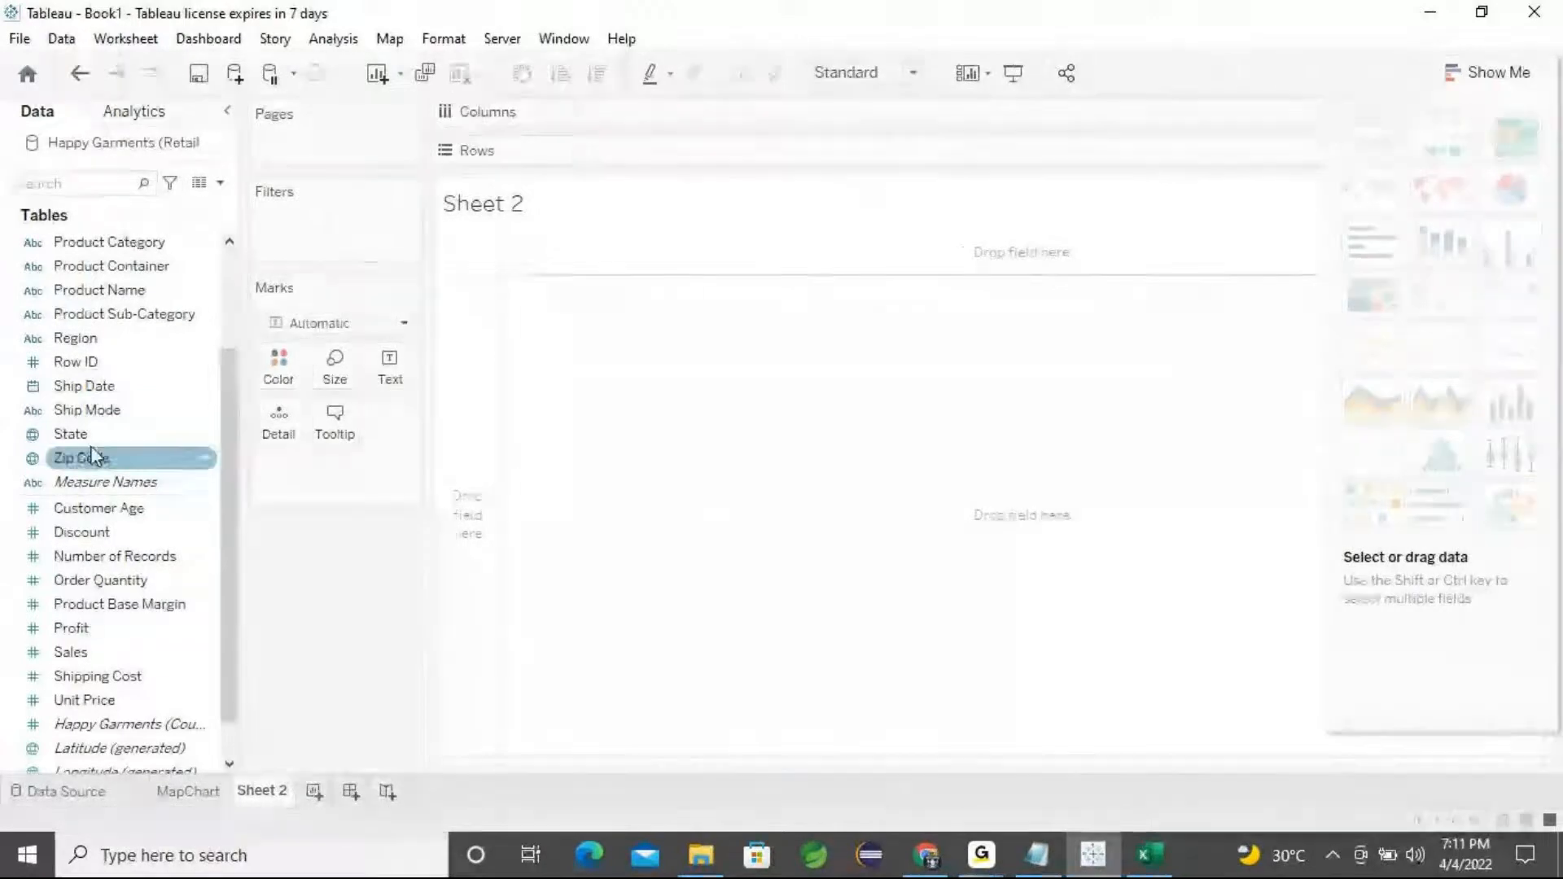
Add Region to Rows on Sheet 2 and change the mark type to Pie
double_click(118, 345)
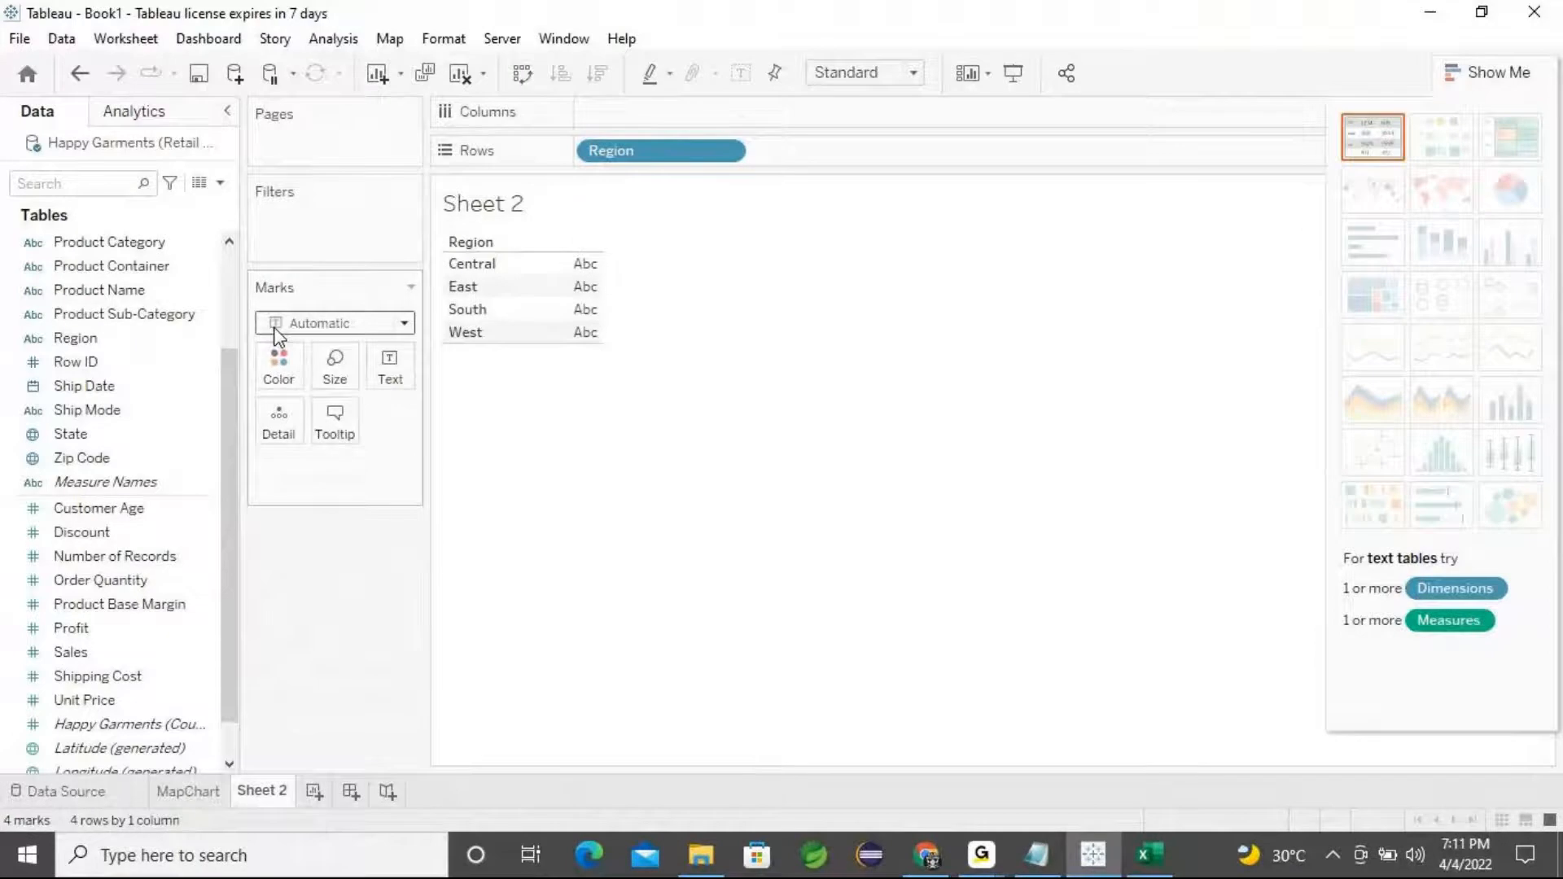
left_click(405, 325)
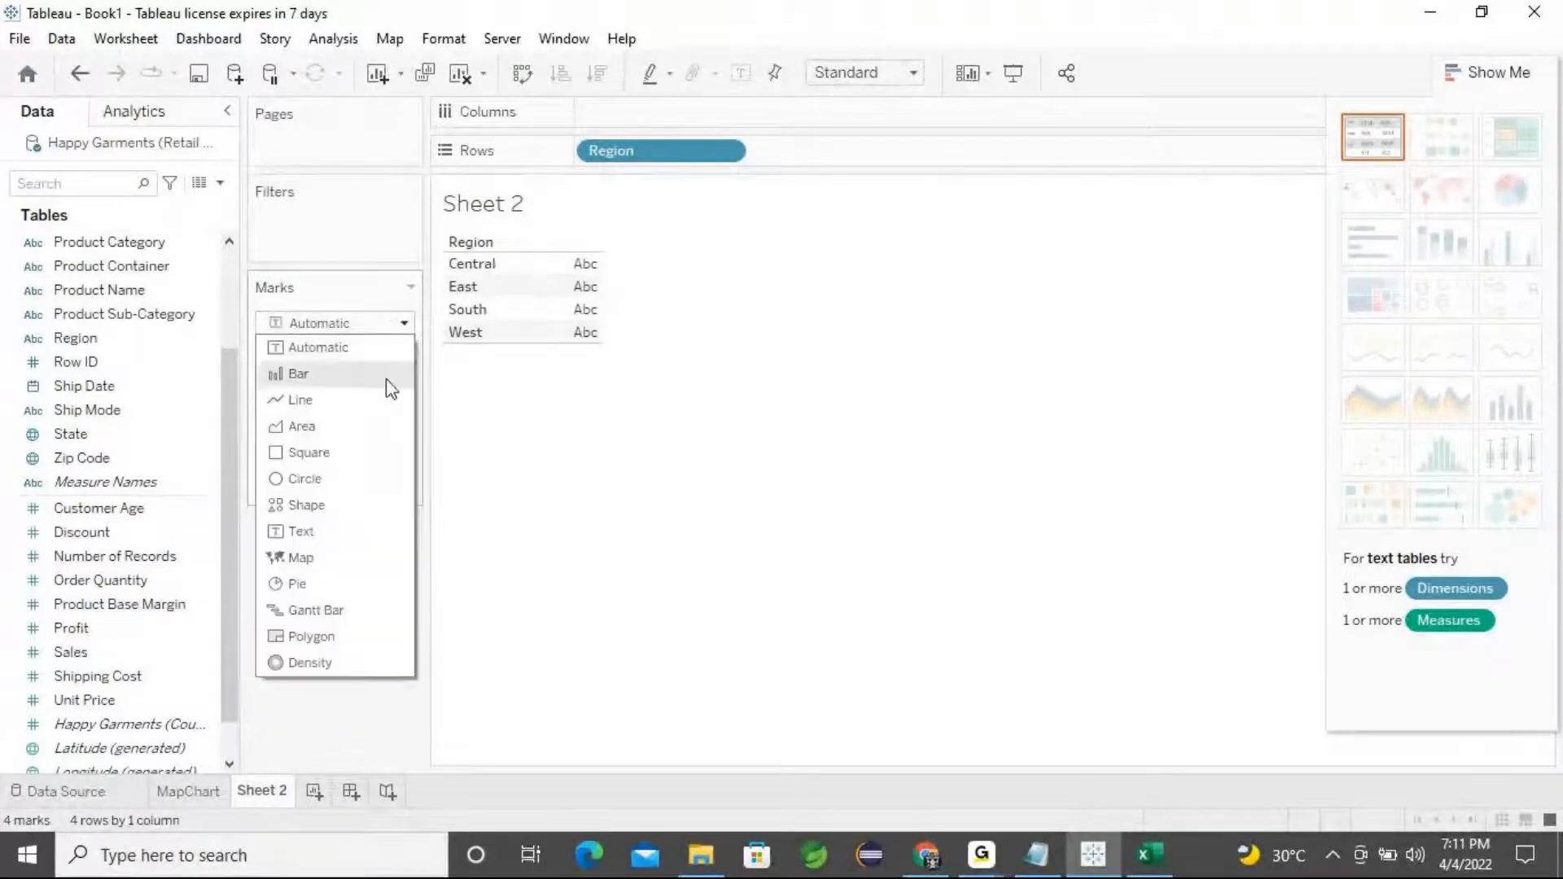
left_click(313, 592)
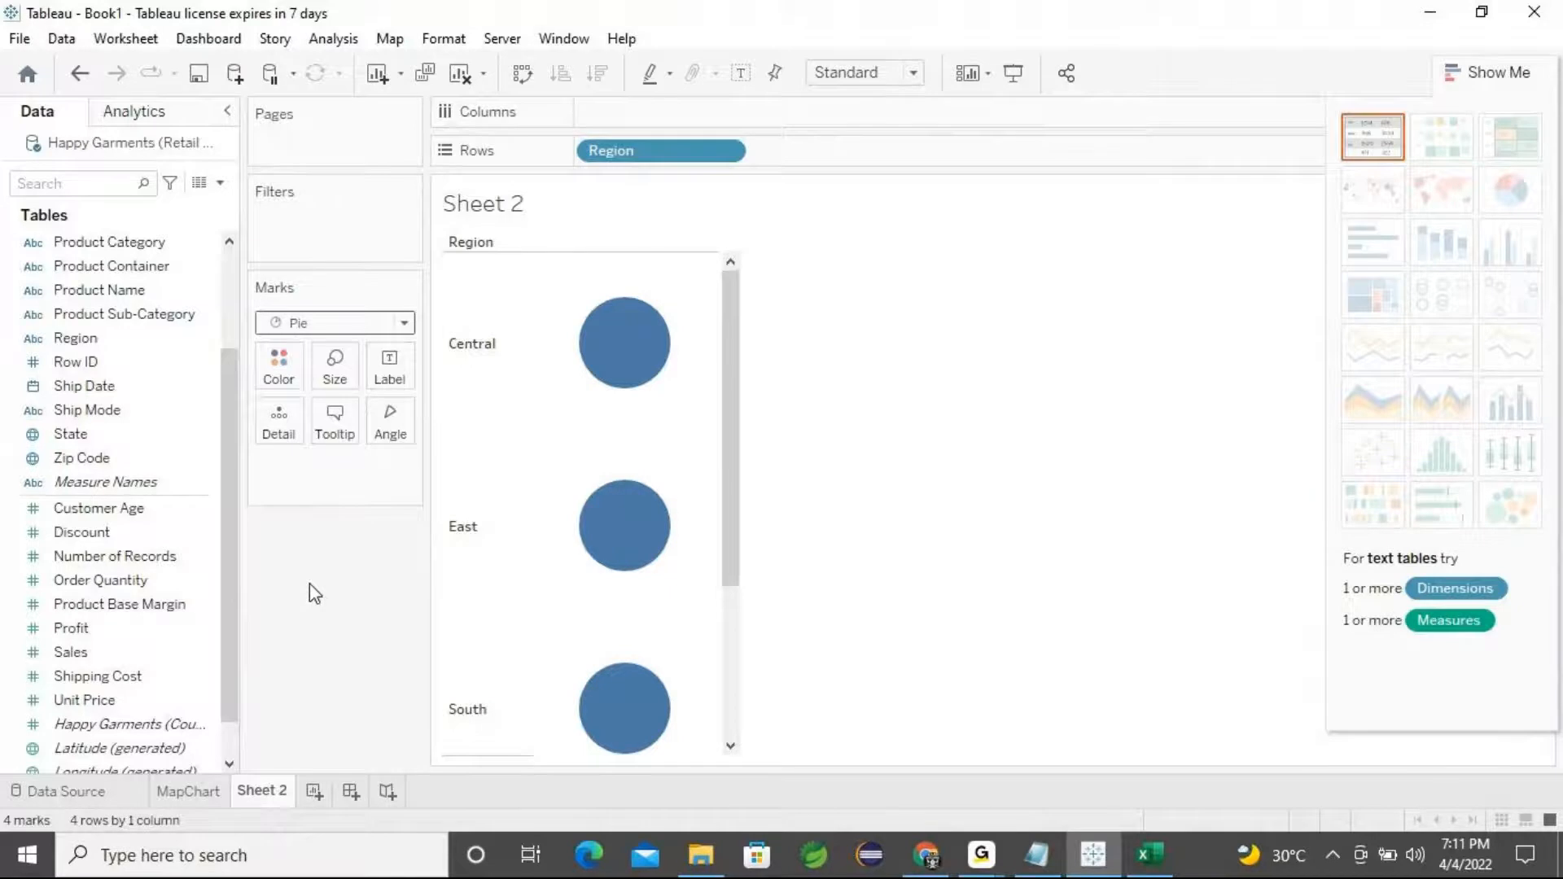
Scroll through the regional pie marks on Sheet 2
scroll(490, 490, "down", 3)
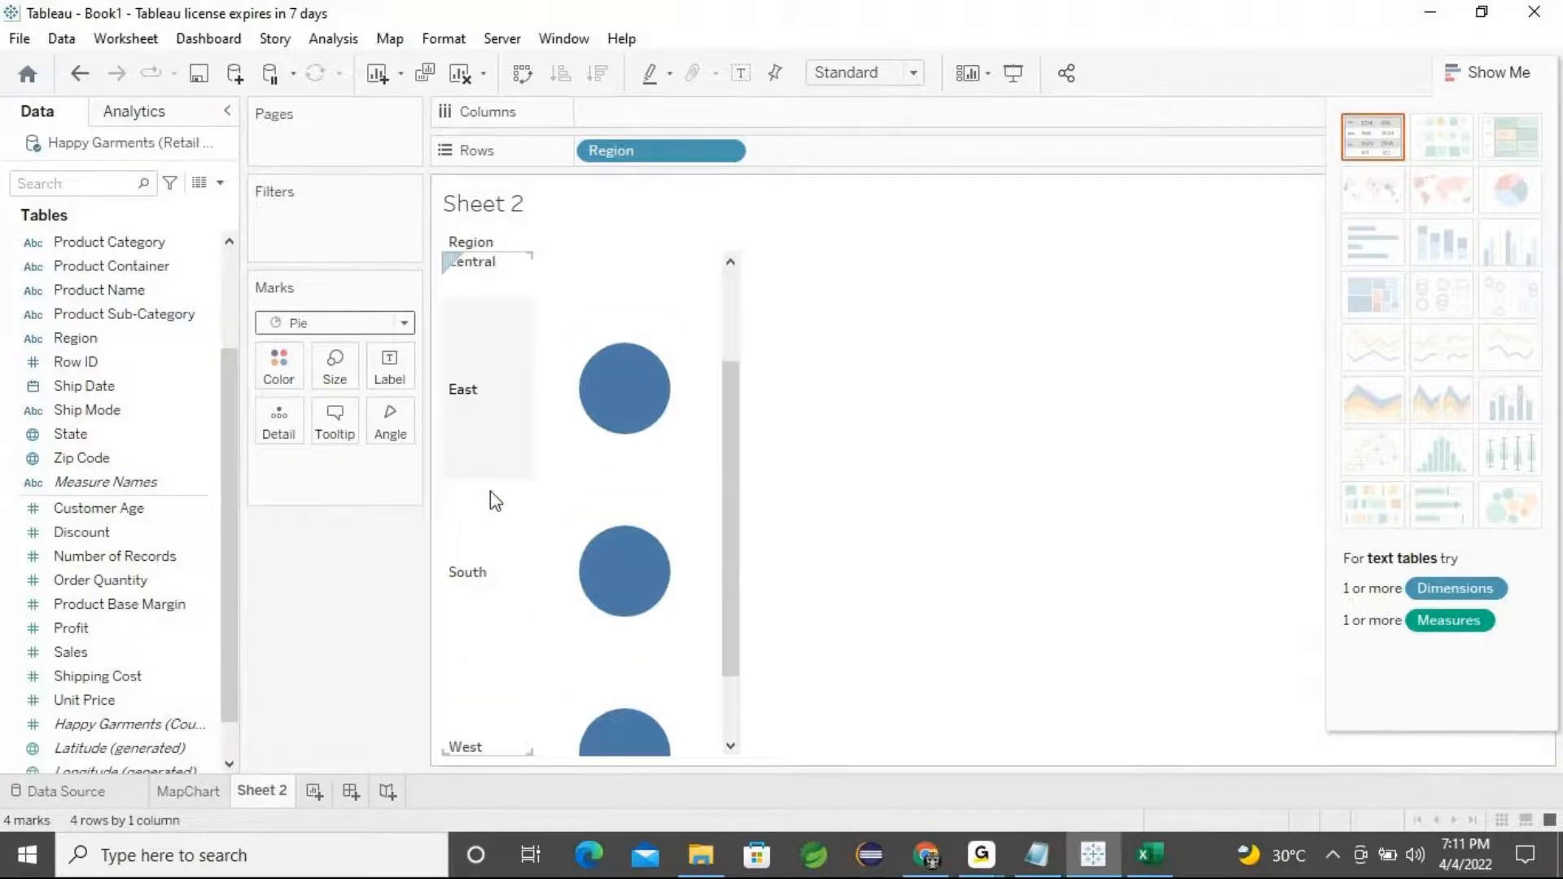
scroll(490, 491, "down", 1)
scroll(496, 570, "up", 3)
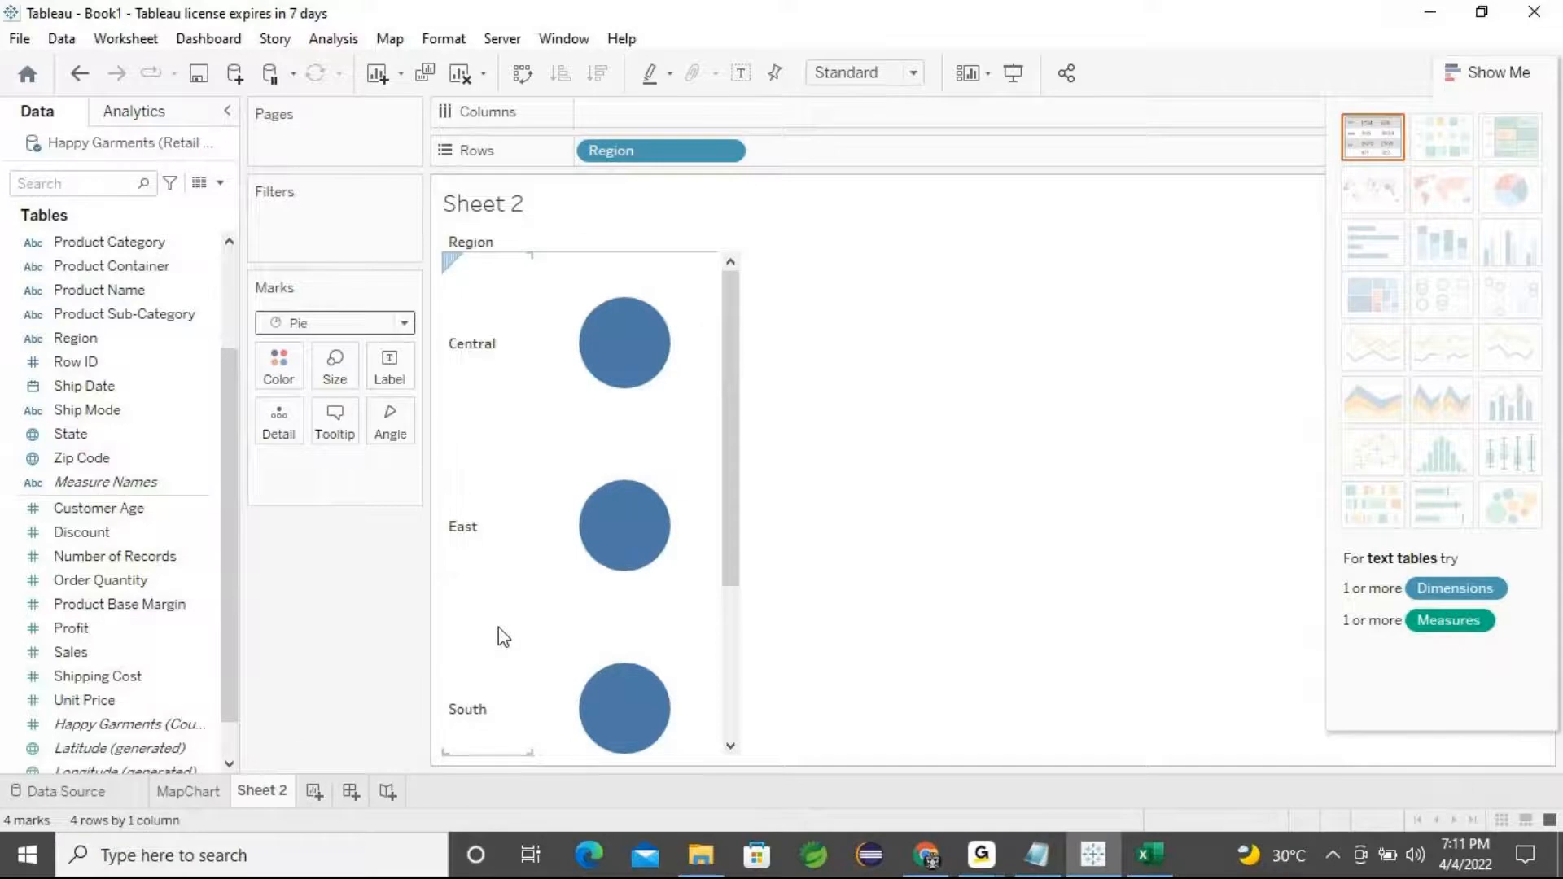
scroll(470, 561, "down", 2)
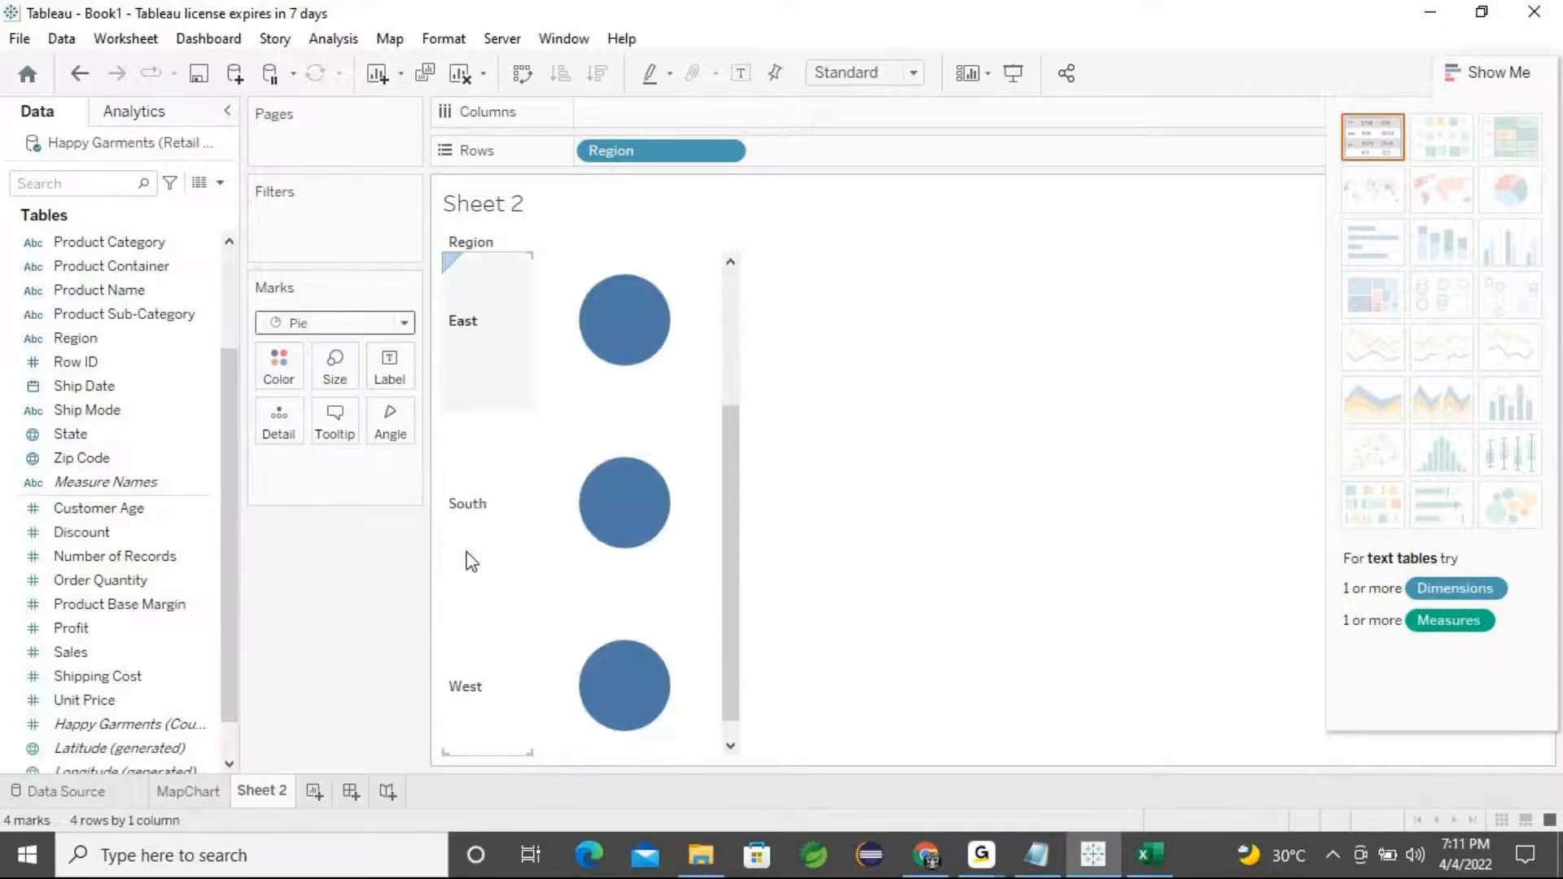
scroll(478, 642, "up", 2)
scroll(480, 643, "up", 1)
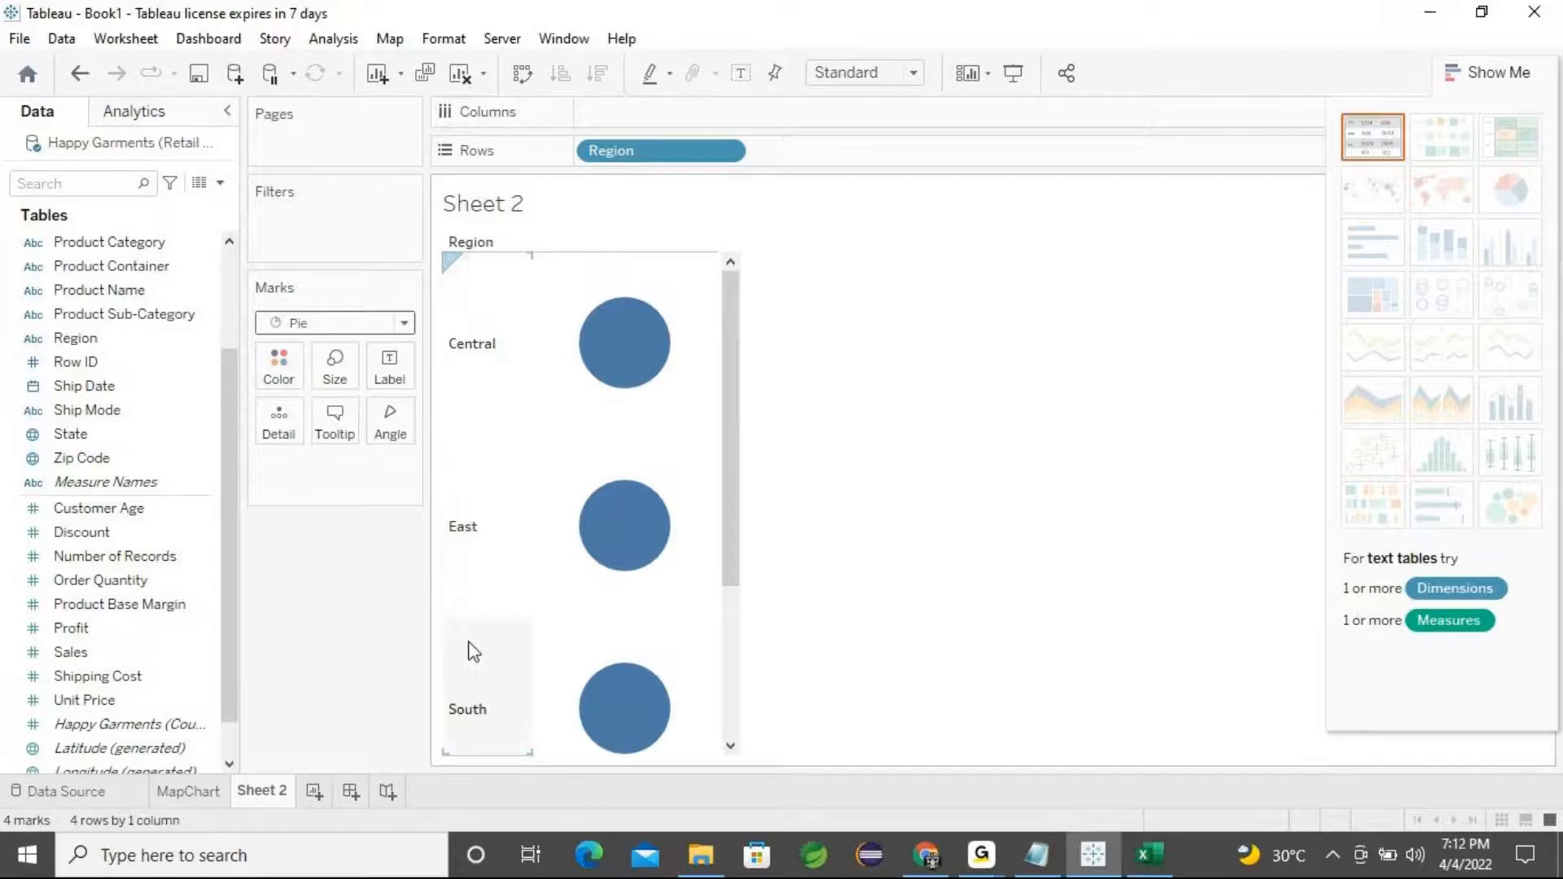
scroll(474, 651, "down", 3)
scroll(477, 682, "up", 1)
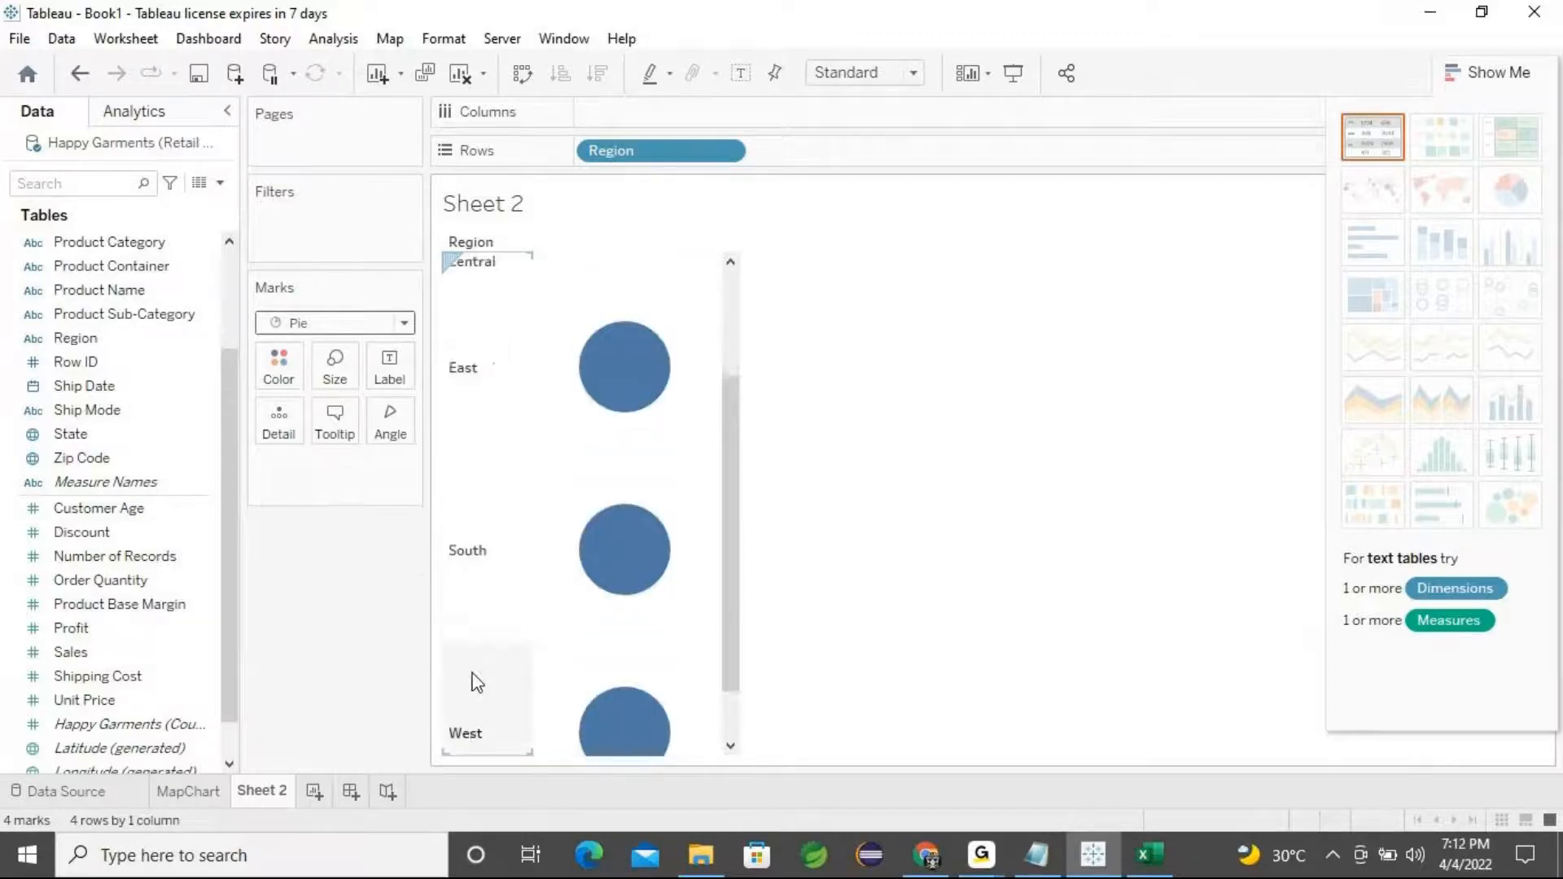
scroll(477, 682, "up", 2)
scroll(474, 673, "down", 2)
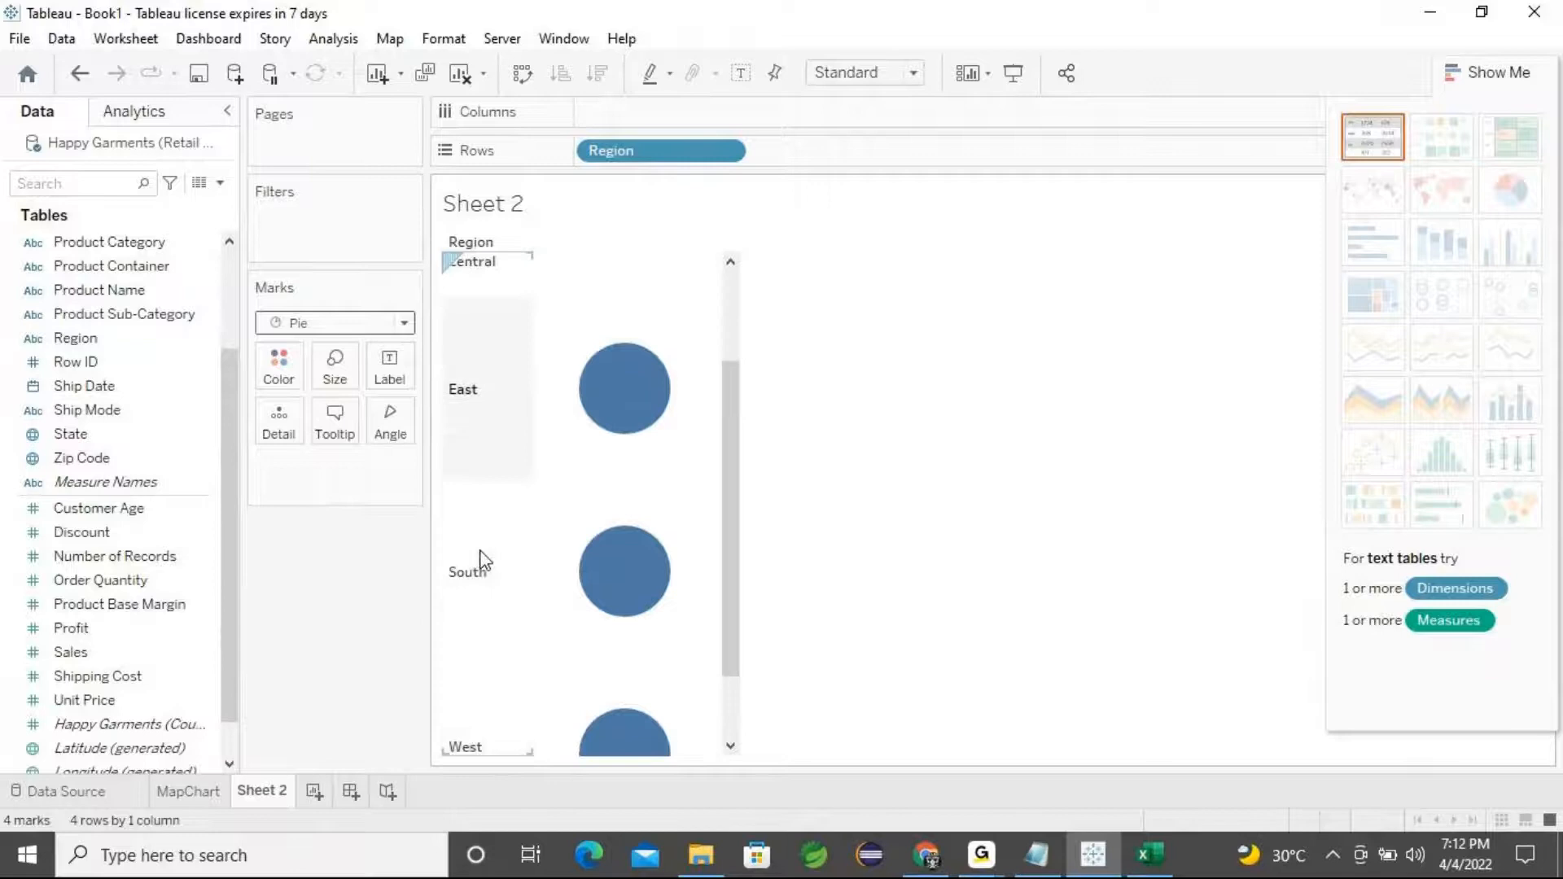
scroll(521, 561, "down", 1)
scroll(569, 461, "up", 2)
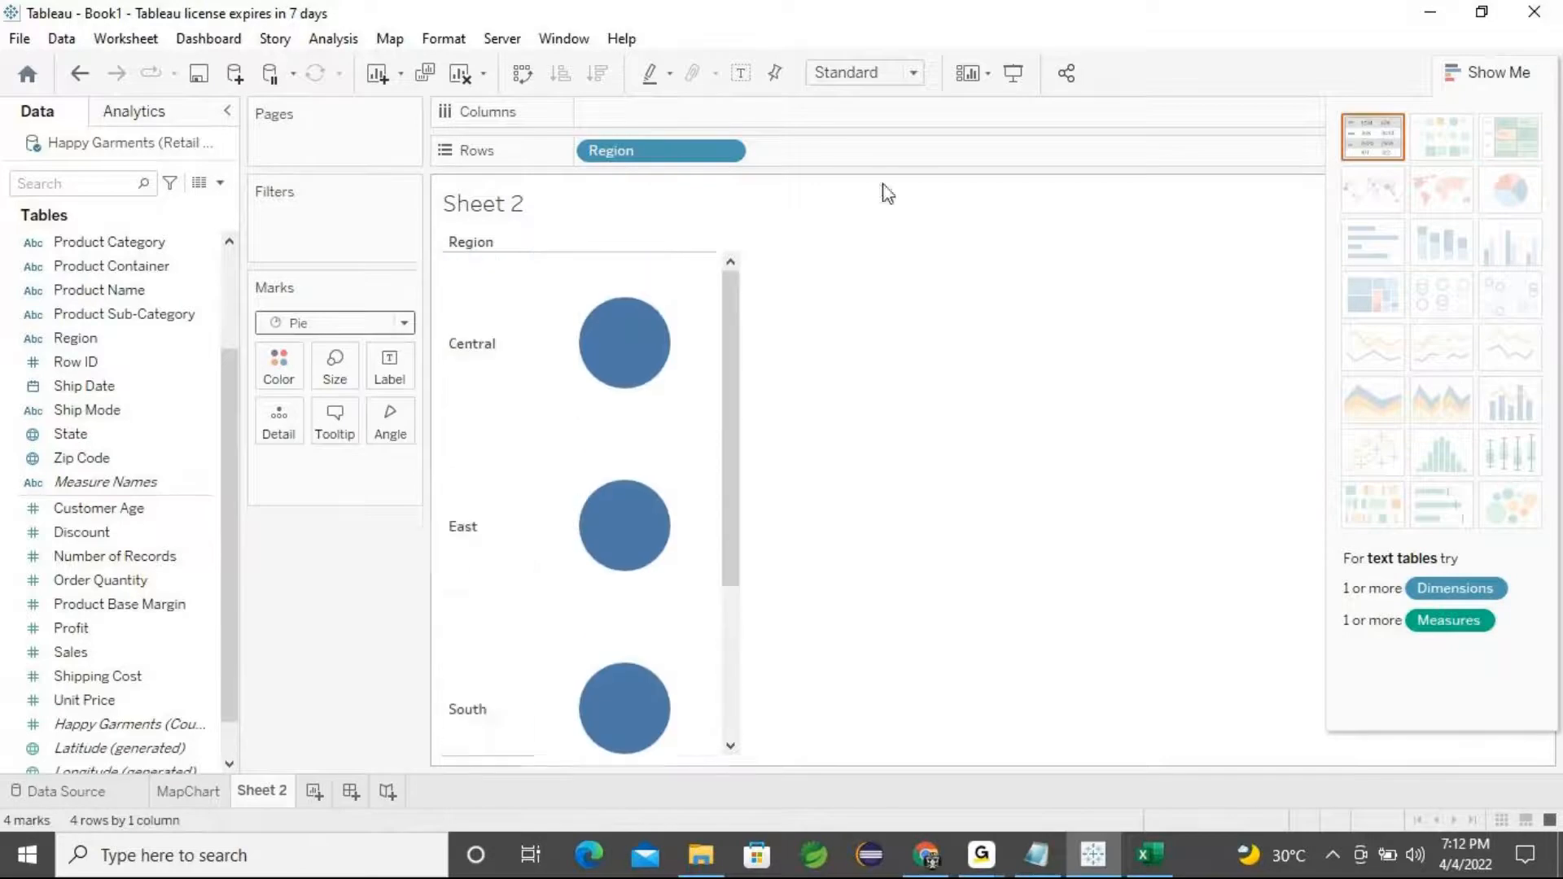
left_click_drag(654, 159, 688, 116)
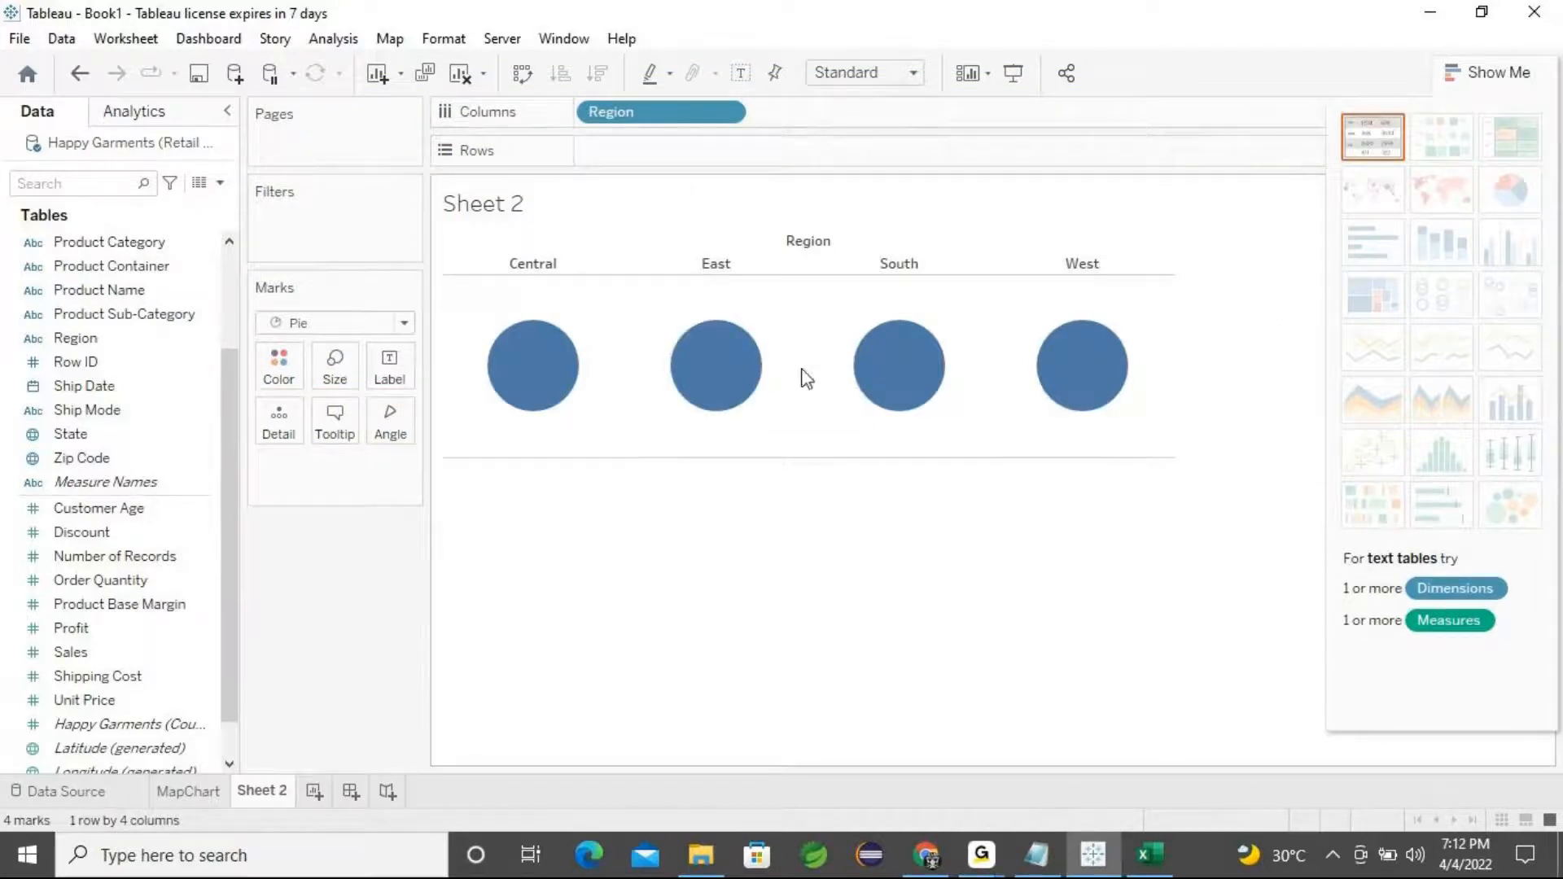
left_click_drag(579, 111, 342, 682)
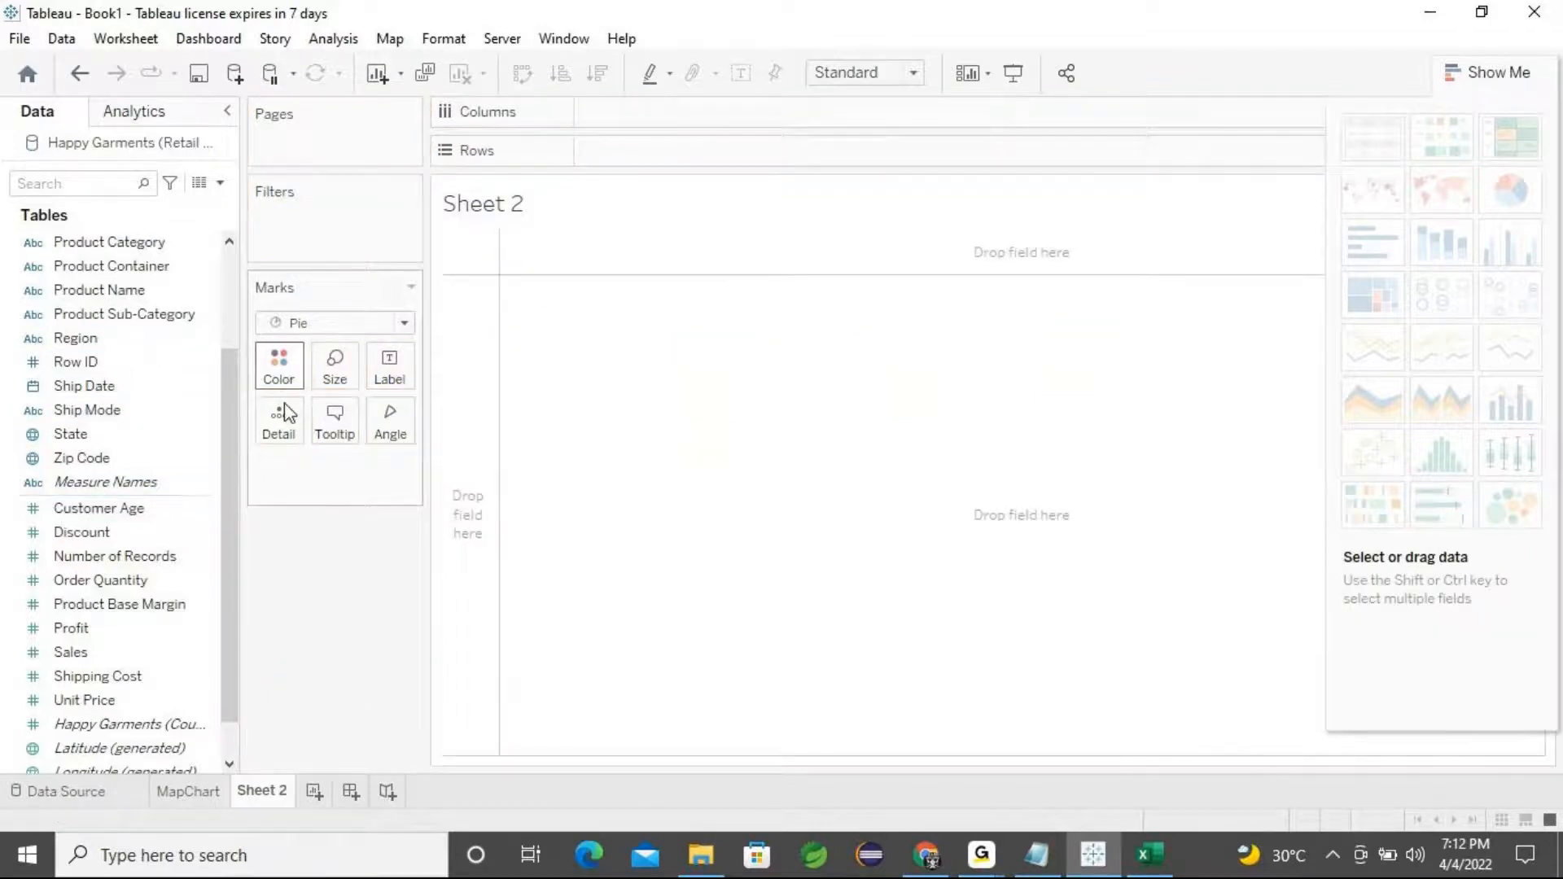
double_click(94, 342)
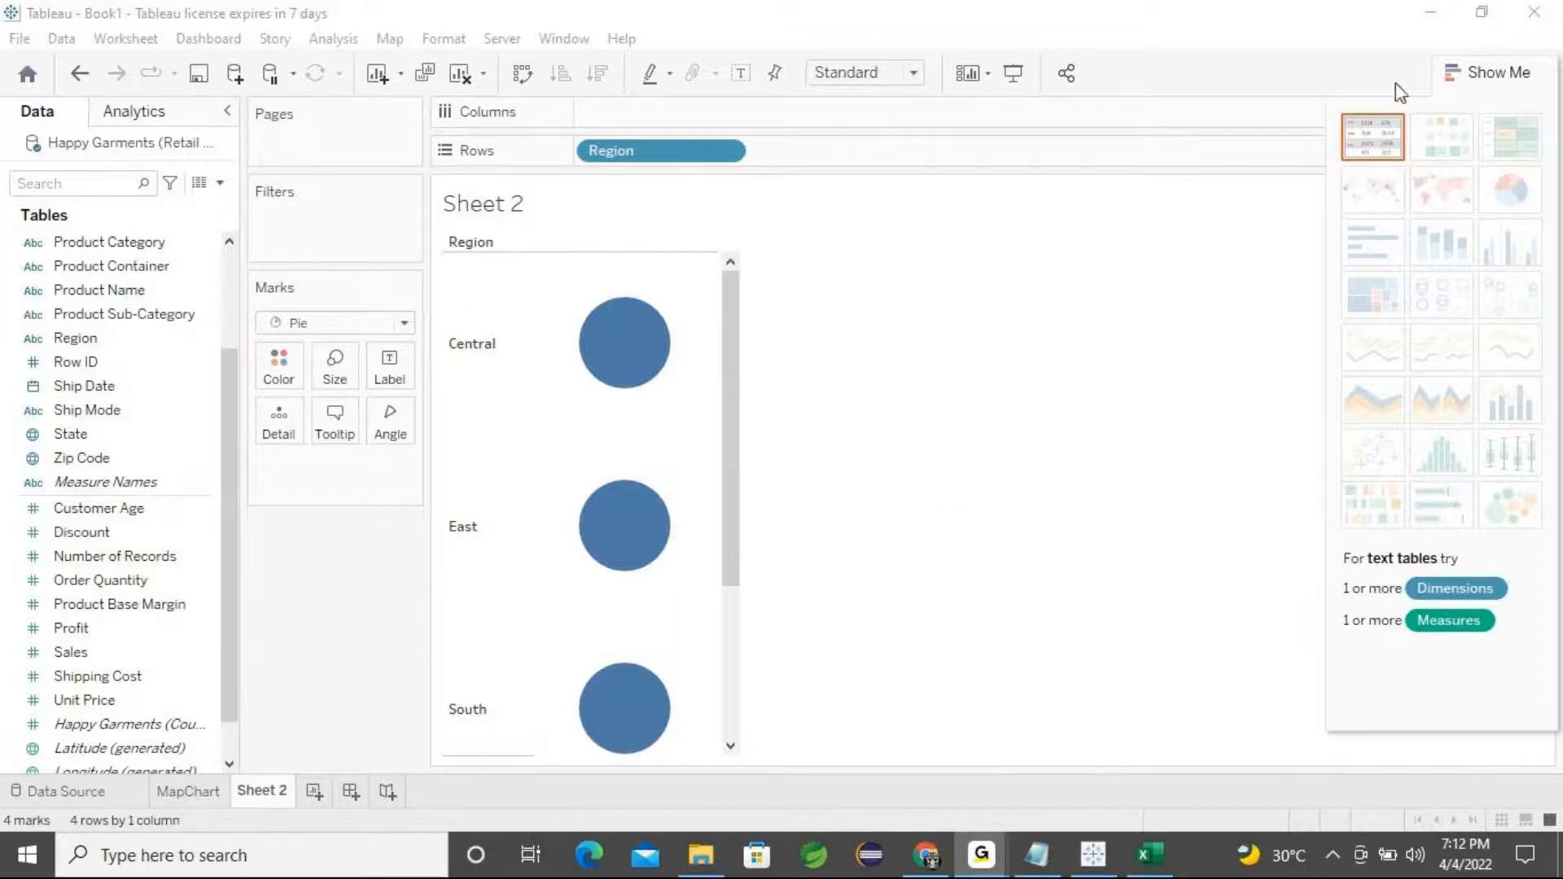
left_click(1427, 20)
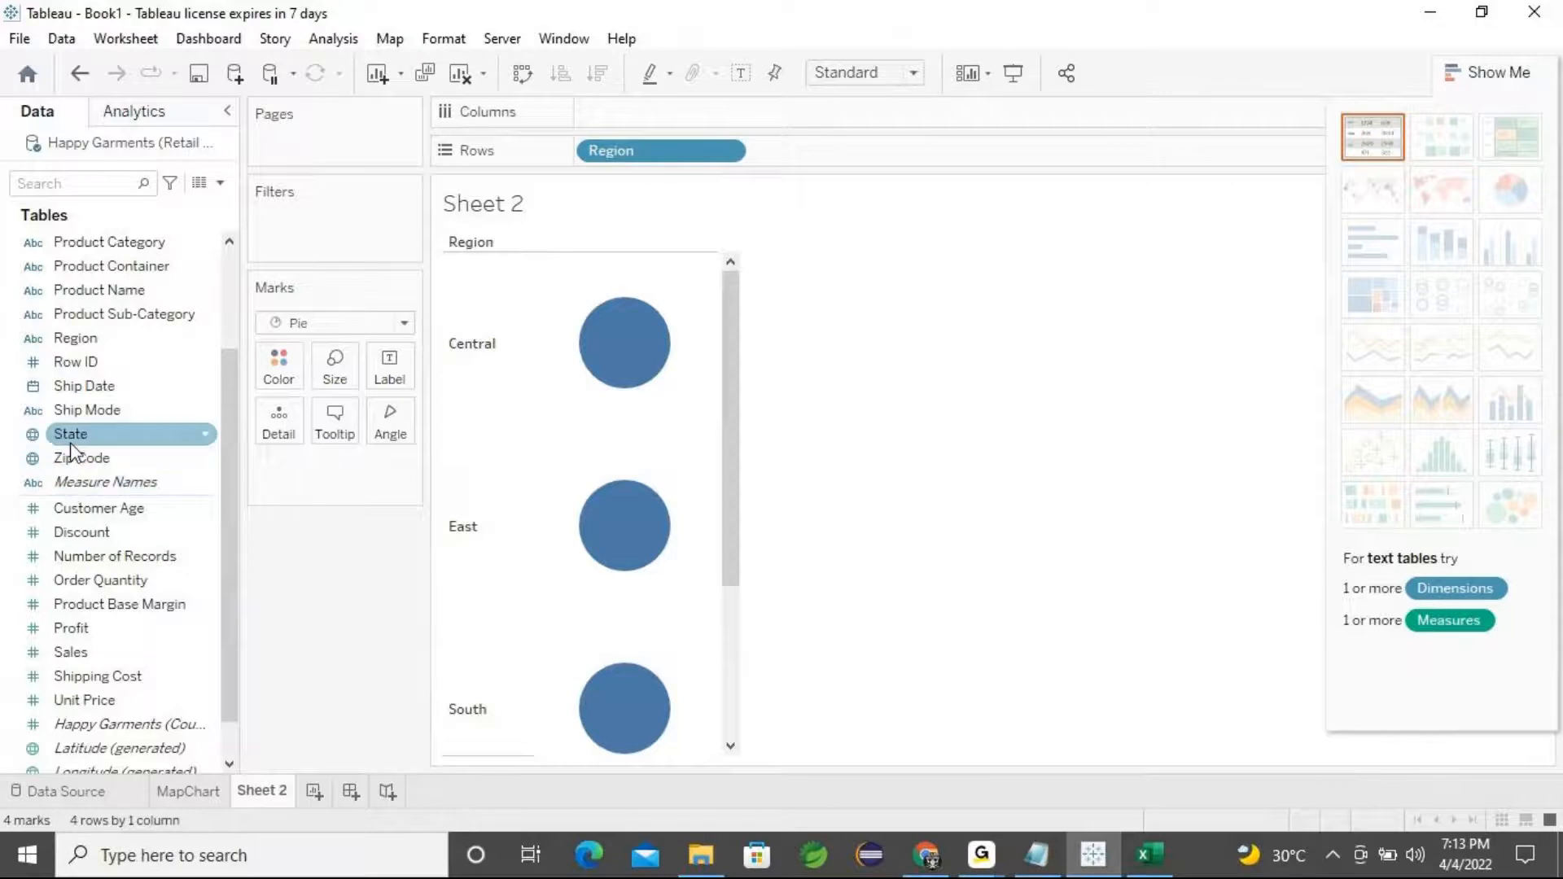
Color the regional pie marks by Region
left_click_drag(73, 338, 287, 374)
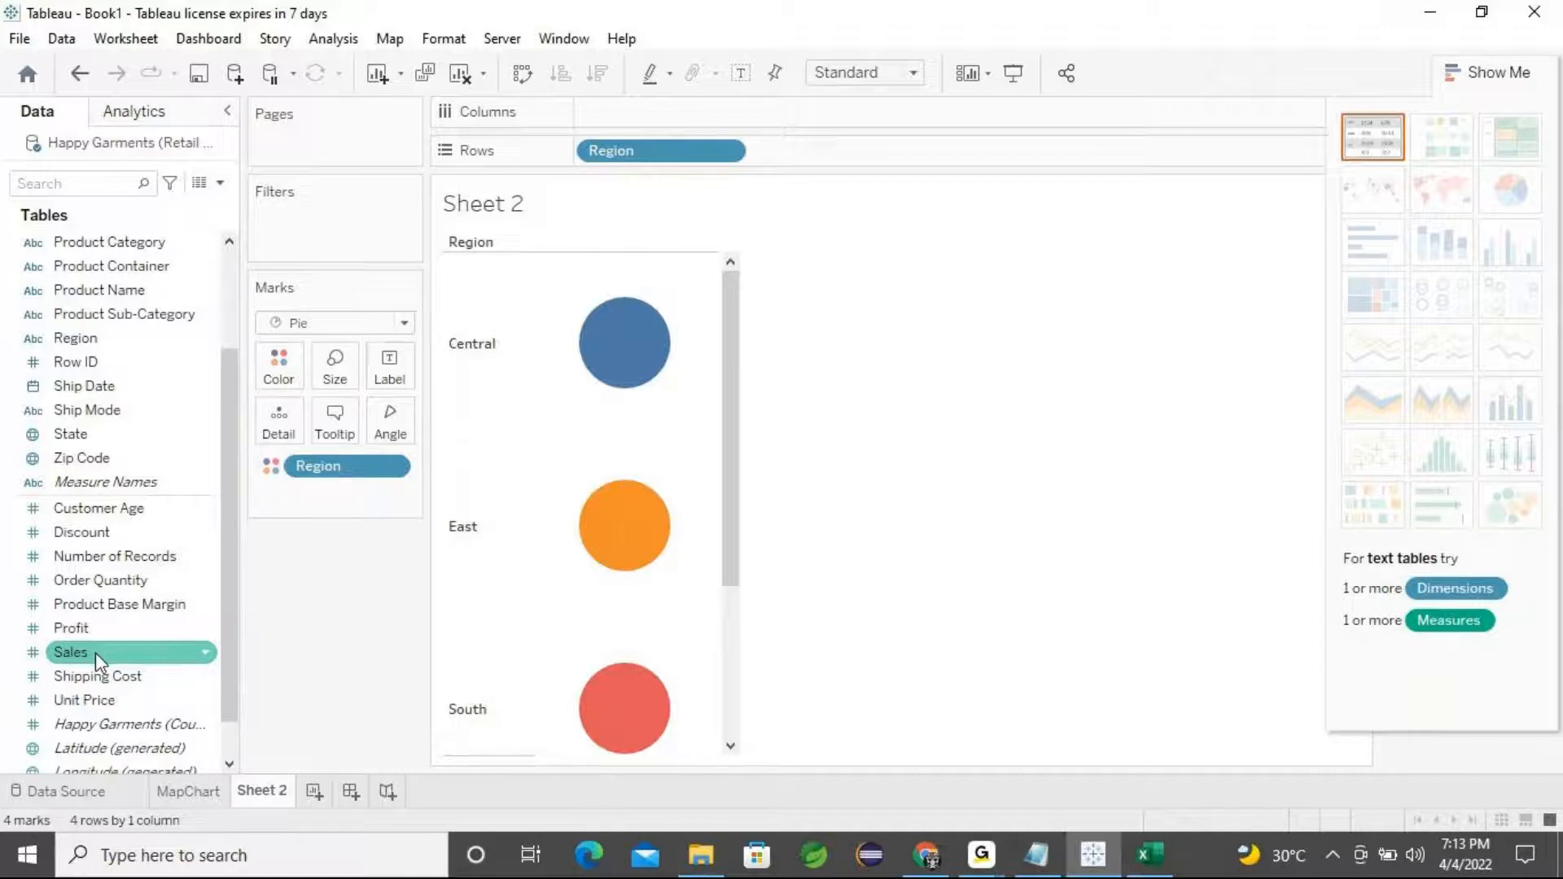
left_click_drag(98, 661, 395, 424)
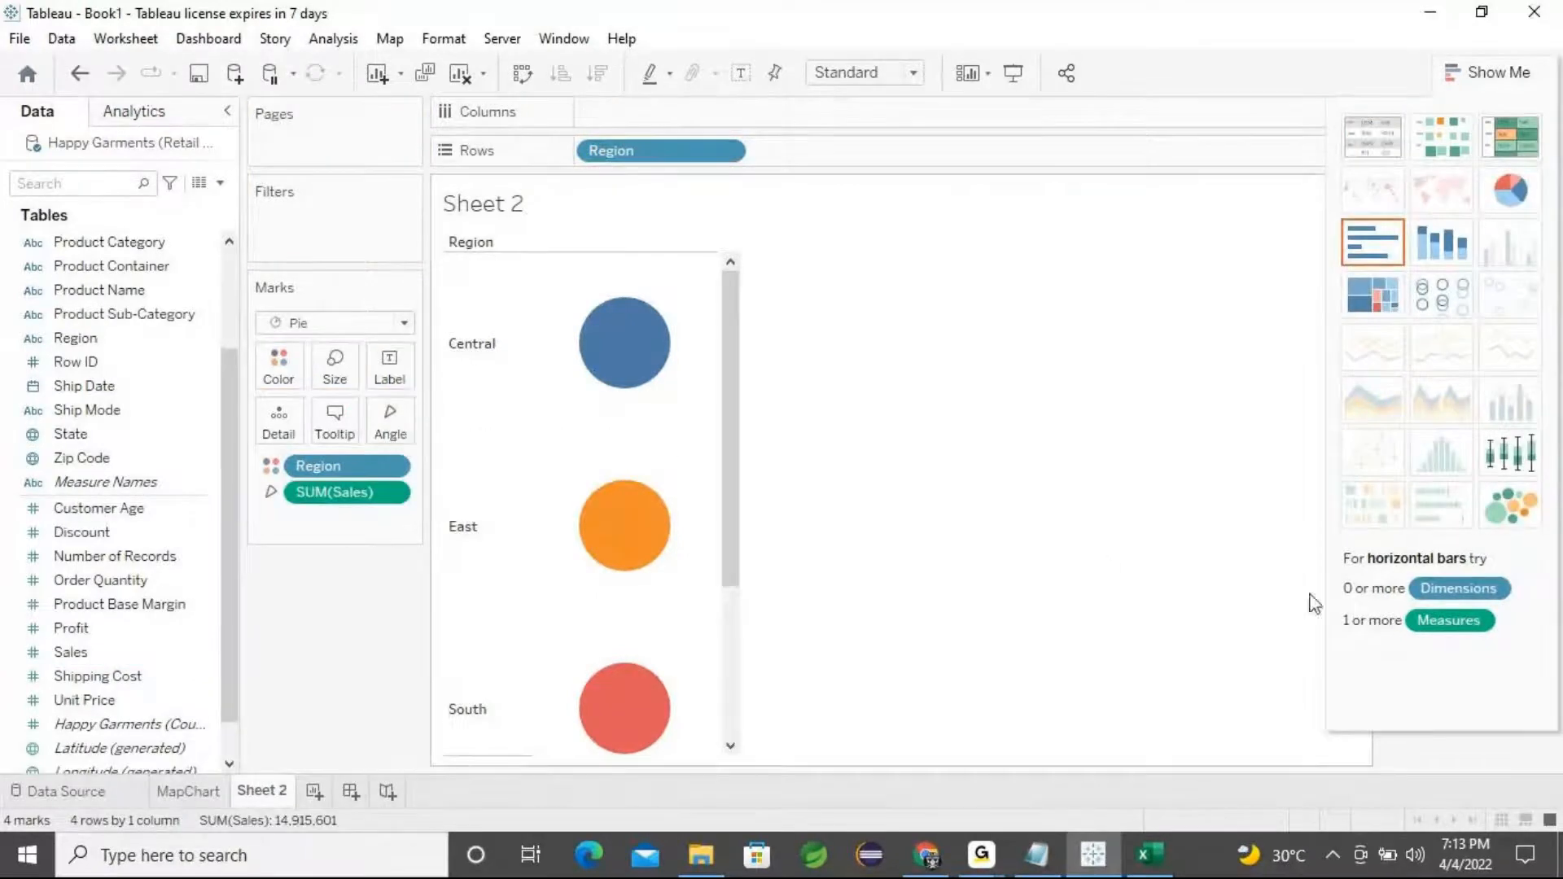
left_click(1520, 202)
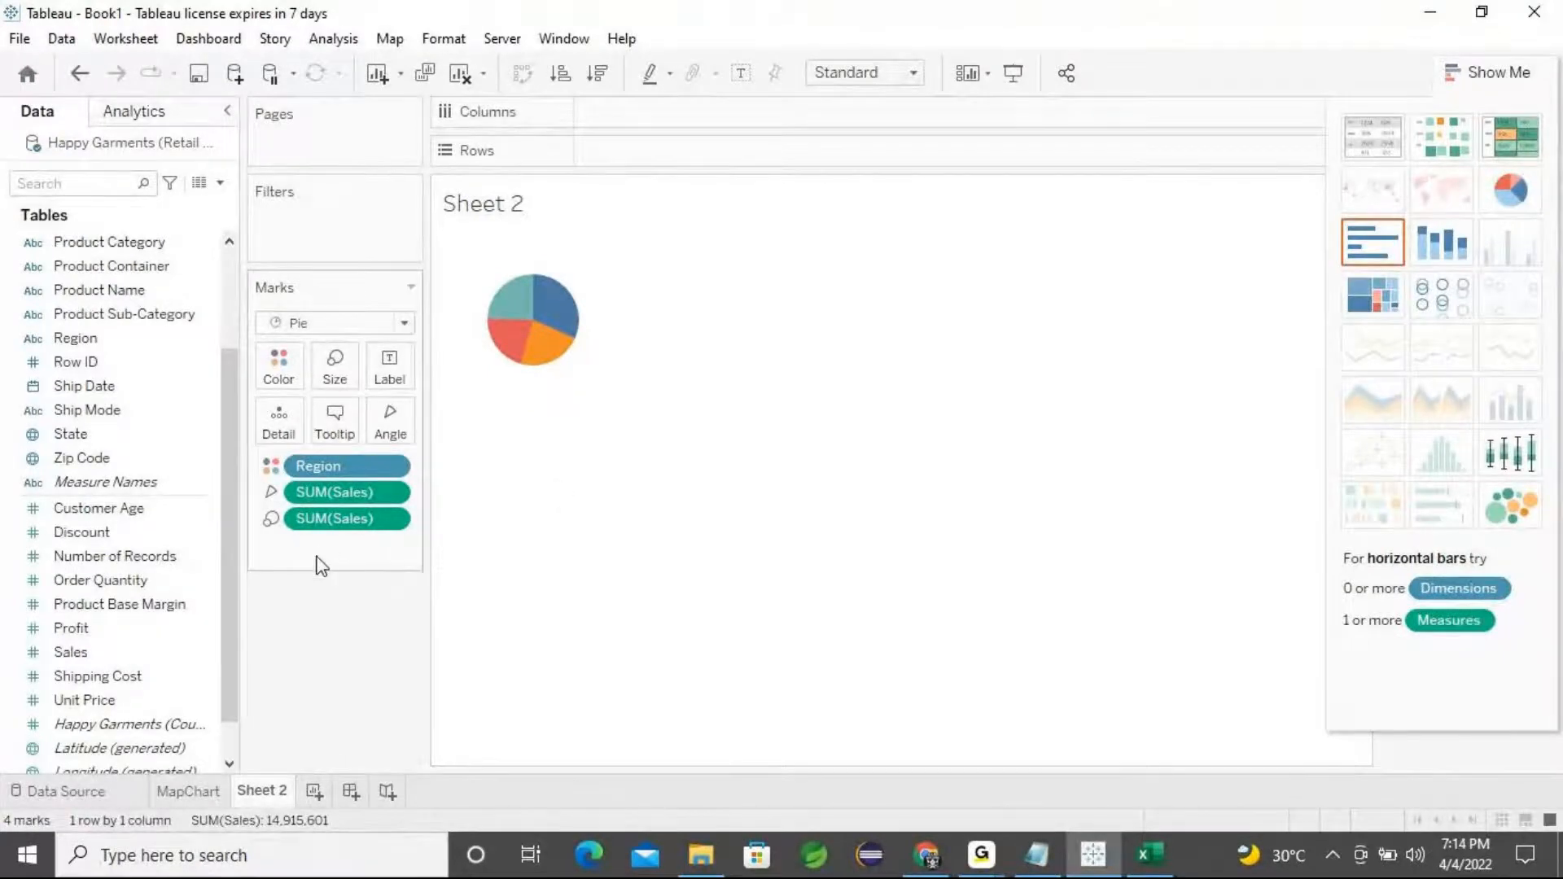
key("ctrl+z")
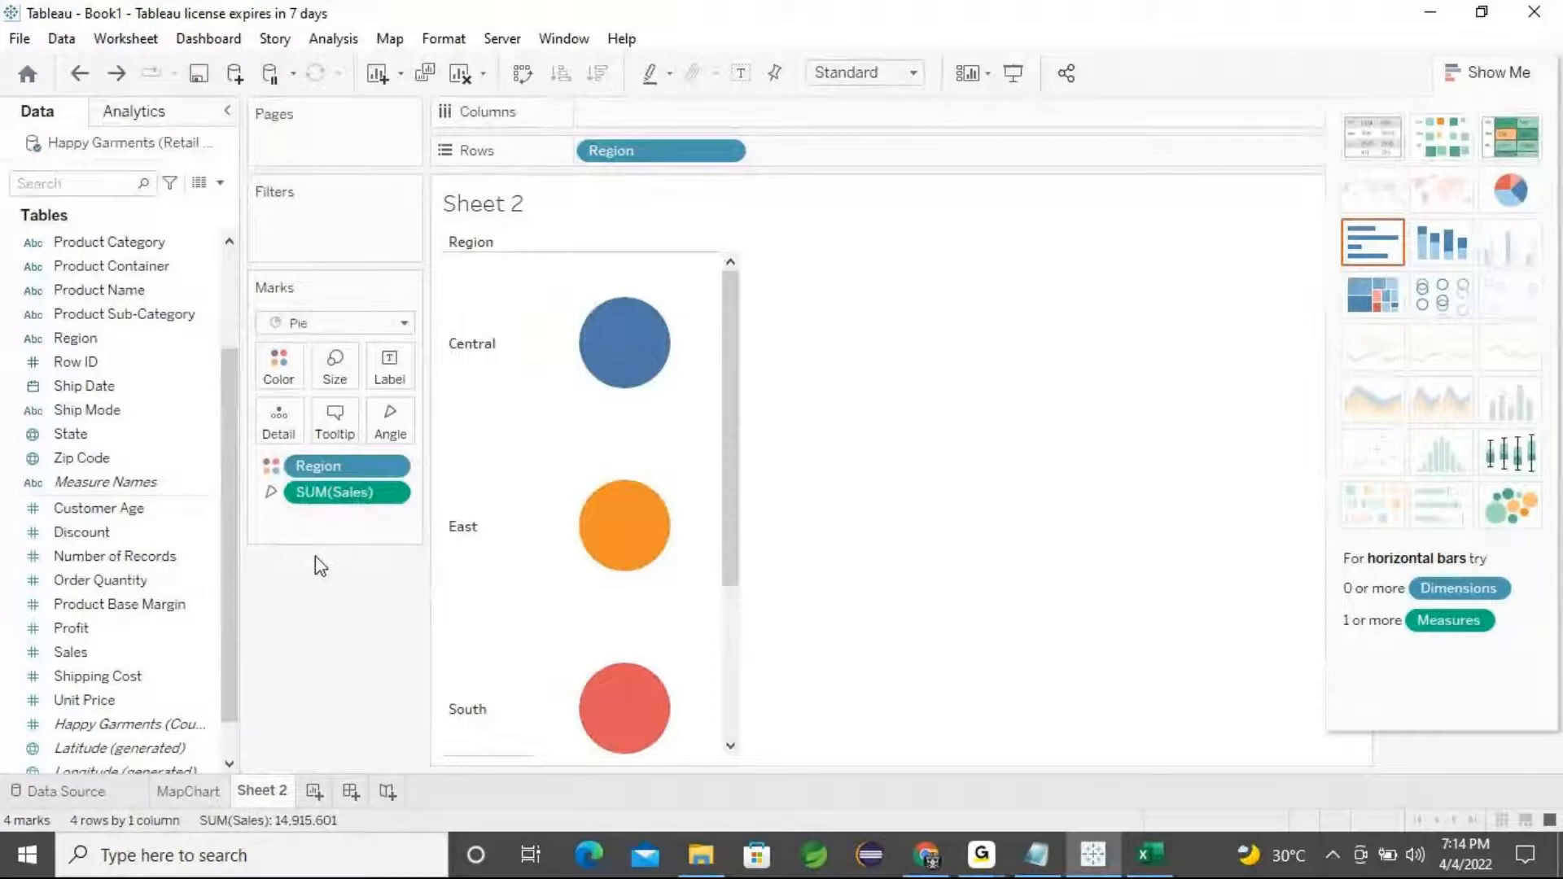
left_click_drag(346, 492, 340, 671)
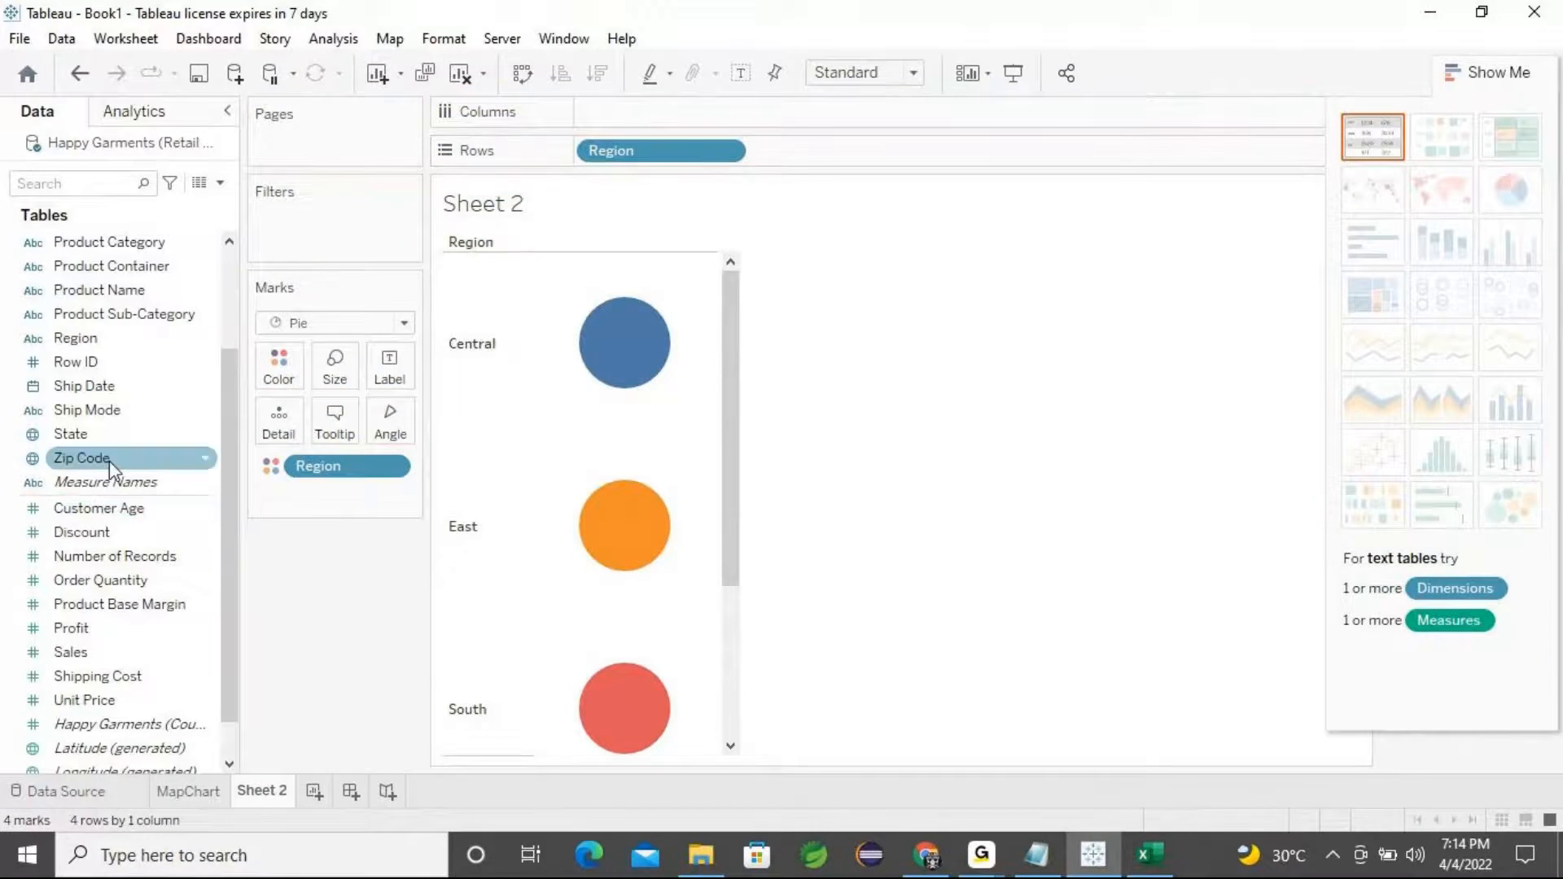
Scroll through the colored regional pies on Sheet 2
mouse_move(599, 376)
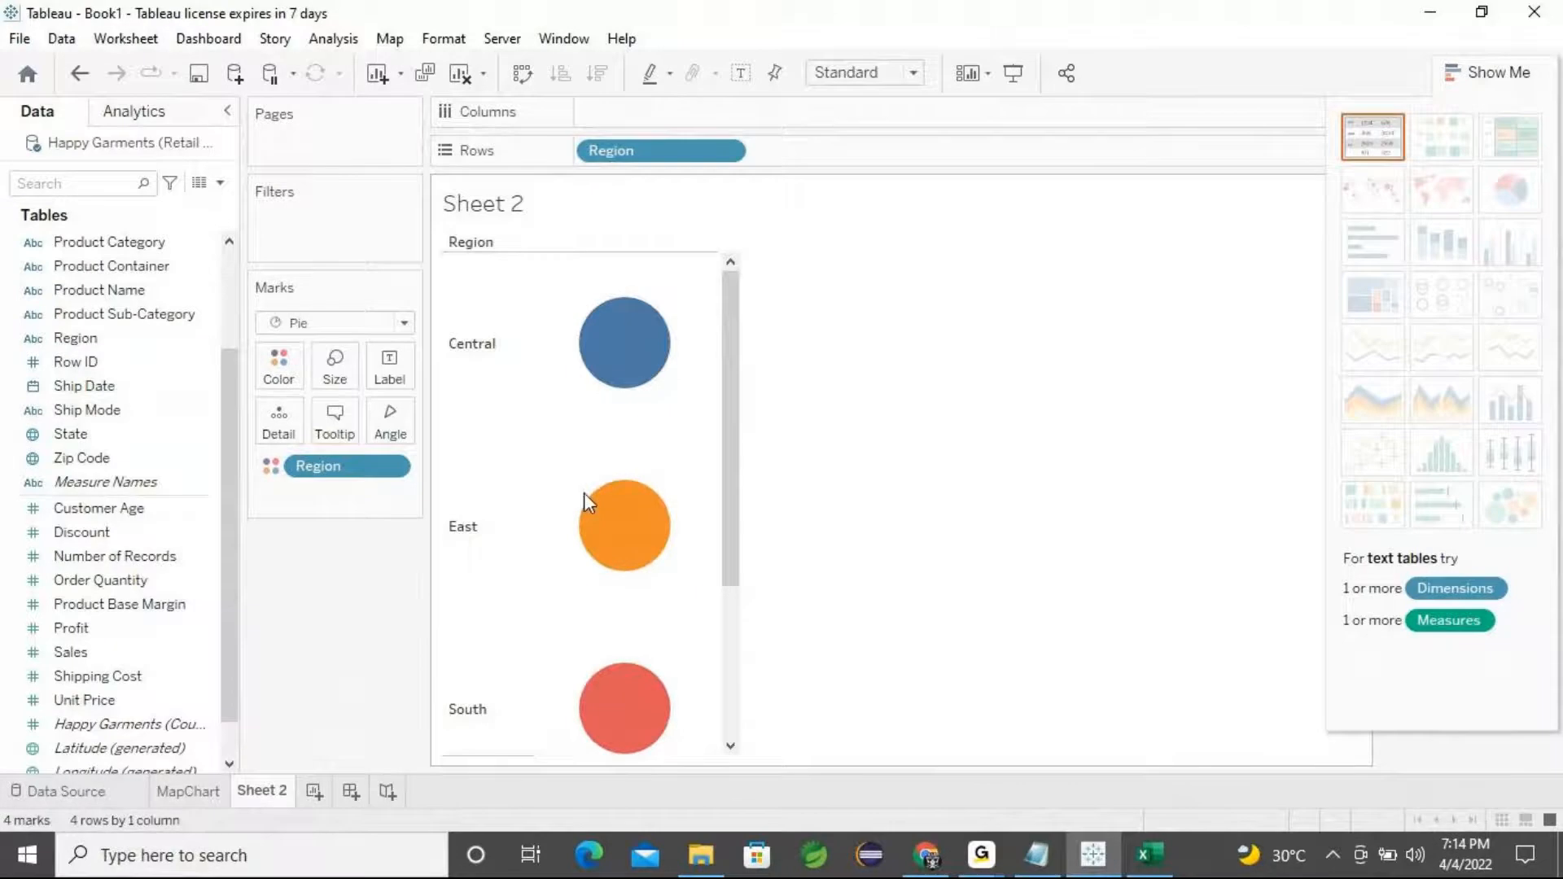
scroll(596, 723, "down", 1)
scroll(597, 723, "down", 2)
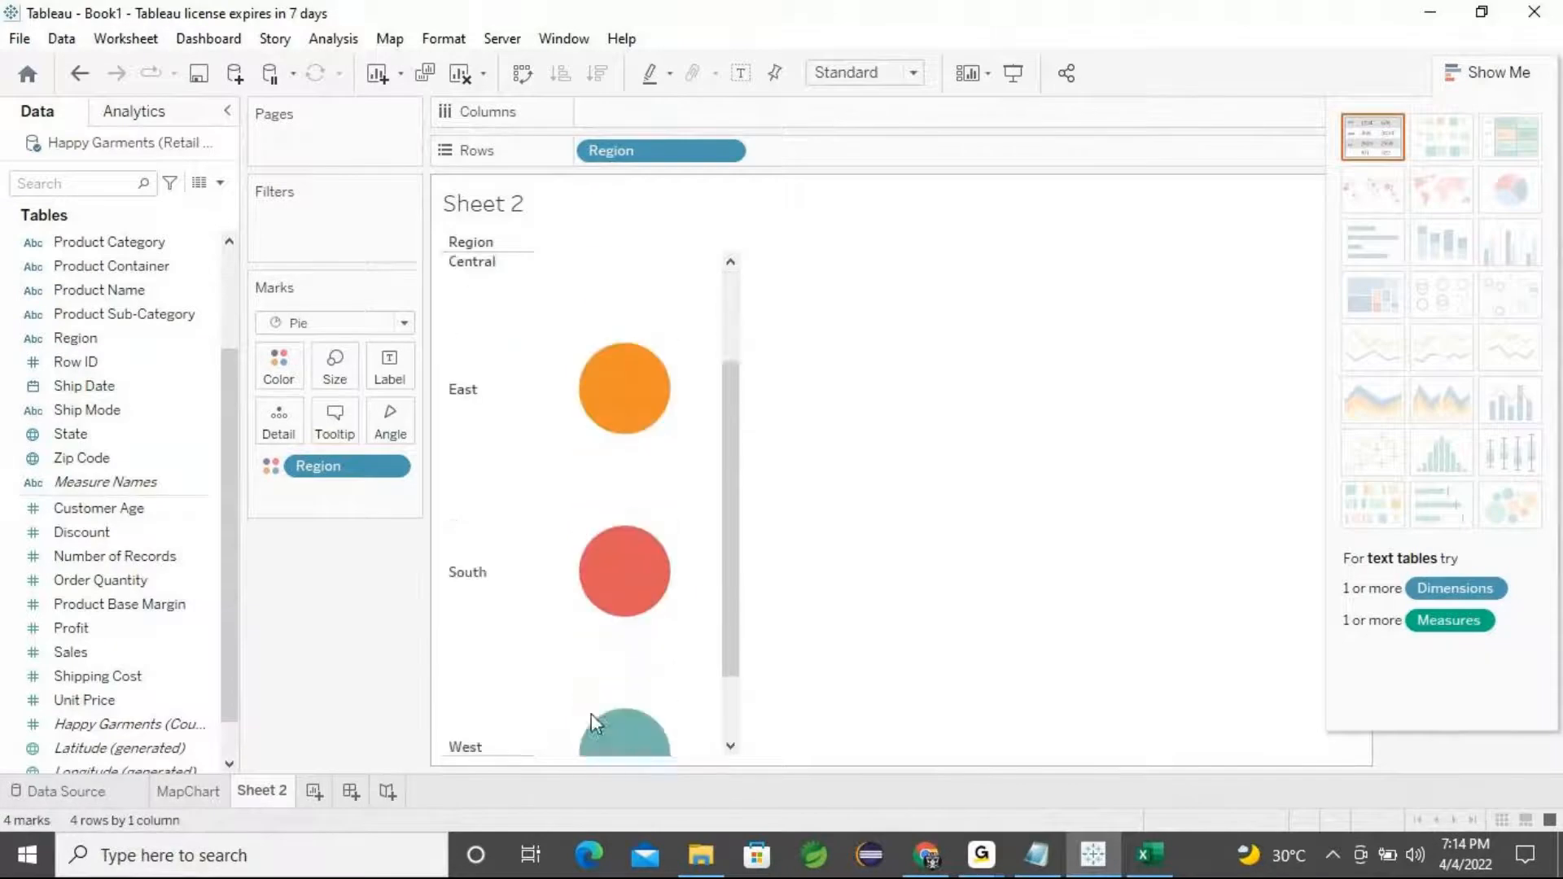
mouse_move(591, 719)
scroll(591, 720, "up", 3)
mouse_move(600, 534)
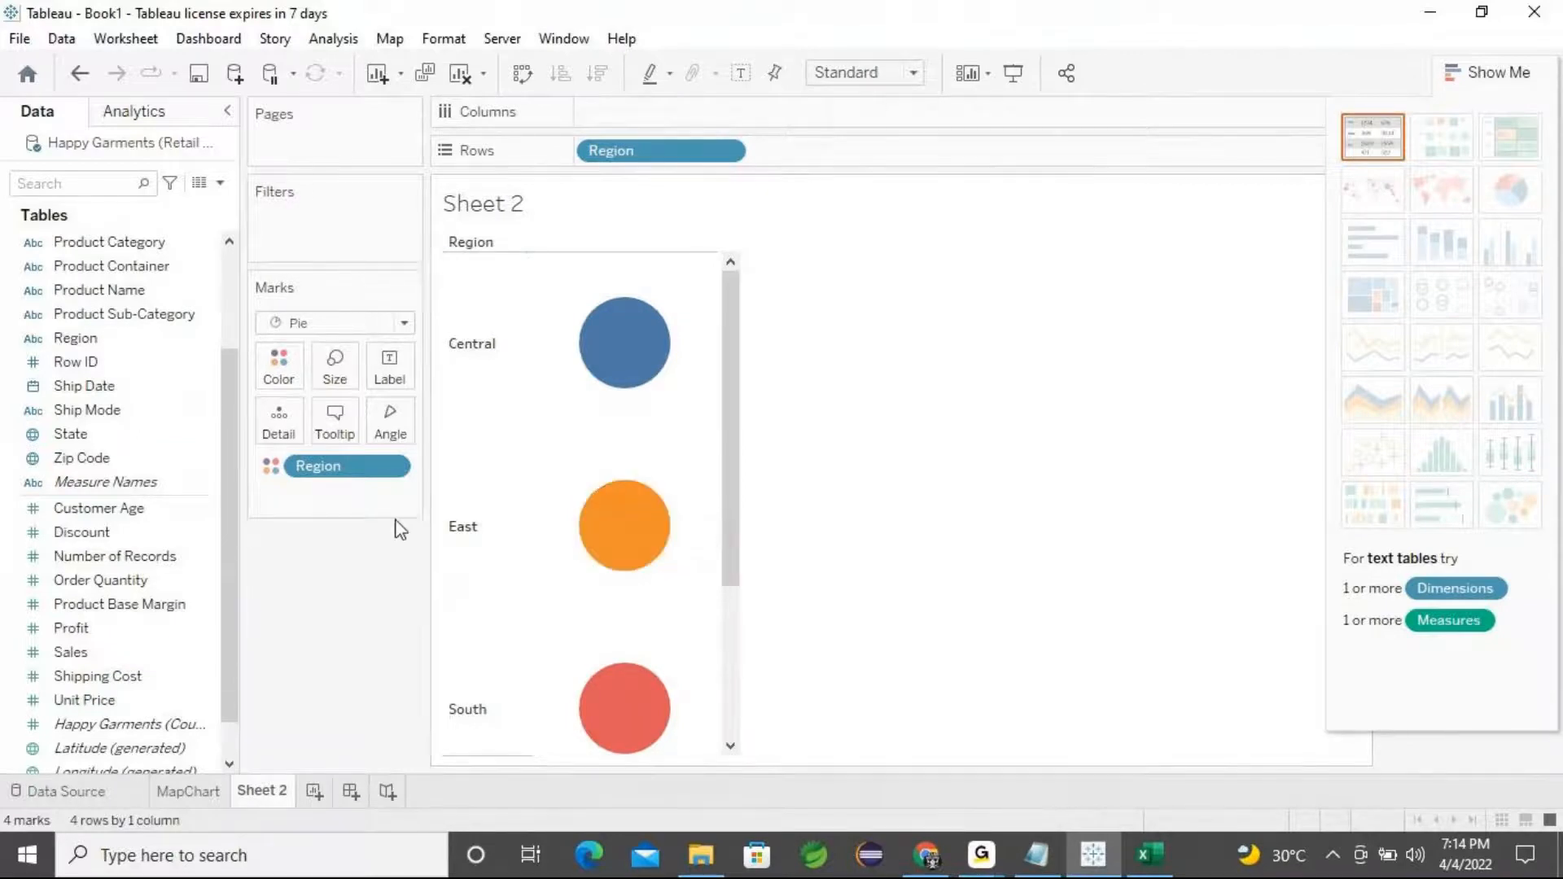
left_click_drag(339, 465, 159, 433)
left_click_drag(89, 339, 289, 383)
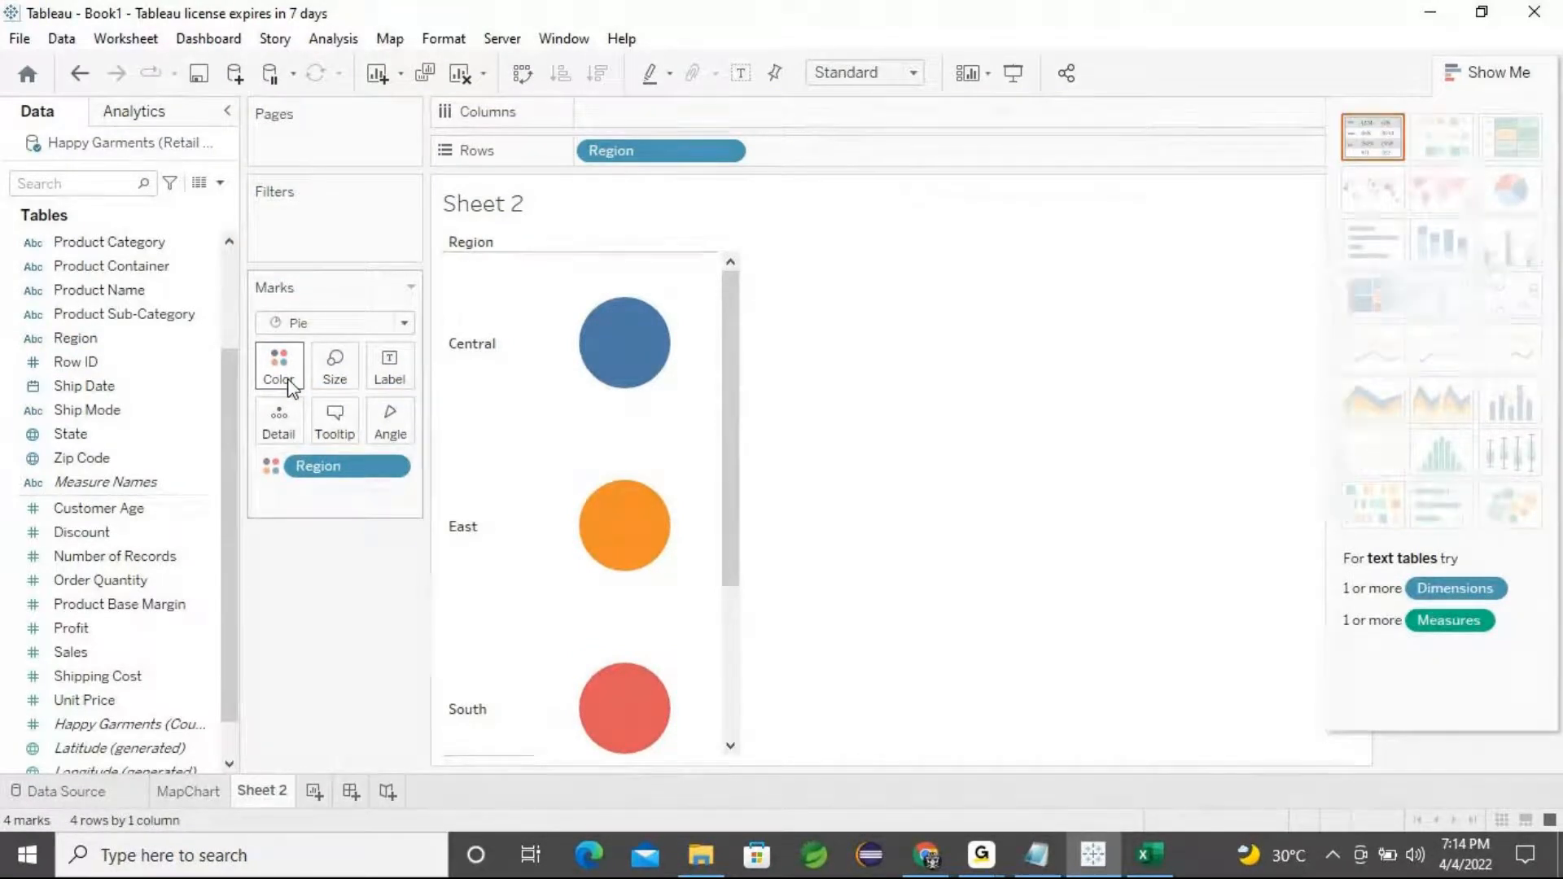
scroll(596, 492, "down", 3)
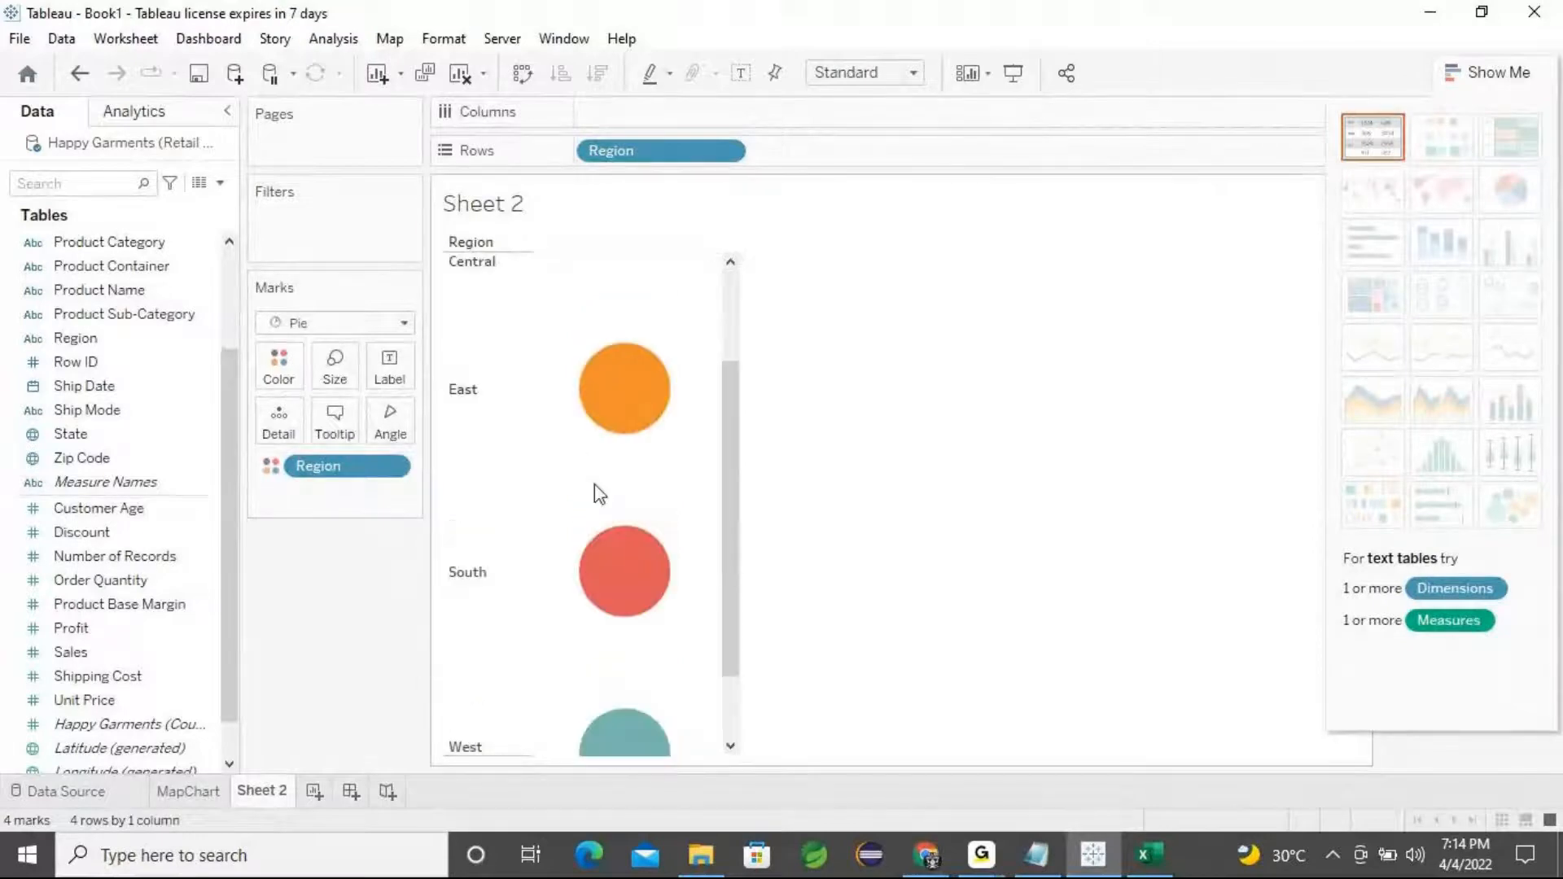
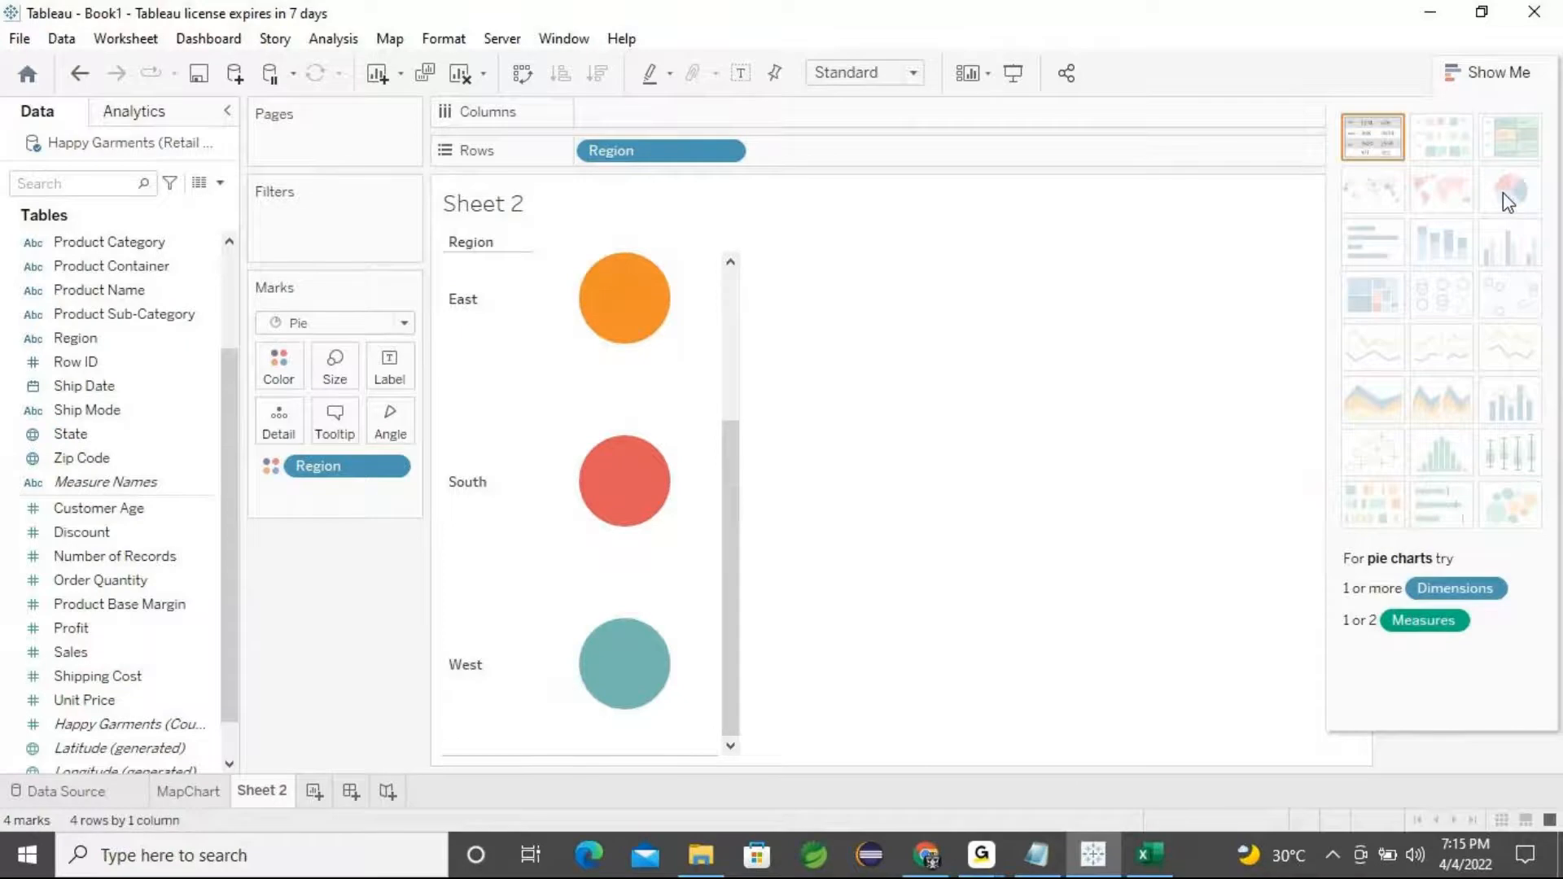
left_click(974, 843)
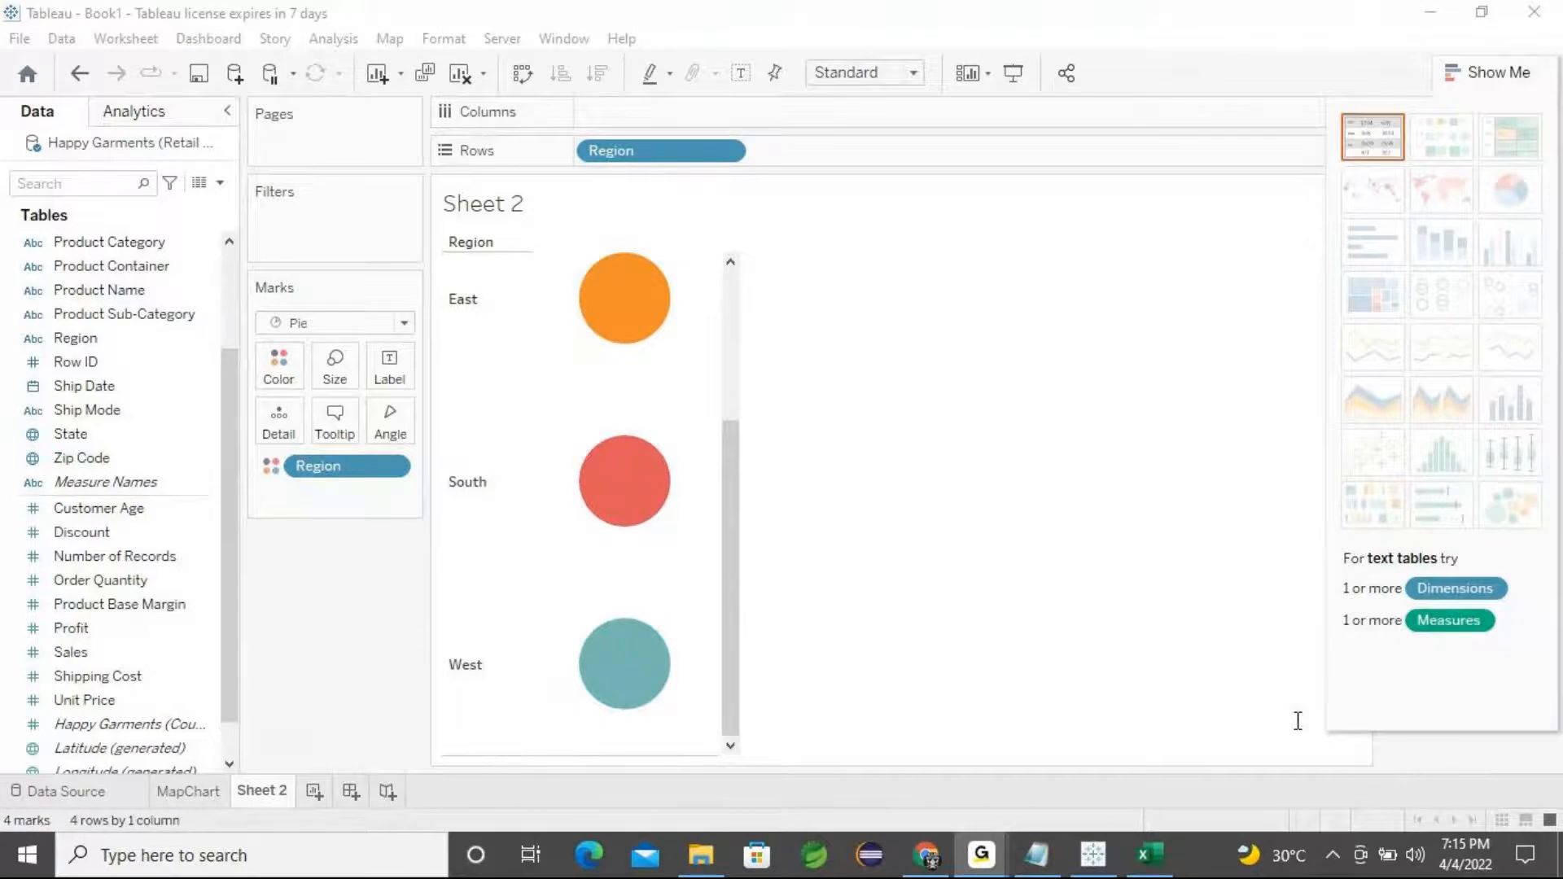
left_click(1439, 17)
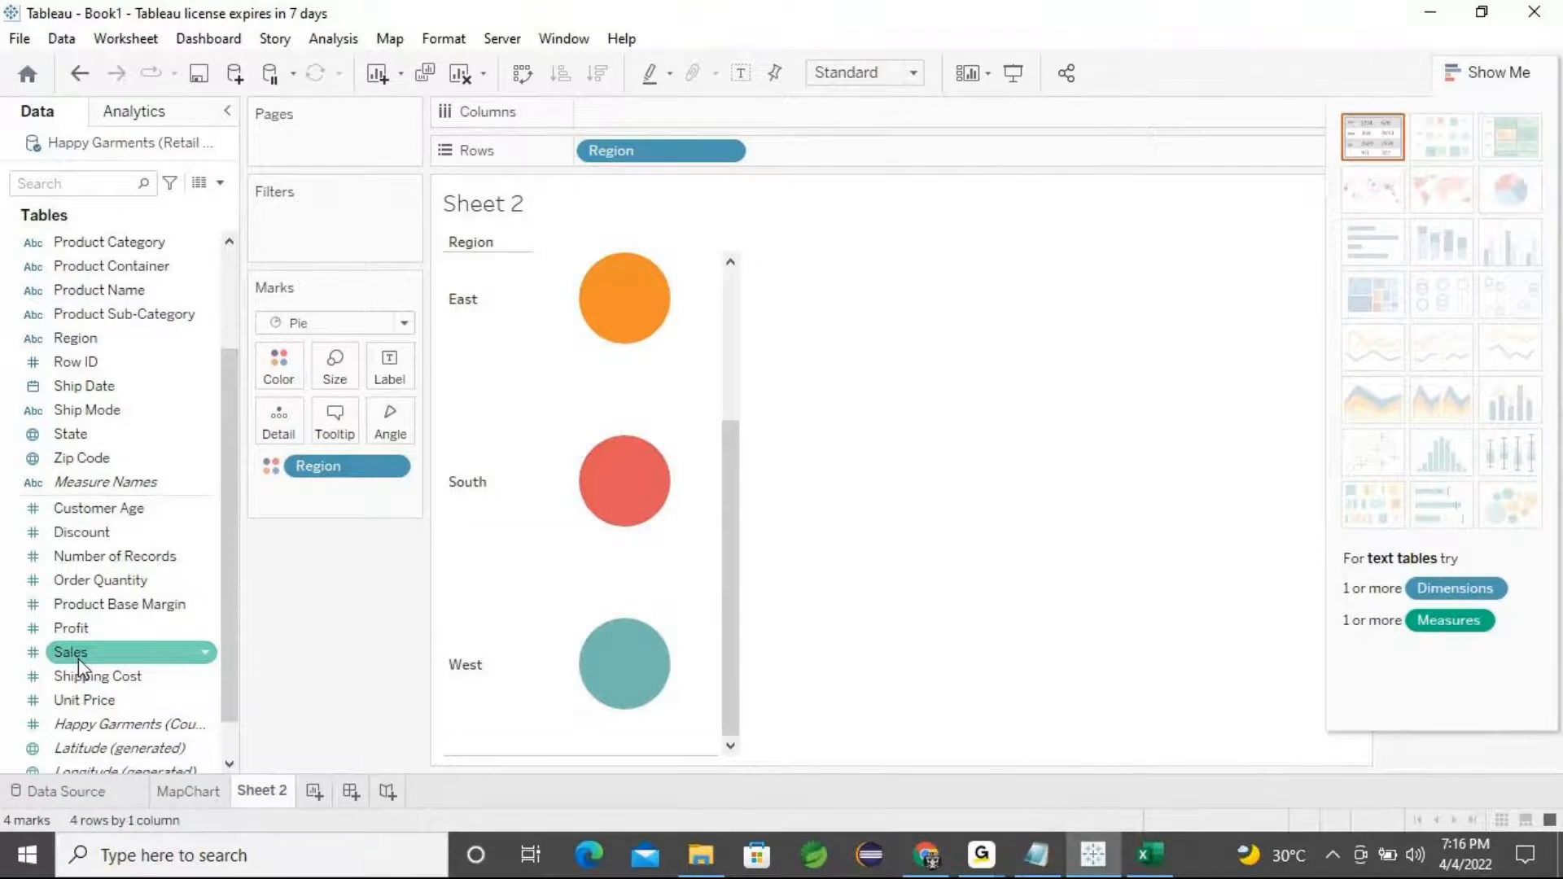
Build a single pie of Sales split by Region using Sales on Angle and the Show Me pie chart, fitted to Entire View
left_click_drag(75, 657, 390, 431)
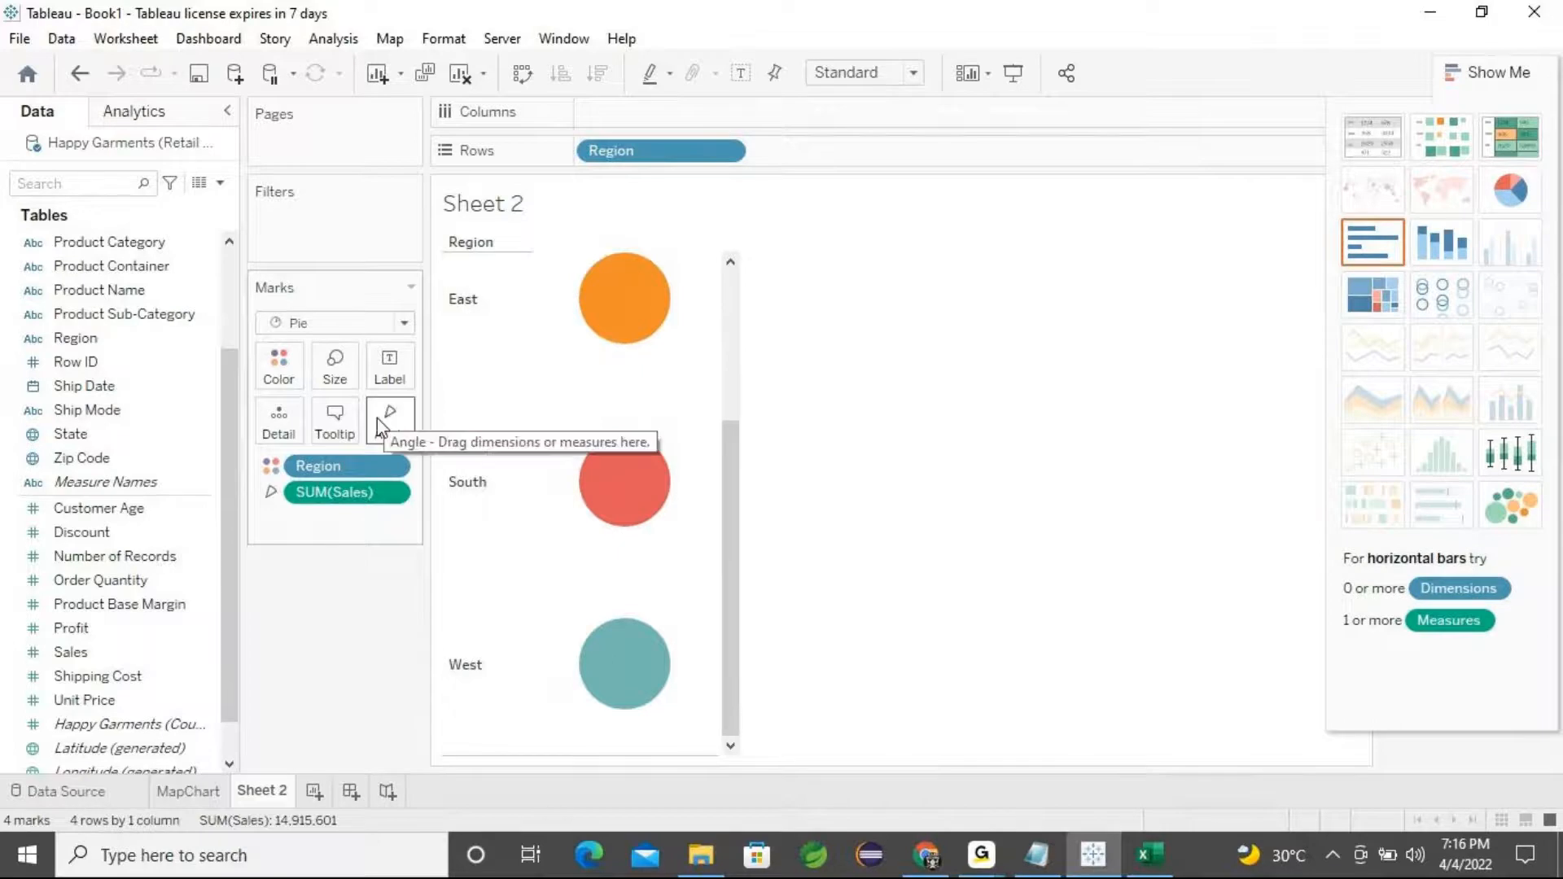
left_click(1520, 200)
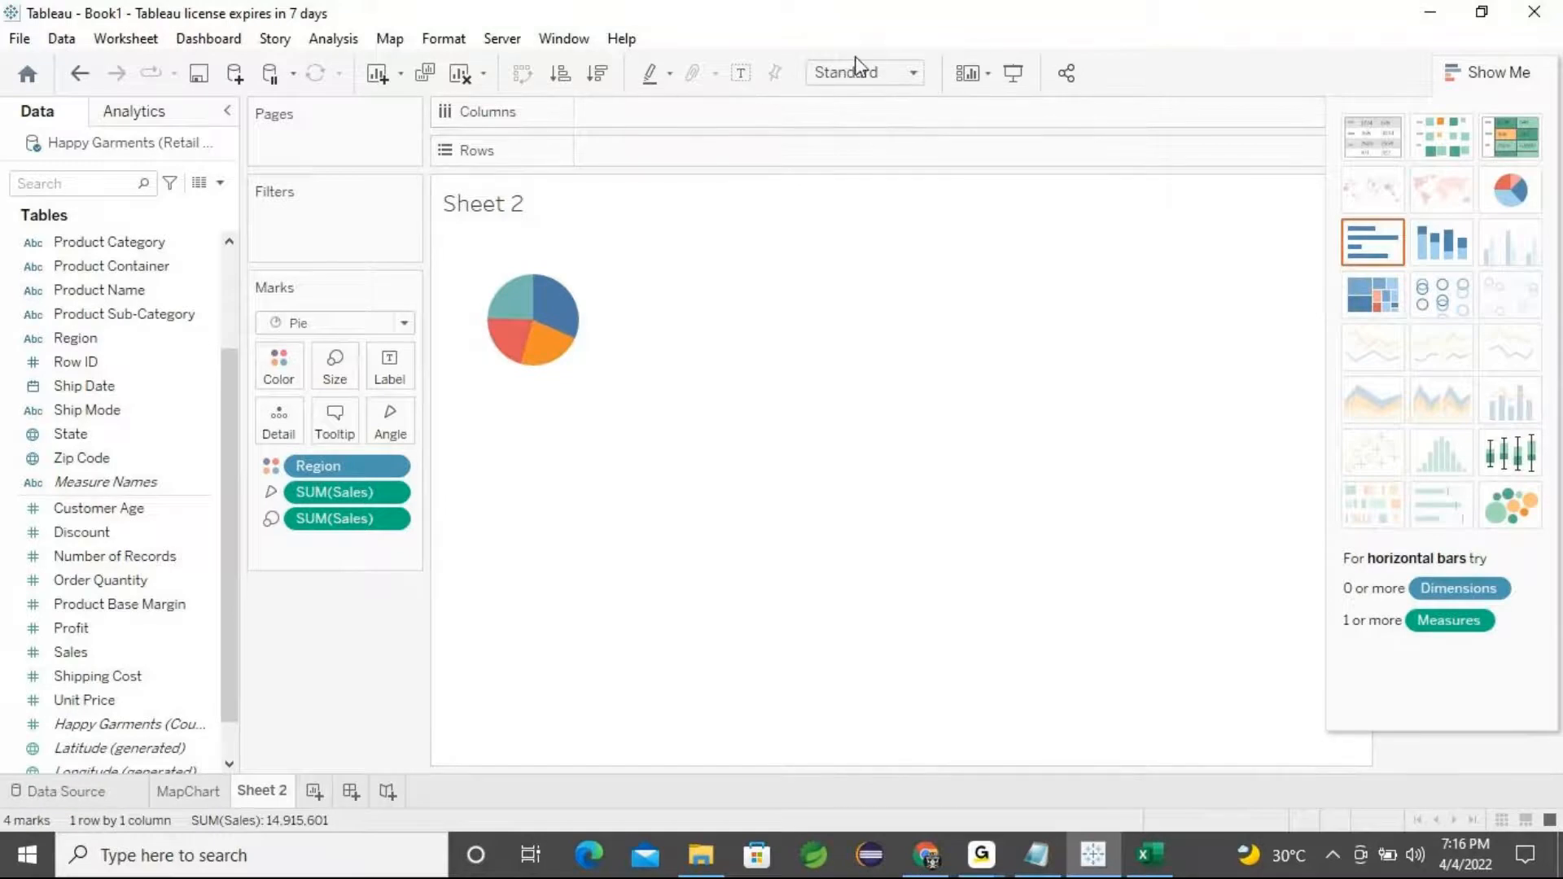
left_click(913, 75)
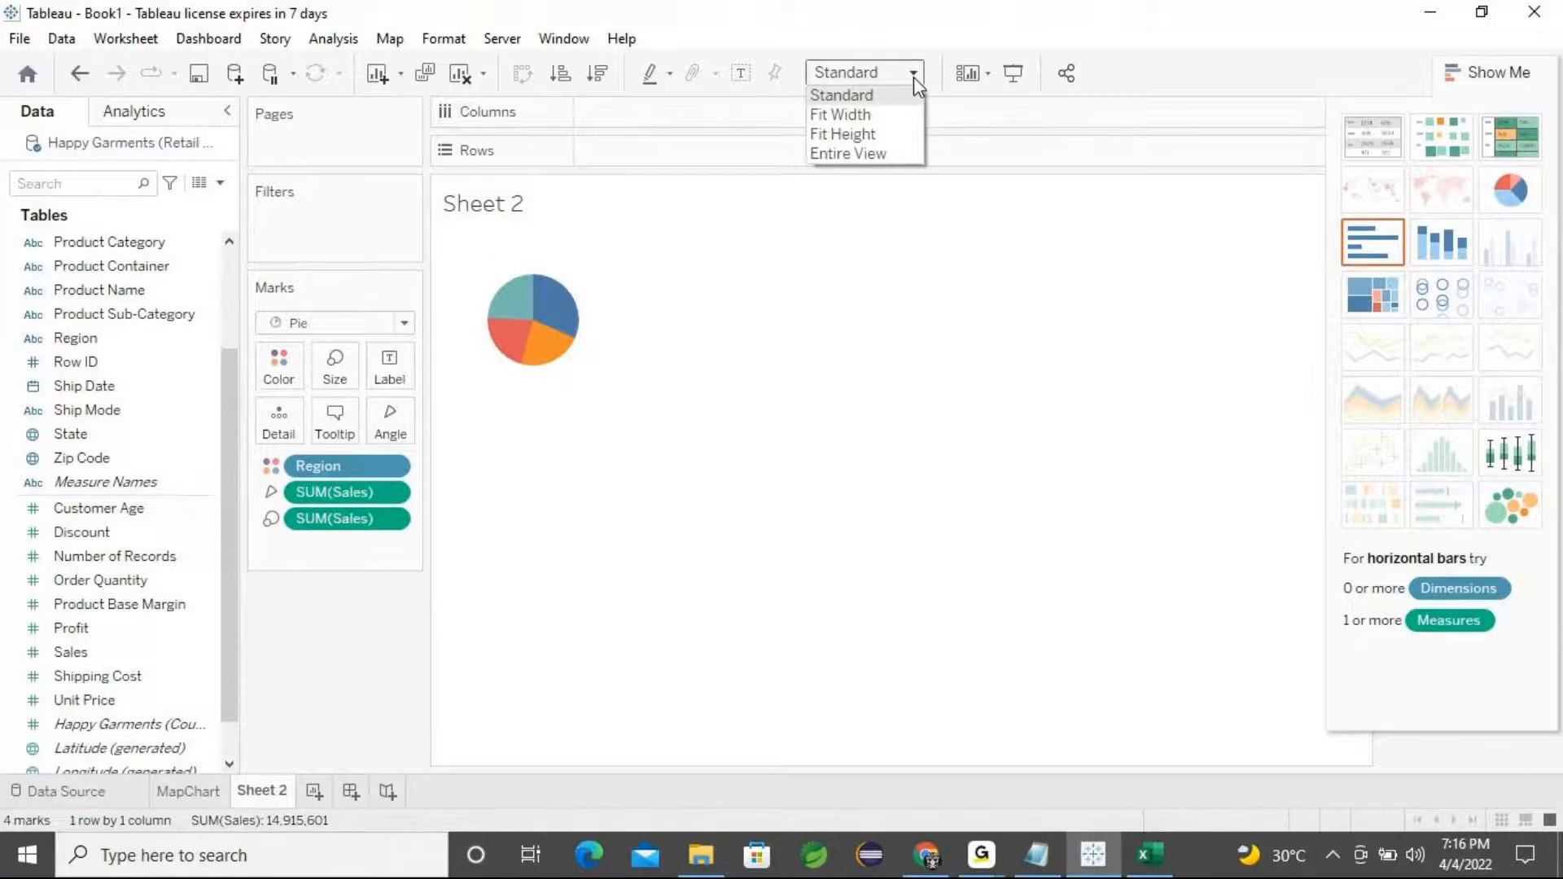
left_click(883, 158)
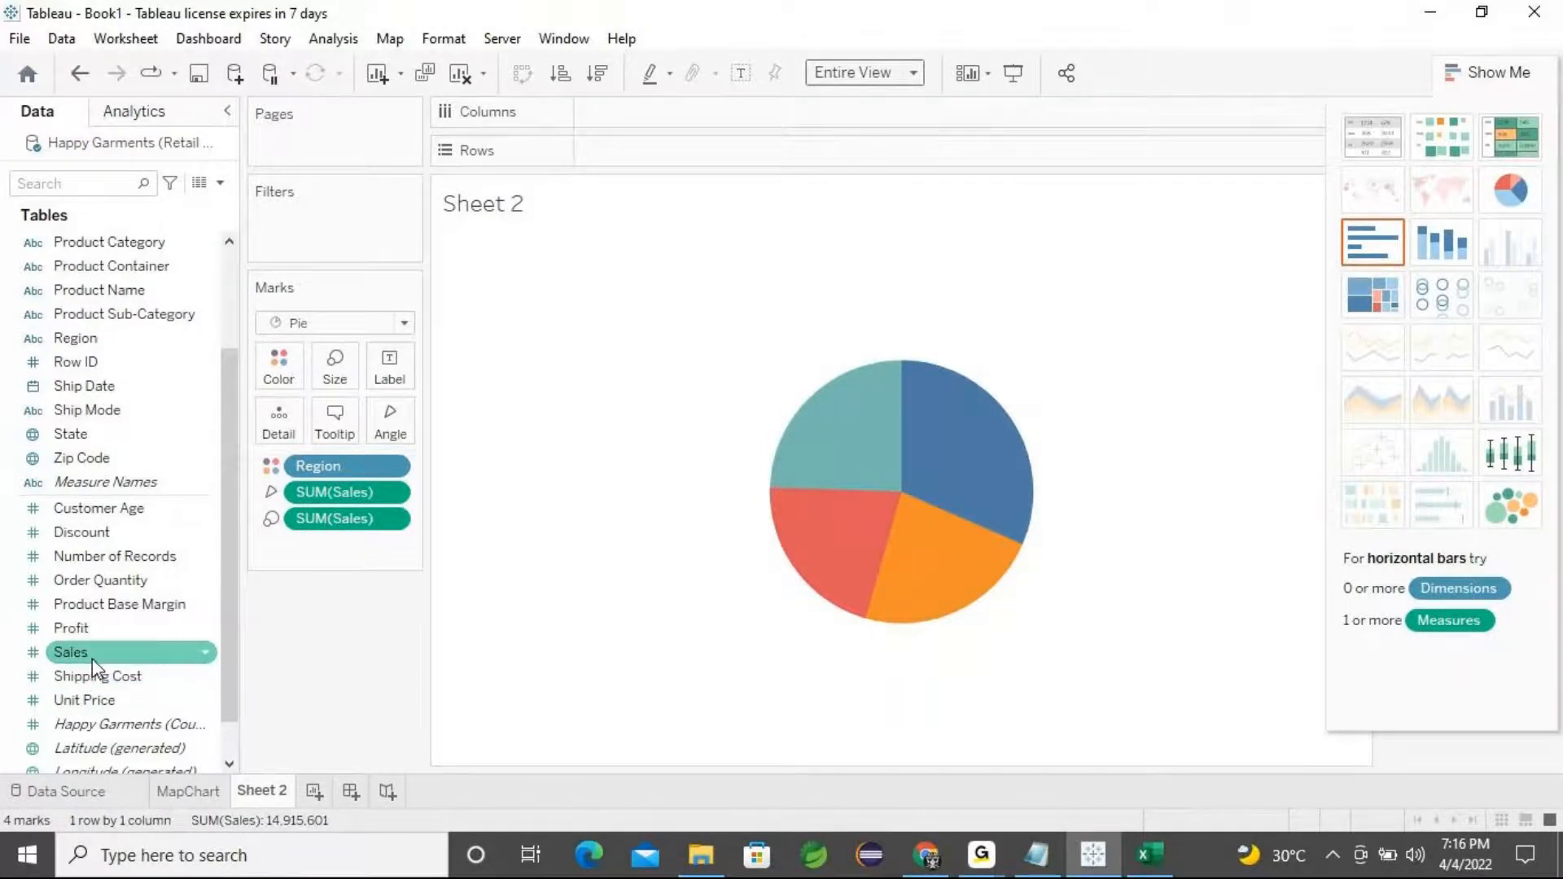
Label the pie slices with the sum of Sales and the Region name
left_click_drag(98, 667, 394, 379)
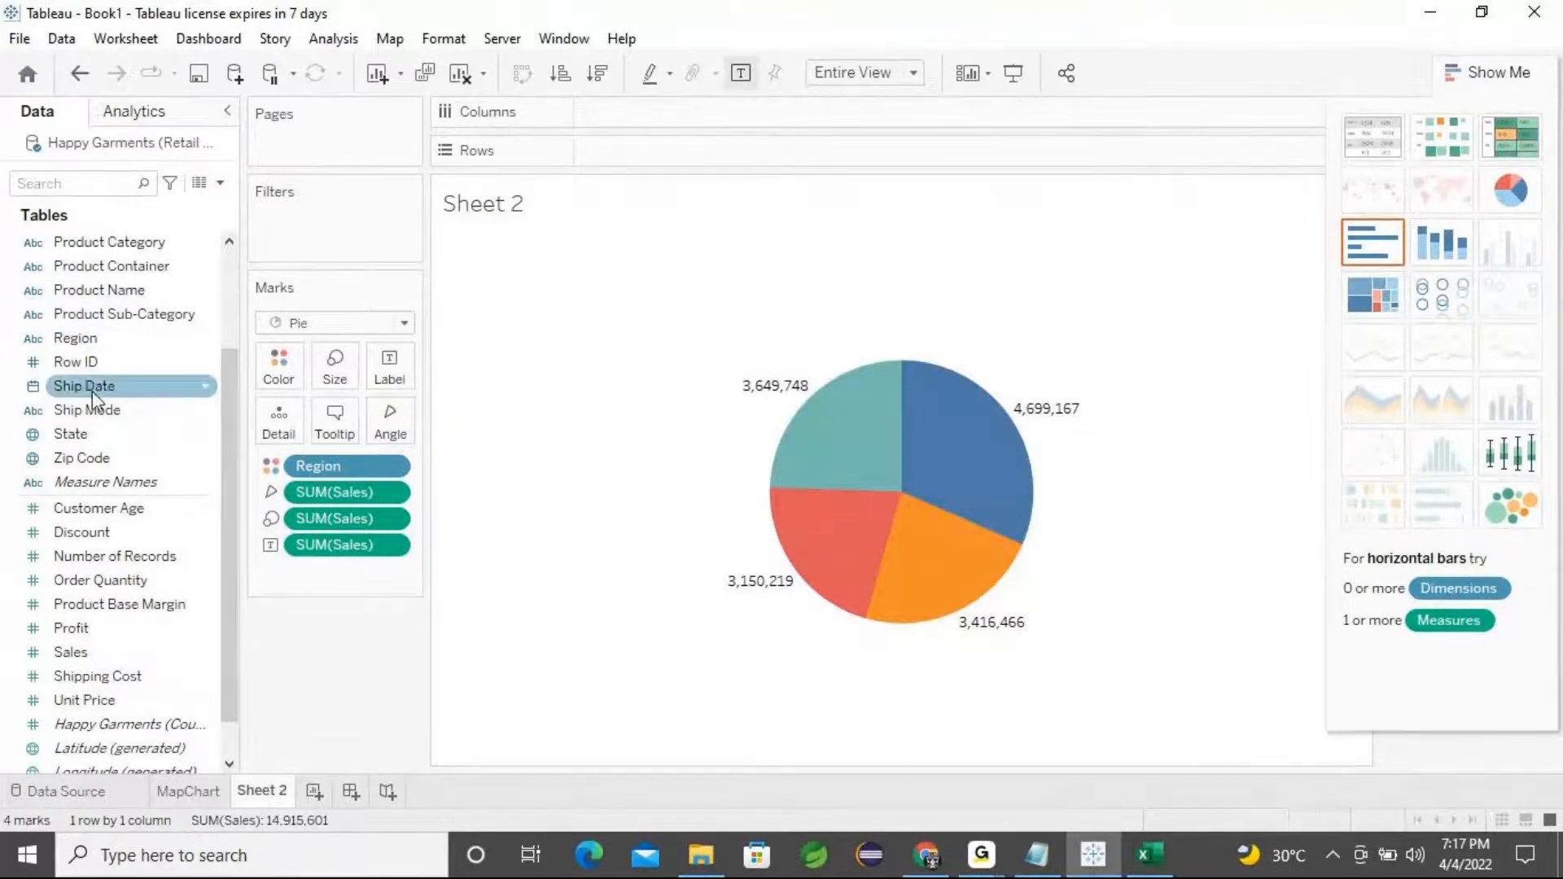
left_click_drag(82, 338, 389, 376)
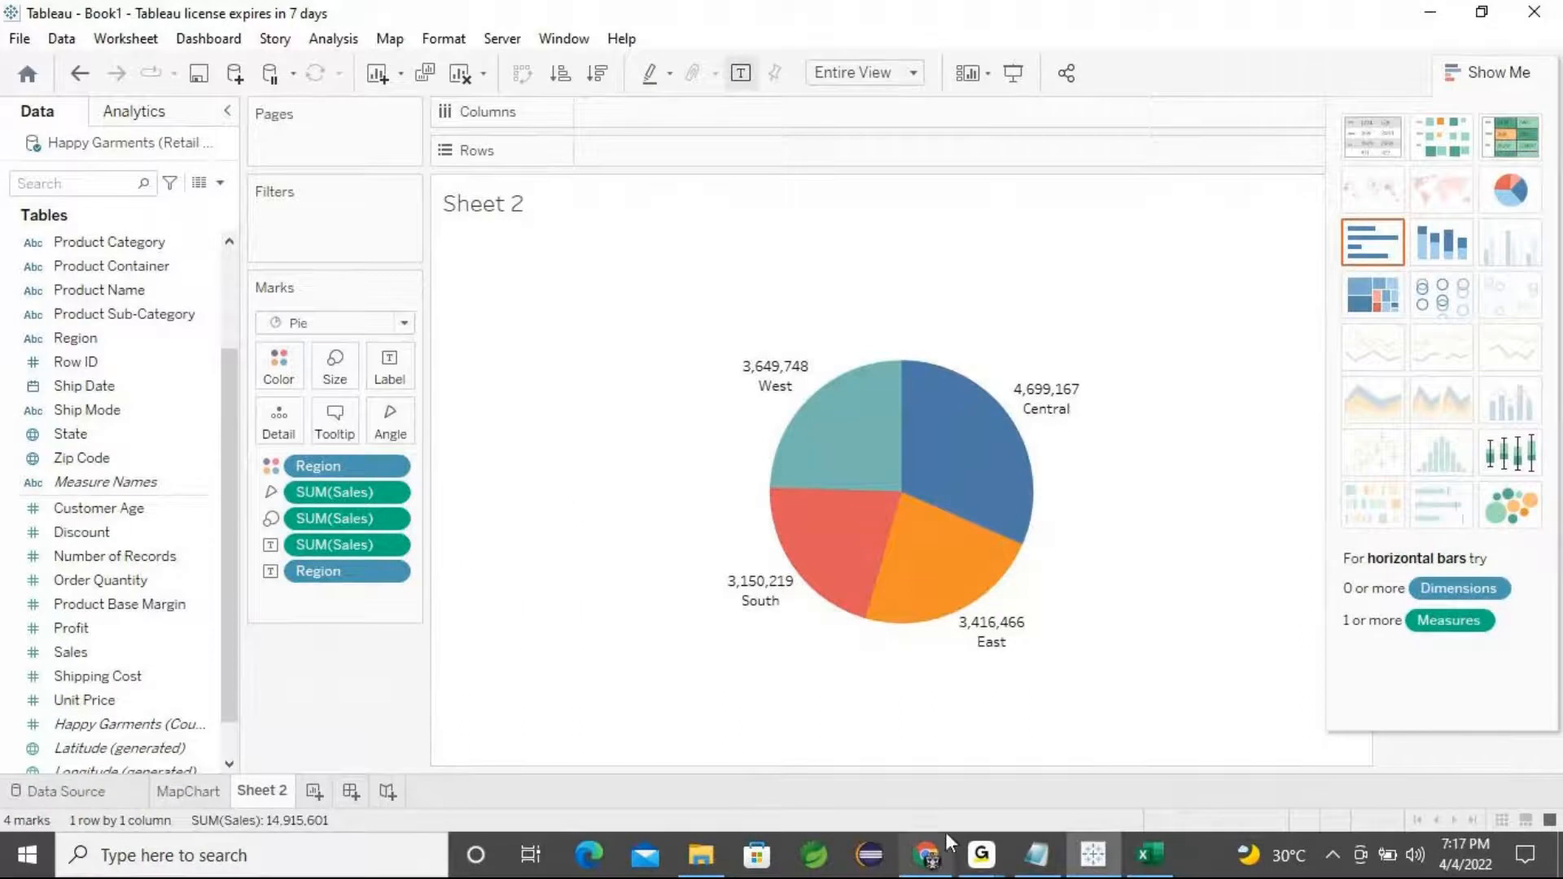
left_click(981, 855)
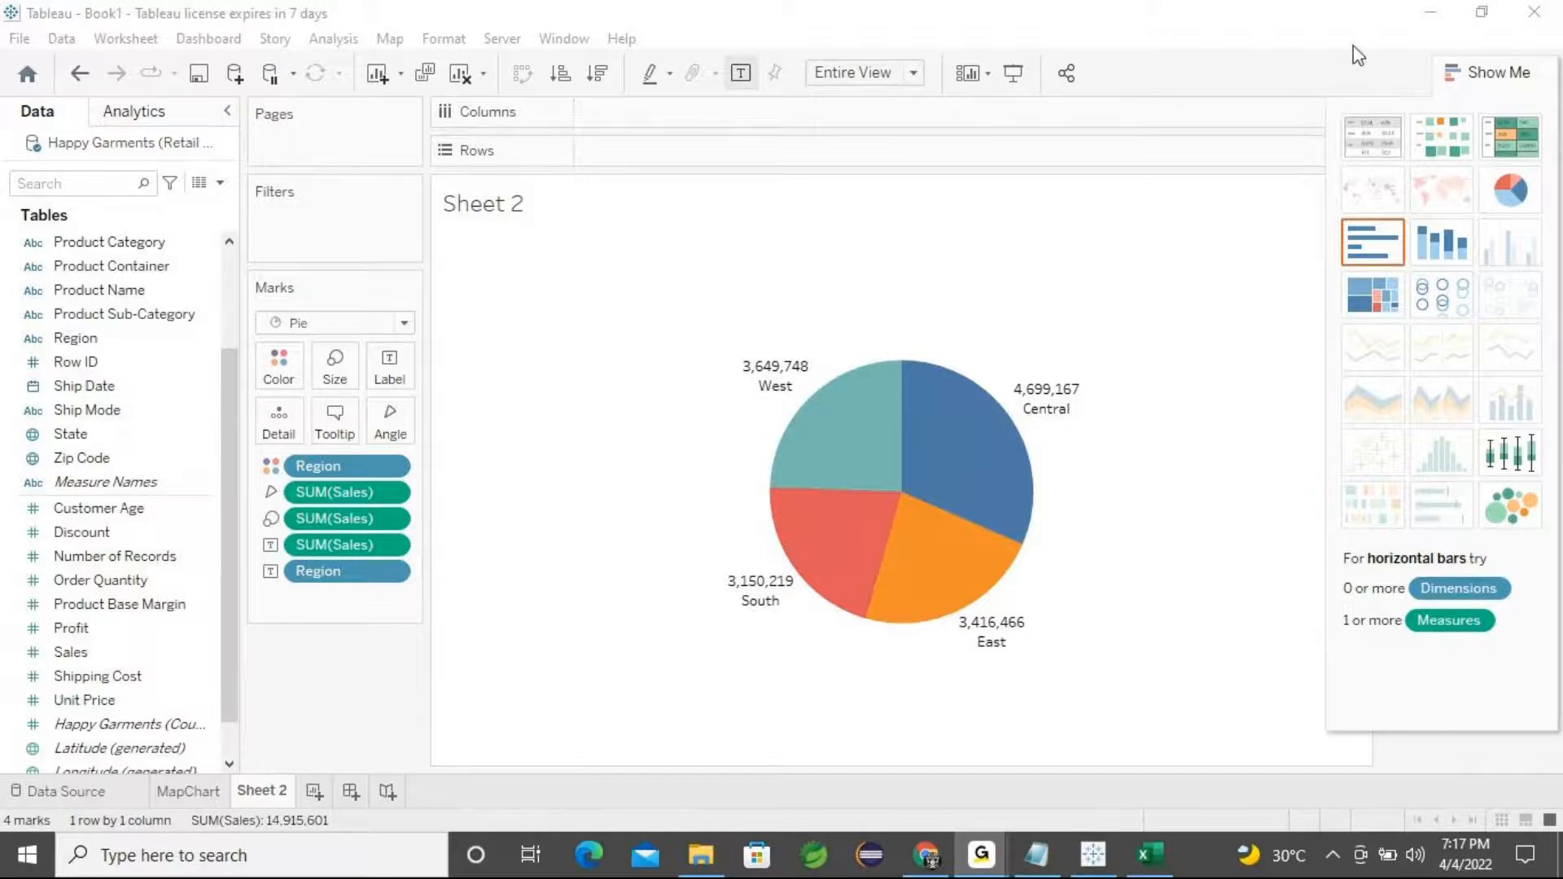
left_click(1434, 28)
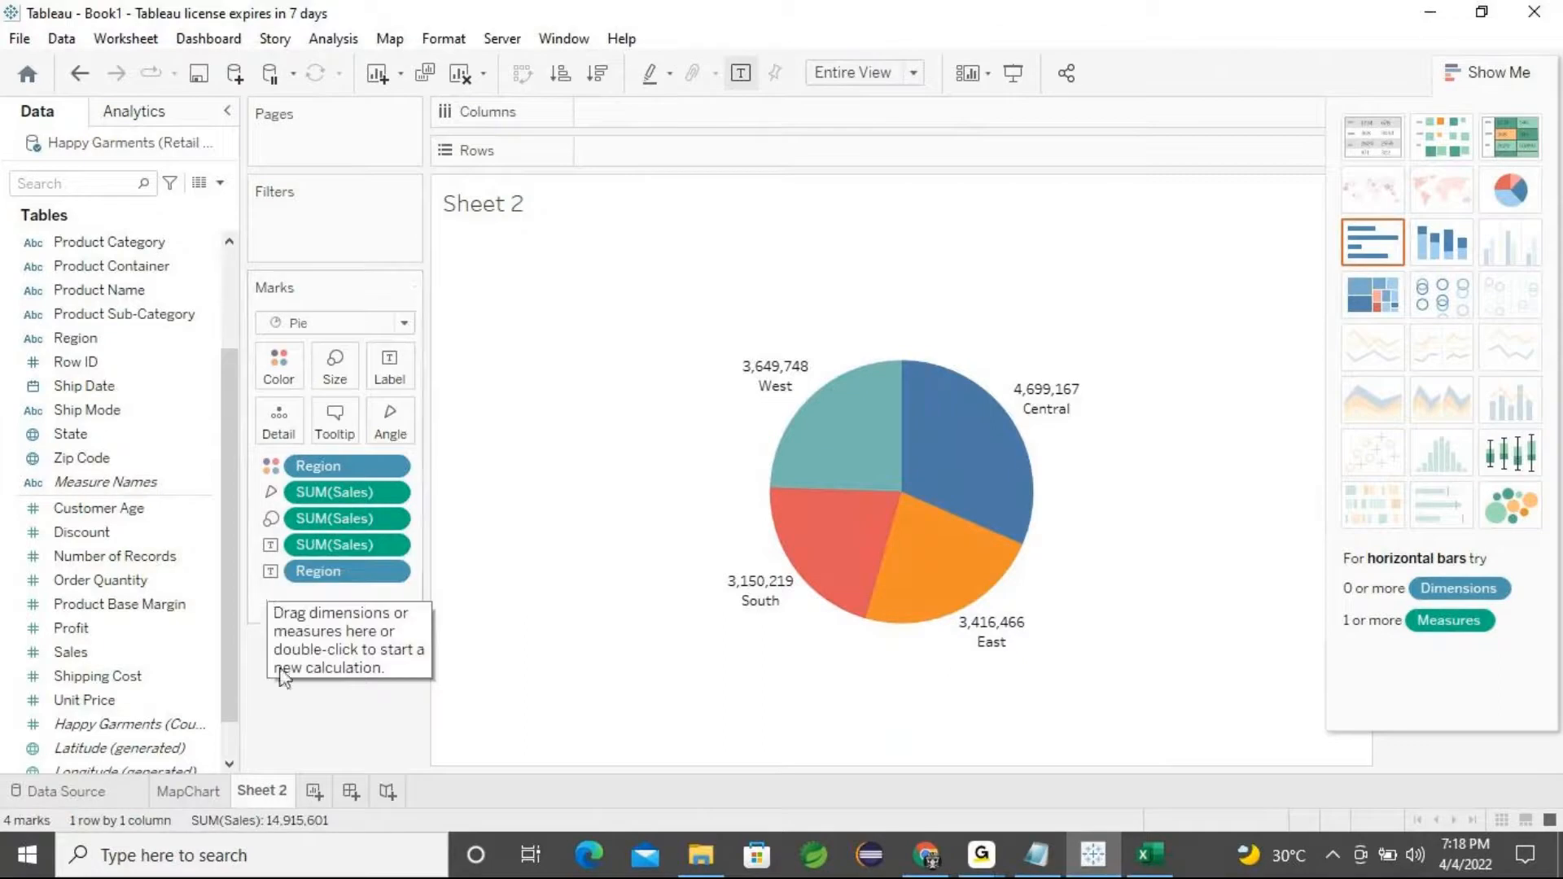
Rename the worksheet as PieChart
right_click(263, 796)
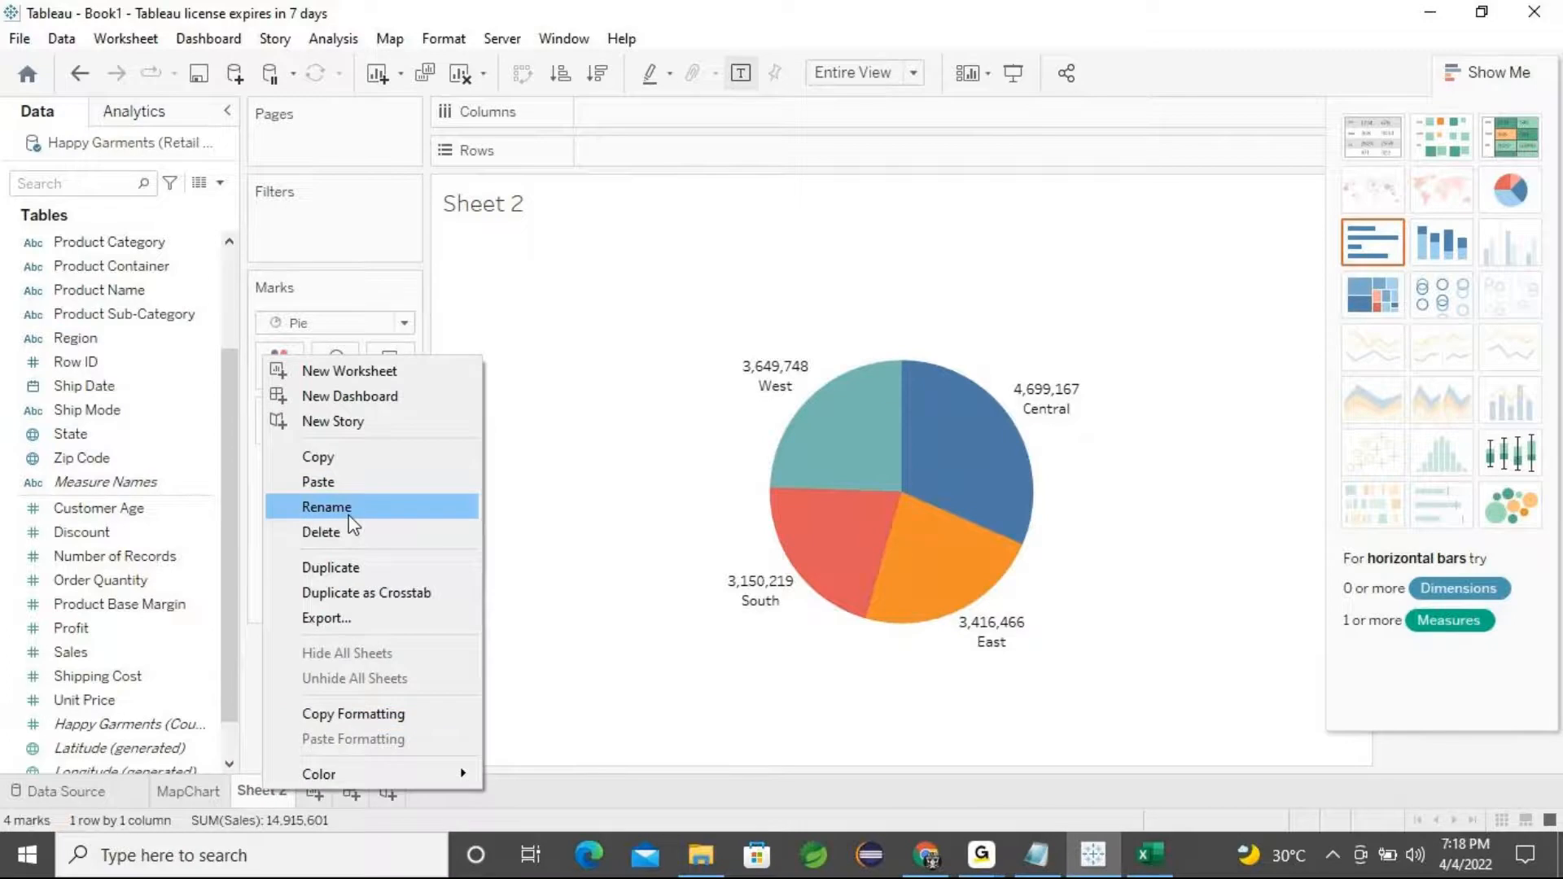
left_click(352, 518)
type("Pie")
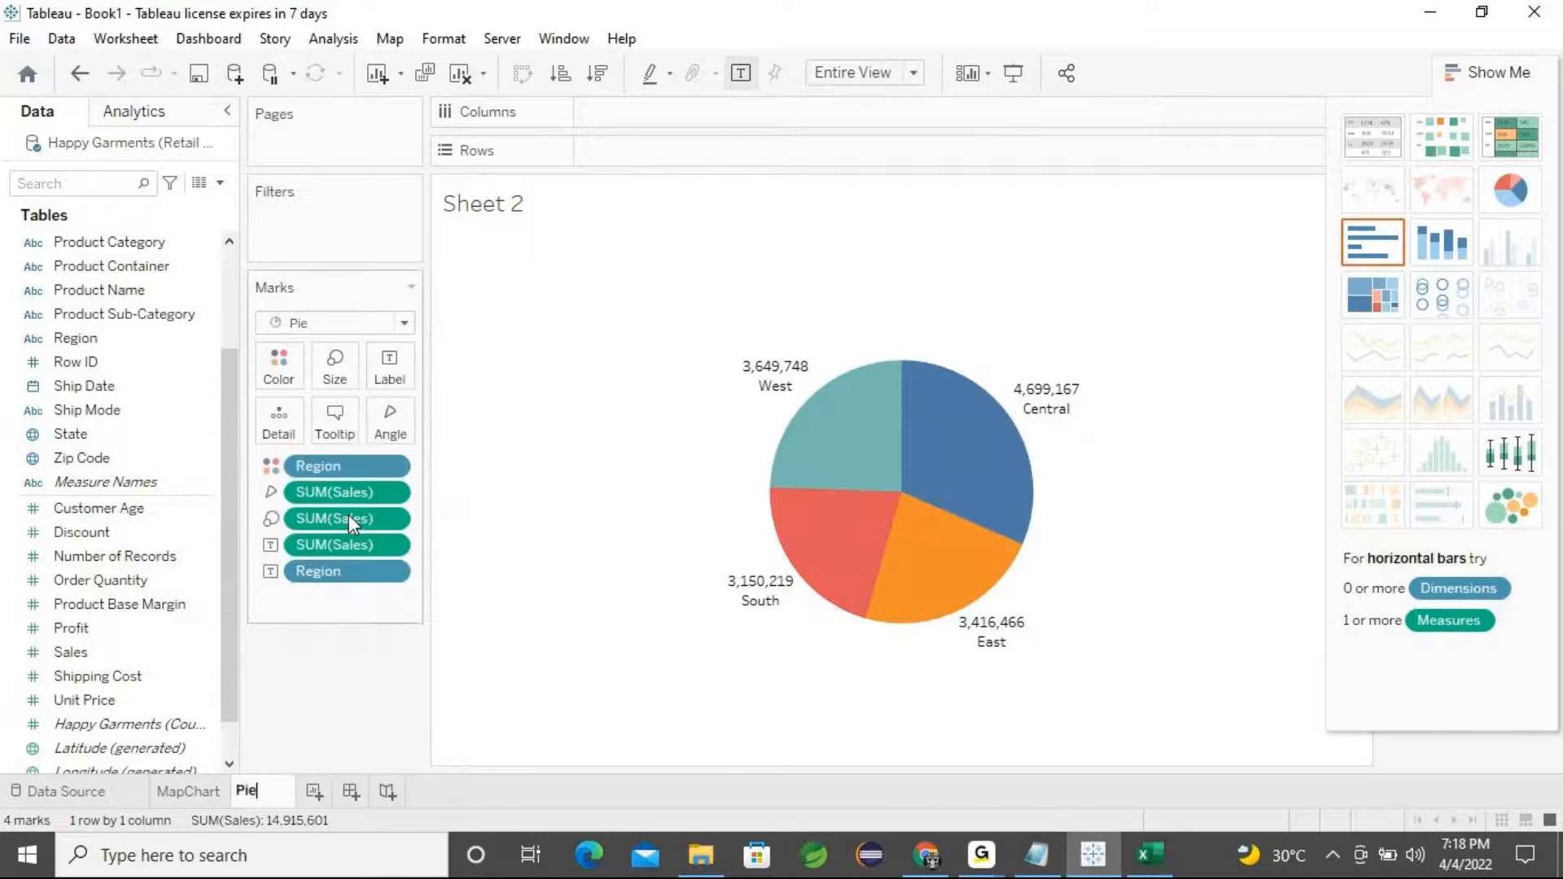
type("Chart")
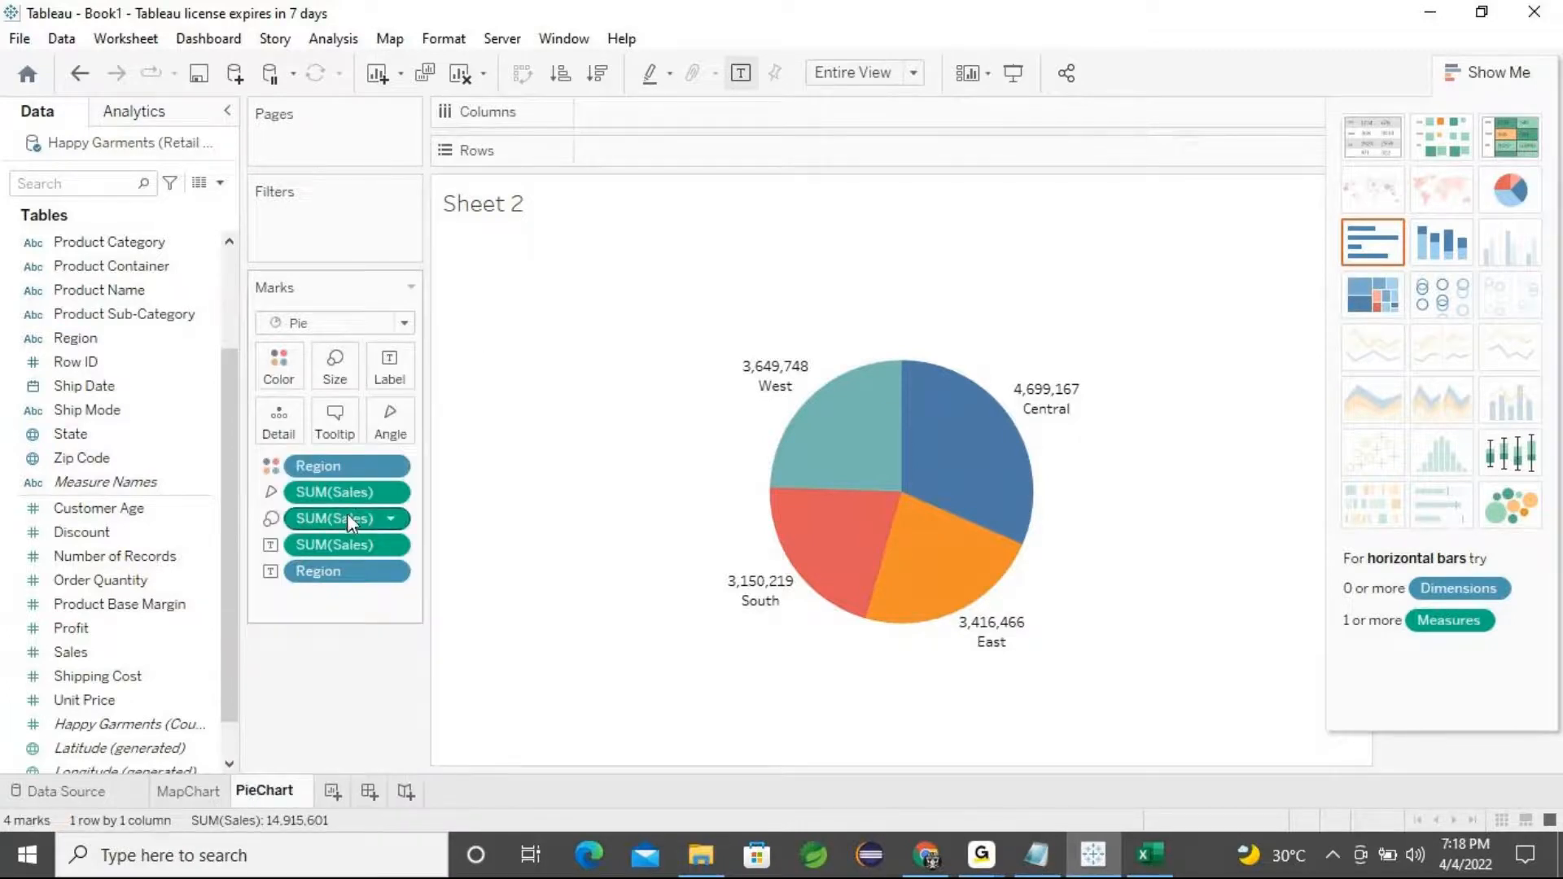
key("Return")
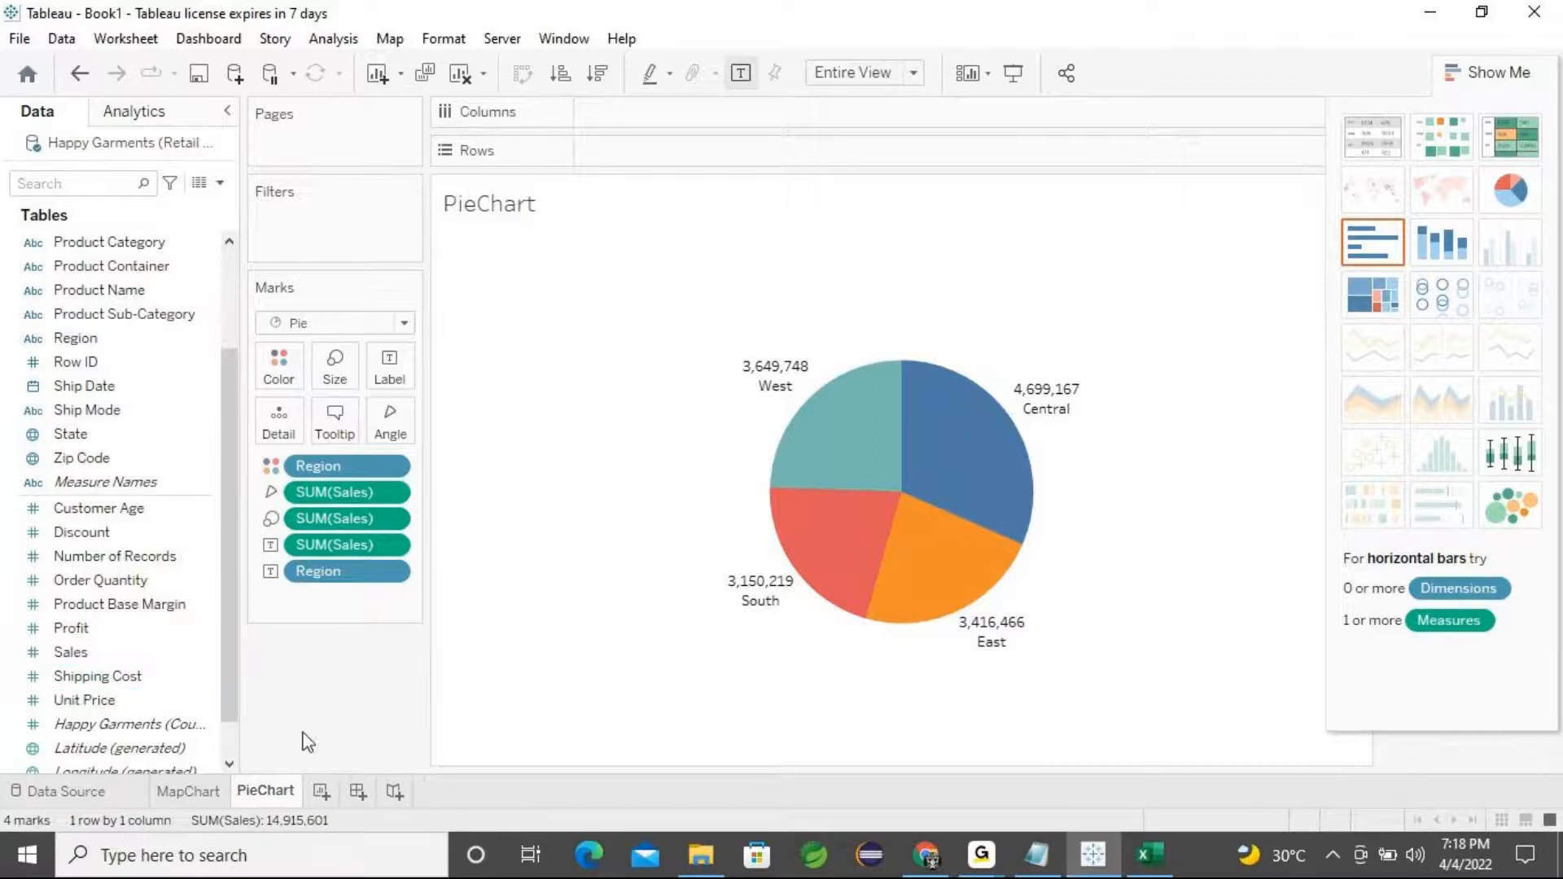
In Notepad, reorder the dashboard list to 1. Create Map Chart, 2. Pie-Chart, 3. Donut Chart
left_click(1036, 855)
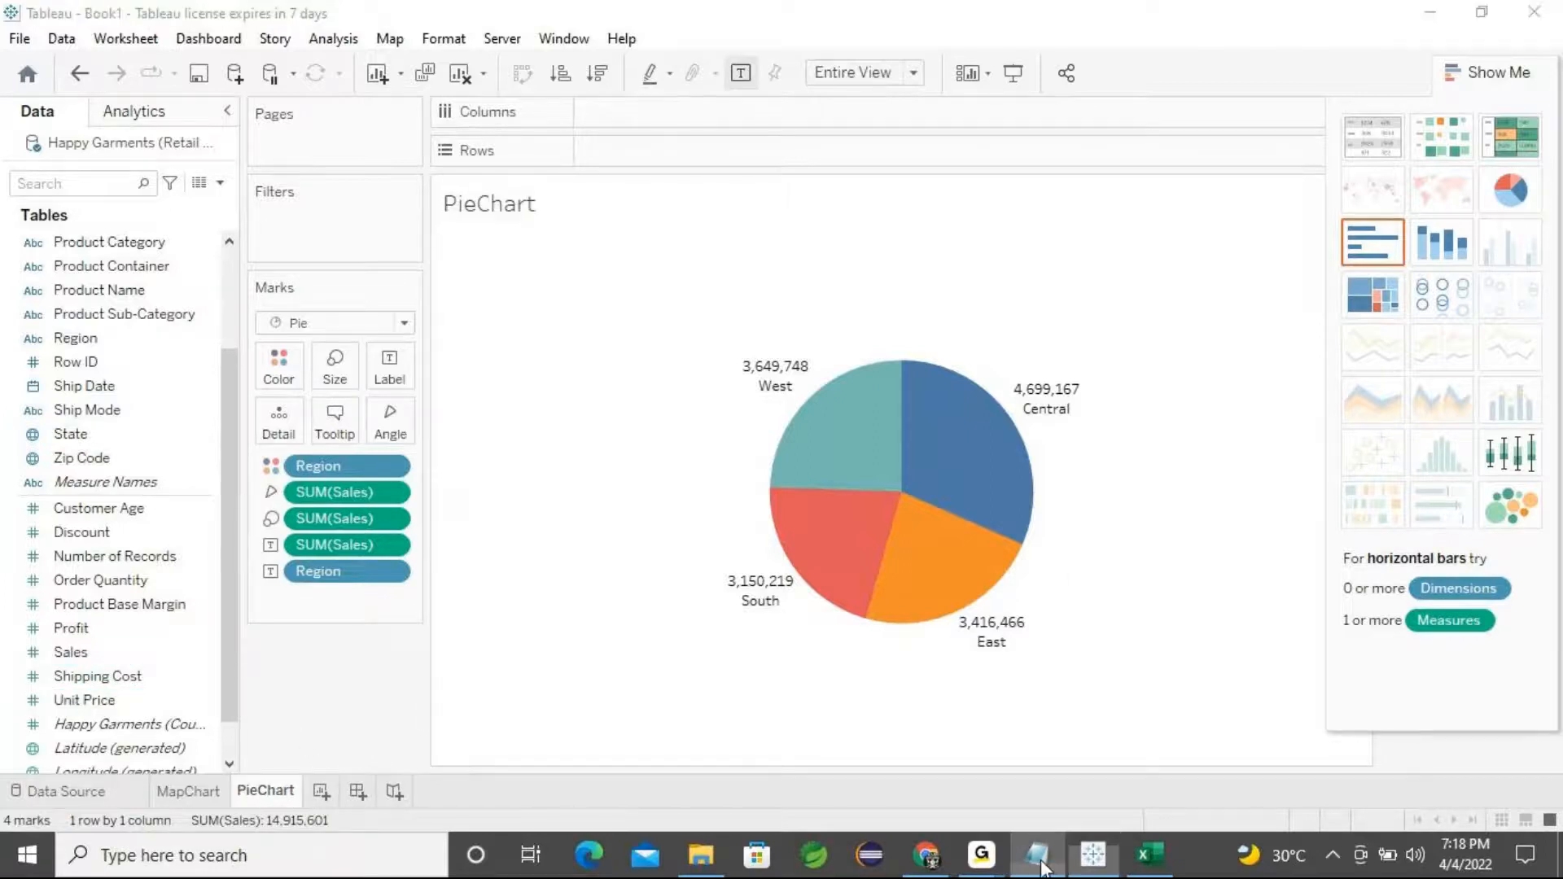
left_click(536, 656)
left_click_drag(635, 628, 352, 615)
key("ctrl+c")
key("BackSpace")
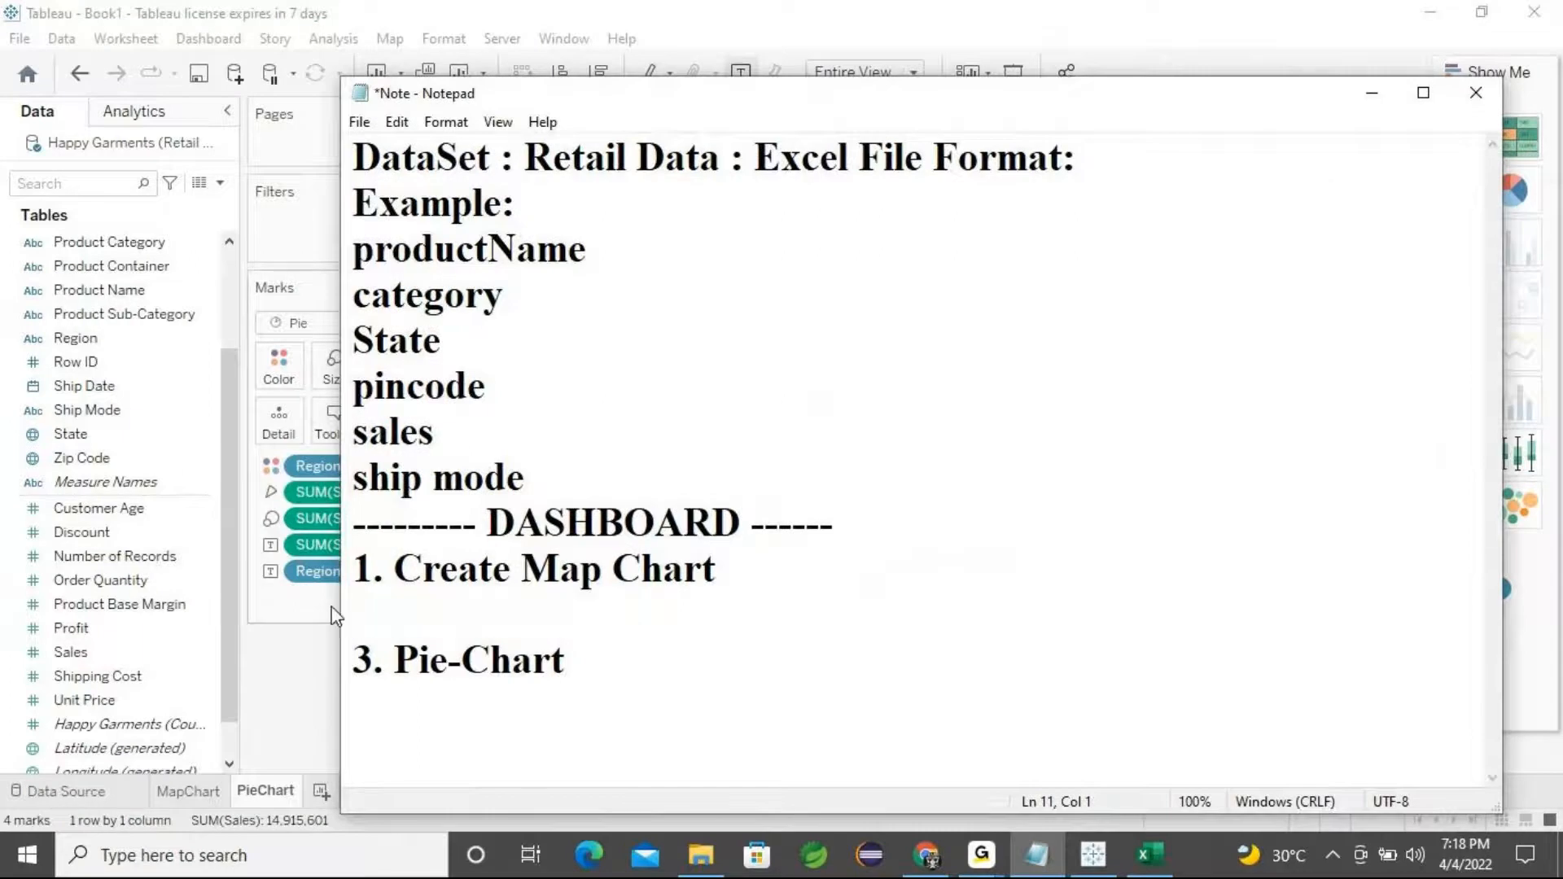
left_click(587, 659)
key("Return")
key("ctrl+v")
left_click(376, 647)
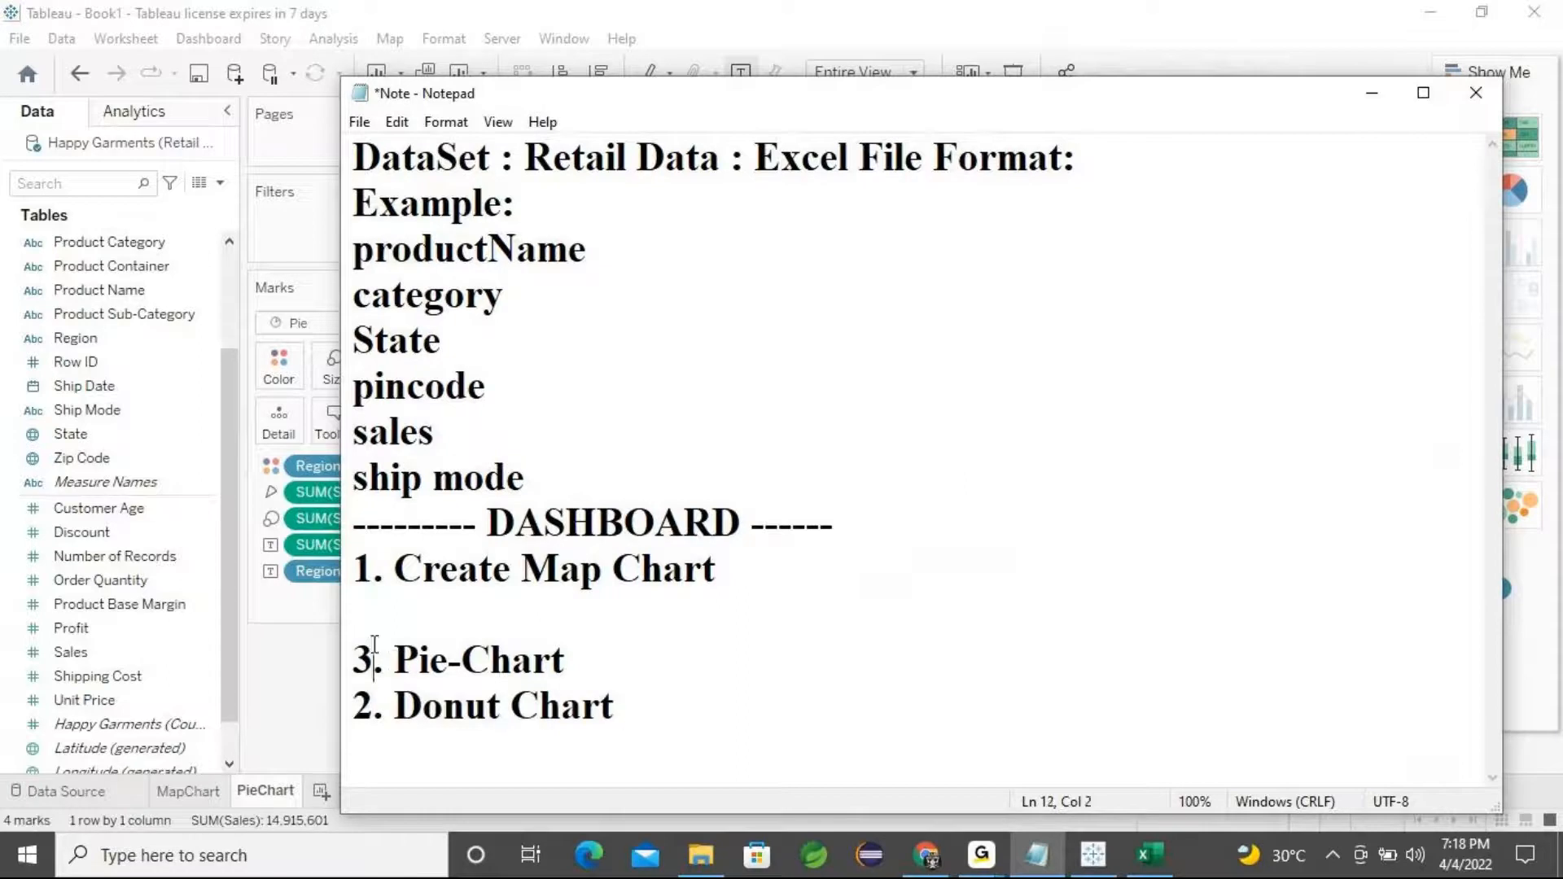
type("2")
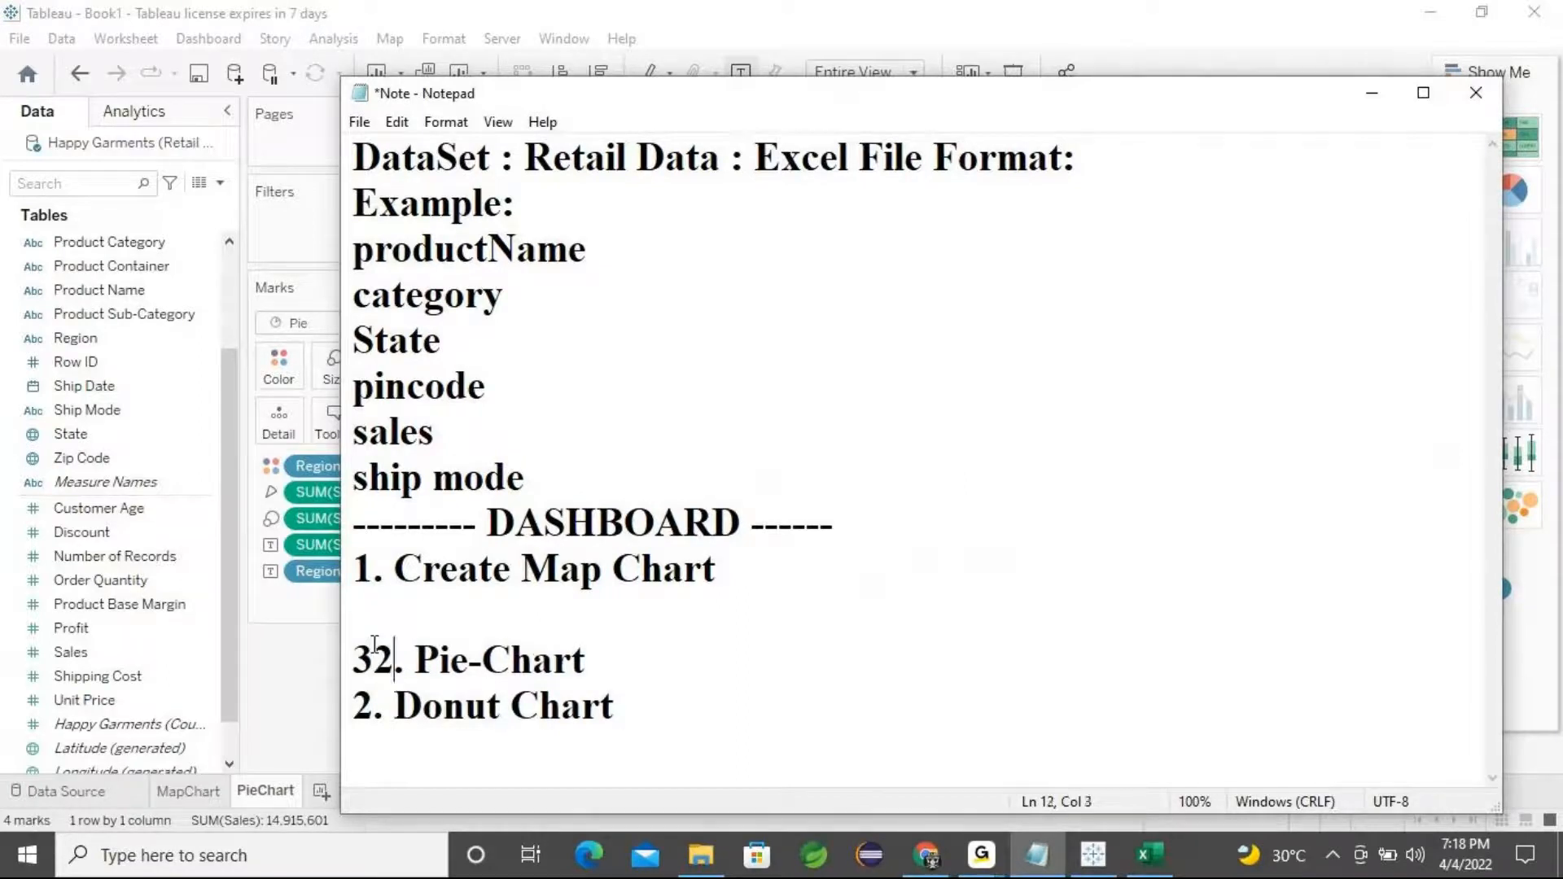
key("Left")
key("BackSpace")
key("Down")
key("Right")
key("BackSpace")
type("3")
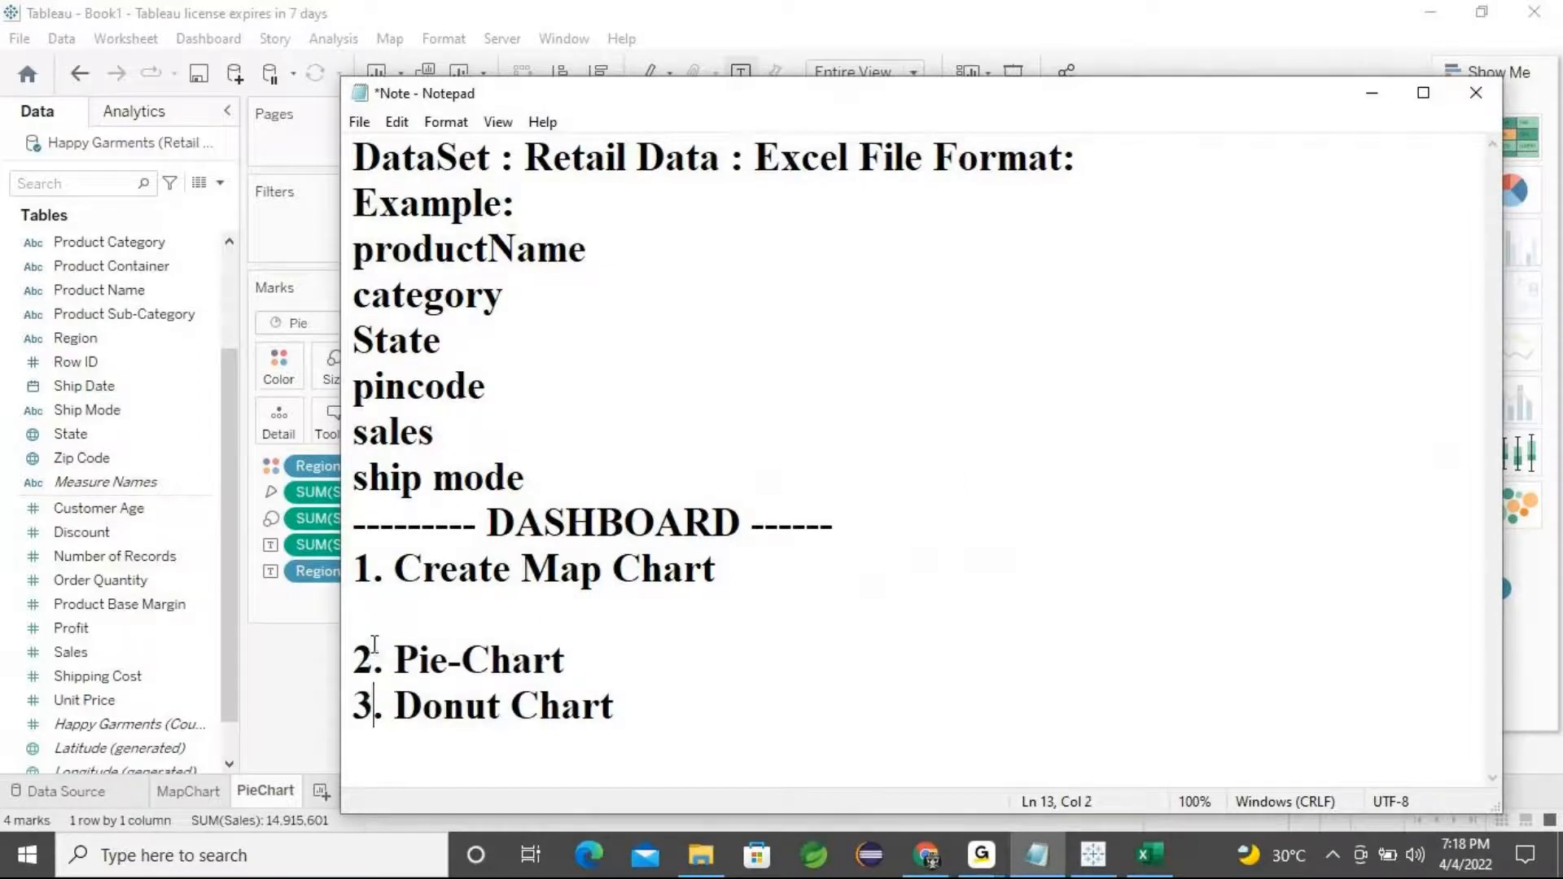
key("Up")
key("Up")
key("BackSpace")
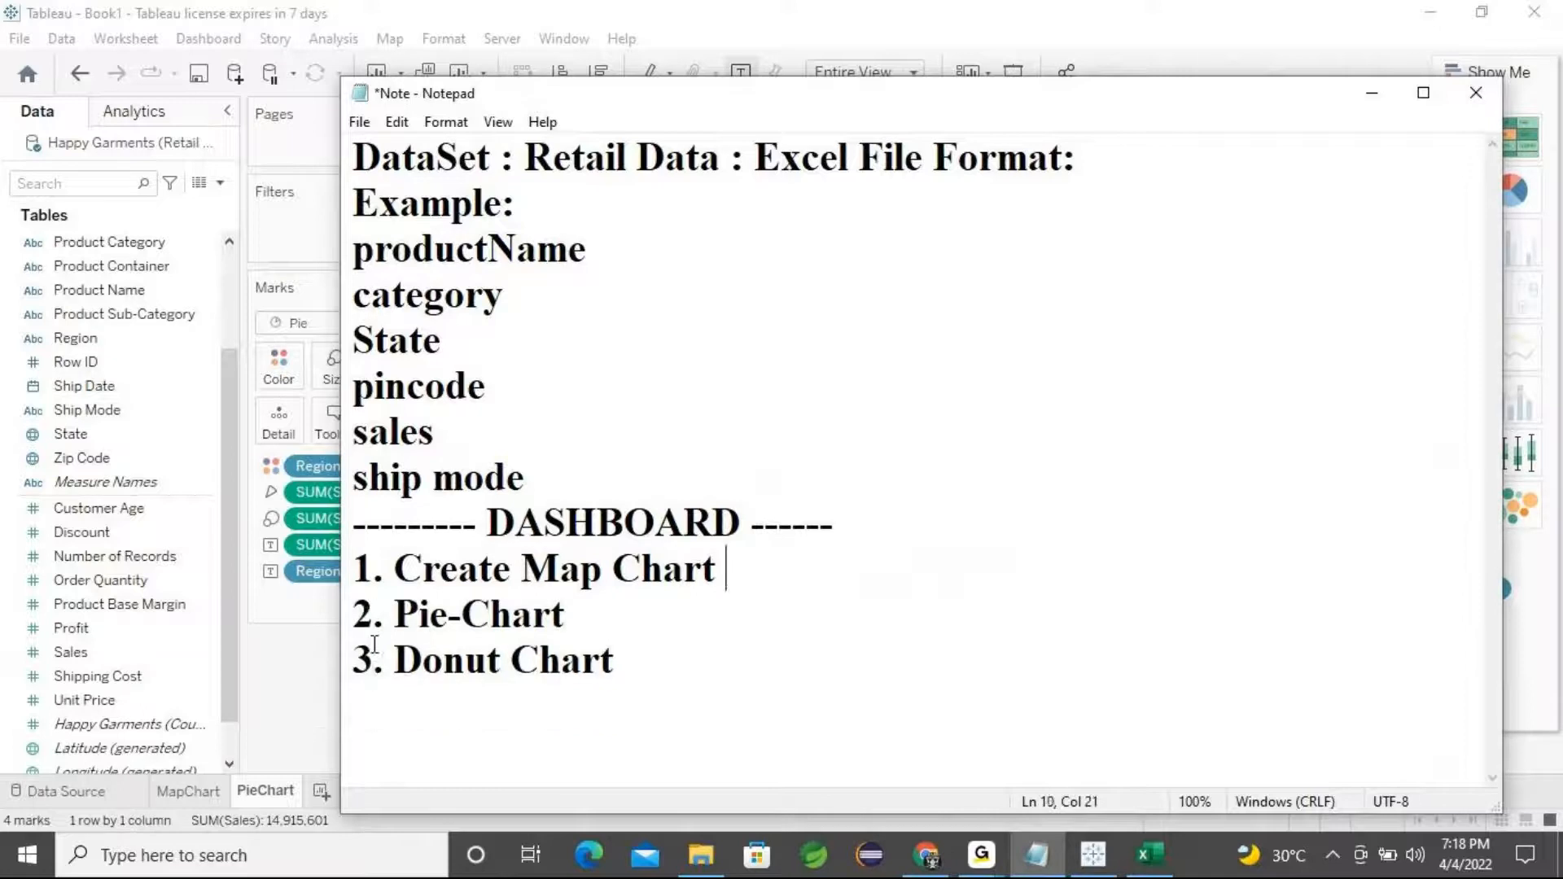
left_click(1374, 89)
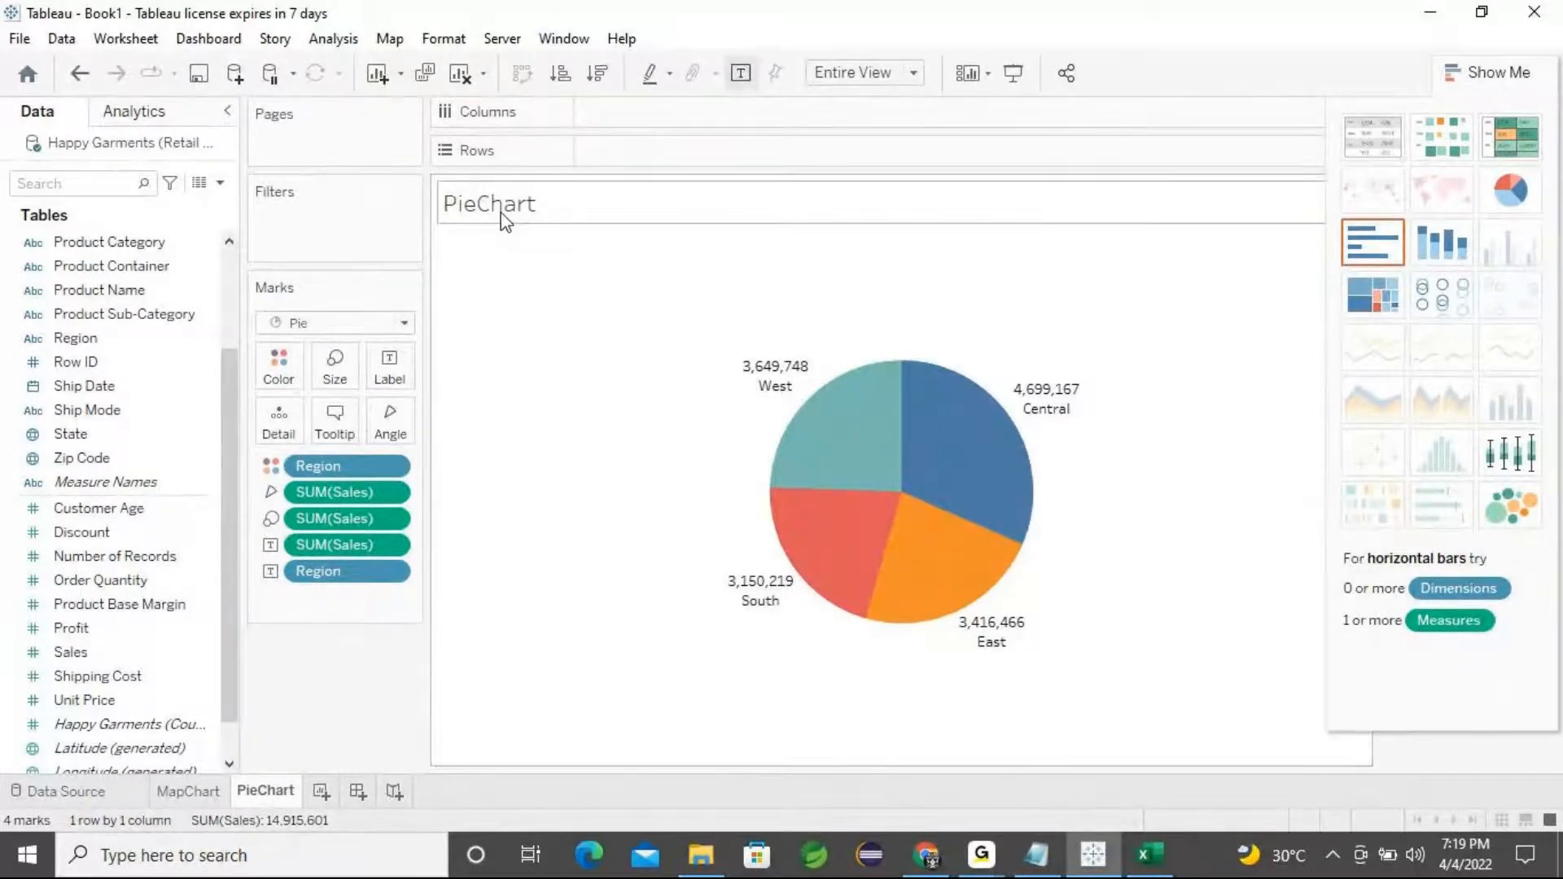
Hide the worksheet titles on both the PieChart and MapChart sheets, returning to PieChart
right_click(547, 206)
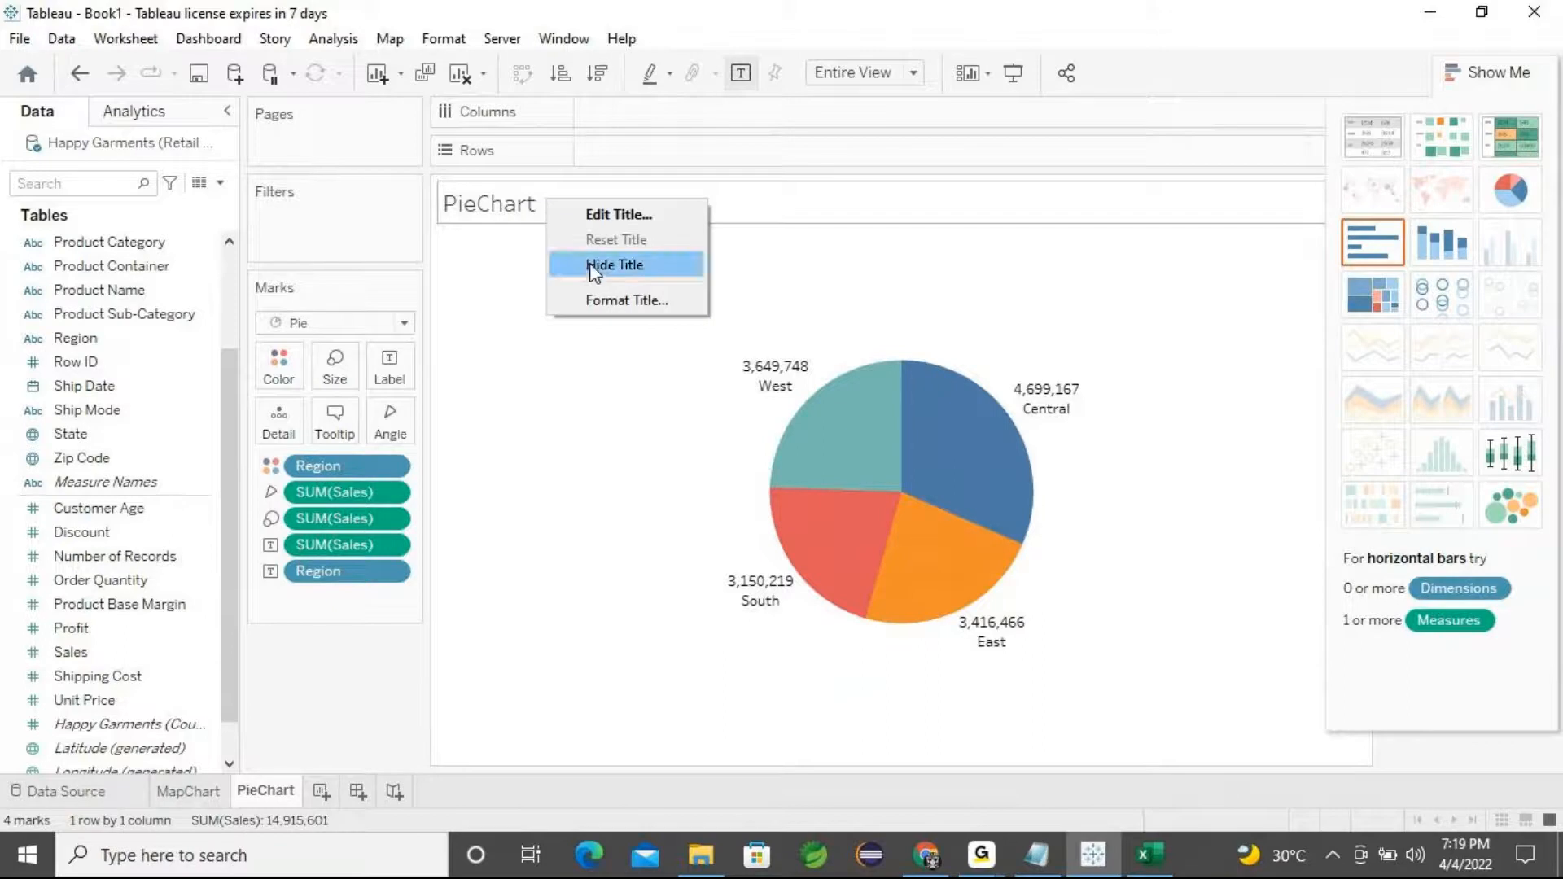
left_click(619, 264)
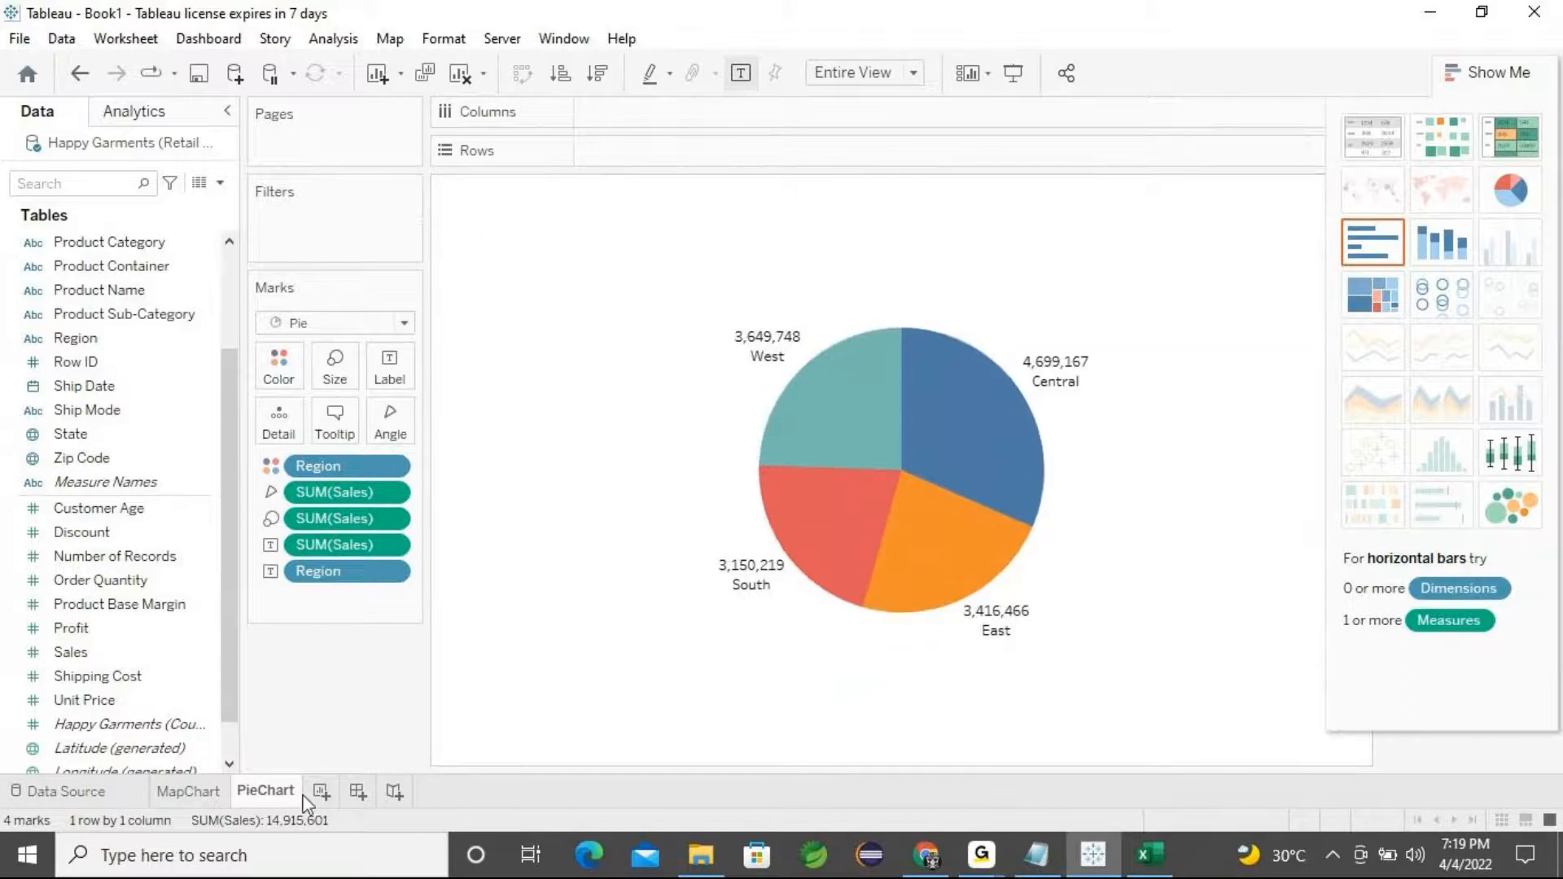
left_click(188, 794)
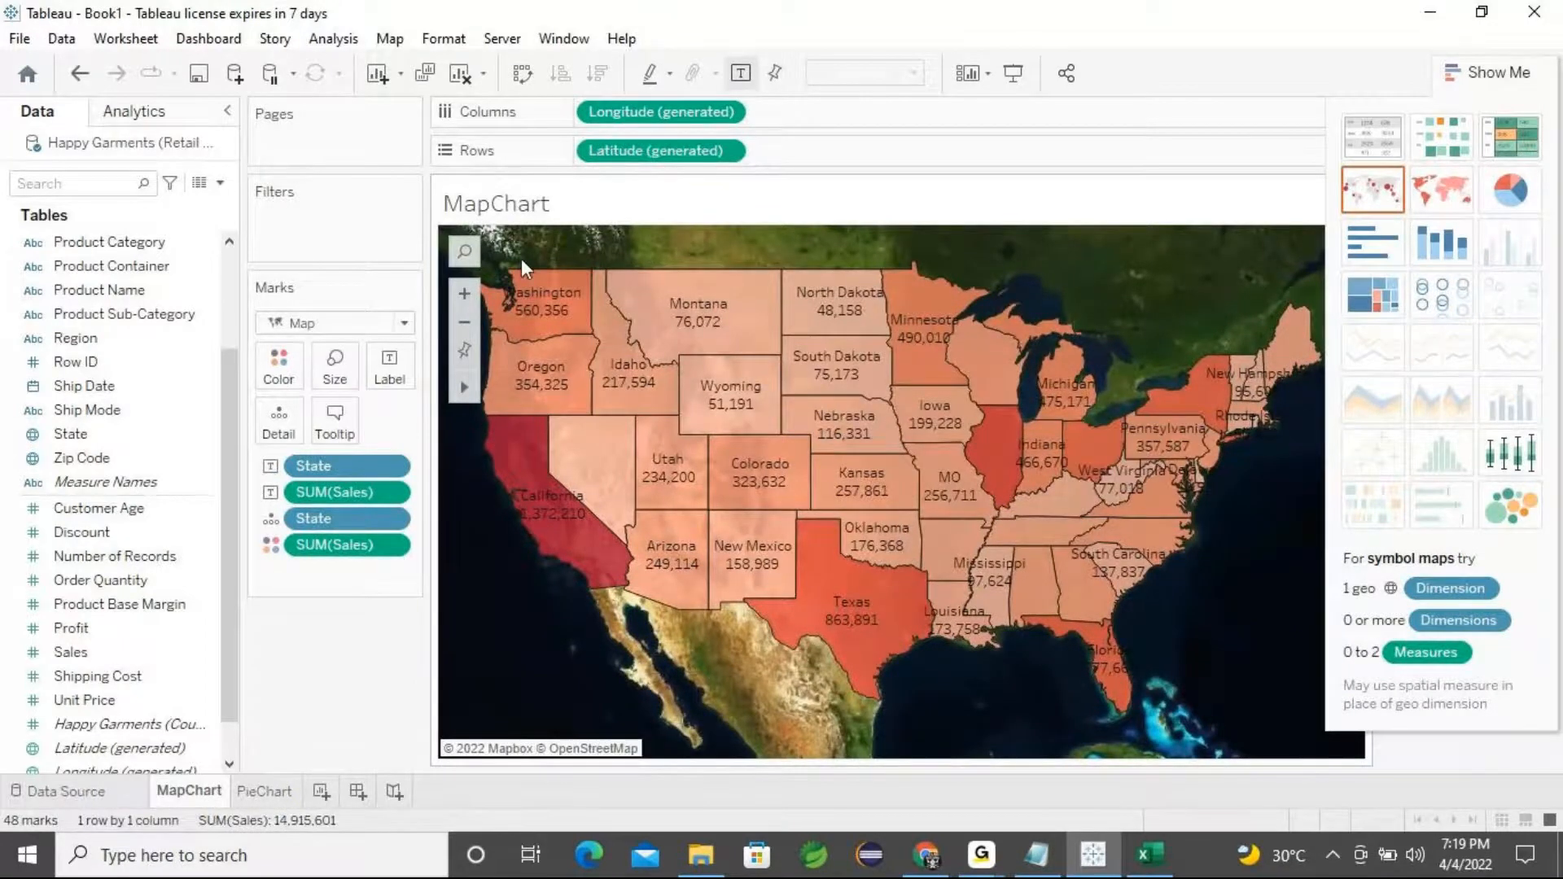
right_click(558, 202)
left_click(603, 276)
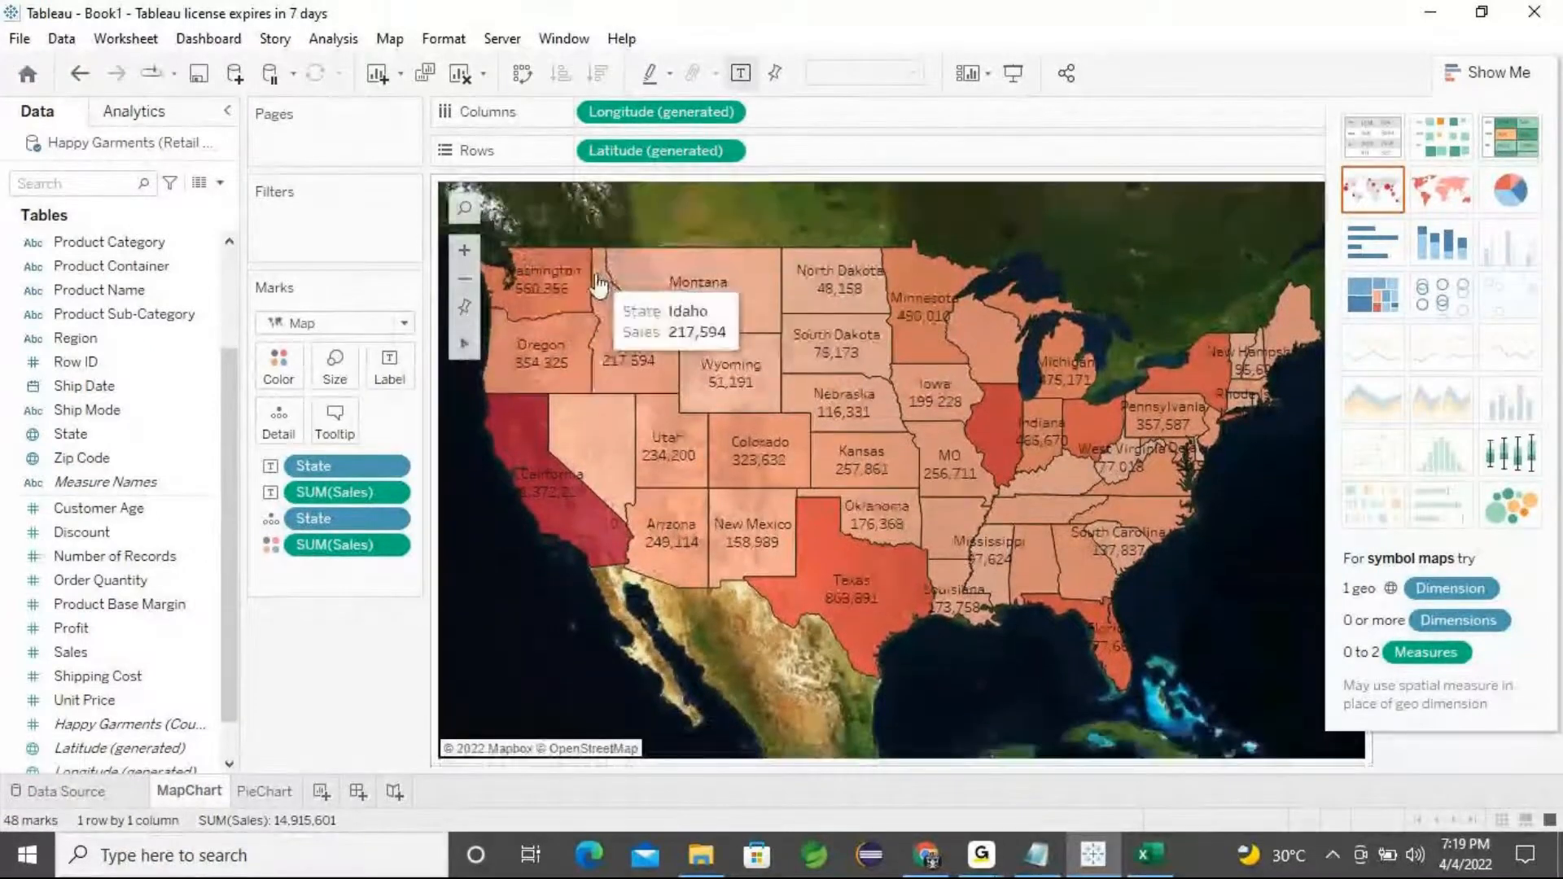
left_click(262, 792)
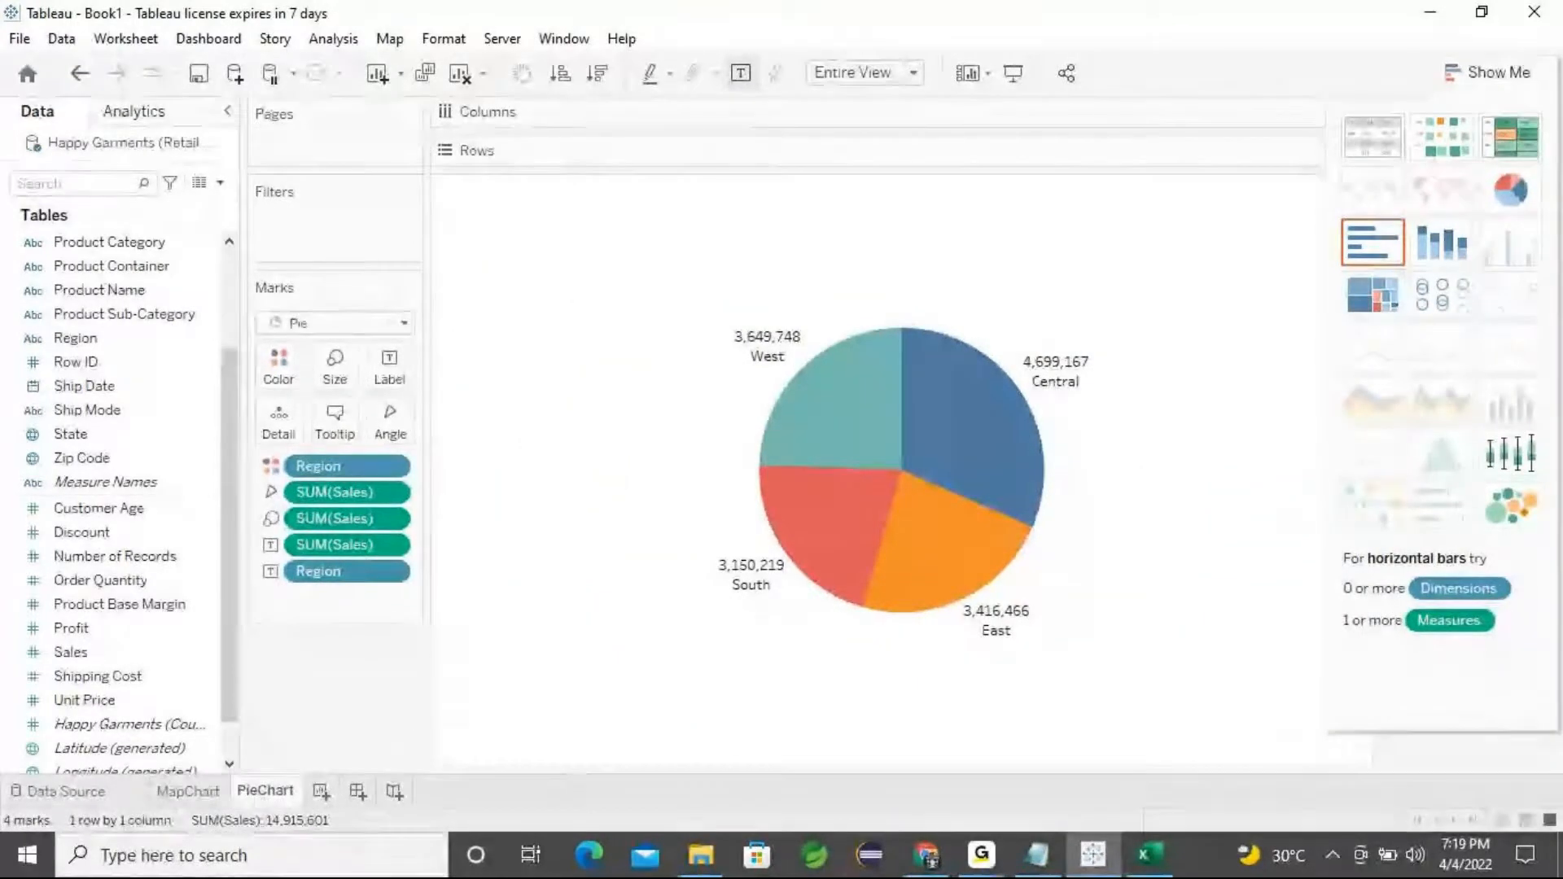
left_click(981, 853)
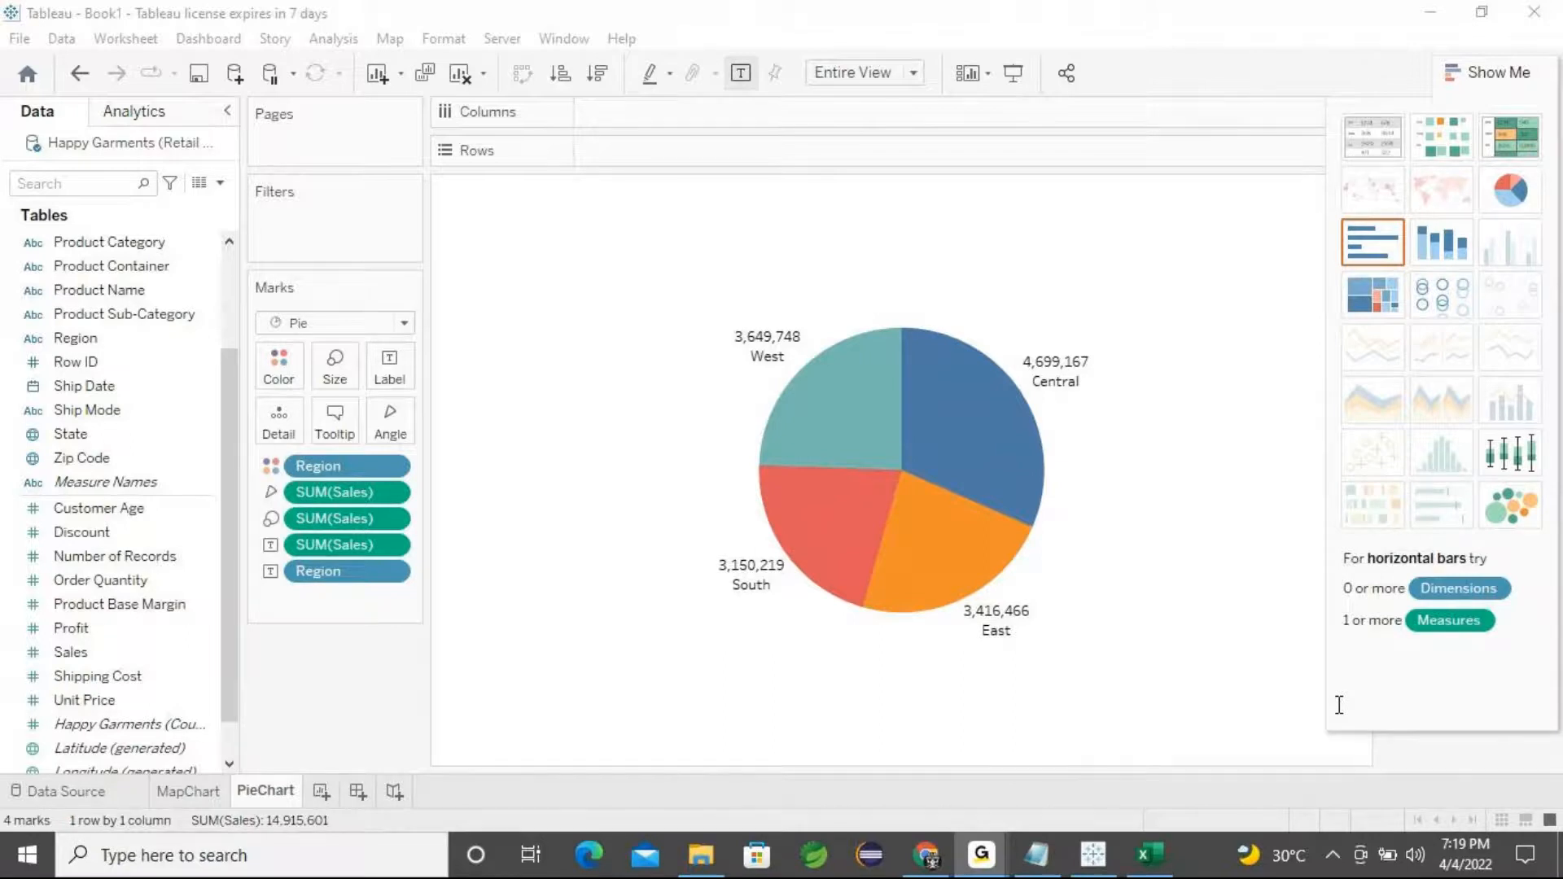
left_click(1436, 27)
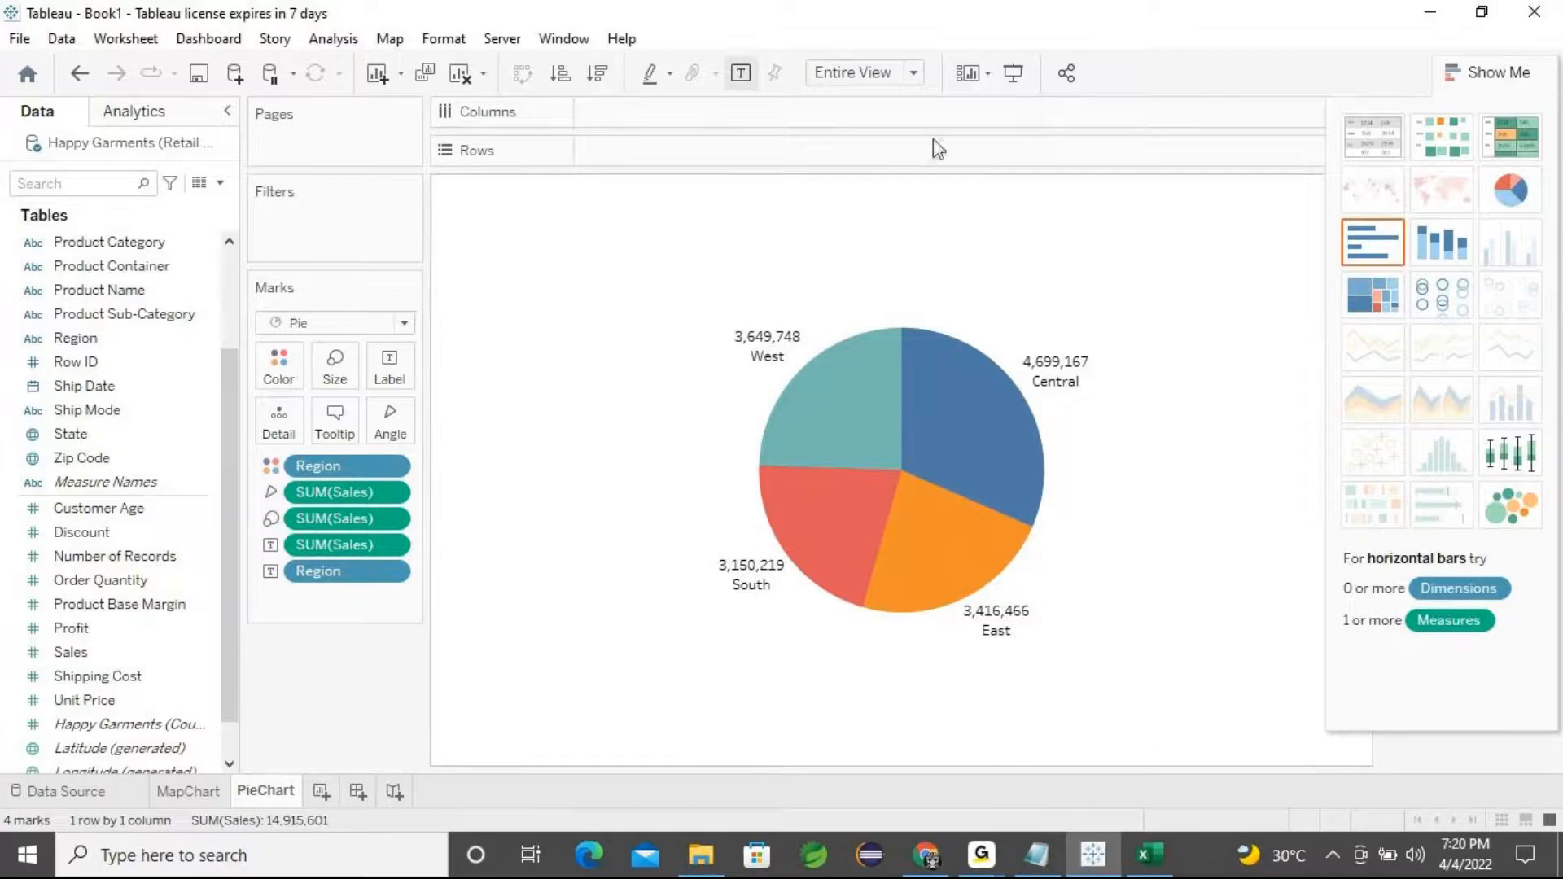
Switch the pie chart's fit to Standard and back to Entire View
left_click(915, 76)
left_click(902, 96)
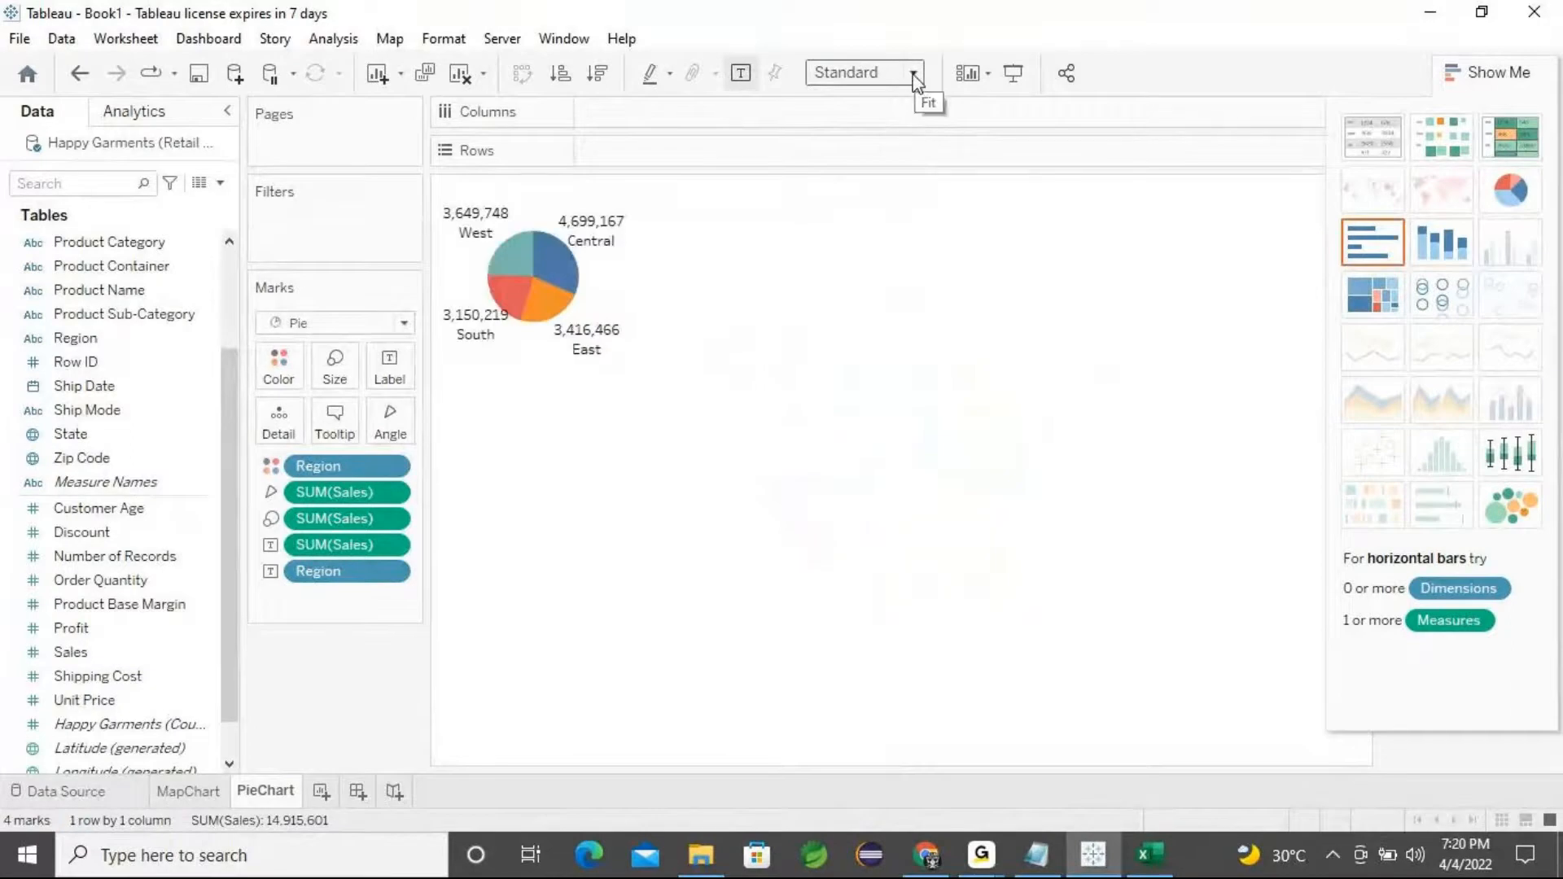
left_click(914, 75)
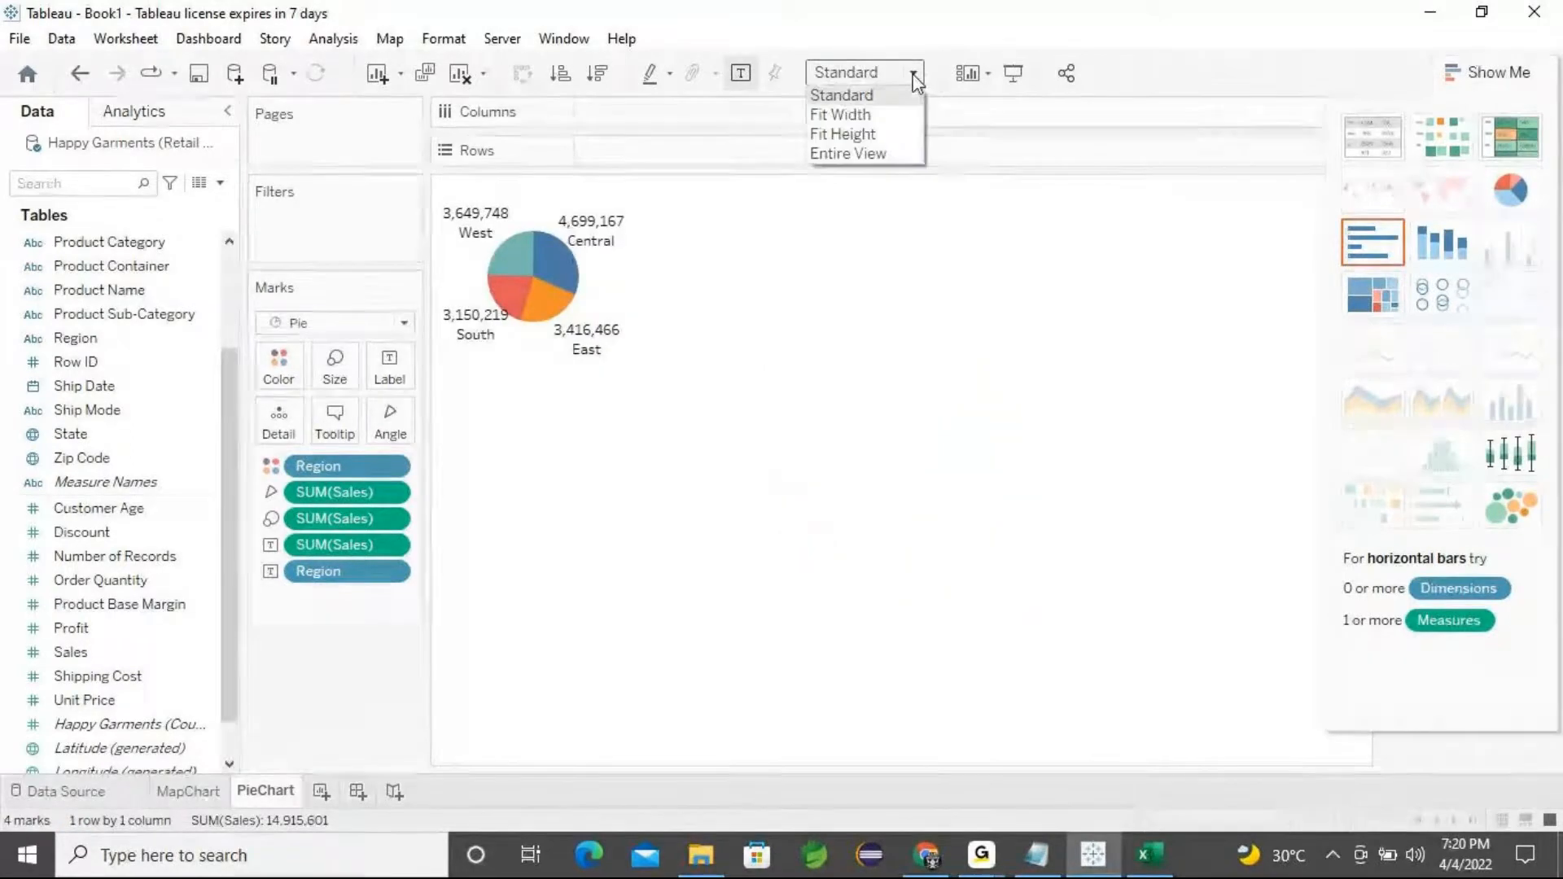
left_click(898, 154)
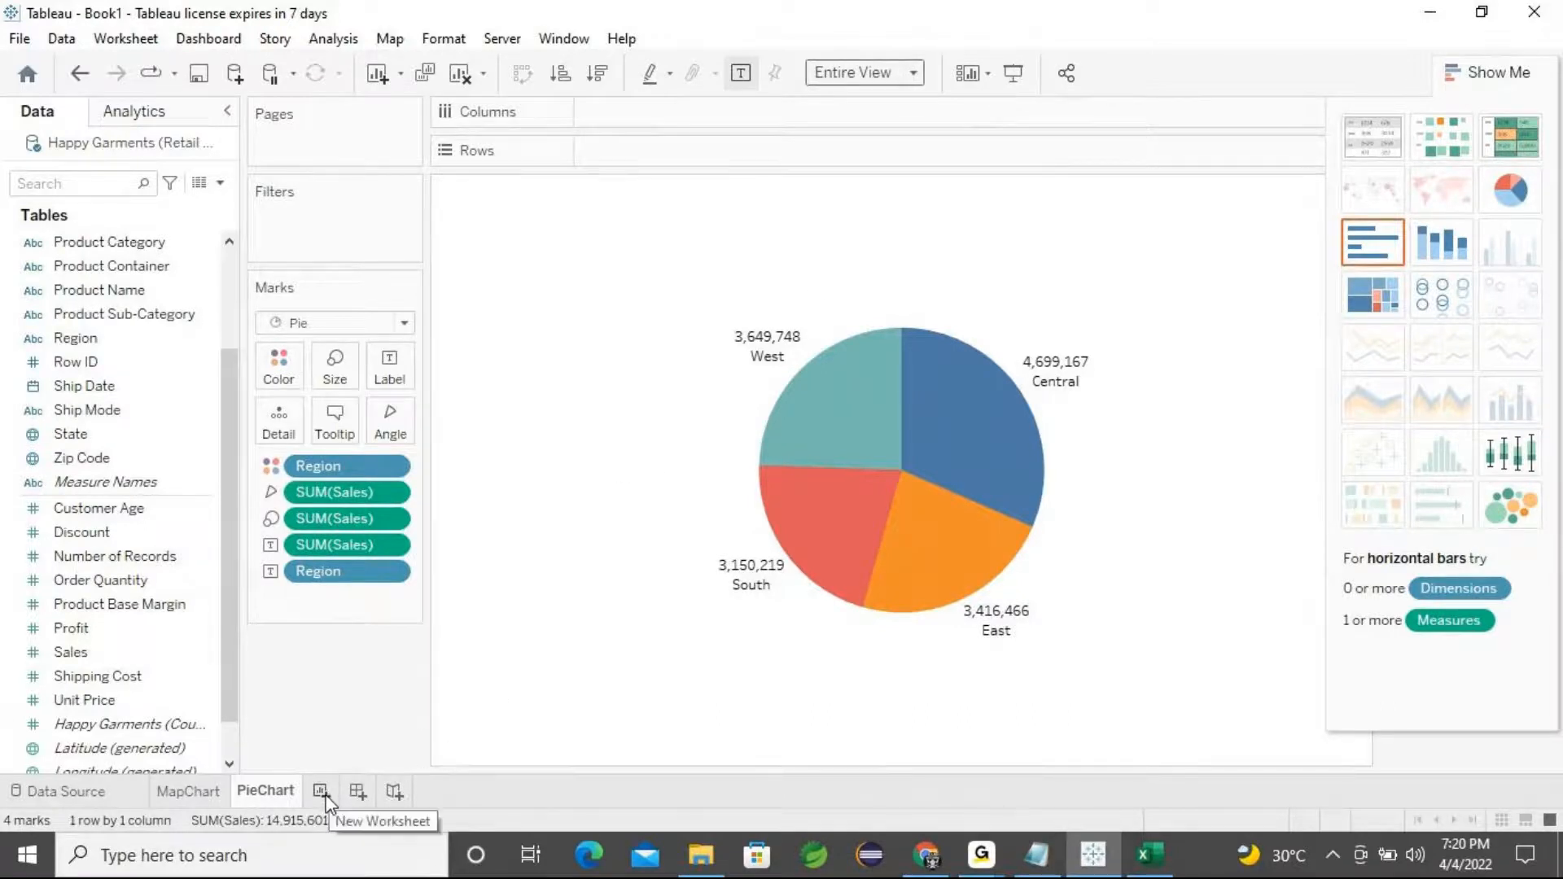
Highlight the Donut Chart item in the Notepad task list
left_click(1036, 855)
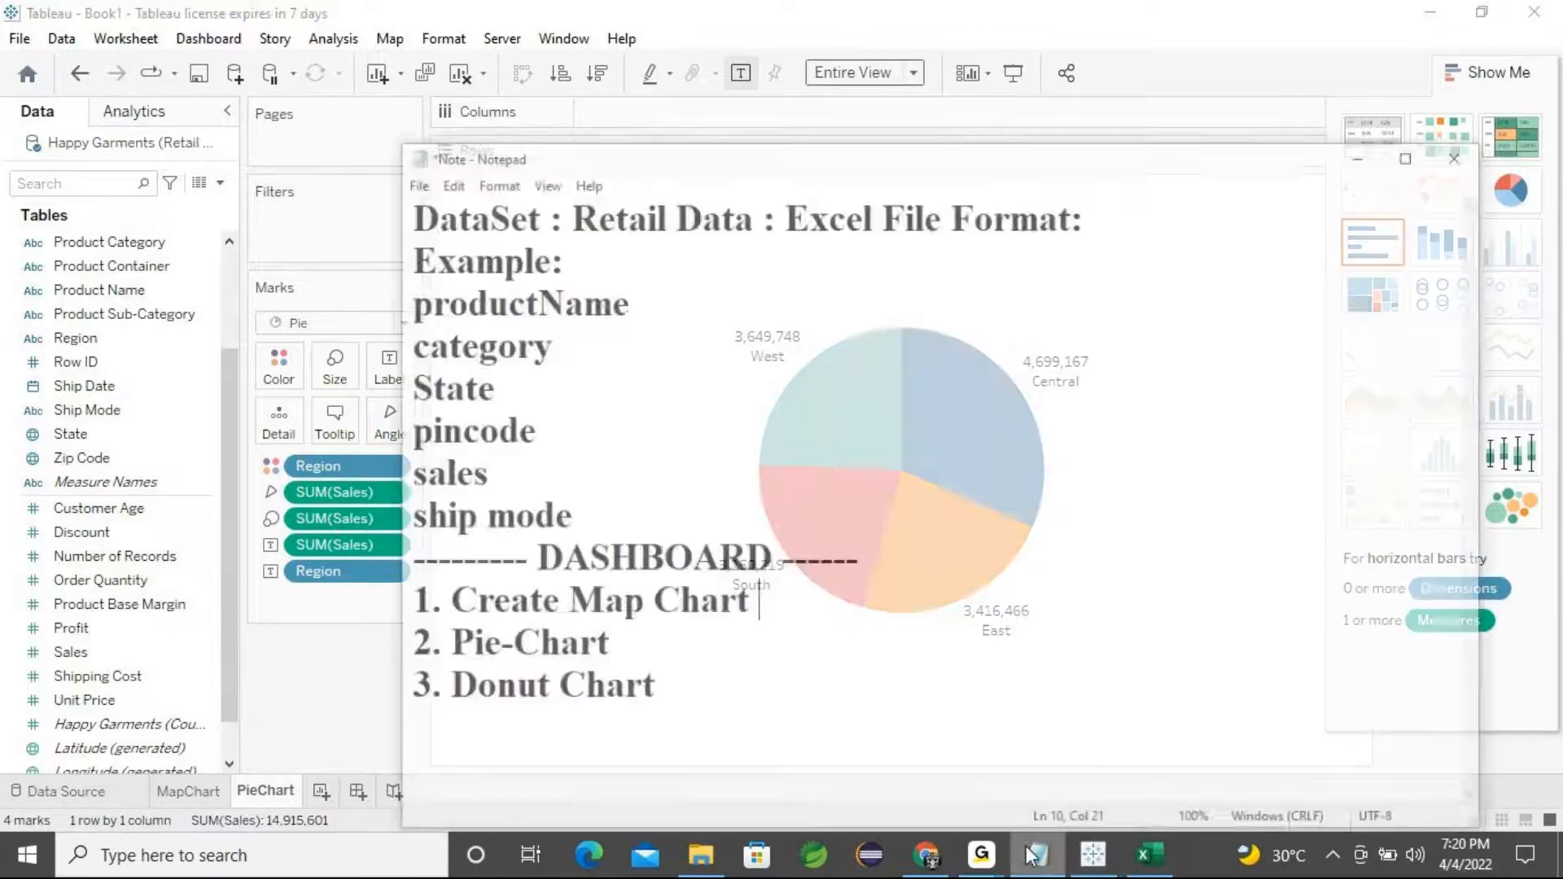
left_click_drag(620, 659, 394, 659)
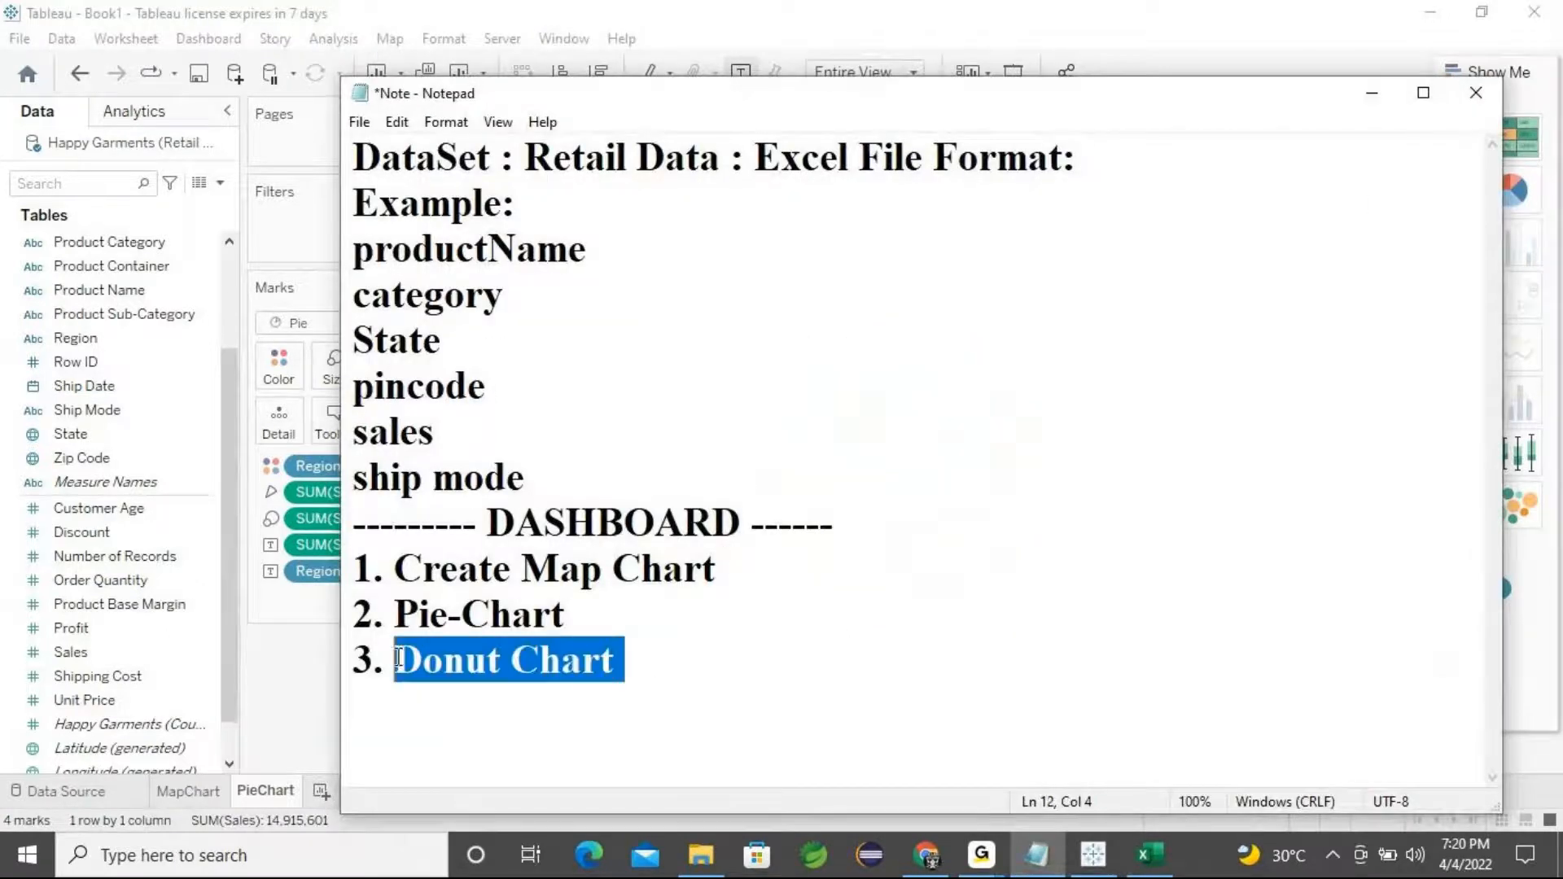
left_click(1372, 92)
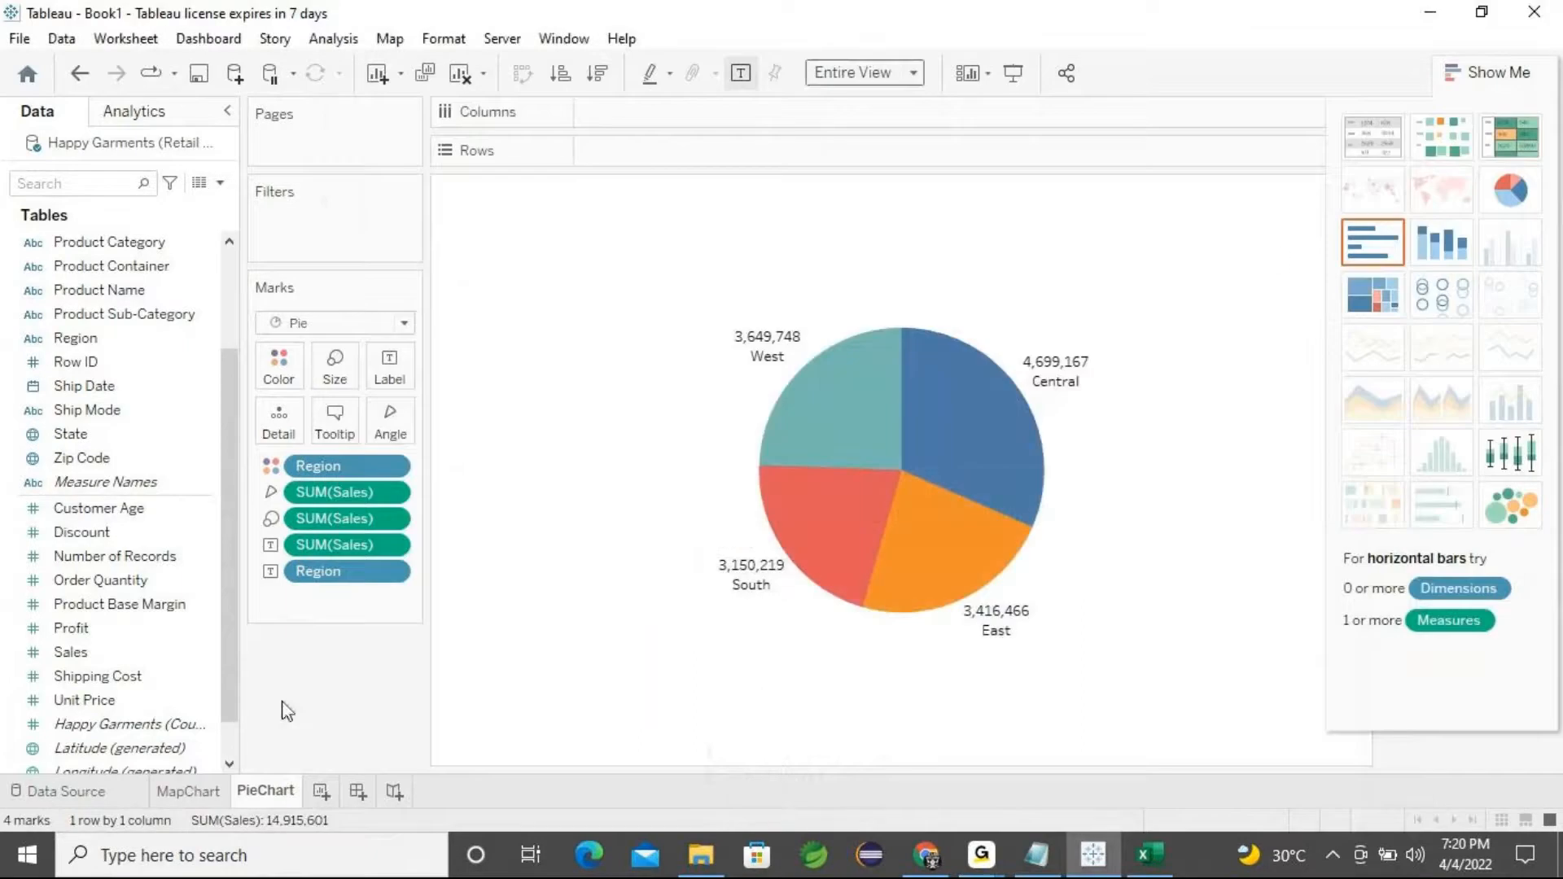
Add a new blank worksheet for the donut chart
left_click(320, 791)
mouse_move(340, 804)
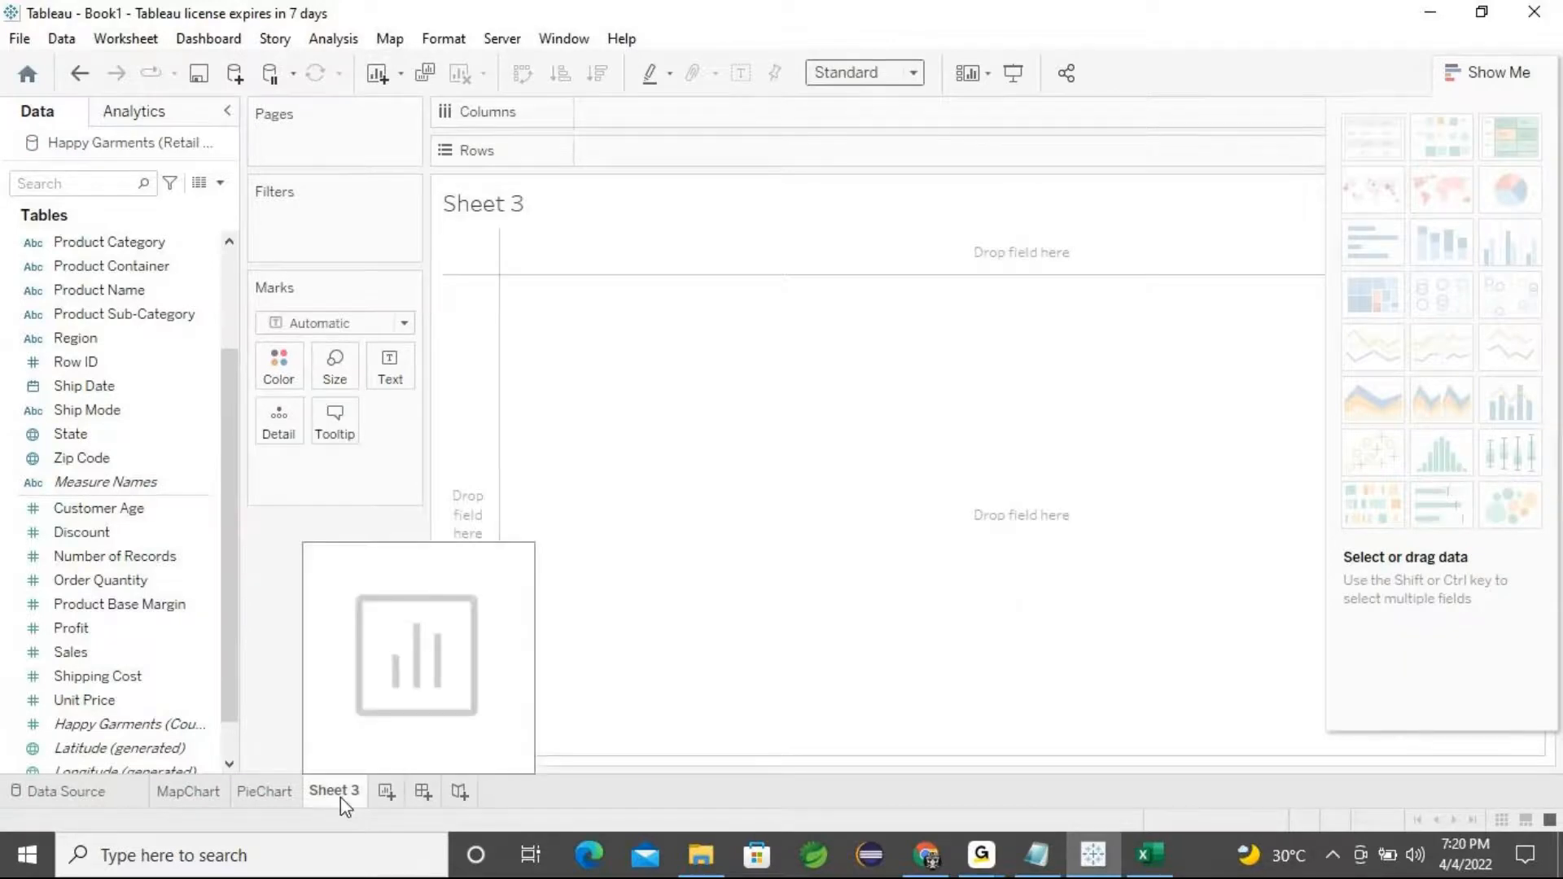
Rename the new worksheet as DonutChart
right_click(342, 804)
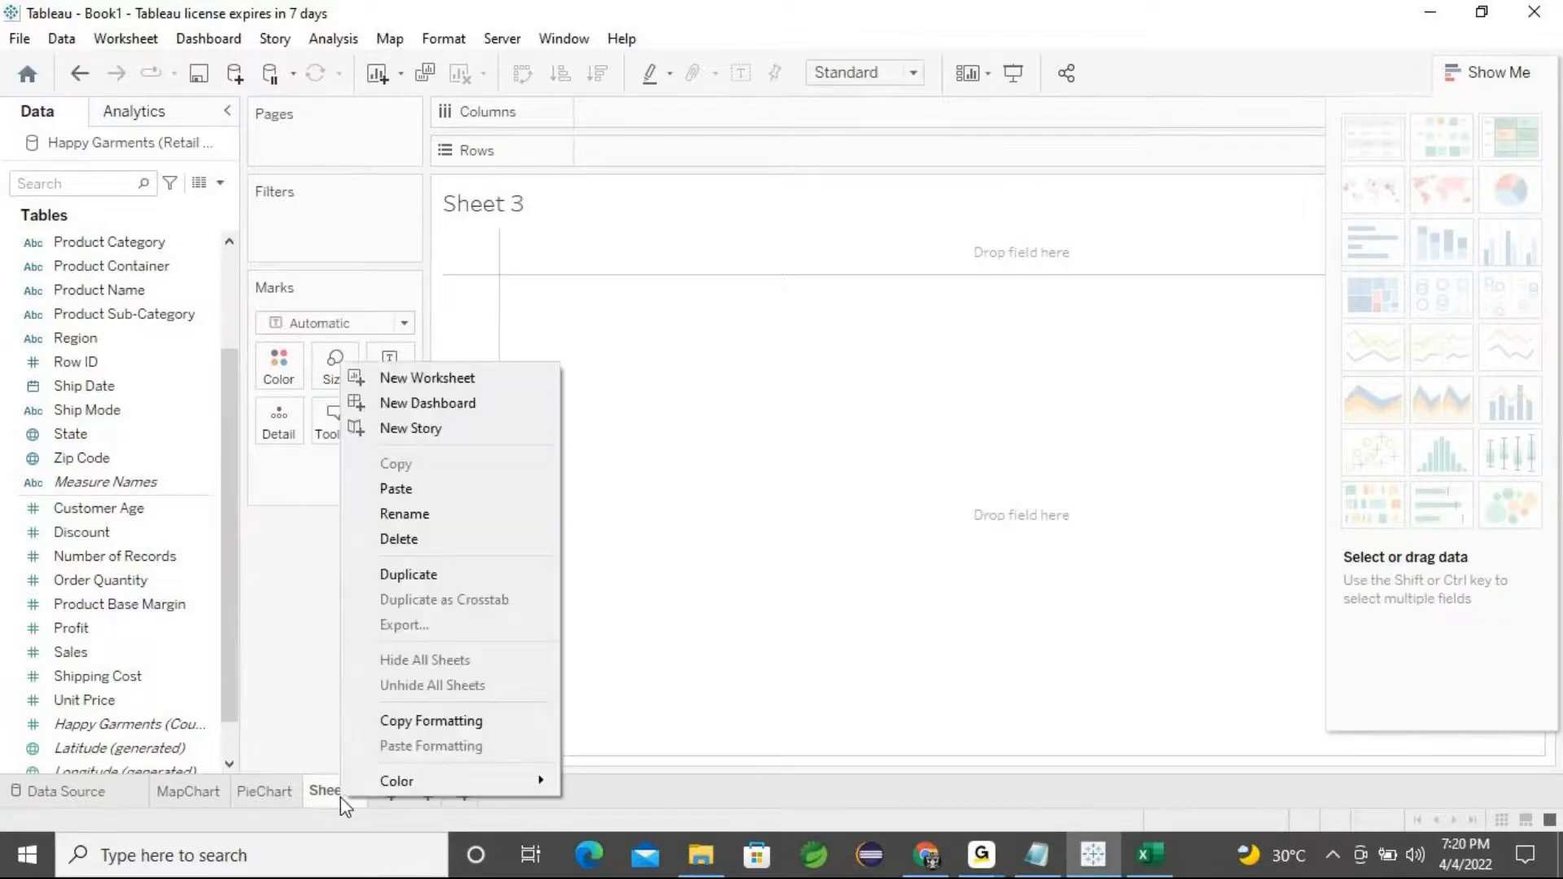
left_click(442, 518)
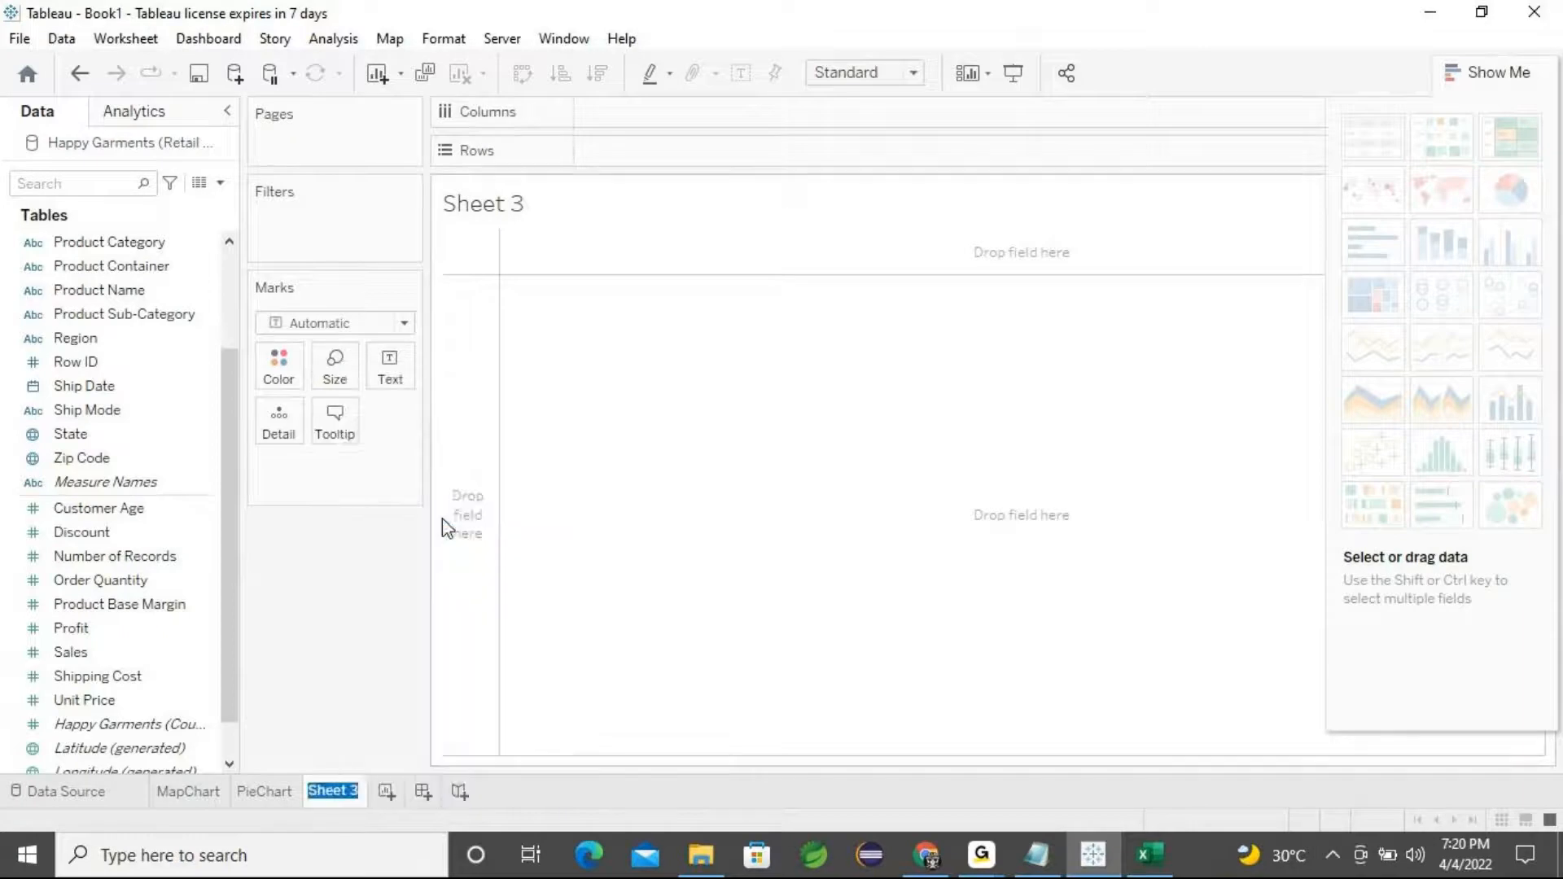
type("DonutChart")
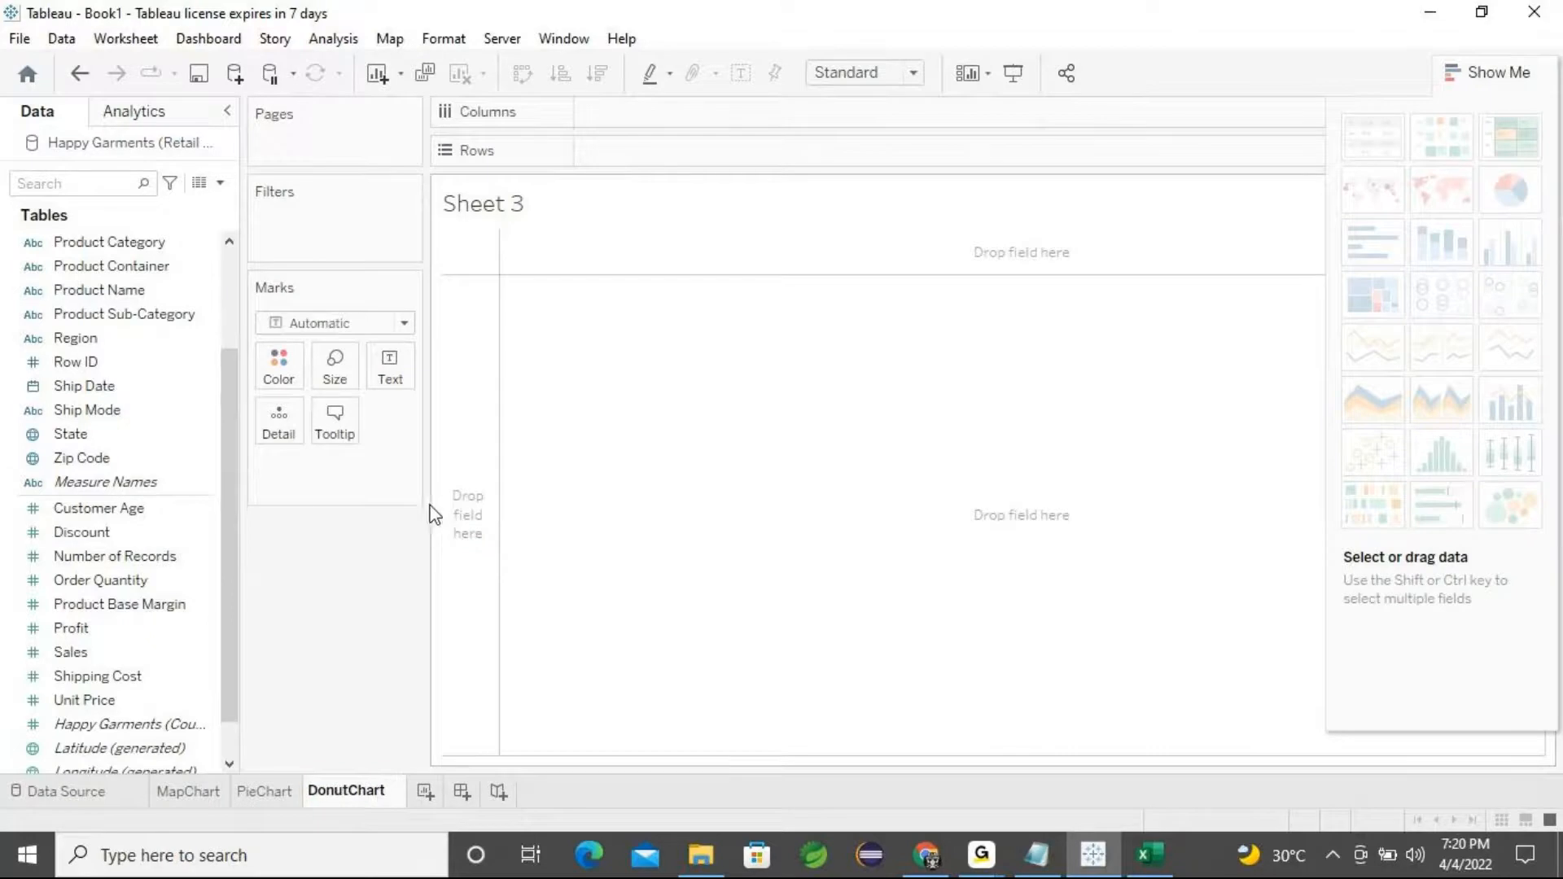
left_click(330, 627)
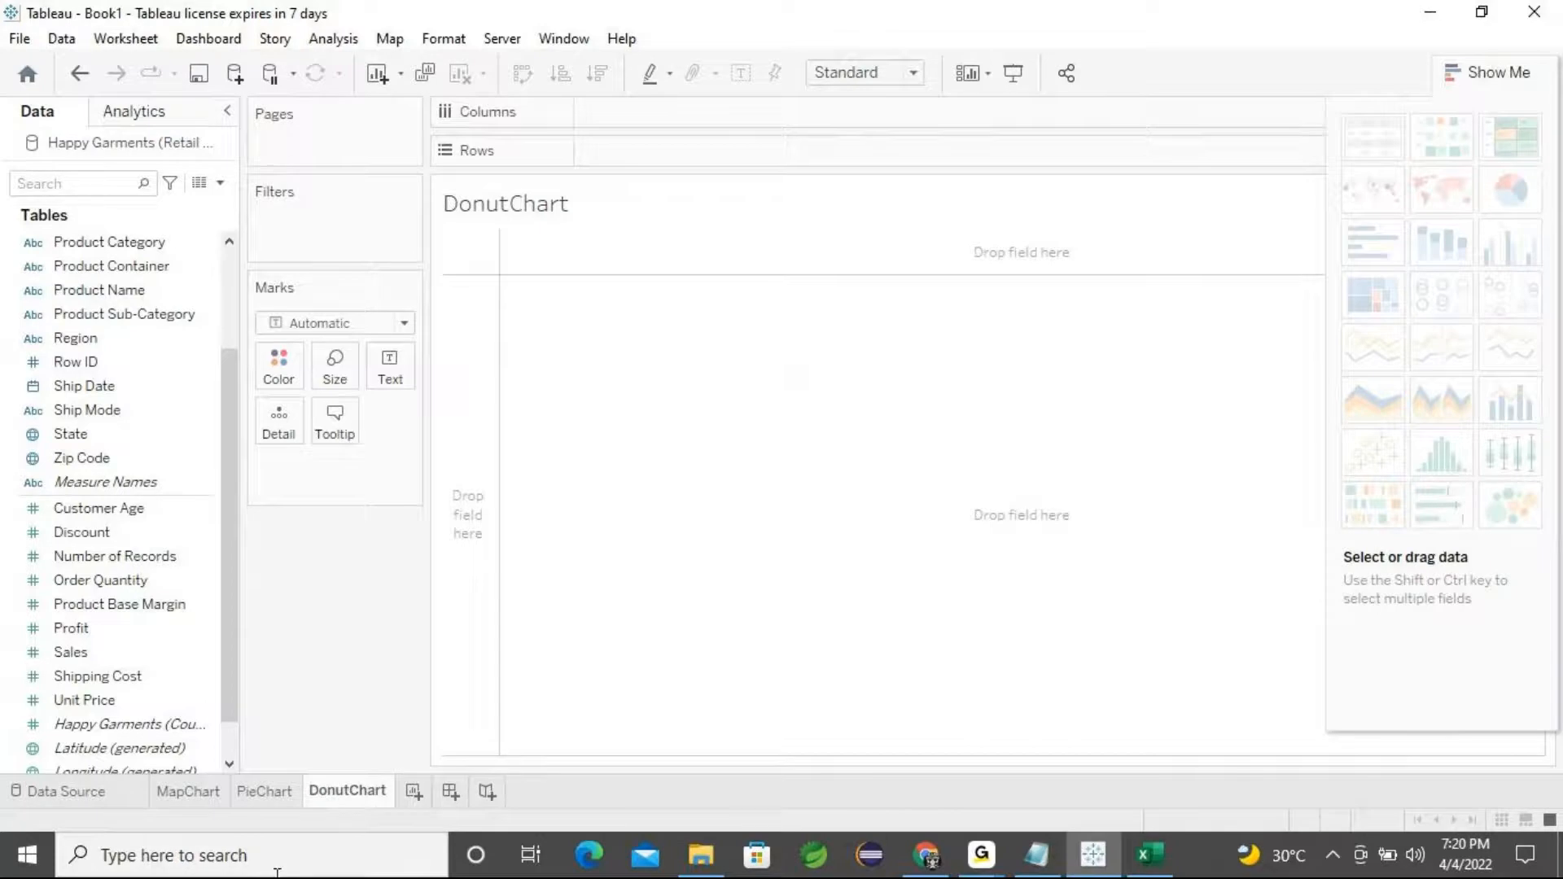
Check the Notepad task list, minimize it and return to the PieChart sheet
left_click(87, 410)
left_click(1041, 864)
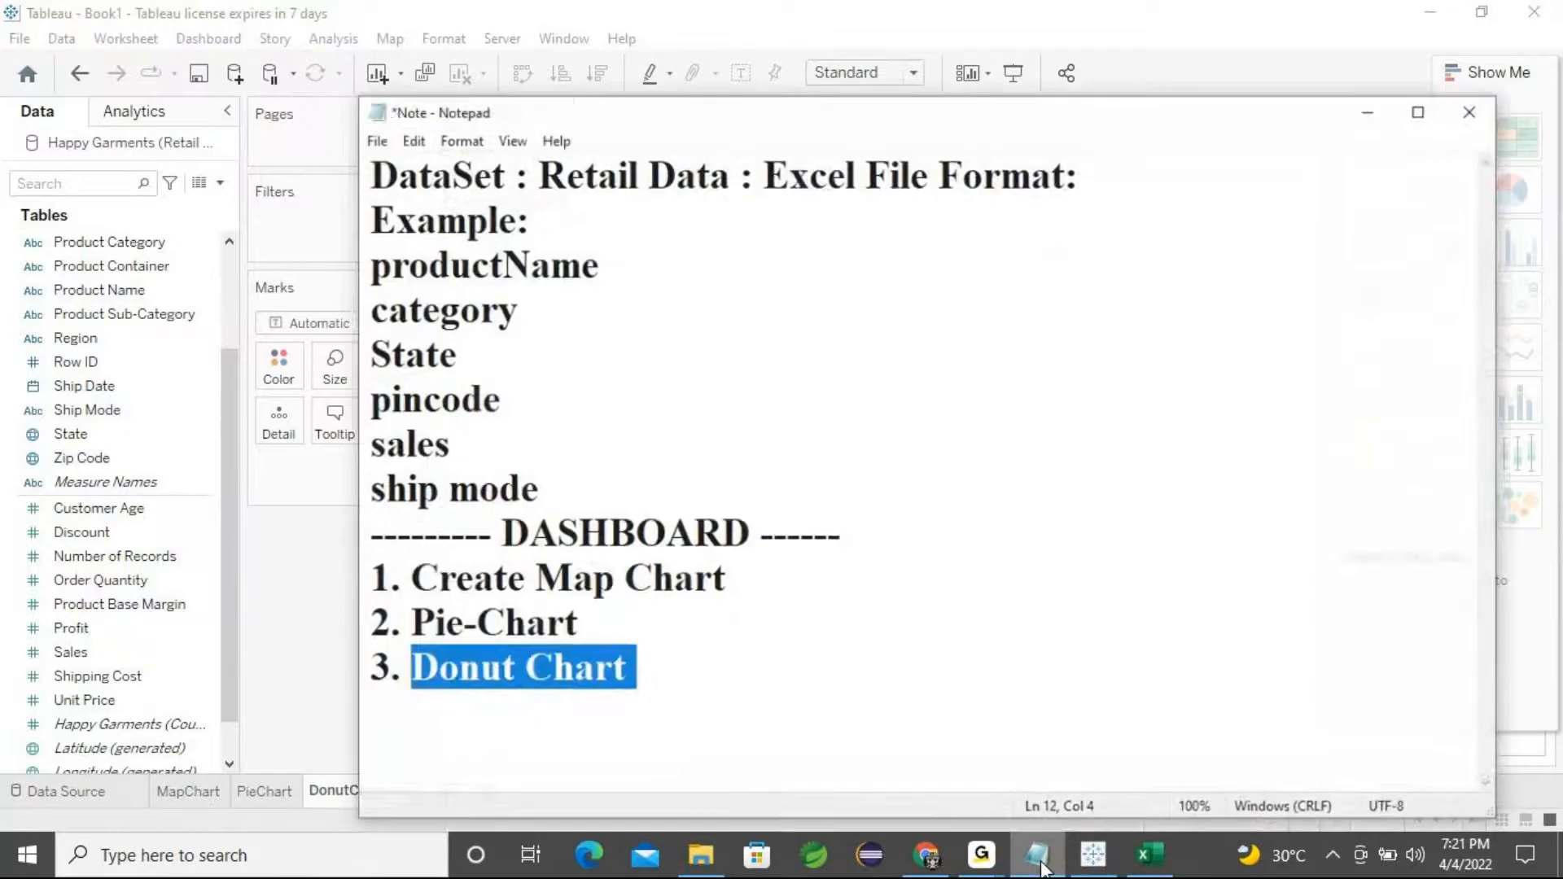
left_click(609, 625)
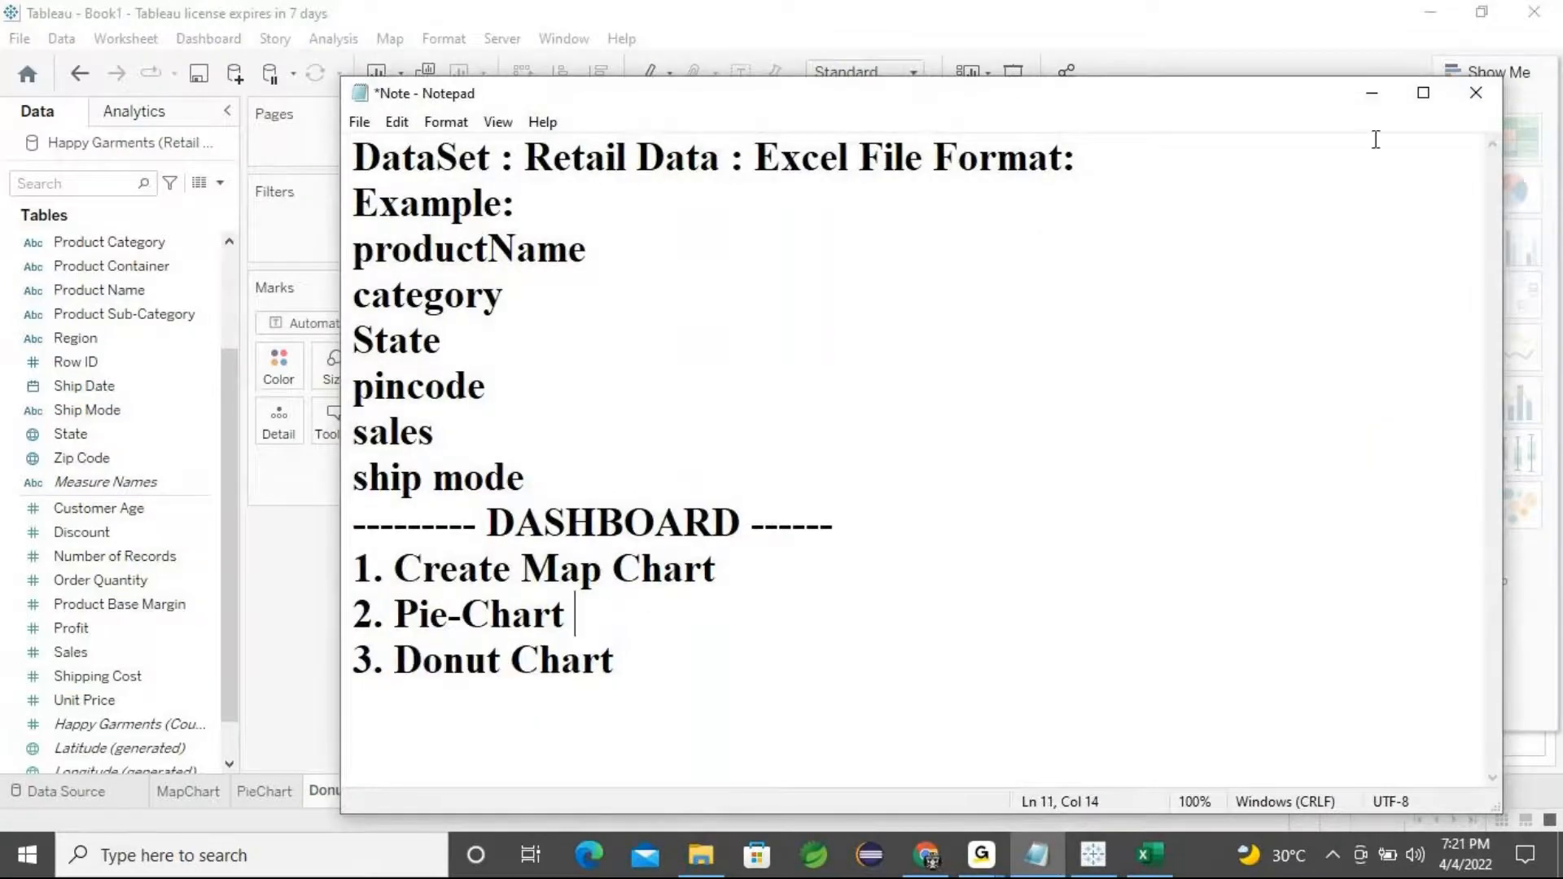
left_click(1371, 93)
left_click(248, 798)
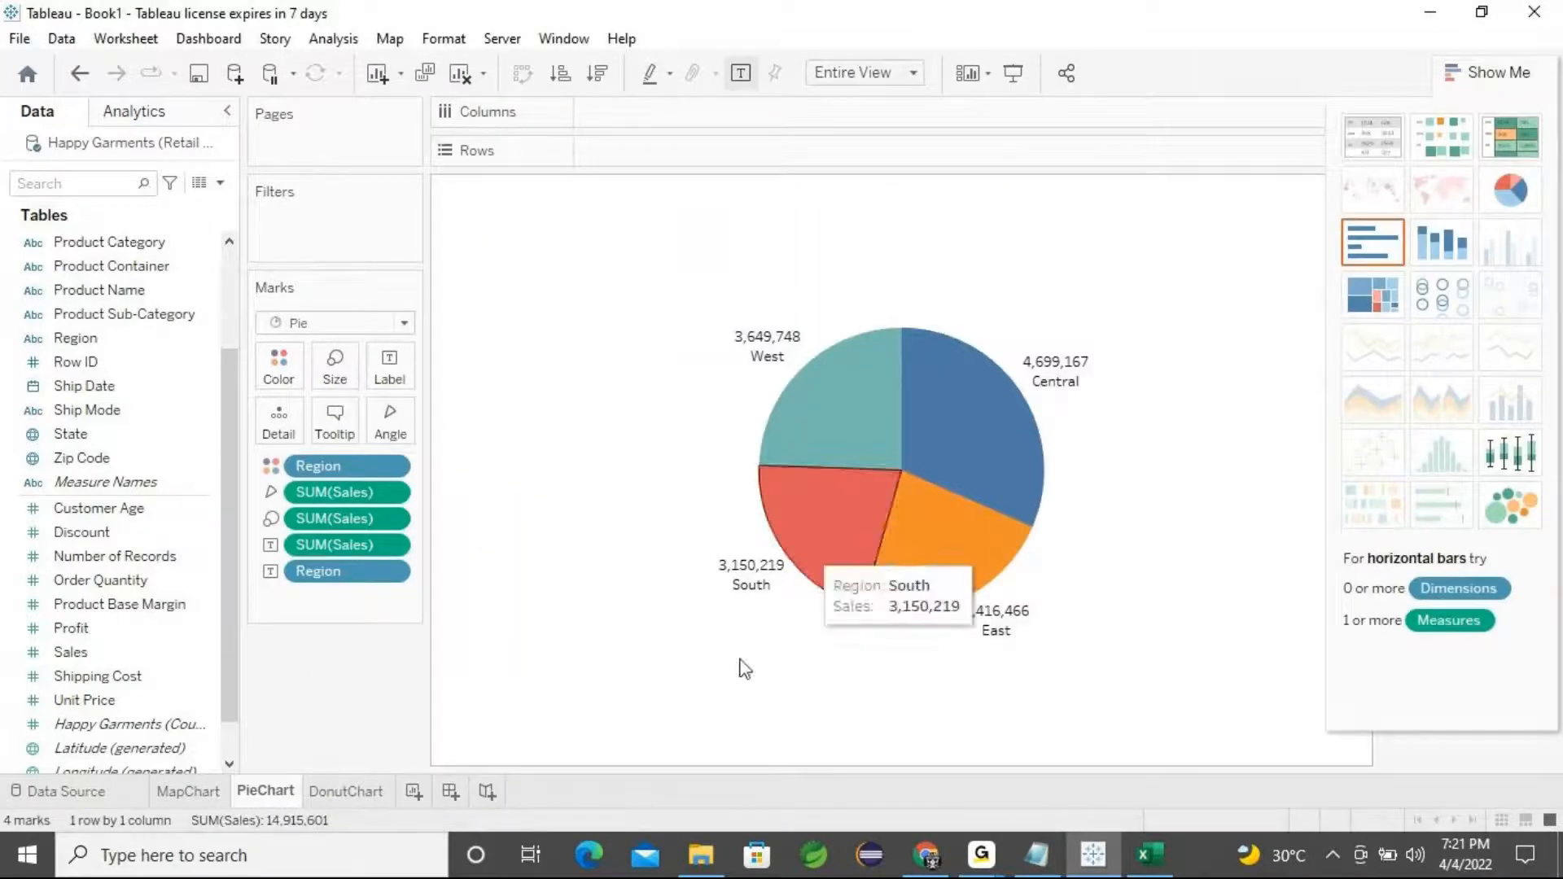
Switch to Excel and examine the Ship Mode column values in the Retail Data spreadsheet
left_click(1145, 857)
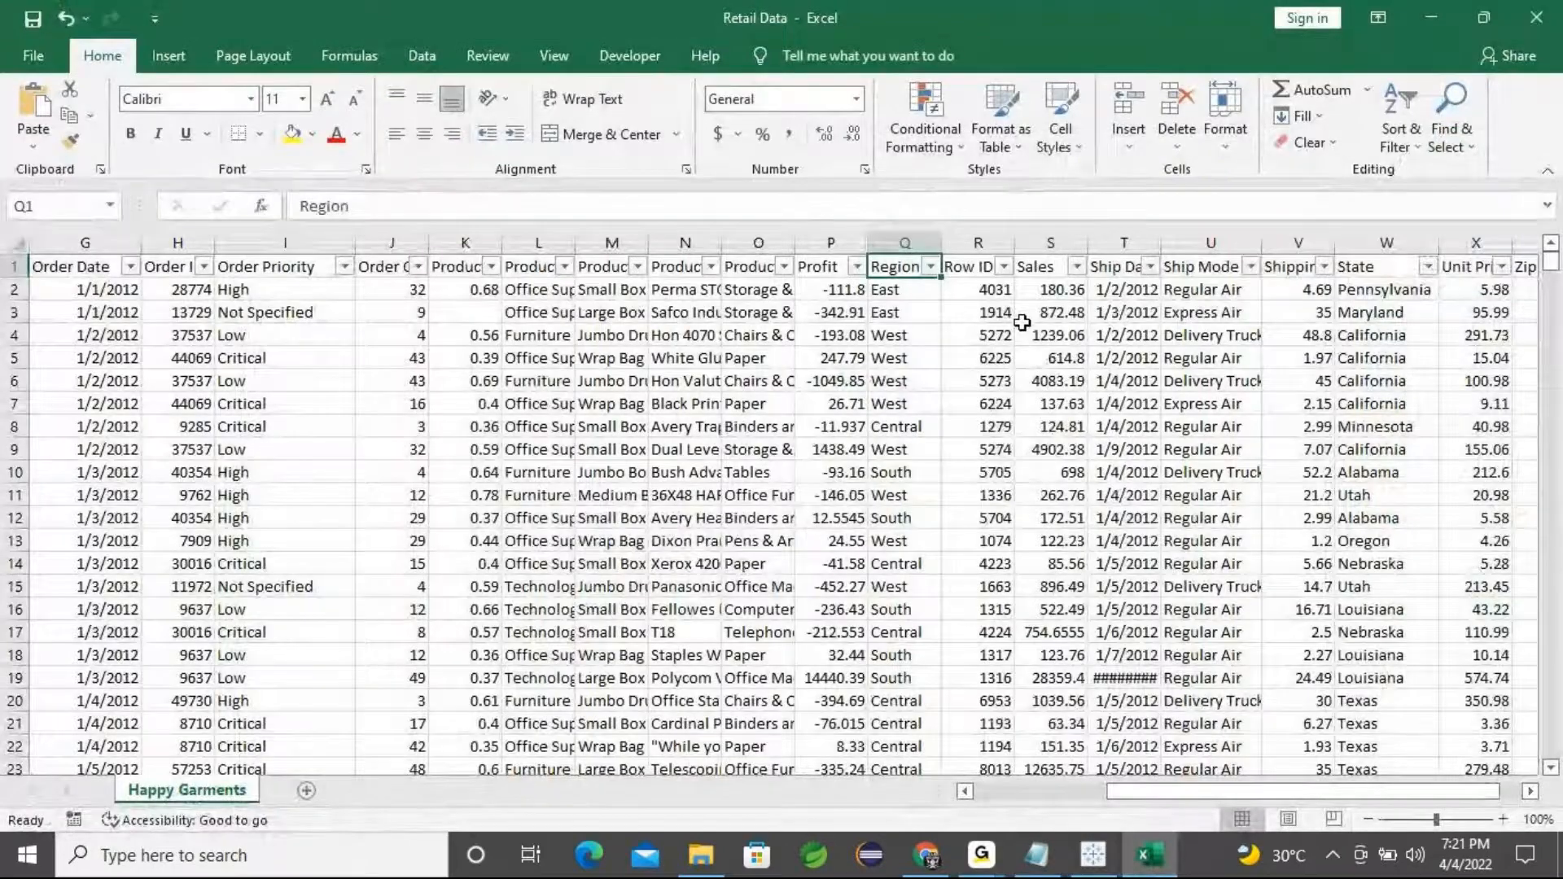
left_click(1205, 267)
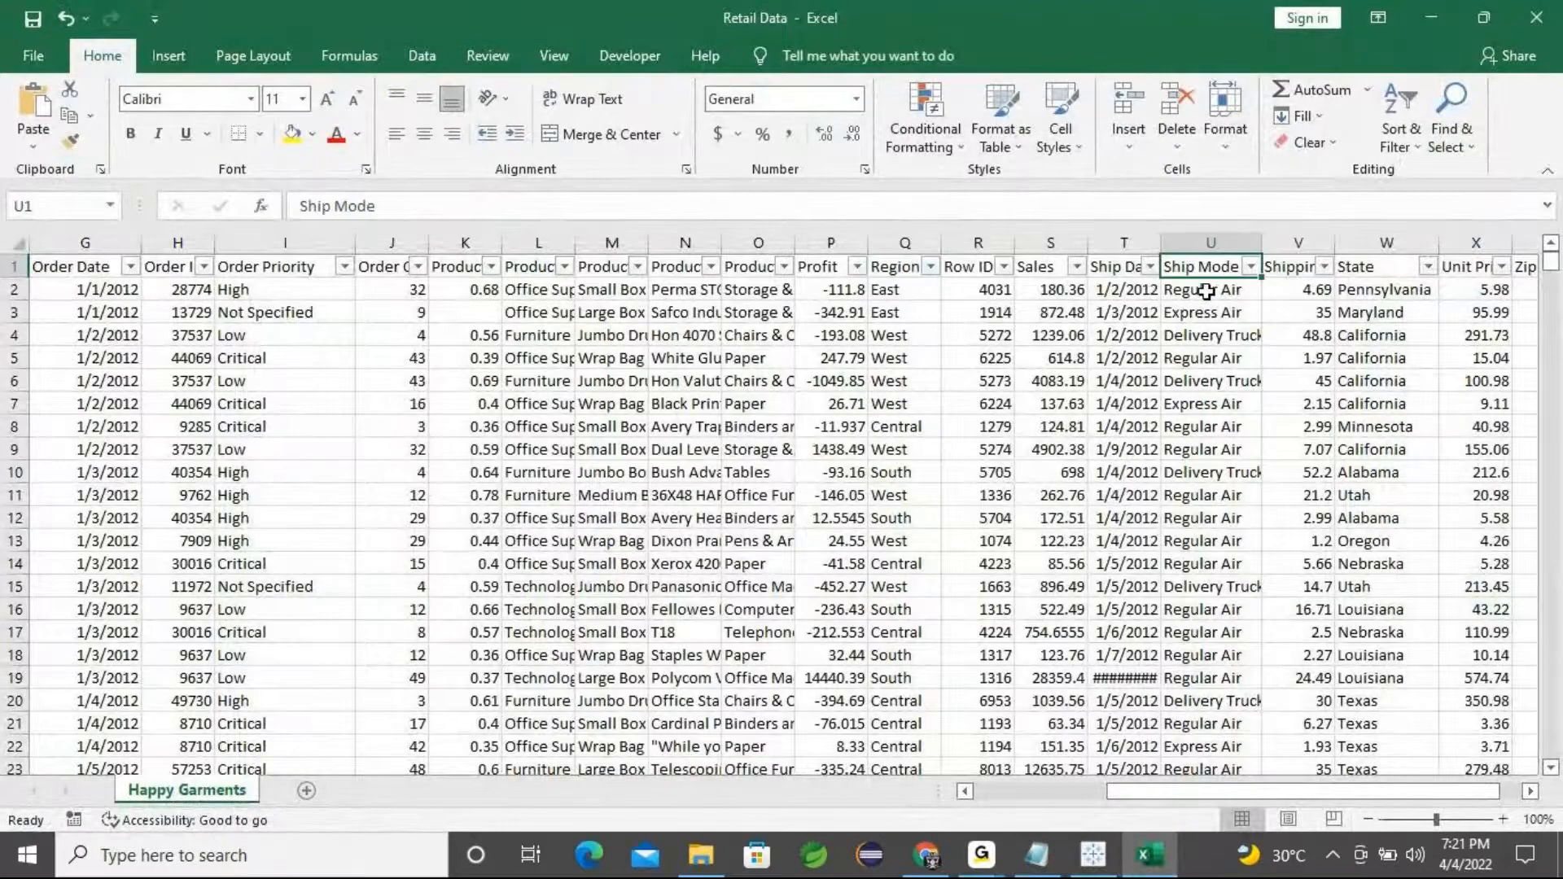
key("Down")
key("Down")
key("Down")
left_click(1218, 316)
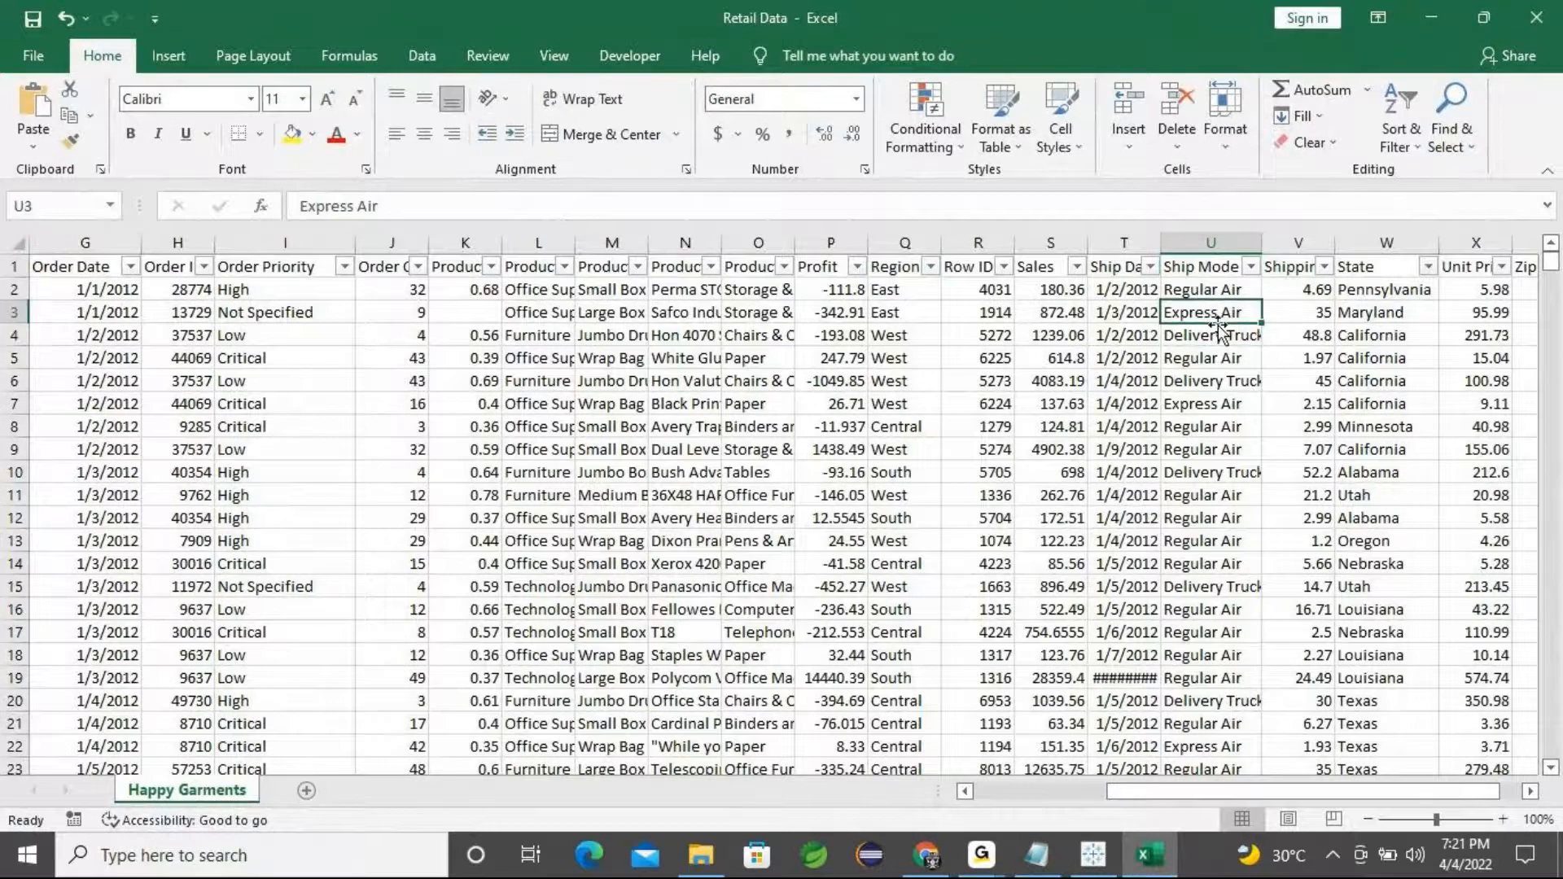
left_click(1228, 342)
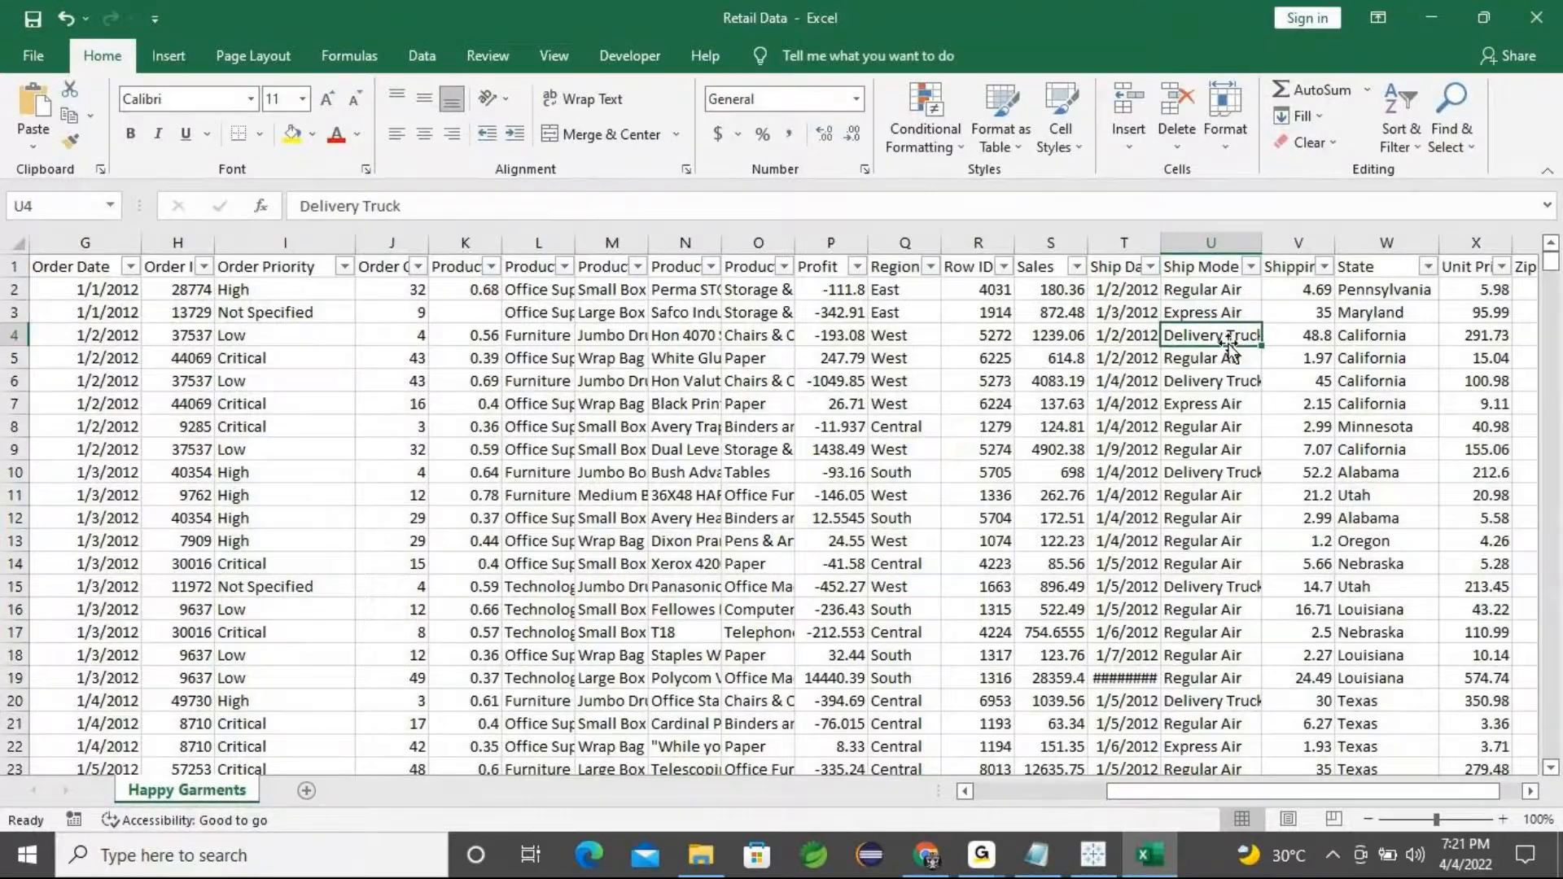
left_click(1204, 271)
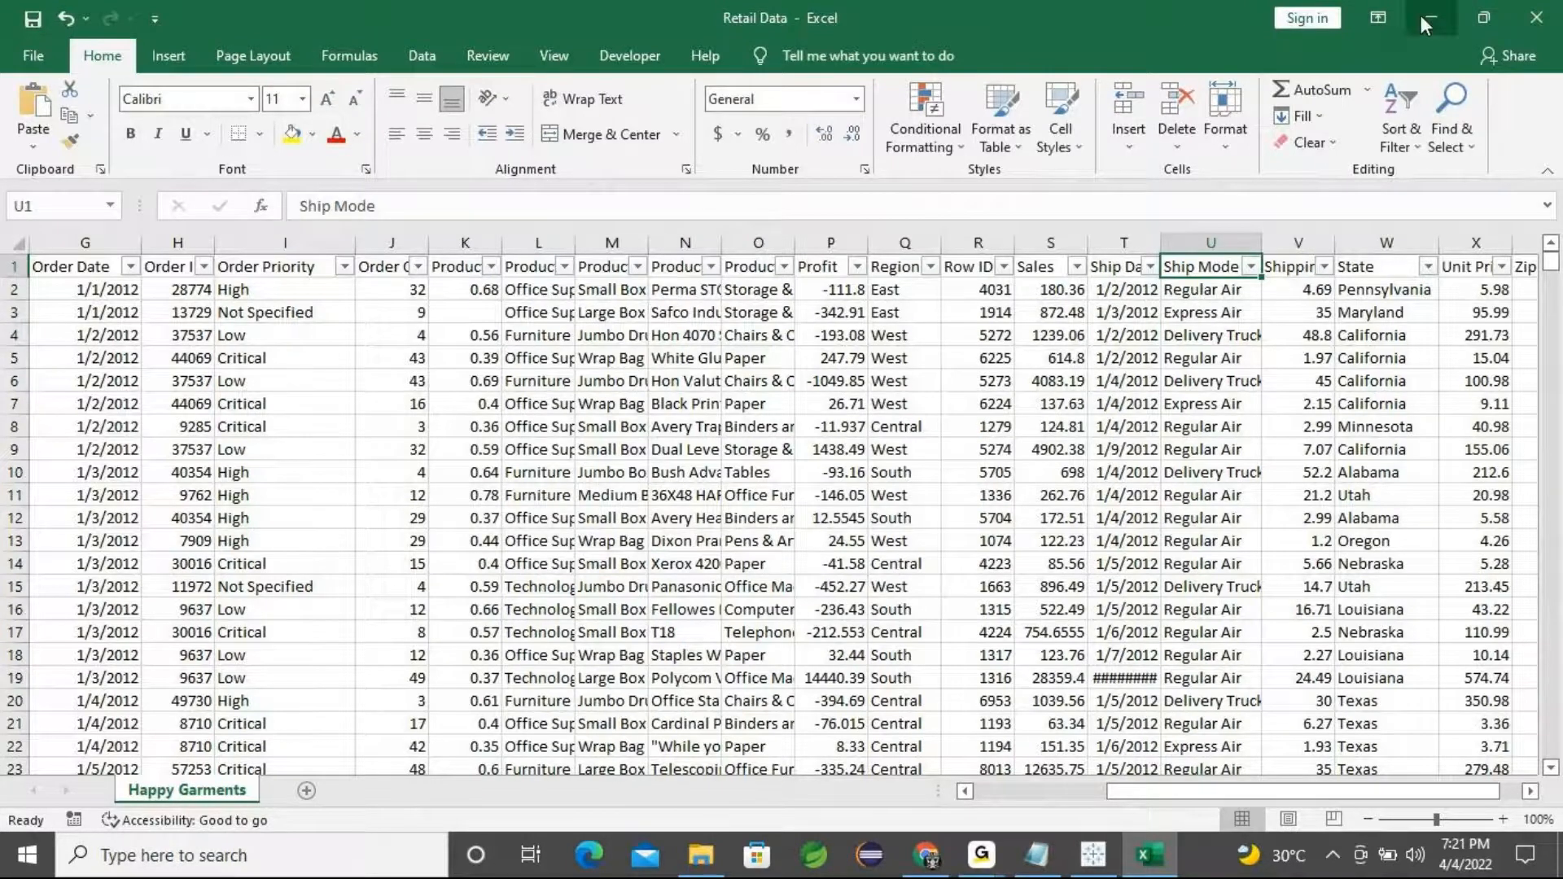
key("ctrl+space")
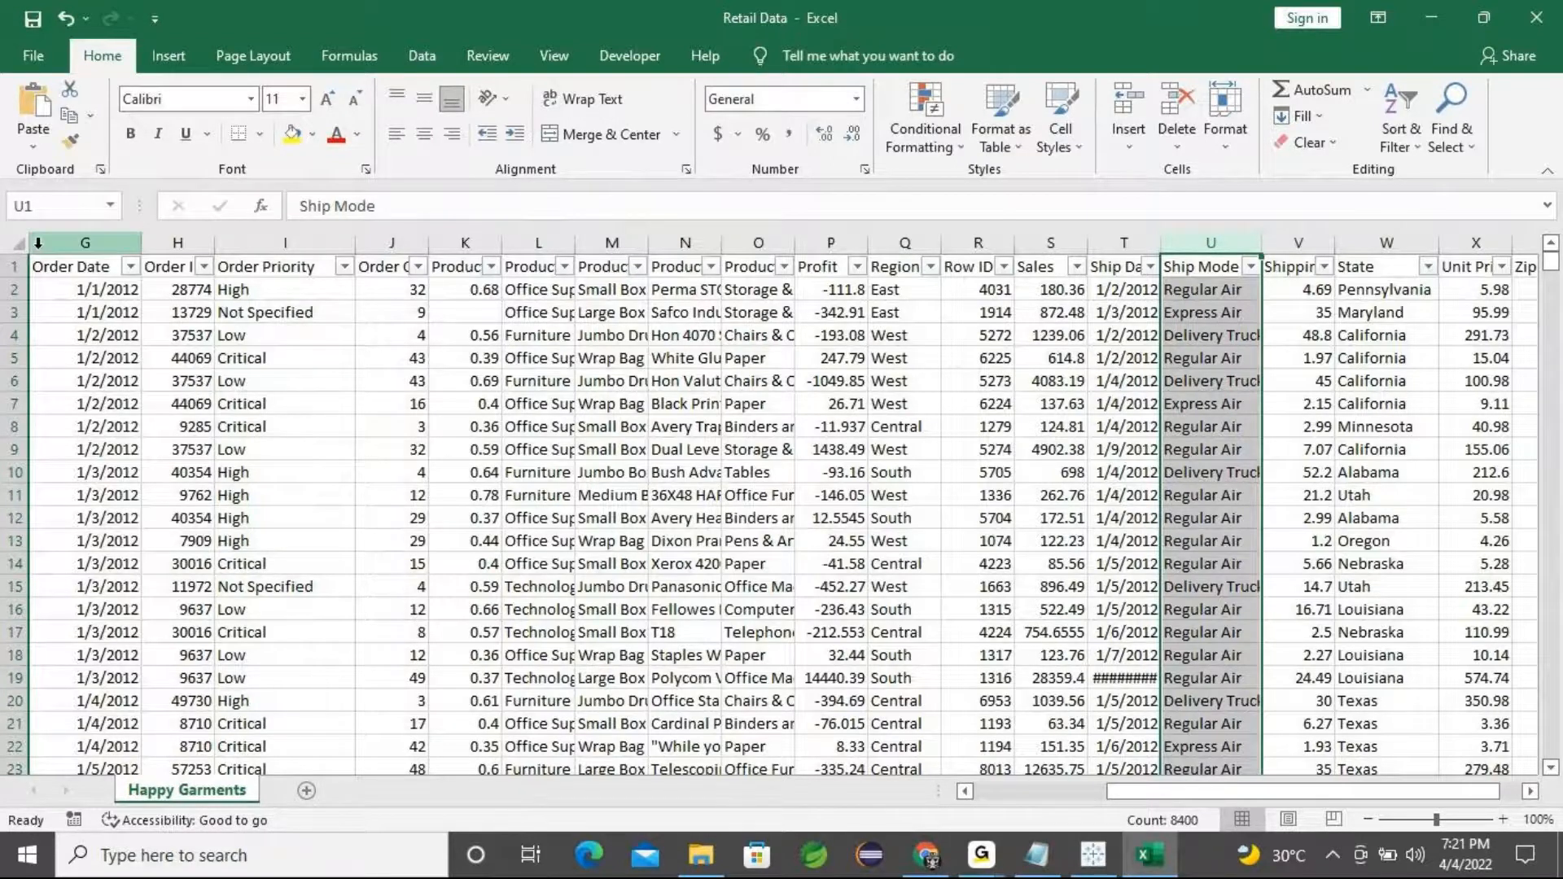
left_click(254, 243)
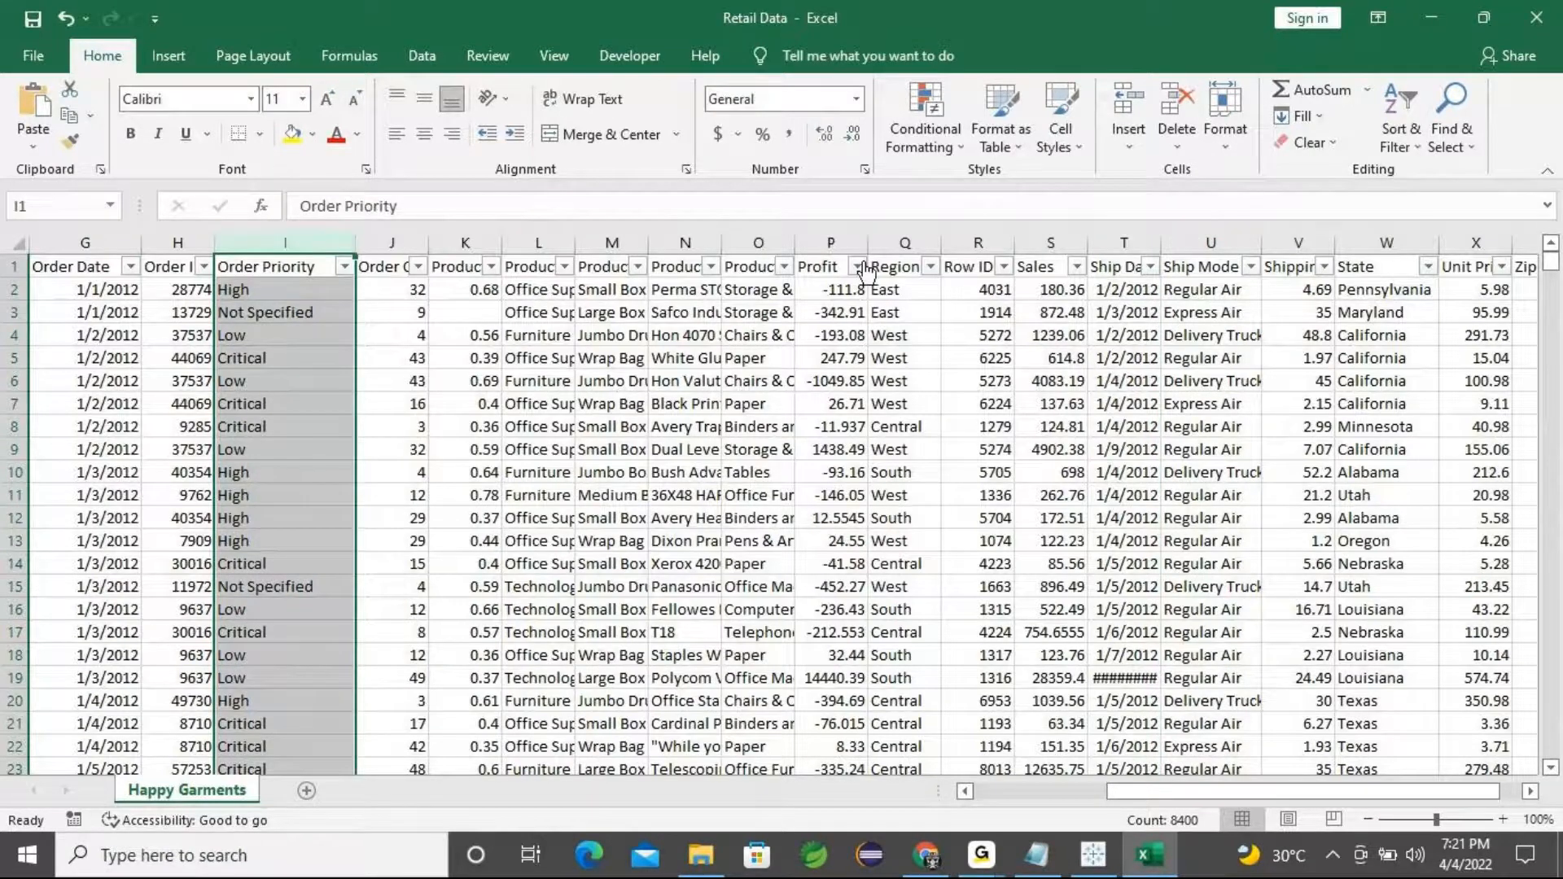
left_click(1203, 247)
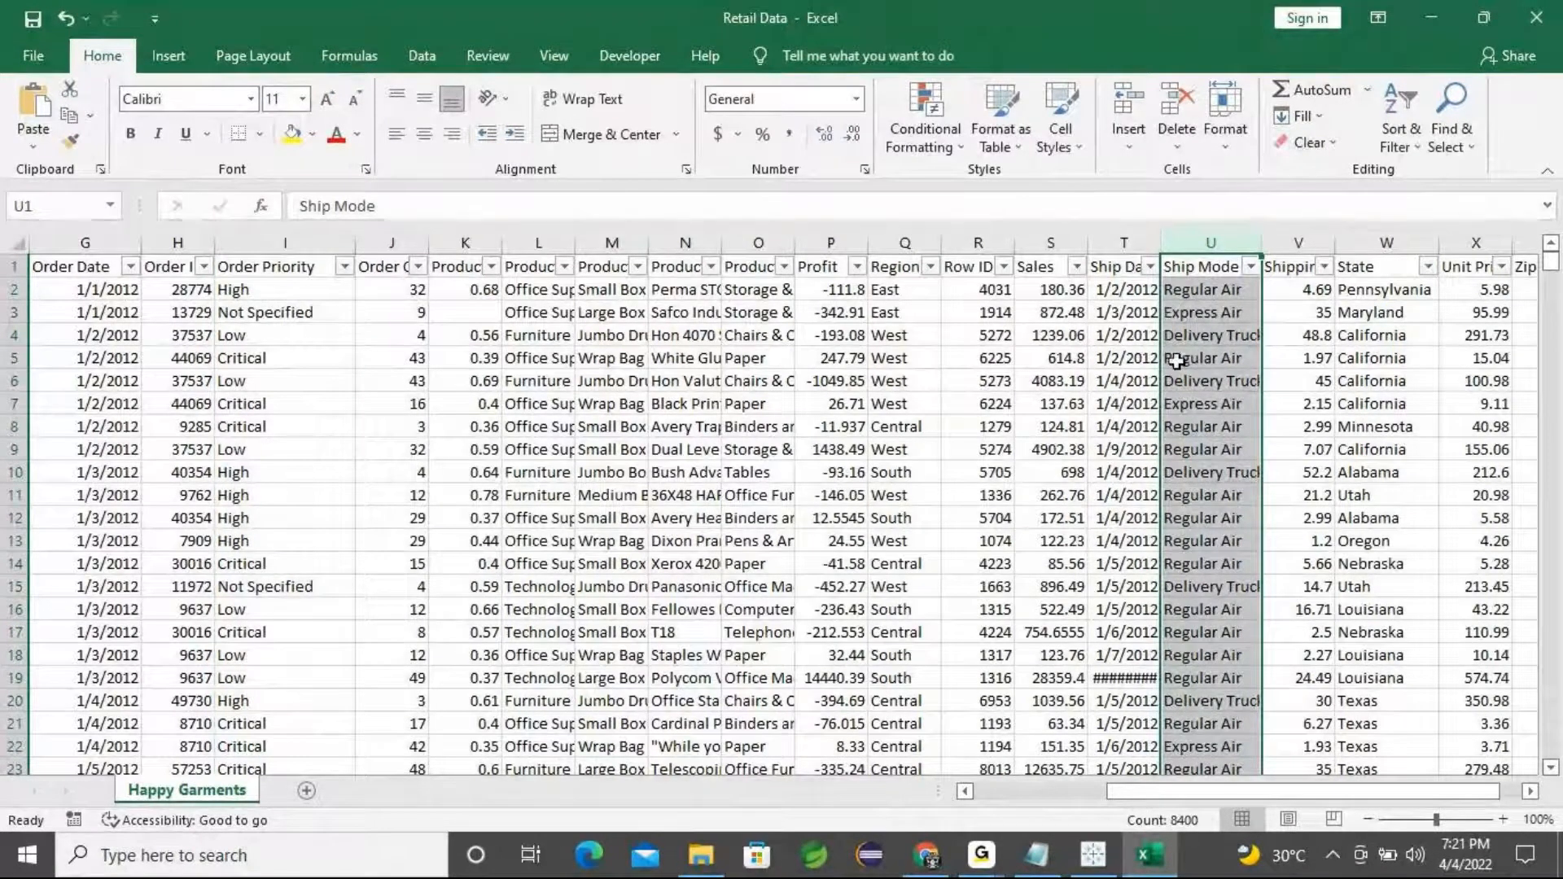
Switch back to Tableau and open the DonutChart sheet
left_click(1033, 857)
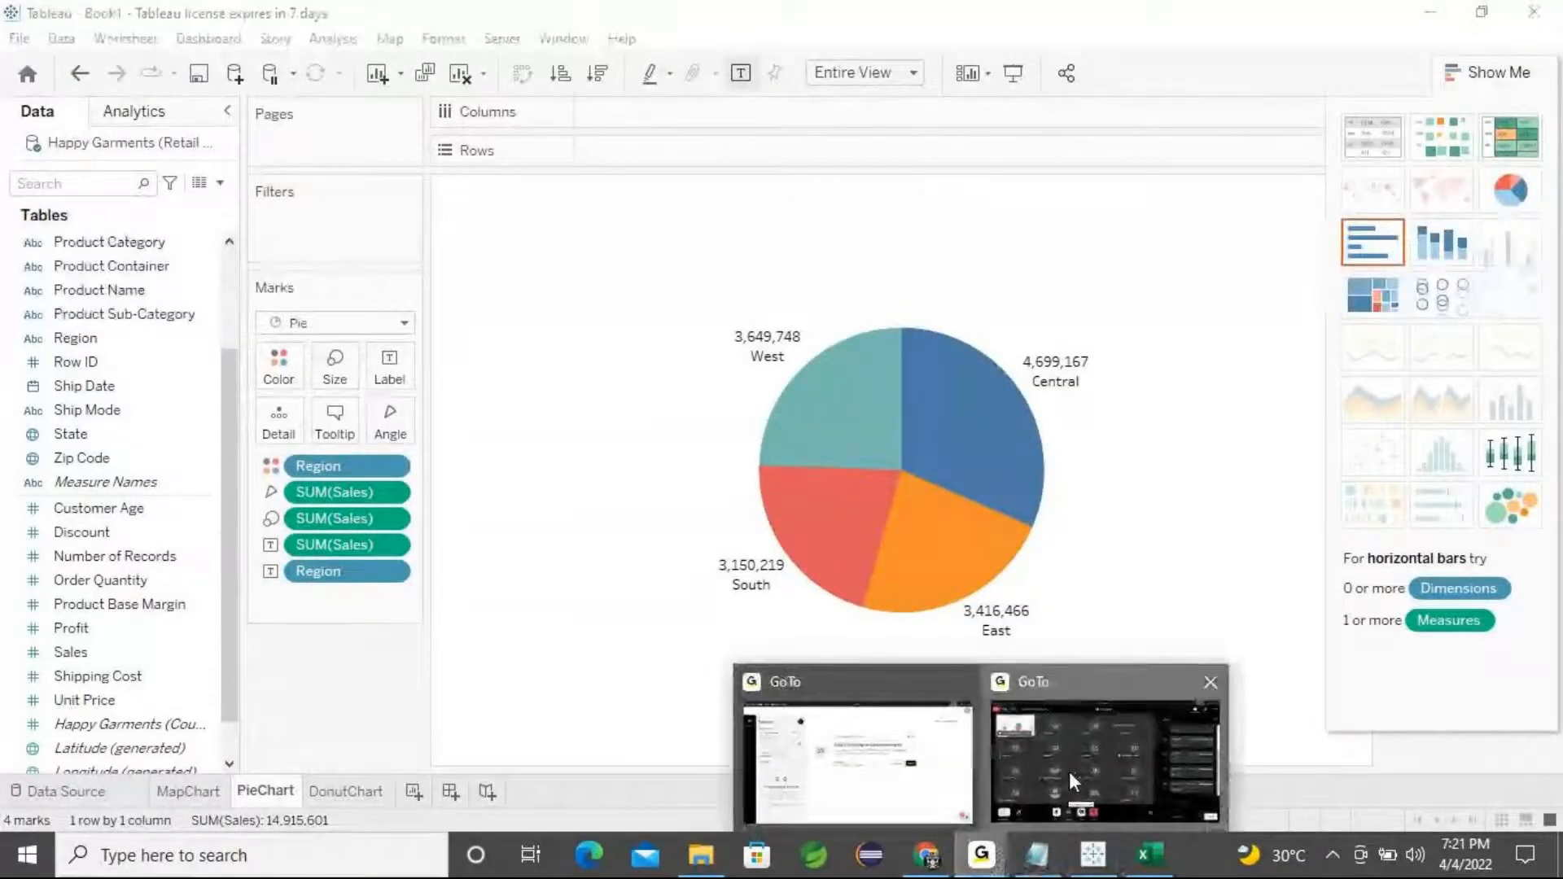
left_click(1420, 36)
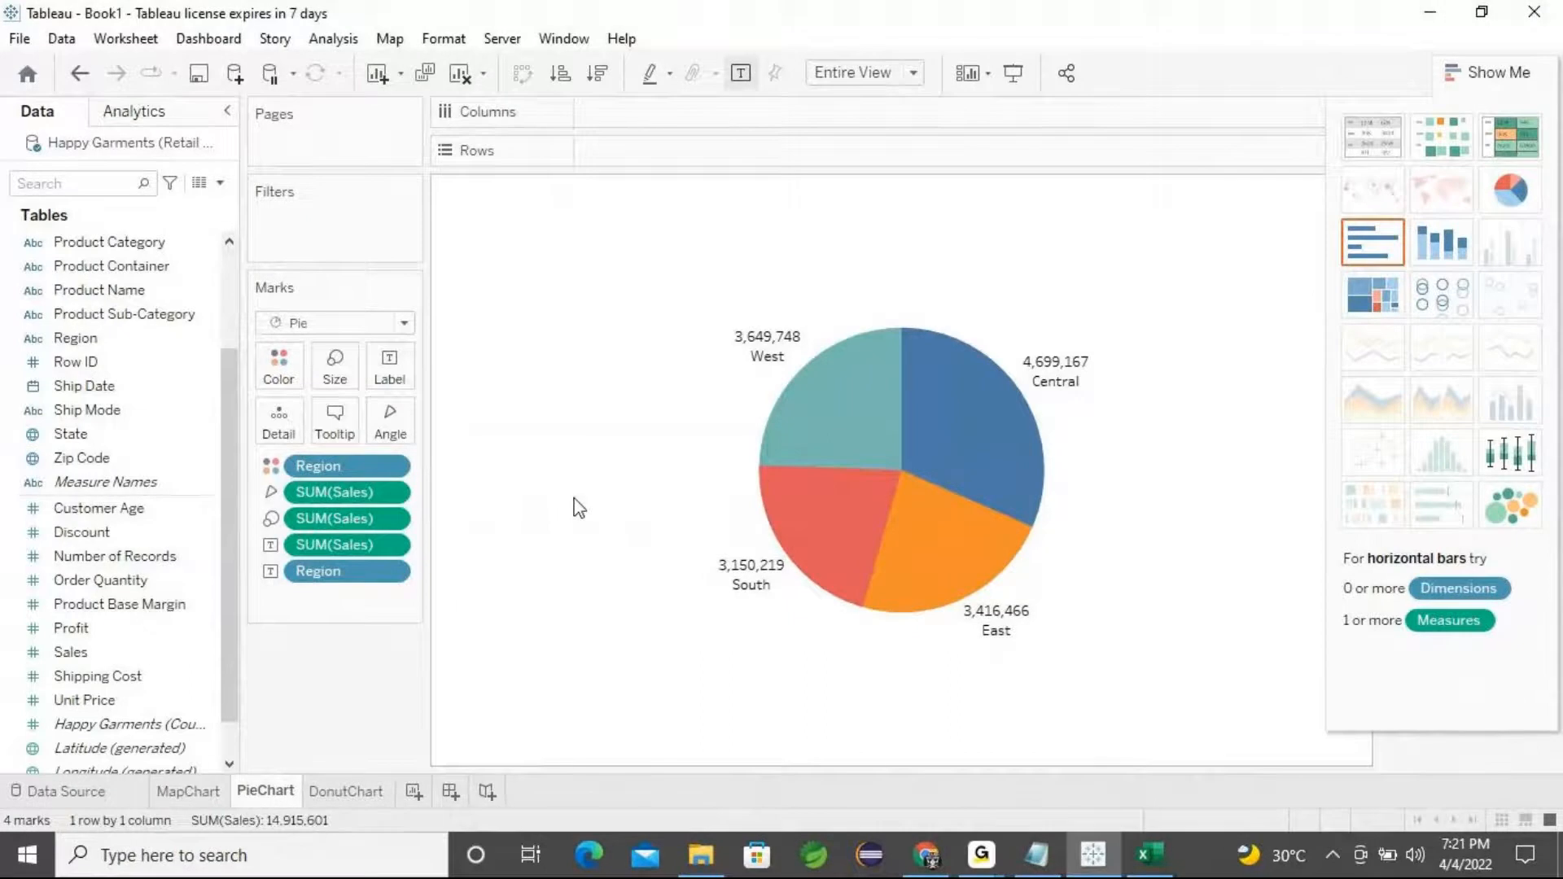
left_click(340, 799)
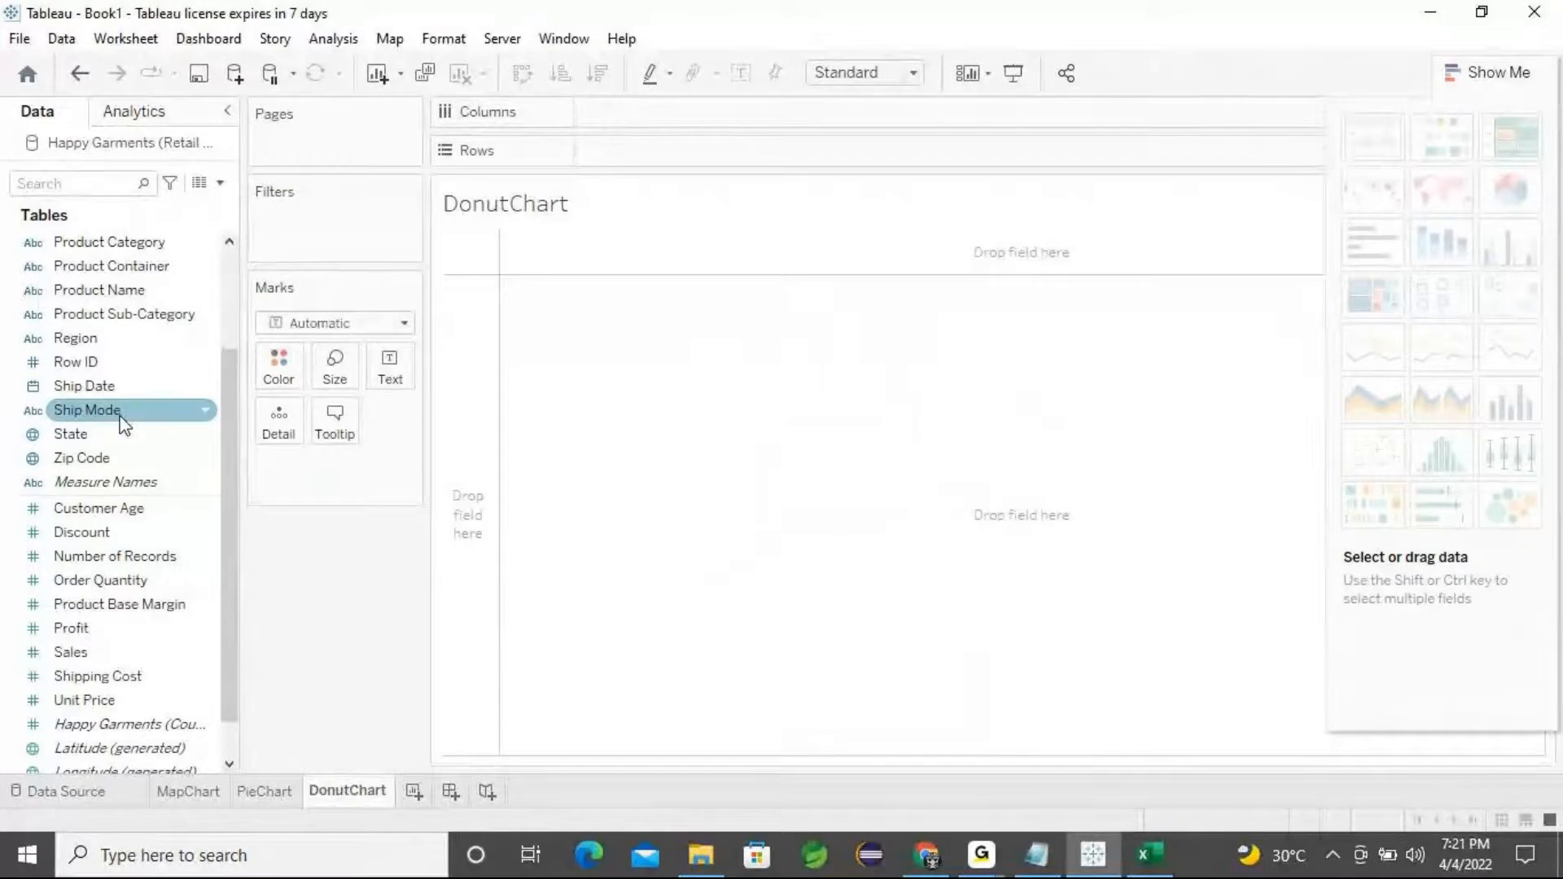
Build a pie chart of Sales by Ship Mode and set its fit to Entire View
double_click(87, 409)
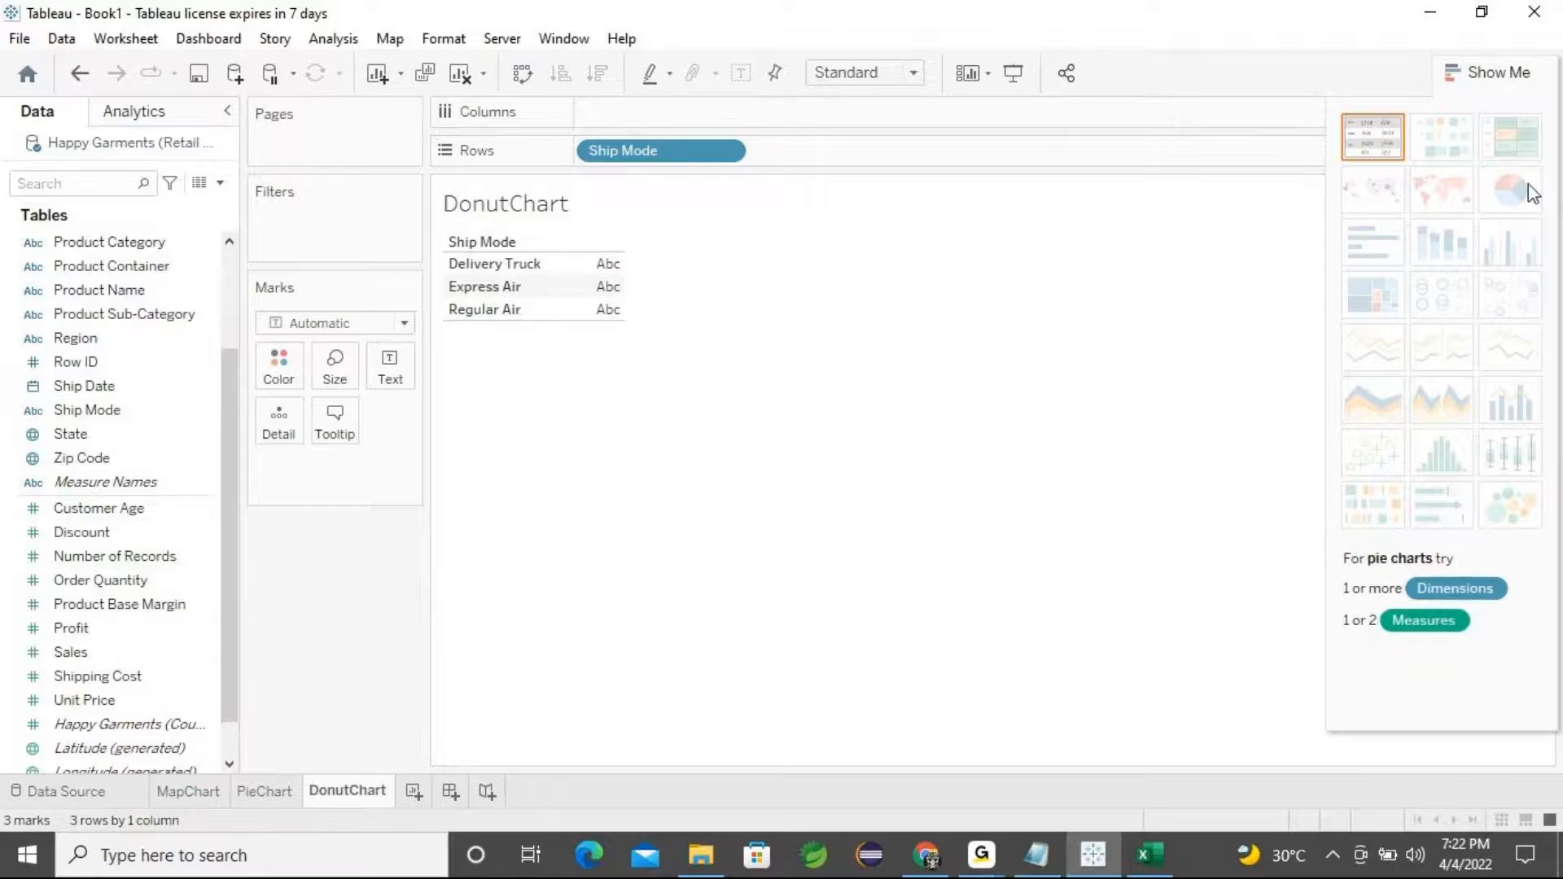
double_click(70, 652)
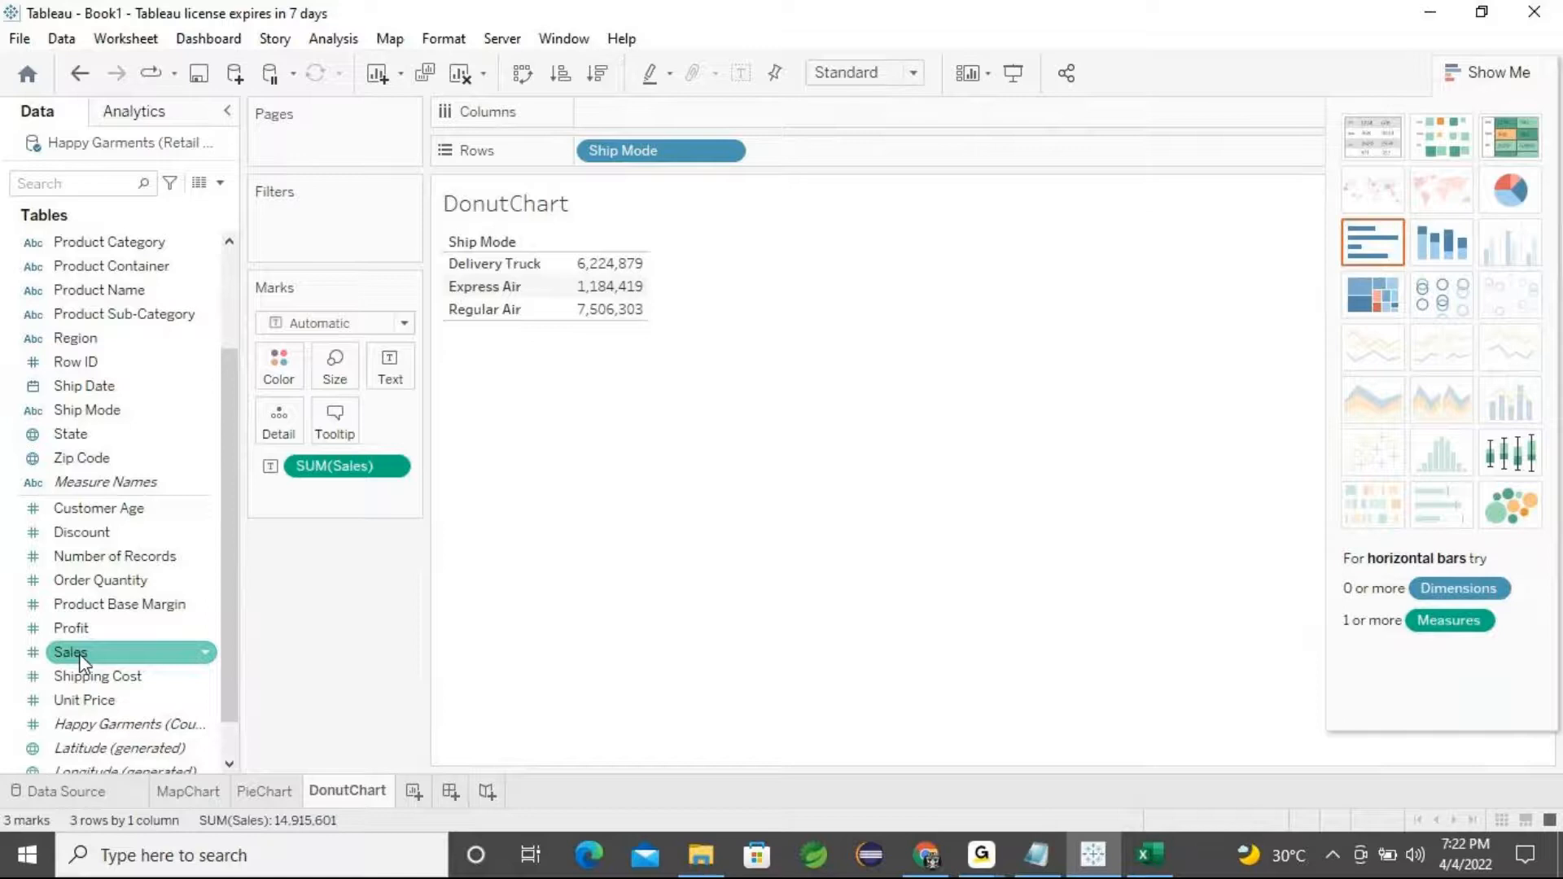
left_click(1518, 196)
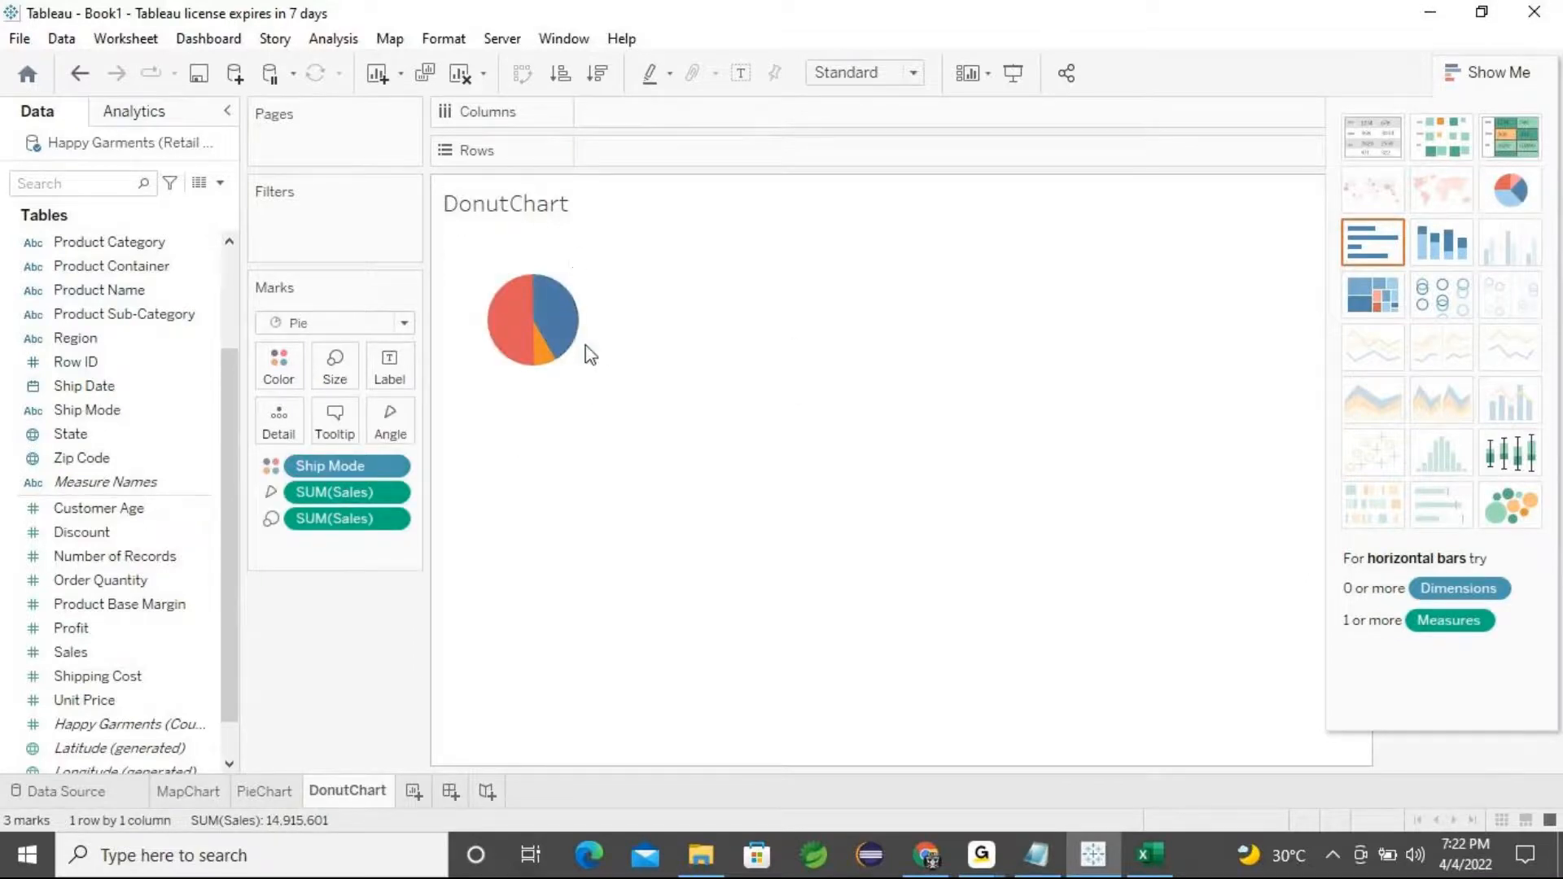
left_click(917, 77)
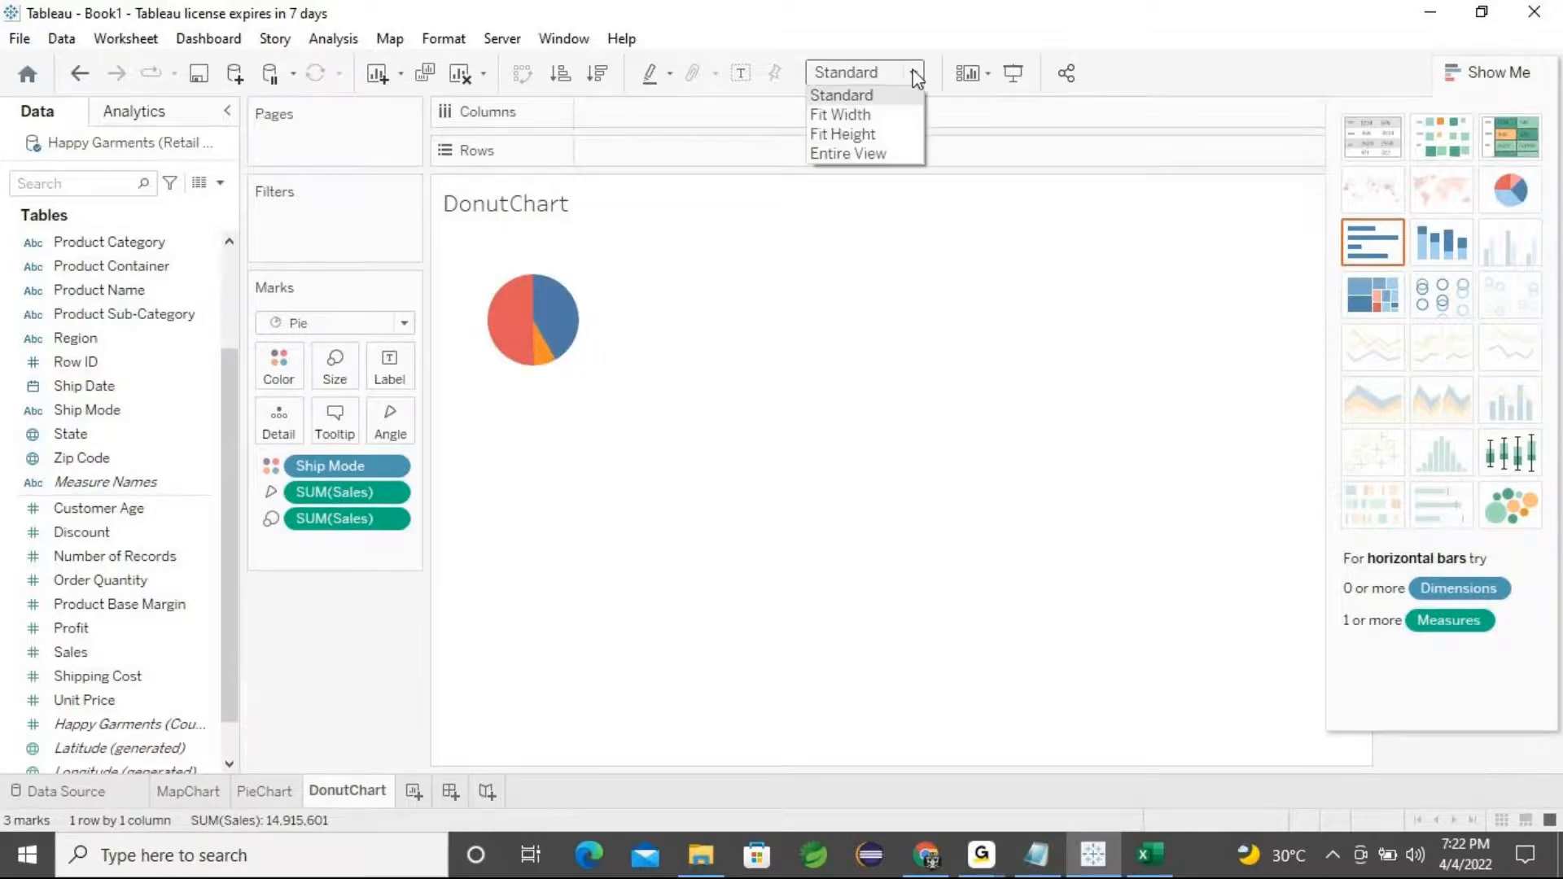
left_click(899, 154)
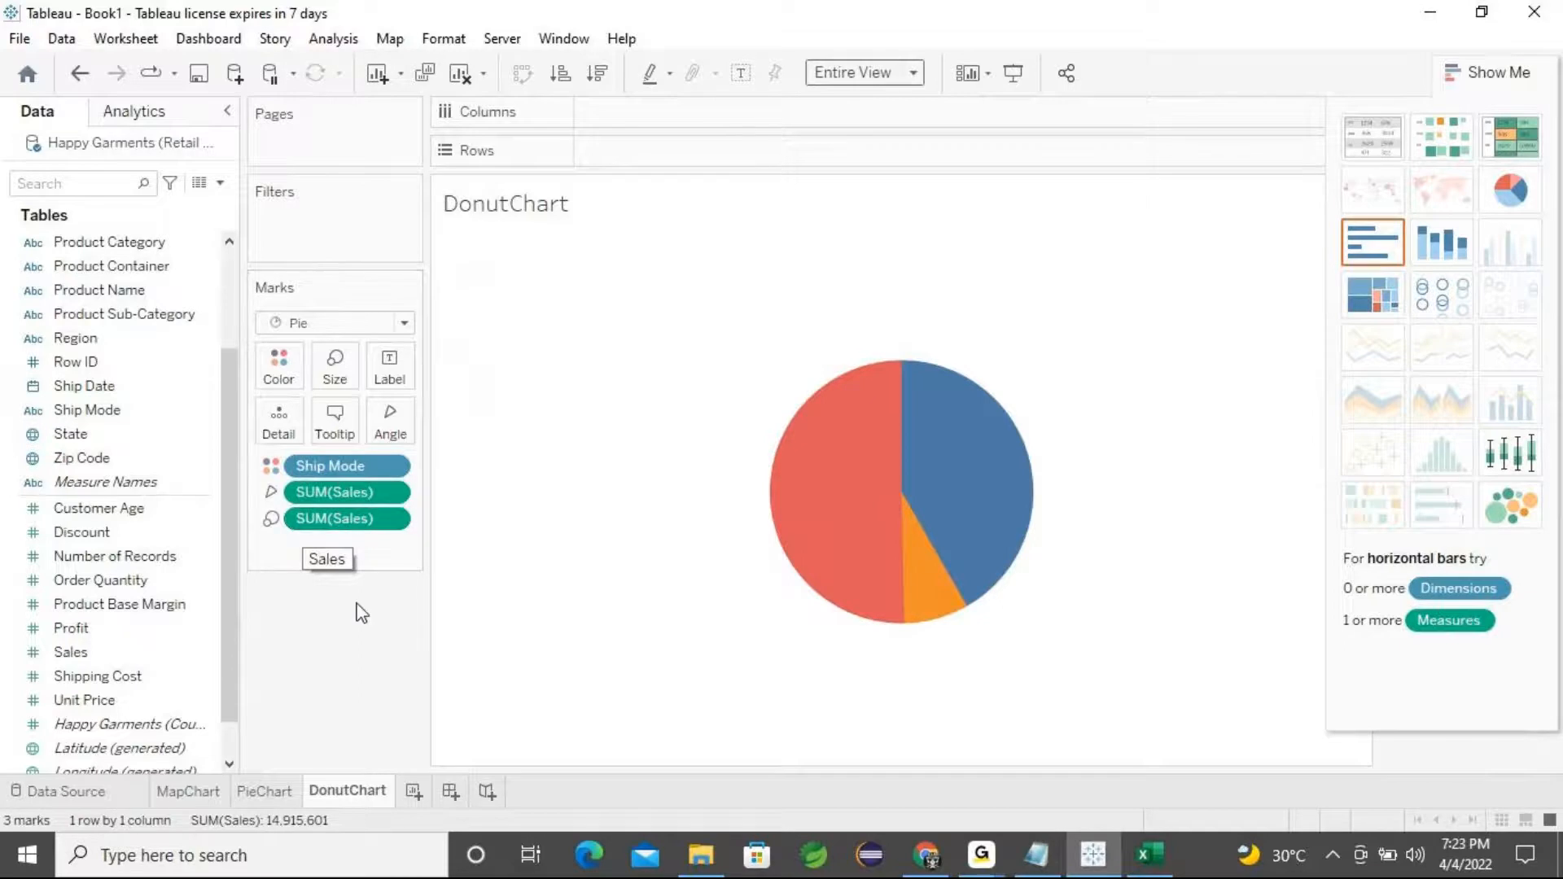
Undo the last three changes and remove Sales and Ship Mode from the view
key("ctrl+z")
key("ctrl+z")
key("ctrl+z")
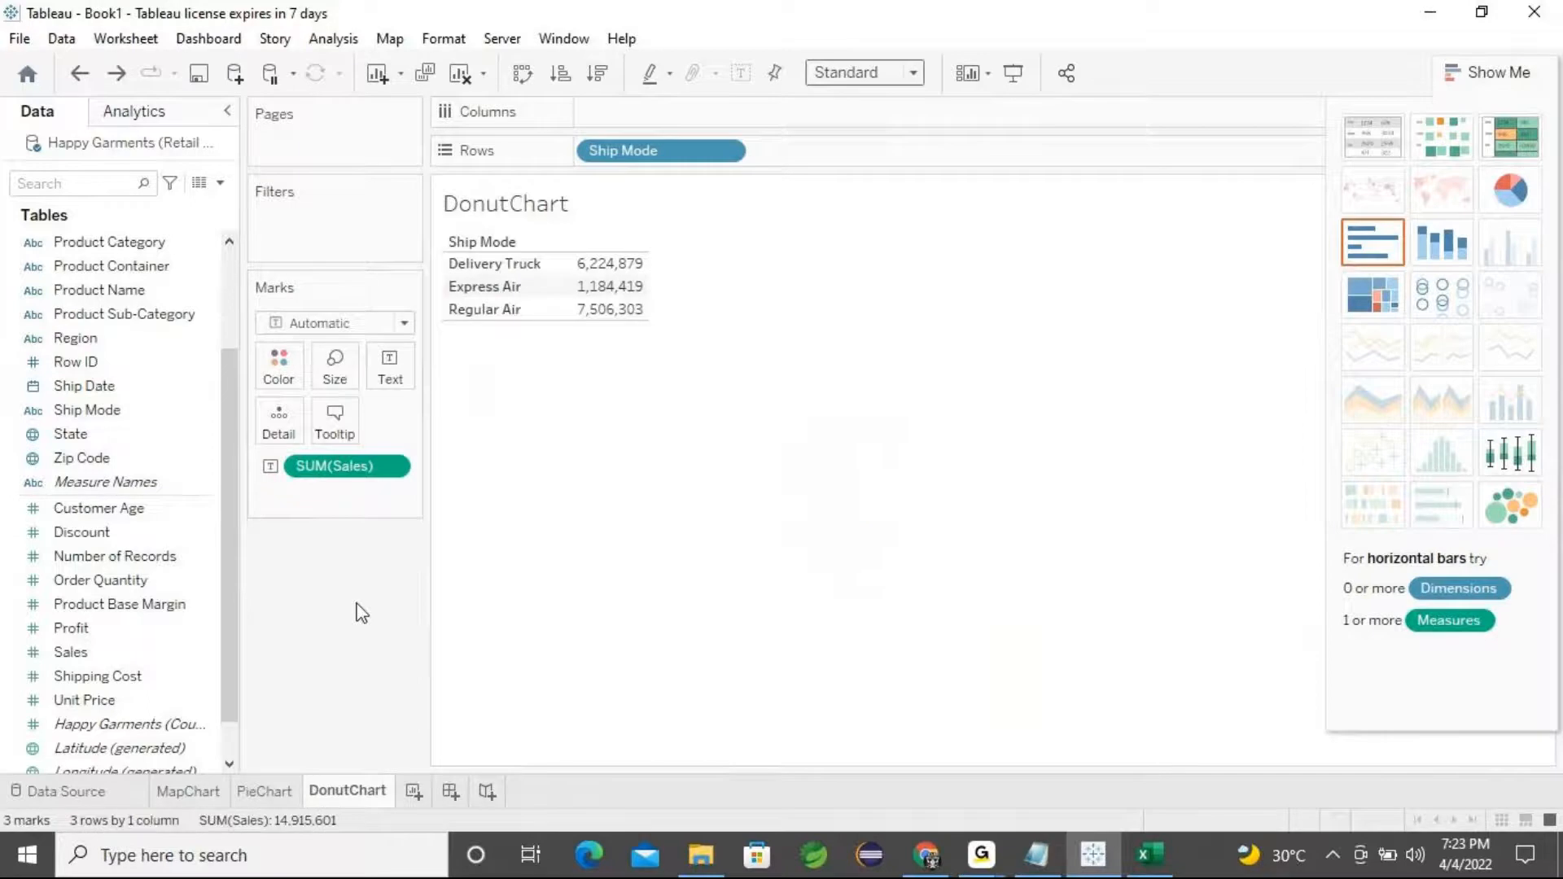
left_click_drag(335, 472, 345, 631)
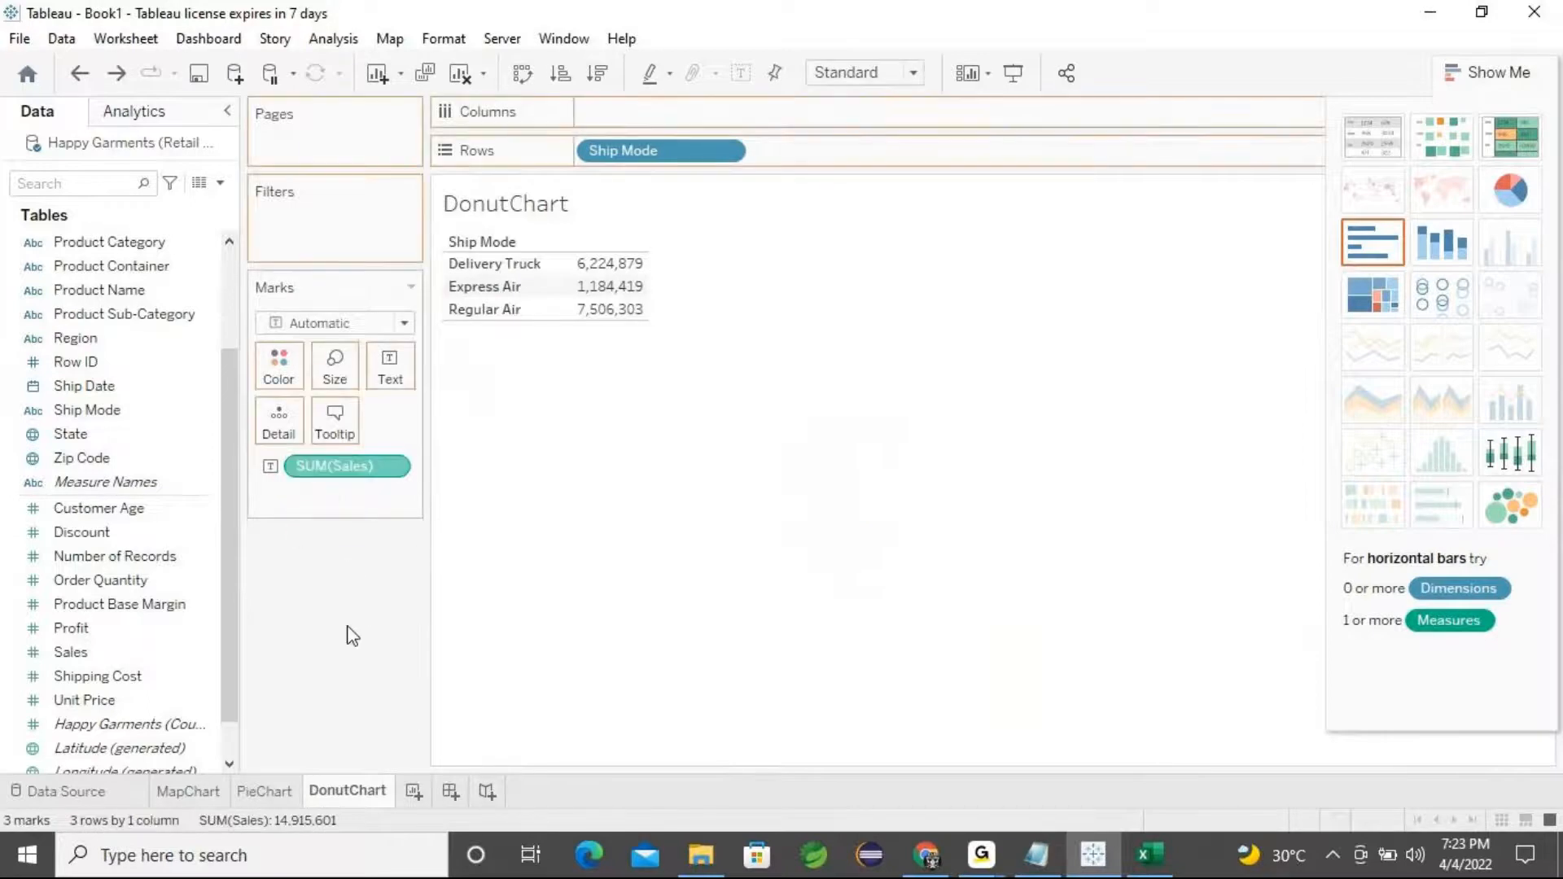
left_click_drag(612, 164, 314, 680)
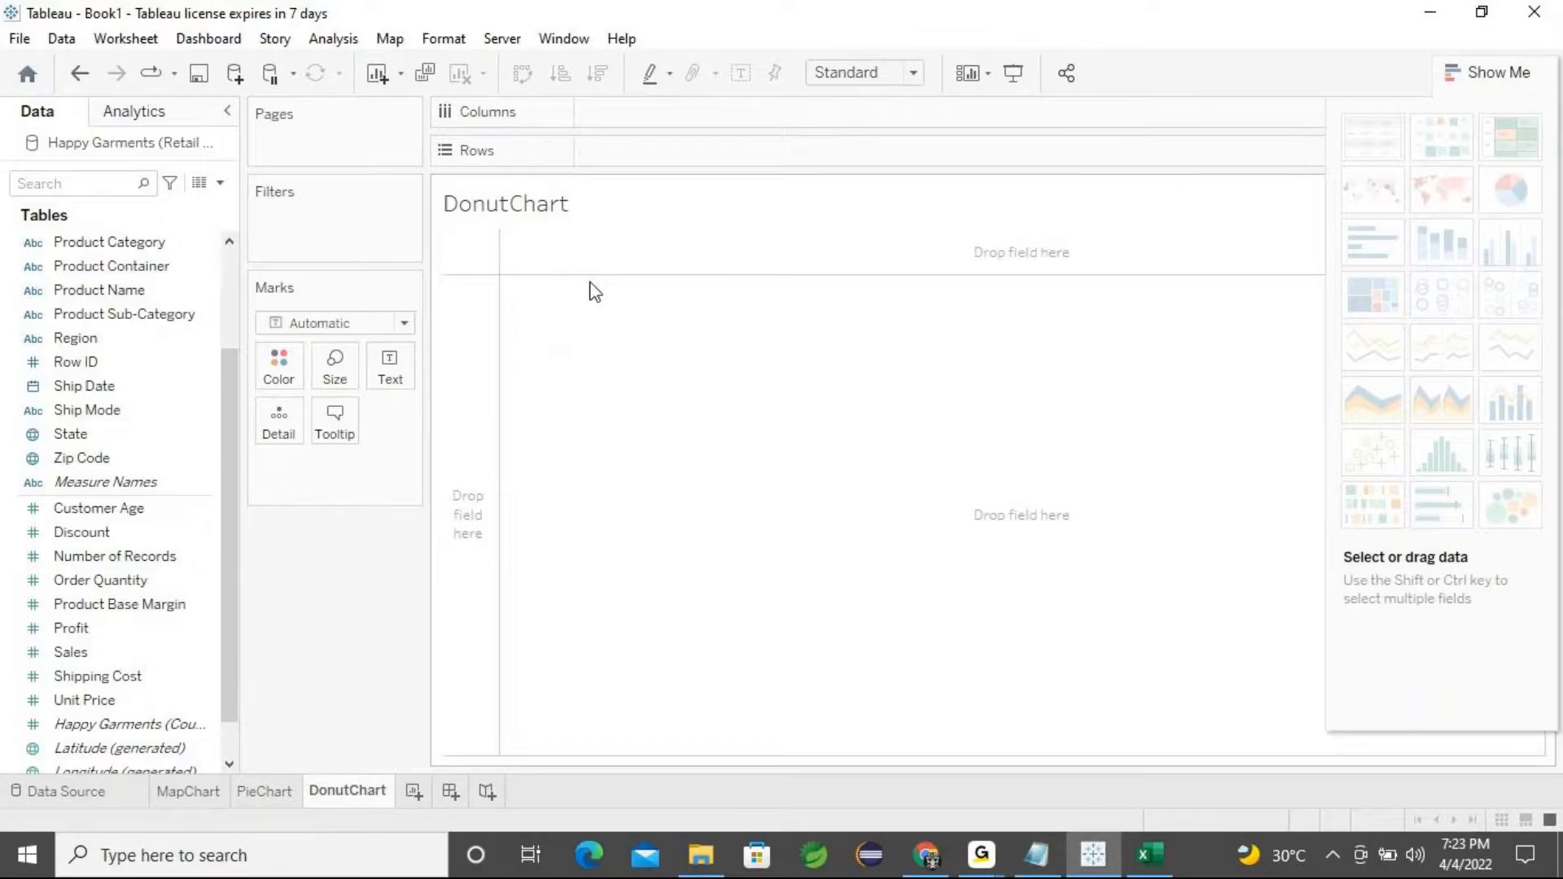
Rebuild the pie chart of Sales by Ship Mode and fit it to Entire View
double_click(109, 415)
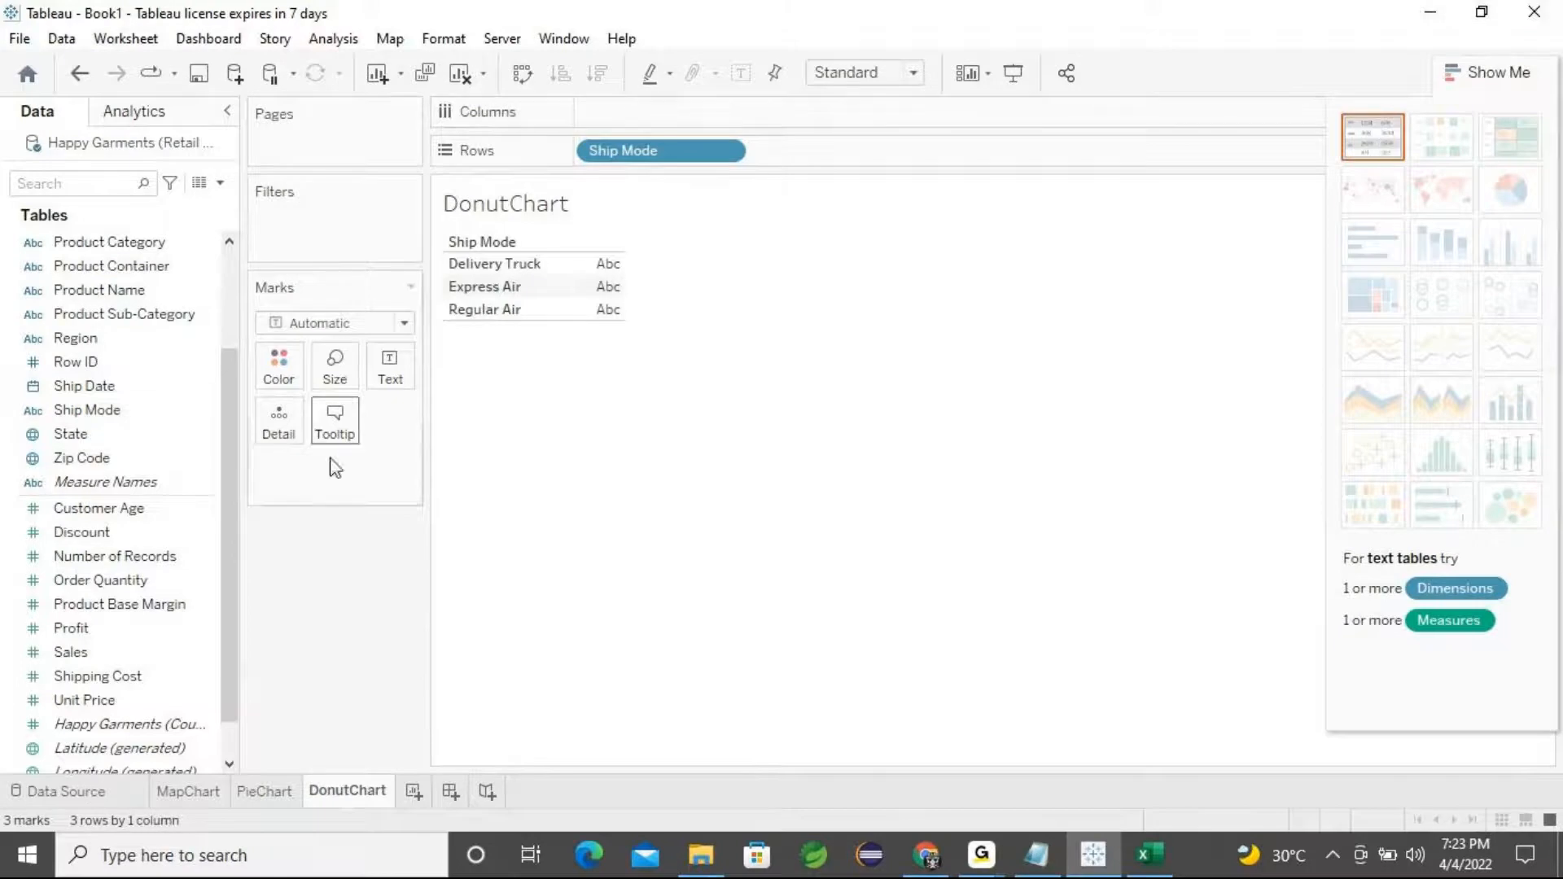
double_click(90, 662)
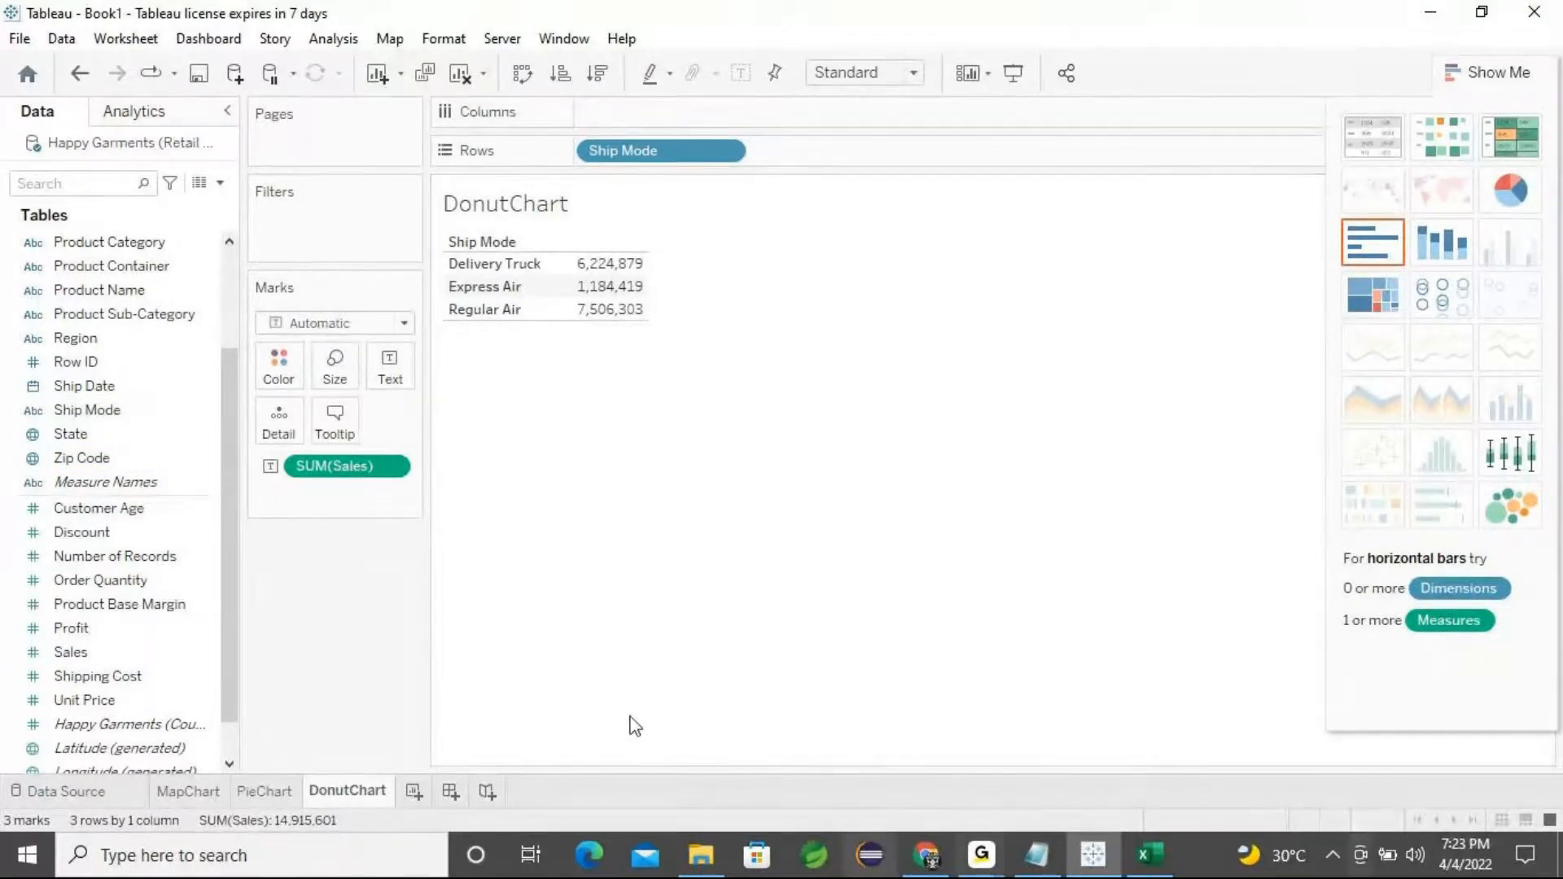
left_click(1511, 193)
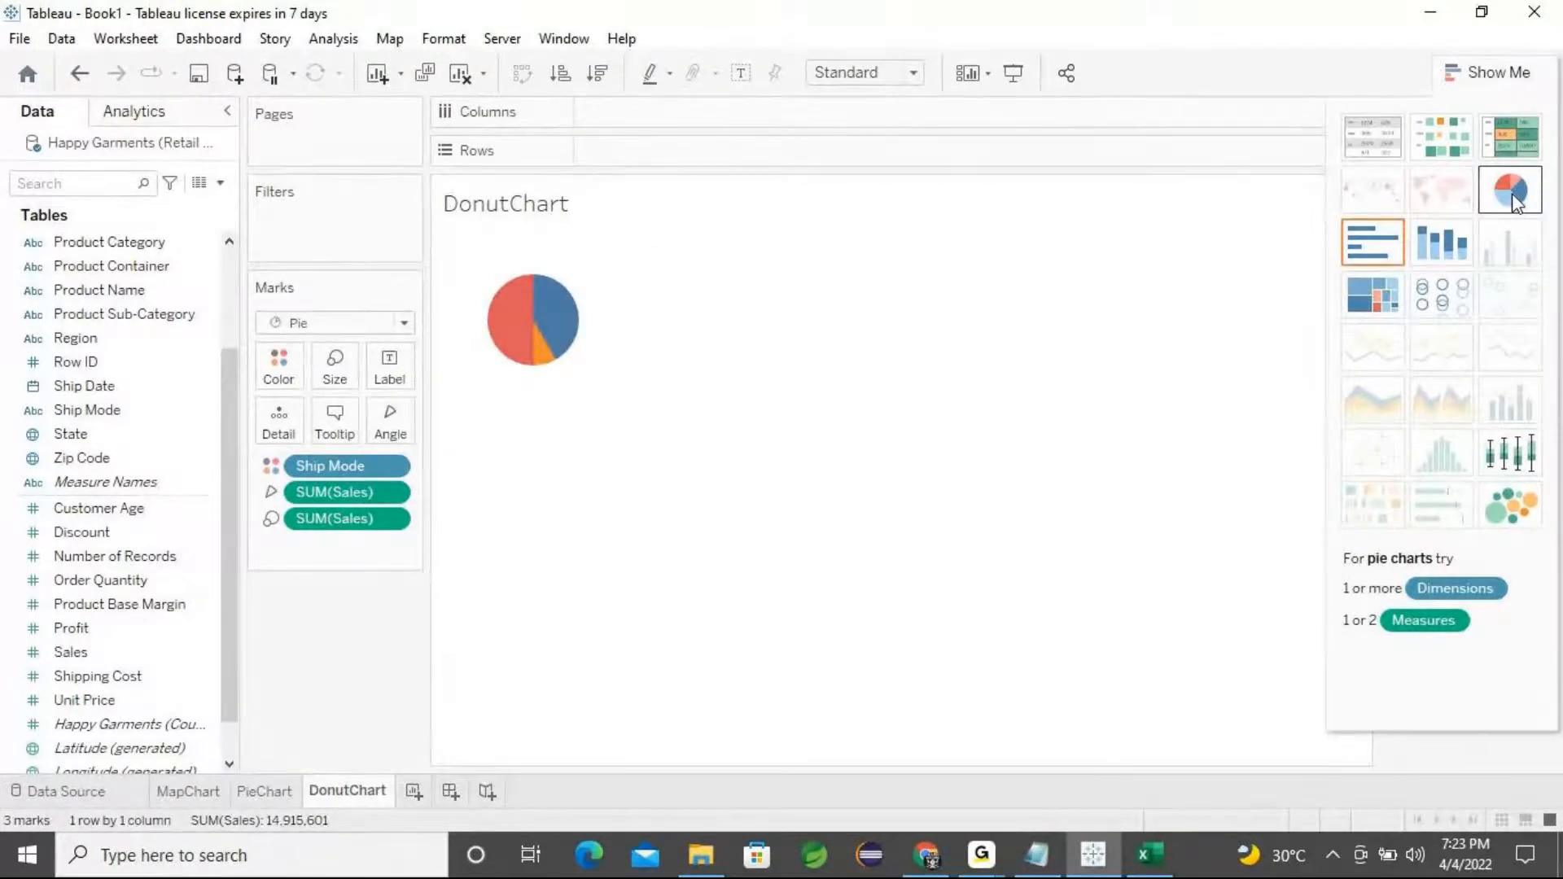
left_click(914, 73)
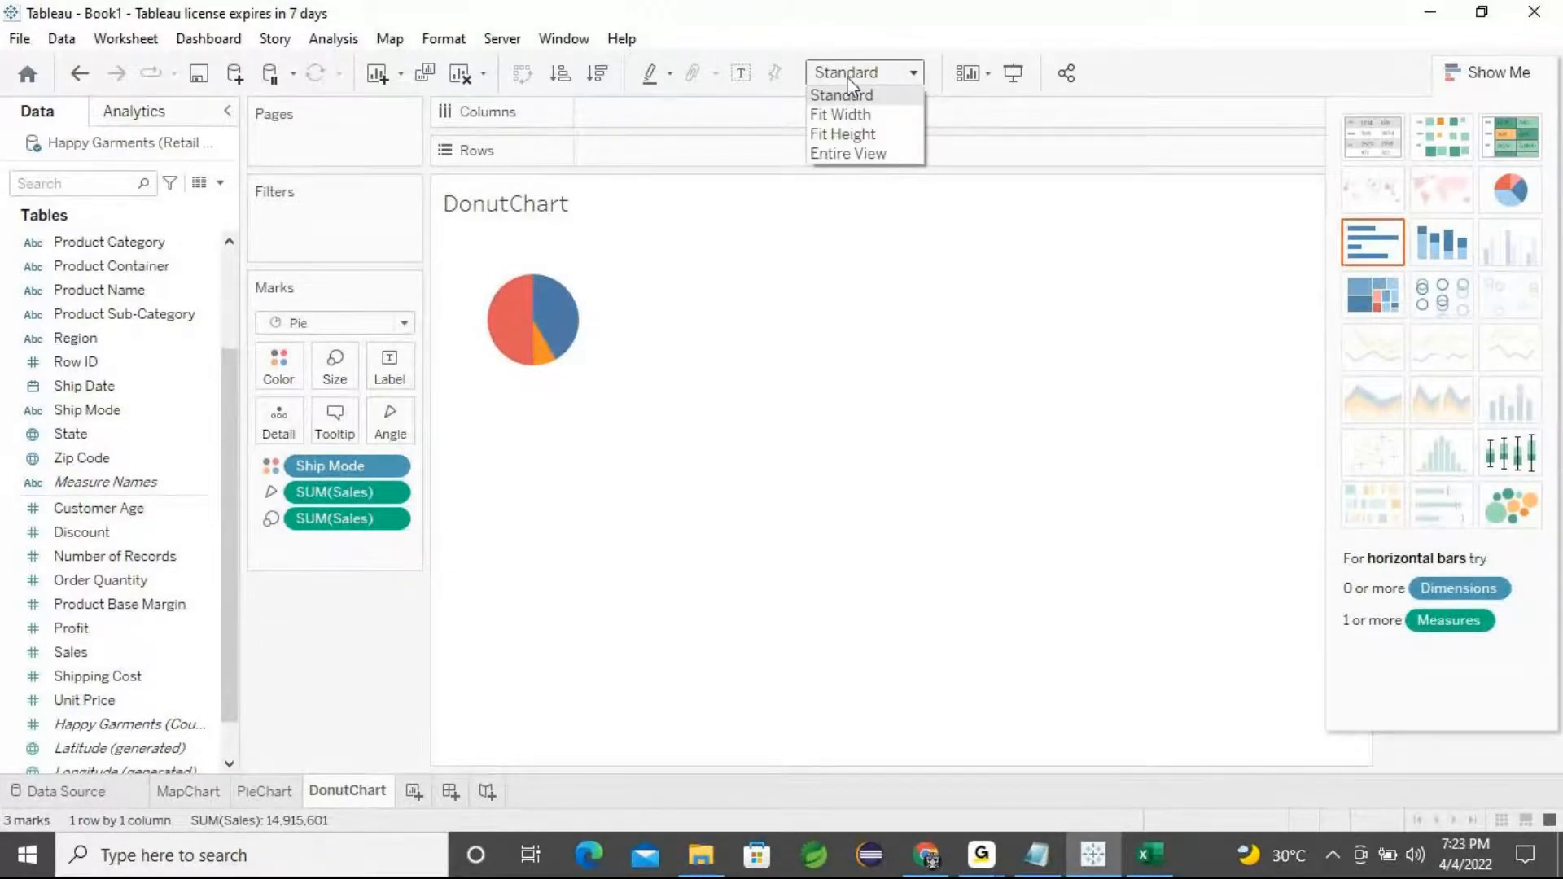
left_click(864, 155)
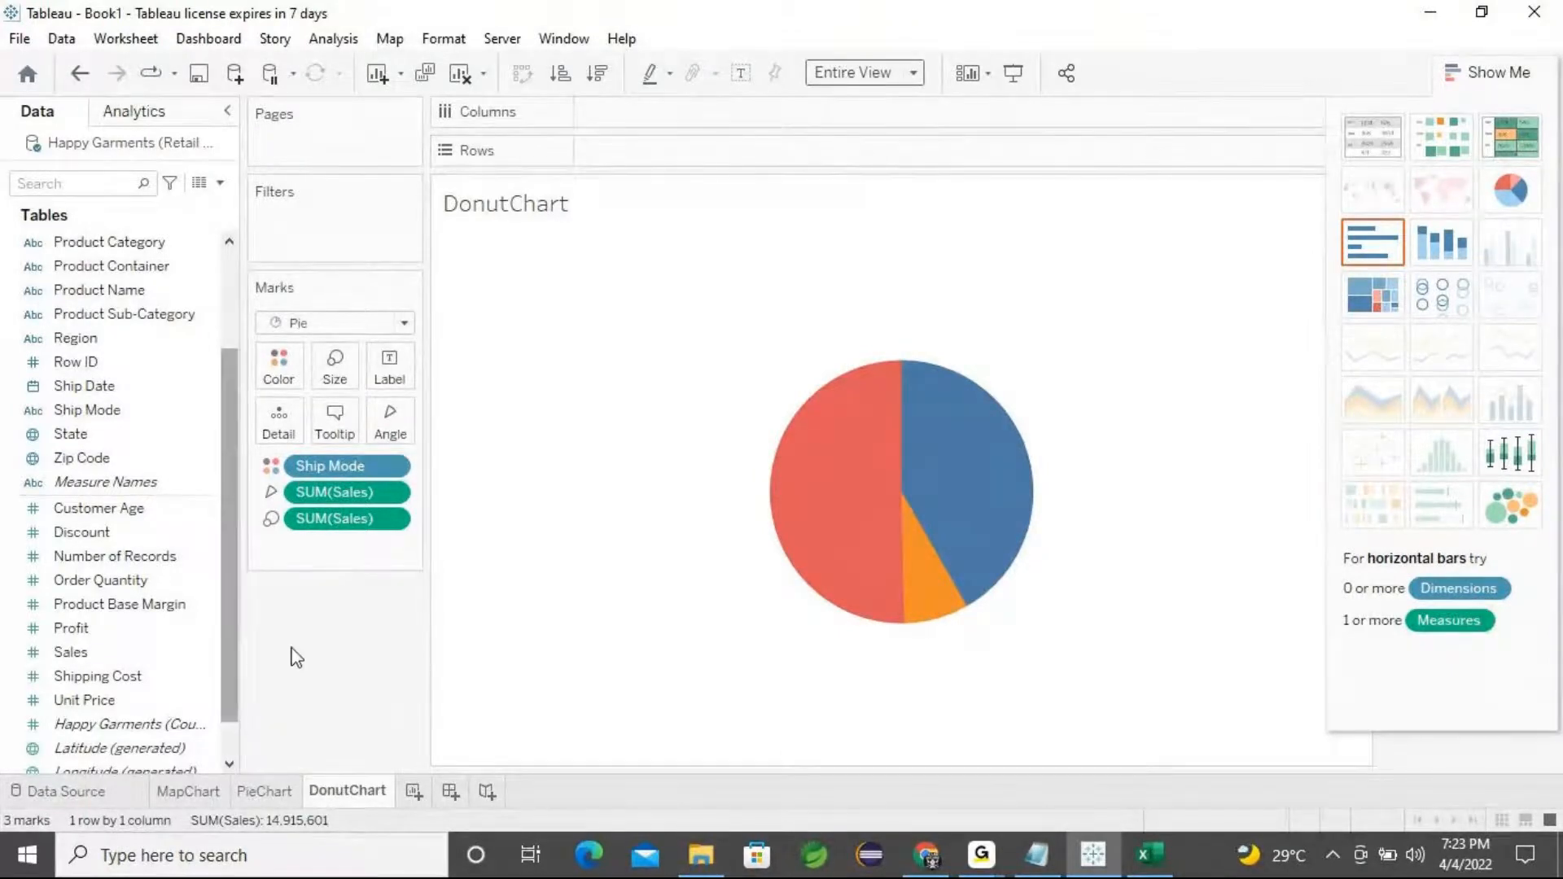
Add Number of Records to Rows of the DonutChart sheet
mouse_move(936, 511)
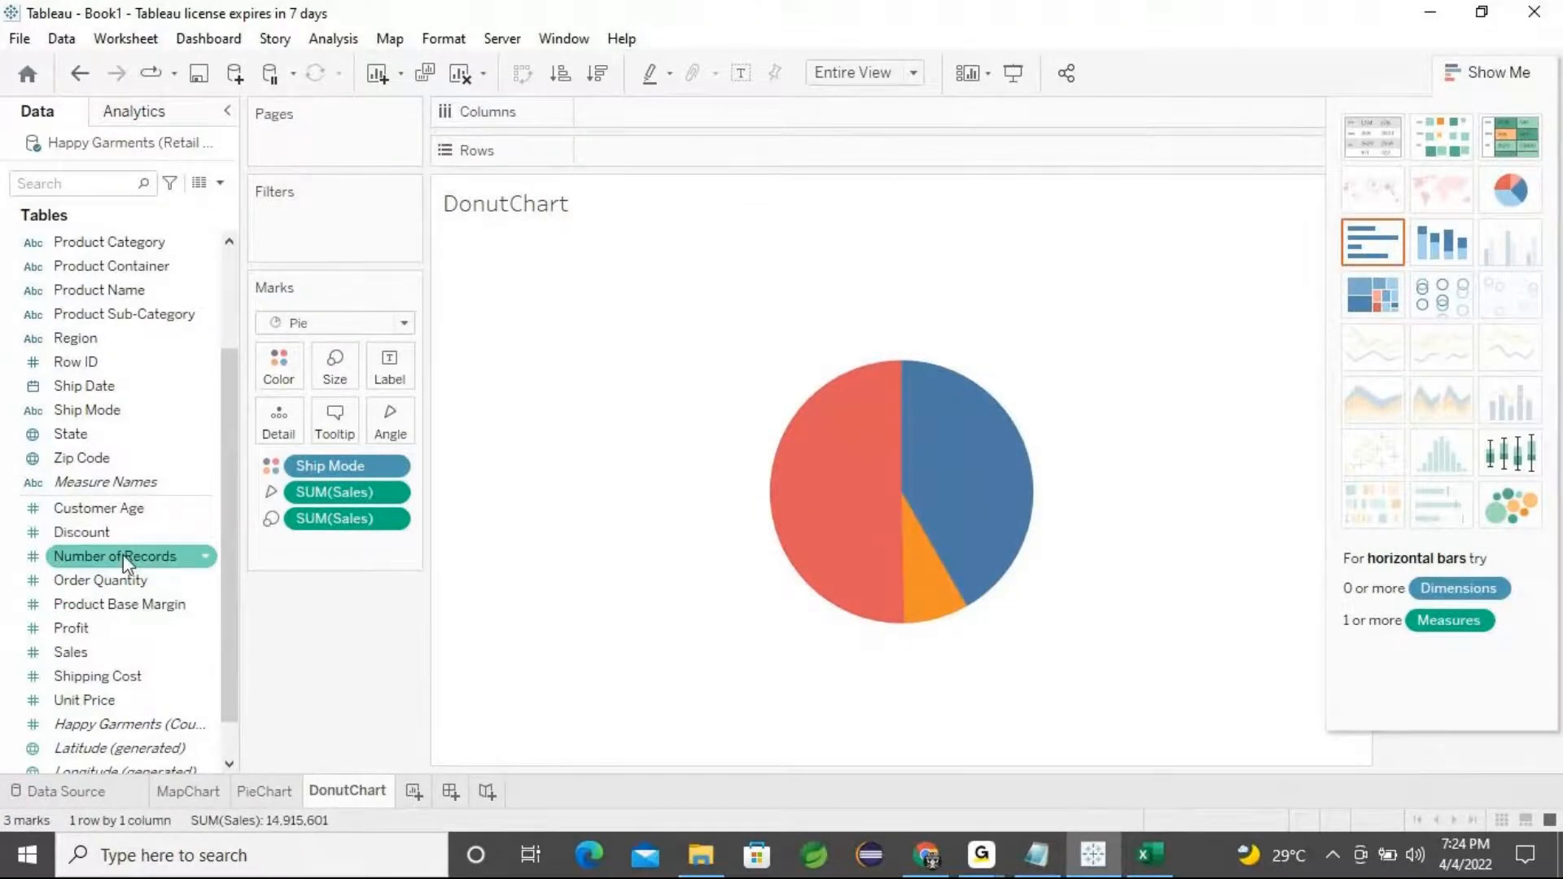
mouse_move(931, 554)
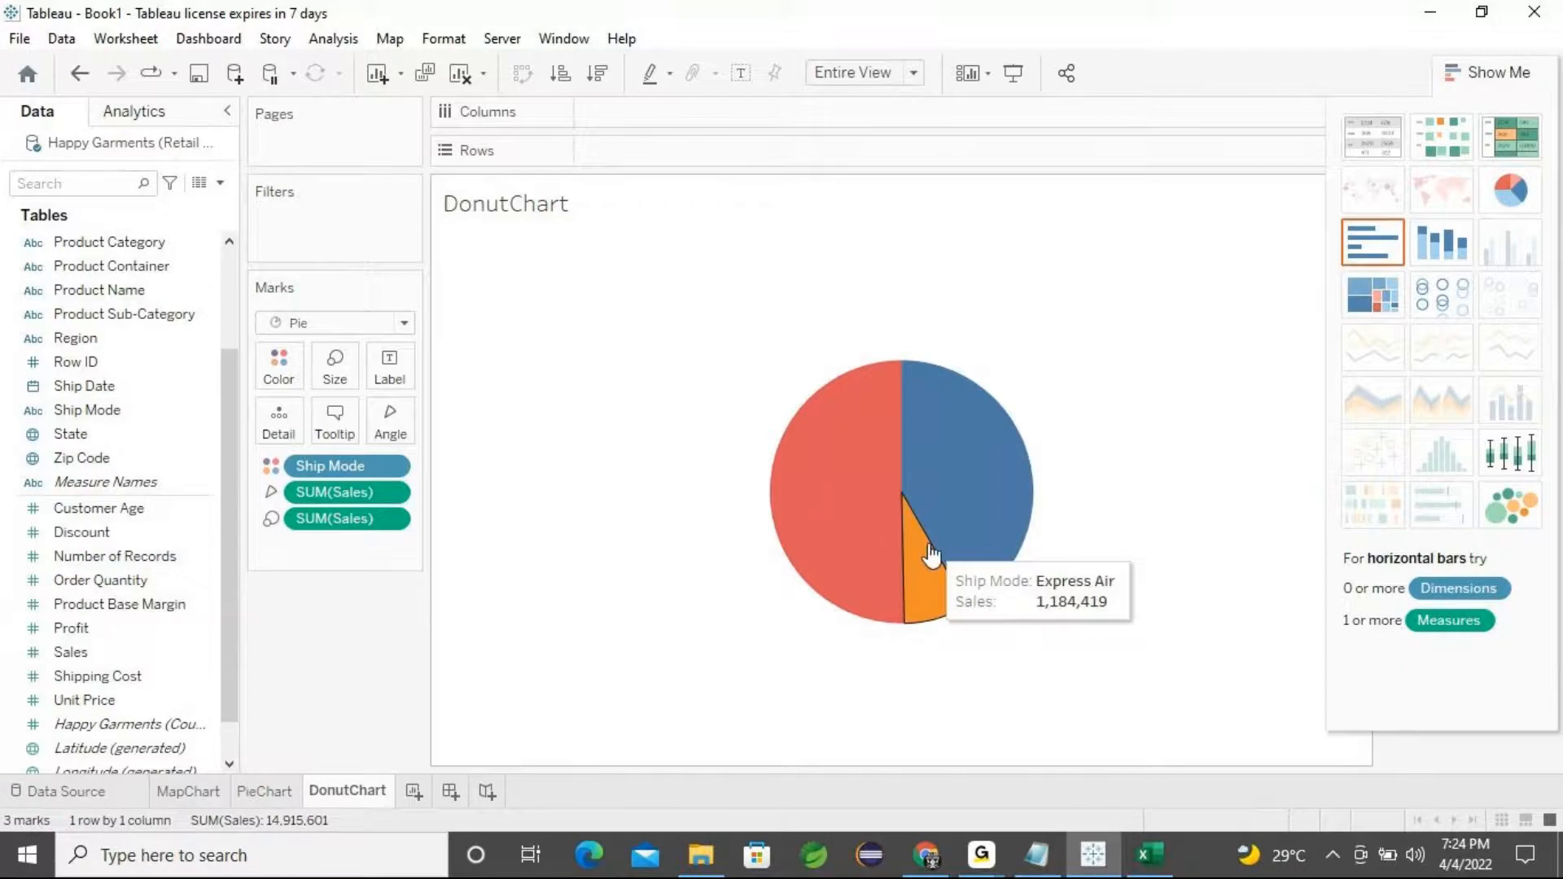
left_click(115, 558)
left_click(118, 559)
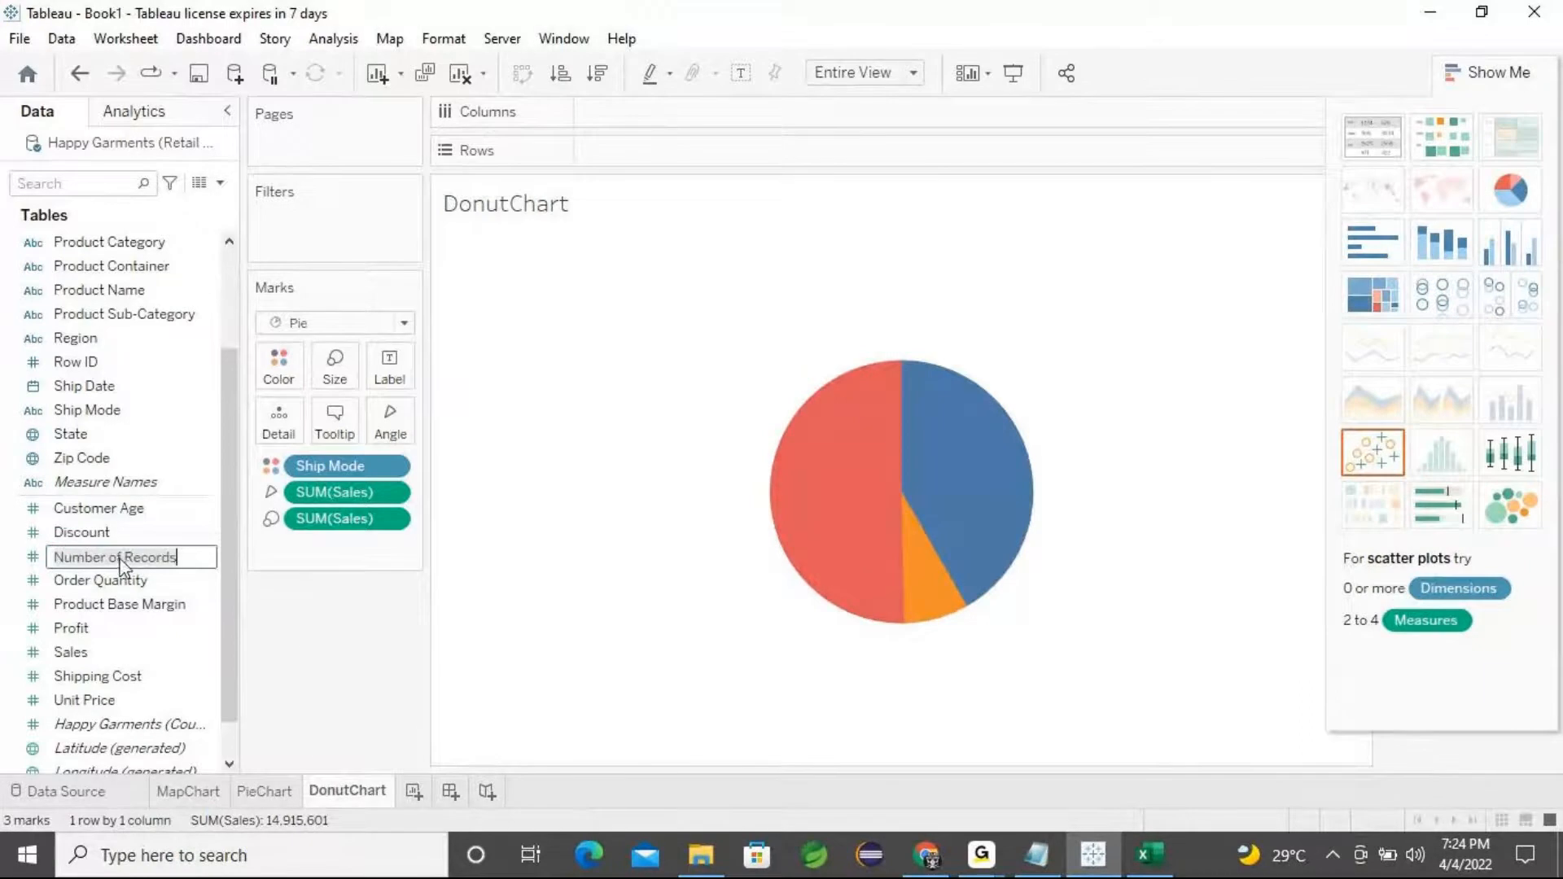
left_click(284, 627)
left_click_drag(129, 560, 672, 155)
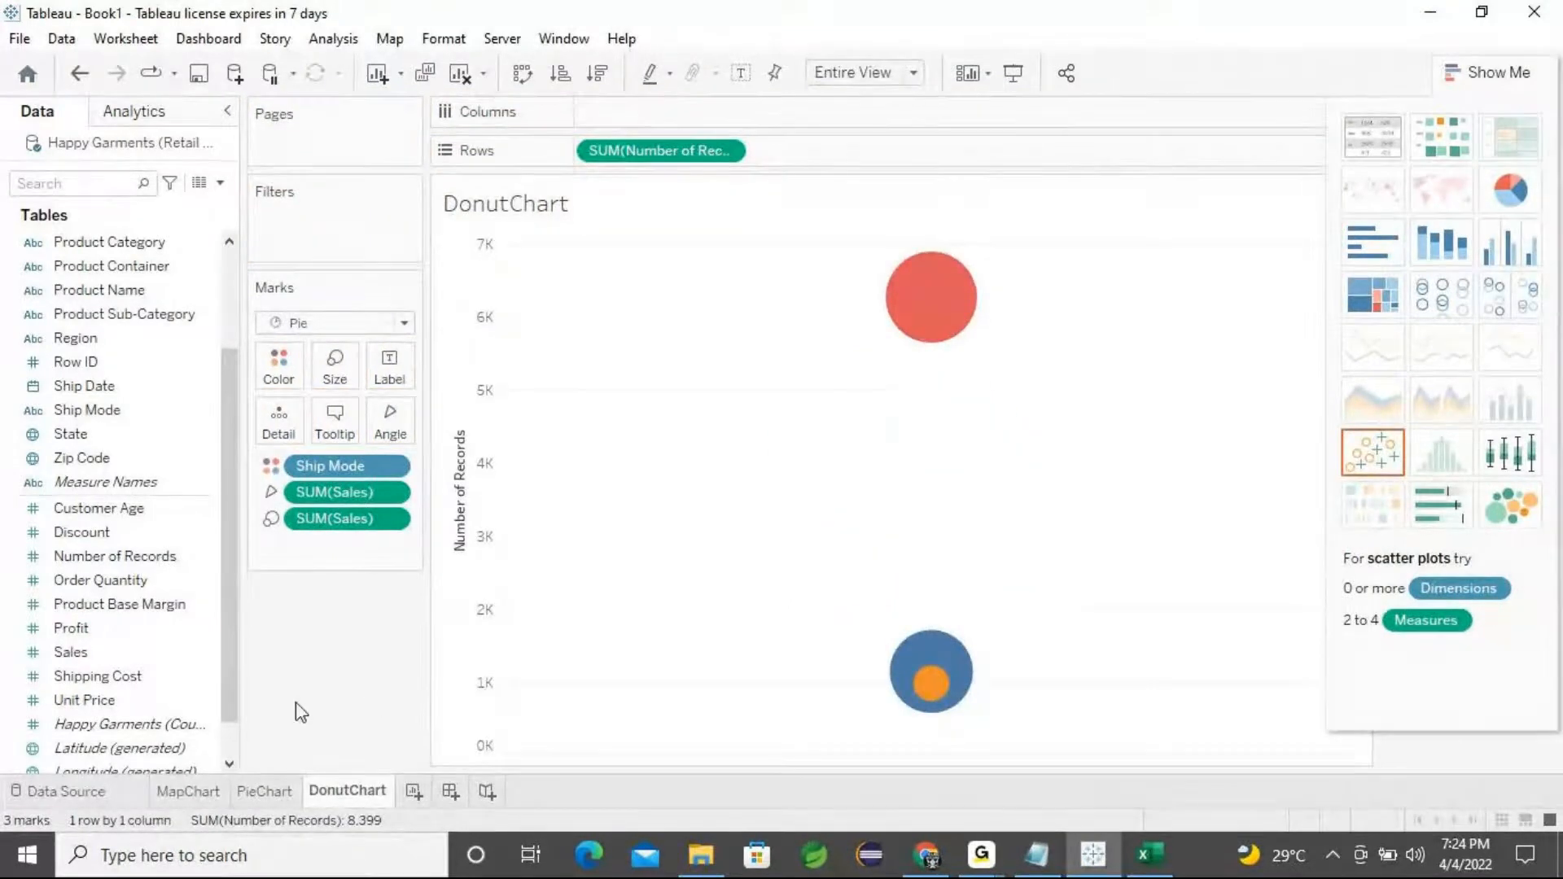
left_click(148, 560)
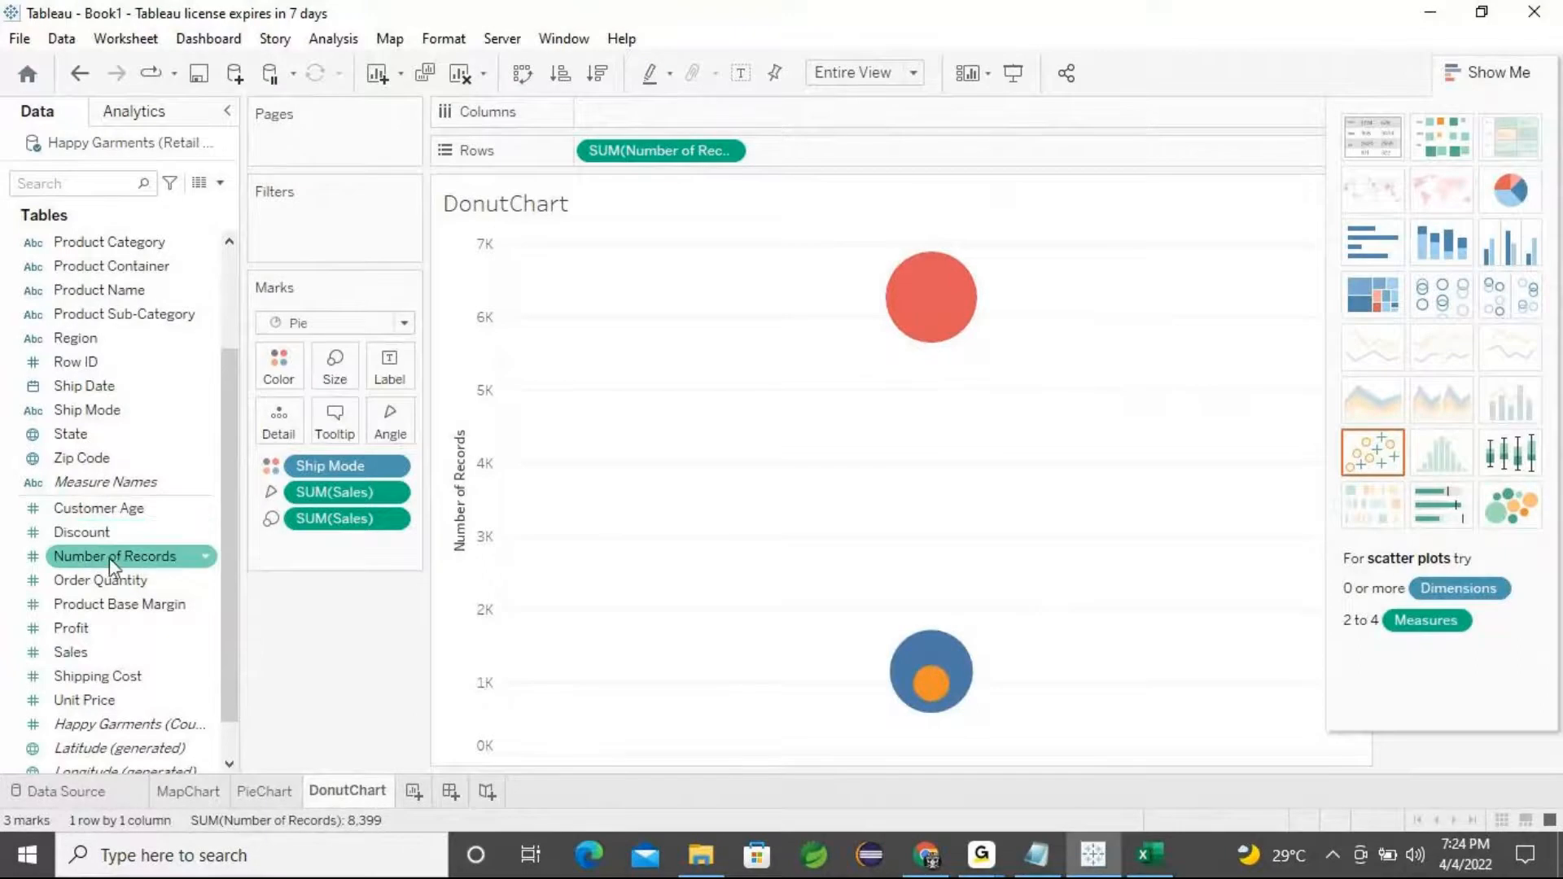
Try adding a second Number of Records to Rows, then clear both Number of Records pills from Rows
left_click_drag(110, 558, 849, 159)
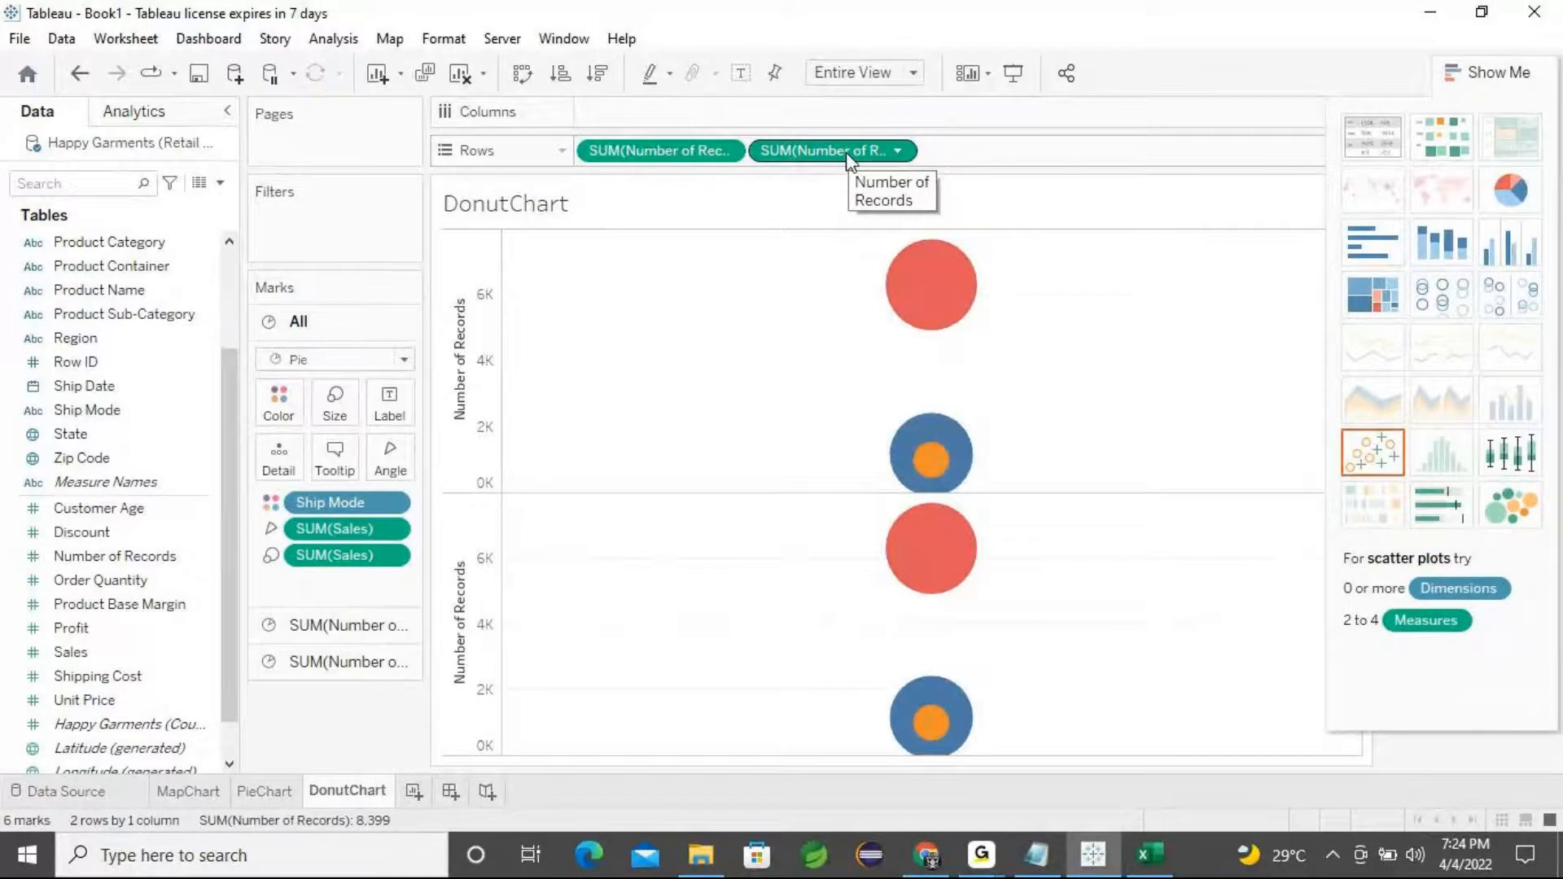
left_click_drag(847, 155, 373, 725)
left_click_drag(654, 153, 342, 673)
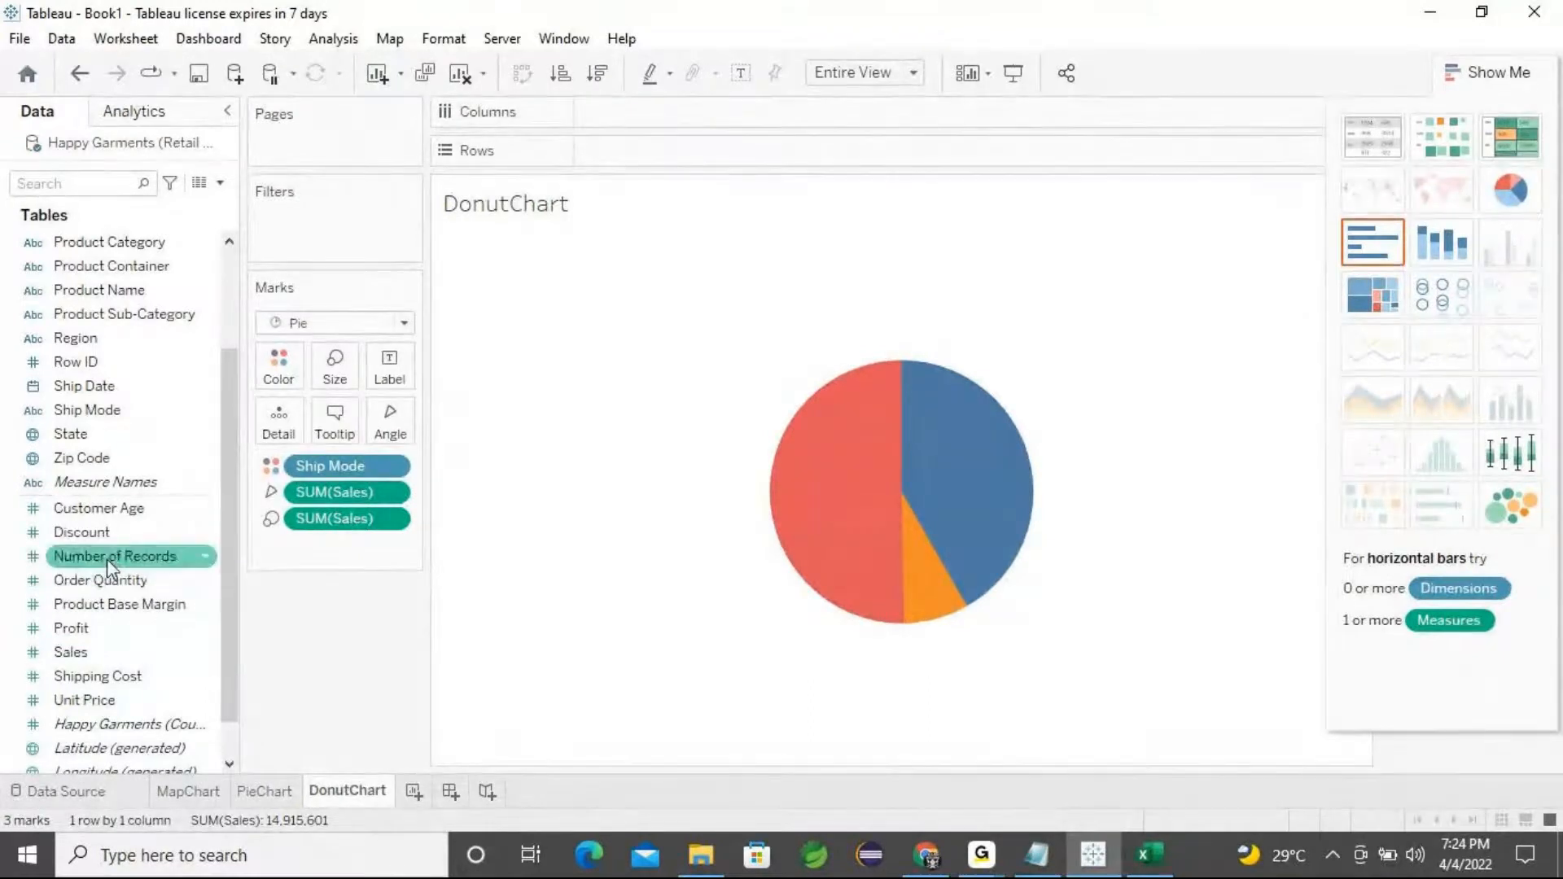
Switch to Excel to inspect the Number of Records column in Retail Data, then close the workbook saving it
left_click(1148, 861)
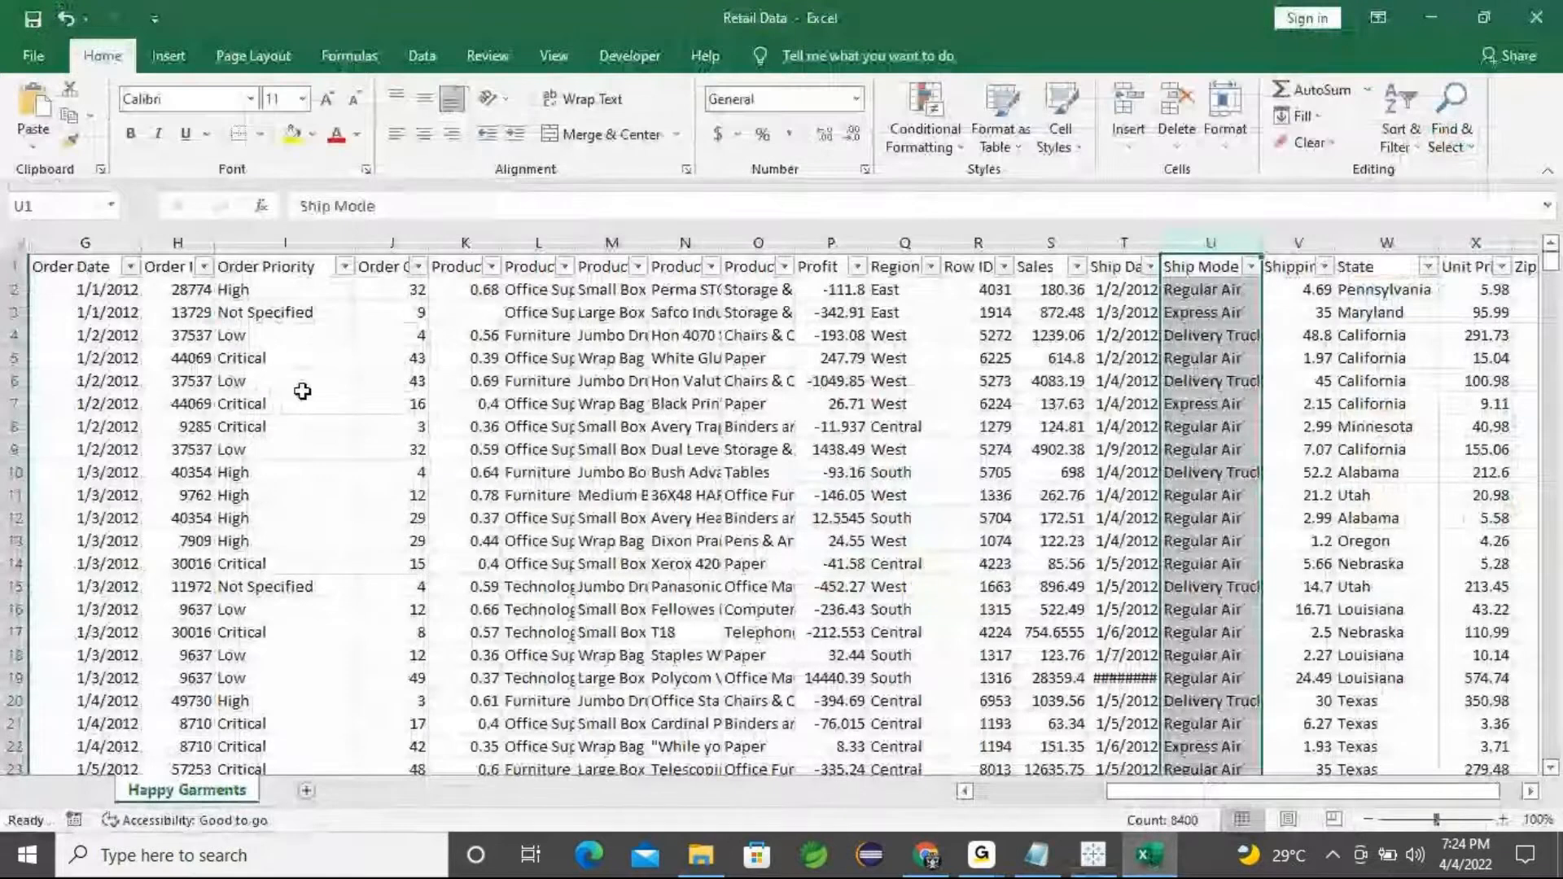
left_click_drag(1182, 798, 1023, 802)
left_click(518, 267)
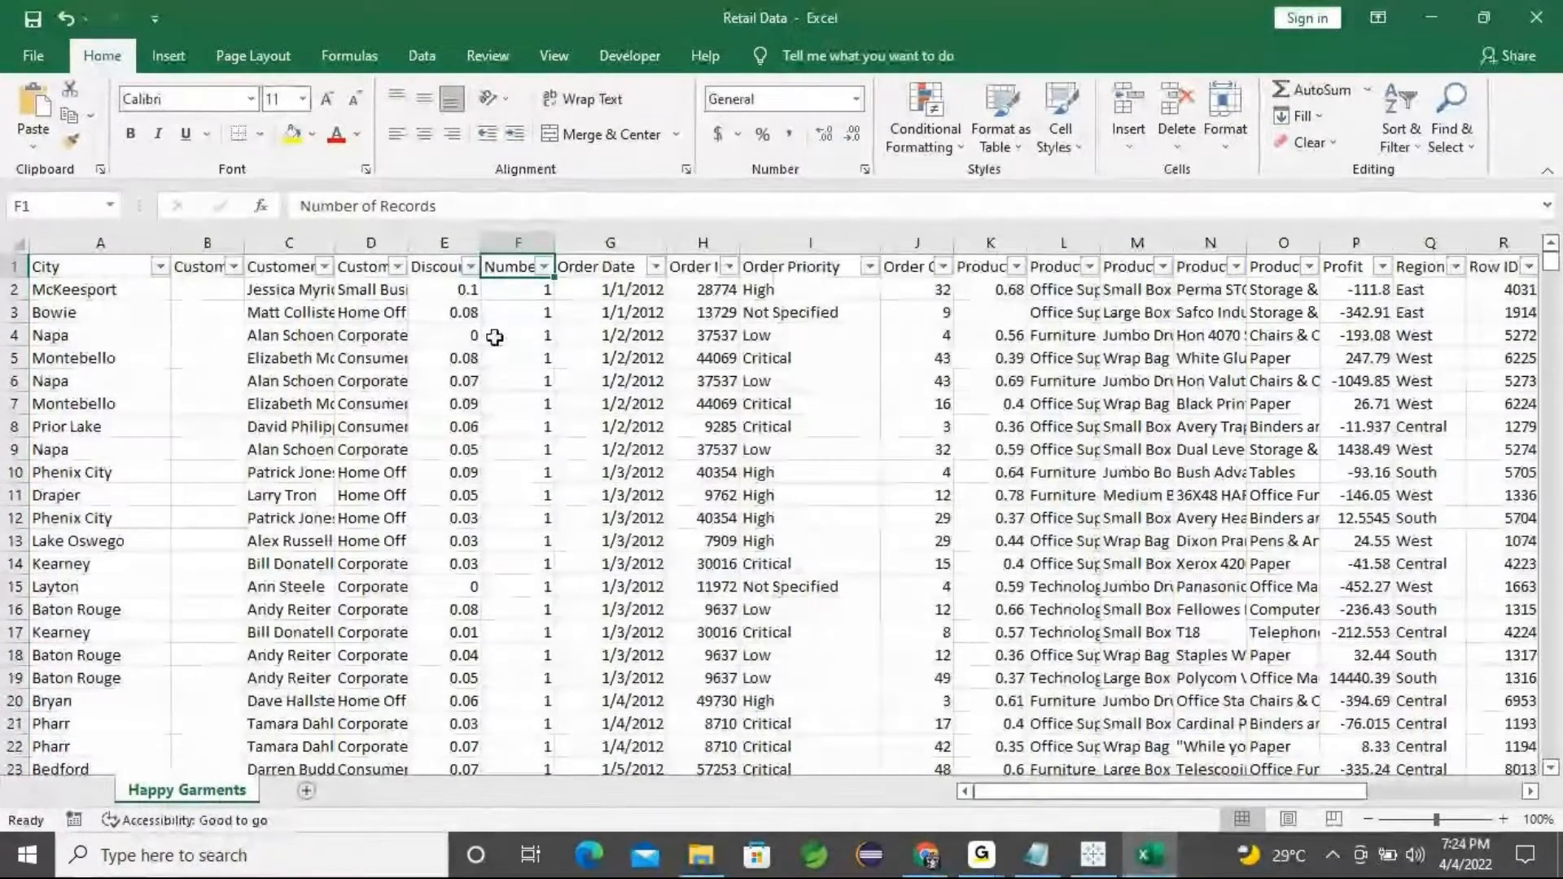
left_click_drag(518, 296, 503, 669)
left_click(1536, 17)
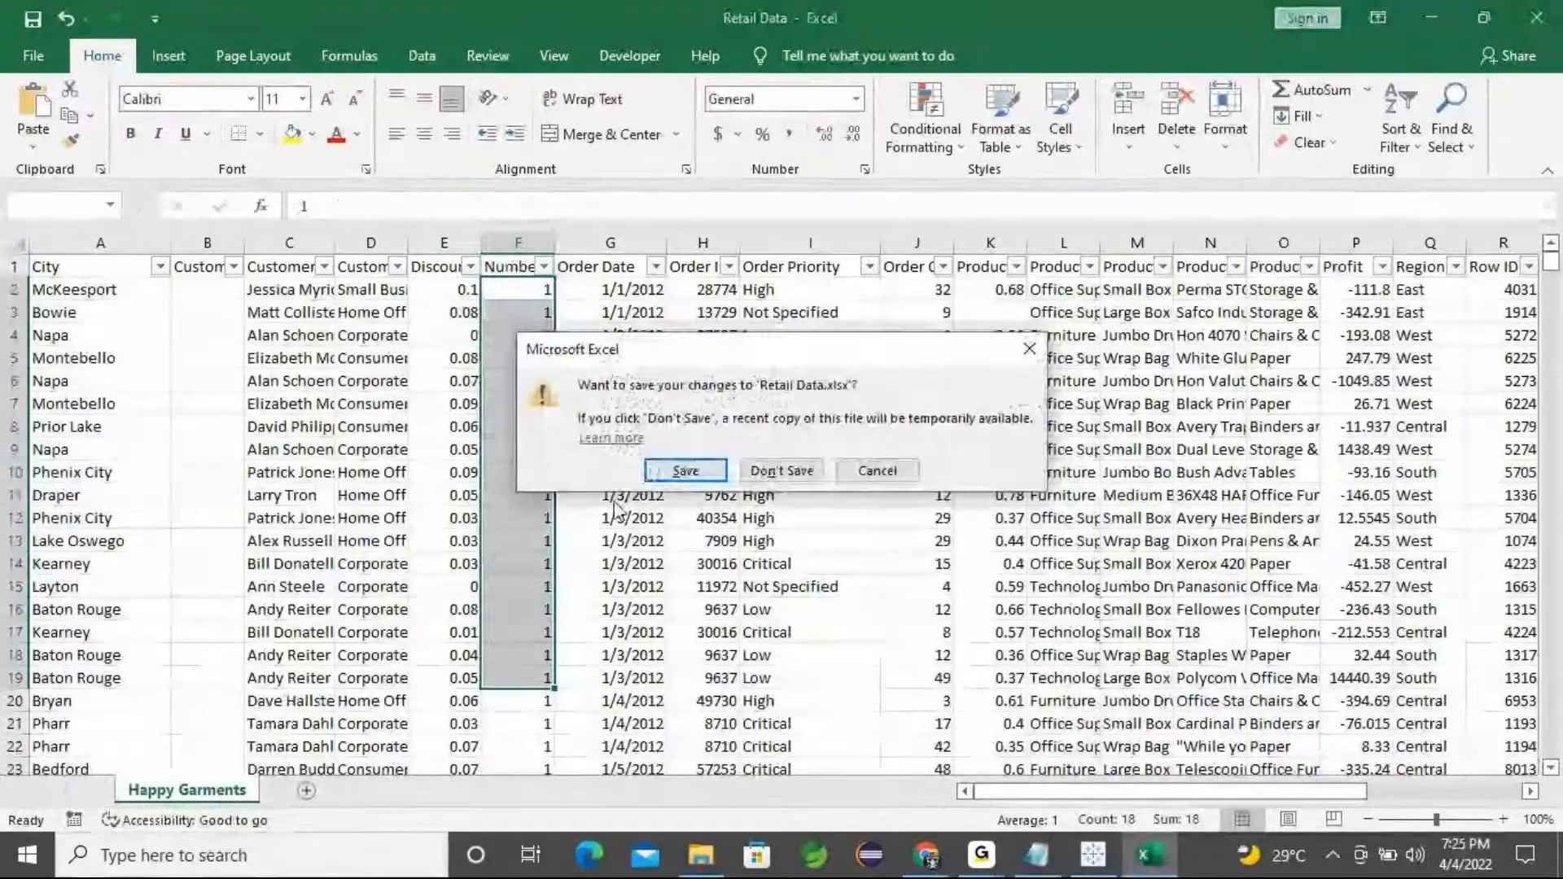
left_click(710, 477)
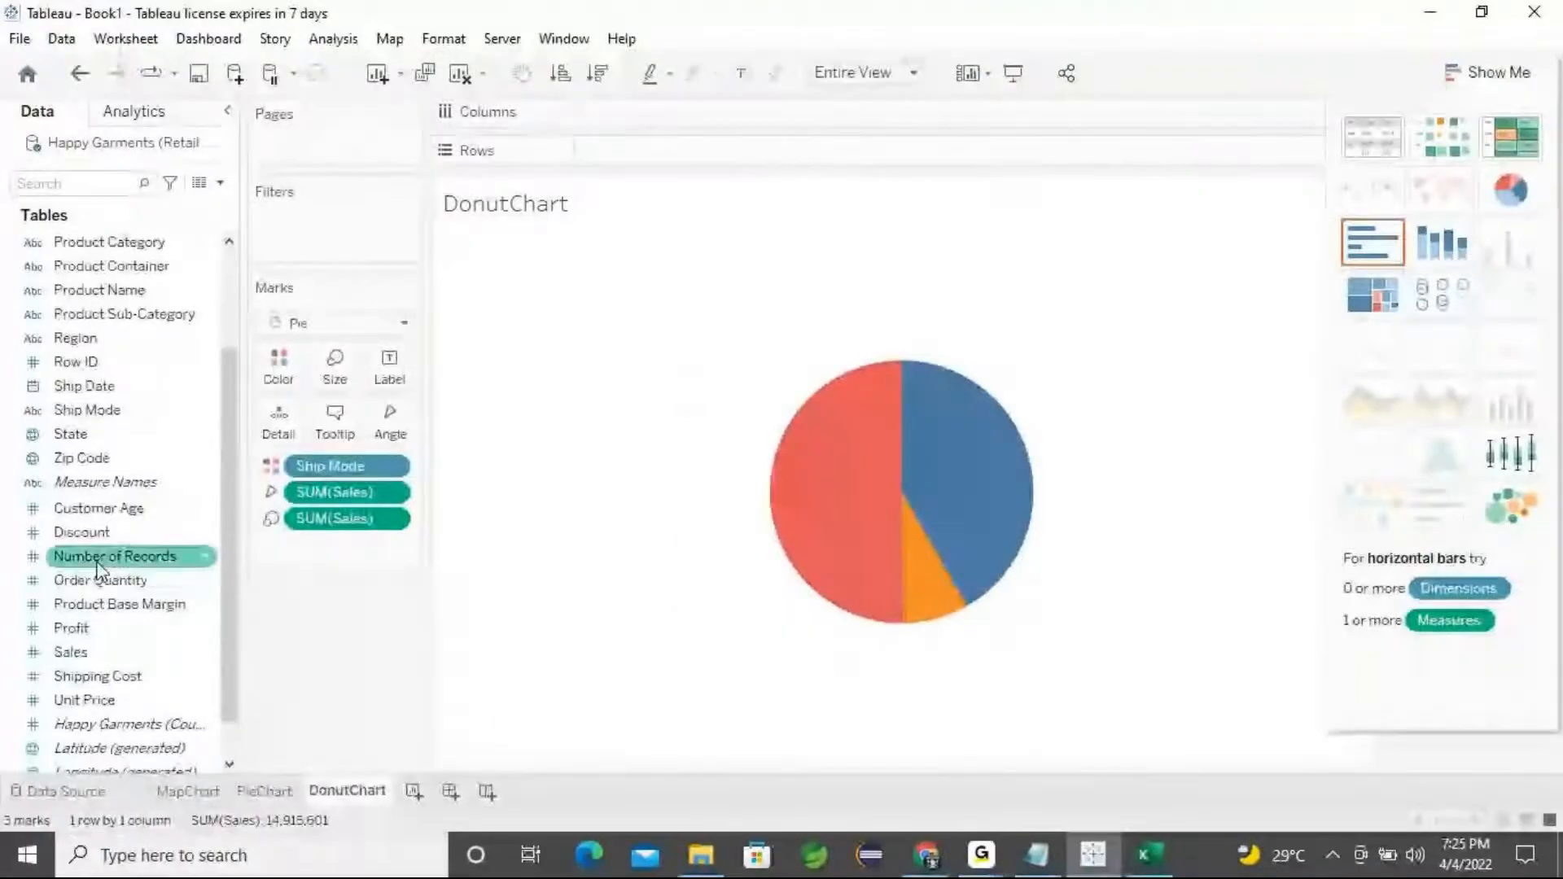
Place Number of Records on Rows twice on the DonutChart sheet
left_click_drag(98, 564, 637, 154)
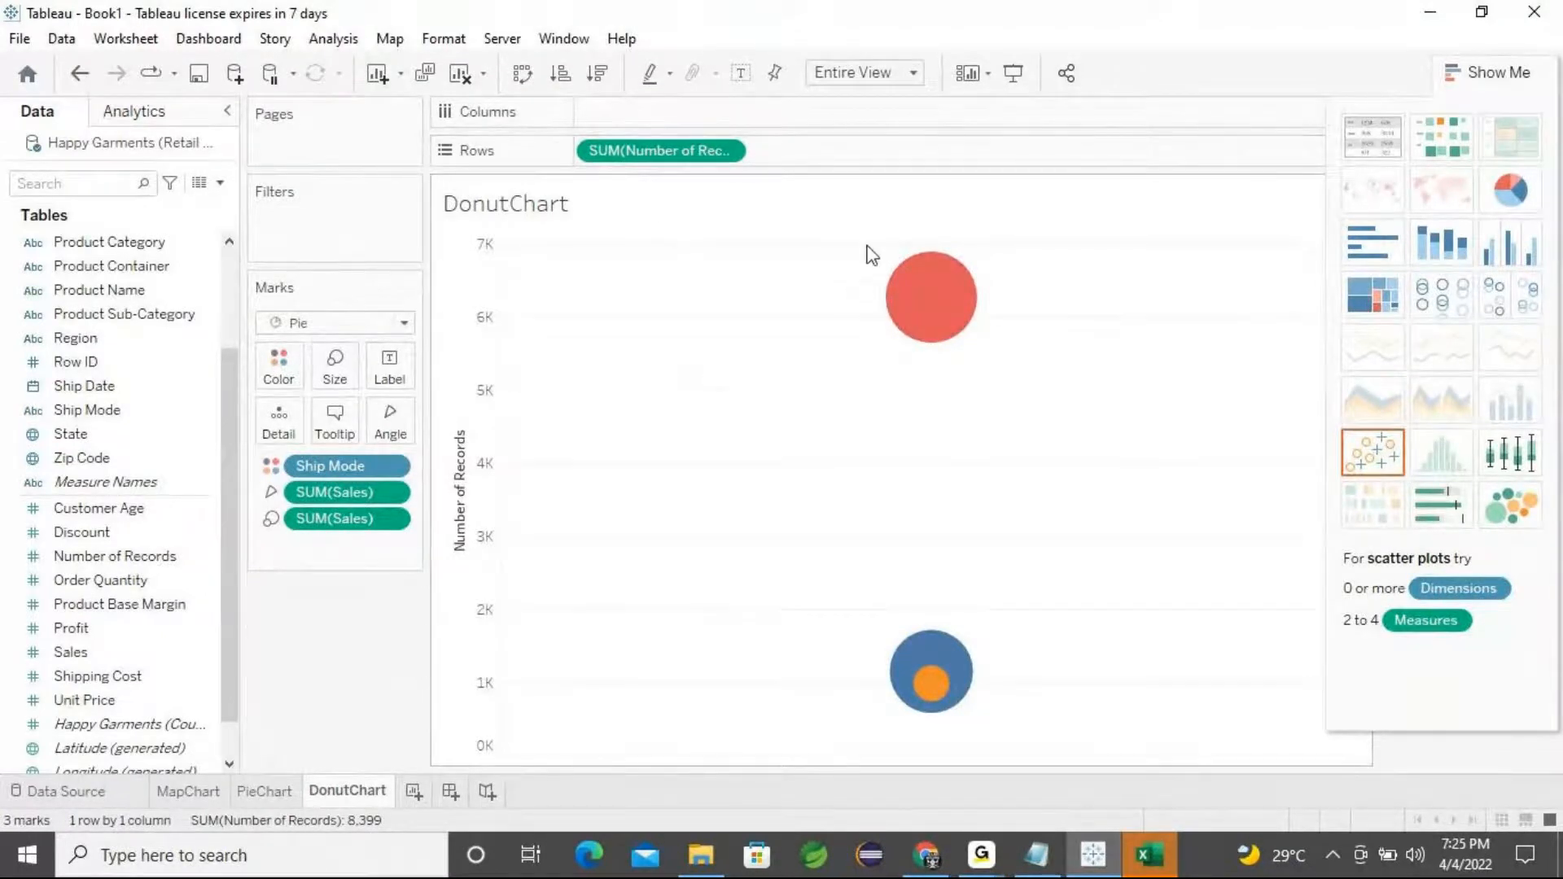
left_click(123, 560)
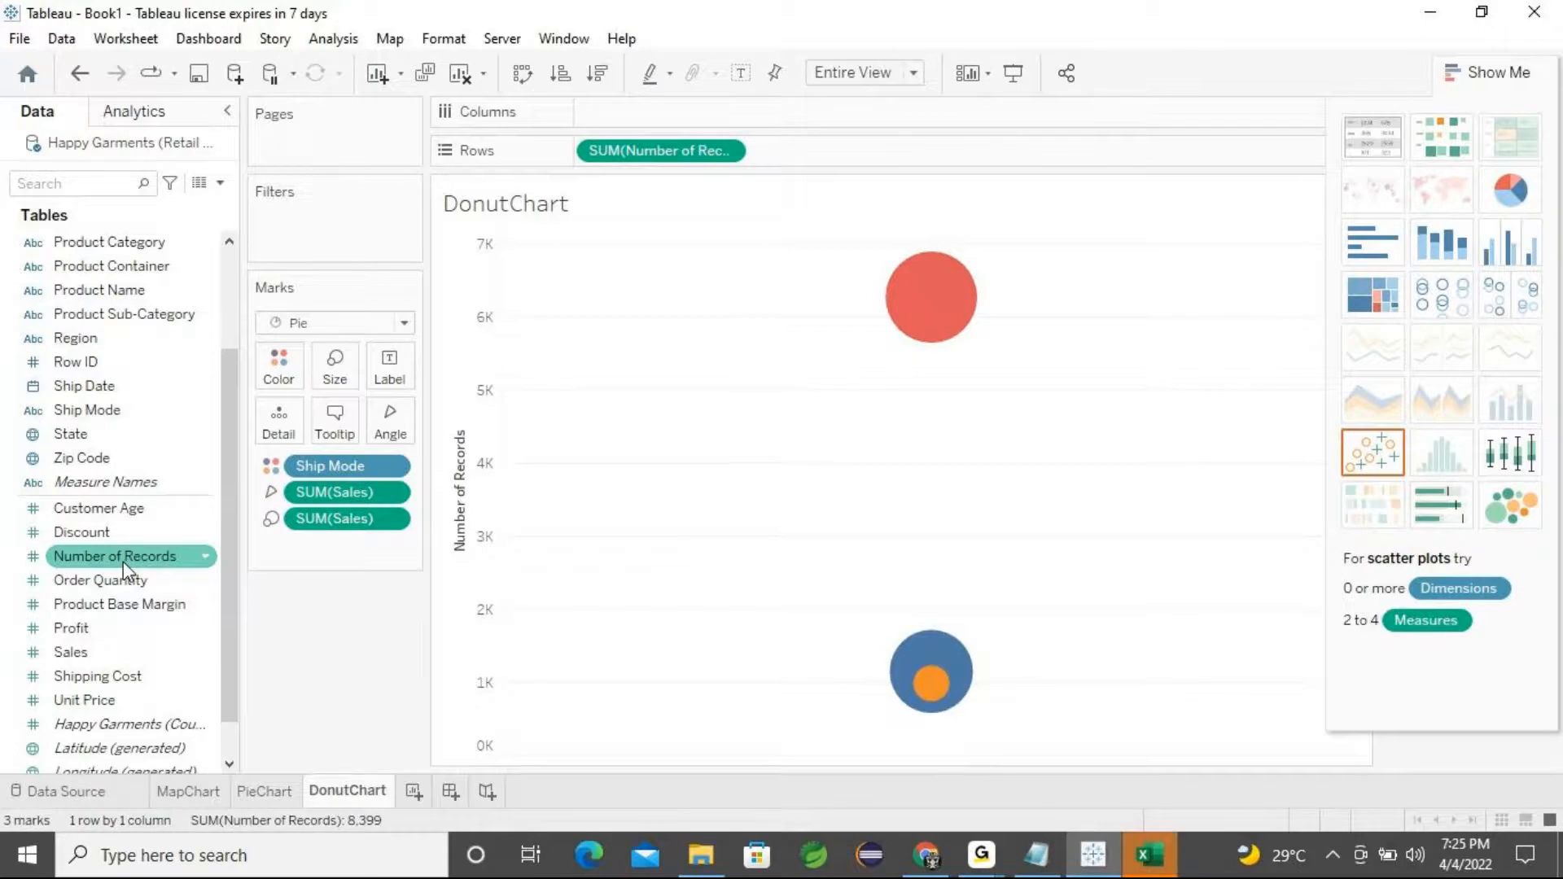
left_click_drag(124, 560, 392, 416)
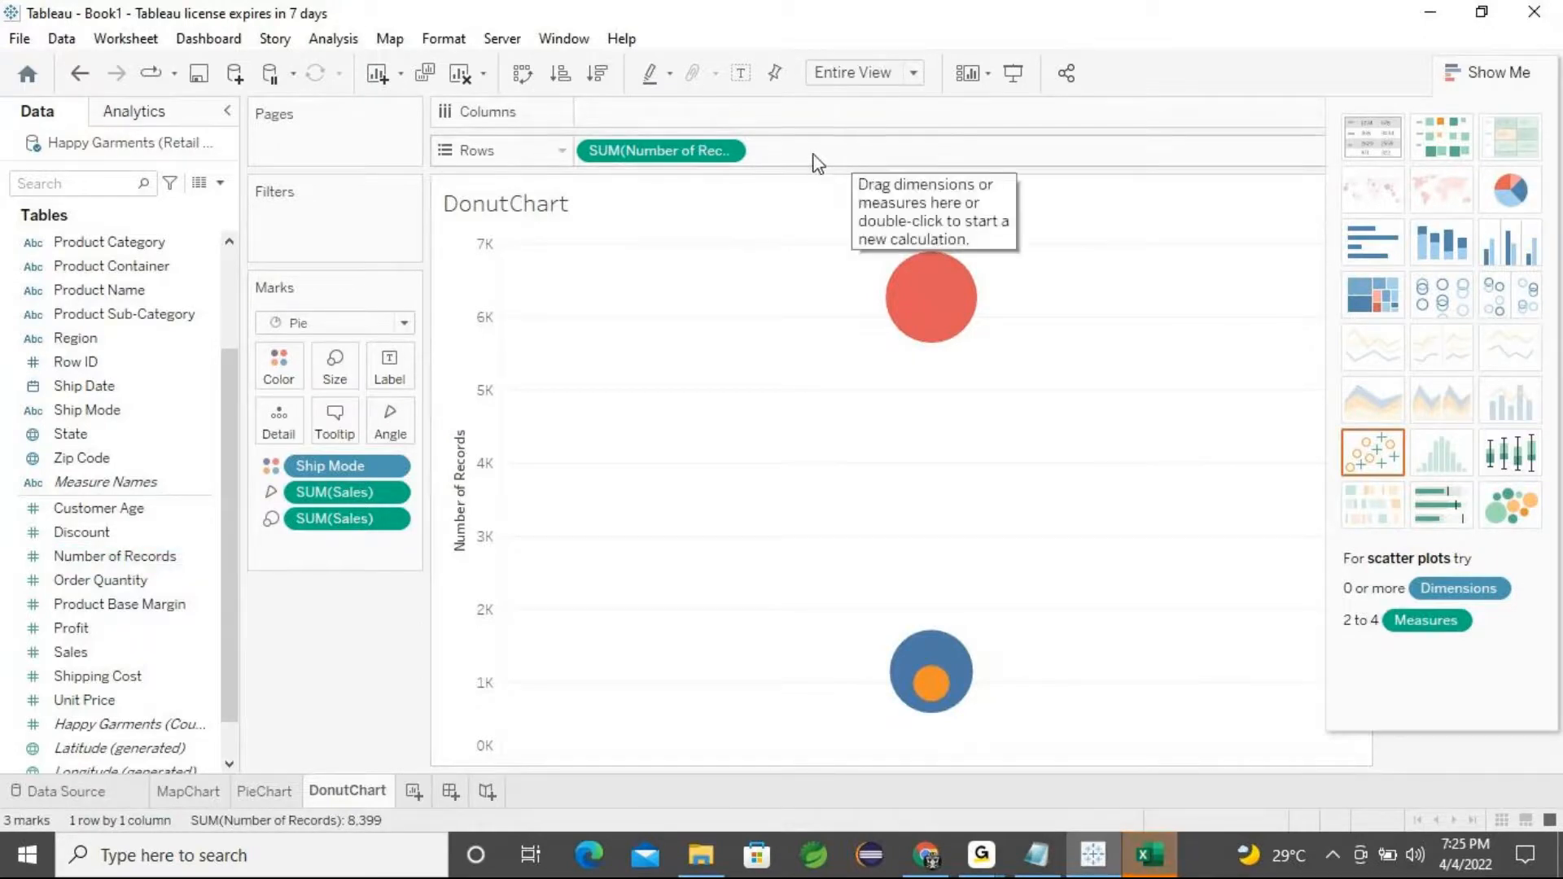
left_click_drag(692, 161, 882, 145)
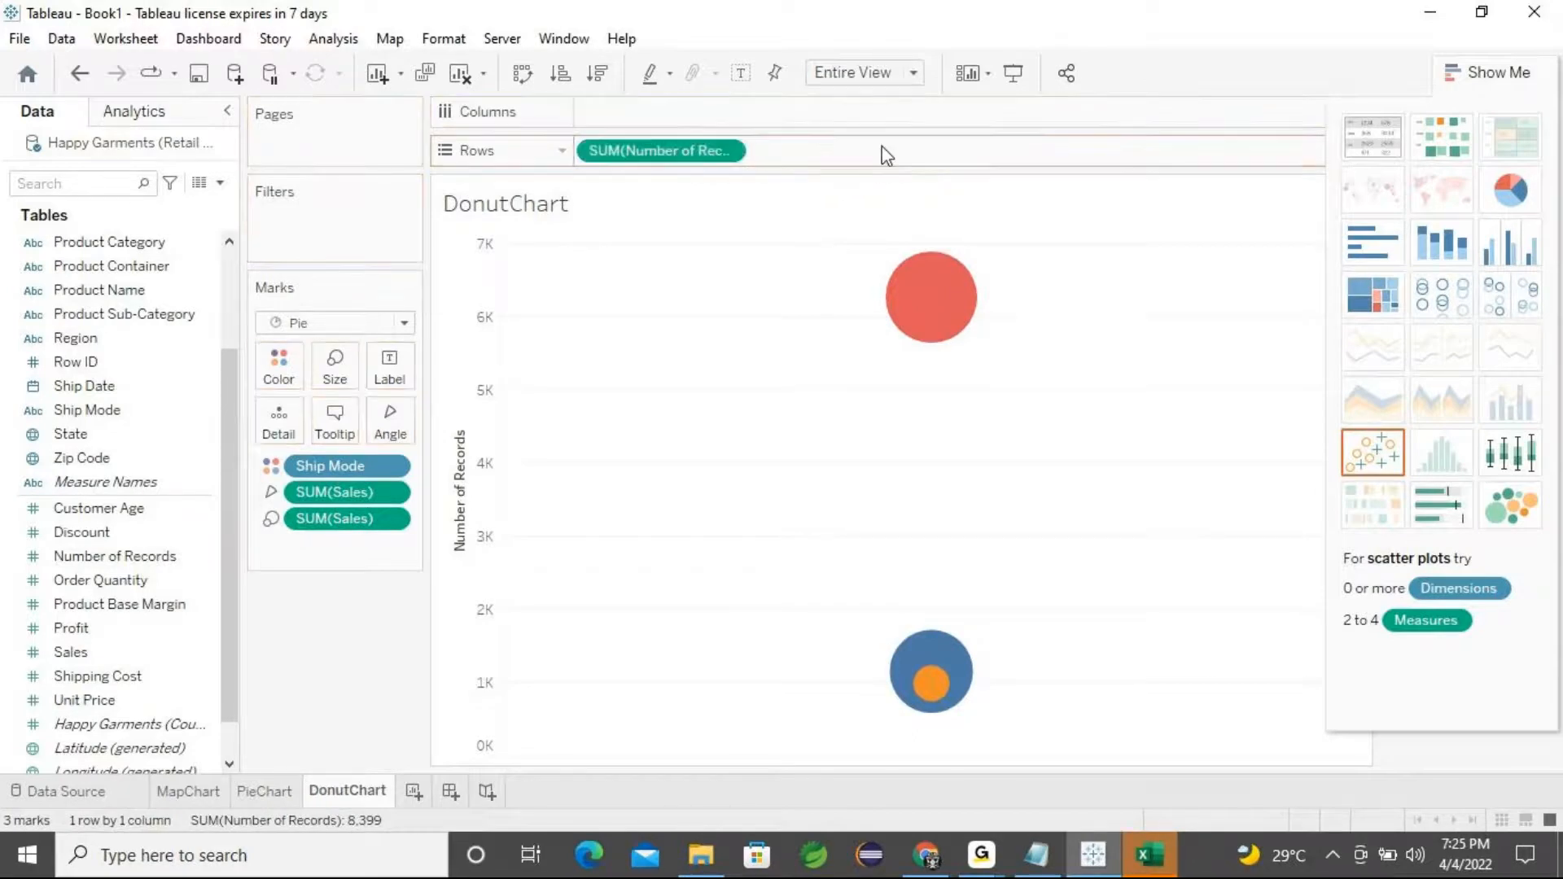
left_click_drag(706, 151, 910, 151)
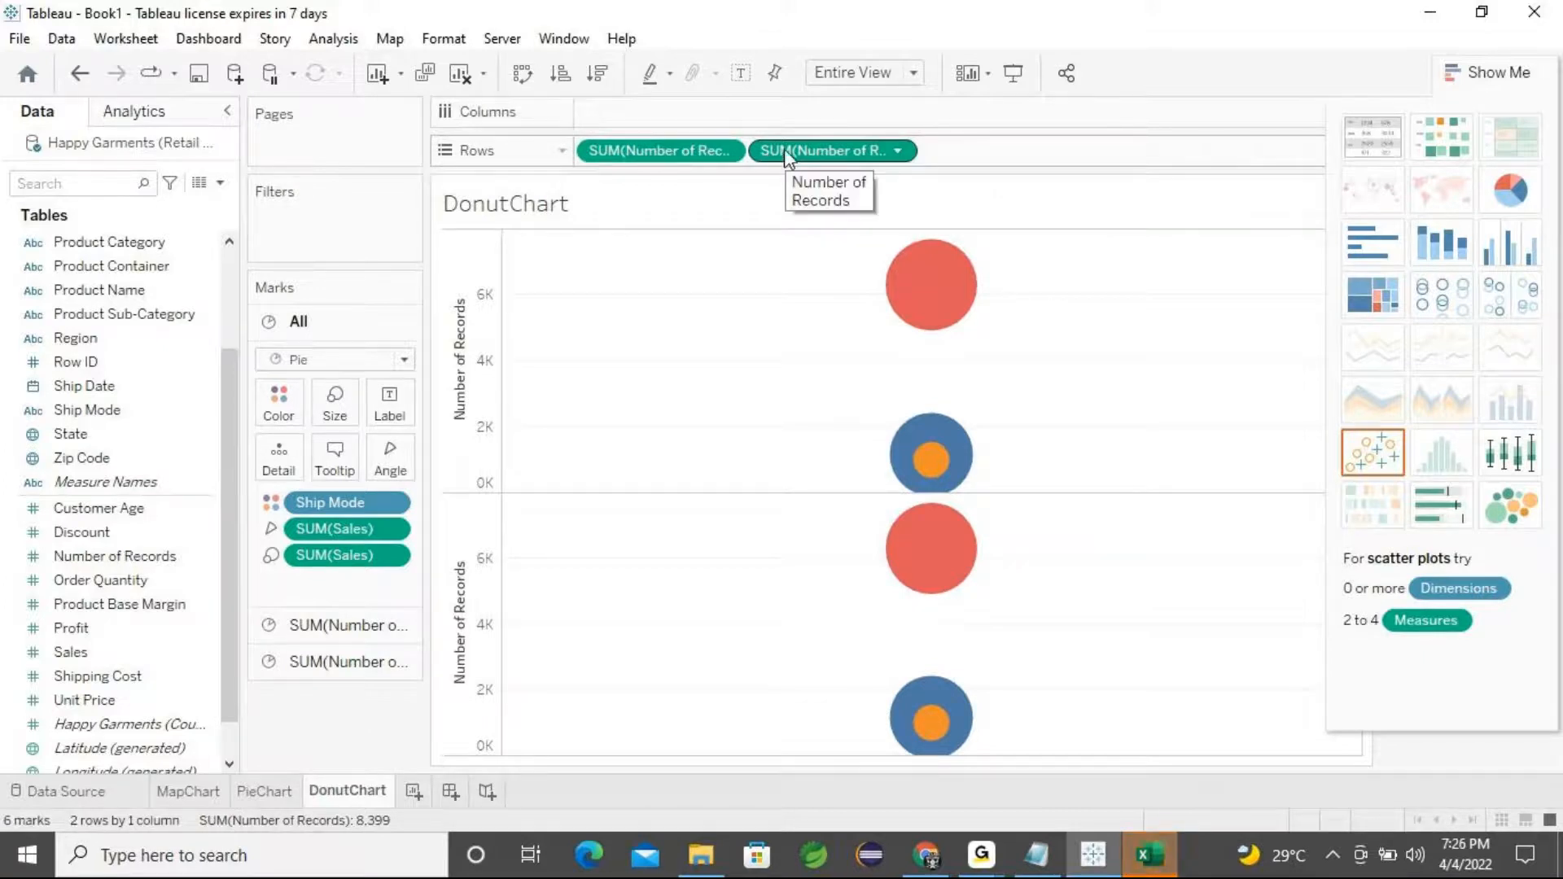
mouse_move(886, 273)
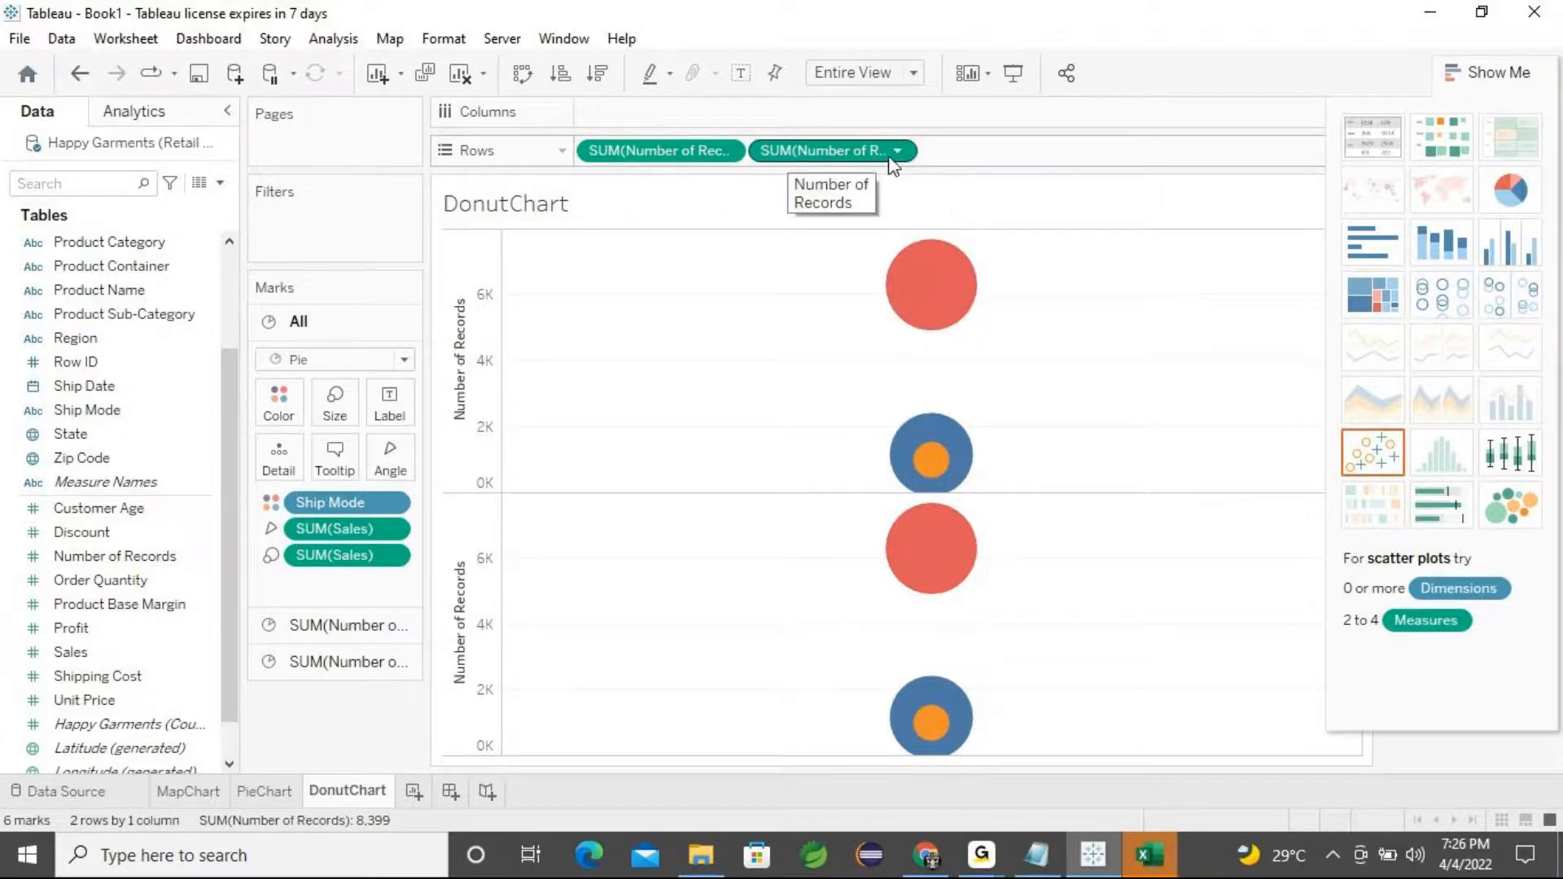
Convert both Number of Records pills on Rows to Attribute
left_click(794, 156)
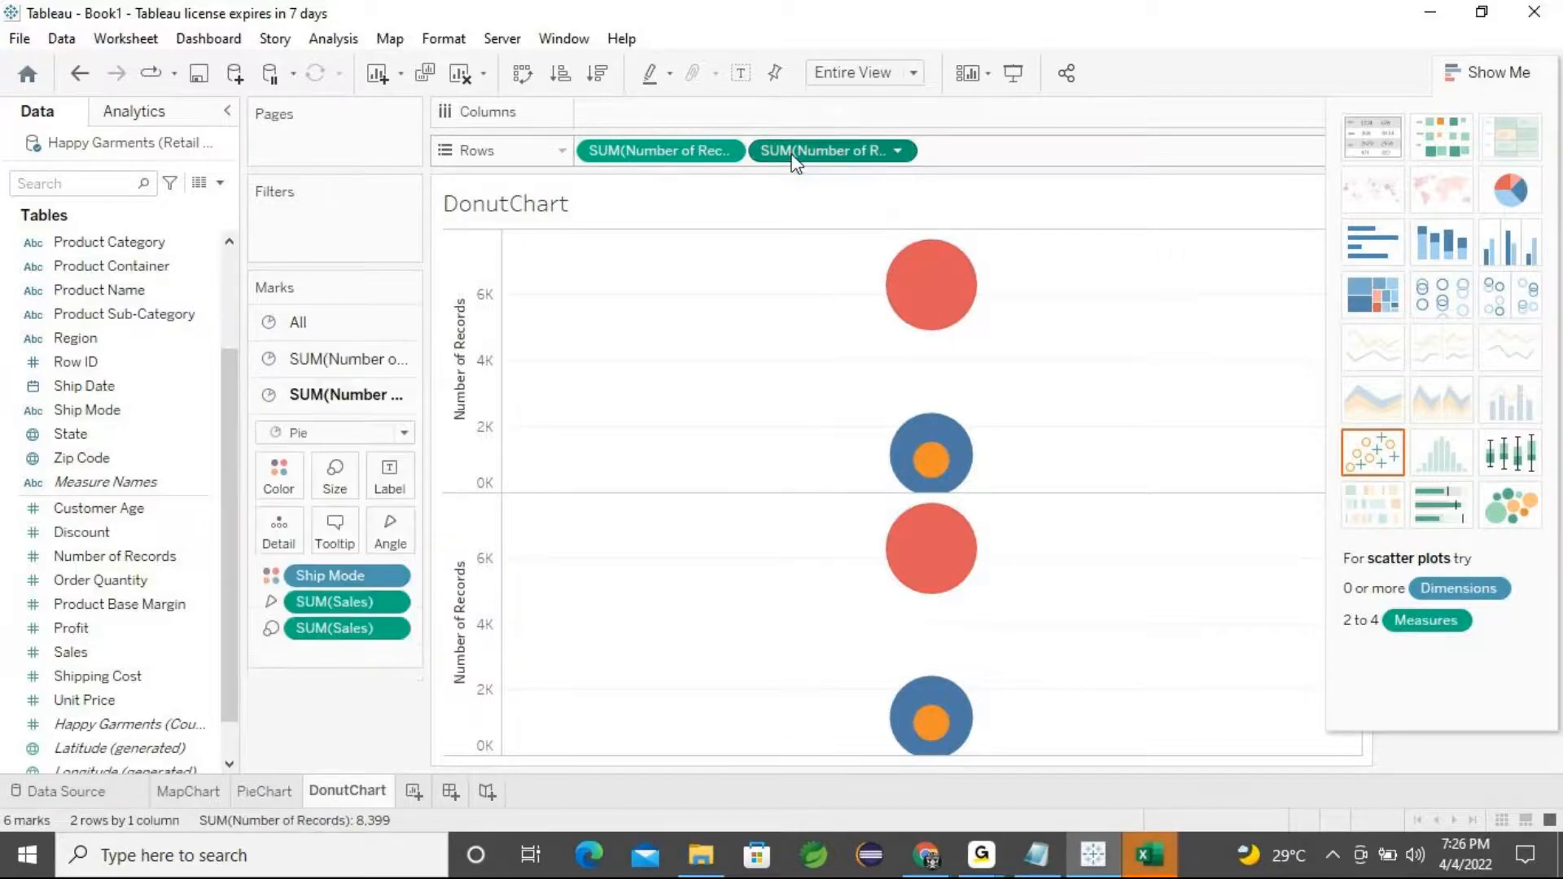
left_click(899, 152)
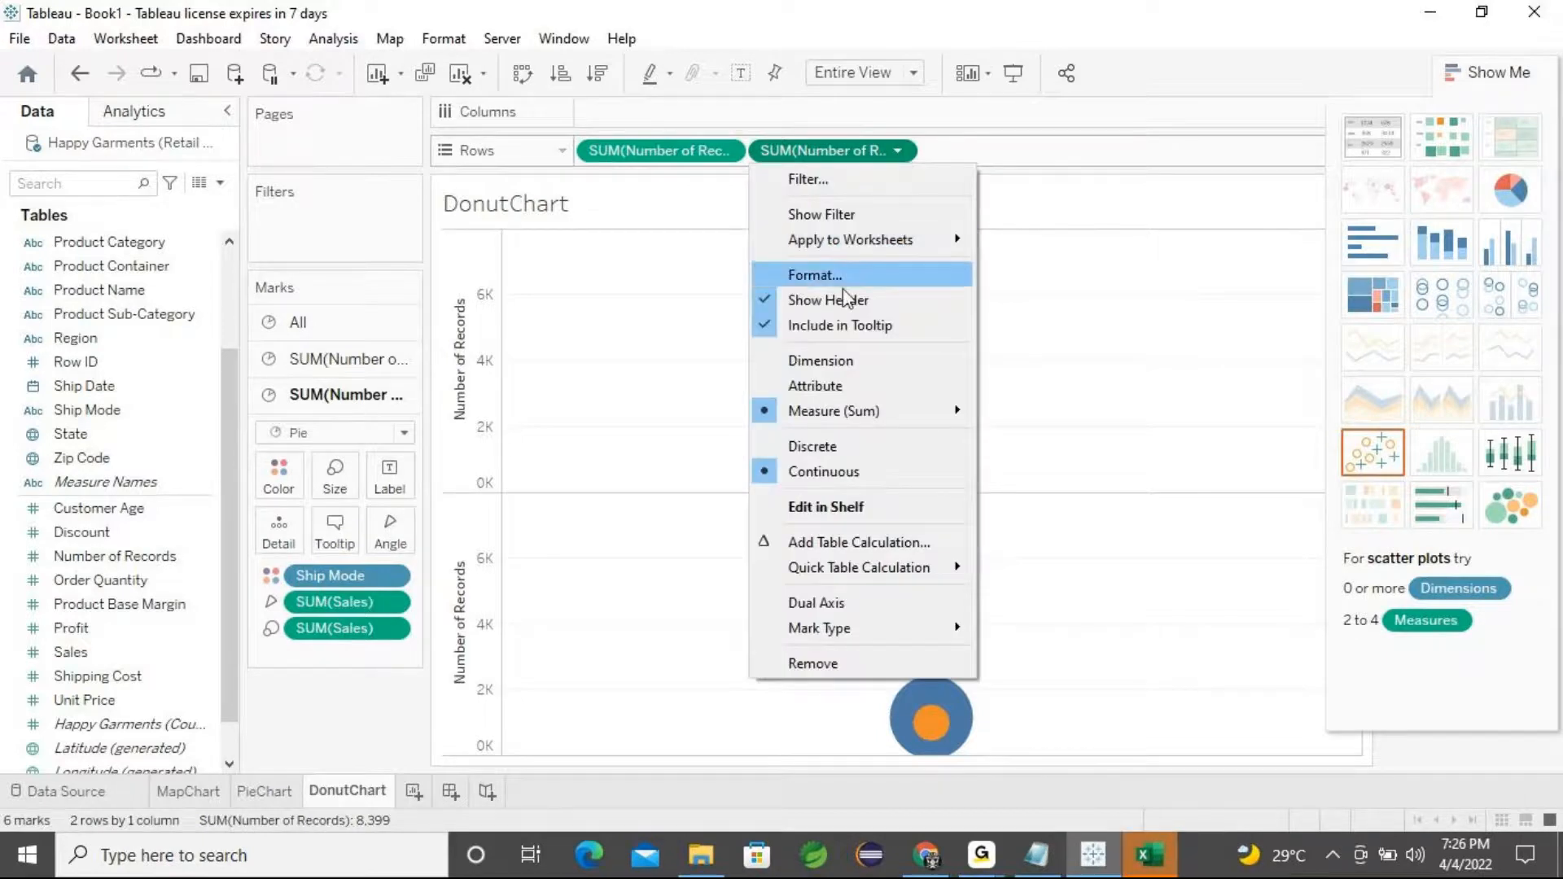
left_click(812, 389)
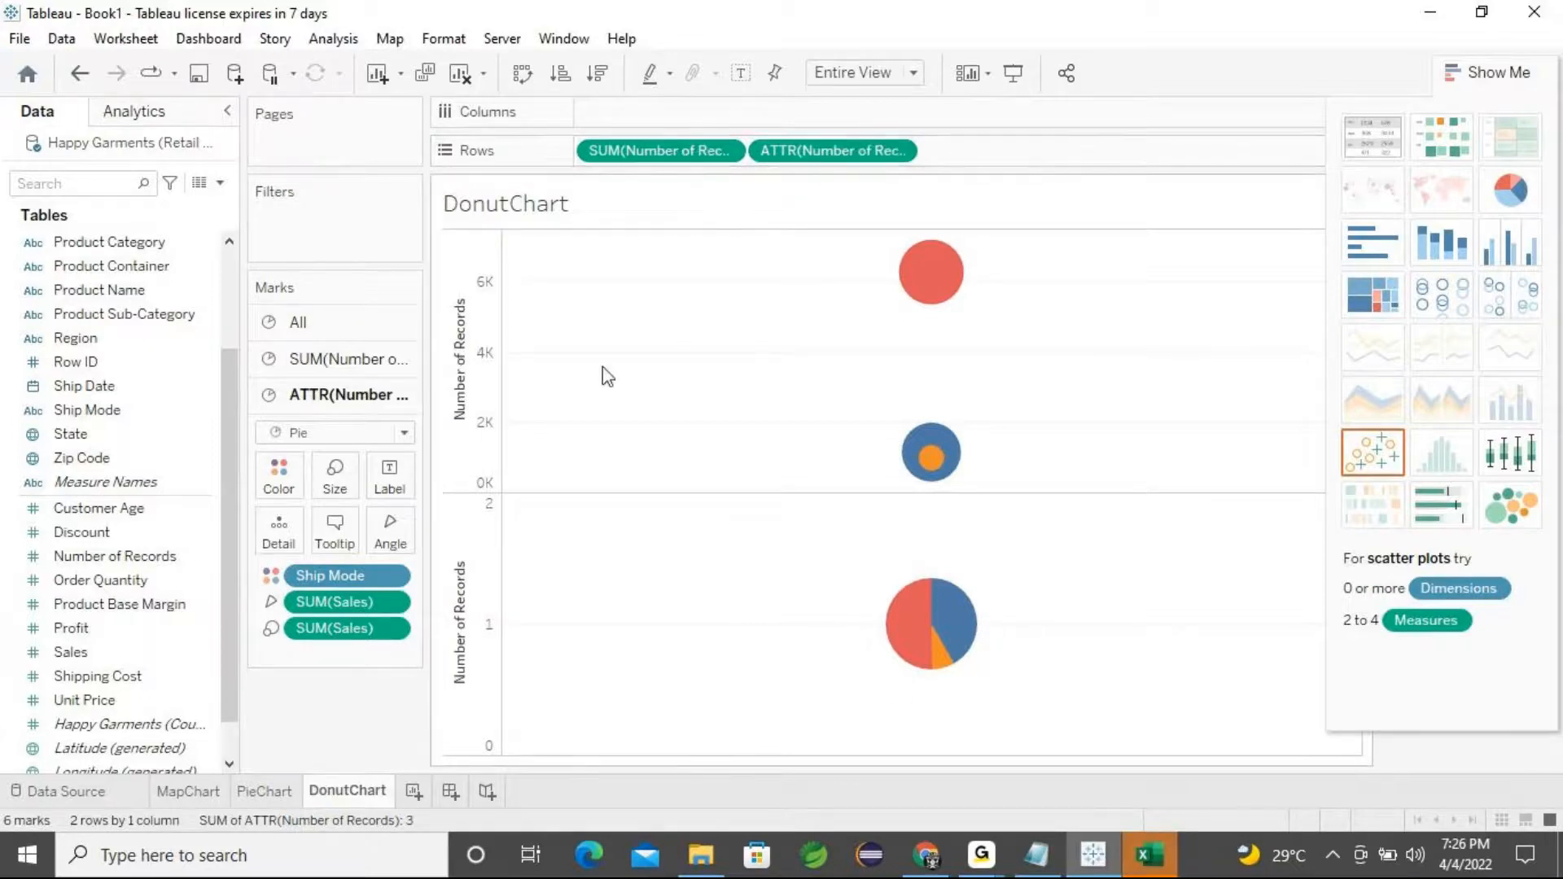
left_click(725, 151)
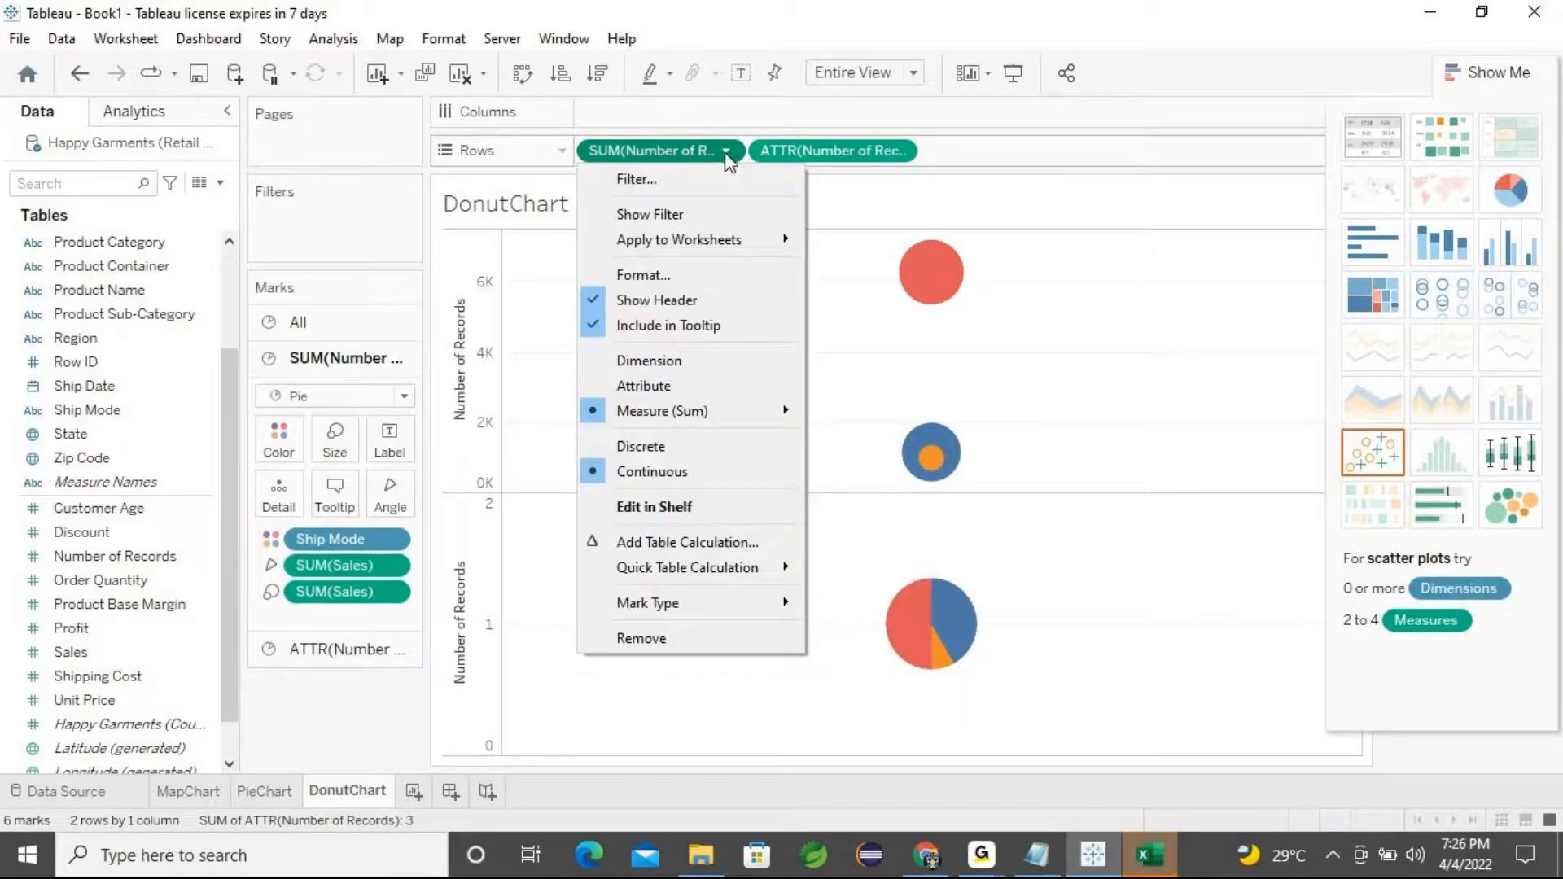
left_click(679, 386)
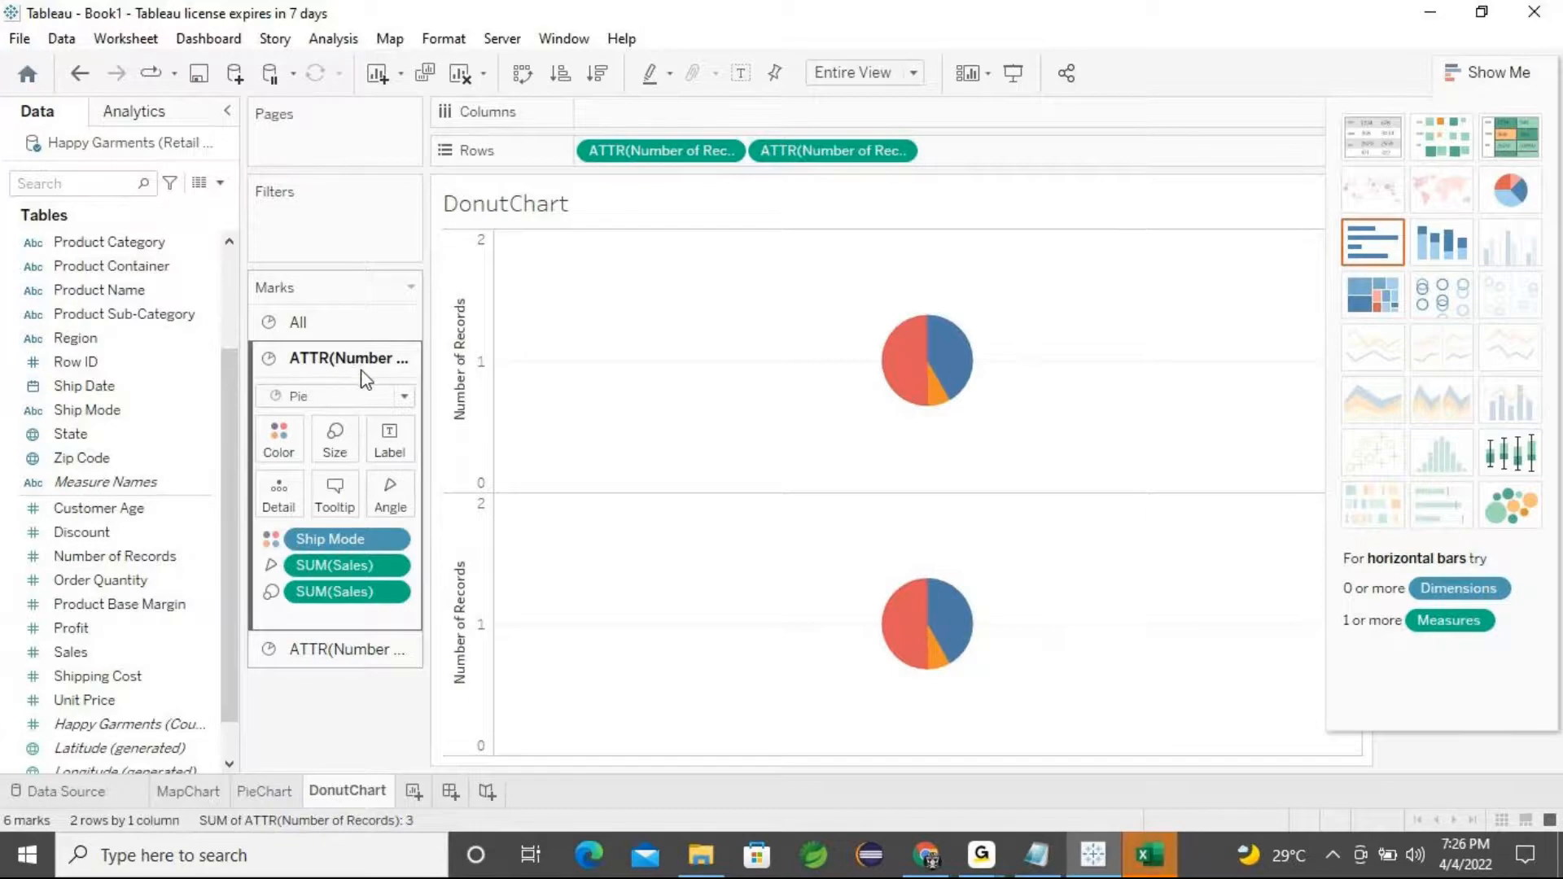
Review the mark cards for each of the two Number of Records axes
left_click(342, 656)
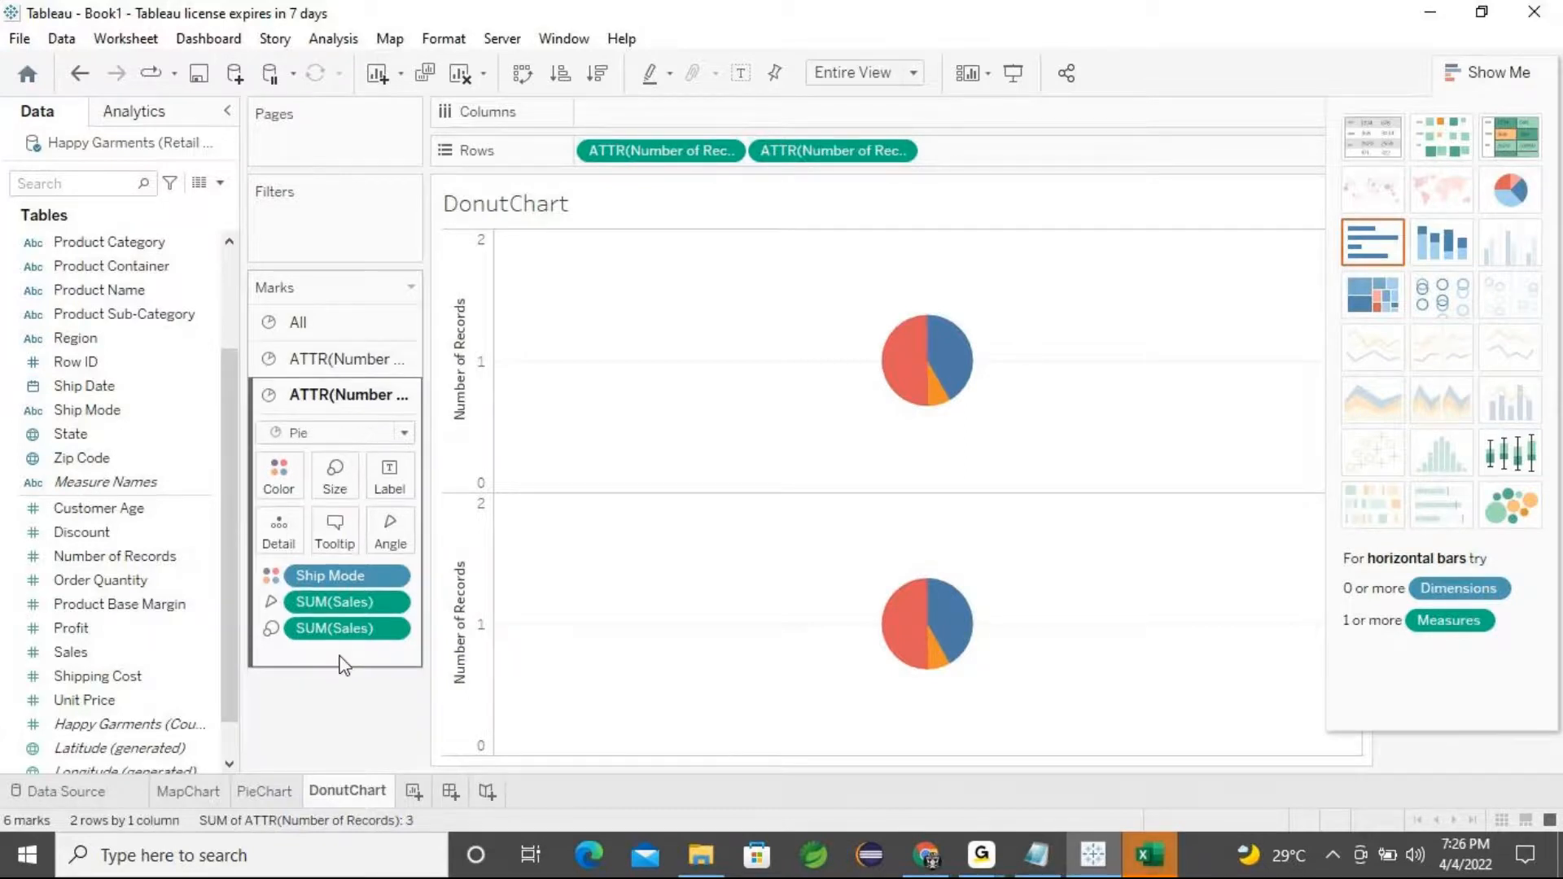
left_click(343, 366)
left_click(326, 647)
left_click(350, 366)
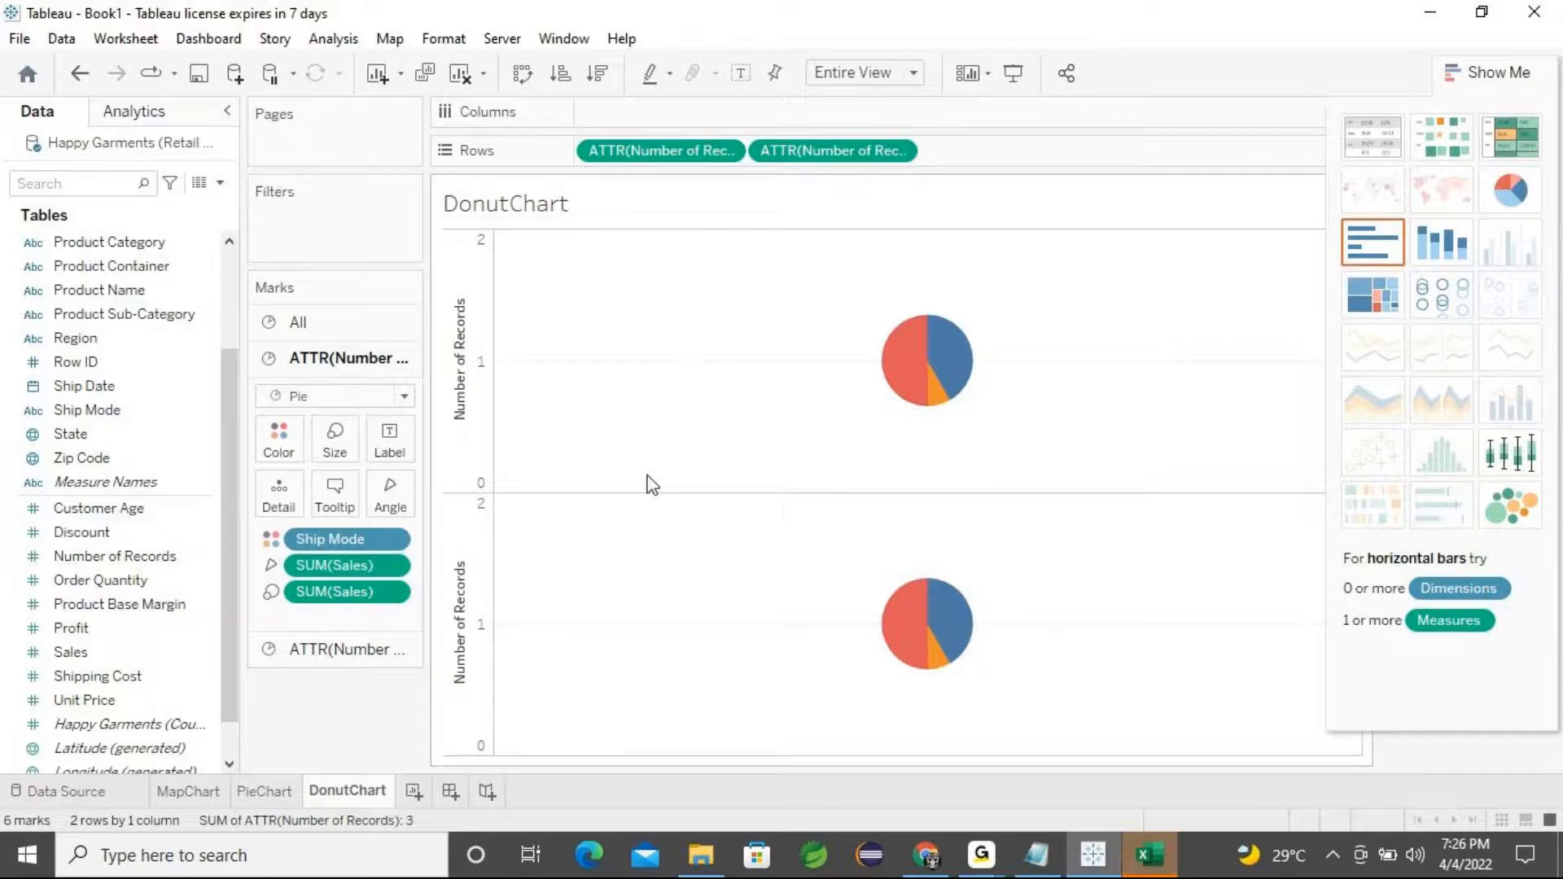
left_click(315, 649)
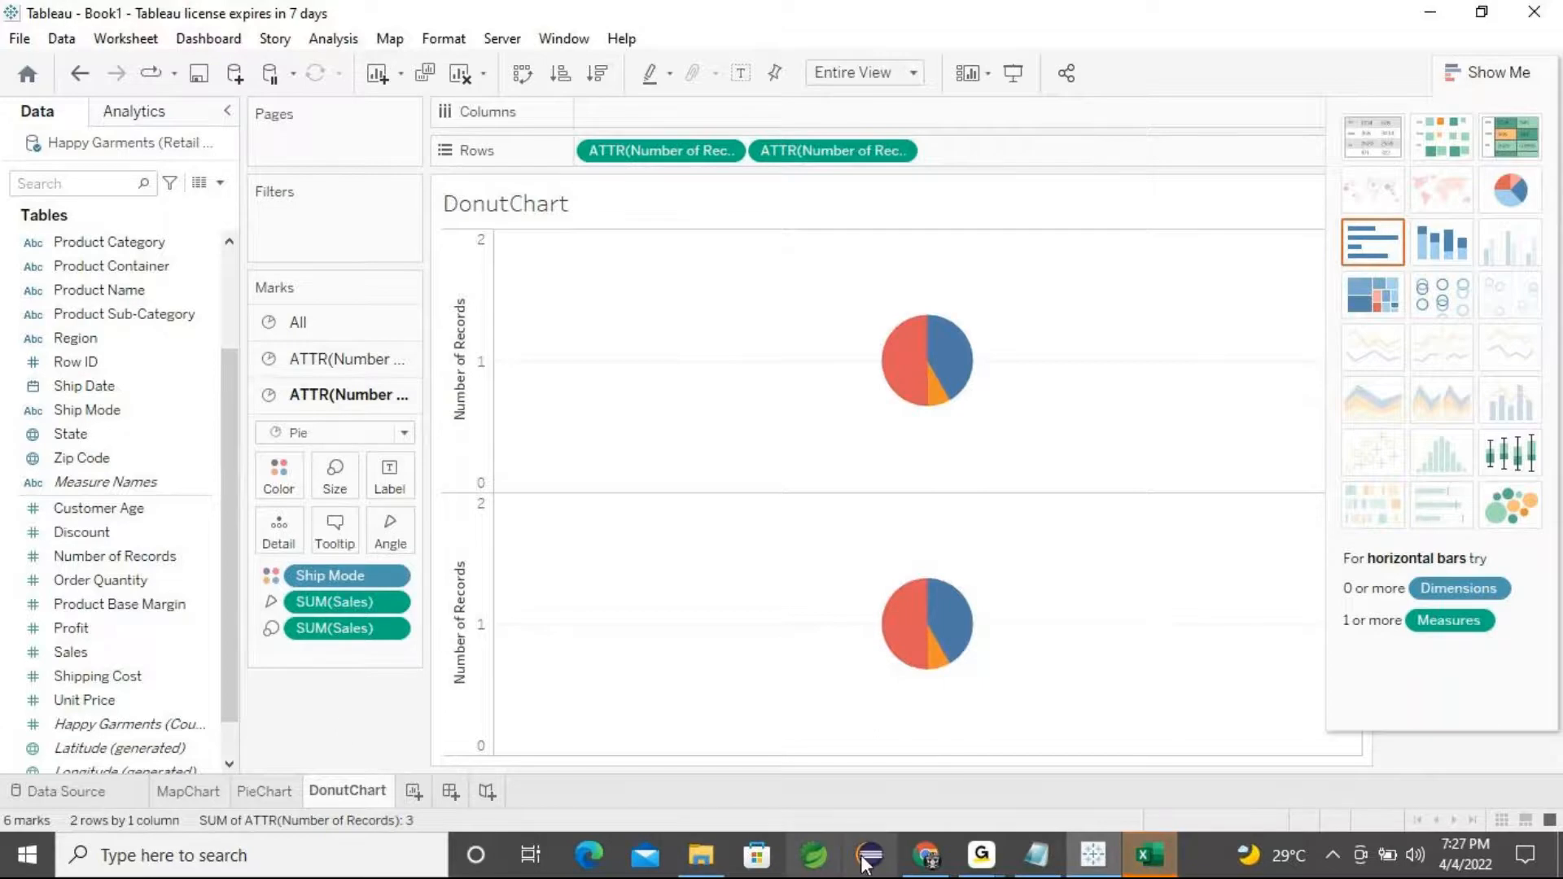
left_click(926, 854)
left_click(924, 870)
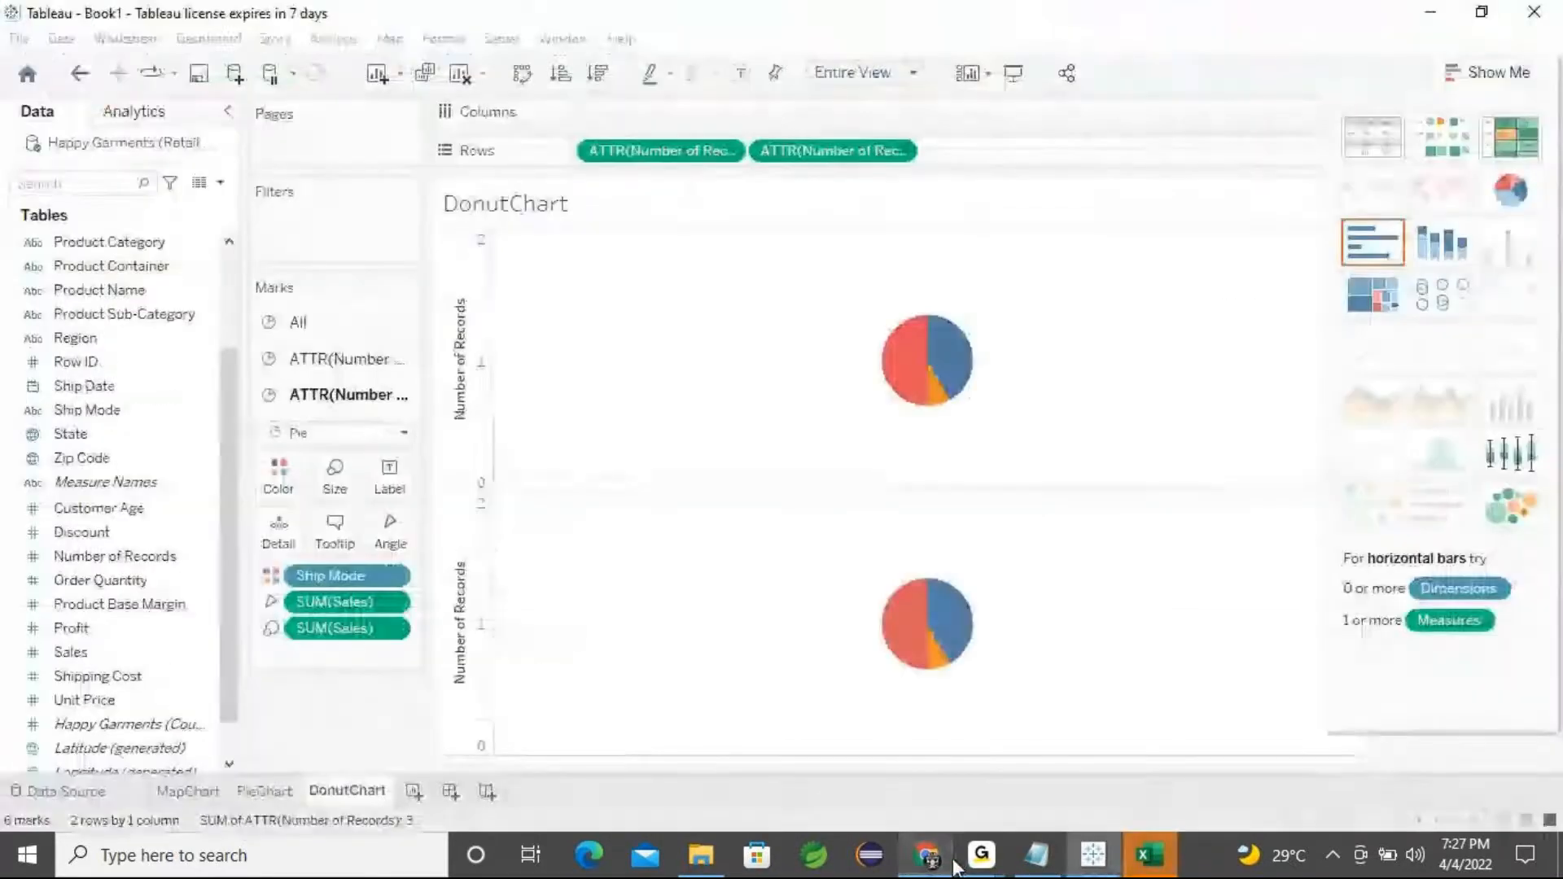
mouse_move(980, 855)
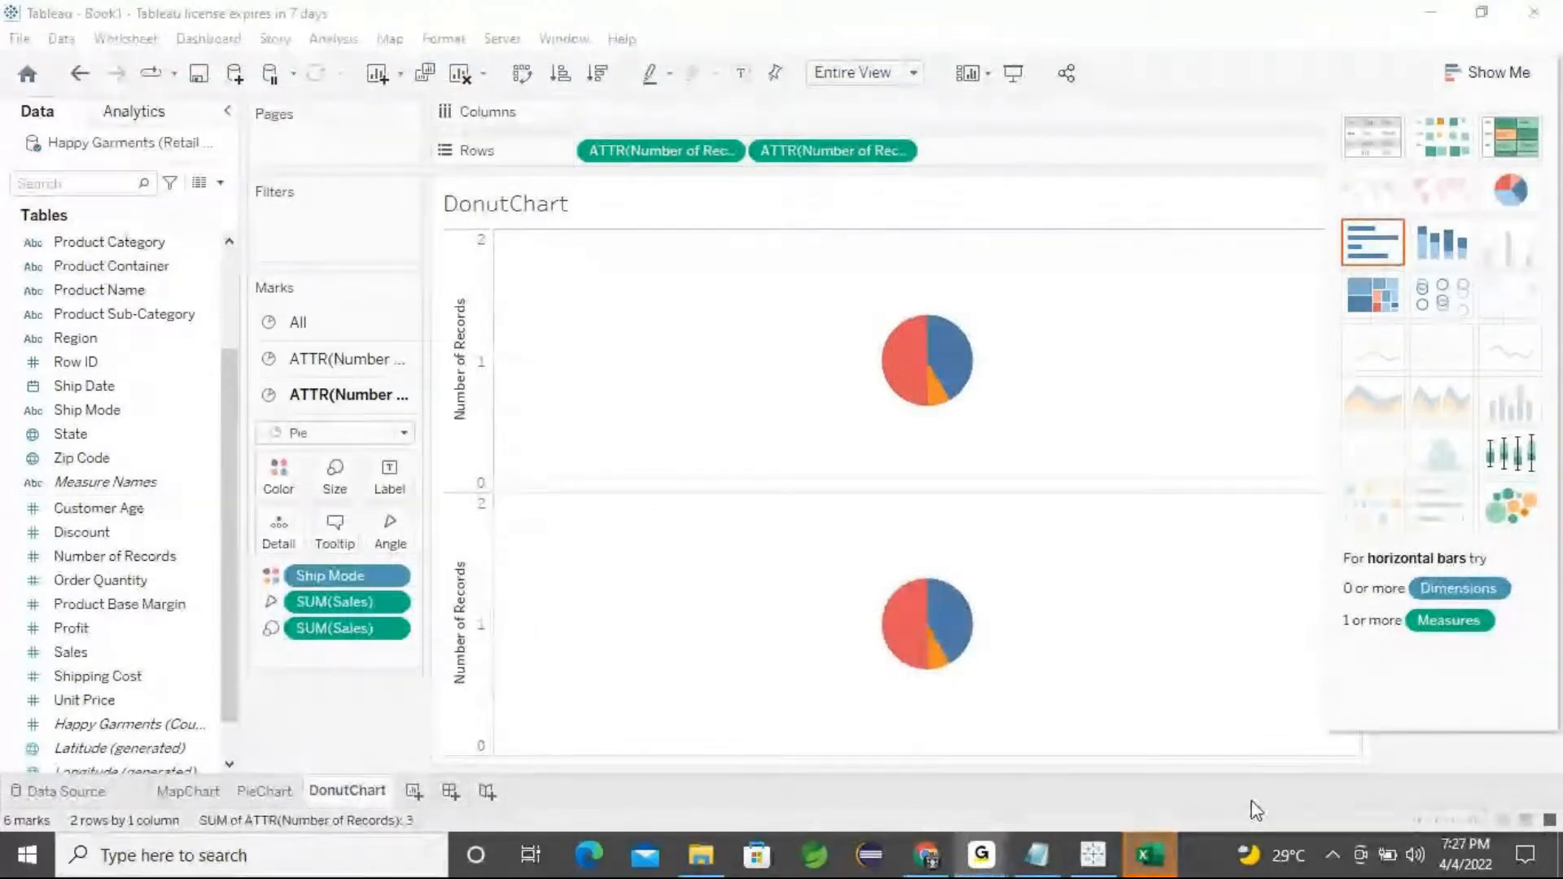
Remove both Number of Records pills from Rows
left_click(1015, 230)
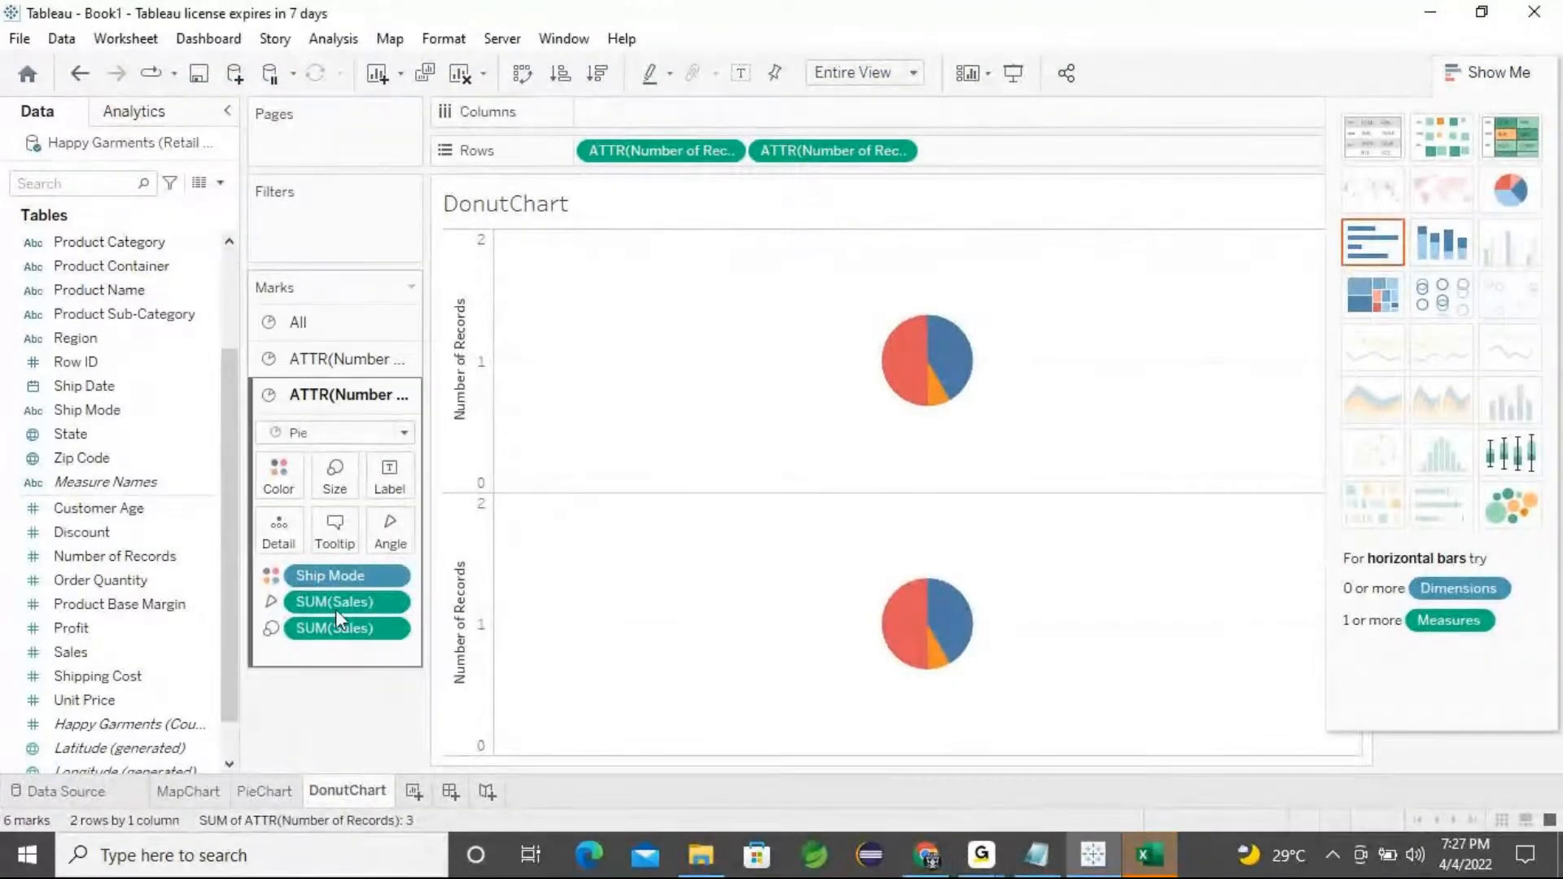
left_click_drag(663, 153, 574, 448)
left_click_drag(653, 193, 353, 687)
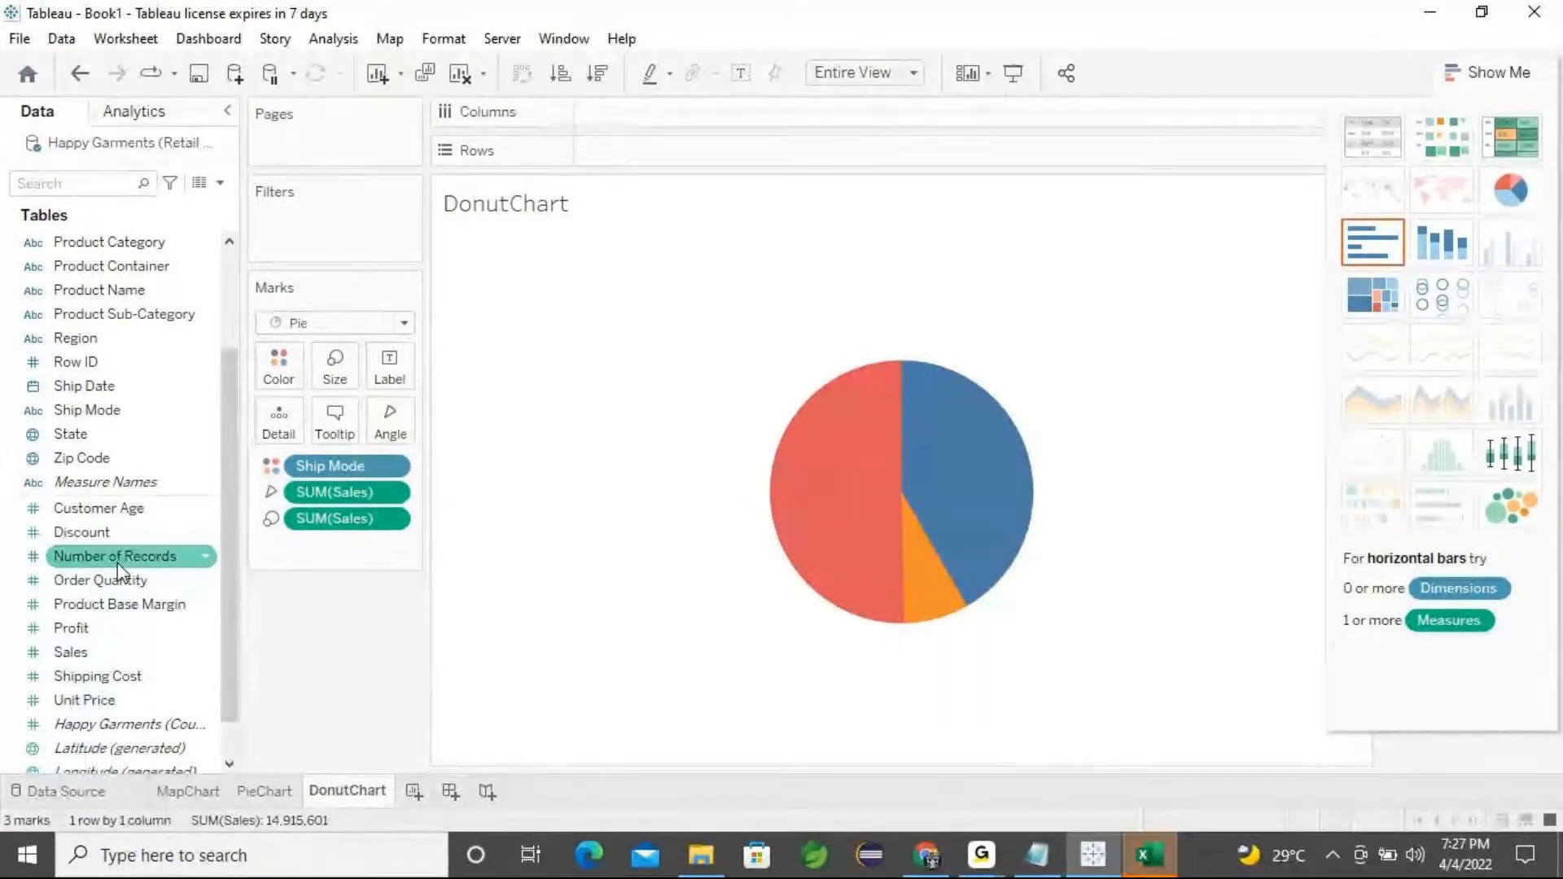
Place Number of Records on Rows twice to create two stacked pie axes
left_click_drag(120, 569, 664, 163)
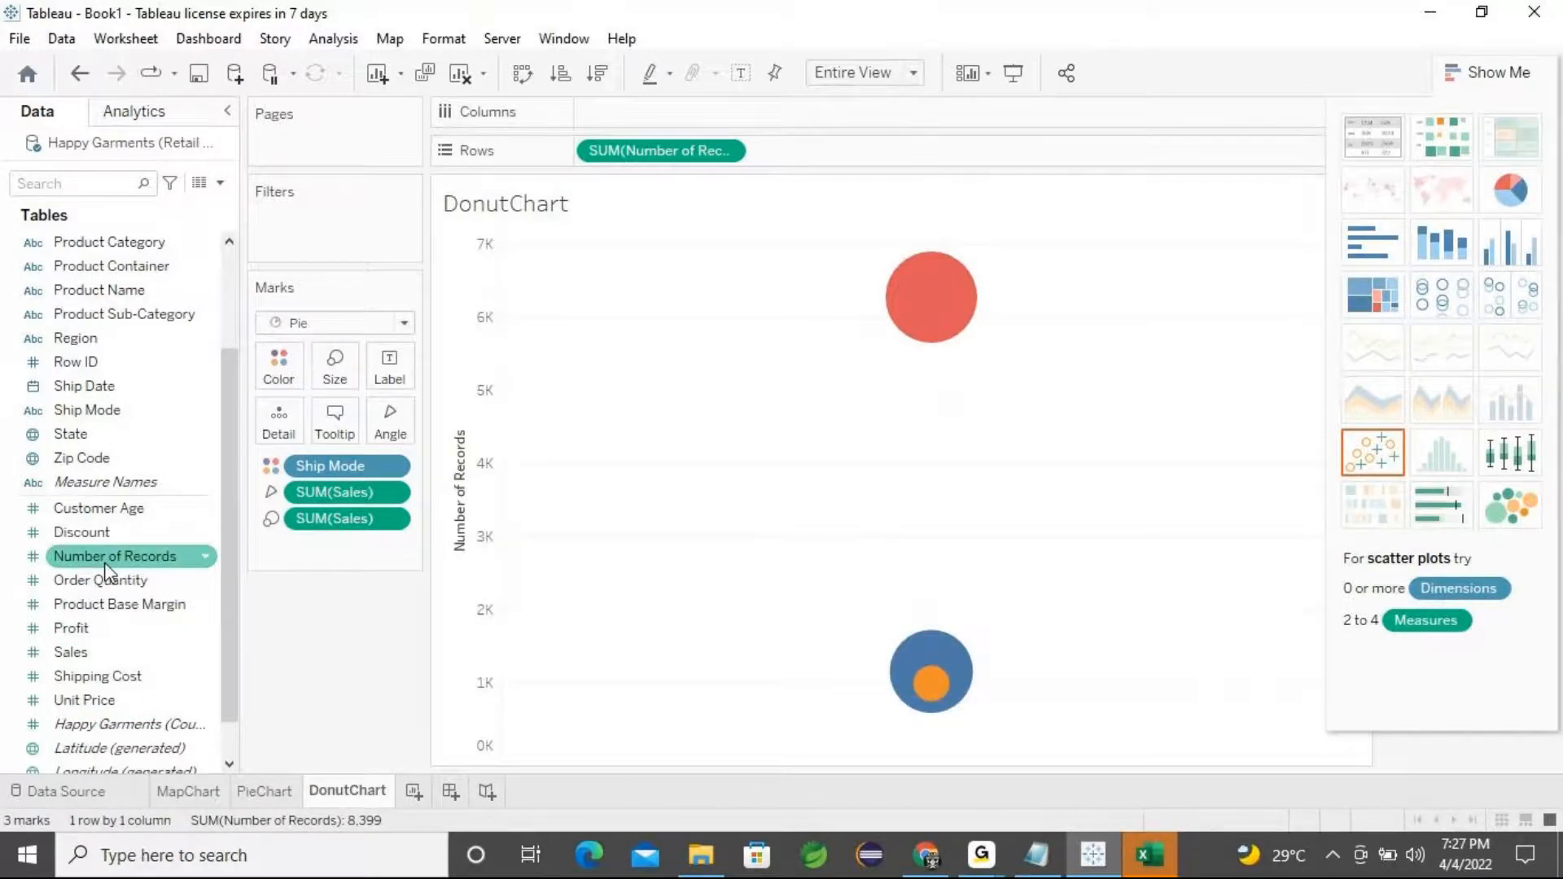
left_click_drag(106, 565, 835, 167)
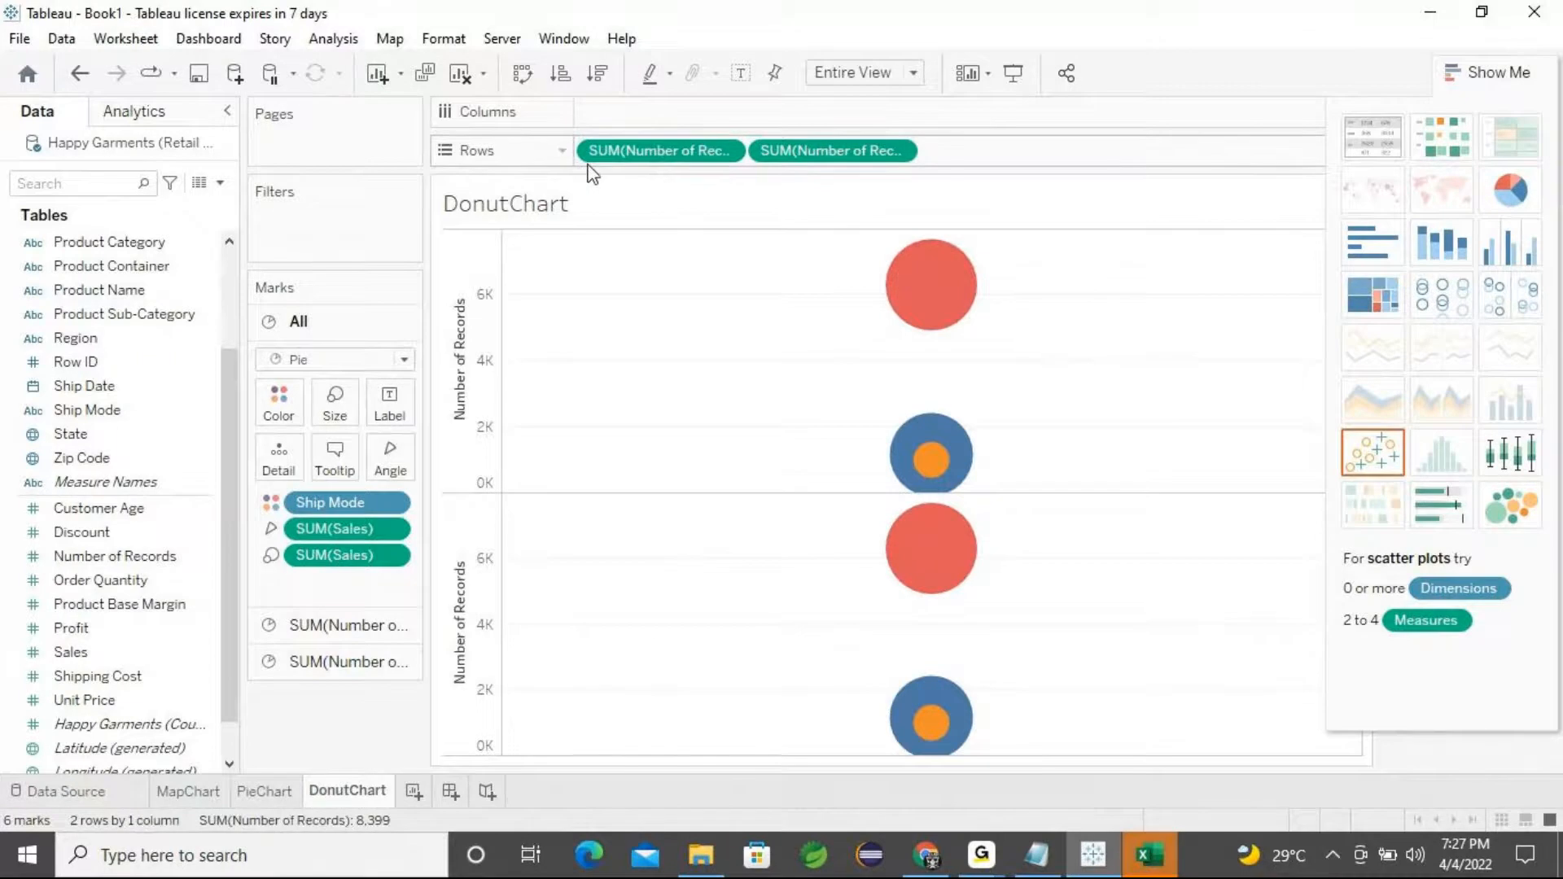
mouse_move(925, 302)
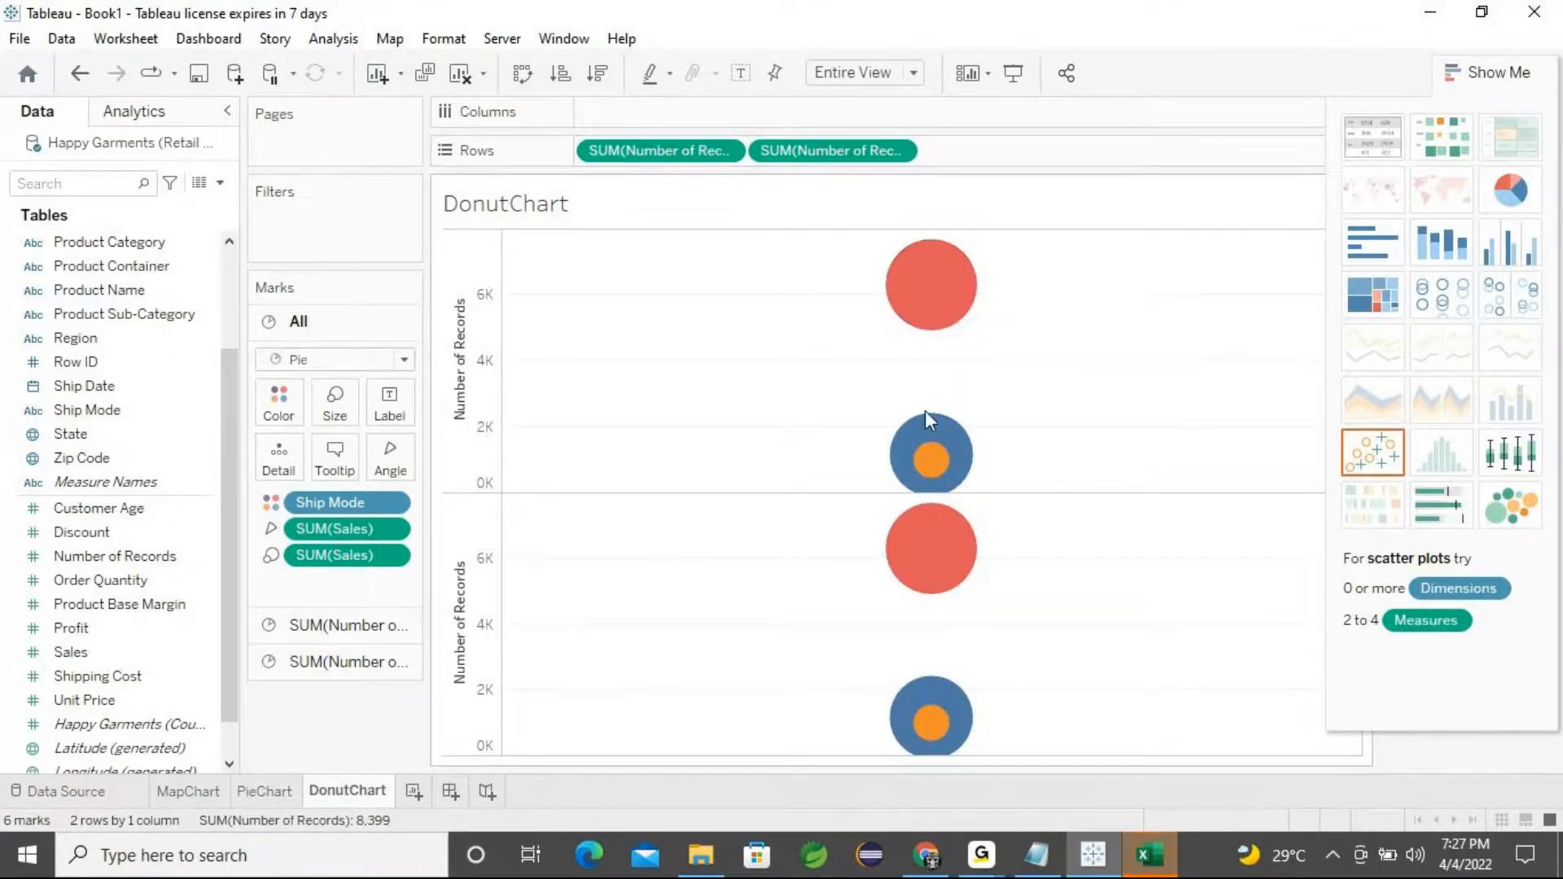
mouse_move(931, 441)
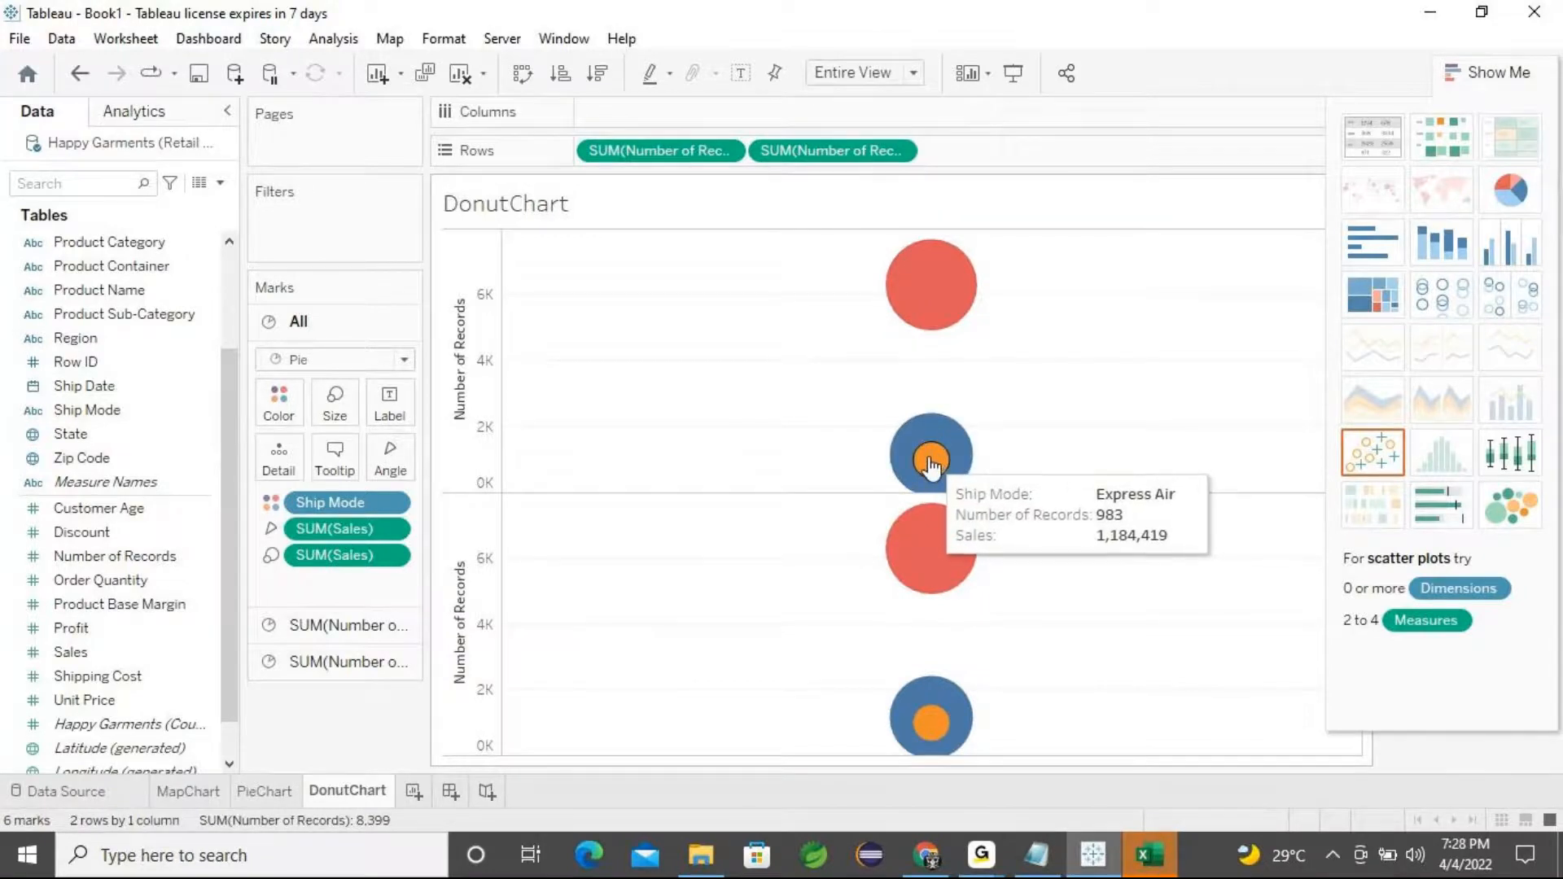
mouse_move(934, 708)
mouse_move(929, 553)
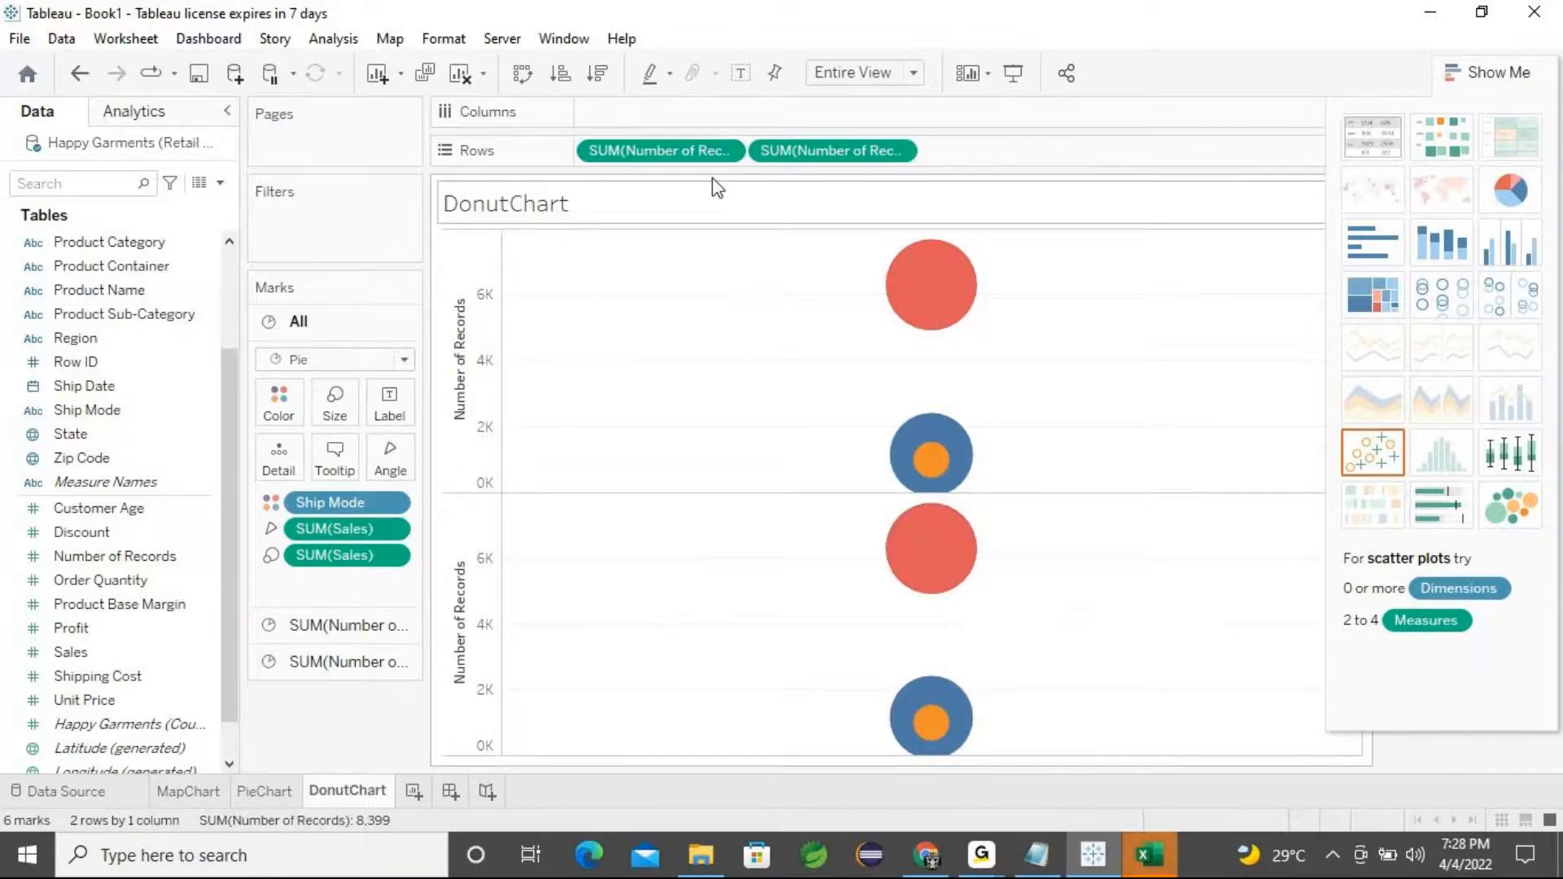
Convert both Number of Records pills on Rows to Attribute
left_click(724, 152)
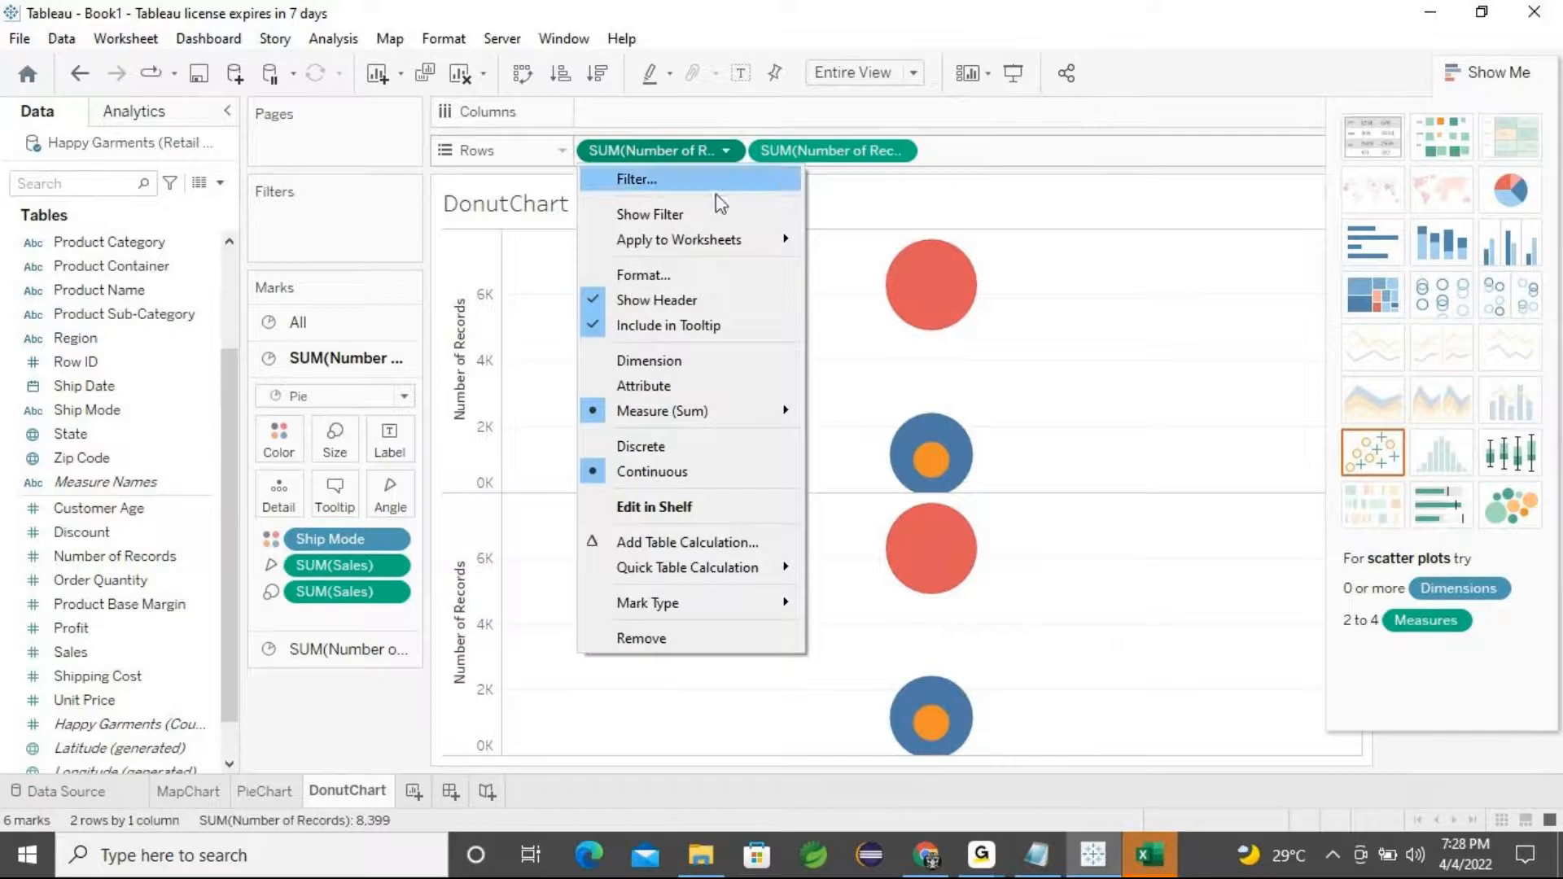
left_click(669, 392)
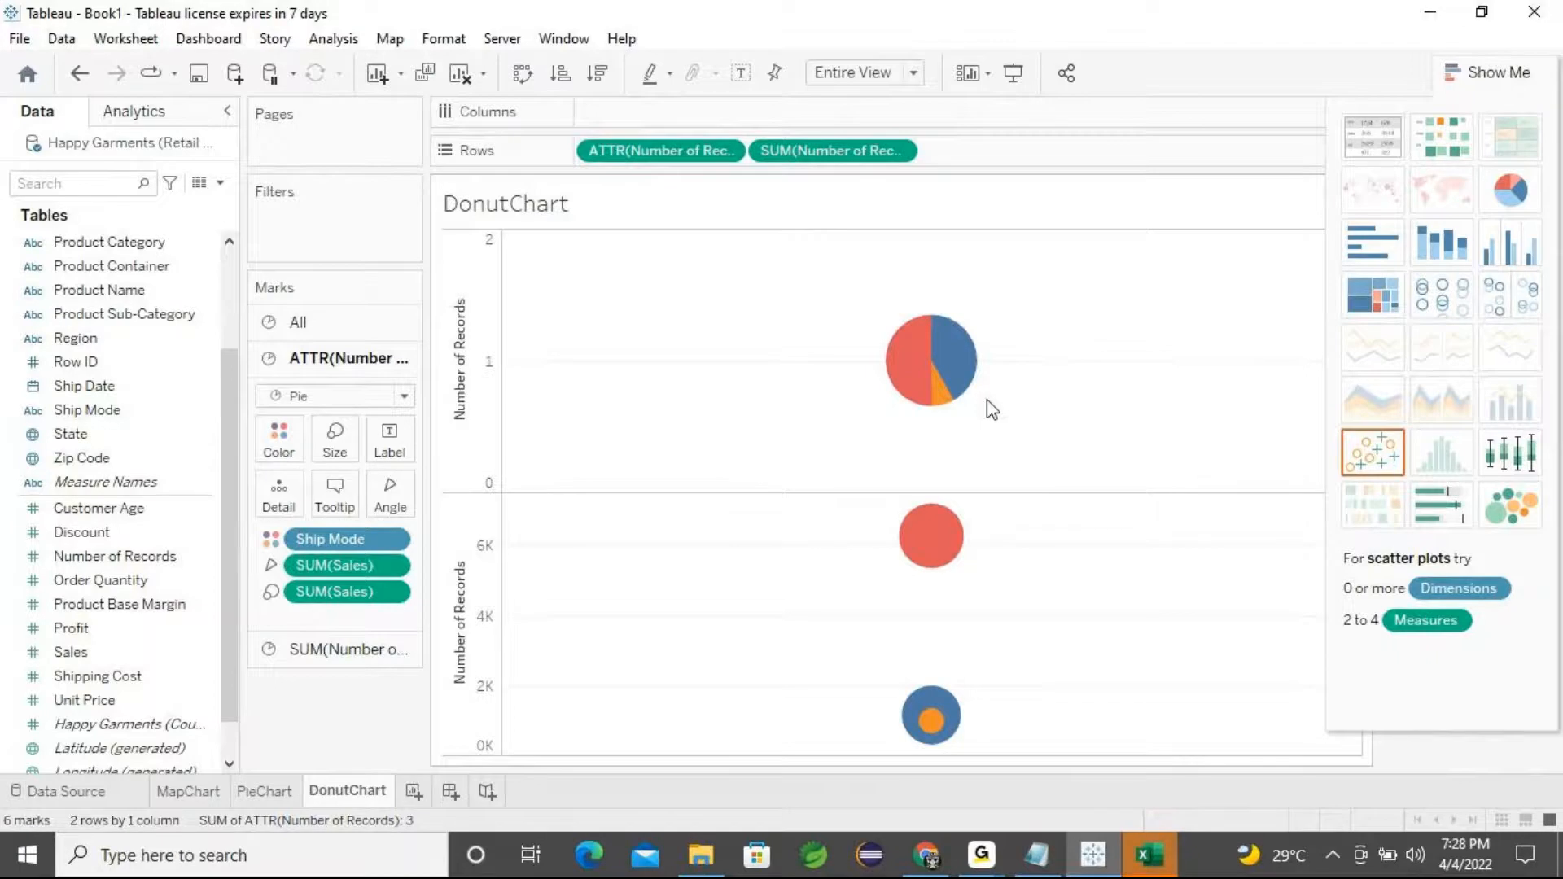
left_click(883, 157)
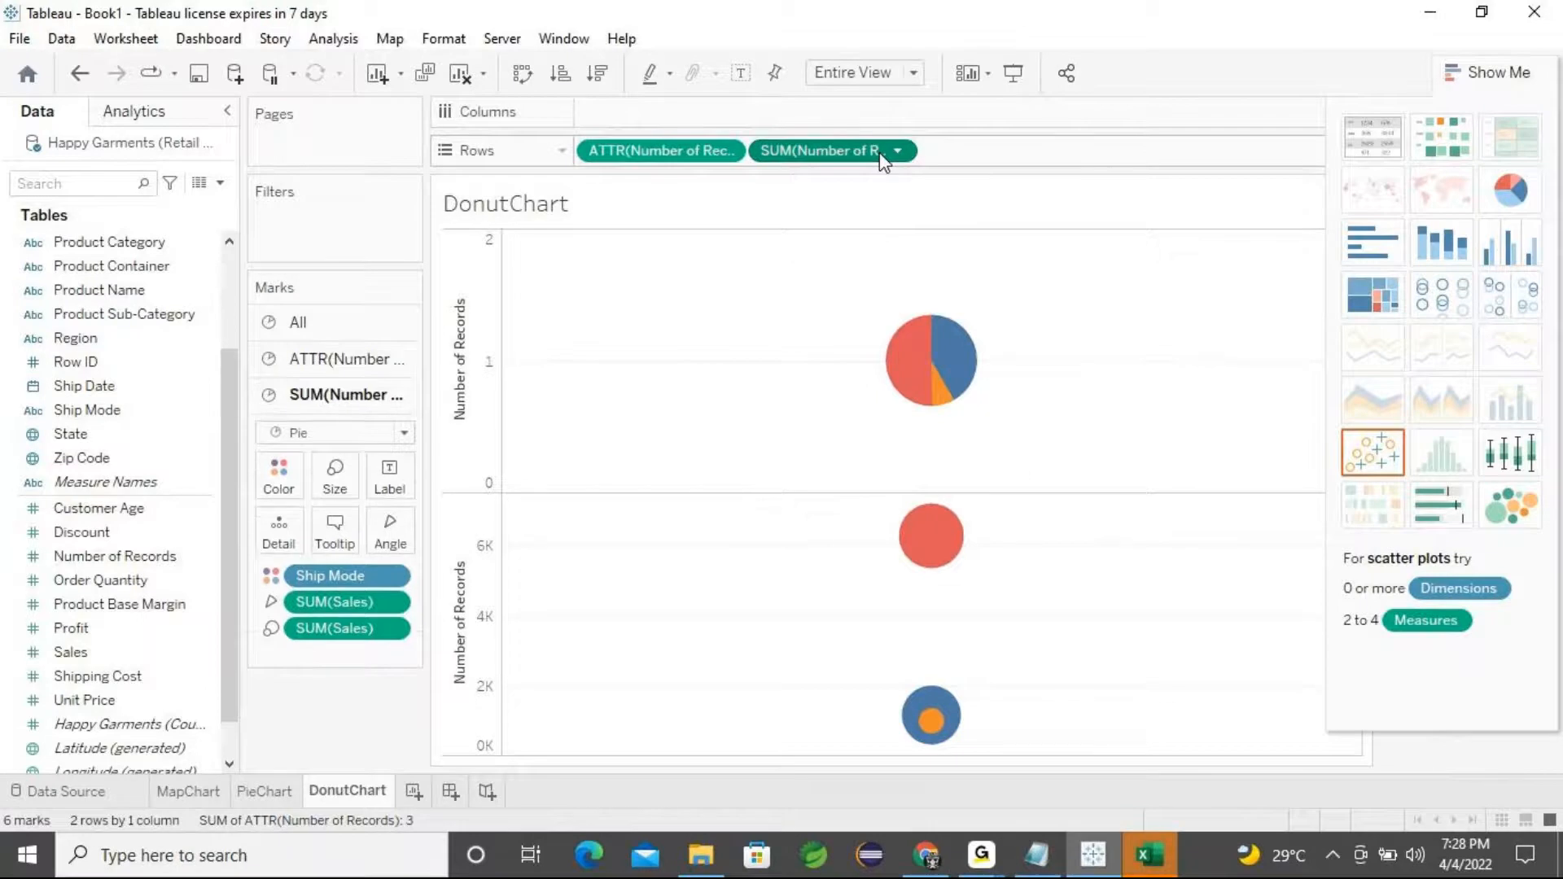
left_click(905, 156)
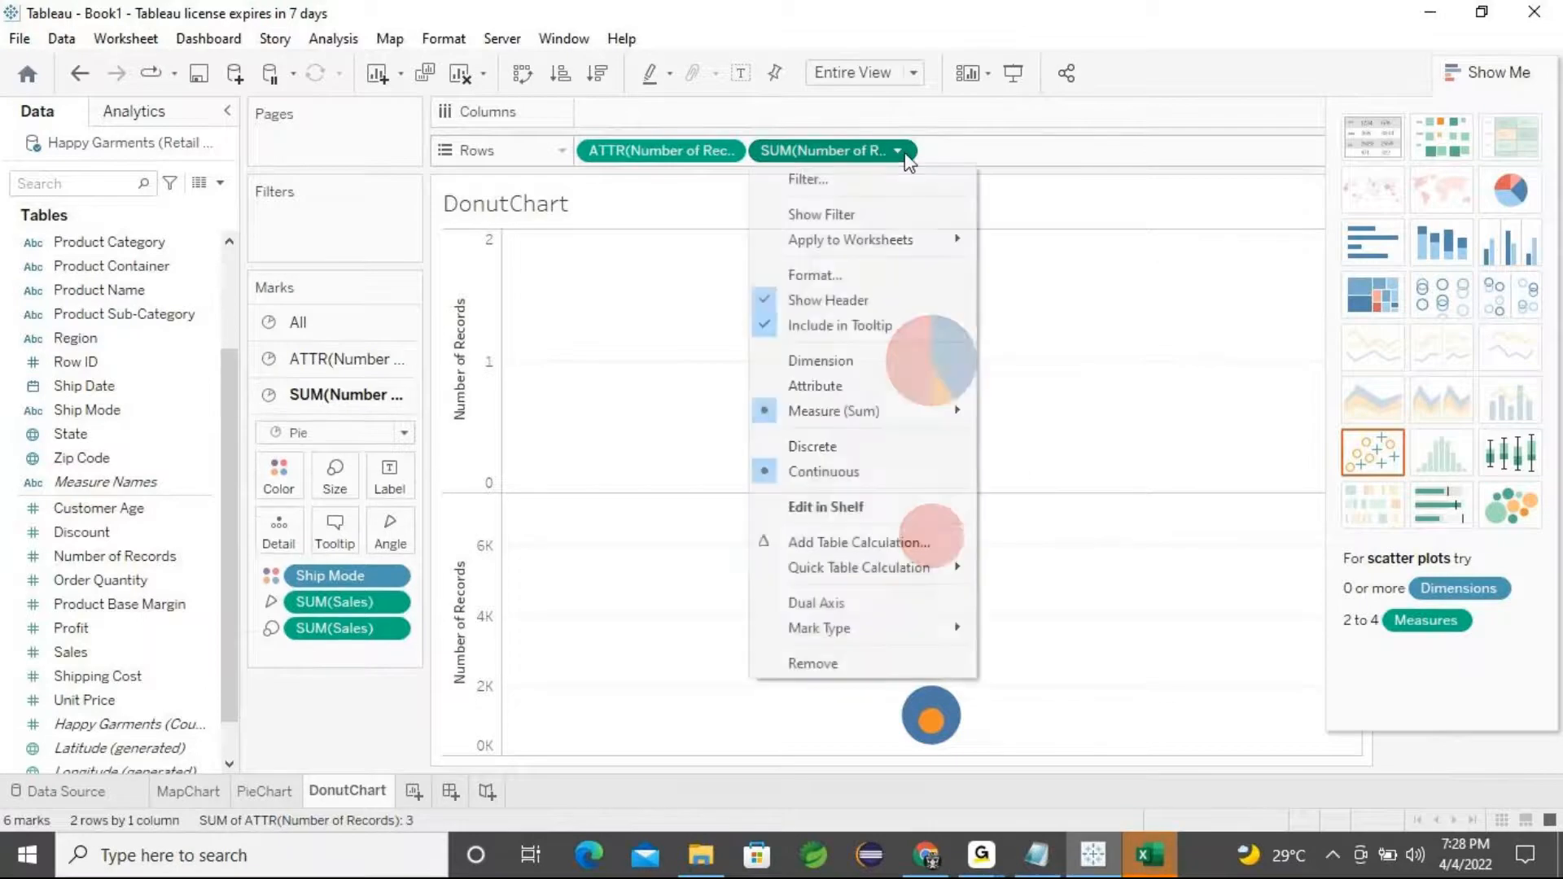
left_click(831, 394)
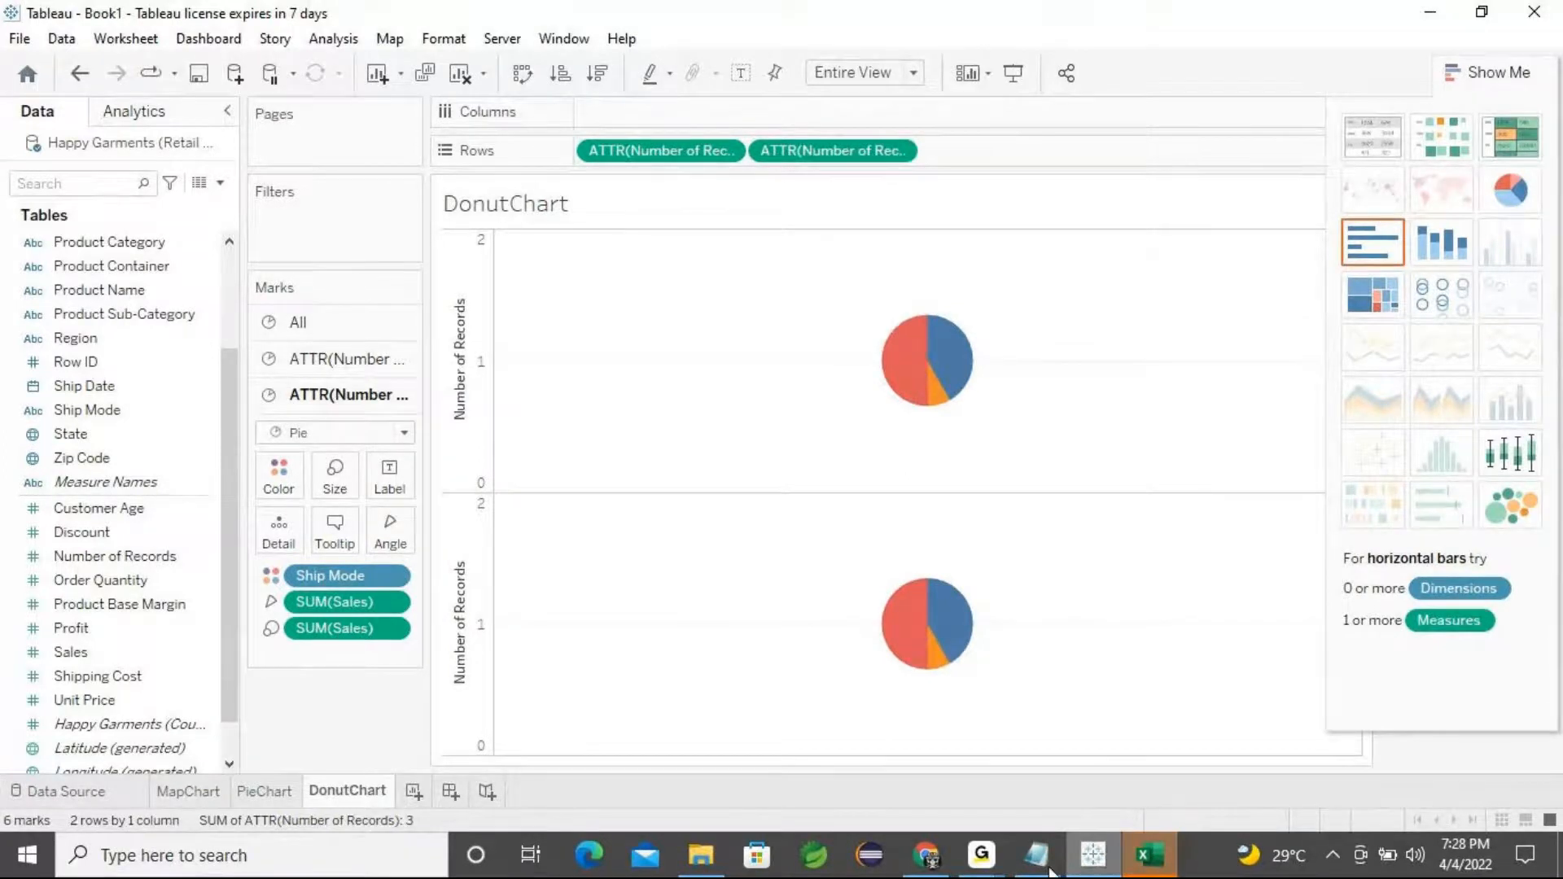
left_click(981, 855)
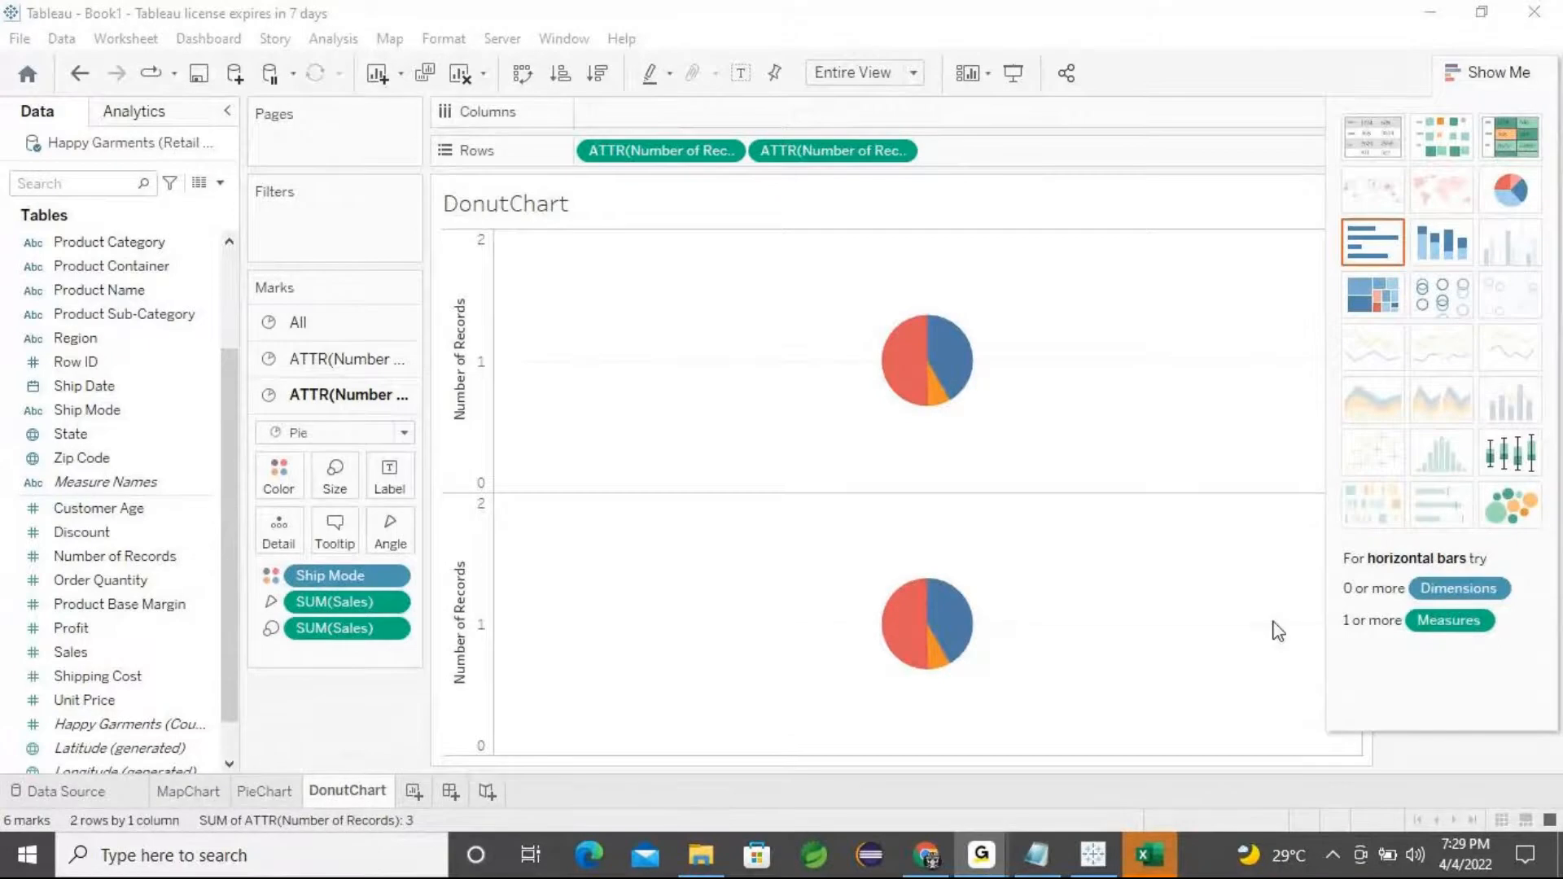
left_click(1433, 17)
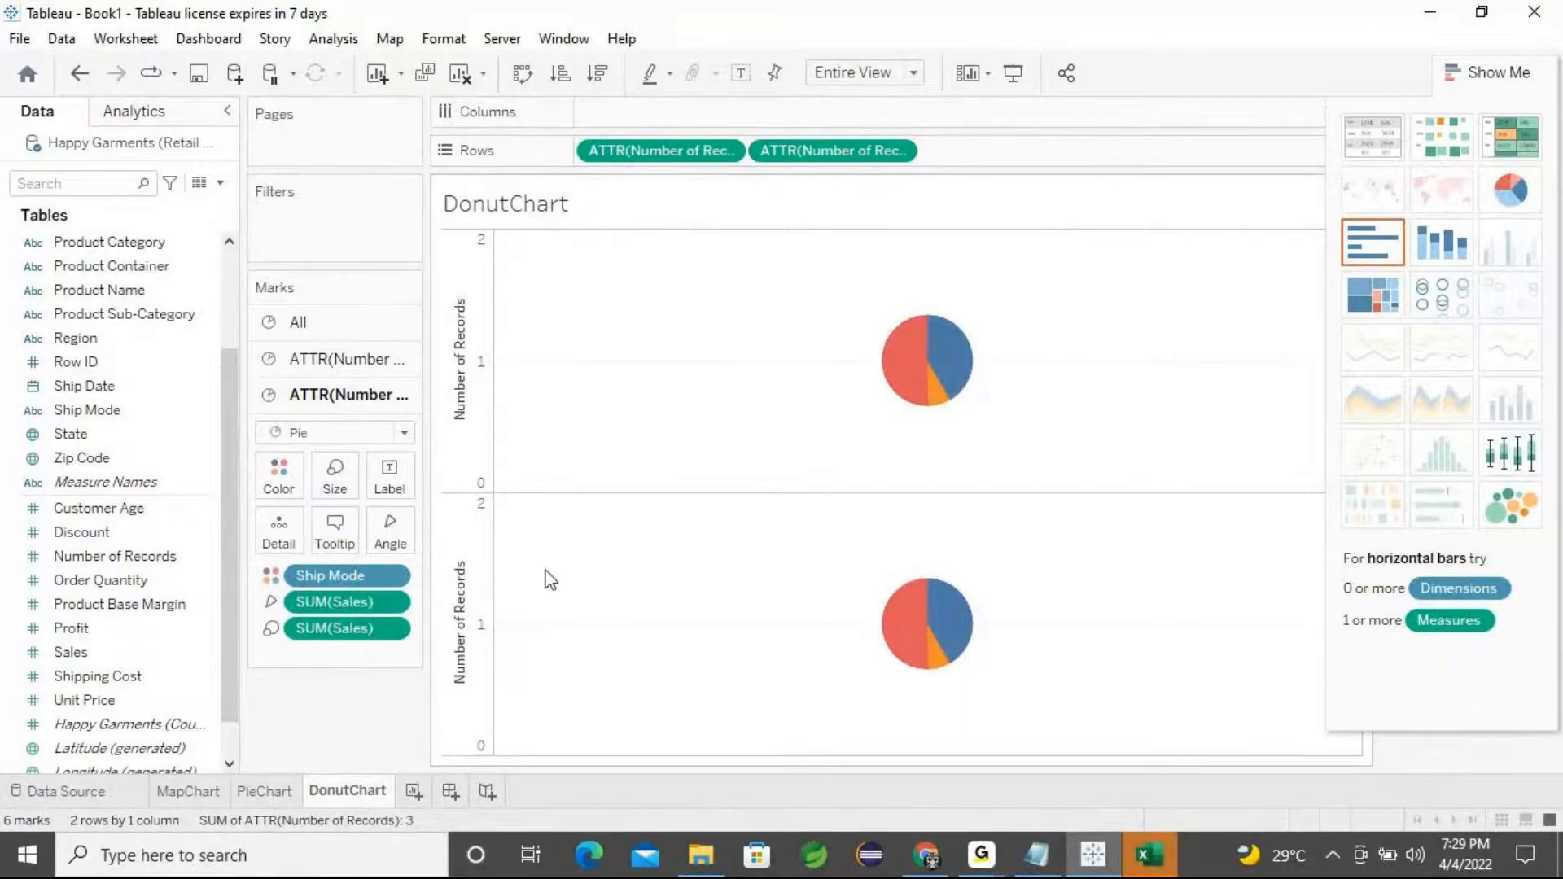
left_click(338, 360)
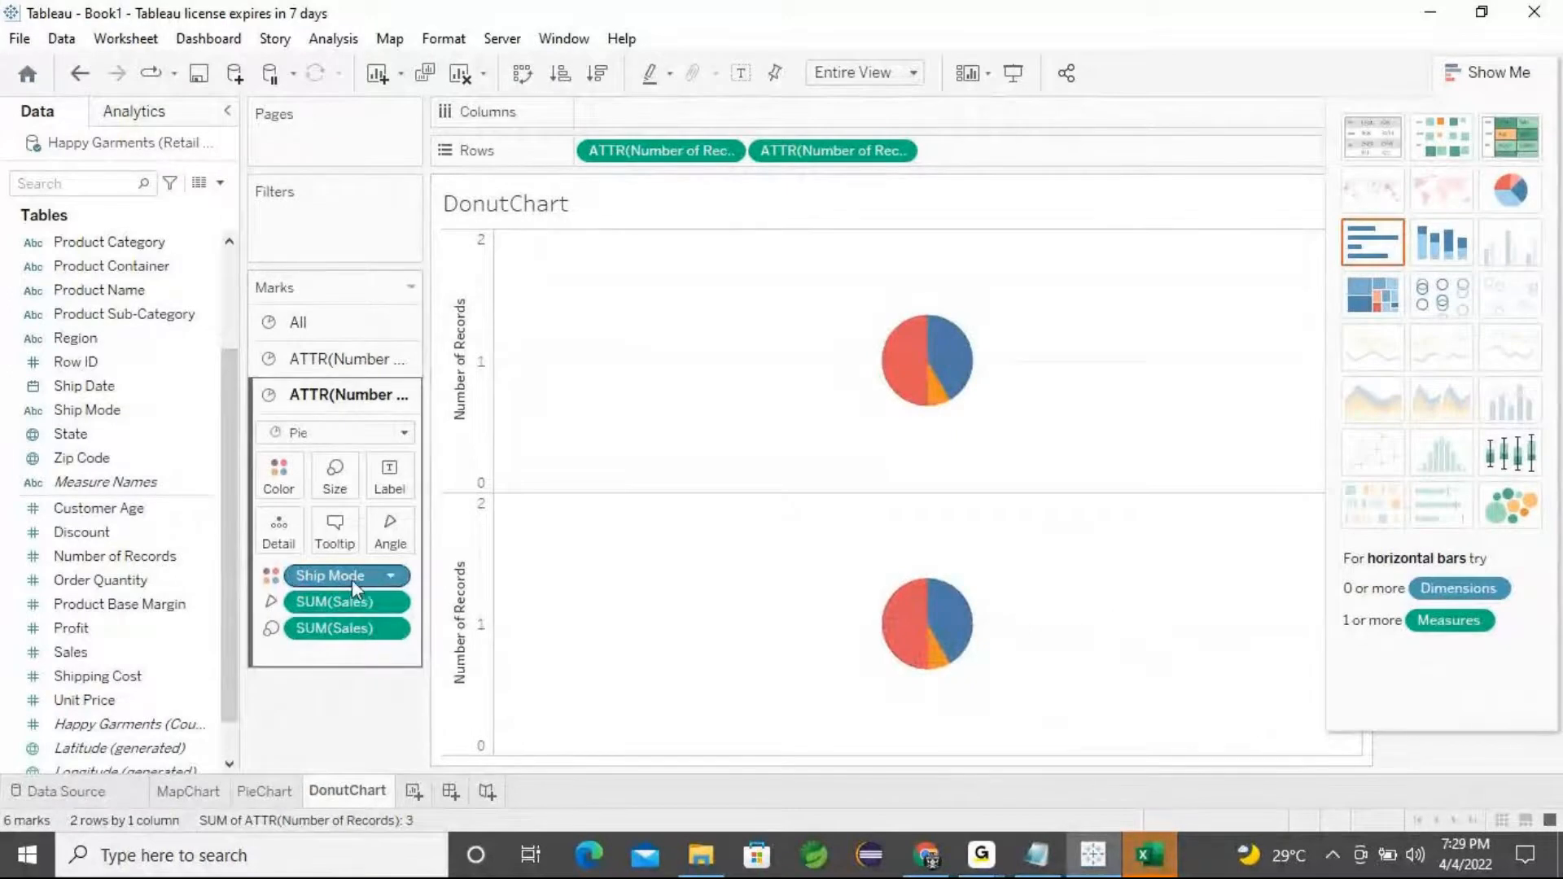
left_click_drag(340, 578, 335, 727)
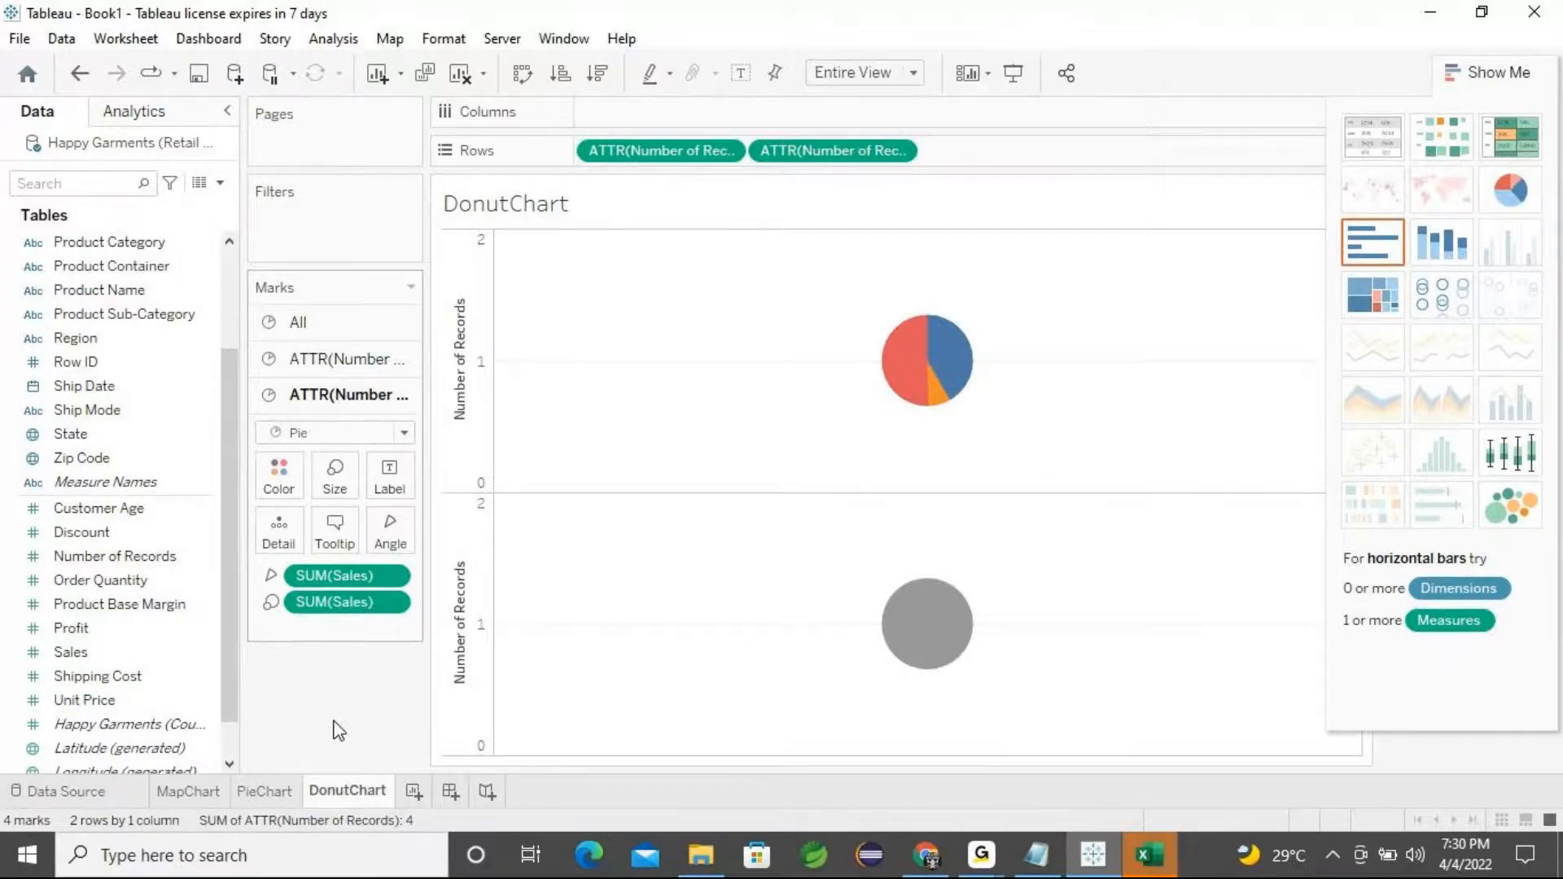
left_click(272, 575)
left_click(296, 630)
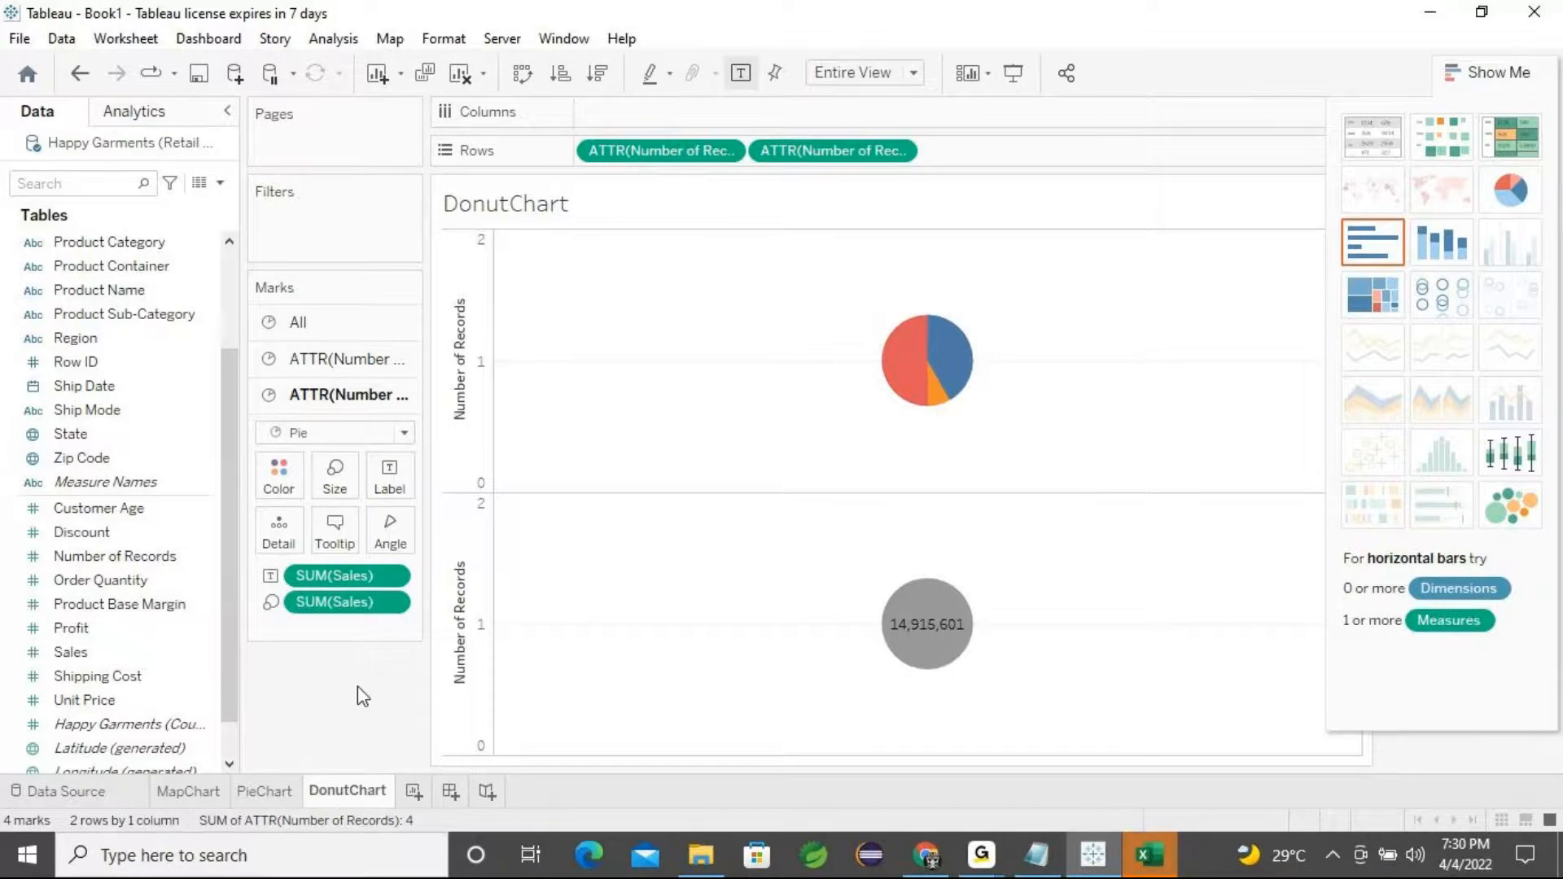
key("ctrl+z")
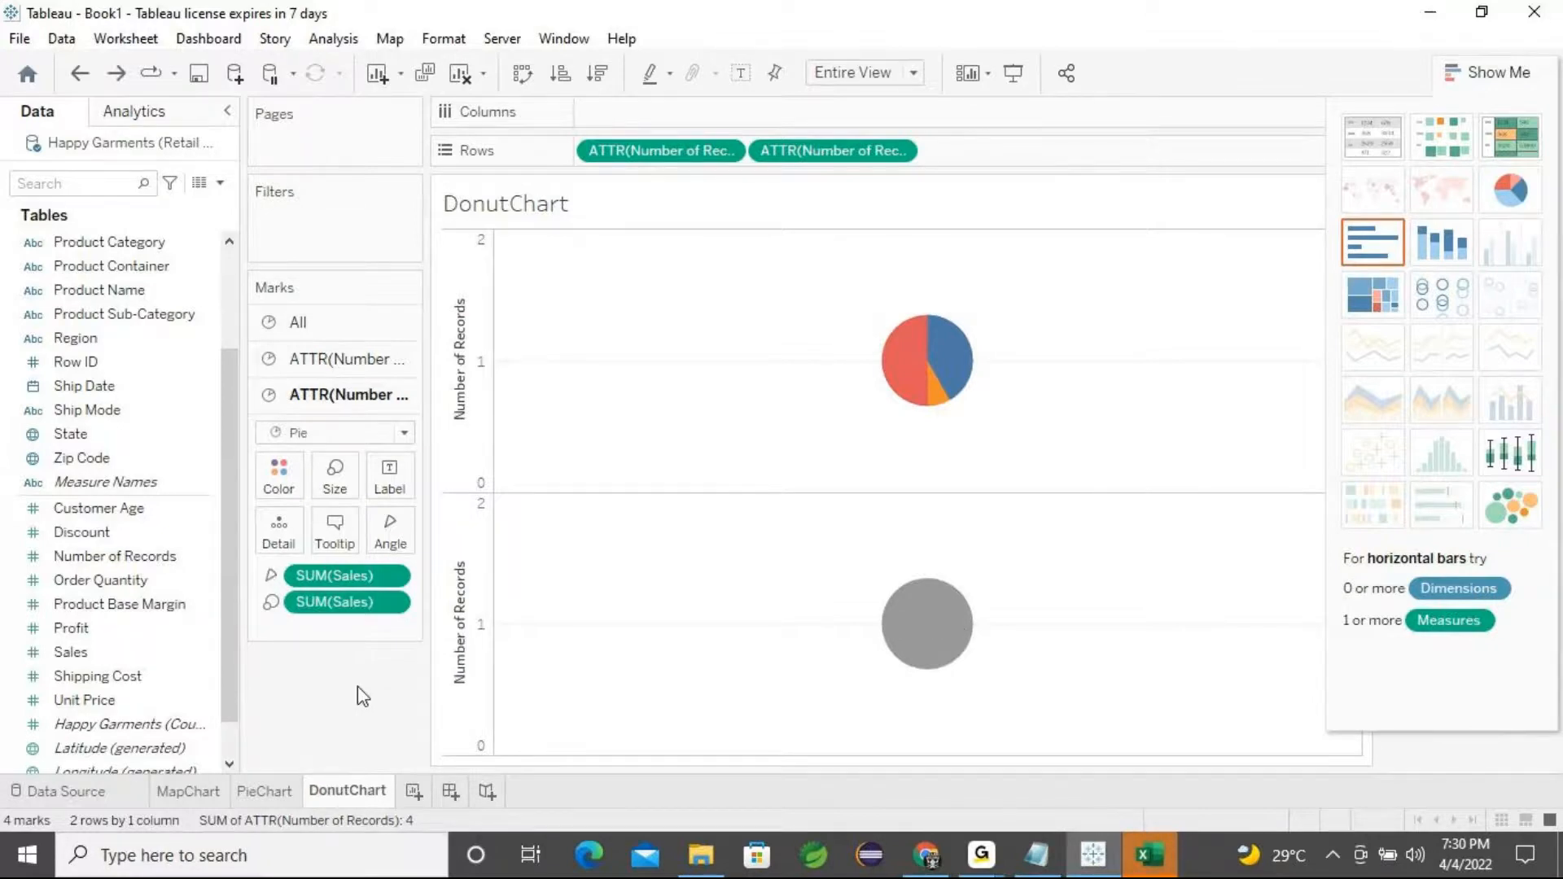
key("ctrl+z")
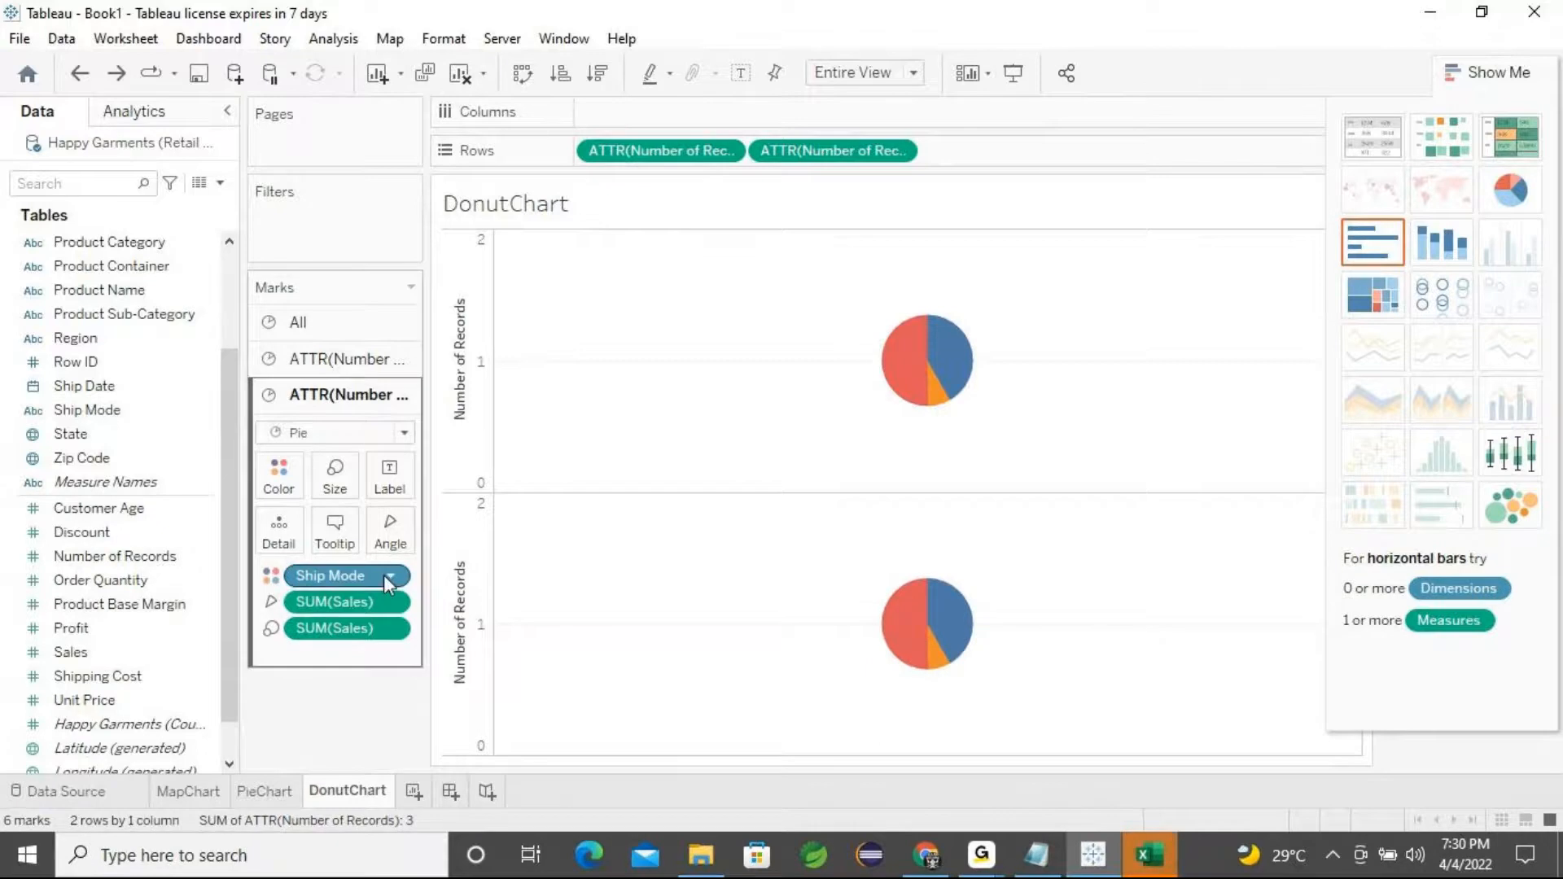
Remove Ship Mode from the second Number of Records mark card and show SUM(Sales) as its label
left_click(312, 360)
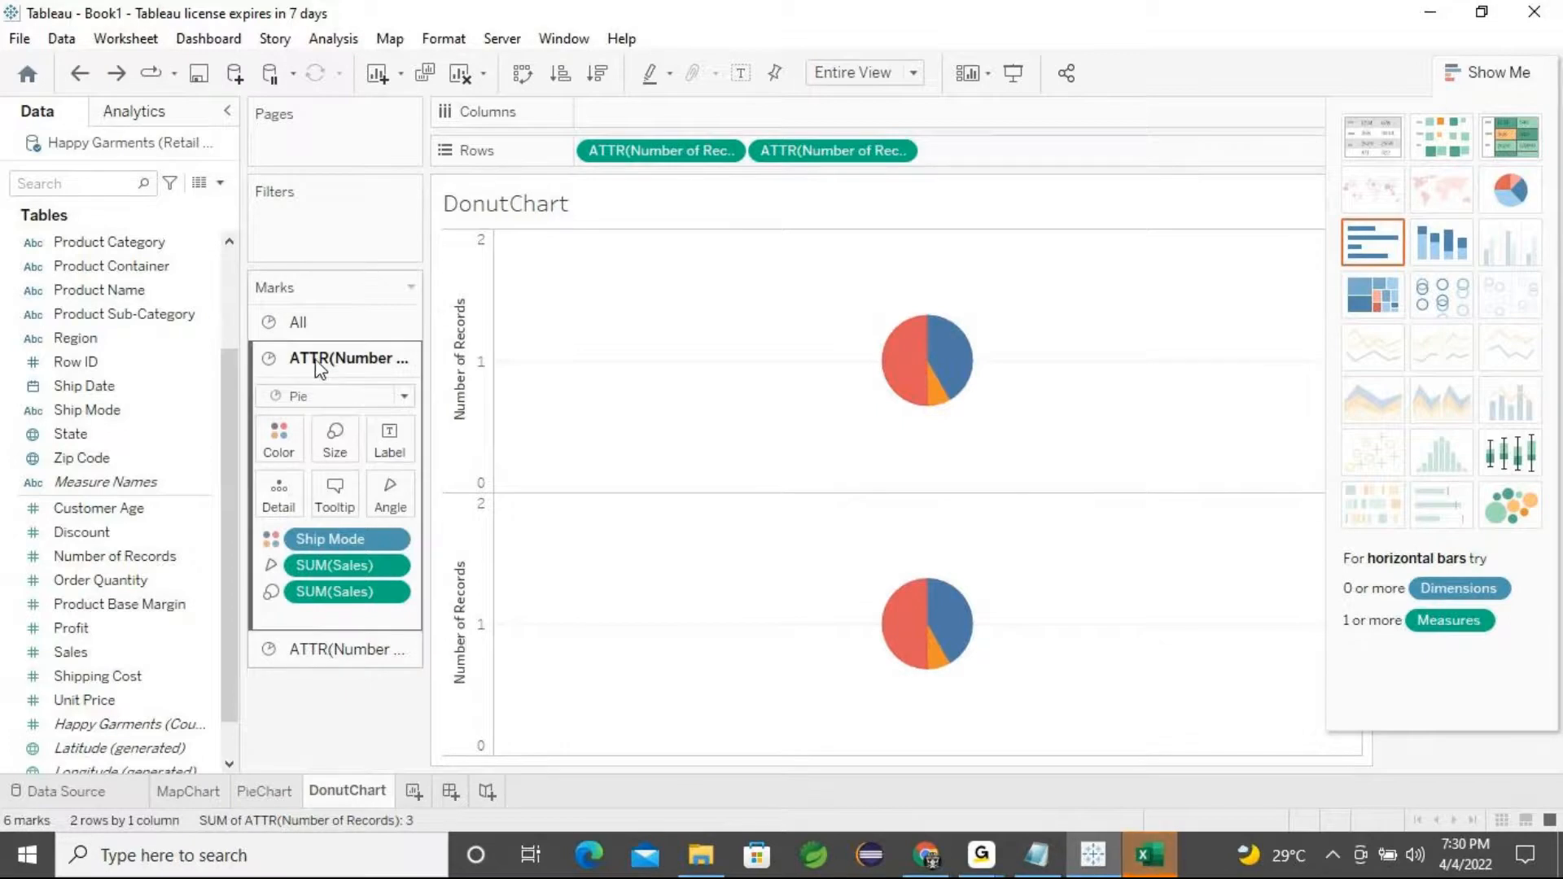
left_click(316, 644)
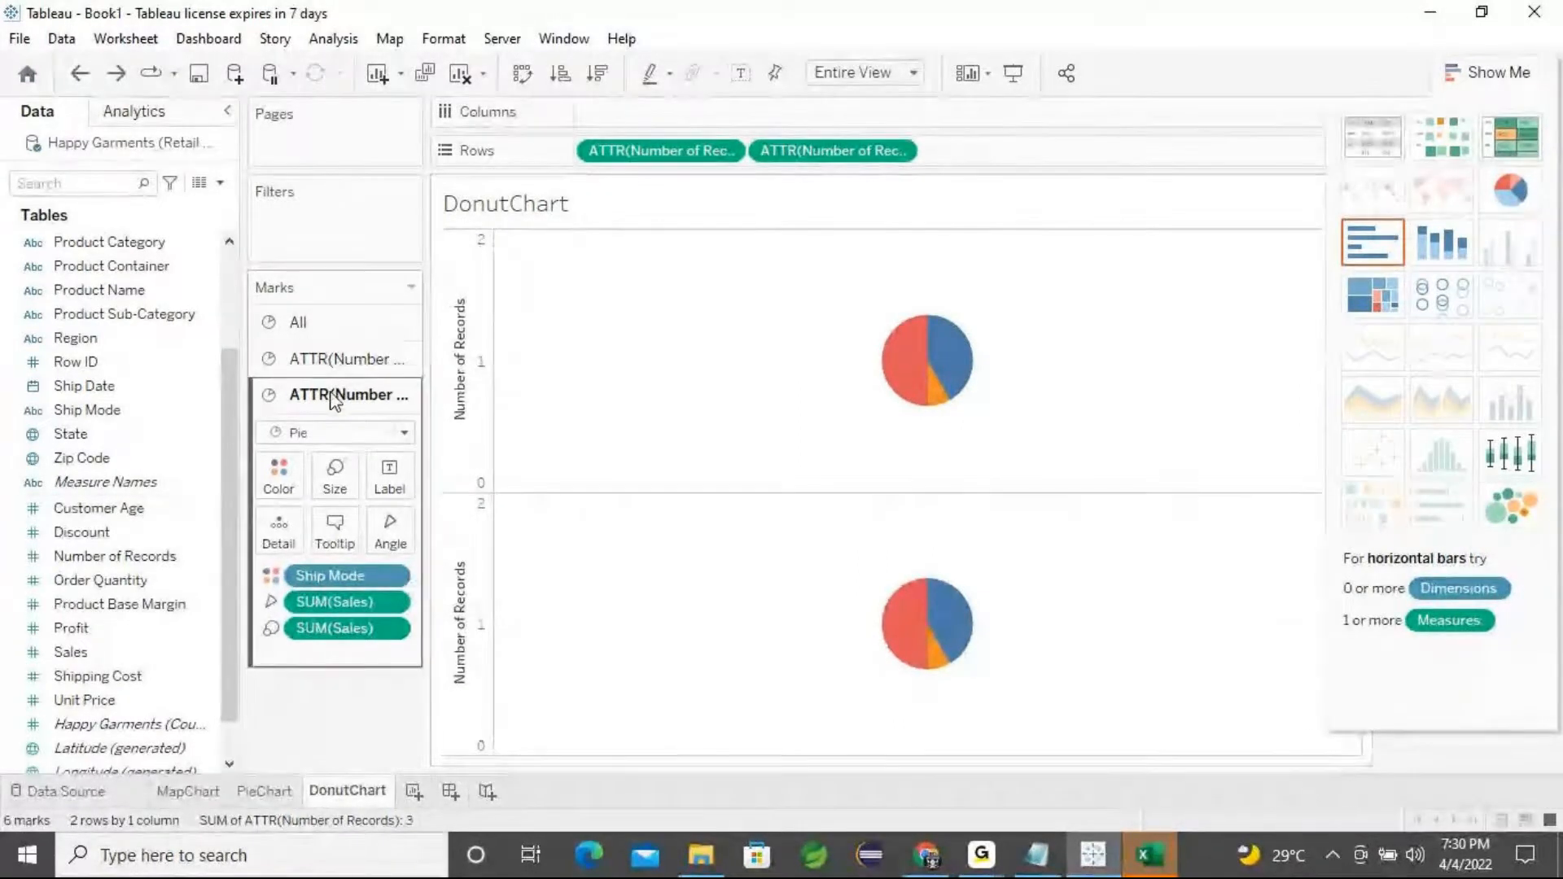
mouse_move(961, 356)
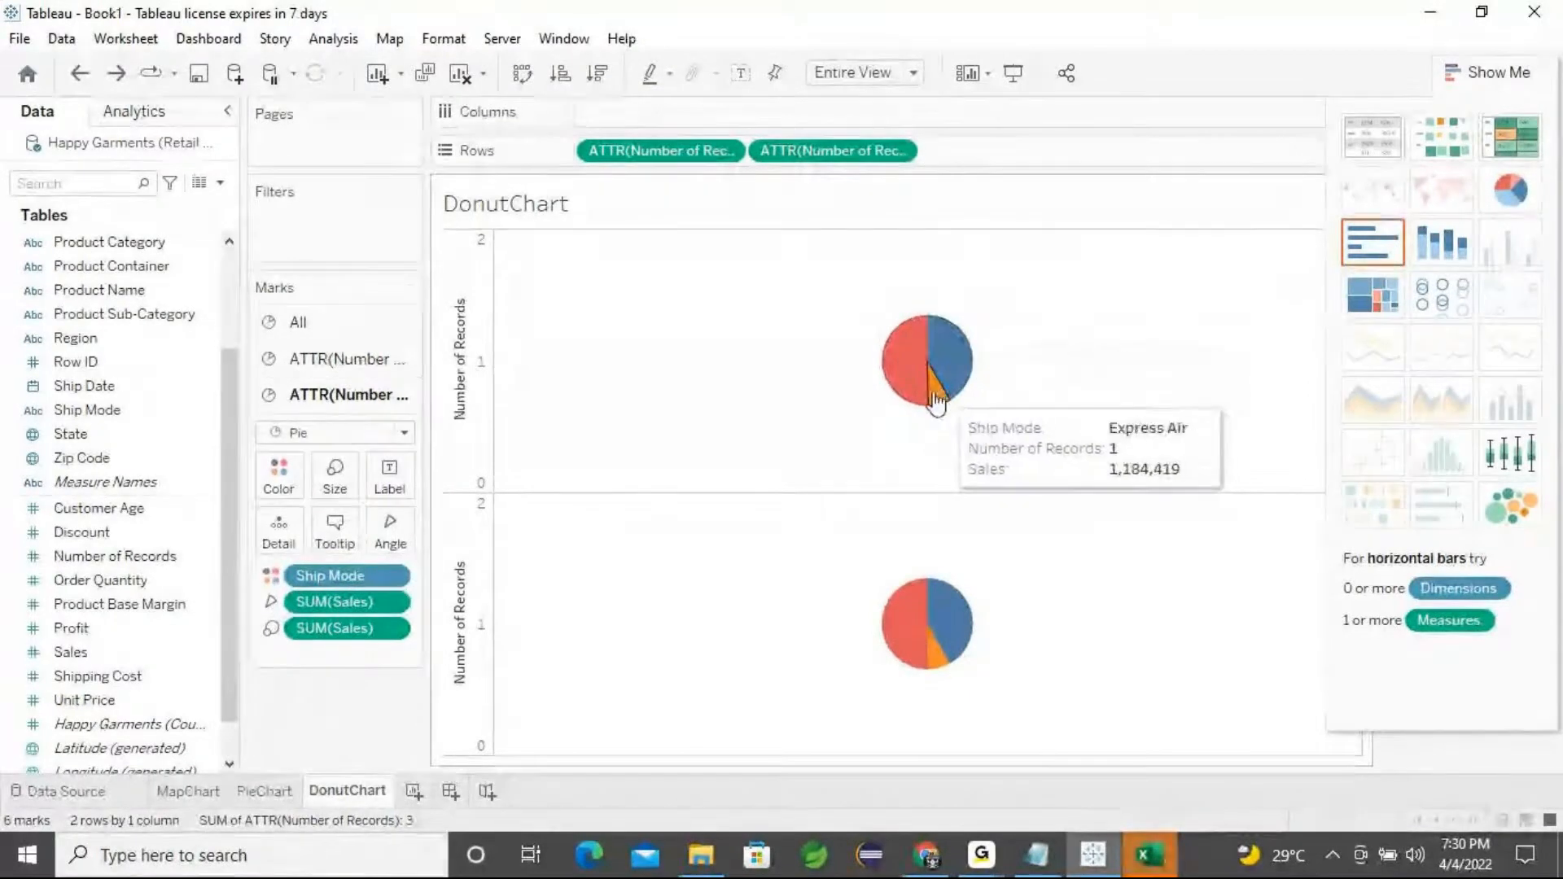
mouse_move(949, 604)
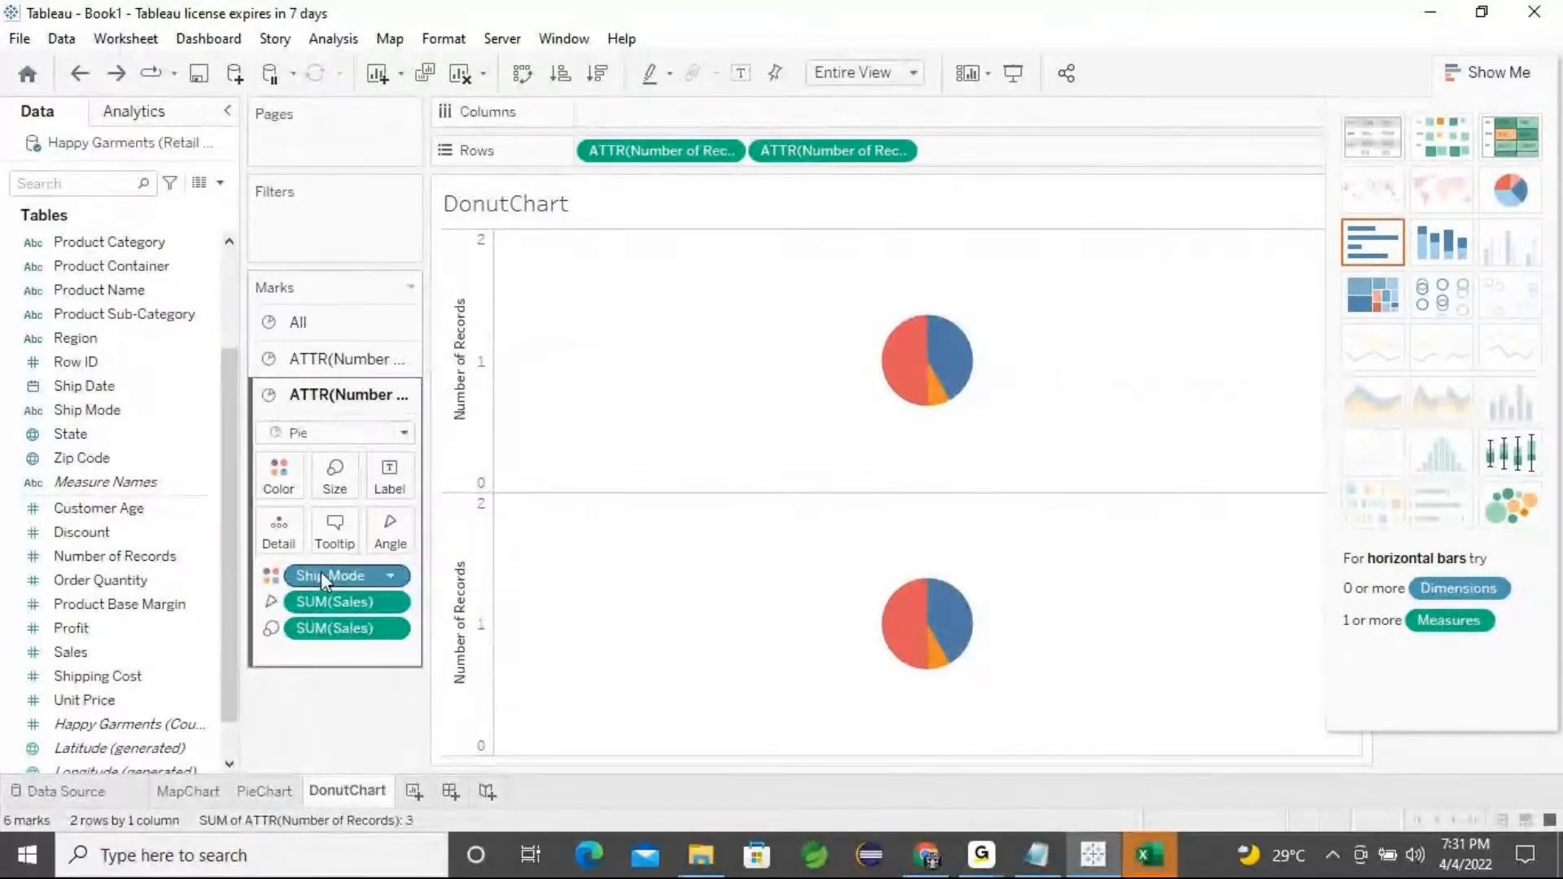
left_click_drag(321, 571, 310, 723)
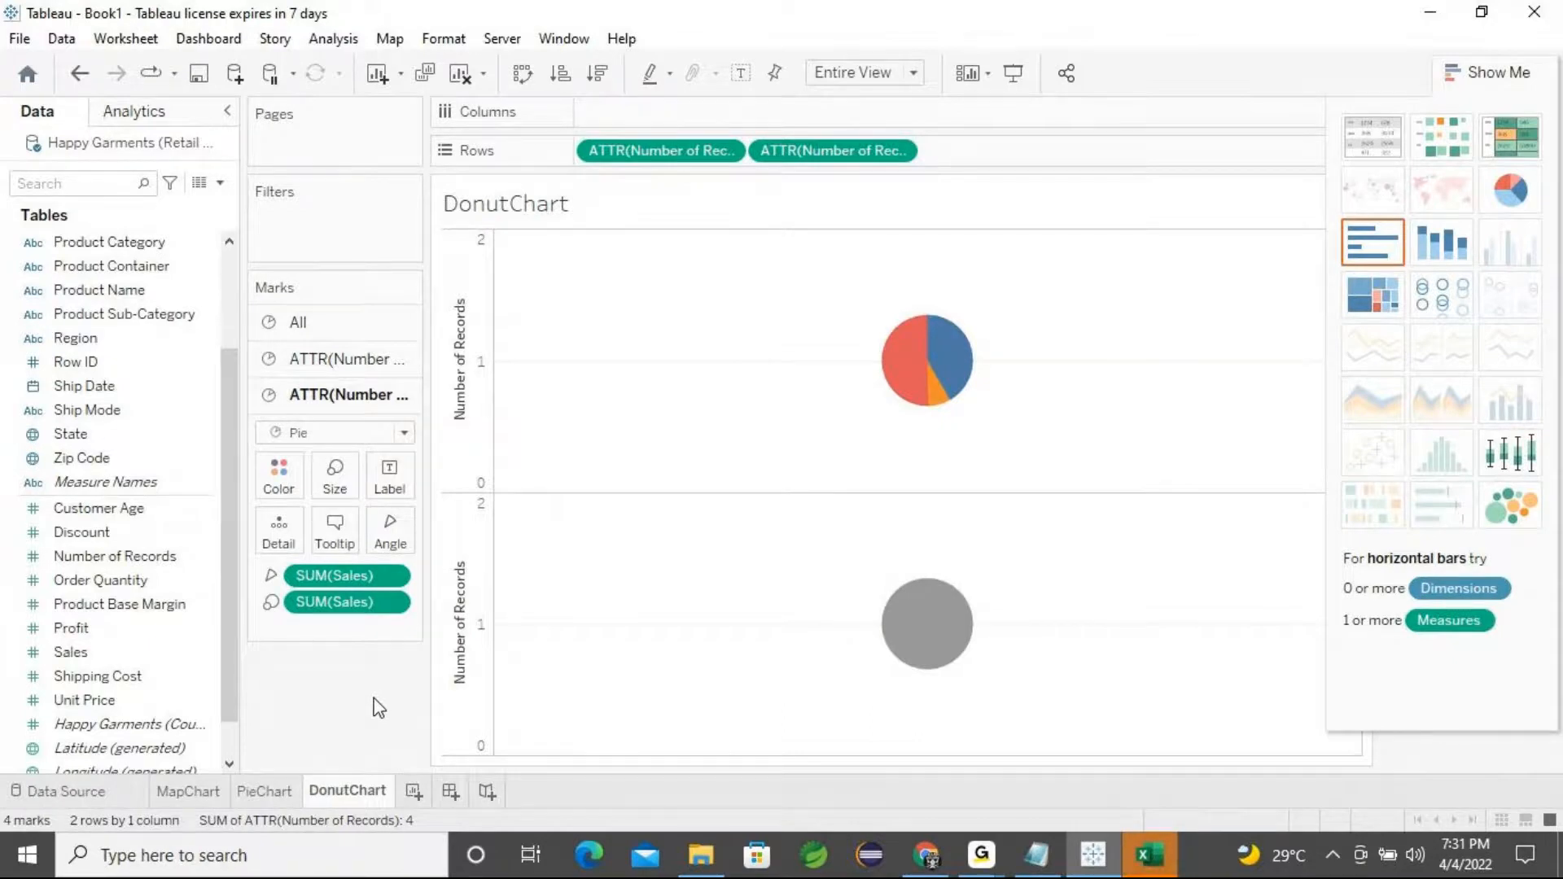
left_click(270, 578)
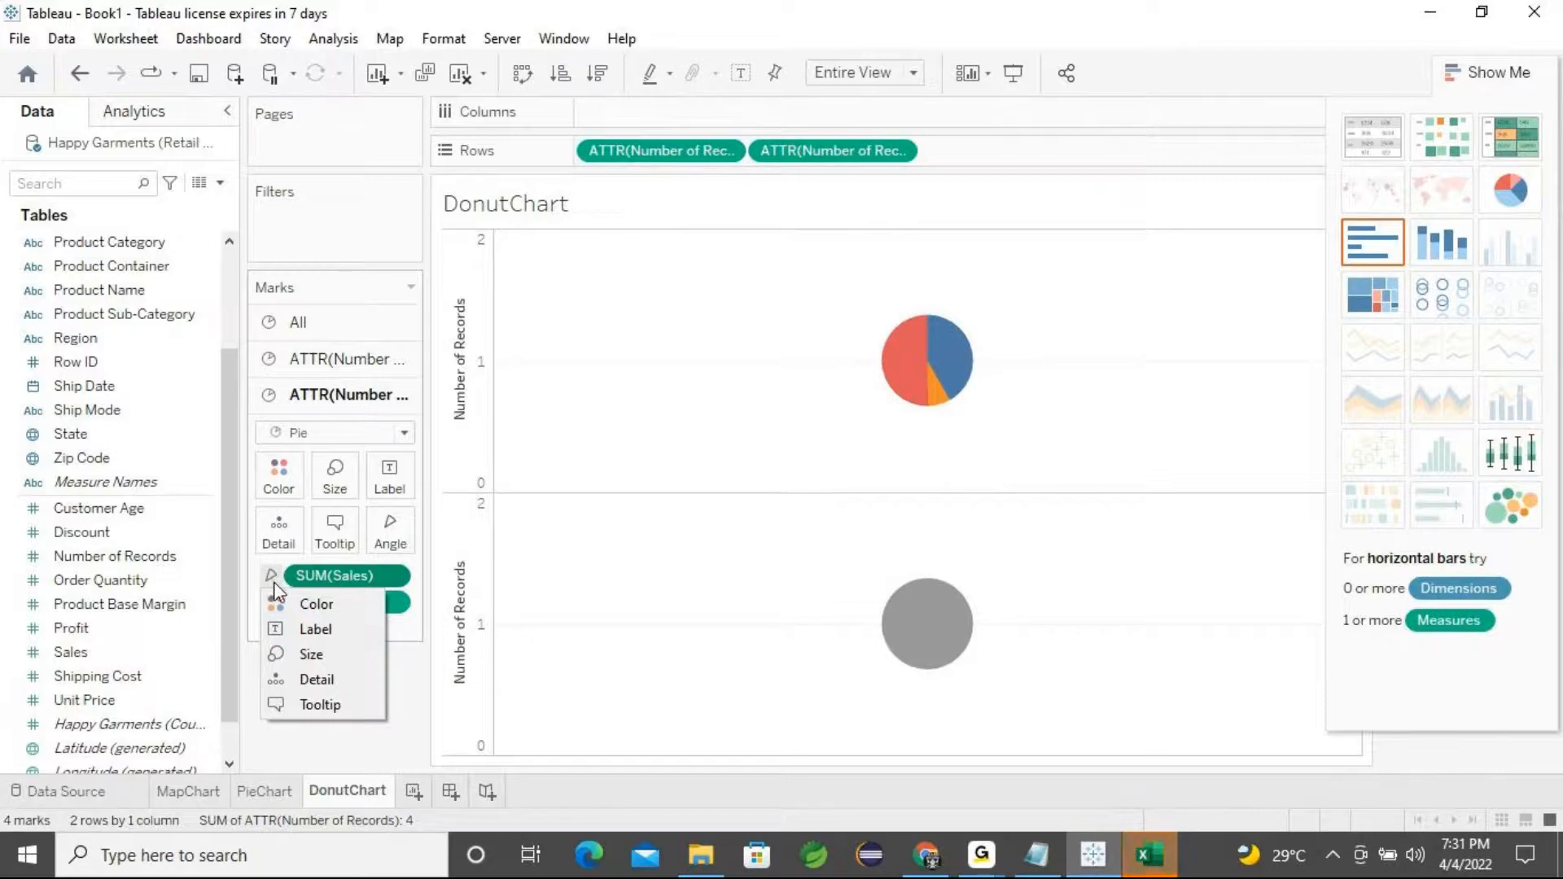
left_click(271, 579)
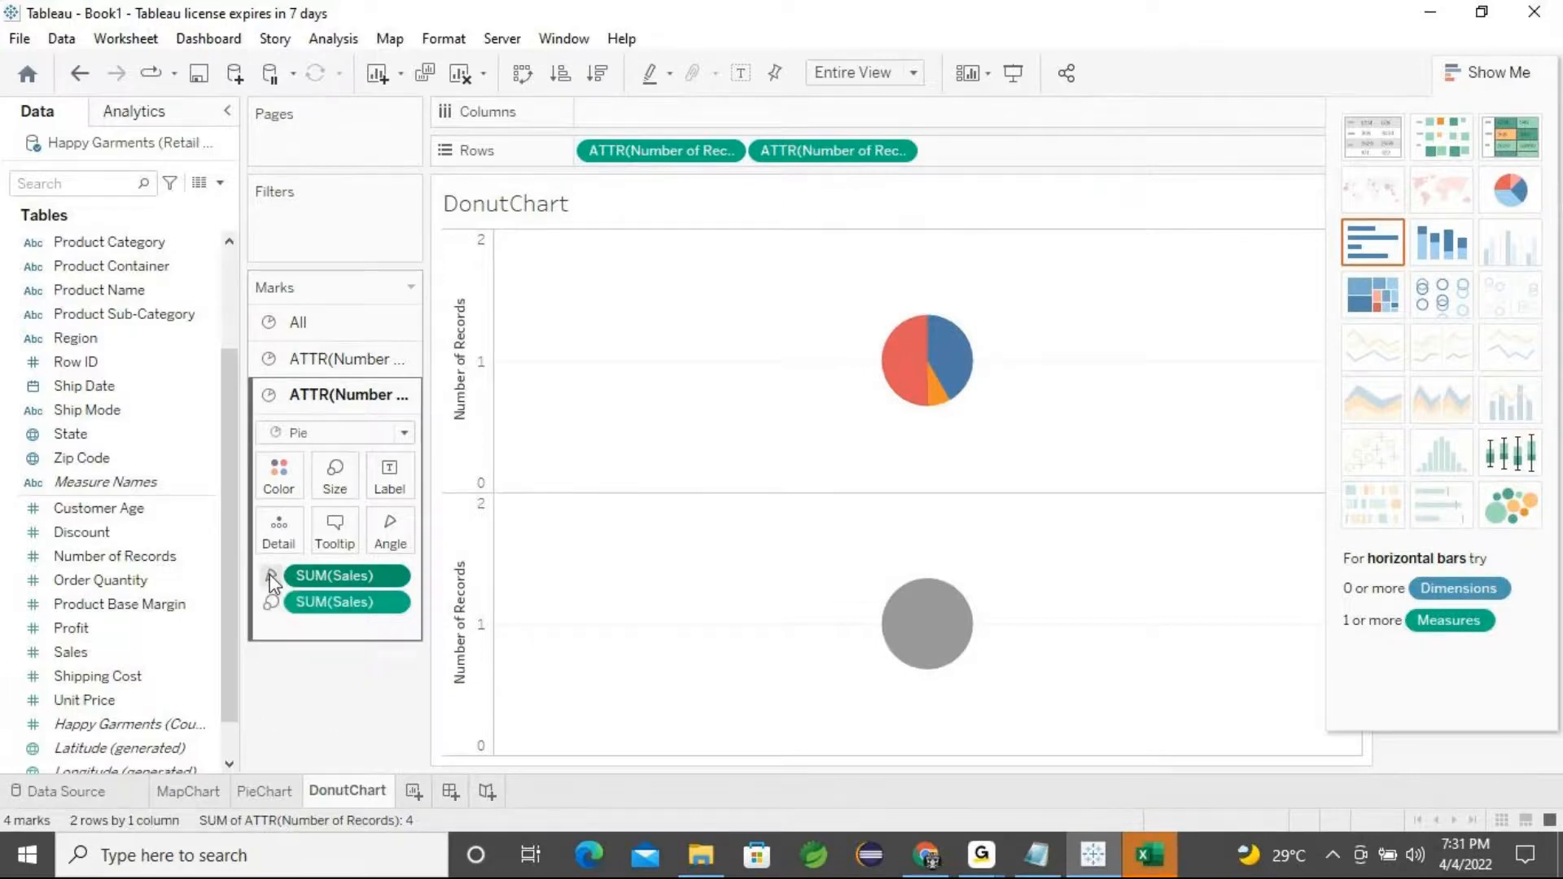
left_click(271, 578)
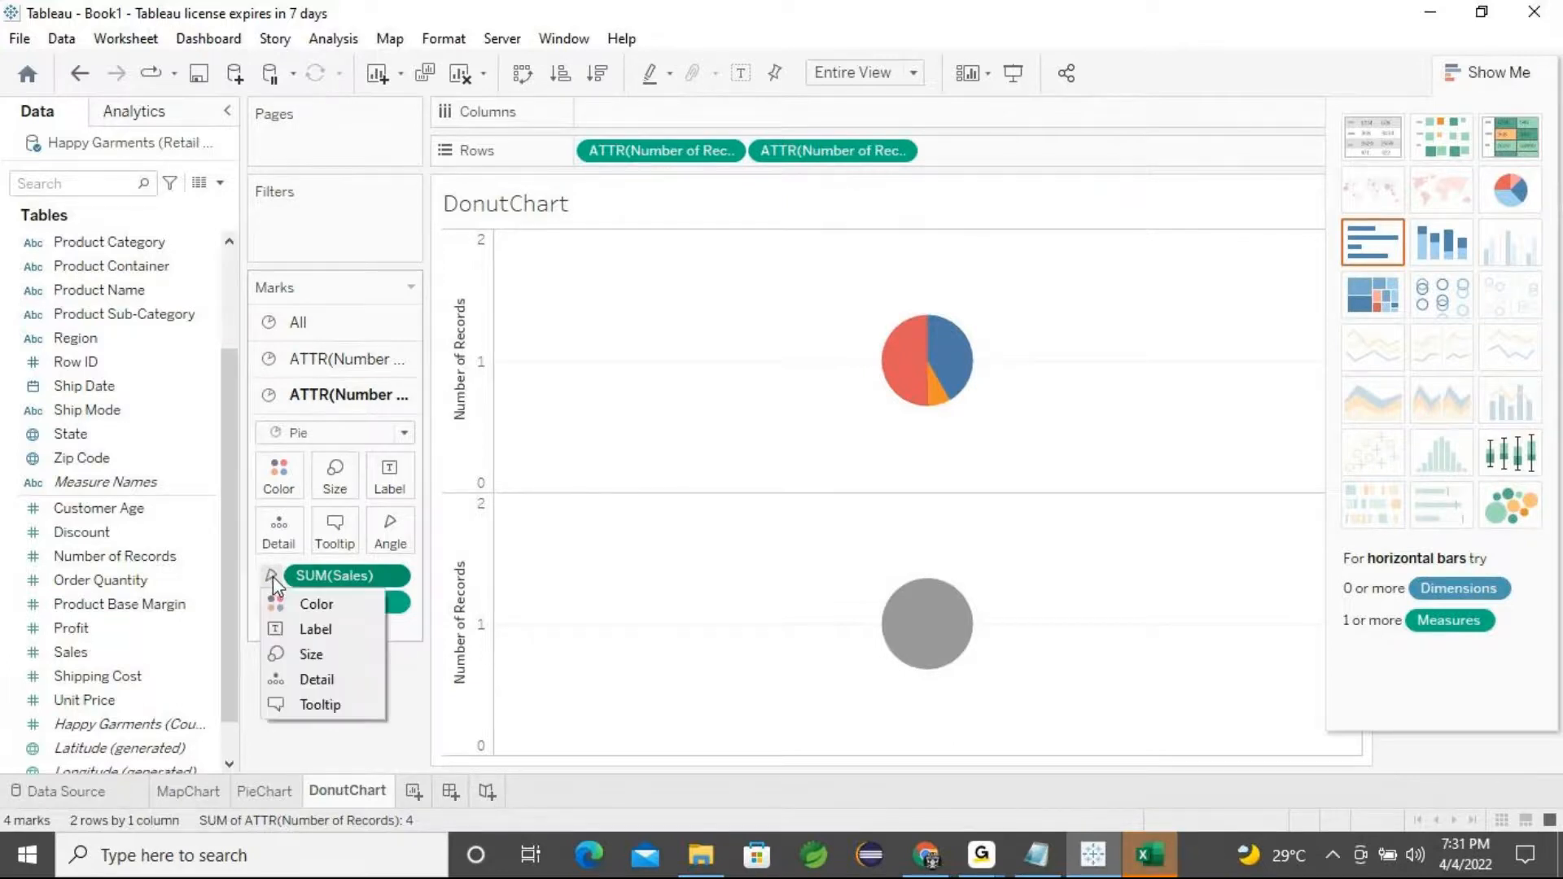
left_click(317, 635)
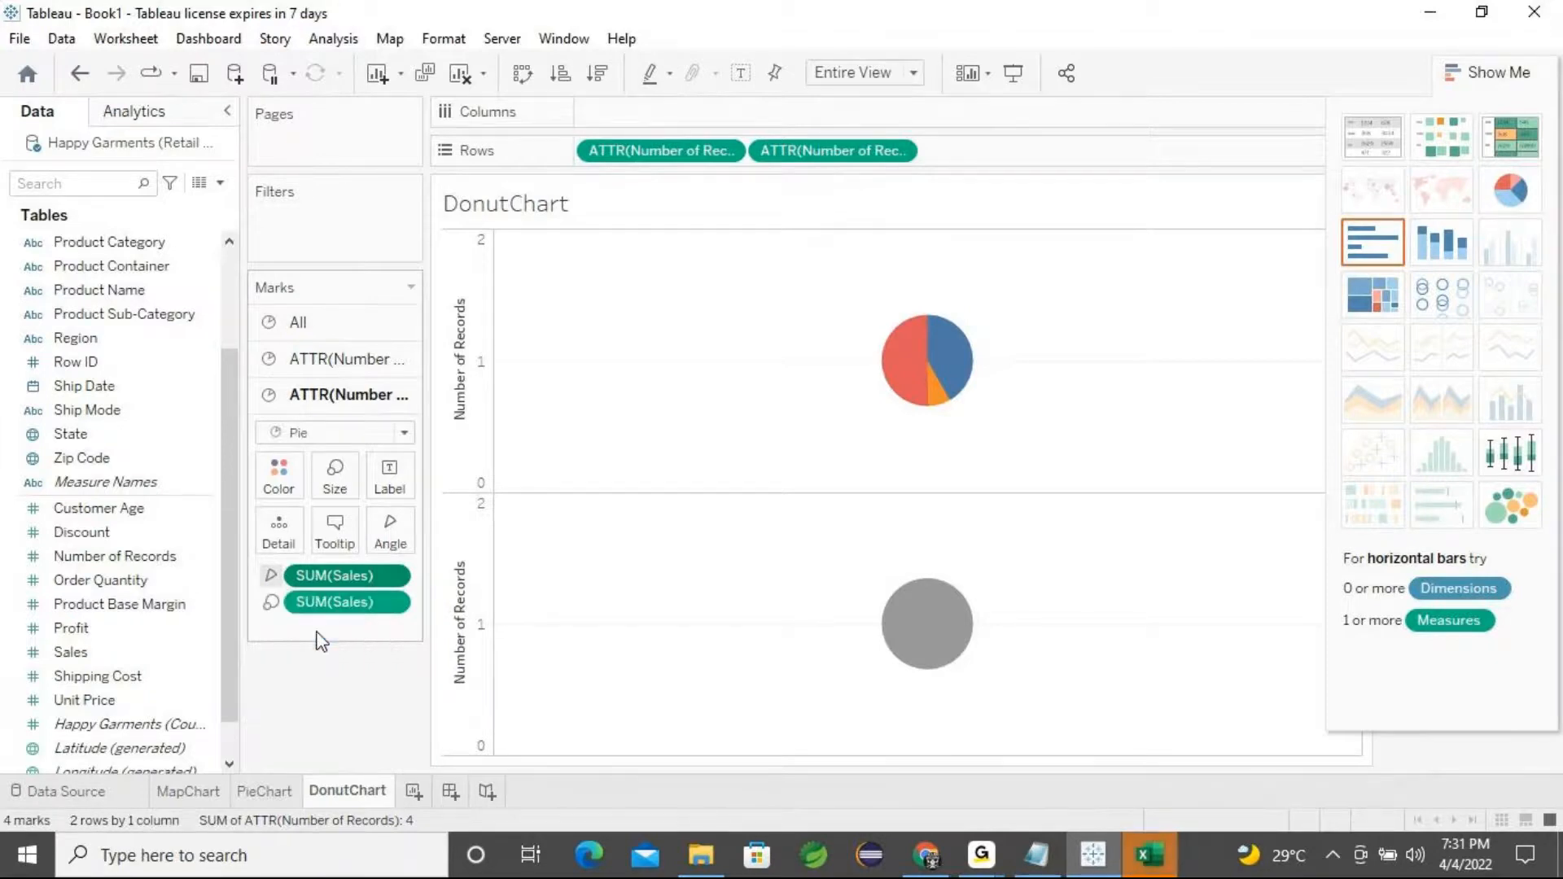
mouse_move(953, 644)
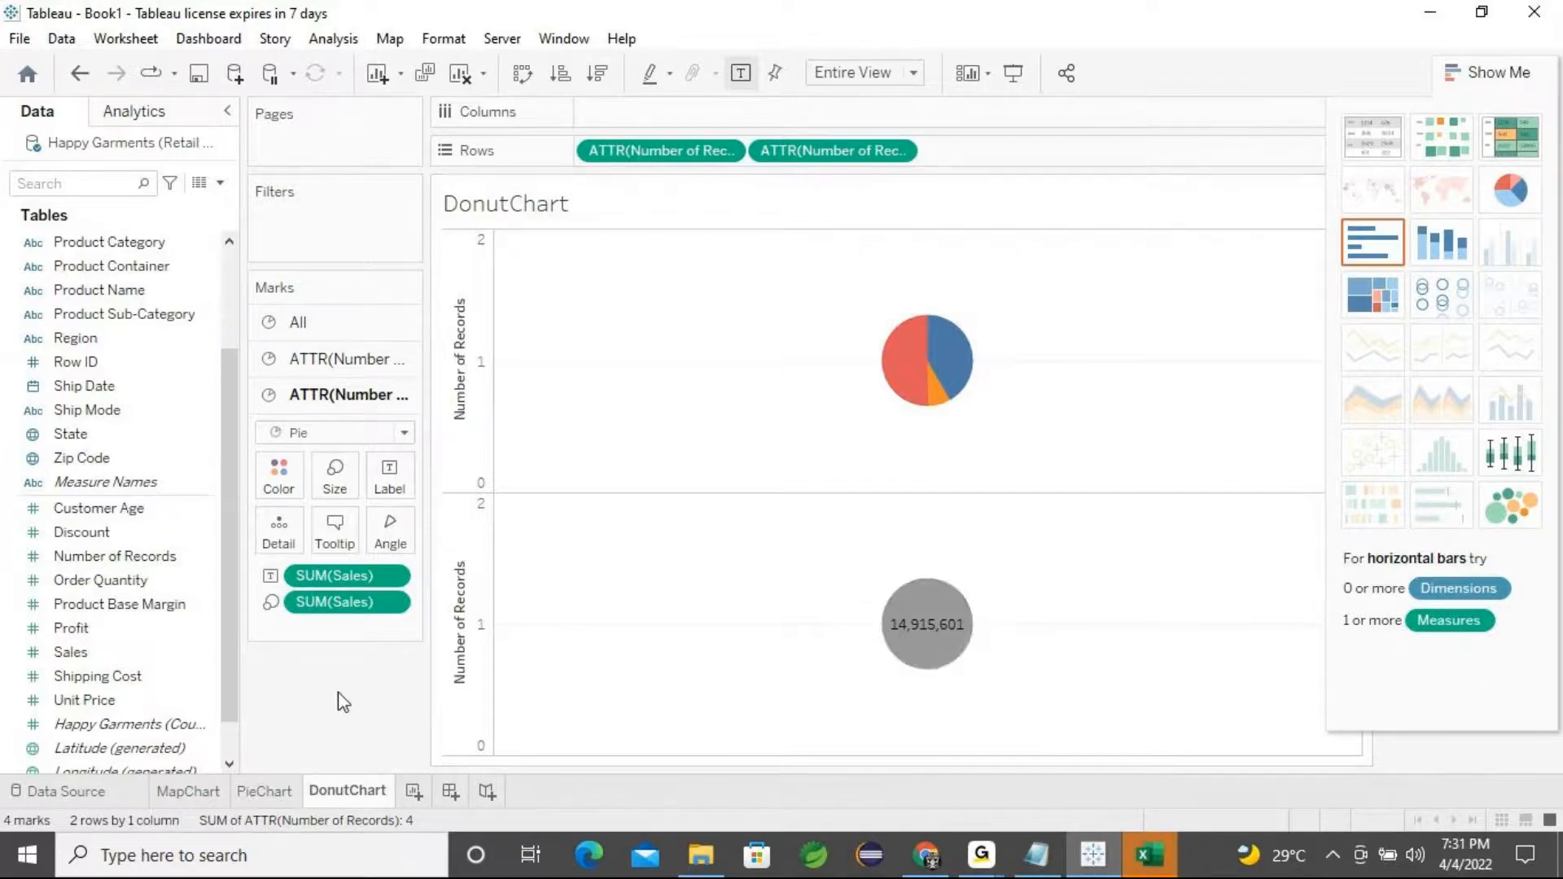
left_click(983, 856)
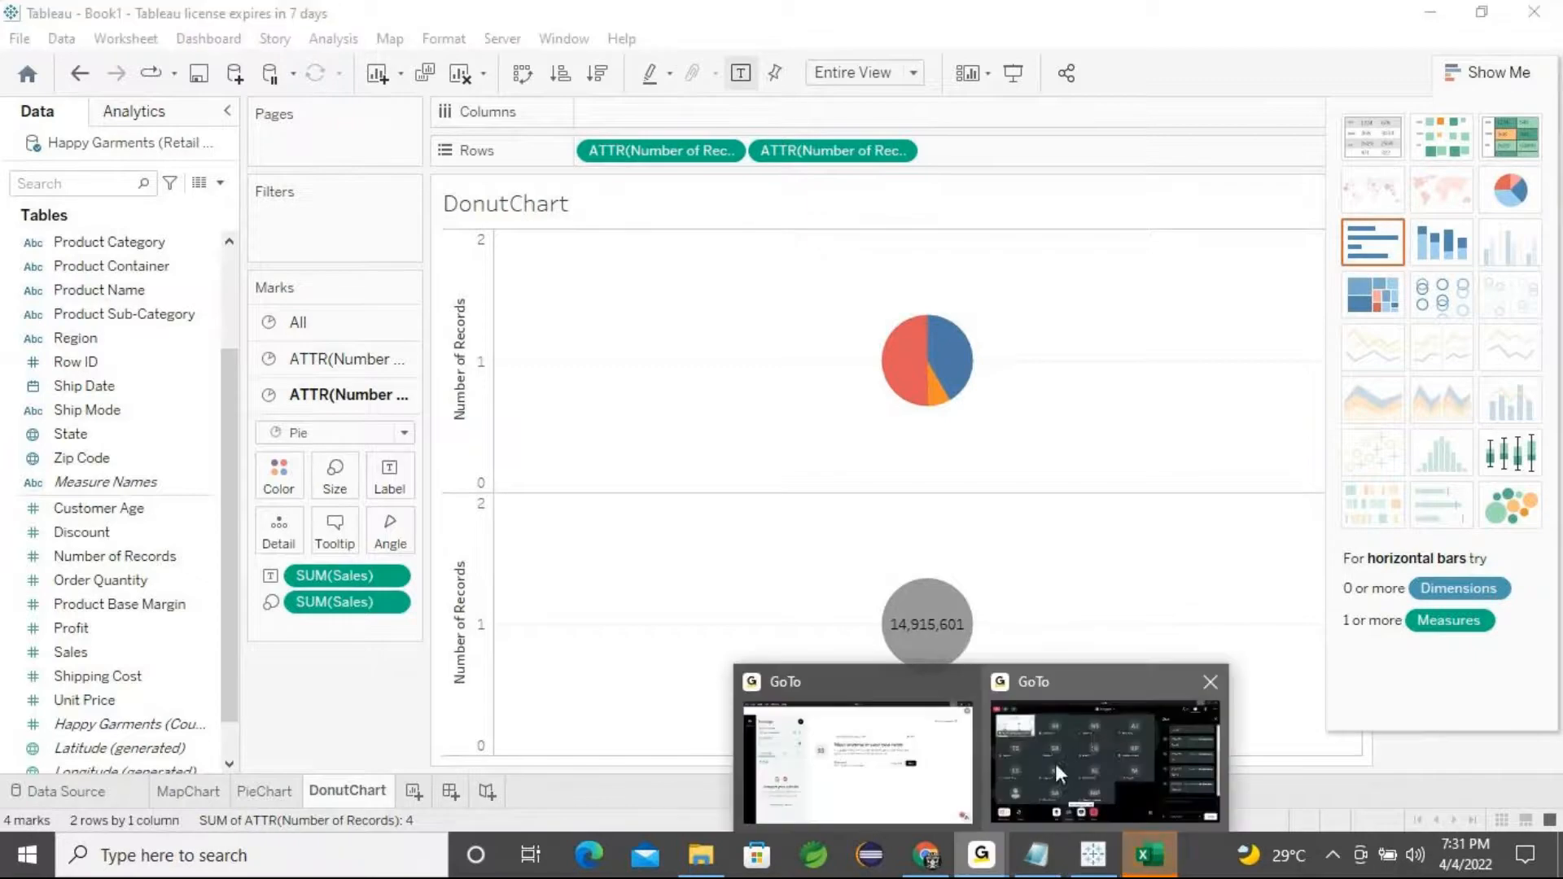
left_click(1096, 736)
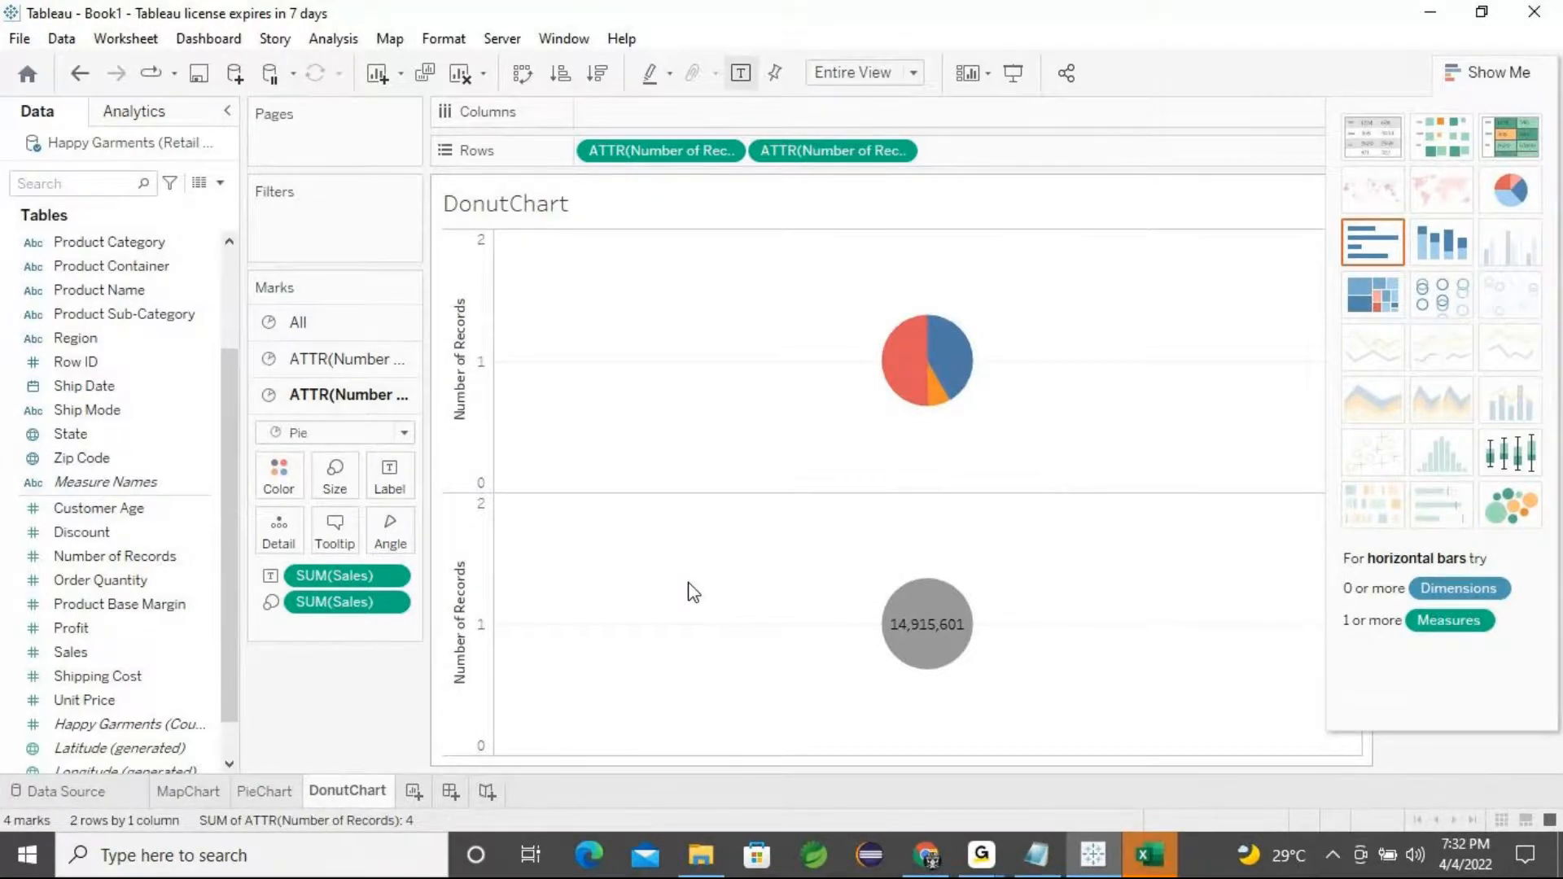
Select the upper pie's Number of Records axis, enlarge its mark size, and hide the Show Me pane
left_click(477, 563)
right_click(477, 563)
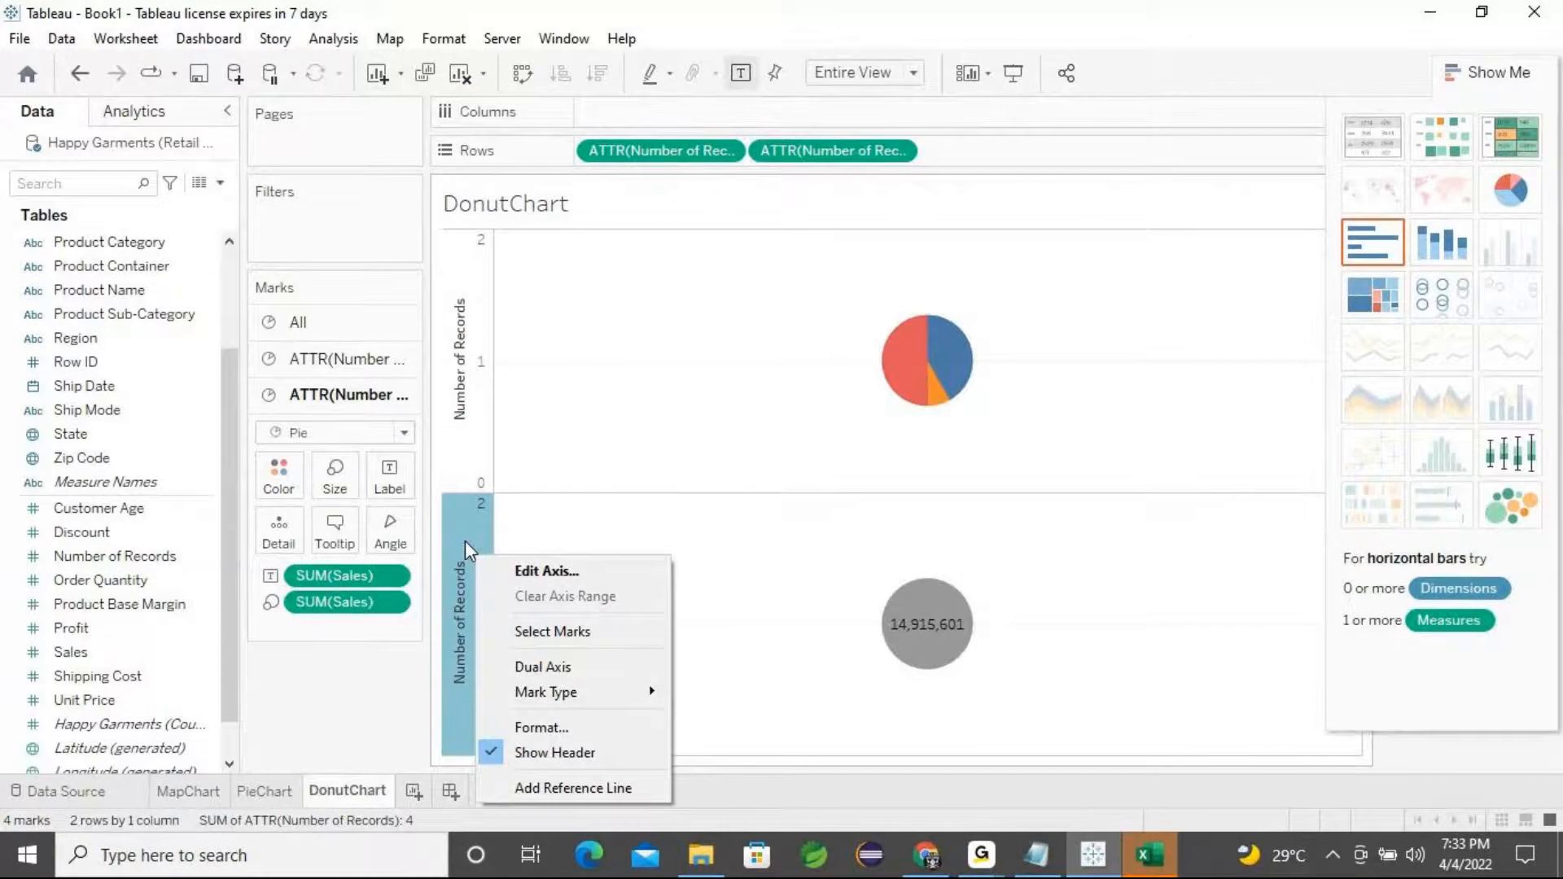
left_click(478, 414)
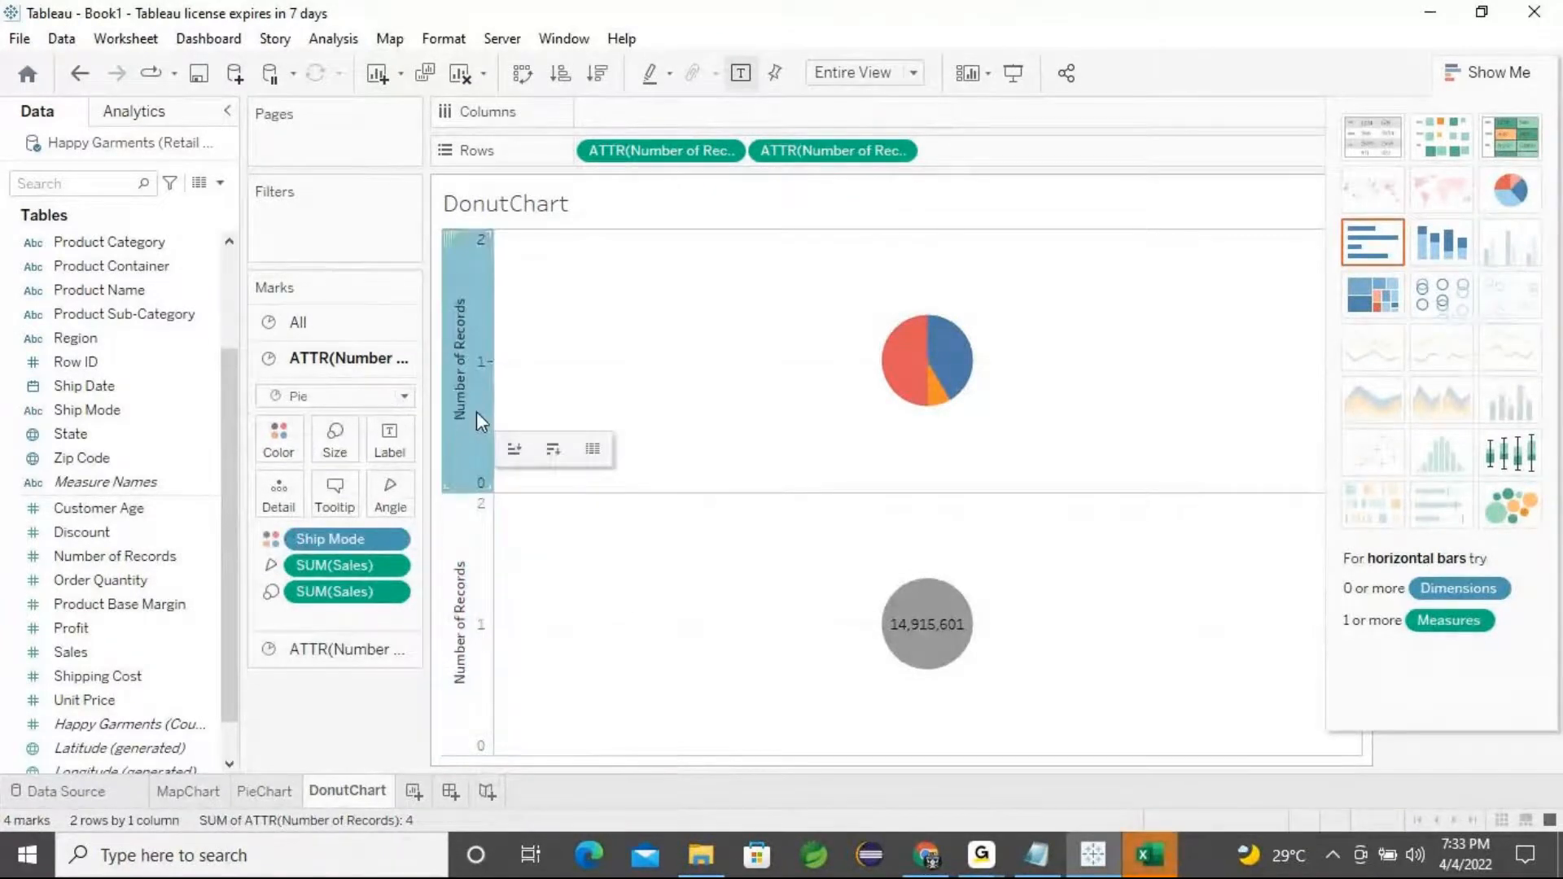
mouse_move(474, 430)
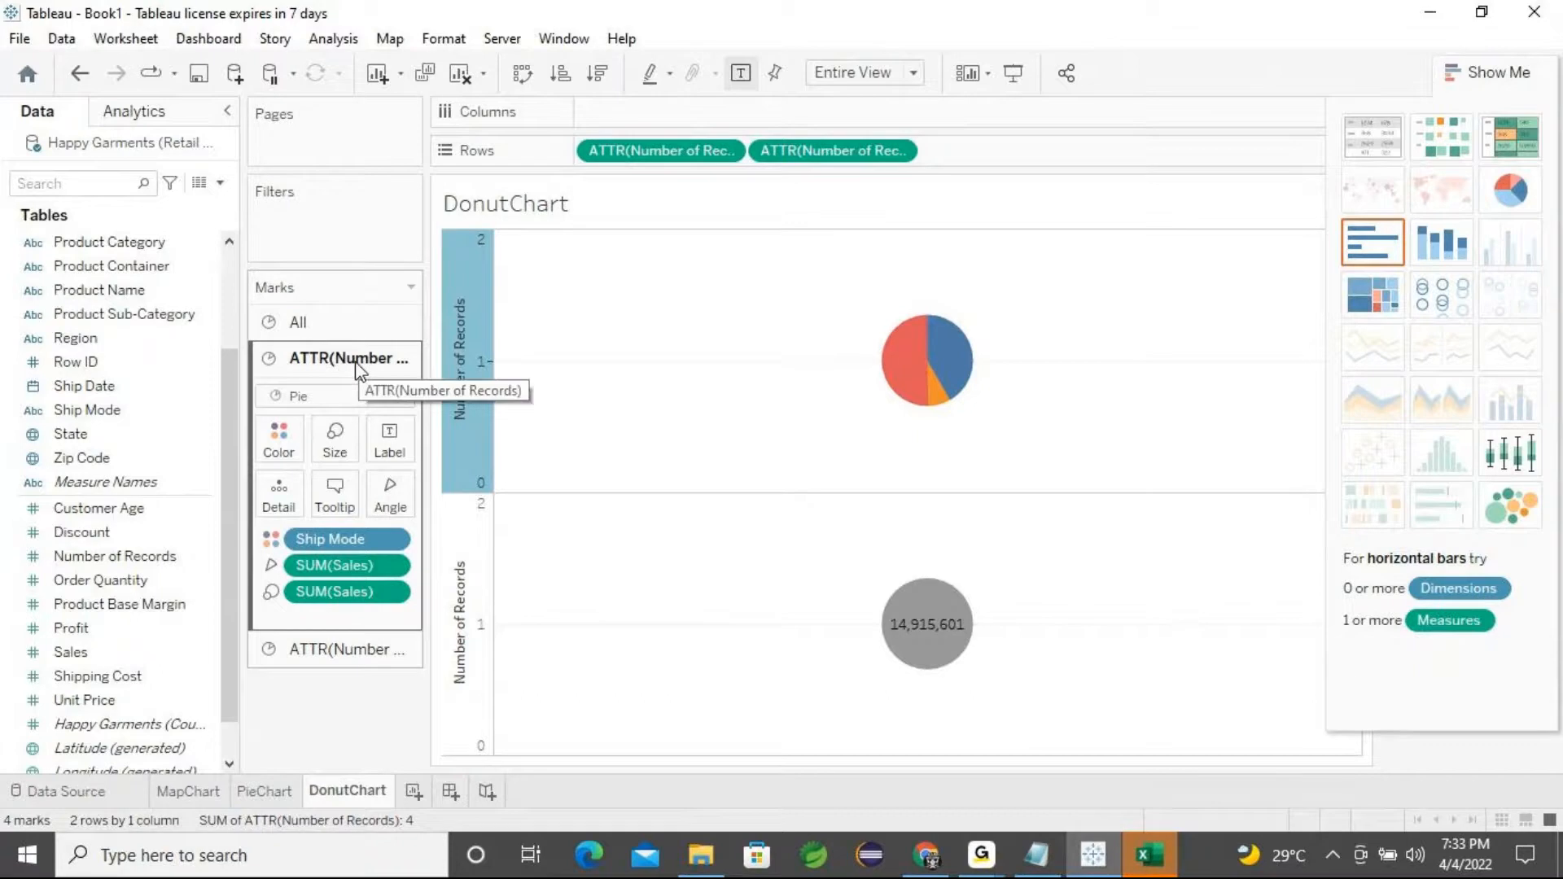
left_click(339, 454)
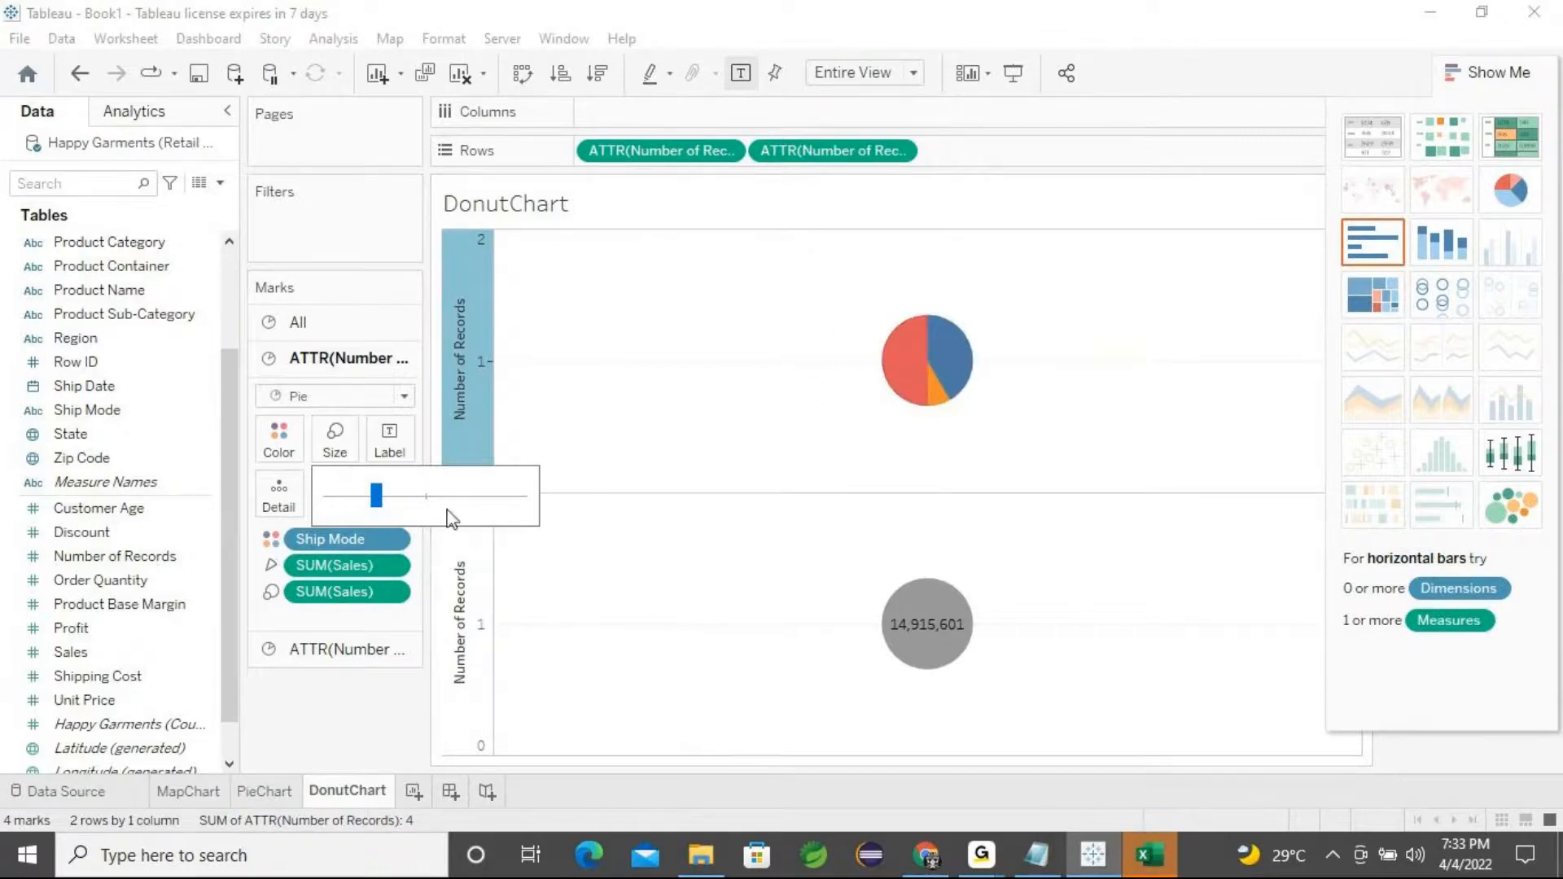
left_click_drag(376, 495, 424, 502)
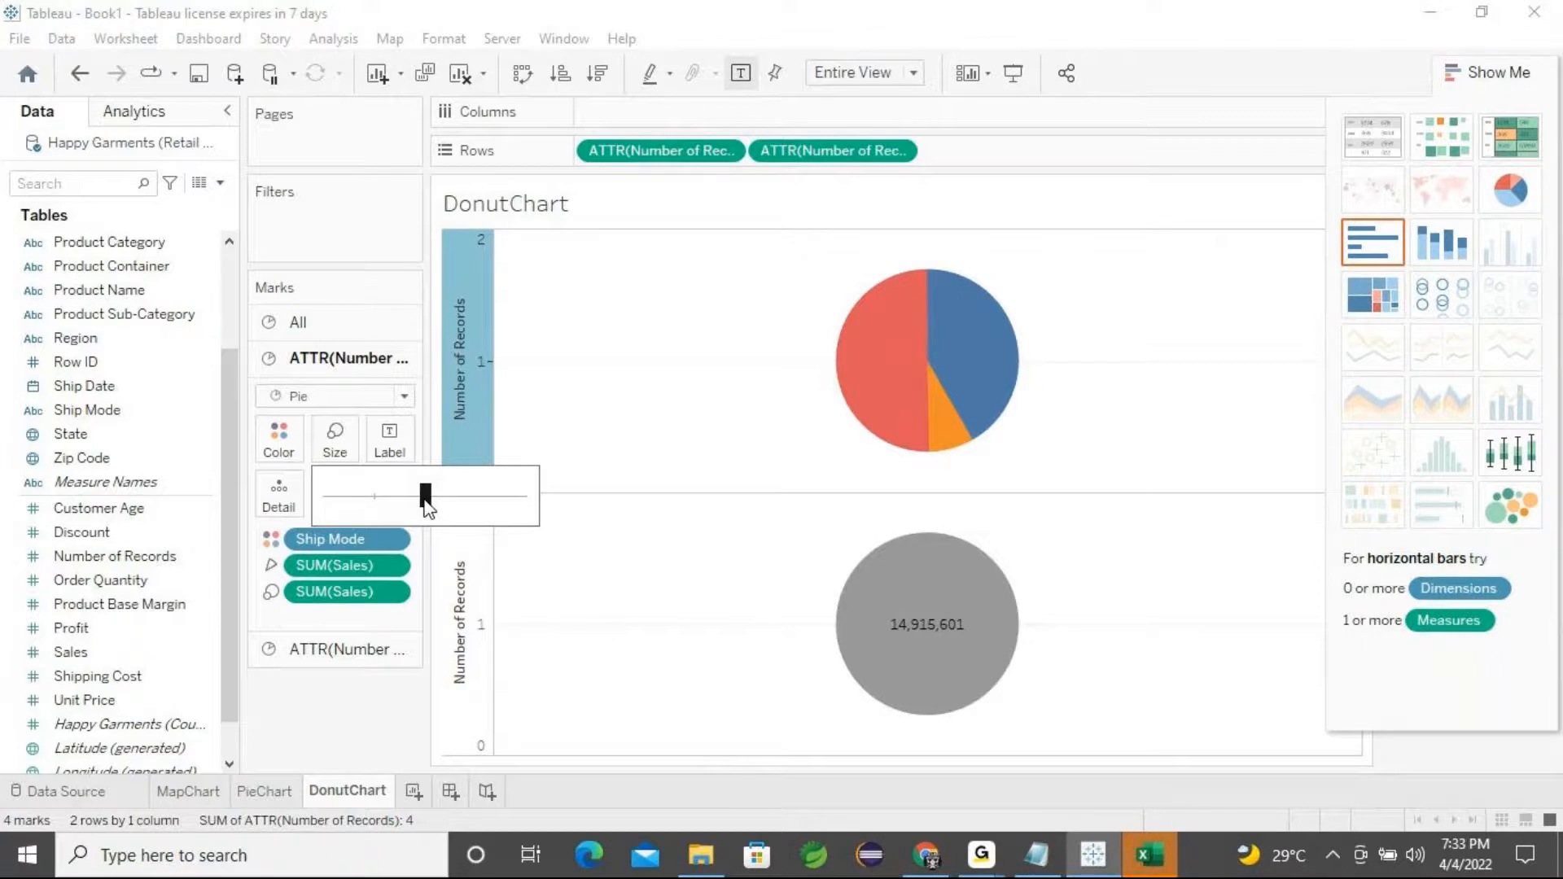
mouse_move(428, 509)
left_mouse_down()
mouse_move(466, 512)
mouse_move(430, 515)
left_mouse_up()
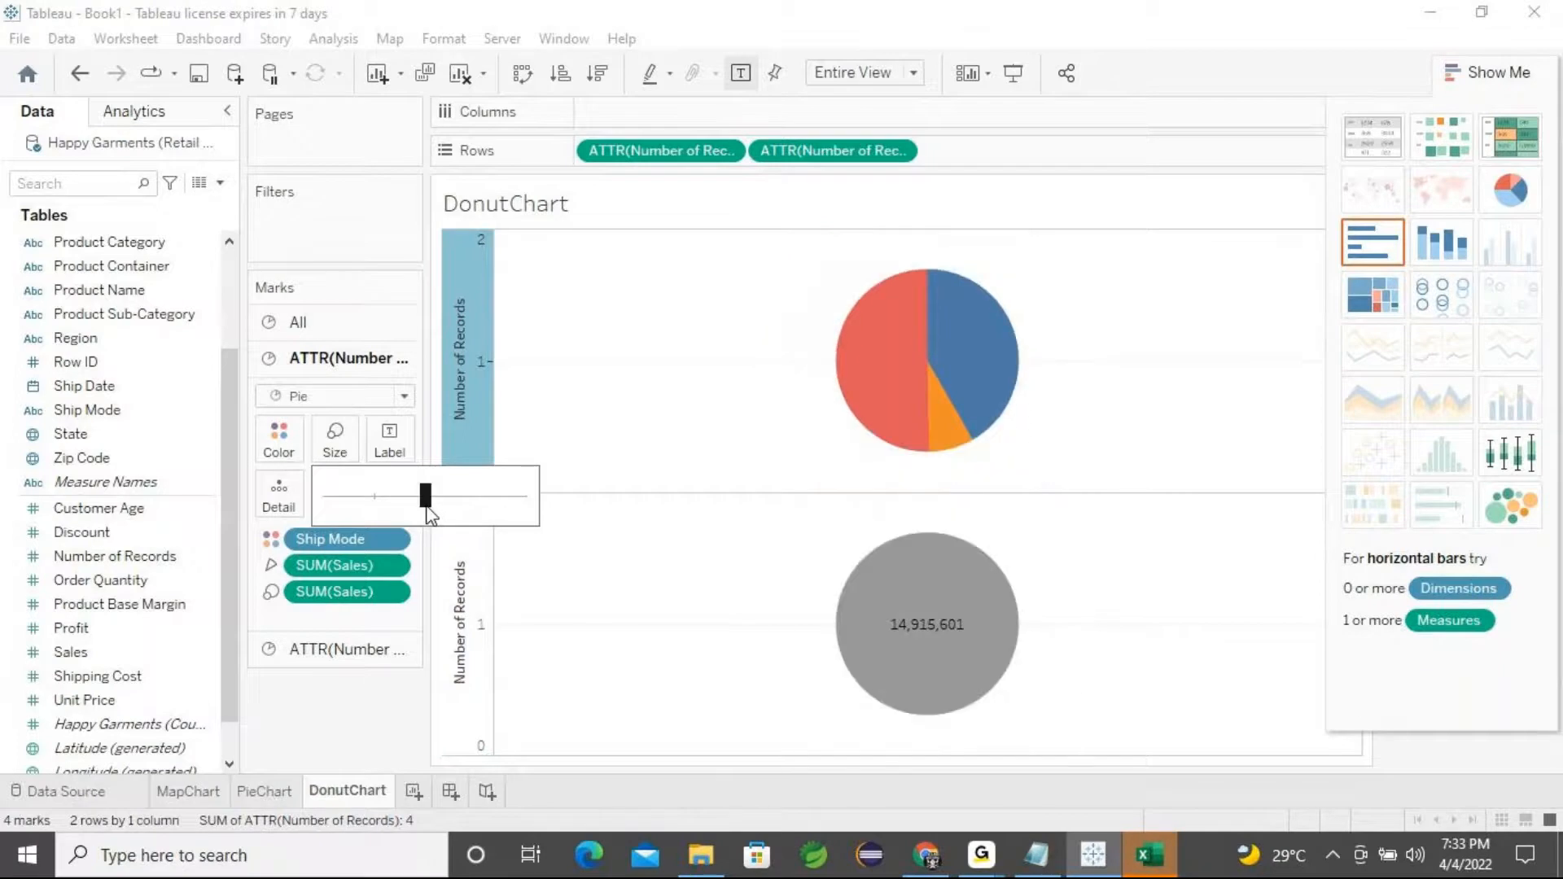
left_click(1516, 73)
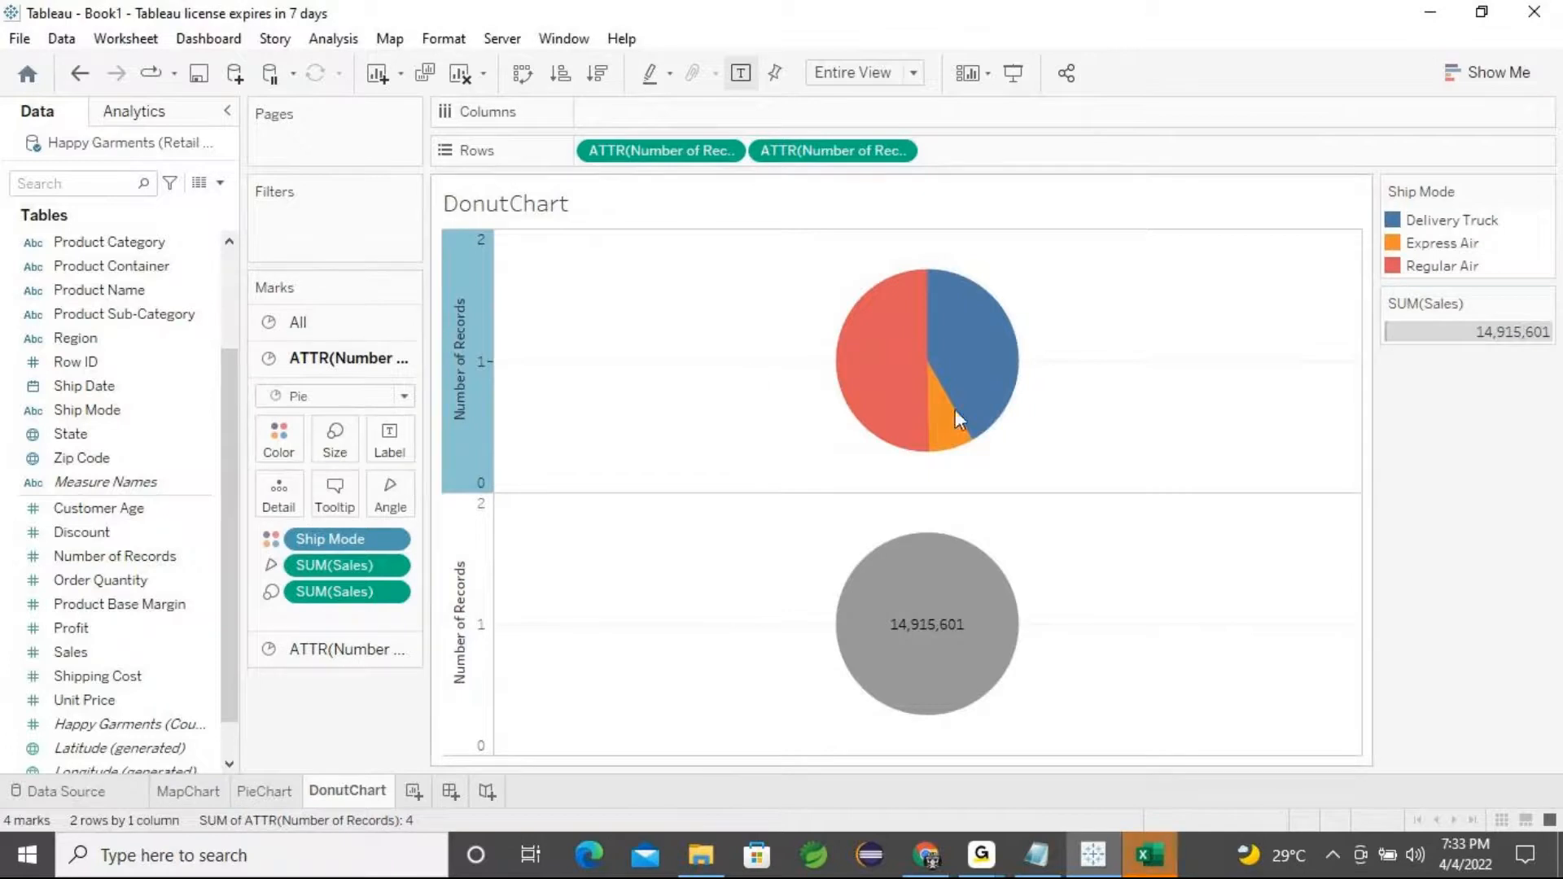
left_click(340, 458)
left_click_drag(423, 495, 447, 499)
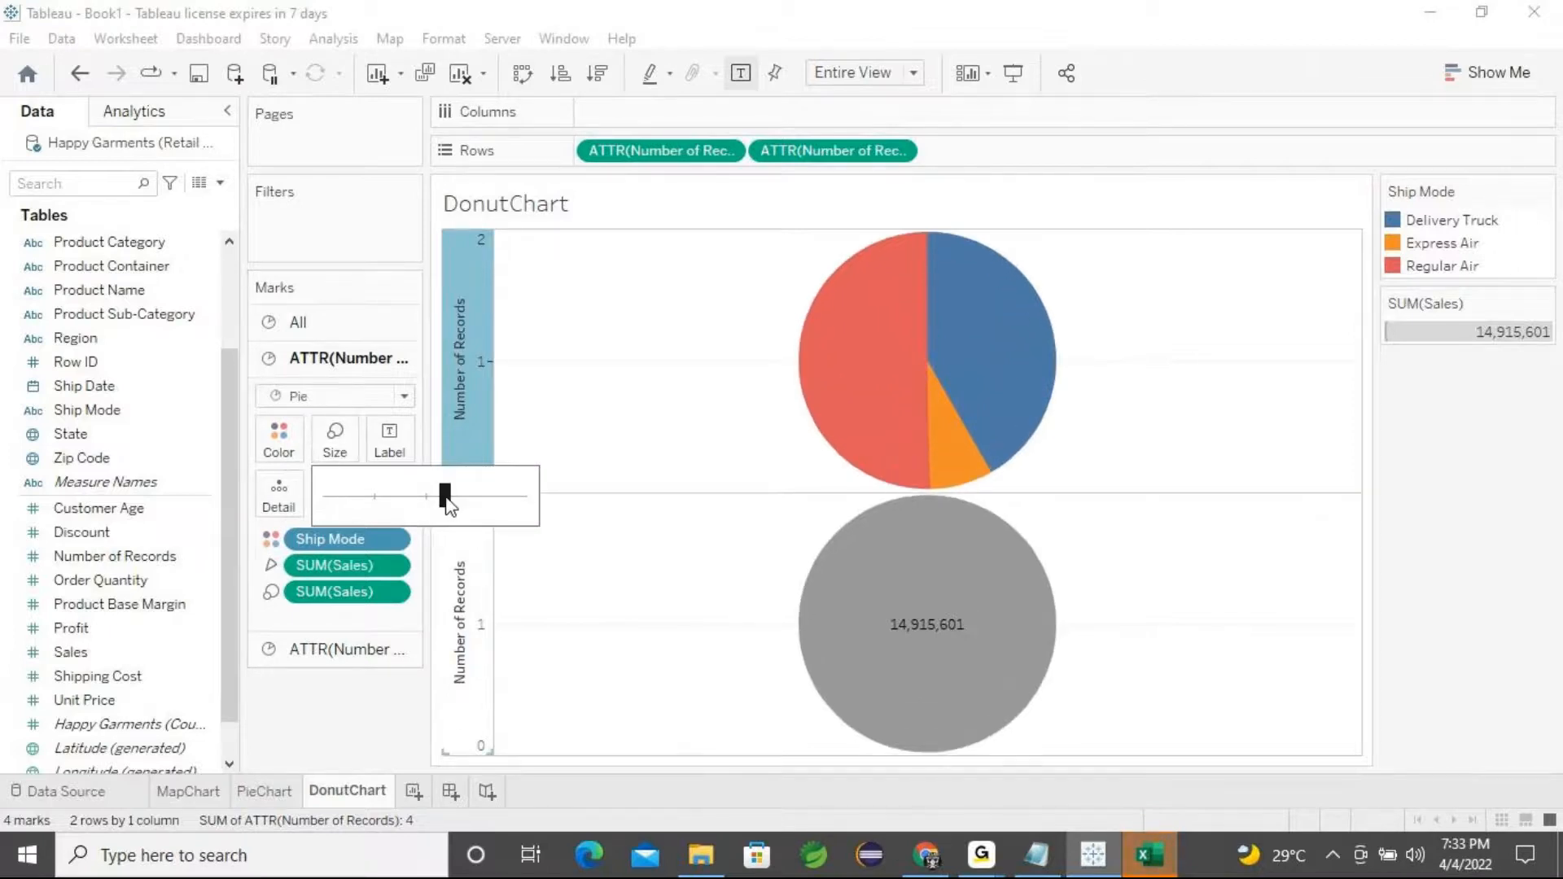
Hide the DonutChart worksheet title
right_click(581, 217)
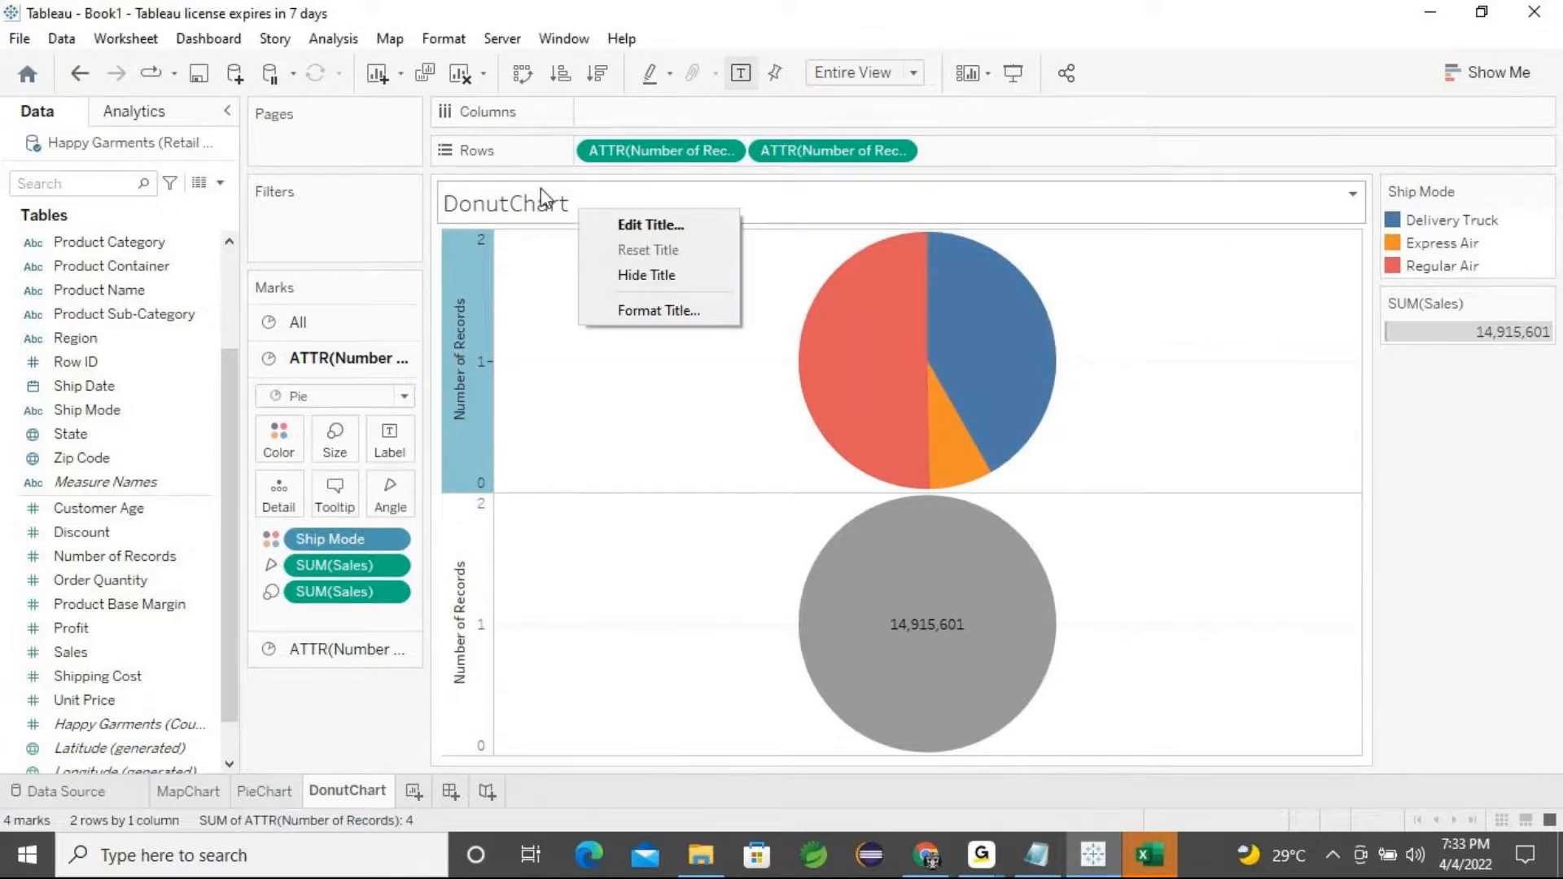
left_click(643, 281)
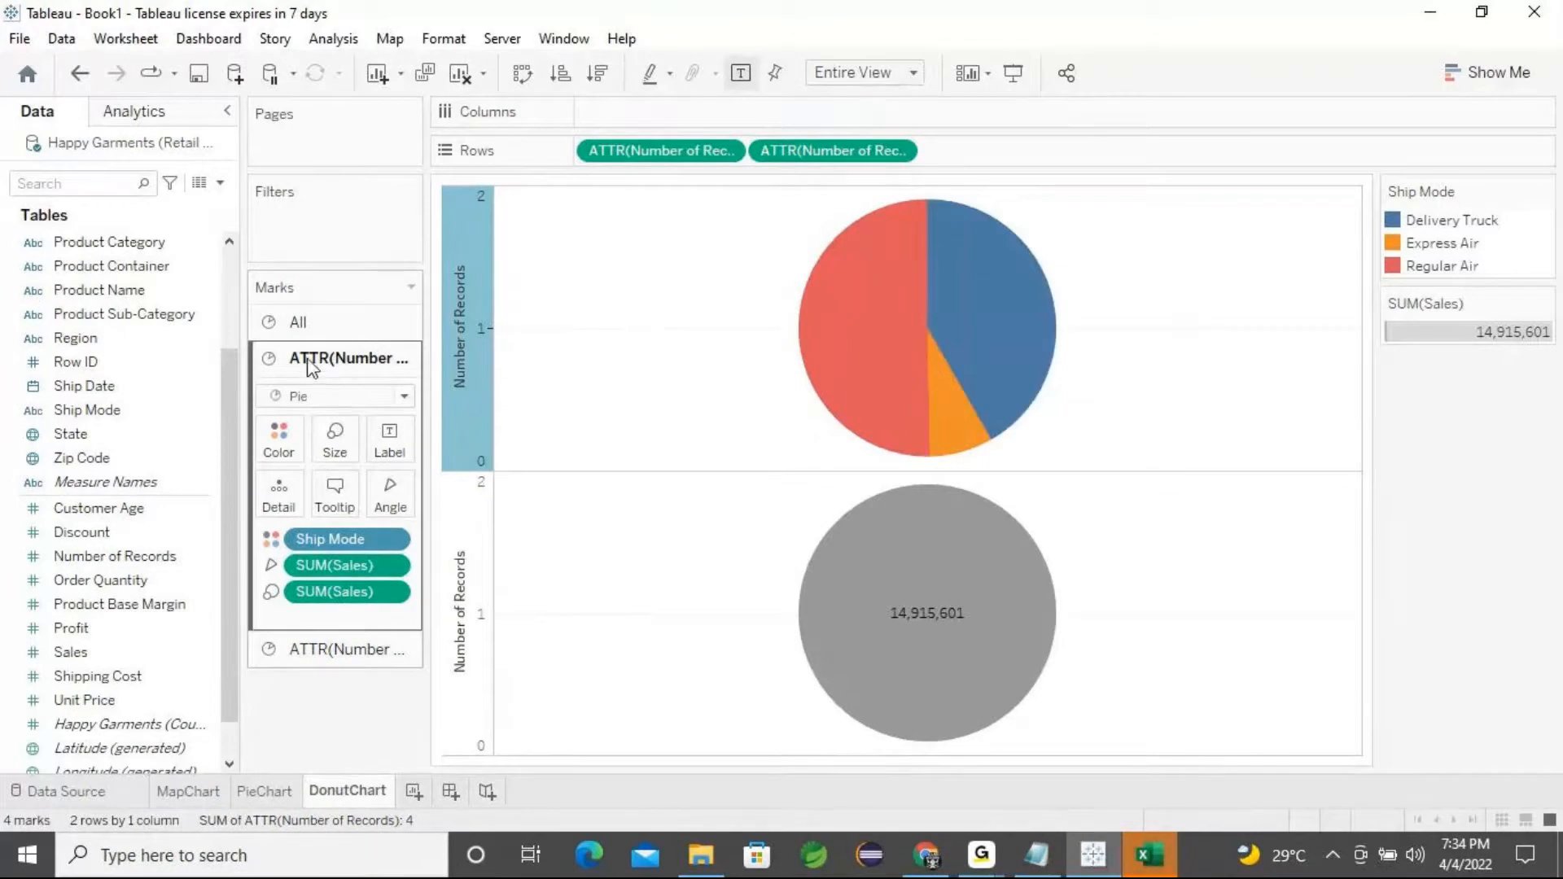
Reduce the mark size on the second Number of Records mark card
left_click(320, 657)
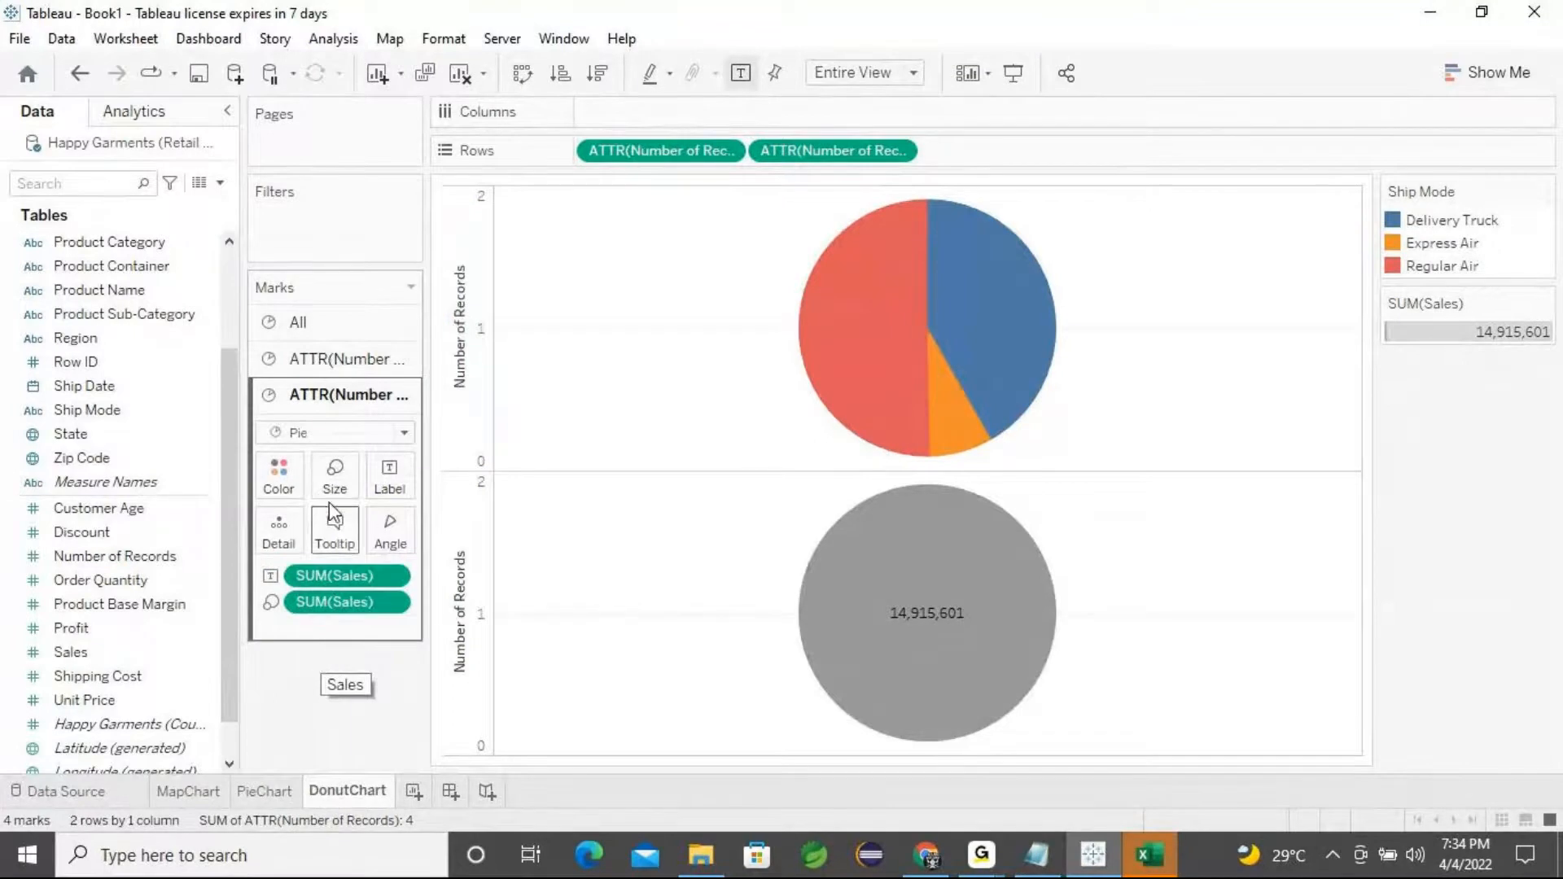
mouse_move(977, 675)
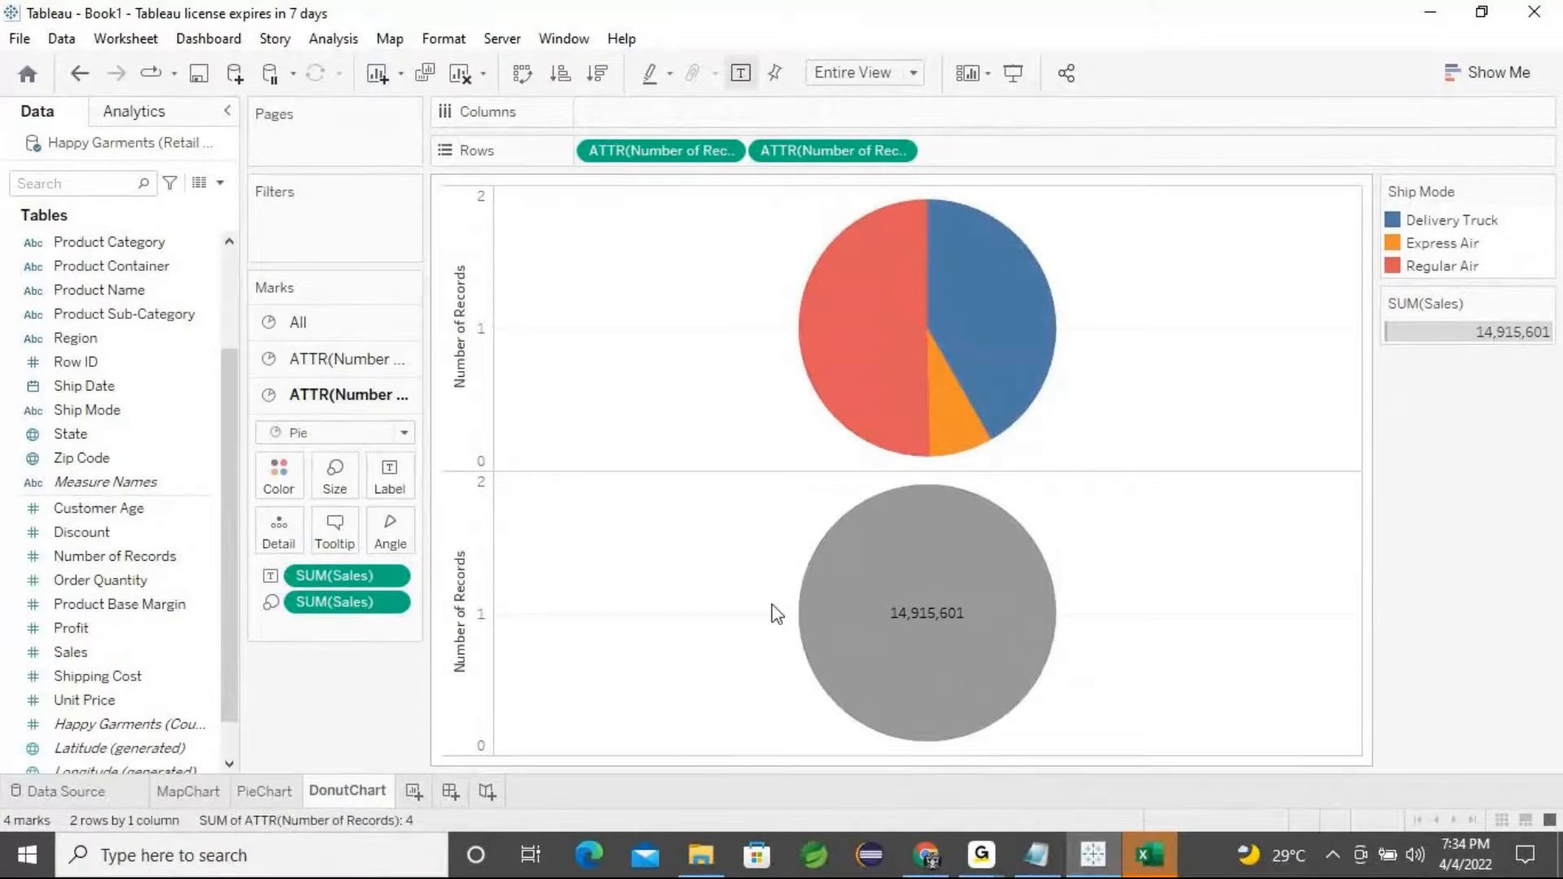
left_click(334, 477)
left_click_drag(419, 537, 409, 541)
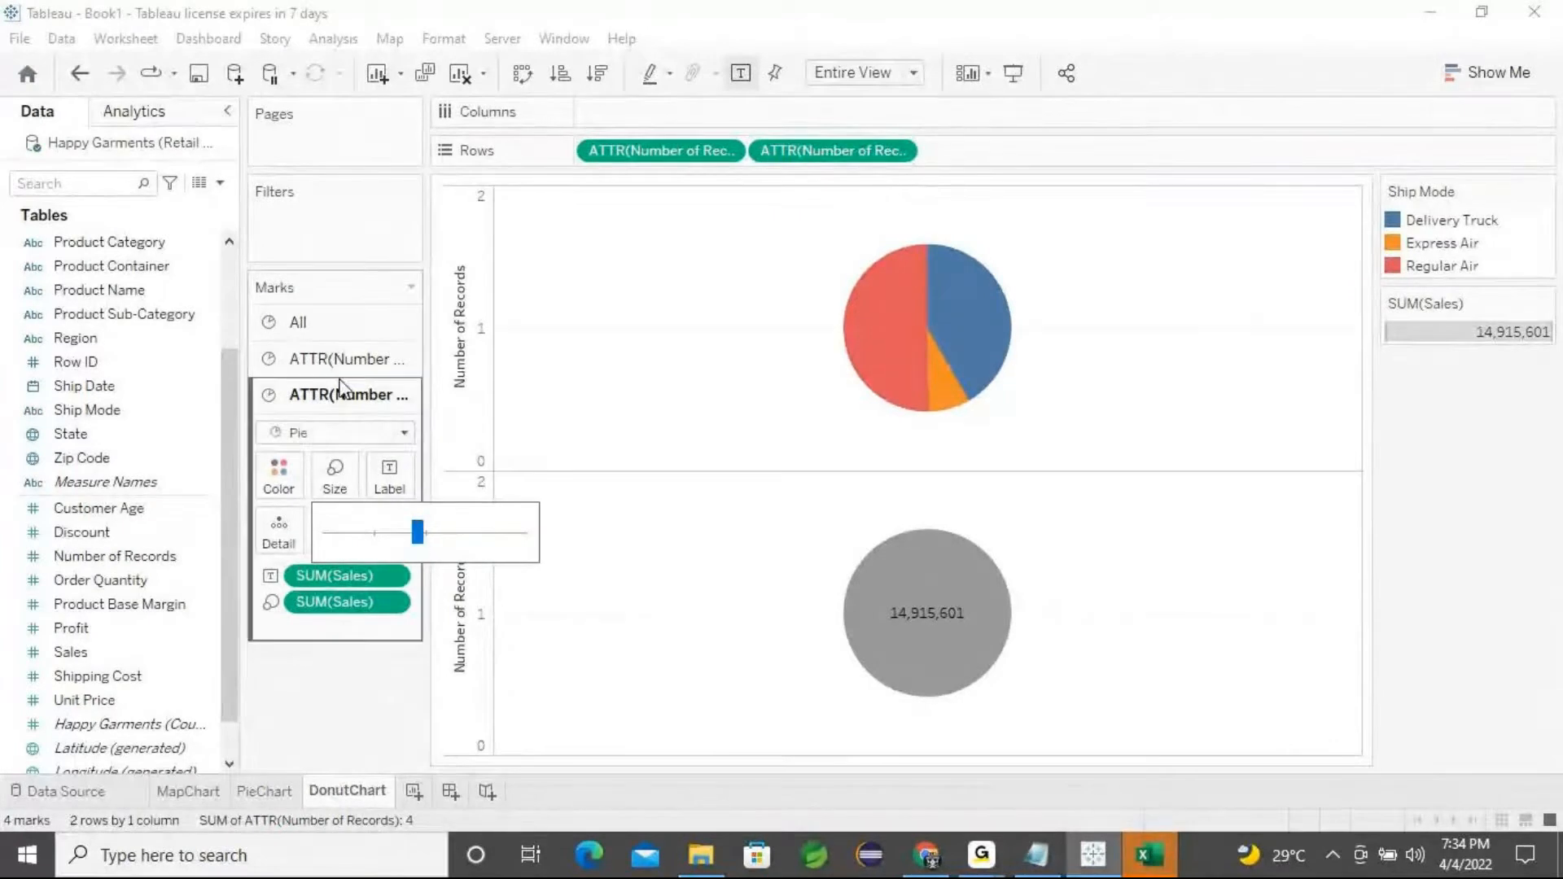
Review the All card and each Number of Records mark card in turn
left_click(335, 329)
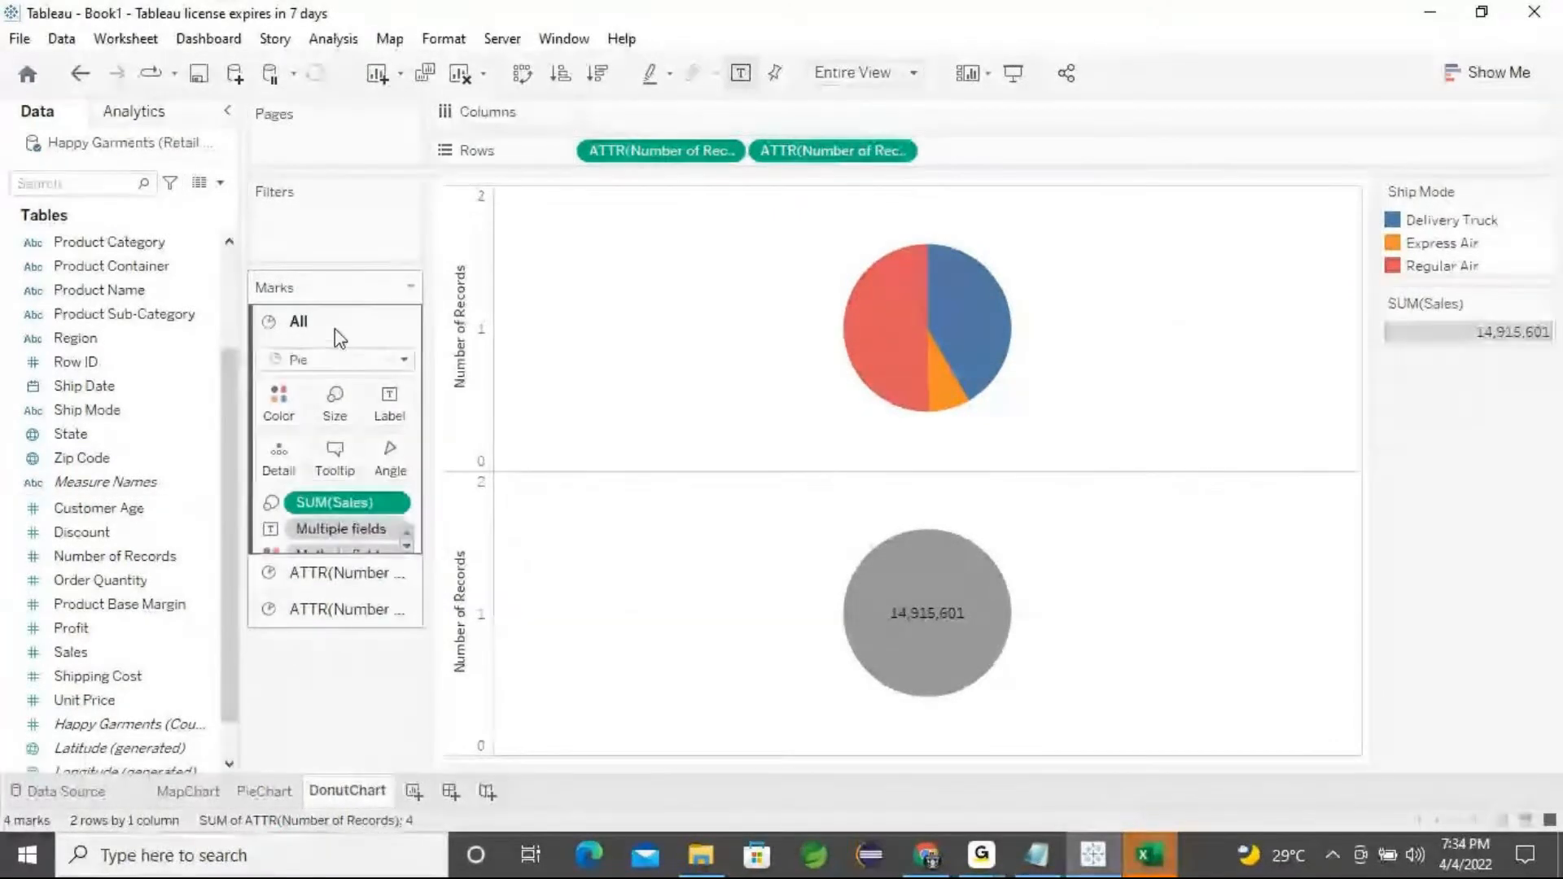
left_click(346, 574)
left_click(349, 578)
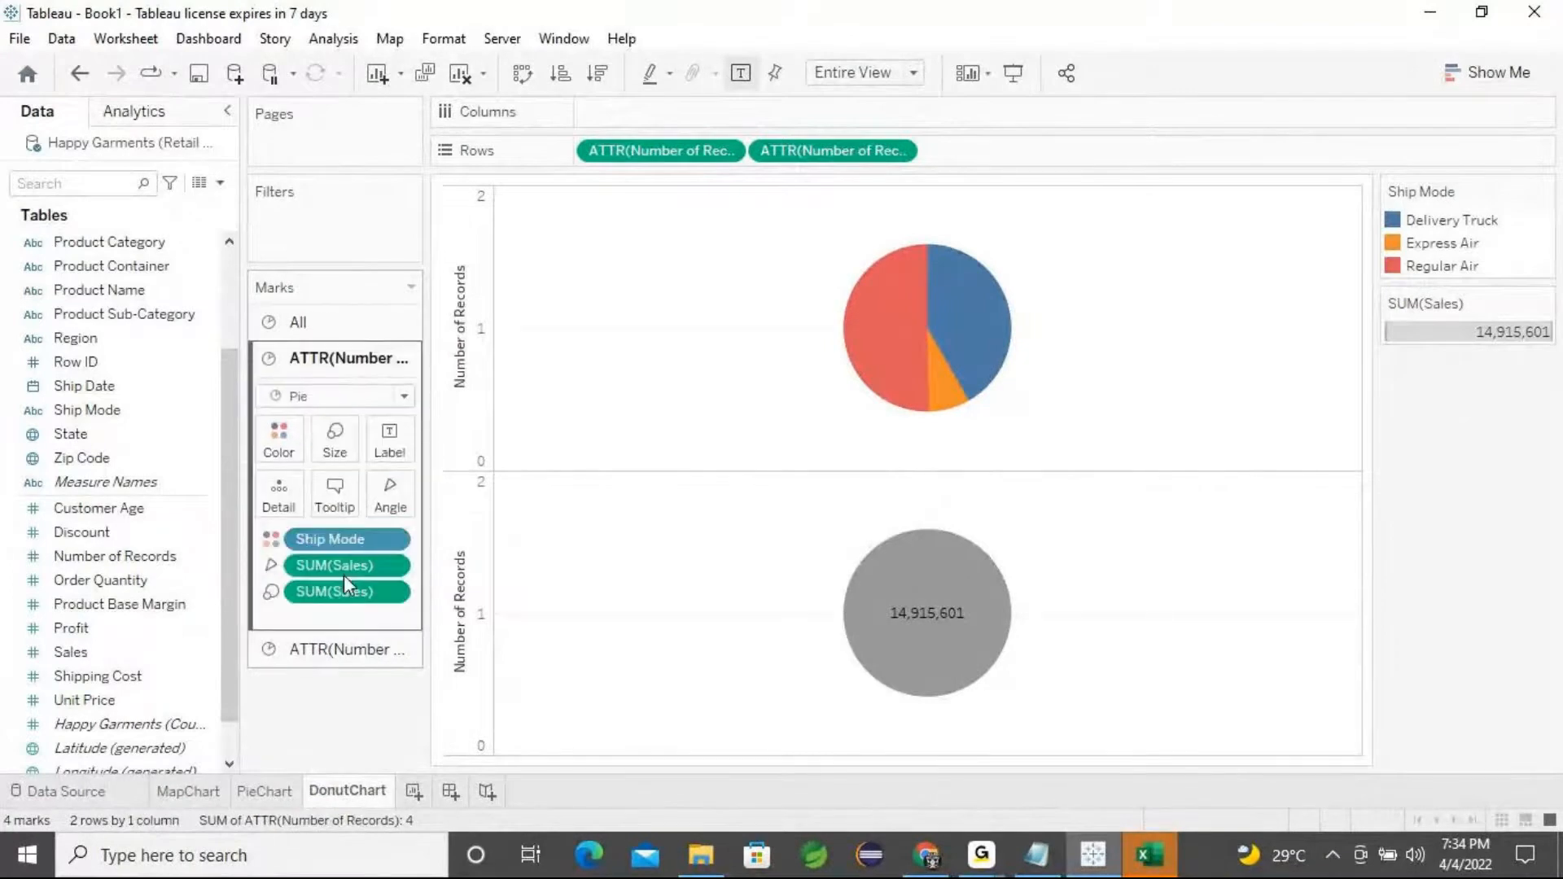
left_click(350, 649)
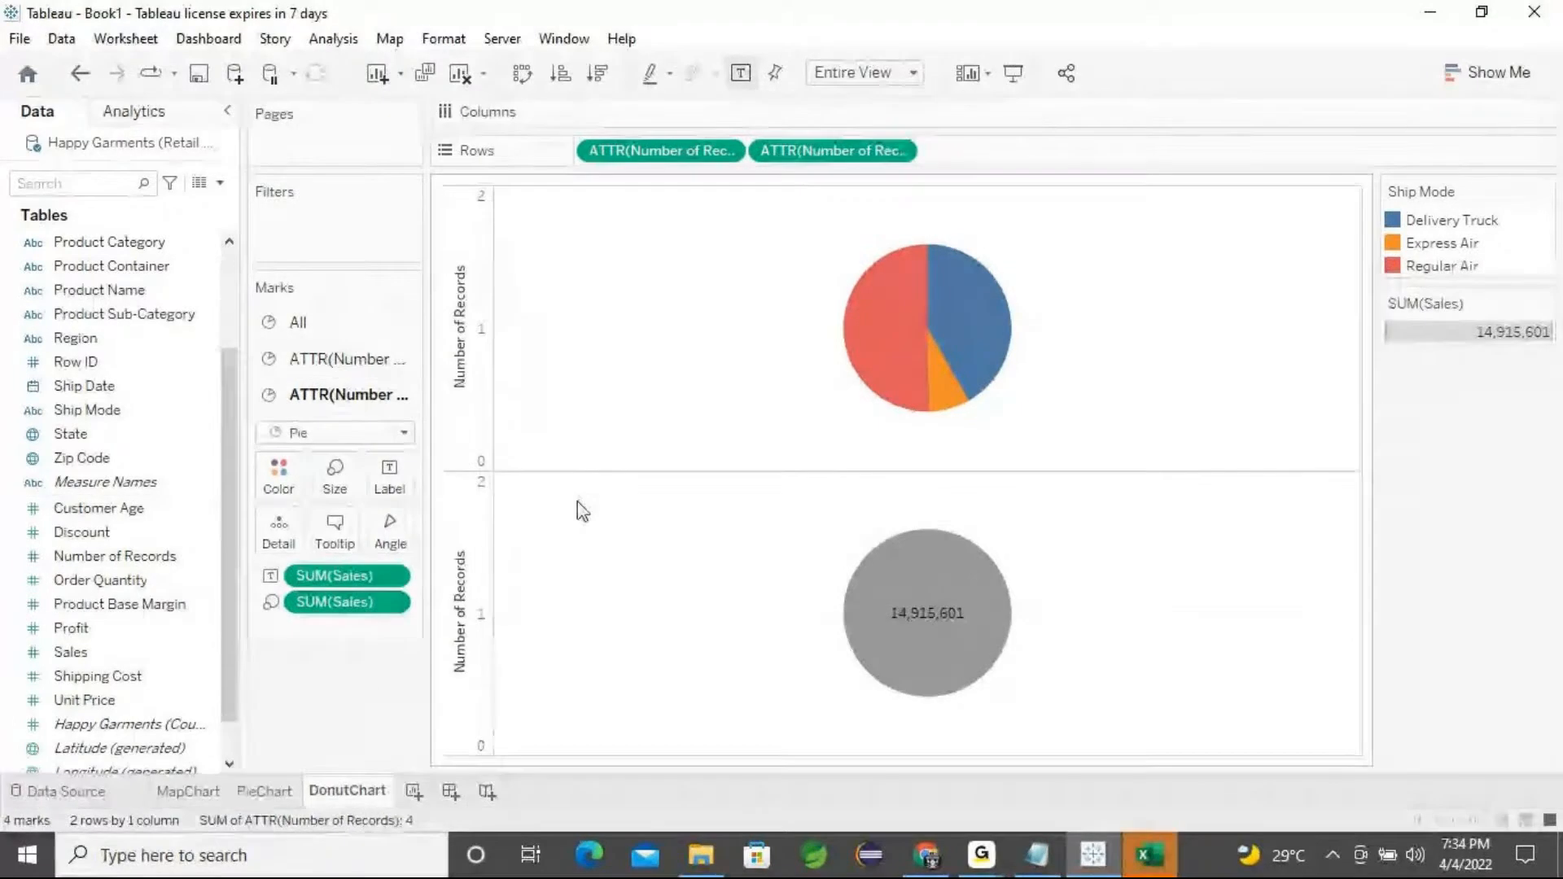
mouse_move(880, 595)
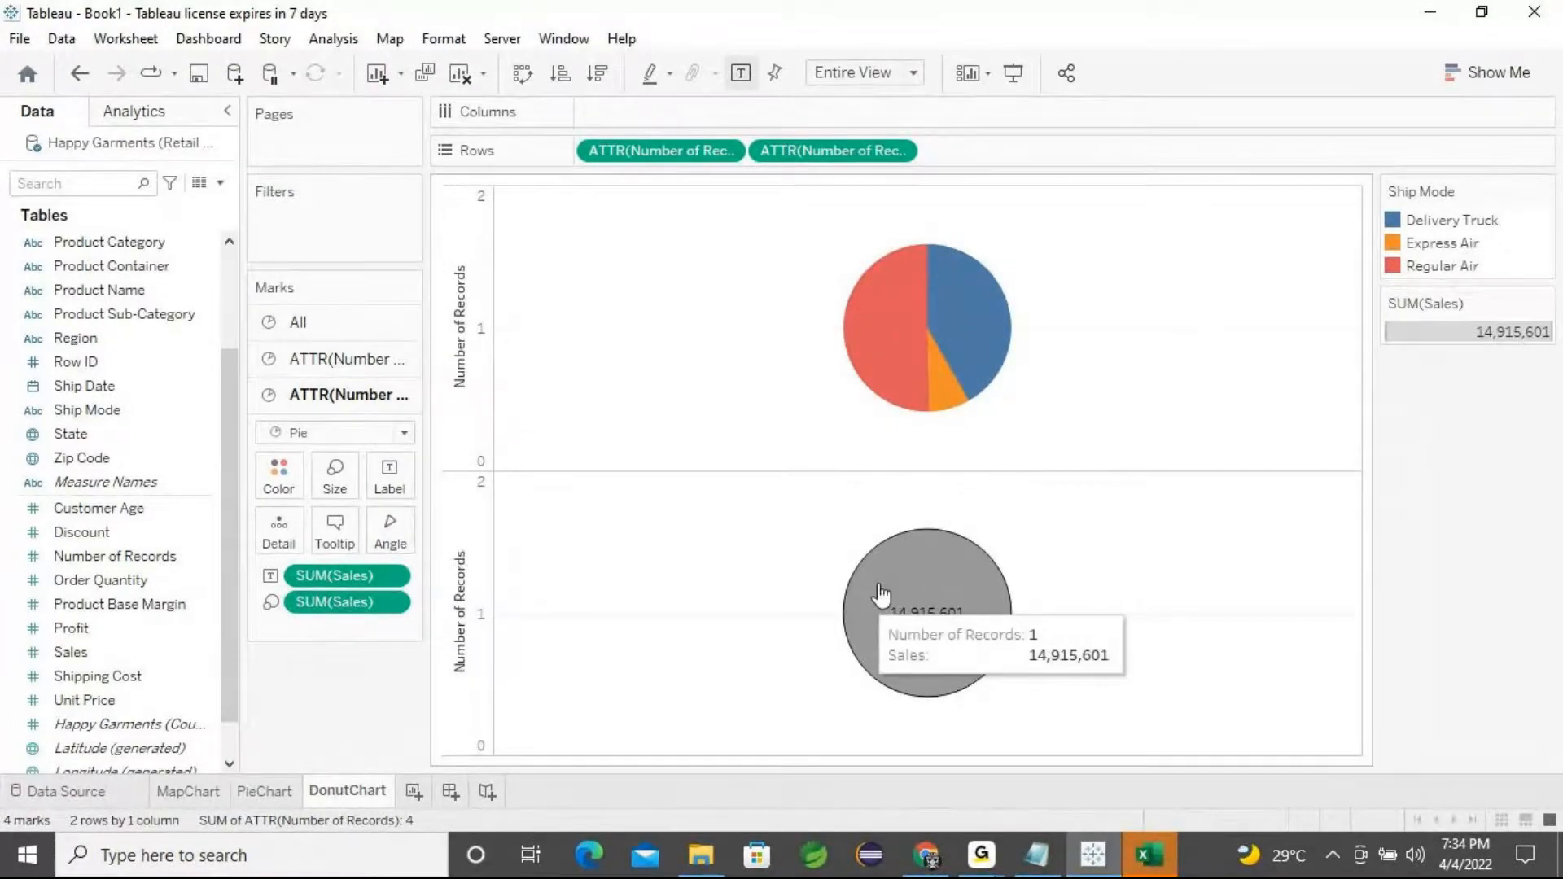
left_click(314, 363)
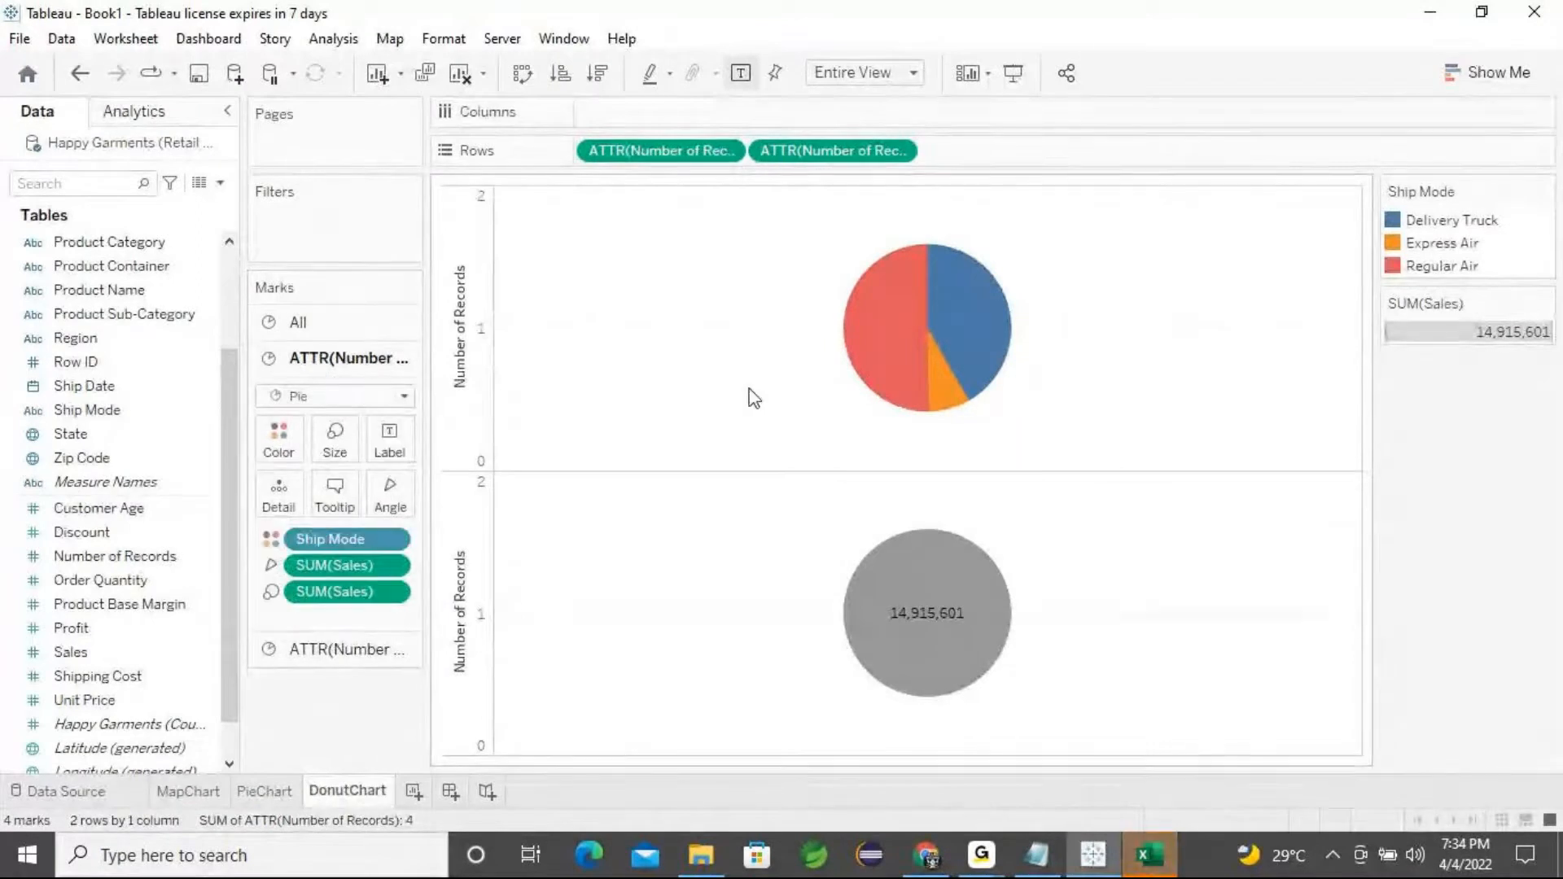
Try applying a dual axis to the second Number of Records pill twice, undoing it each time
right_click(873, 161)
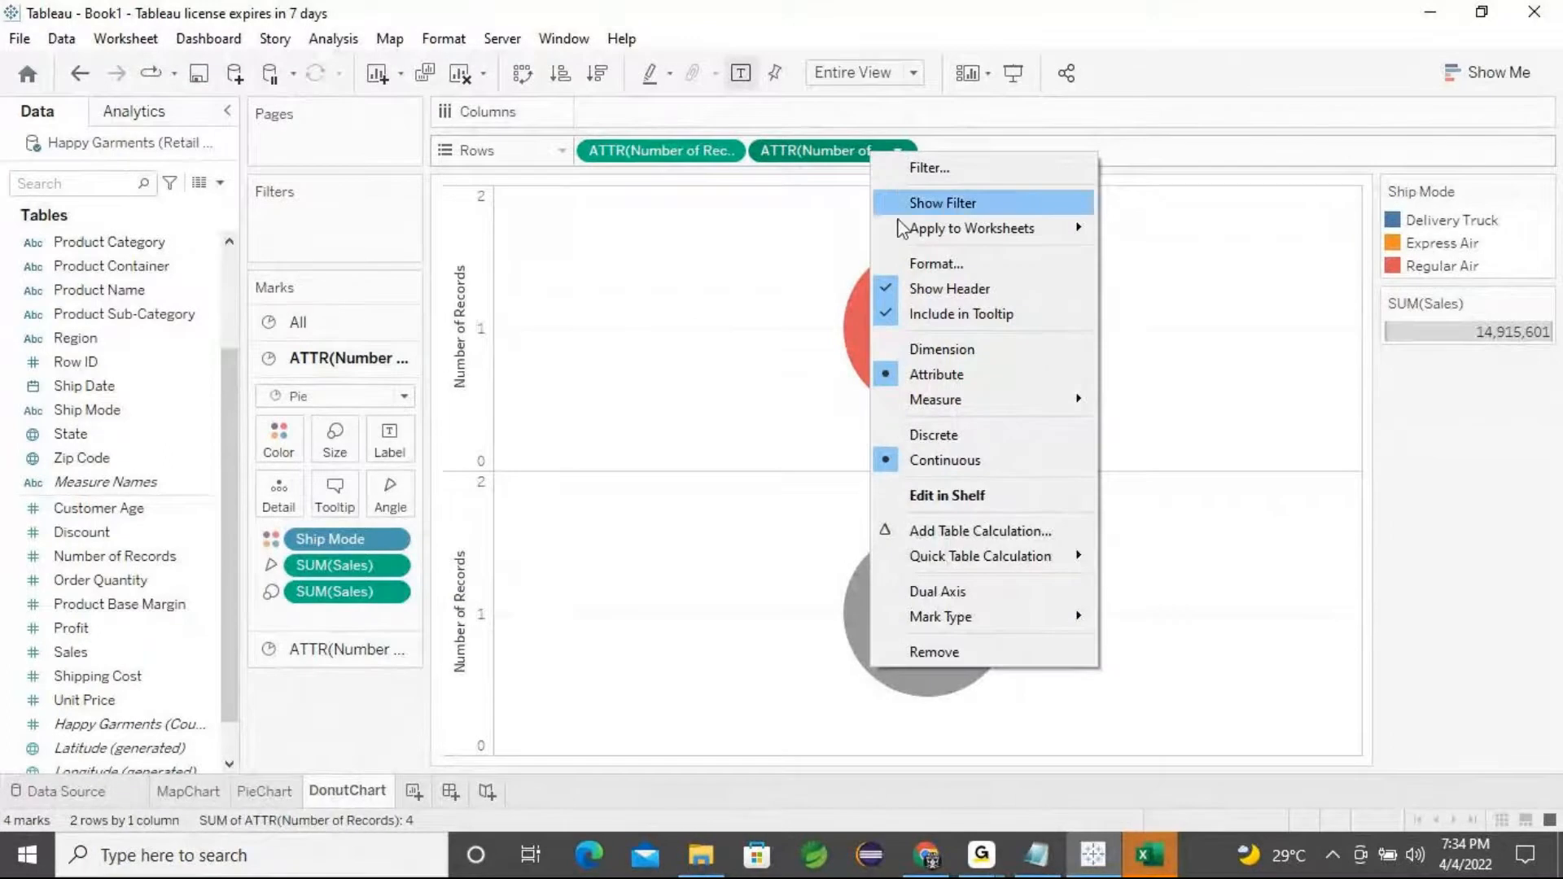
left_click(834, 157)
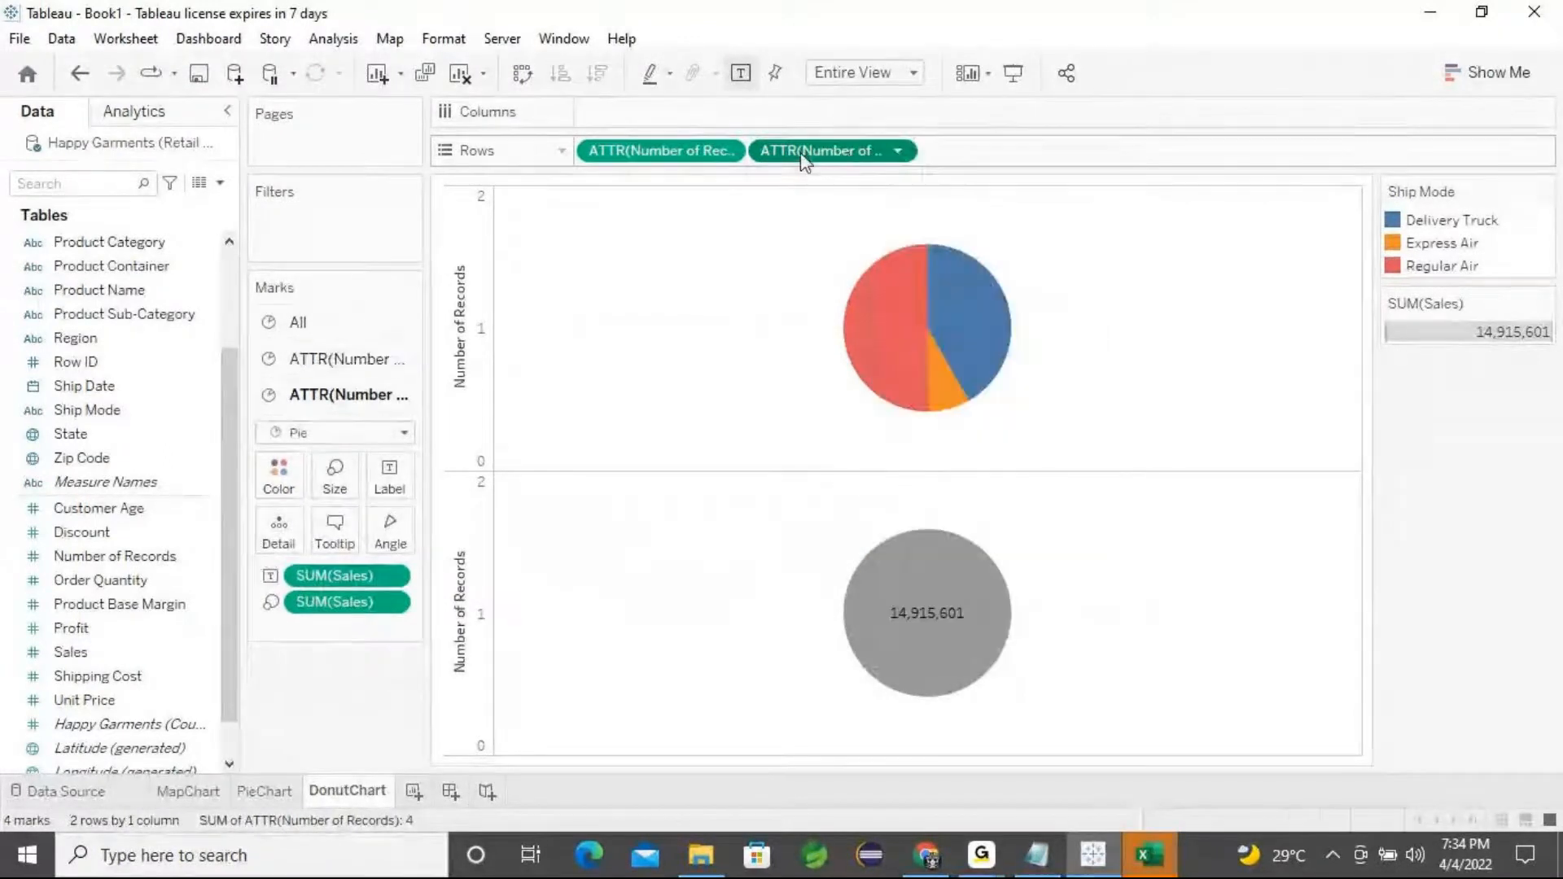
right_click(849, 159)
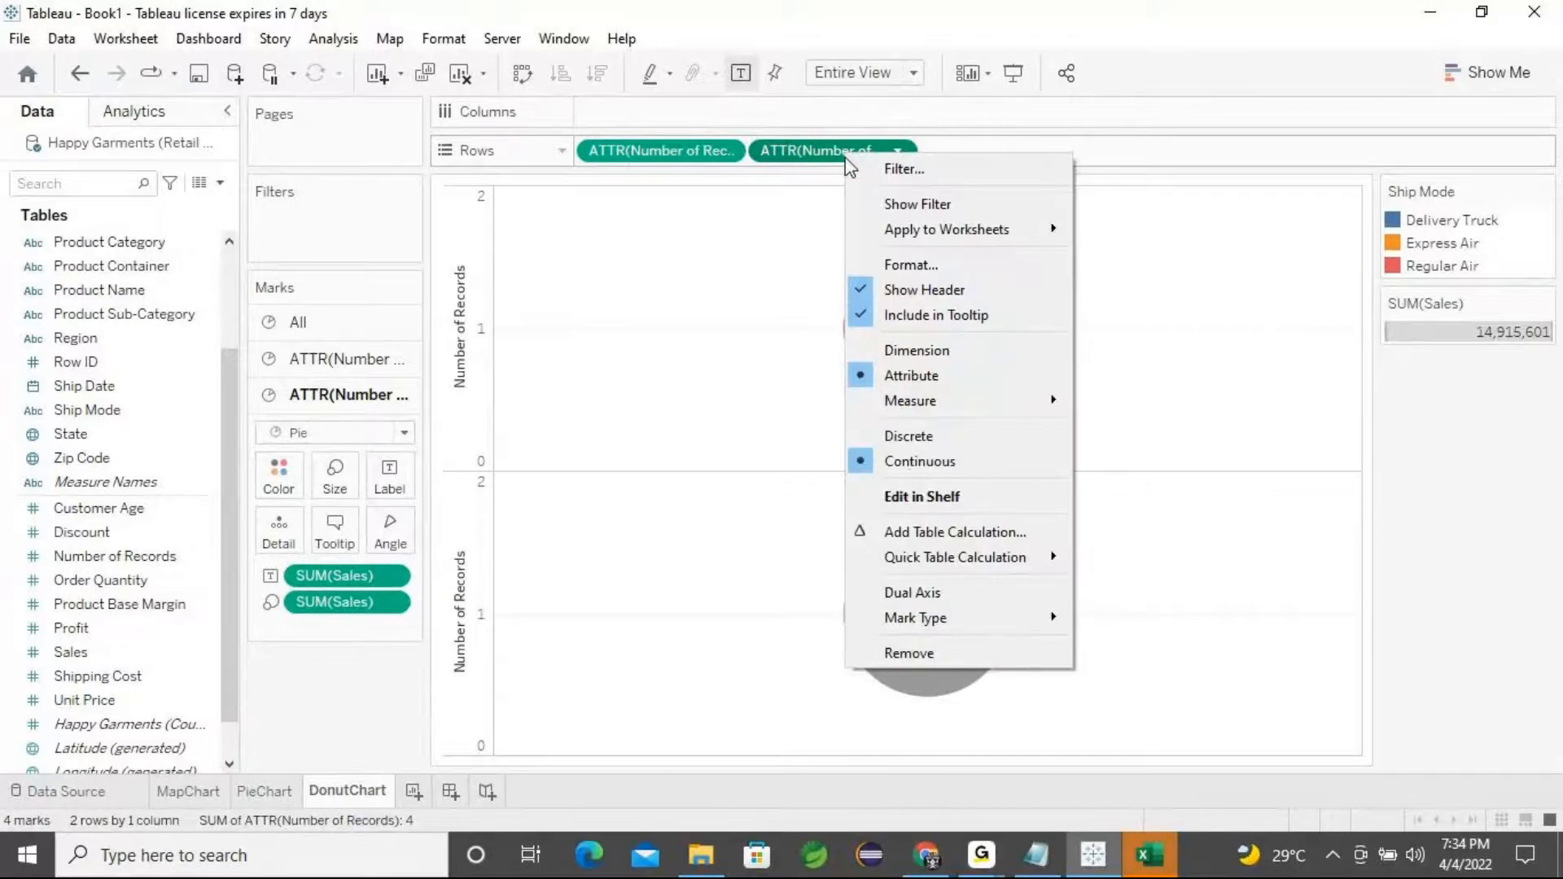
left_click(911, 594)
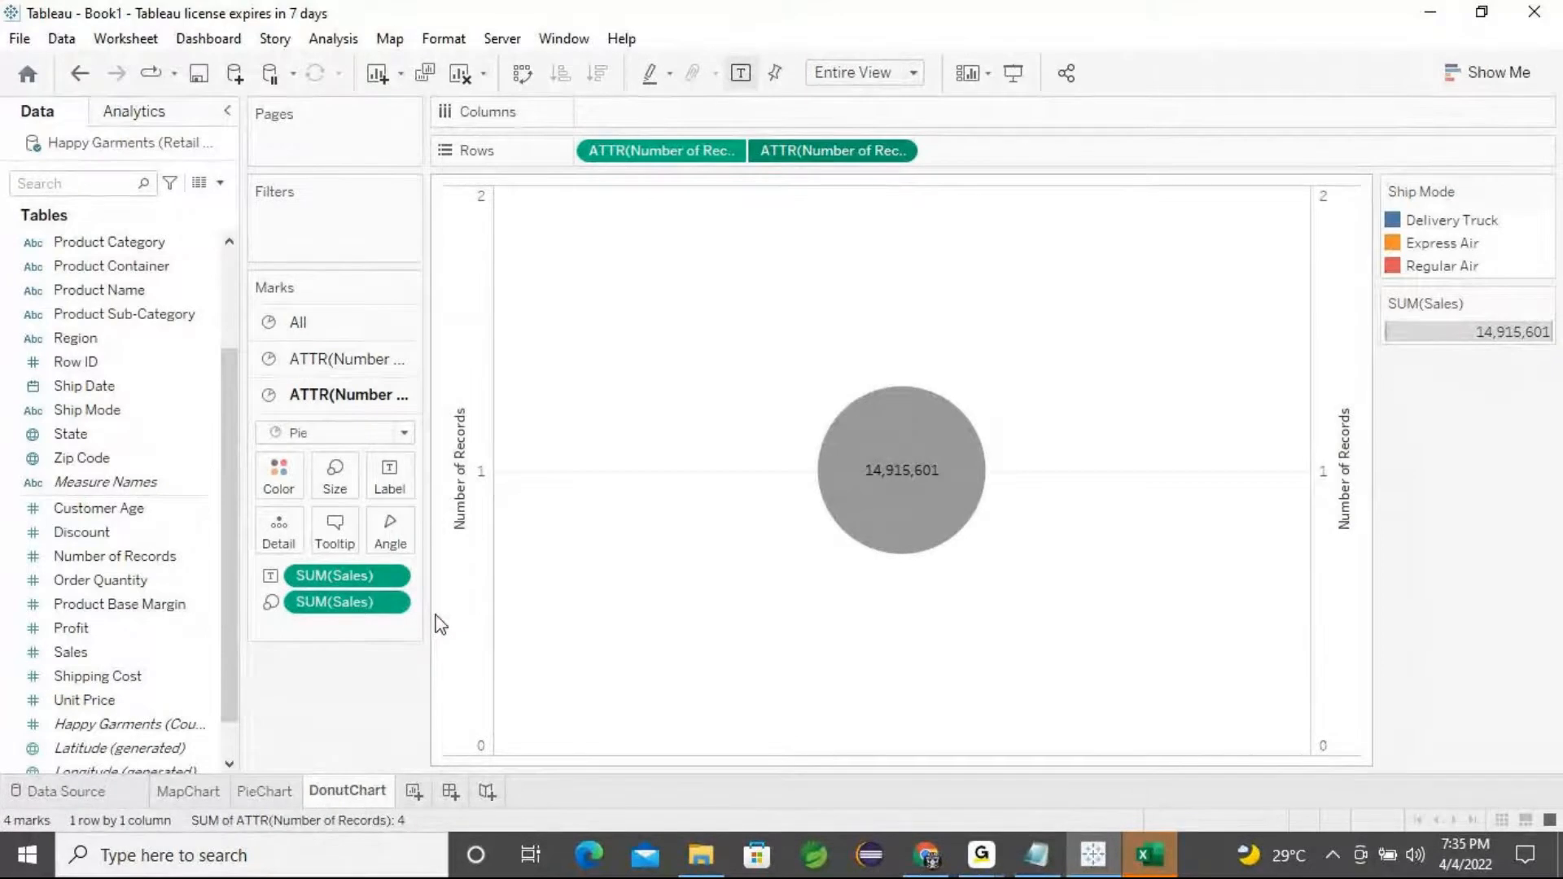
key("ctrl+z")
left_click(332, 322)
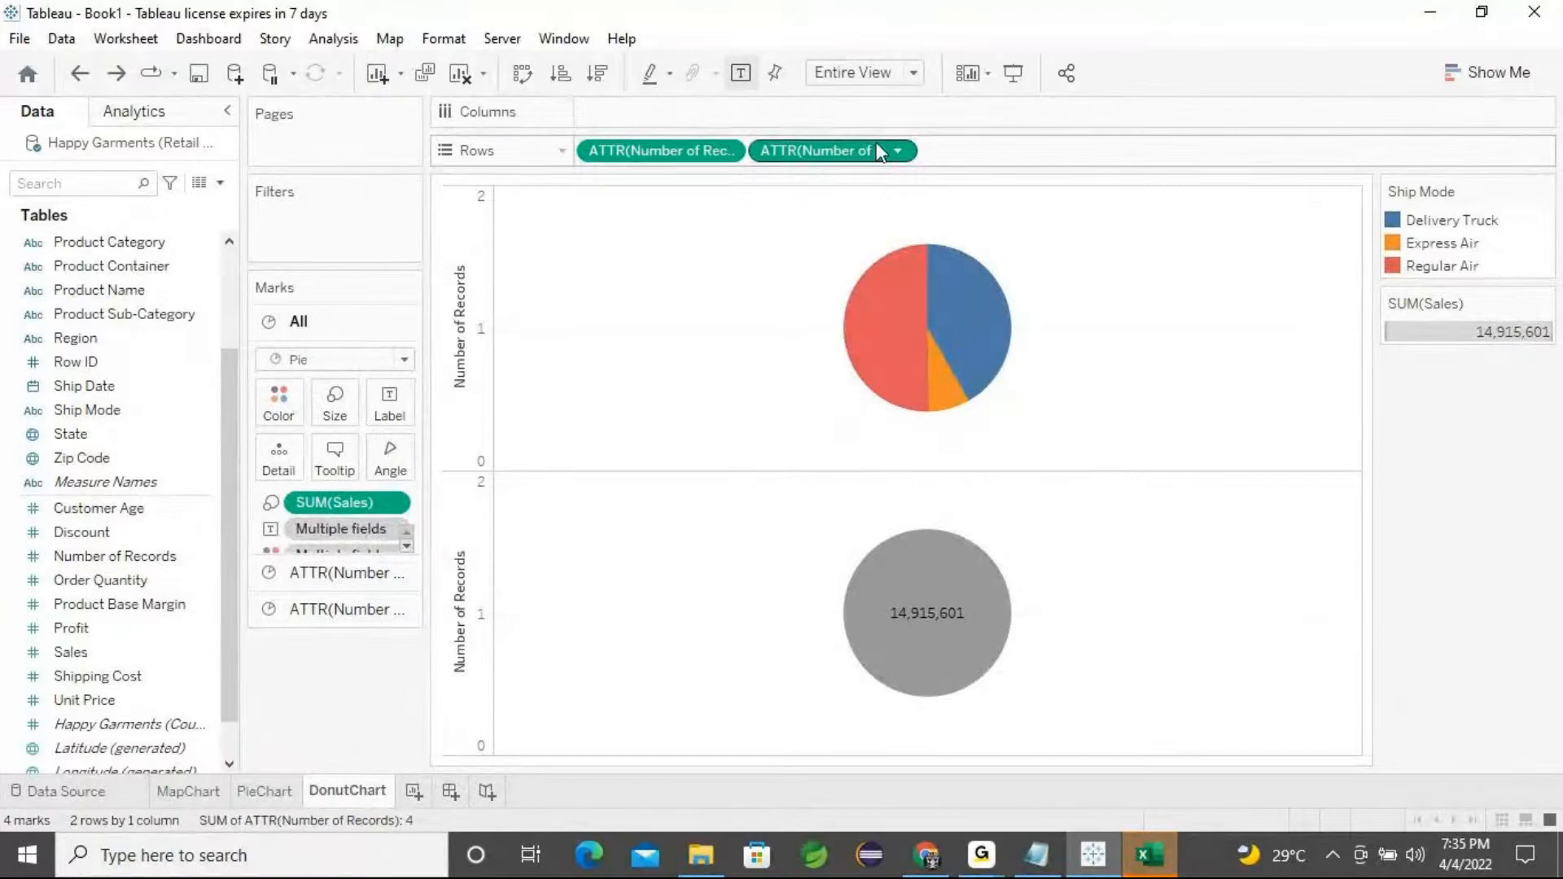
left_click(895, 151)
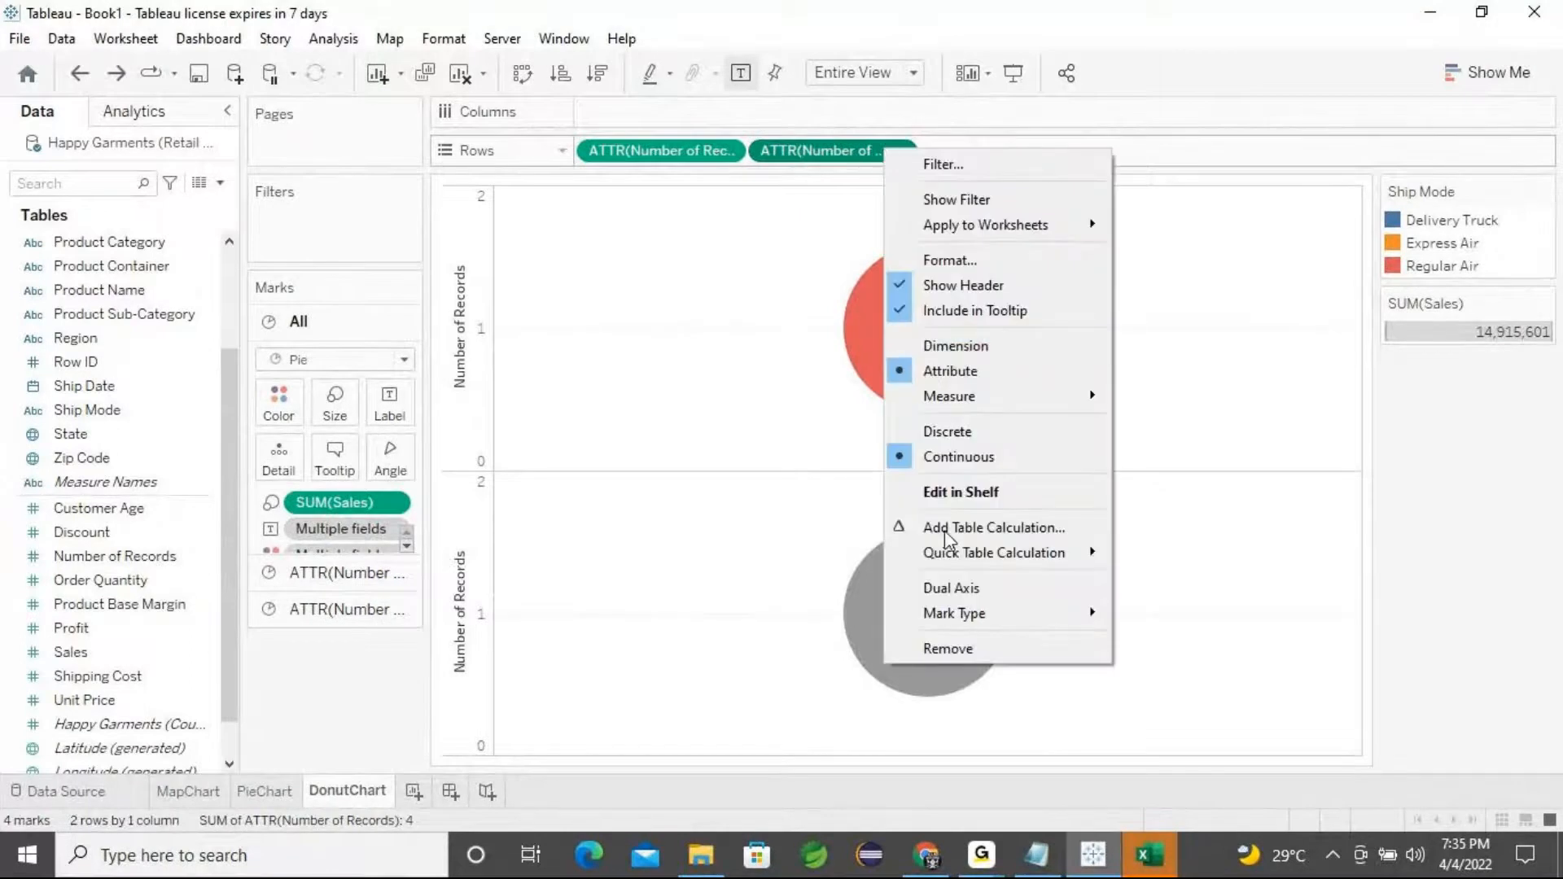
left_click(967, 592)
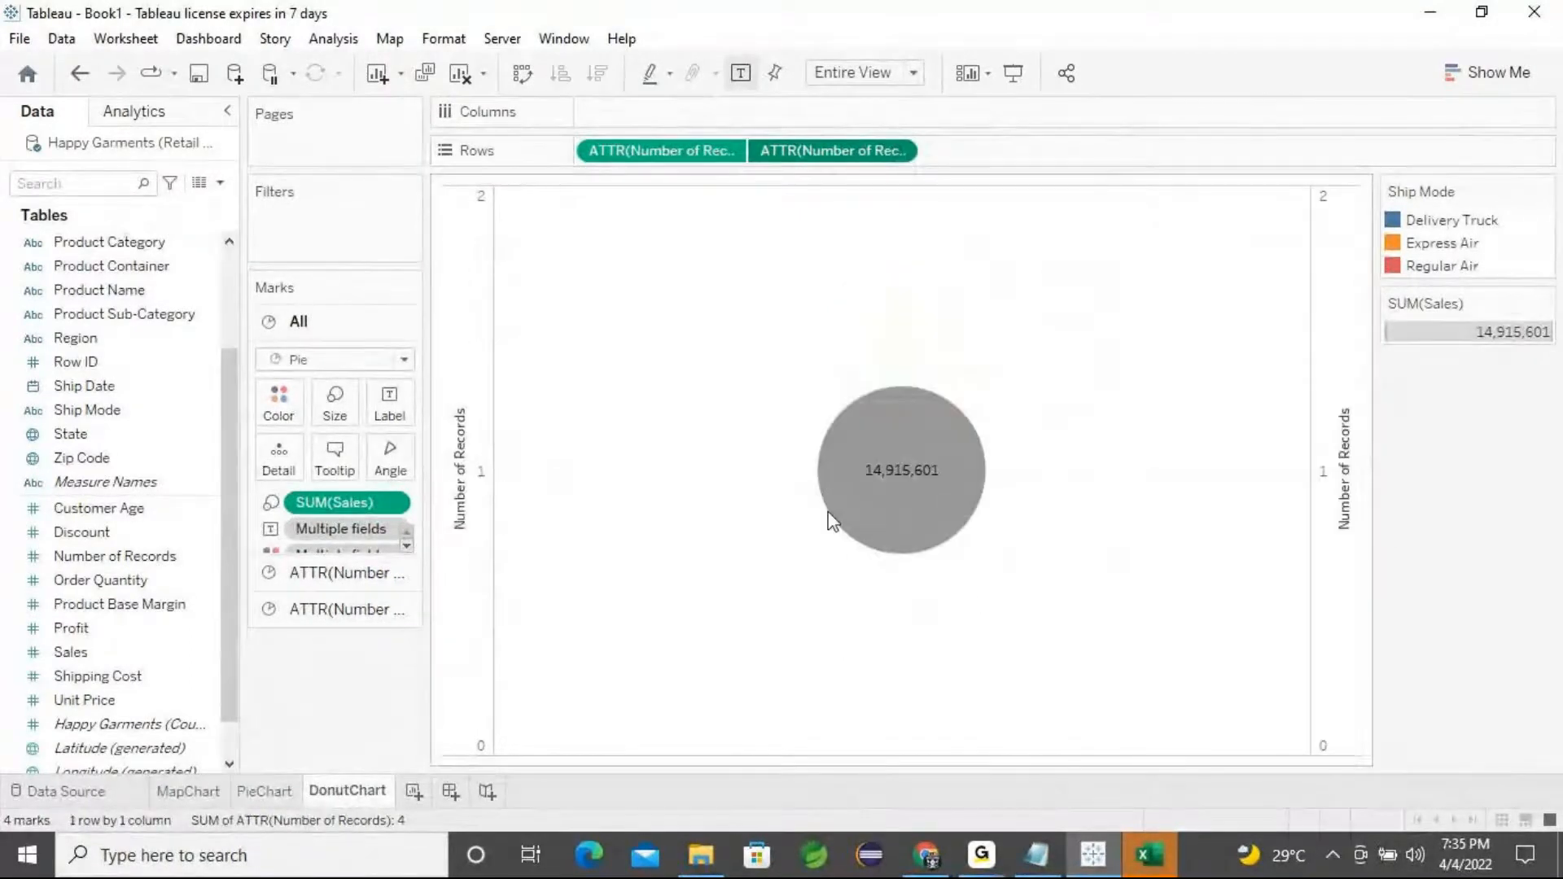
key("ctrl+z")
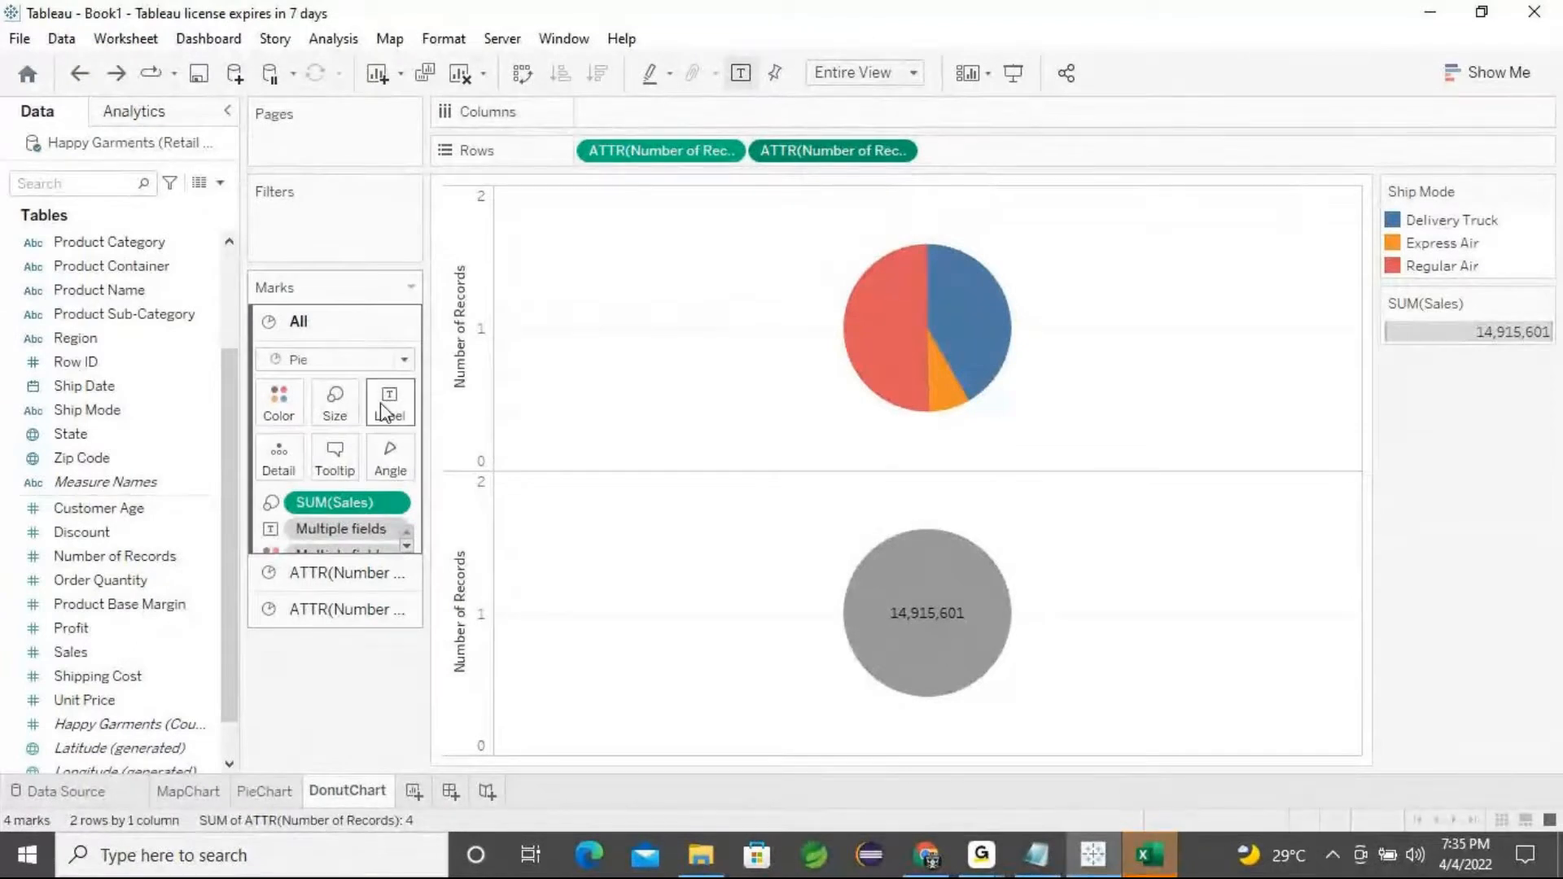
Enlarge the upper pie's mark size and slightly reduce the lower pie's mark size
left_click(352, 574)
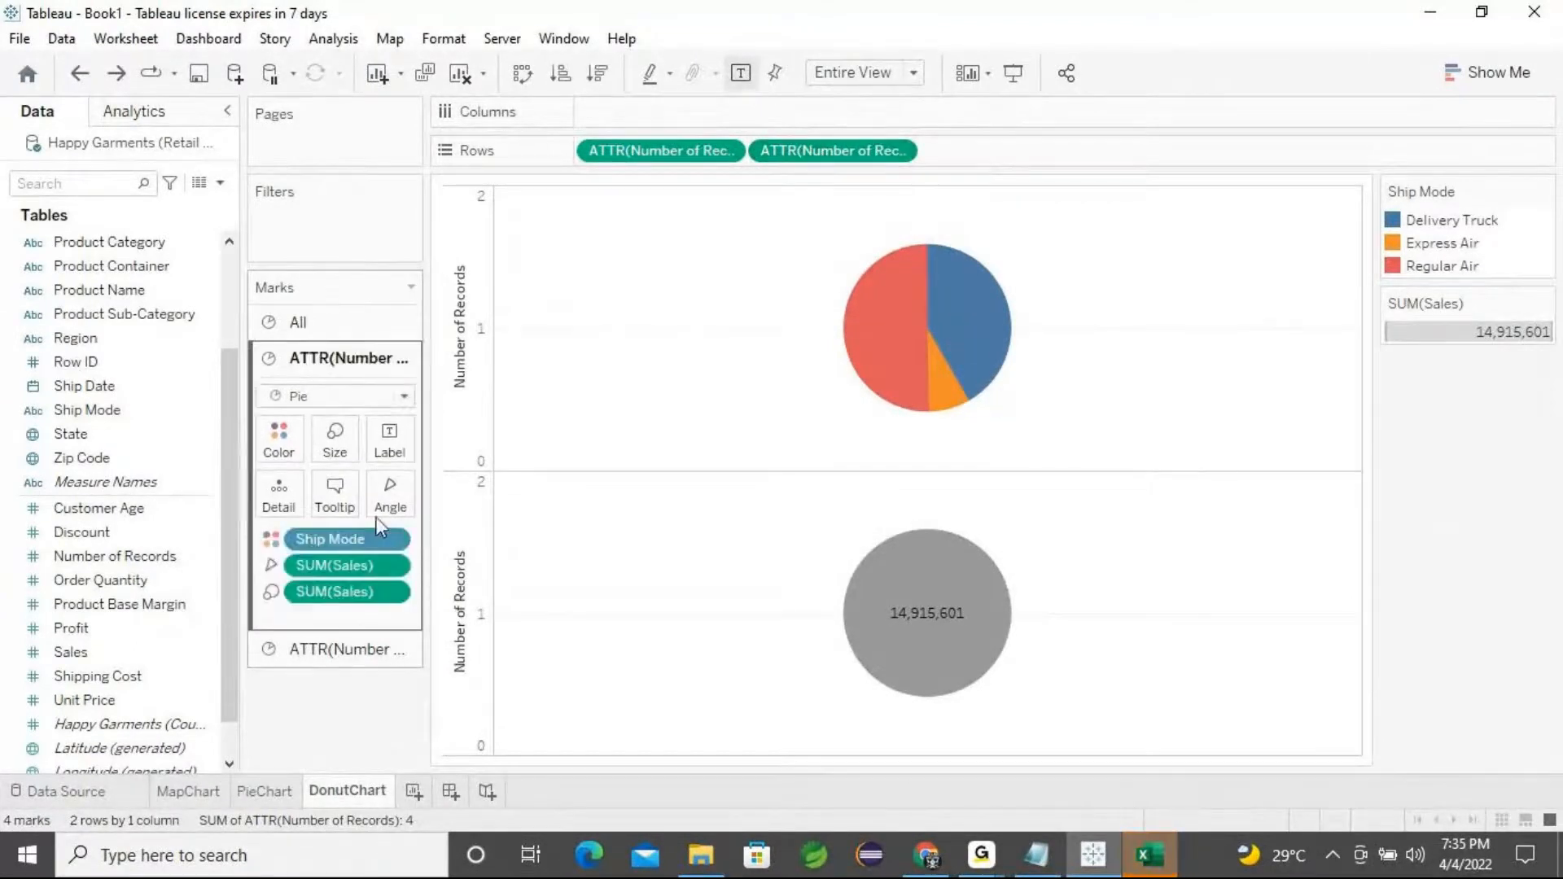
left_click(337, 445)
left_click_drag(417, 495, 440, 500)
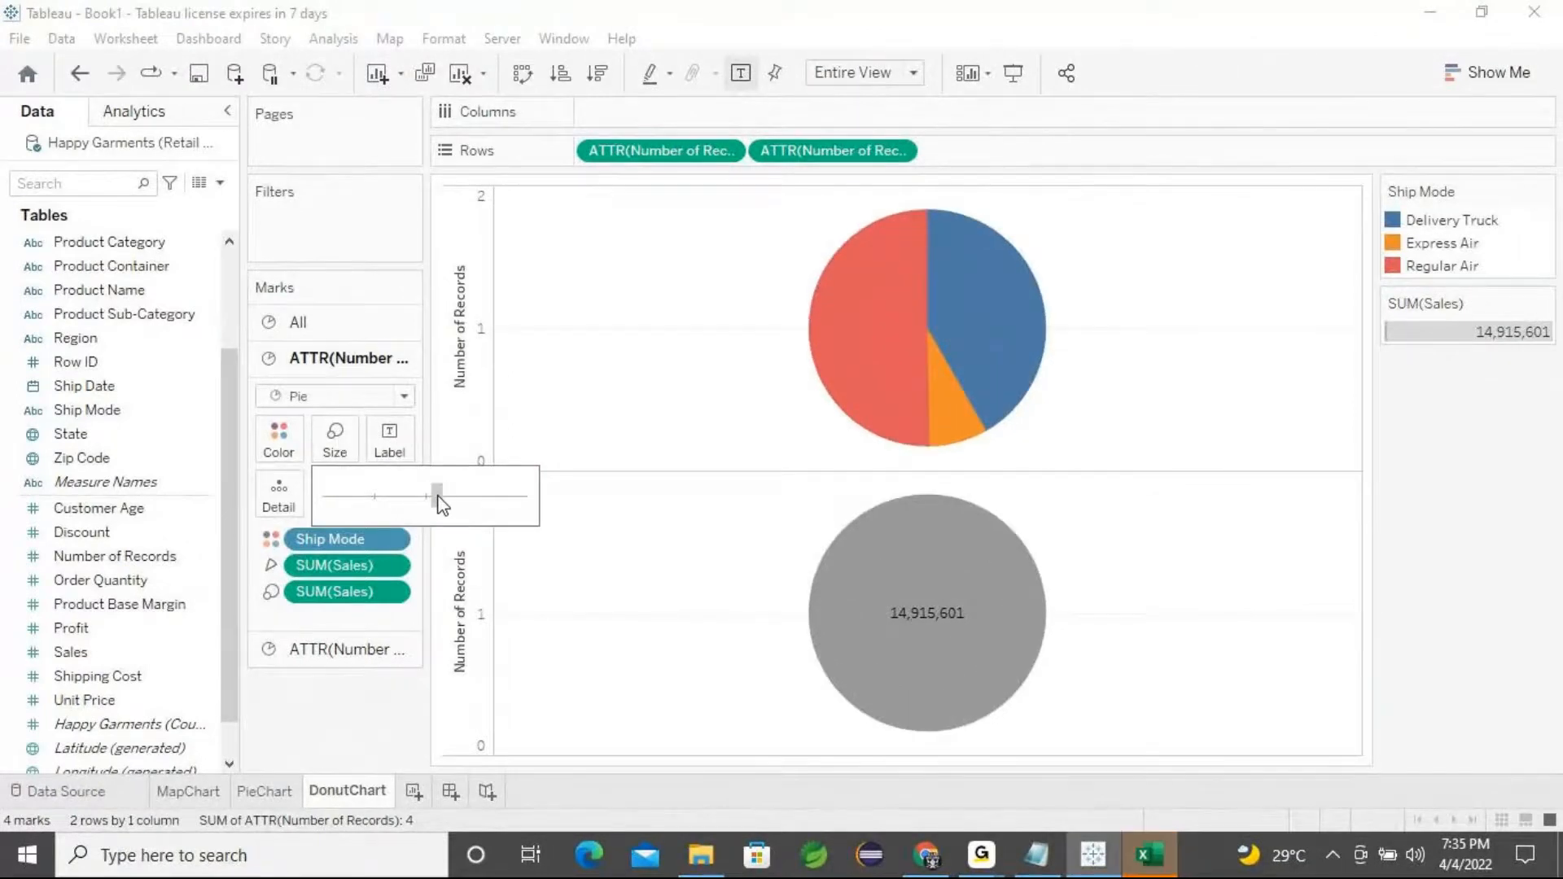
left_click(438, 498)
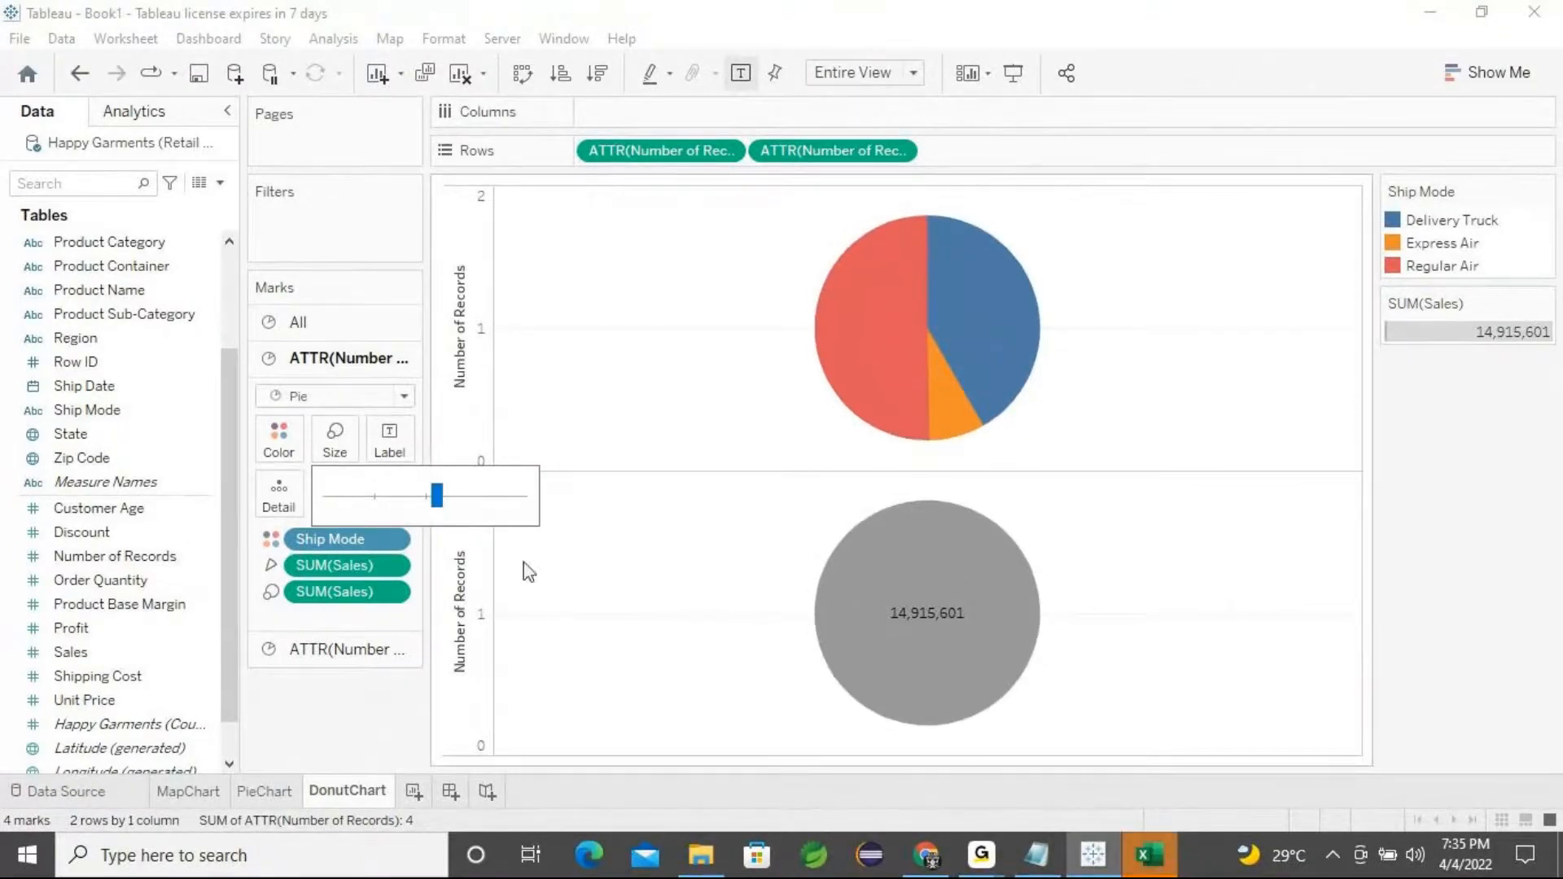
left_click(866, 639)
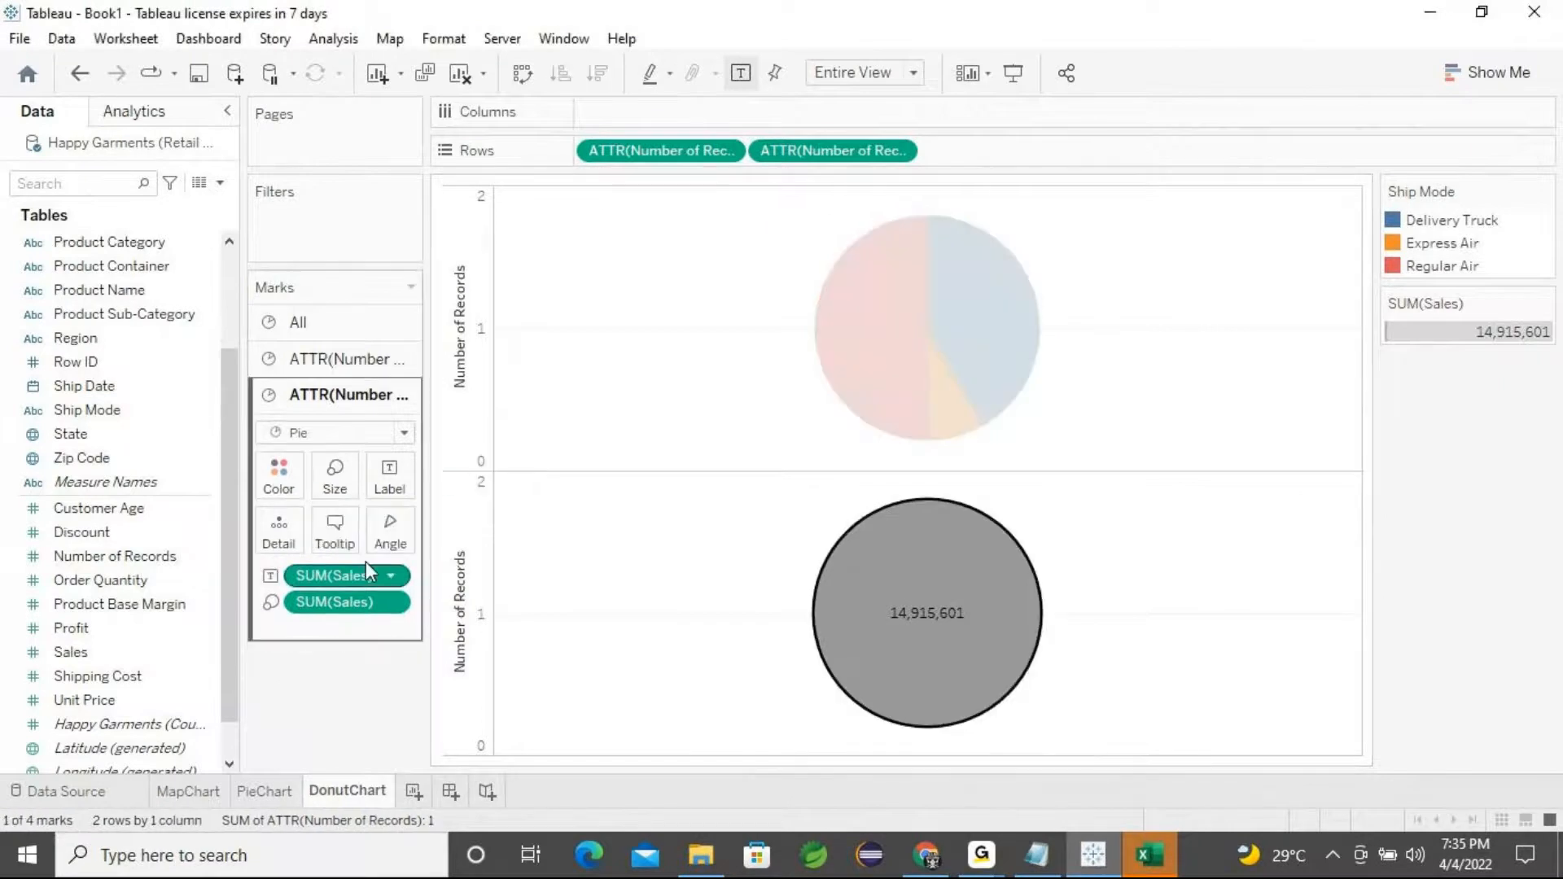
left_click(341, 489)
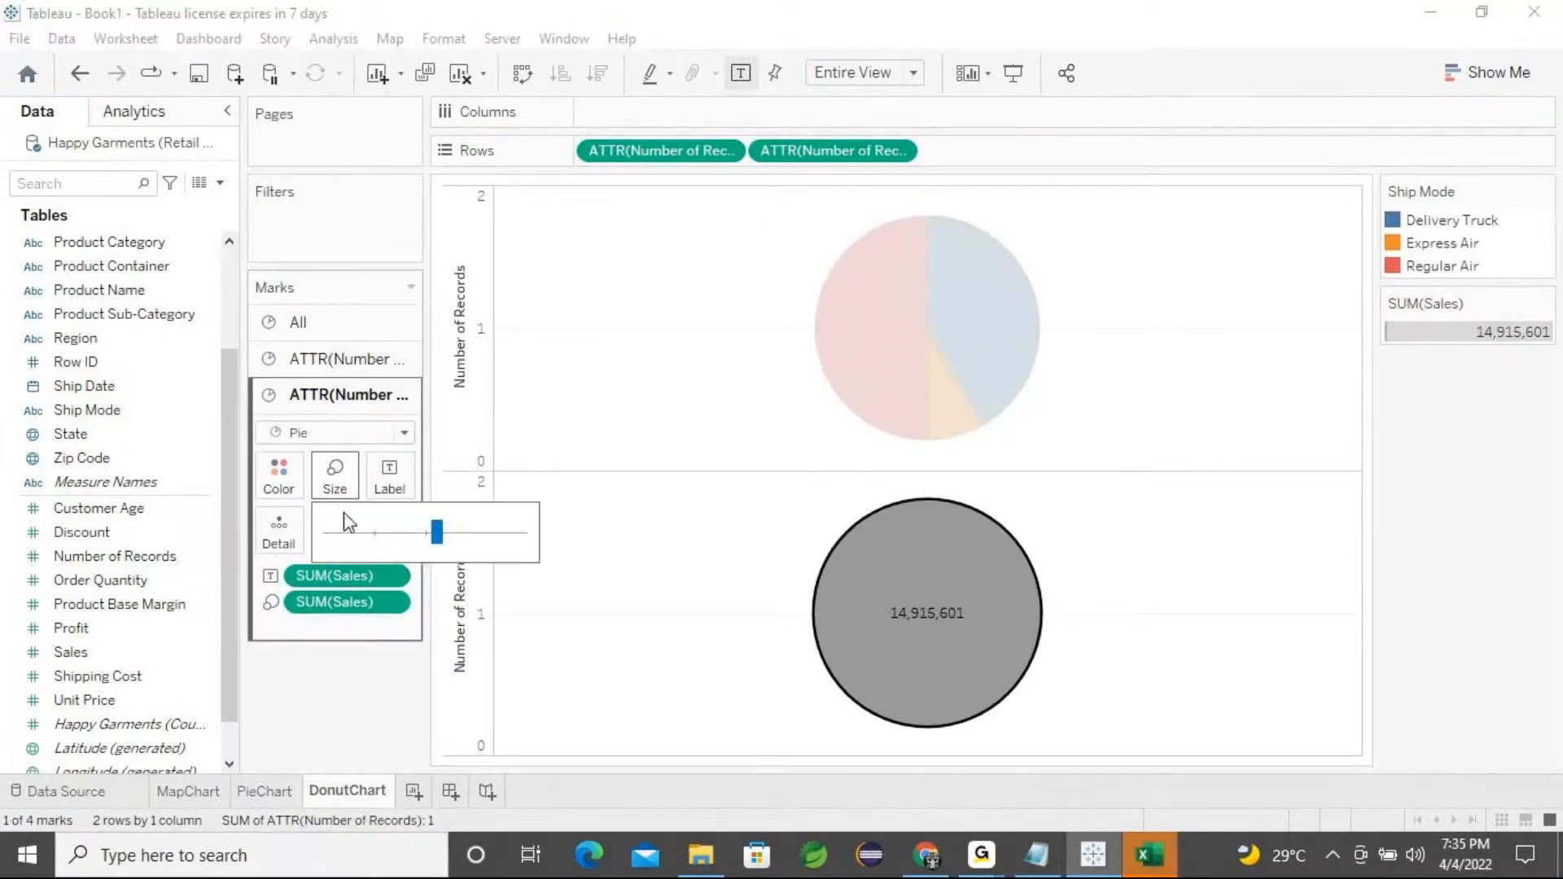
left_click_drag(412, 531, 403, 534)
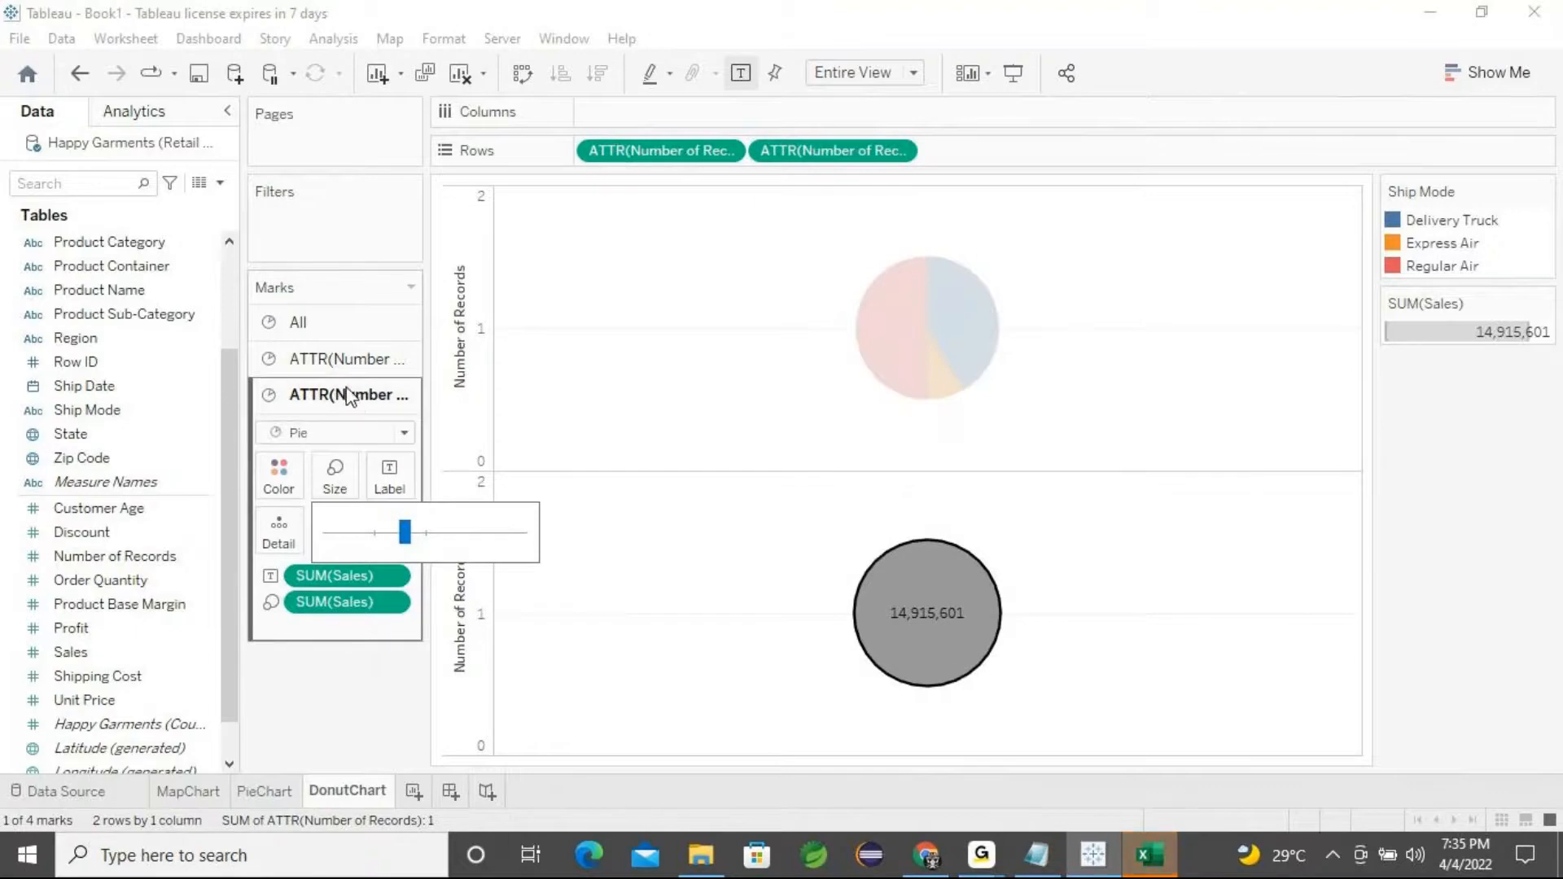
Inspect the All card and both Number of Records mark cards one after another
left_click(348, 361)
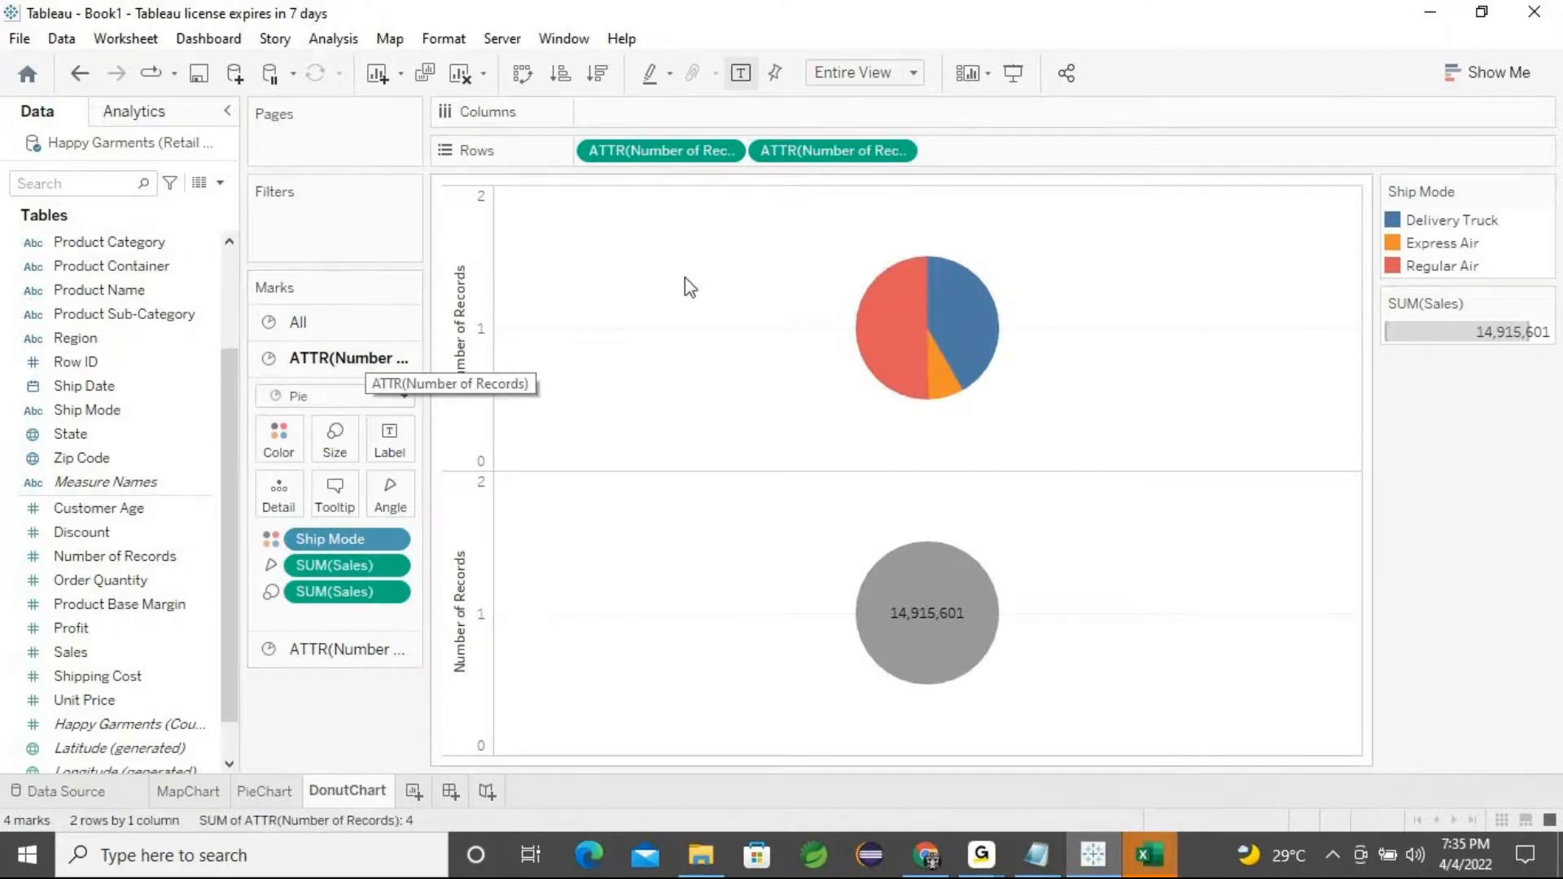
right_click(838, 157)
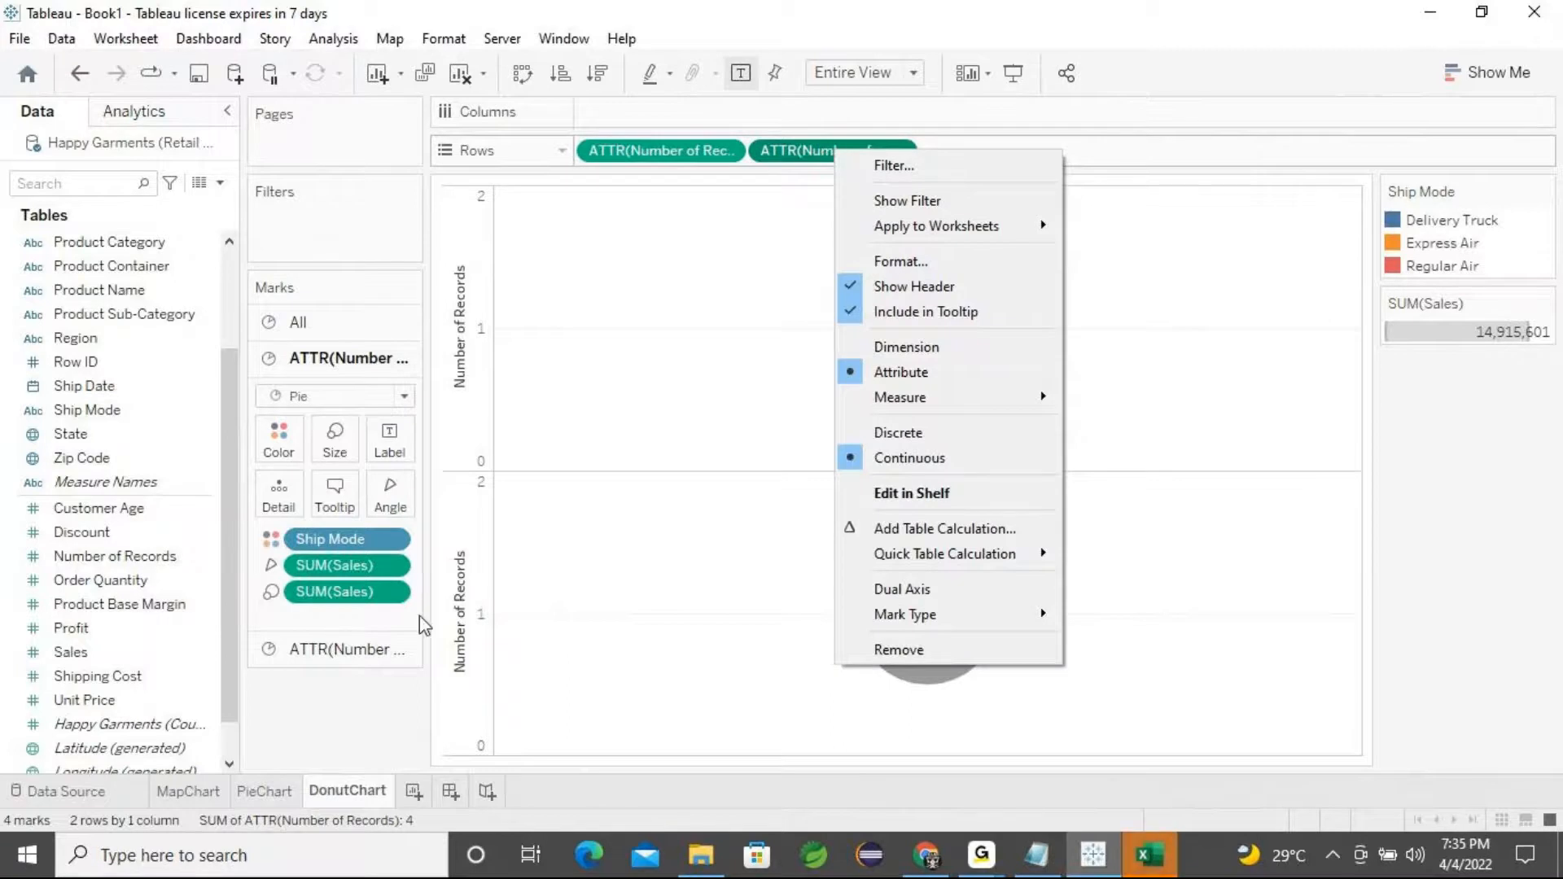
left_click(334, 701)
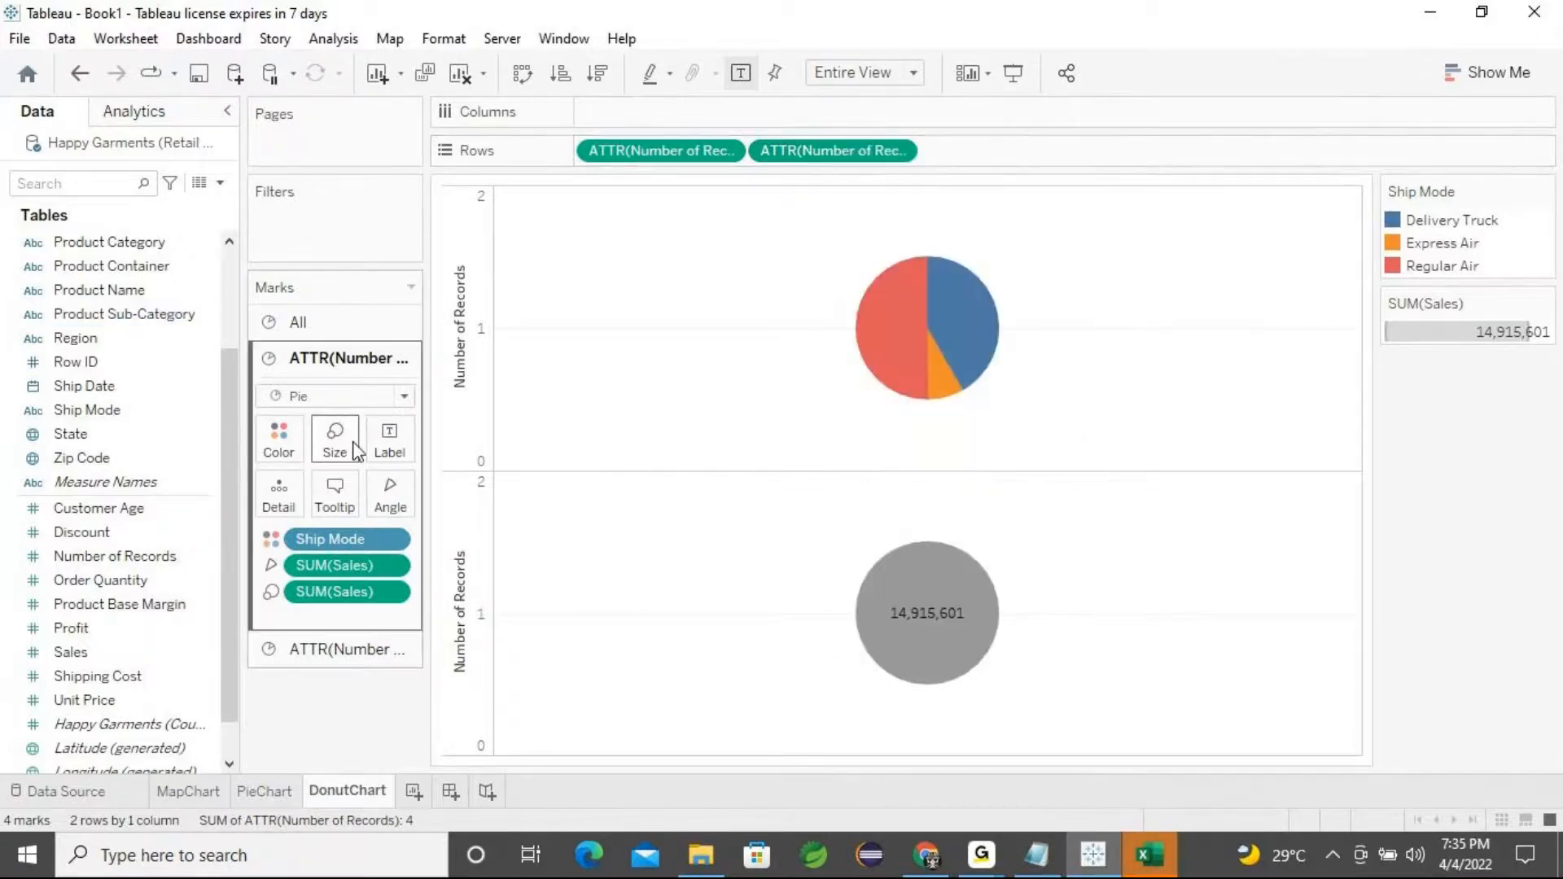
left_click(319, 317)
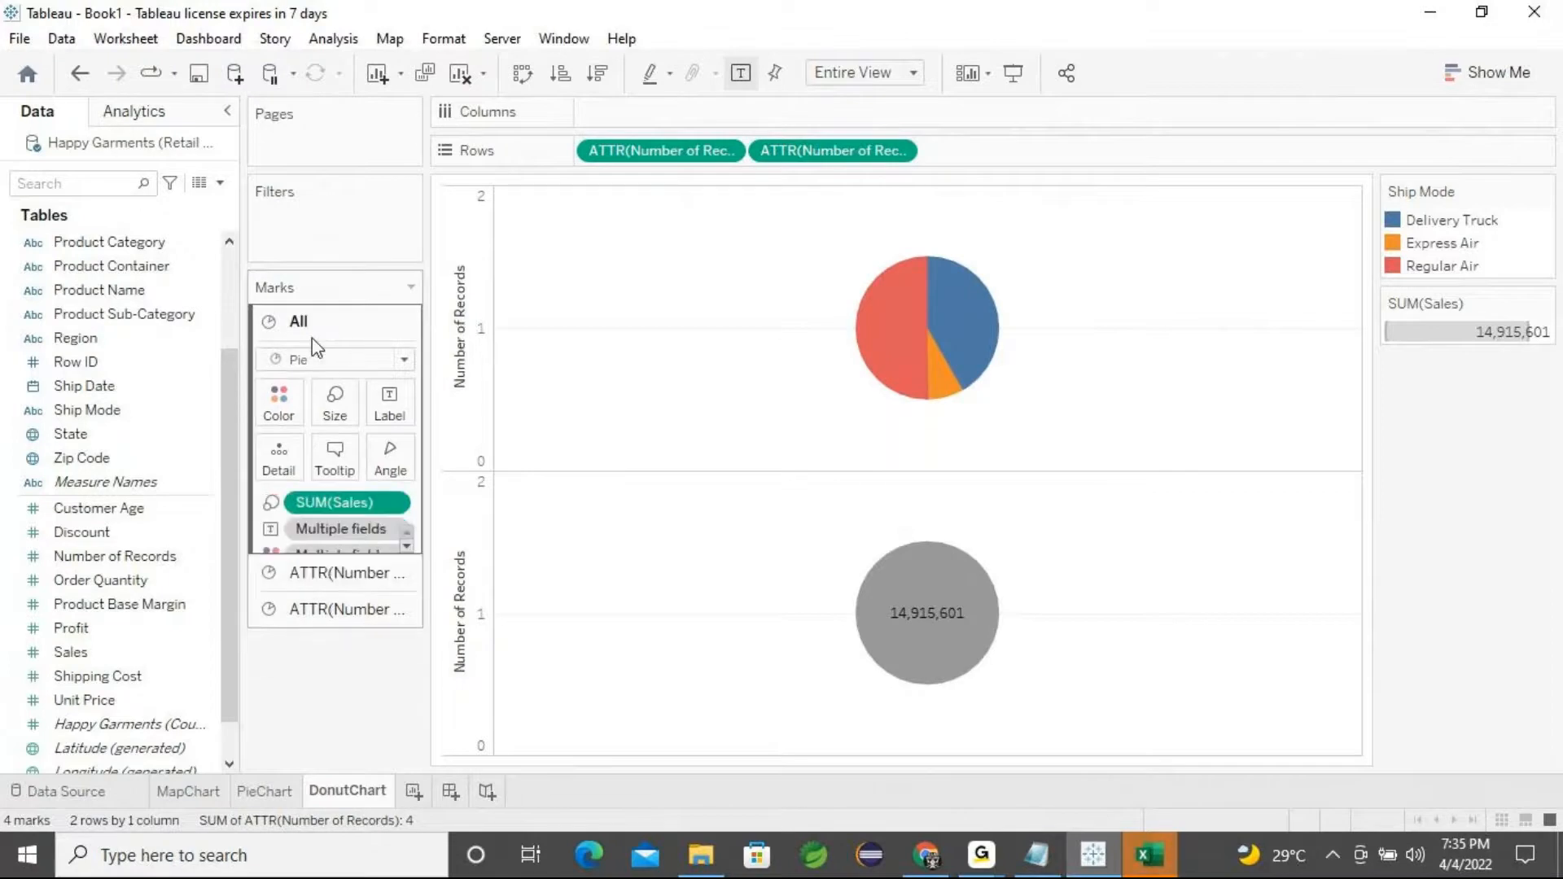
left_click(329, 576)
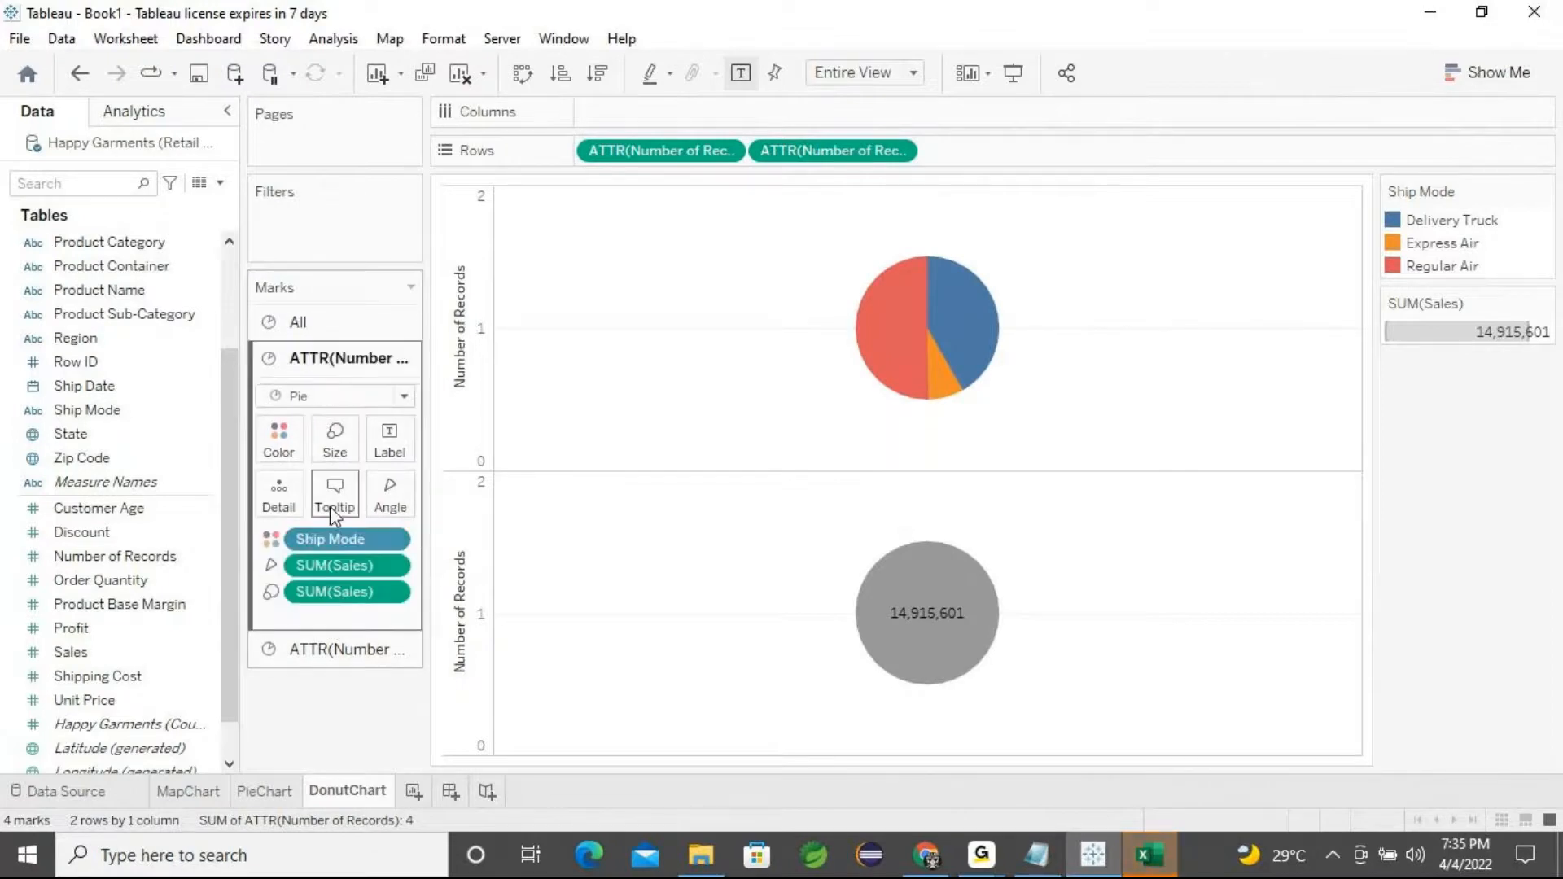
left_click(327, 655)
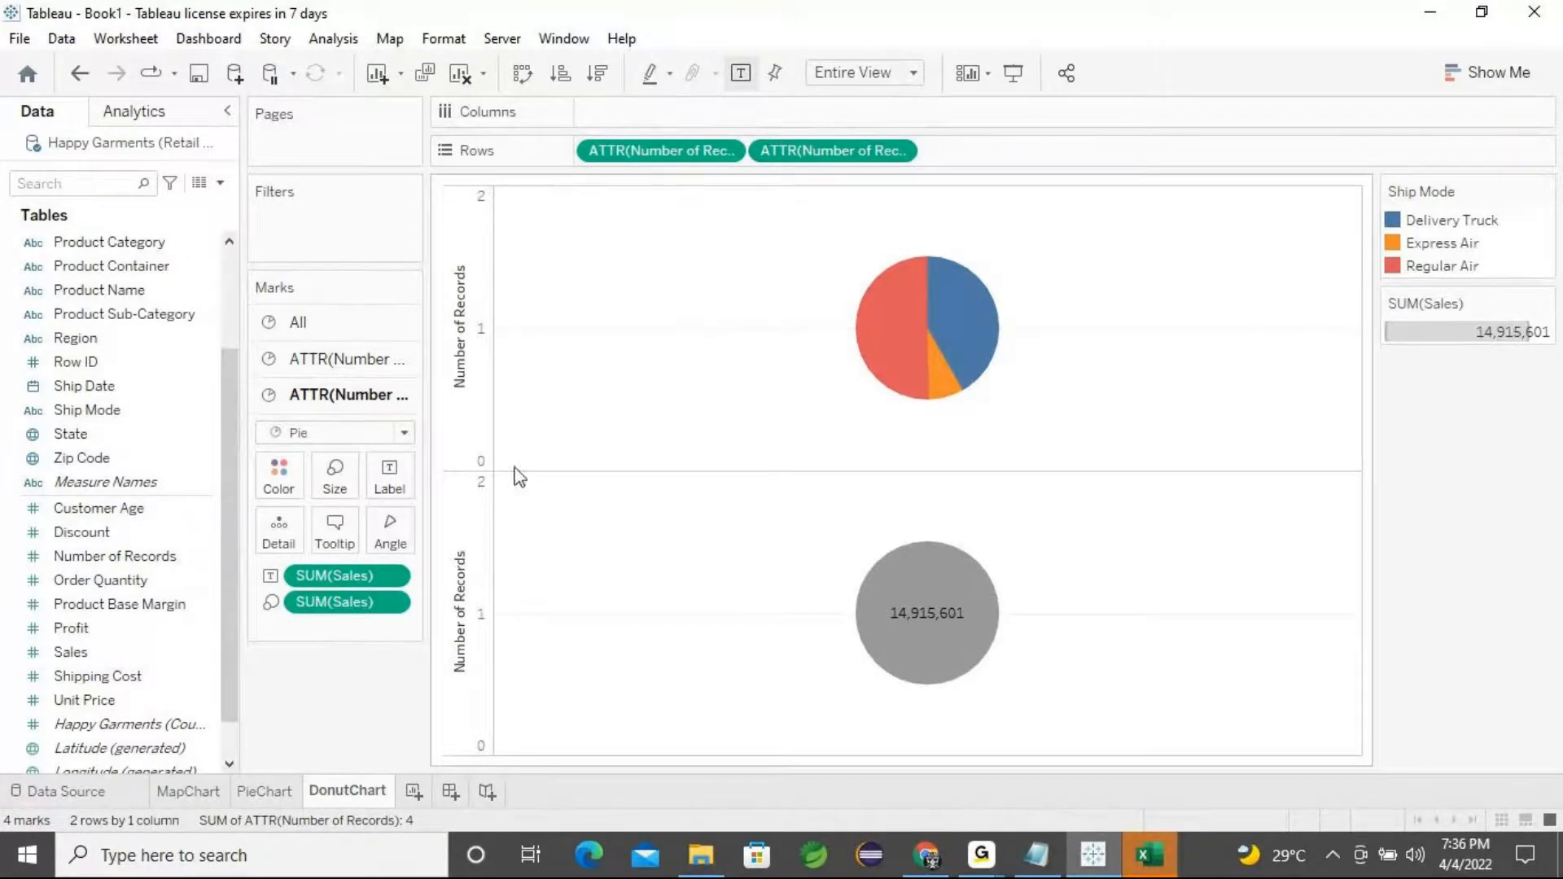
left_click(337, 363)
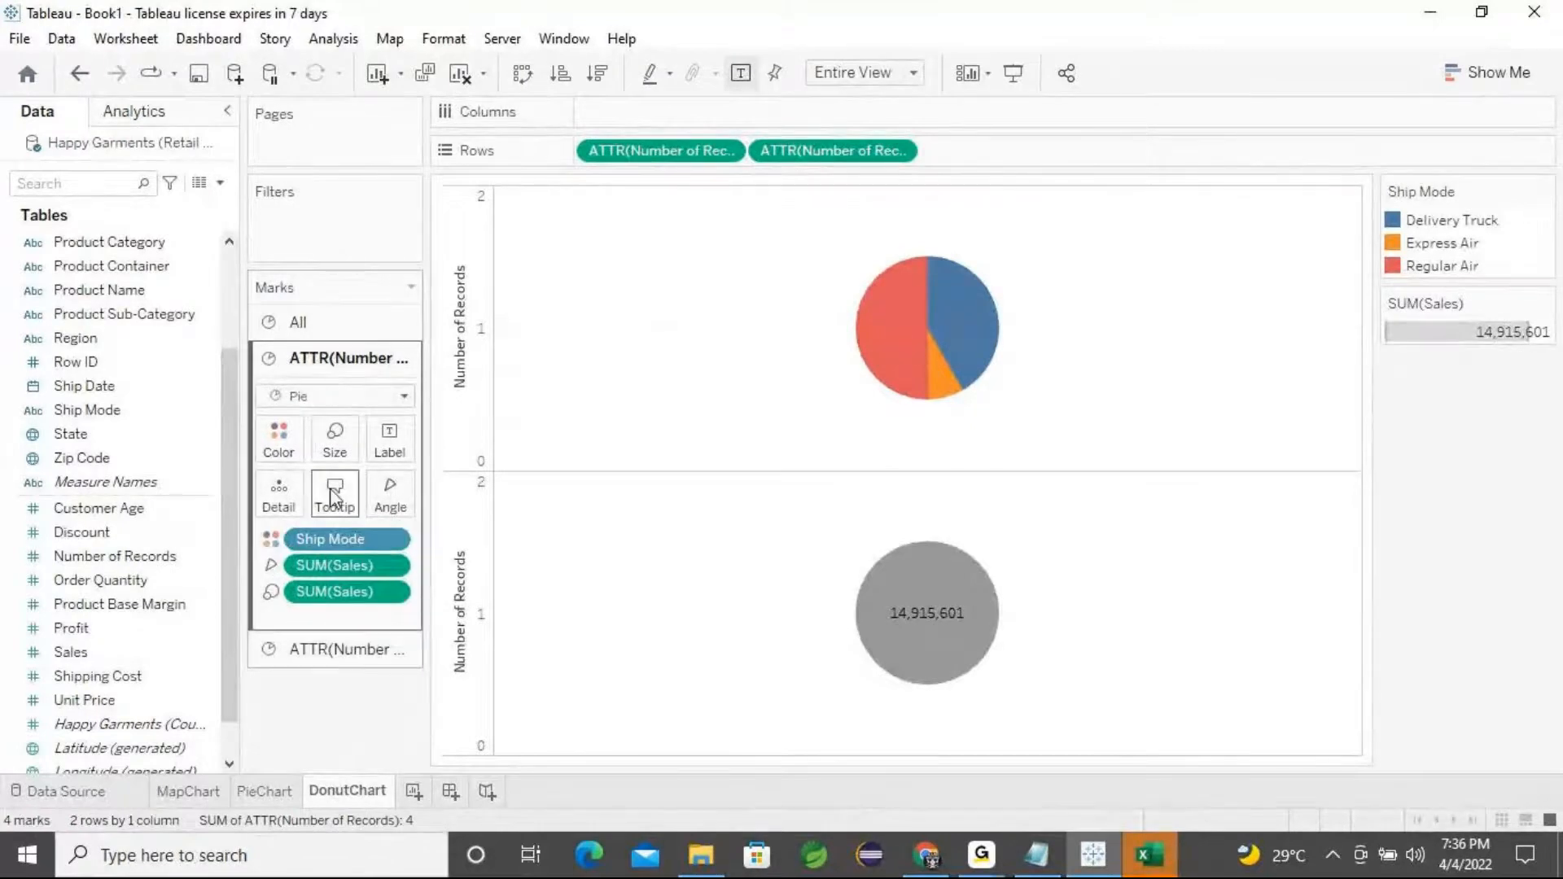
Enlarge the upper pie's mark size further
left_click(334, 440)
left_click_drag(410, 503, 425, 505)
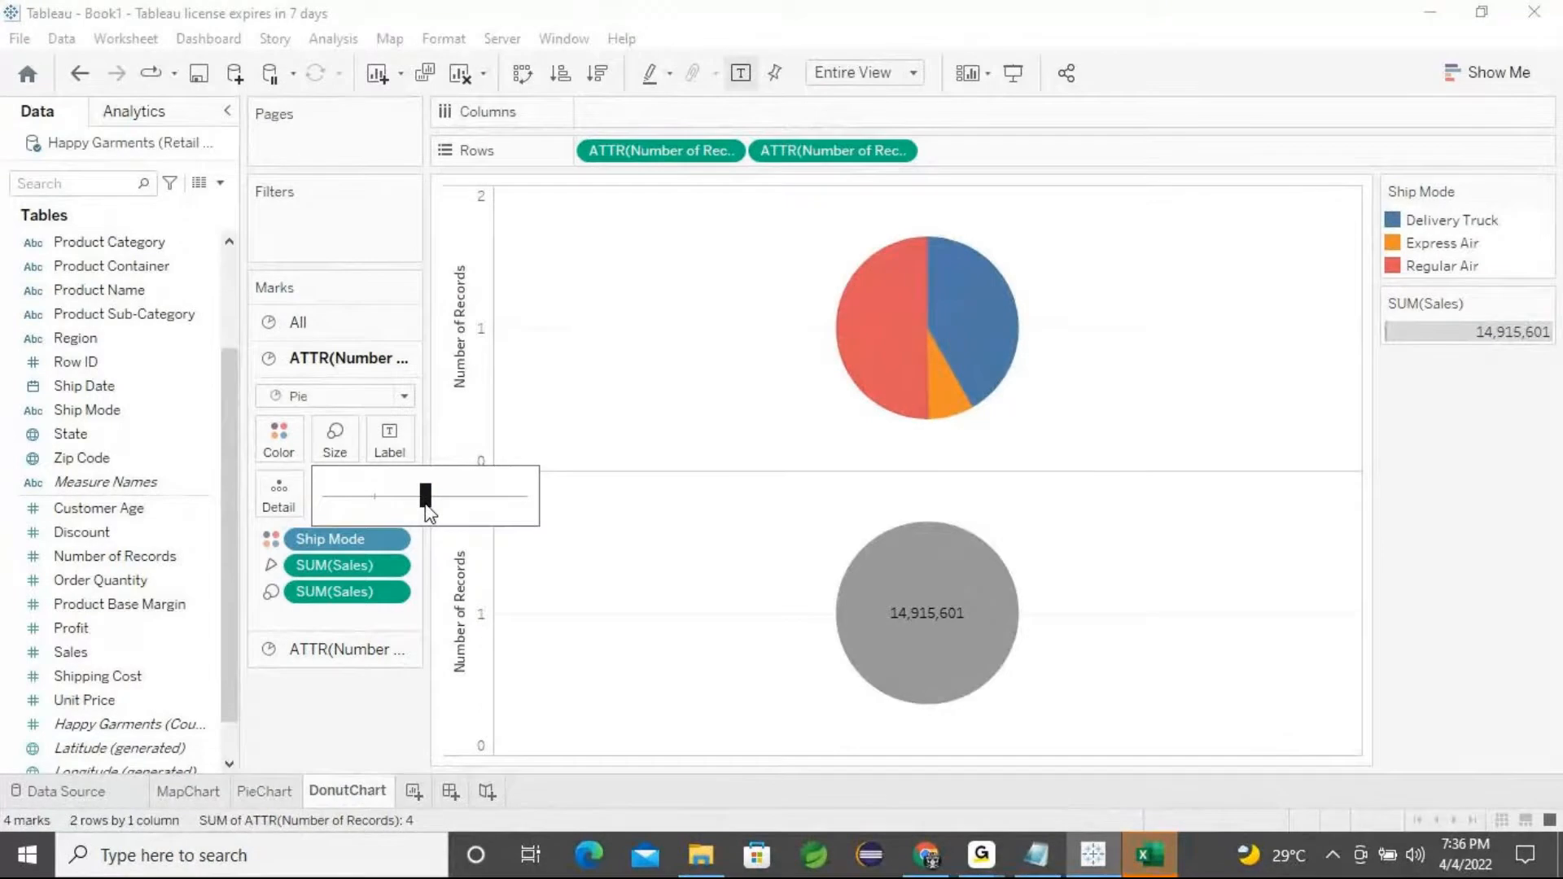
left_click(354, 691)
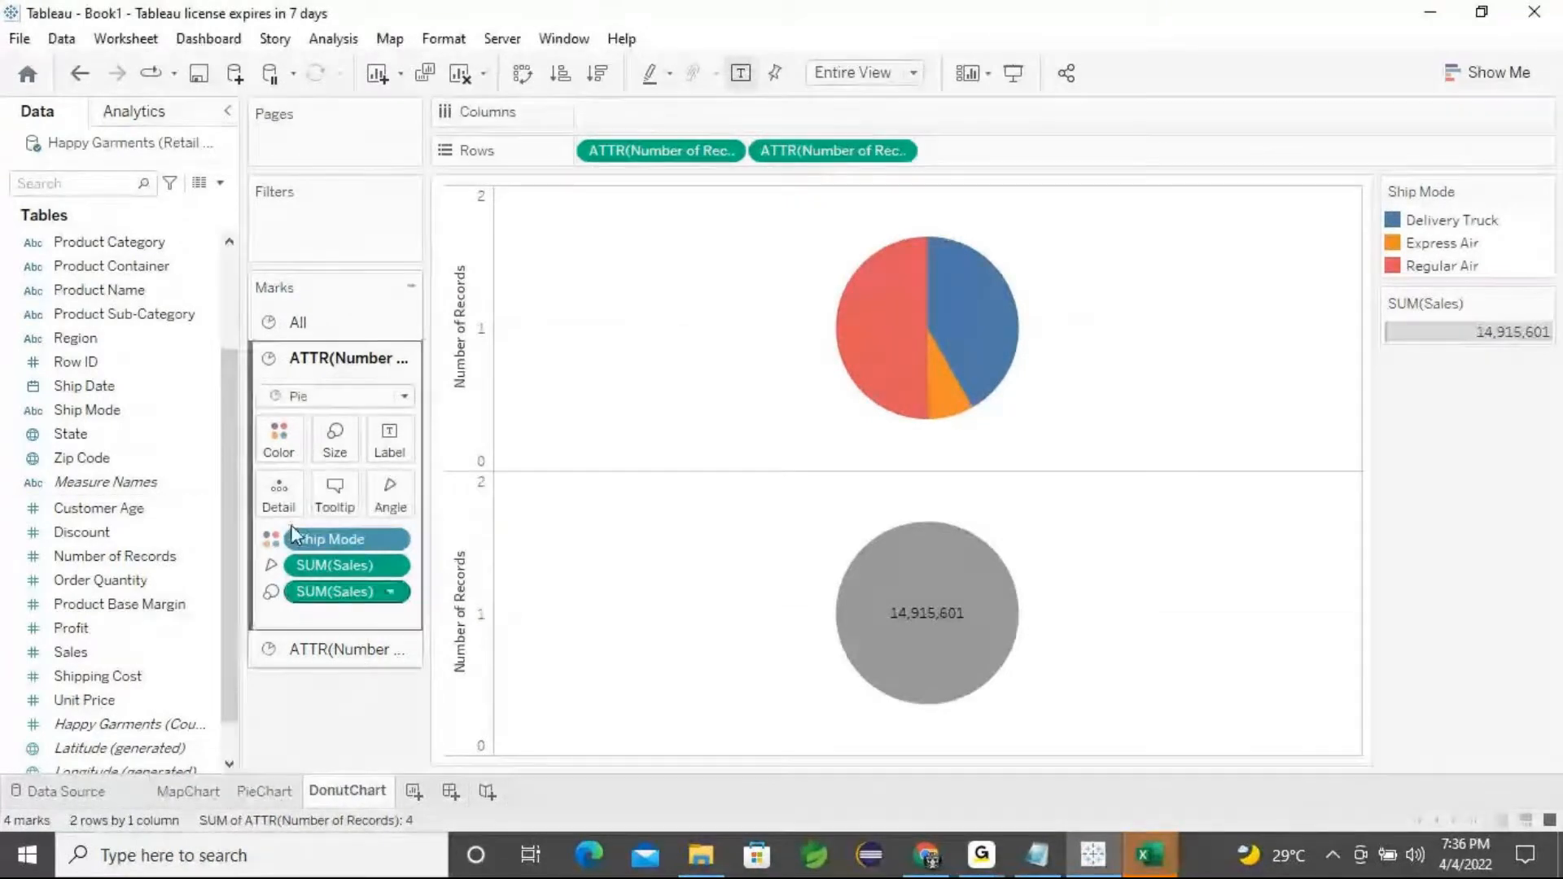
Remove SUM(Sales) from the lower pie's size and reduce the lower pie's mark size
left_click(328, 649)
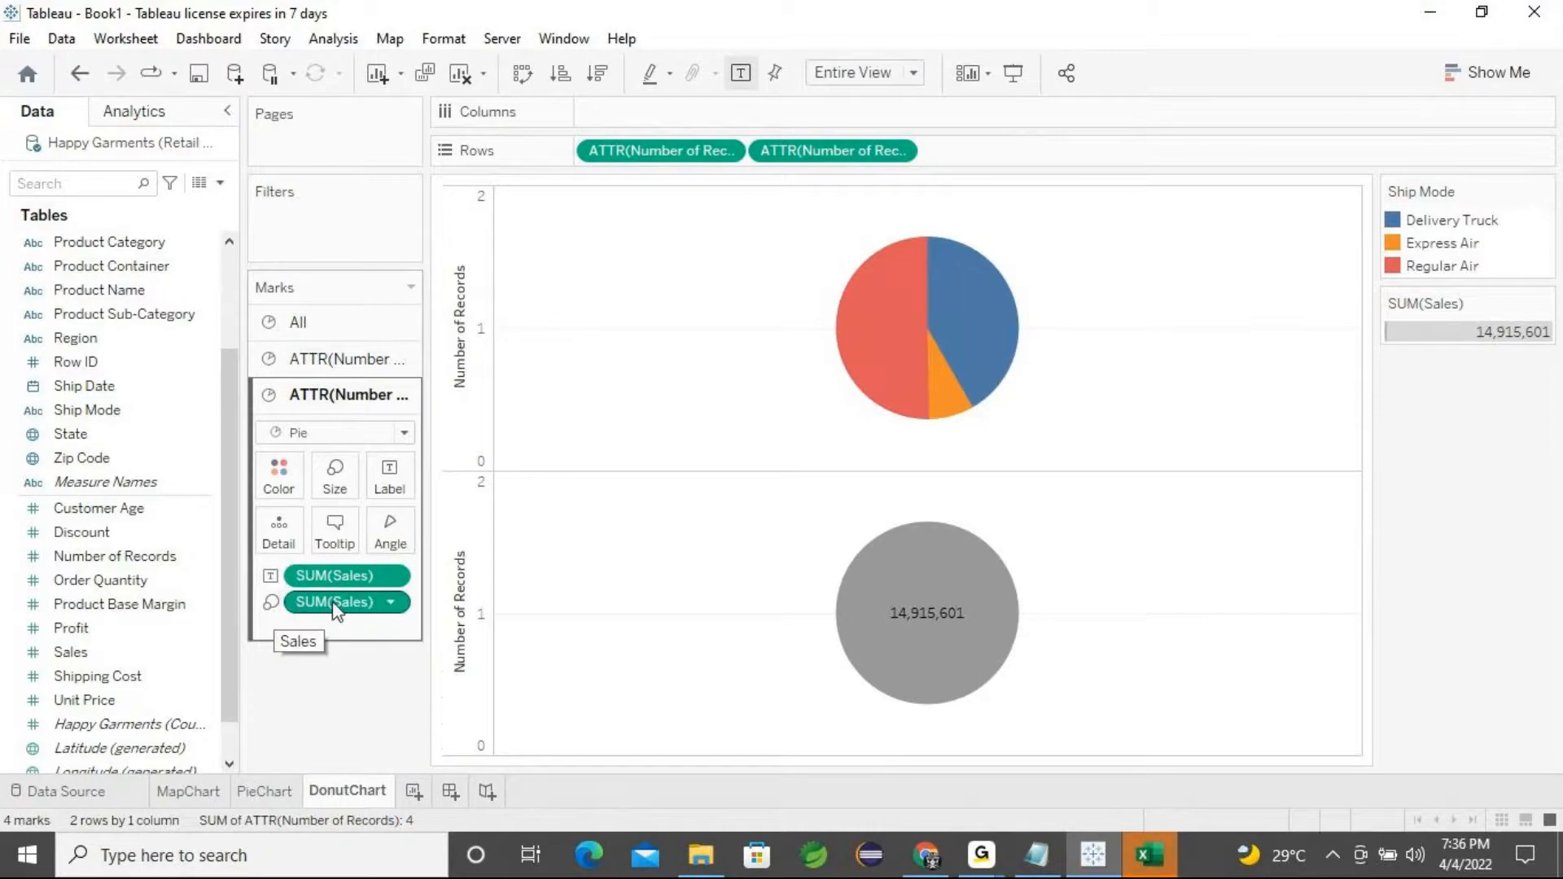
left_click_drag(335, 603, 333, 698)
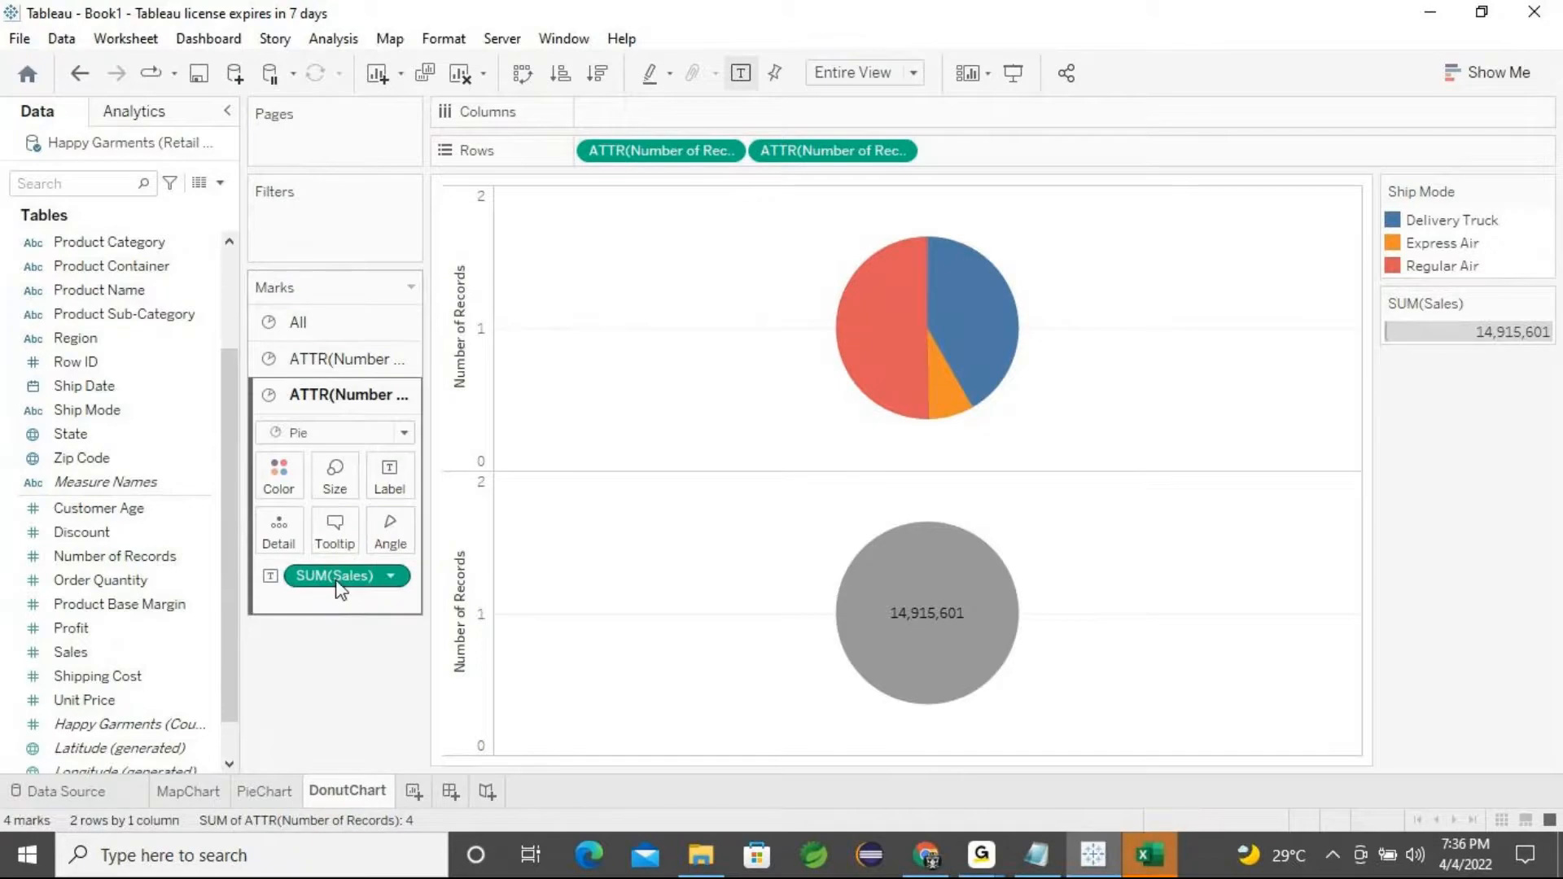
left_click(340, 493)
left_click_drag(423, 531, 385, 551)
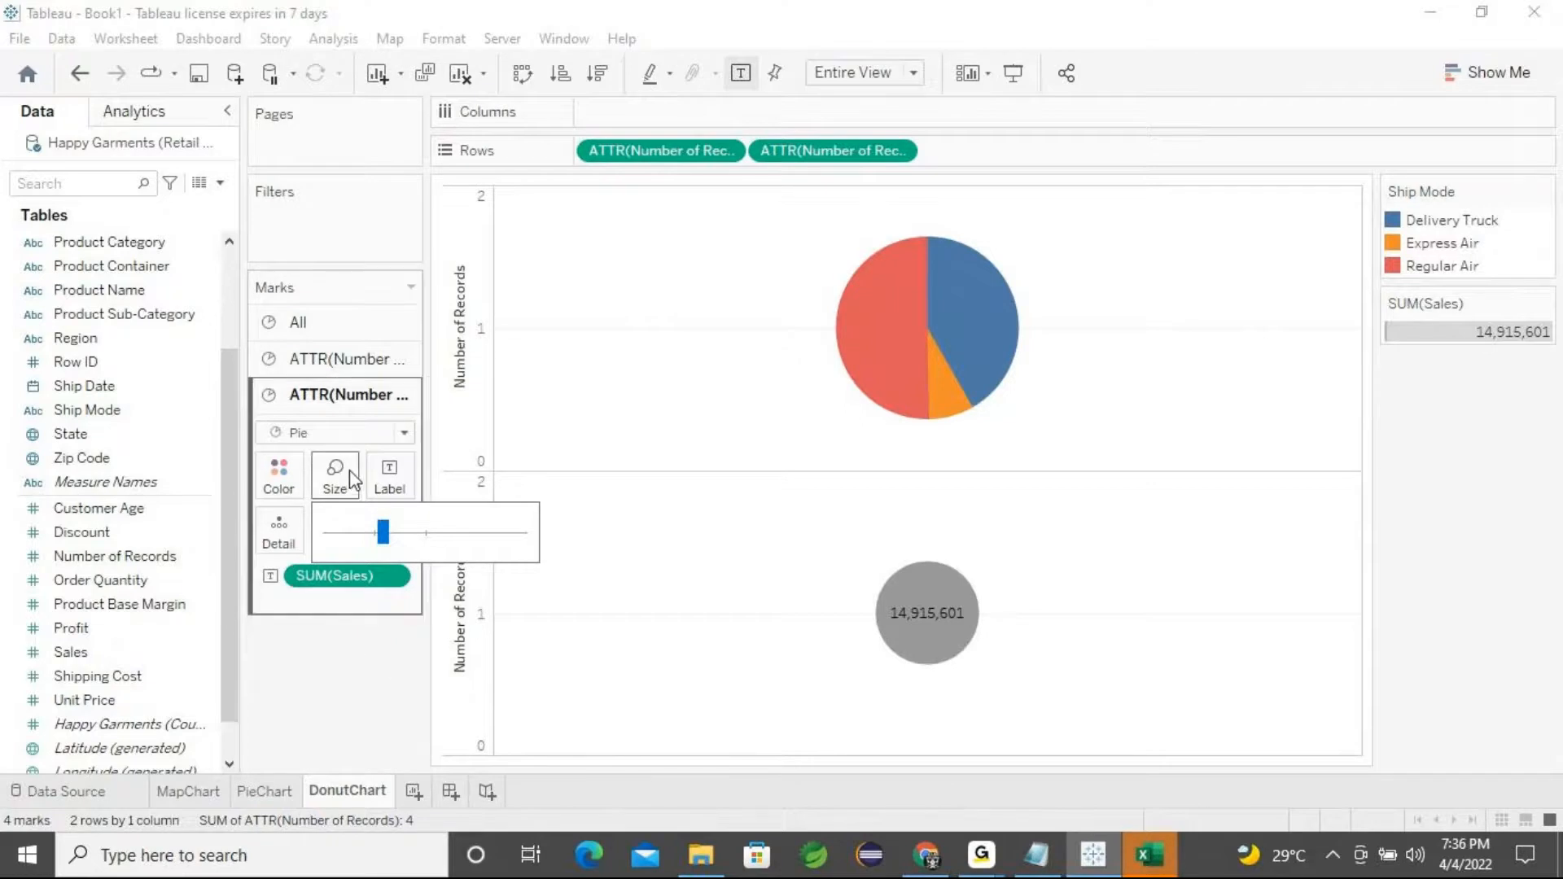
left_click(340, 401)
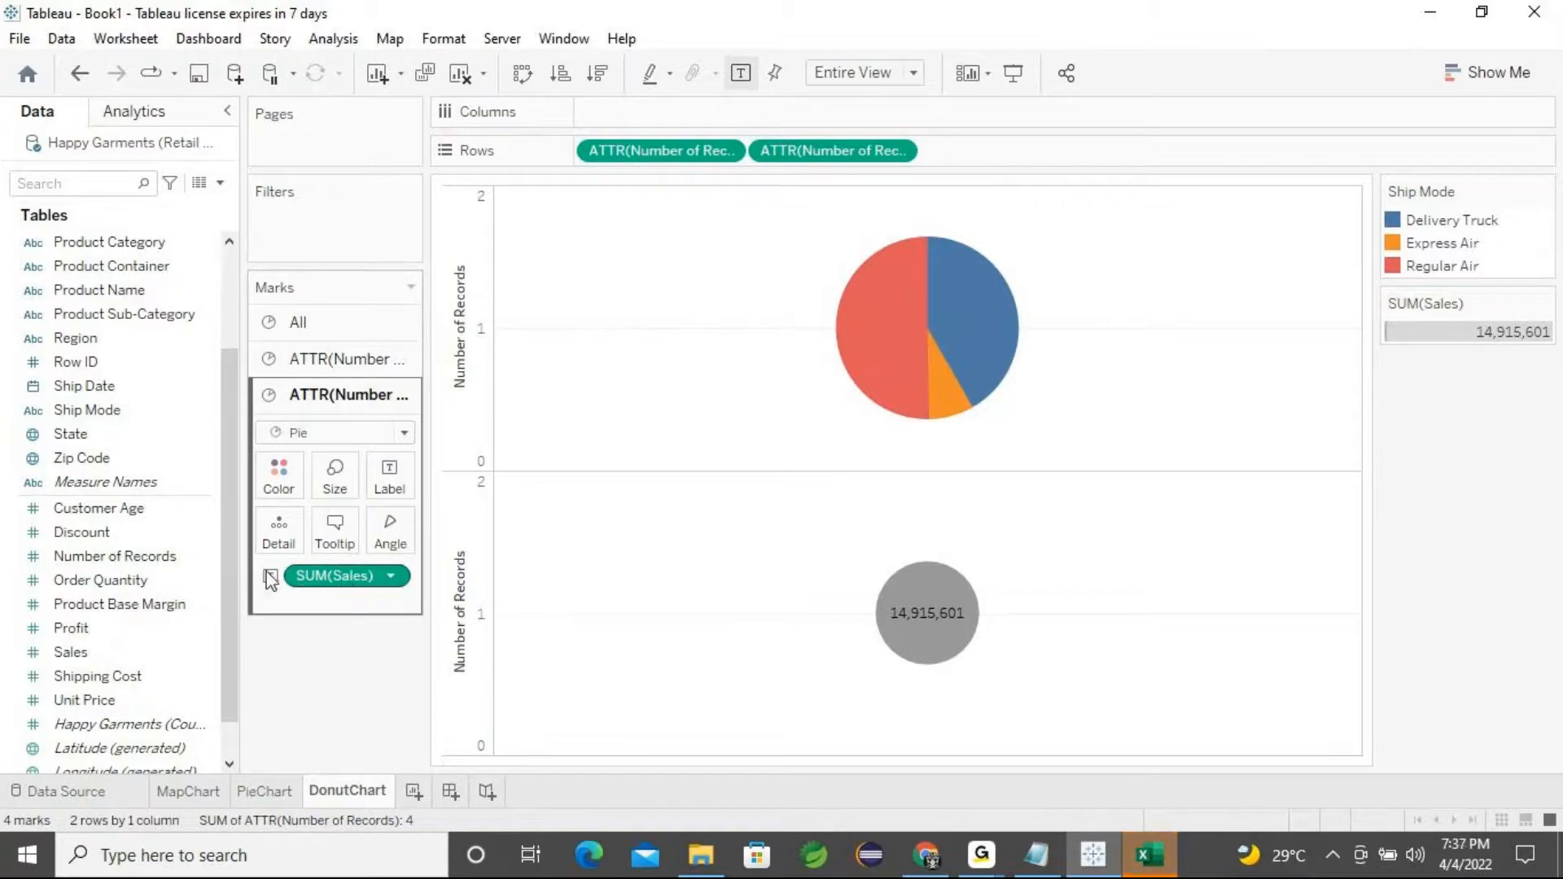
Add Sales to the lower mark card's size, adjust the size, and remove it again
left_click_drag(101, 658, 339, 487)
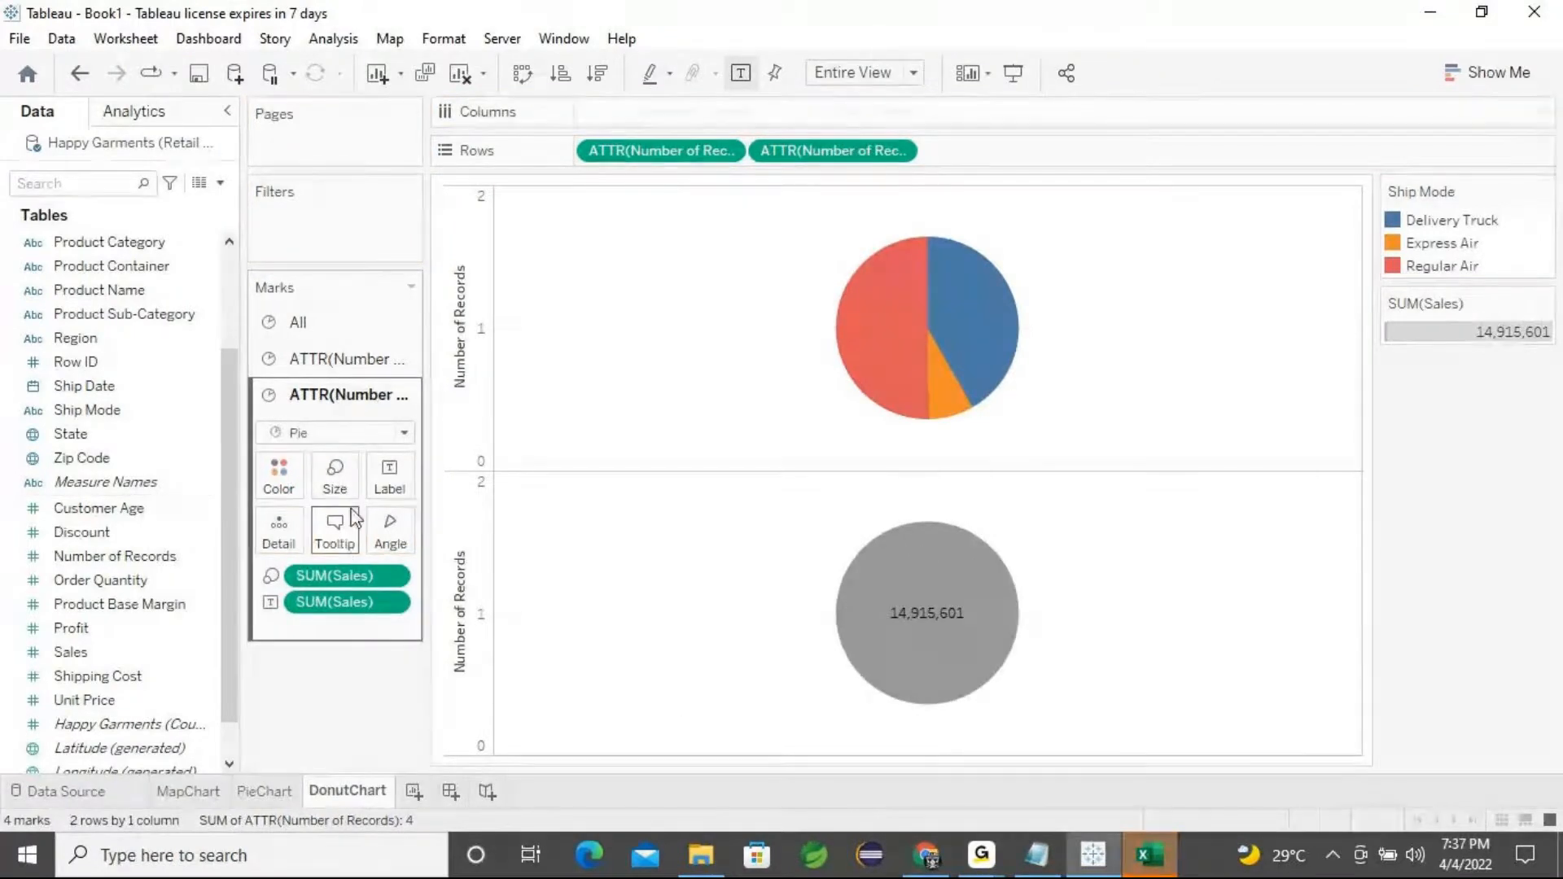
left_click(334, 478)
left_click_drag(440, 543, 429, 540)
left_click(358, 669)
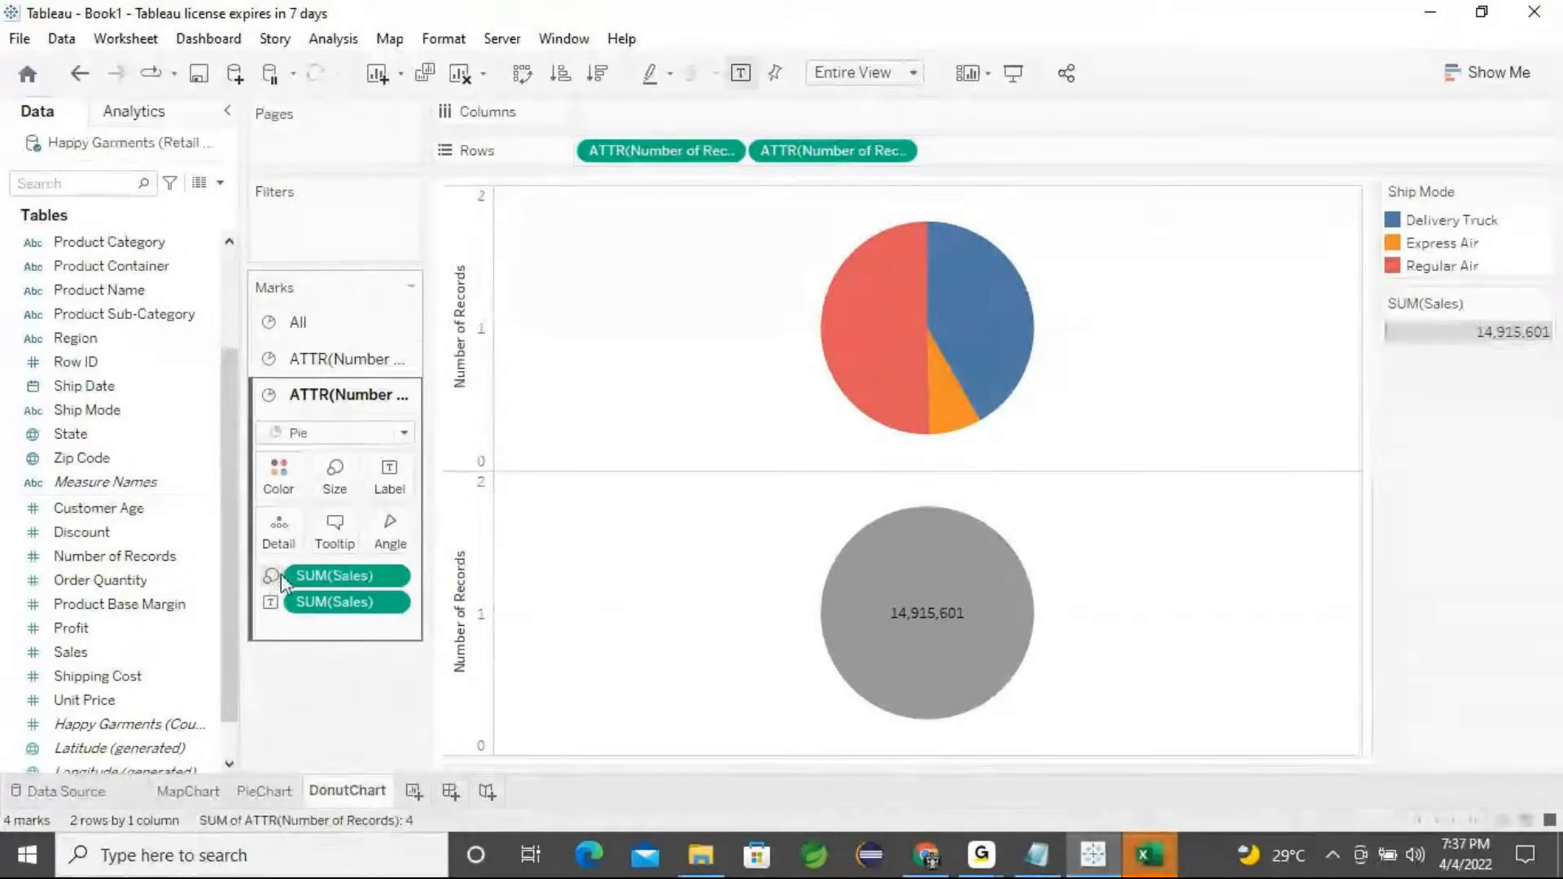
left_click_drag(301, 574, 317, 728)
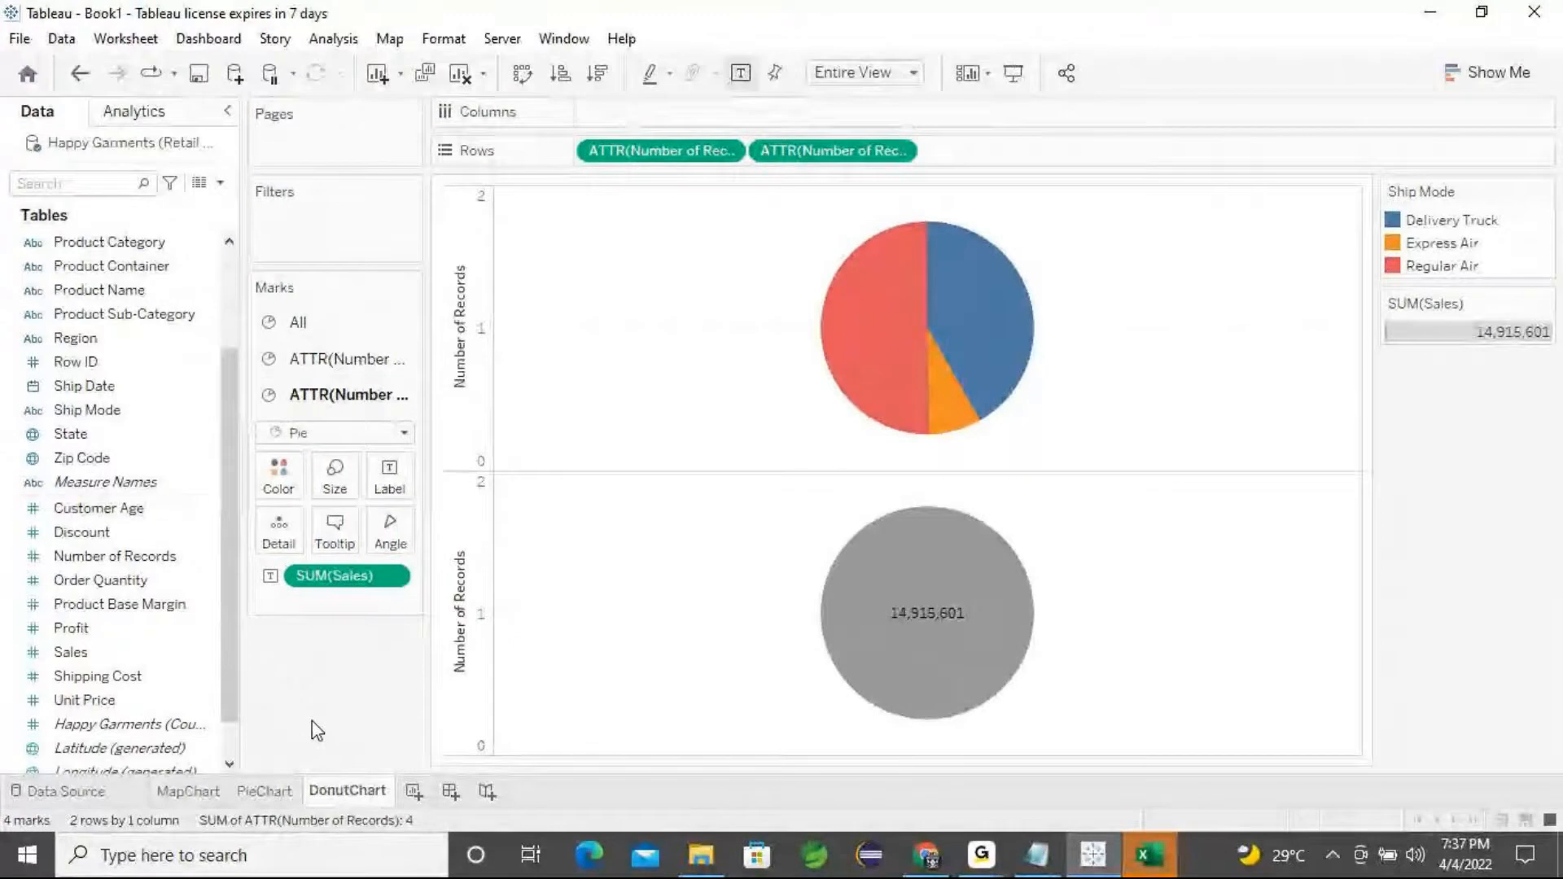
Shrink the lower pie's mark size to make a small centre circle
left_click(335, 476)
left_click_drag(432, 531, 381, 539)
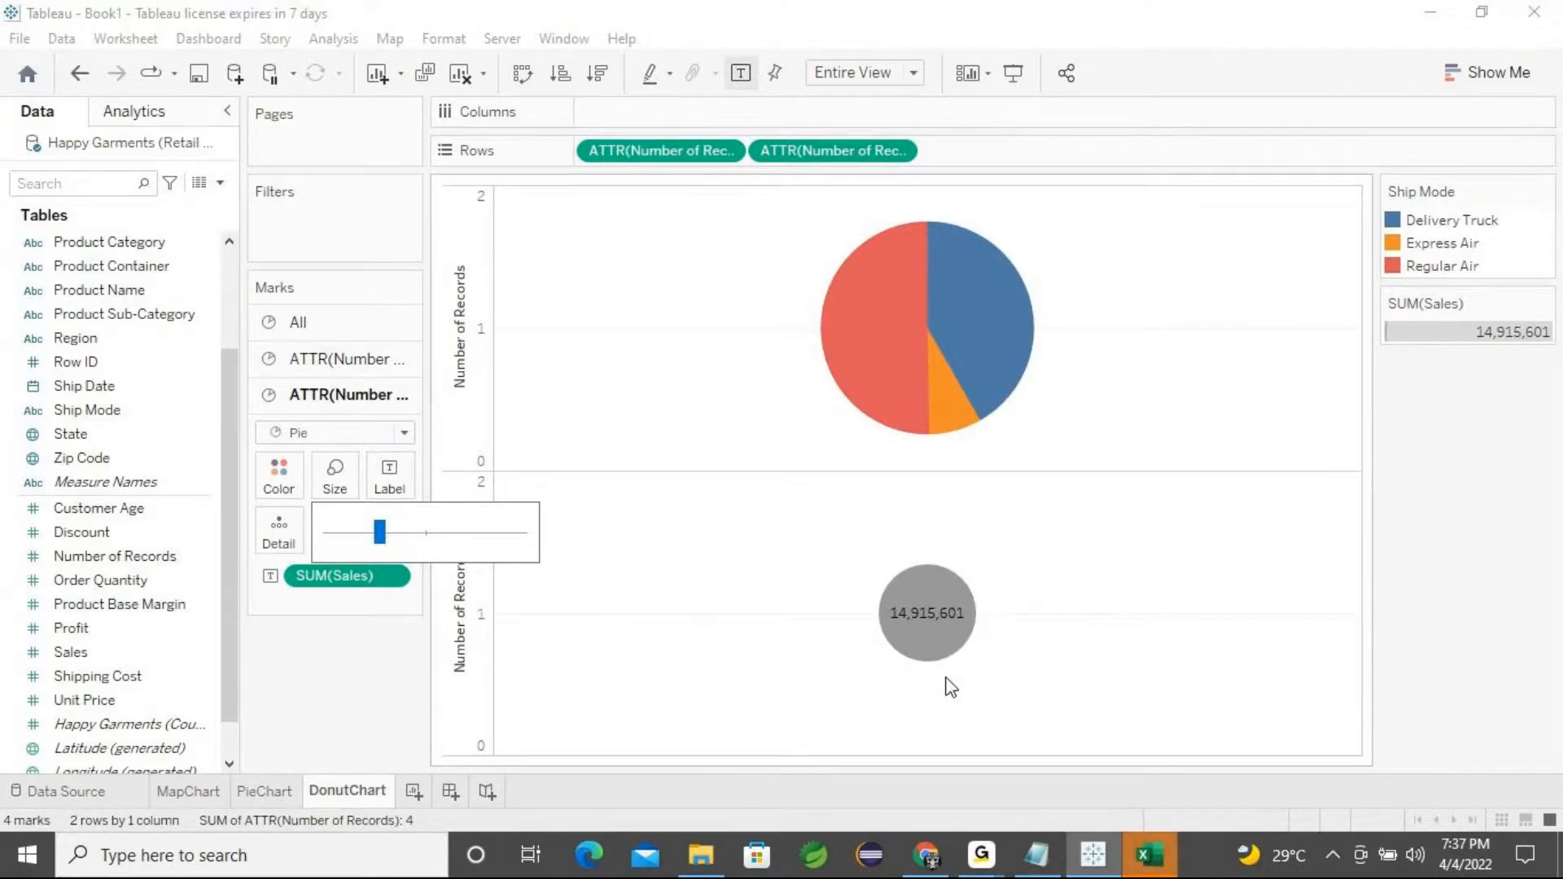
mouse_move(867, 407)
Combine the two Number of Records axes as a dual axis to form the donut chart
left_click(388, 329)
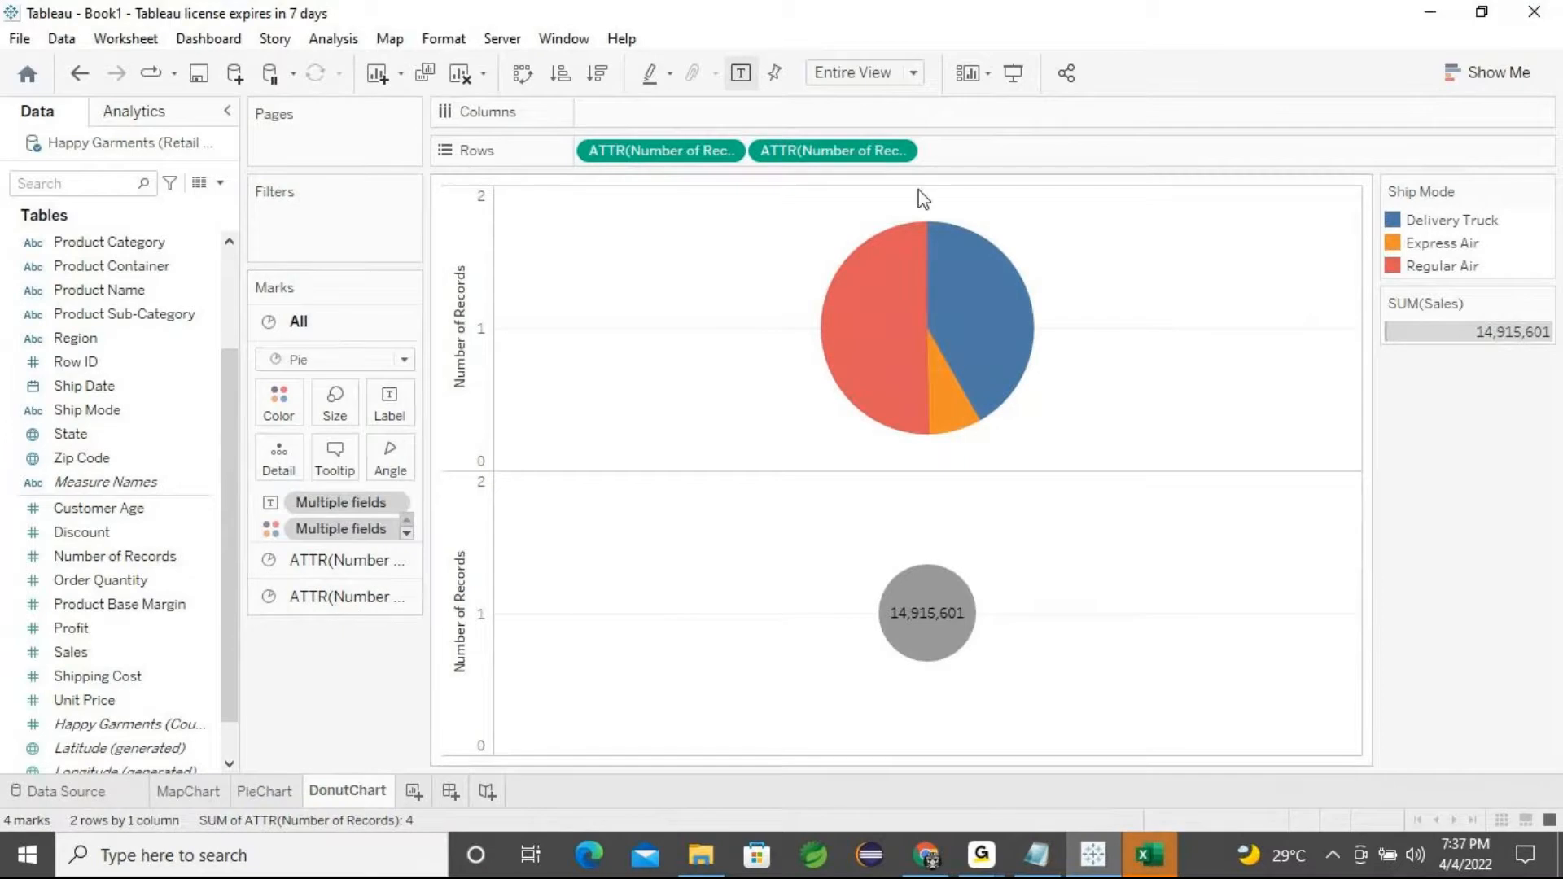
left_click(901, 156)
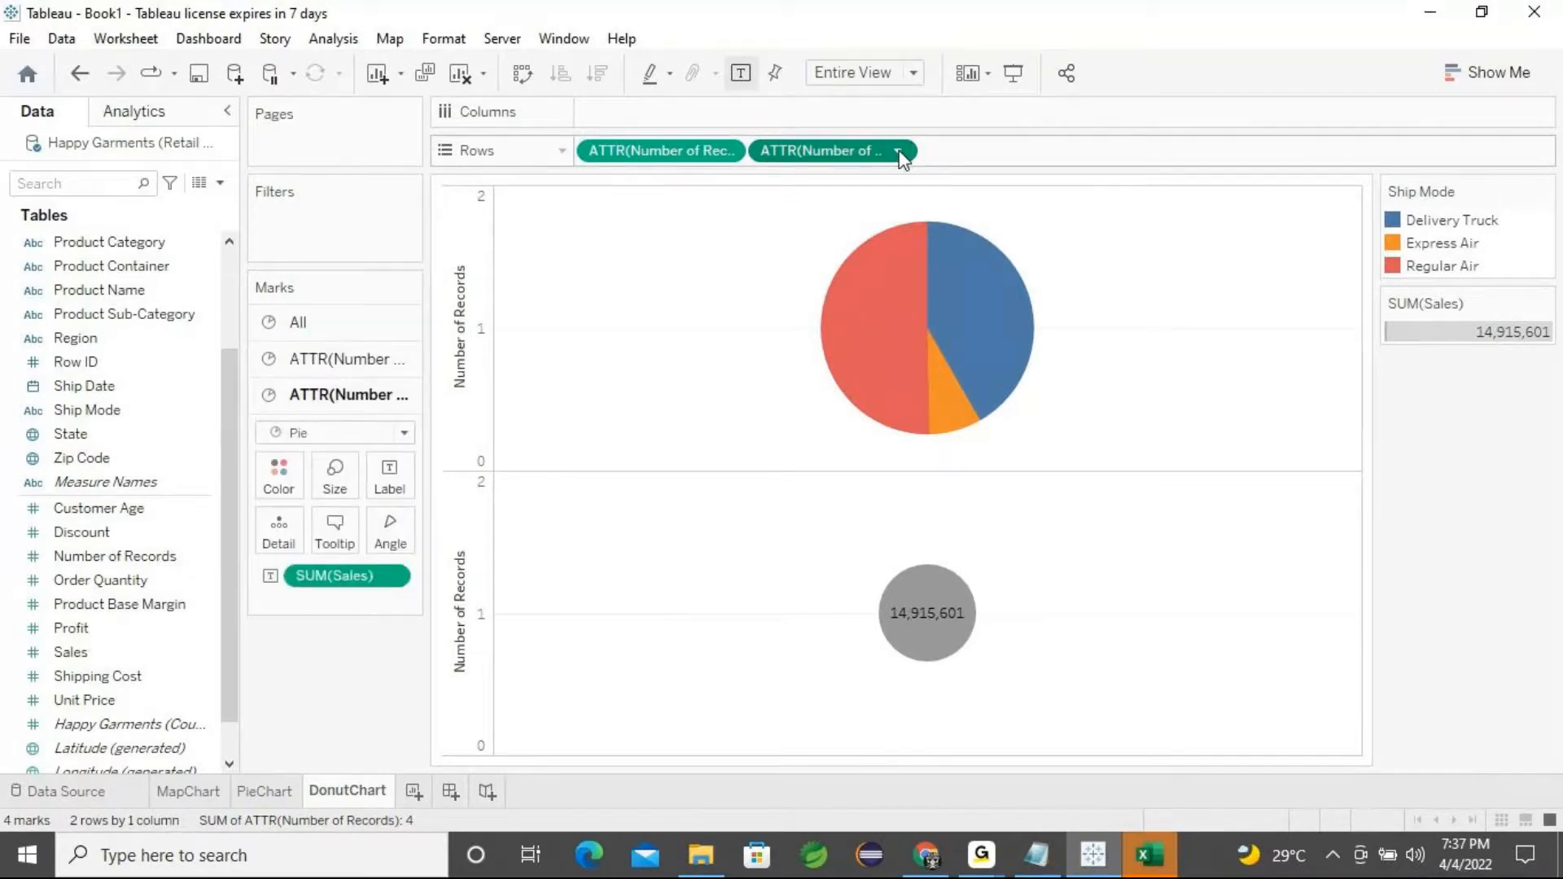
left_click(901, 156)
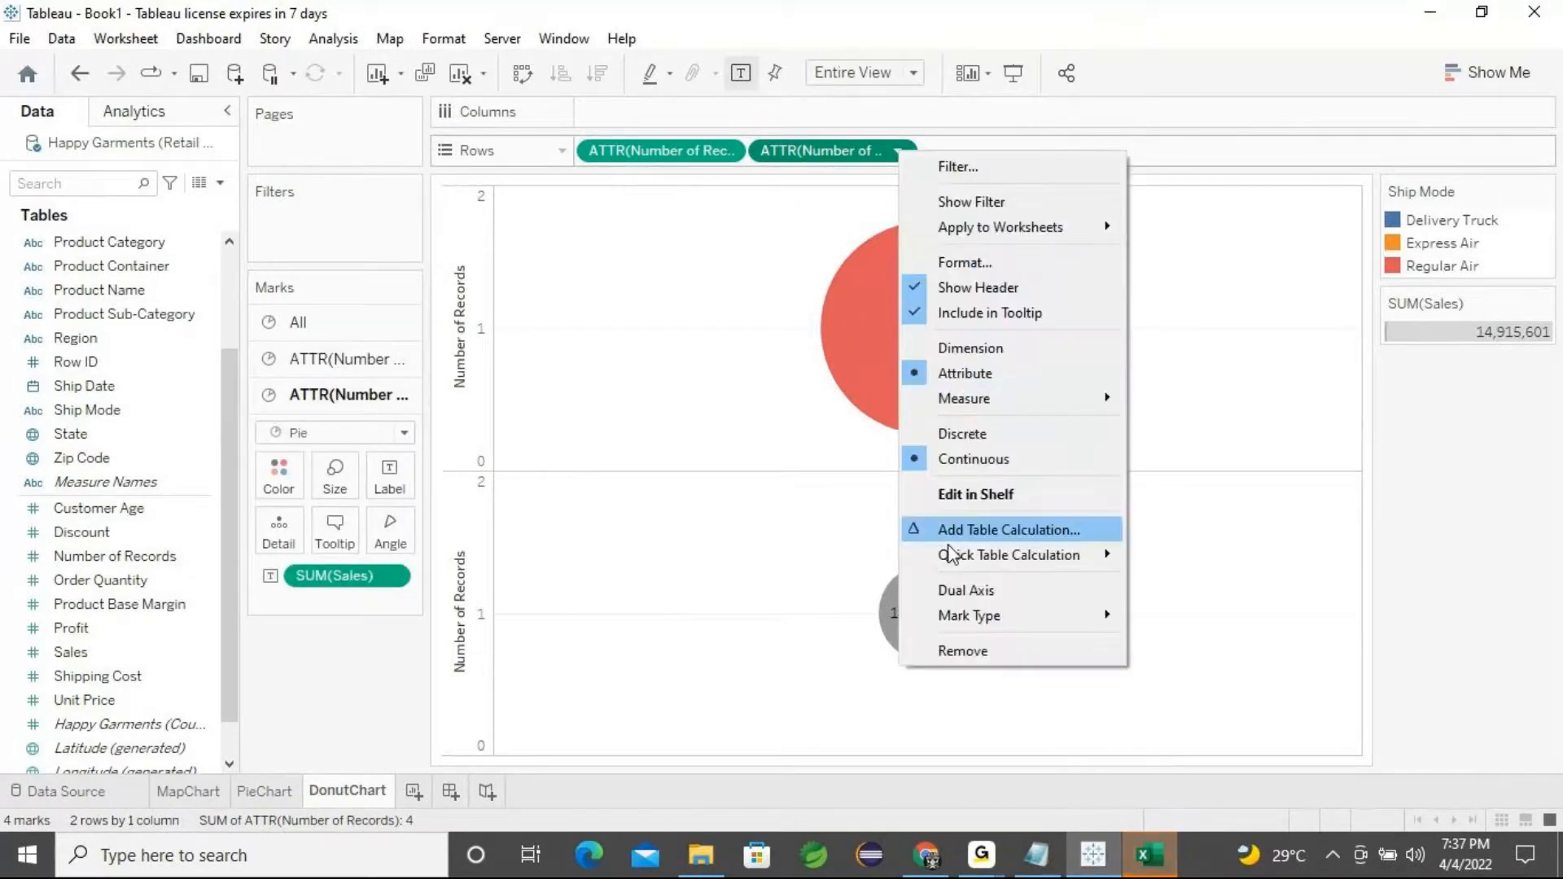
left_click(940, 590)
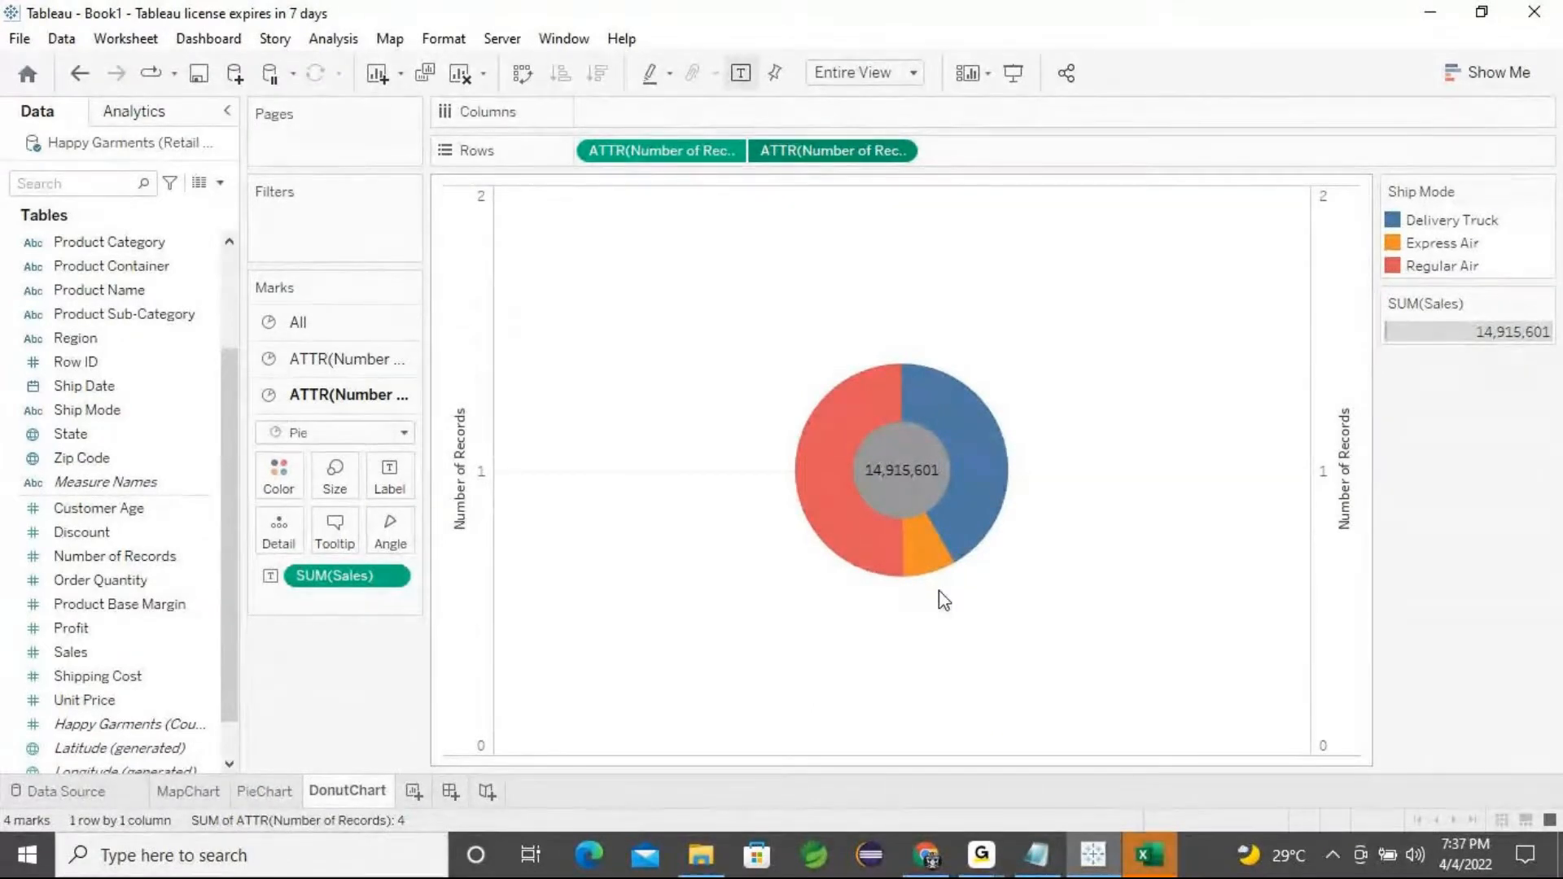
left_click(981, 854)
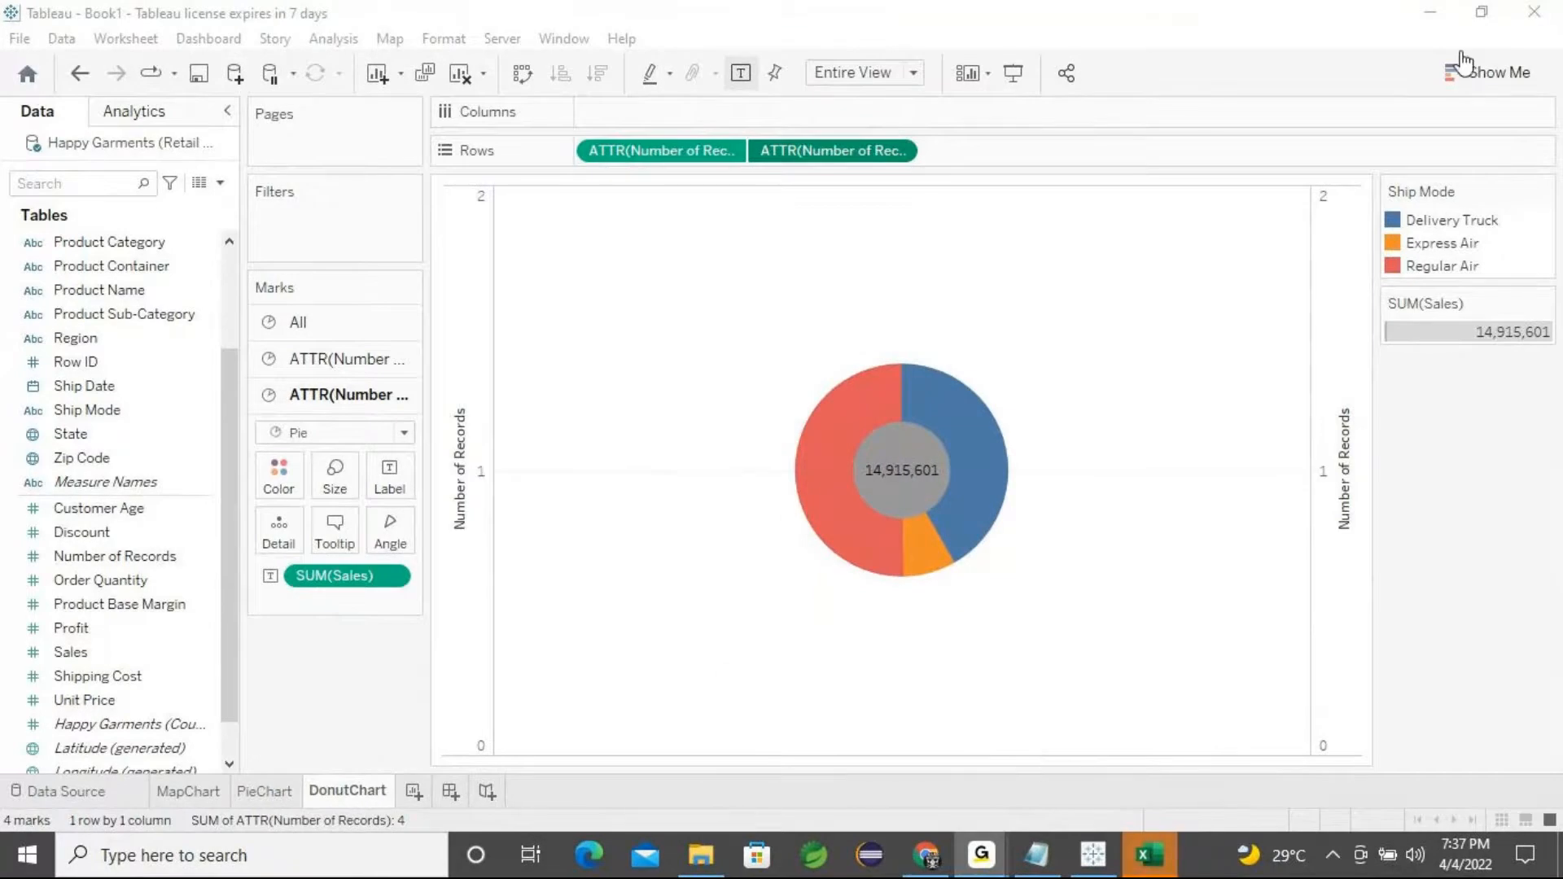
left_click(1017, 521)
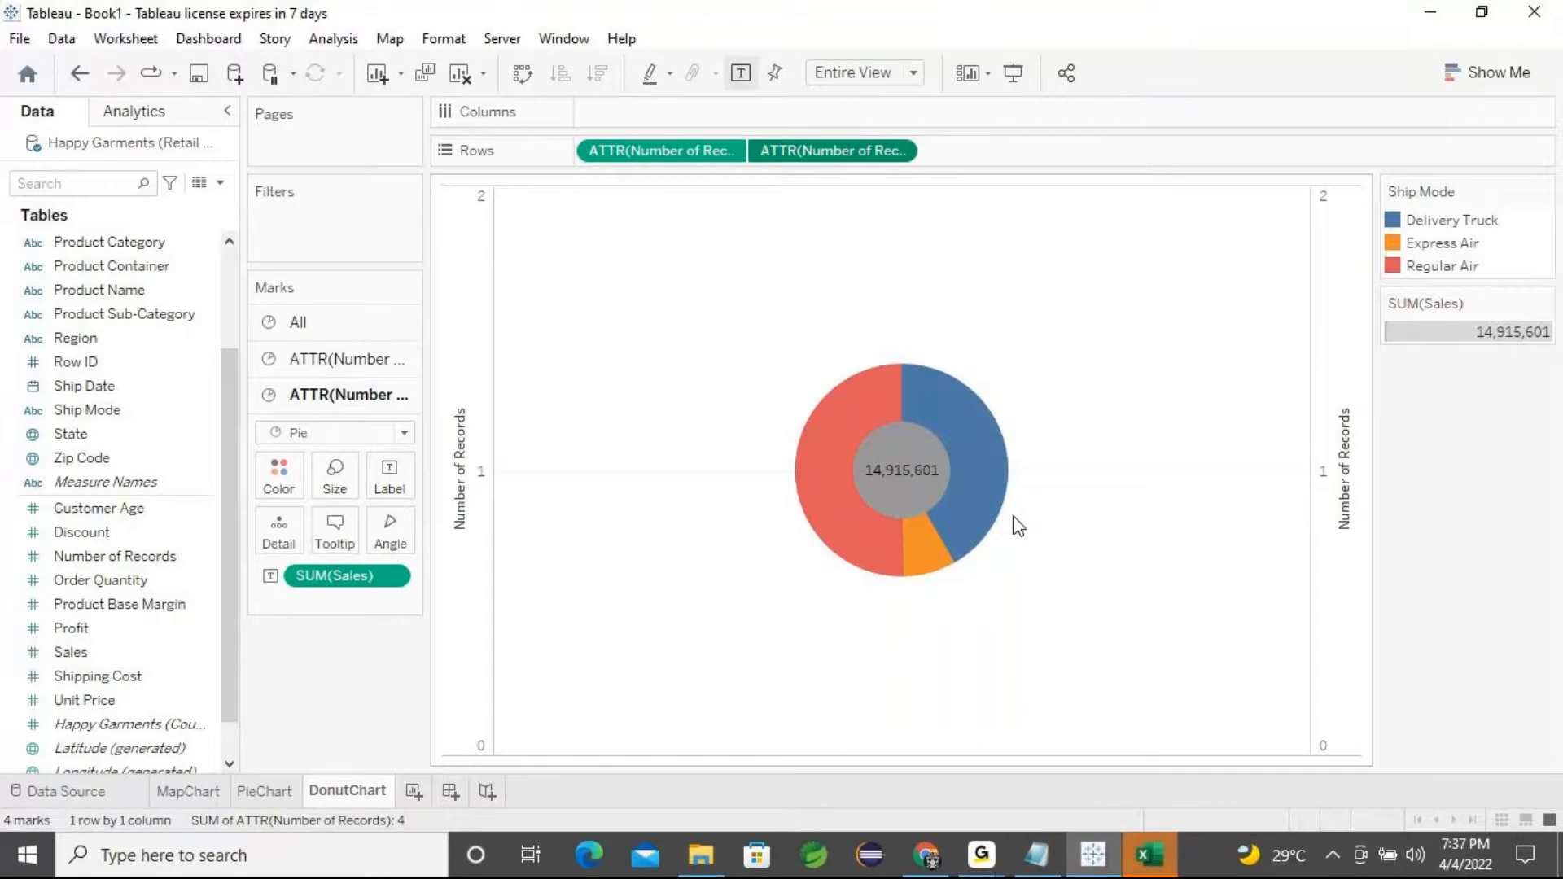
Undo the dual axis and the lower pie's two size changes
key("ctrl+z")
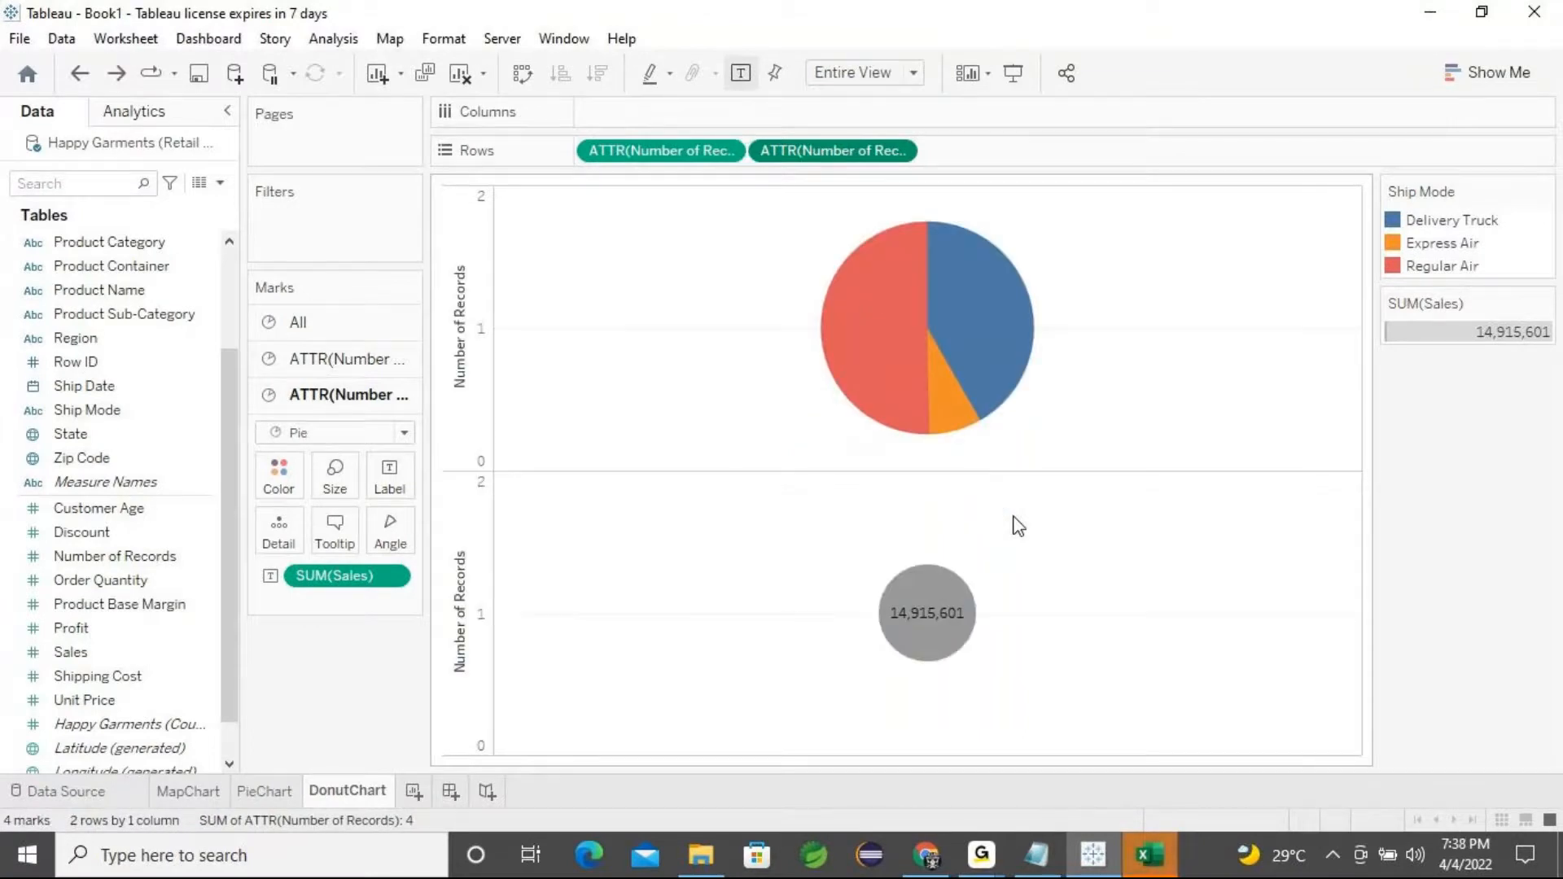
key("ctrl+z")
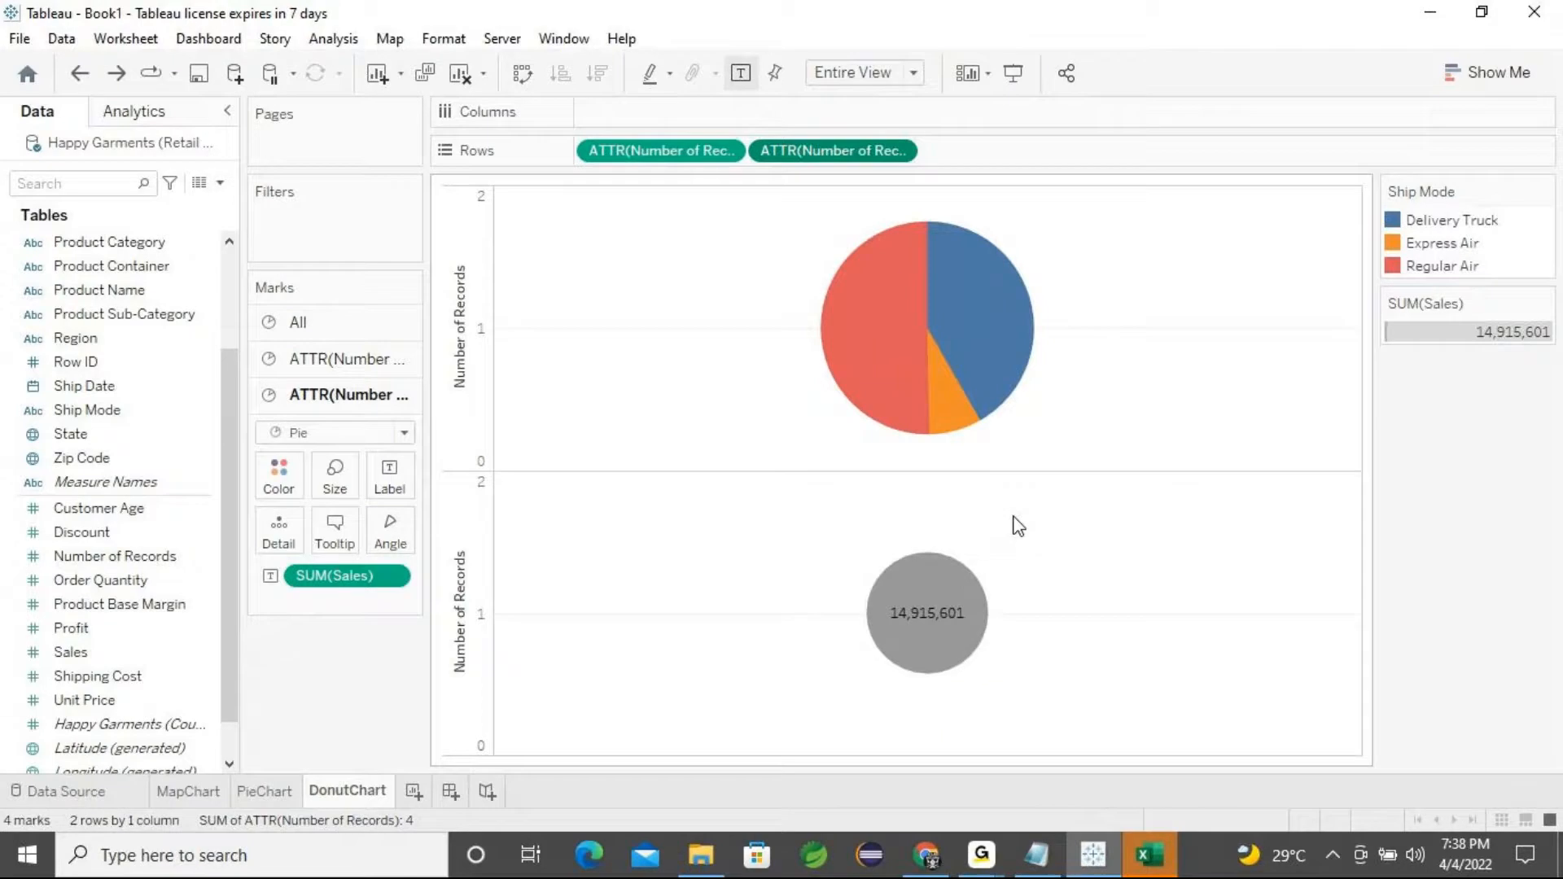
key("ctrl+z")
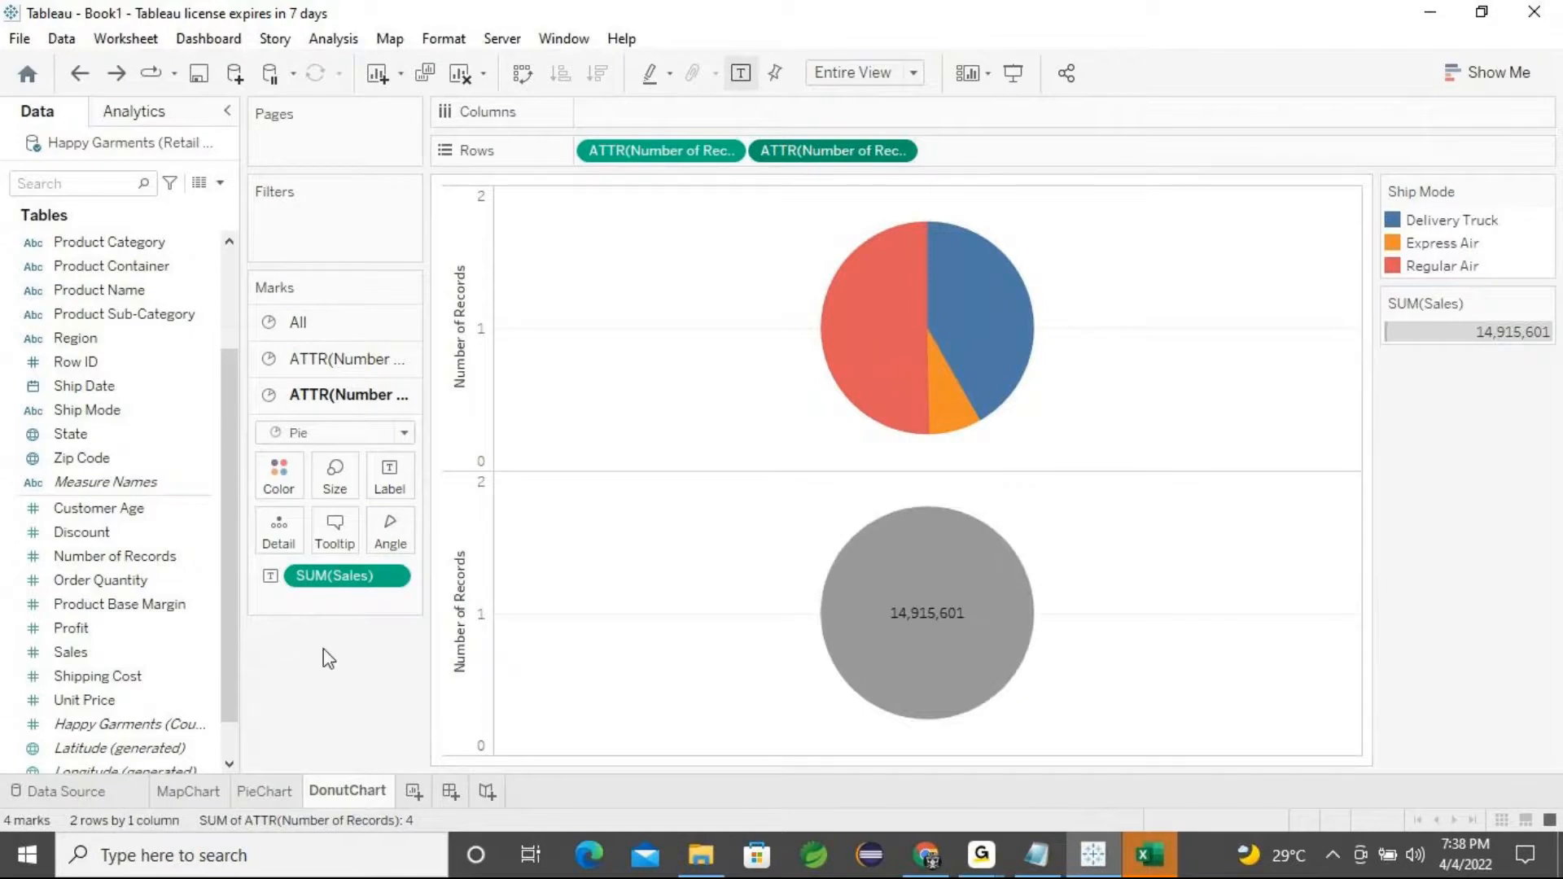
Add Sales to the size of the lower pie's mark card
left_click(336, 359)
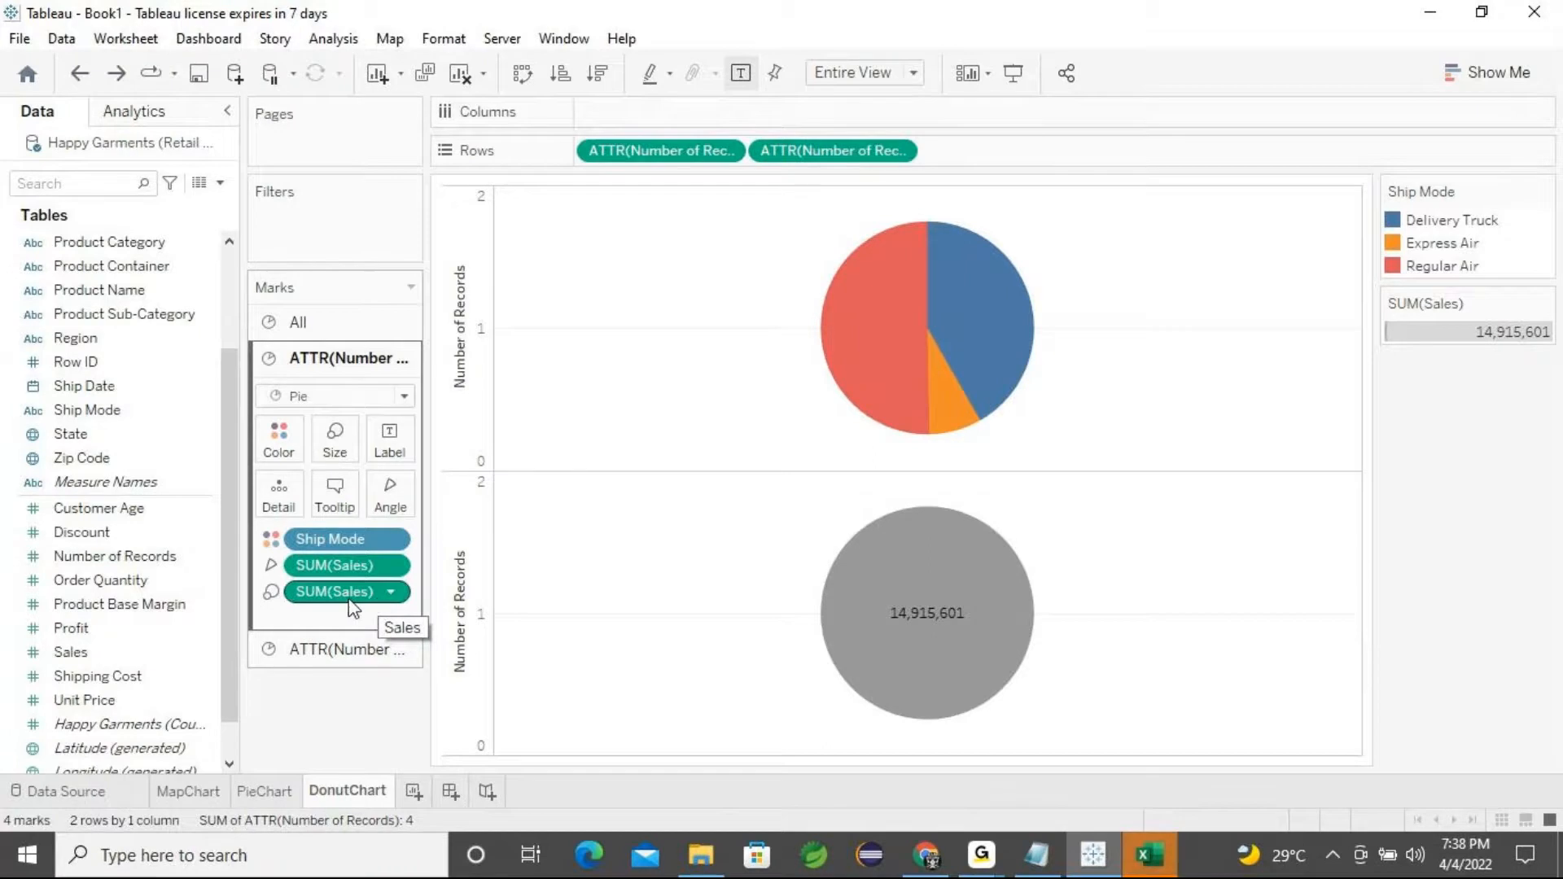
left_click(342, 652)
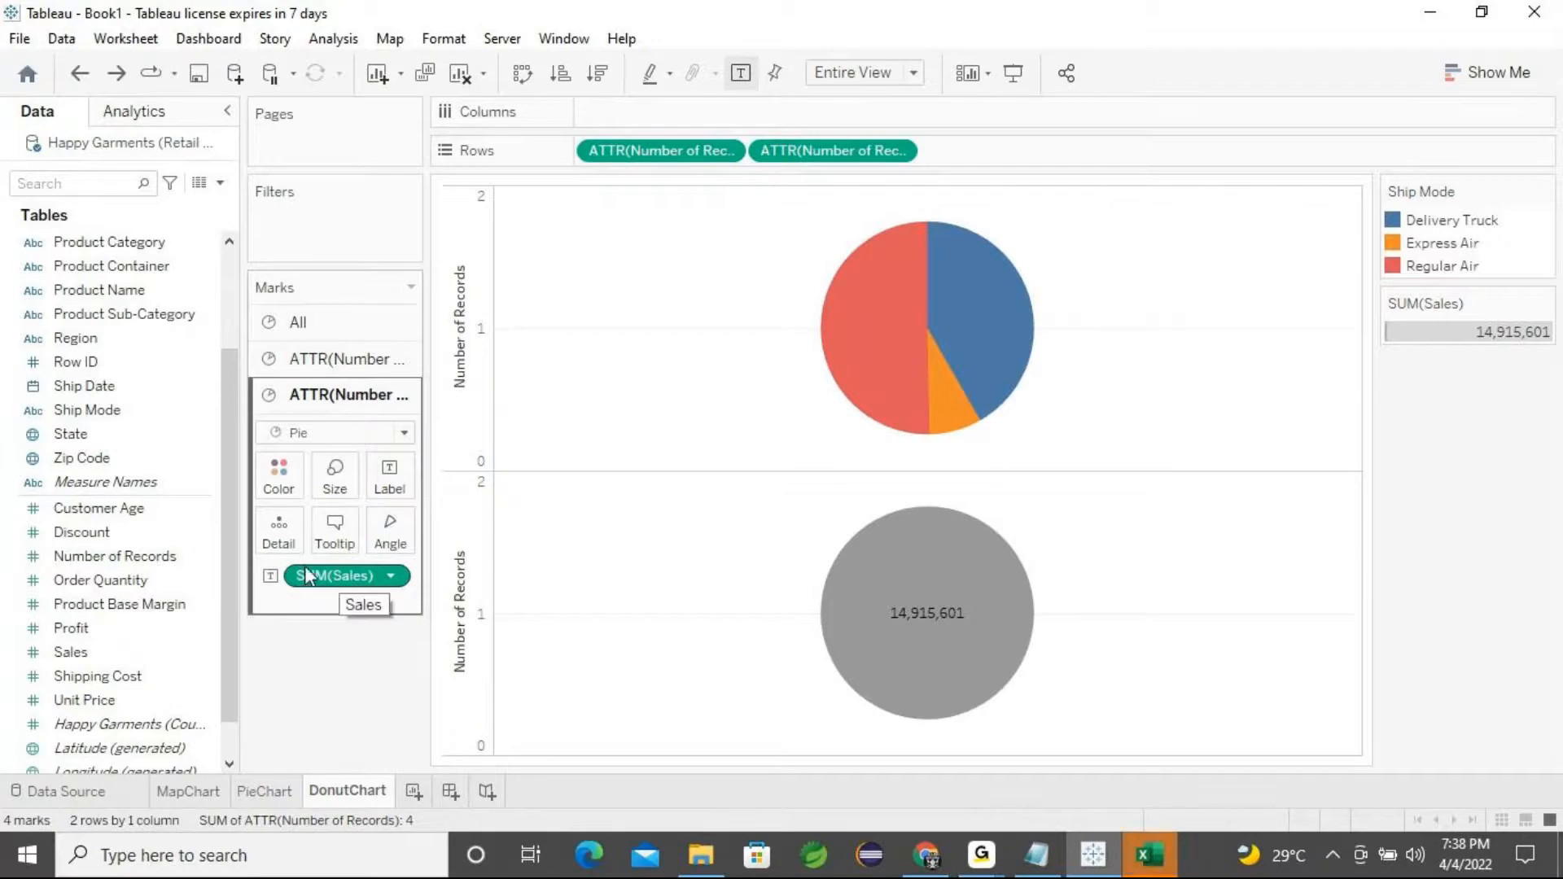
left_click_drag(88, 656, 340, 495)
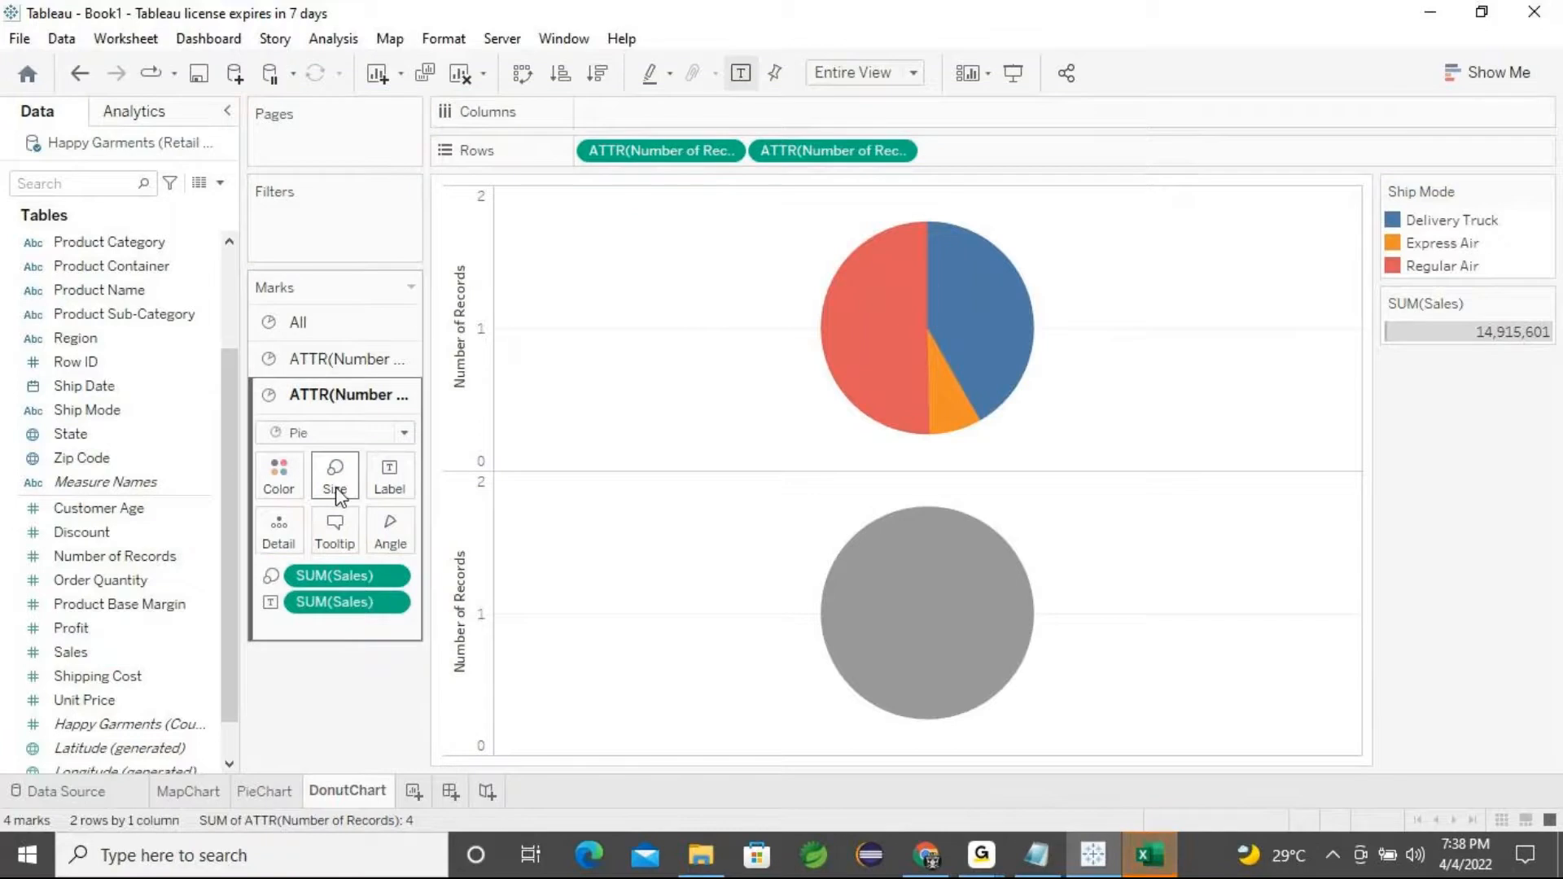
left_click(349, 370)
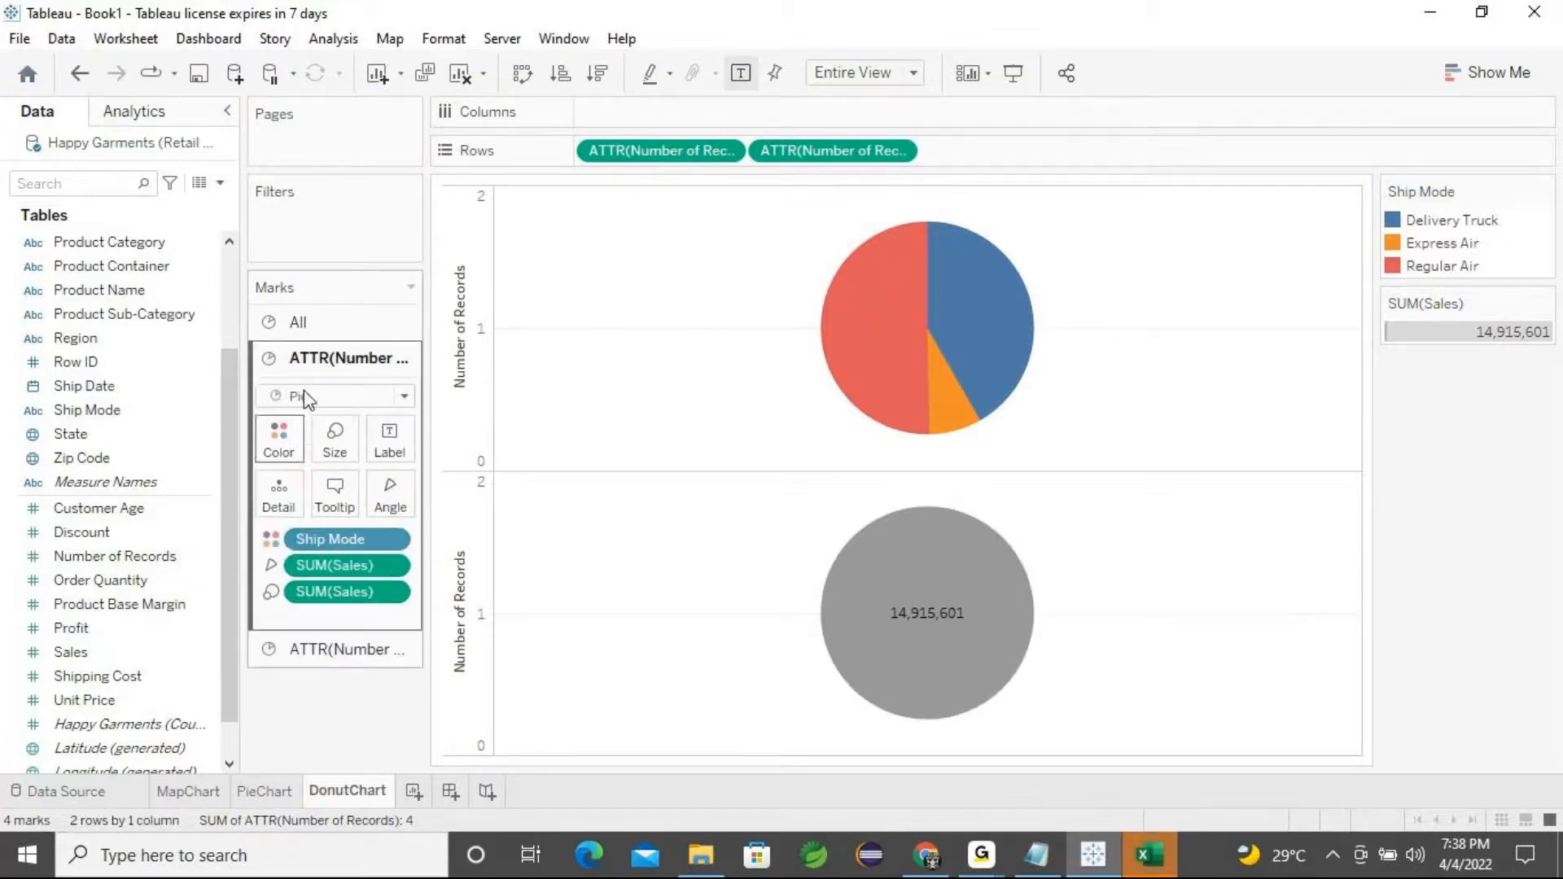
left_click(320, 650)
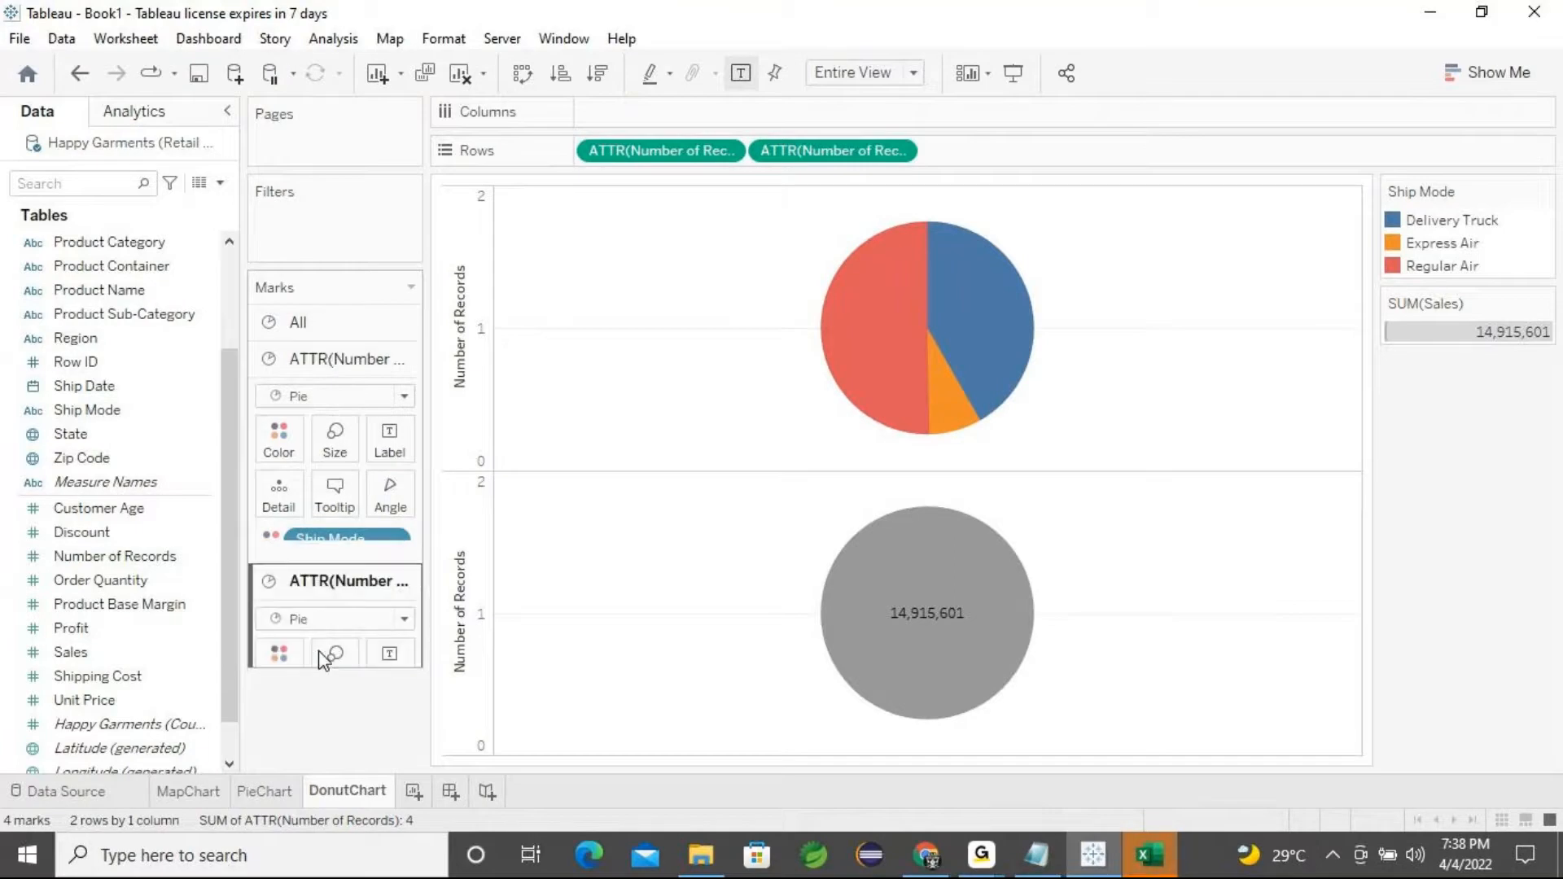
scroll(319, 651, "down", 2)
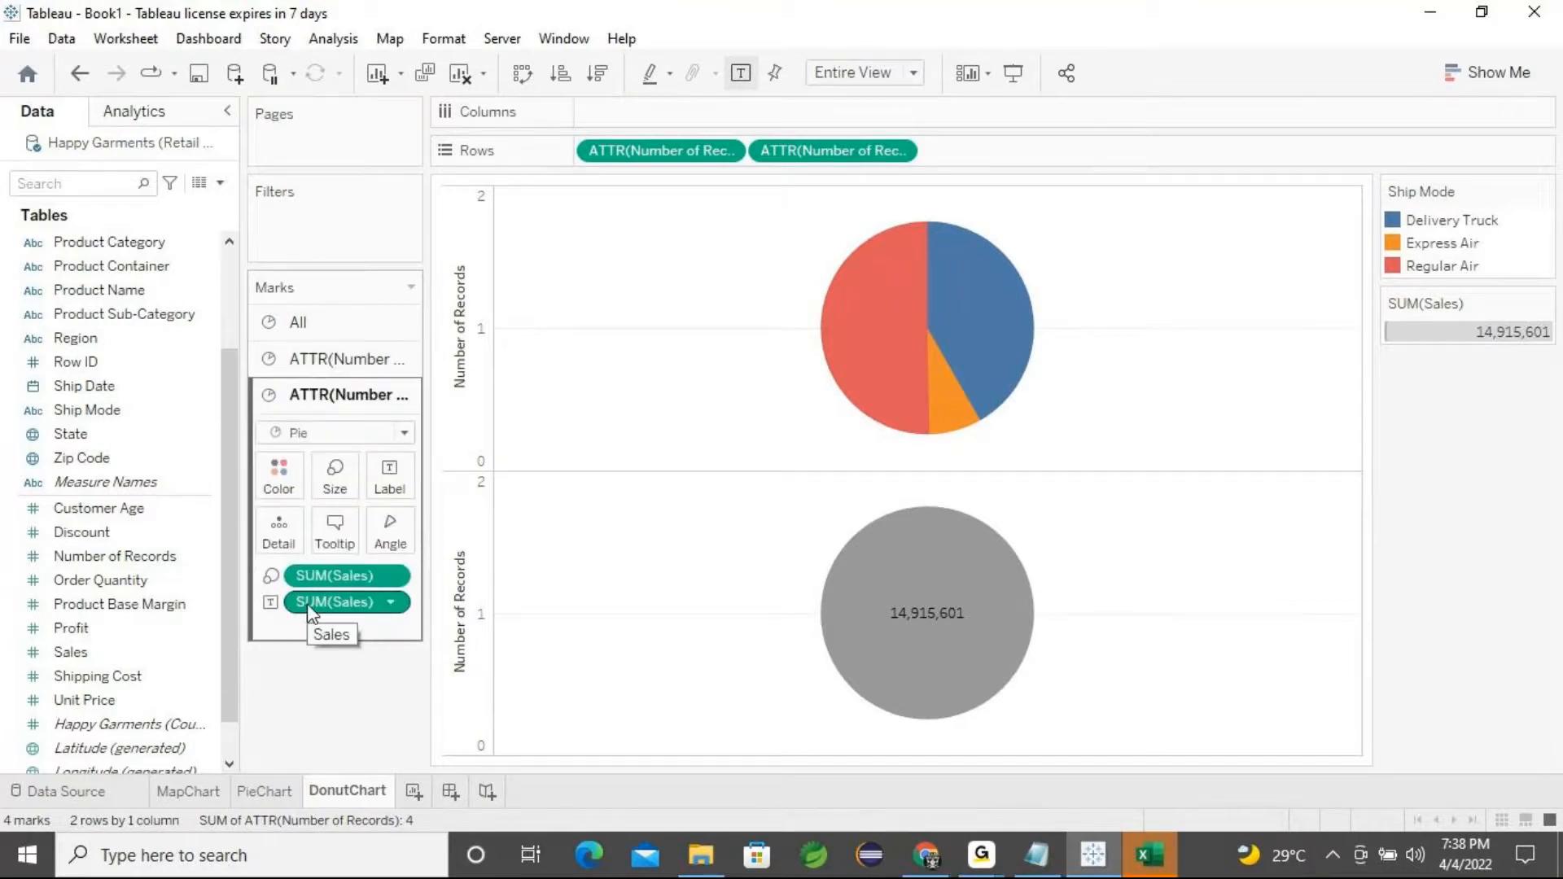
left_click(349, 359)
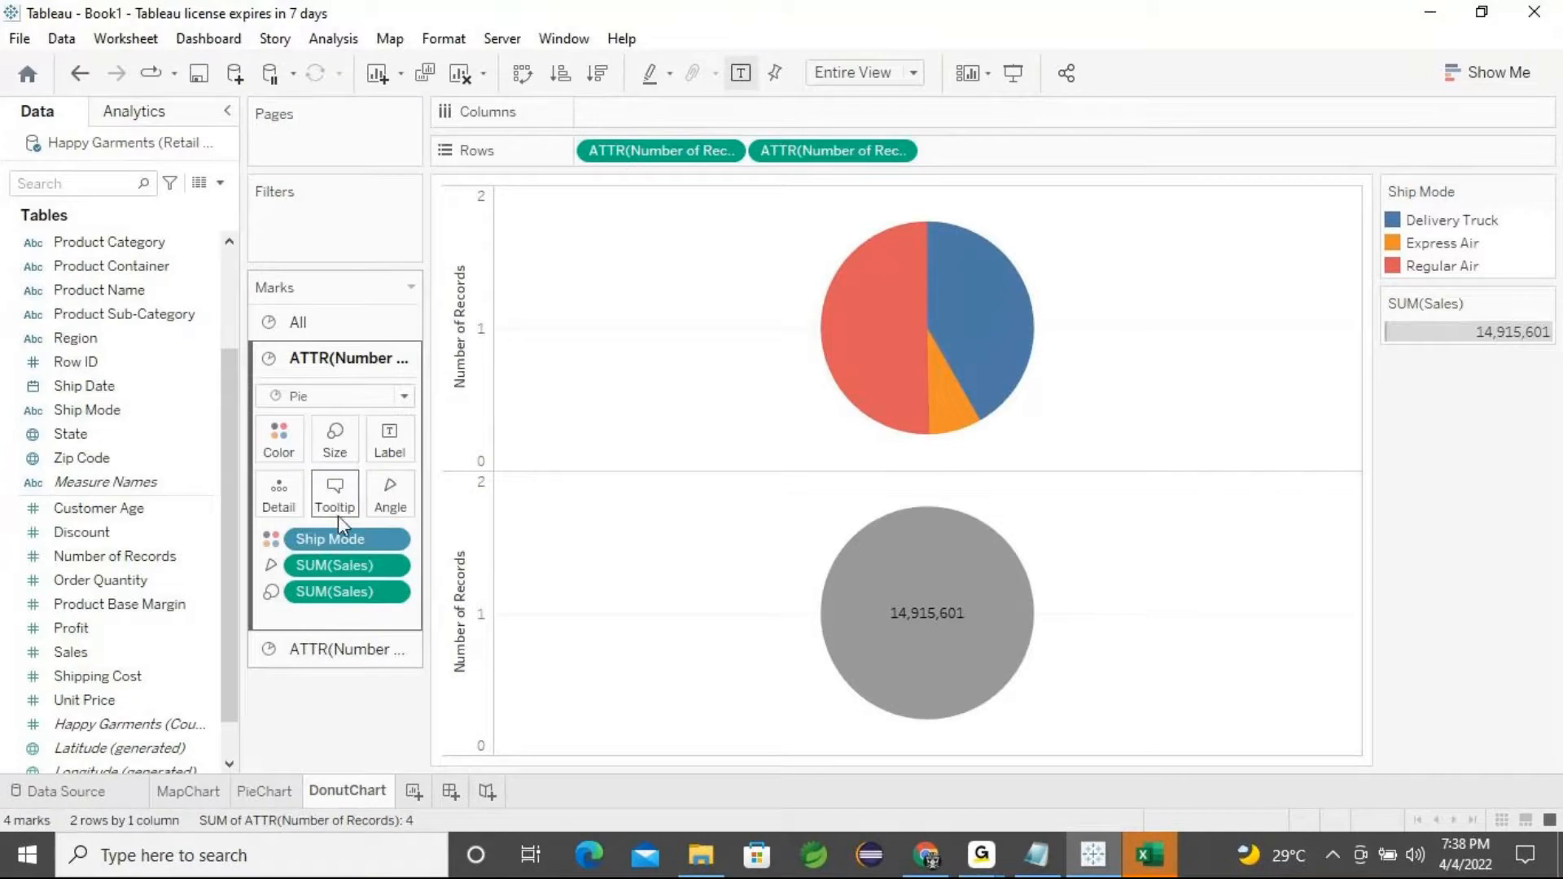
Enlarge the upper pie's mark size slightly with the size slider
left_click(335, 454)
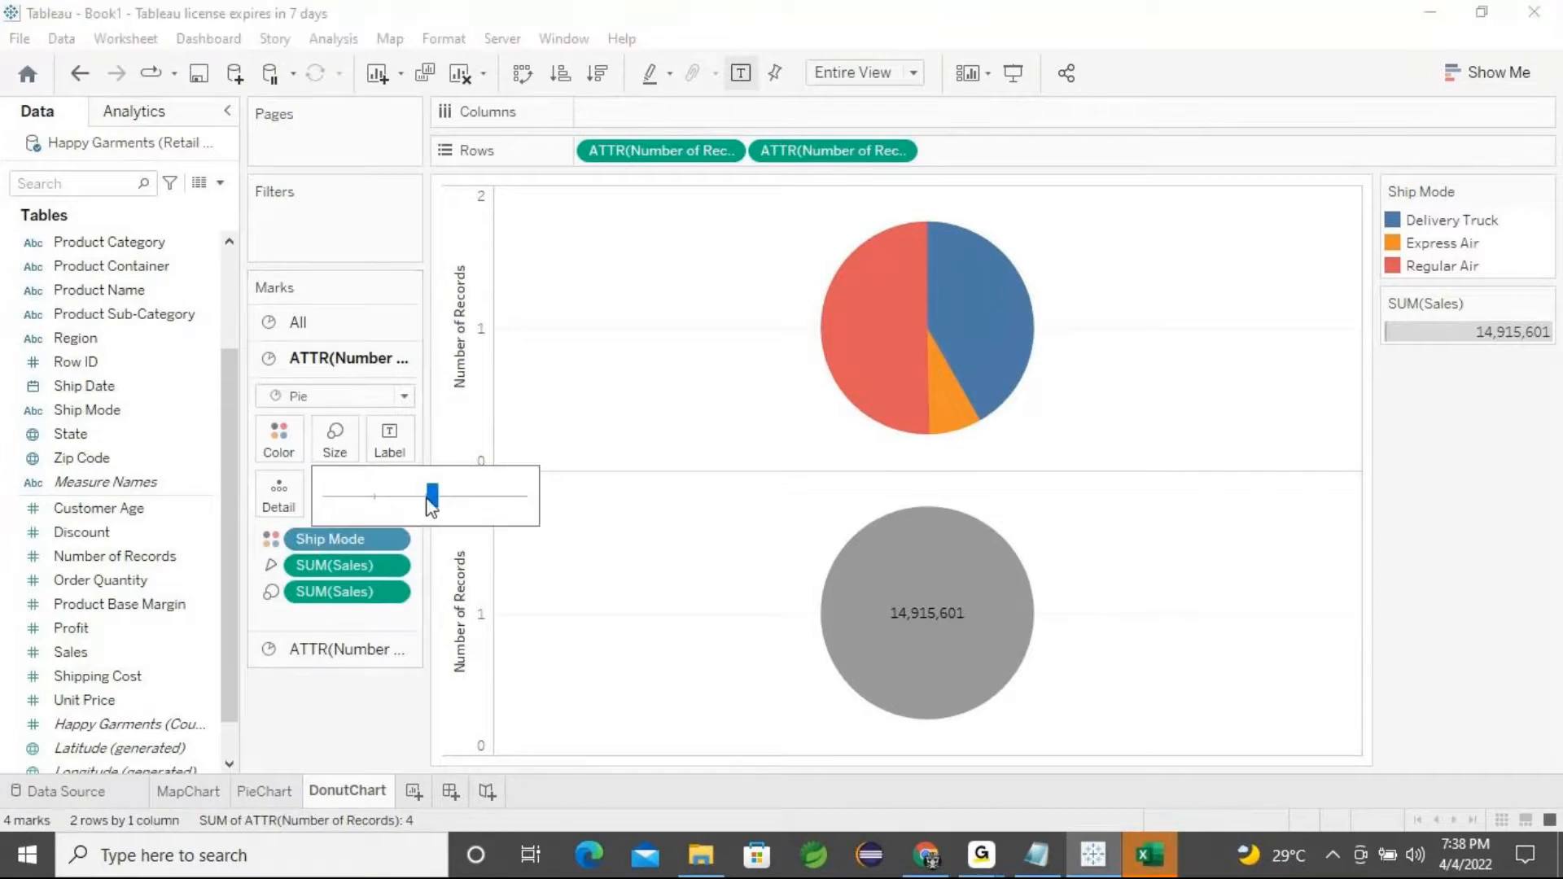
mouse_move(418, 504)
left_mouse_down()
mouse_move(405, 503)
mouse_move(445, 503)
left_mouse_up()
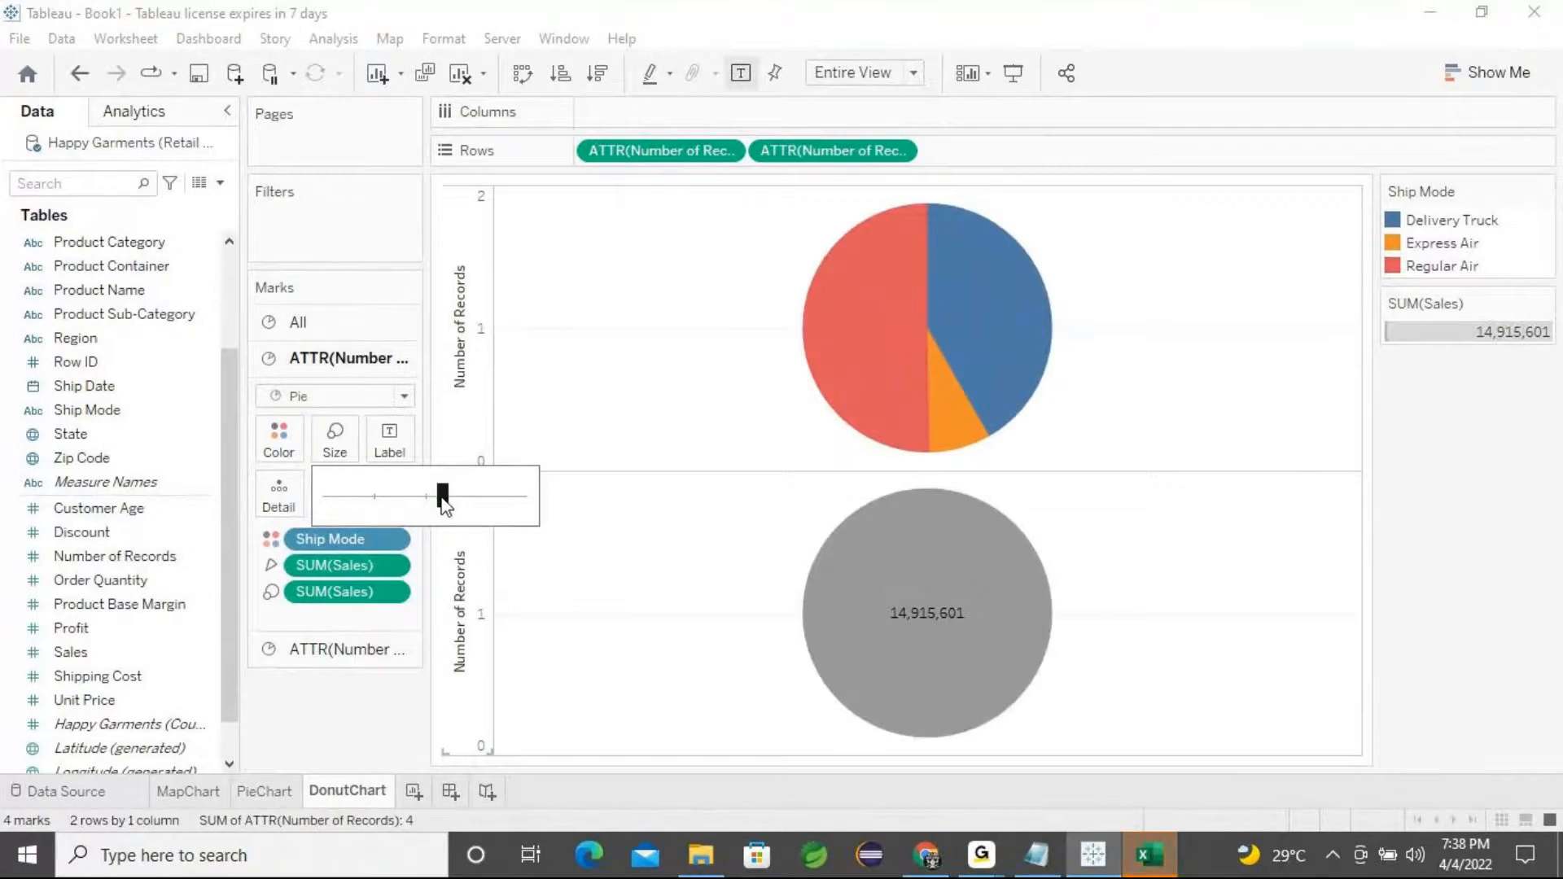
left_click(334, 362)
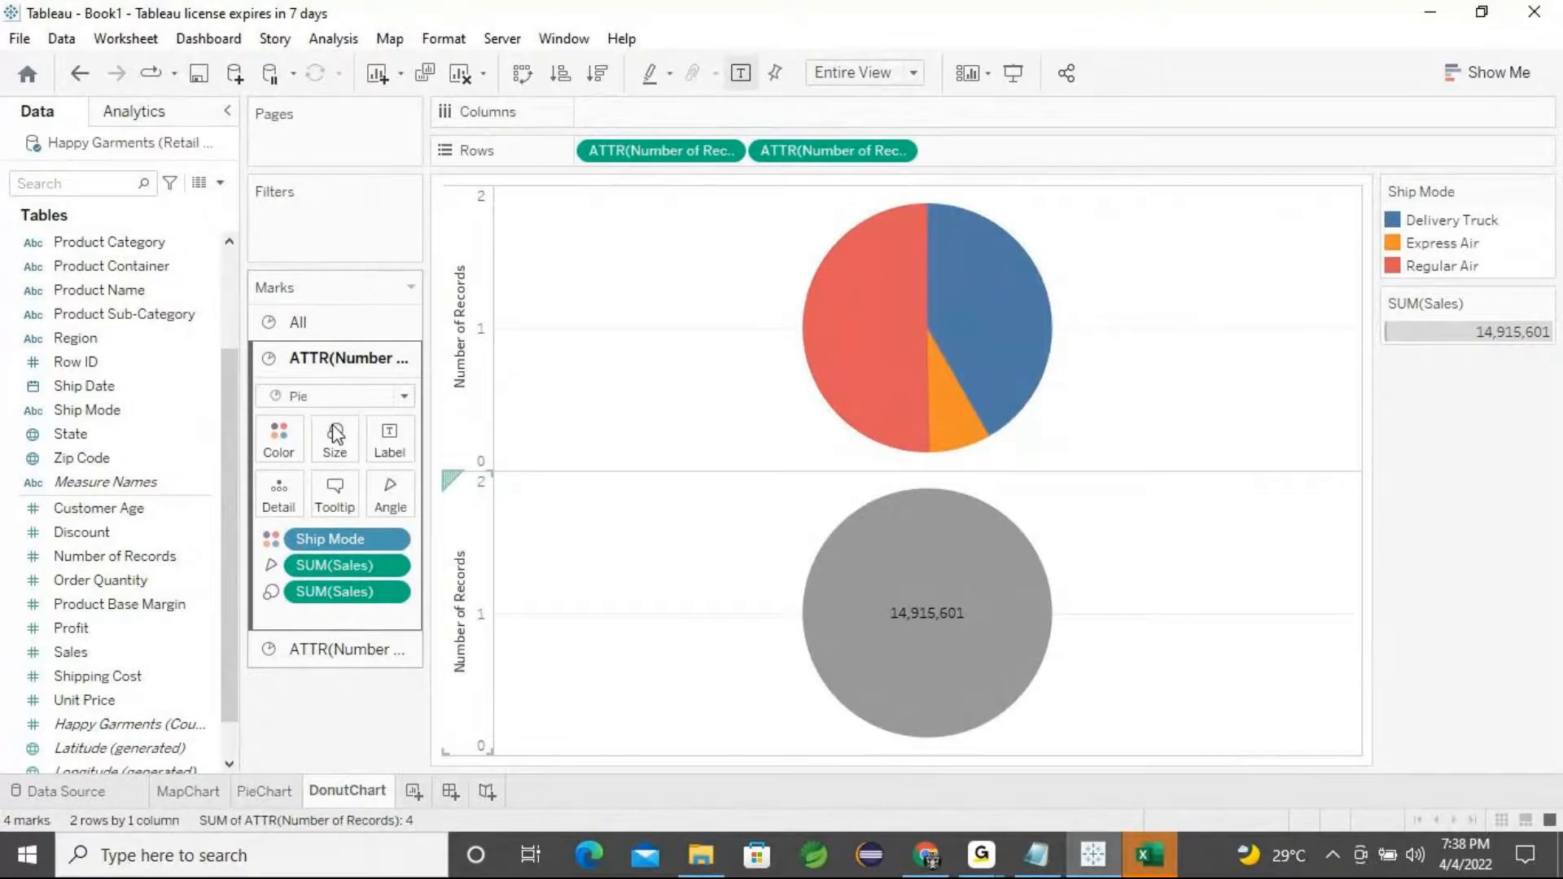
Remove SUM(Sales) from the lower pie's size again
left_click(325, 649)
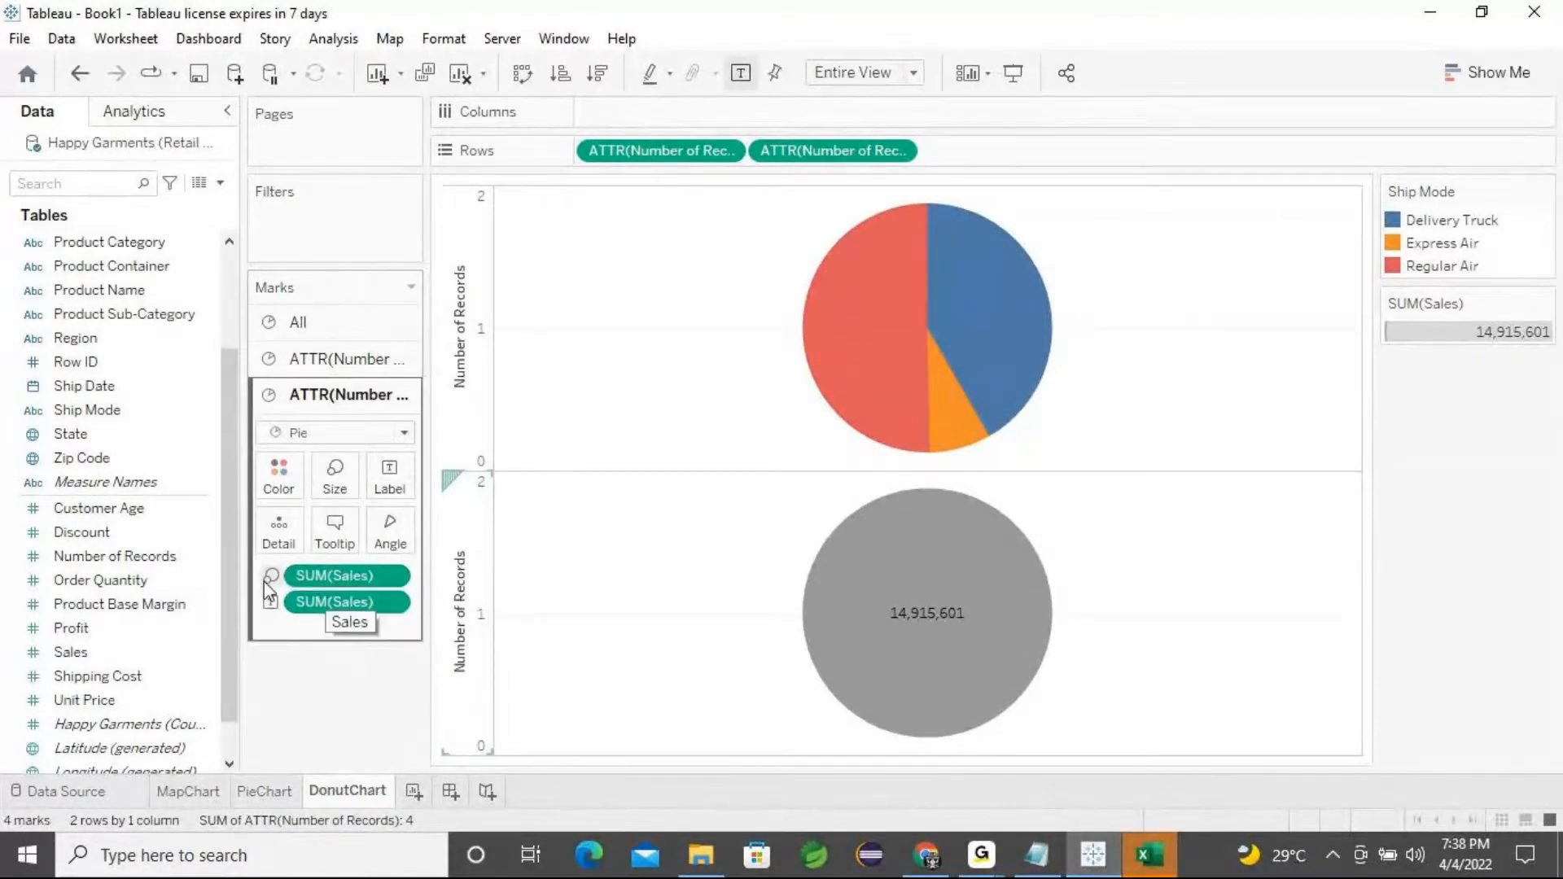
left_click_drag(325, 573, 325, 698)
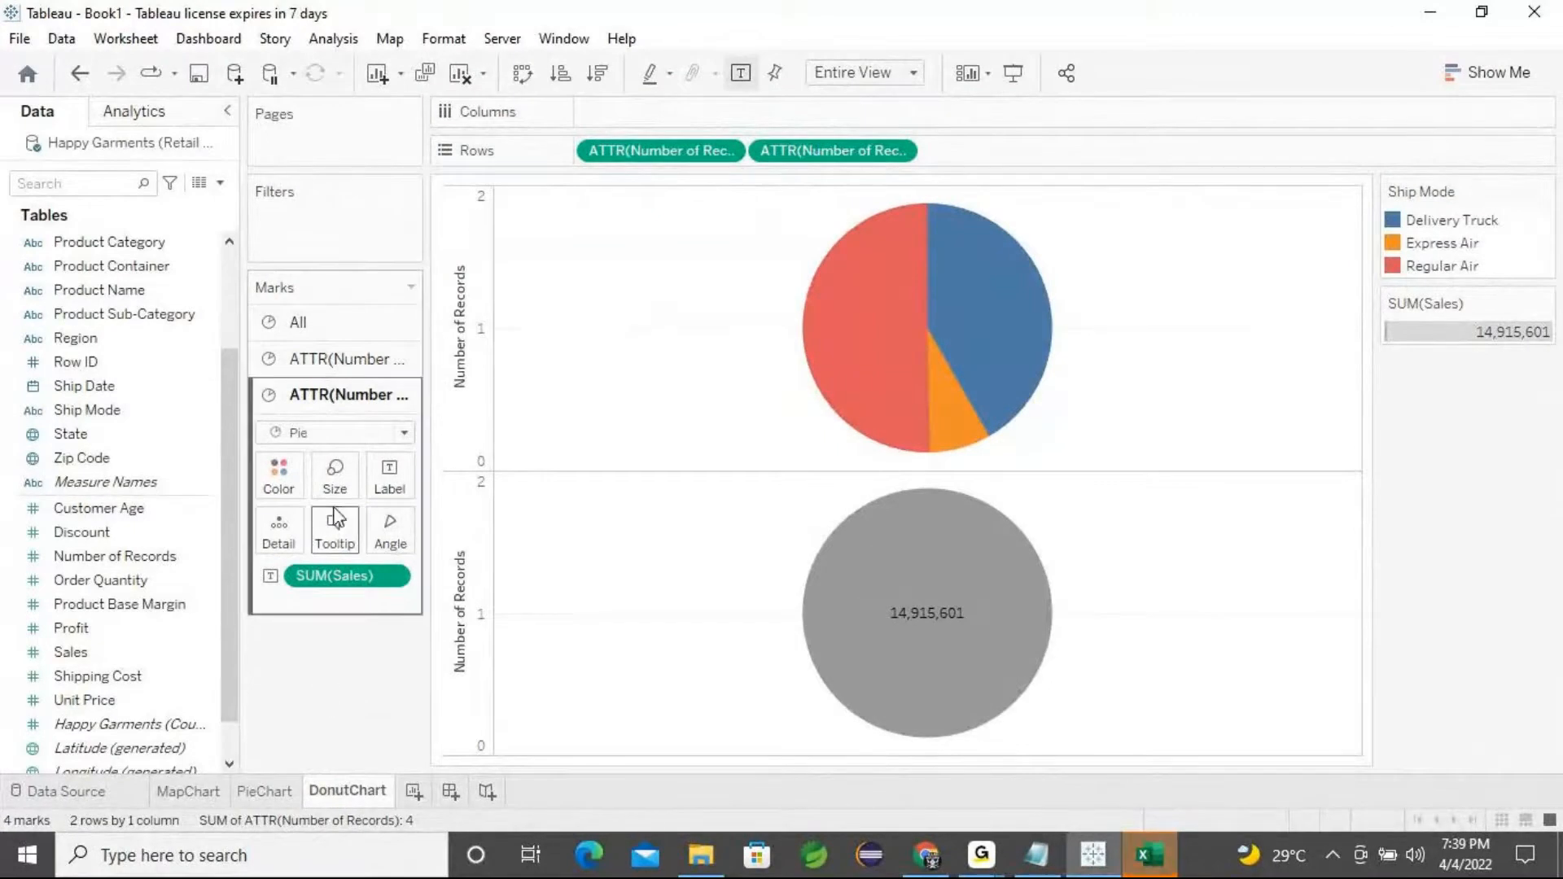
Shrink the lower pie's mark size to make a small centre circle
left_click(334, 478)
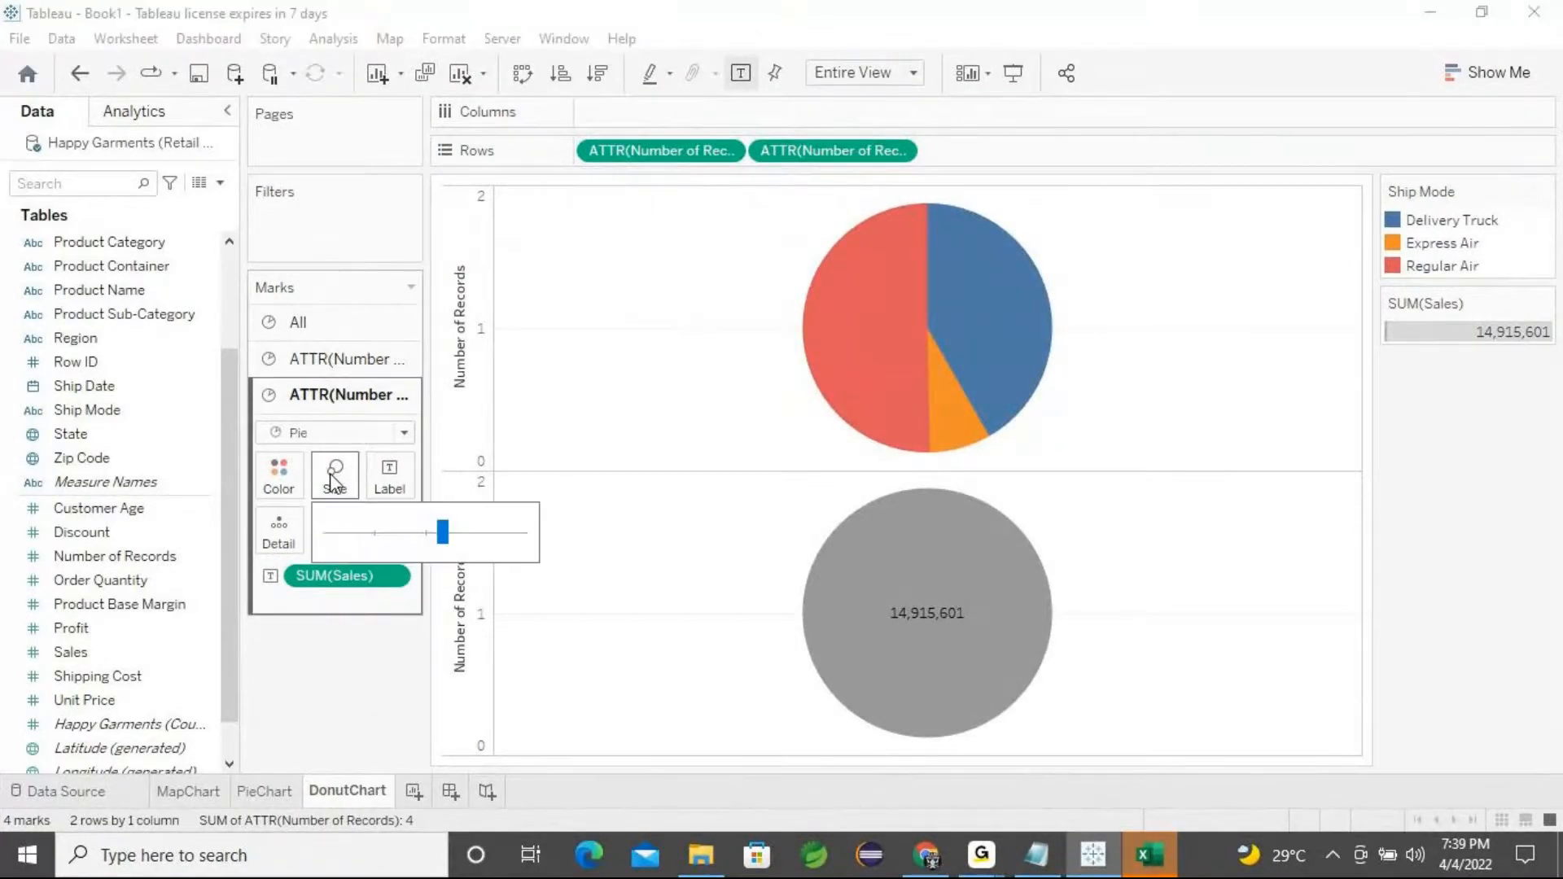
left_click_drag(445, 537, 374, 529)
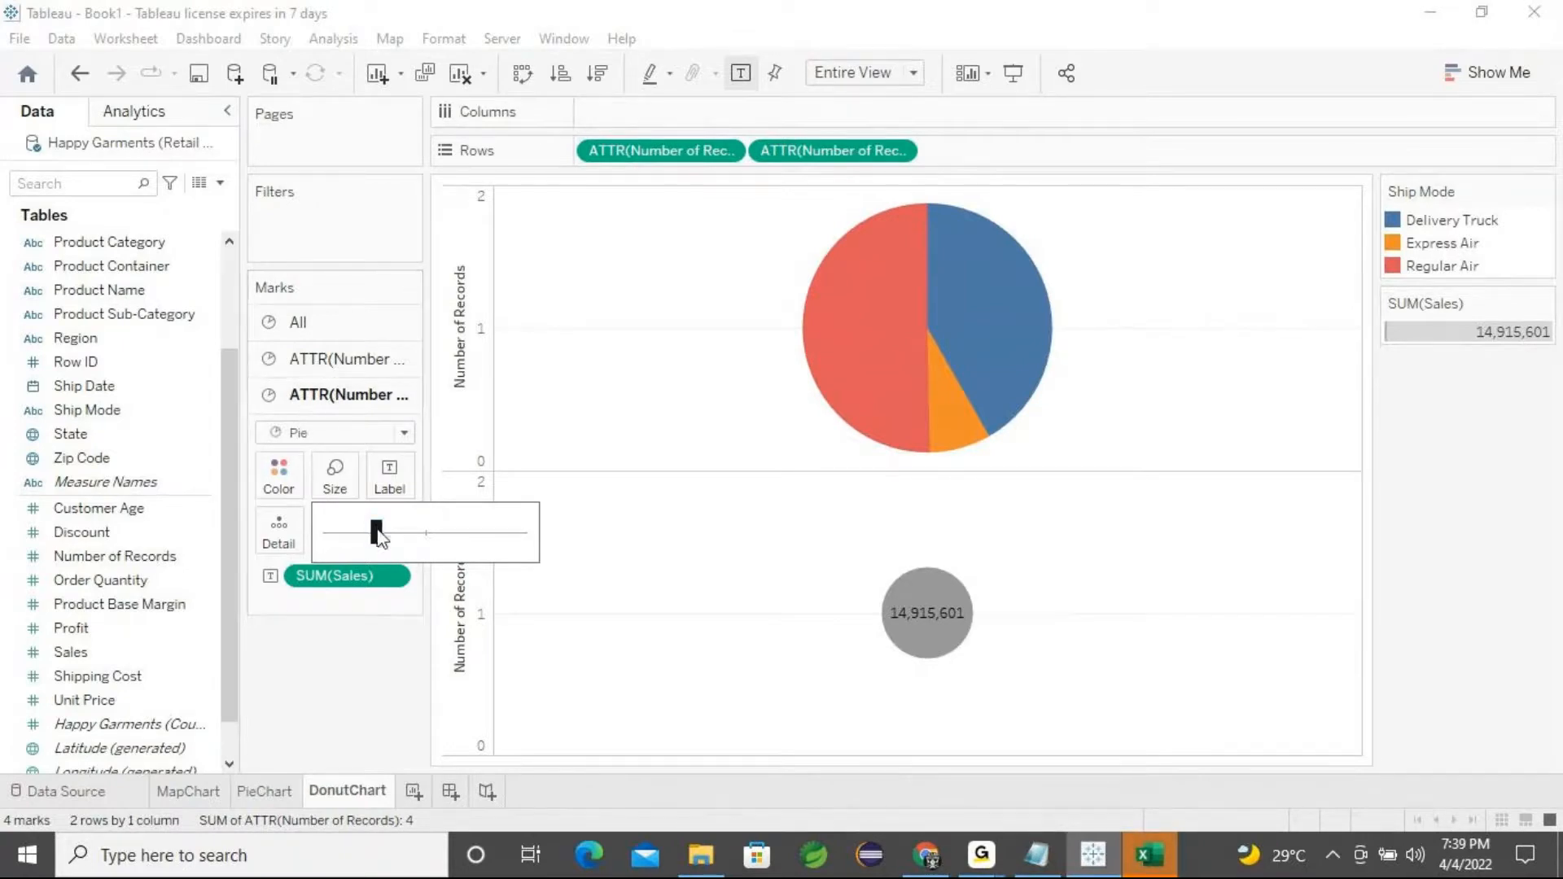
left_click(332, 369)
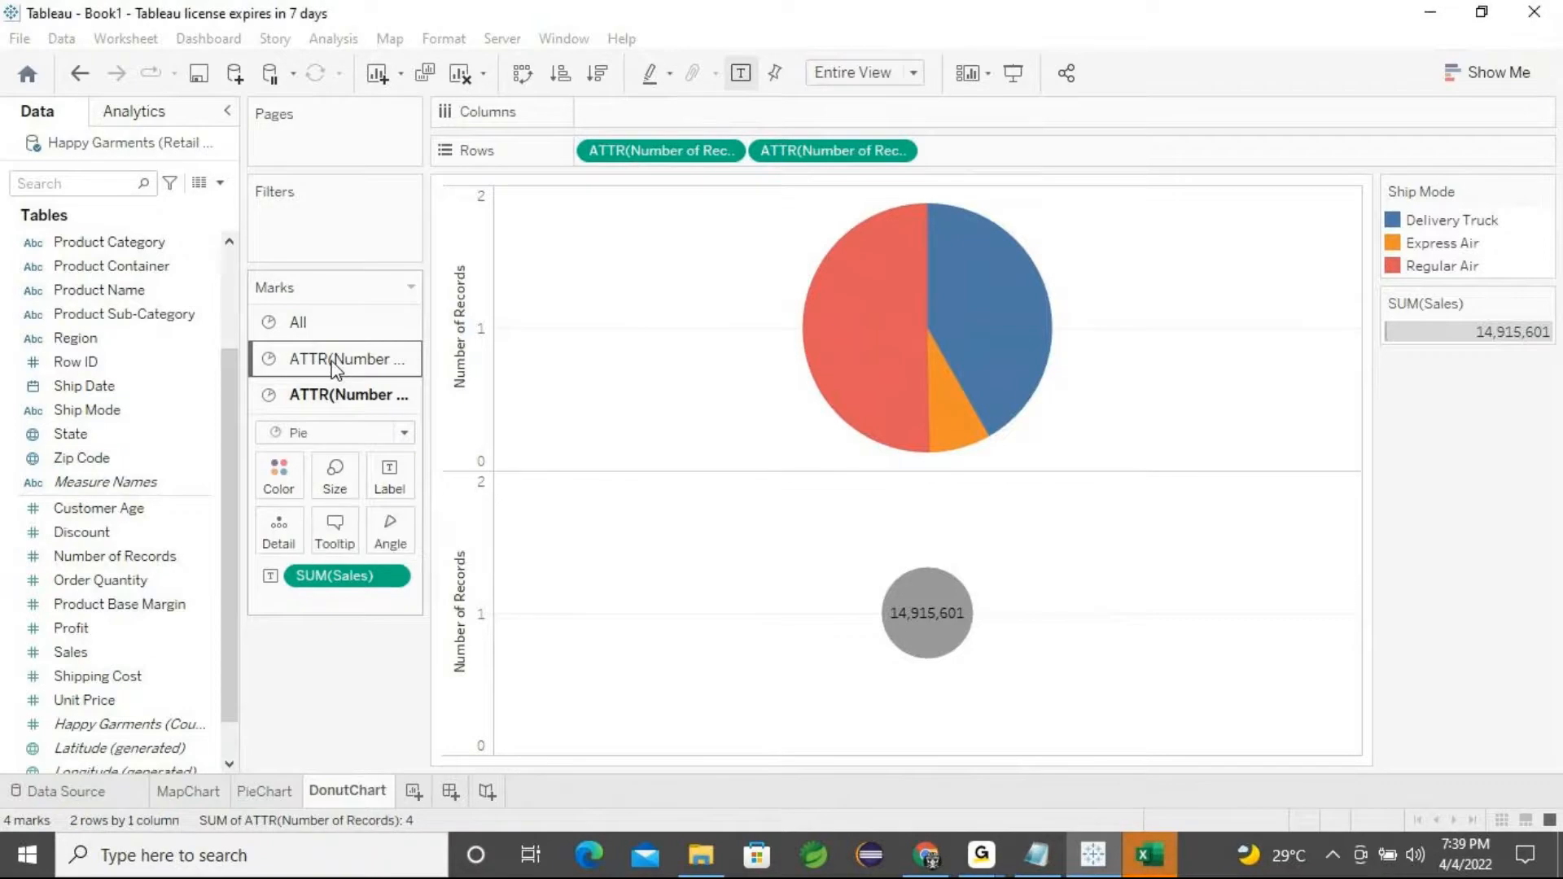
Reduce the upper pie's mark size slightly
left_click(335, 446)
left_click_drag(456, 496, 444, 498)
left_click(326, 738)
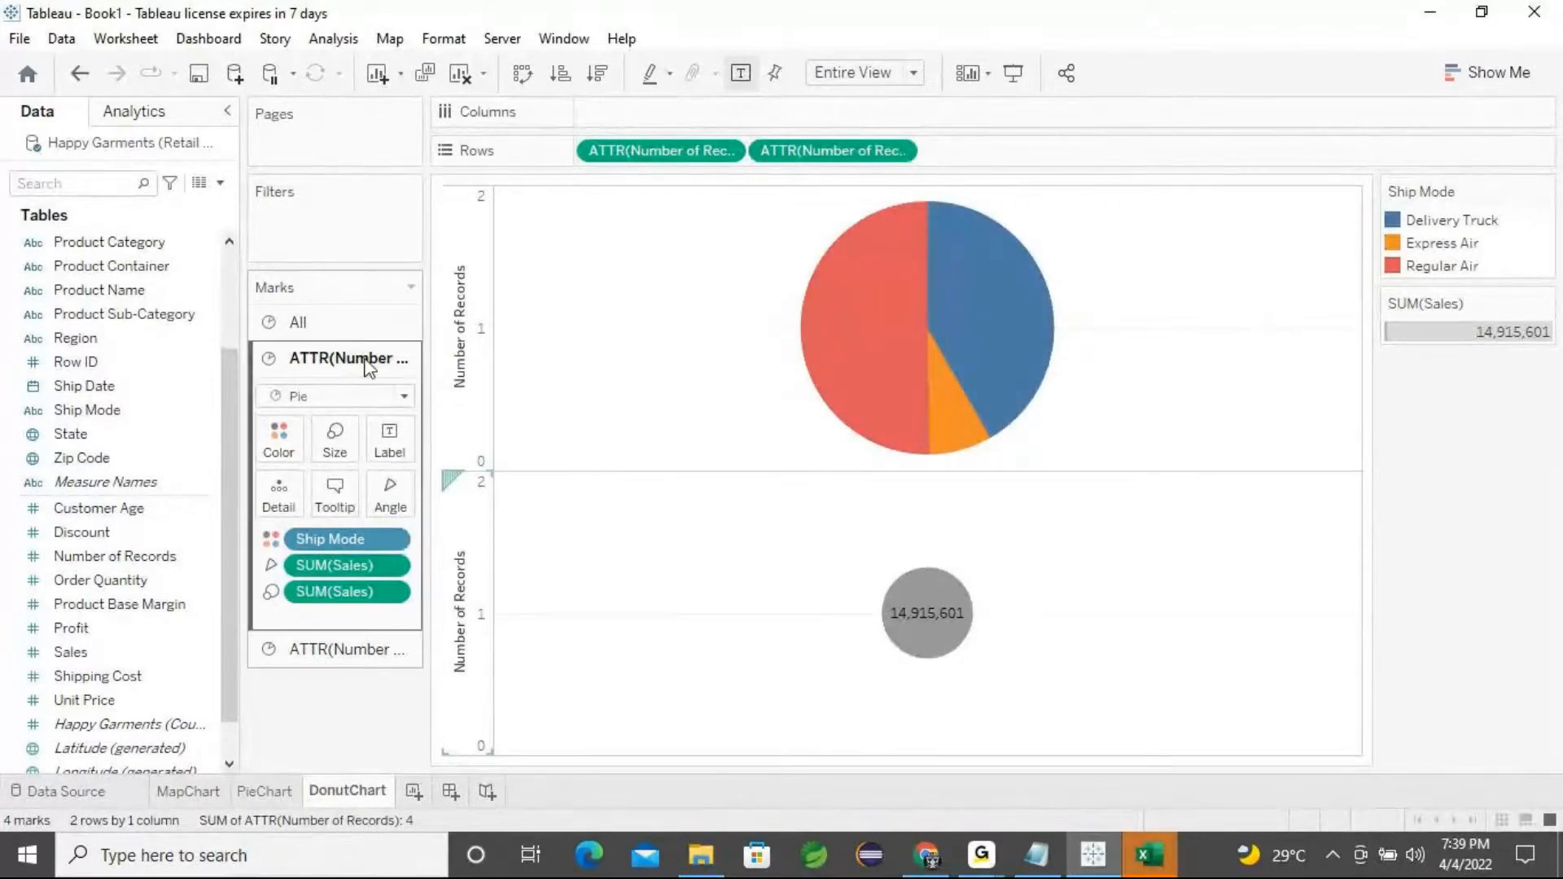
Combine the two Number of Records axes as a dual axis to form the donut chart
left_click(324, 329)
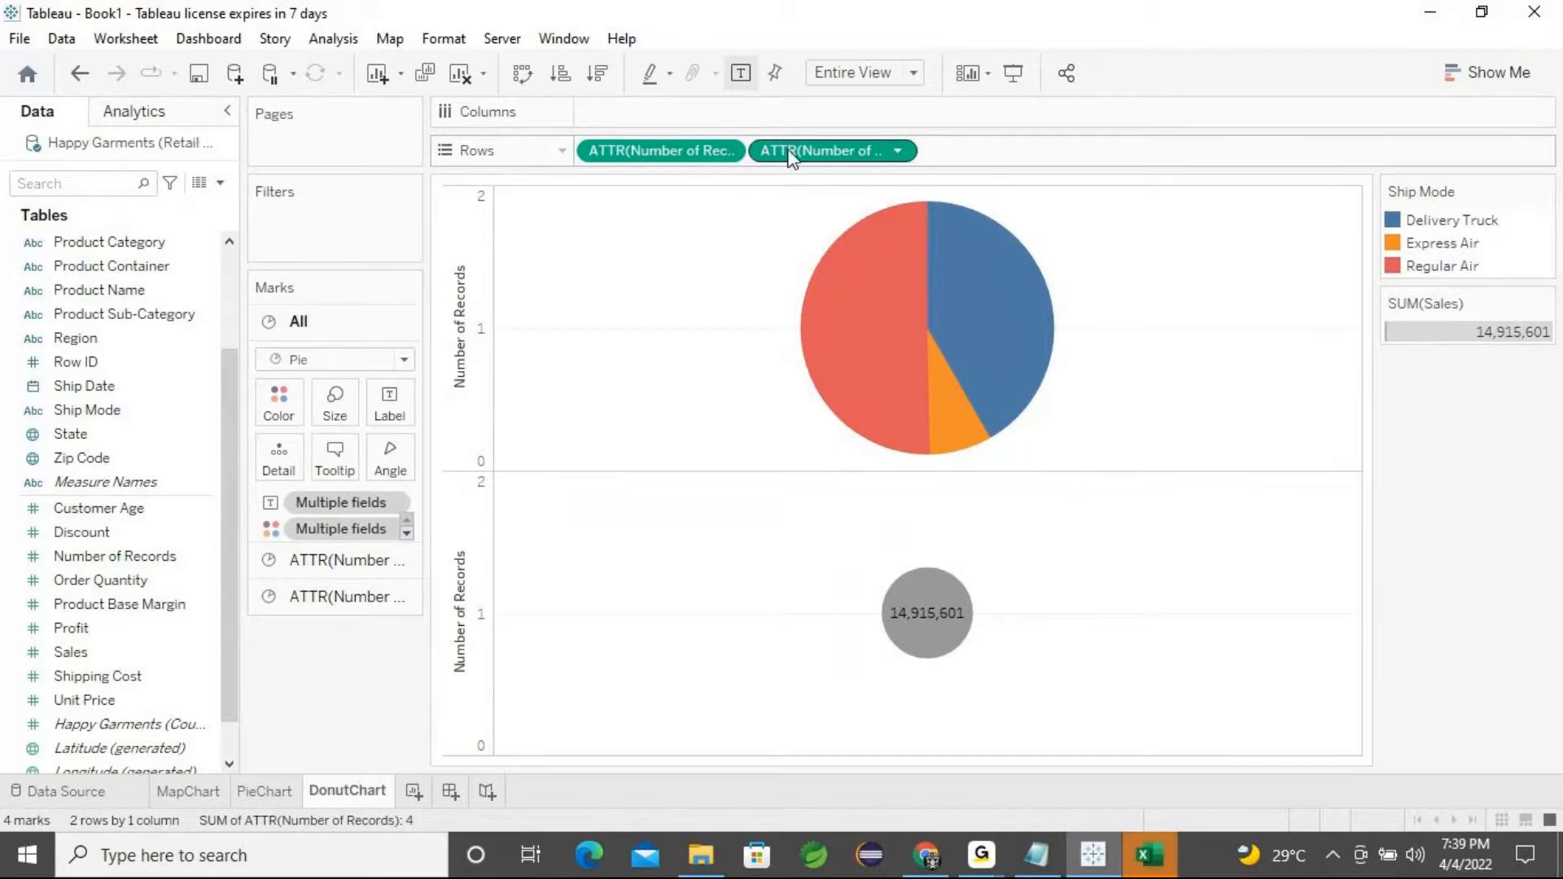
left_click(895, 152)
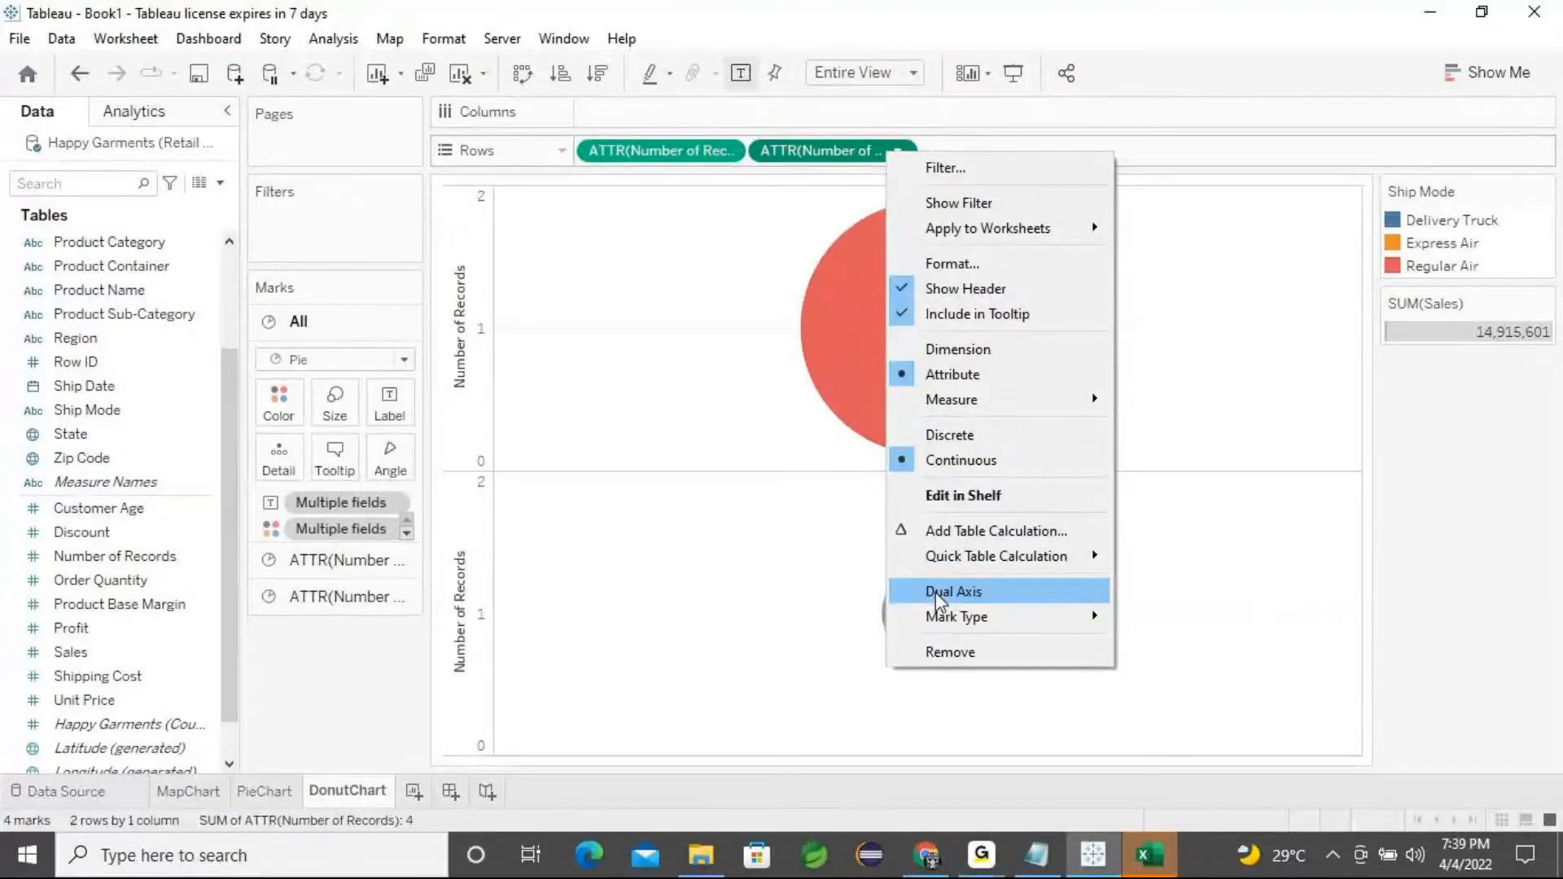
left_click(936, 592)
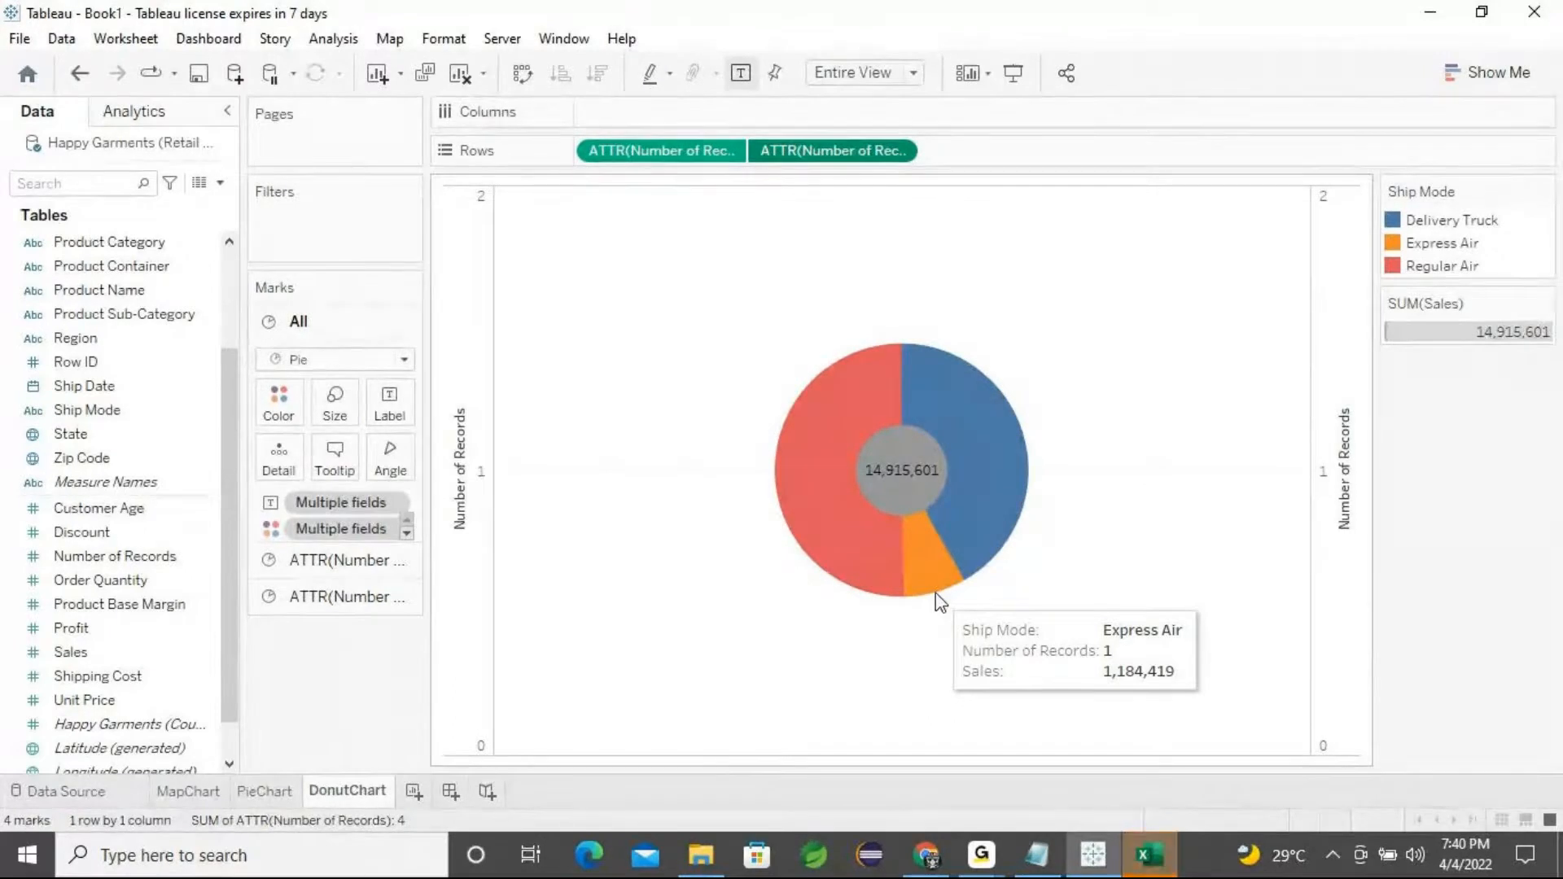
mouse_move(871, 482)
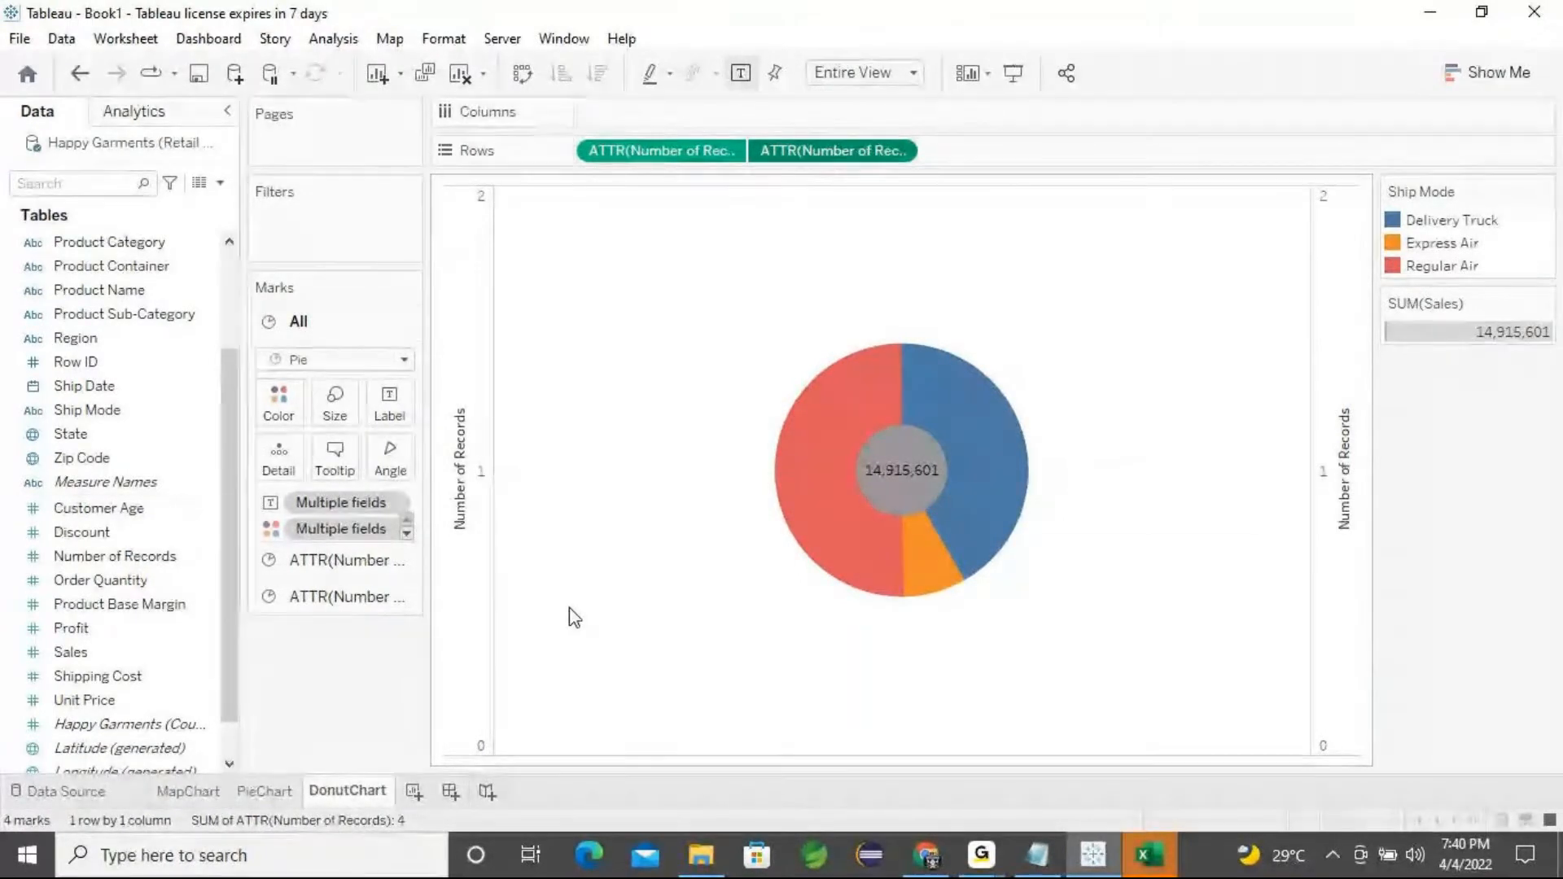
left_click(981, 855)
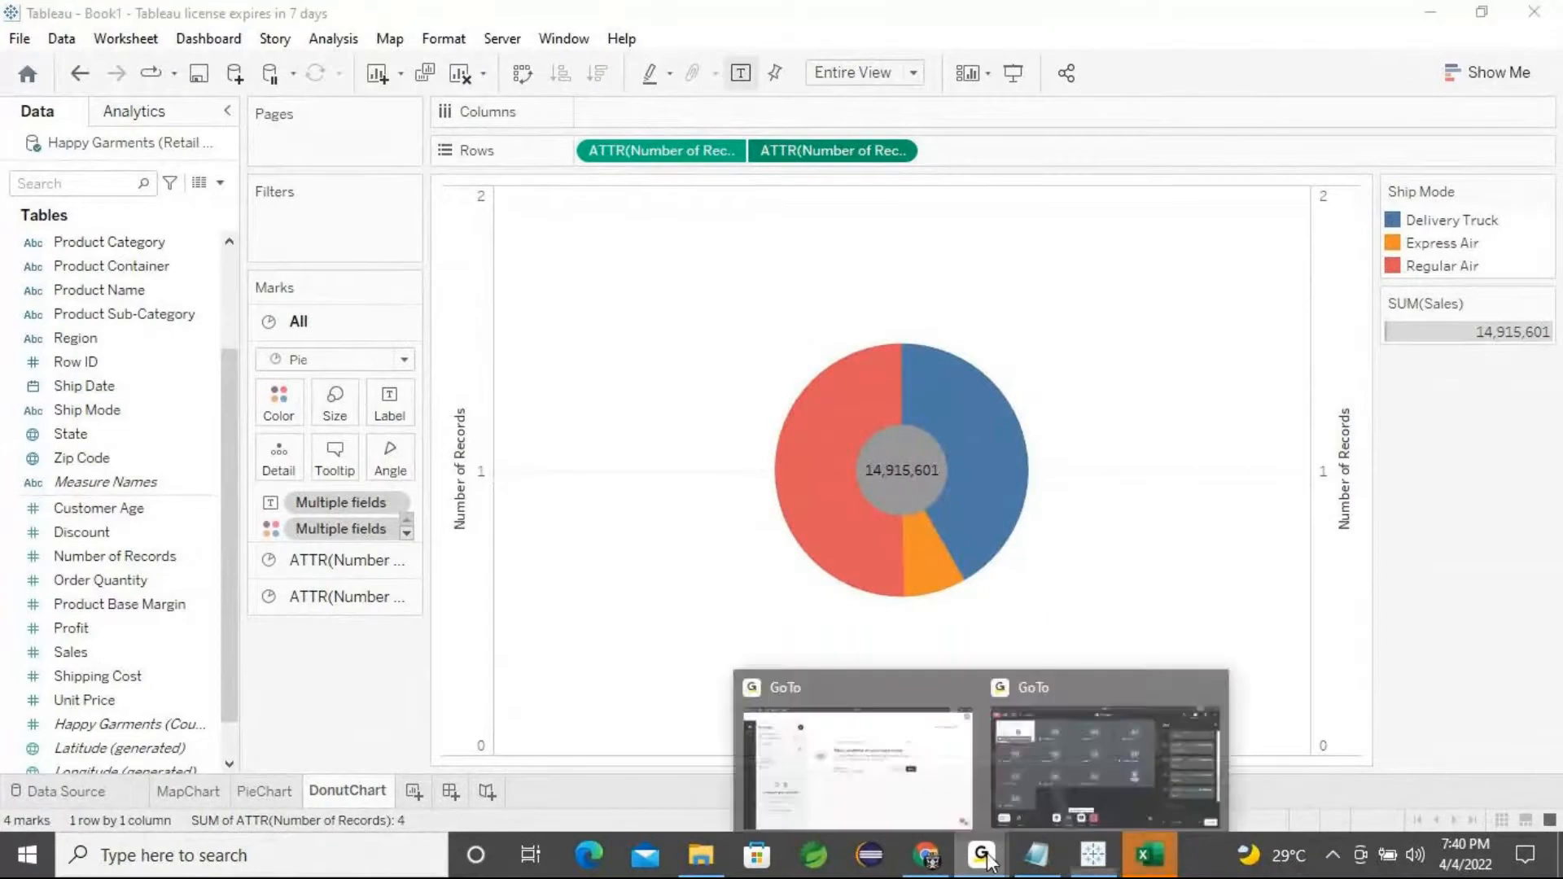
left_click(1101, 766)
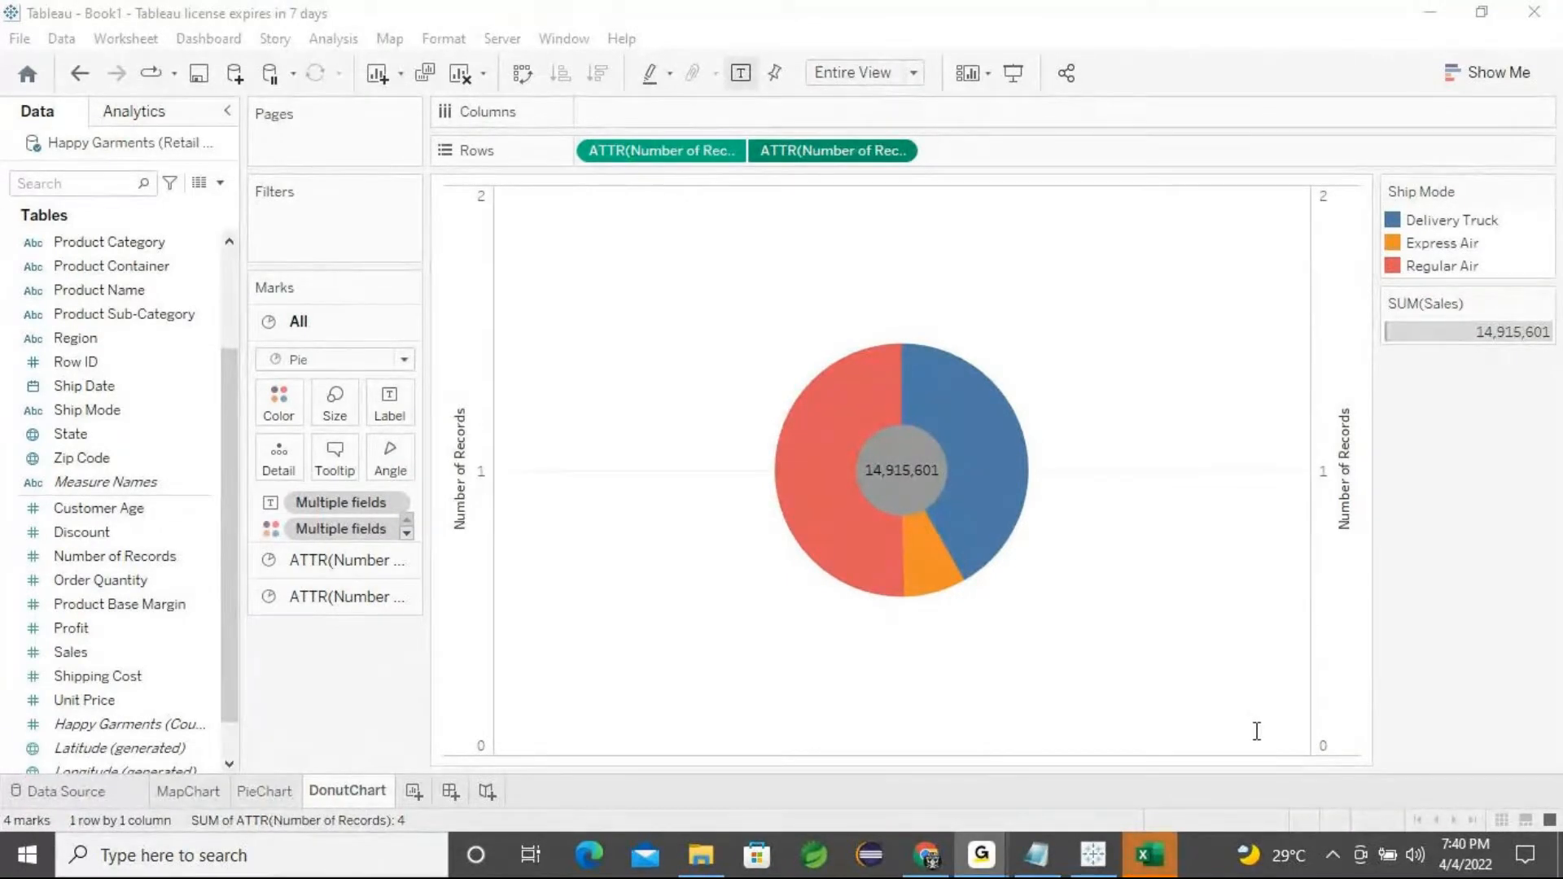
left_click(1436, 14)
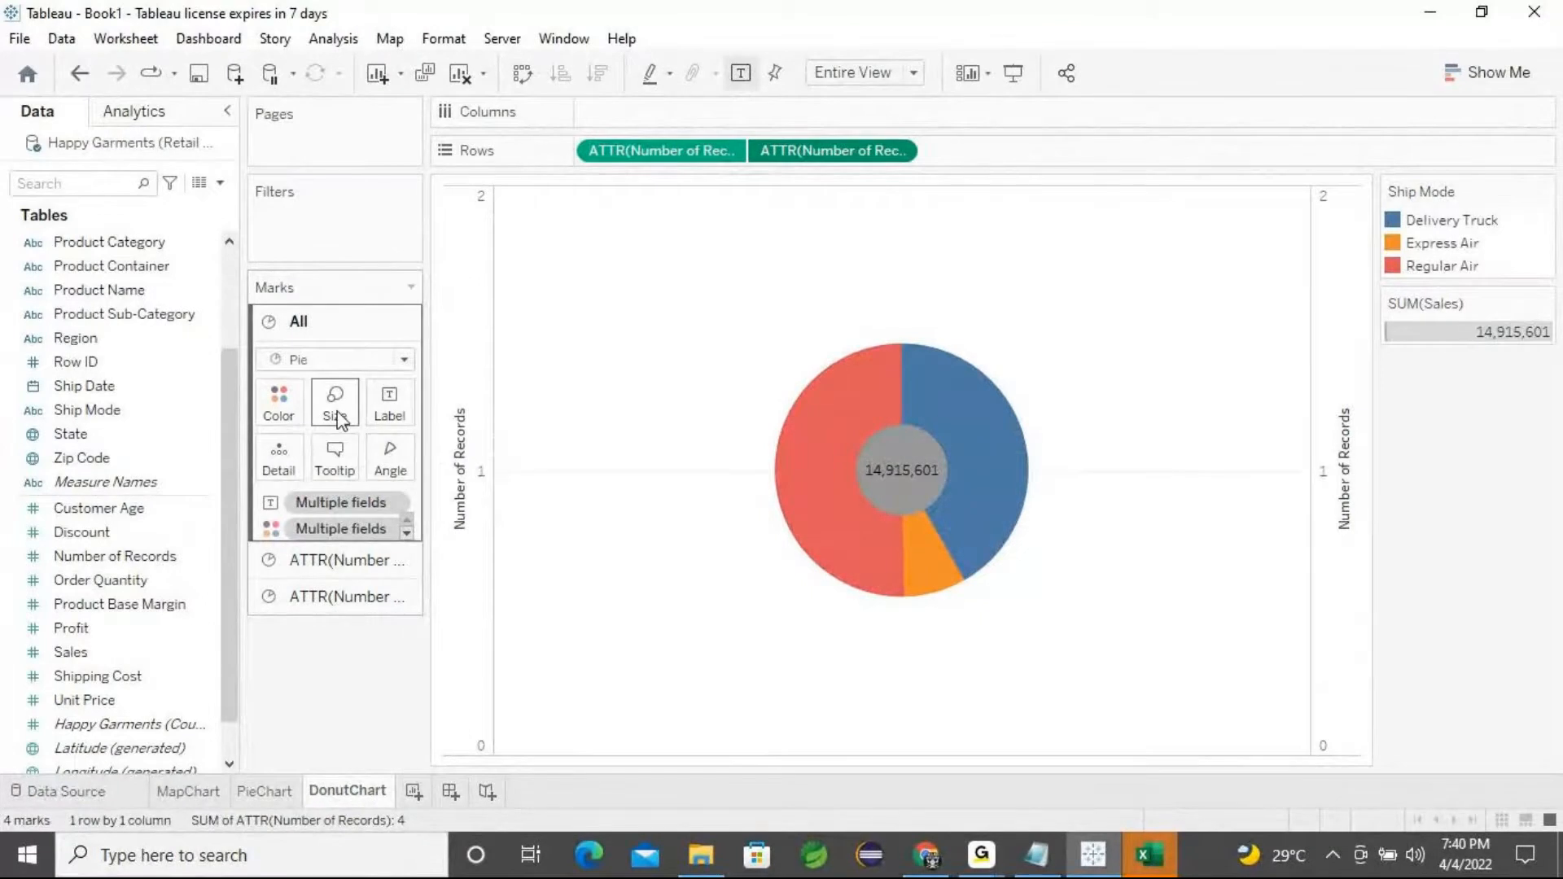
Enlarge the outer pie's mark size to widen the donut ring
left_click(310, 560)
left_click(306, 328)
left_click(323, 590)
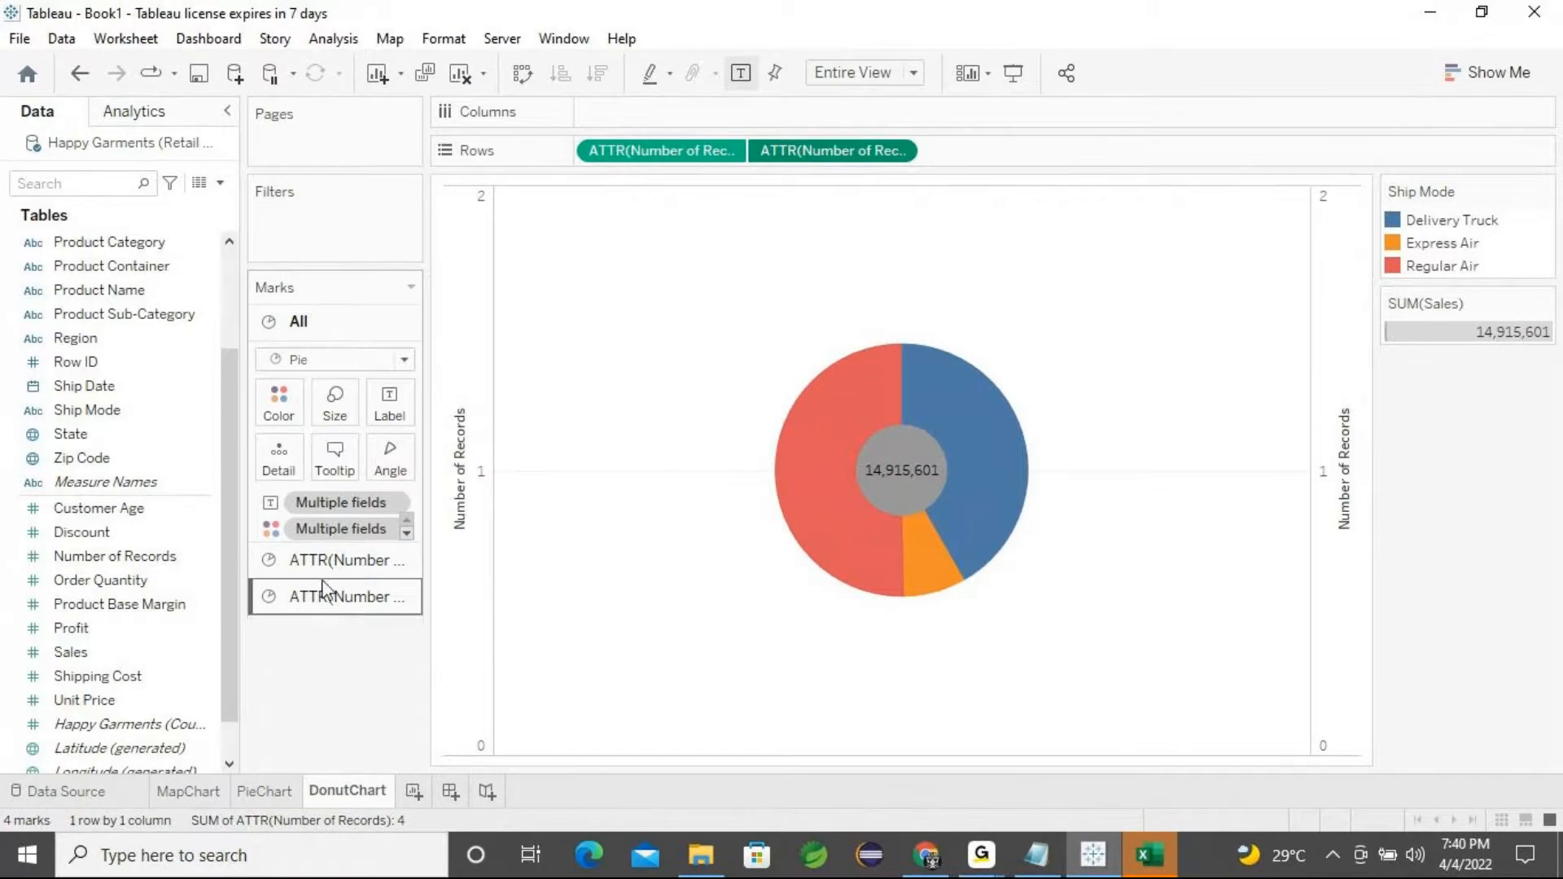
left_click(324, 563)
left_click(332, 443)
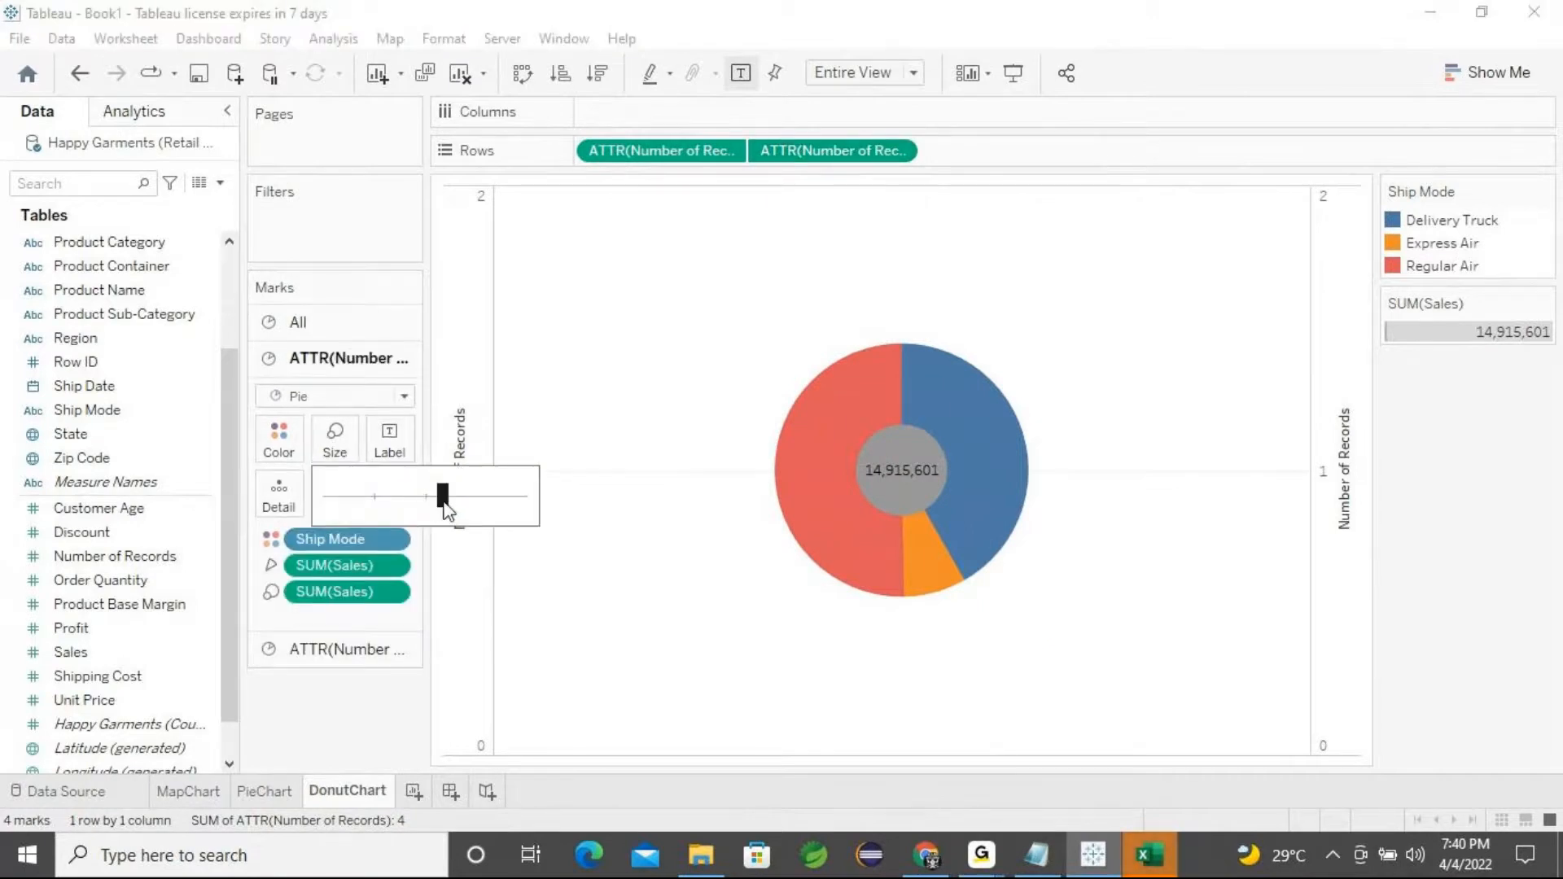
left_click_drag(446, 509, 478, 515)
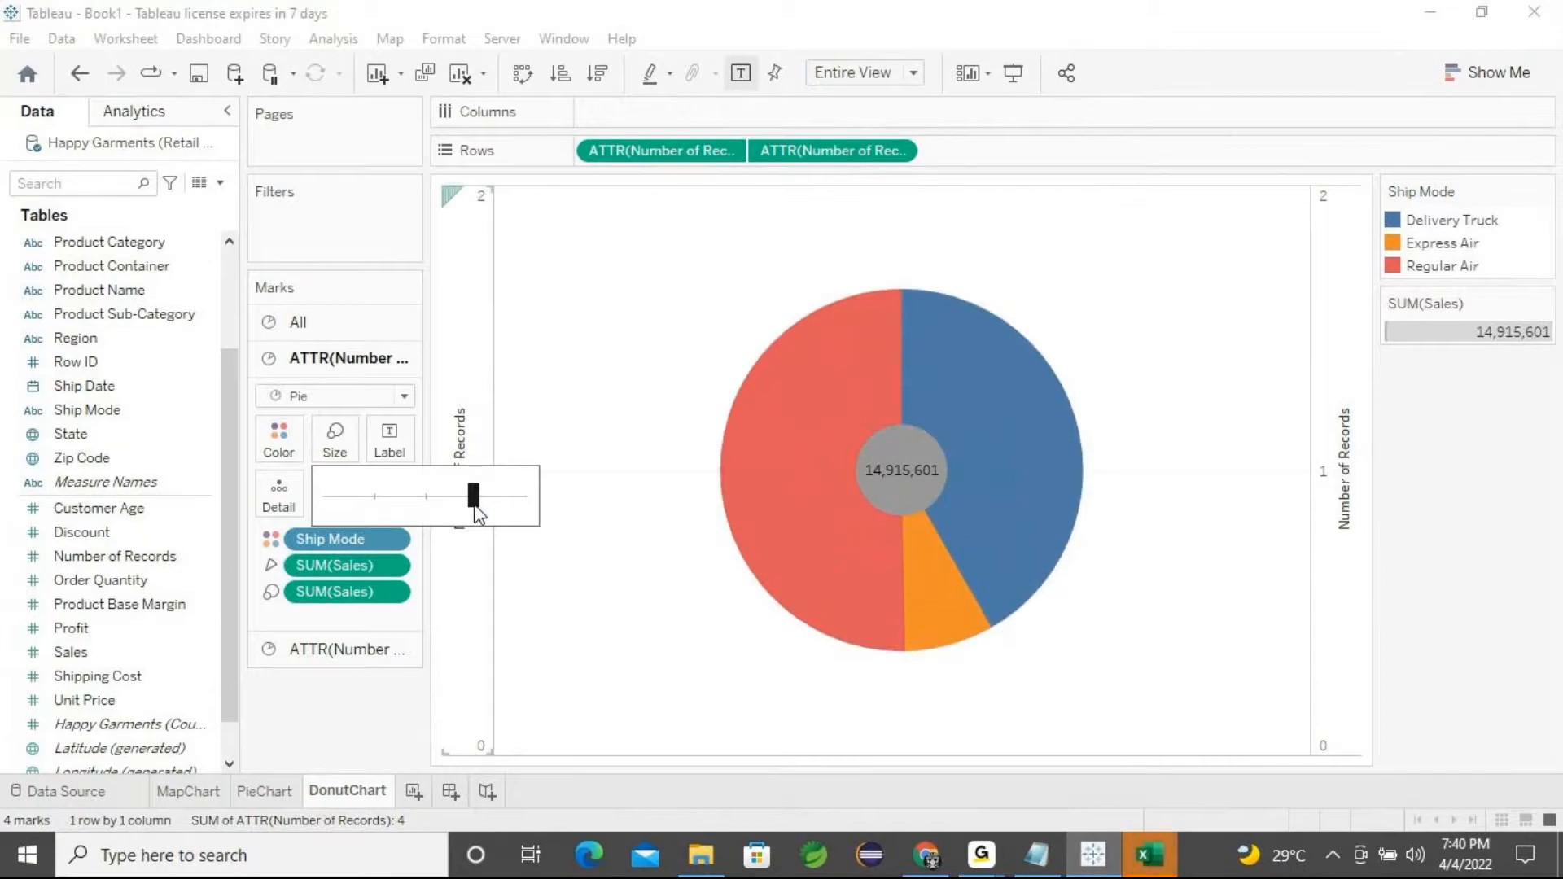
left_click_drag(495, 504, 480, 503)
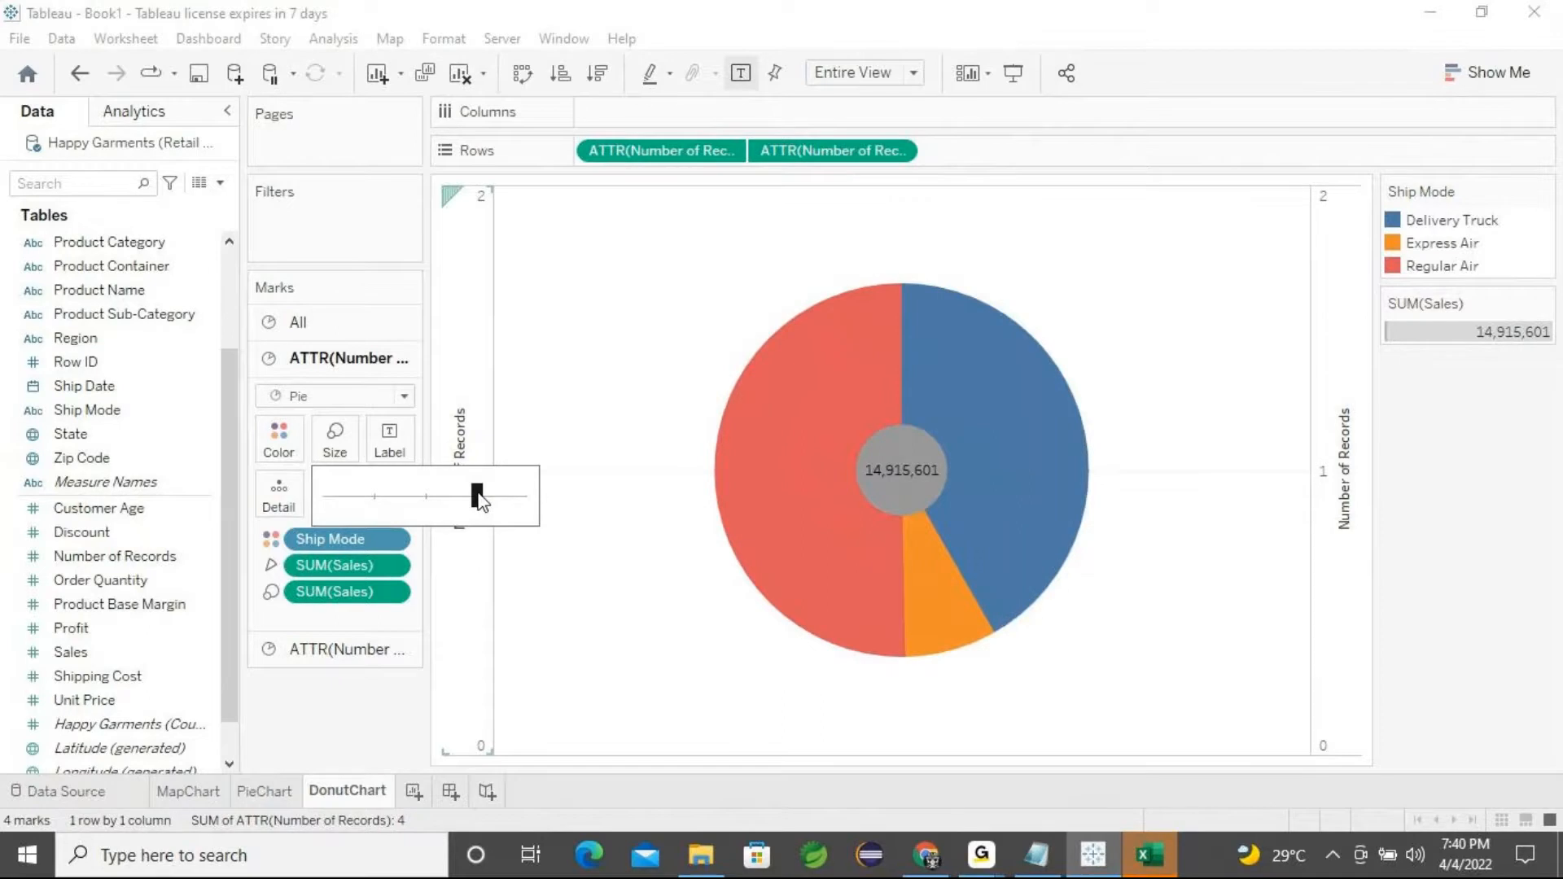
Colour the centre circle of the donut white
left_click(345, 719)
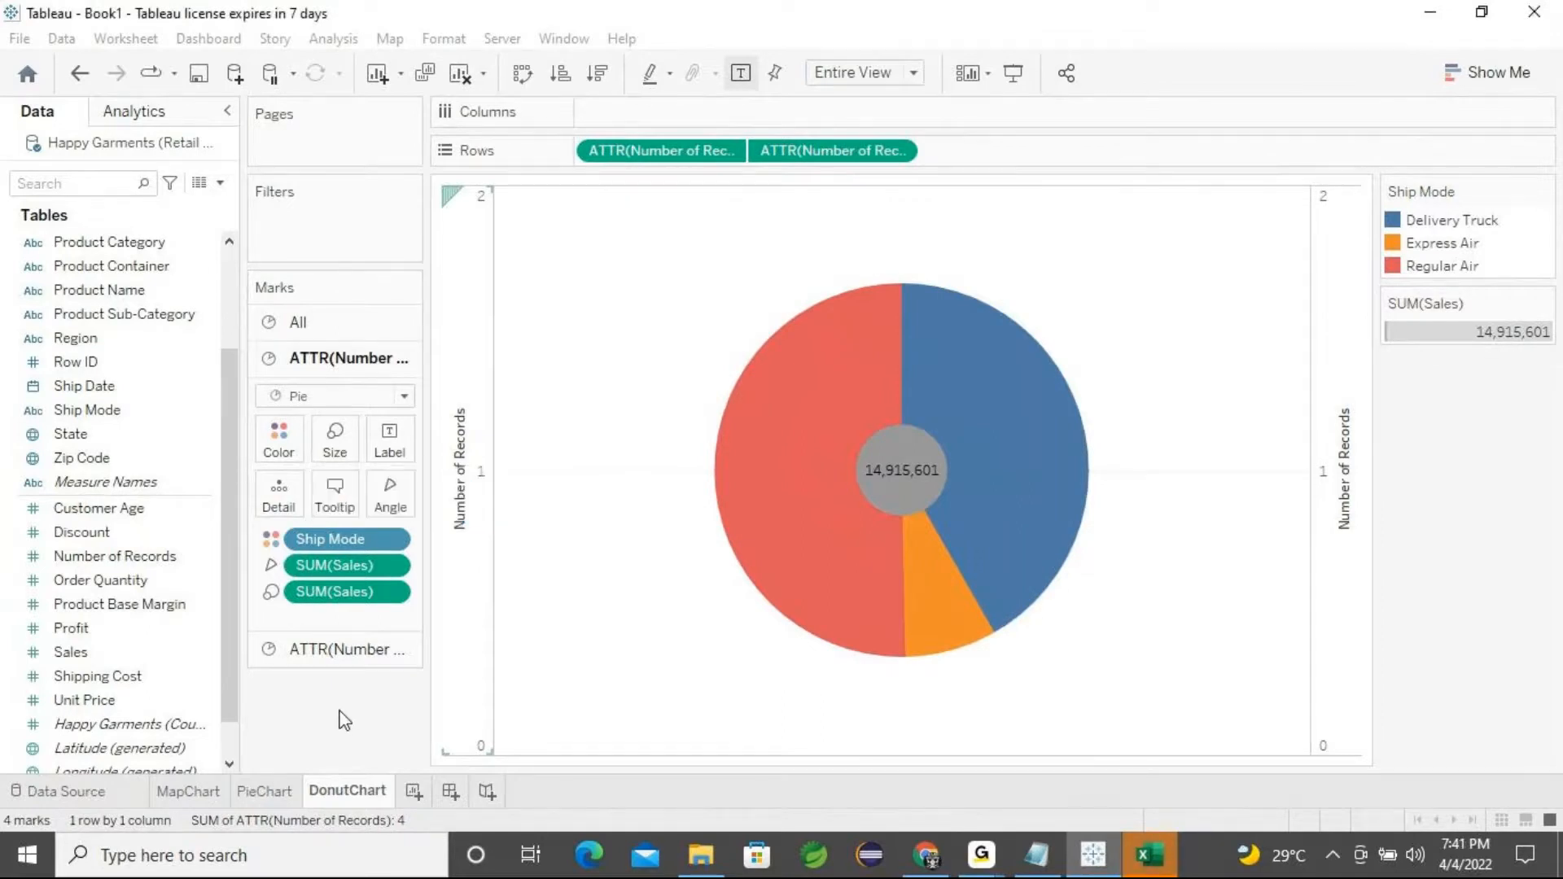
left_click(325, 652)
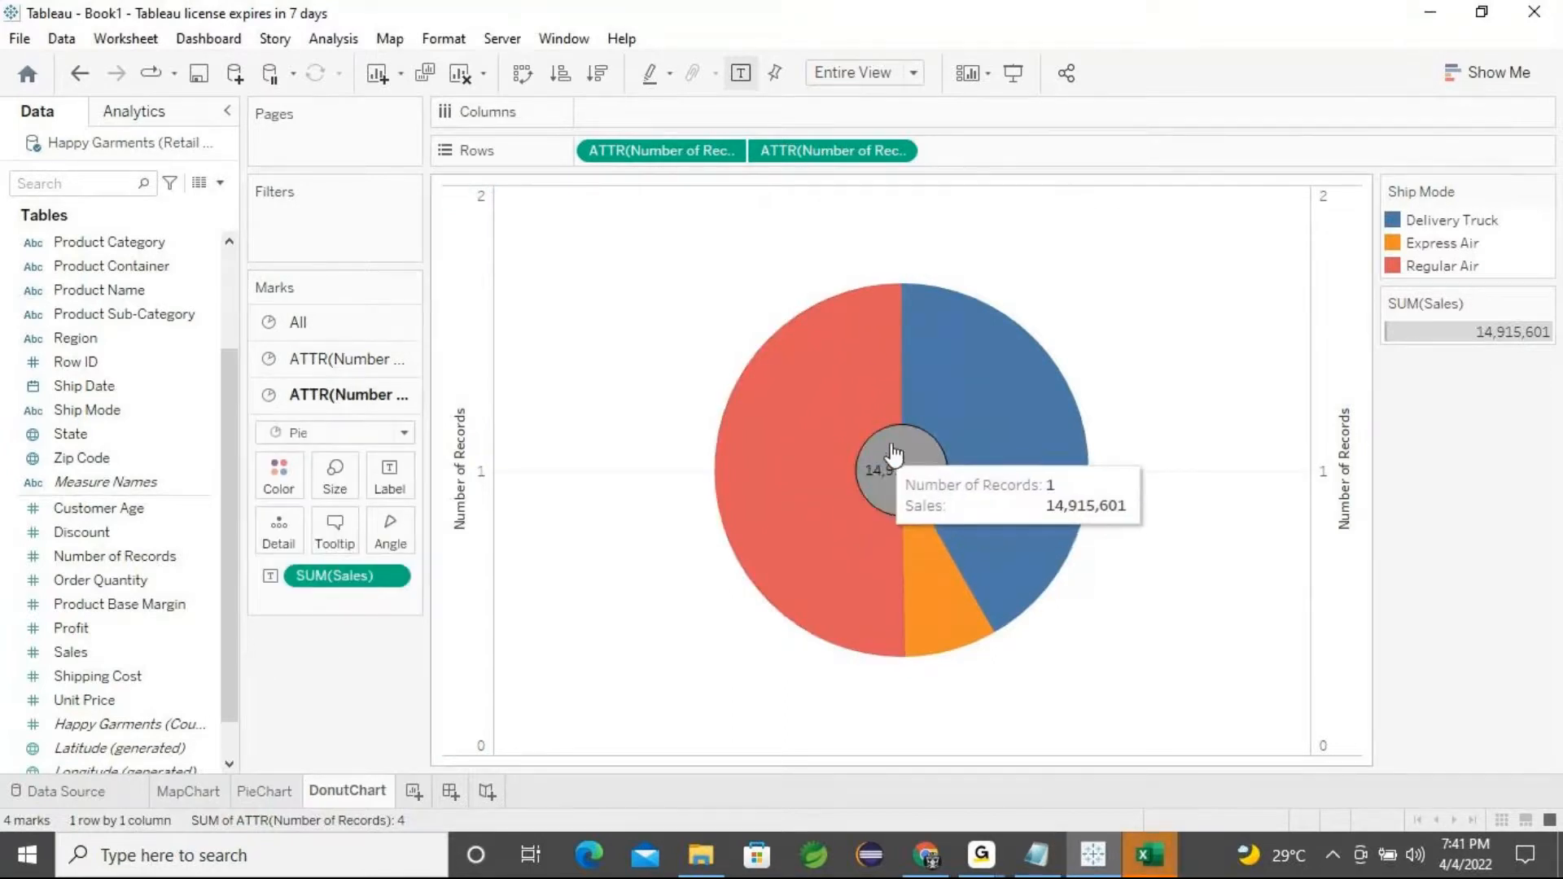
left_click(293, 493)
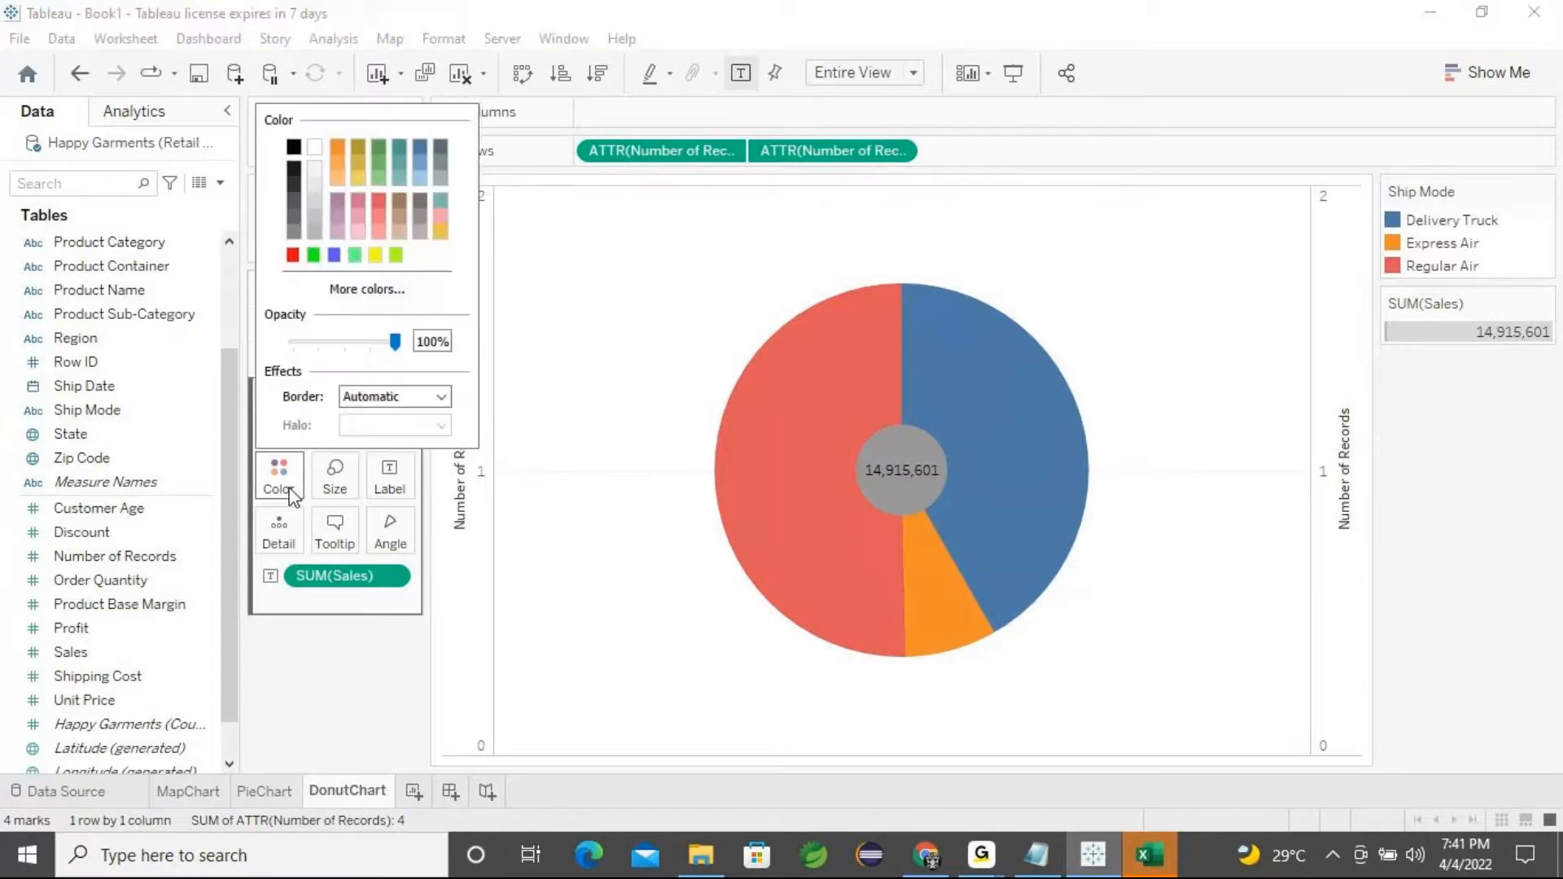
left_click(313, 147)
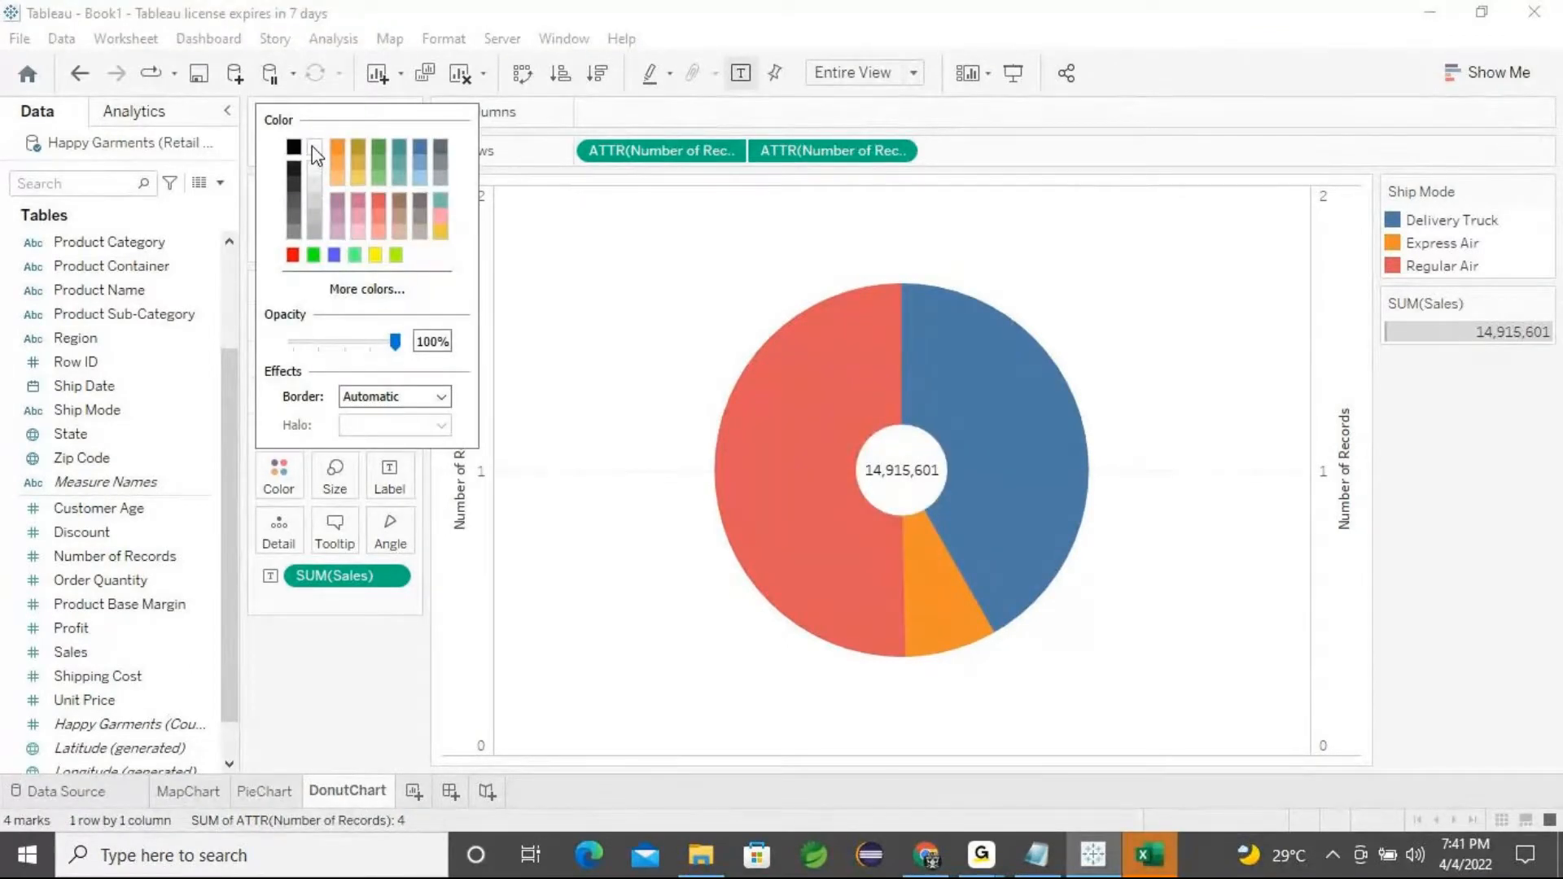
left_click(371, 652)
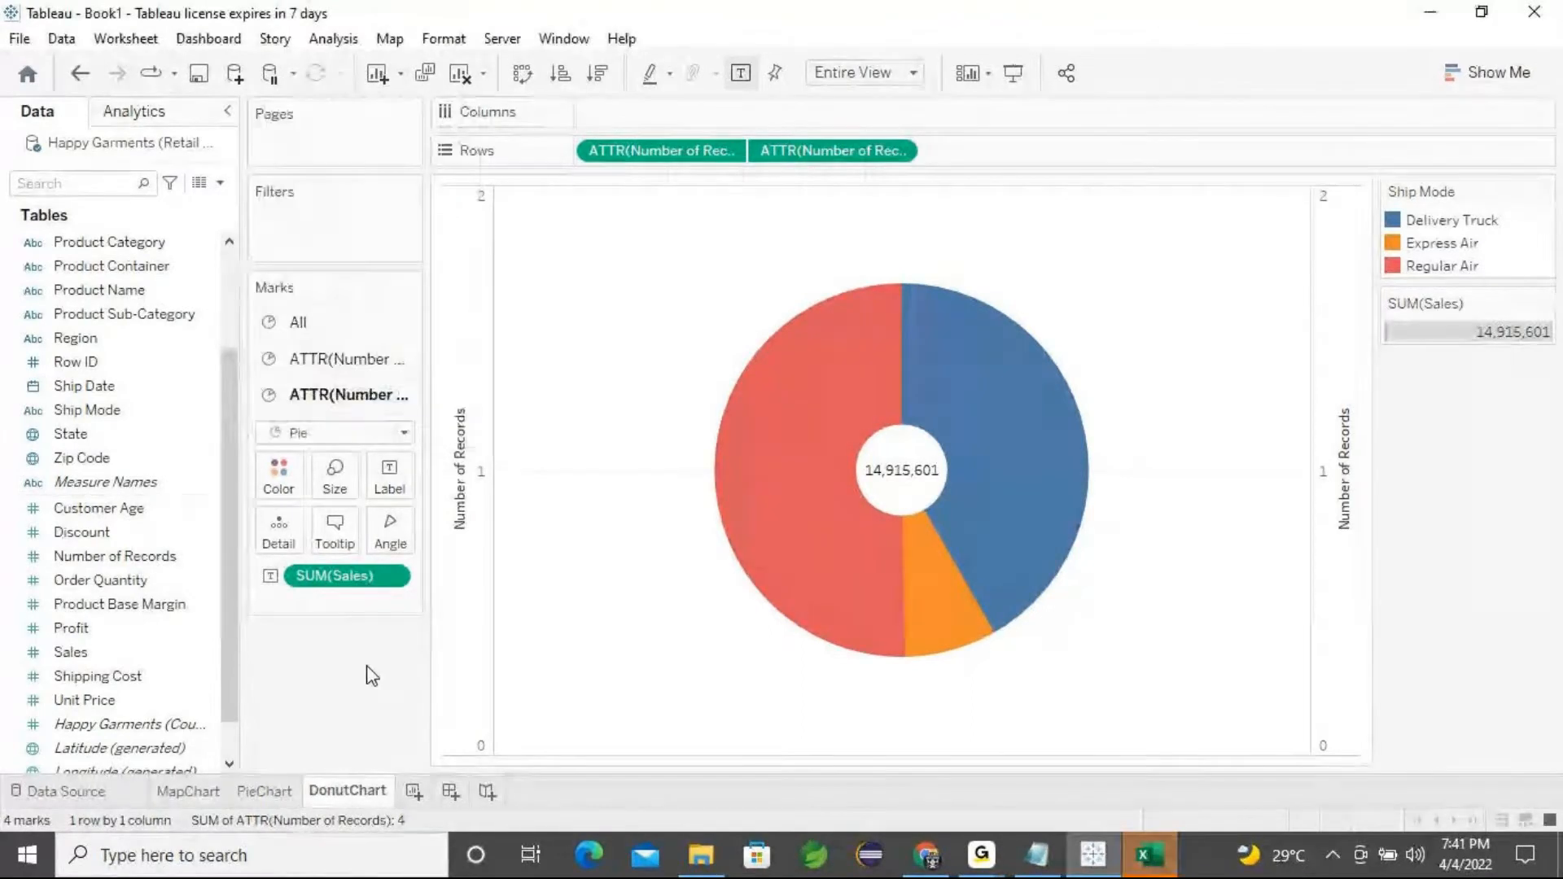
Change the centre circle's colour to green
left_click(281, 481)
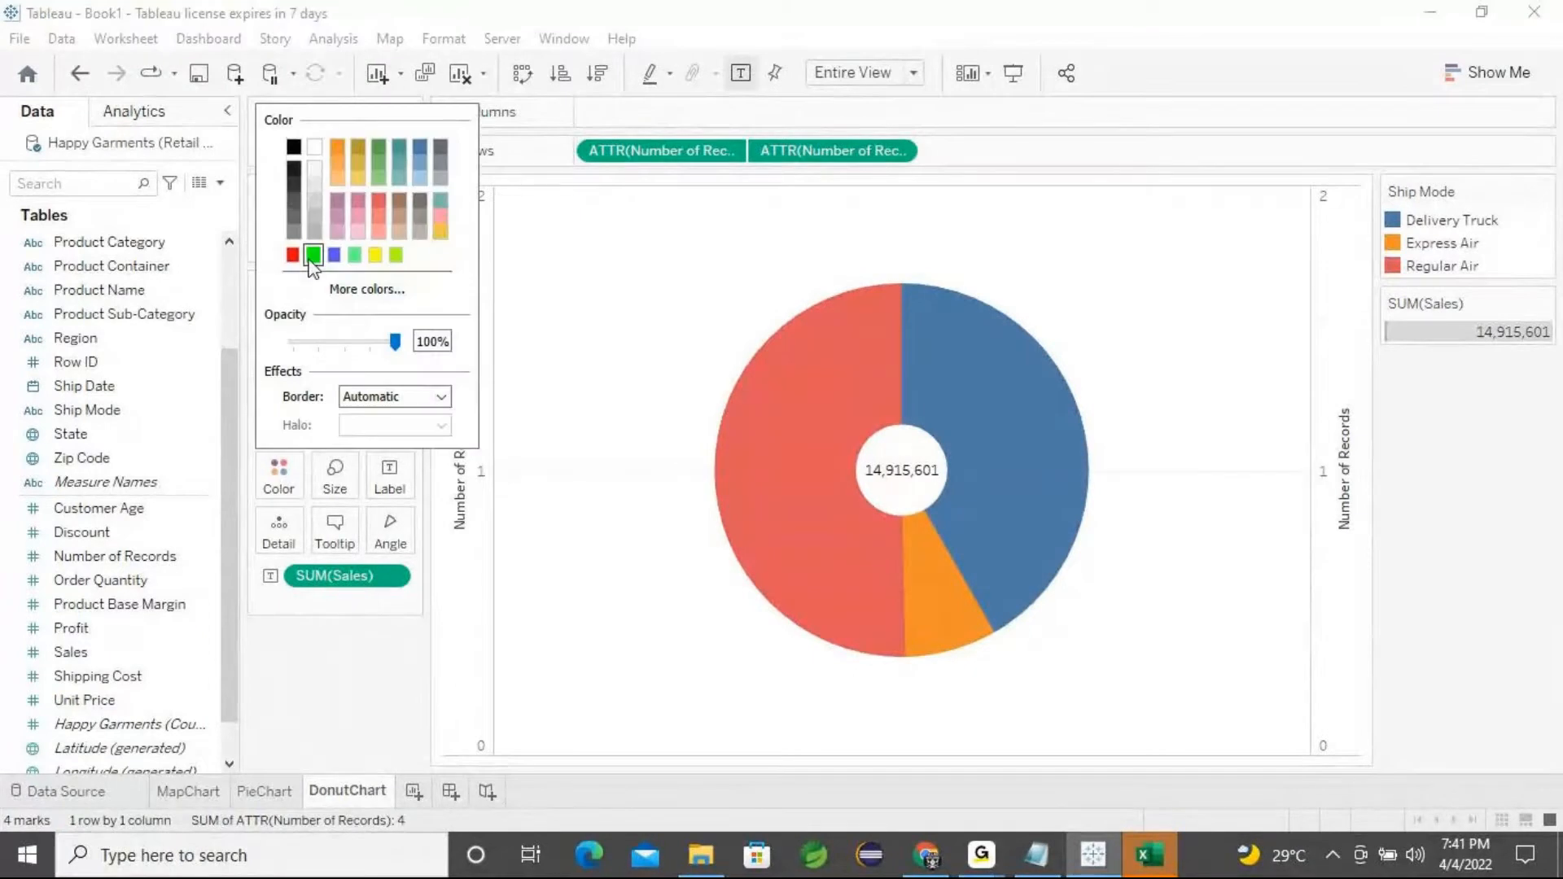
left_click(314, 255)
left_click(280, 487)
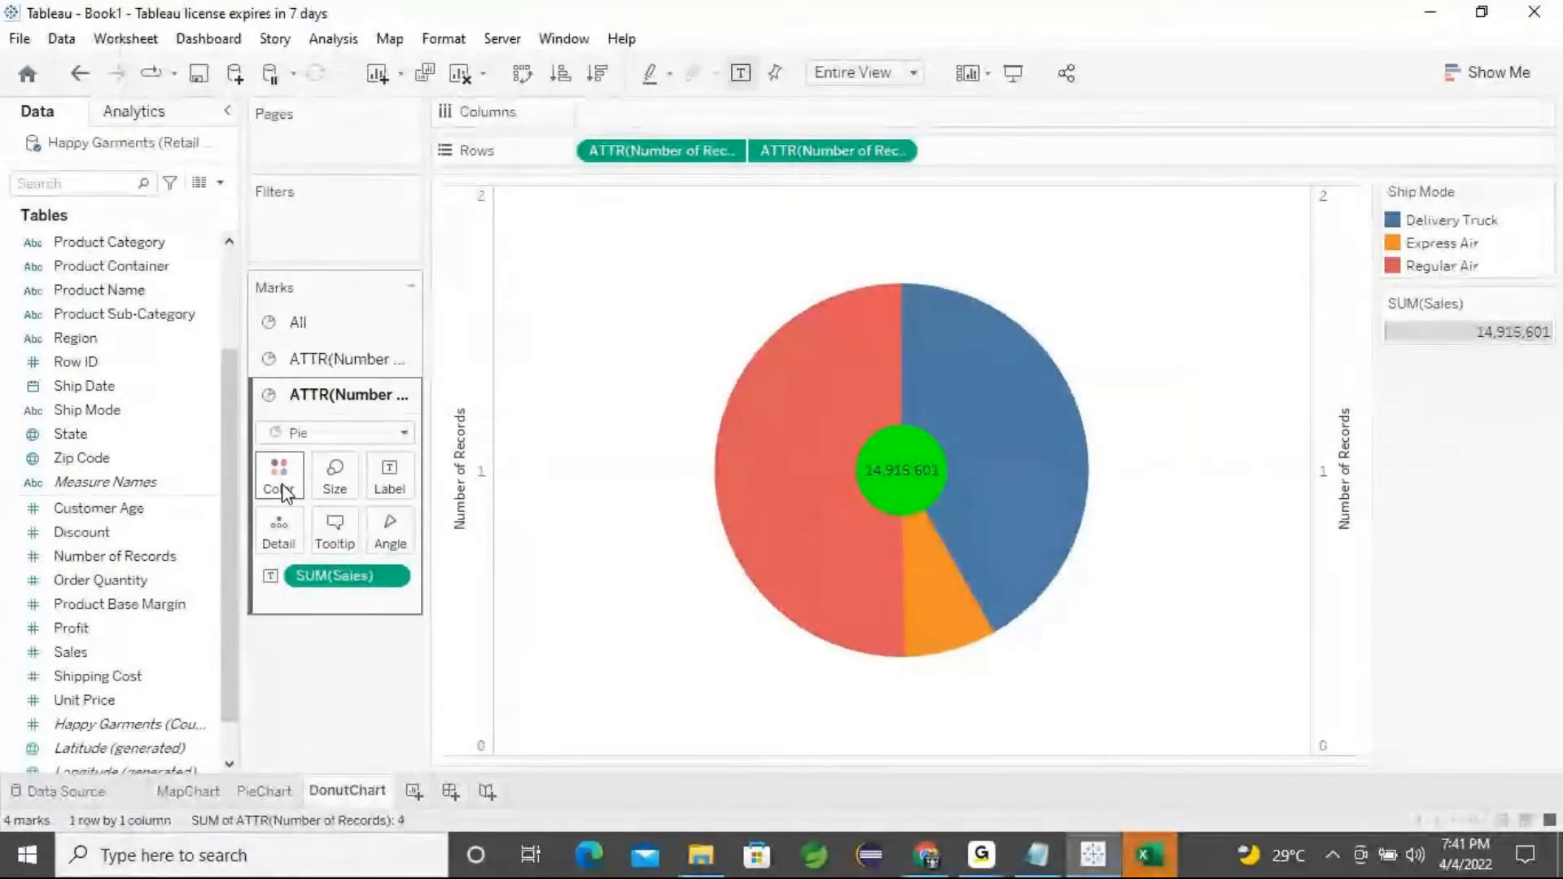
Change the centre circle's colour back to white
left_click(281, 486)
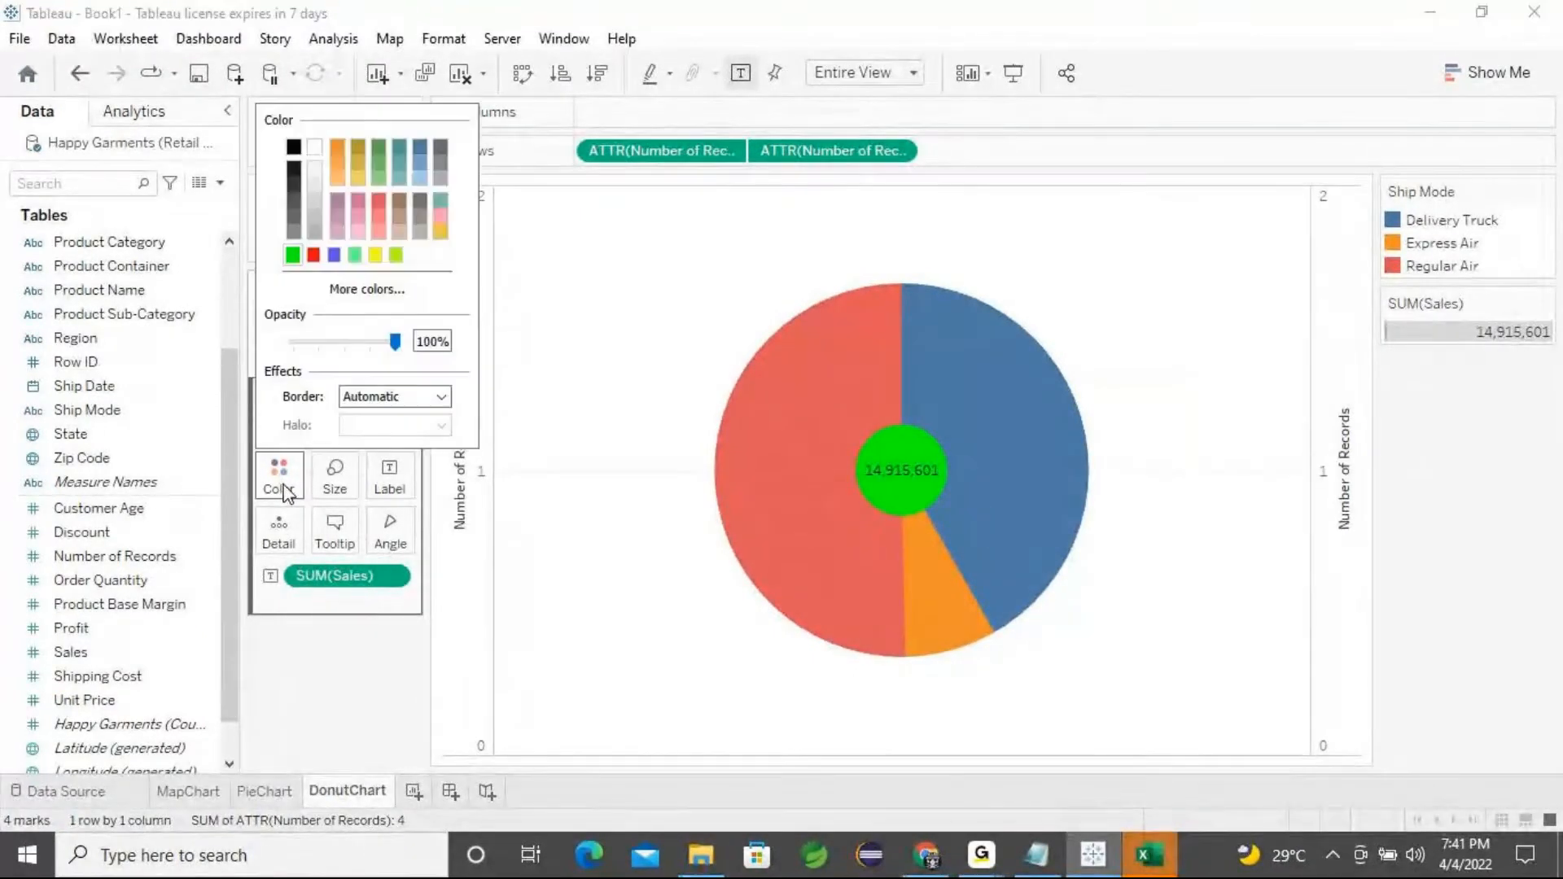
left_click(314, 150)
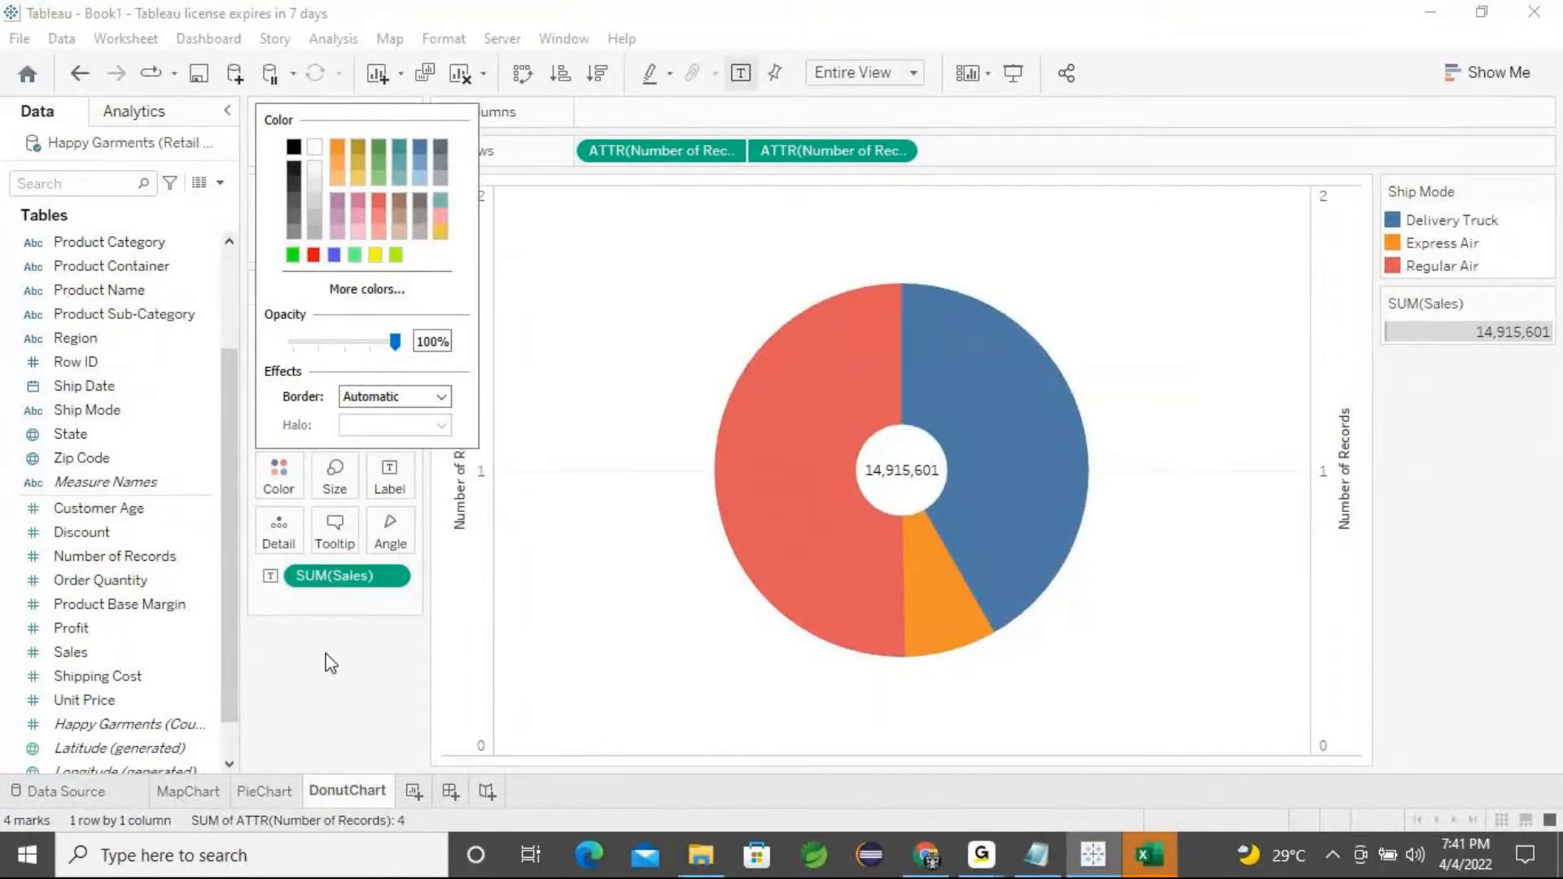
left_click(346, 720)
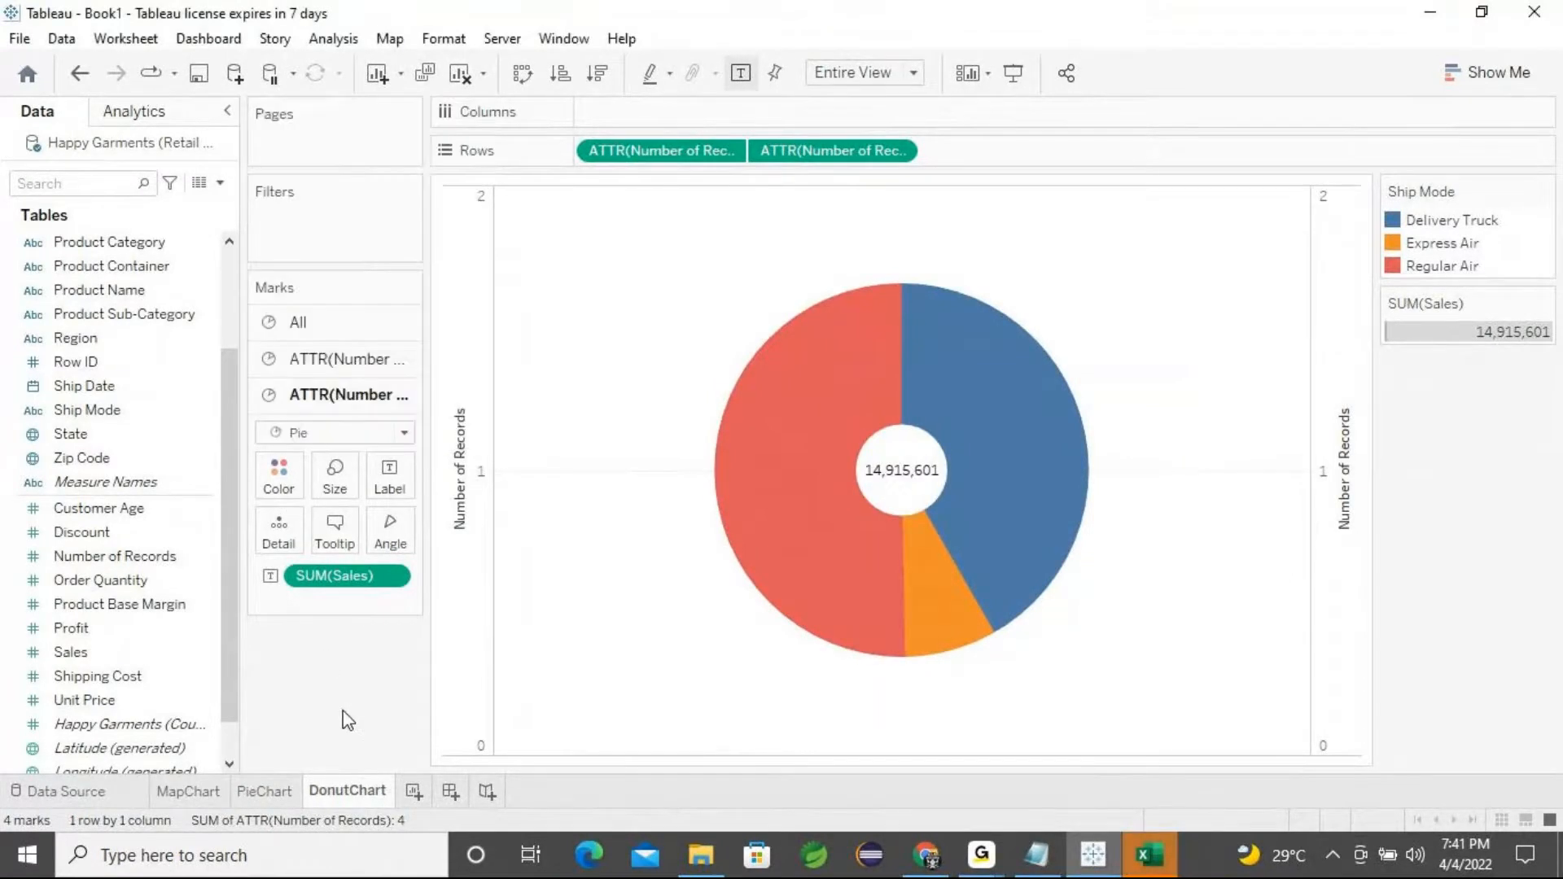
Enlarge the centre circle's mark size to thin the donut ring
left_click(335, 476)
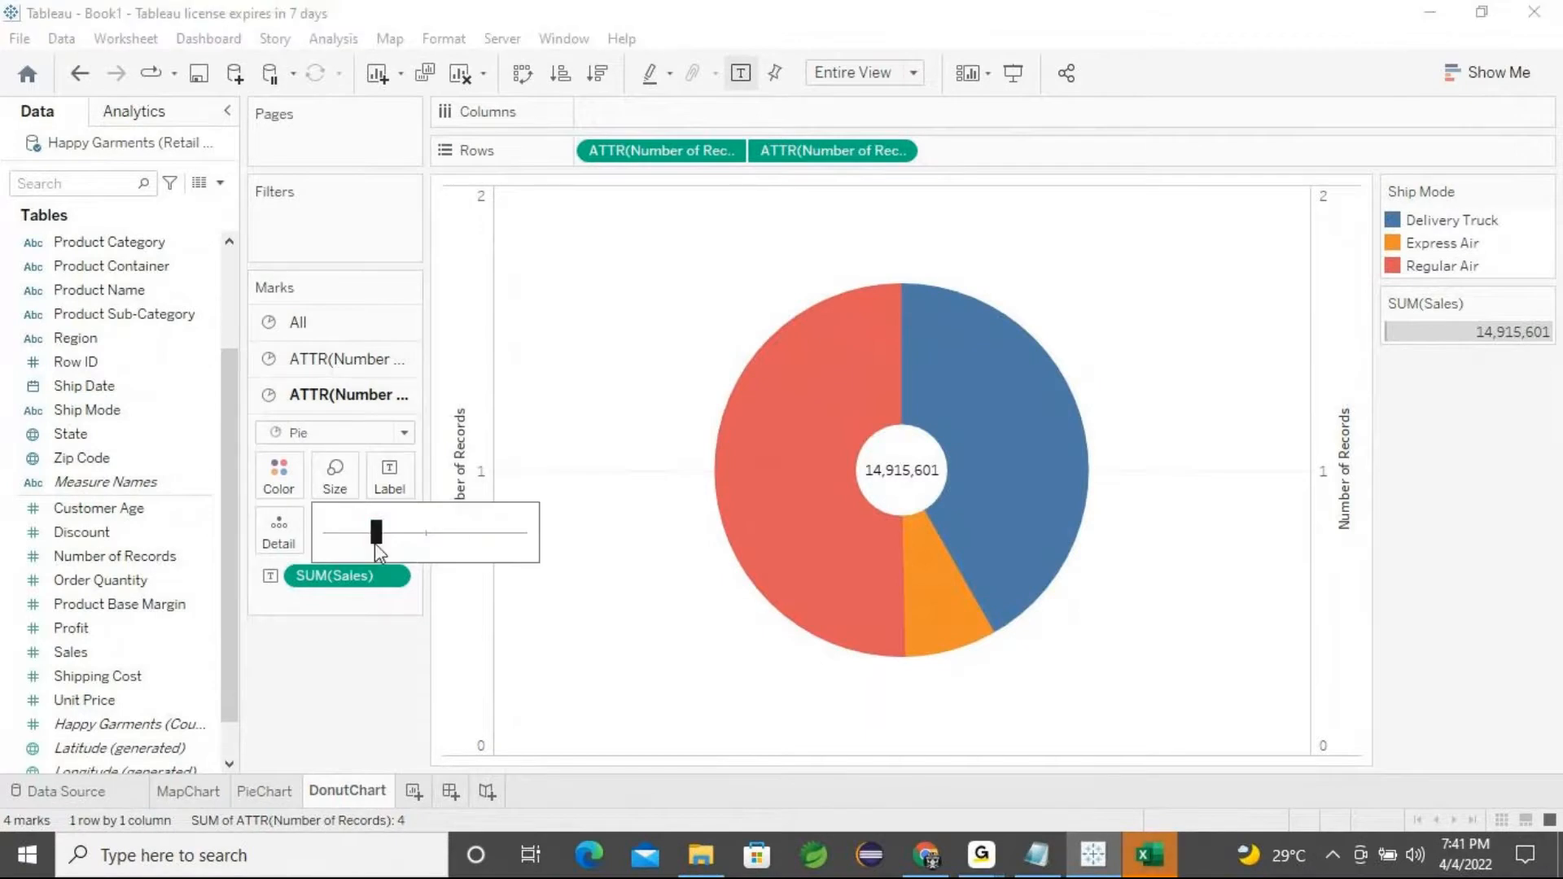
left_click_drag(379, 543, 440, 540)
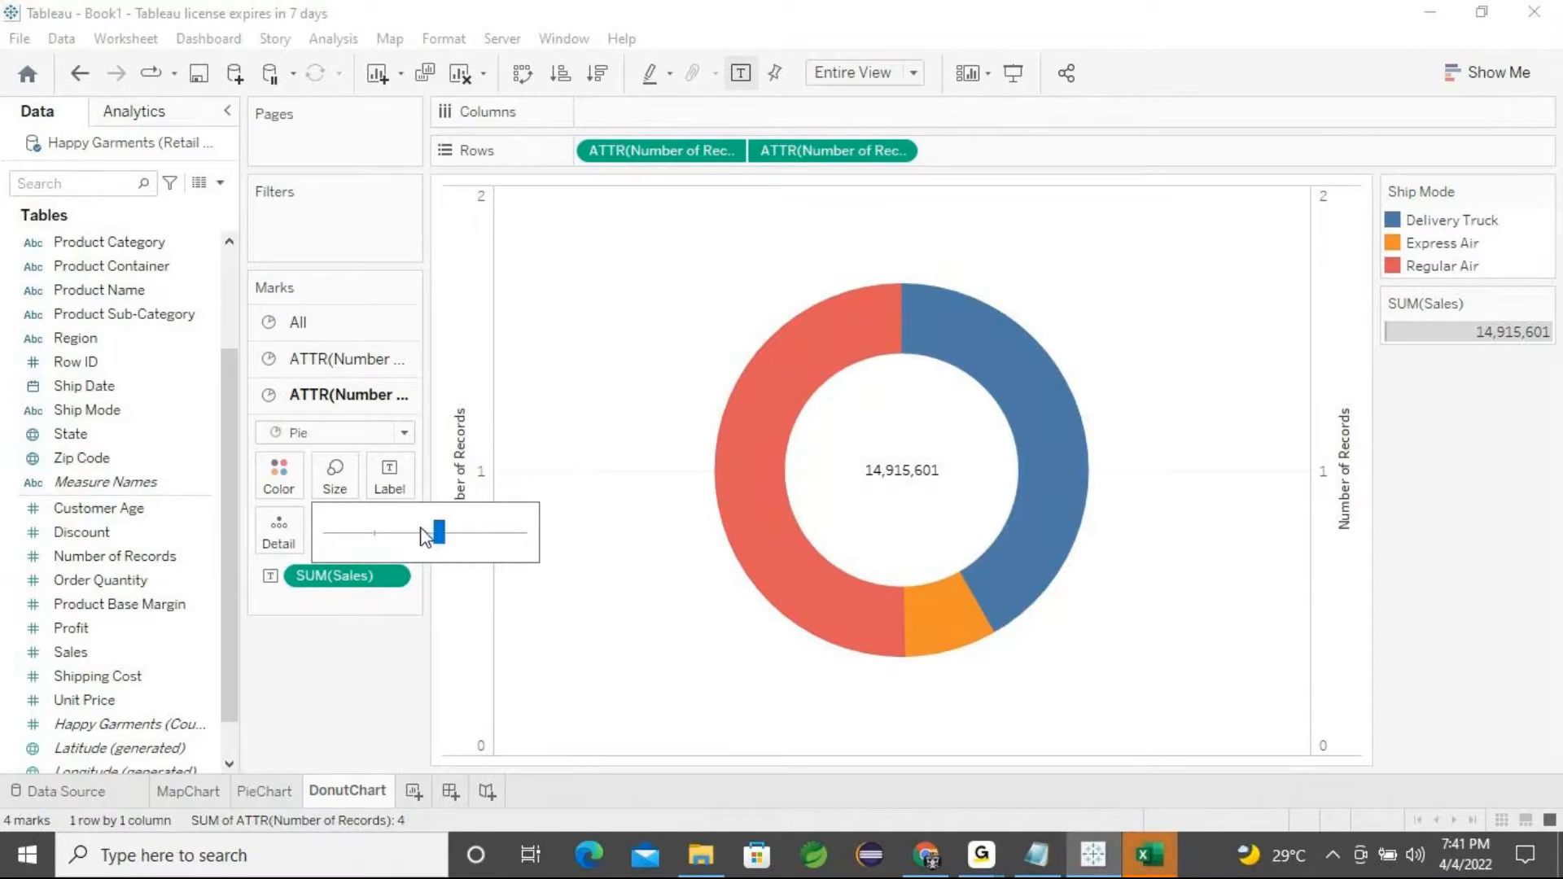
left_click(357, 693)
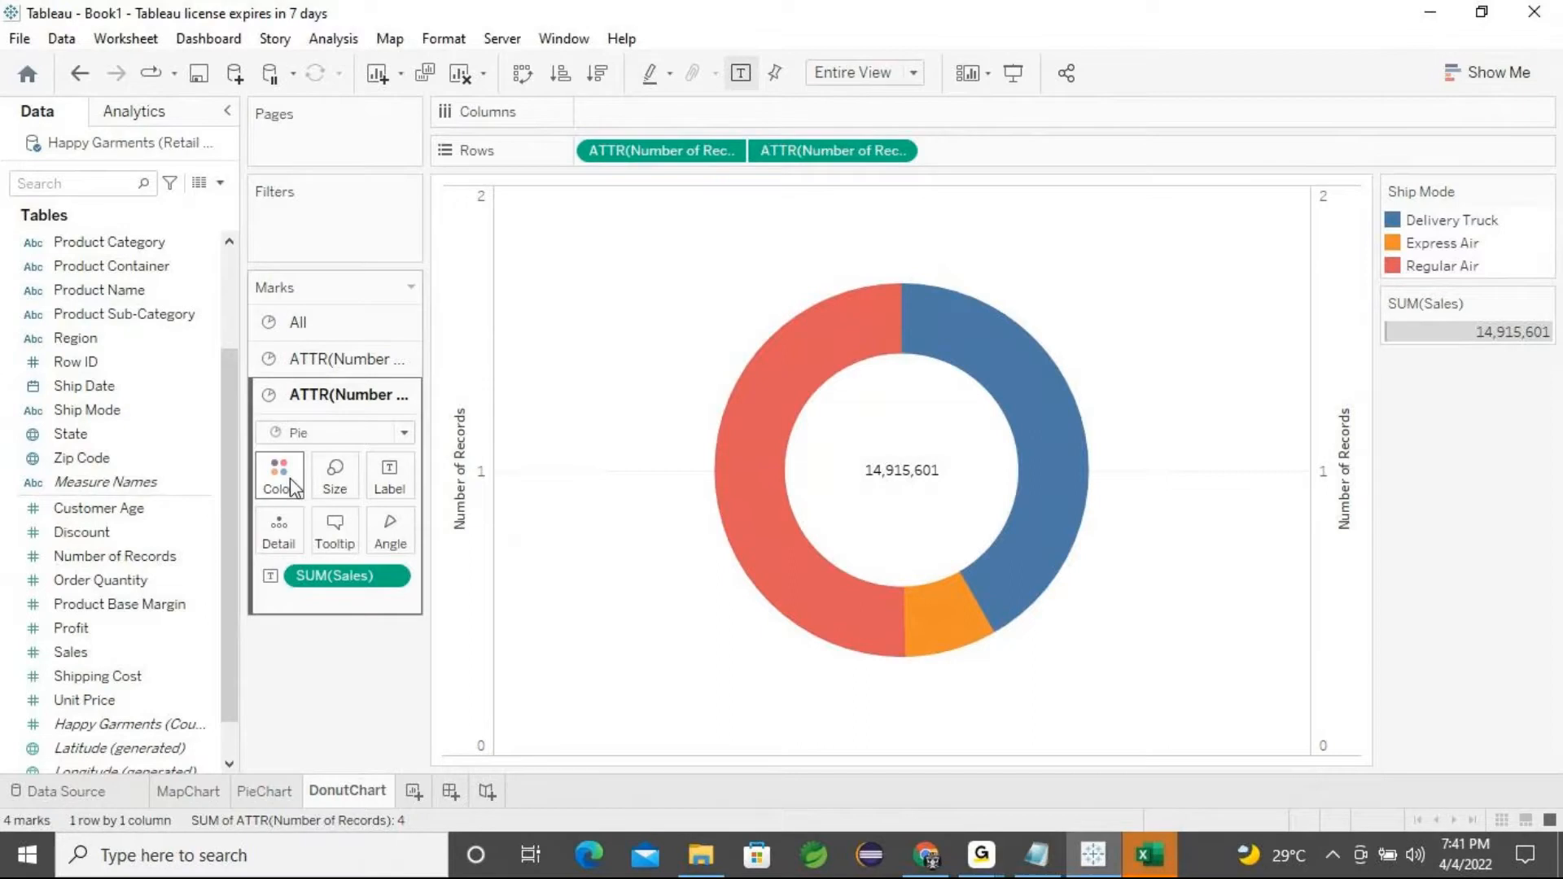
Add Ship Mode as a label on all marks of the donut chart
left_click(299, 324)
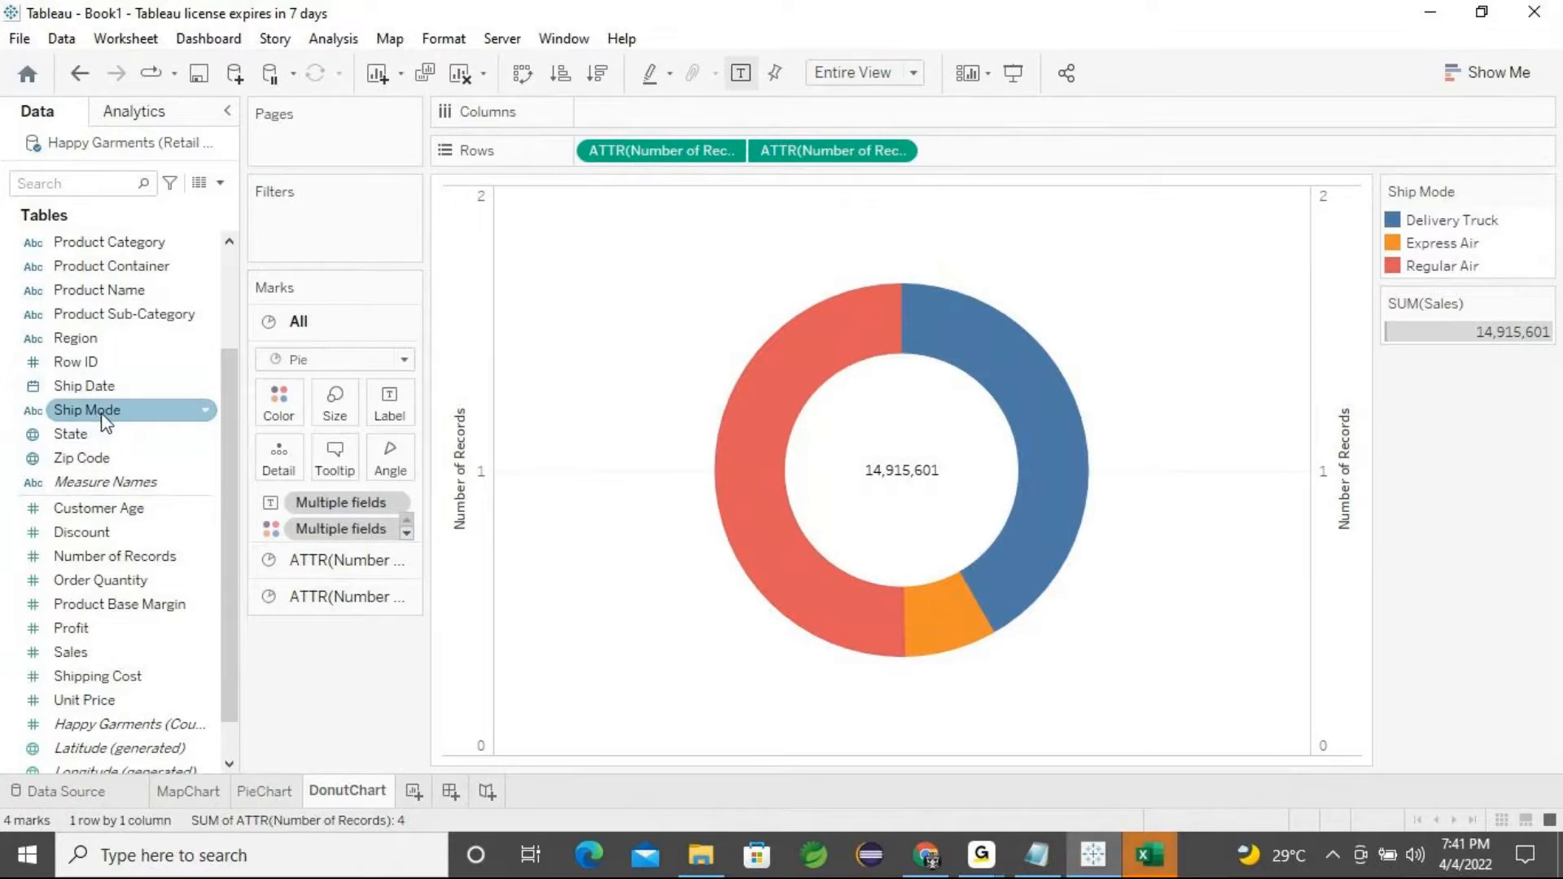
left_click(76, 415)
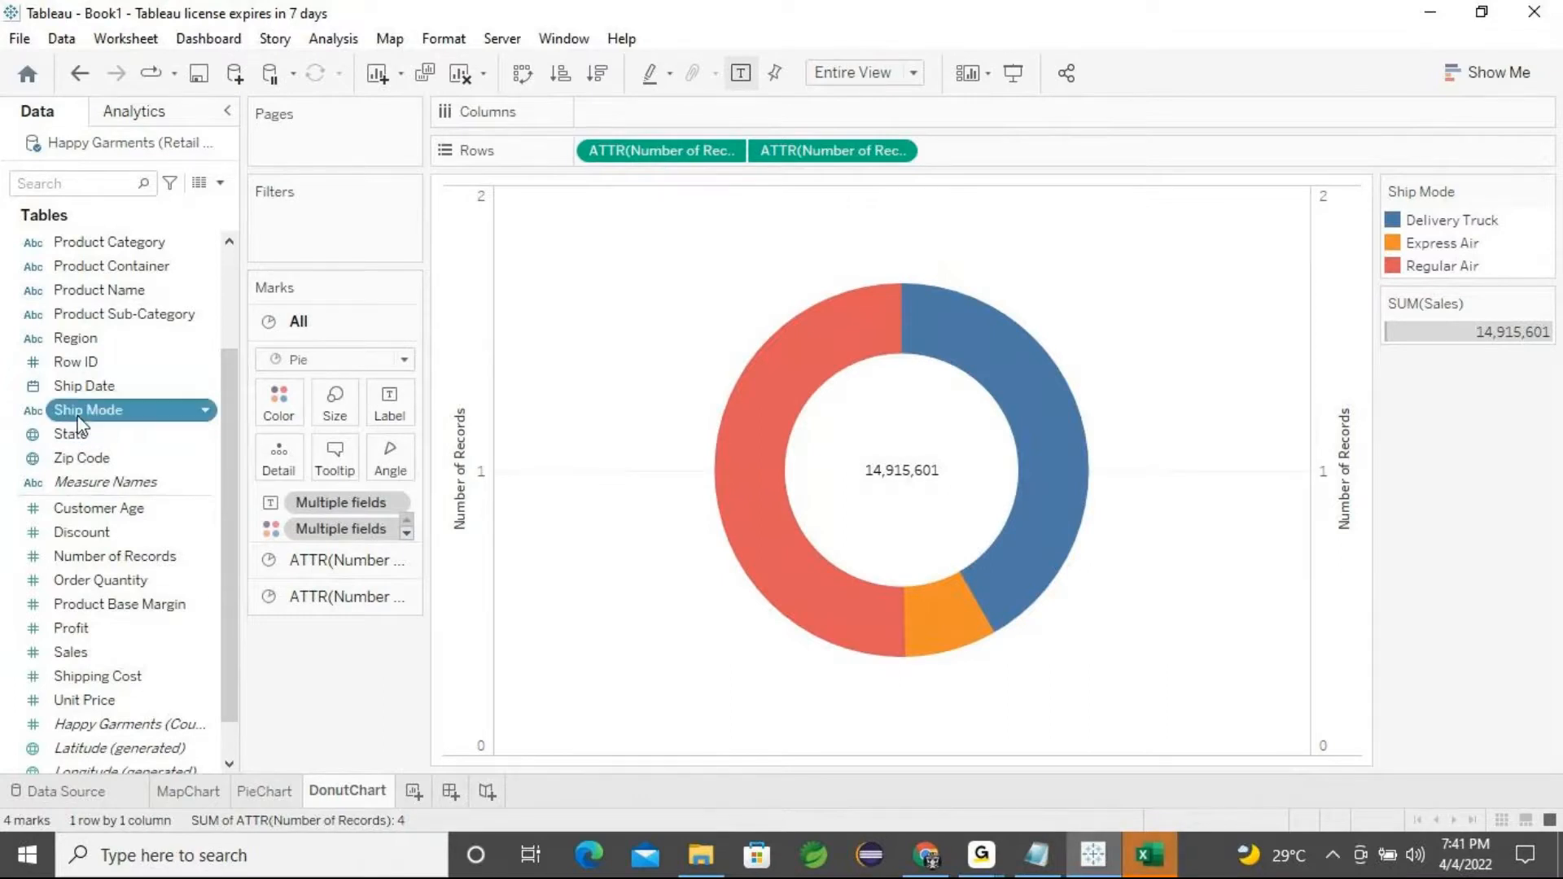
left_click_drag(79, 423, 394, 415)
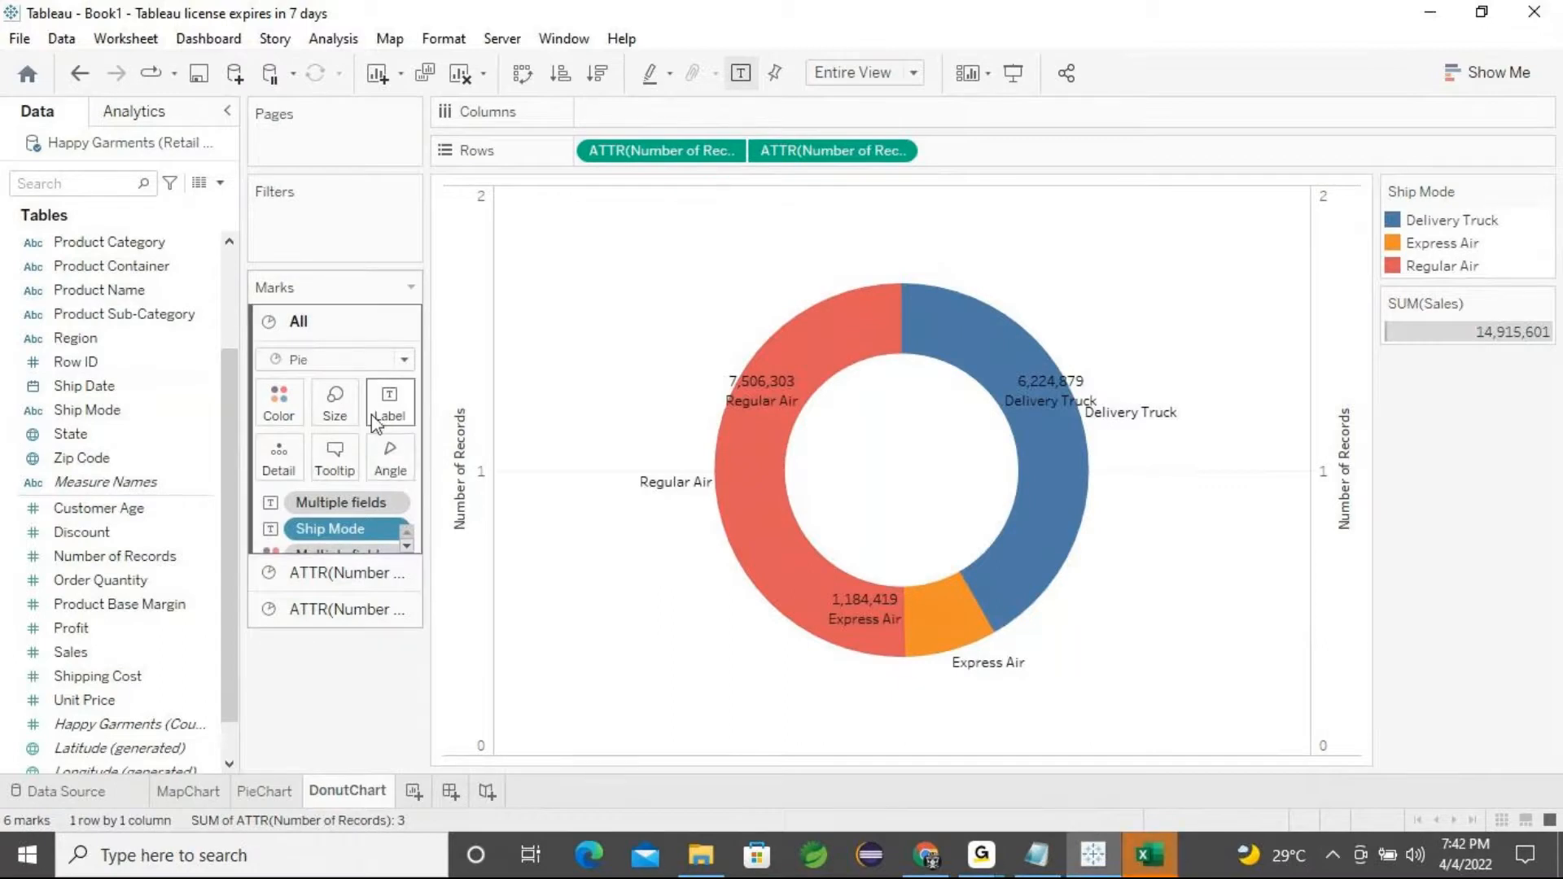
Remove the Ship Mode label from the all-marks card
left_click(91, 410)
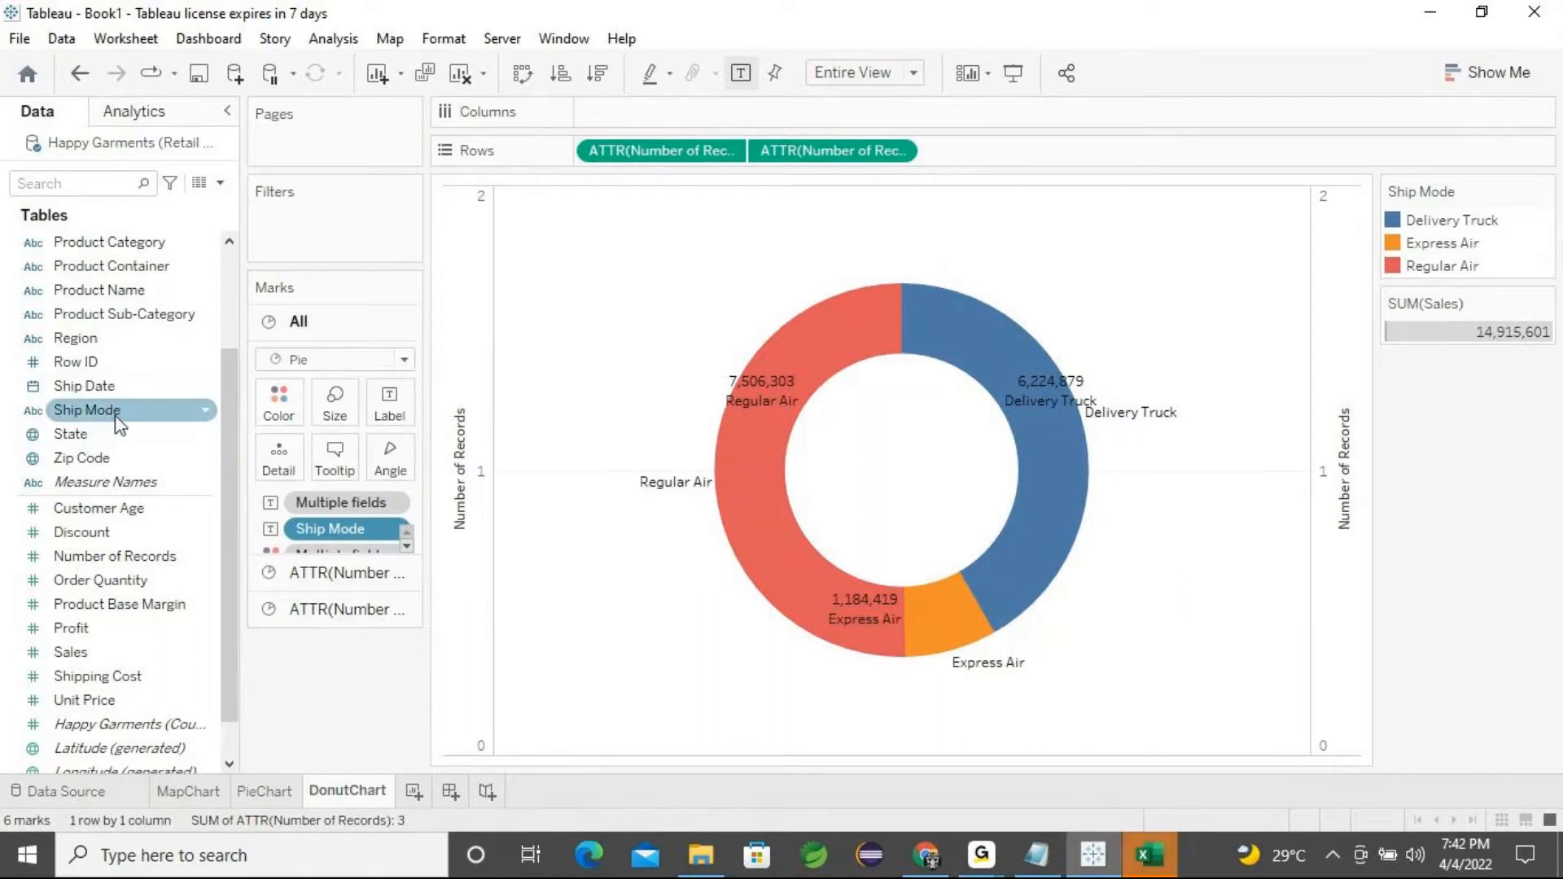
left_click(560, 471)
mouse_move(748, 390)
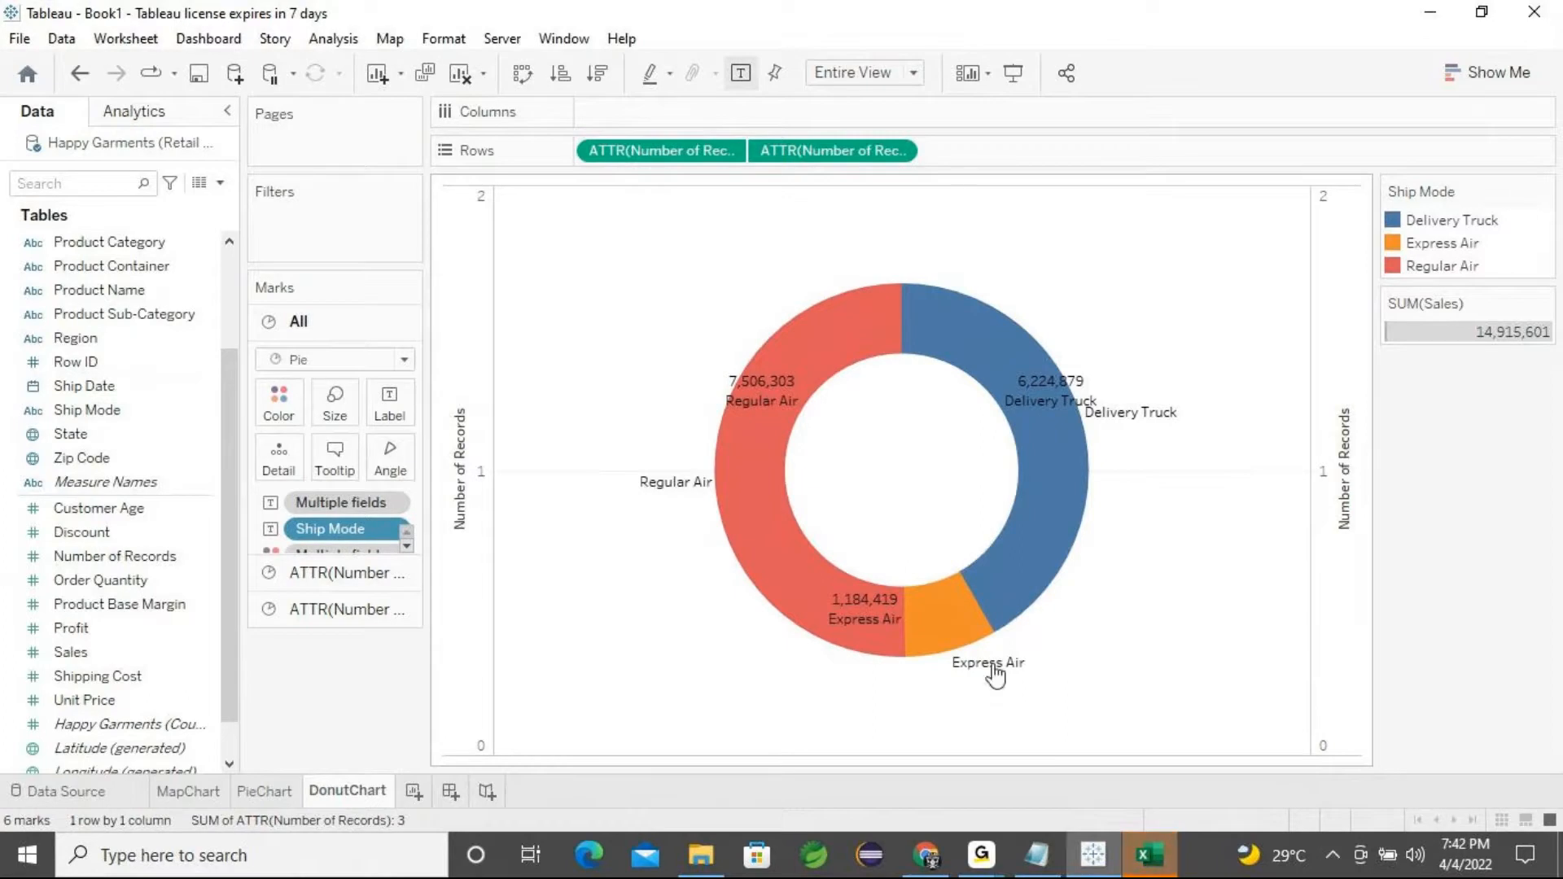
mouse_move(1075, 444)
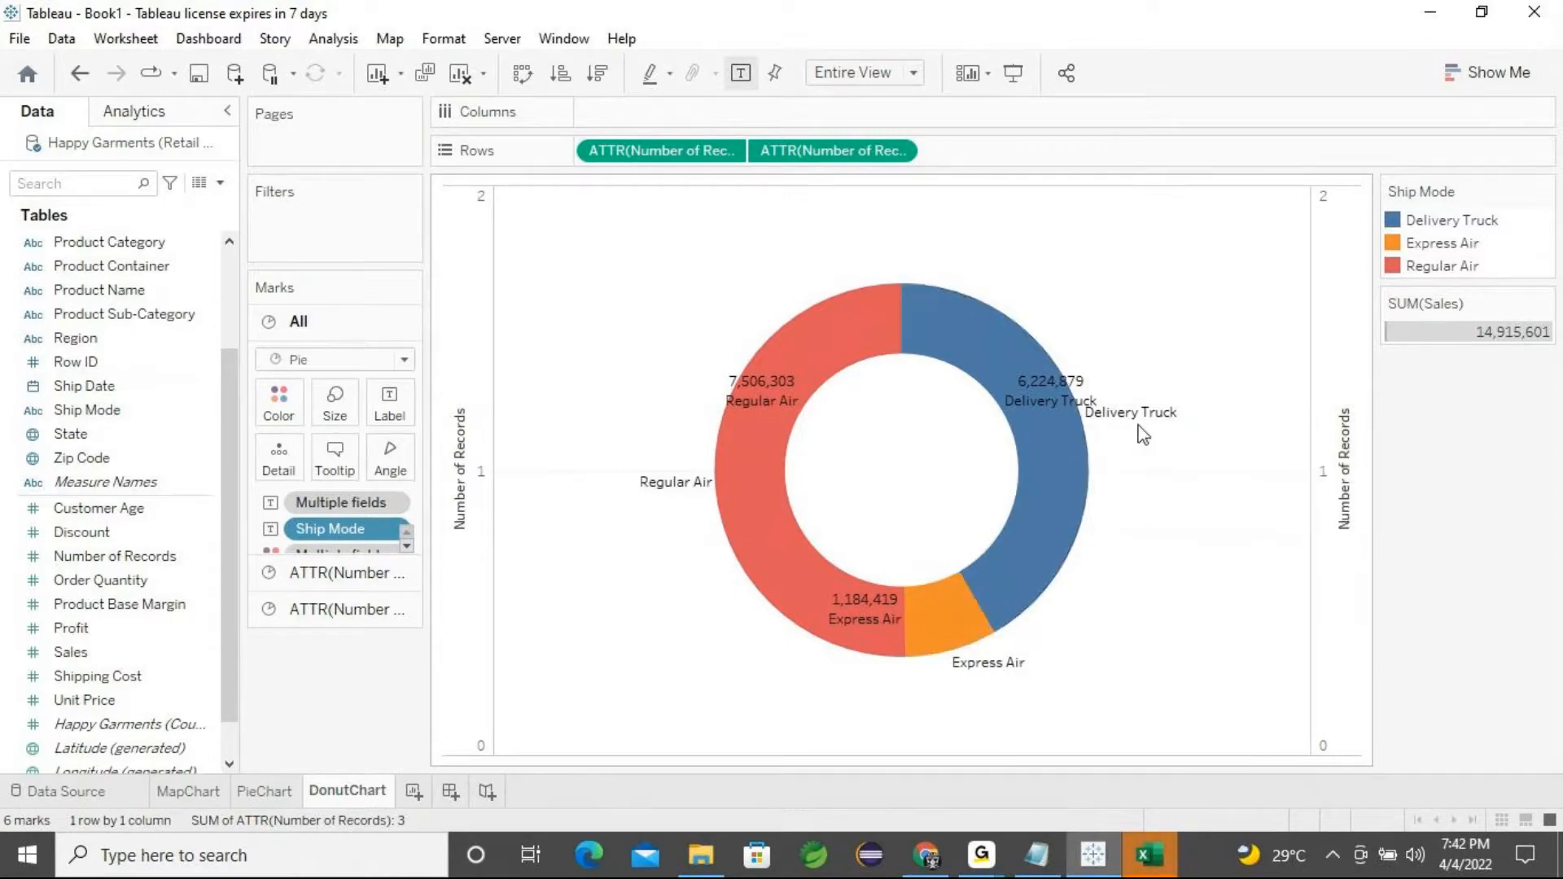
mouse_move(773, 415)
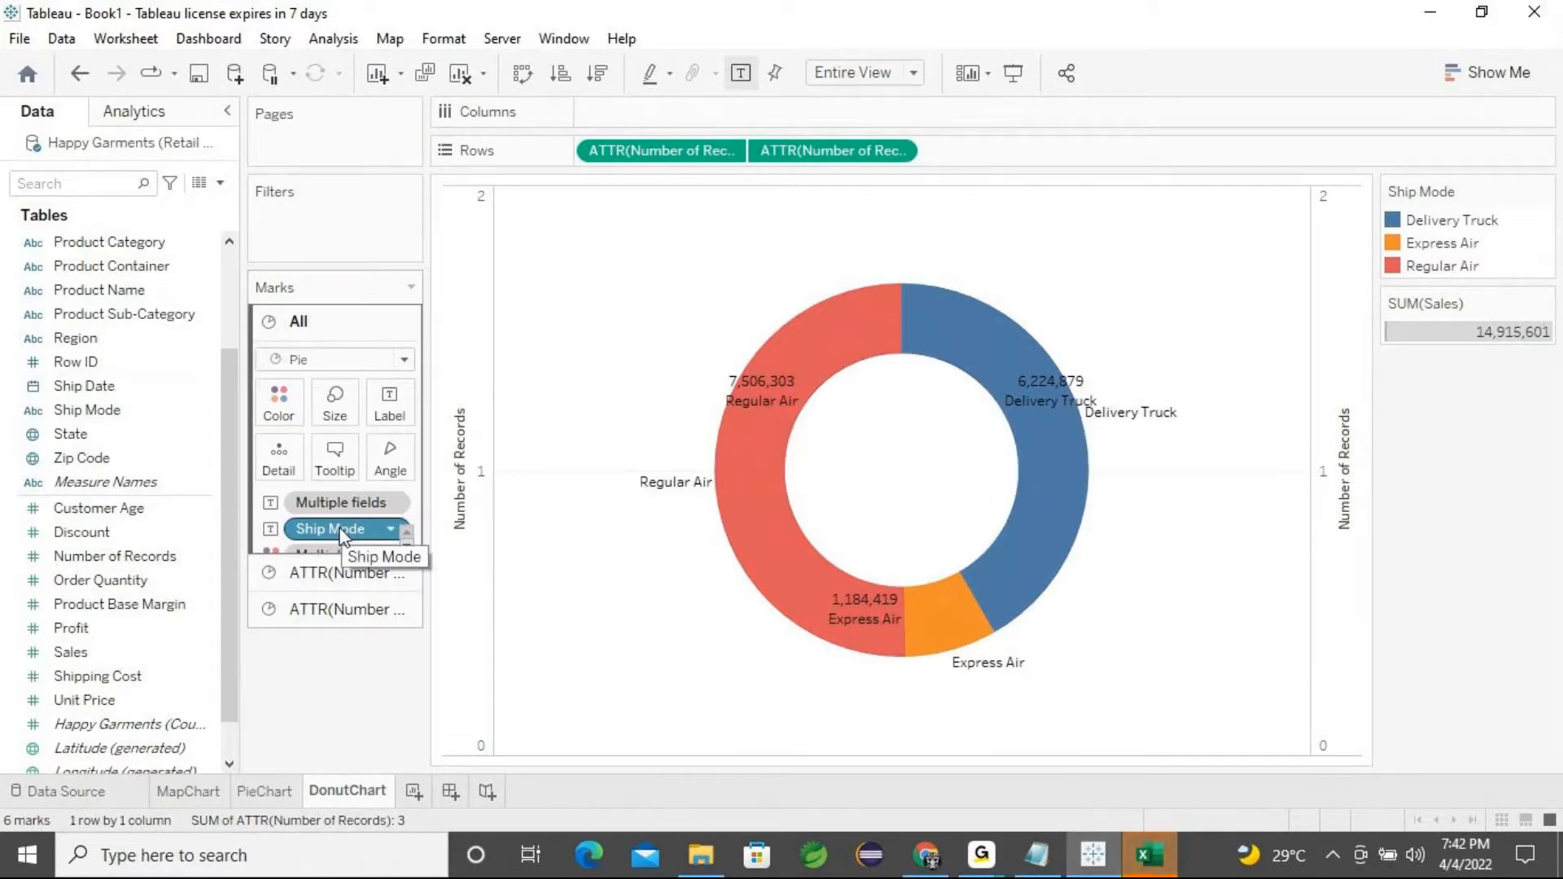
left_click_drag(343, 535, 348, 686)
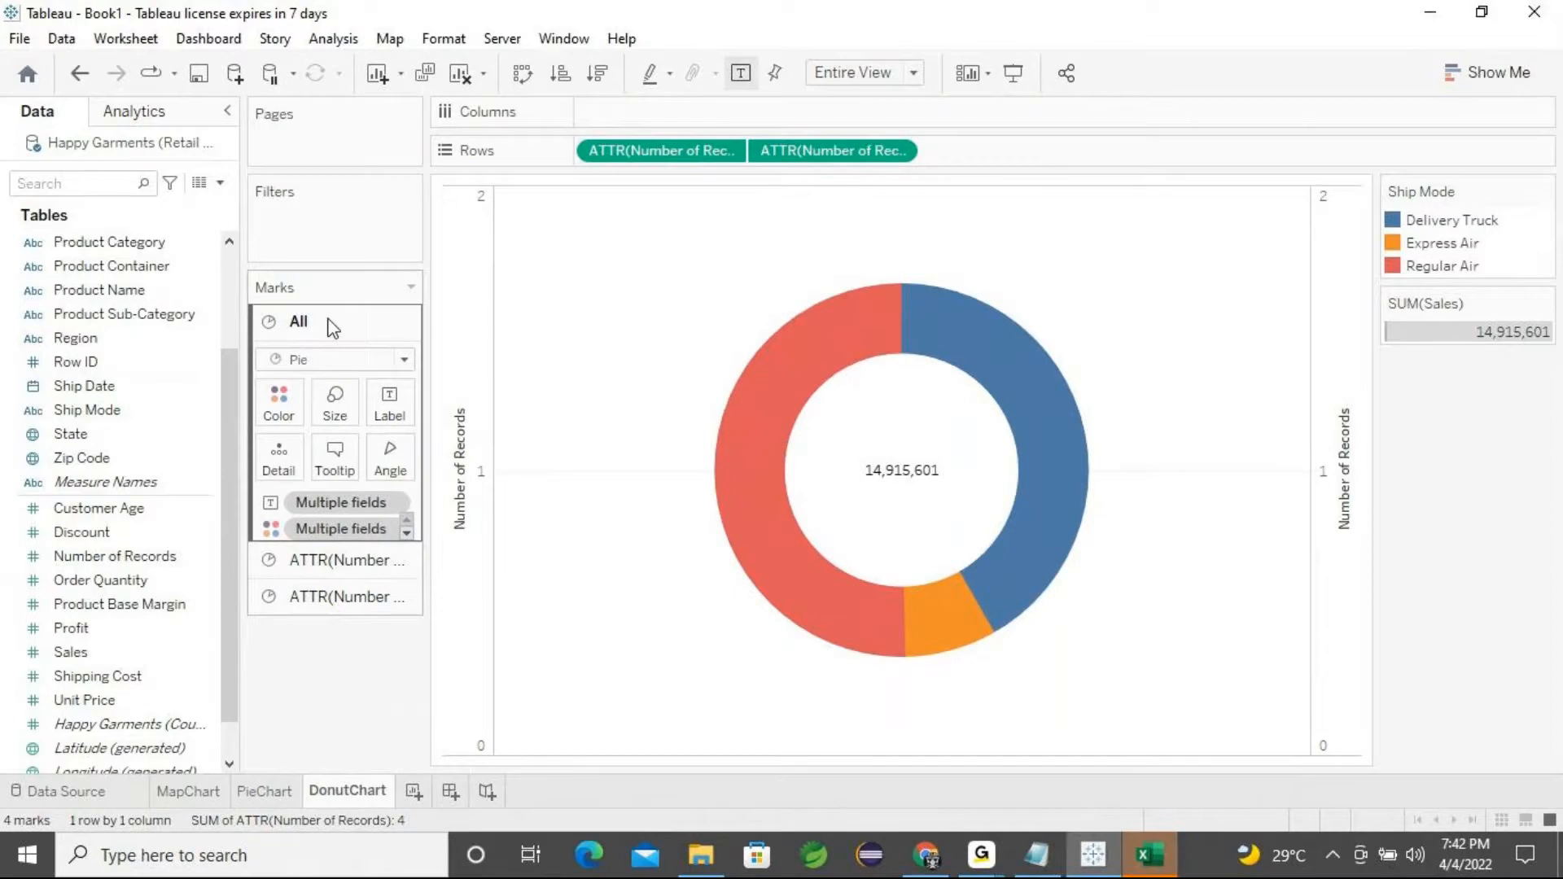
Add Ship Mode as a label on the outer pie ring only
left_click(305, 566)
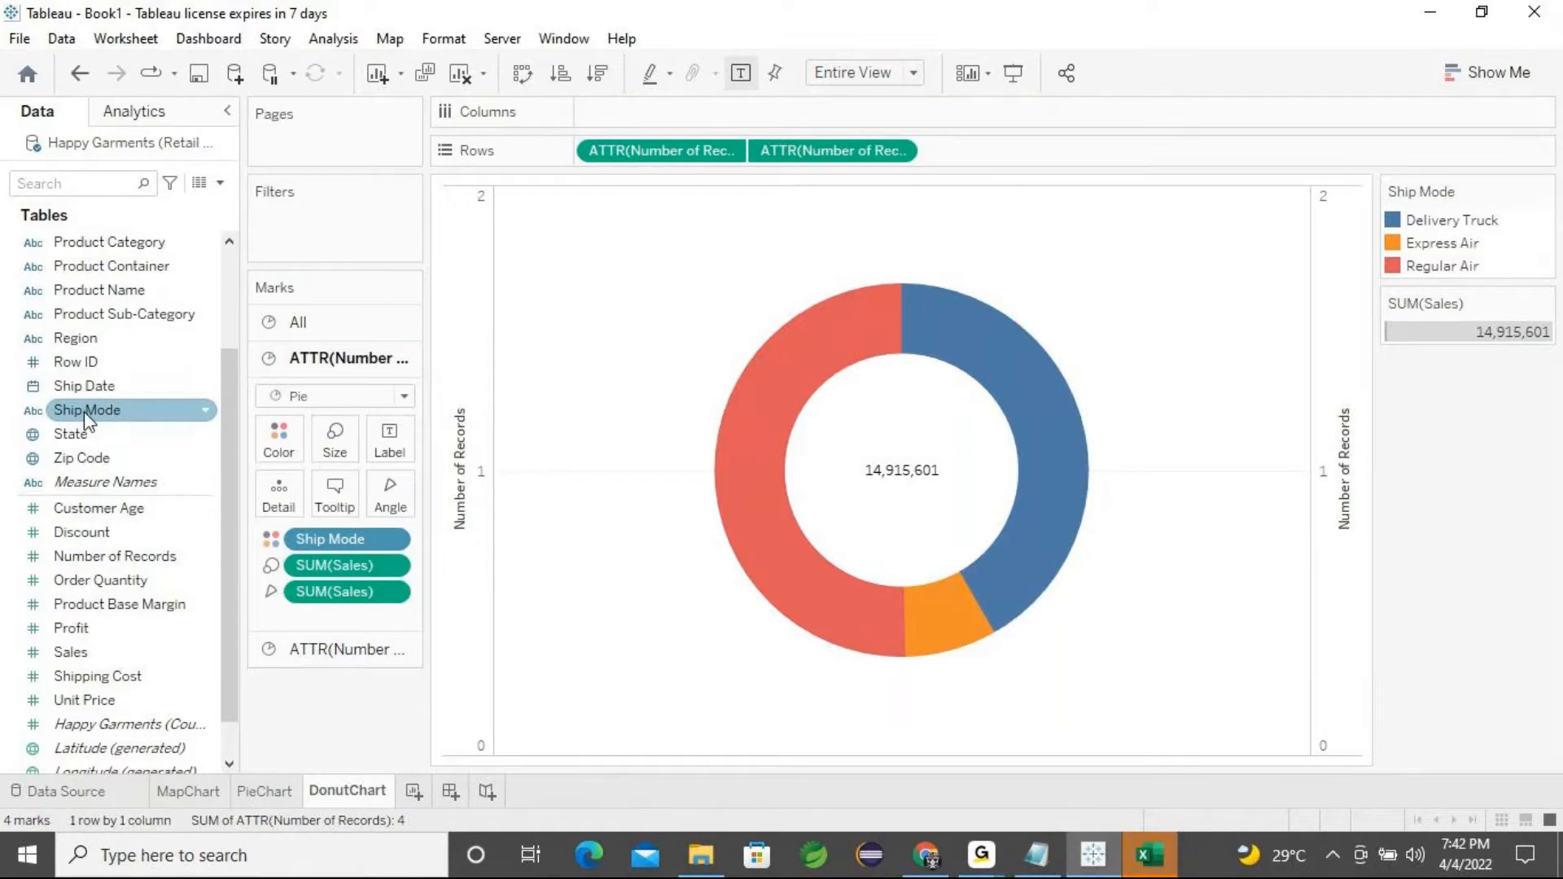
left_click_drag(87, 415, 397, 454)
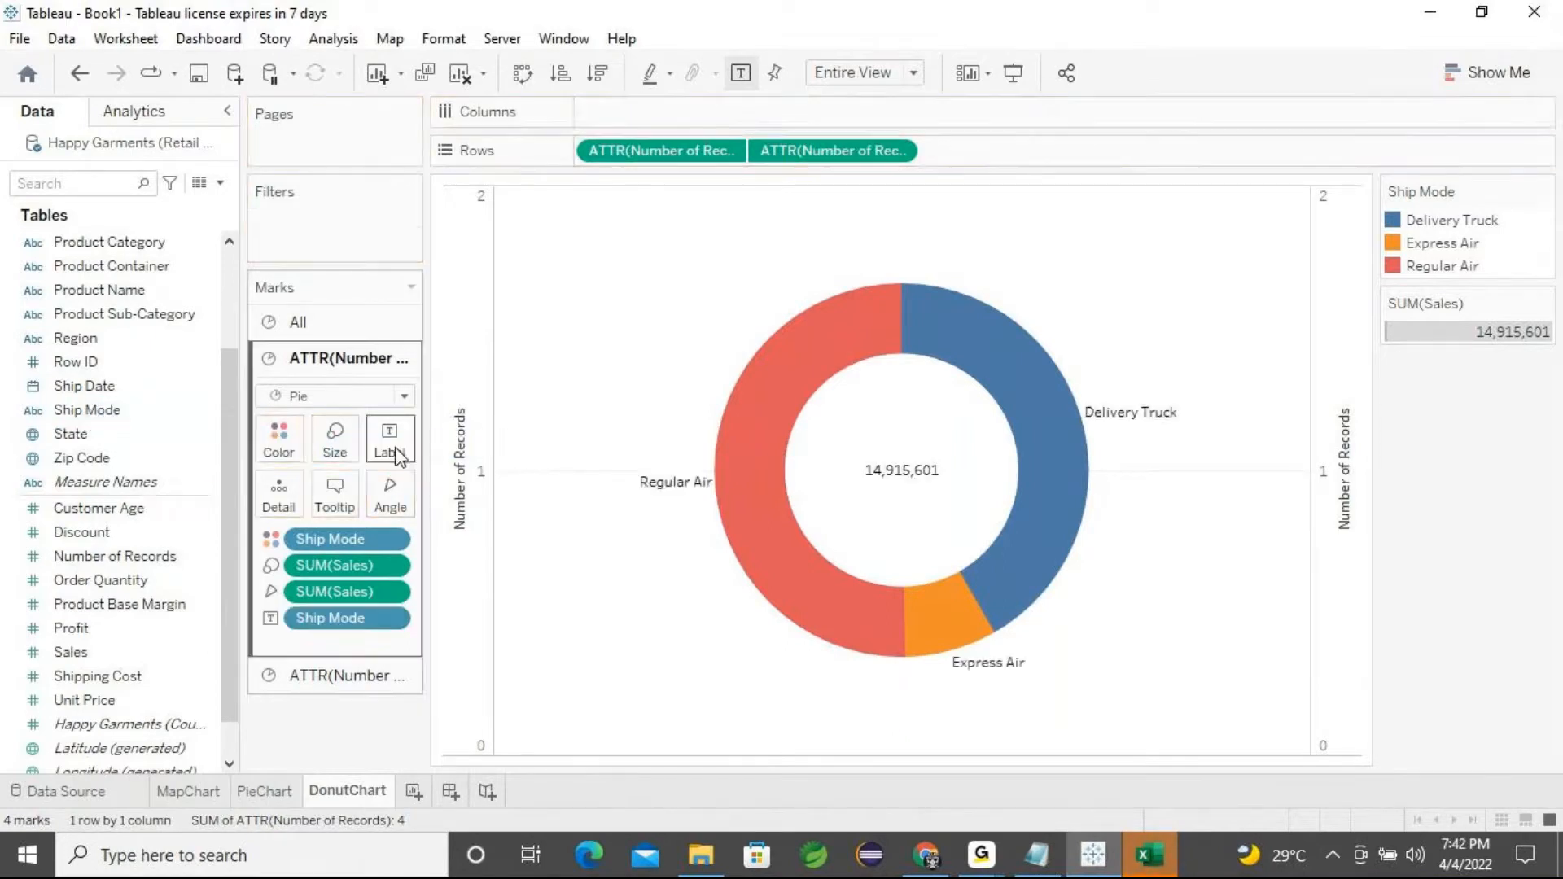
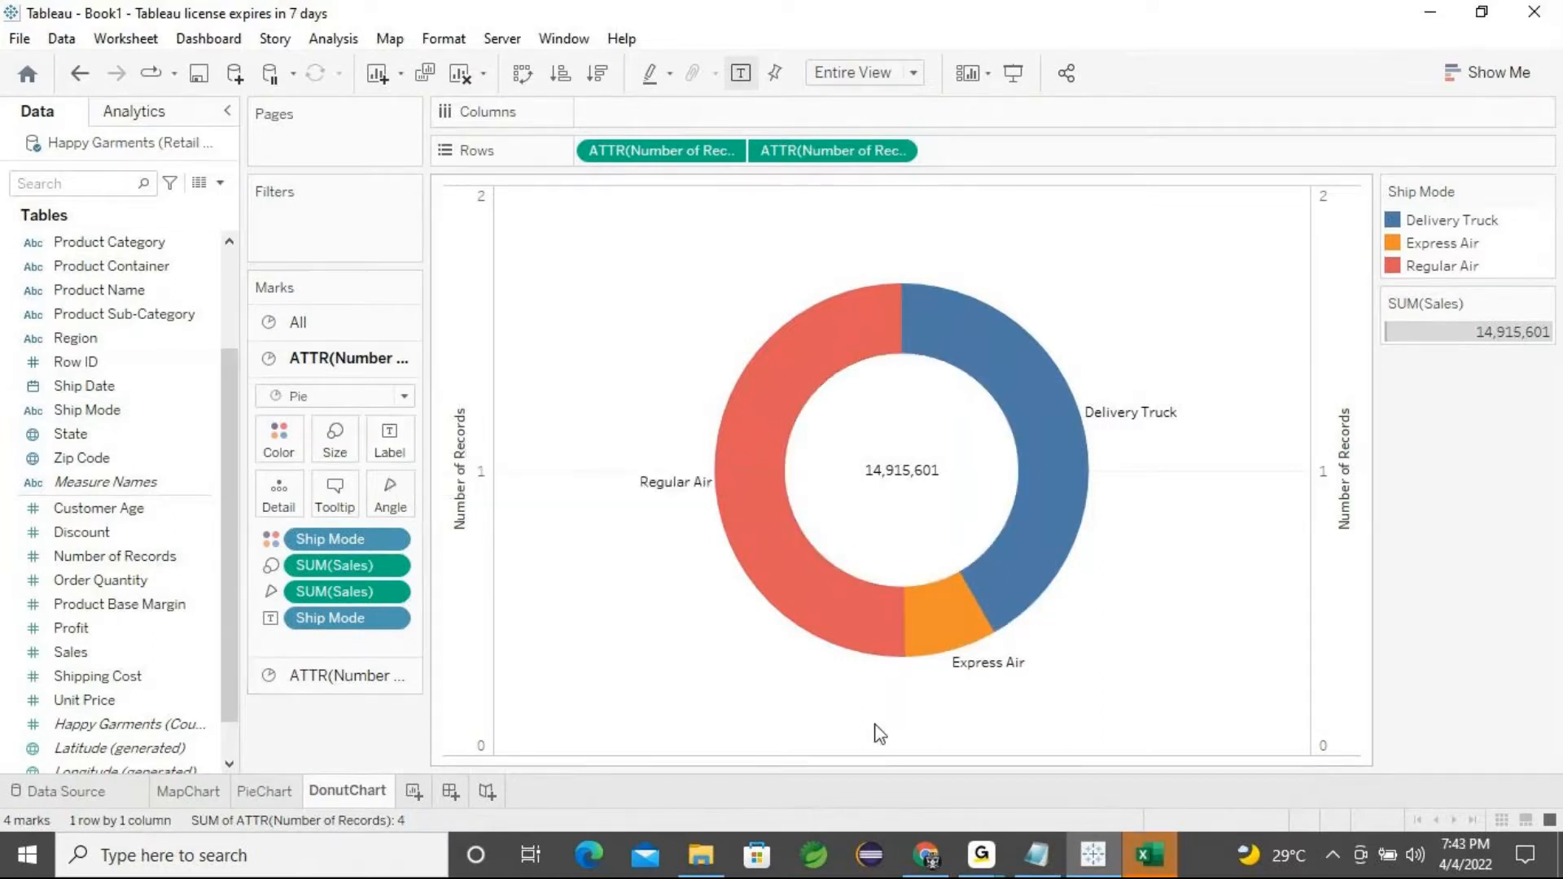
Undo the outer ring's Ship Mode label and add Ship Mode as a label on all marks instead
key("ctrl+z")
mouse_move(891, 552)
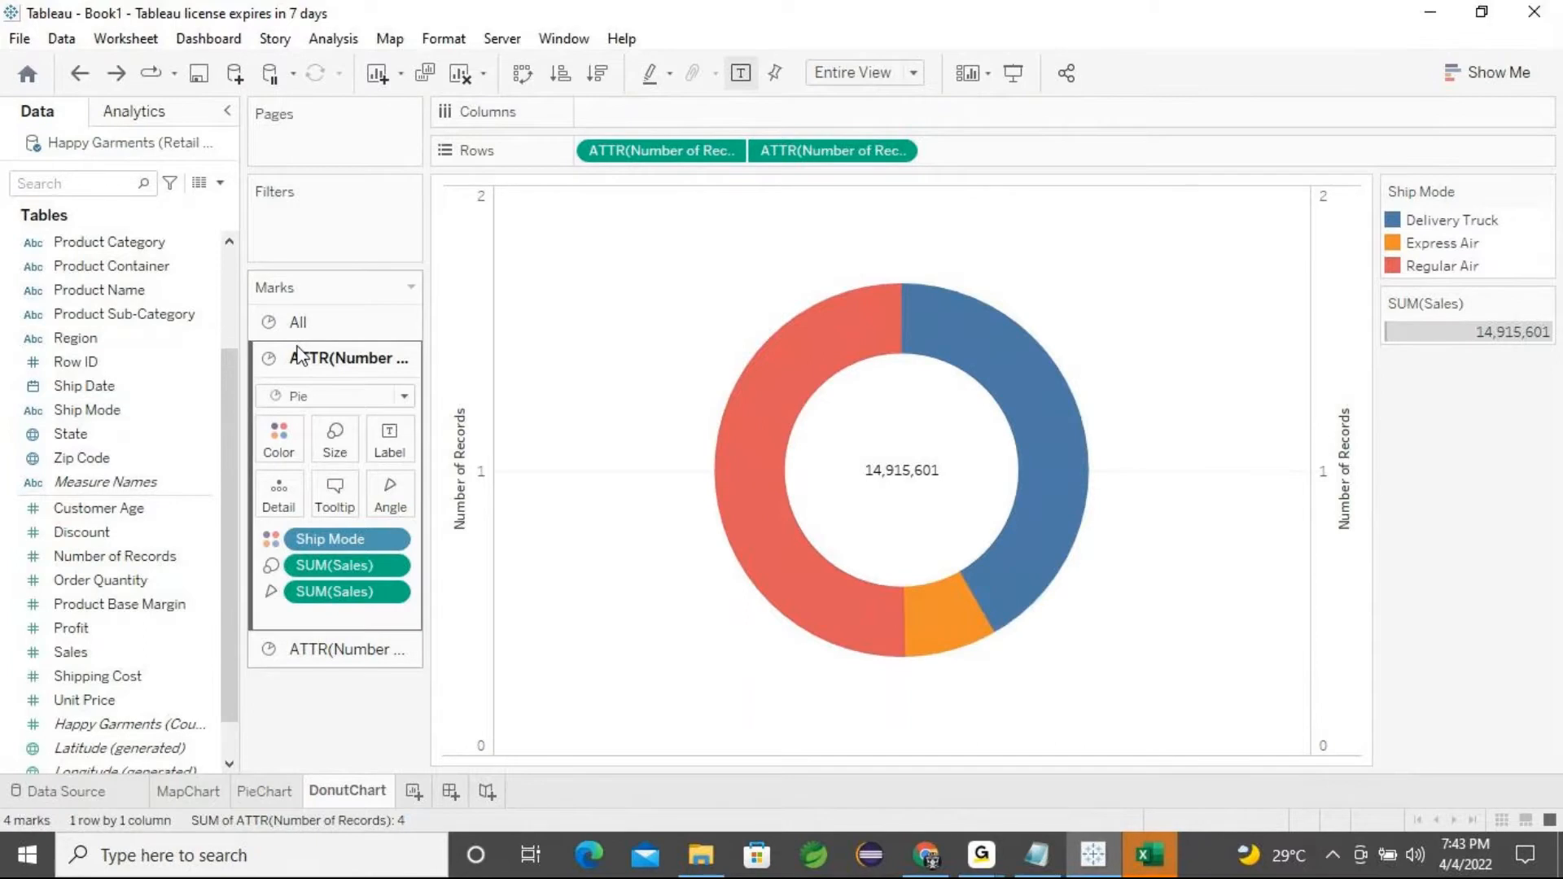
left_click(315, 325)
left_click_drag(155, 411, 394, 415)
mouse_move(841, 436)
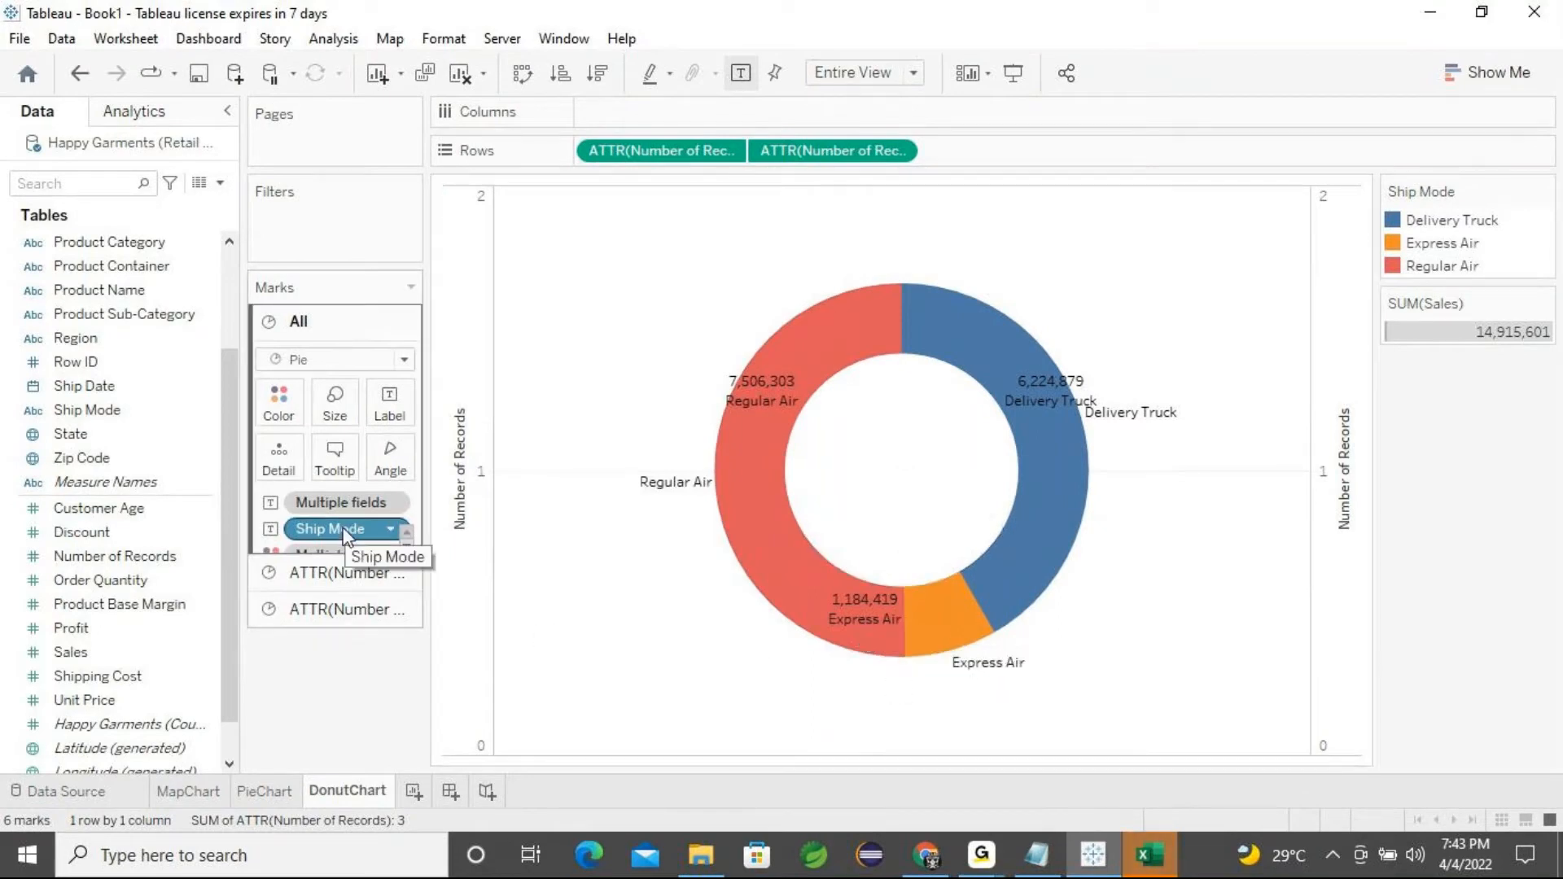
Remove the all-marks Ship Mode label and add Ship Mode as a label on the outer pie ring only
left_click_drag(346, 529, 331, 600)
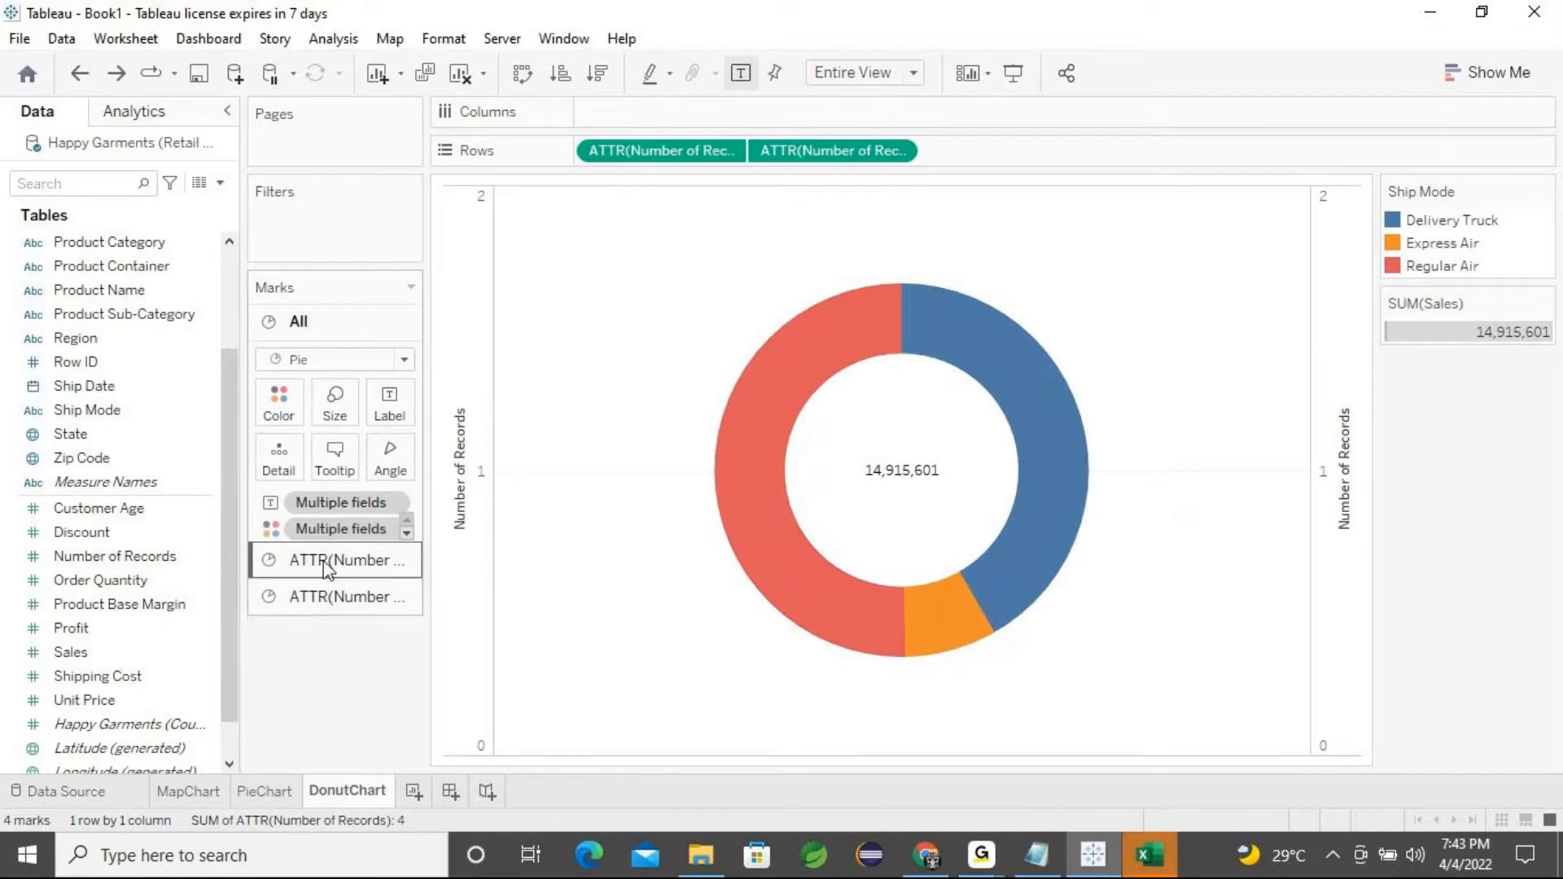
left_click(329, 562)
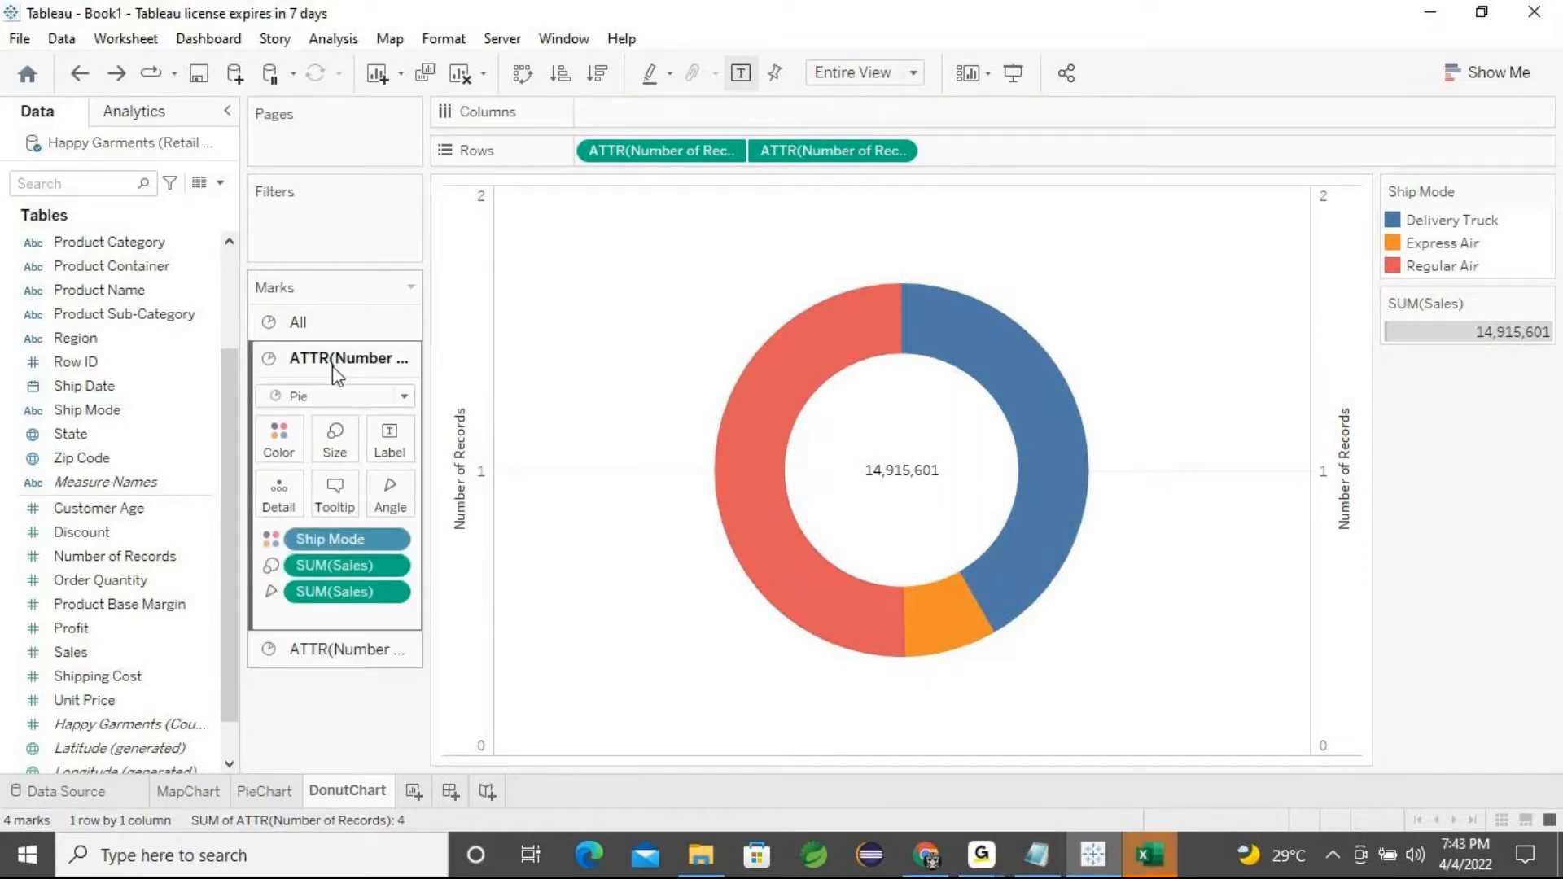
left_click(79, 433)
left_click(79, 415)
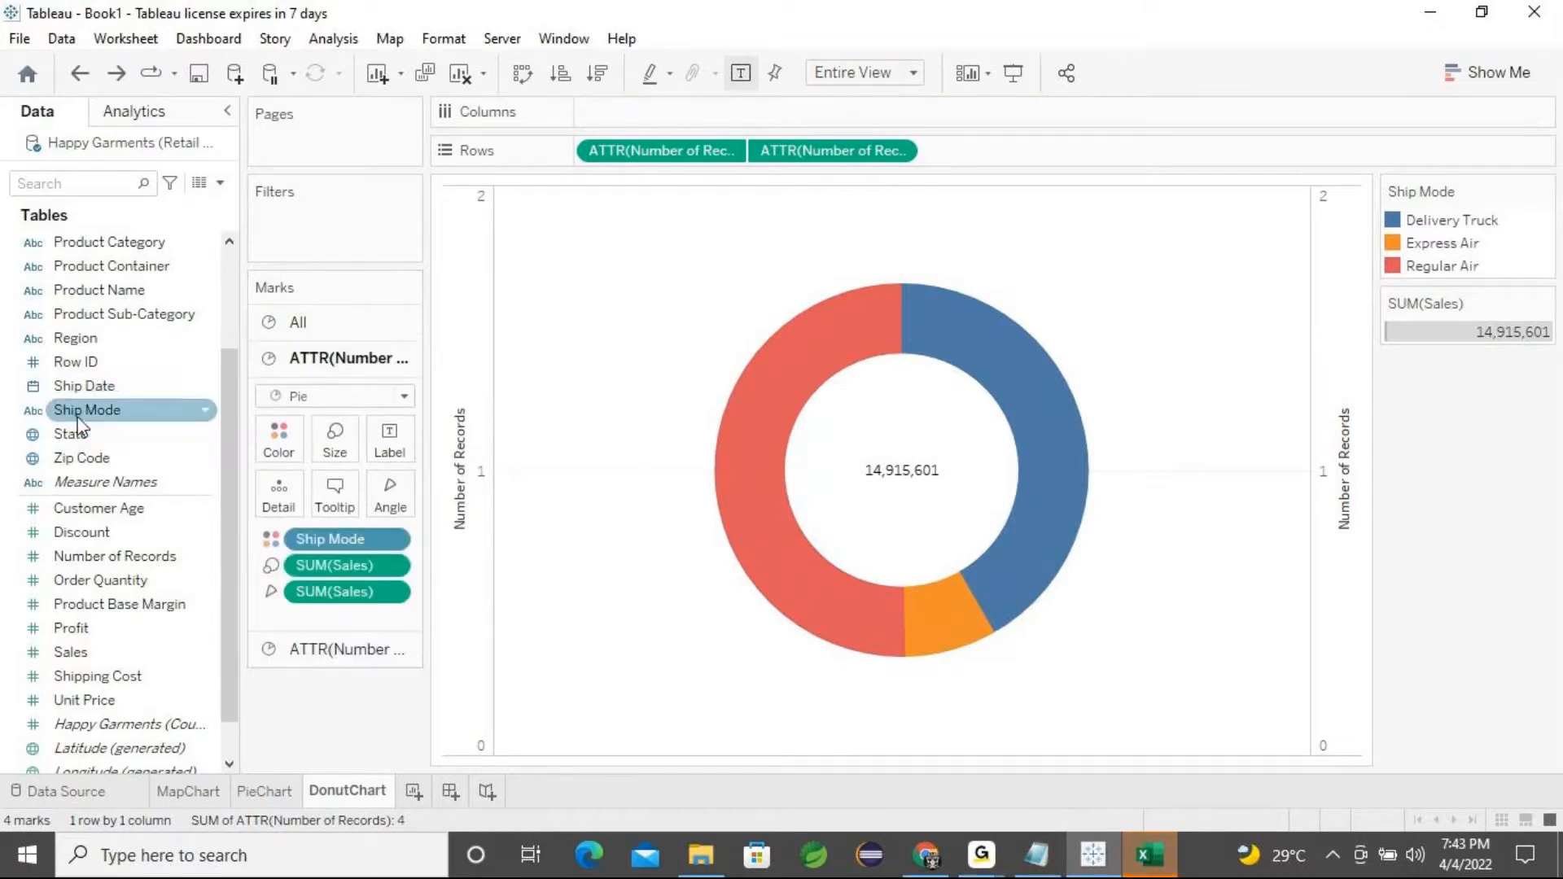
left_click_drag(79, 419, 394, 452)
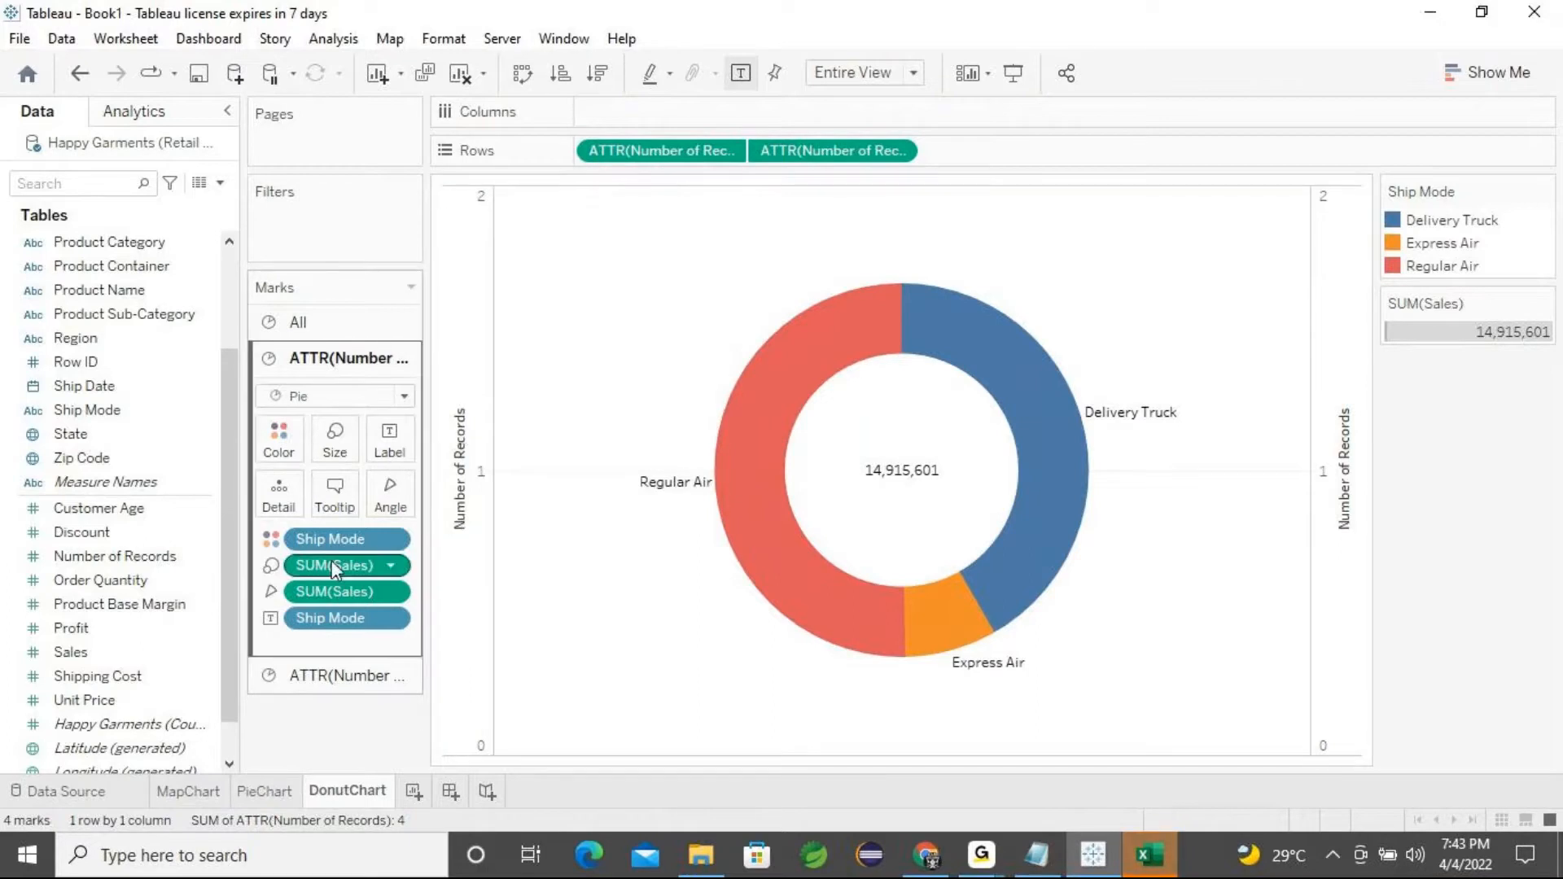
left_click(280, 443)
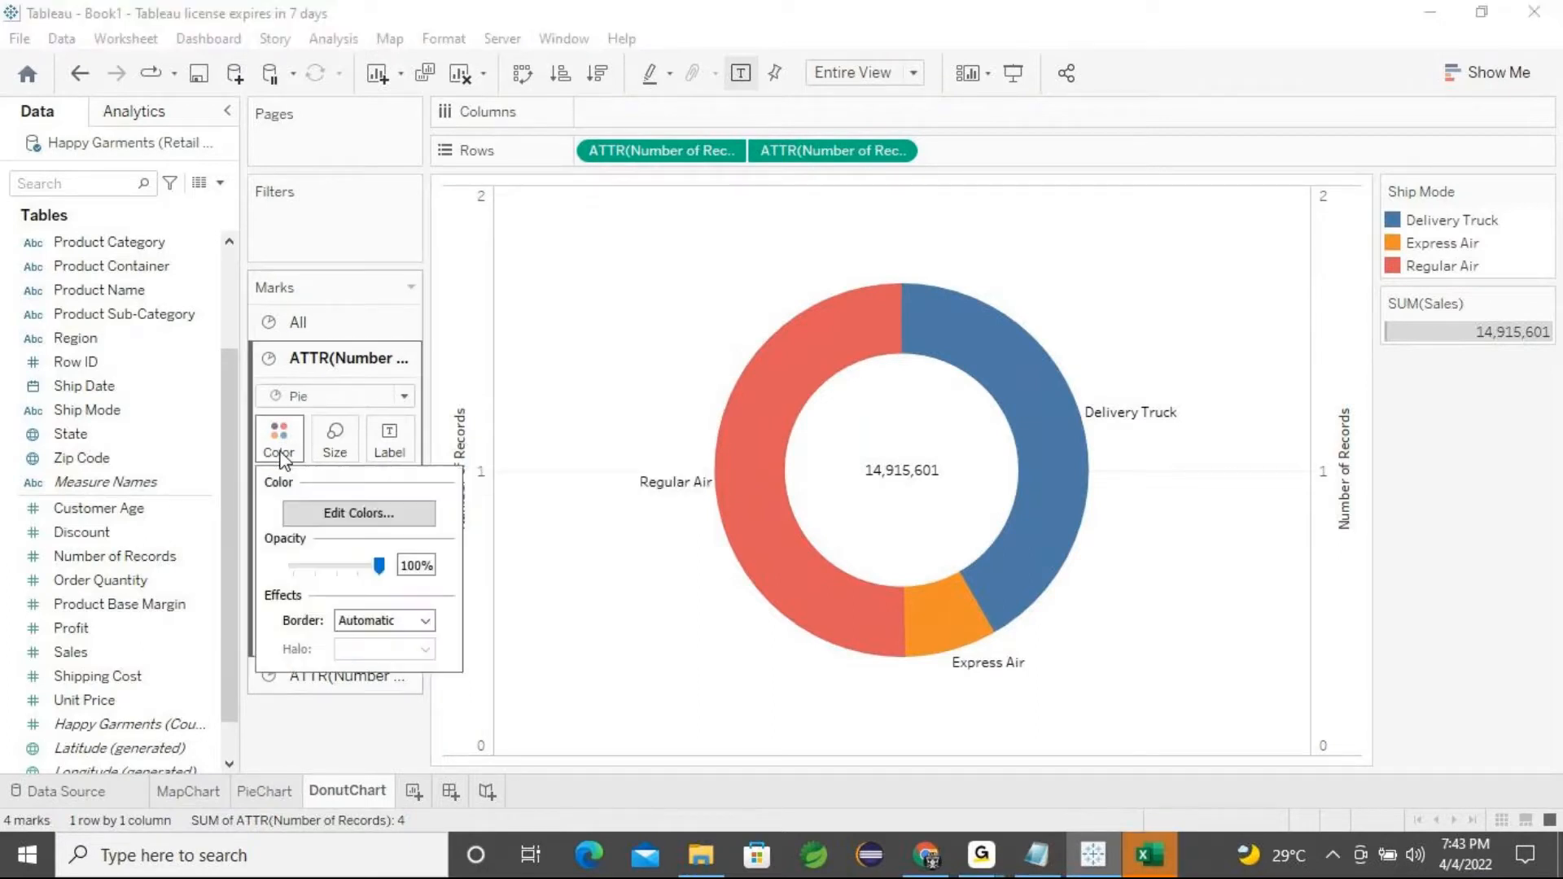
left_click(357, 515)
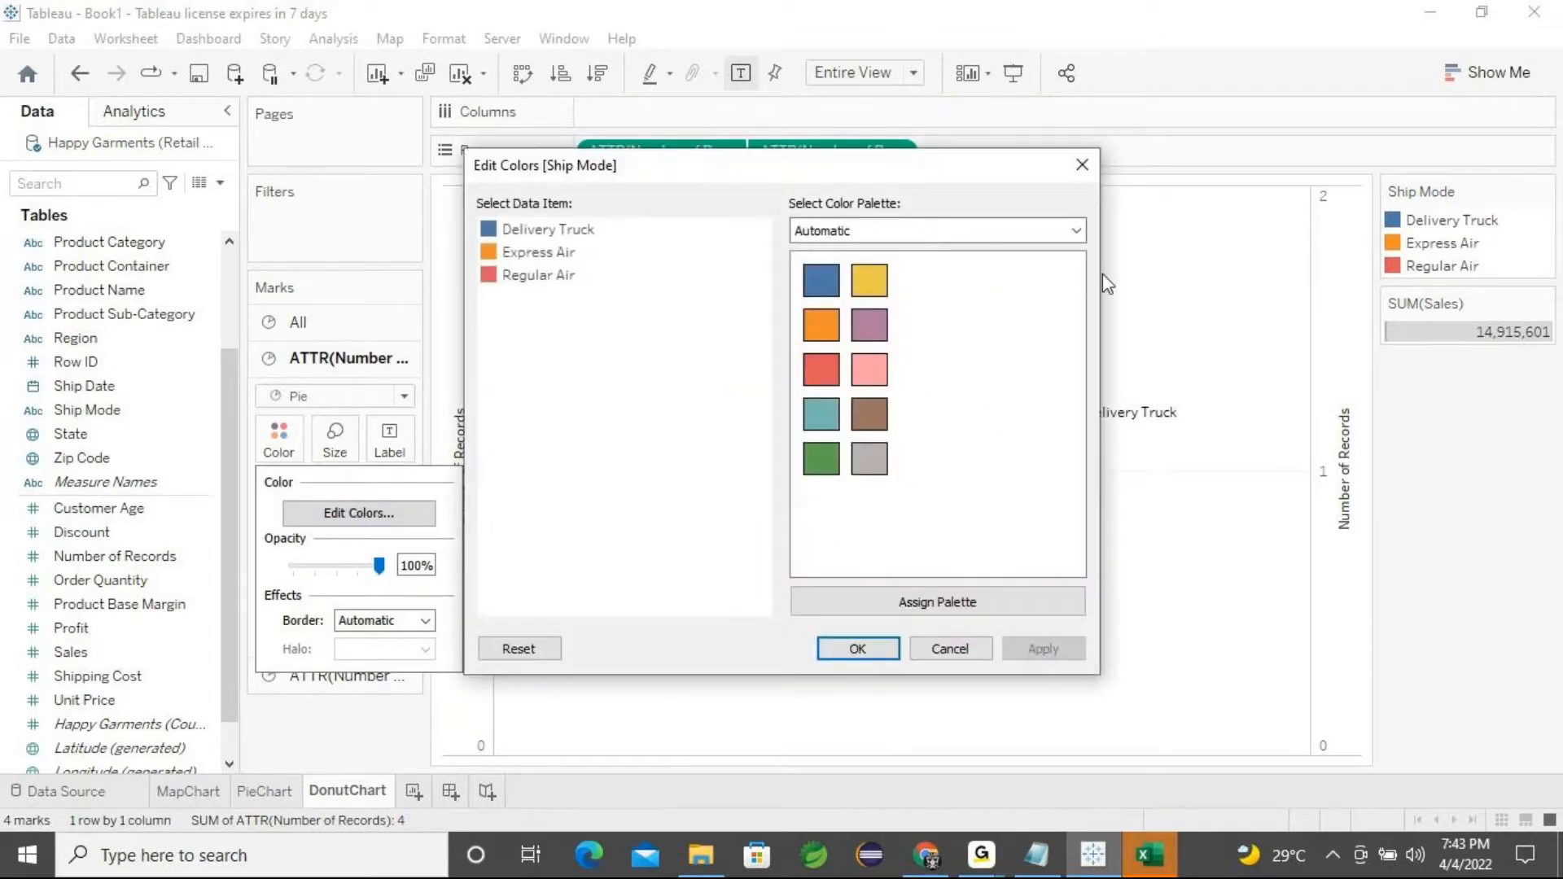
left_click(1077, 232)
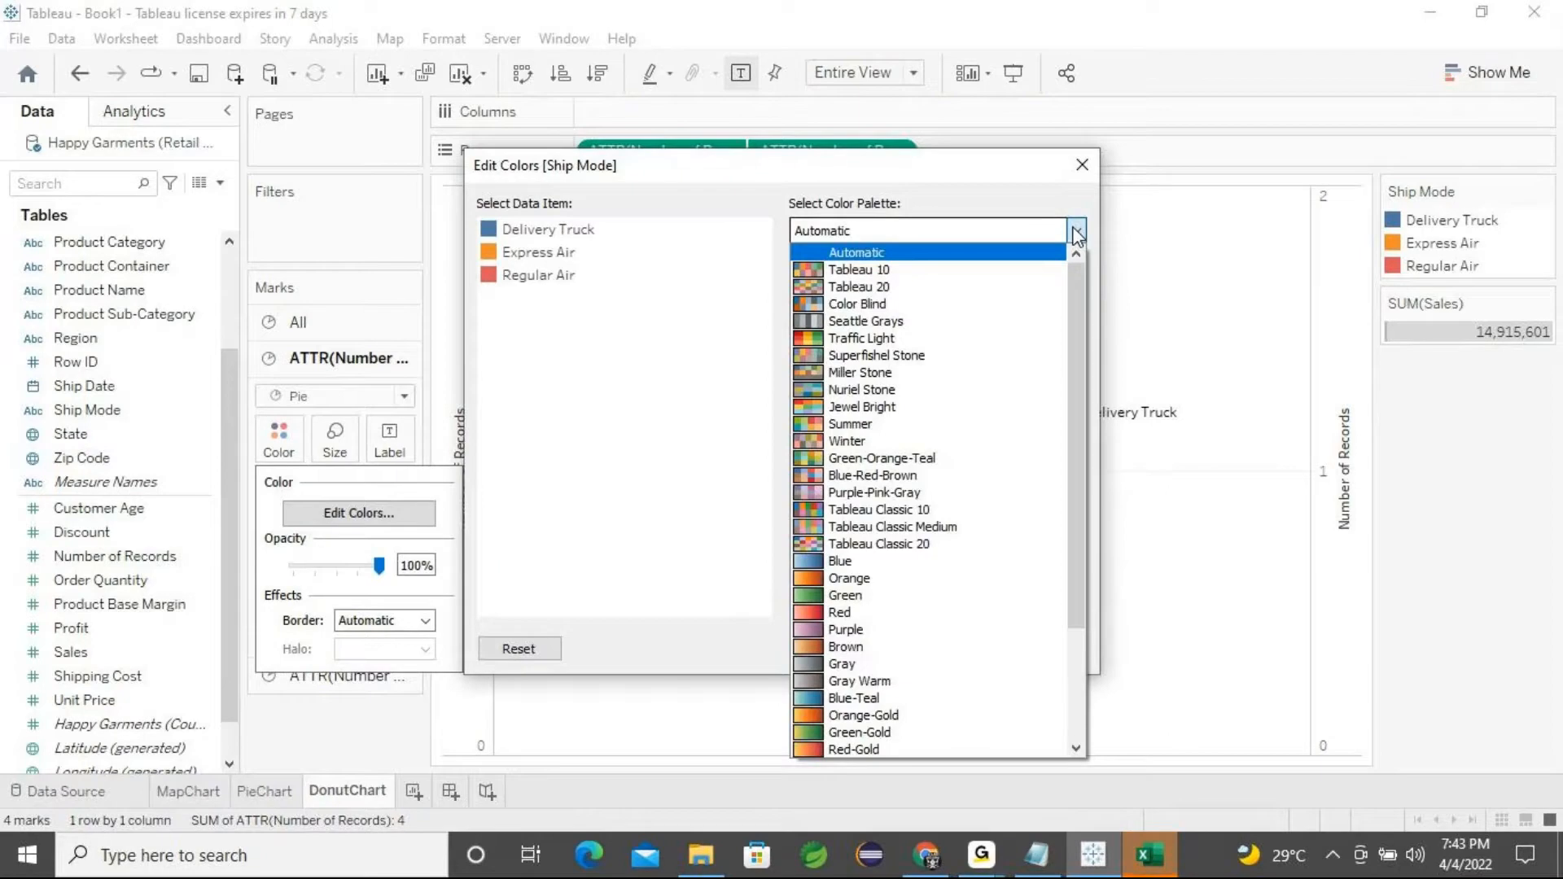
scroll(896, 540, "down", 3)
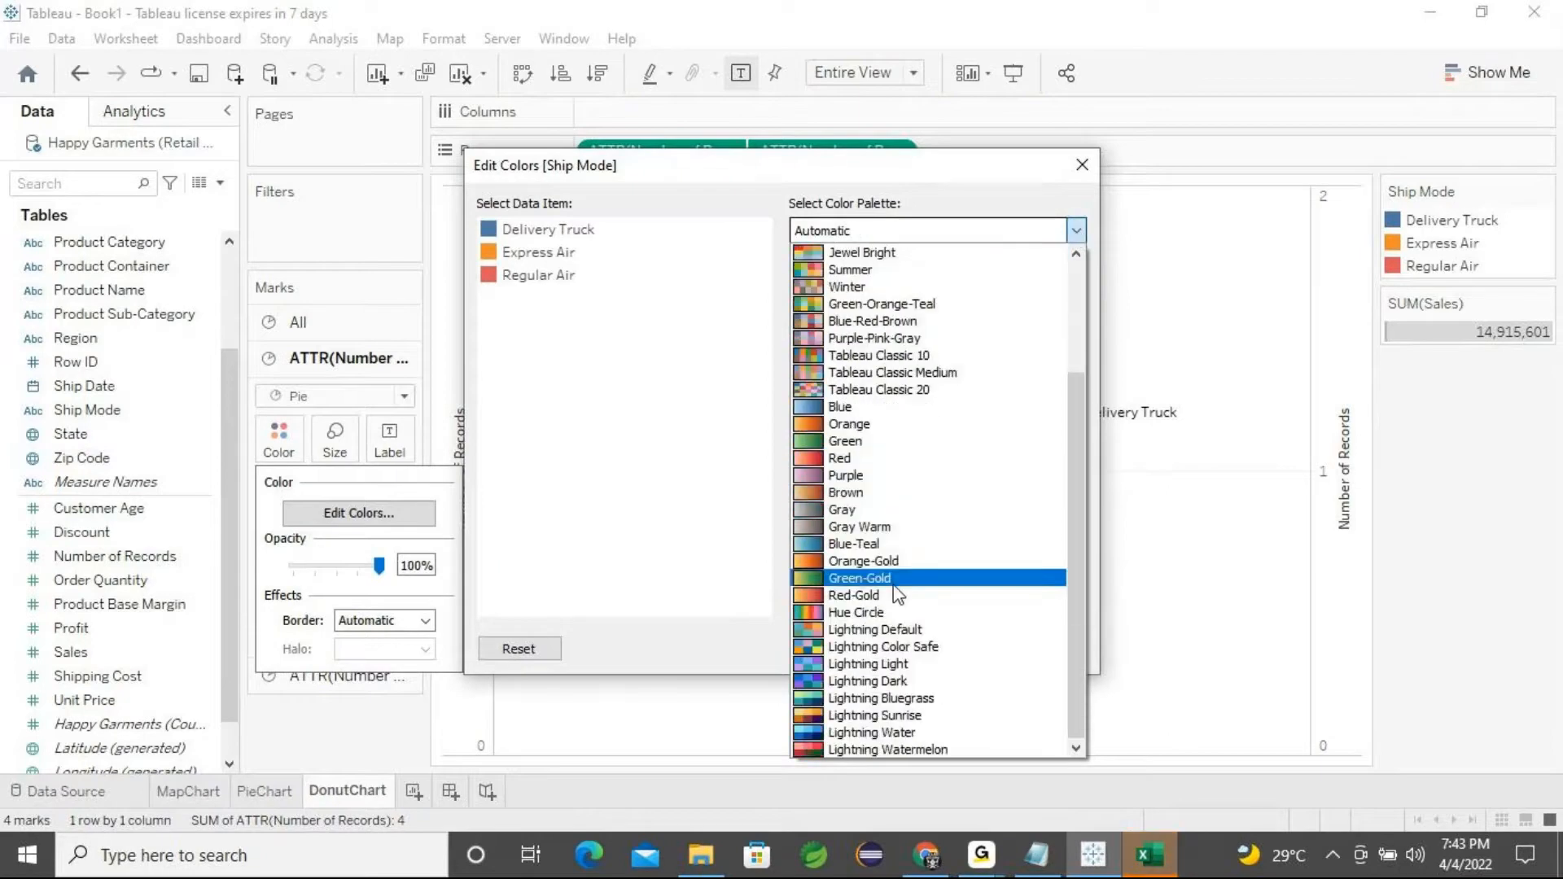
left_click(885, 735)
left_click(880, 651)
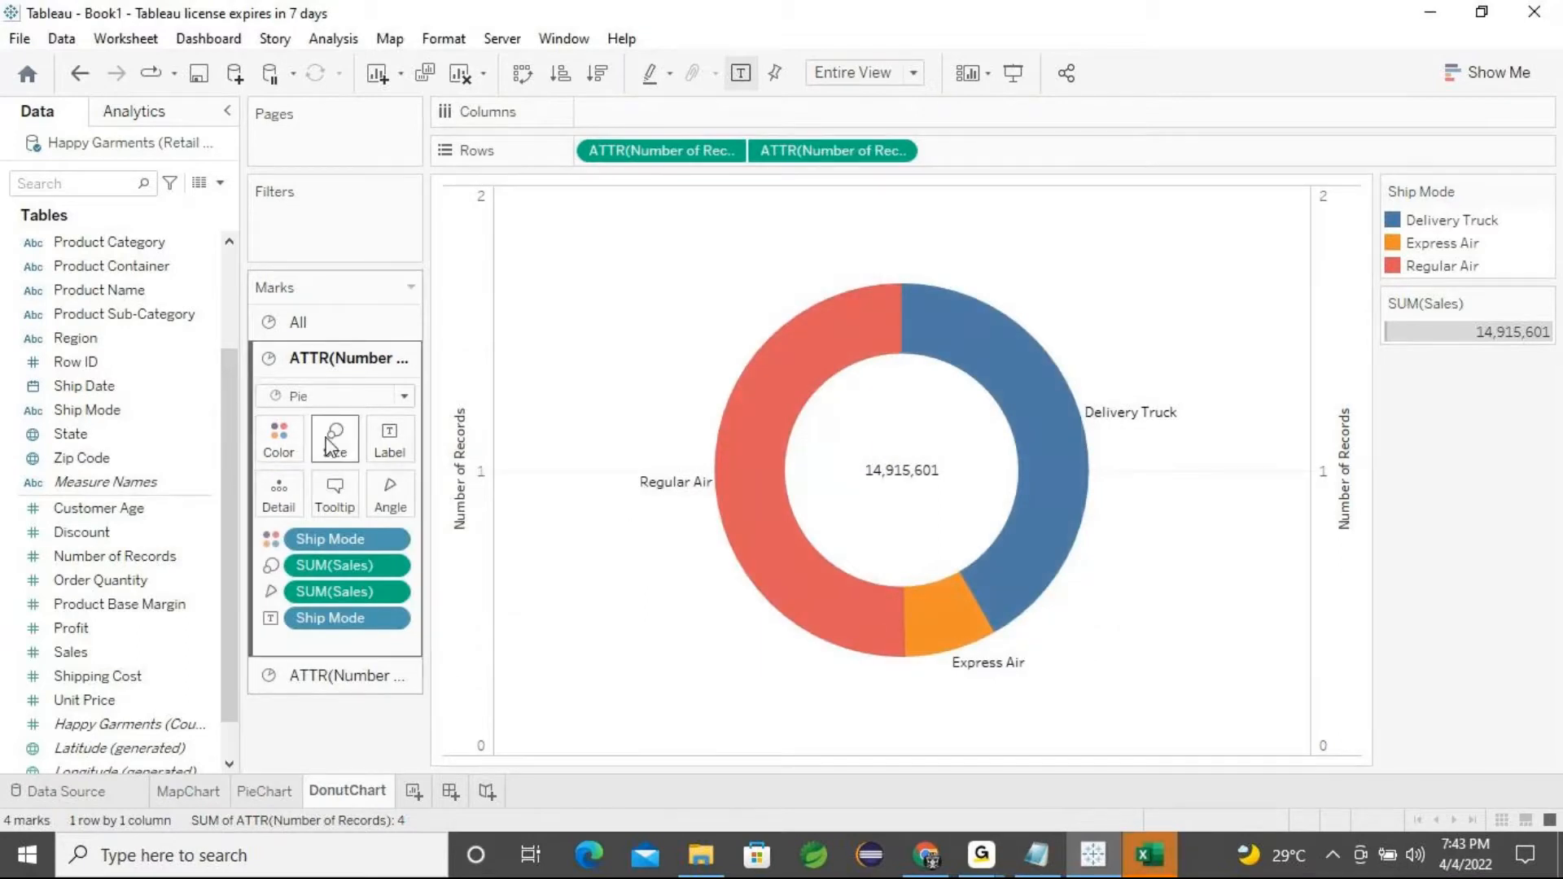
Set the mark border of the outer pie ring to white
left_click(272, 539)
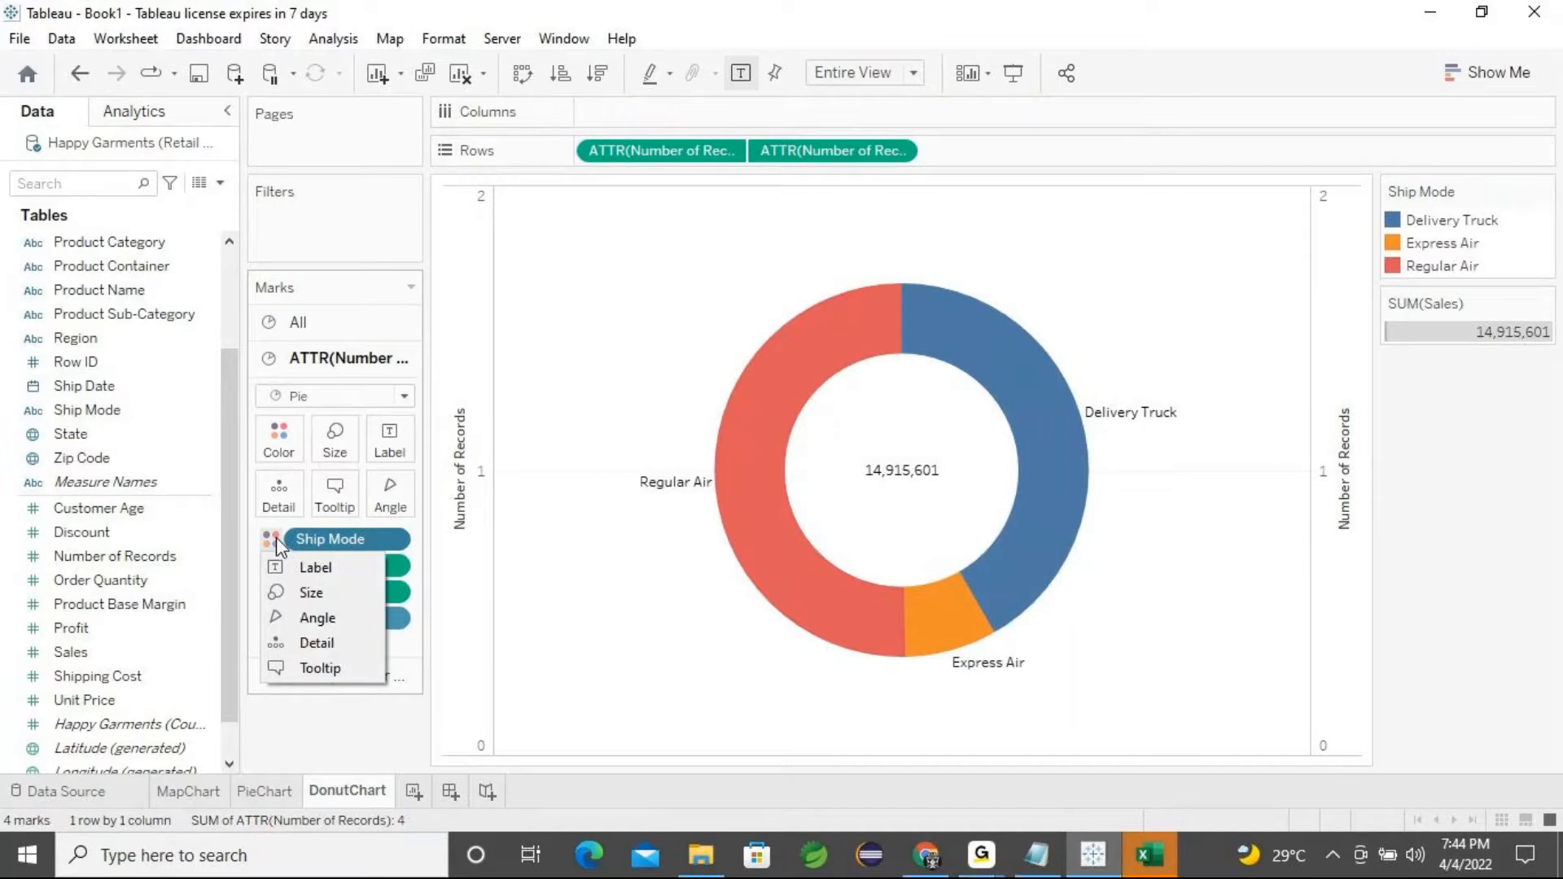
left_click(267, 535)
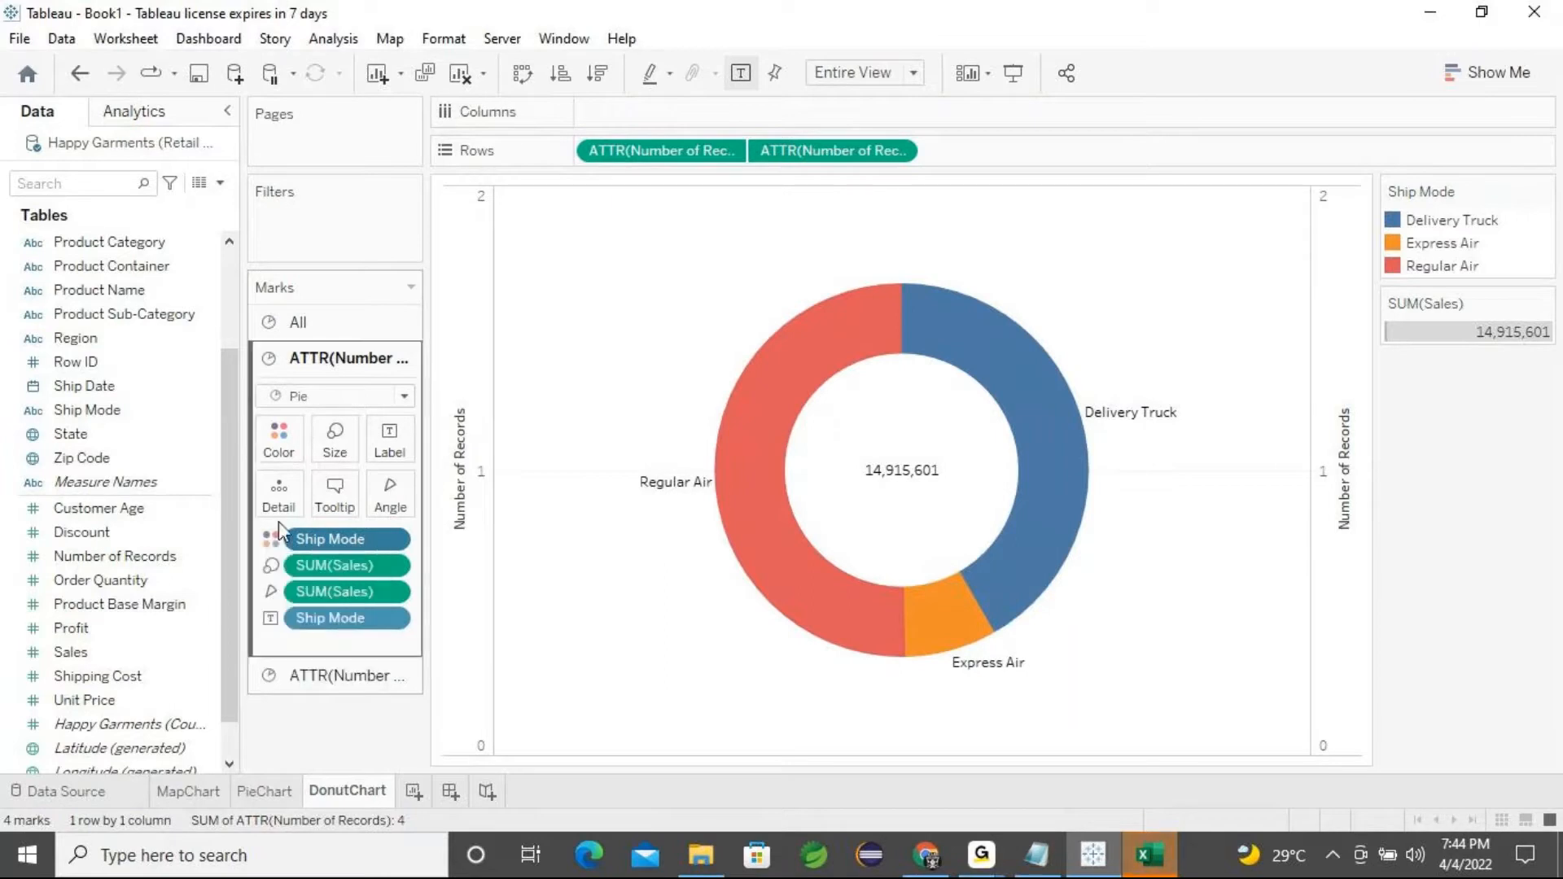
left_click(278, 437)
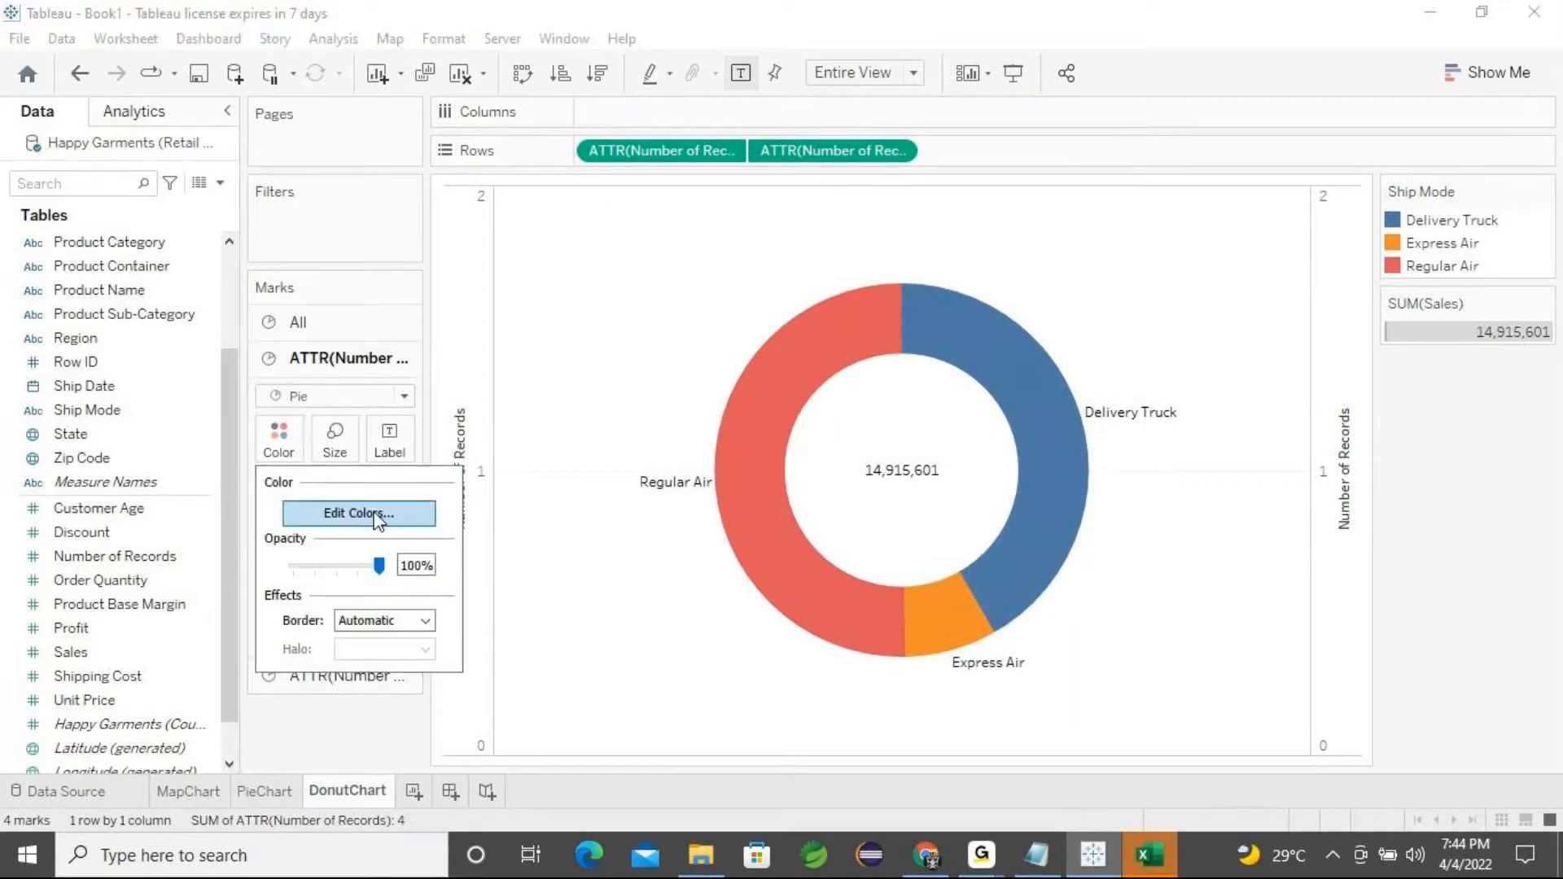
left_click(424, 621)
left_click(371, 557)
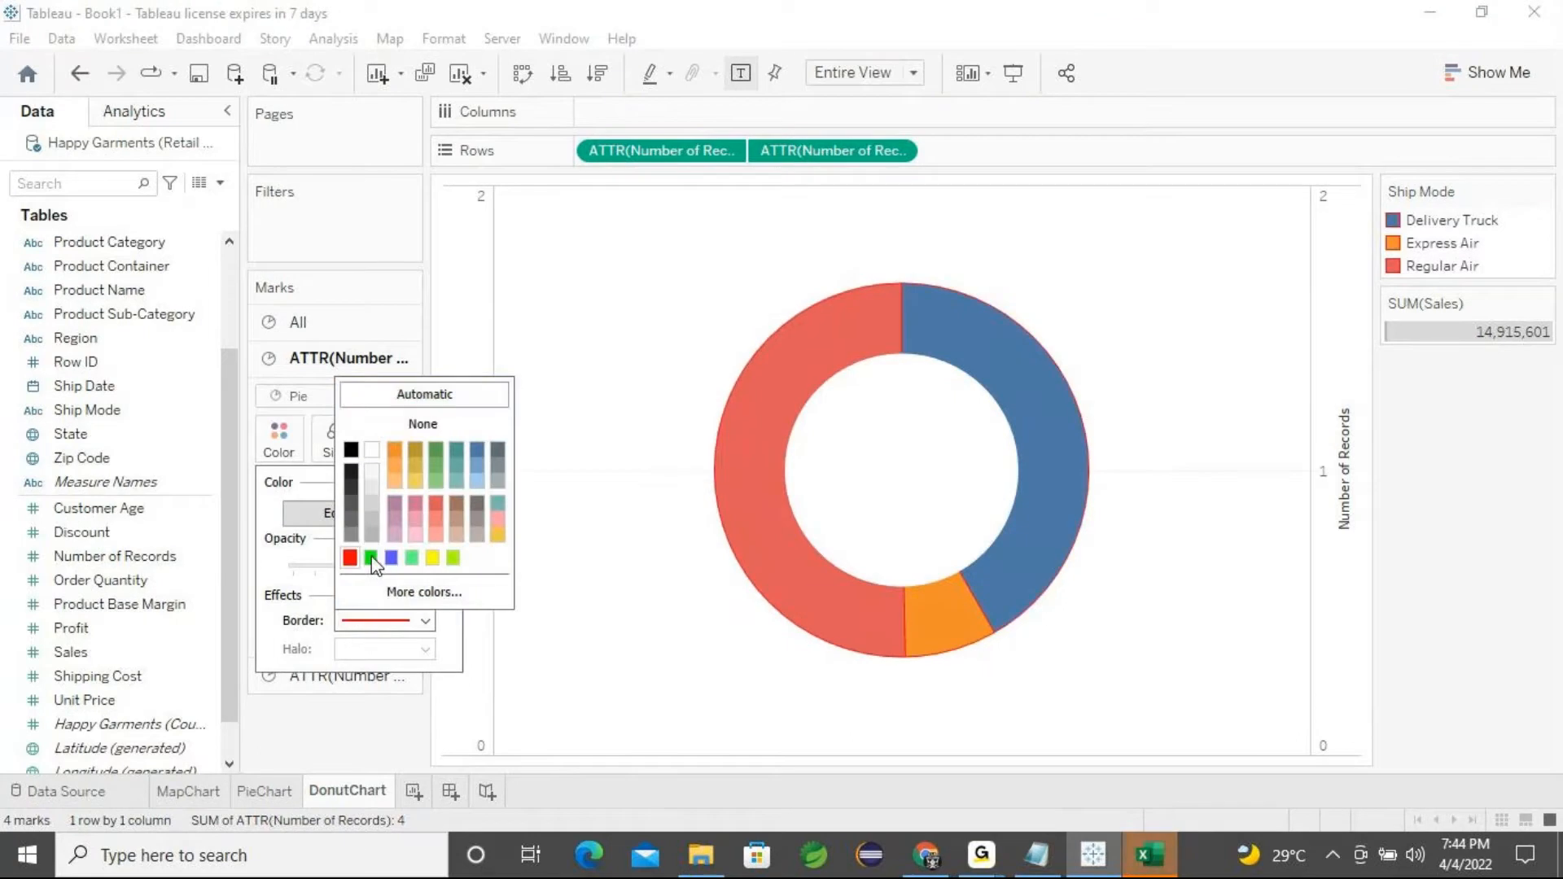
left_click(372, 452)
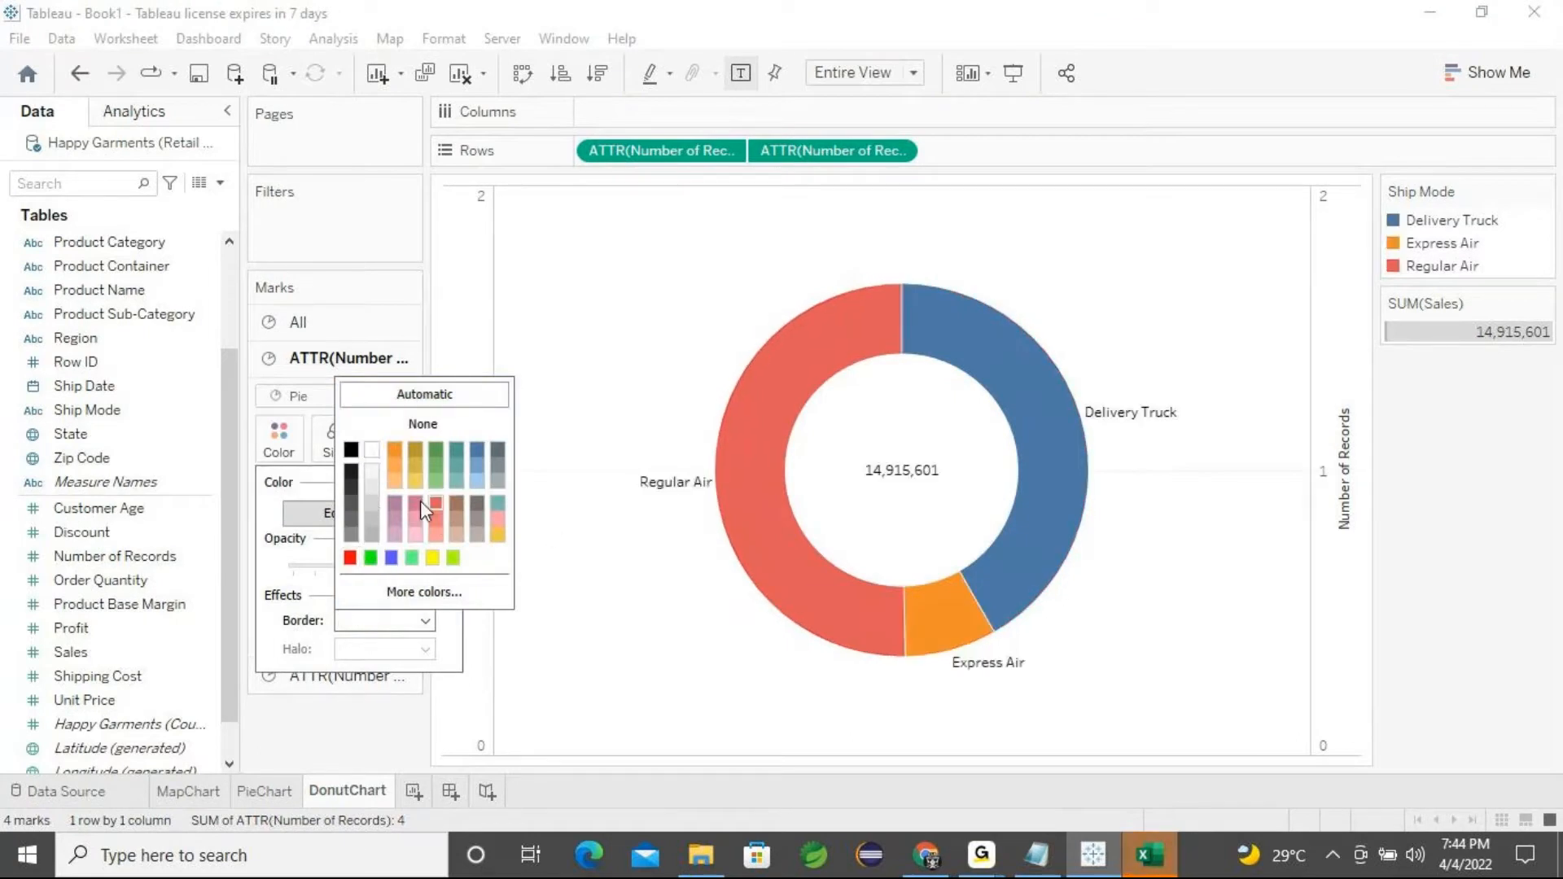
left_click(275, 568)
Change the Delivery Truck slice colour to green in the Ship Mode colour settings
left_click(342, 516)
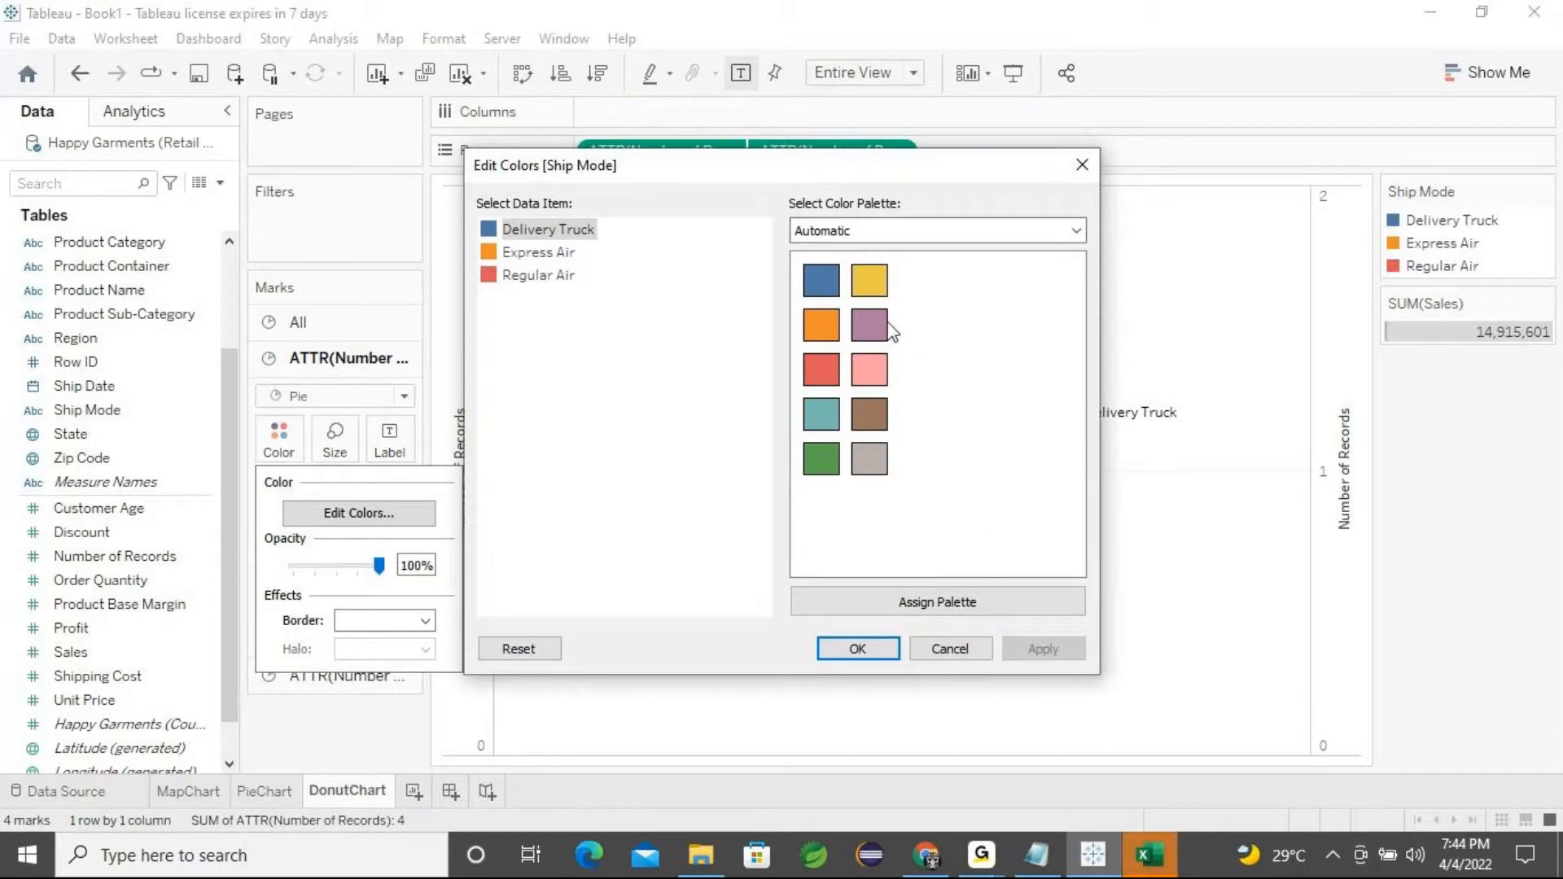
left_click(1076, 232)
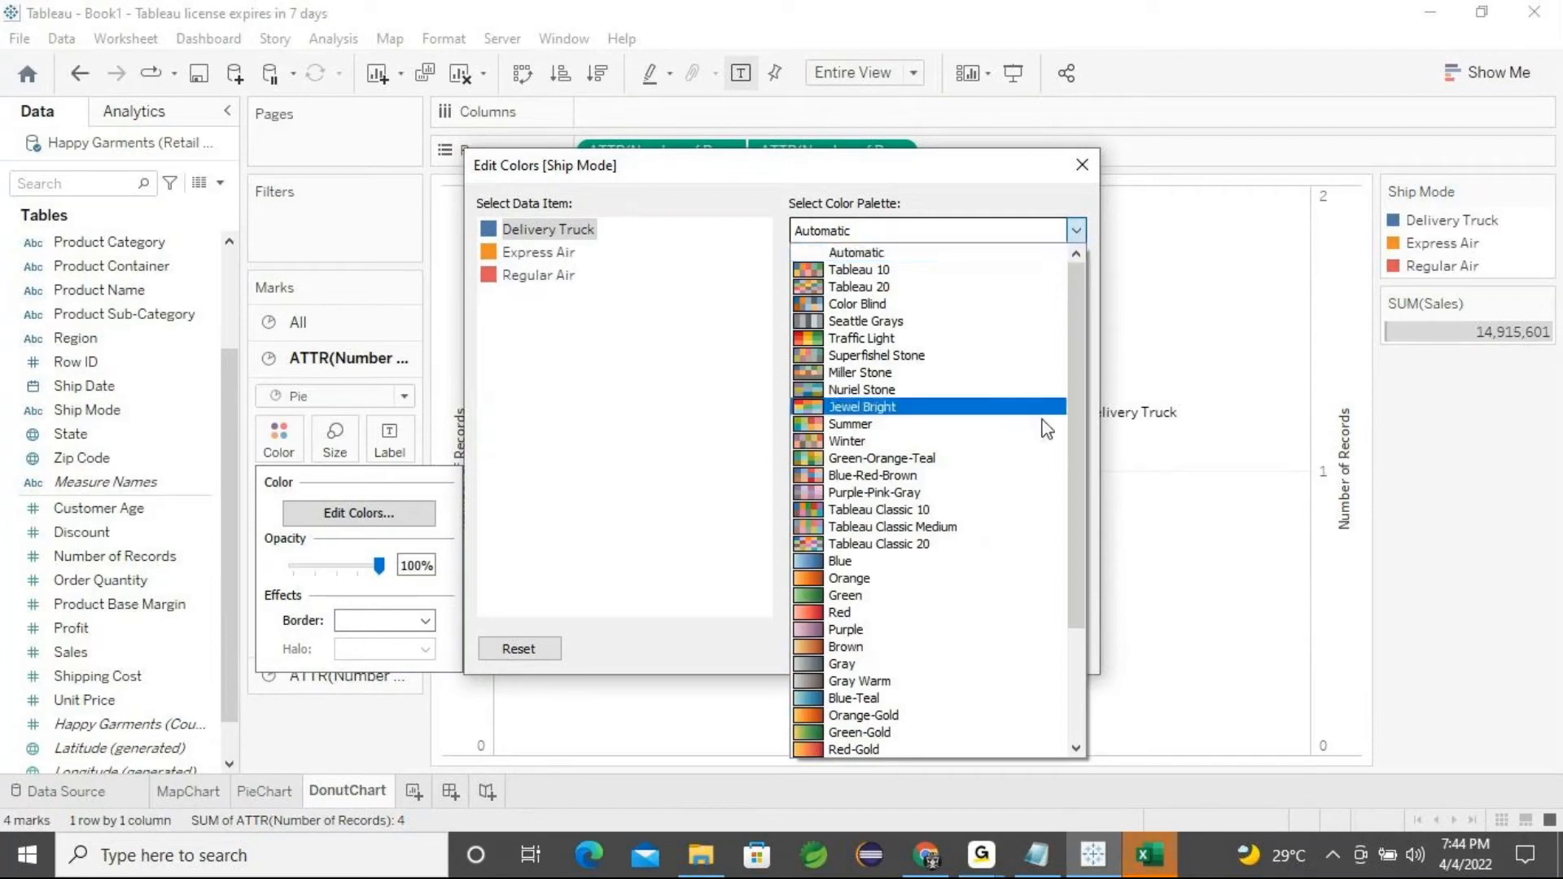
scroll(1039, 426, "down", 3)
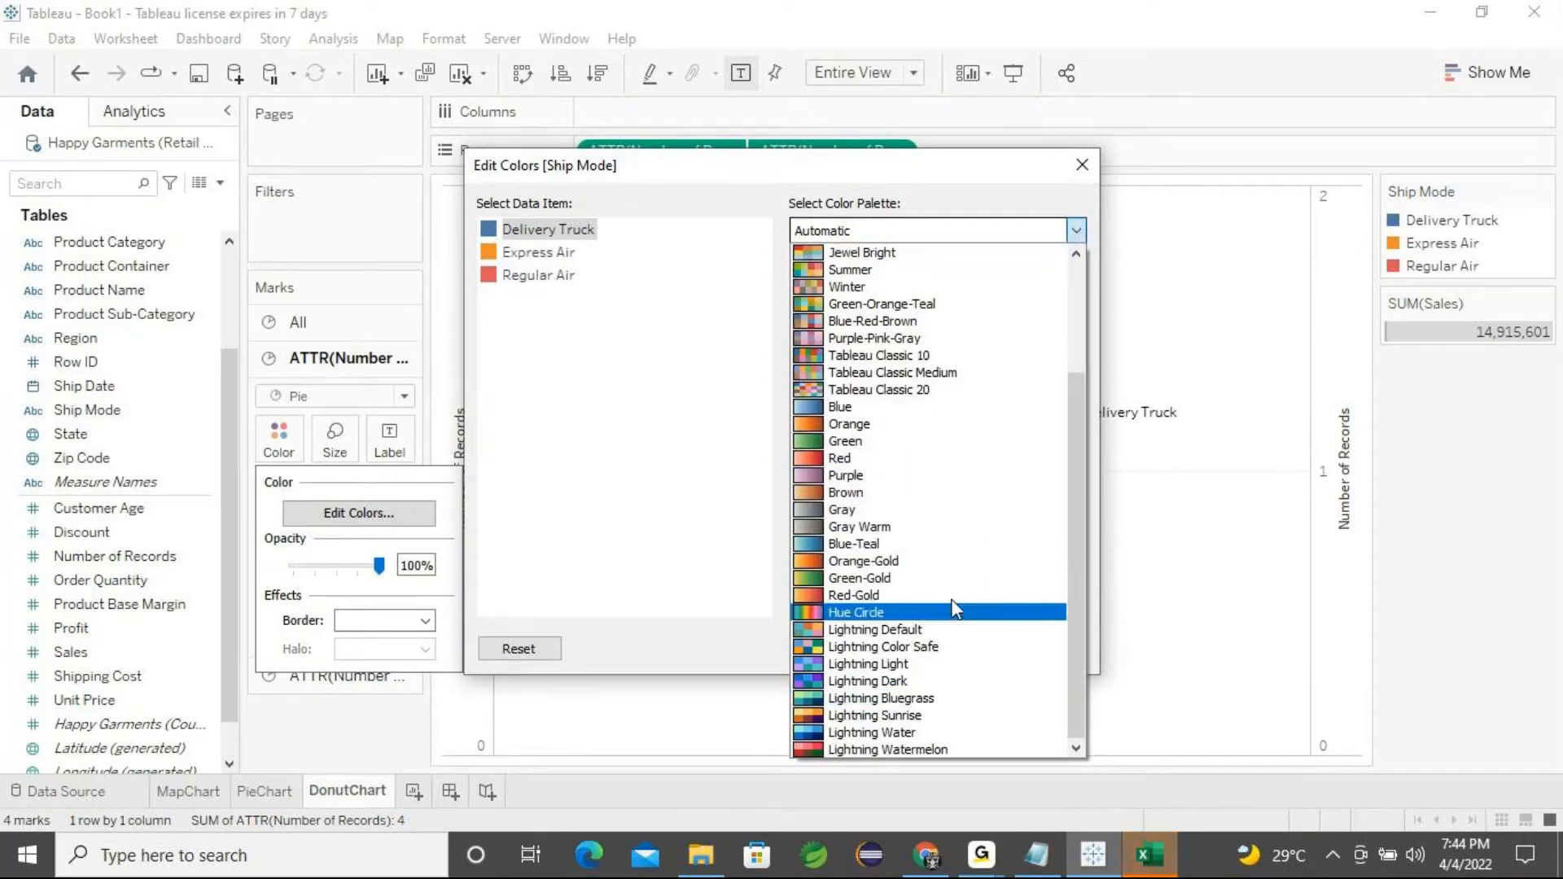
scroll(902, 382, "up", 3)
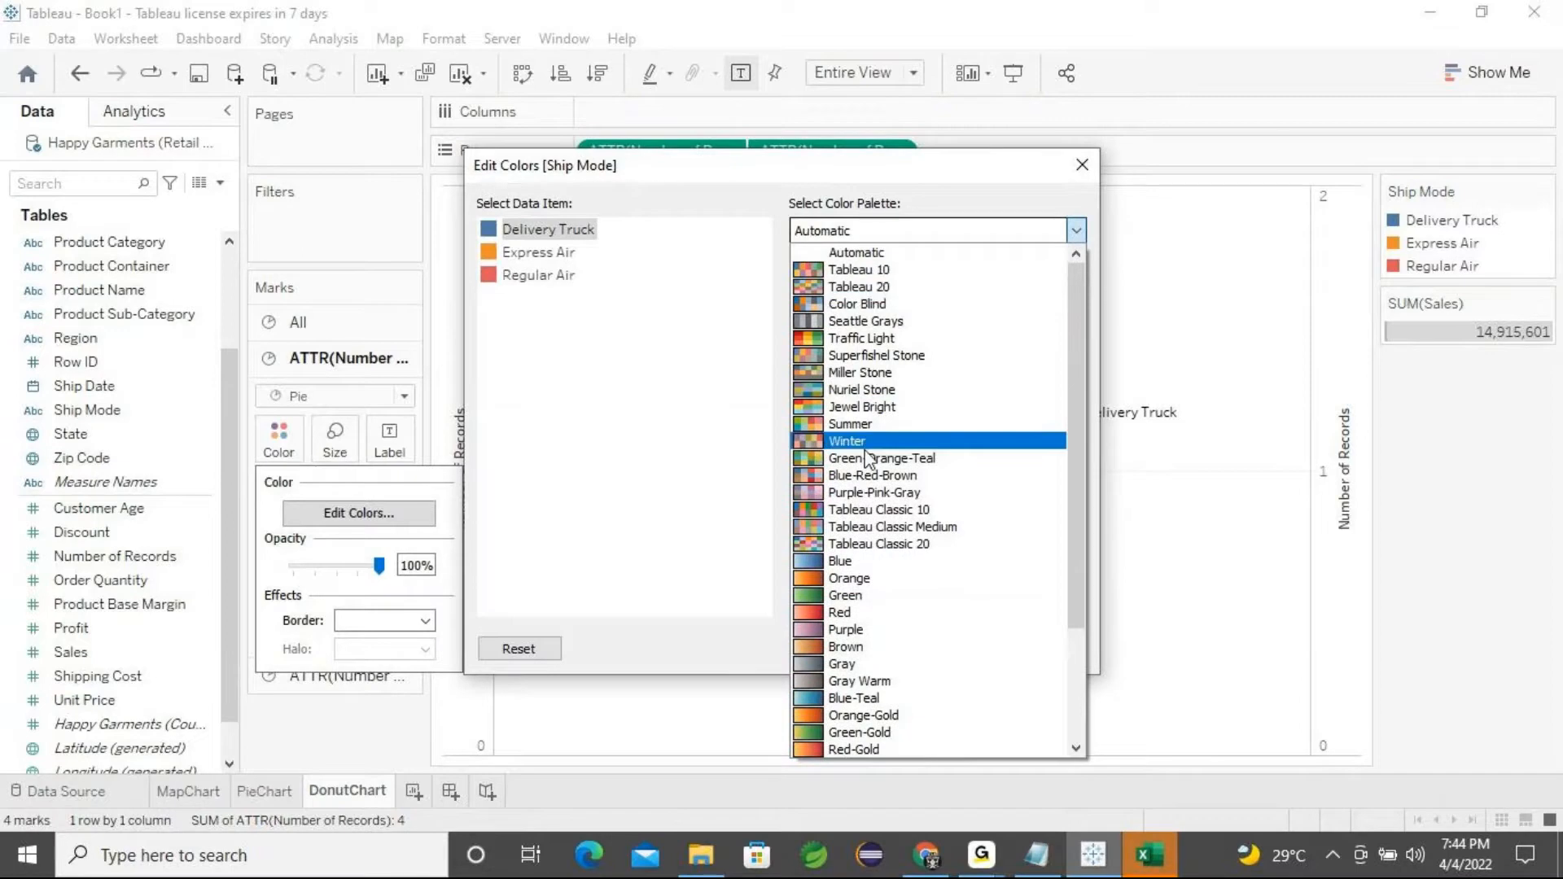
scroll(902, 448, "down", 3)
left_click(581, 434)
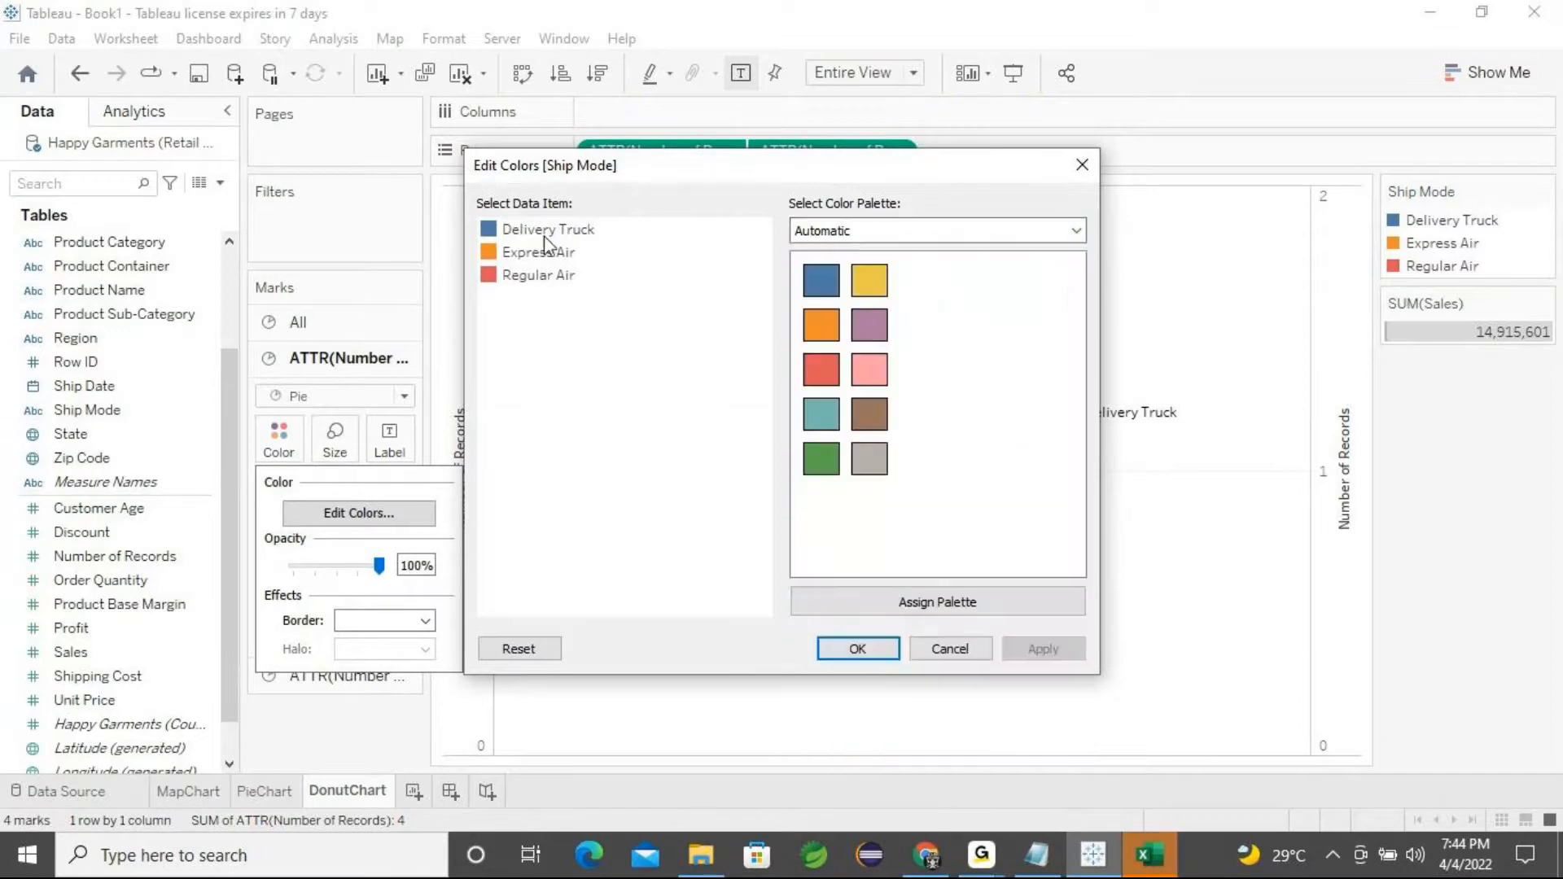
left_click(824, 468)
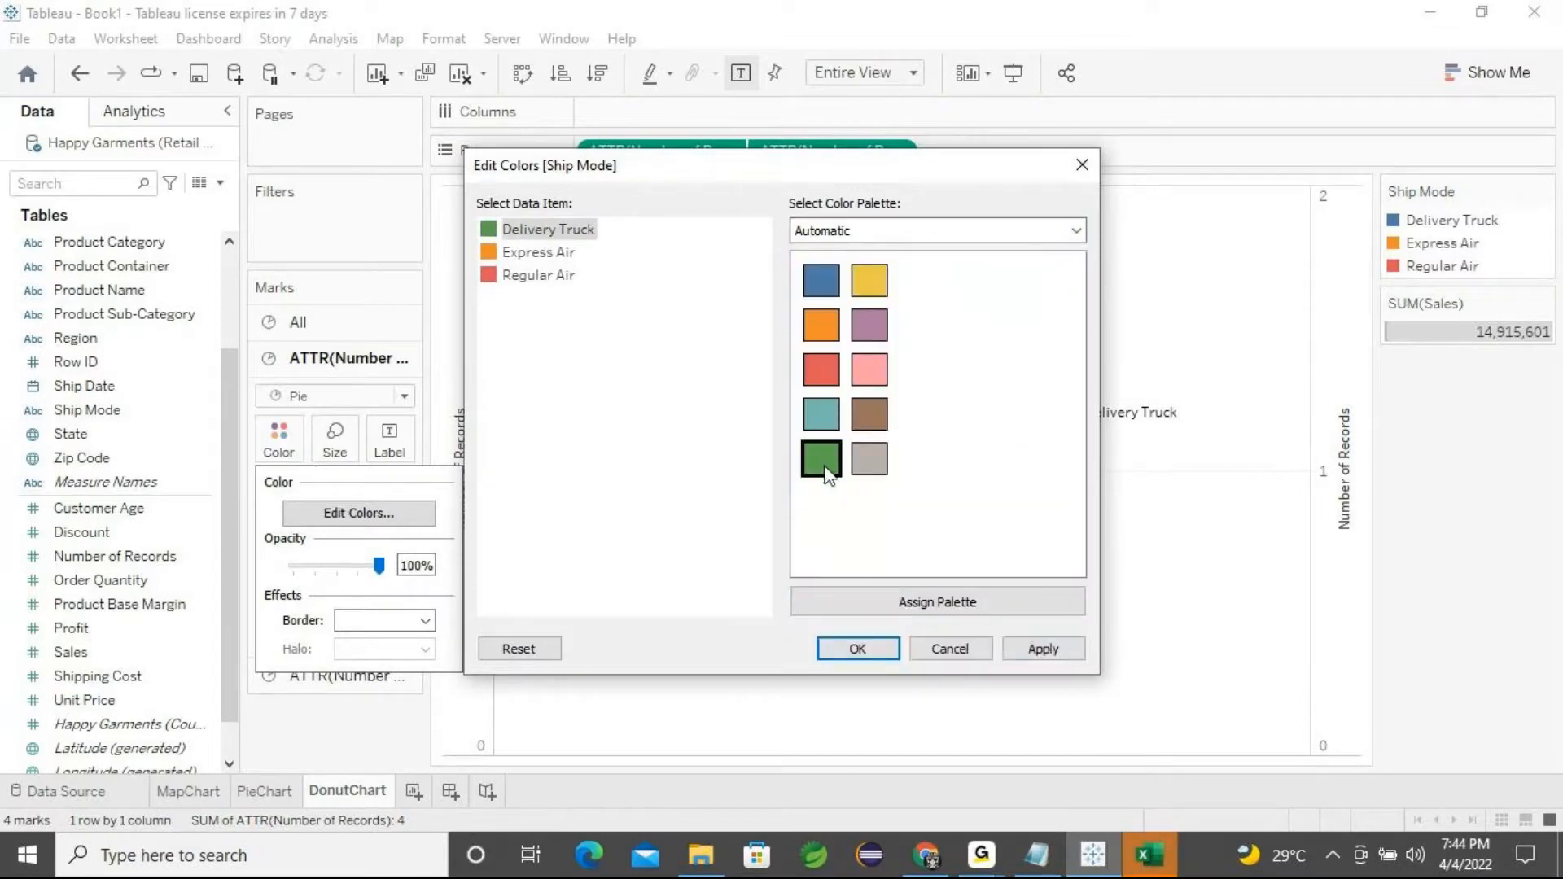
left_click(1042, 648)
left_click(862, 643)
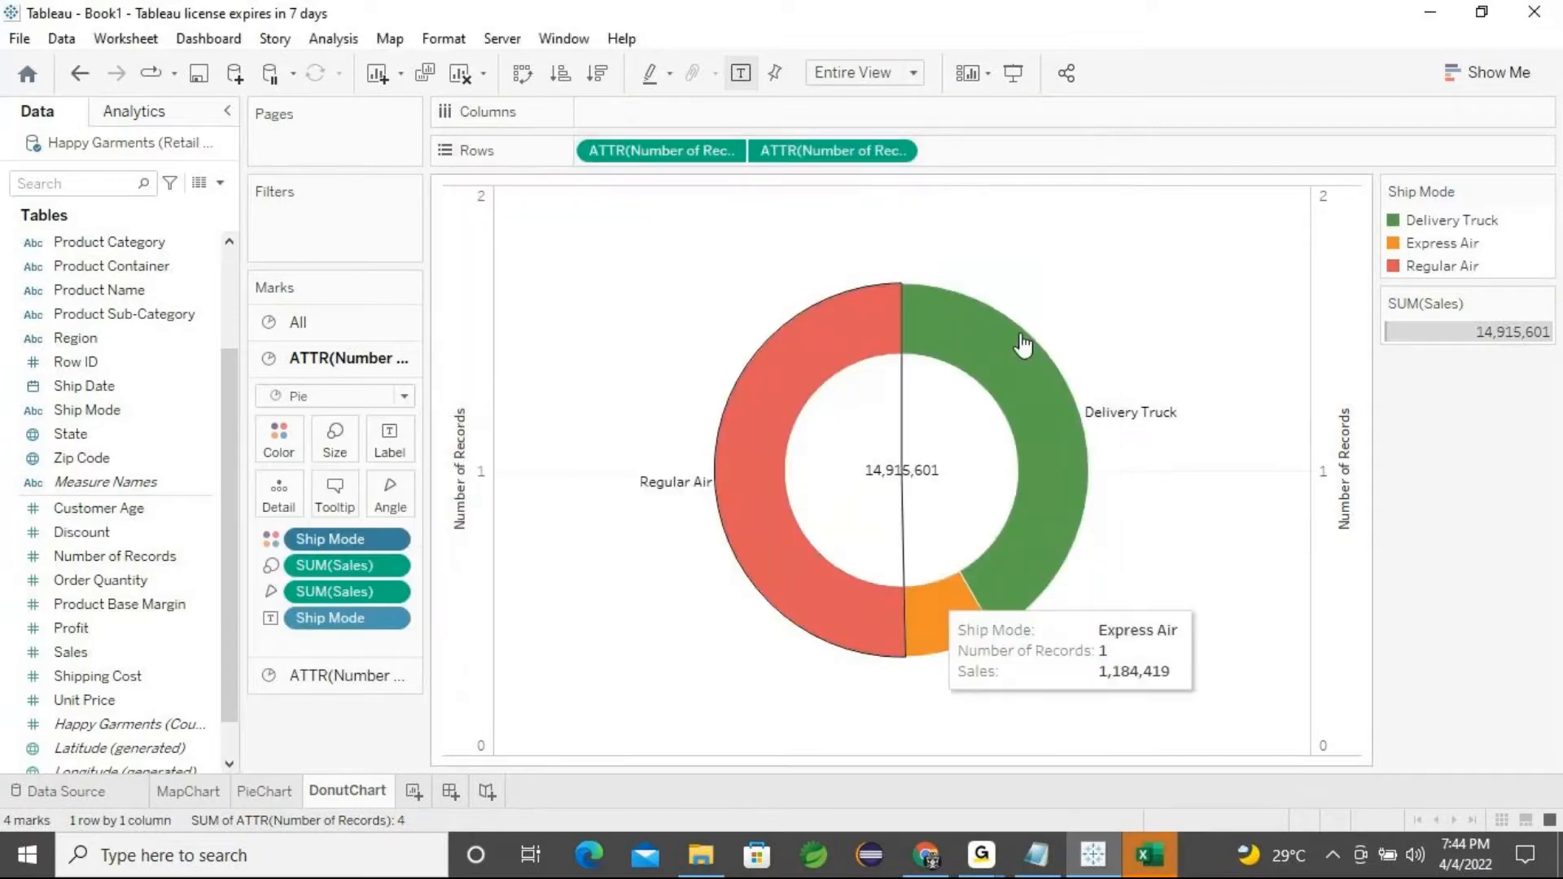
Try recolouring Express Air light blue from the Blue palette, then undo the colour change
mouse_move(952, 662)
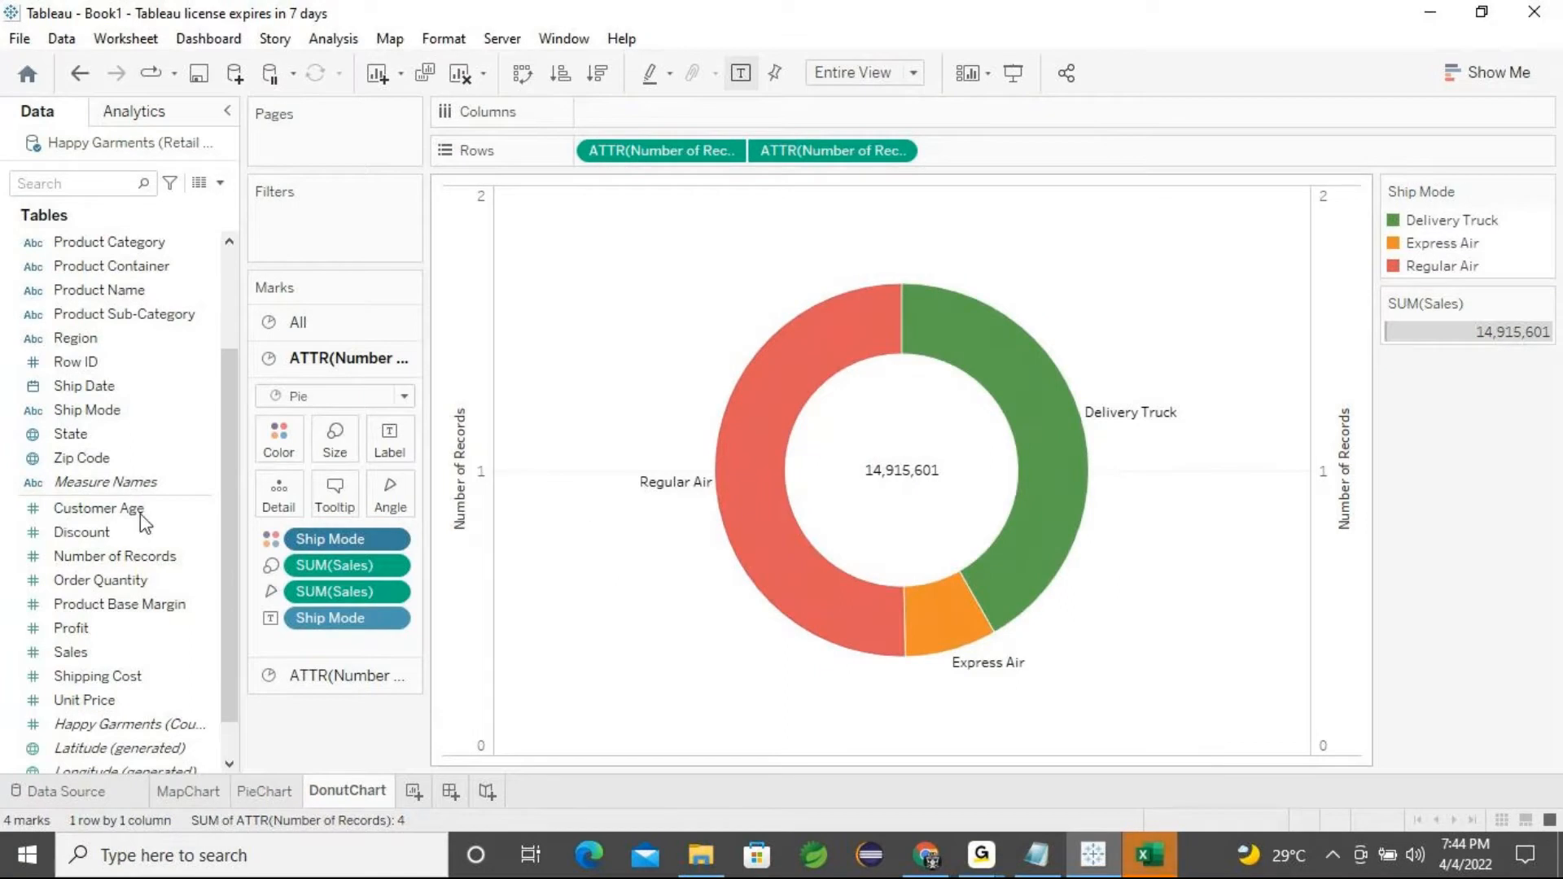
left_click(271, 452)
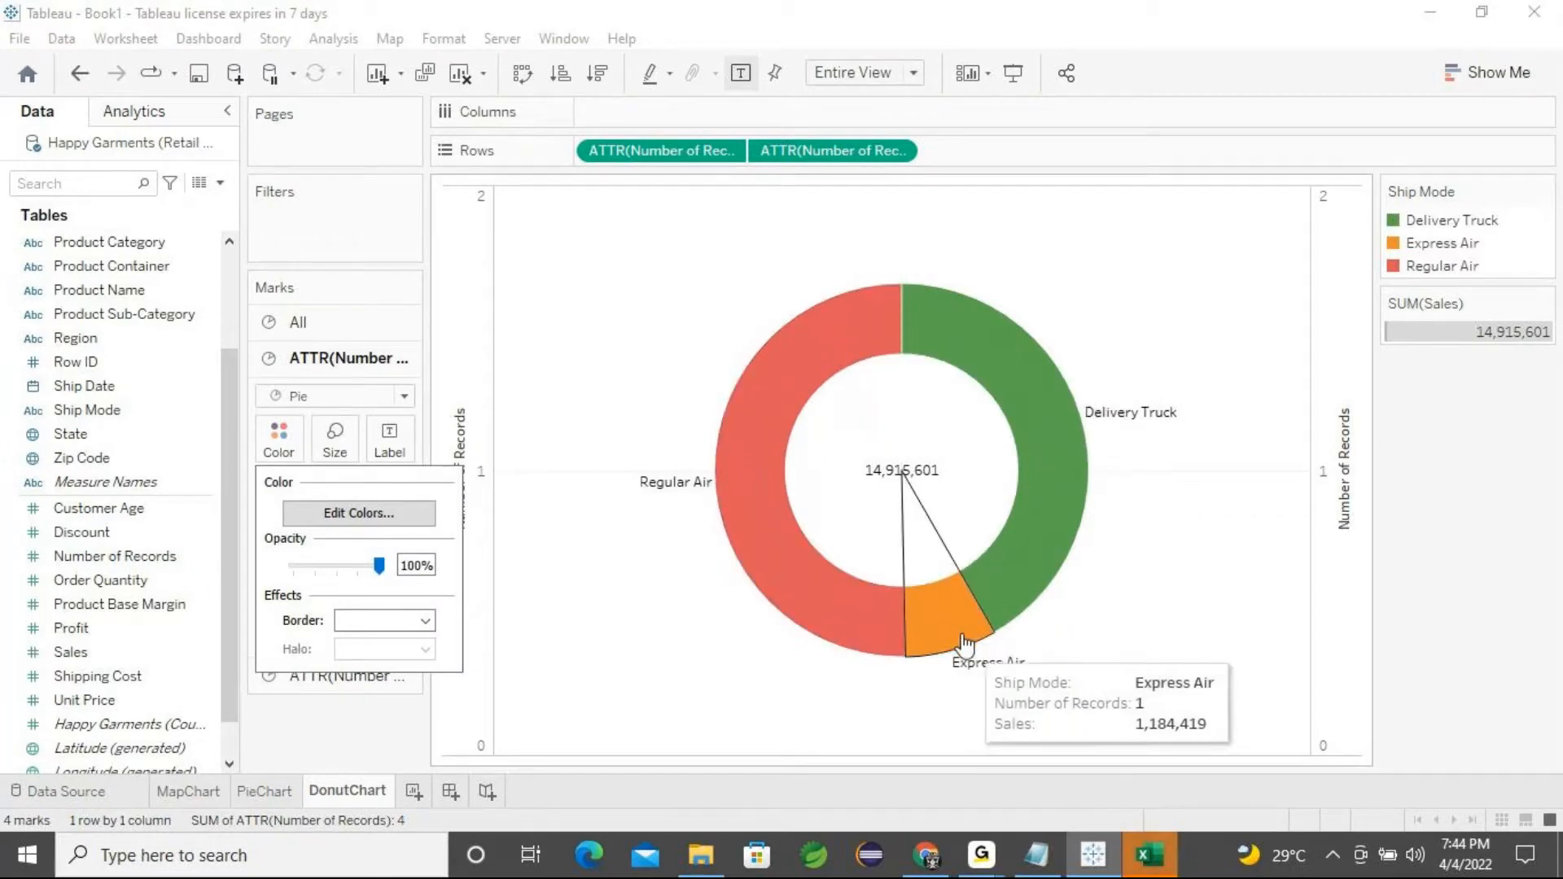
left_click(279, 438)
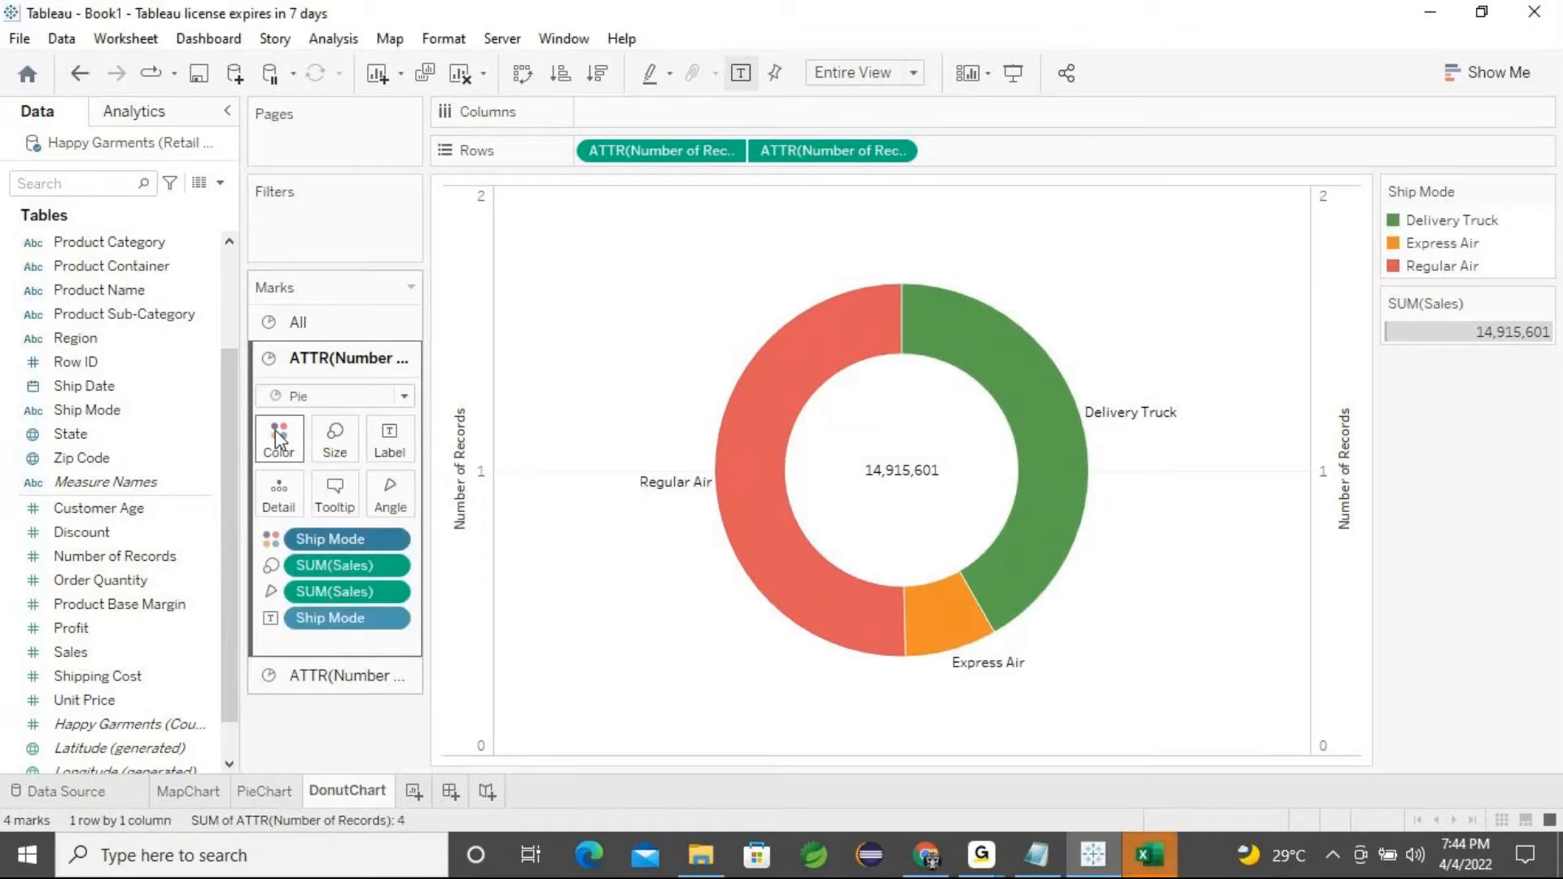
left_click(276, 454)
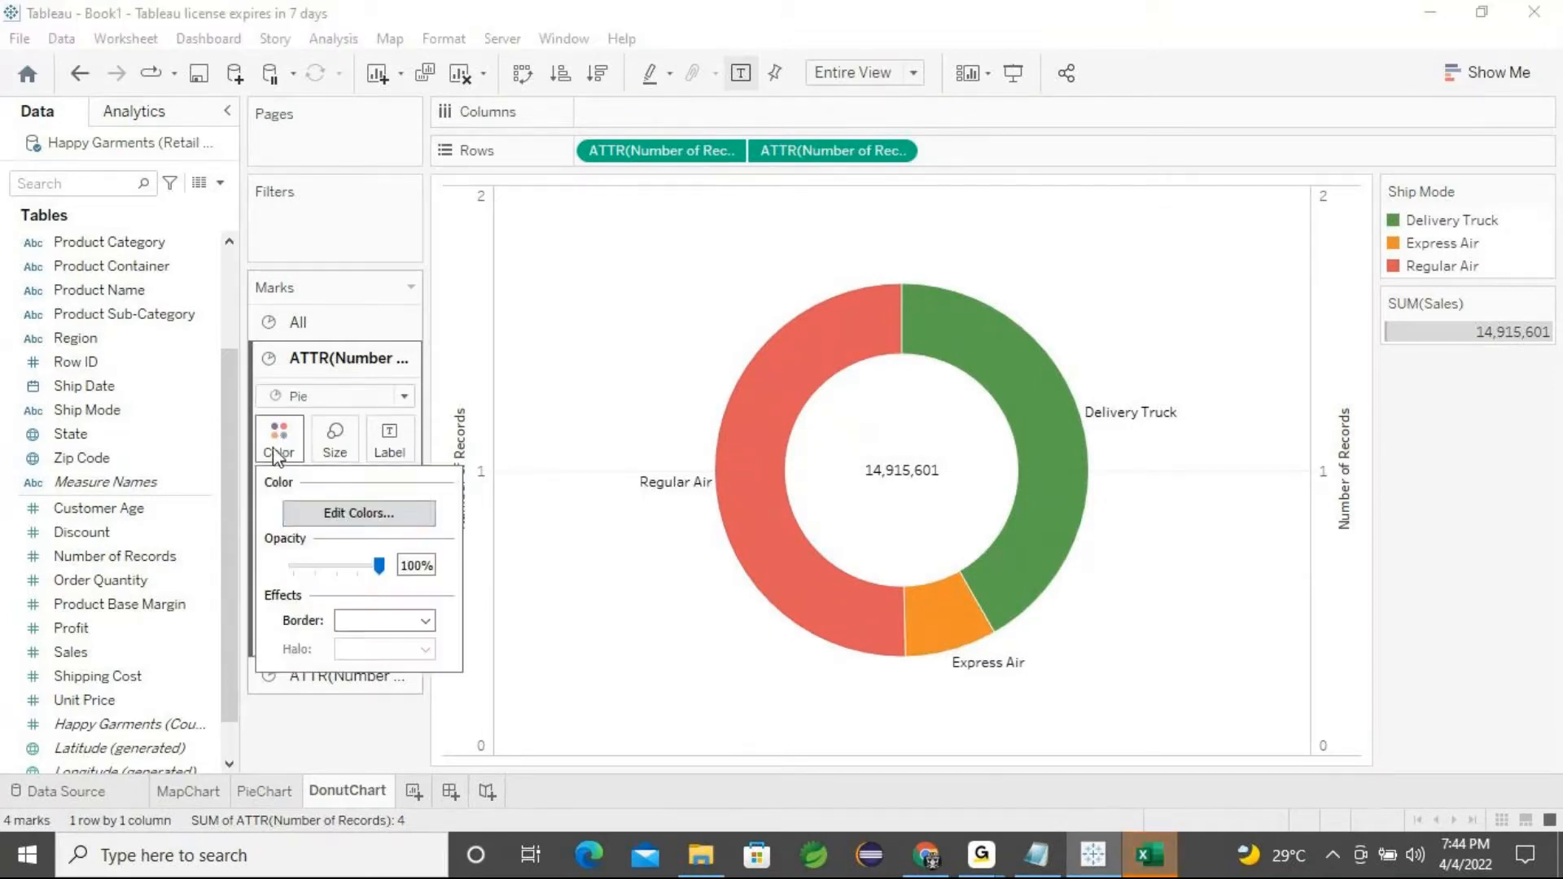
left_click(346, 515)
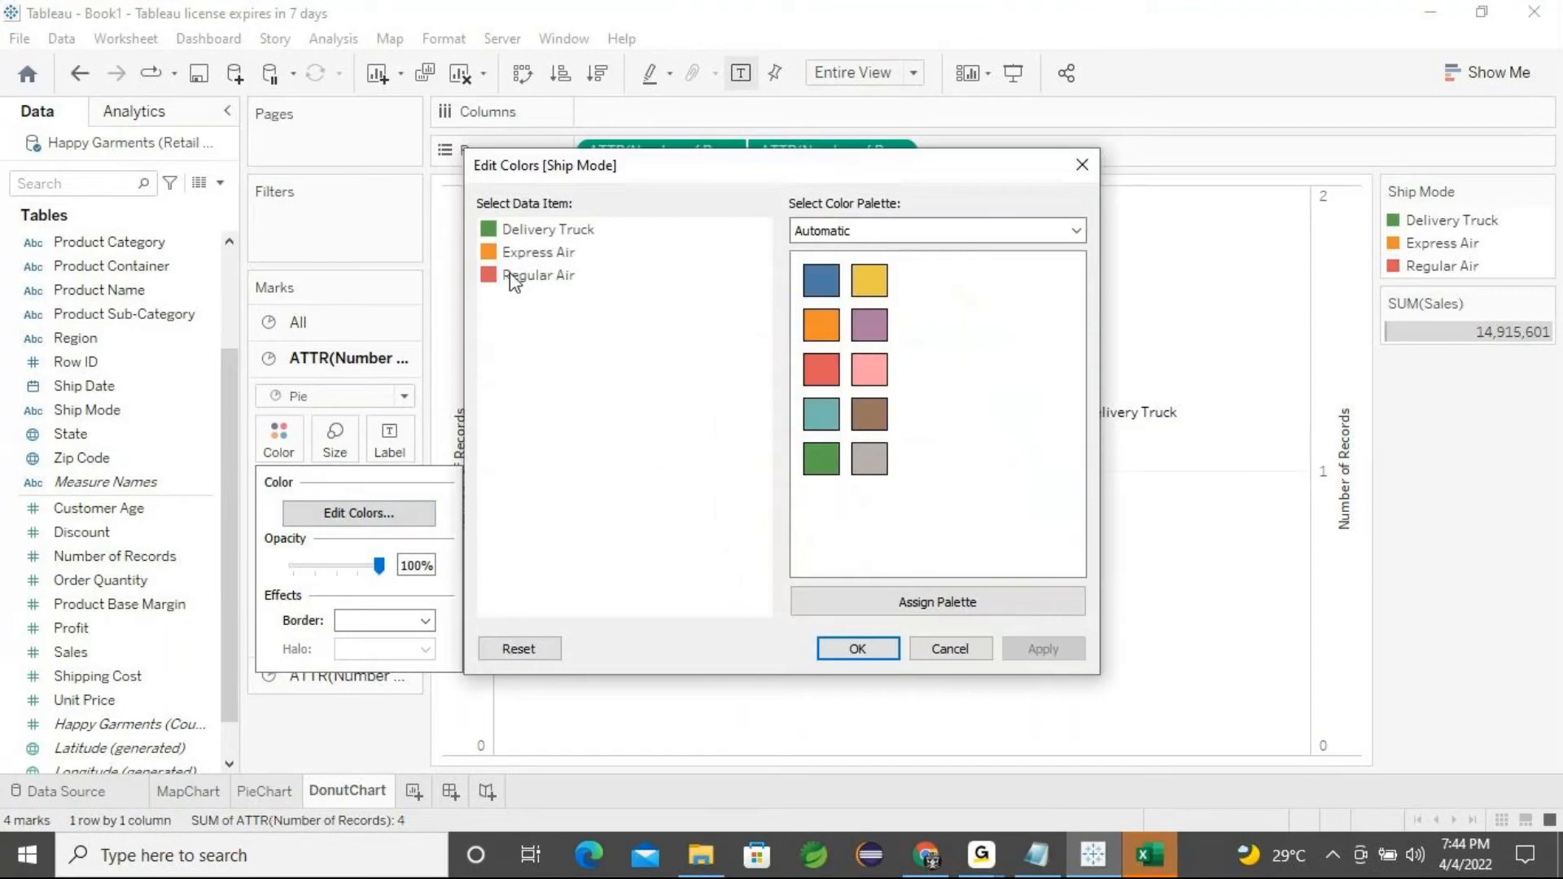
left_click(521, 253)
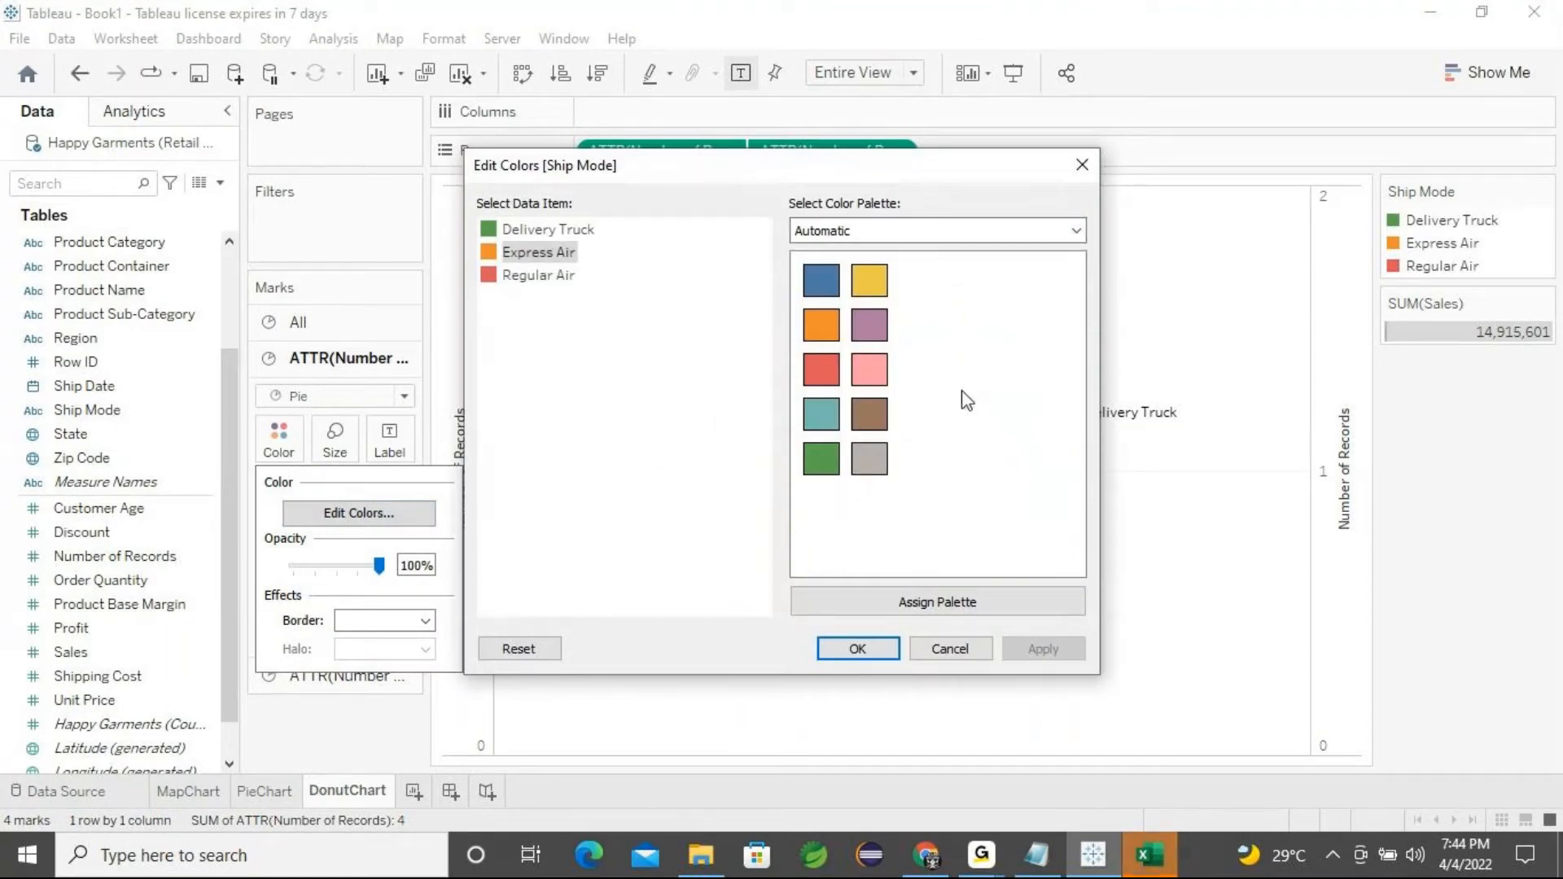
left_click(946, 600)
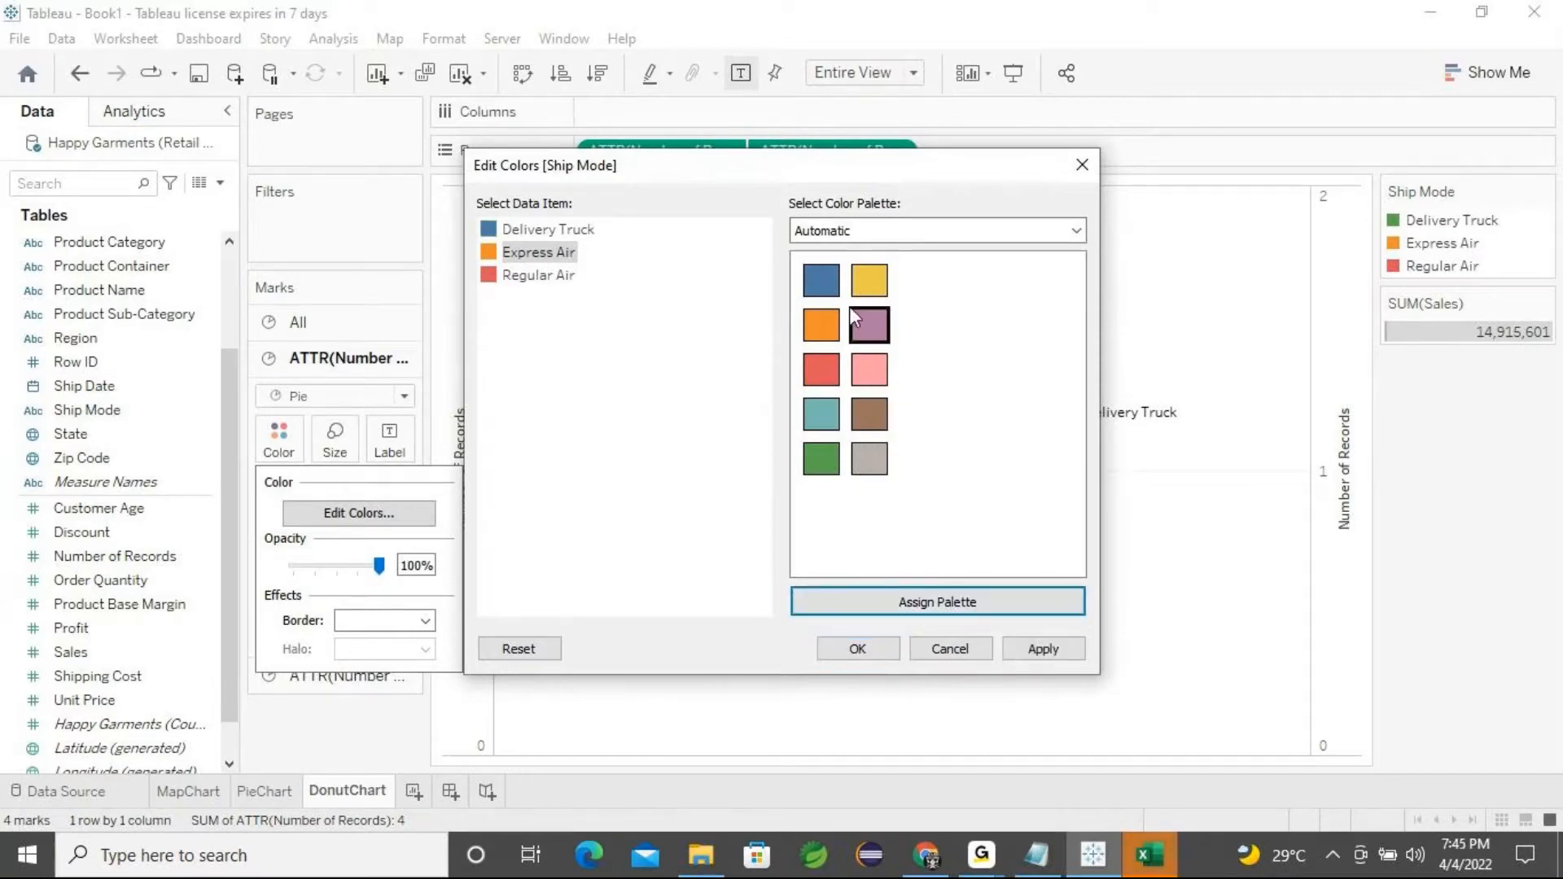
left_click(1077, 231)
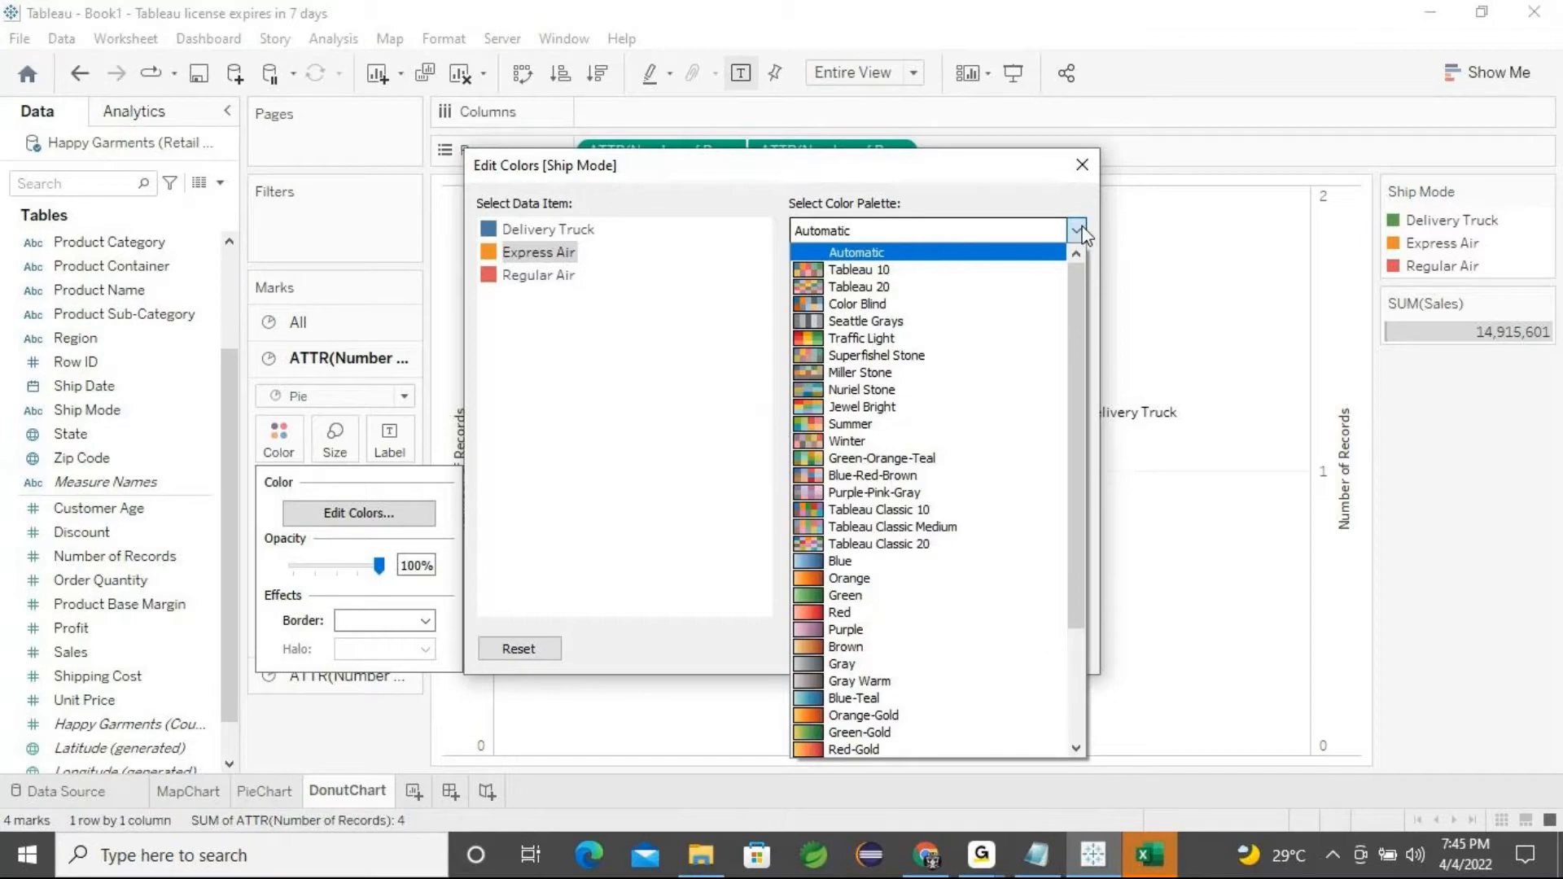
left_click(845, 562)
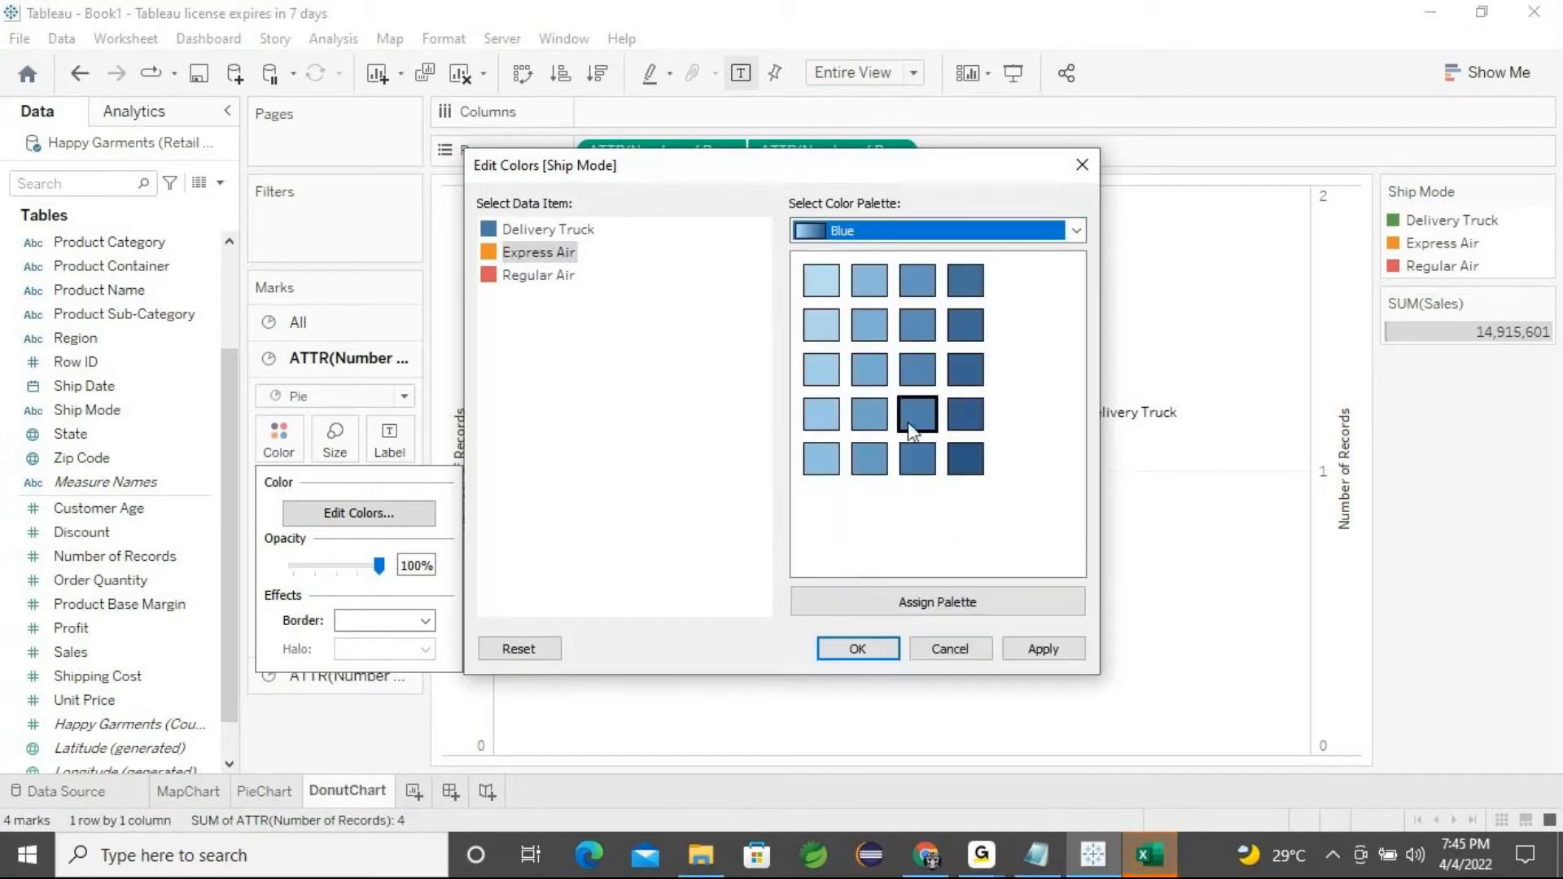
left_click(821, 370)
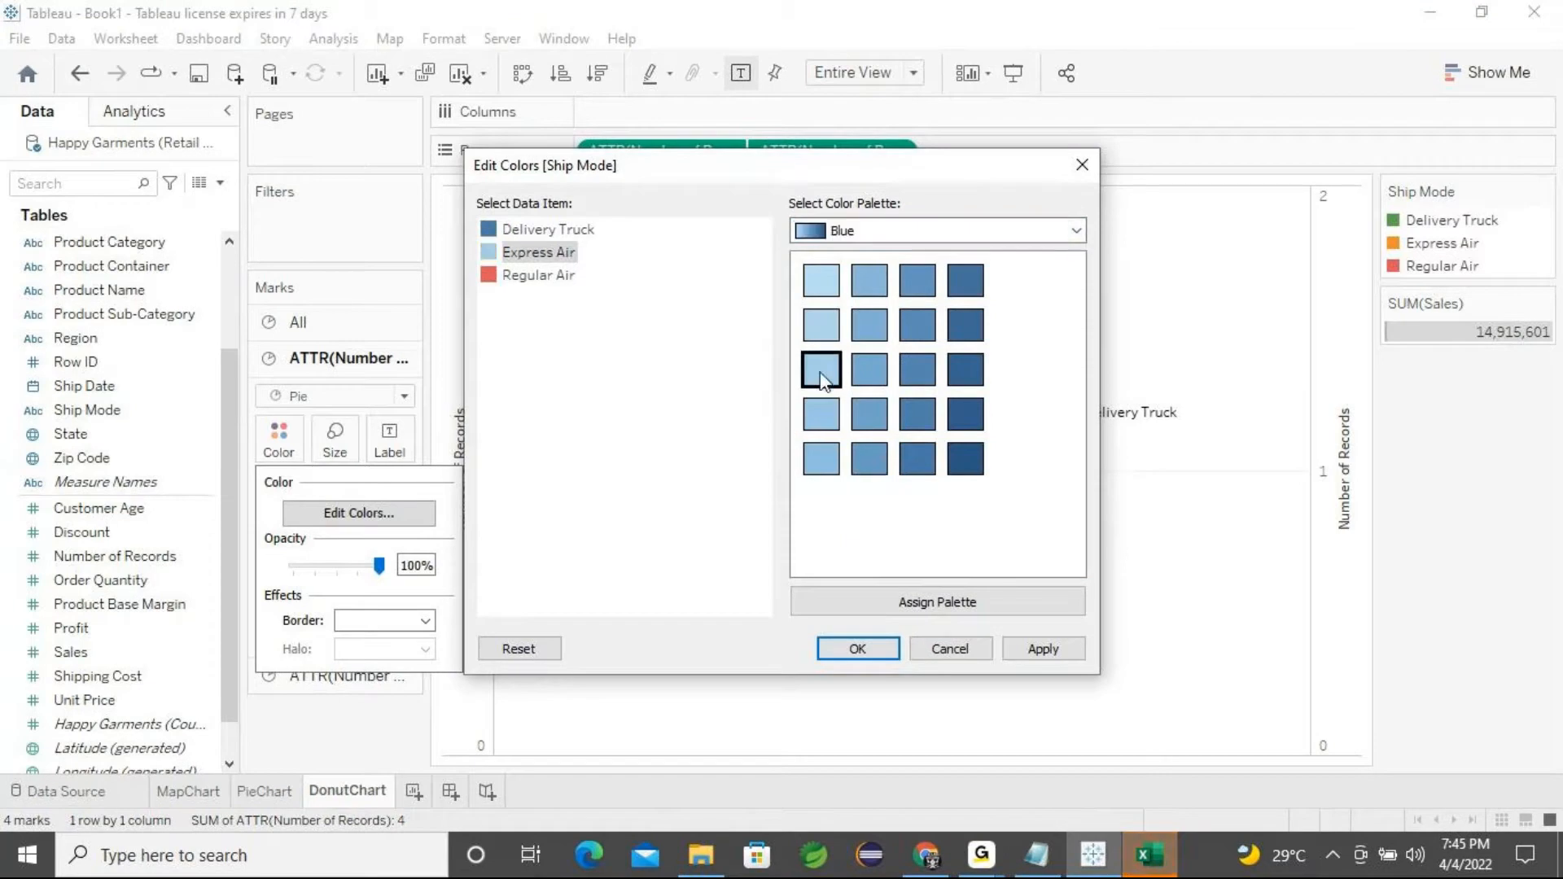
left_click(1034, 656)
left_click(877, 646)
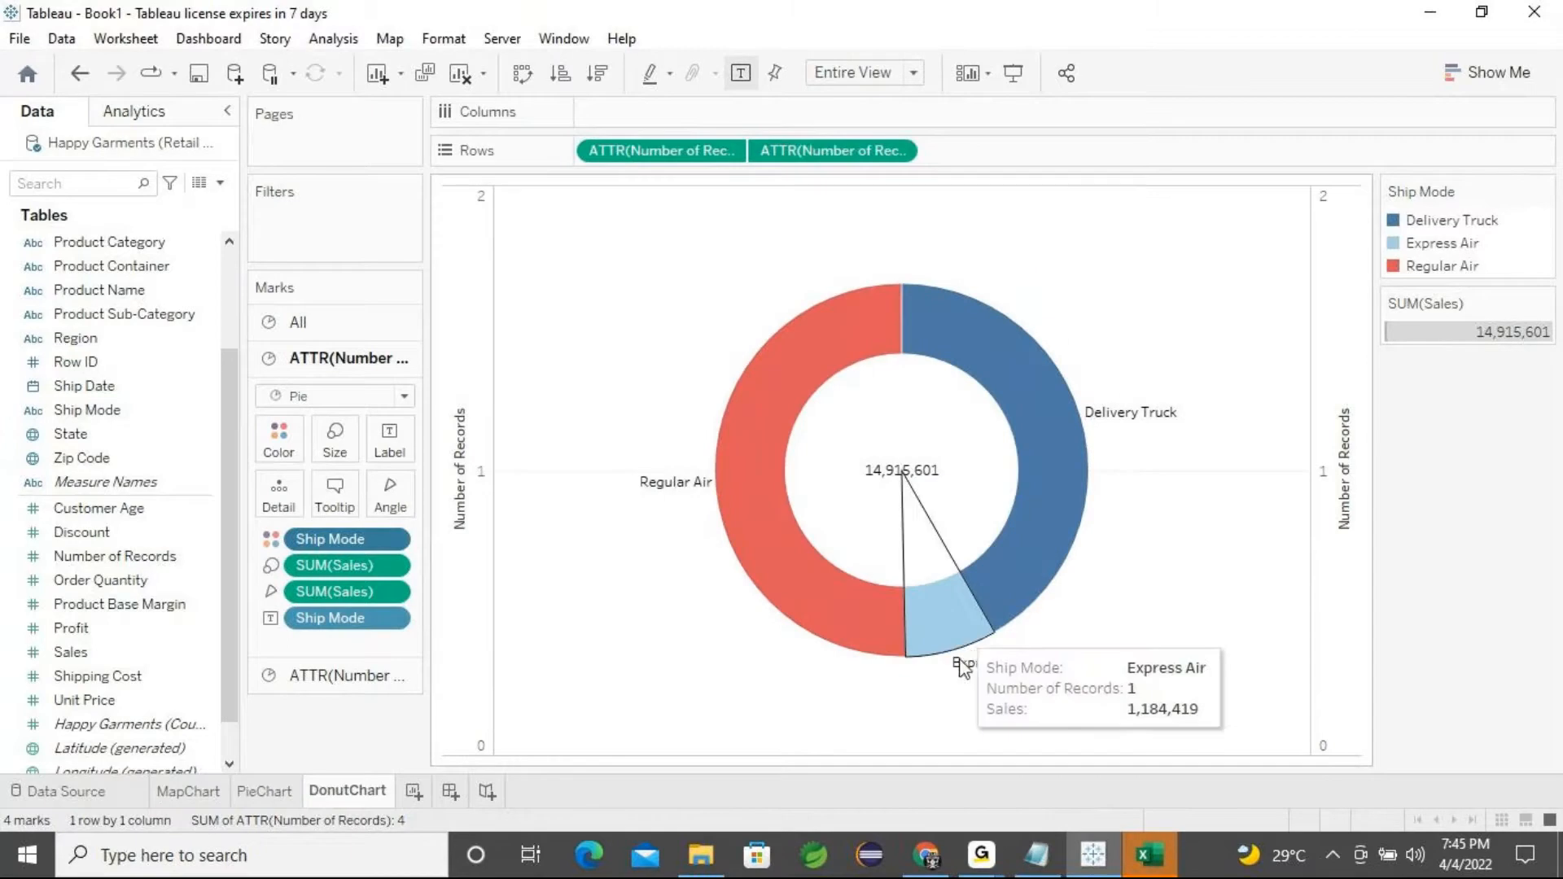
key("ctrl+z")
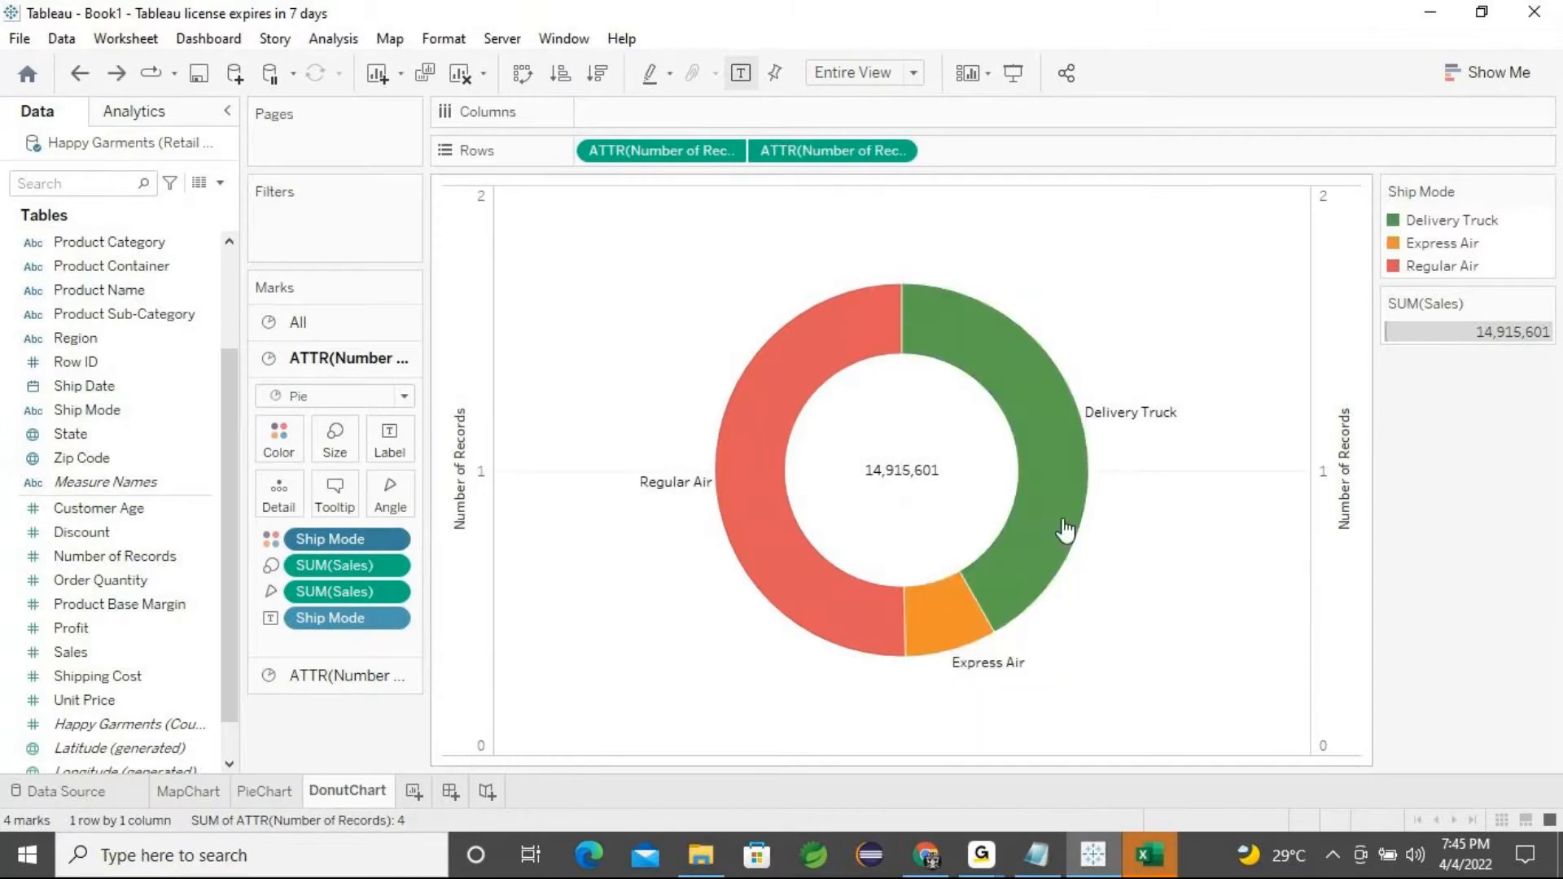
Create a new dashboard
mouse_move(967, 472)
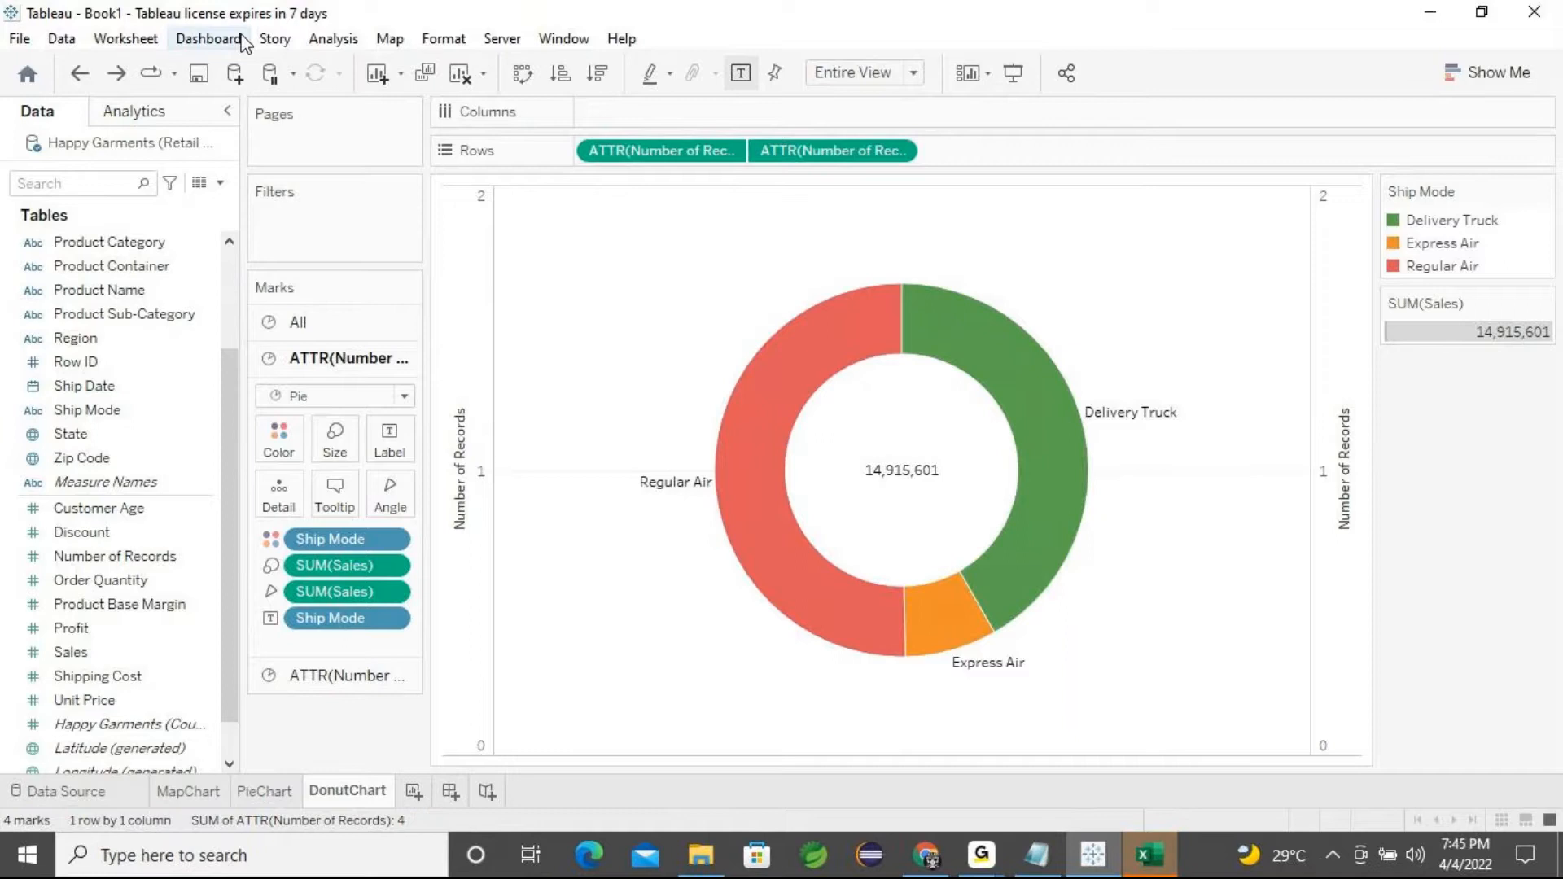
left_click(215, 41)
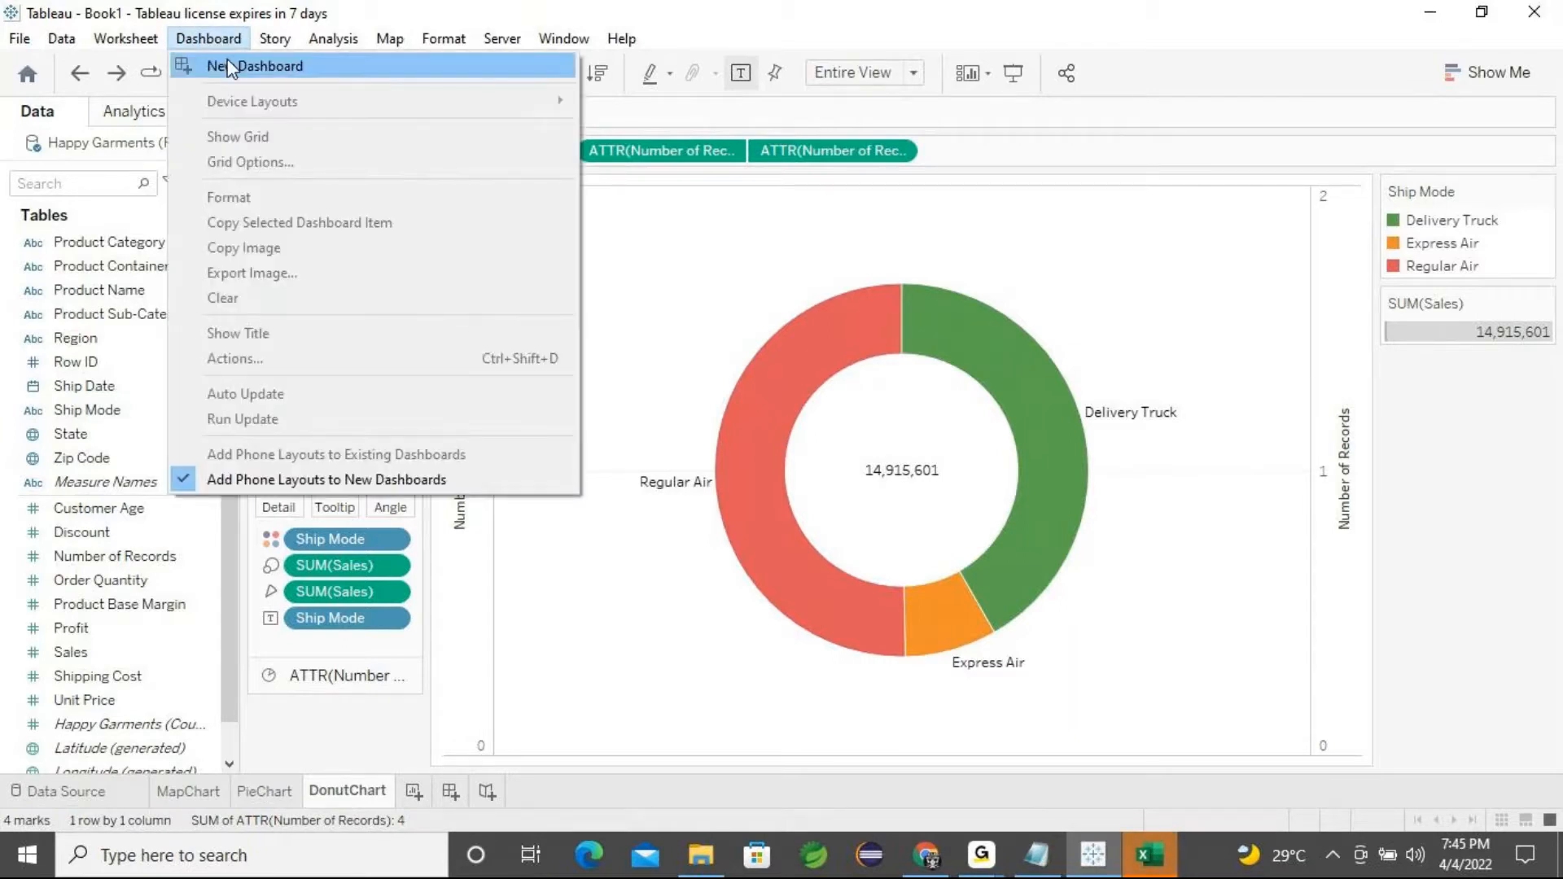
left_click(271, 76)
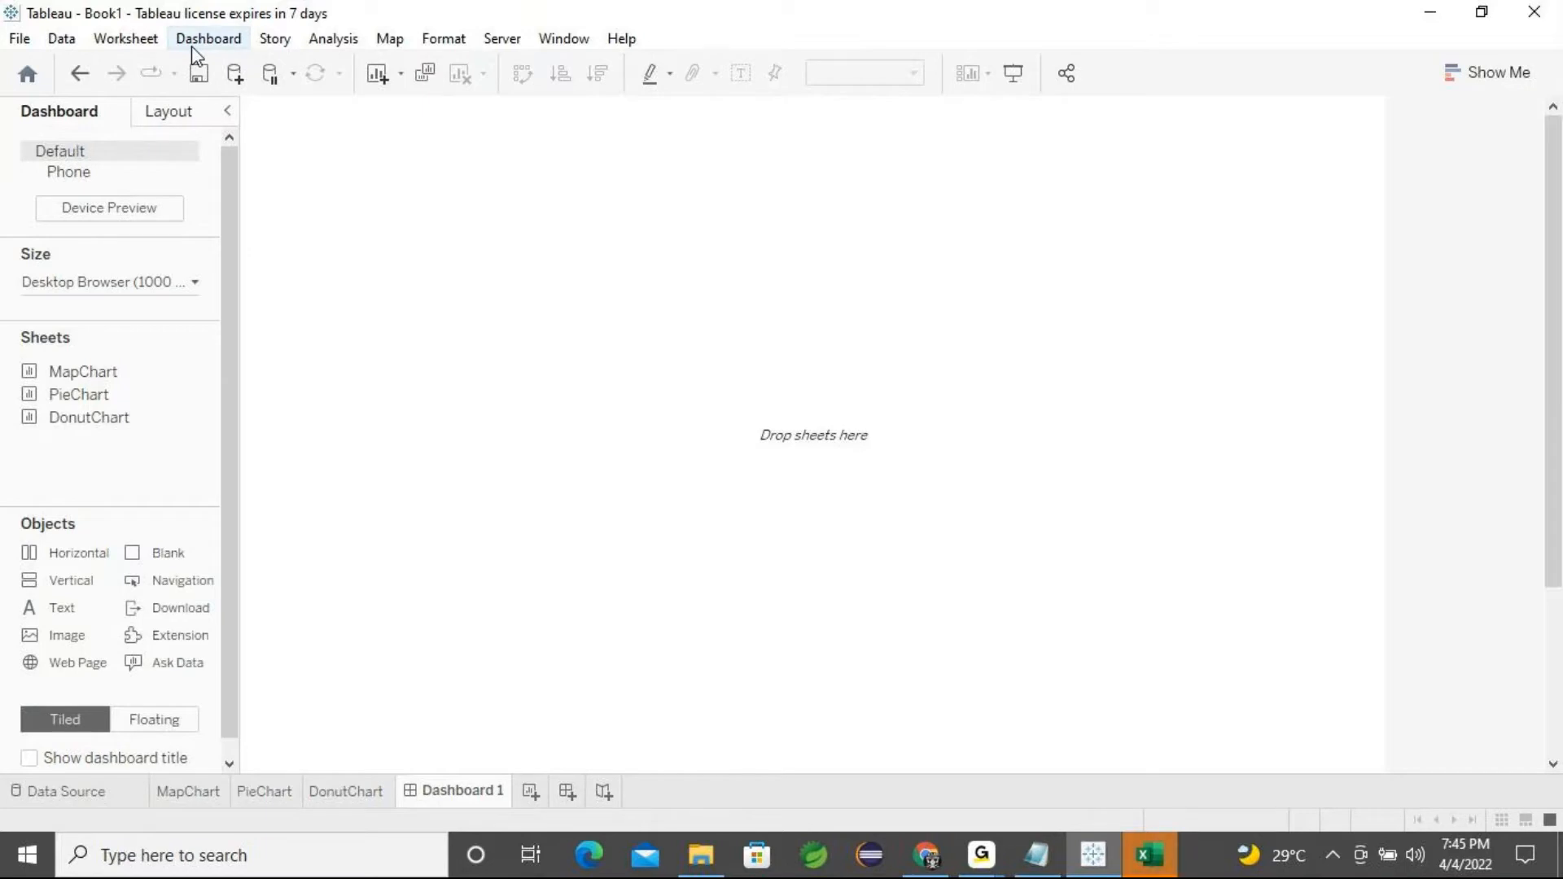
Review the MapChart, PieChart and DonutChart sheets, then return to the dashboard
mouse_move(95, 379)
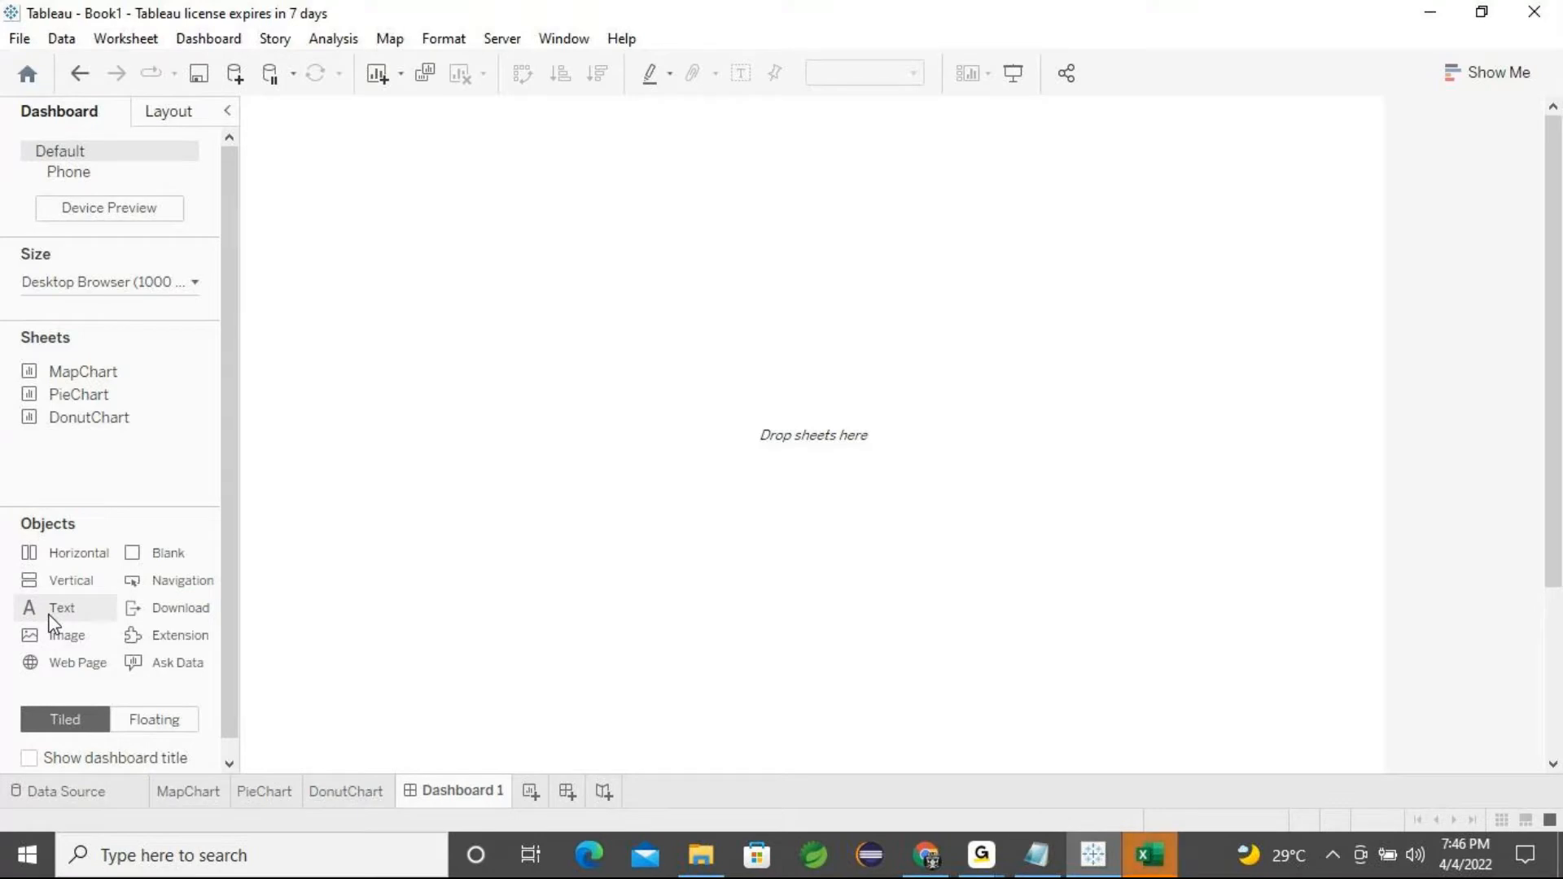
left_click(186, 794)
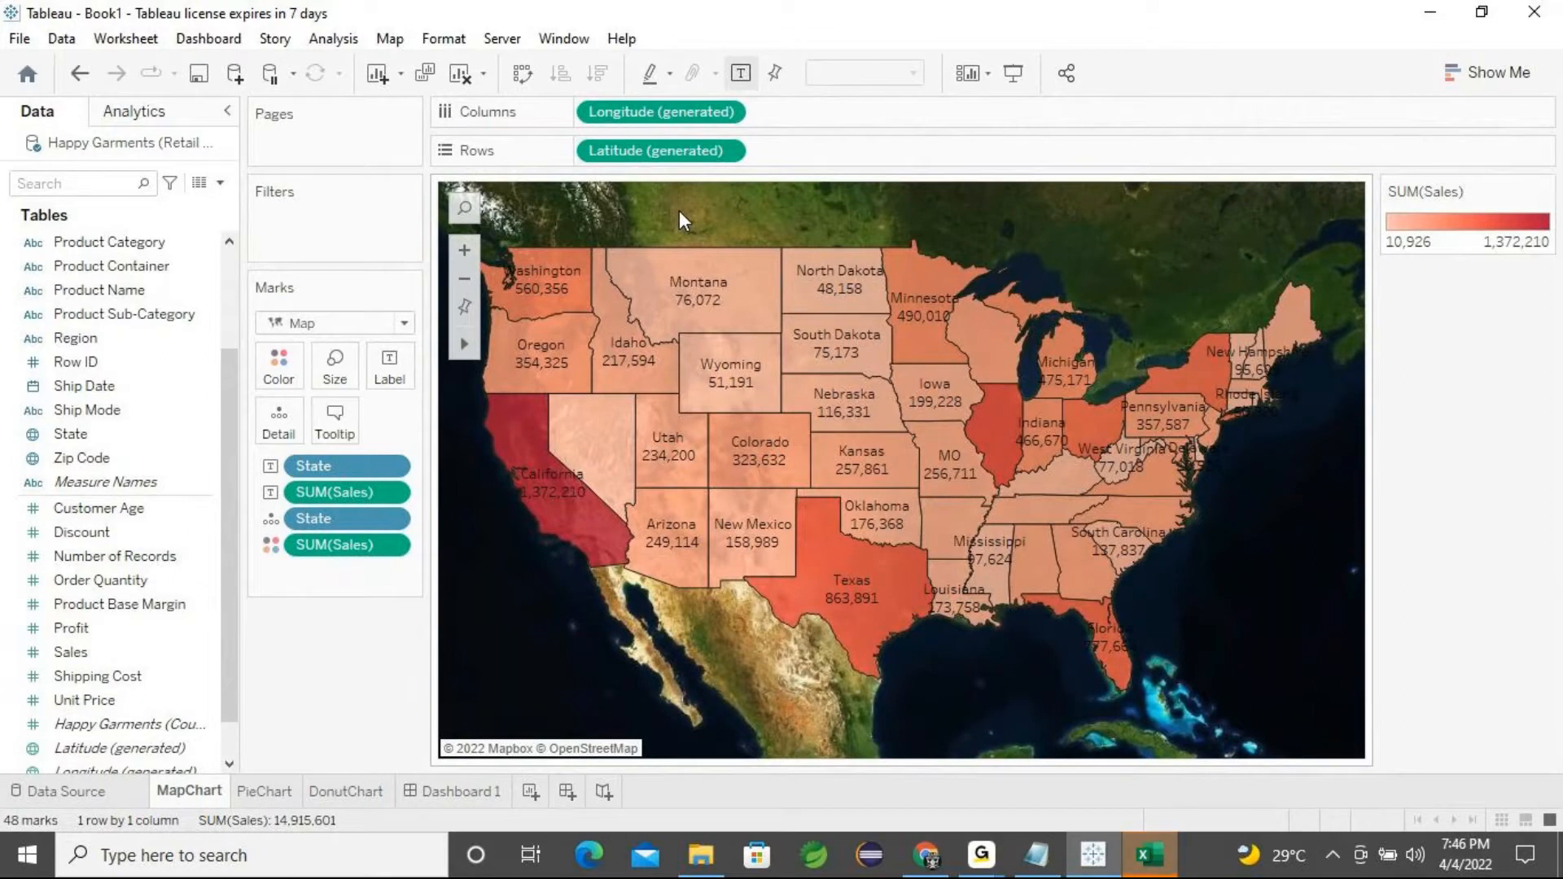
mouse_move(544, 292)
left_click(265, 791)
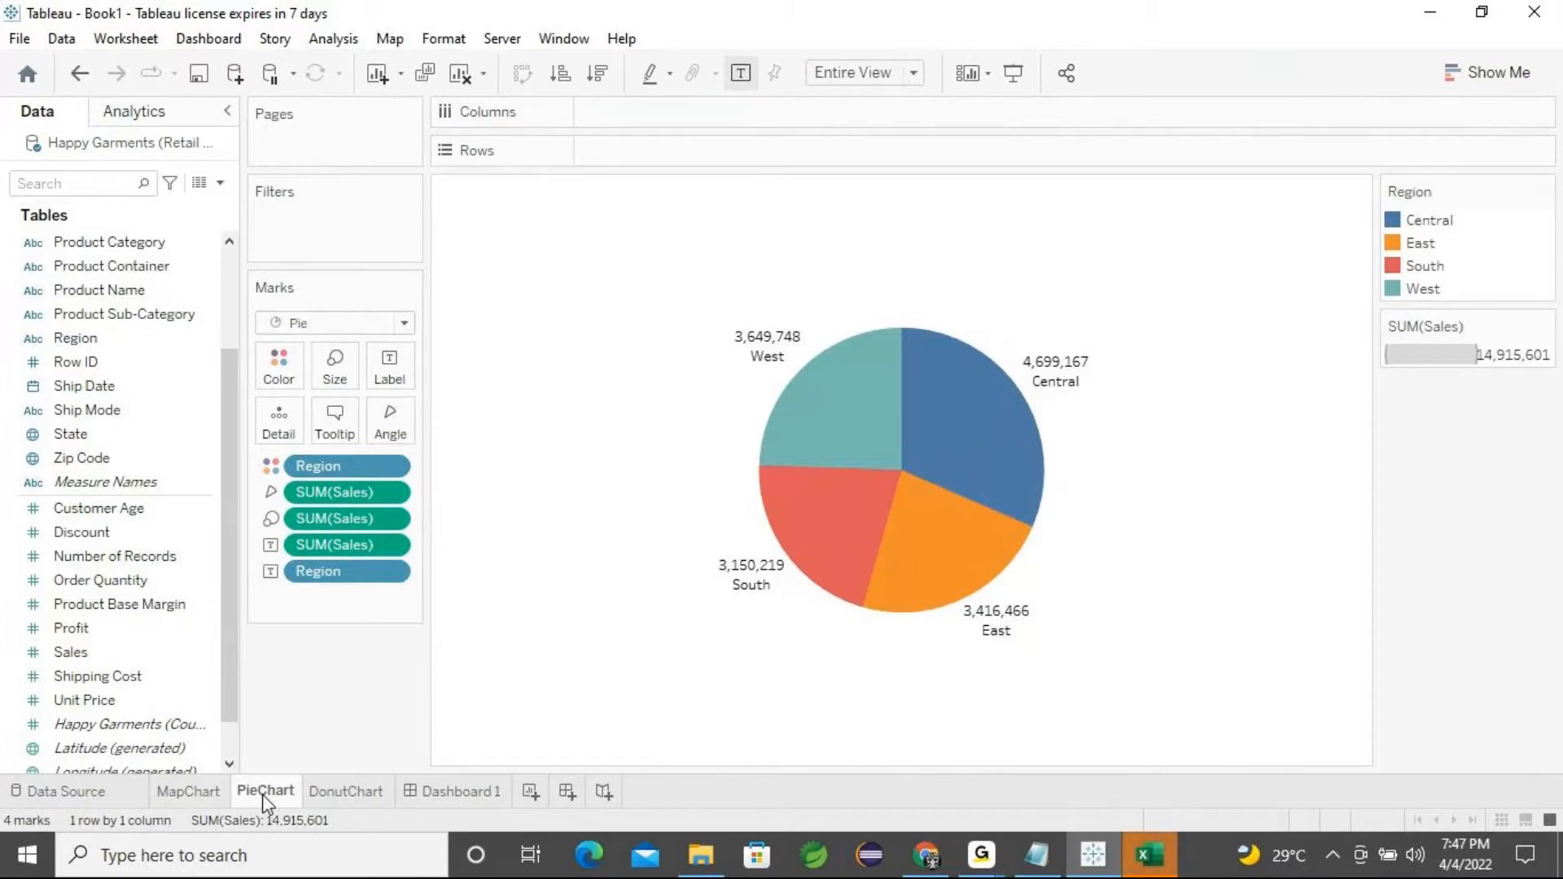
left_click(347, 794)
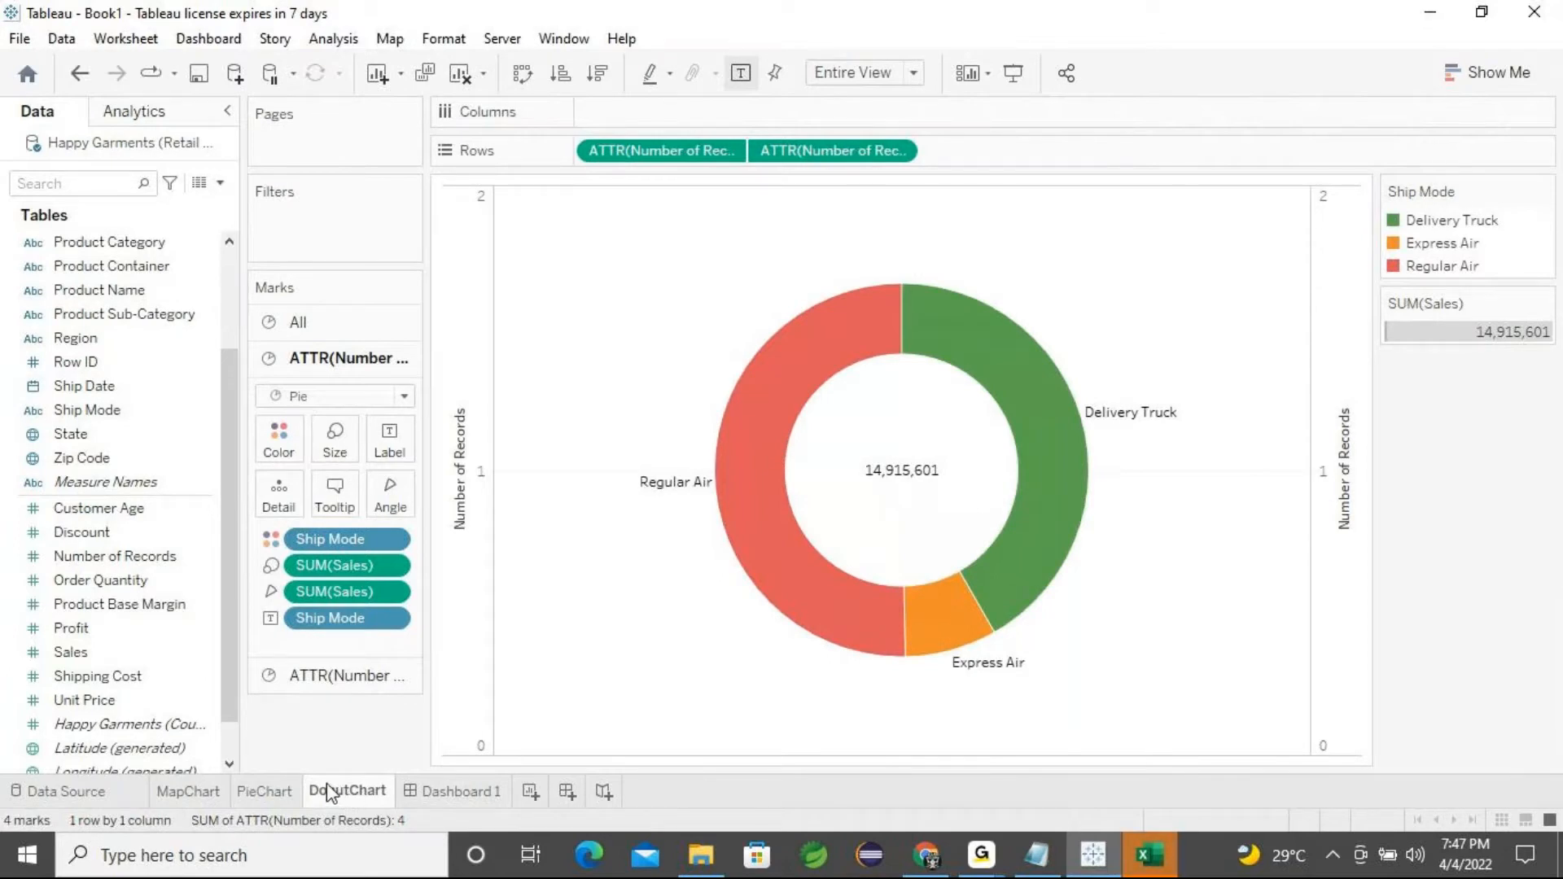
left_click(279, 796)
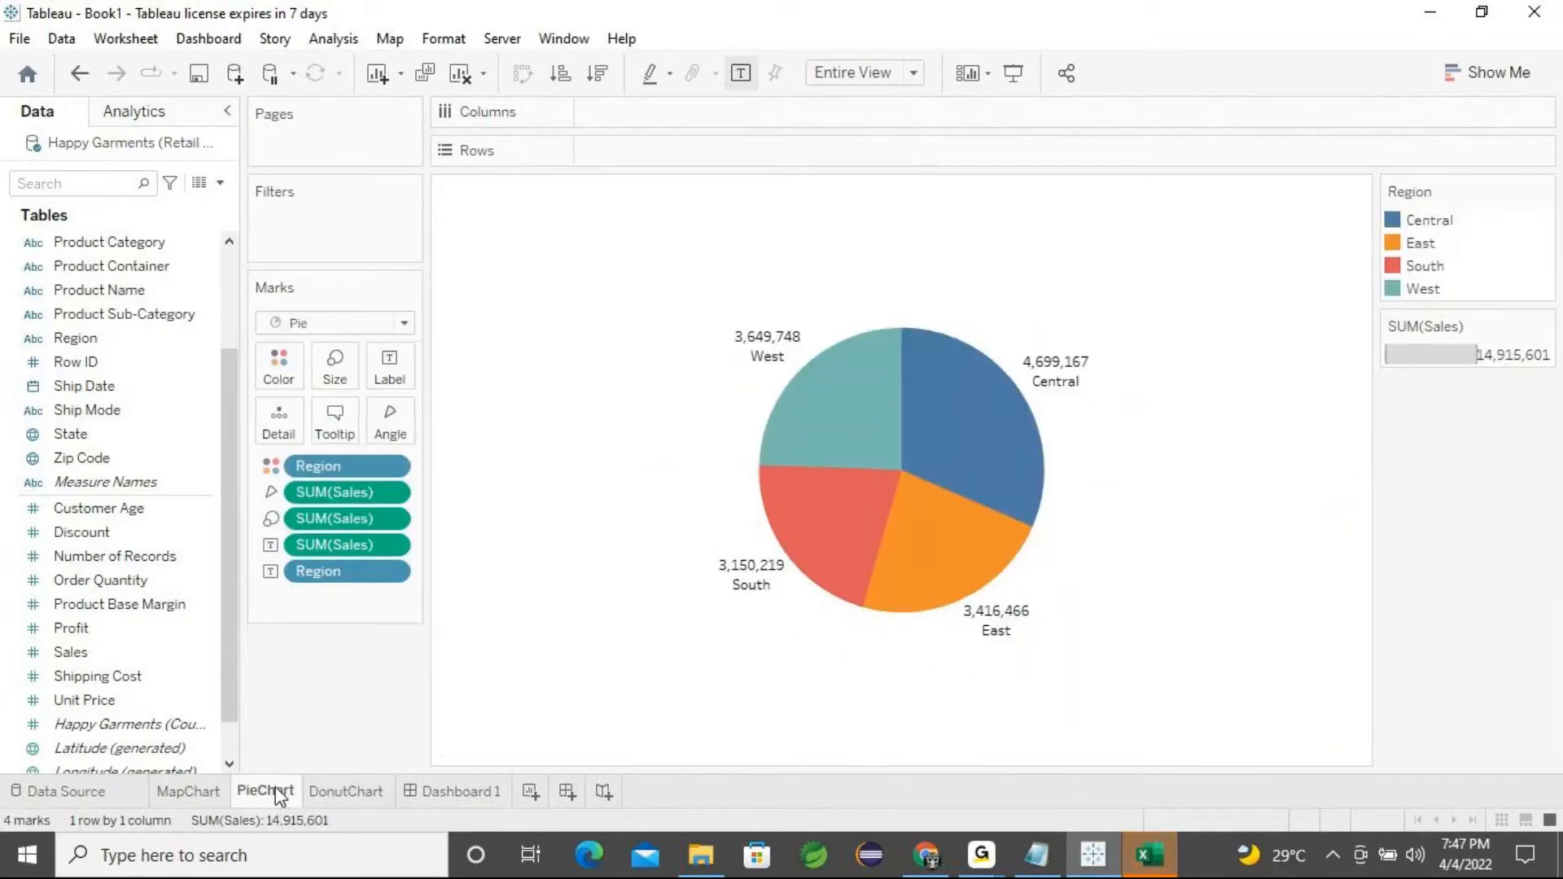
left_click(340, 802)
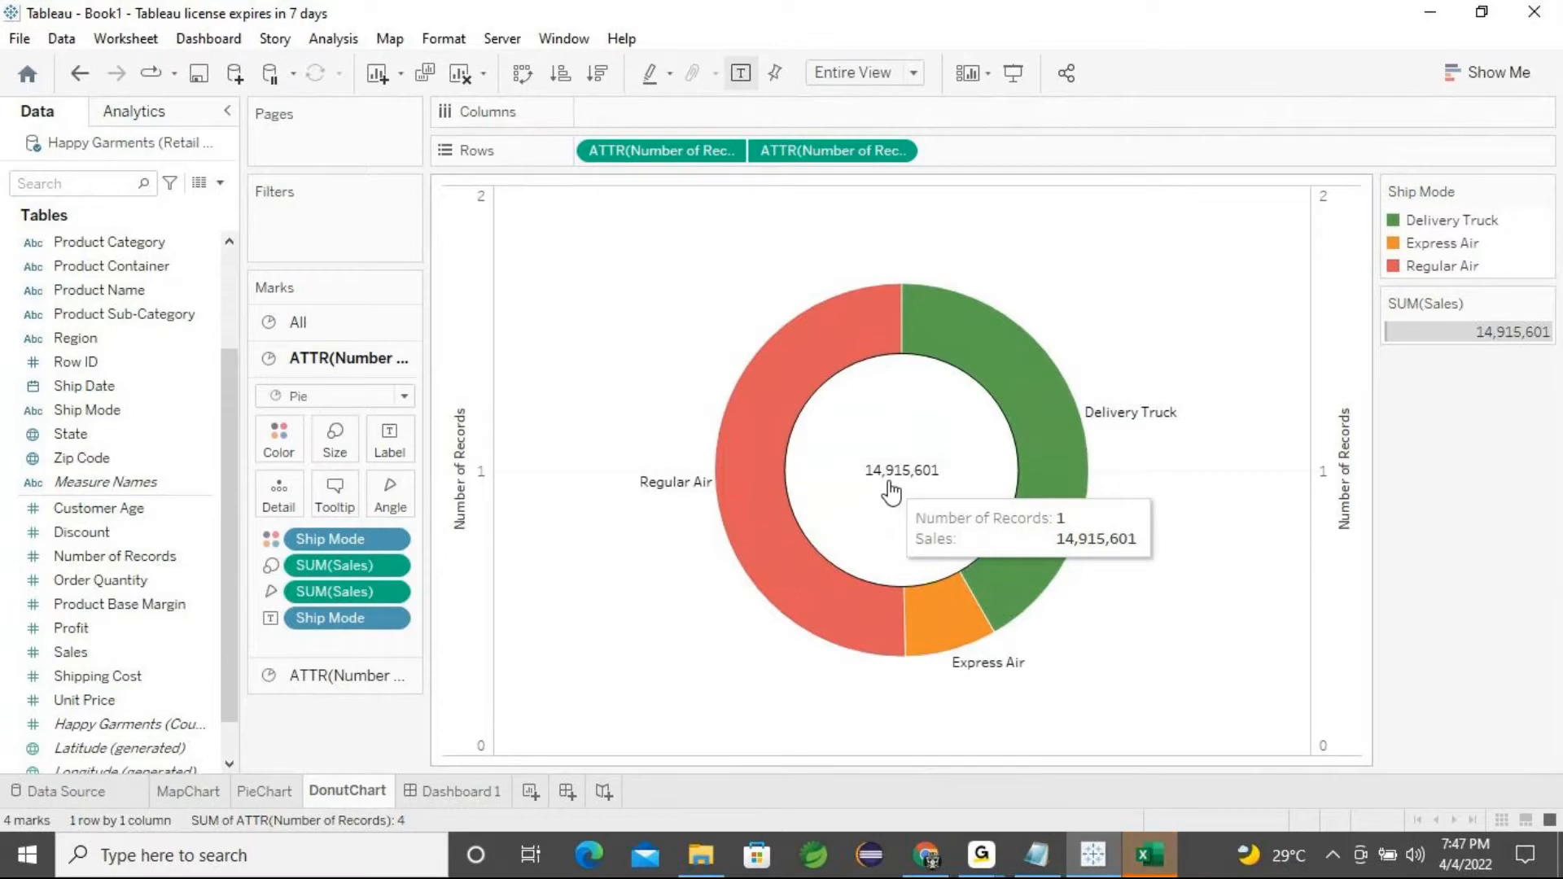
left_click(472, 789)
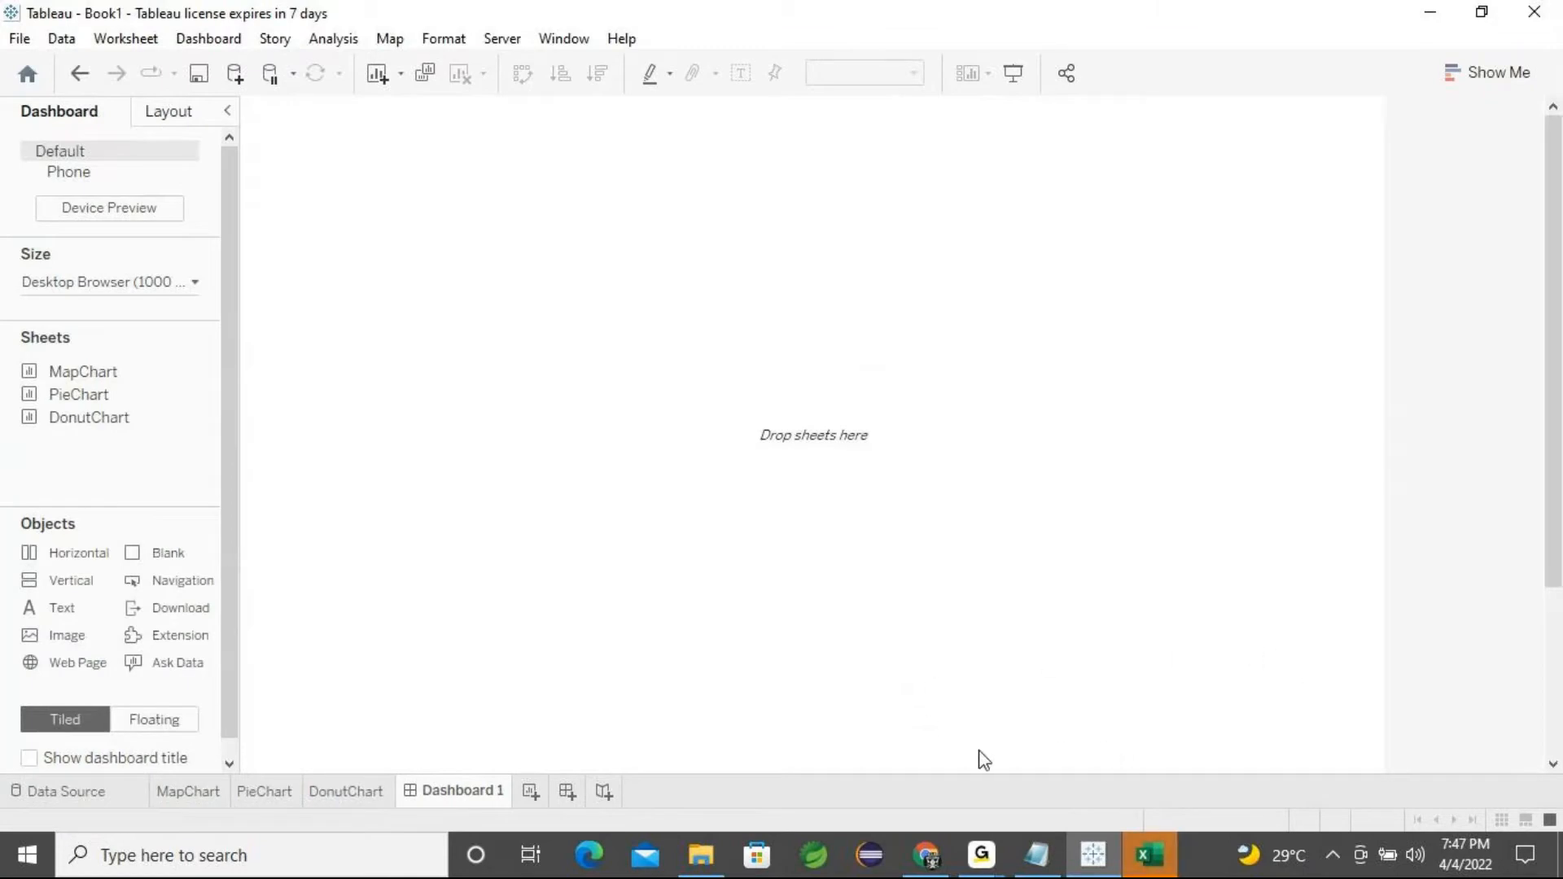
left_click(52, 616)
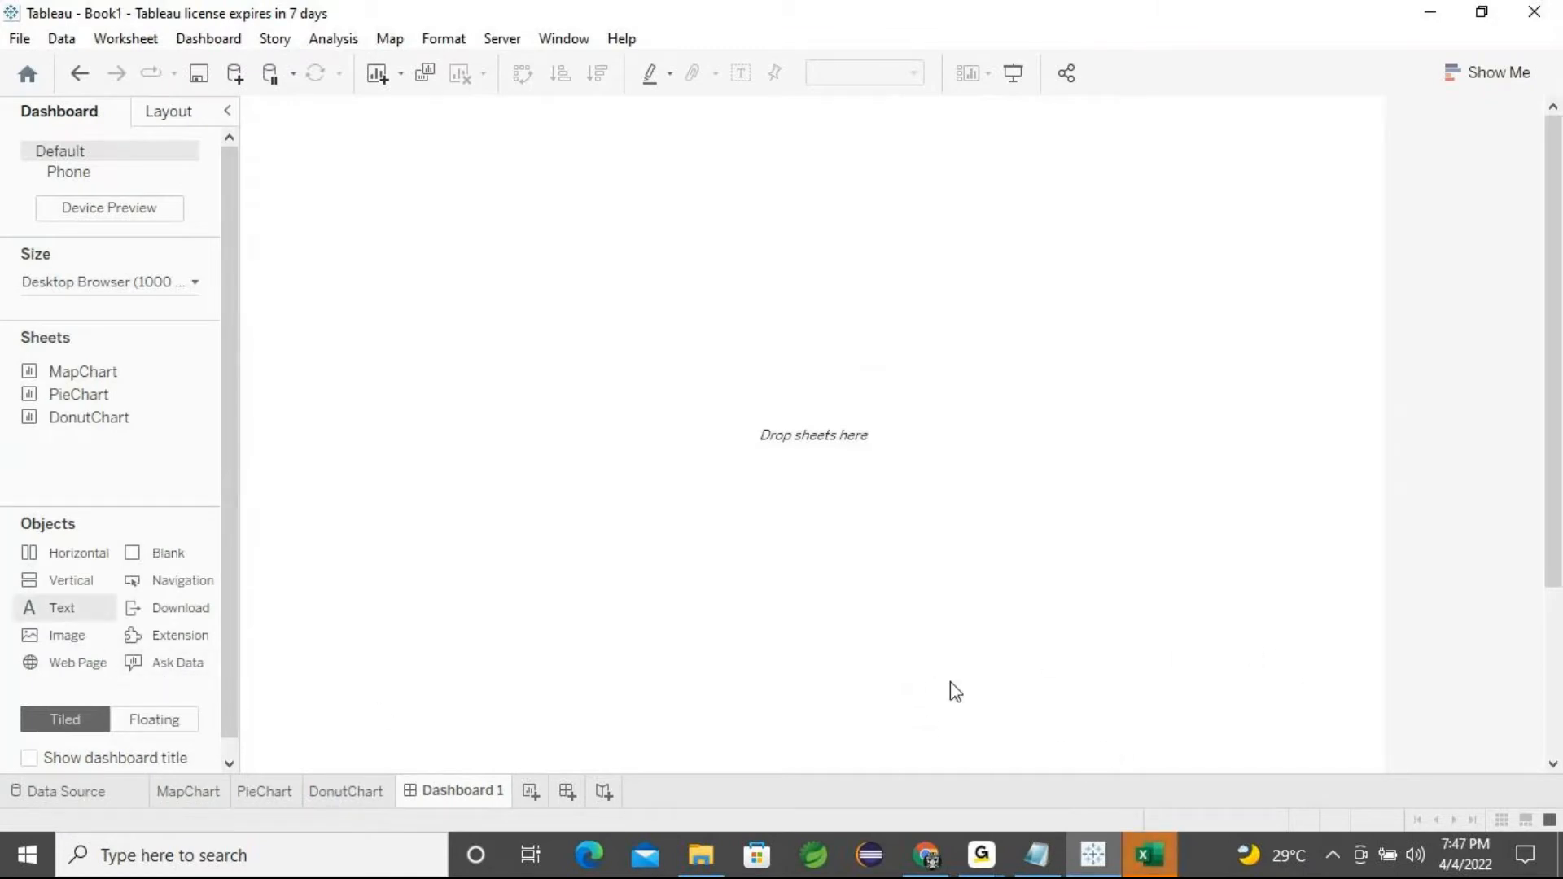
left_click(652, 74)
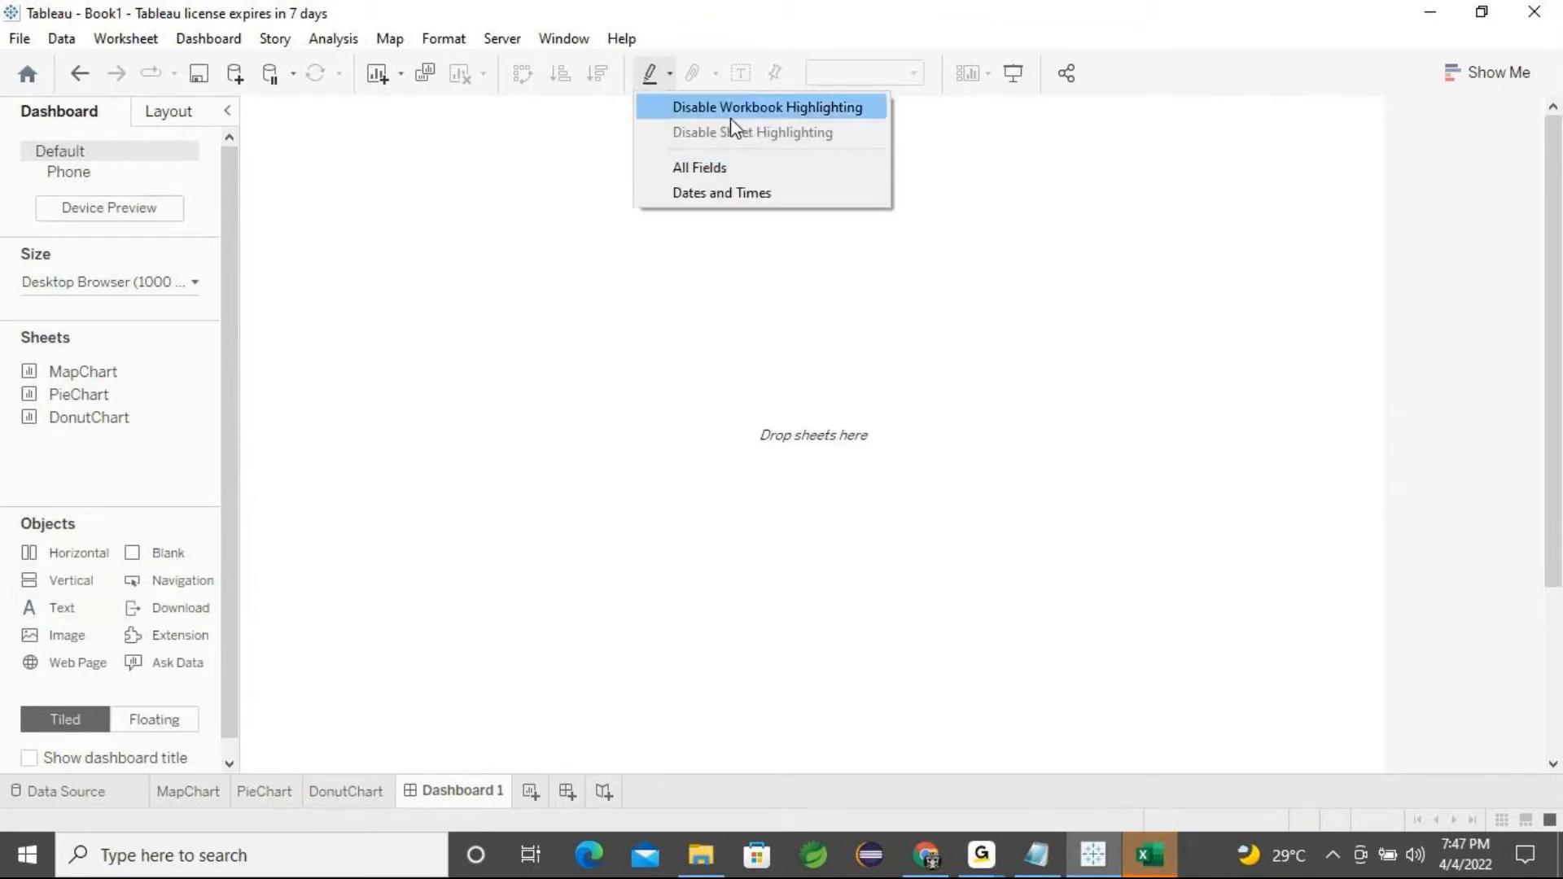
left_click(1122, 421)
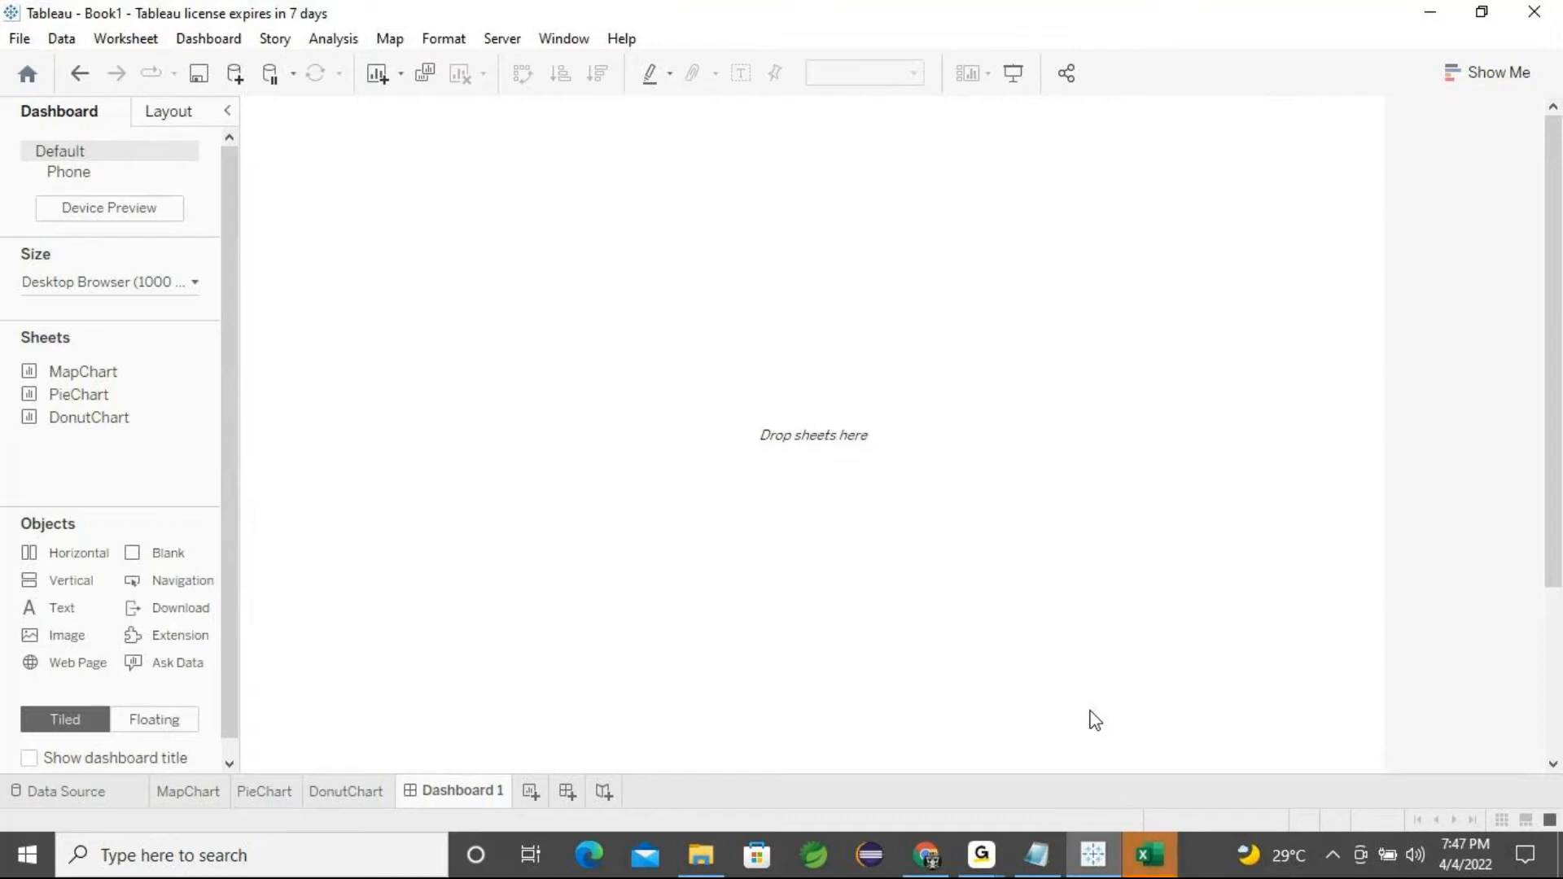
Set the dashboard size to Full Screen (1024 x 768)
left_click(140, 285)
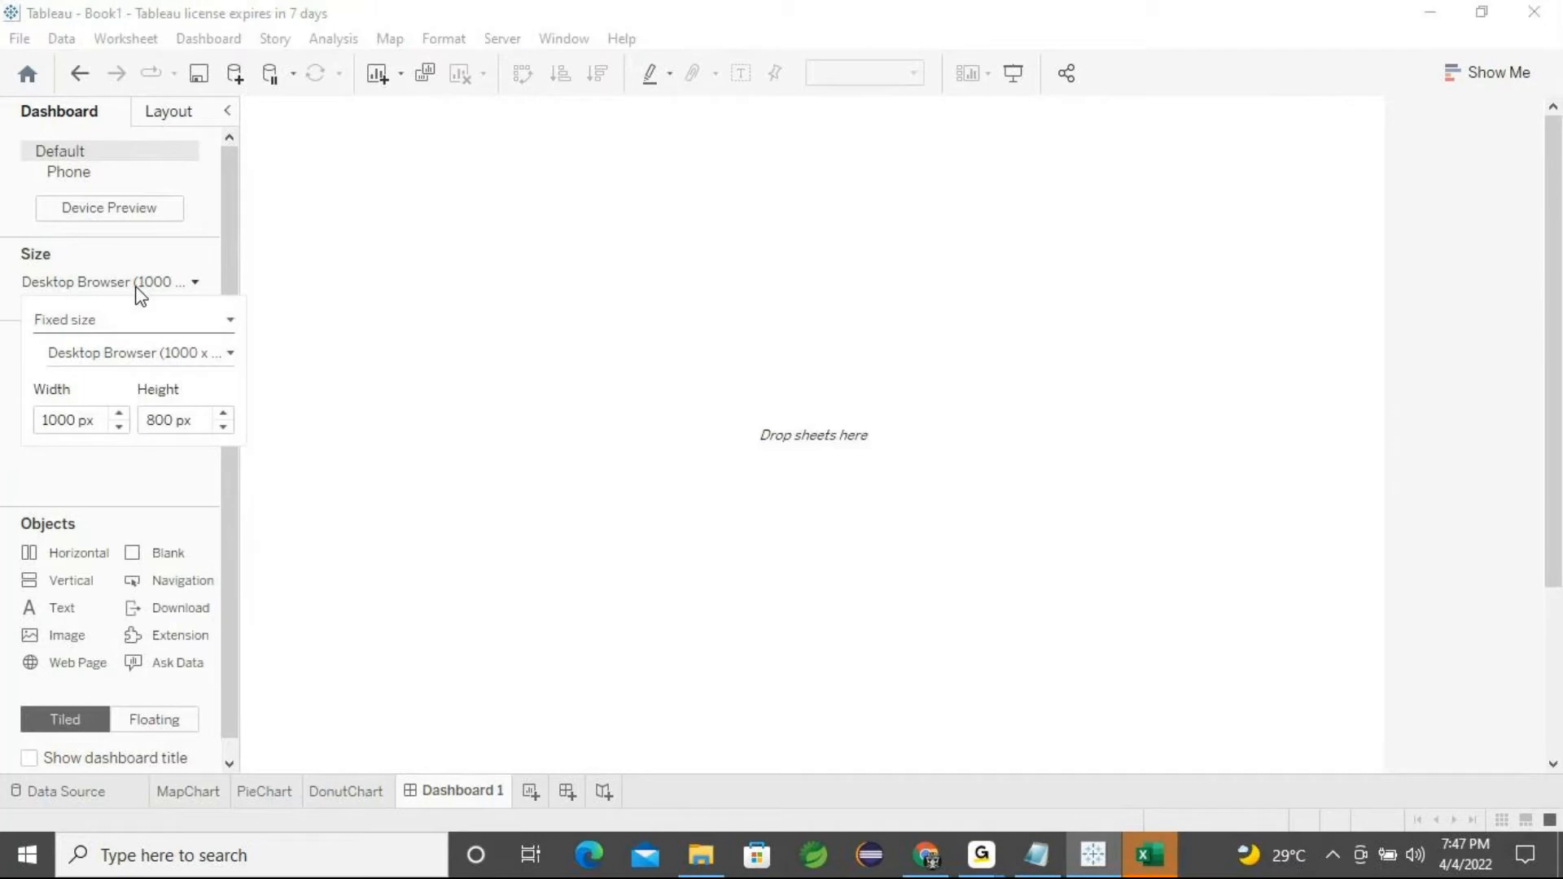
left_click(209, 357)
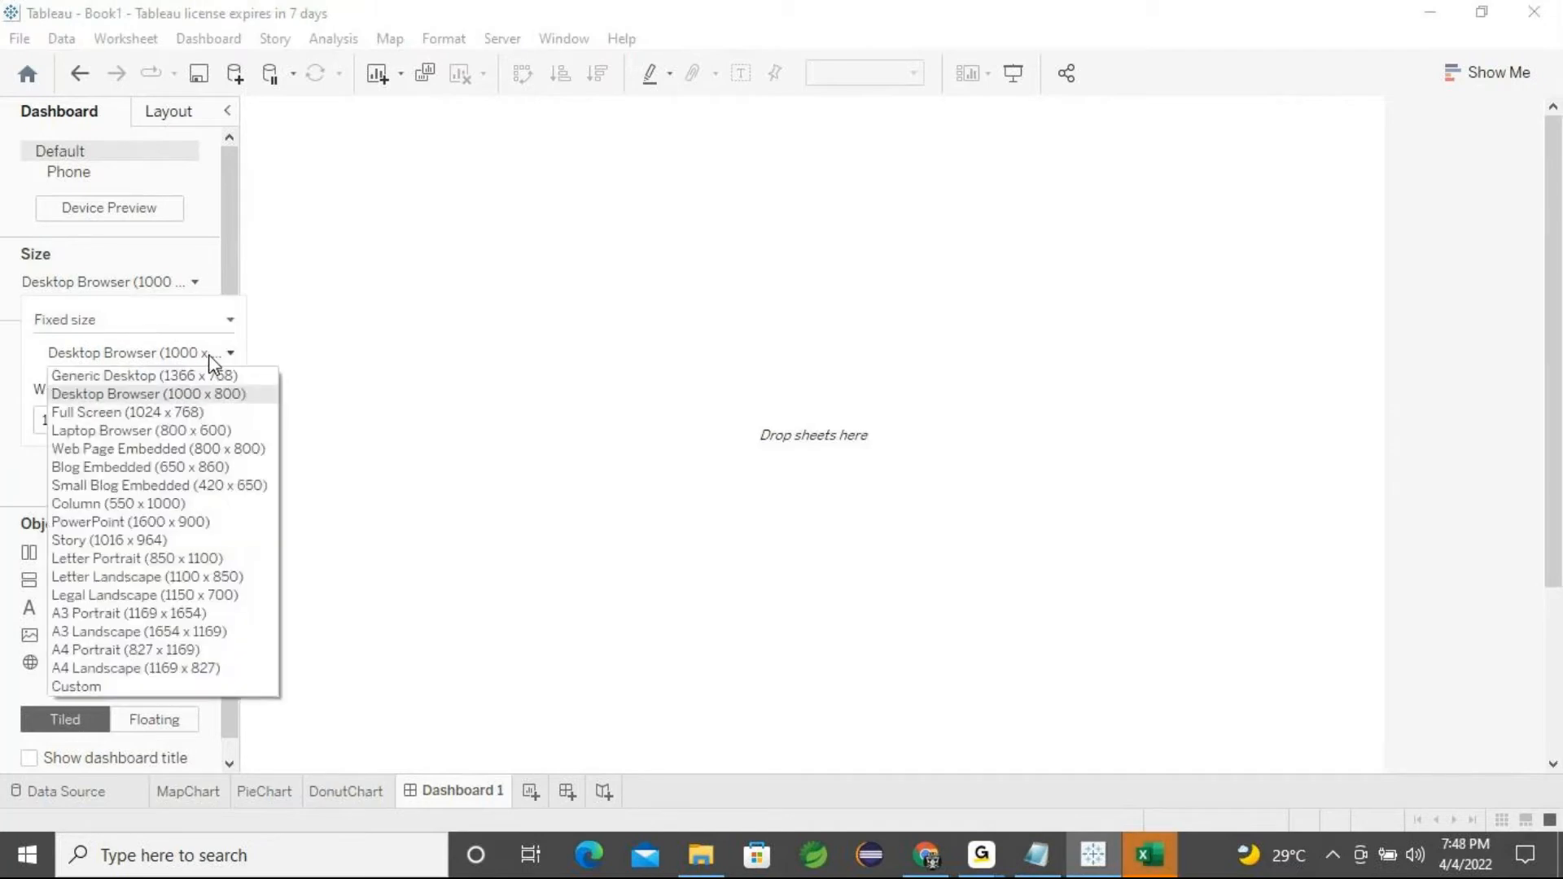
left_click(157, 413)
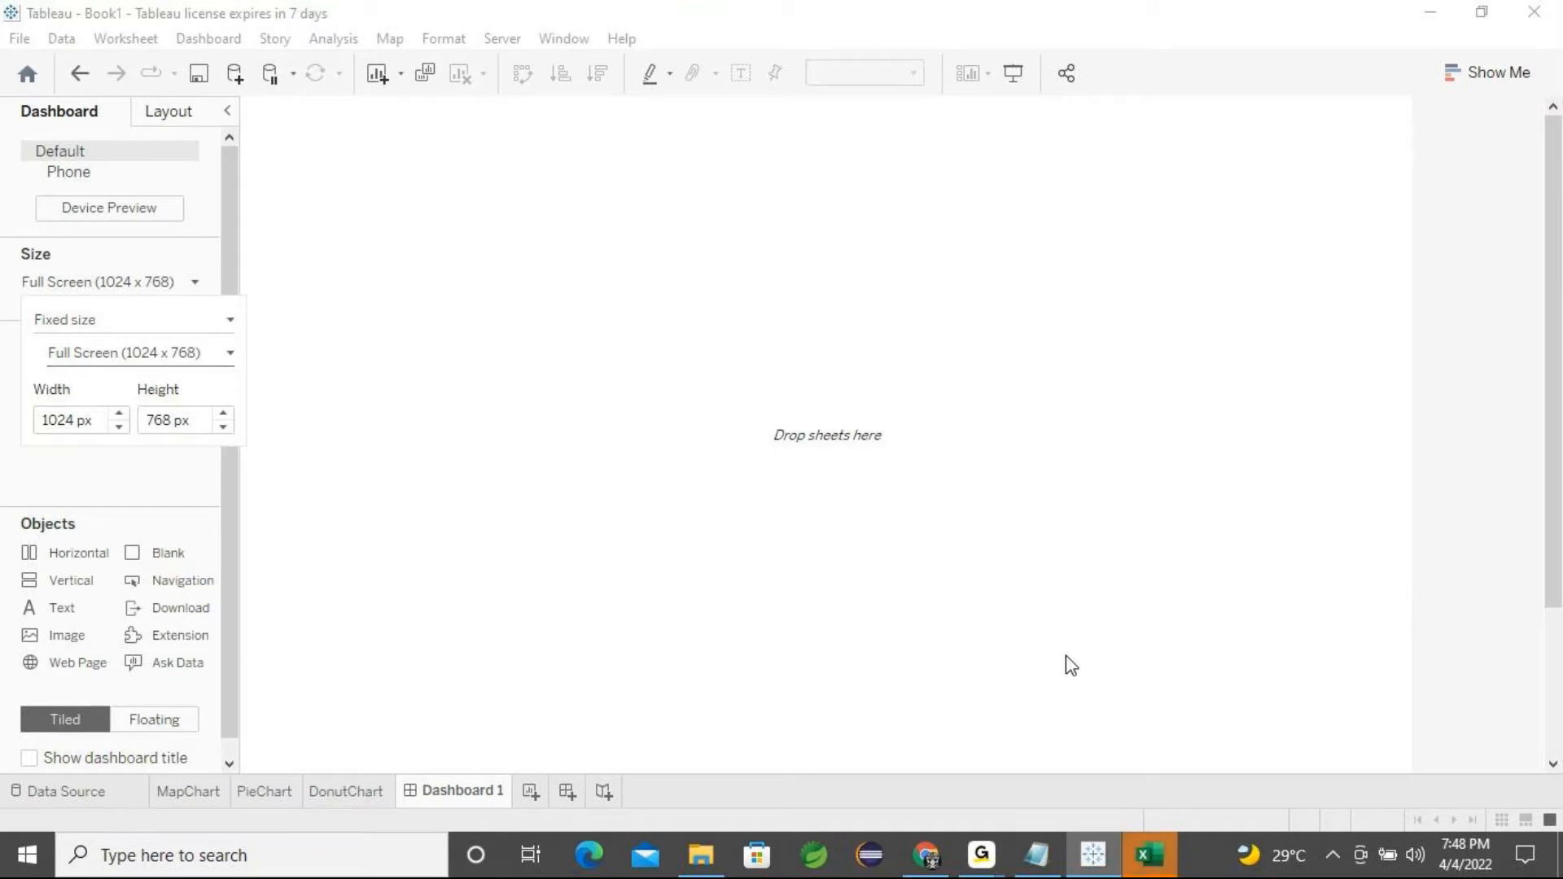
left_click(63, 641)
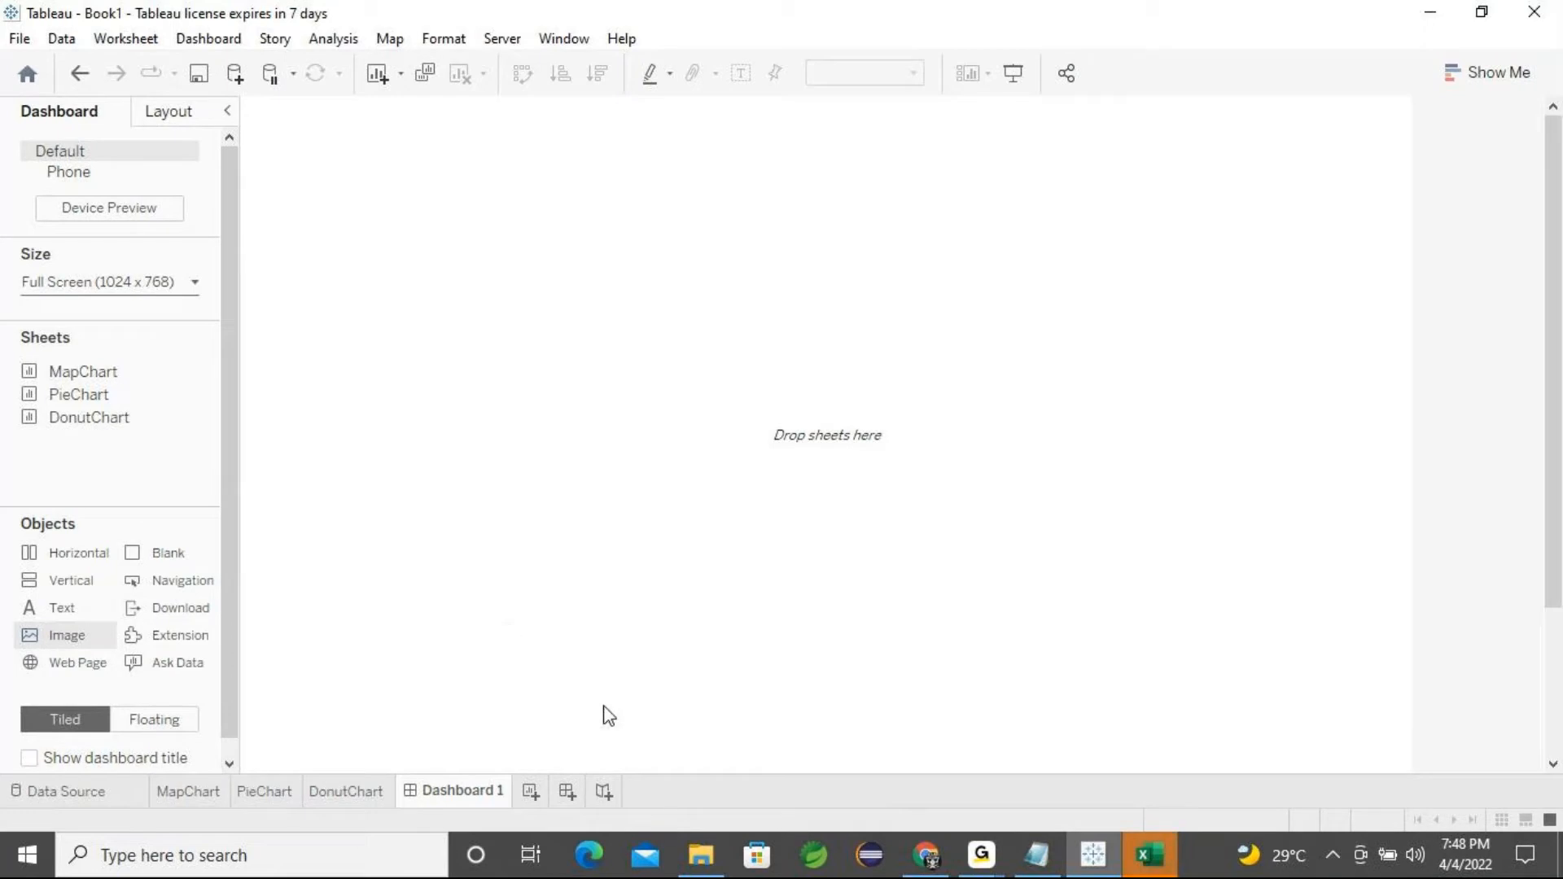
mouse_move(983, 866)
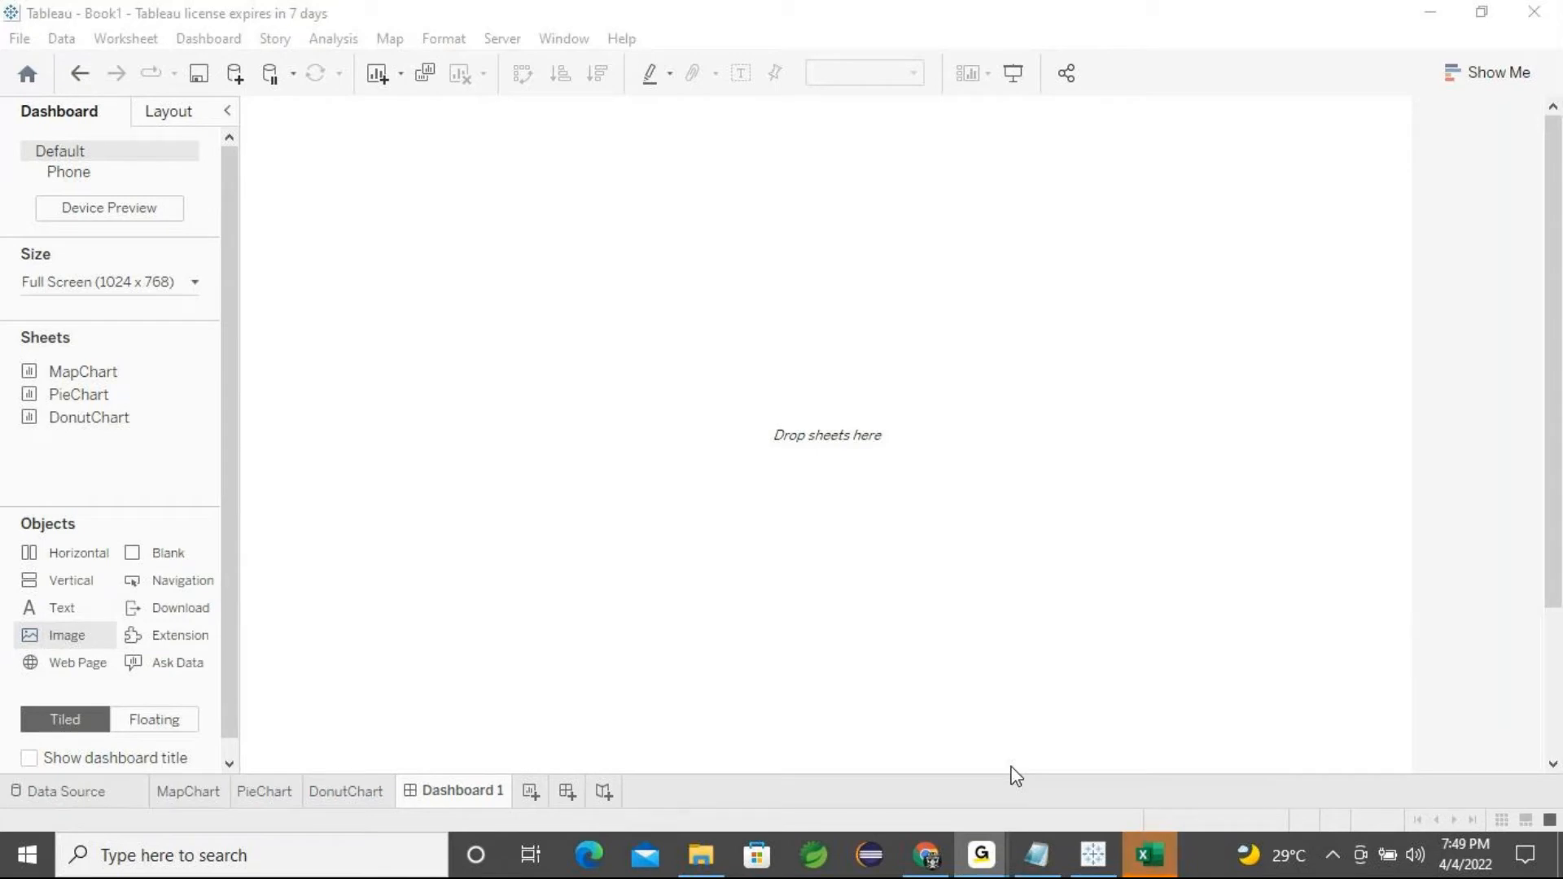
left_click(1437, 22)
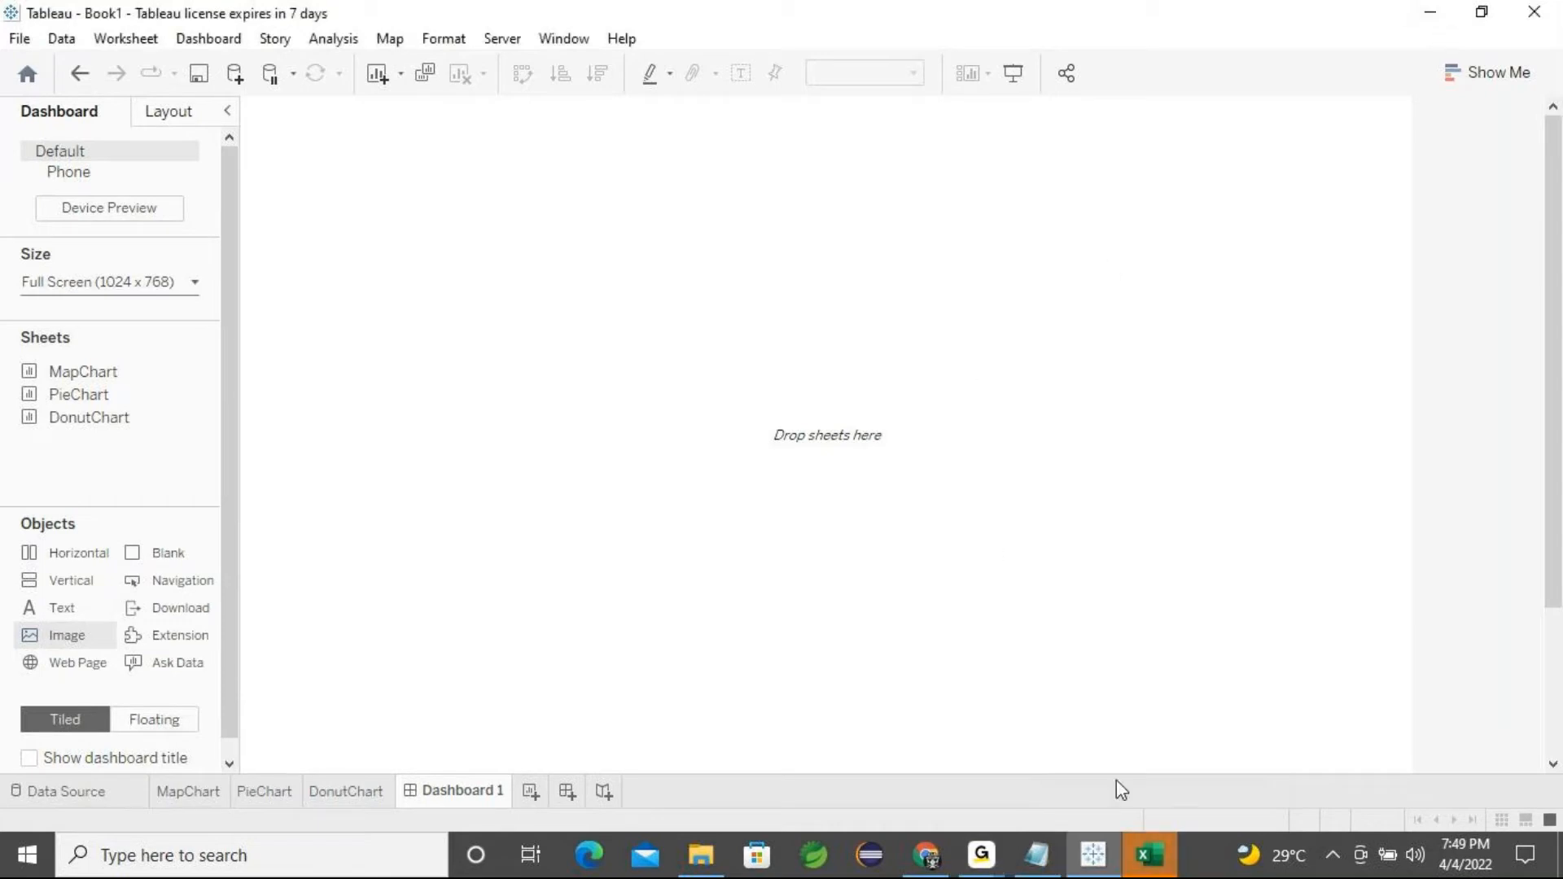
left_click(1160, 874)
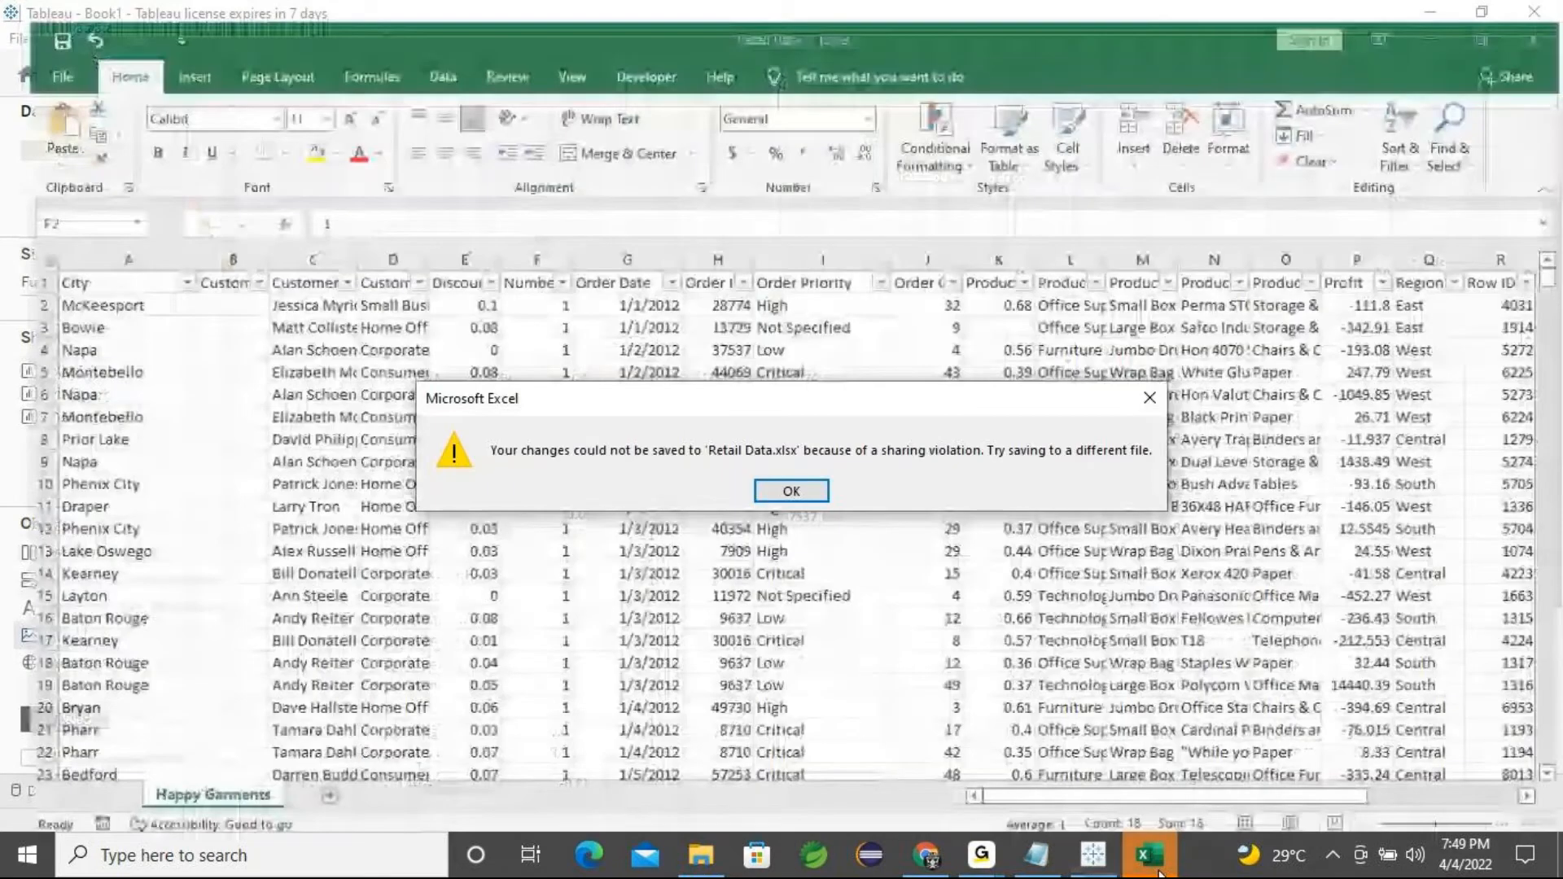
key("Return")
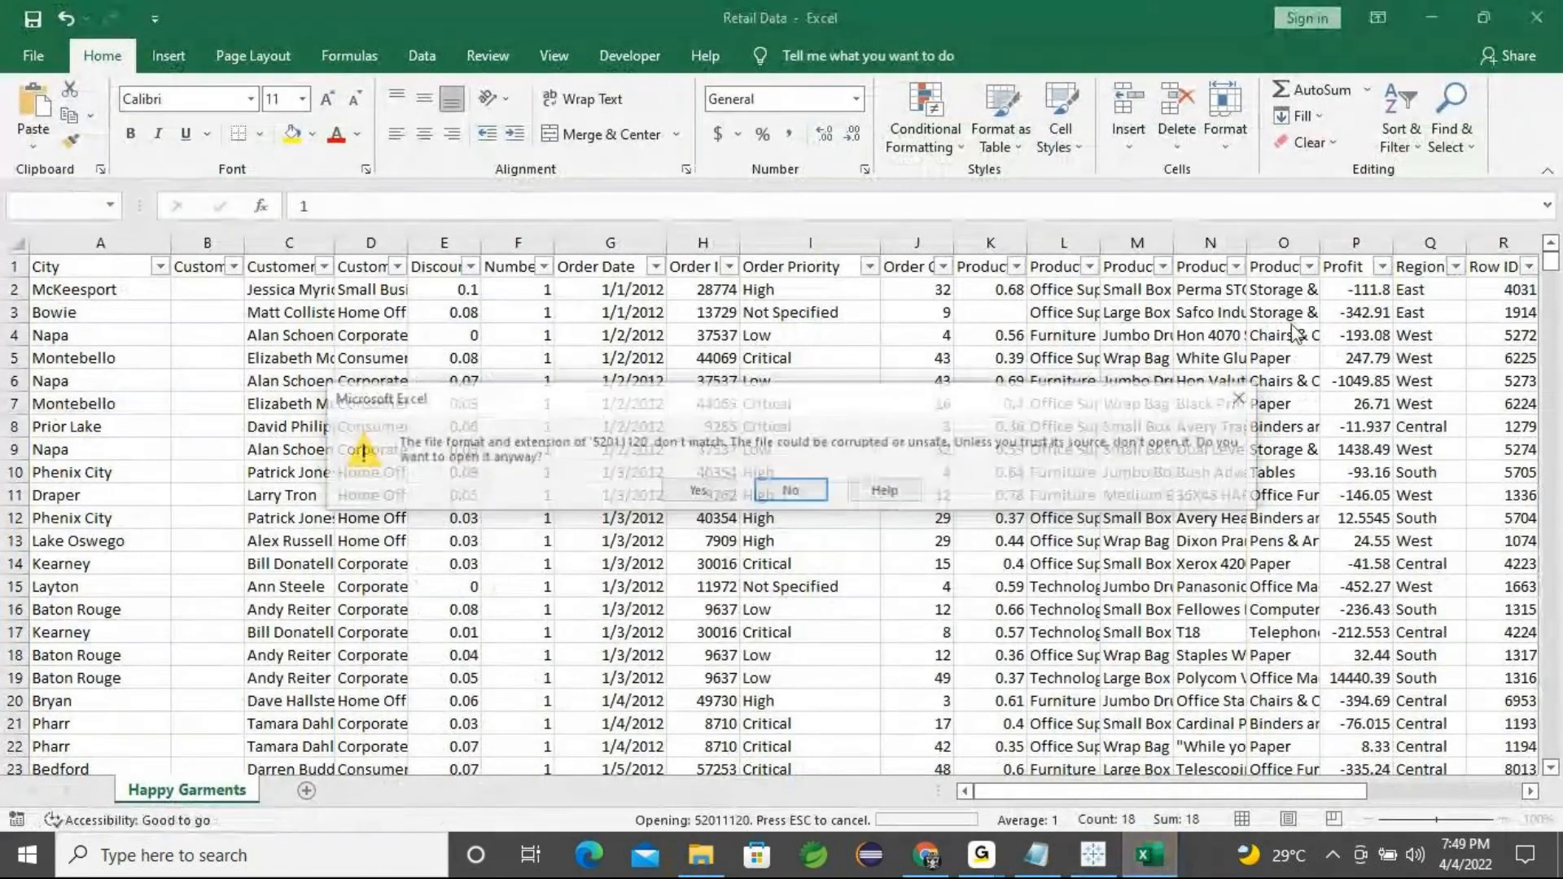
key("Return")
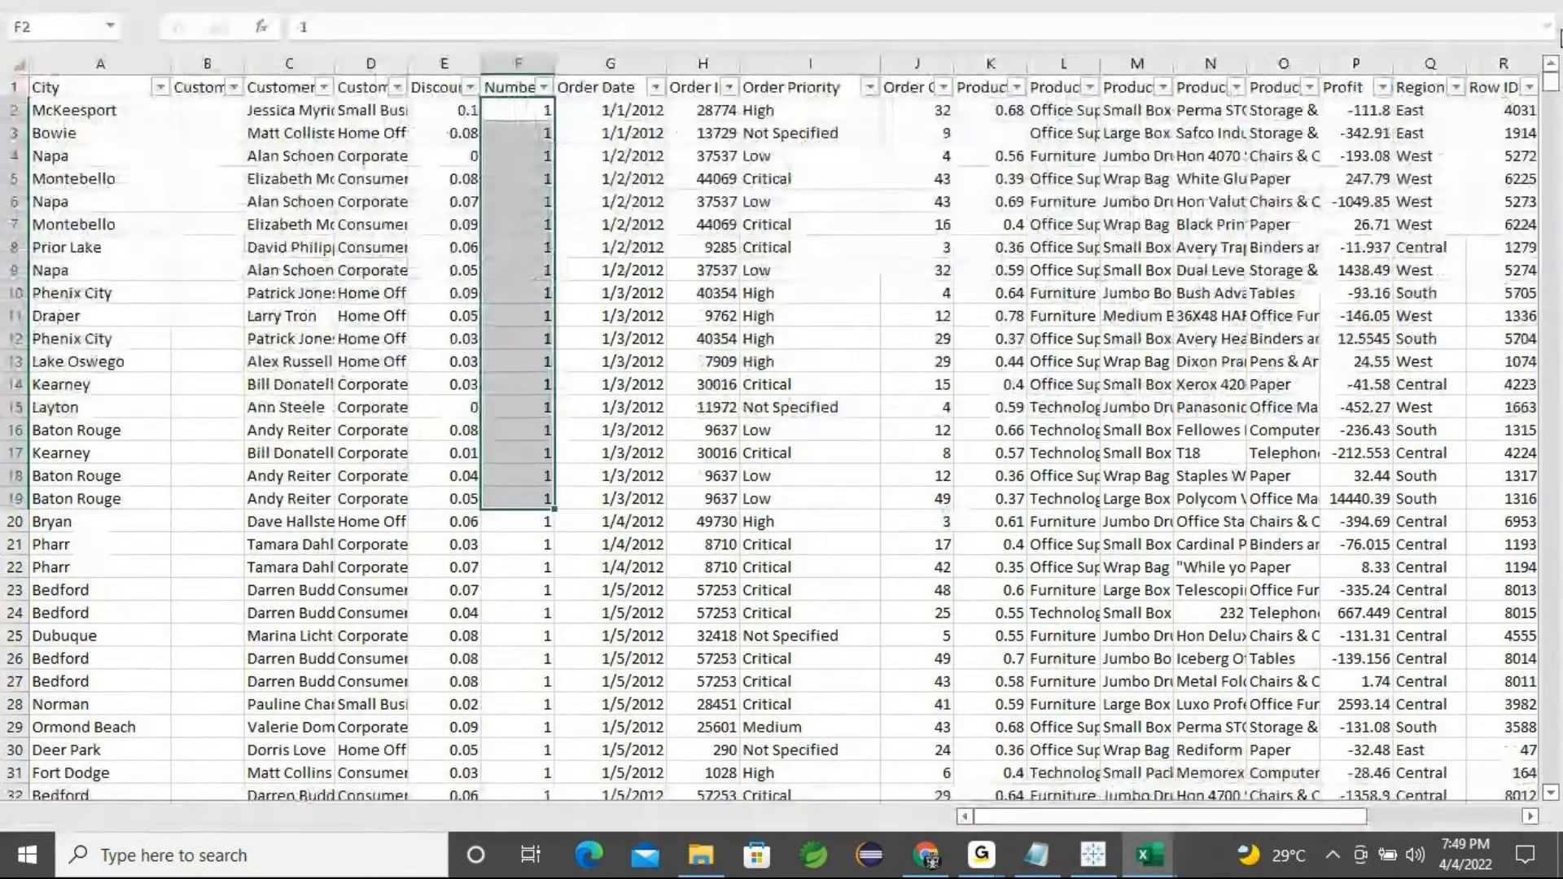
mouse_move(982, 855)
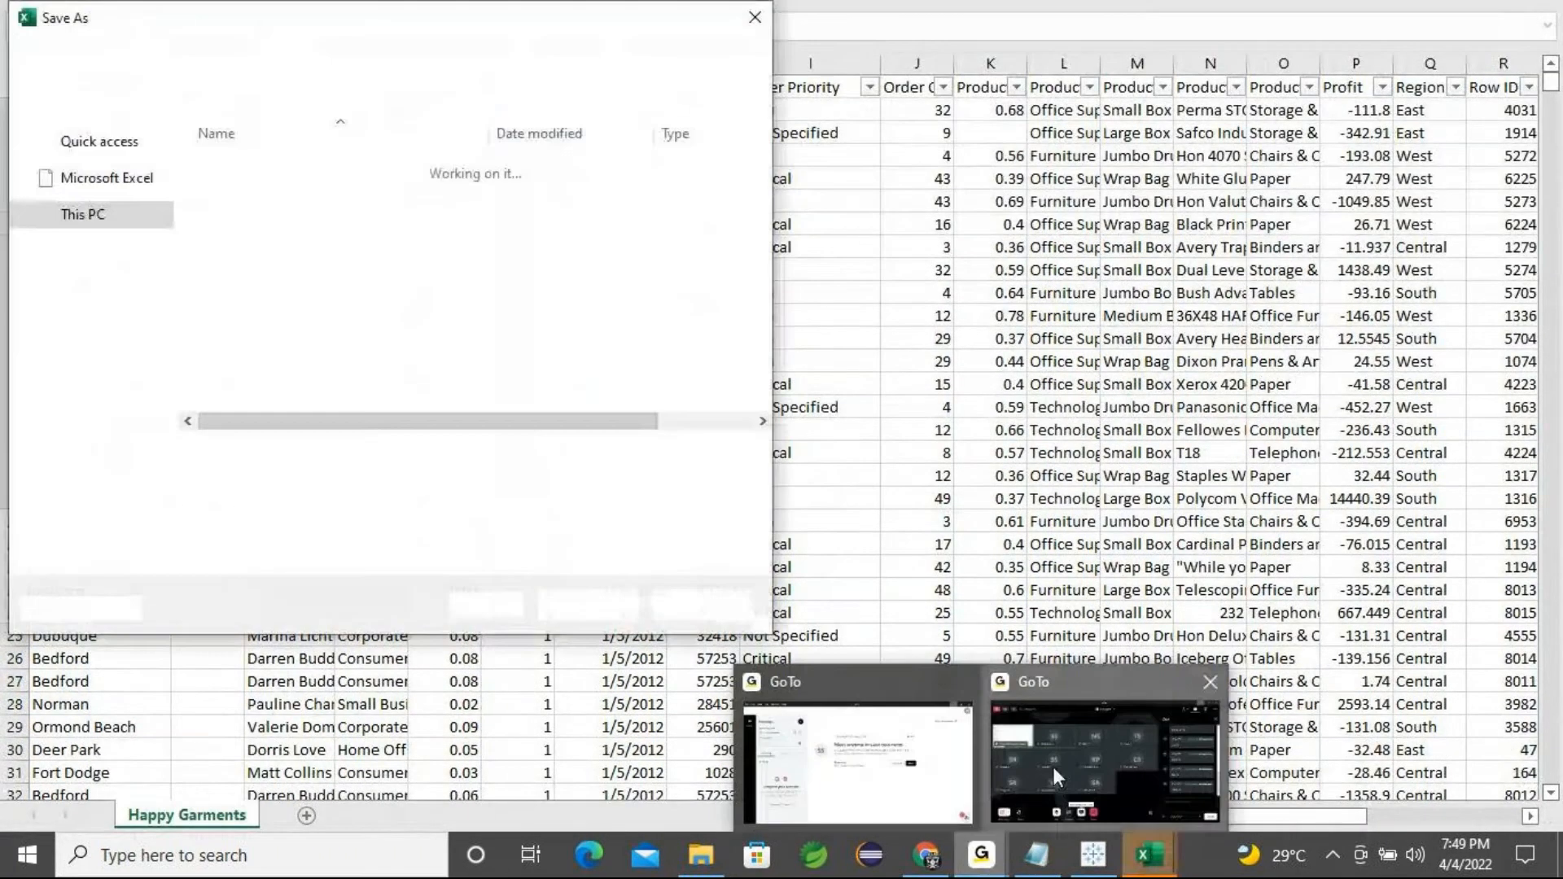
left_click(1053, 767)
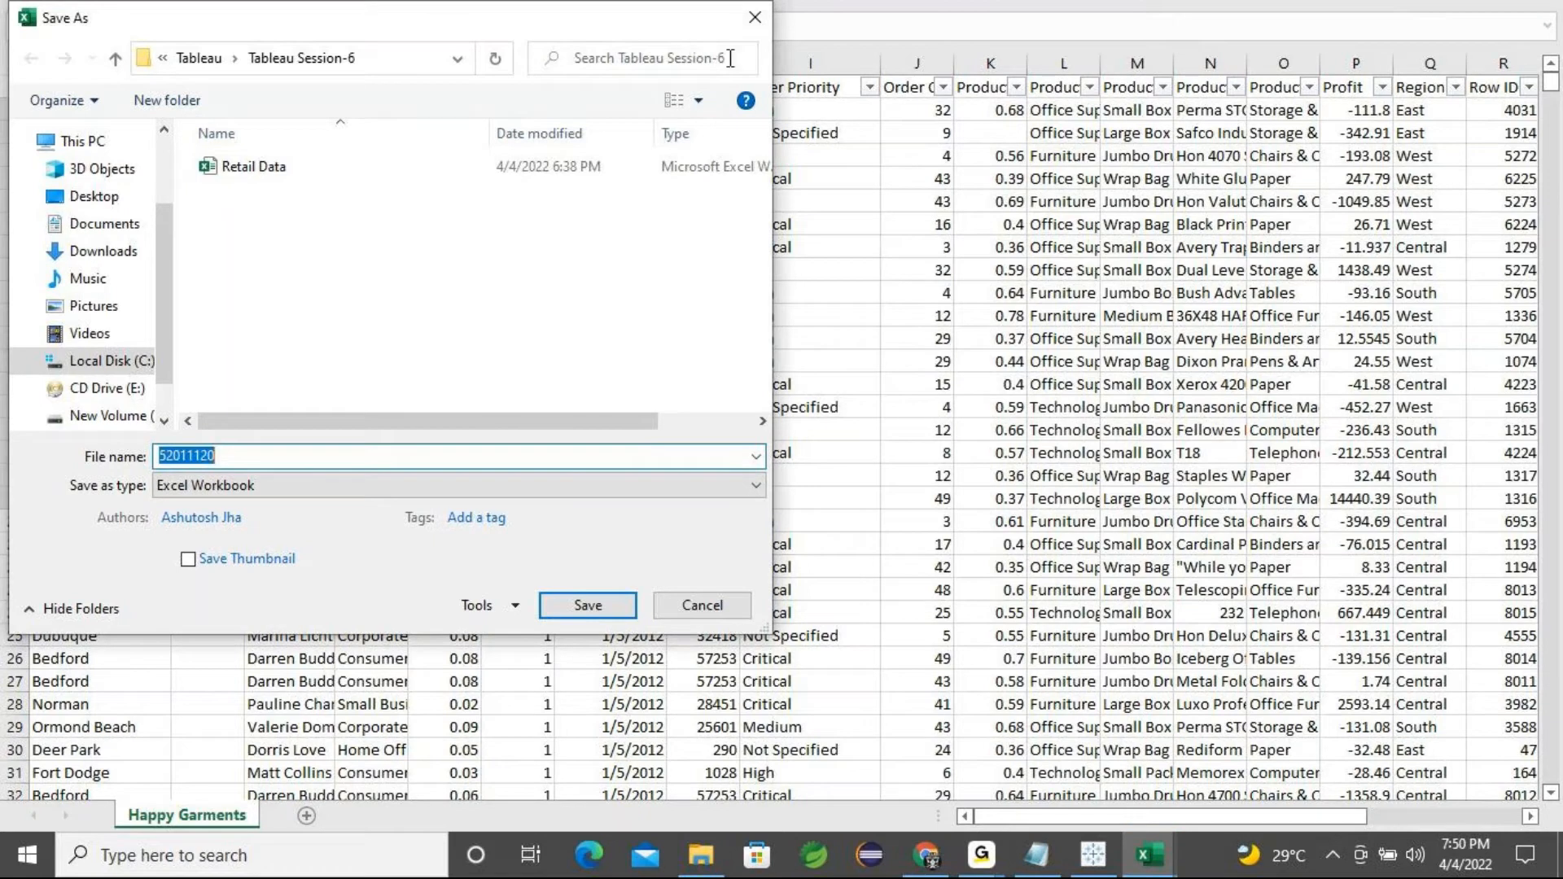
left_click(741, 27)
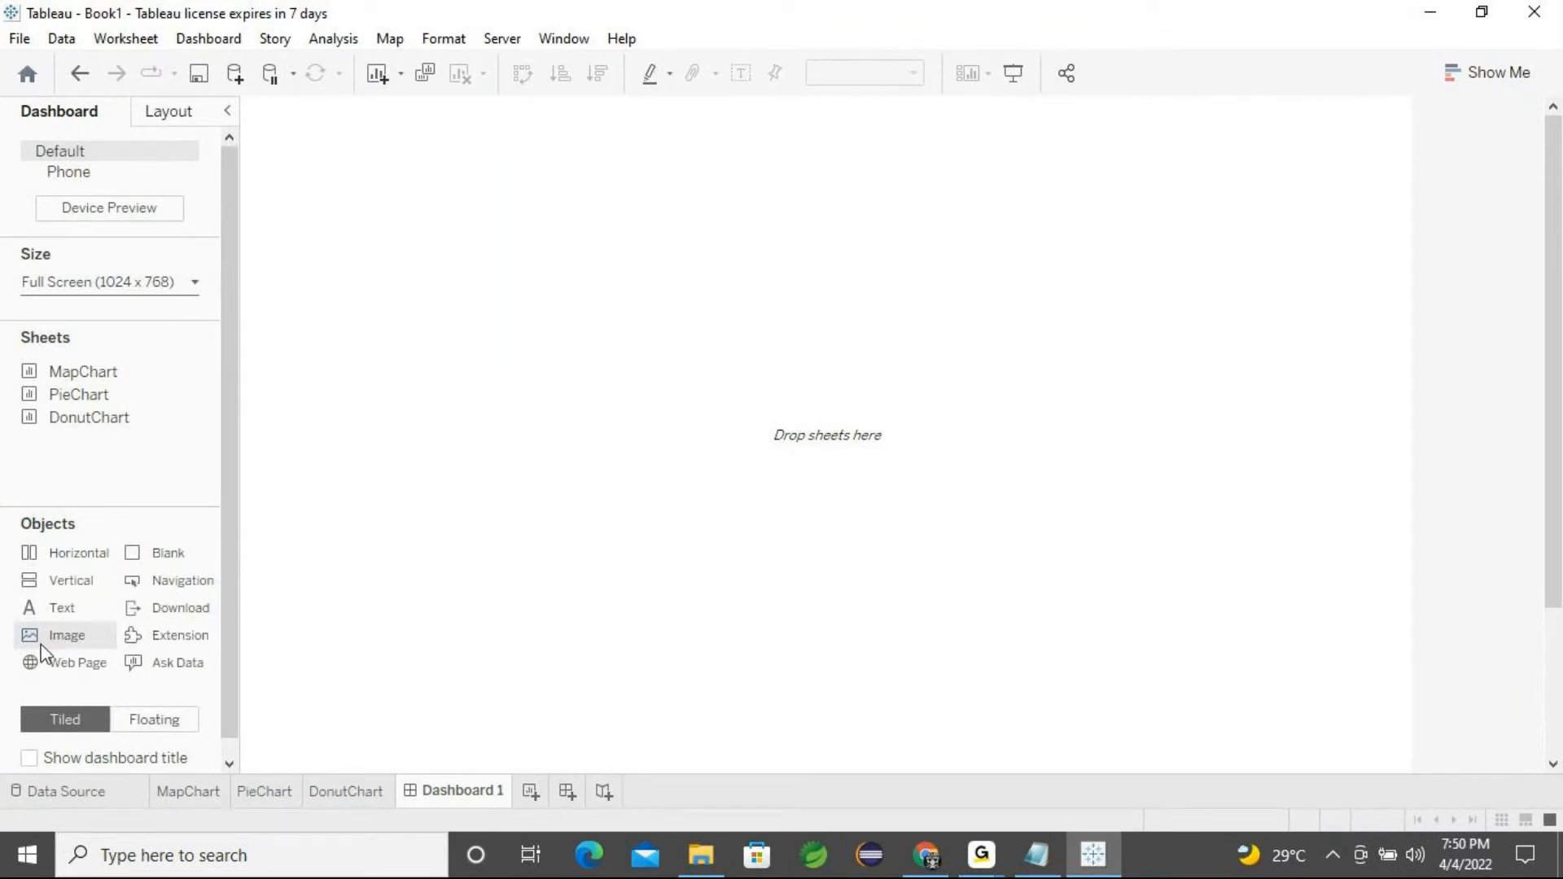
Place an image object on the dashboard, close its image dialog and remove the object again
left_click_drag(50, 645, 422, 276)
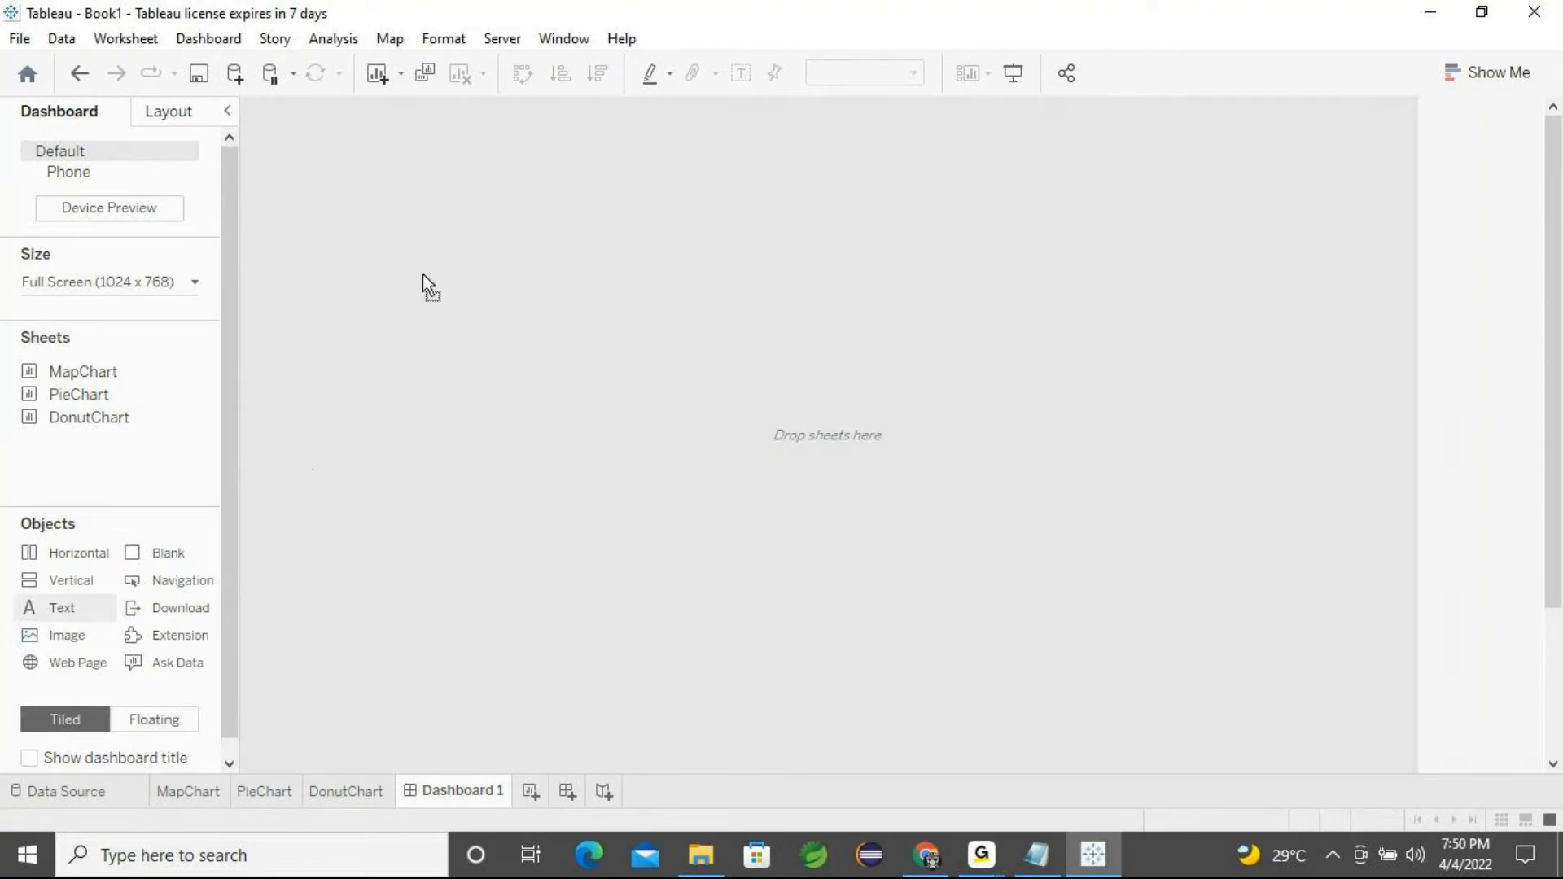
left_click_drag(369, 196, 354, 216)
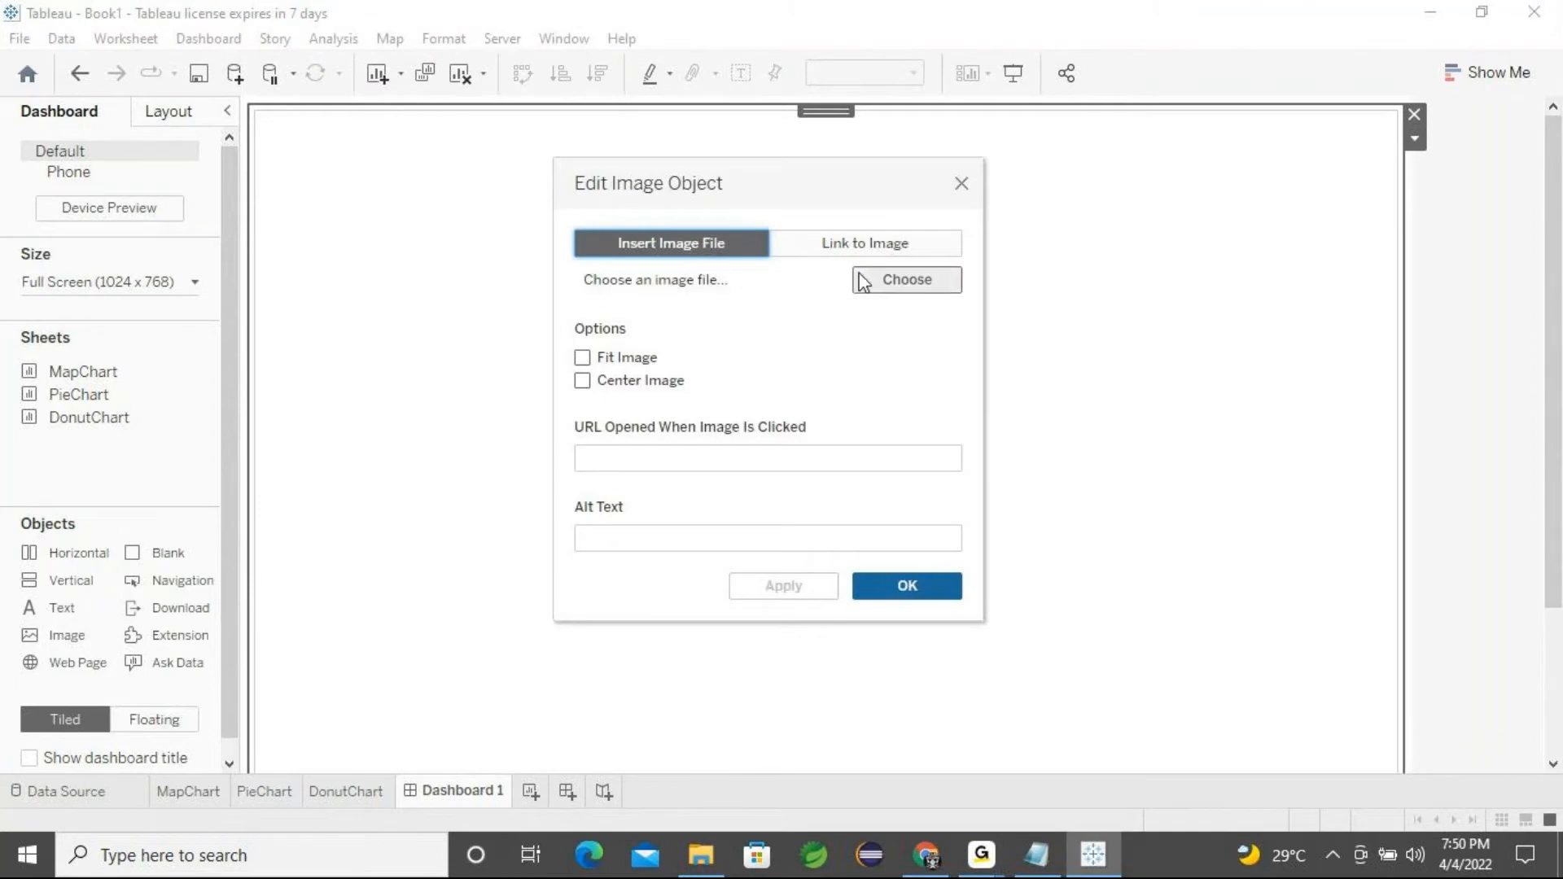
left_click(961, 184)
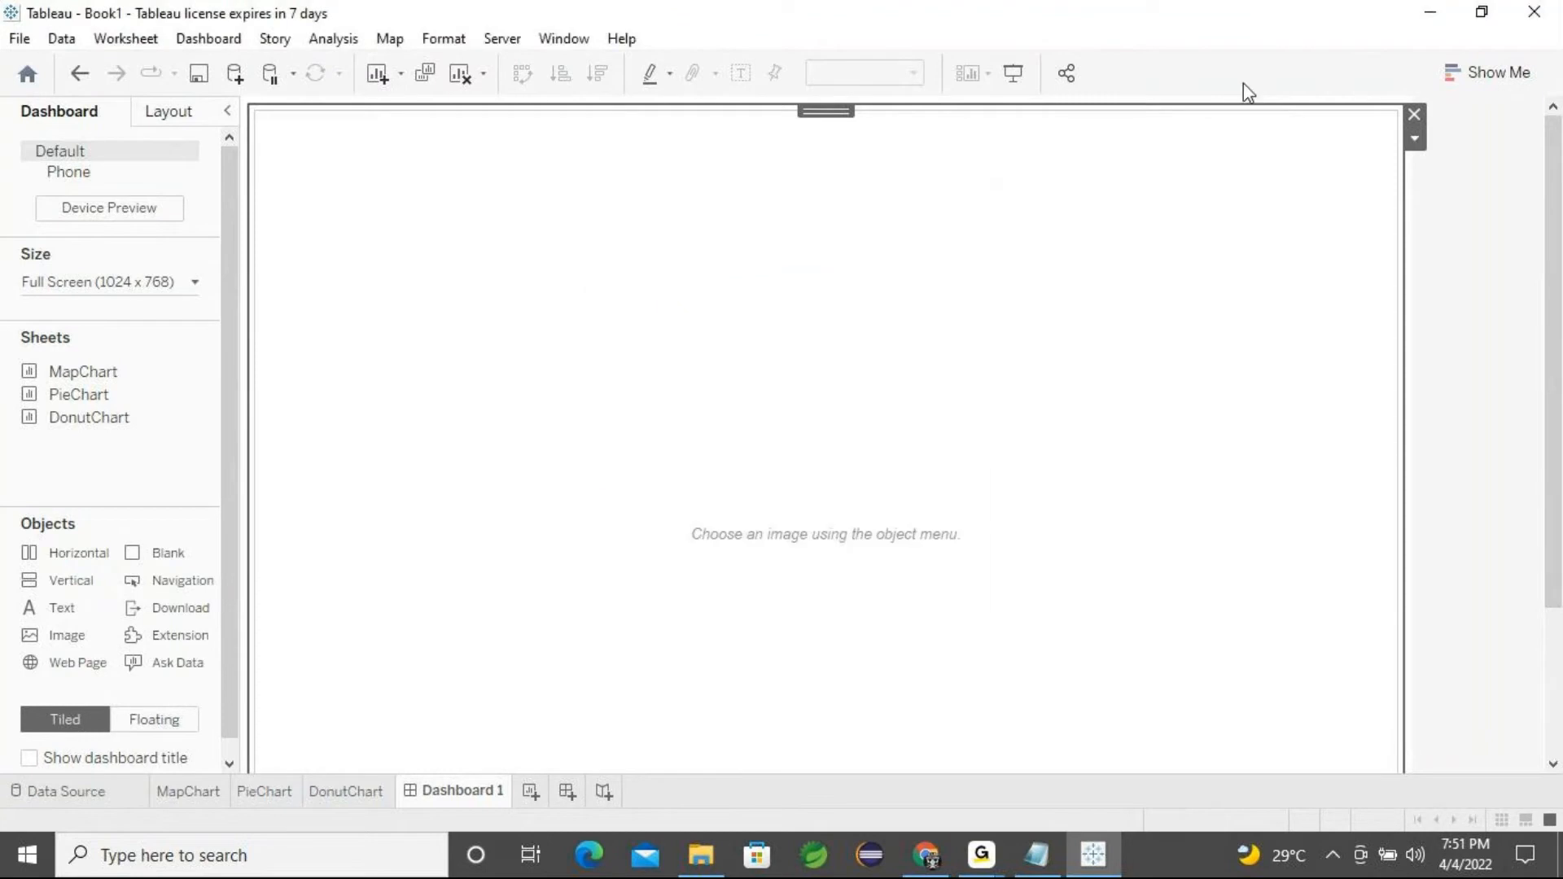
left_click(1414, 114)
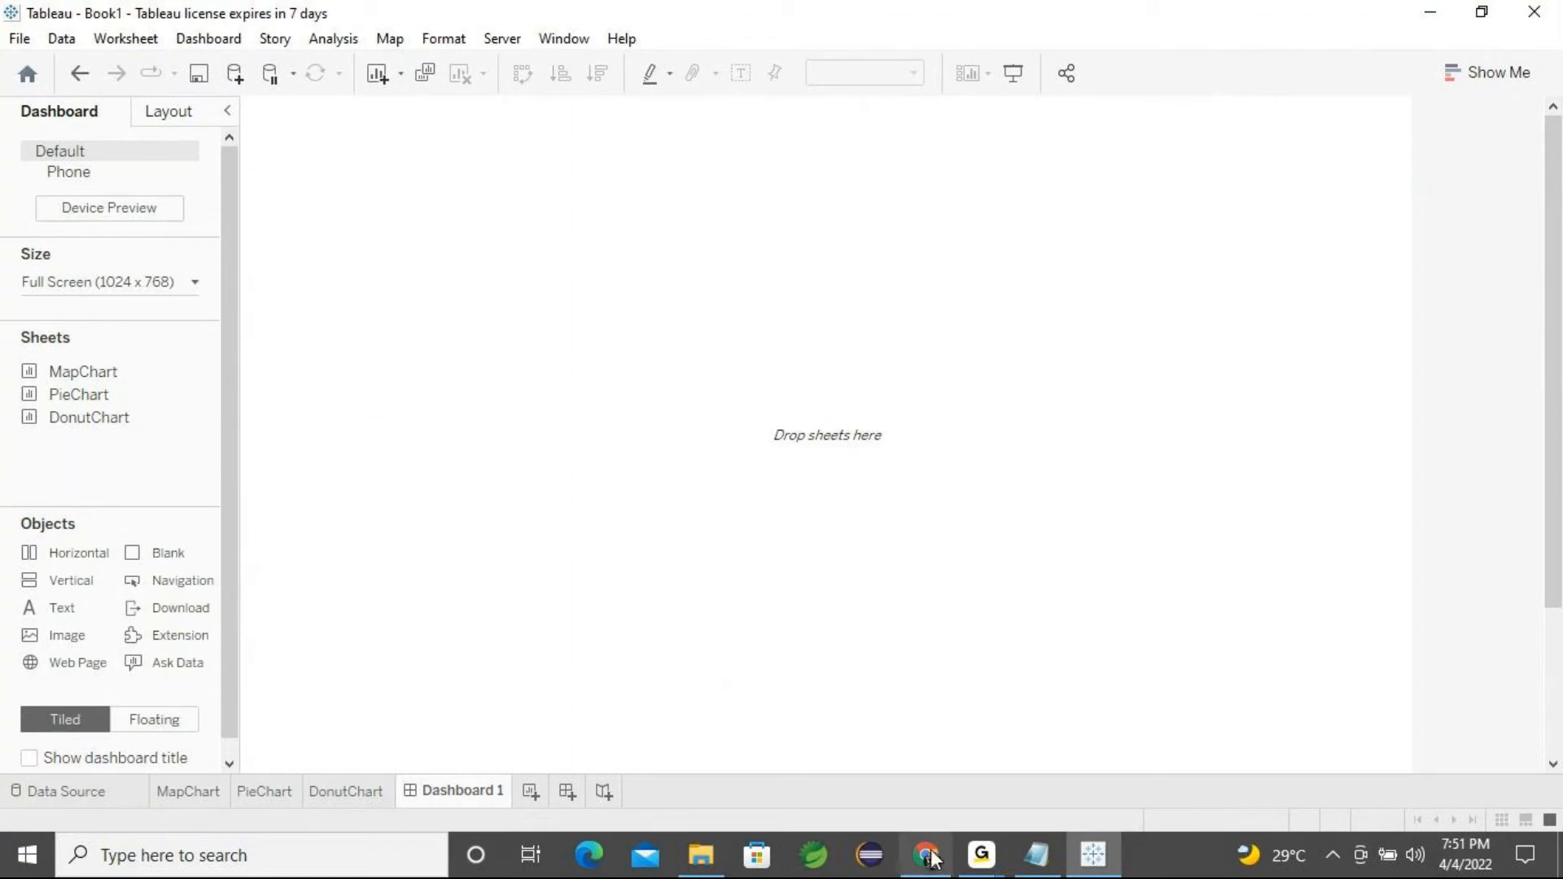
Switch to Chrome, search Google for fruits hd images and open an image result in a new tab
left_click(926, 853)
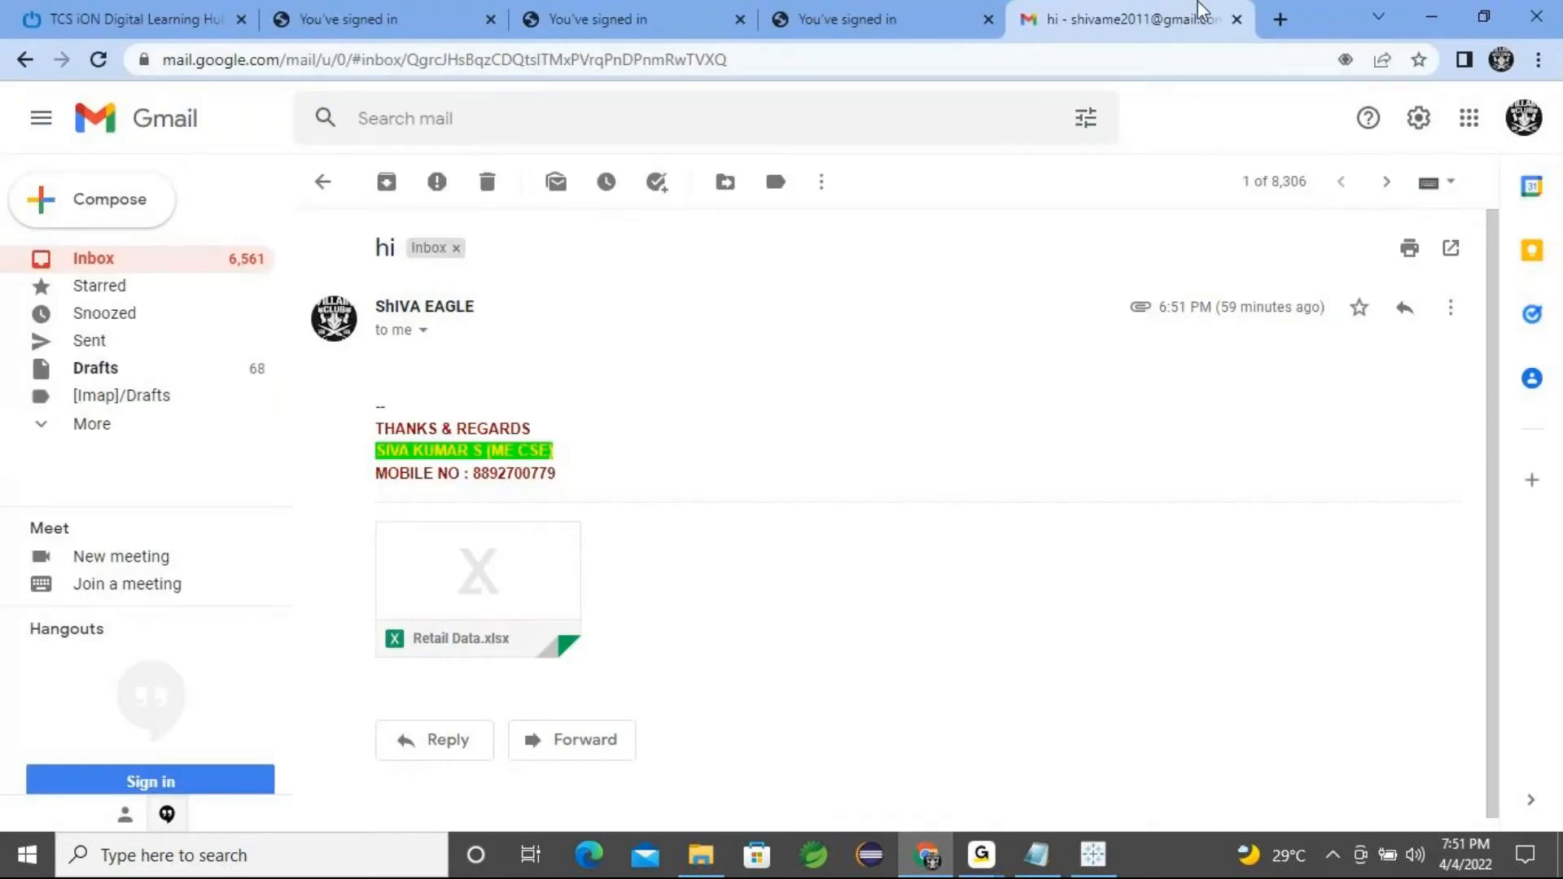
left_click(1279, 17)
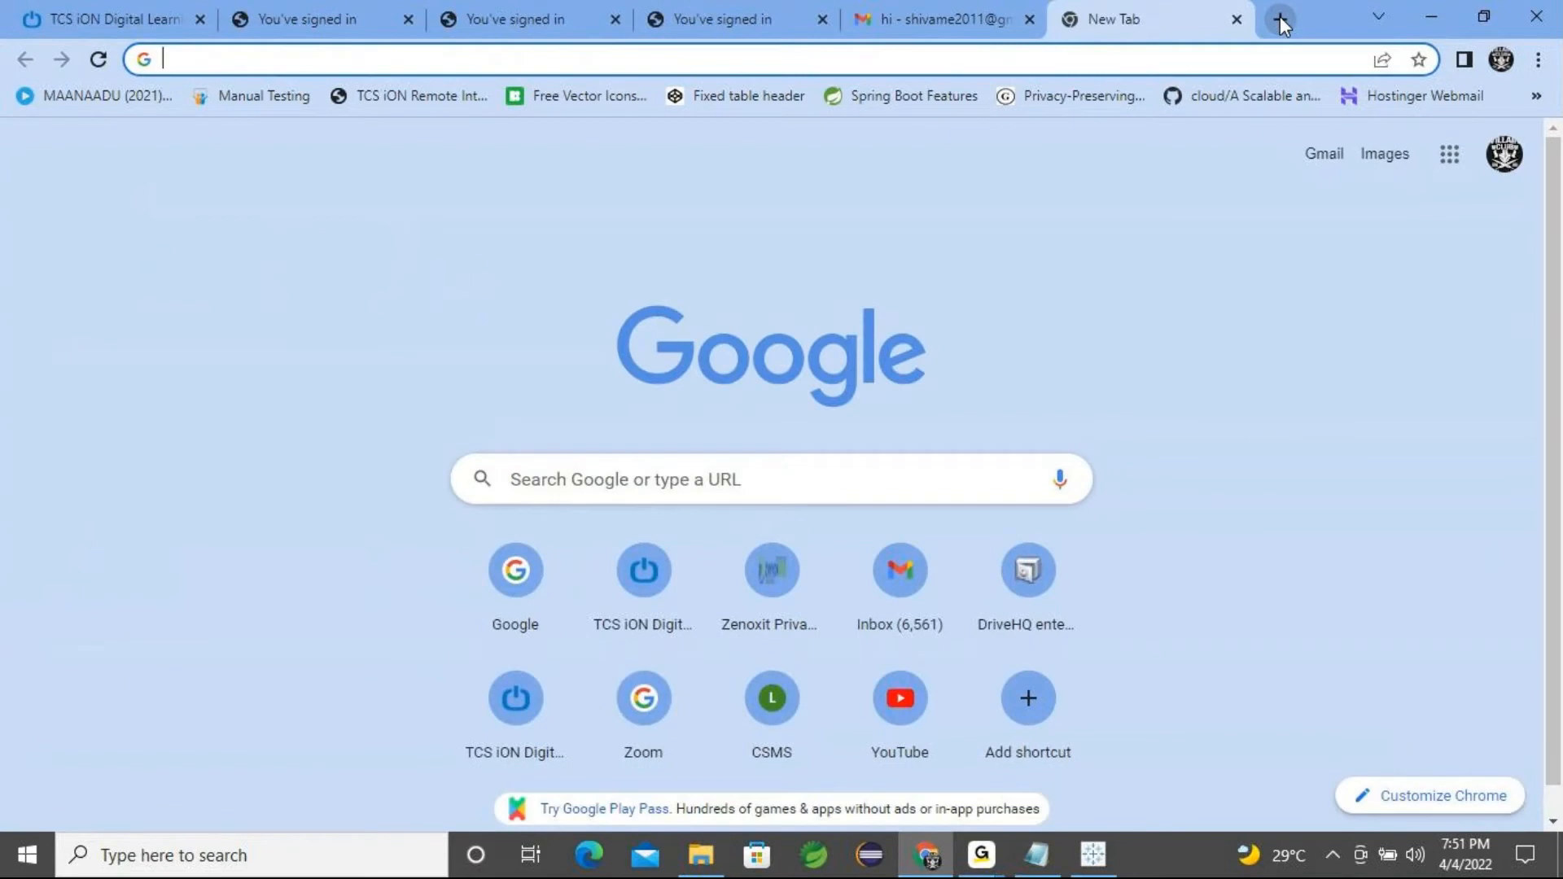
type("fruits hd images")
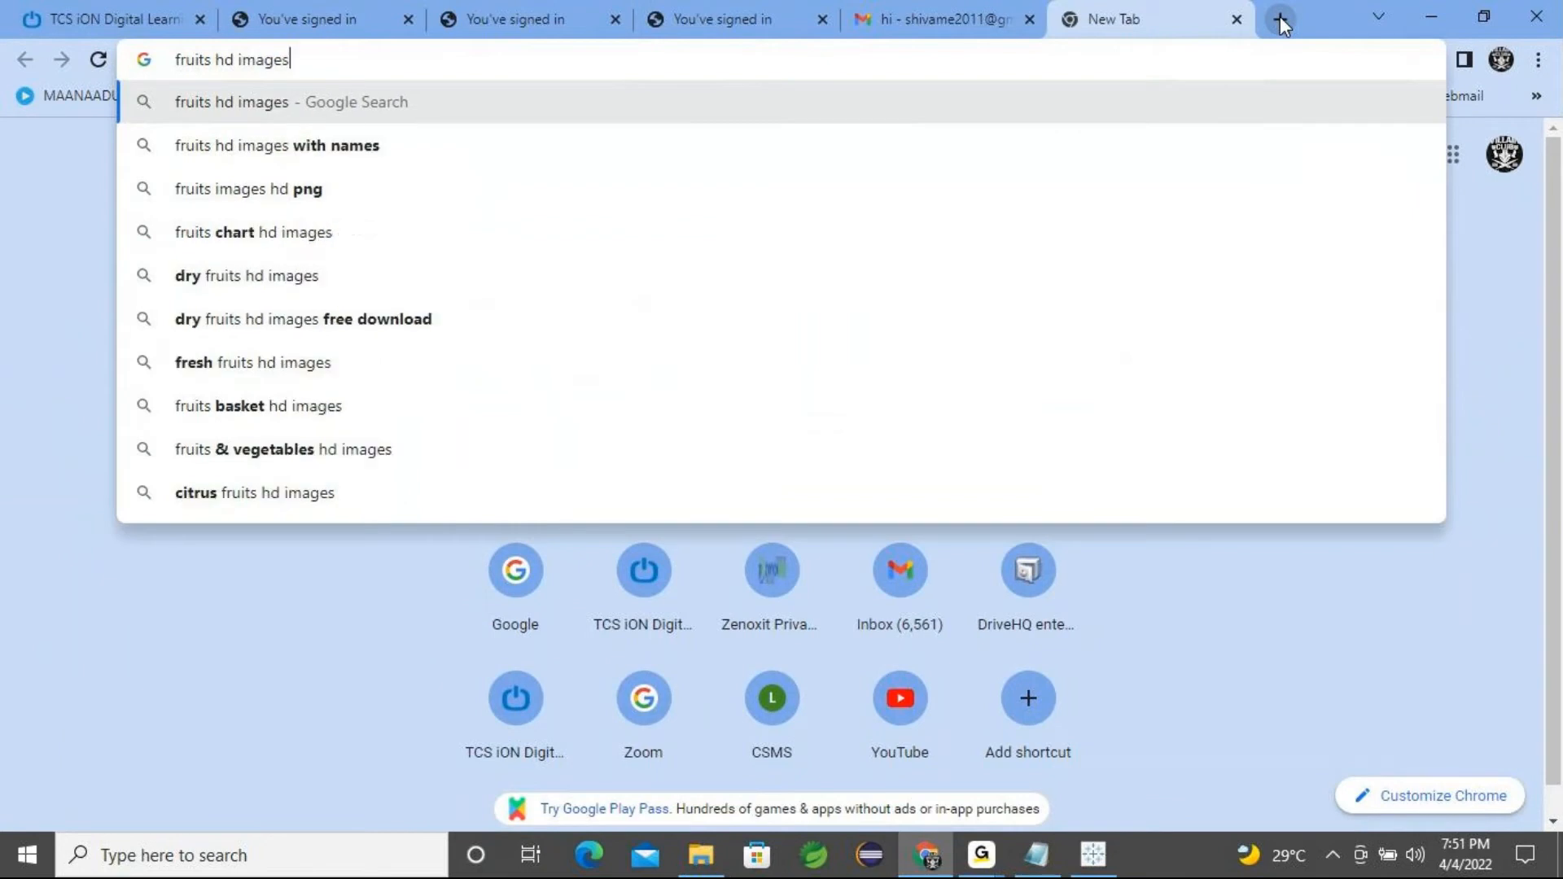
key("Return")
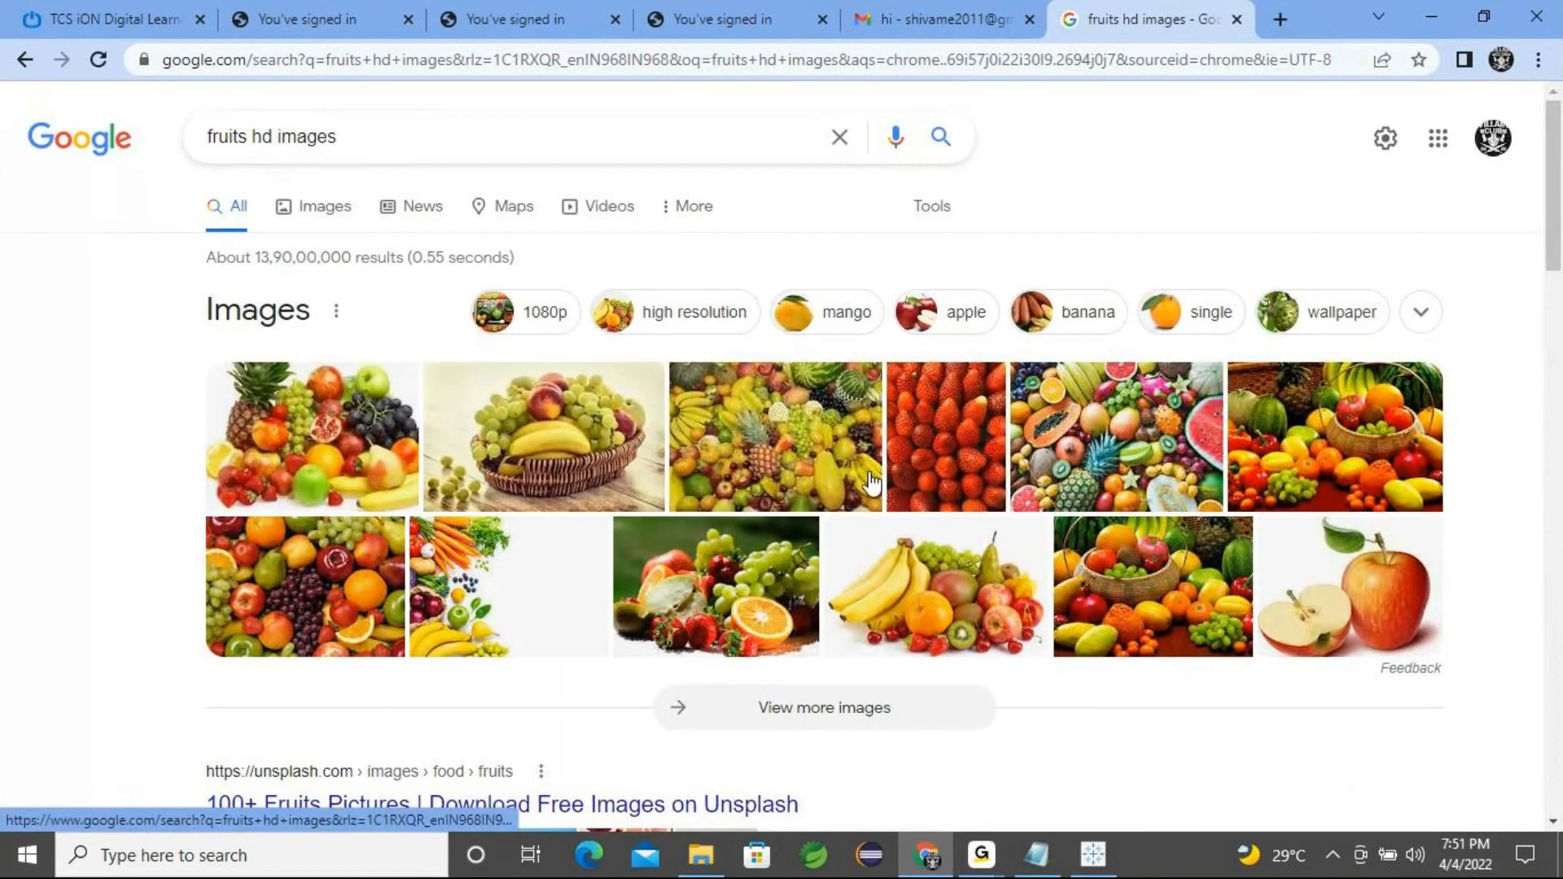
right_click(518, 580)
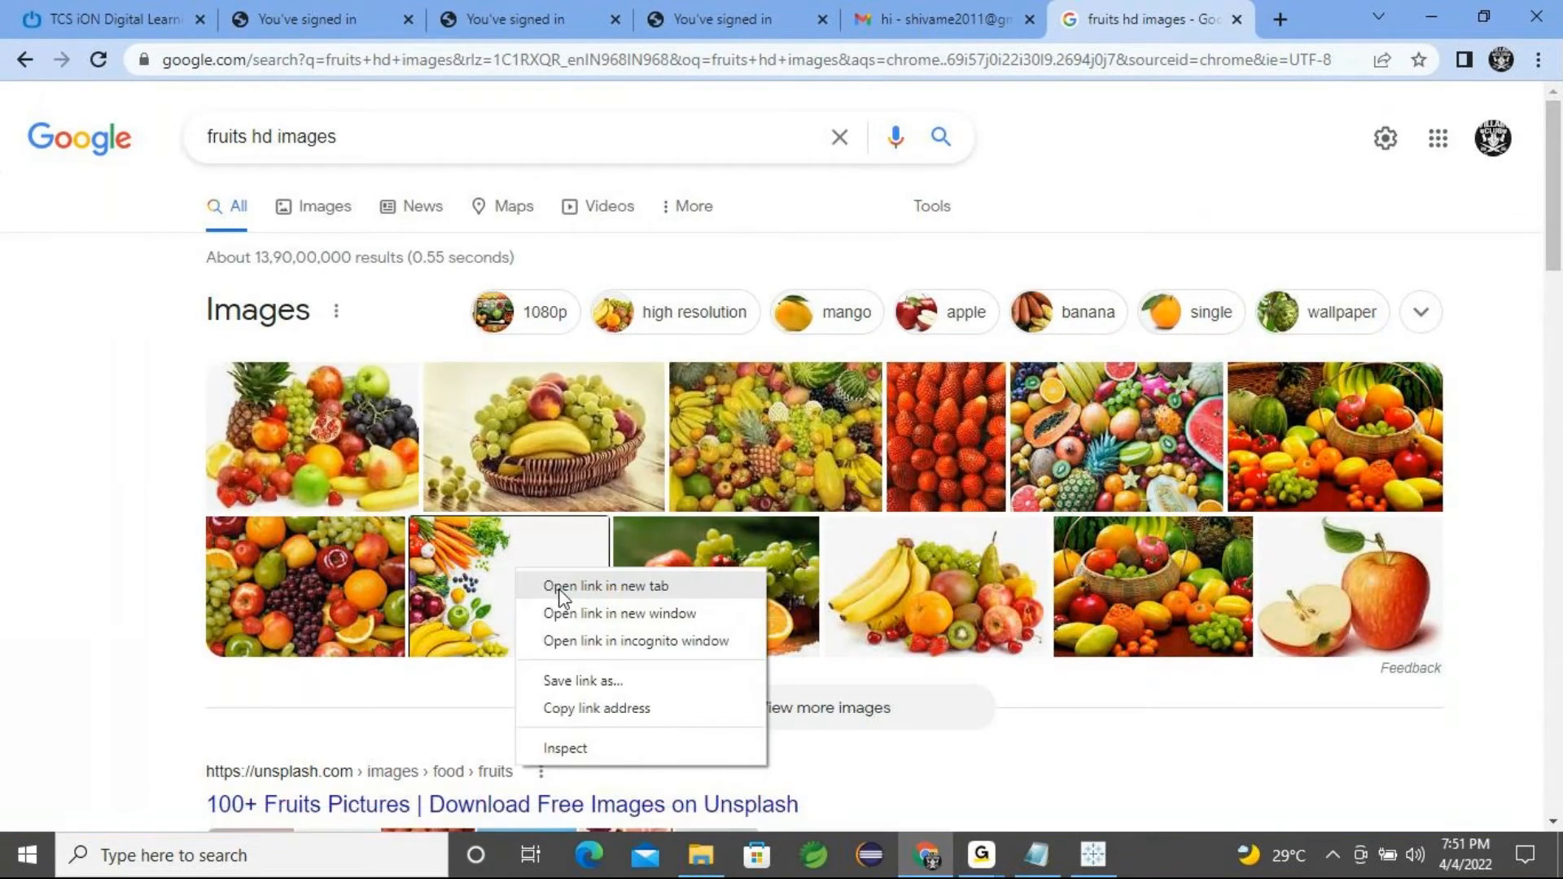
left_click(562, 586)
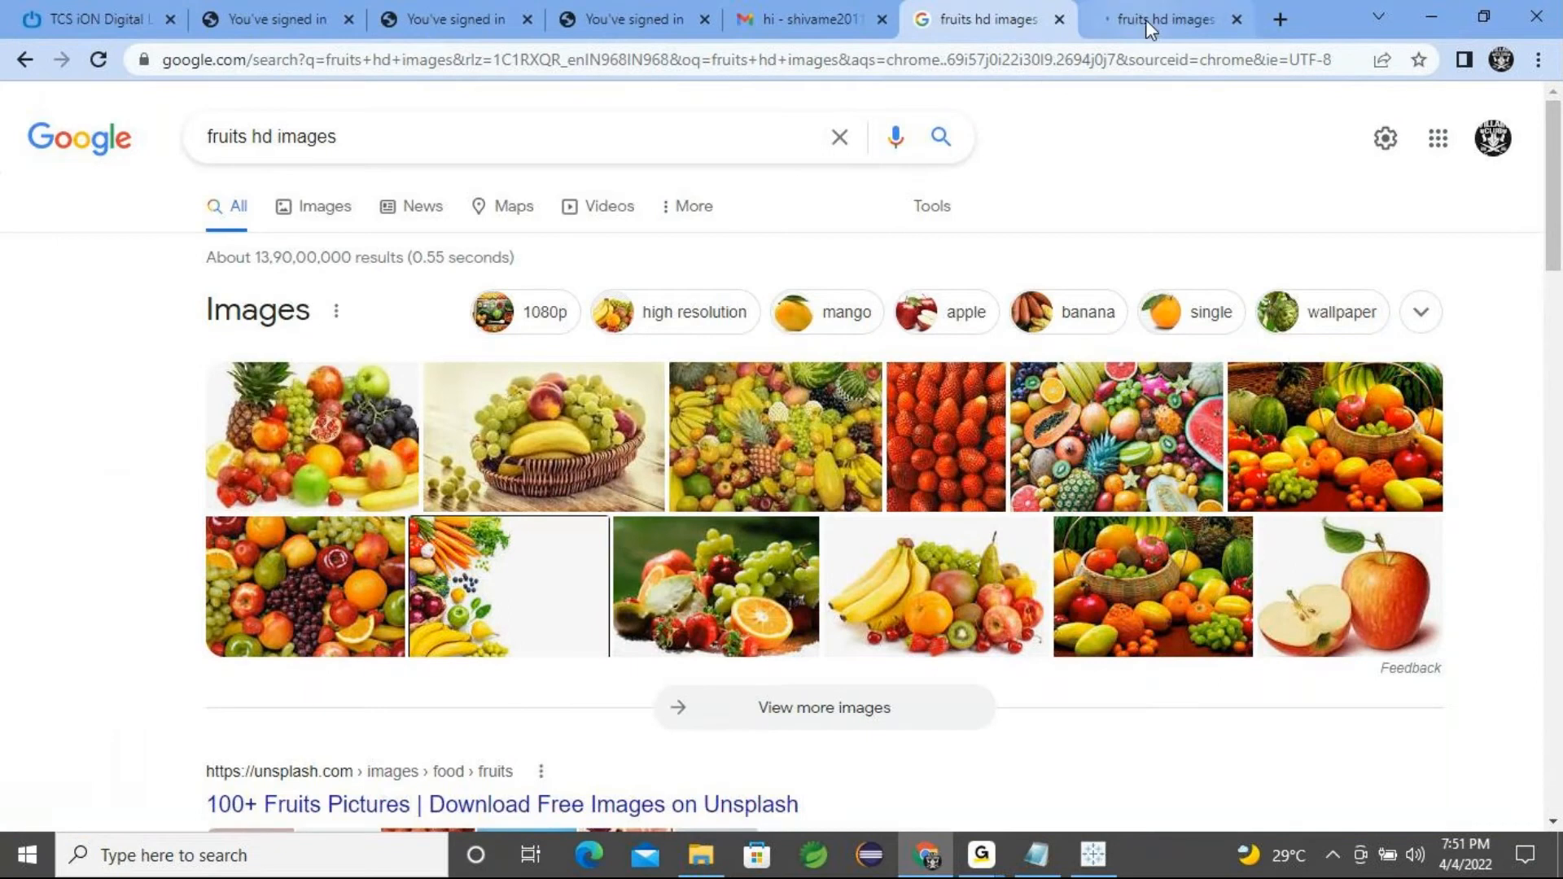
In the second results tab, browse the fruit image results and open the fruit-basket wallpaper preview, then minimize the browser
left_click(1145, 19)
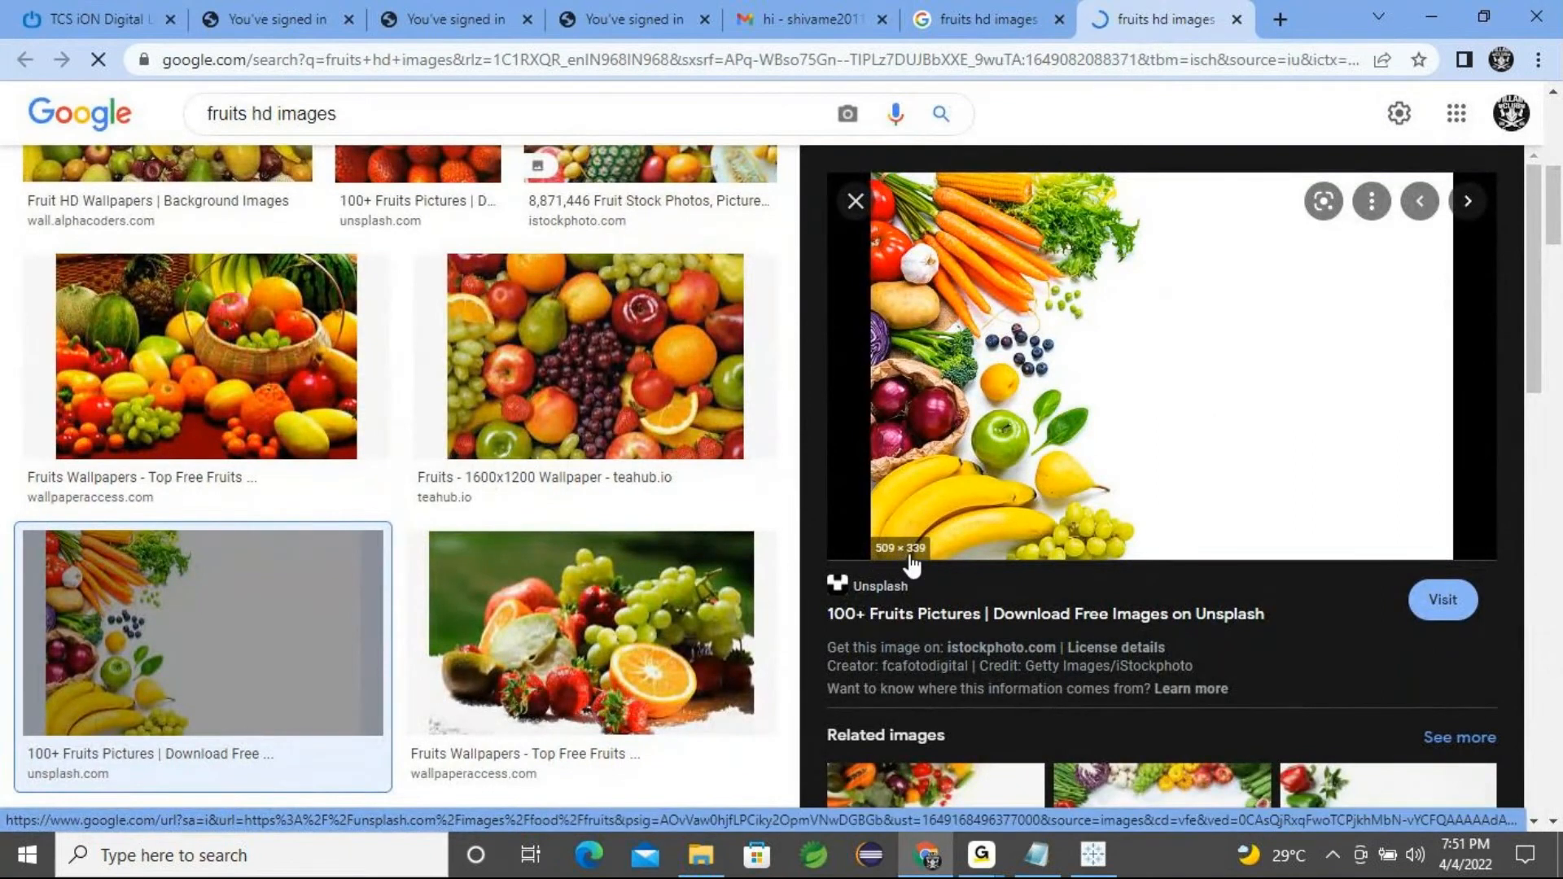
scroll(1058, 549, "down", 4)
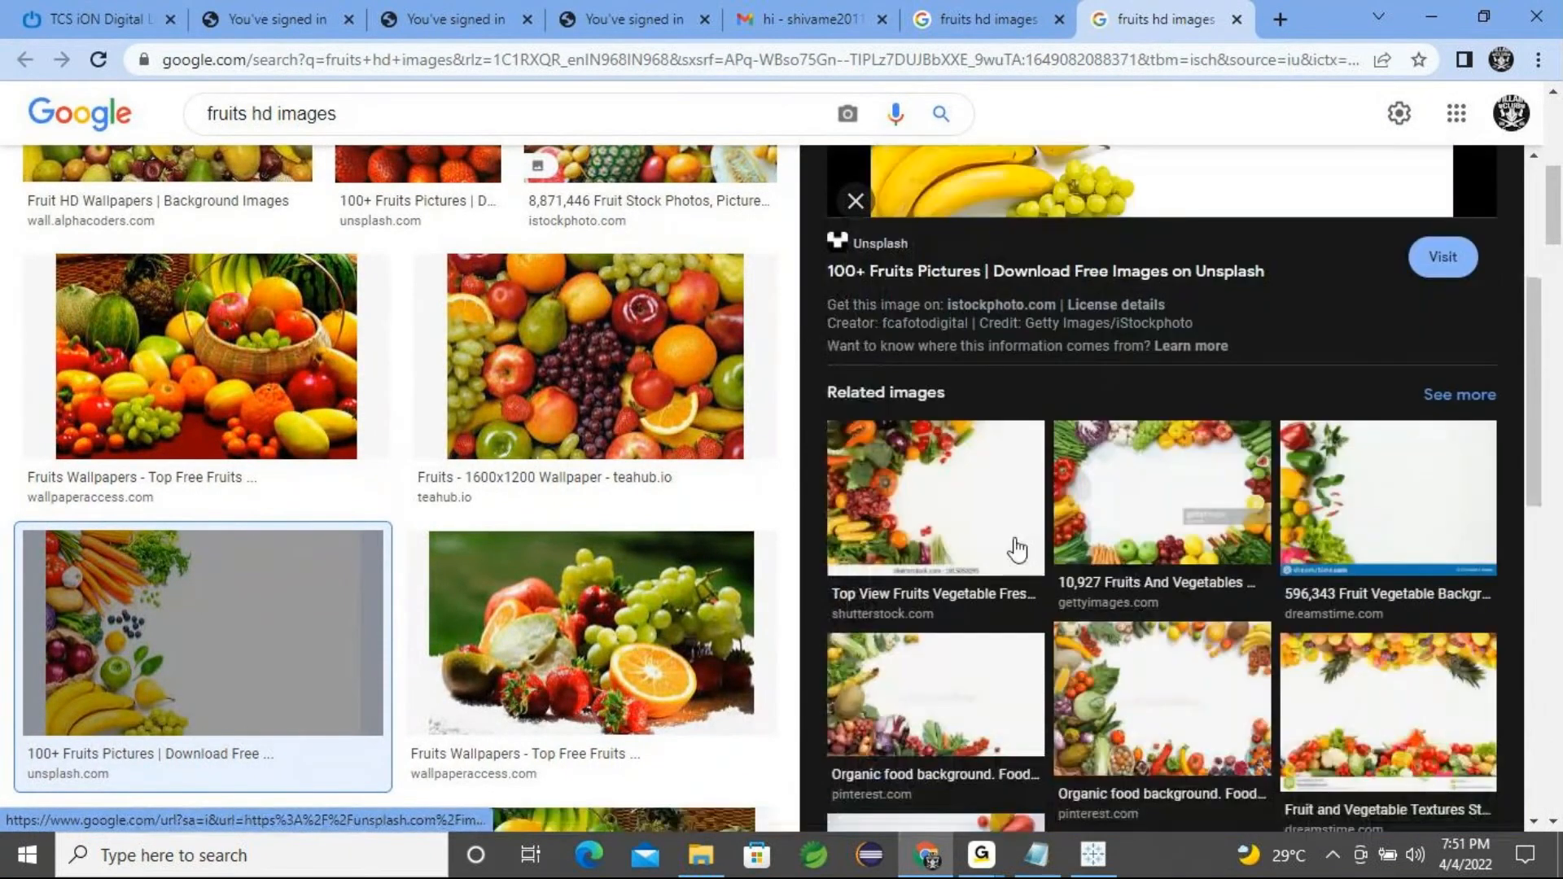
scroll(115, 408, "down", 3)
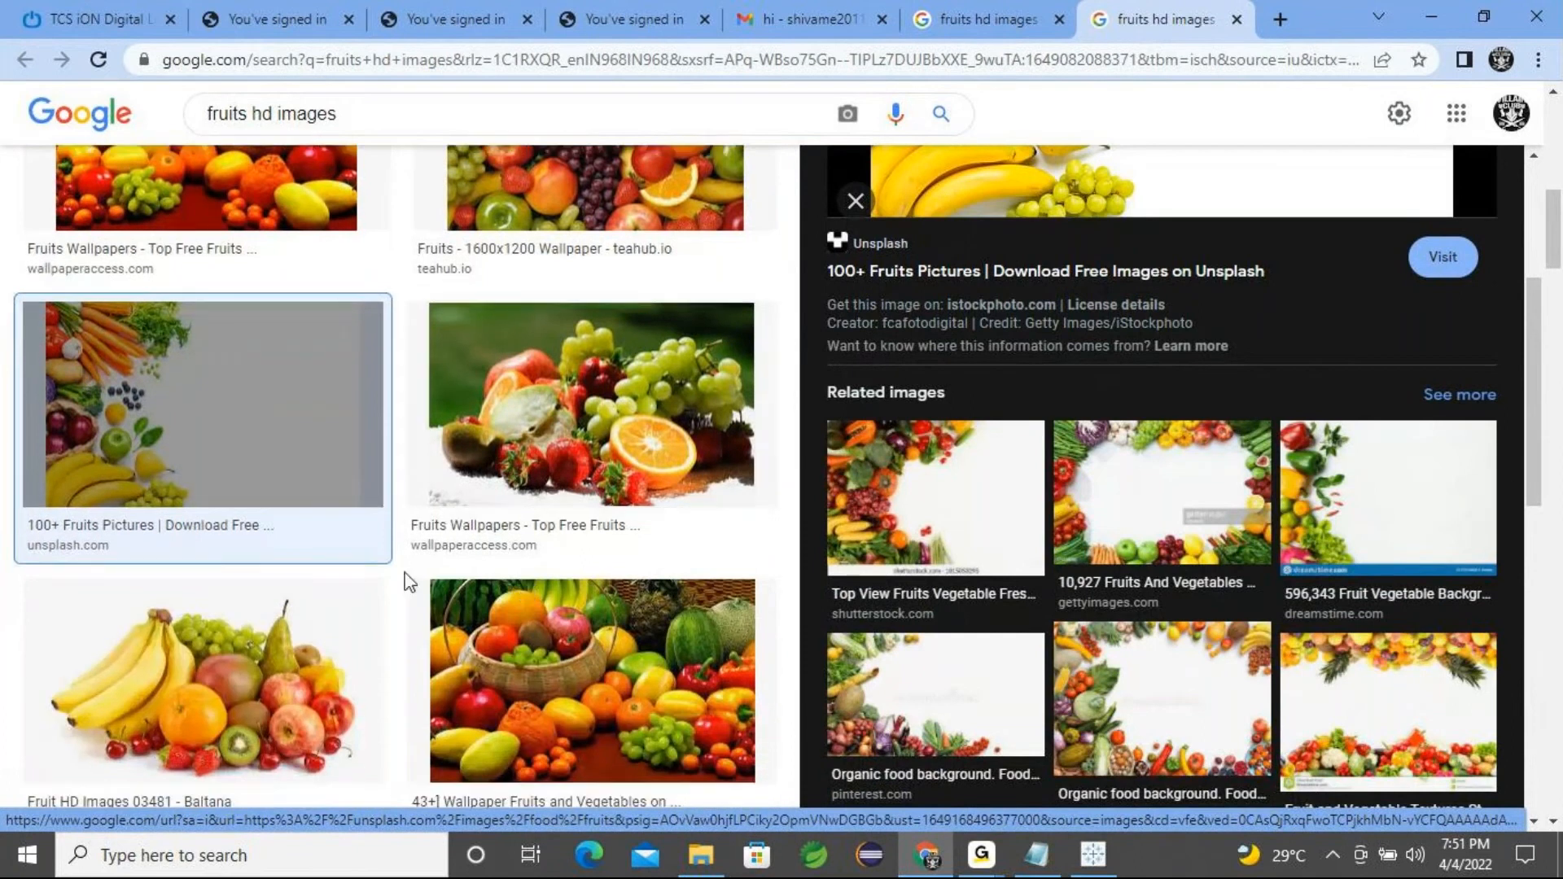
scroll(598, 281, "down", 5)
left_click(598, 281)
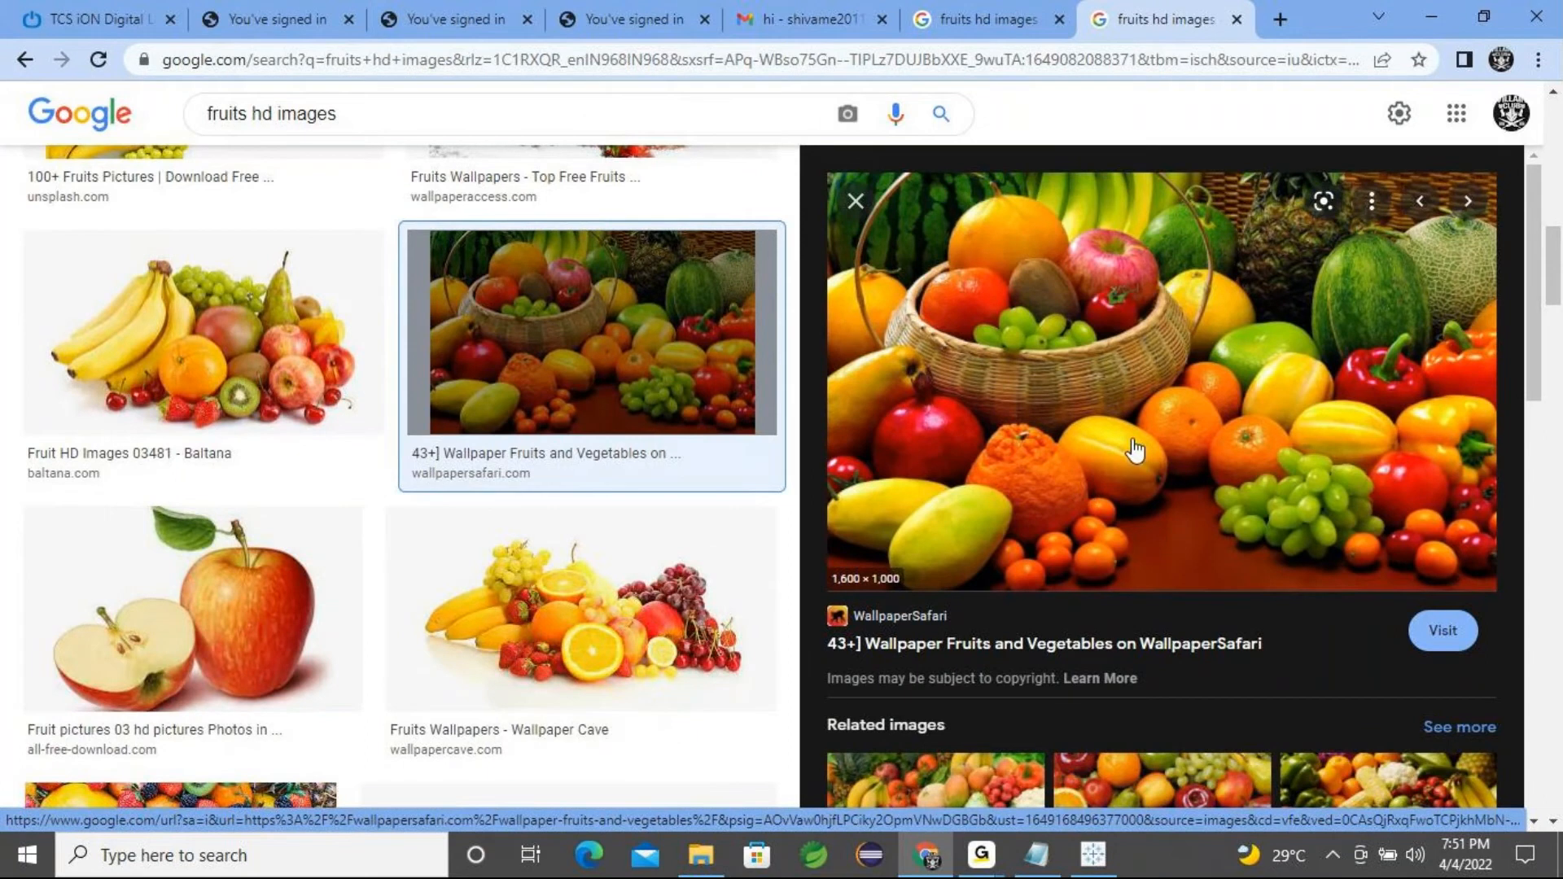
left_click(1429, 19)
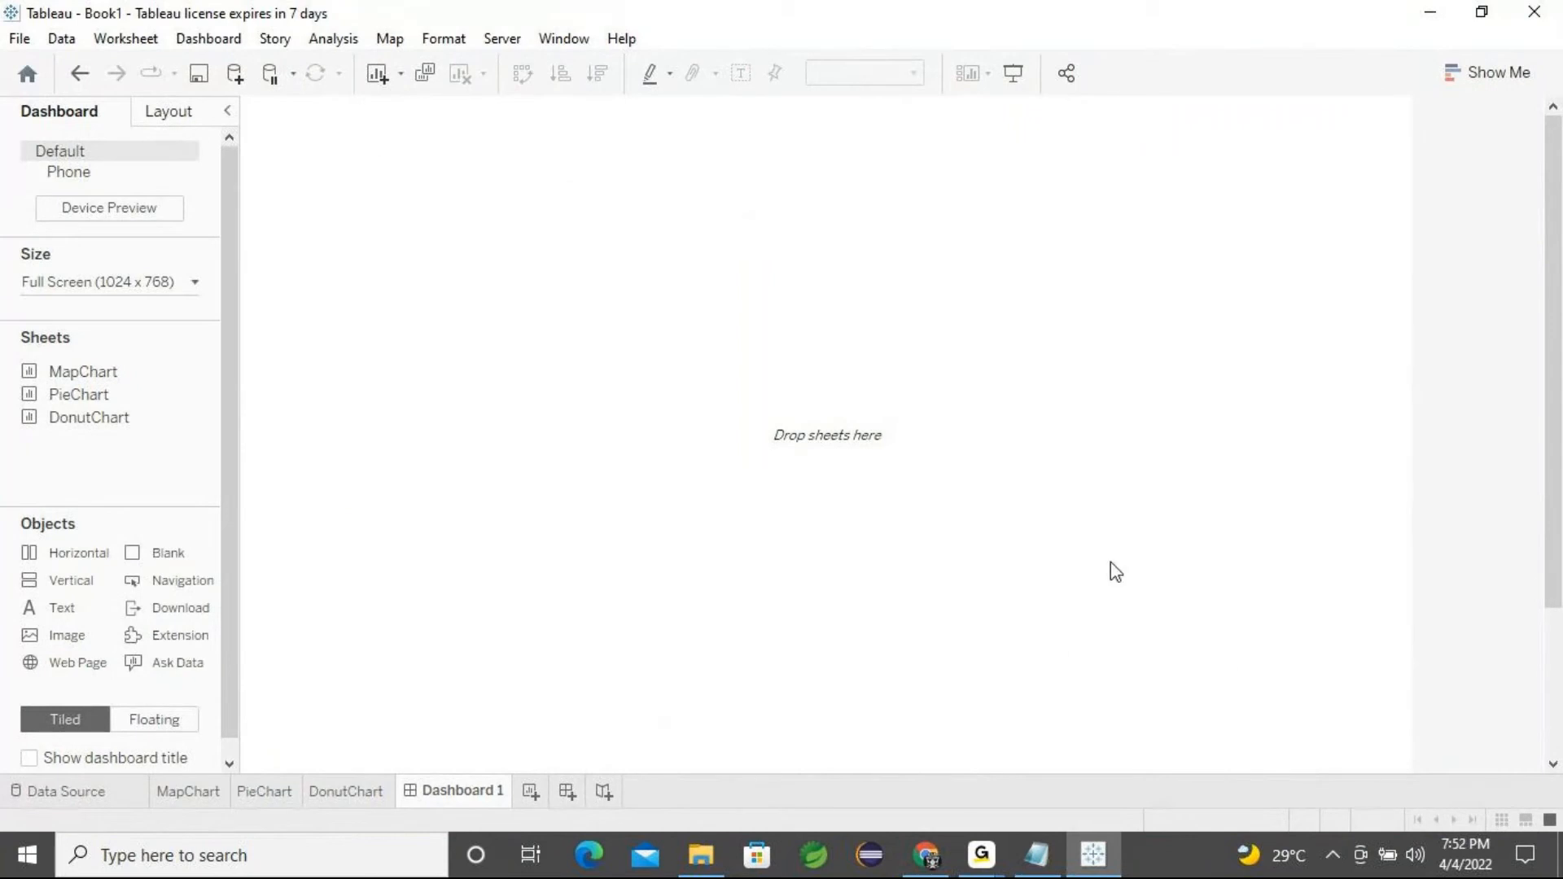
Review the MapChart, PieChart and DonutChart worksheets, then minimize Tableau to the desktop
mouse_move(937, 862)
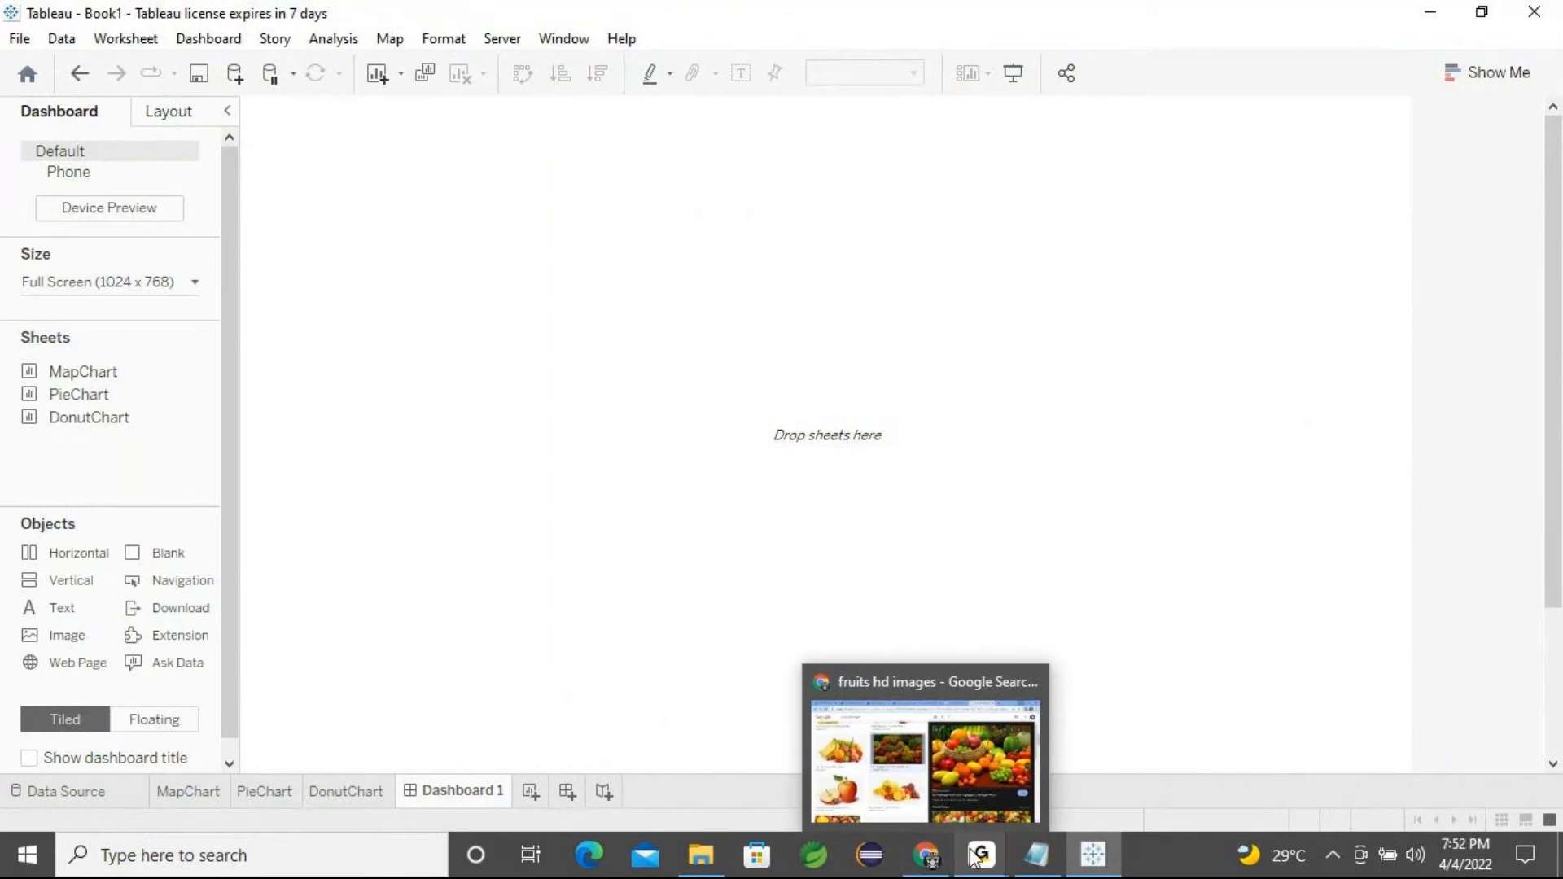
left_click(1071, 768)
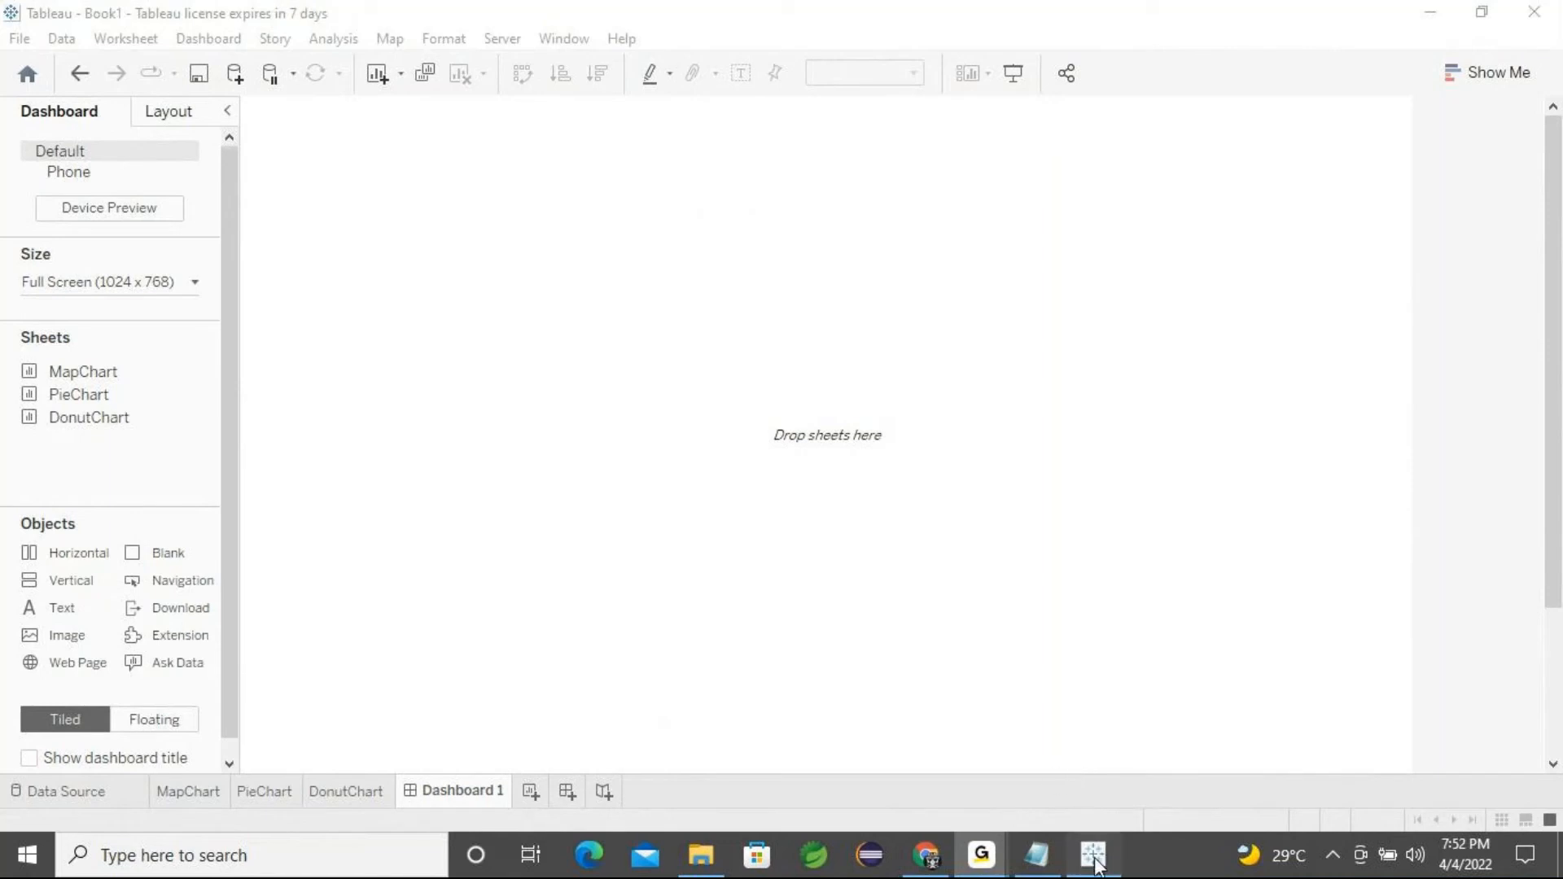
mouse_move(70, 397)
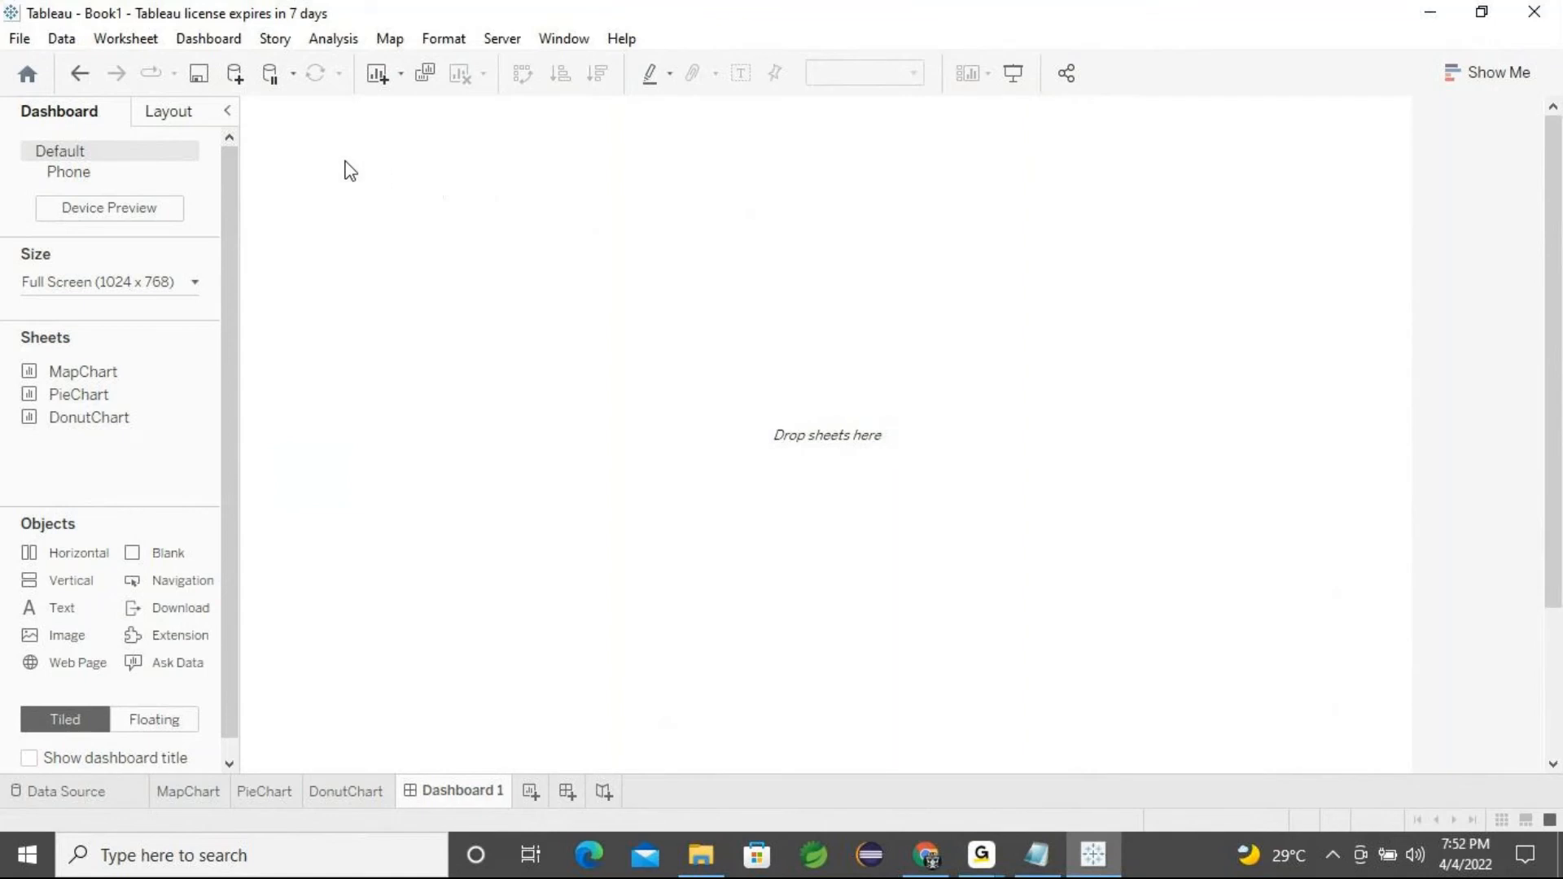
mouse_move(173, 404)
mouse_move(91, 376)
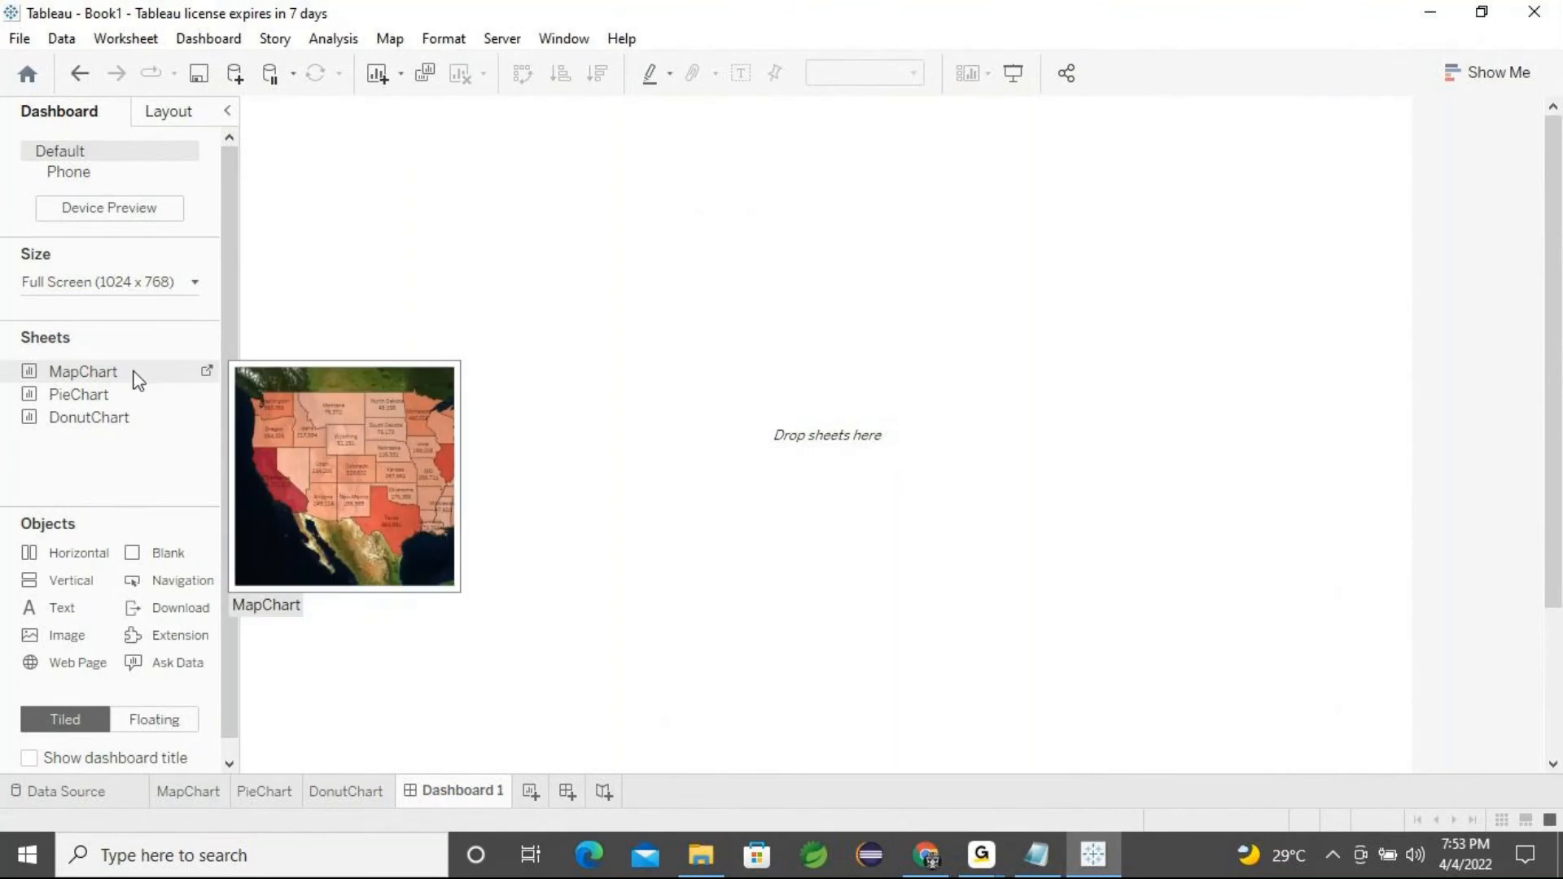
left_click(113, 377)
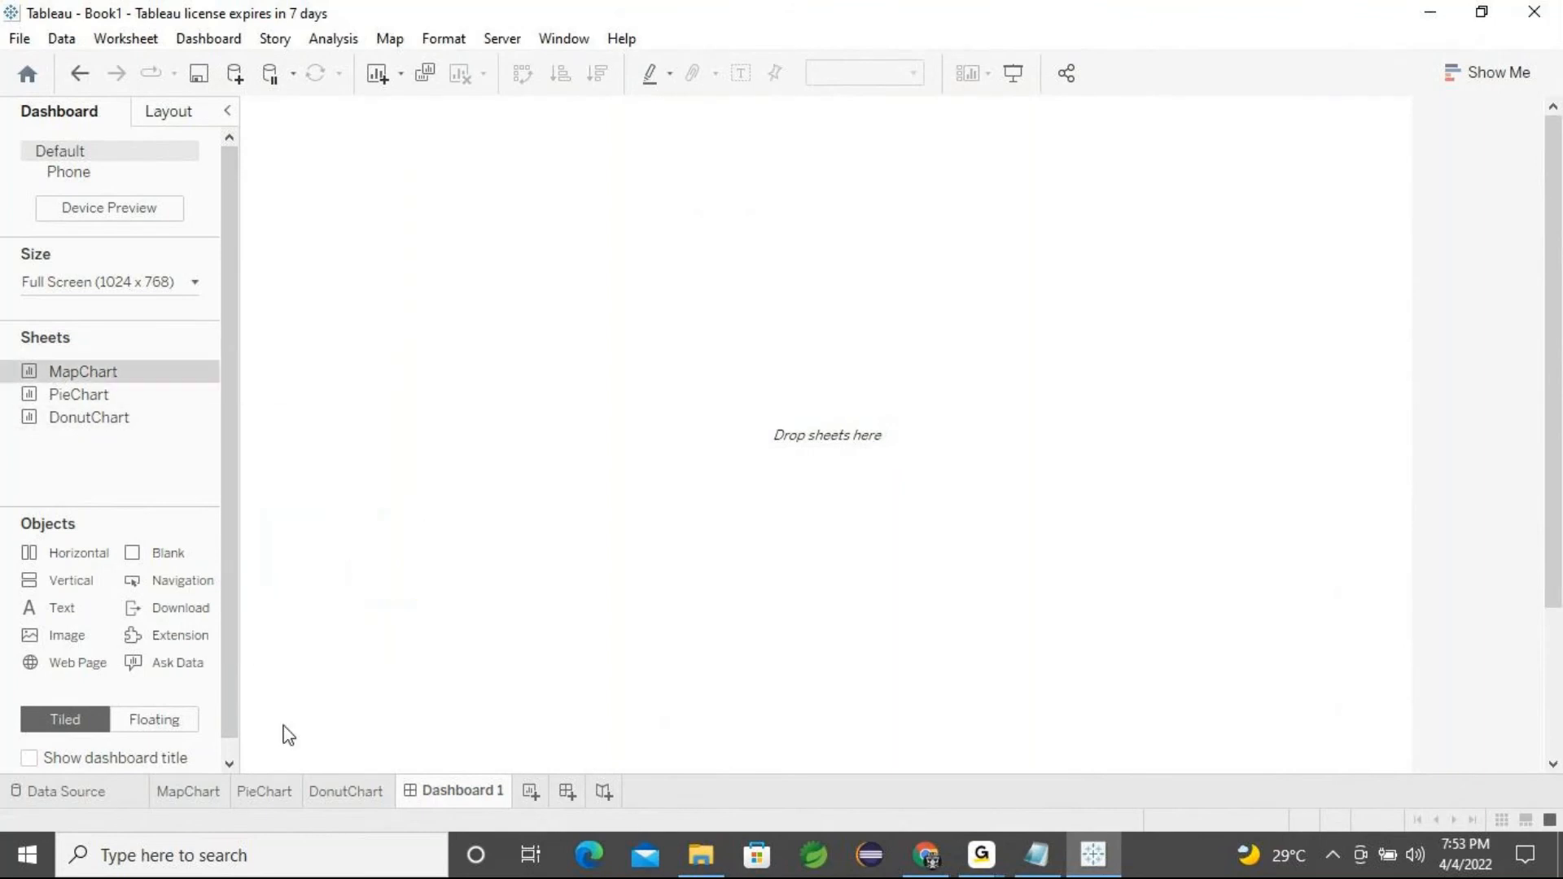
left_click(210, 796)
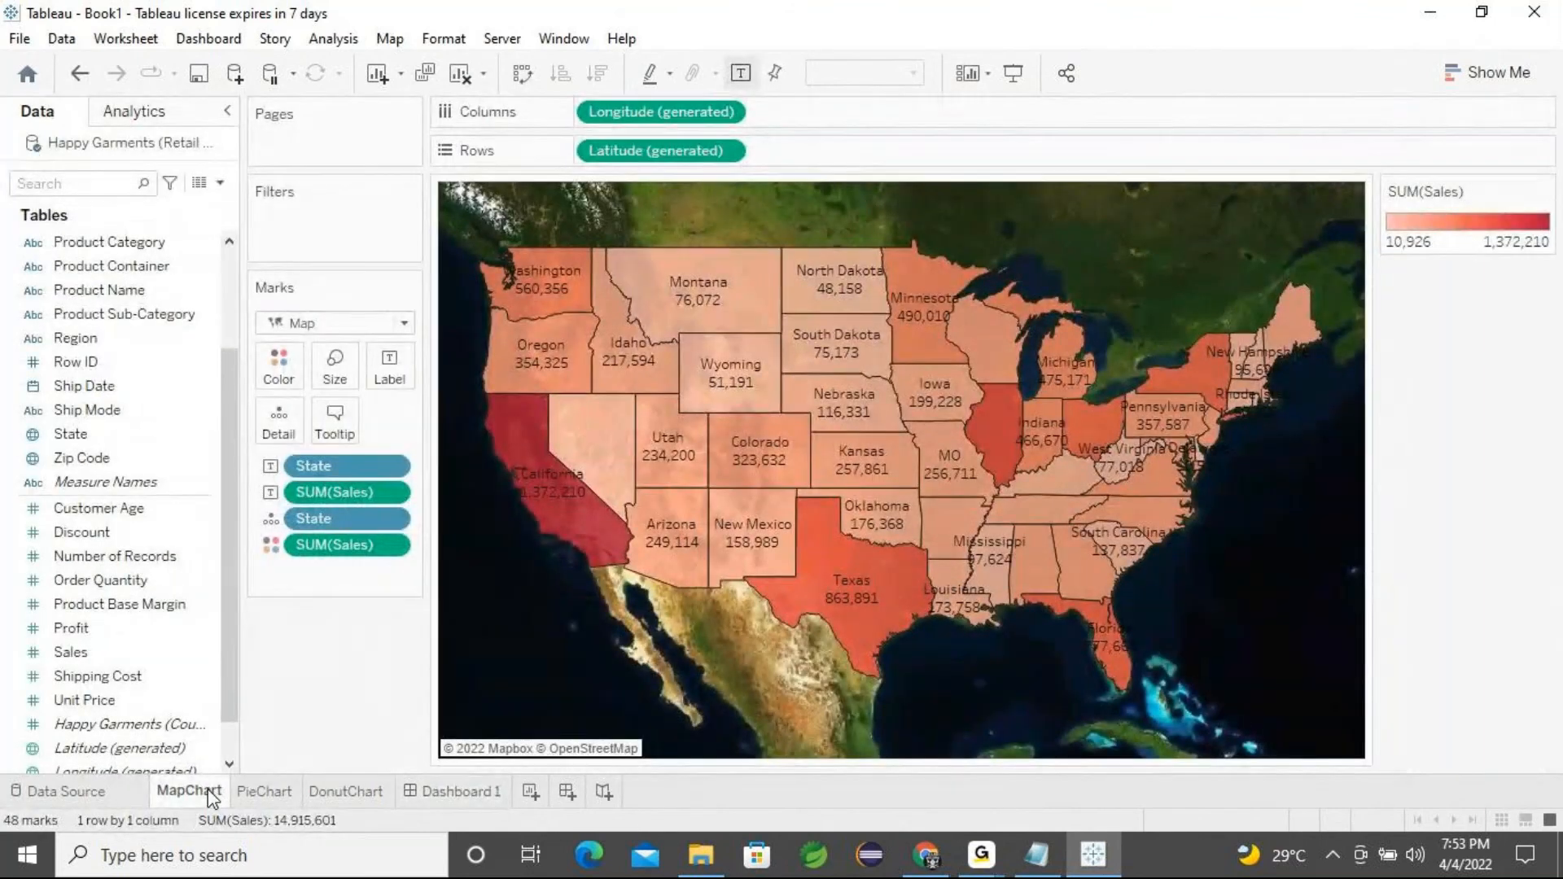
left_click(259, 798)
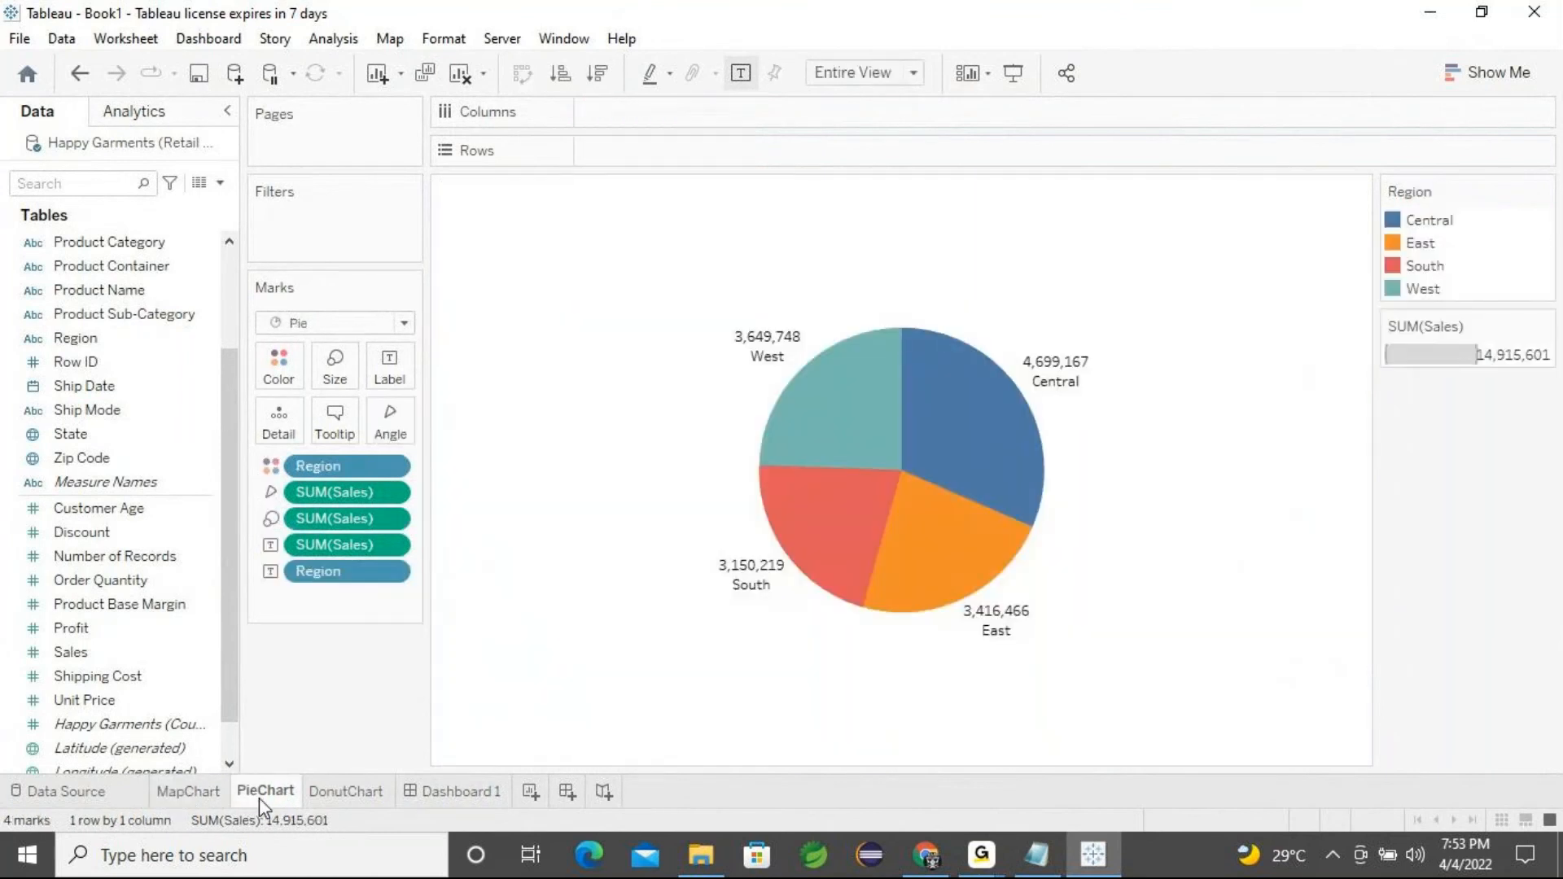
left_click(328, 798)
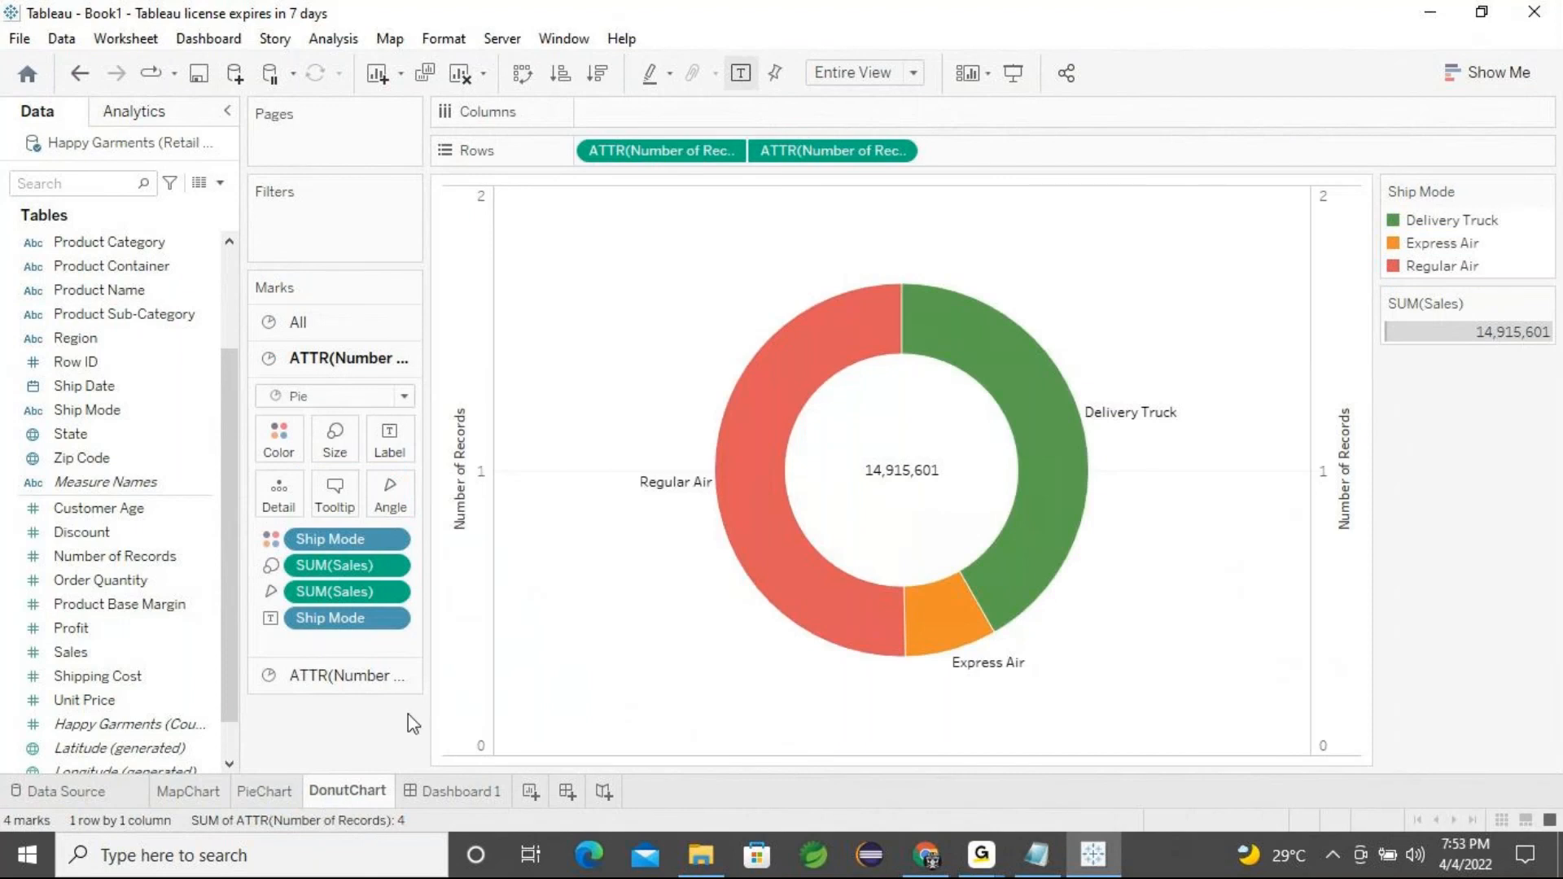
left_click(1431, 16)
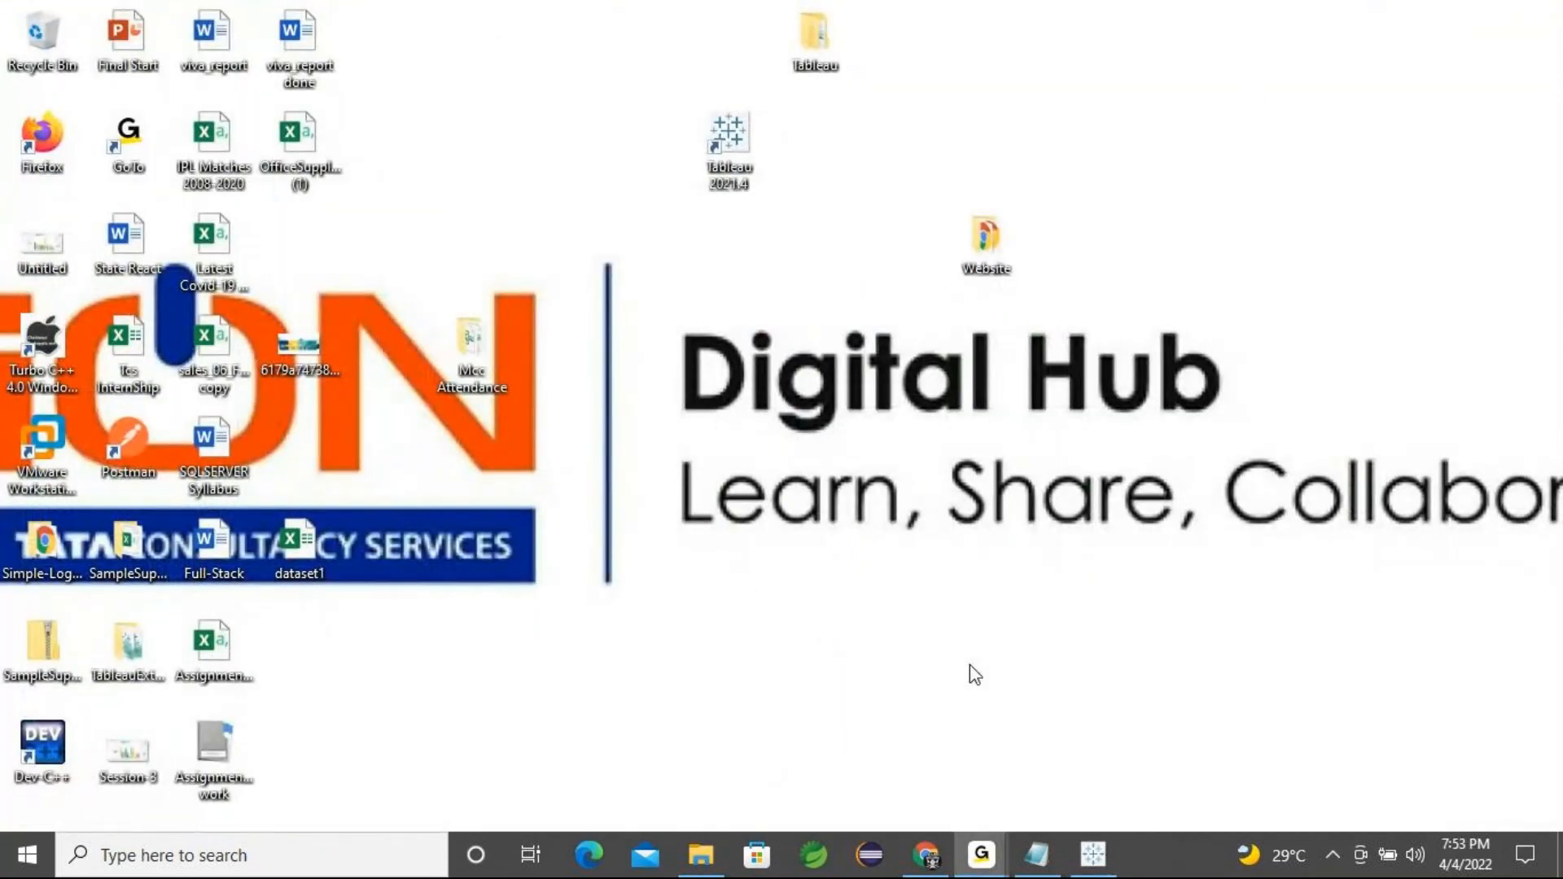